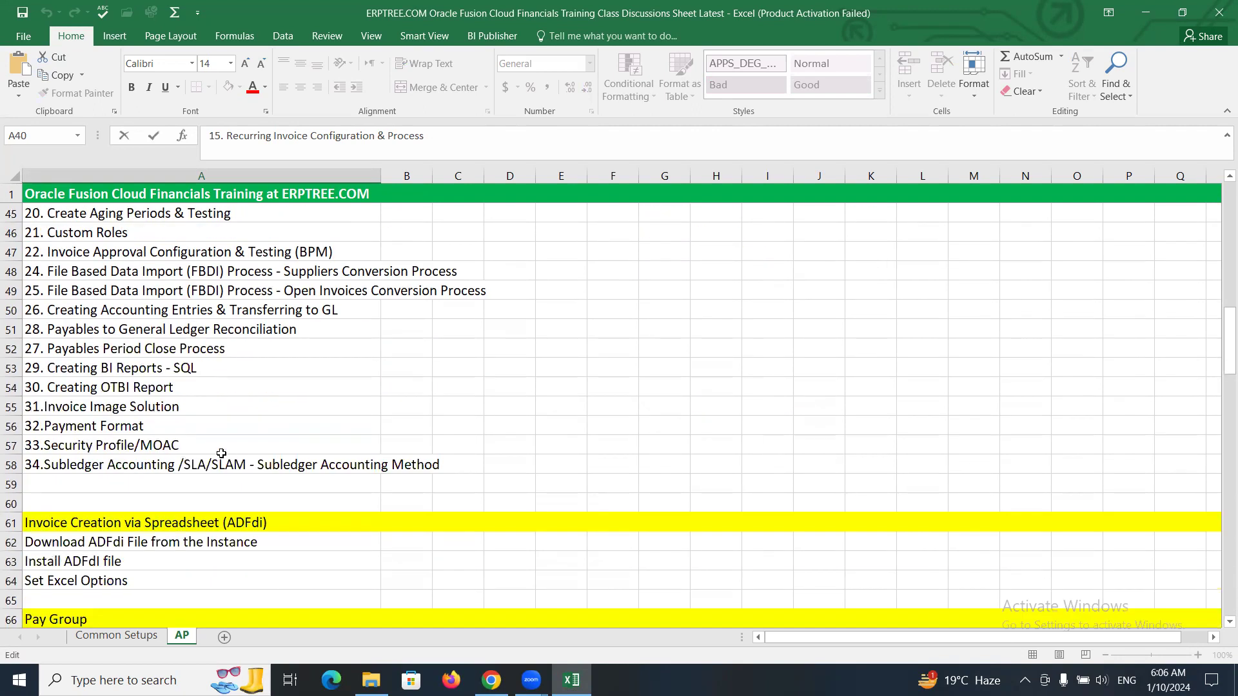
# Enter the section heading "Recurring Invoice" in cell A144, below the Interest Invoice section of the AP sheet.
pyautogui.scroll(-8, 221, 457)
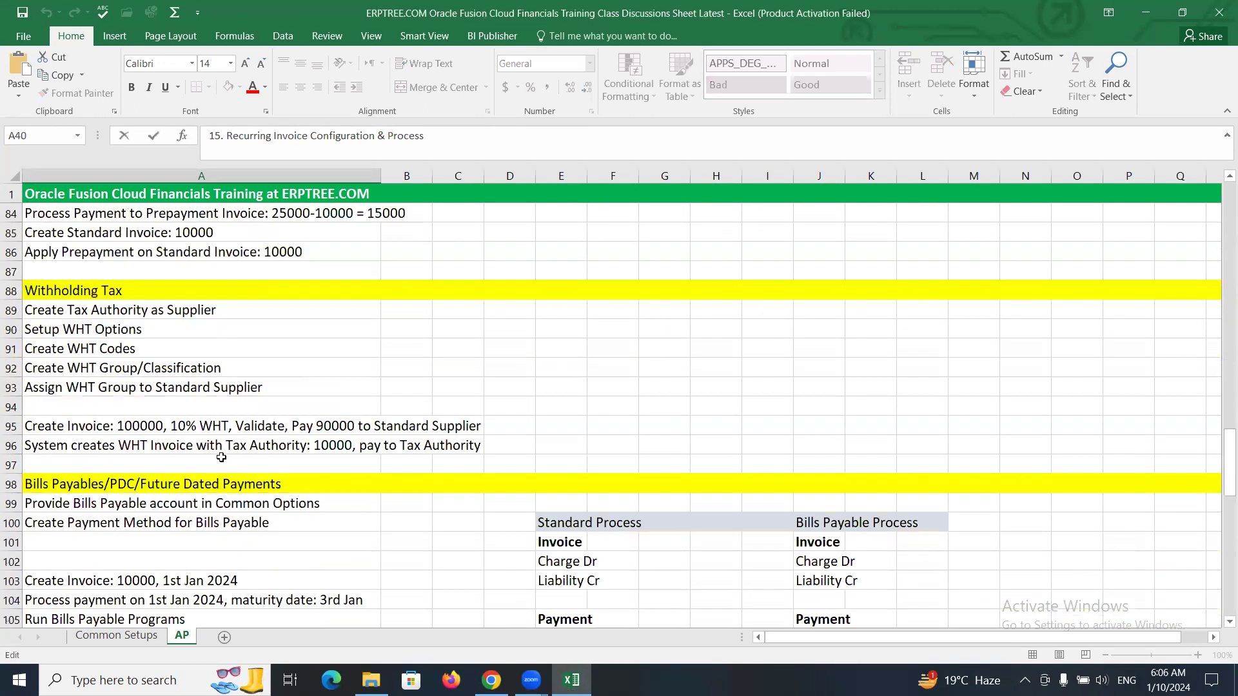
pyautogui.scroll(-11, 221, 460)
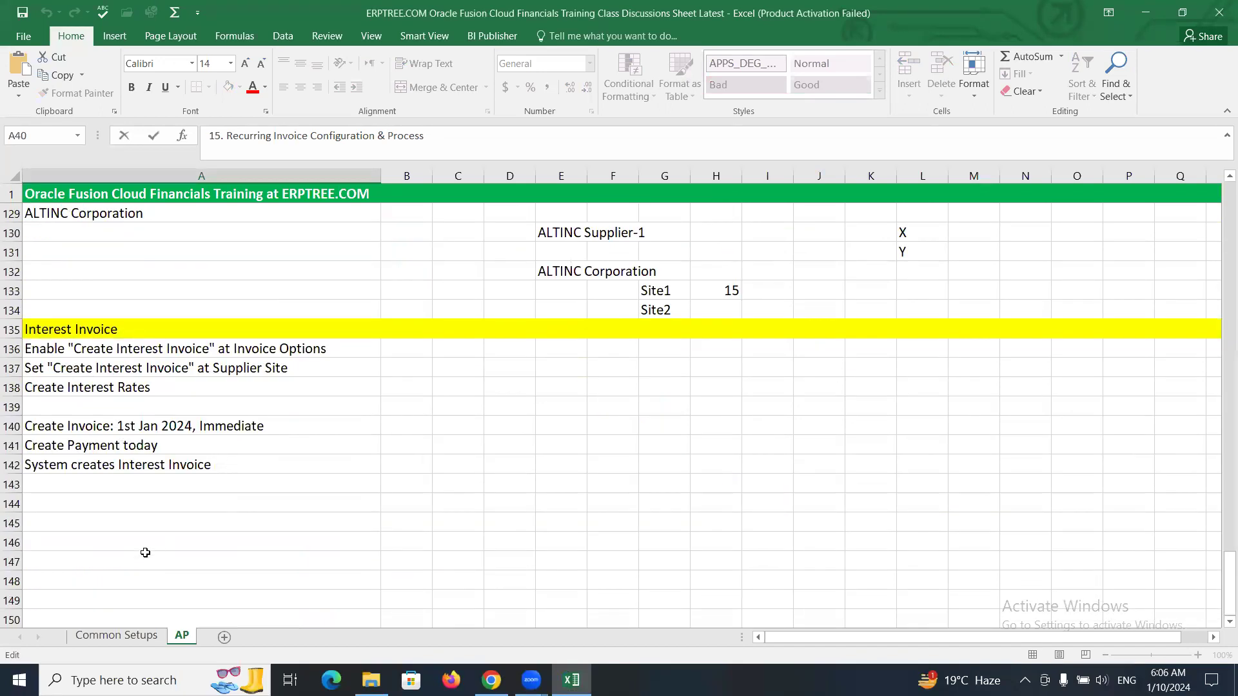
pyautogui.click(117, 503)
pyautogui.write('Recurring Invoice')
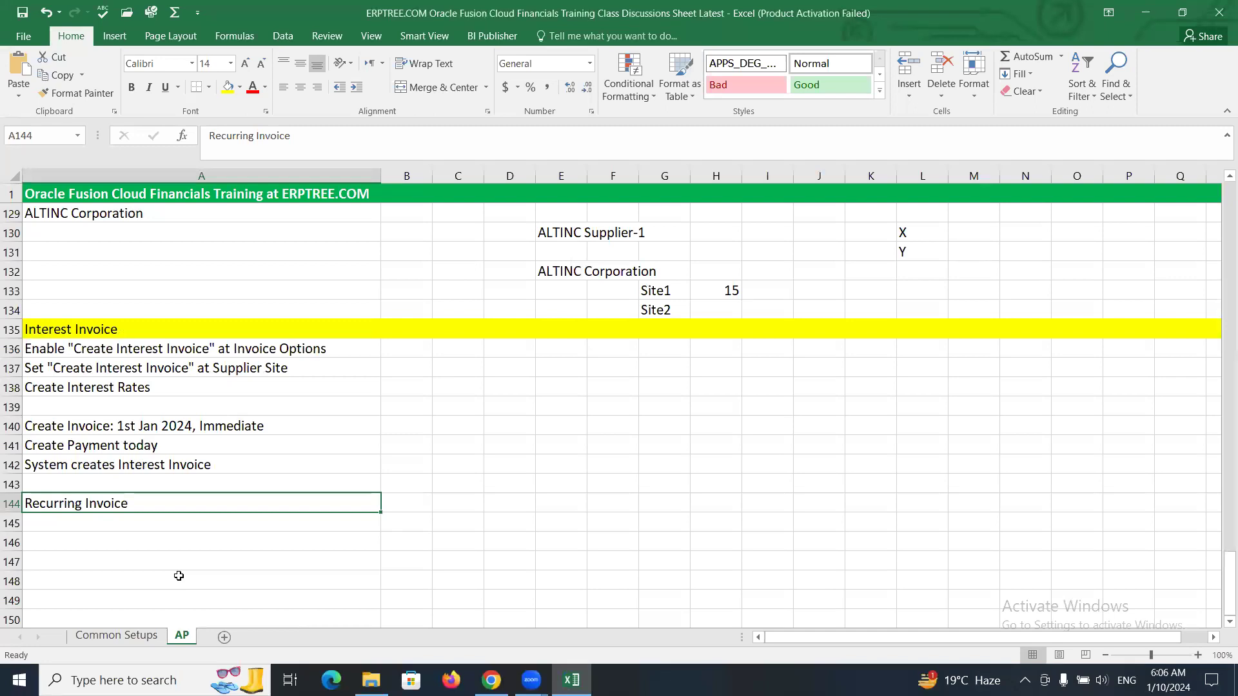
# Fill the whole "Recurring Invoice" heading row 144 with yellow.
pyautogui.click(11, 503)
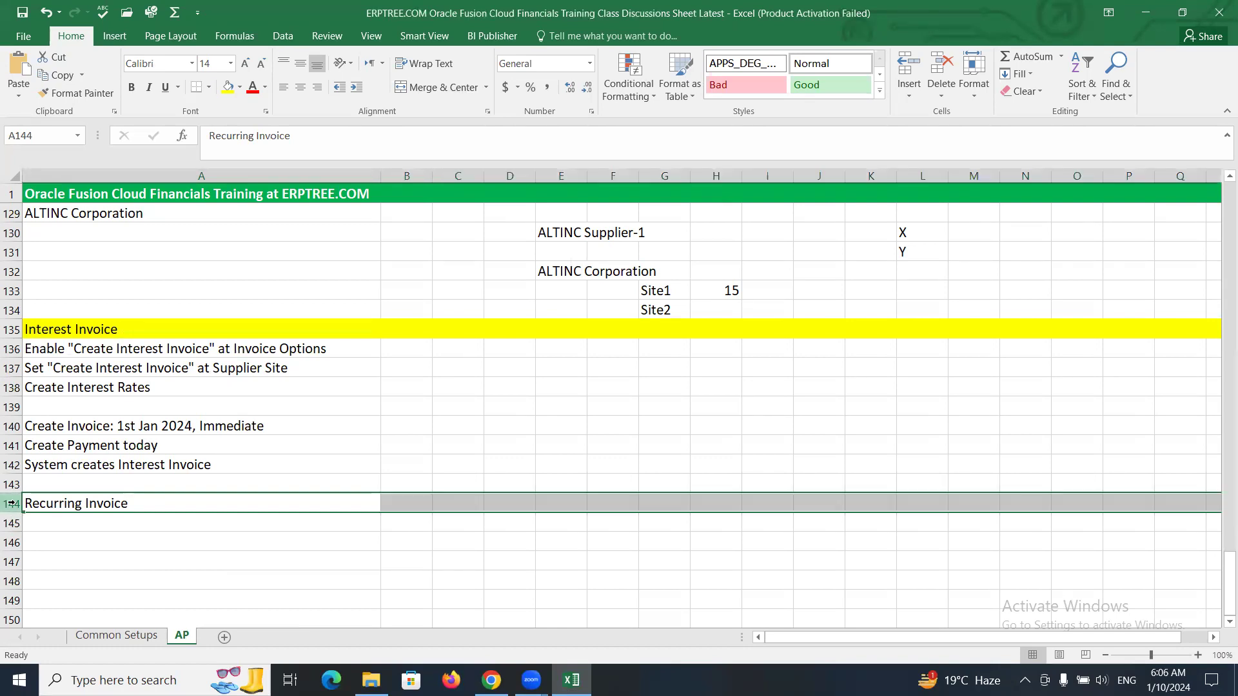
pyautogui.click(1167, 74)
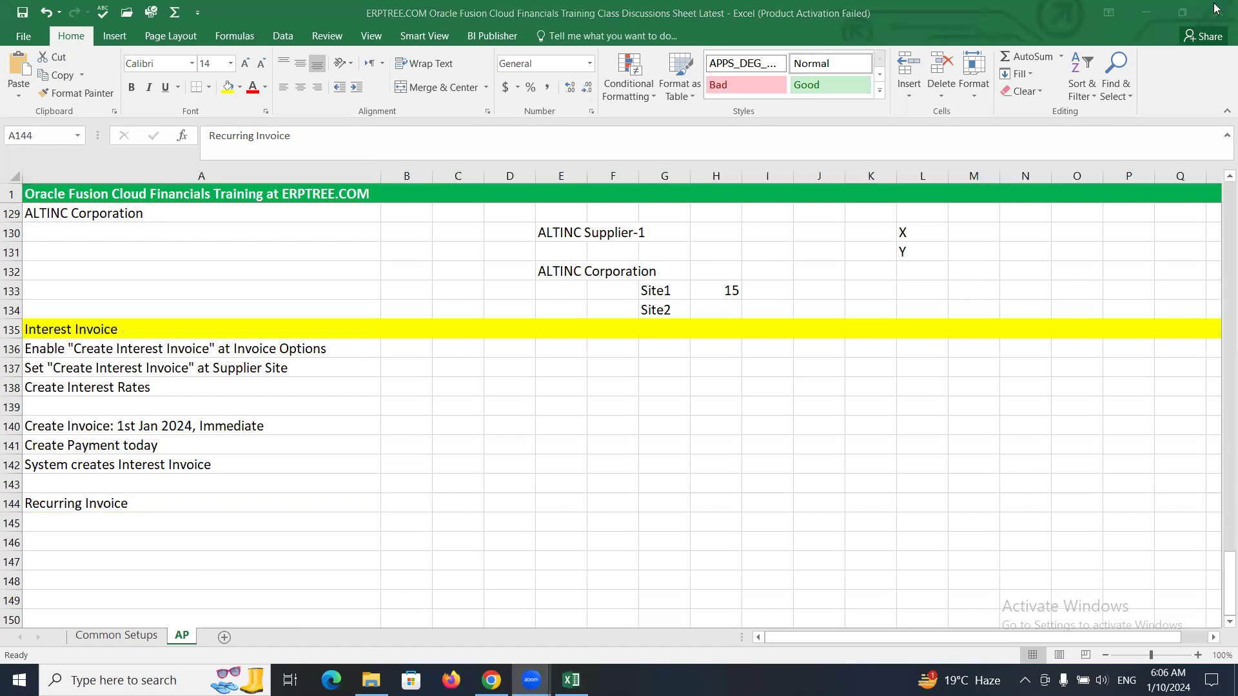
pyautogui.click(9, 505)
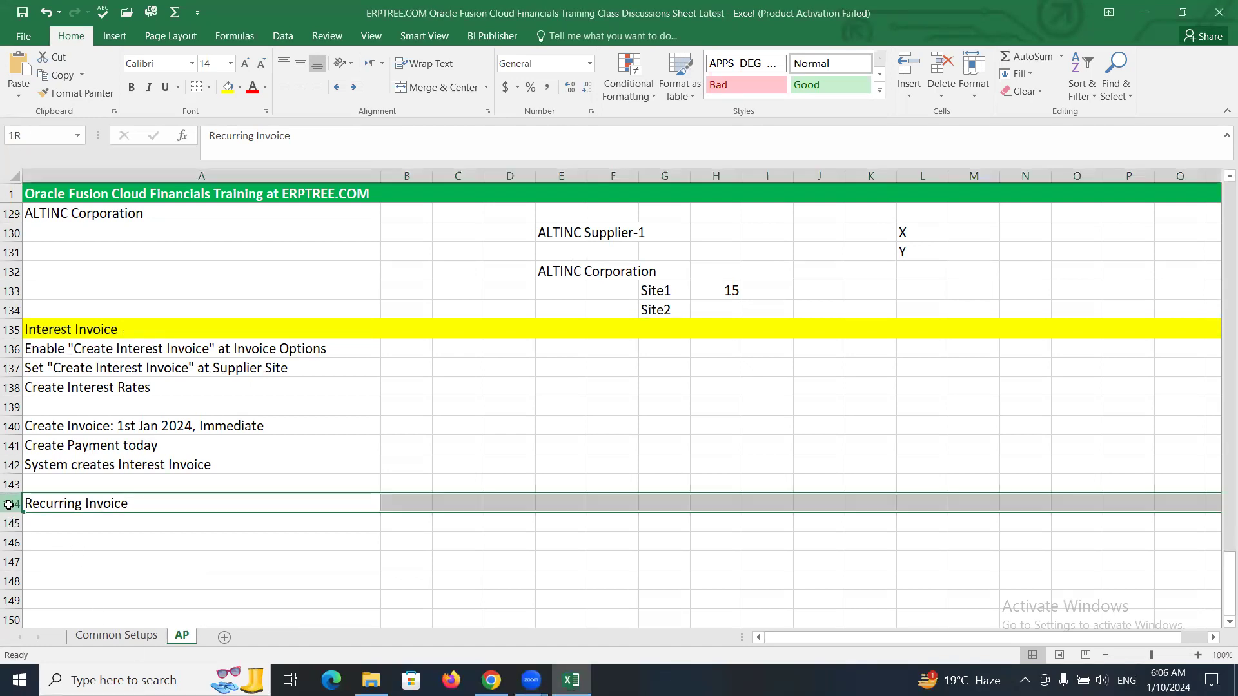
pyautogui.click(225, 90)
# Enter "Create Payables Calendar" in cell A145 as the first item under the Recurring Invoice heading.
pyautogui.click(83, 524)
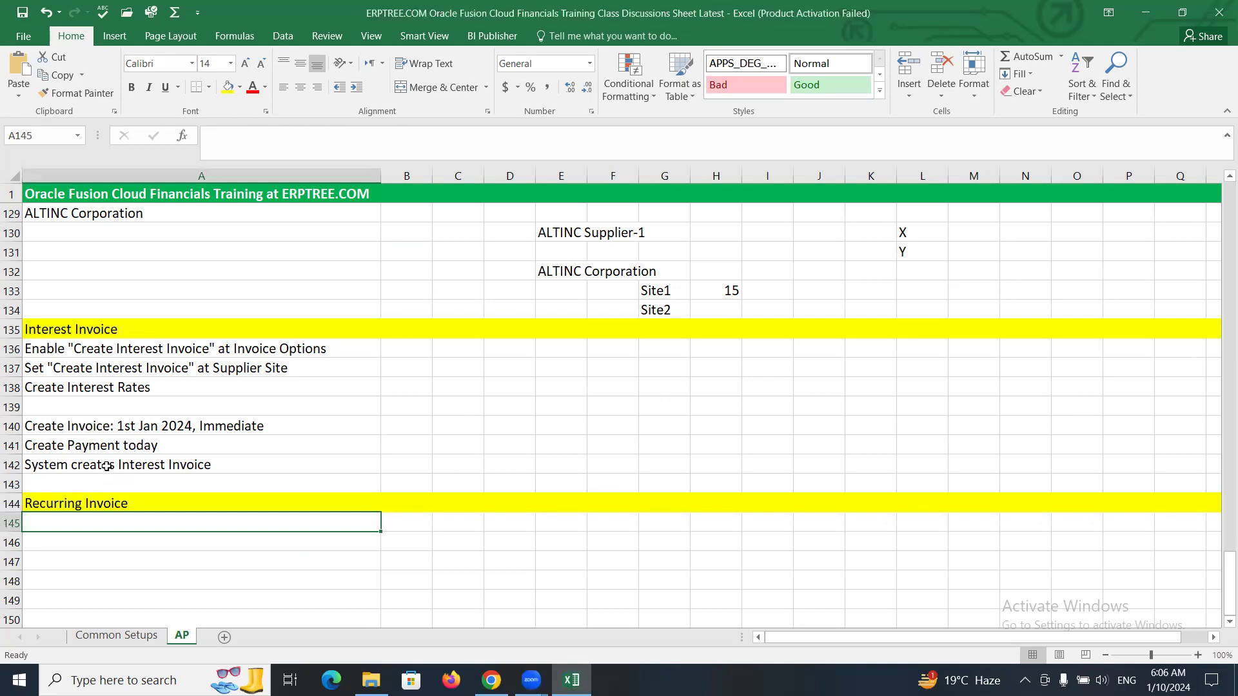
pyautogui.scroll(-2, 106, 465)
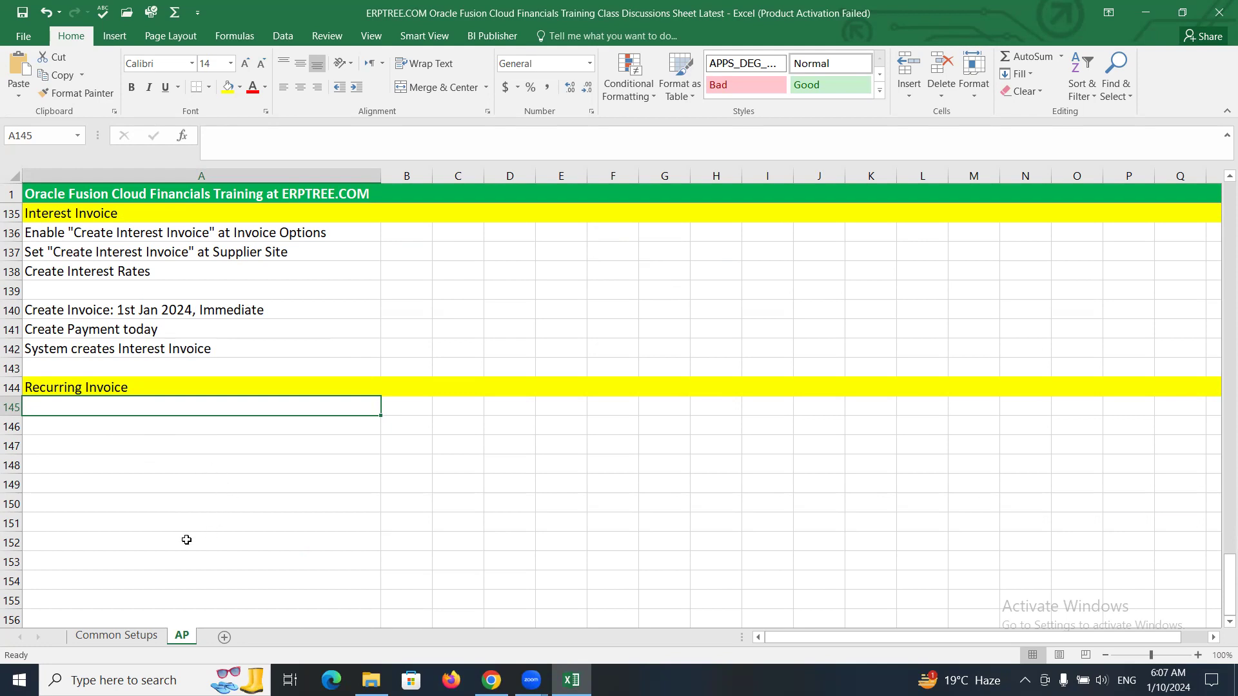
pyautogui.write('Create Payables Calendar')
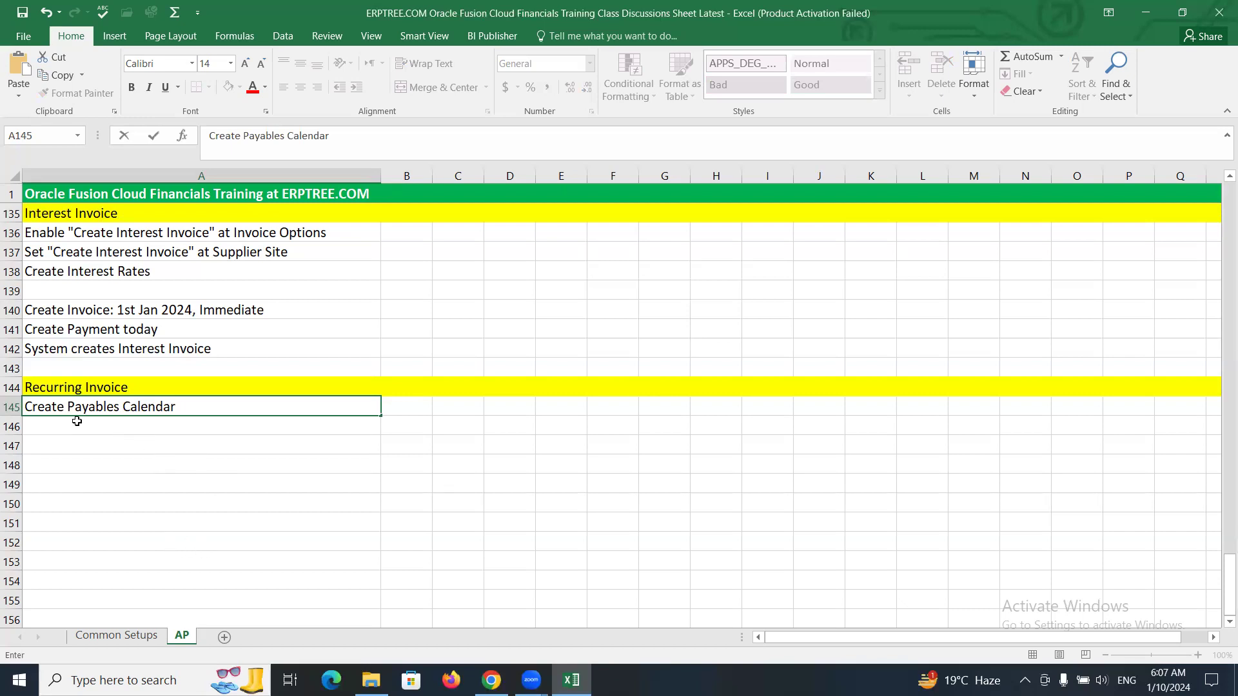
pyautogui.press('Escape')
pyautogui.click(145, 427)
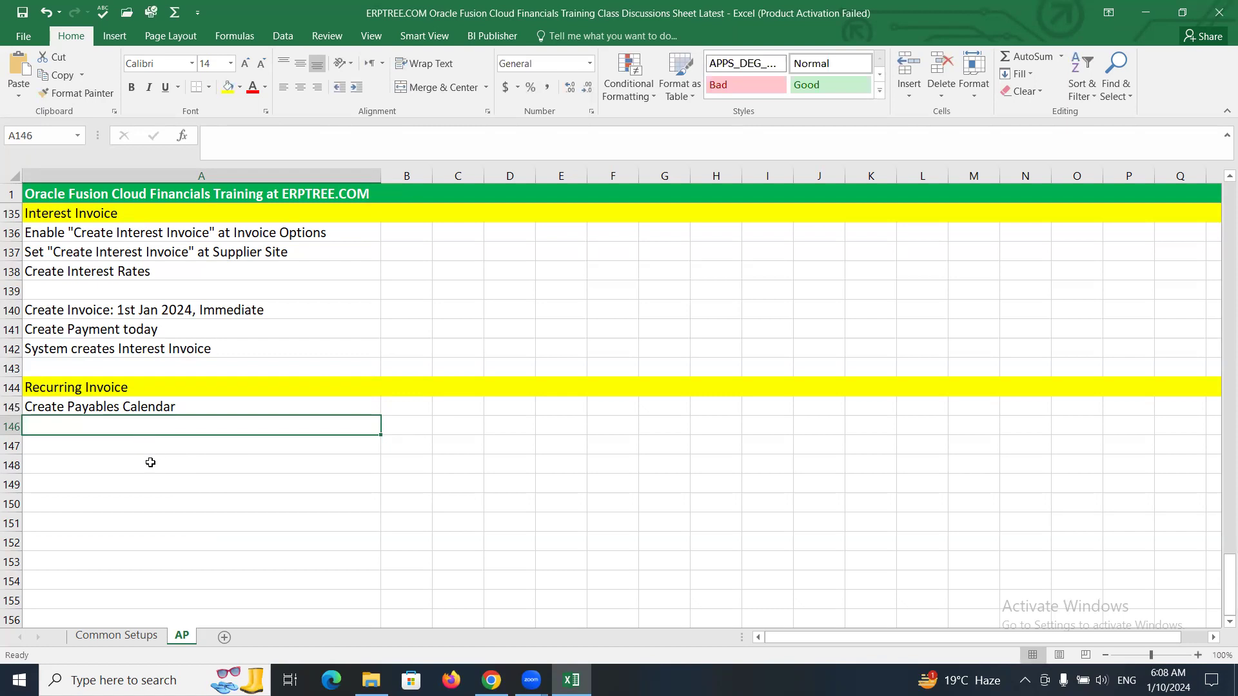
pyautogui.write('Create')
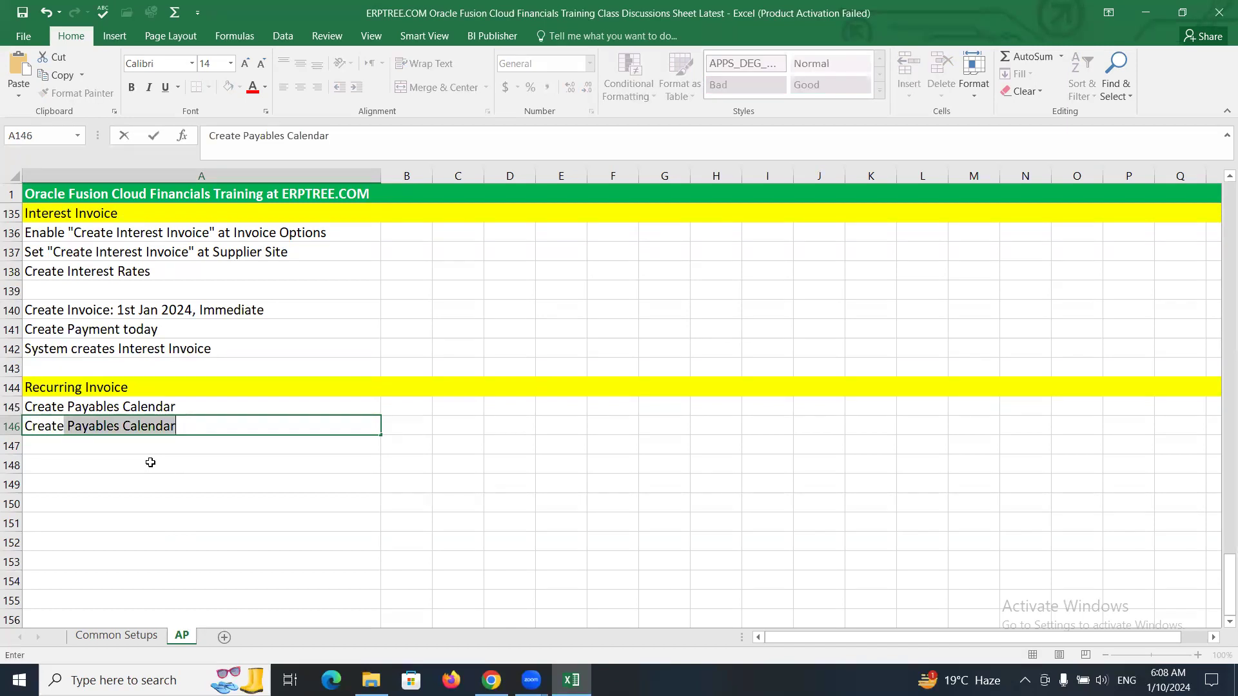
pyautogui.press('BackSpace')
pyautogui.press('BackSpace')
pyautogui.press('BackSpace')
pyautogui.press('BackSpace')
pyautogui.press('BackSpace')
pyautogui.press('BackSpace')
pyautogui.press('BackSpace')
pyautogui.press('BackSpace')
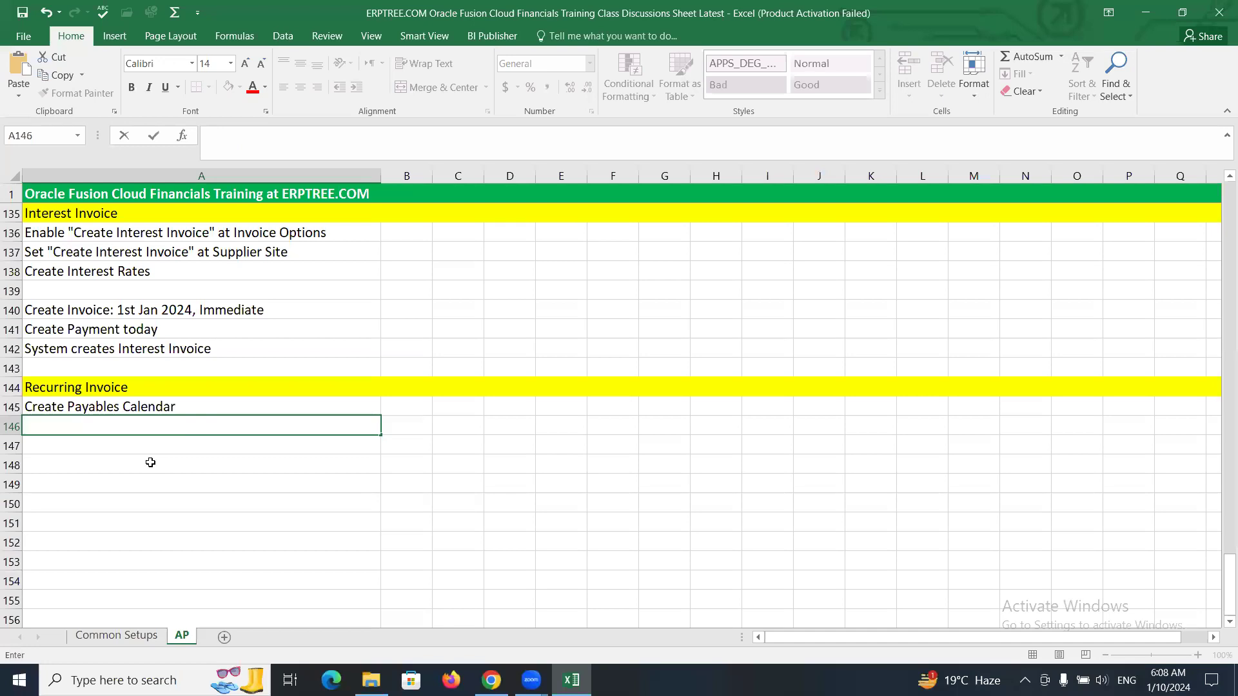
# Enter "Create/Prepare Recurring Invoice Template" in cell A146 as the second Recurring Invoice item.
pyautogui.write('Create ')
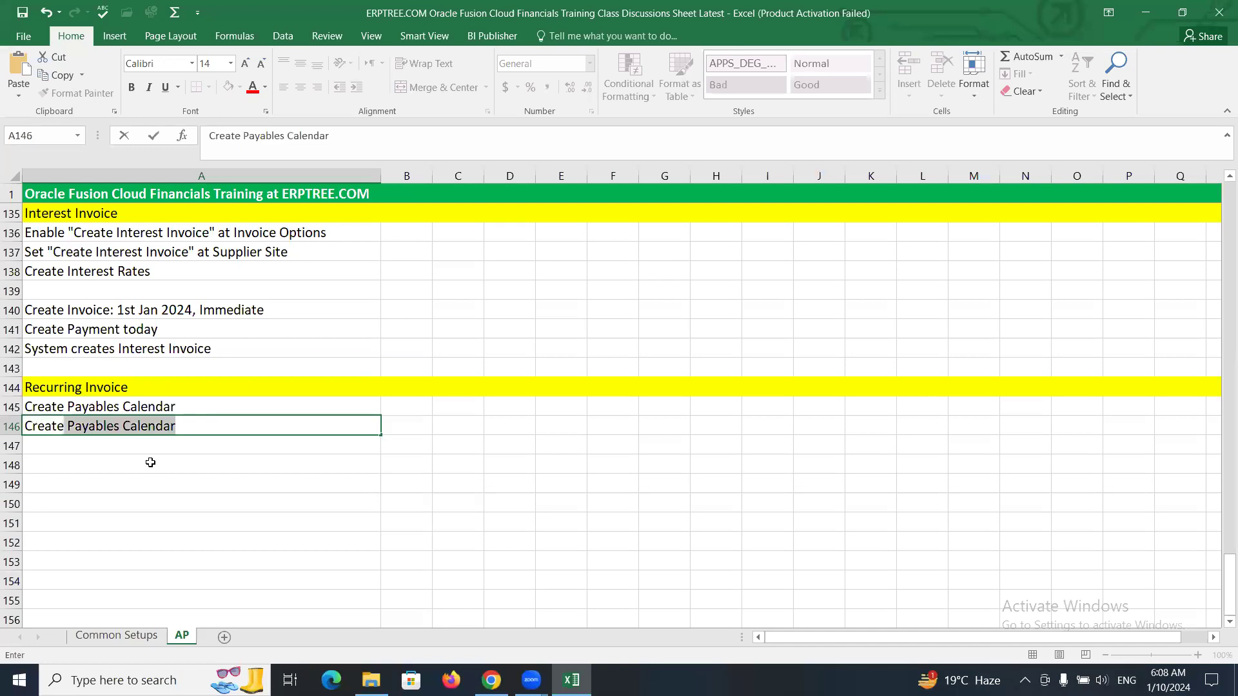
pyautogui.write('R')
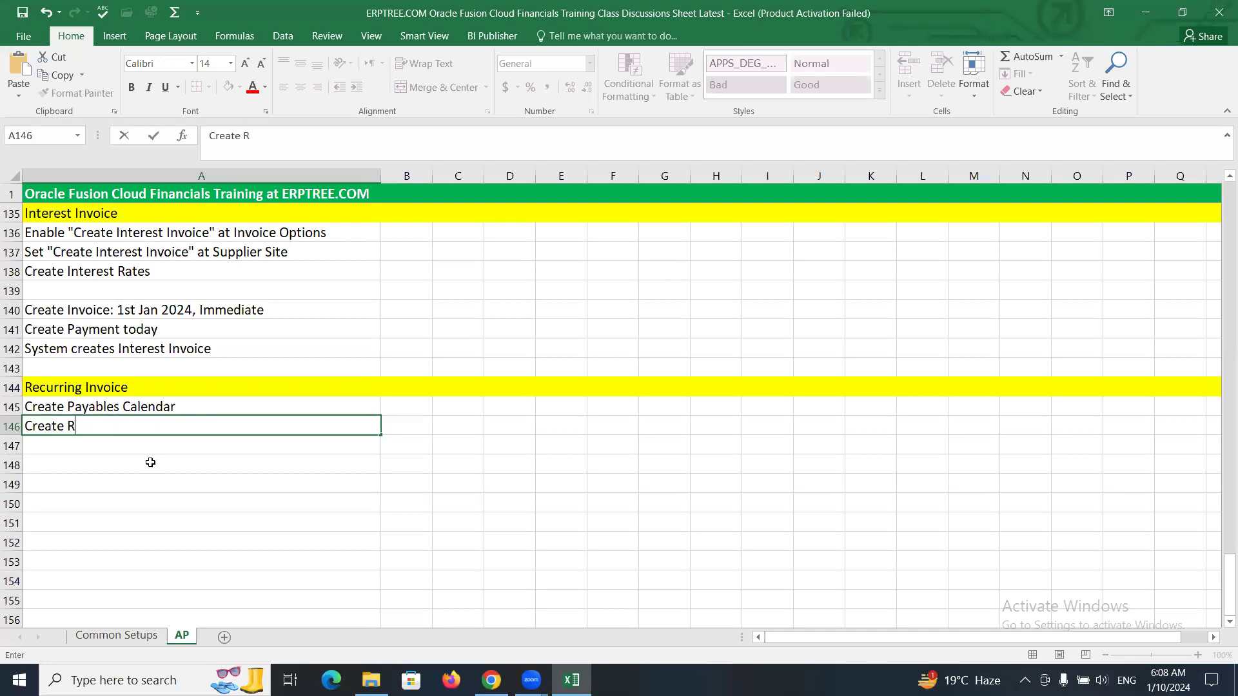
pyautogui.write('ecurring Inv')
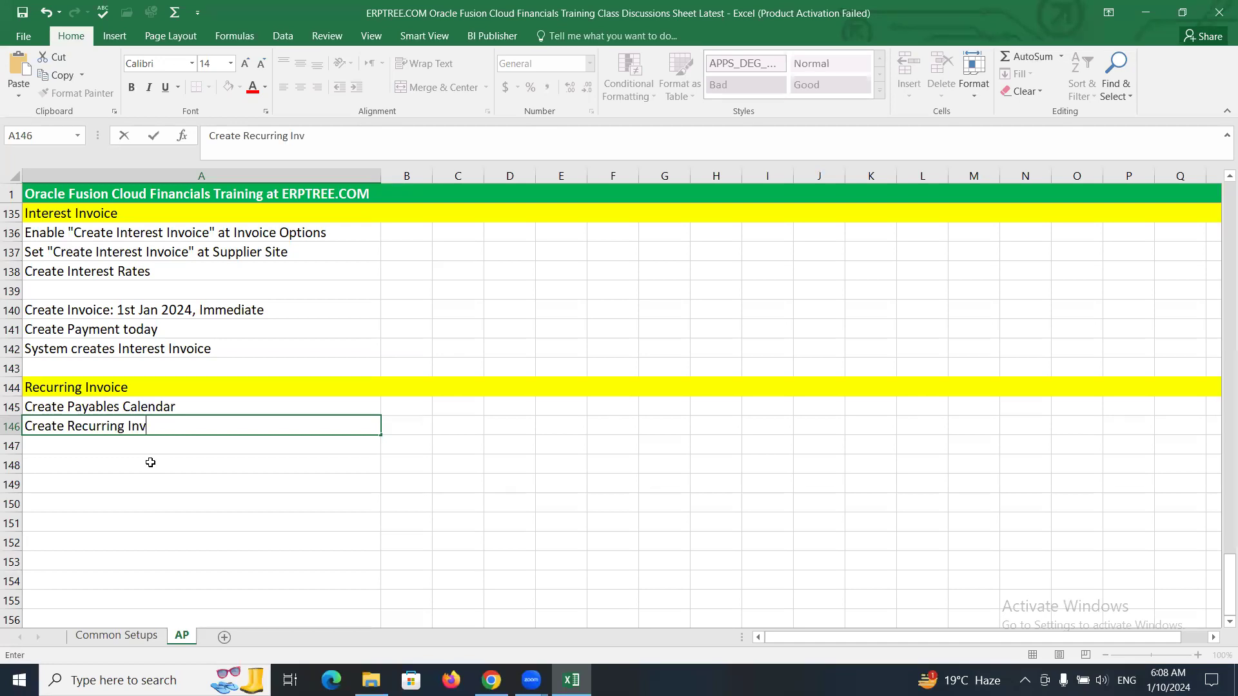
pyautogui.write('oice Template')
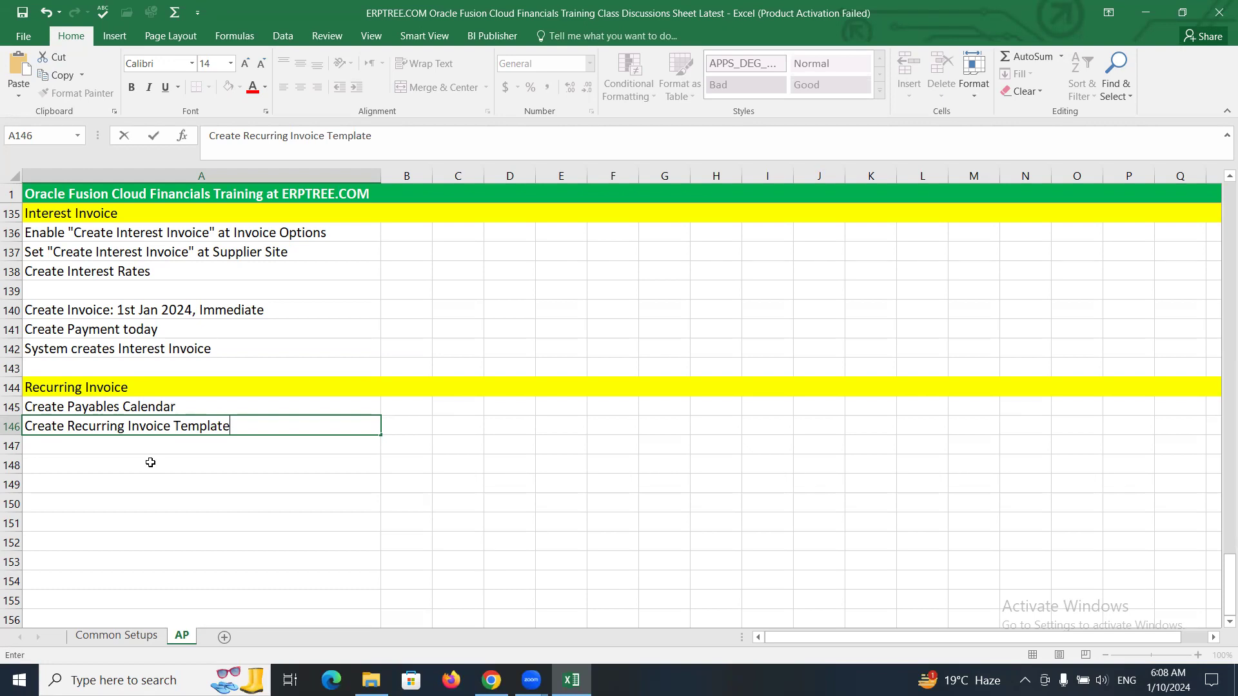
pyautogui.click(65, 428)
pyautogui.write('/Prepare')
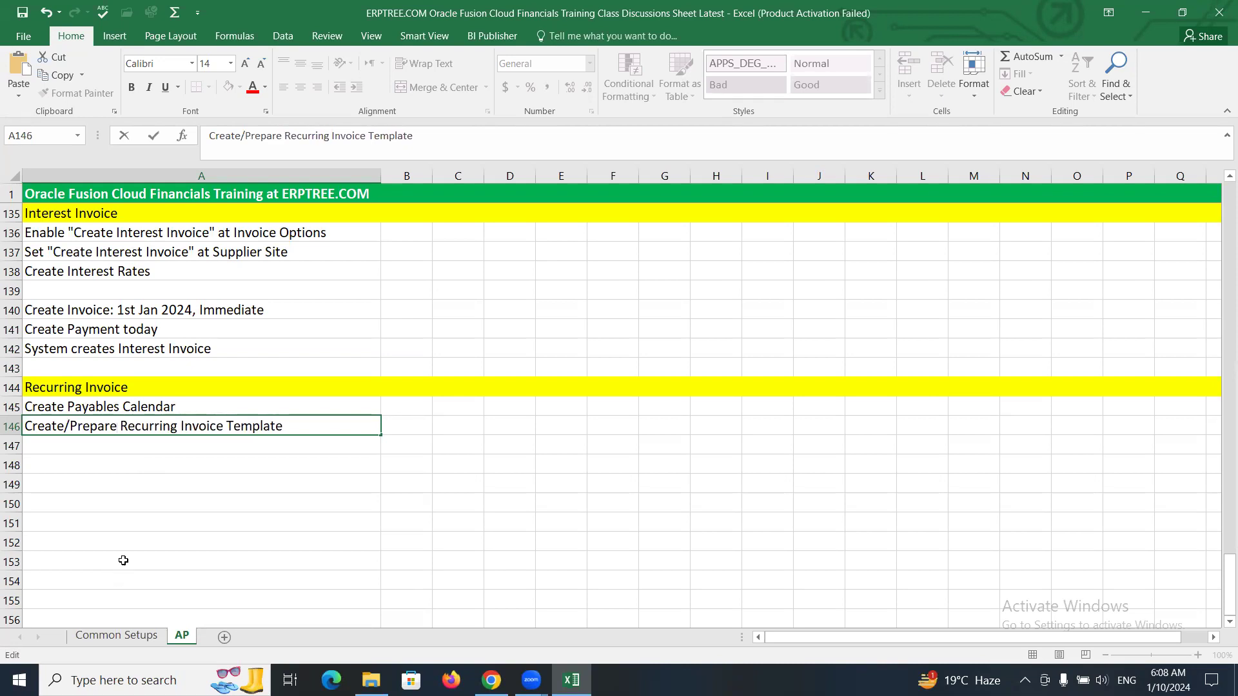
# Enter "Create Recurring Invoices" in cell A147 as the third Recurring Invoice item.
pyautogui.click(134, 453)
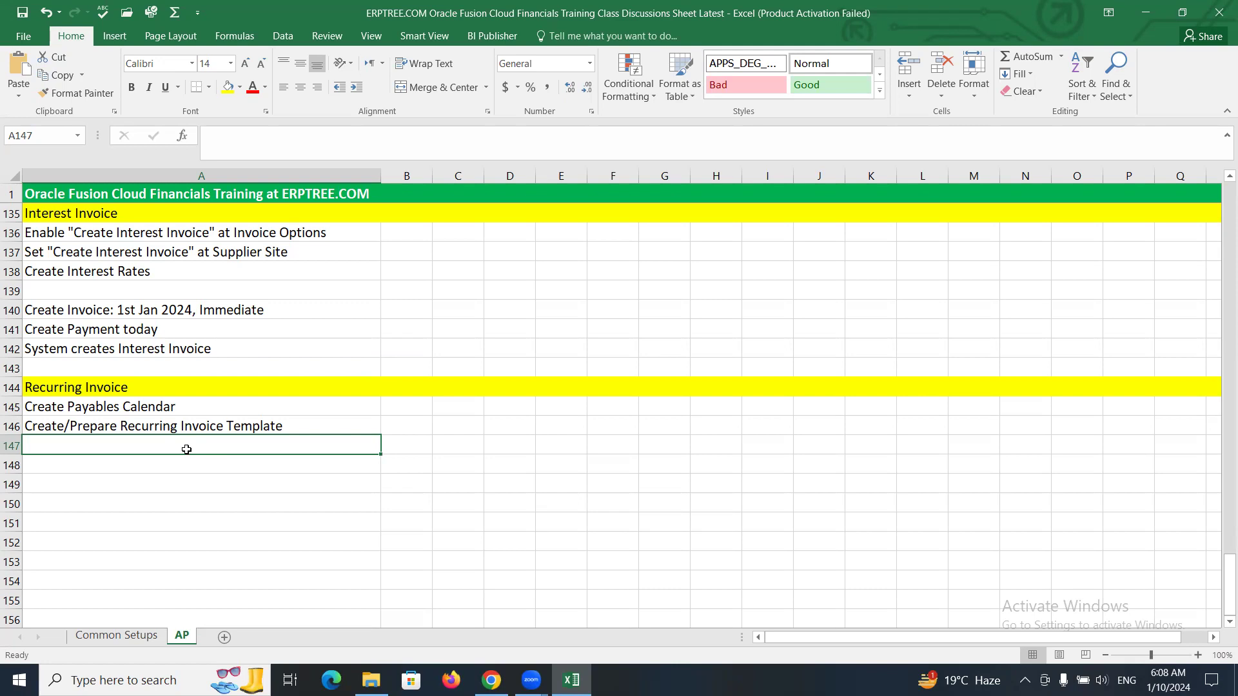
pyautogui.write('C')
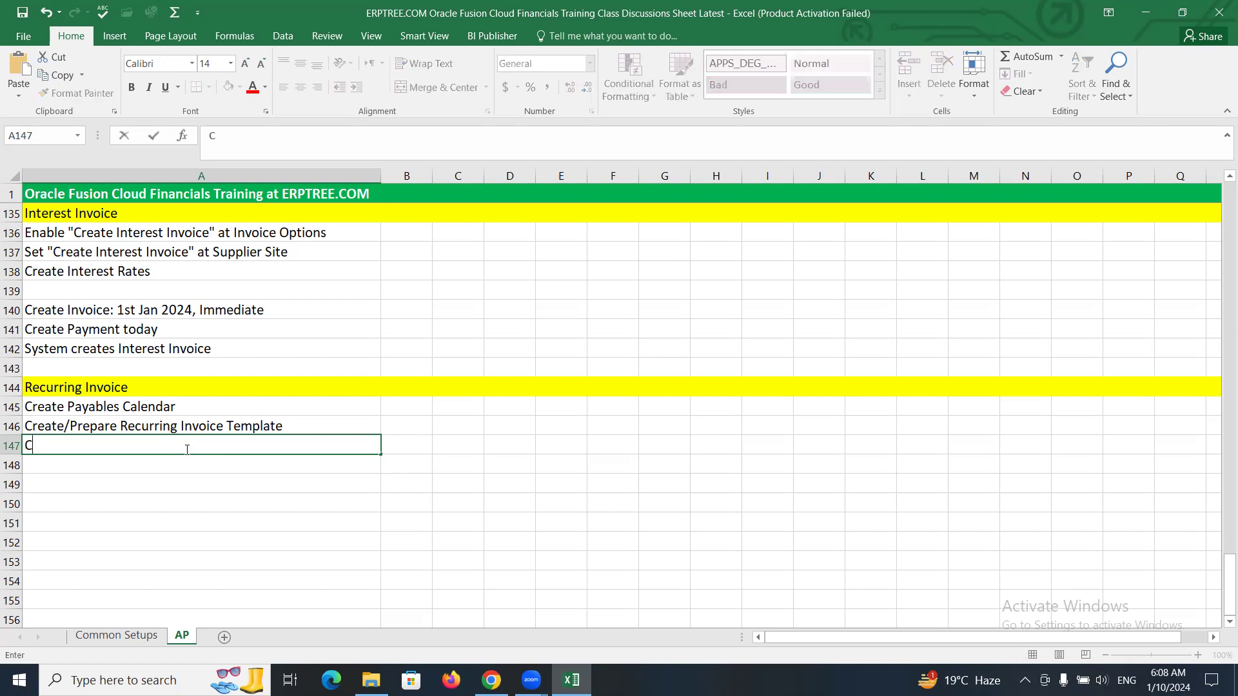
pyautogui.write('reate Recurring Invoices')
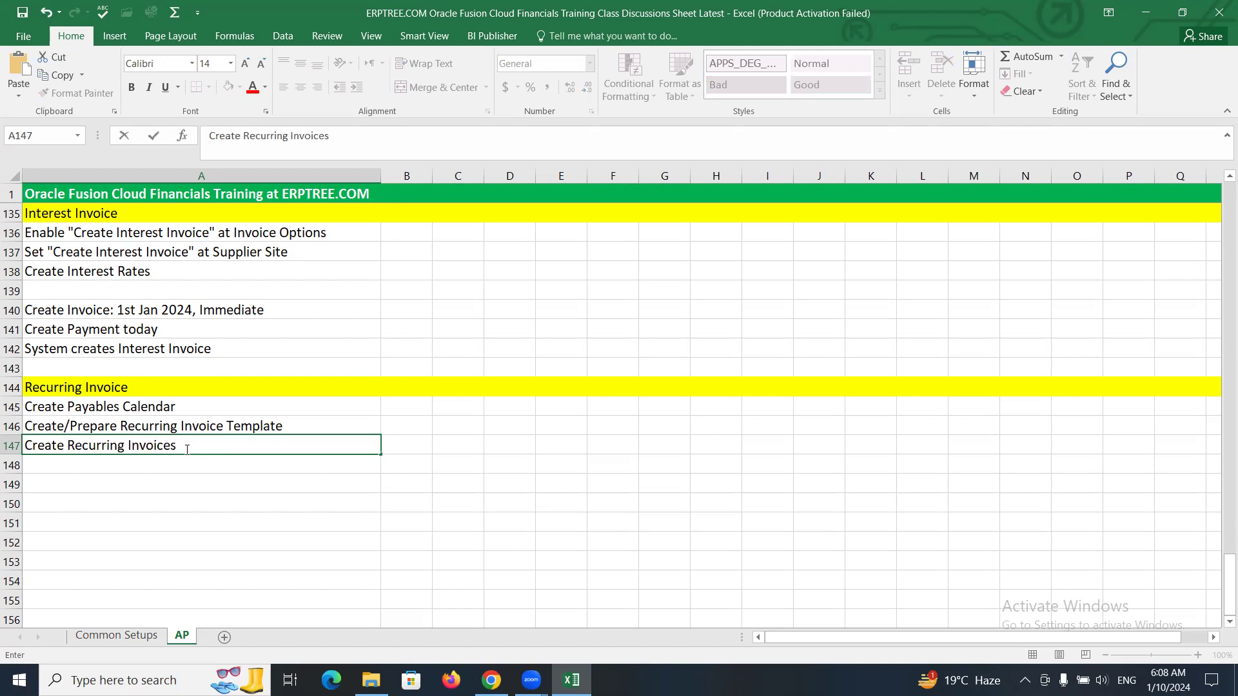
pyautogui.hotkey('ctrl', 'Return')
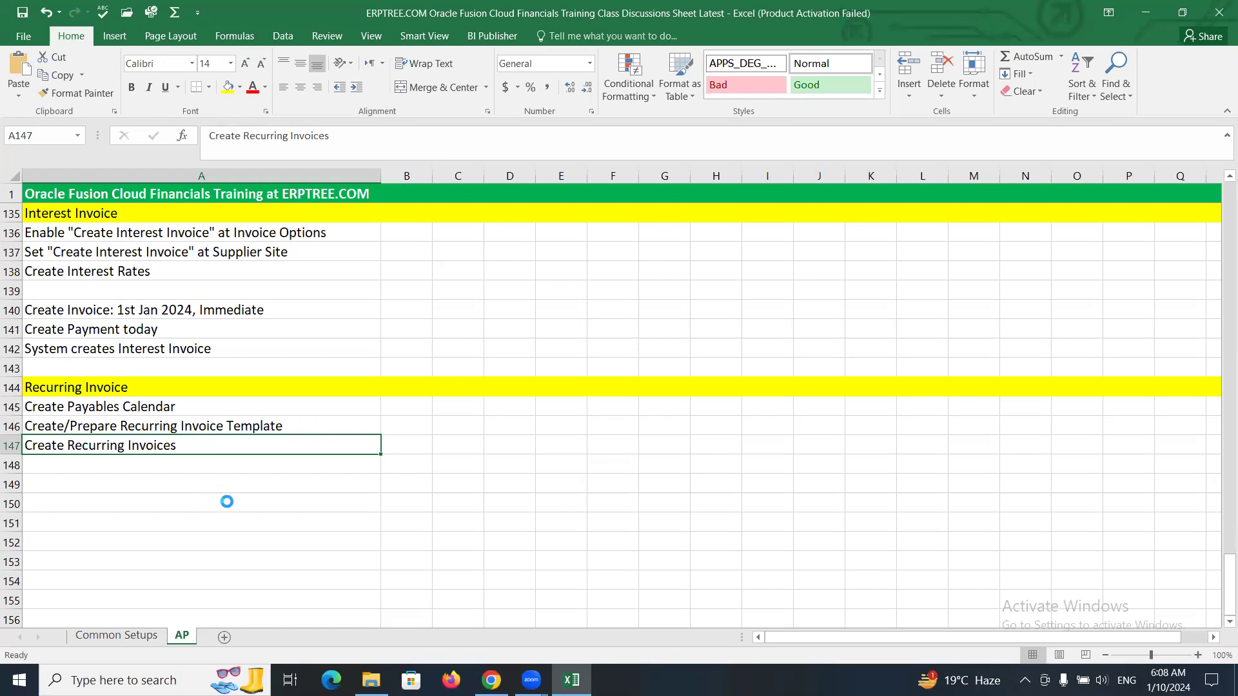
pyautogui.click(157, 464)
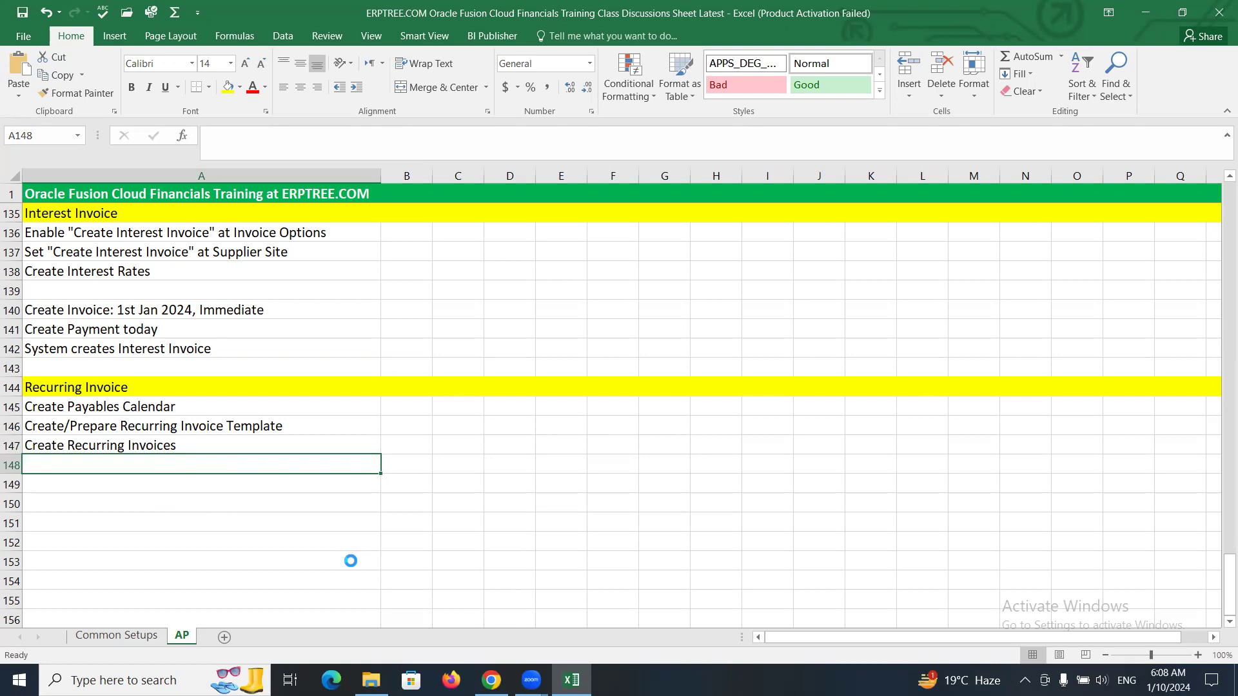
# Switch to Oracle Fusion Cloud Applications in Chrome and open Setup and Maintenance.
pyautogui.moveTo(492, 680)
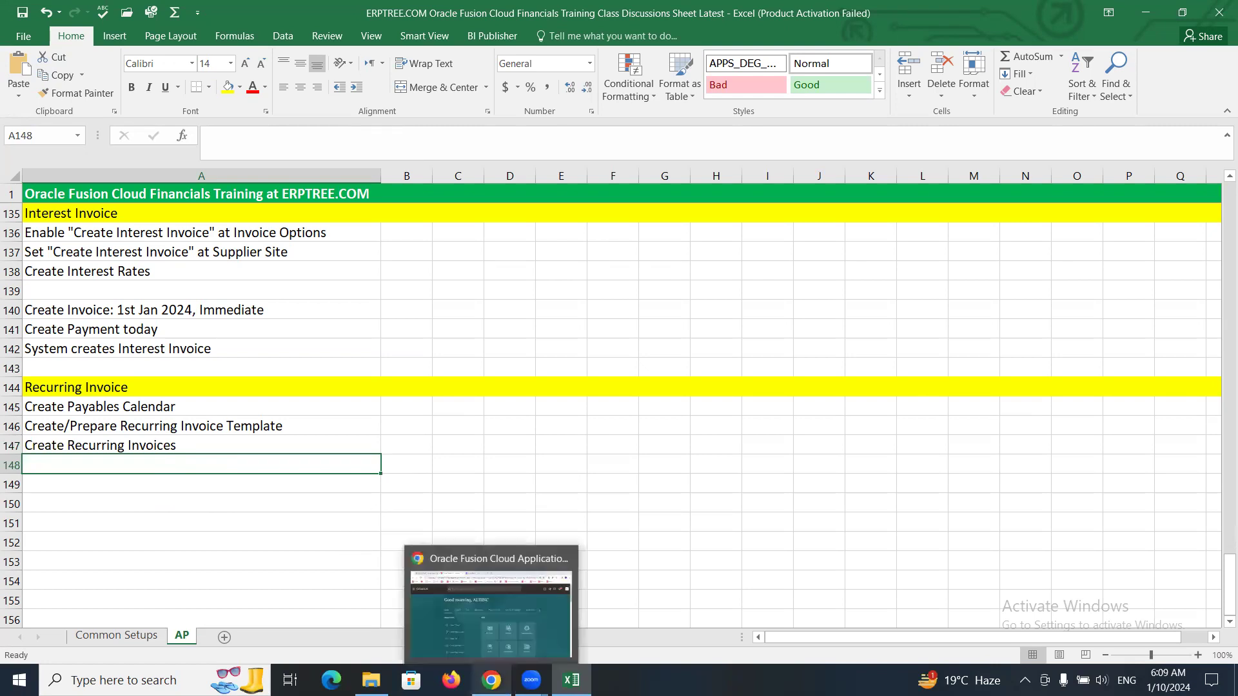
pyautogui.click(489, 620)
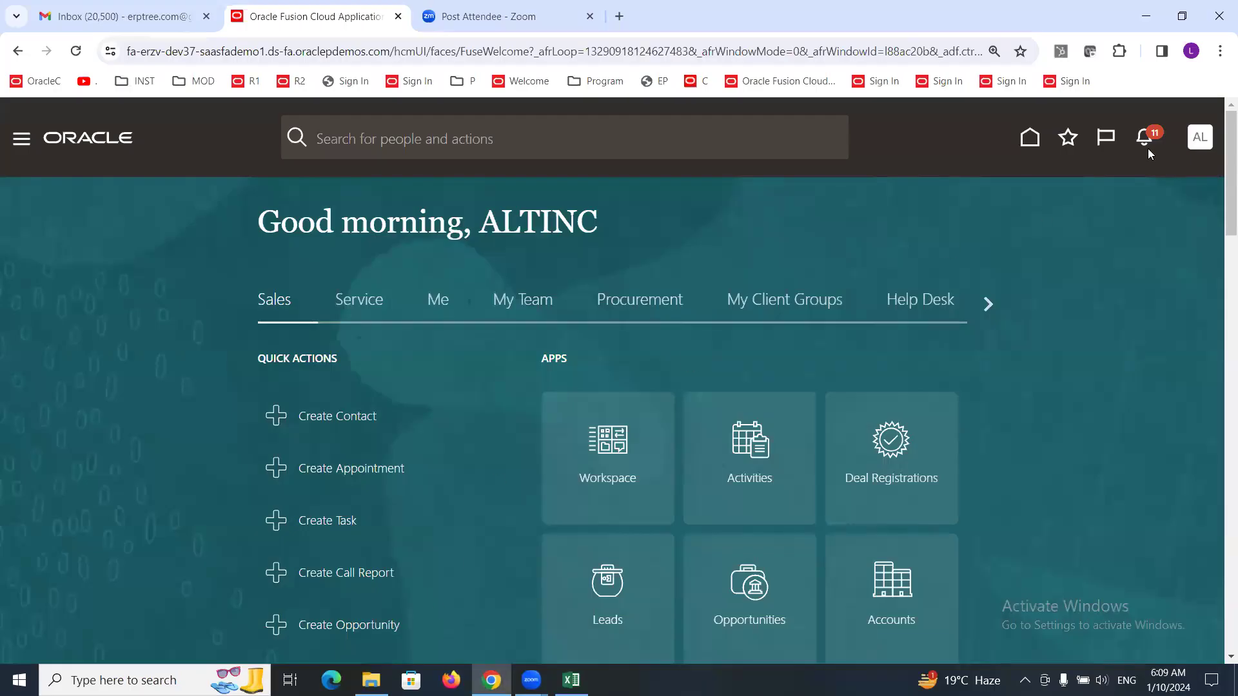
pyautogui.click(1199, 148)
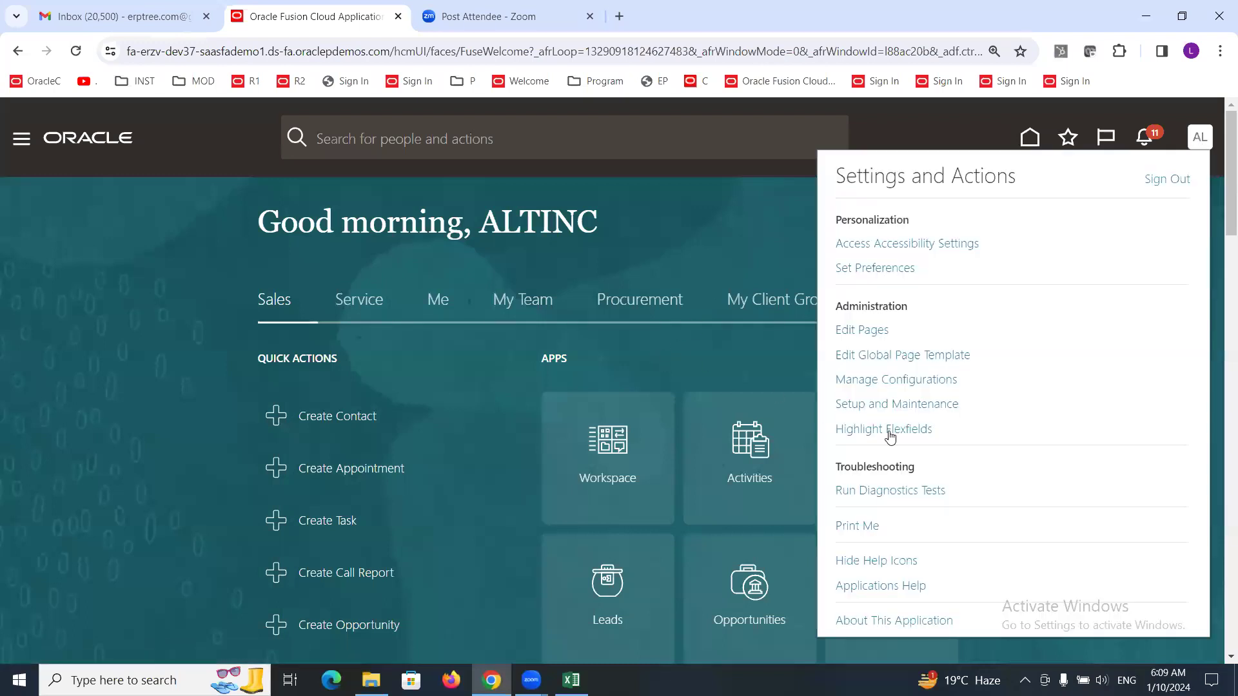
pyautogui.click(909, 404)
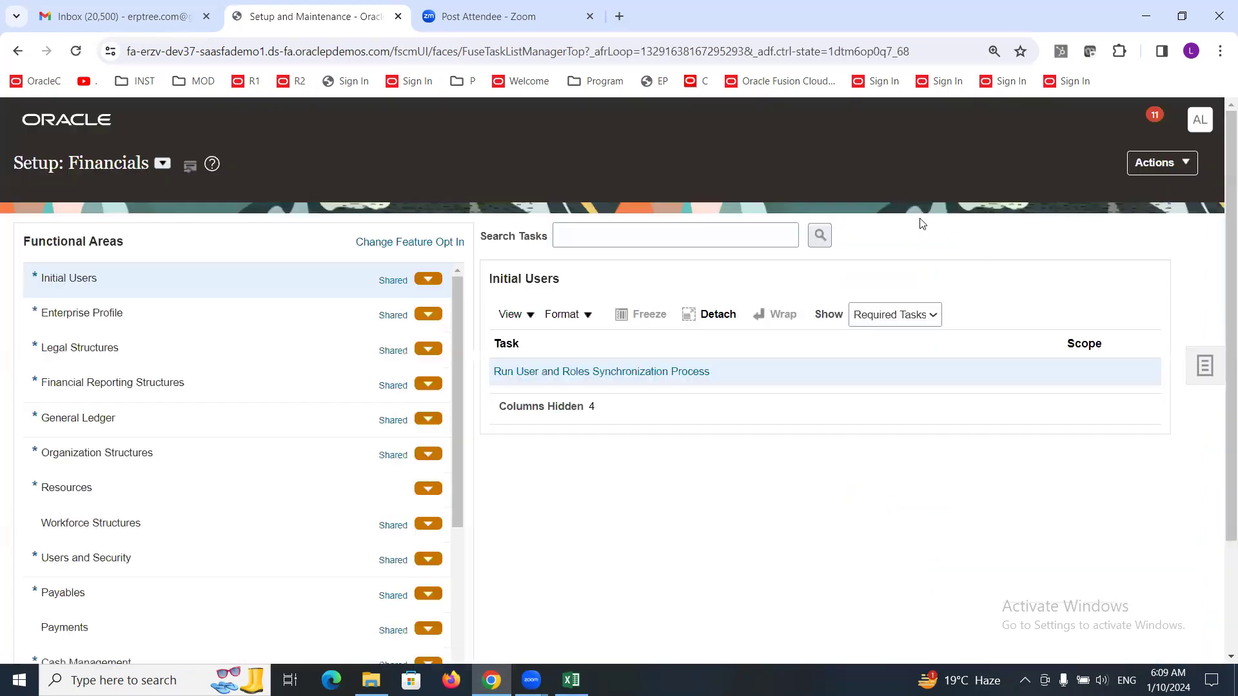
# Search the setup tasks for "payables c" and open the Manage Payables Calendars task.
pyautogui.click(1201, 356)
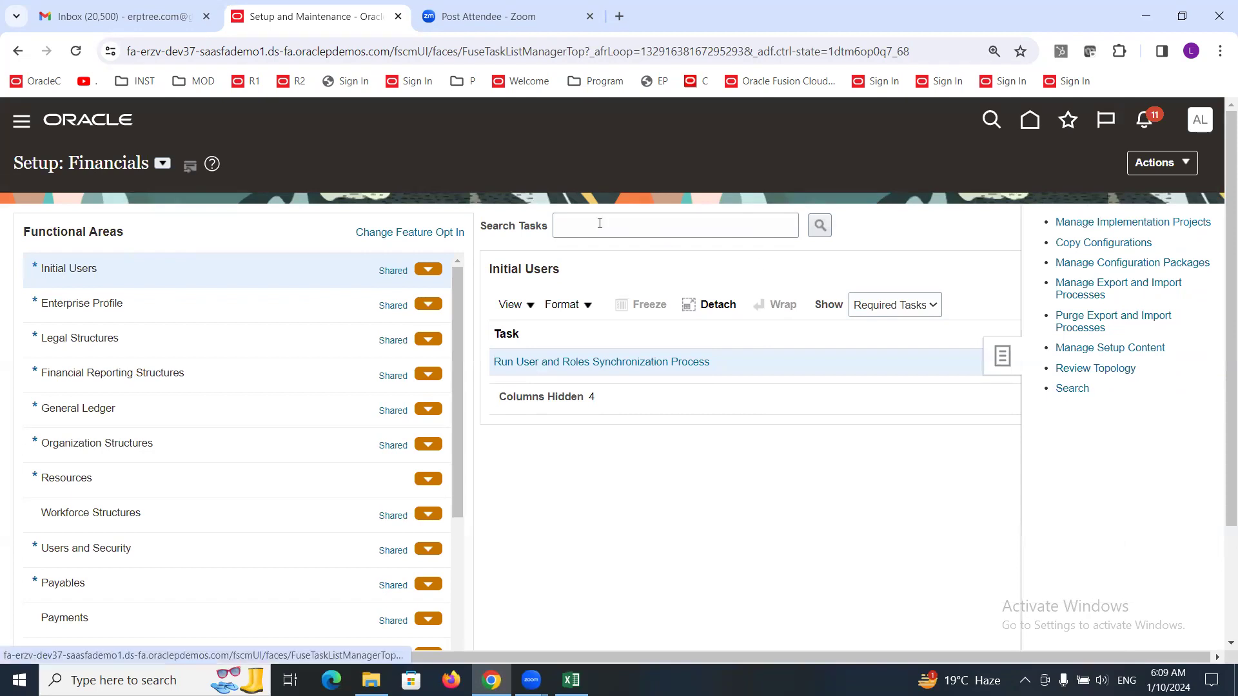
pyautogui.click(603, 236)
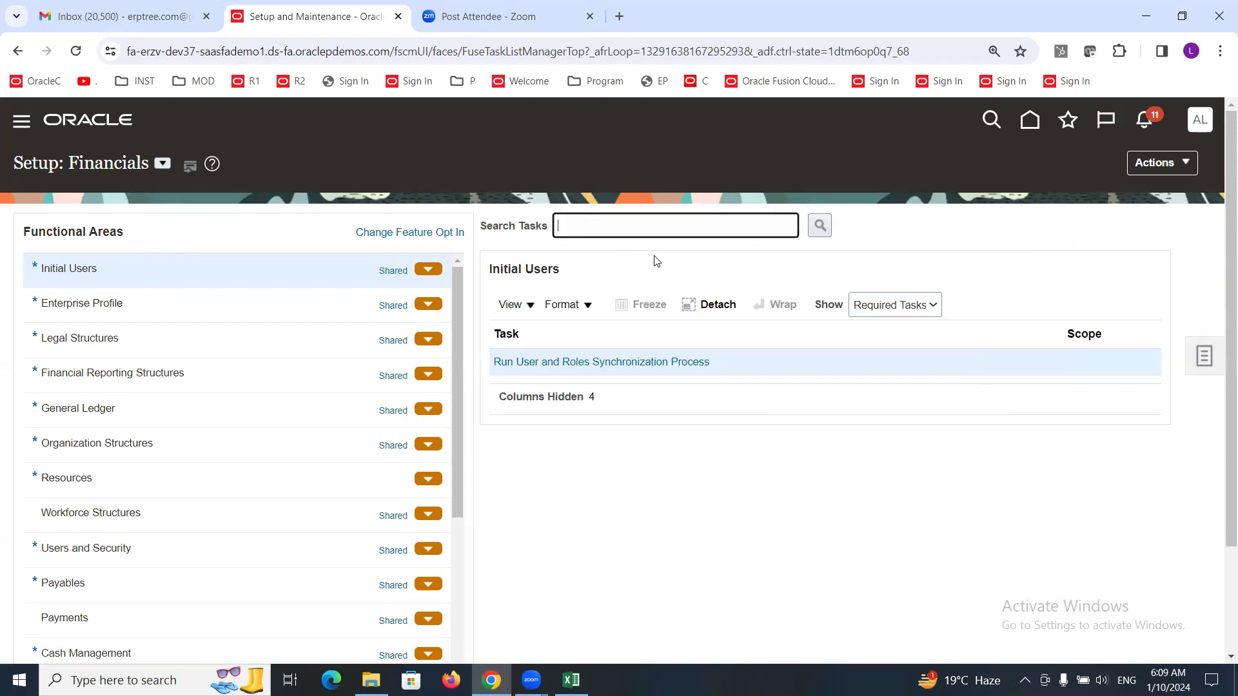
pyautogui.write('payables c')
pyautogui.press('Return')
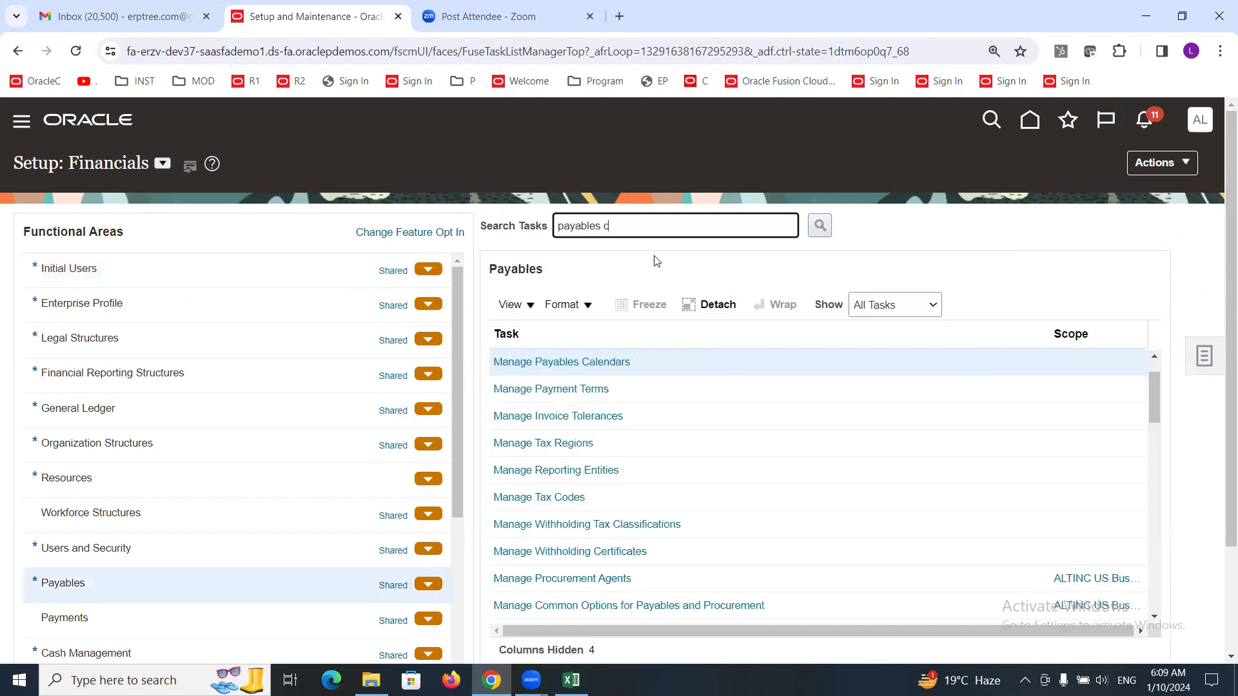
pyautogui.click(583, 362)
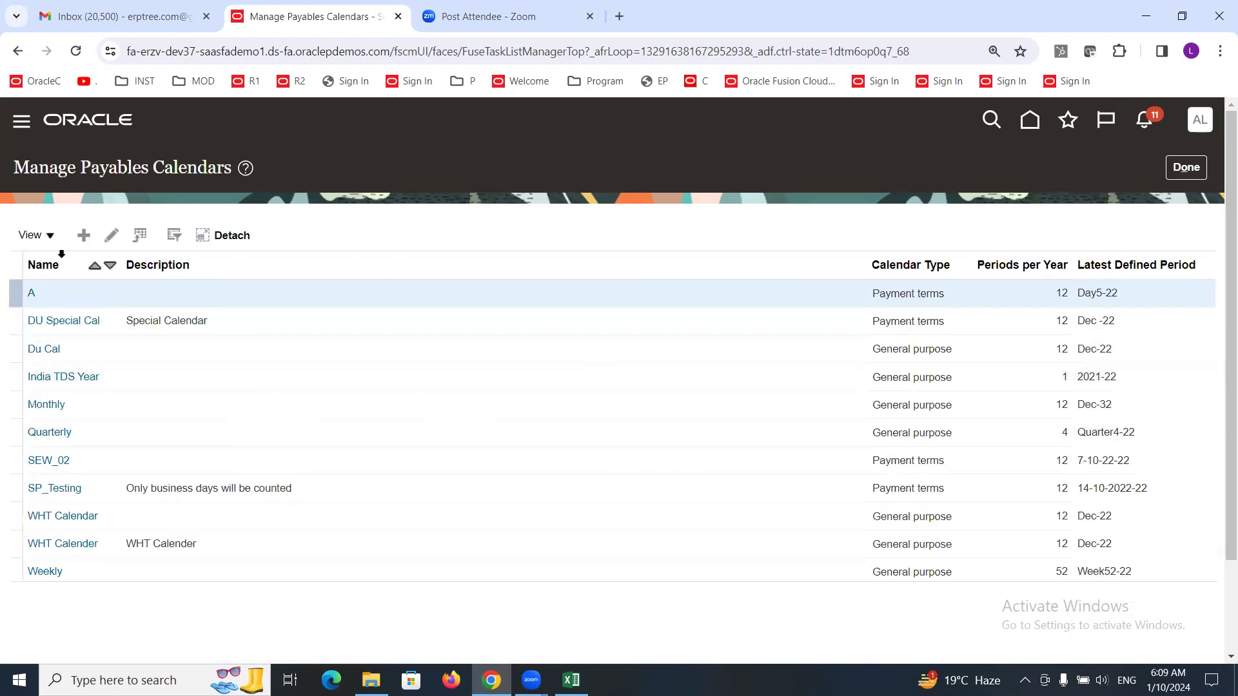
# Start a new payables calendar named "ALTINC RECURRIN" and set its calendar type to General purpose.
pyautogui.click(82, 236)
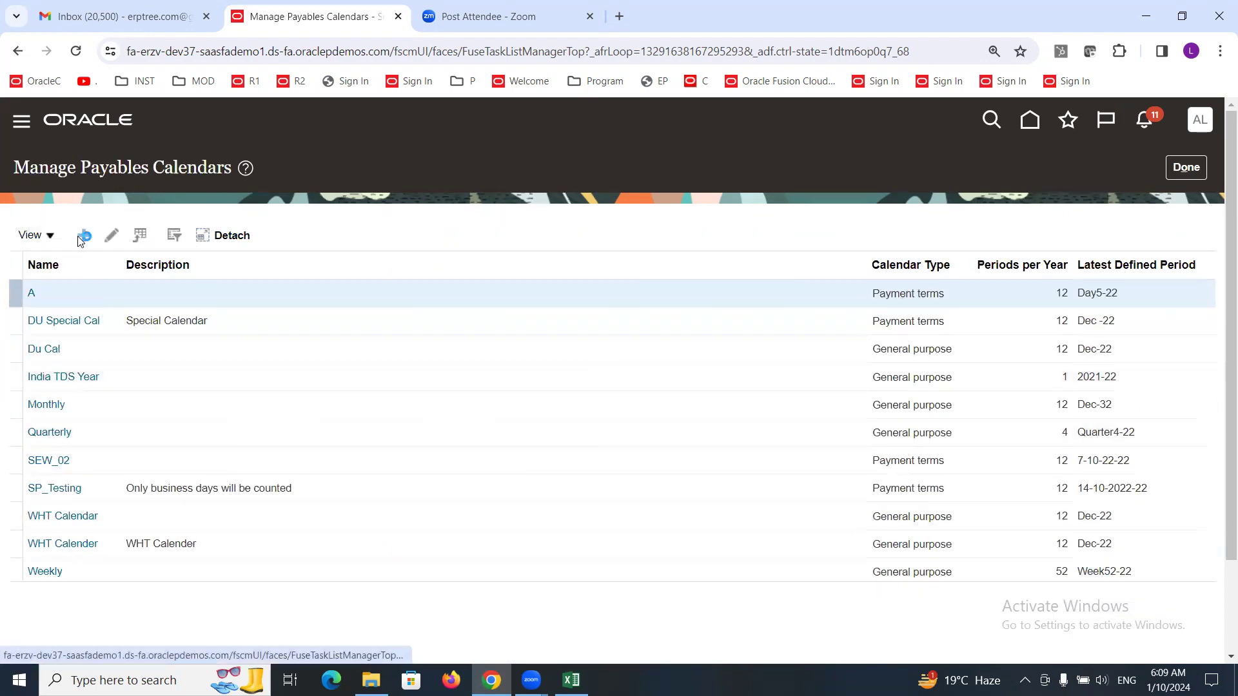
pyautogui.click(147, 239)
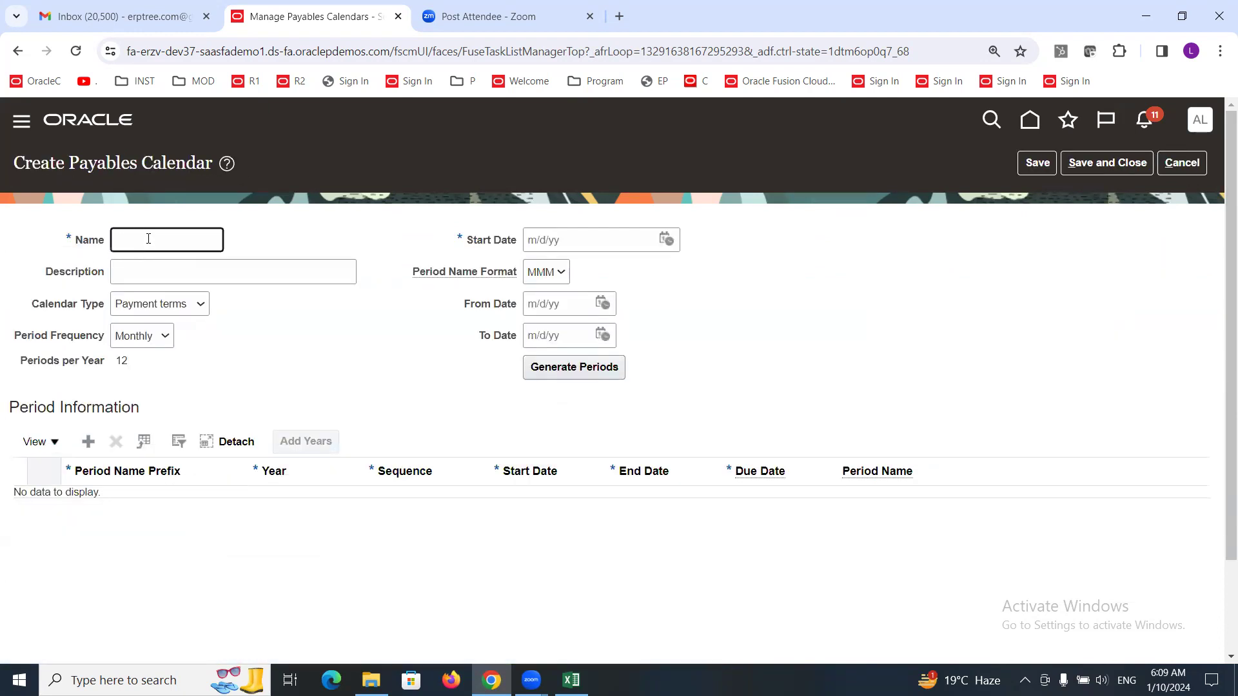
pyautogui.write('ALTINC RECURRIN')
pyautogui.click(194, 309)
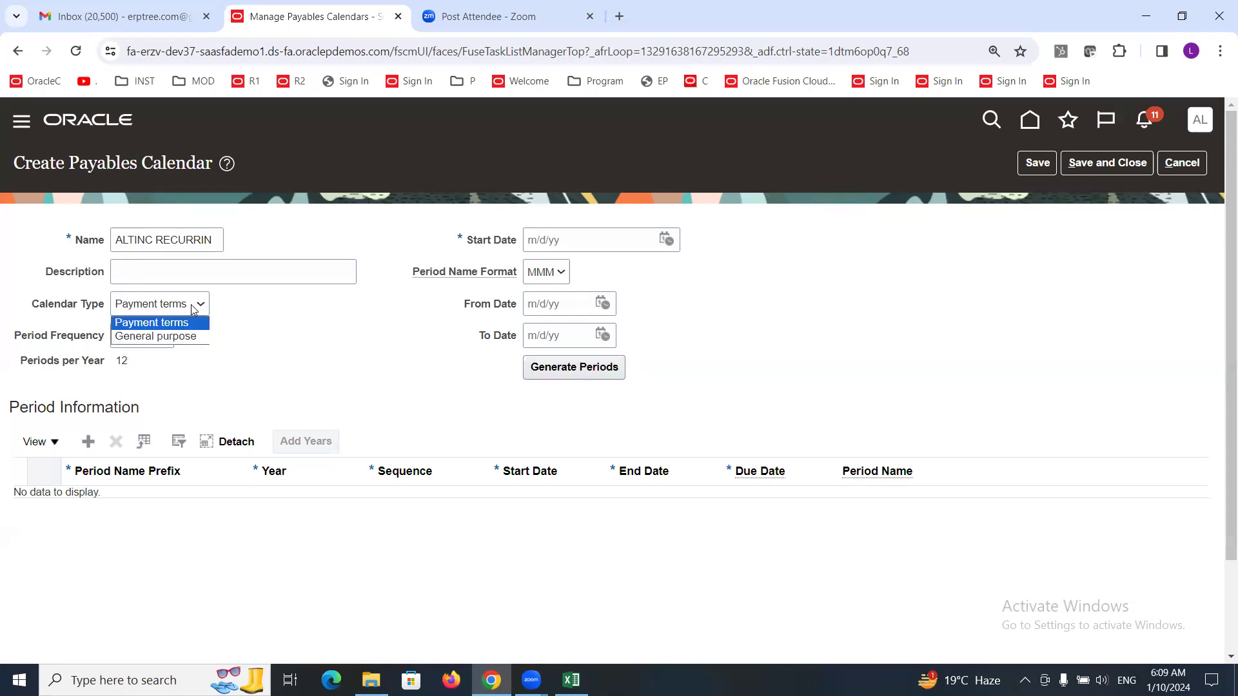
pyautogui.click(184, 336)
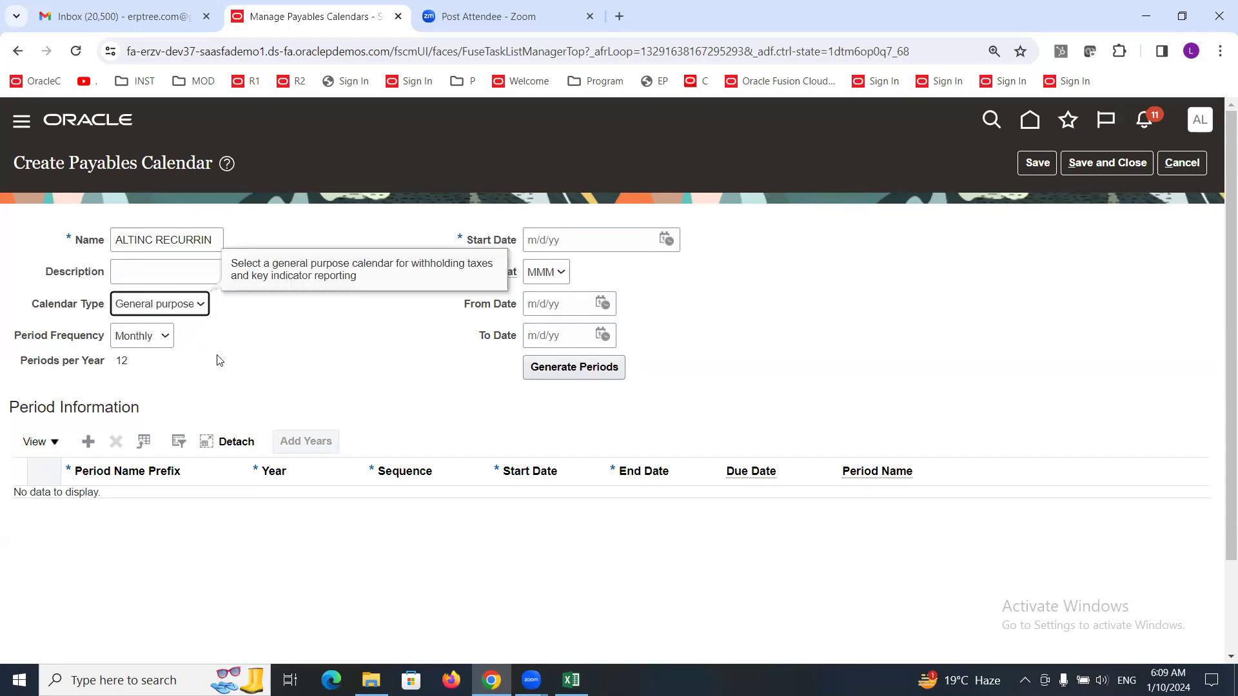
pyautogui.click(218, 360)
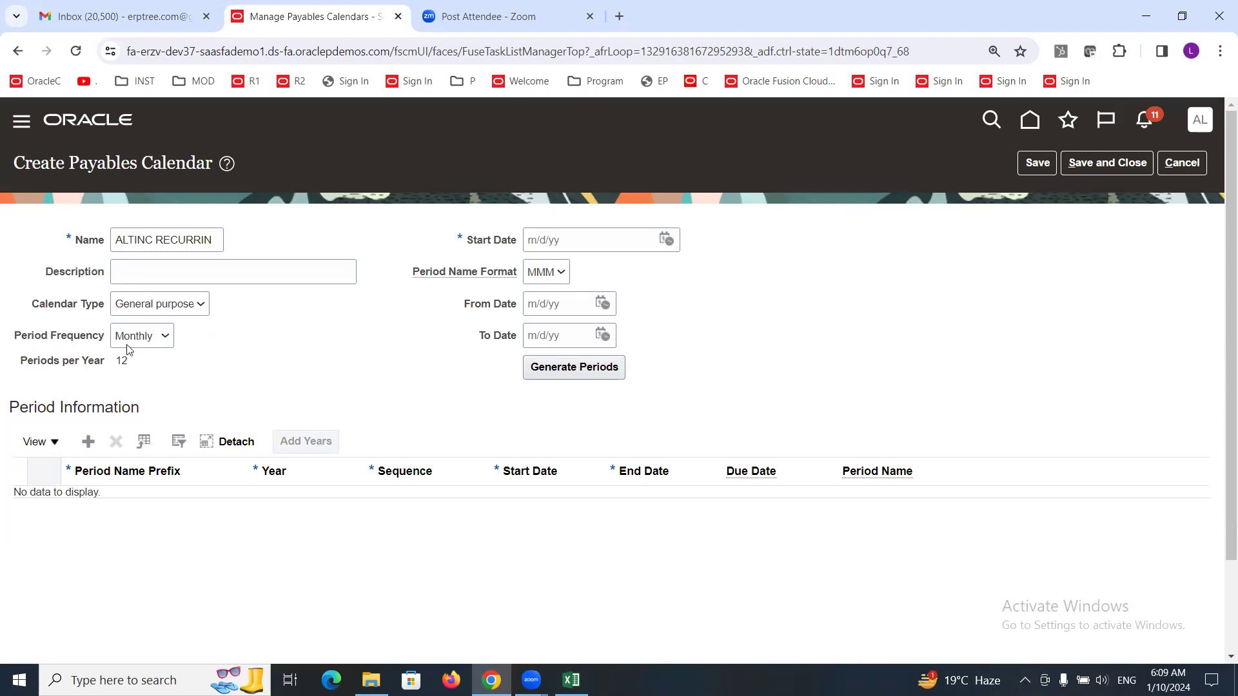
# Keep the Monthly period frequency, set the calendar's start date to 1/1/24 and generate its periods.
pyautogui.click(163, 337)
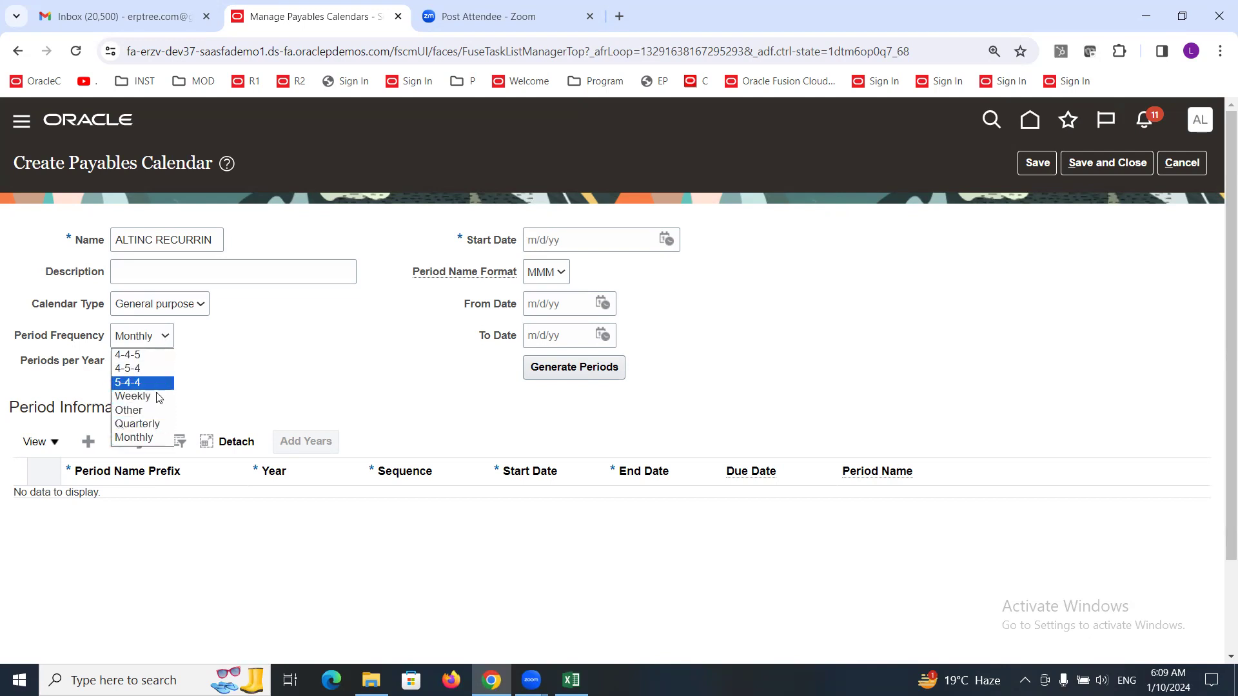
pyautogui.click(265, 383)
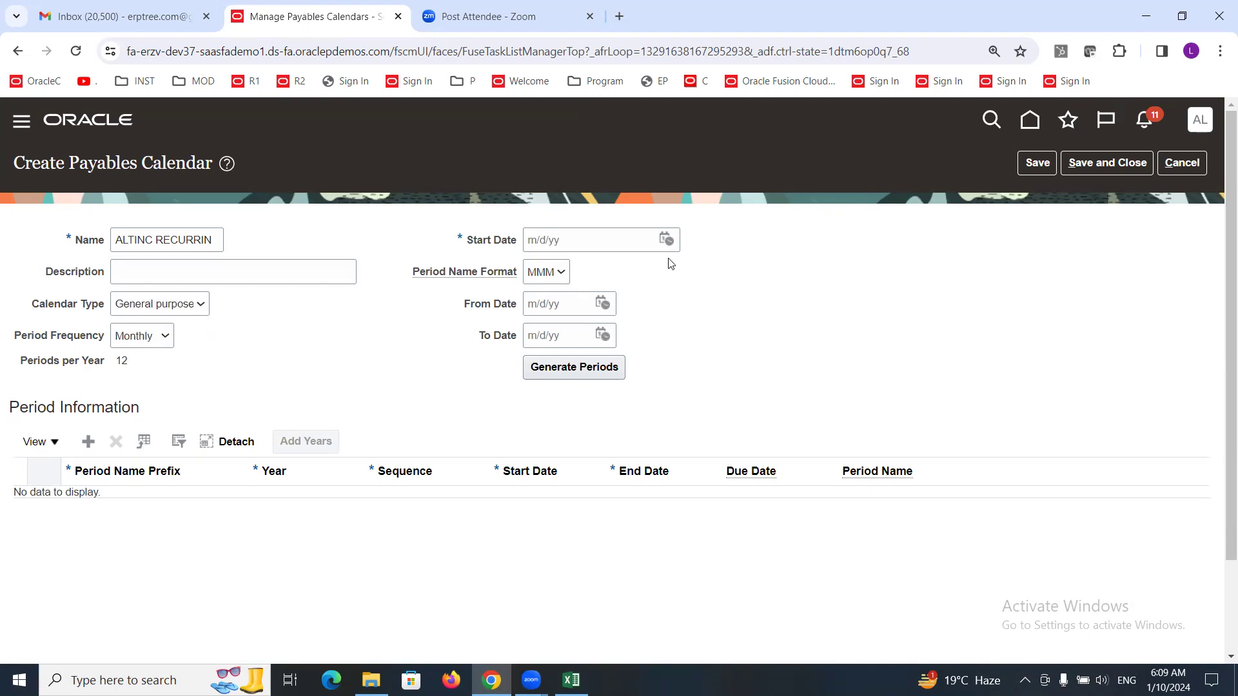
pyautogui.click(666, 239)
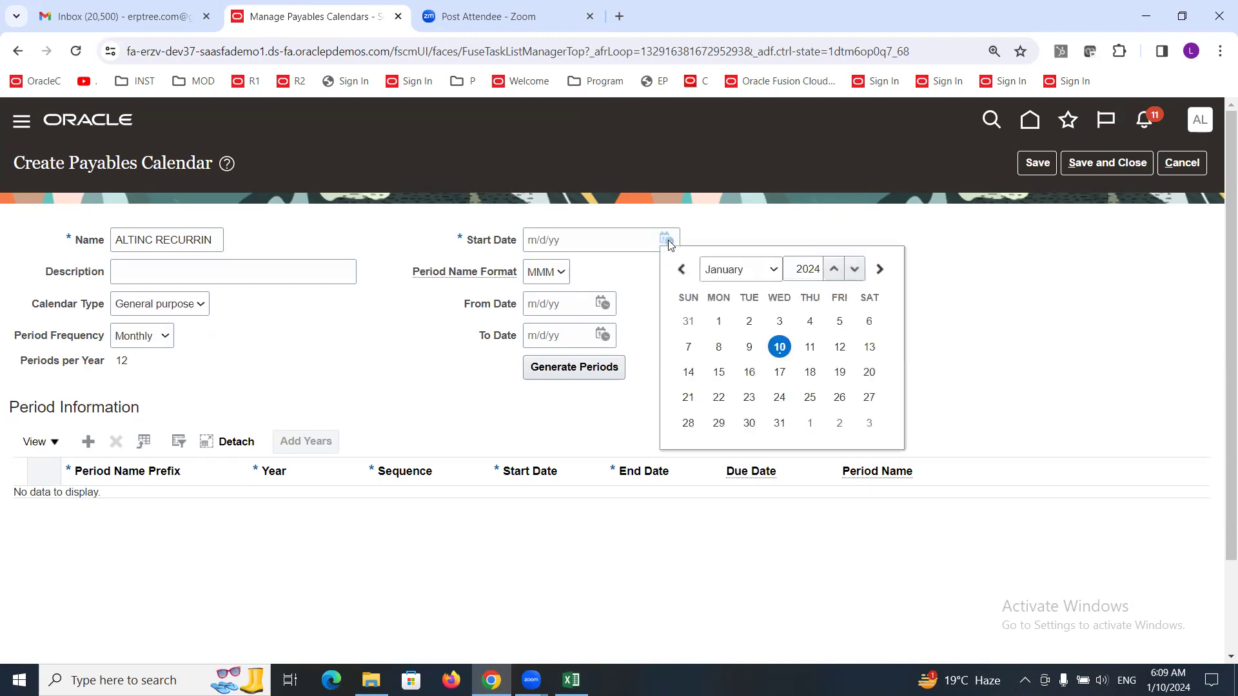
pyautogui.click(720, 322)
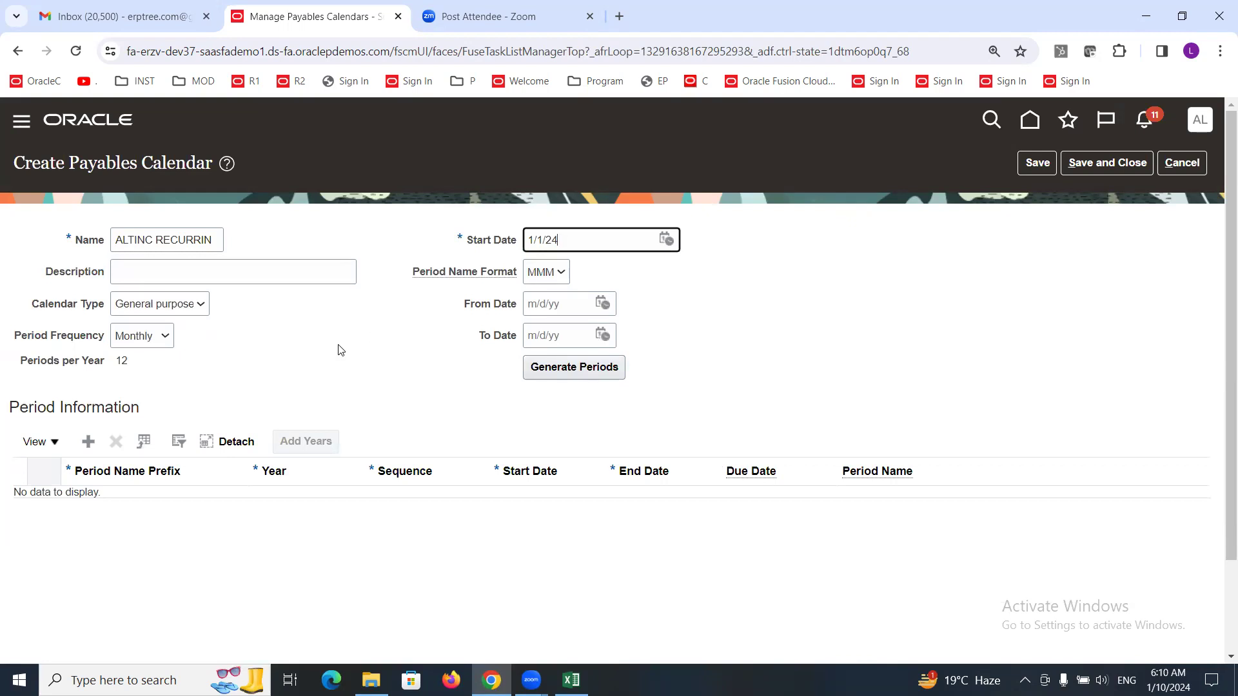
pyautogui.click(581, 371)
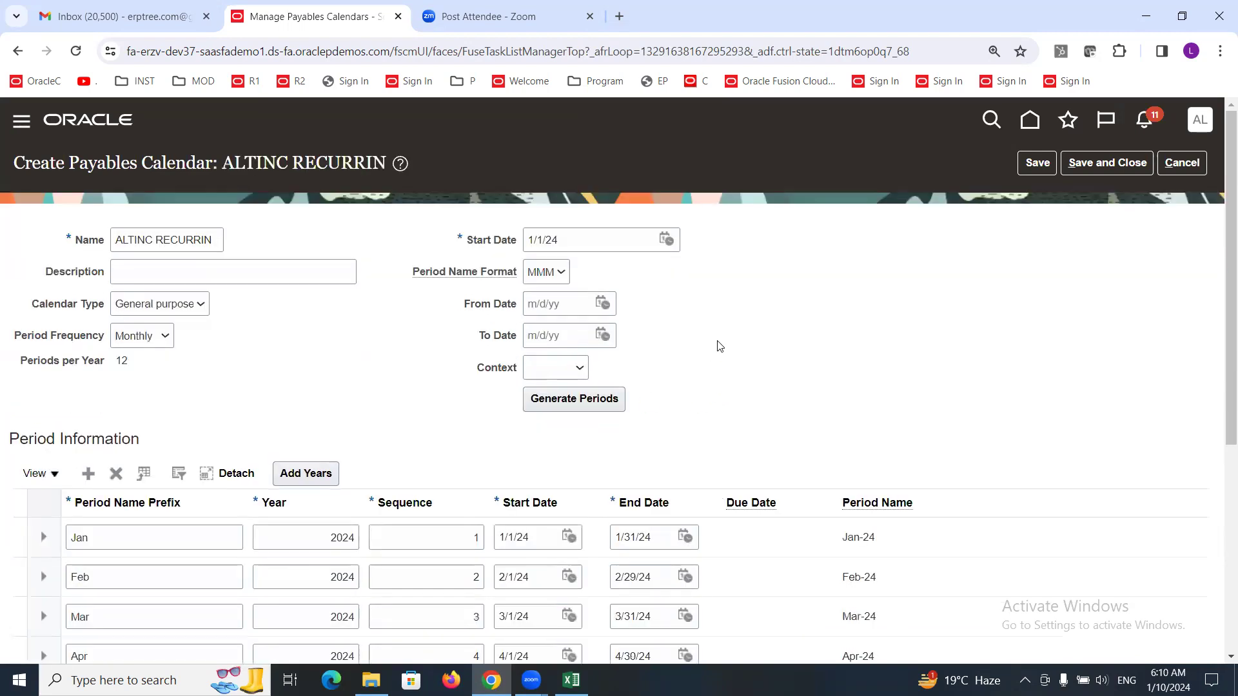
# Check the generated 2024 periods, save and close the calendar, and return to the Financials setup page.
pyautogui.scroll(-5, 710, 335)
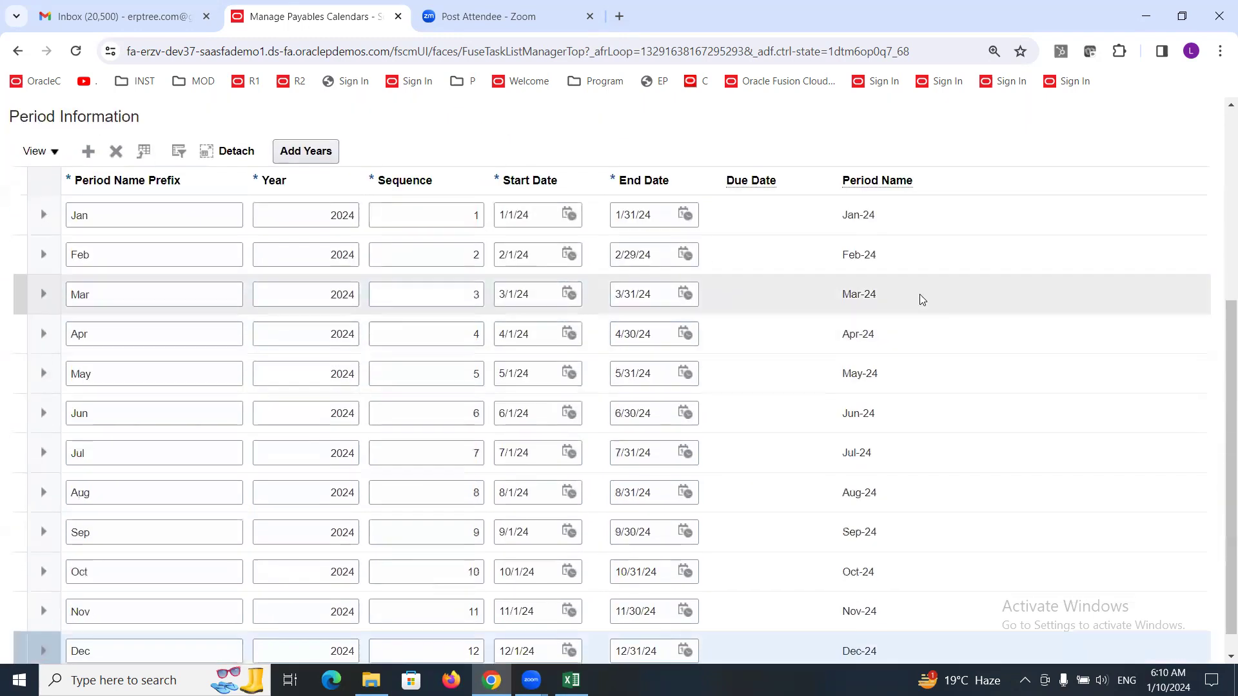
pyautogui.scroll(-1, 864, 322)
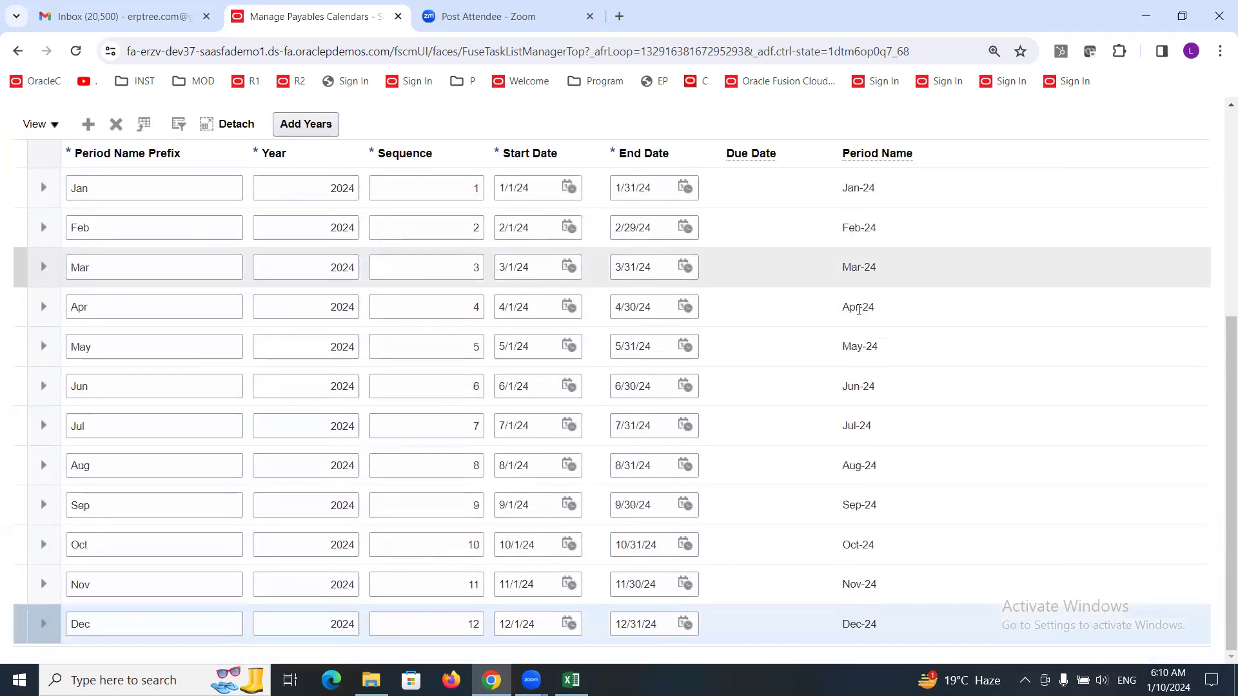
pyautogui.scroll(5, 839, 328)
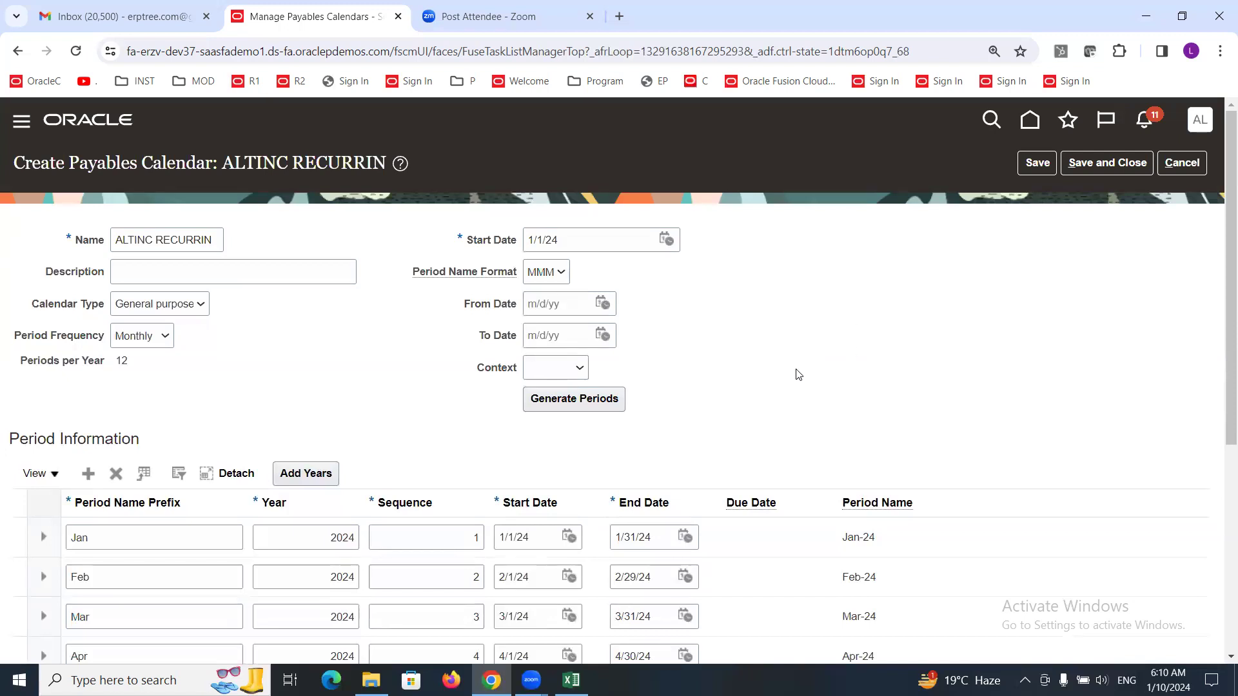
pyautogui.click(1140, 162)
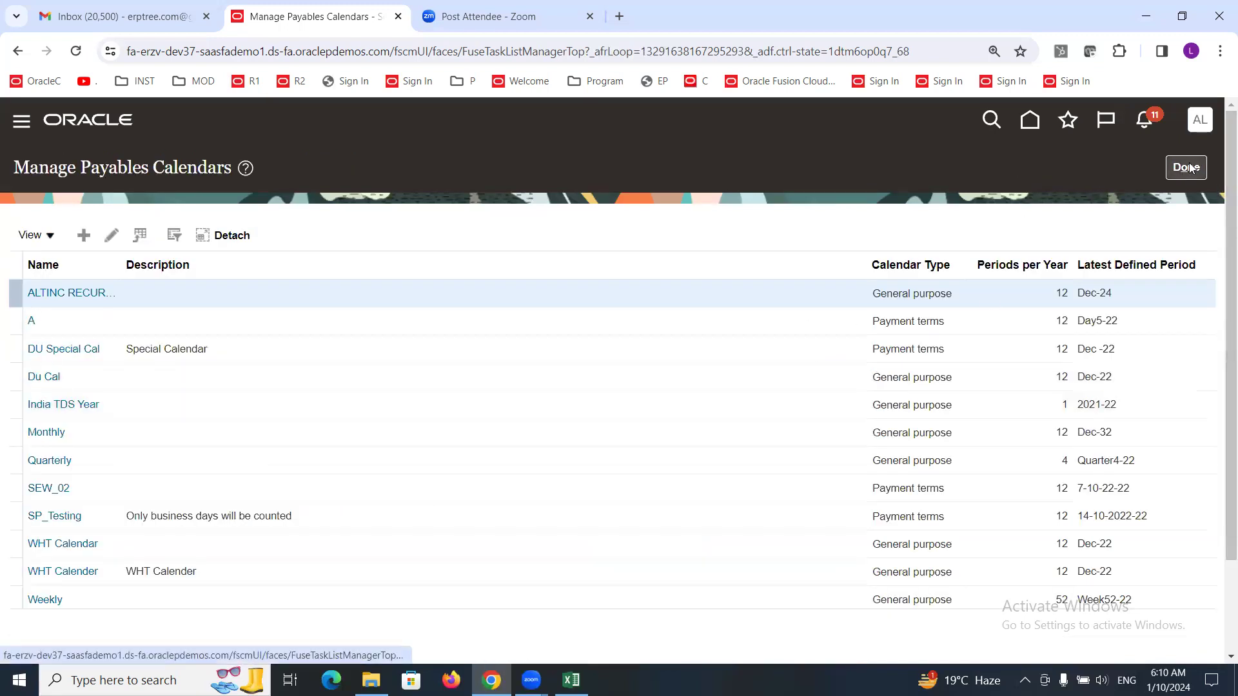
pyautogui.click(1187, 168)
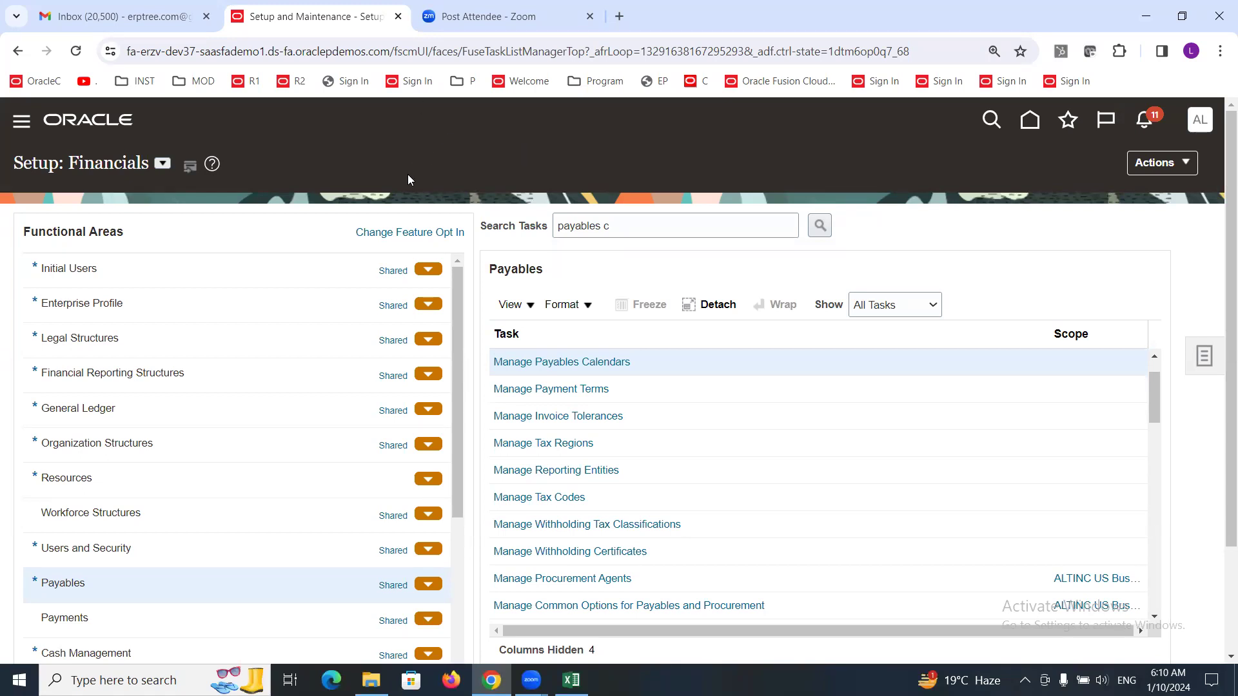
# Duplicate the Oracle Fusion page in a new browser tab and open the Payables Invoices work area there.
pyautogui.click(19, 123)
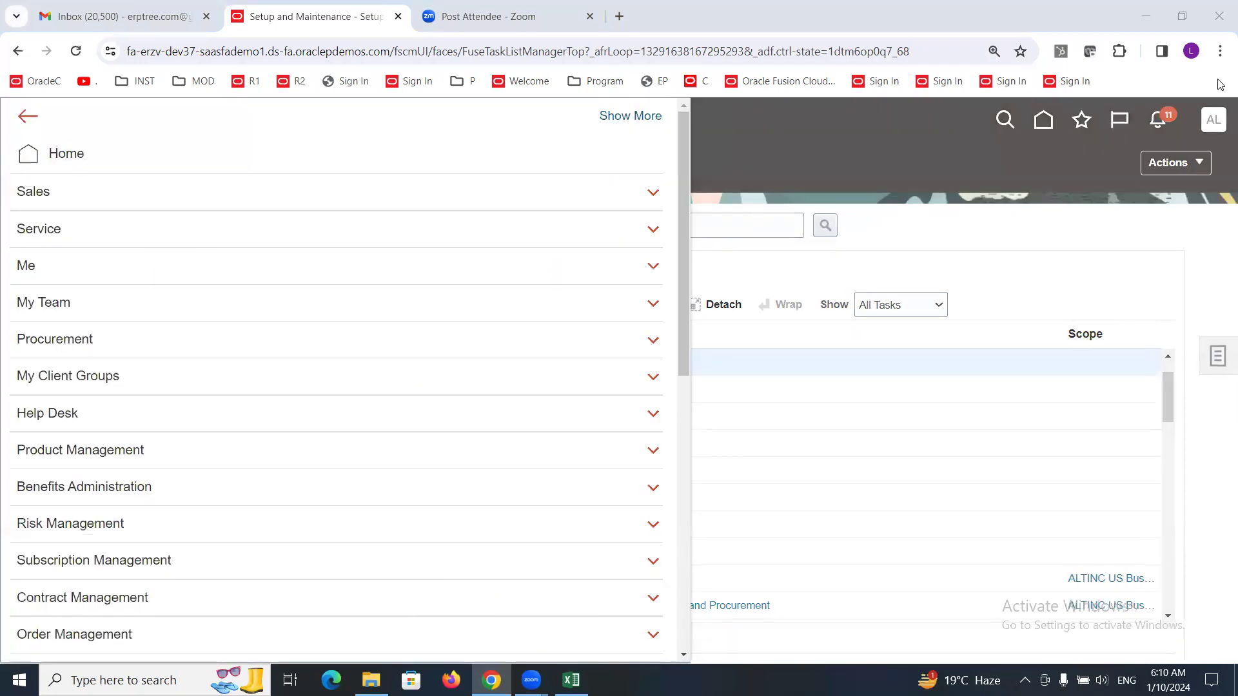
pyautogui.rightClick(320, 17)
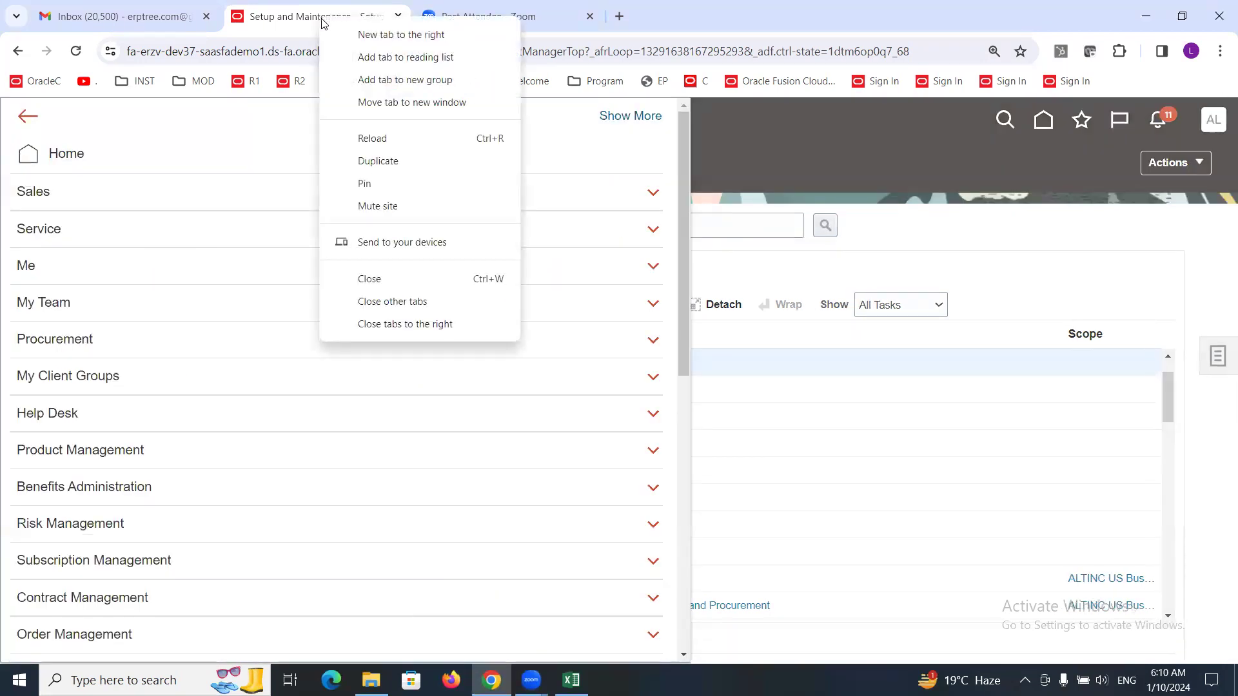
pyautogui.click(390, 165)
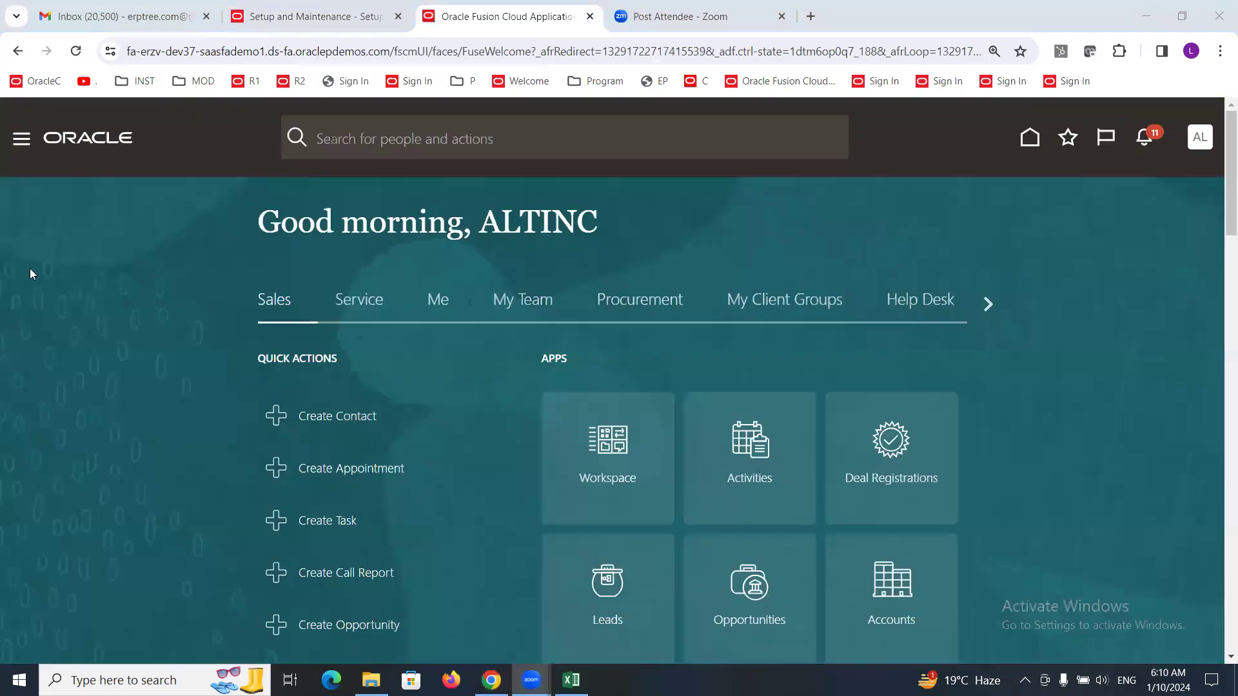
pyautogui.click(21, 137)
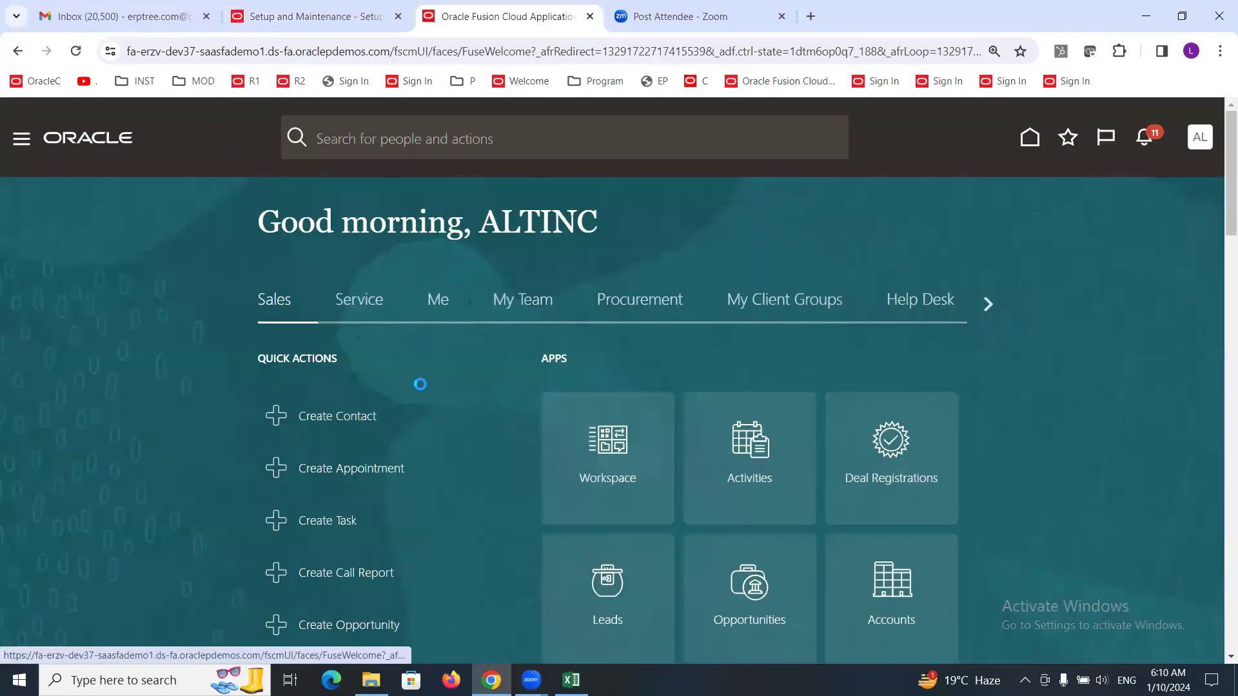
pyautogui.scroll(-6, 123, 521)
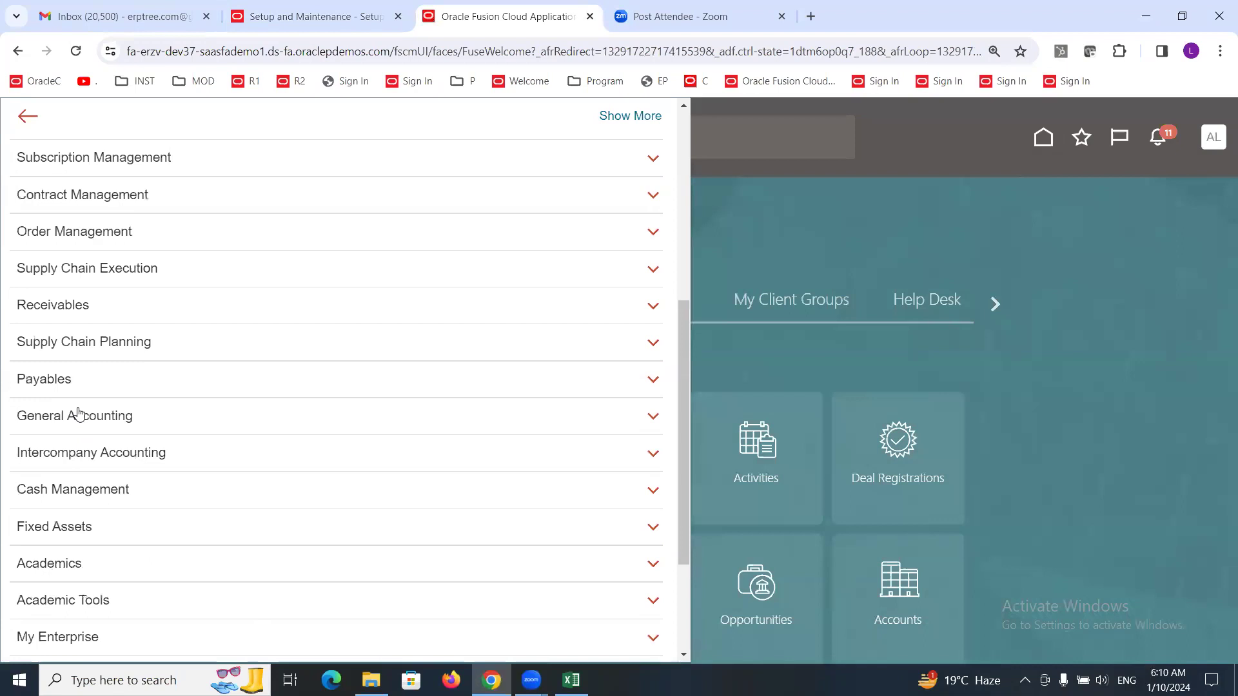
pyautogui.click(54, 381)
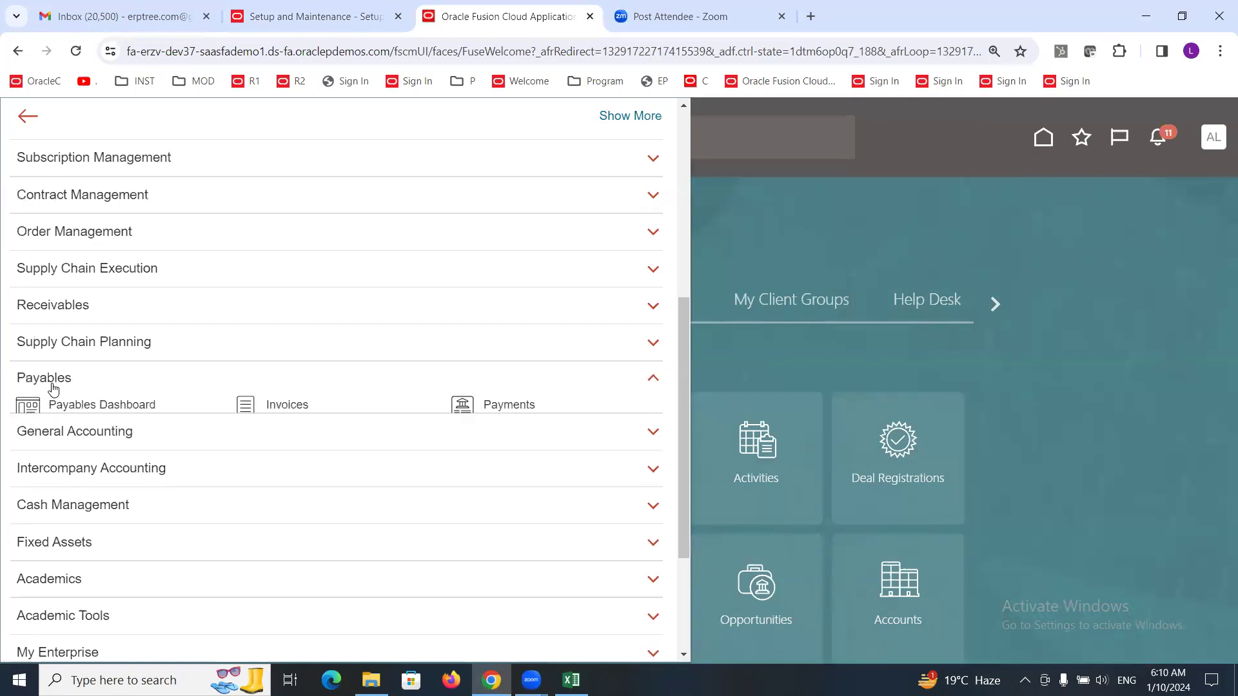
pyautogui.click(294, 409)
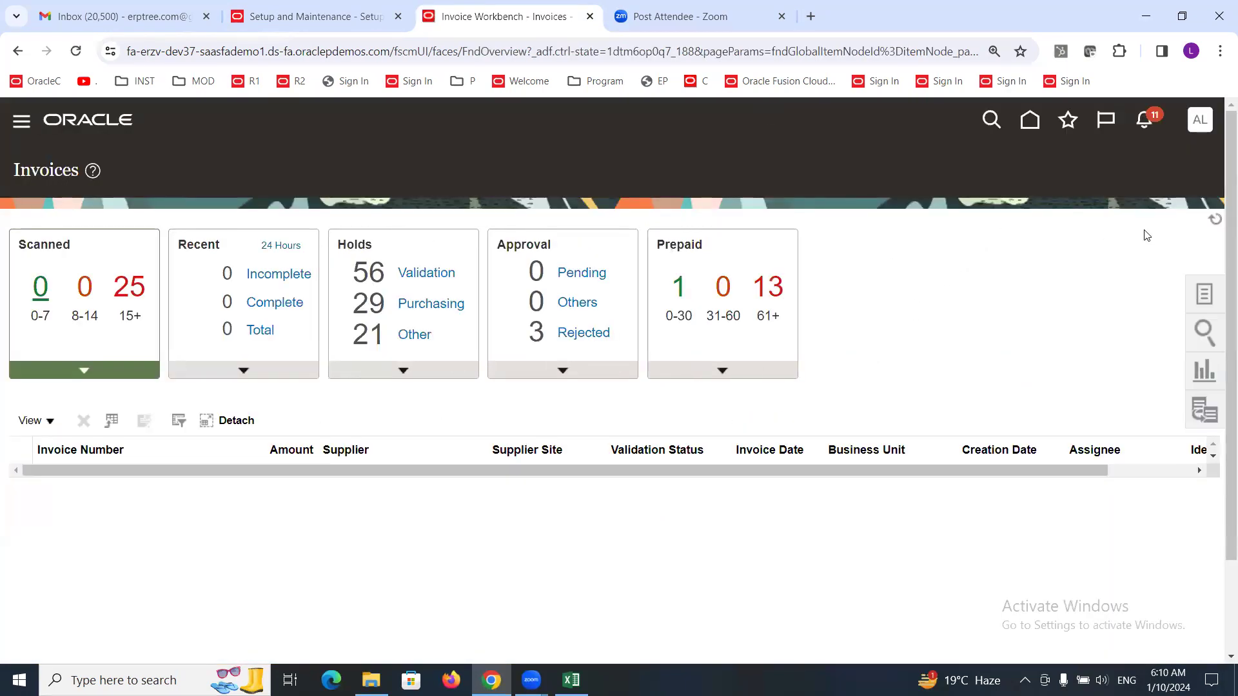
# Open the Create Recurring Invoices spreadsheet in Excel, enable editing and accept the connection to the application URL.
pyautogui.click(1203, 295)
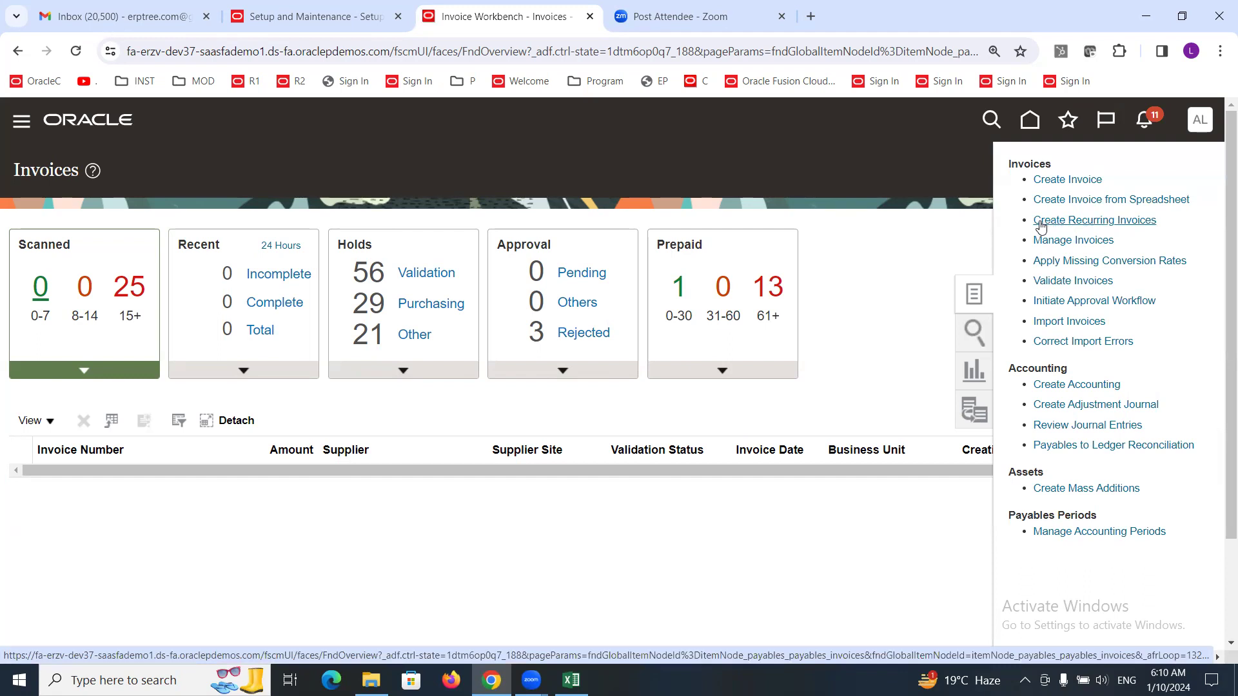
pyautogui.click(1098, 224)
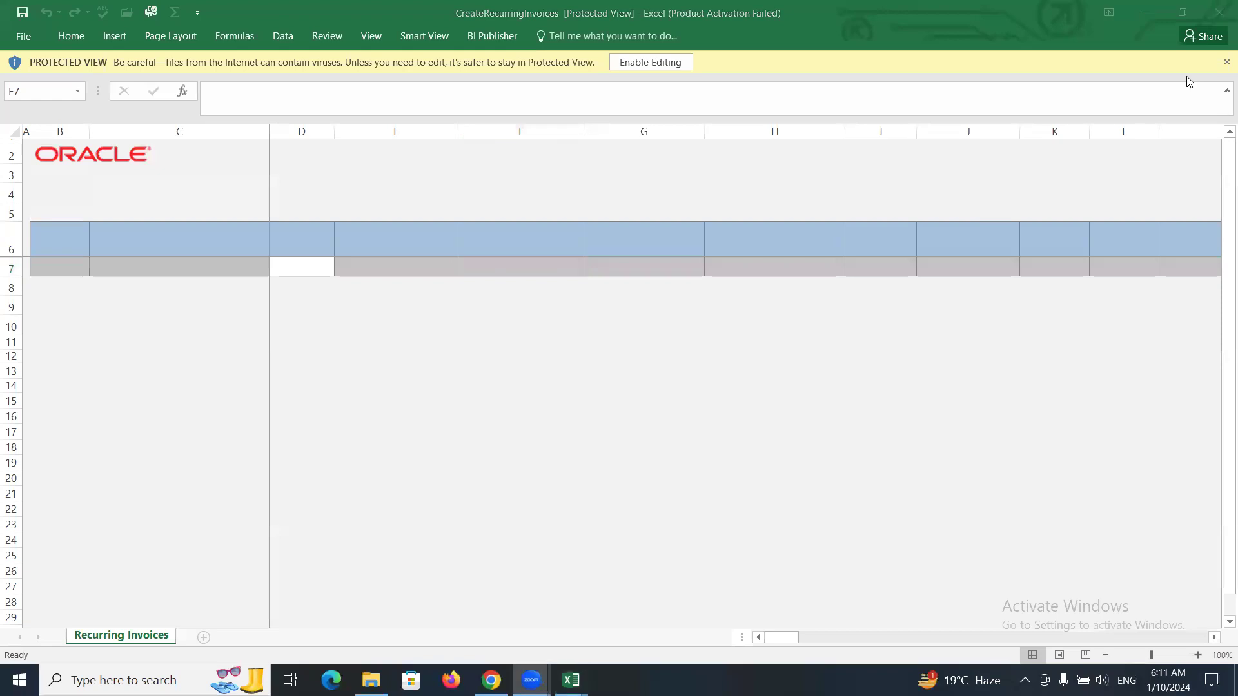
pyautogui.click(669, 62)
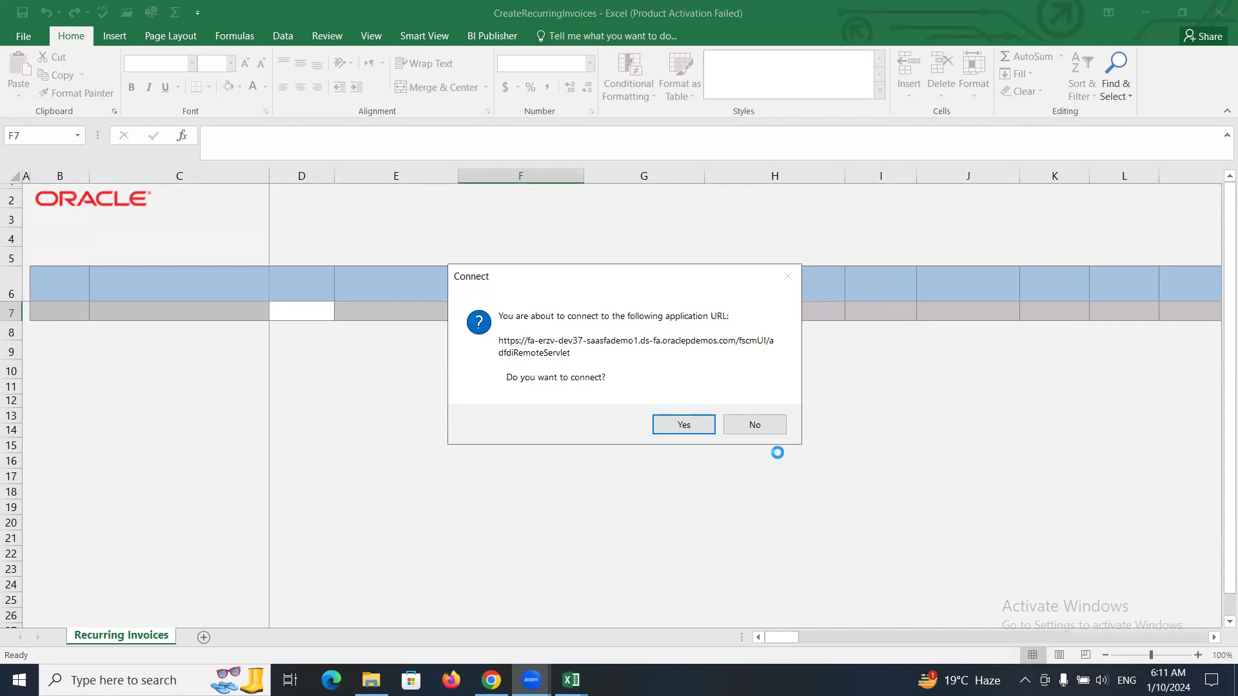
pyautogui.click(678, 427)
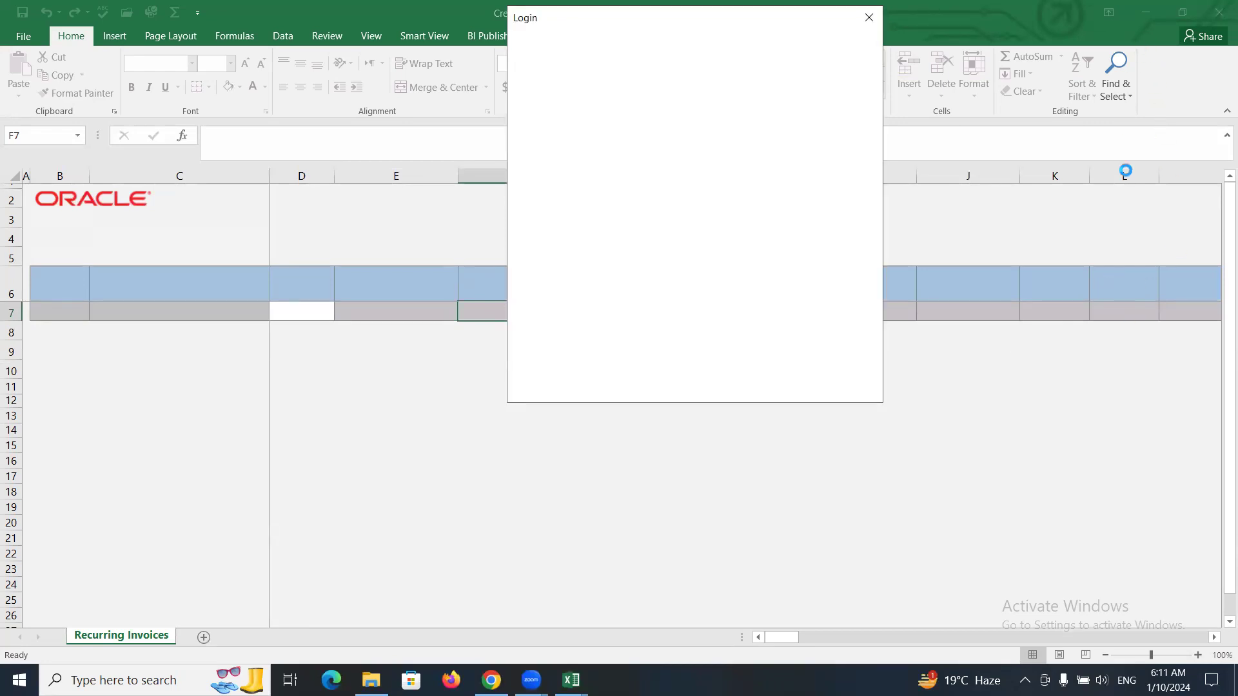
# Sign in to Oracle Applications Cloud with the user ID and account password, and skip the Desktop Integration add-in update.
pyautogui.click(646, 279)
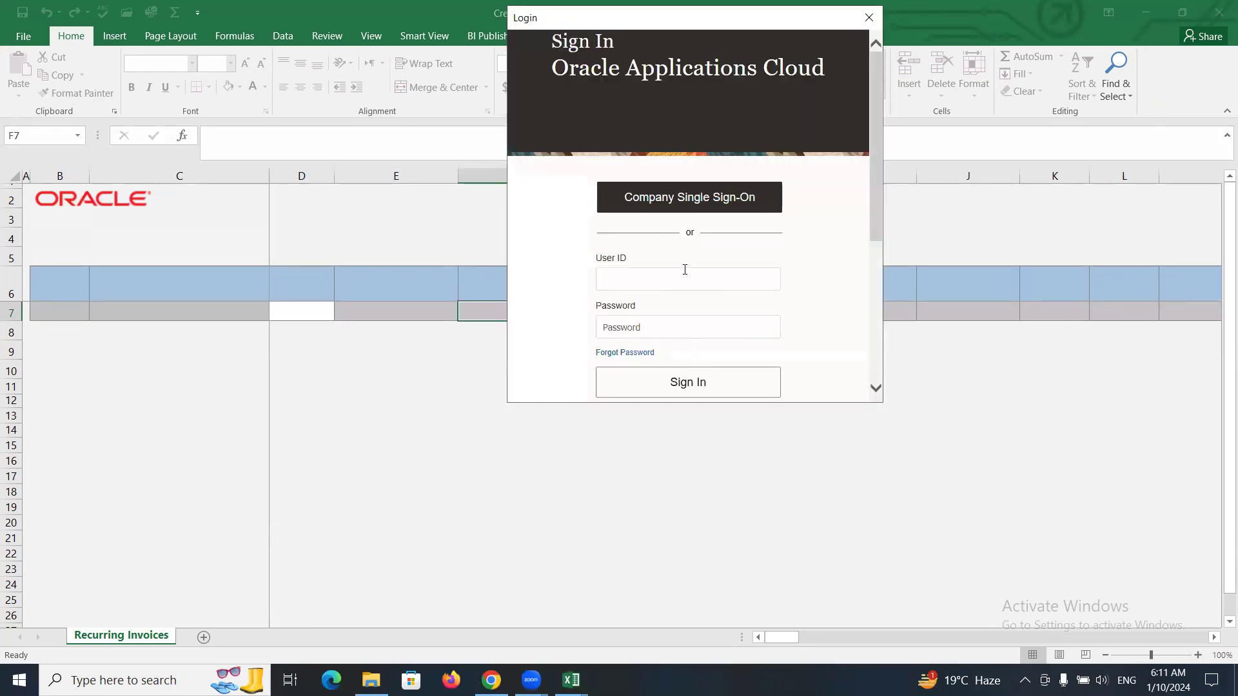
pyautogui.write('ALTINC')
pyautogui.press('Tab')
pyautogui.write('•••••')
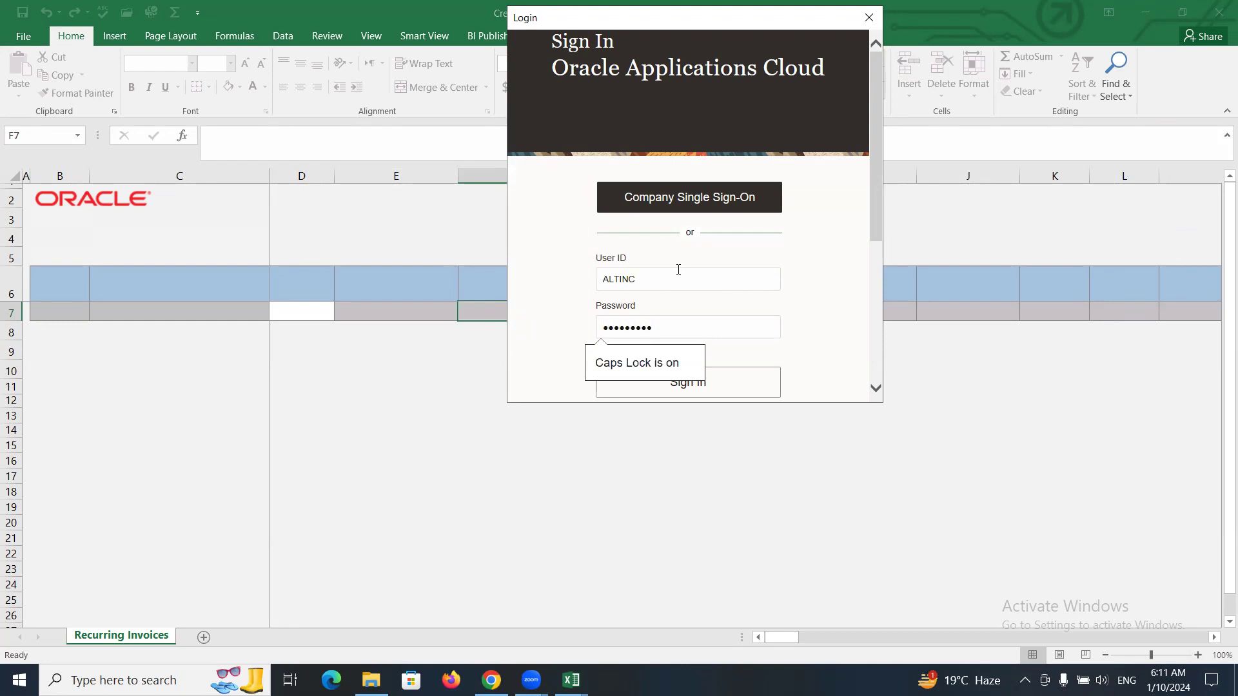
pyautogui.click(730, 381)
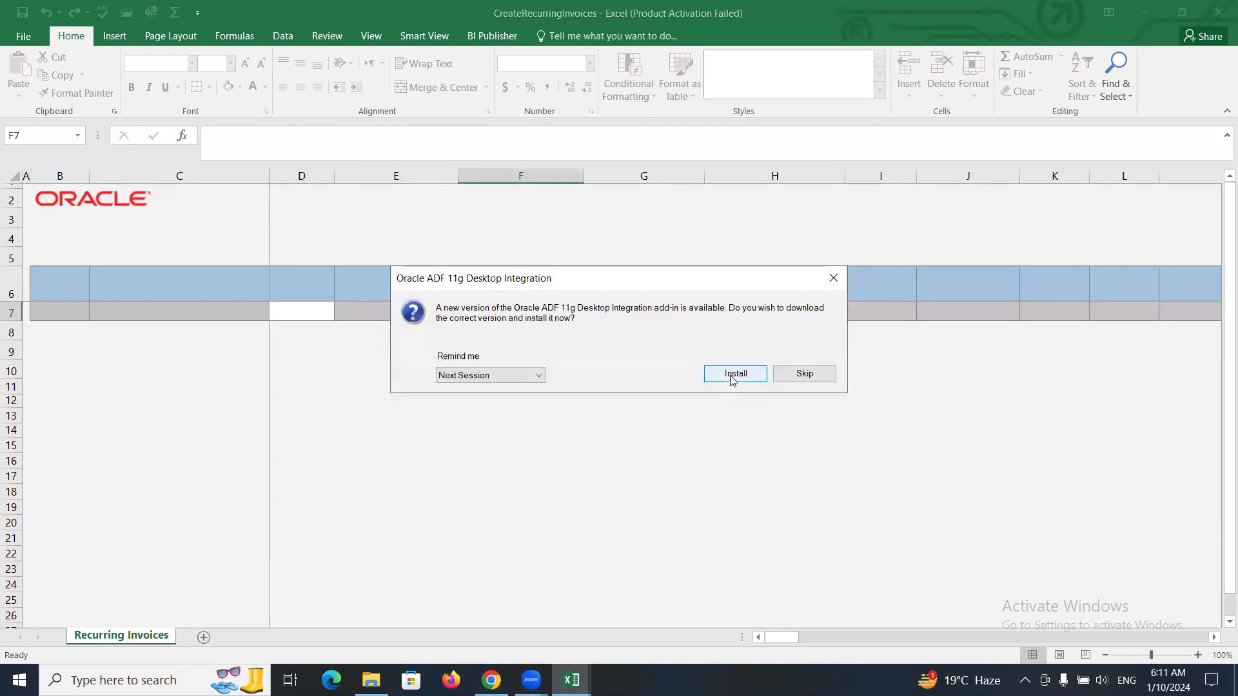
pyautogui.click(801, 379)
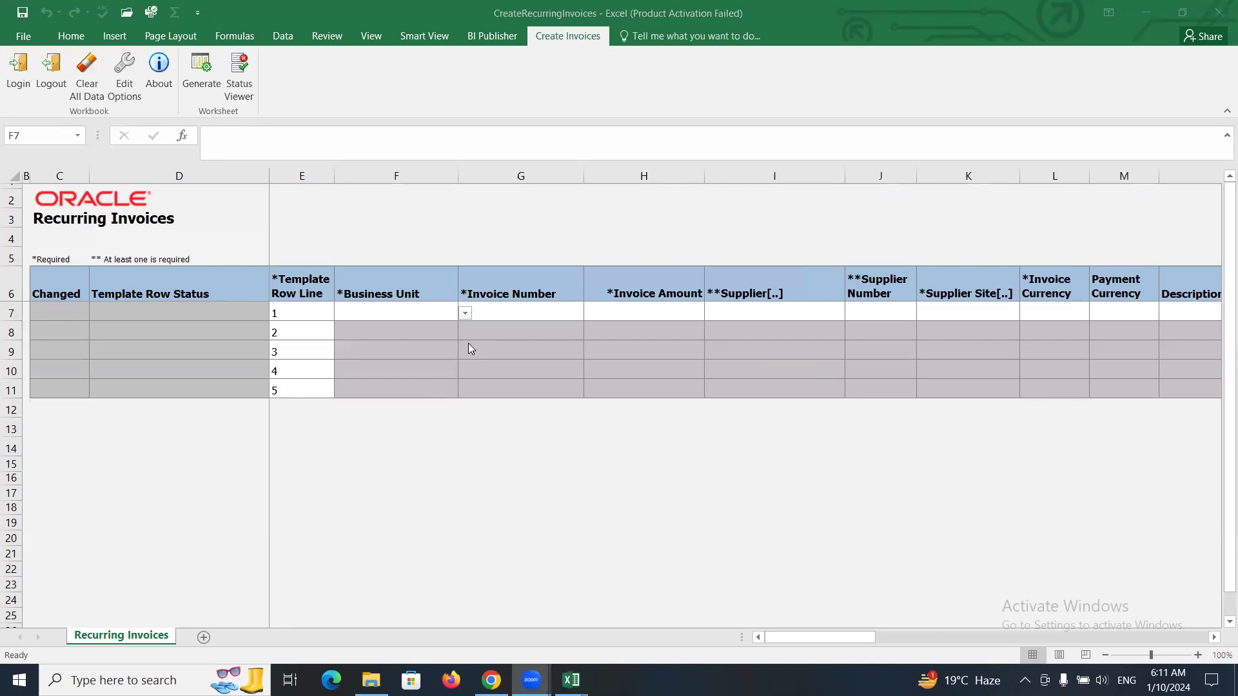
# Set the business unit of template row 1 to ALTINC US Business Unit.
pyautogui.click(428, 316)
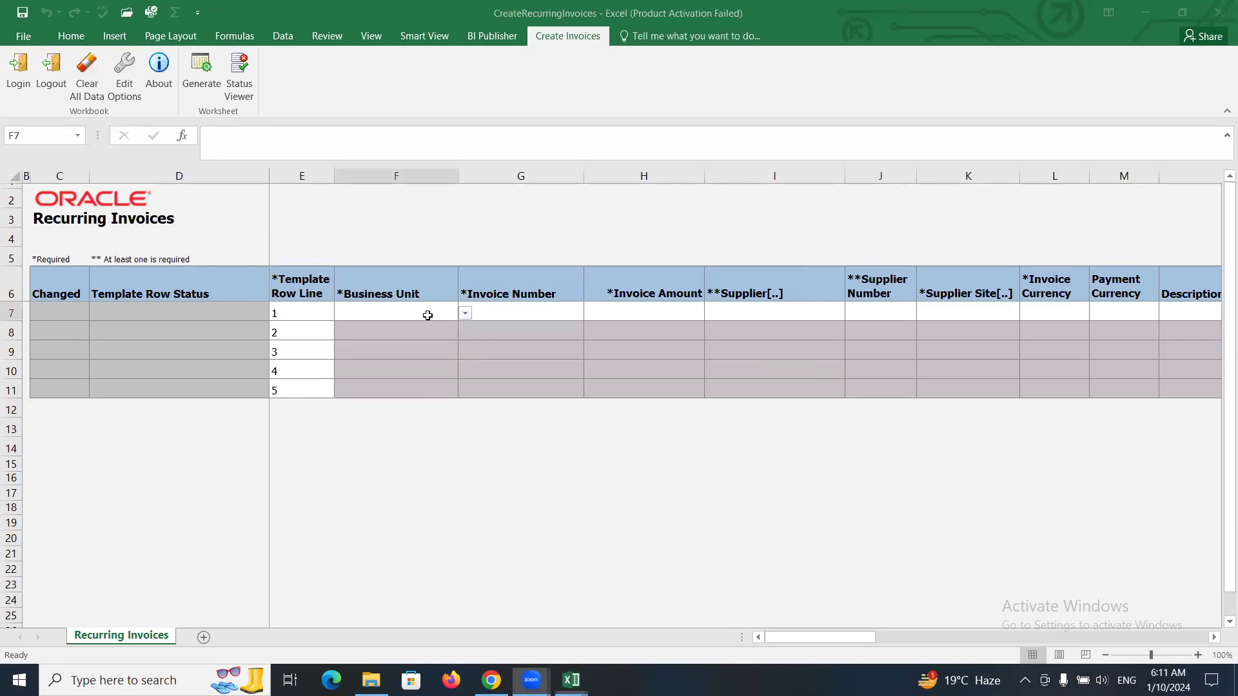
pyautogui.click(465, 313)
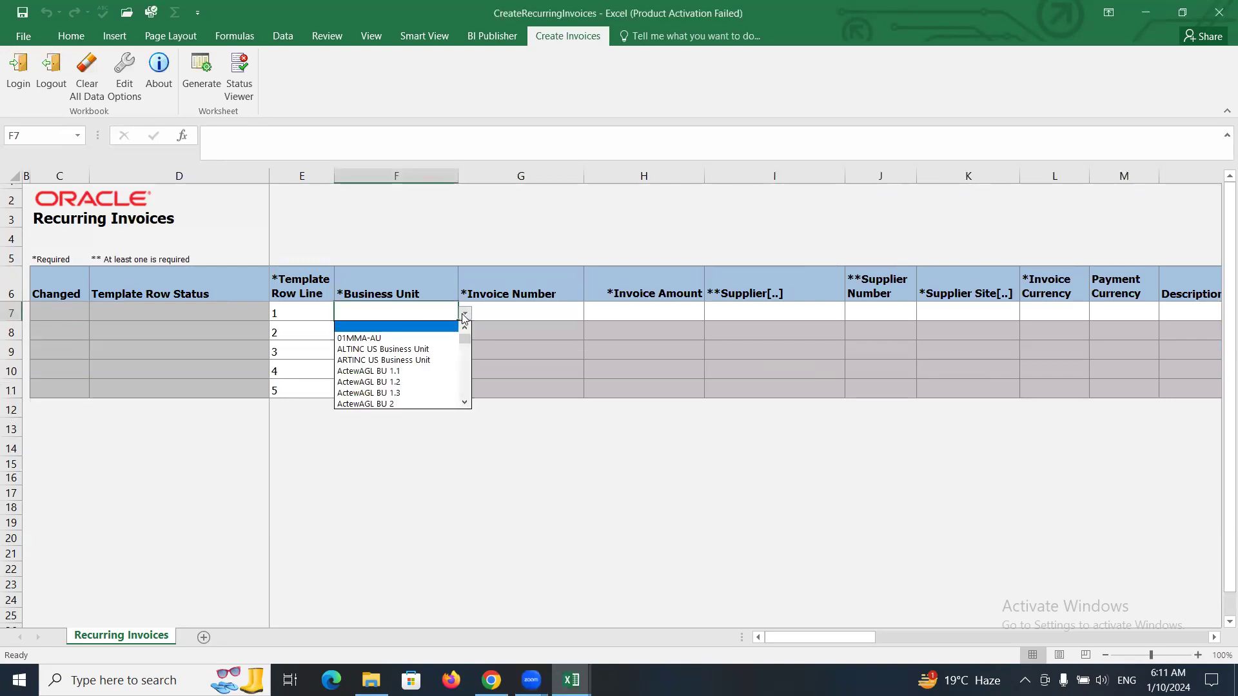
pyautogui.click(422, 347)
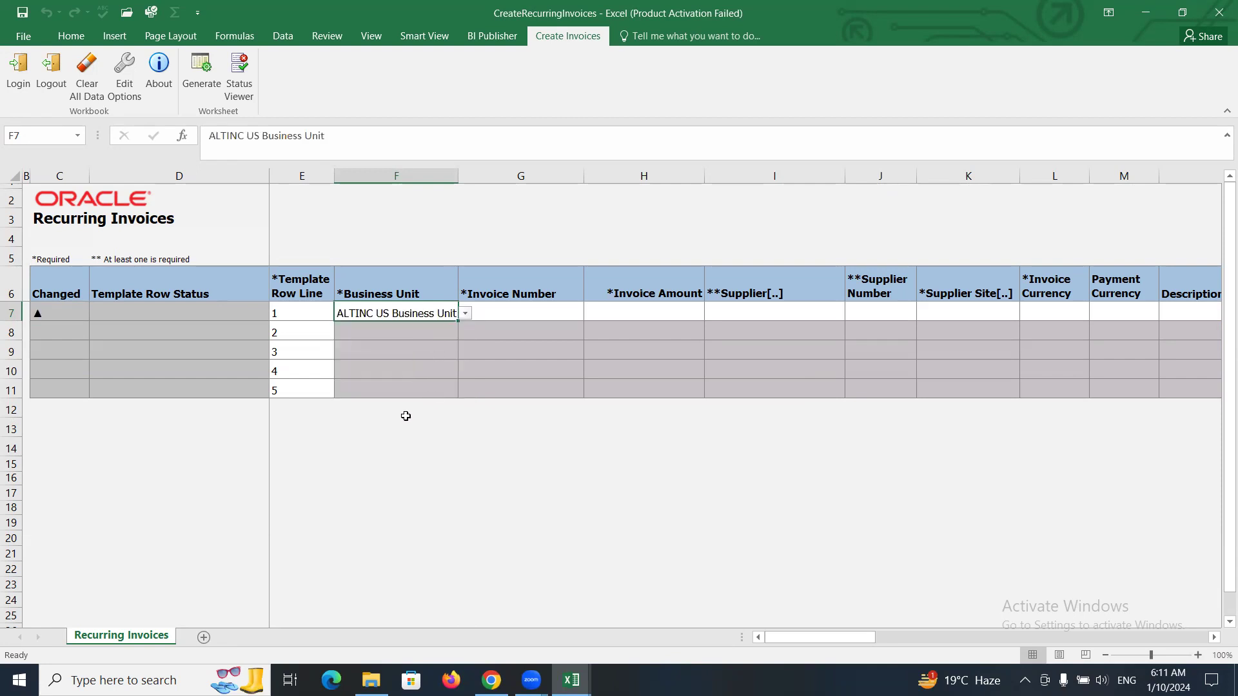
# Enter RI as the invoice number and 5000 as the invoice amount in template row 1.
pyautogui.click(530, 311)
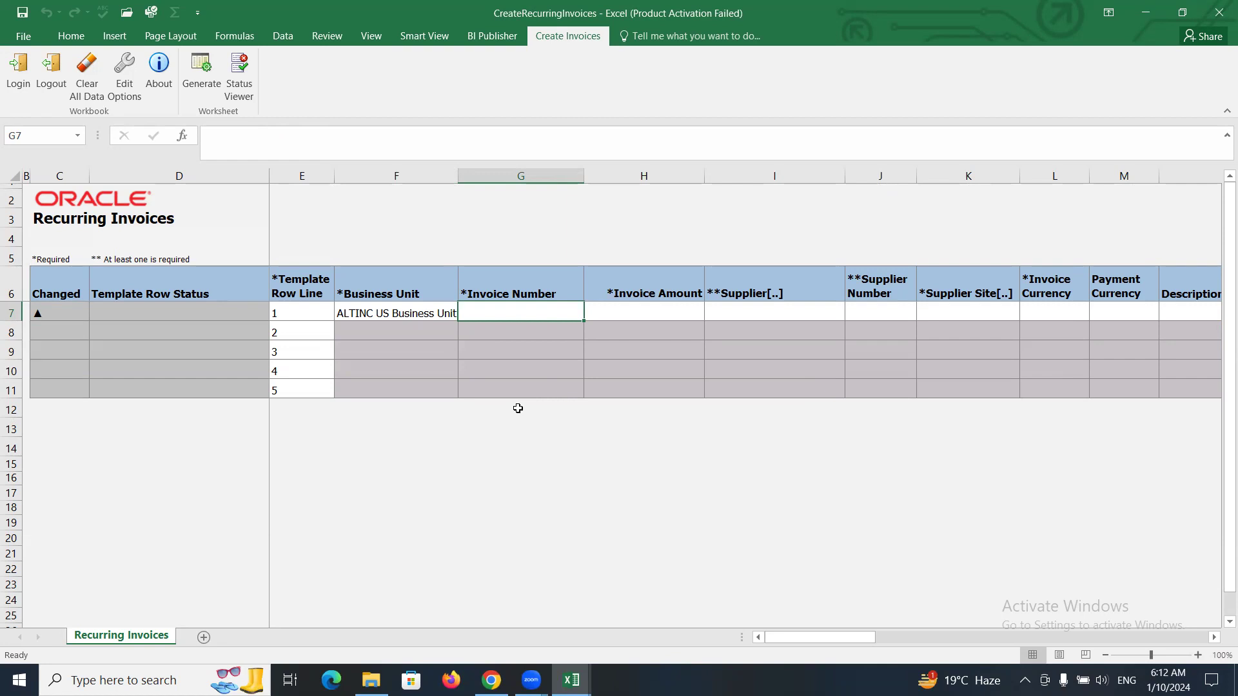
pyautogui.write('RI')
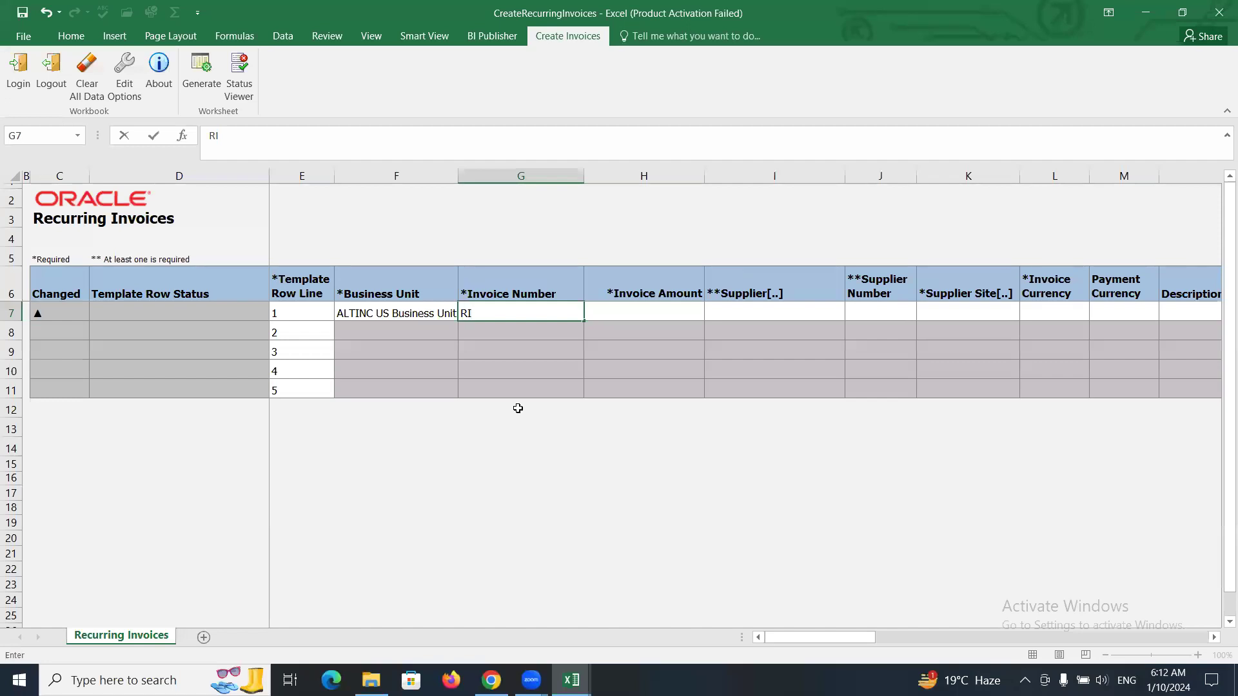
pyautogui.press('Tab')
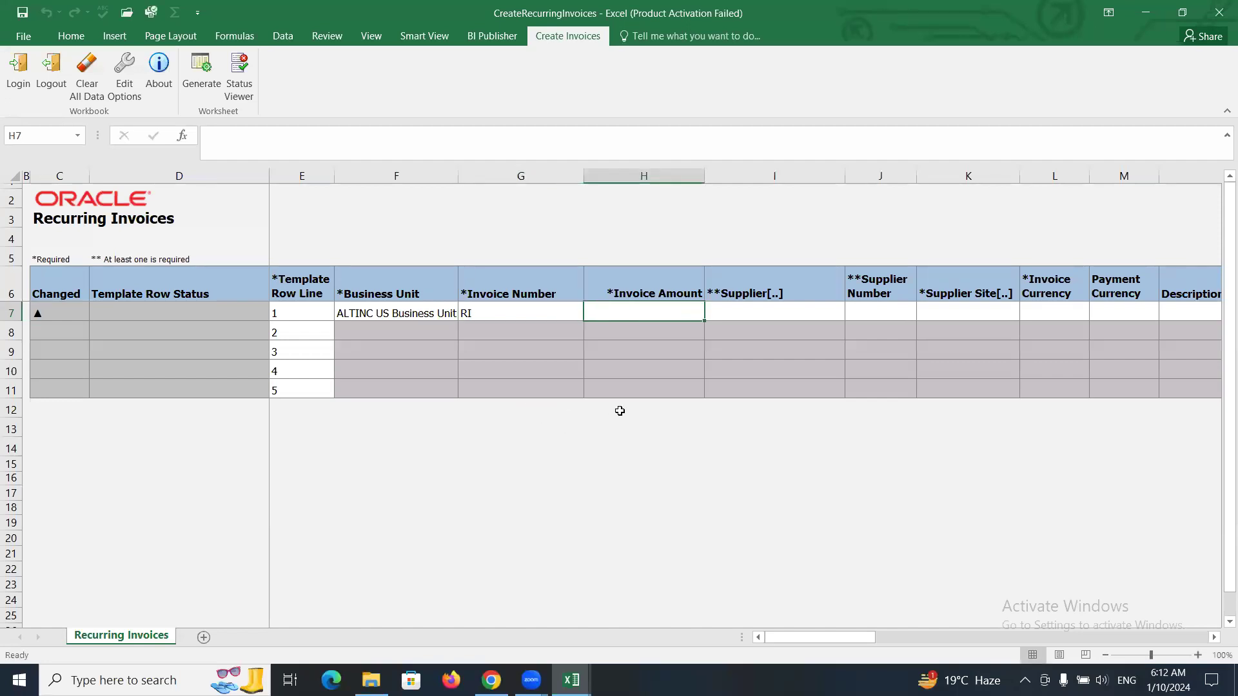
pyautogui.write('5000')
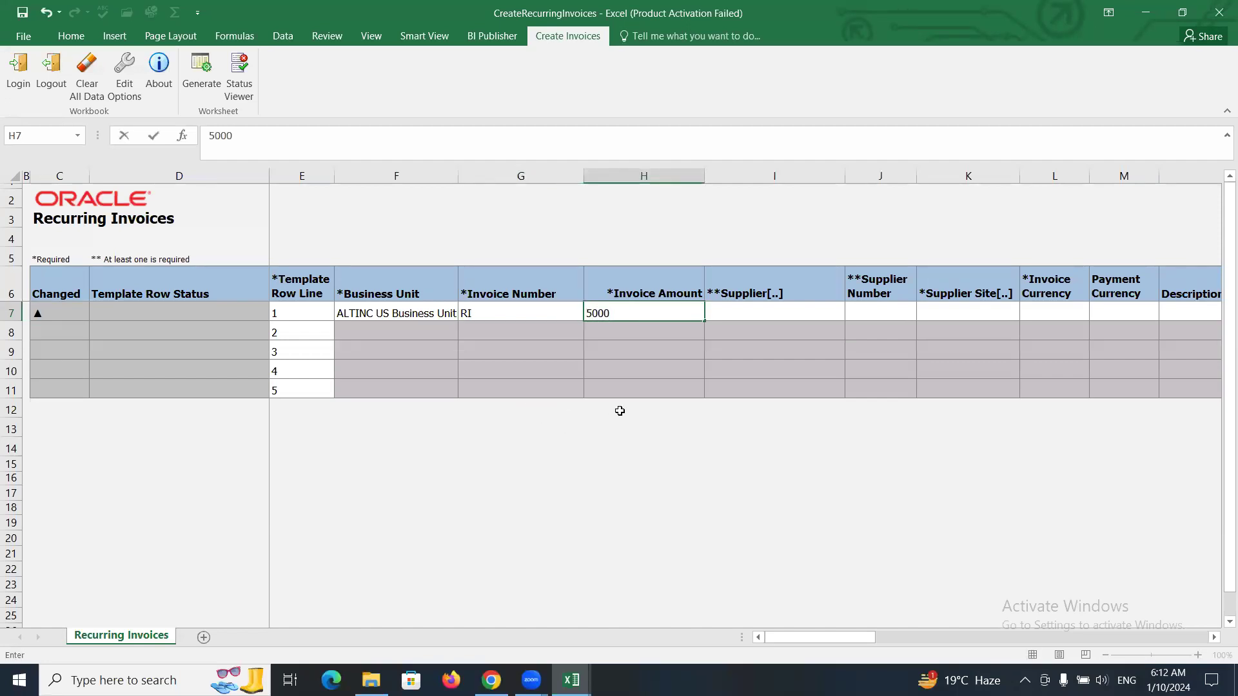
pyautogui.press('Tab')
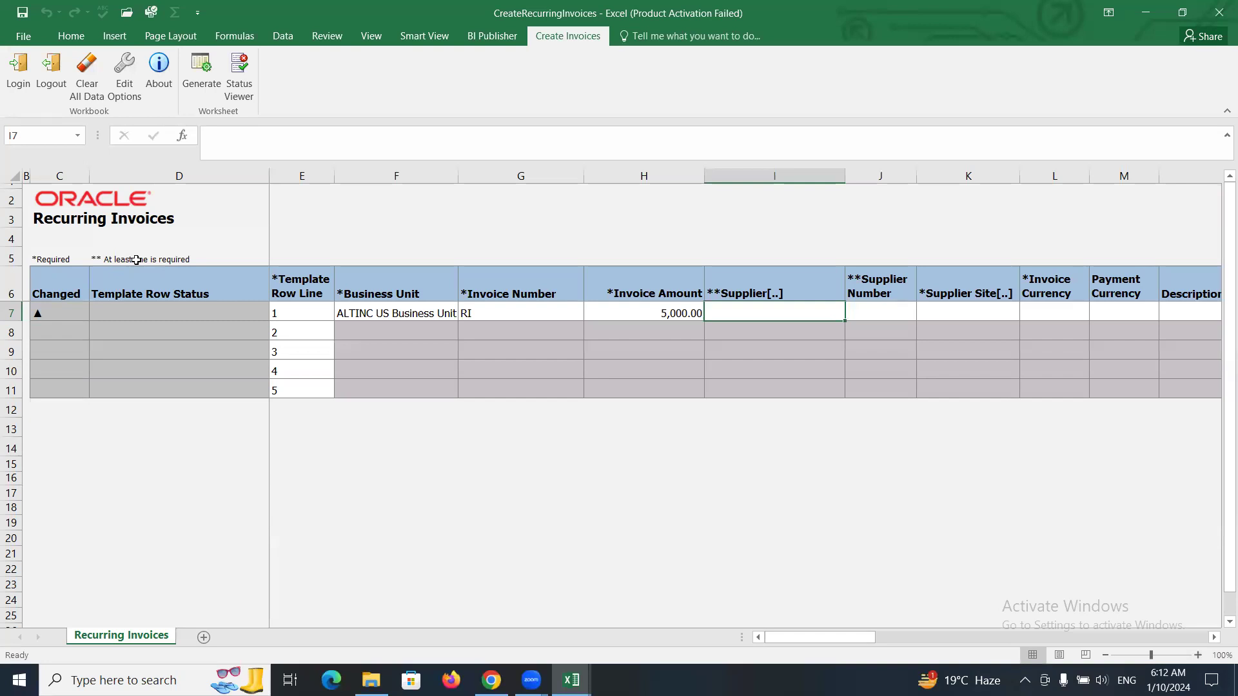
# Search for suppliers starting with ALTINC and set the supplier of template row 1 to ALTINC Corporation.
pyautogui.doubleClick(733, 309)
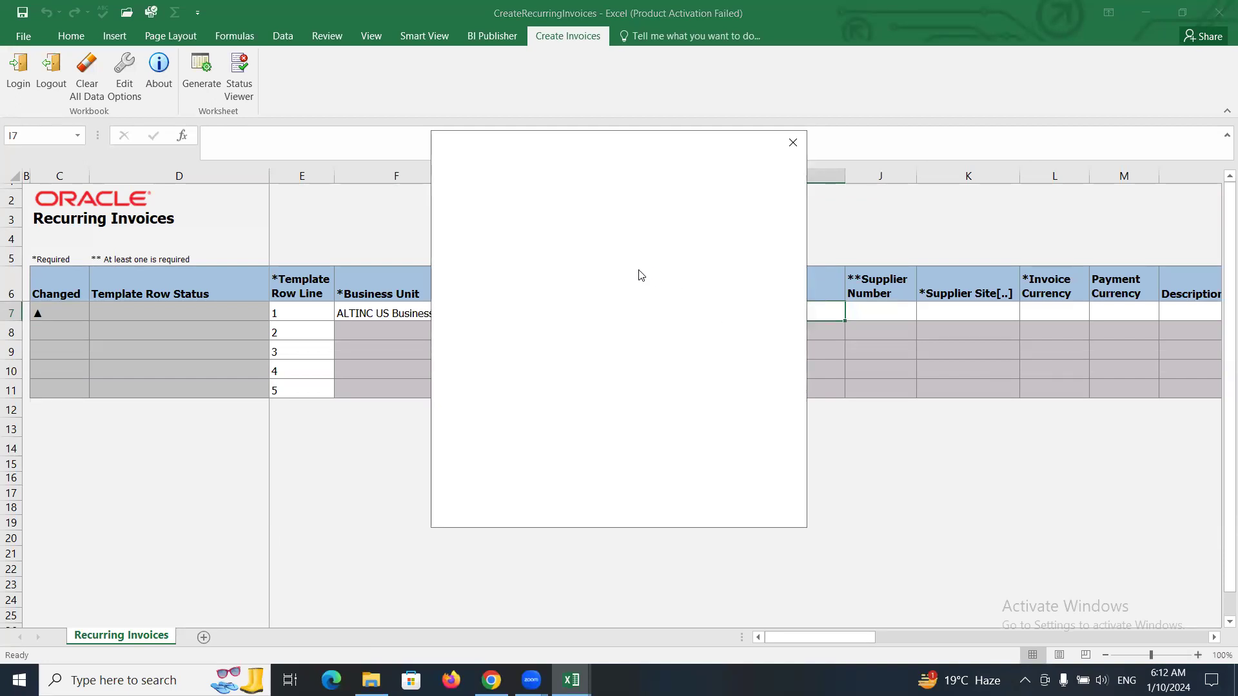
pyautogui.click(611, 437)
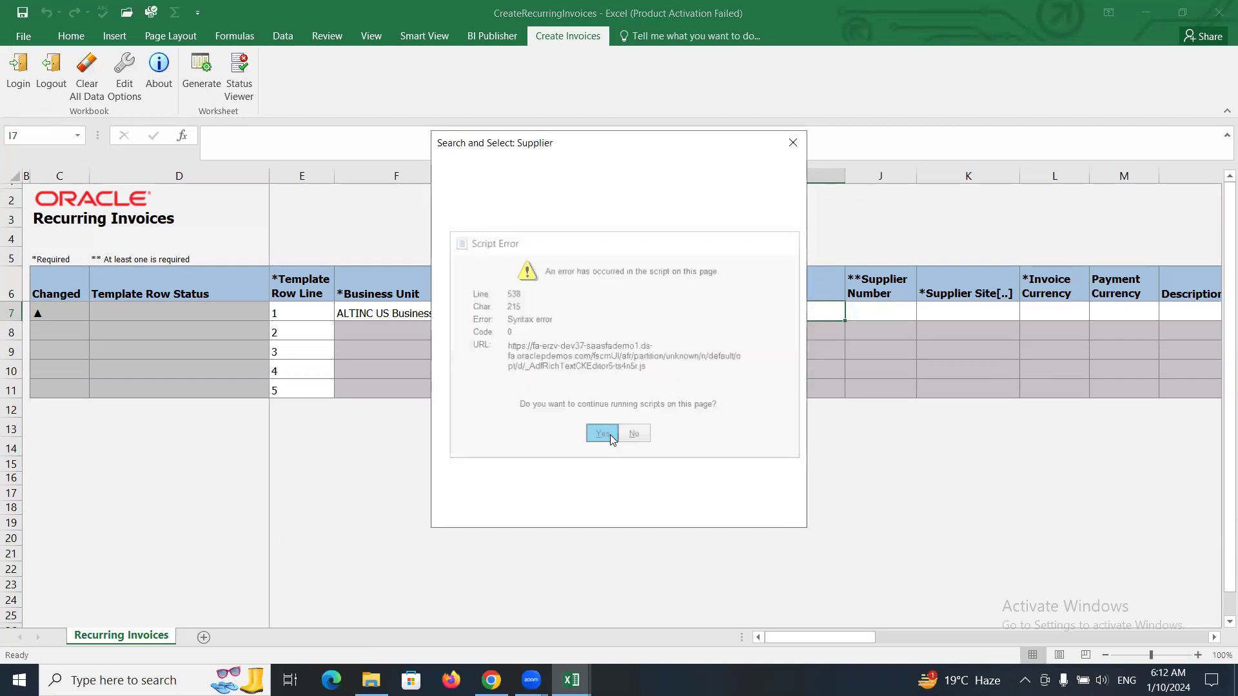
pyautogui.click(654, 226)
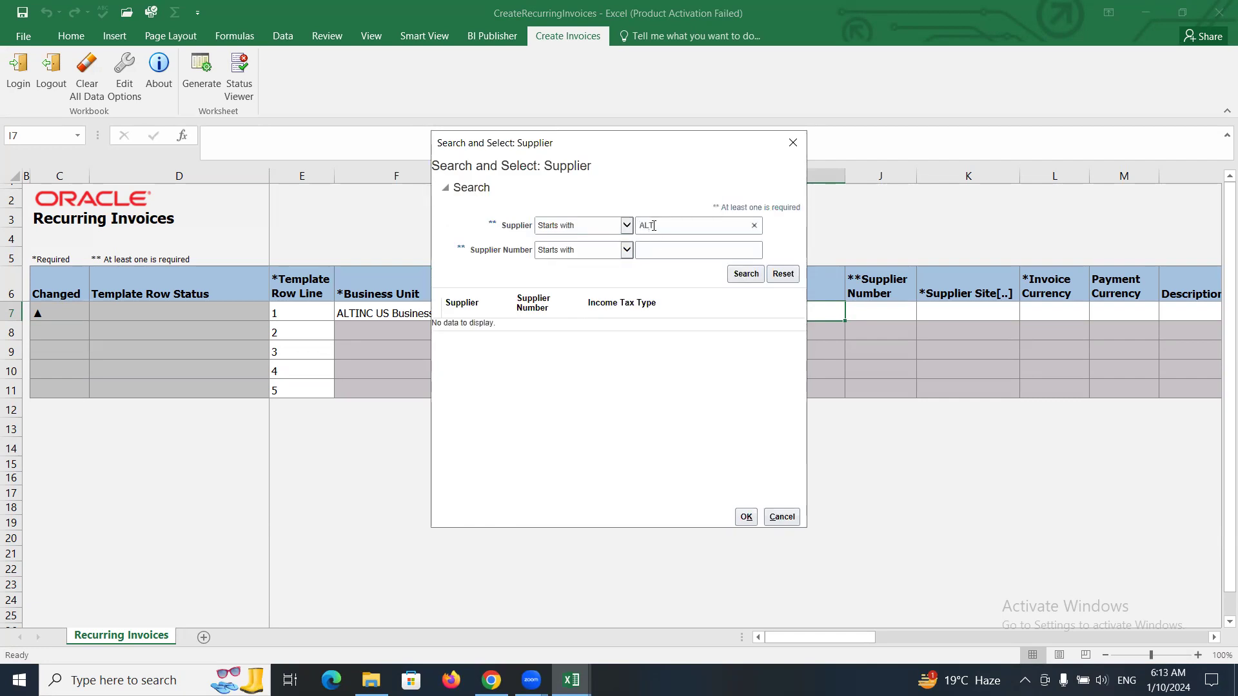
pyautogui.click(741, 276)
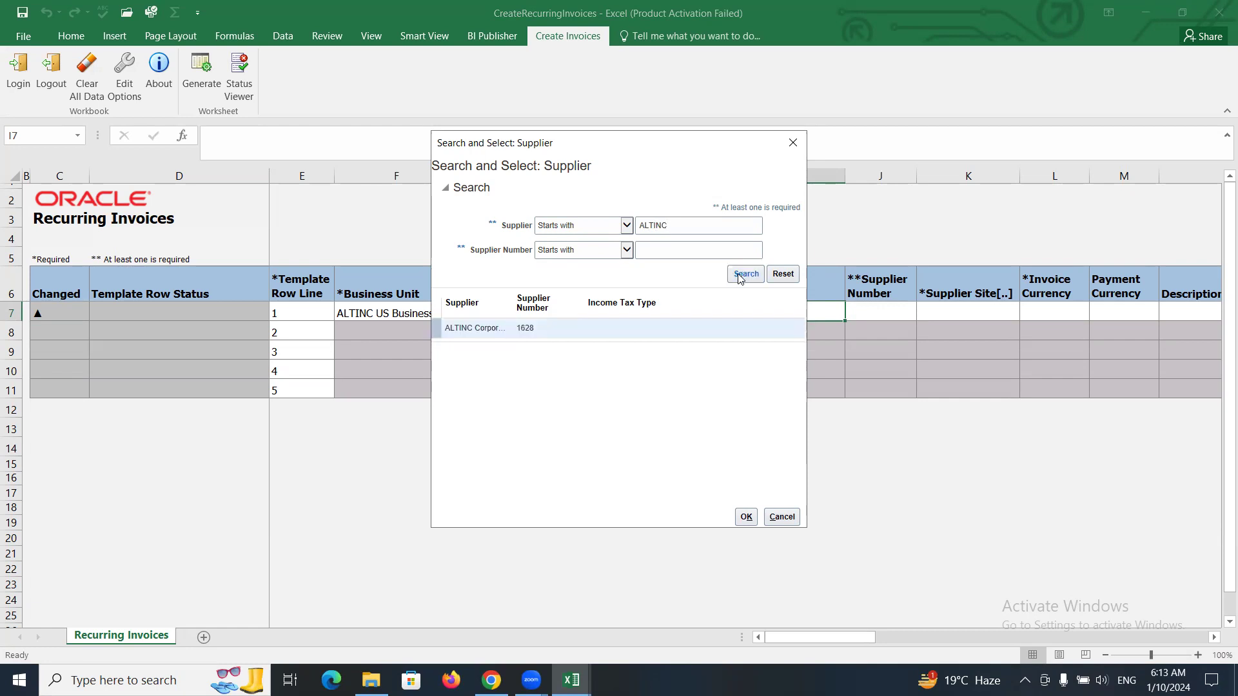
pyautogui.click(475, 330)
pyautogui.click(746, 517)
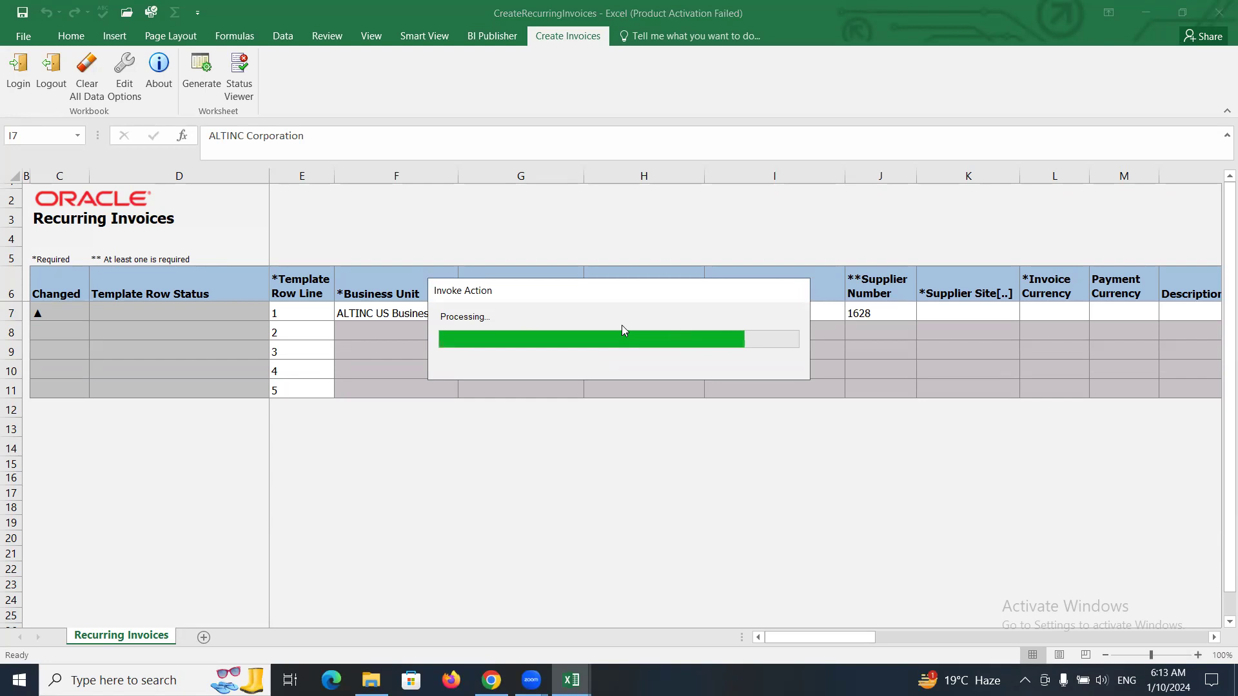
# Open the supplier site search for template row 1, allowing its scripts to continue running.
pyautogui.click(975, 312)
pyautogui.doubleClick(975, 312)
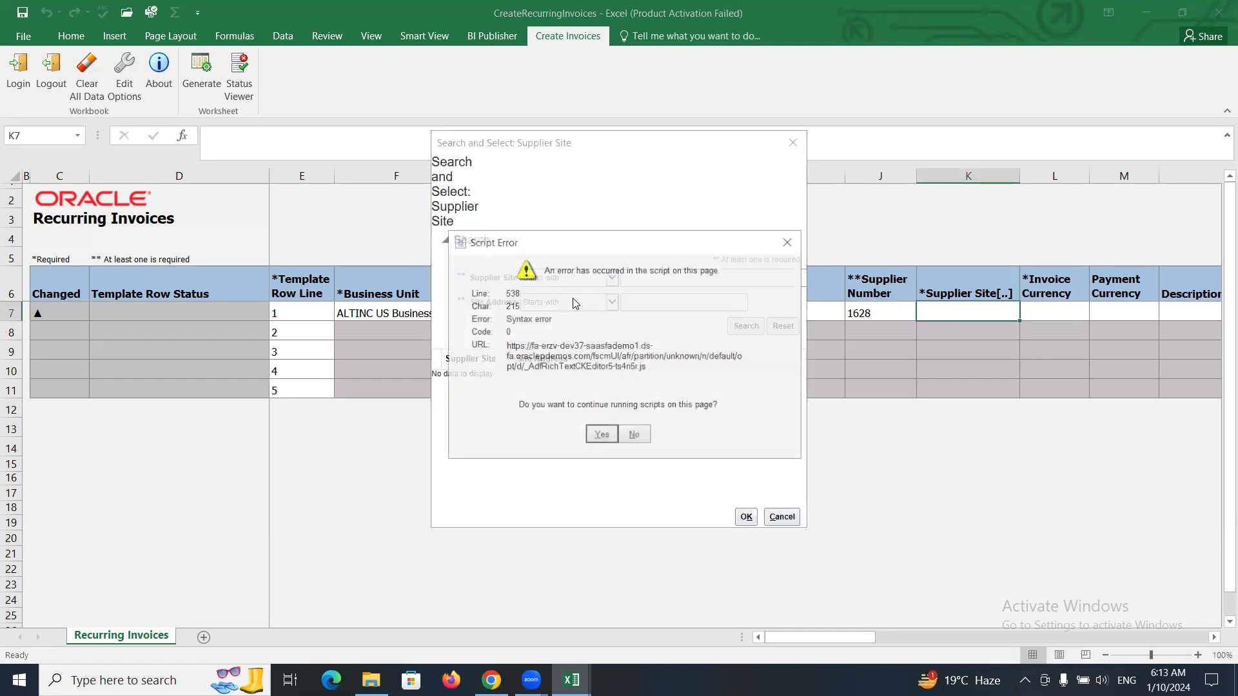
pyautogui.click(602, 439)
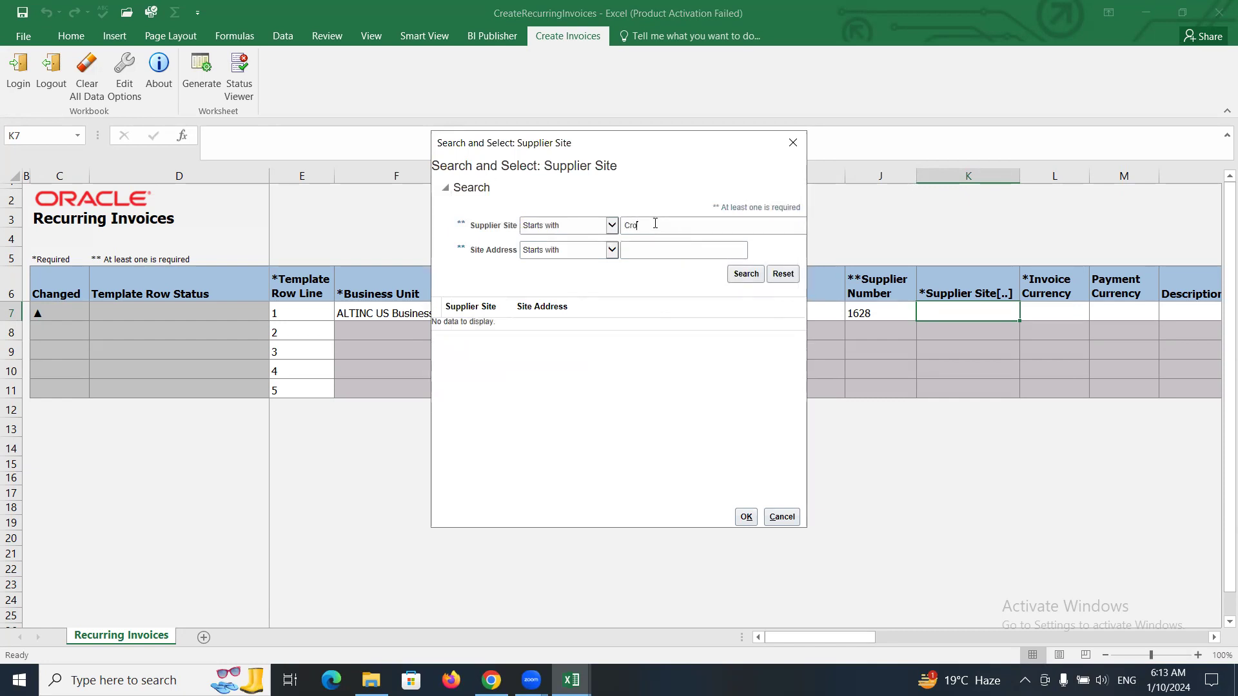
pyautogui.click(743, 277)
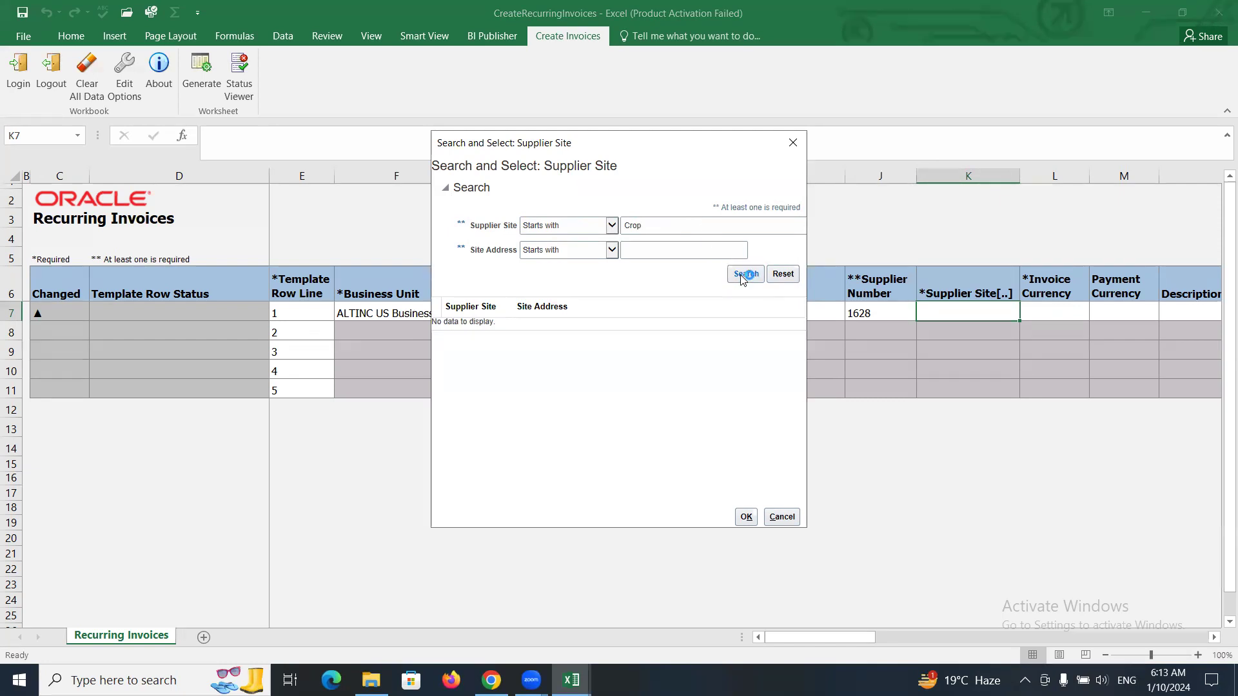
pyautogui.doubleClick(679, 219)
pyautogui.press('BackSpace')
# Search for supplier sites that do not equal @ and set the supplier site of template row 1 to Corp.
pyautogui.click(615, 225)
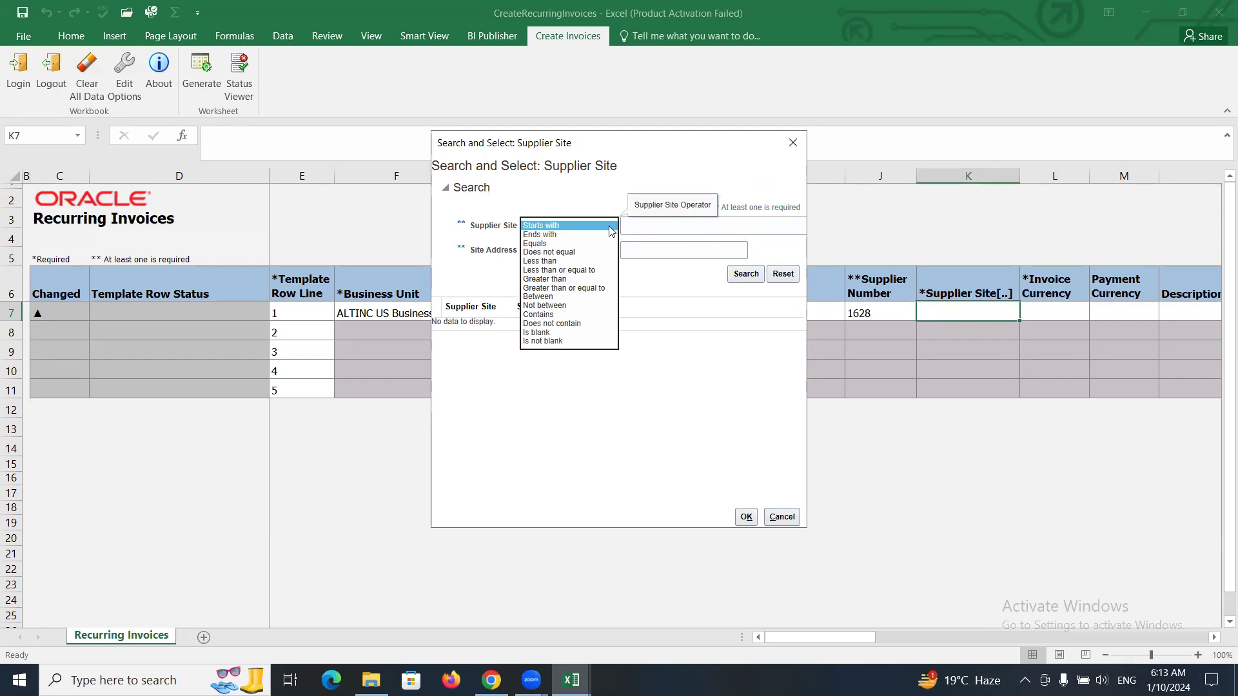
pyautogui.click(586, 251)
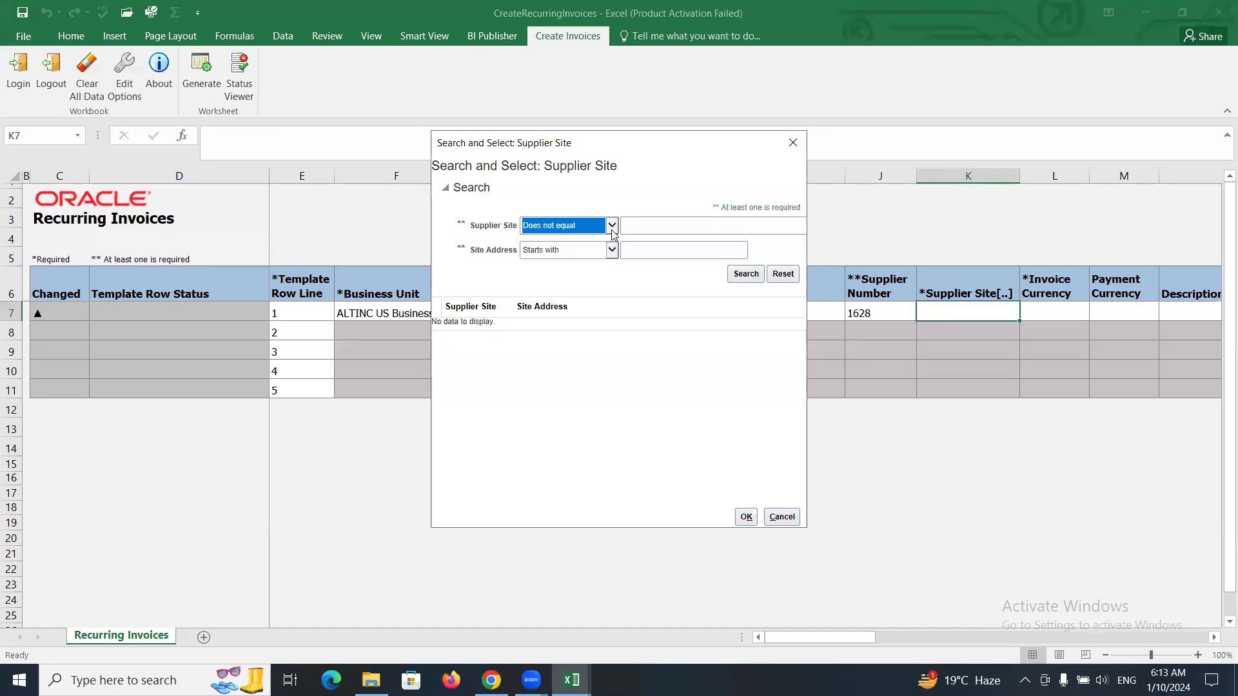
pyautogui.click(651, 223)
pyautogui.write('@')
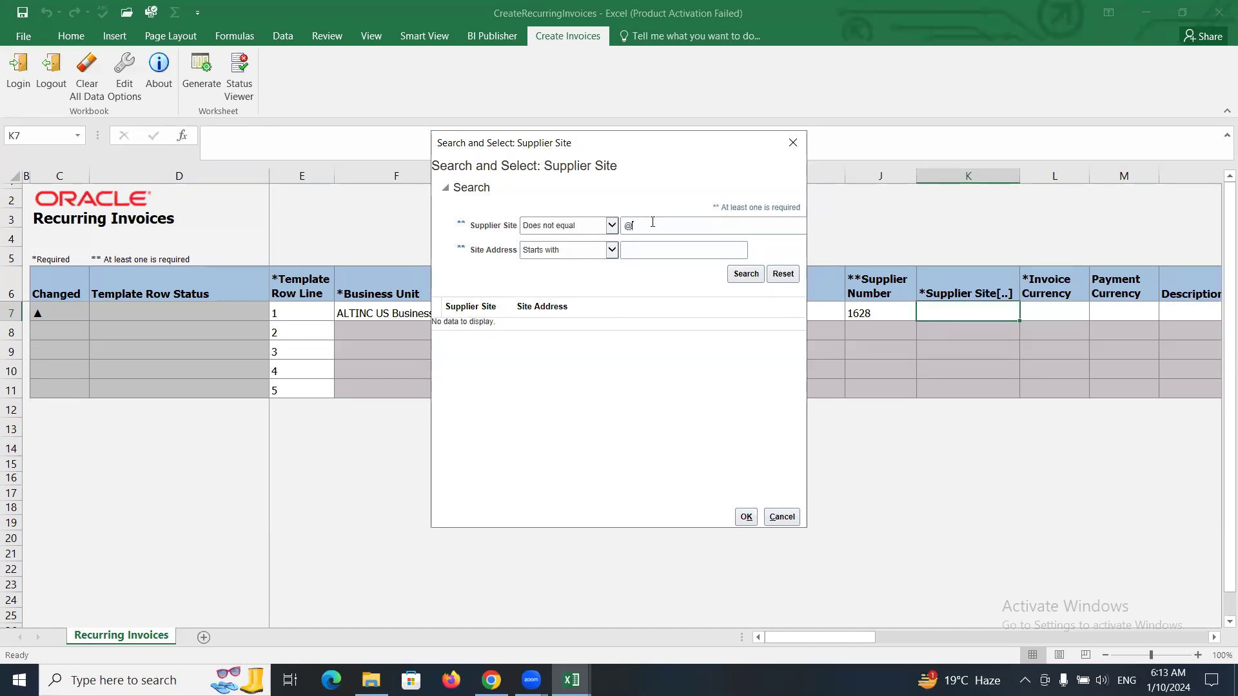
pyautogui.click(739, 276)
pyautogui.click(466, 329)
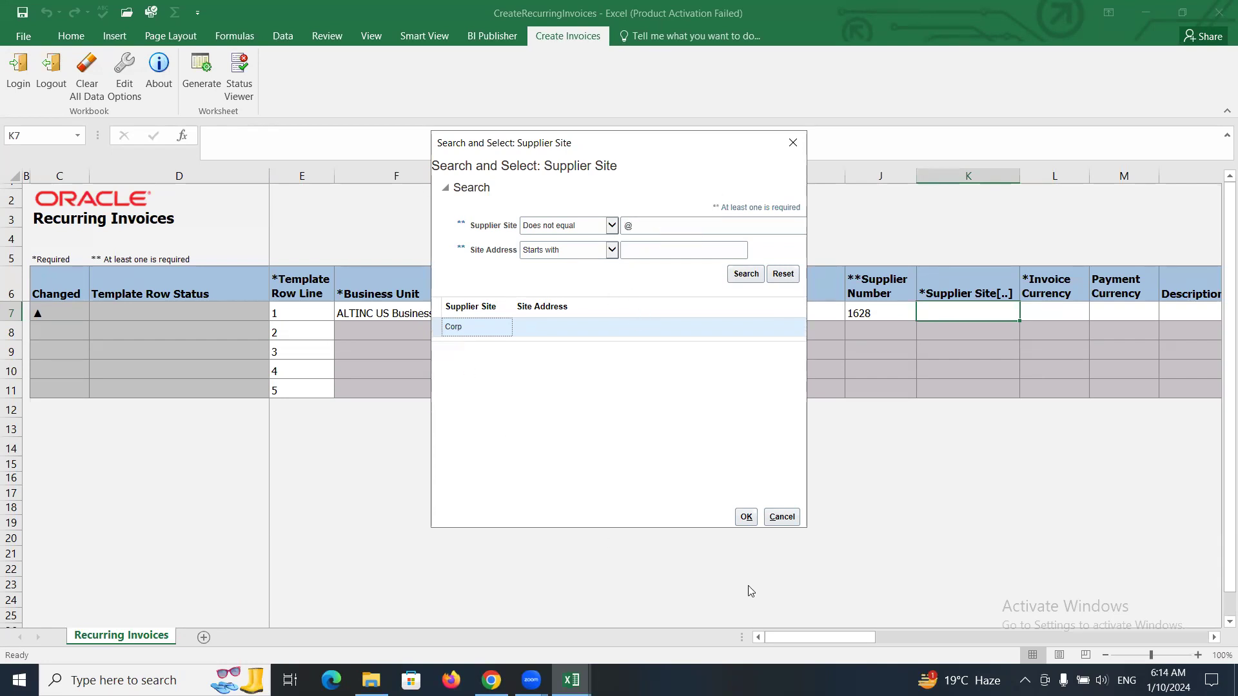
pyautogui.click(745, 518)
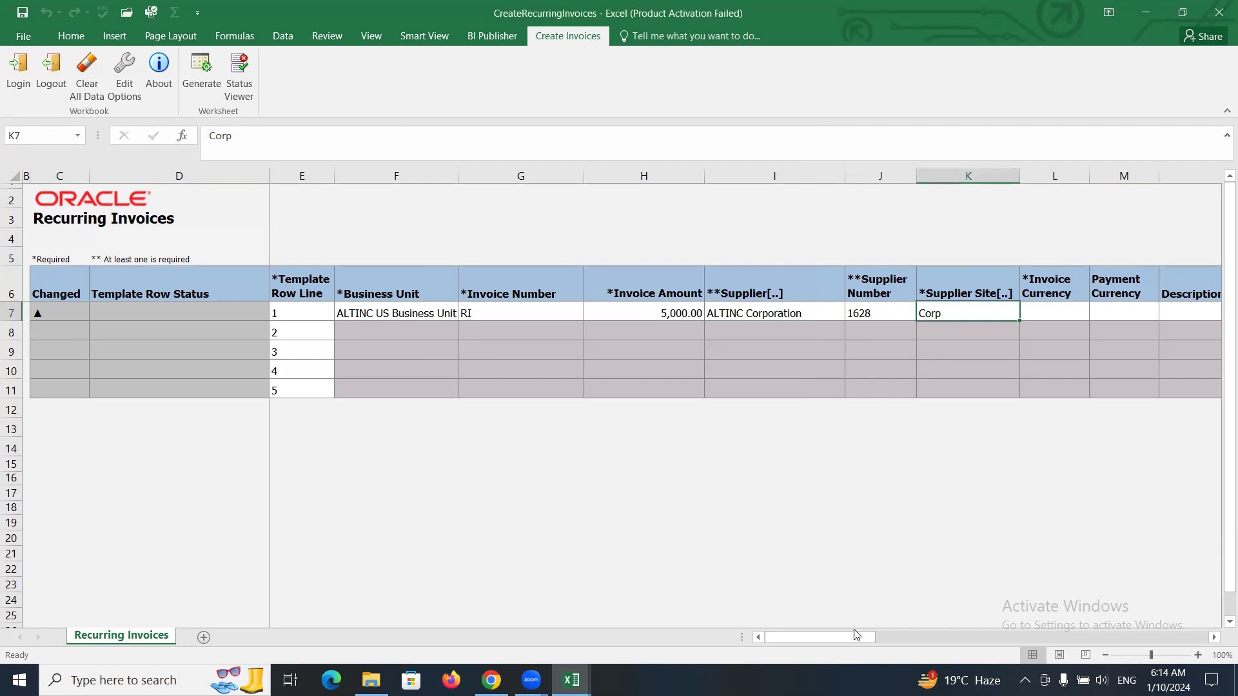
# Set both the invoice currency and the payment currency of template row 1 to USD.
pyautogui.moveTo(815, 634); pyautogui.dragTo(842, 636)
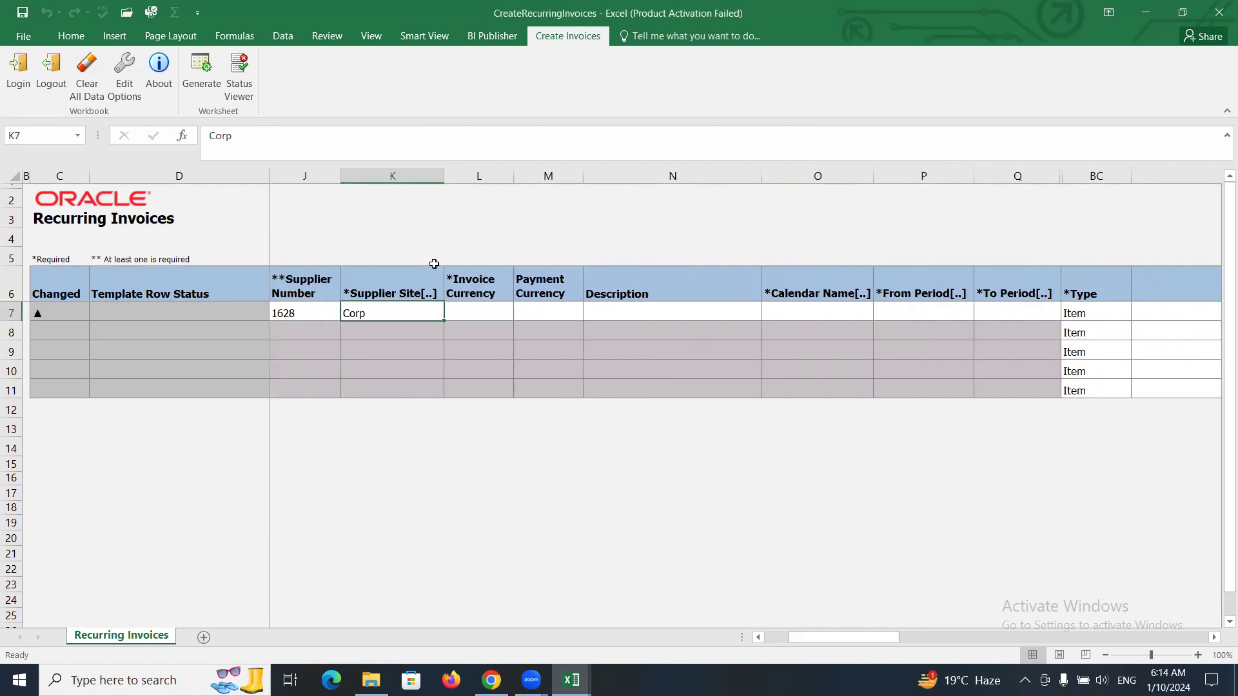
pyautogui.click(483, 310)
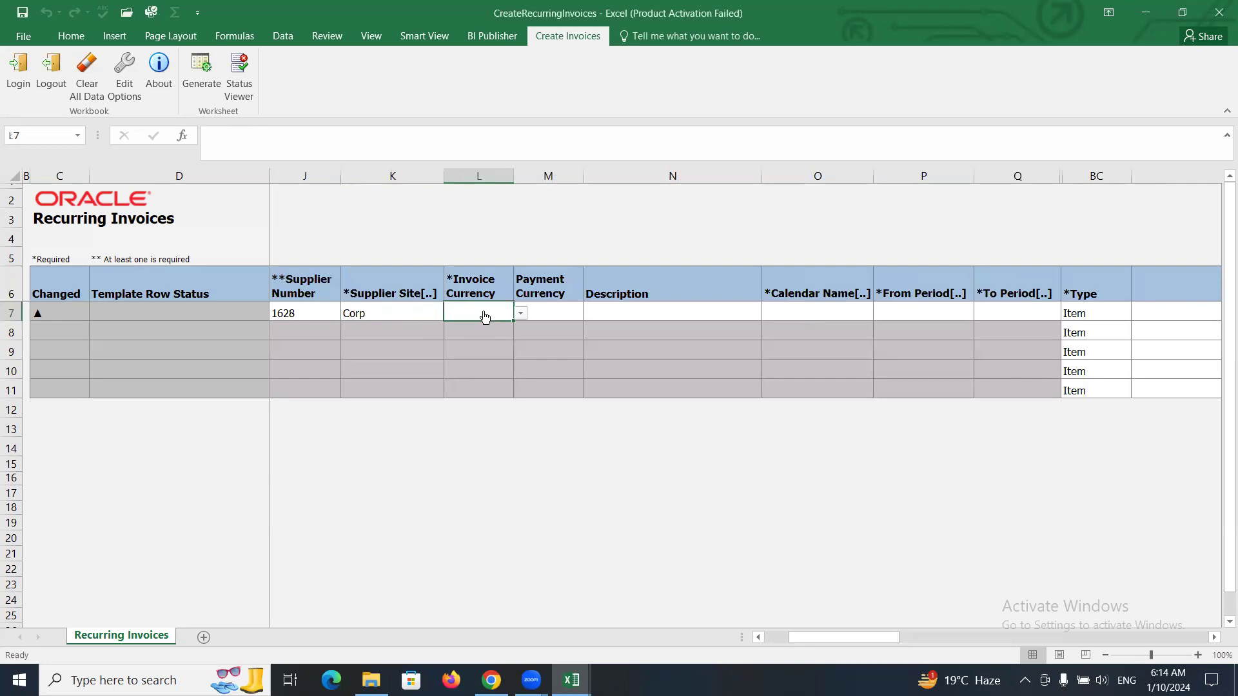
pyautogui.click(520, 315)
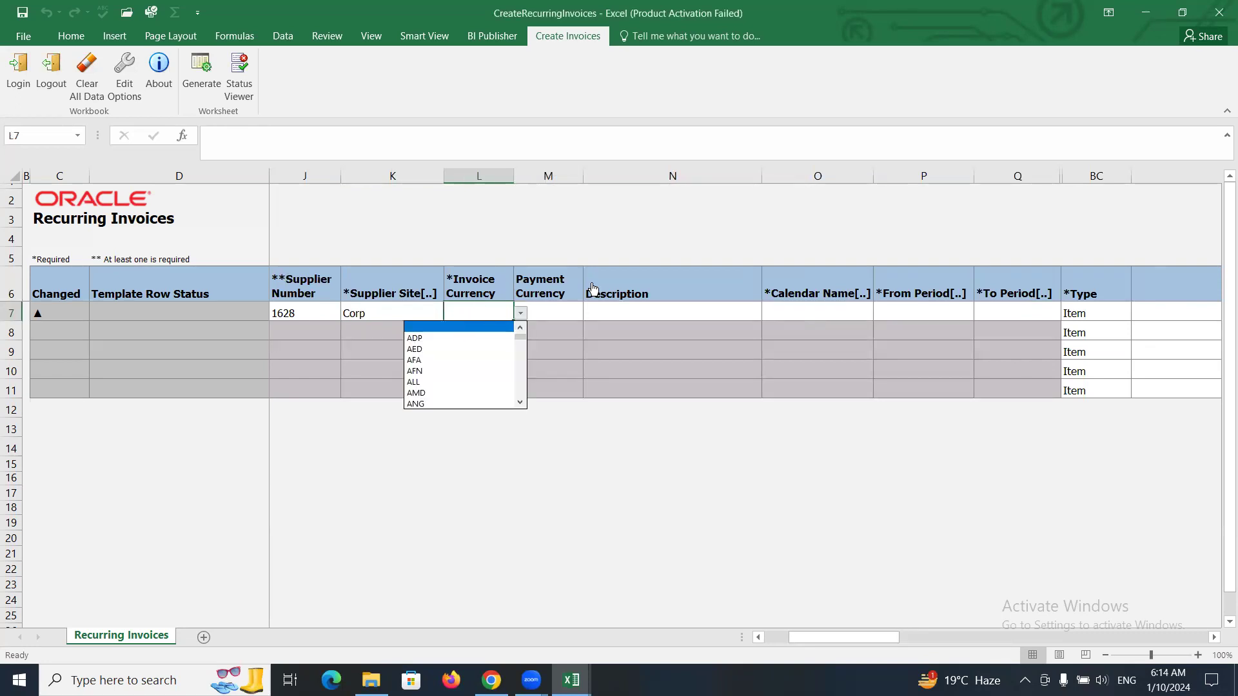
pyautogui.press('Escape')
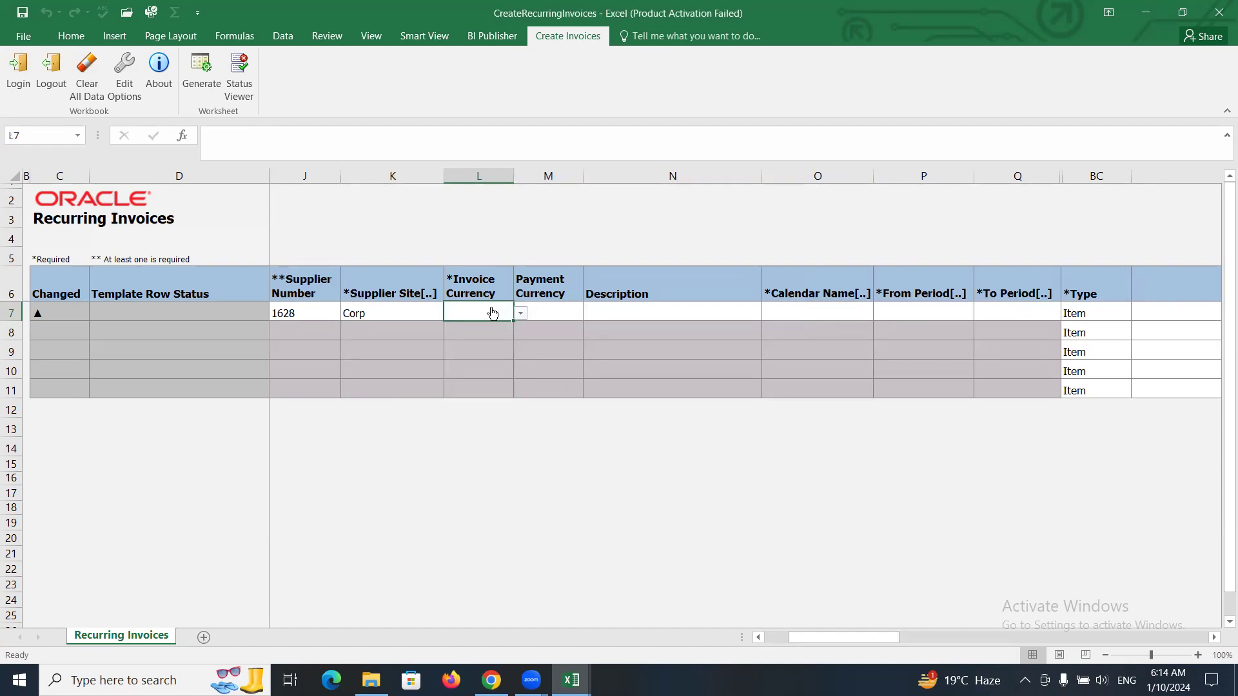
pyautogui.write('USD')
pyautogui.press('Tab')
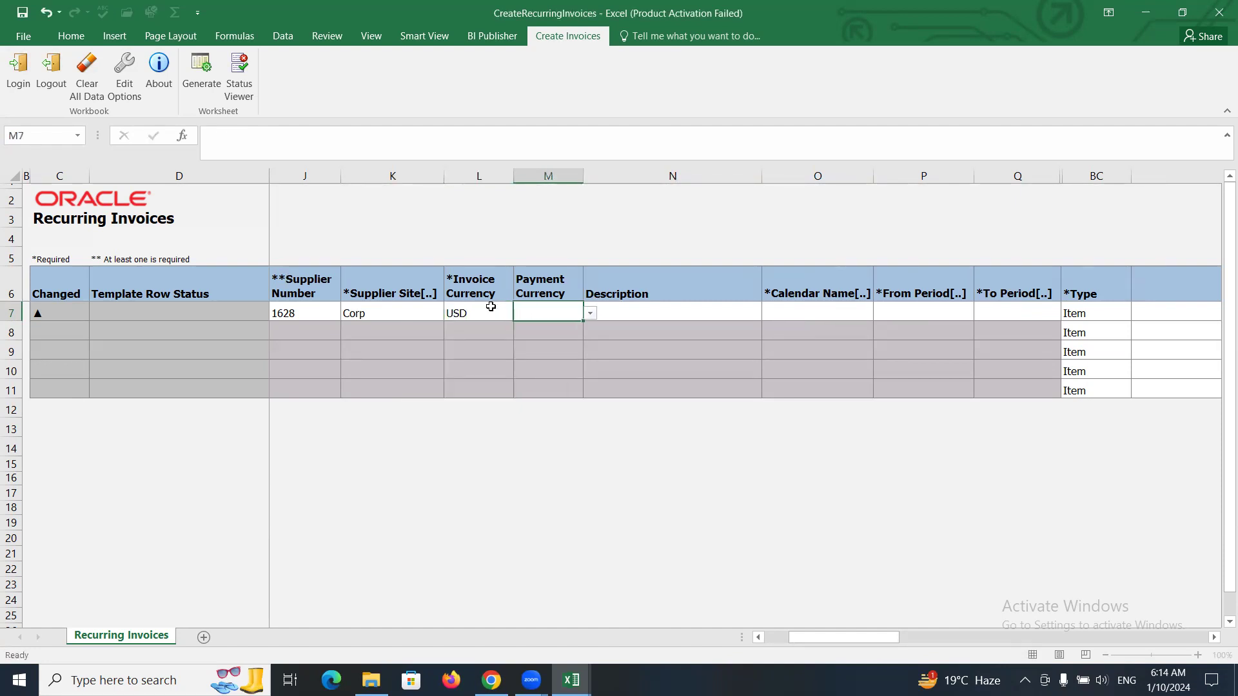
pyautogui.write('USD')
pyautogui.press('Tab')
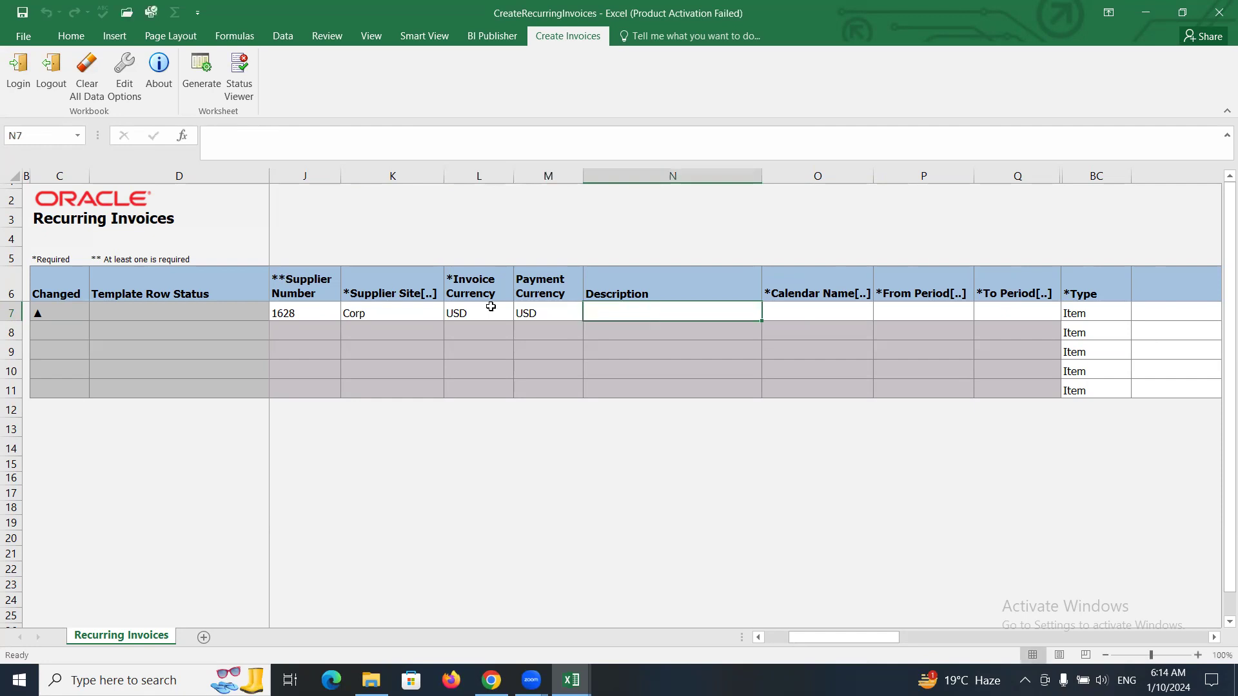
# Search for calendars with ALT and set the calendar name of template row 1 to ALTINC RECURRIN.
pyautogui.press('Tab')
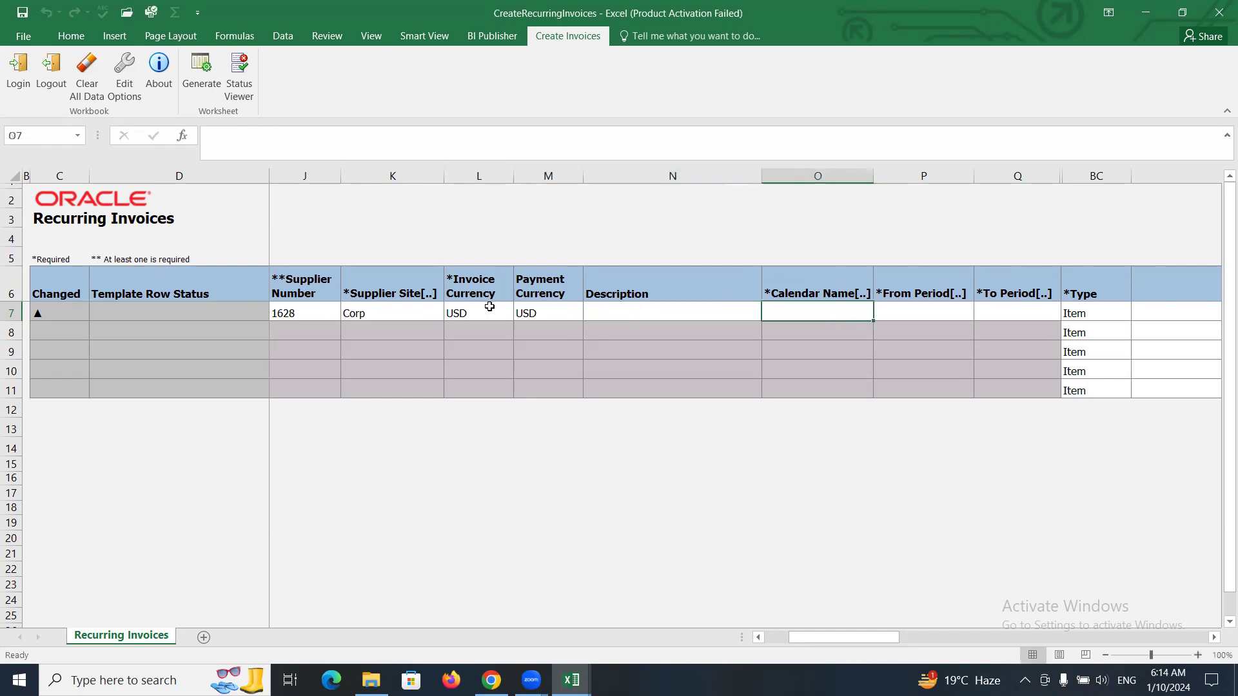
pyautogui.doubleClick(823, 310)
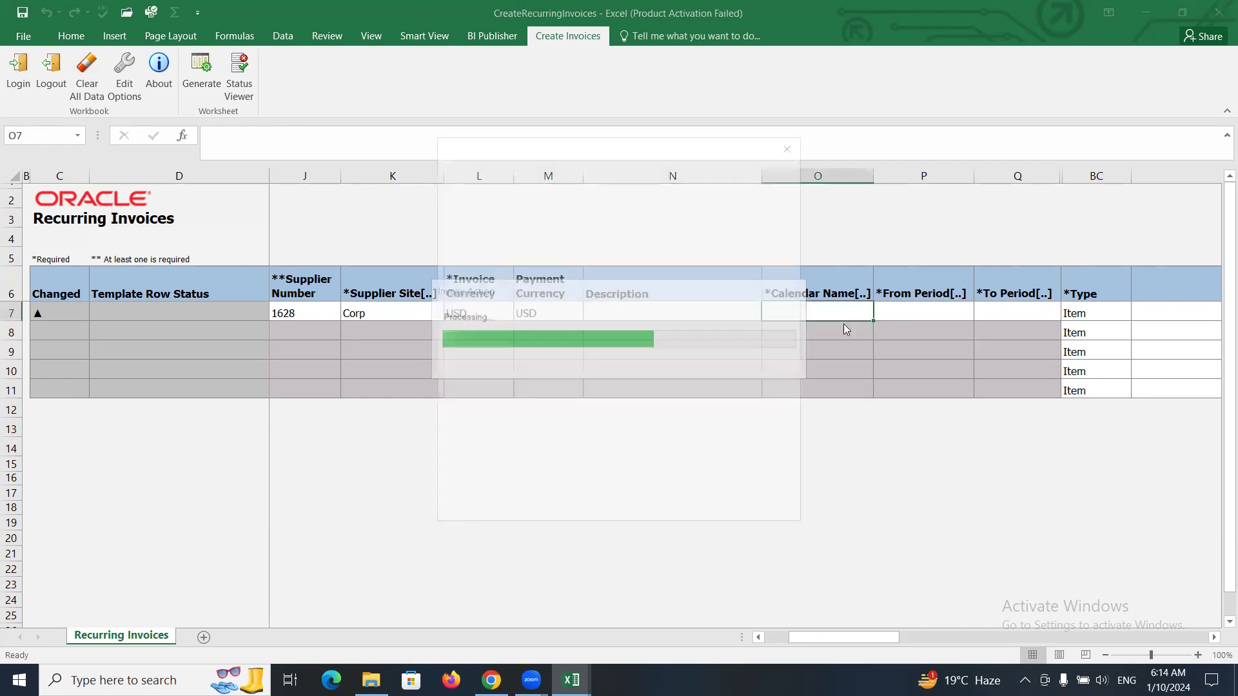
pyautogui.click(601, 436)
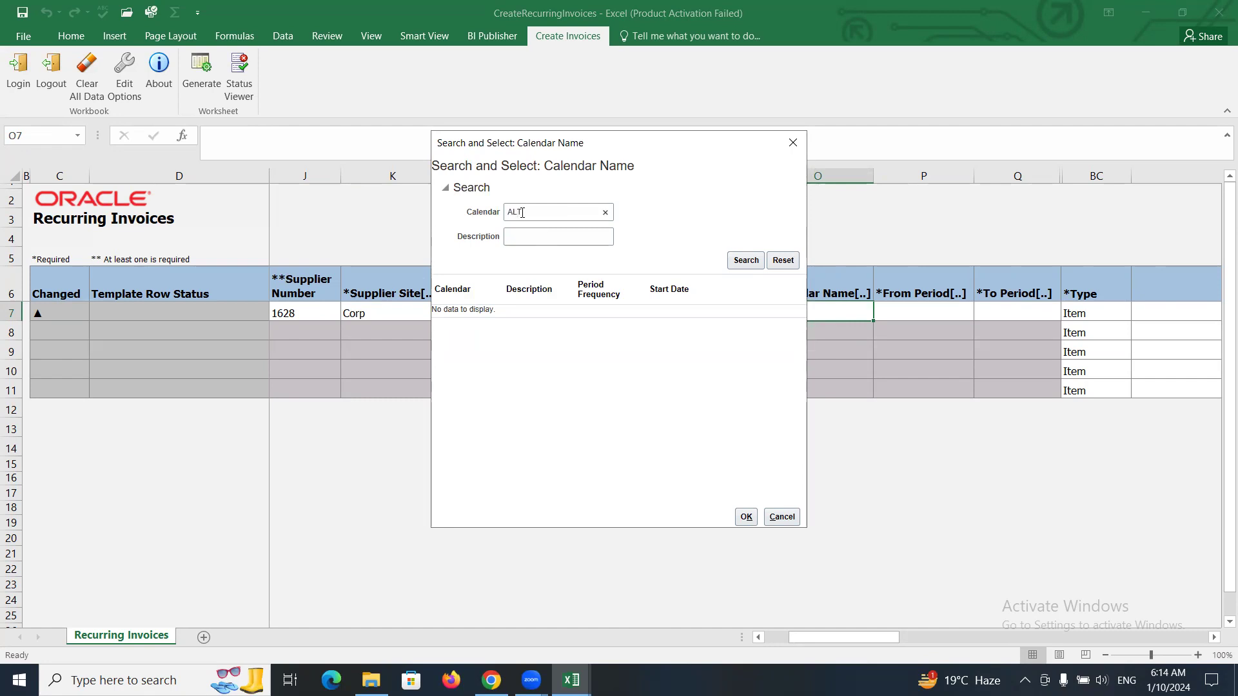
pyautogui.click(746, 260)
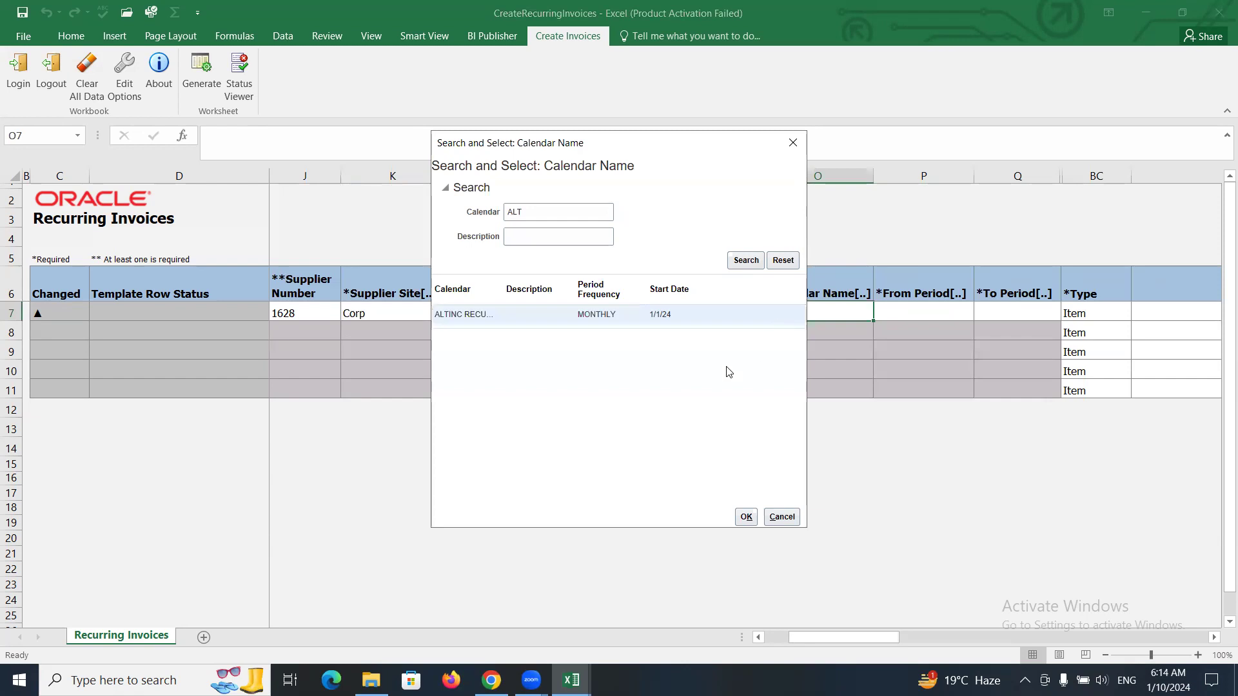
pyautogui.moveTo(501, 288); pyautogui.dragTo(546, 288)
pyautogui.click(495, 325)
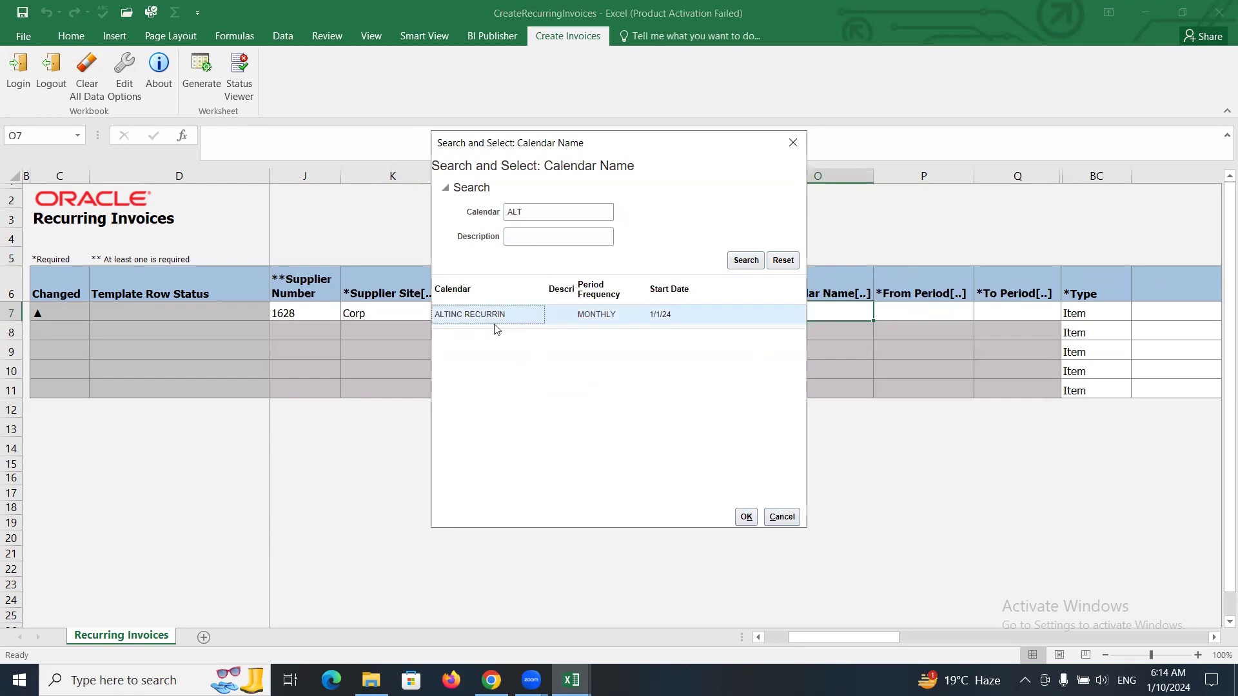
pyautogui.click(746, 516)
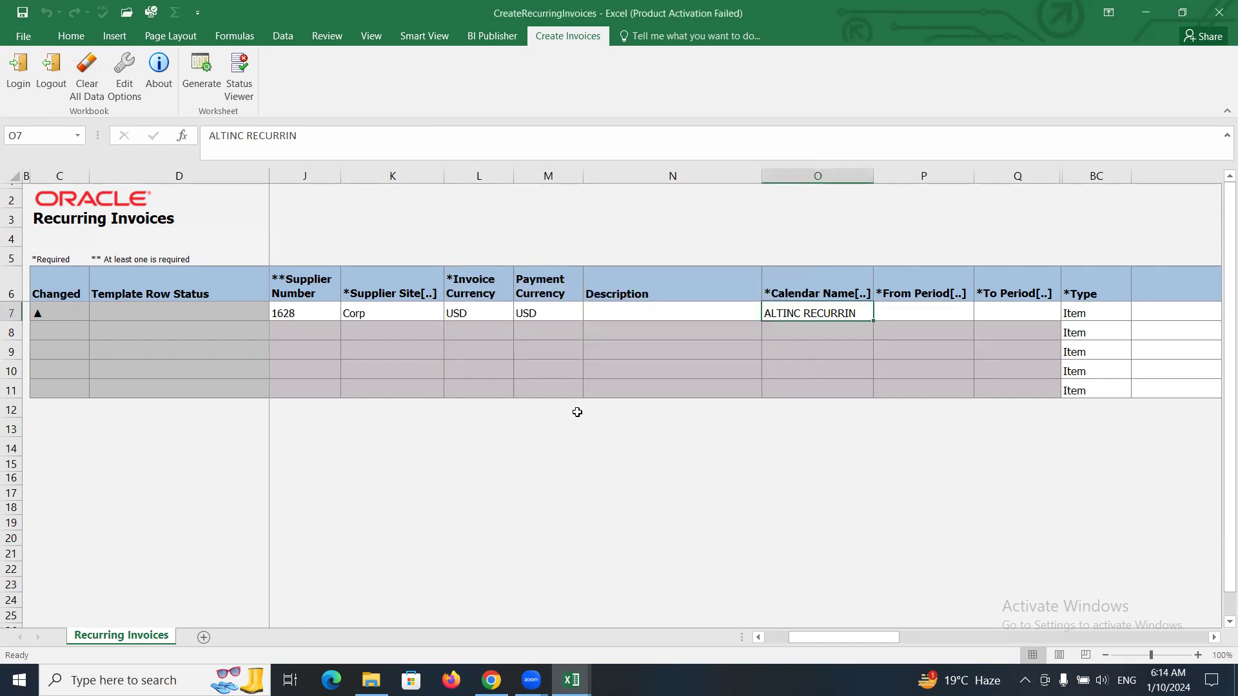
# Search for the period Jan-24 and set it as the From Period of template row 1.
pyautogui.press('Tab')
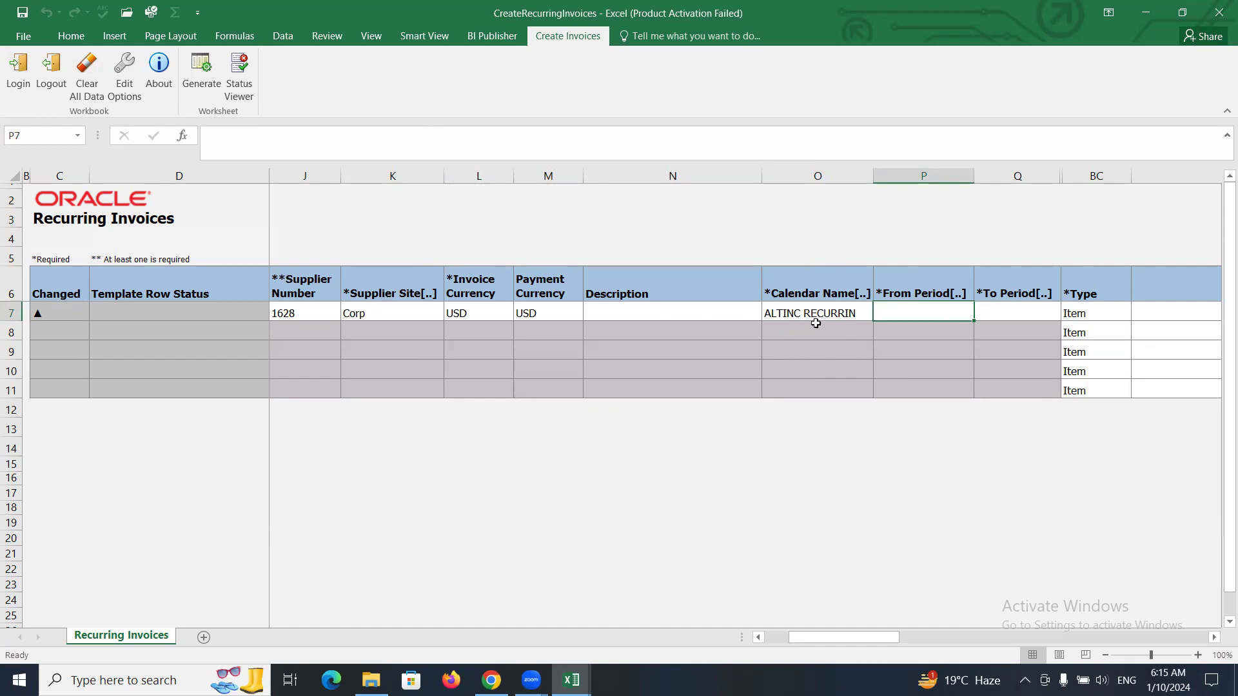
pyautogui.doubleClick(911, 312)
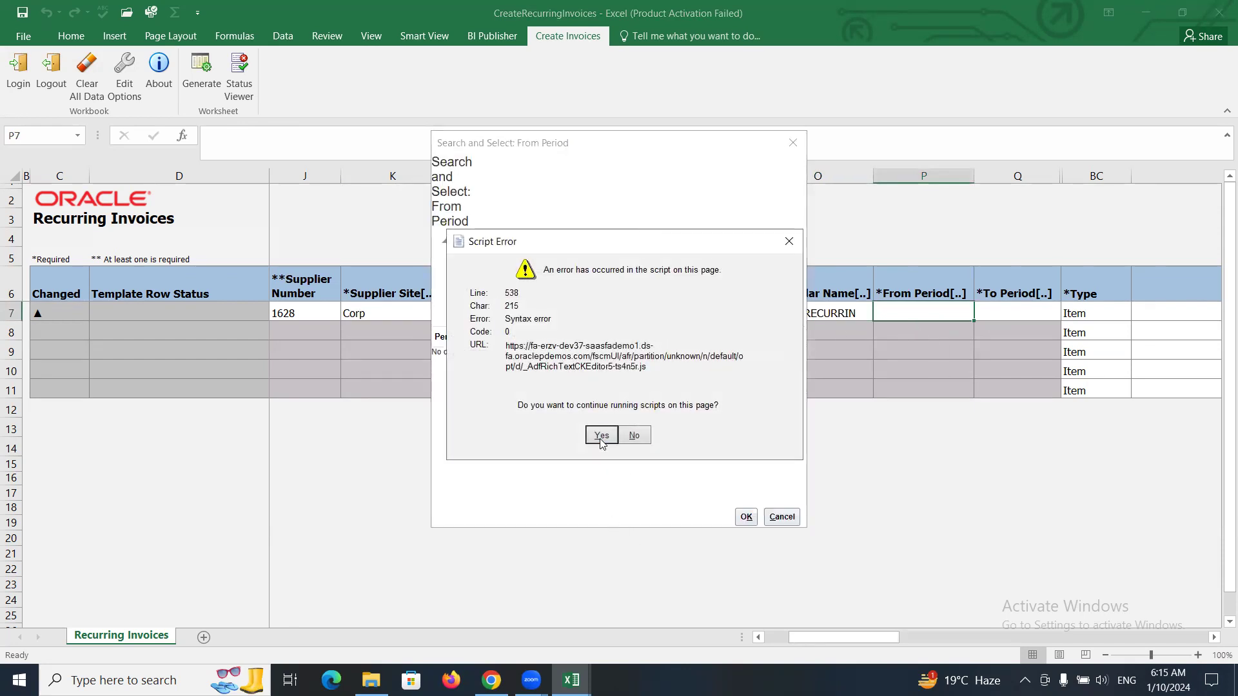
pyautogui.click(601, 435)
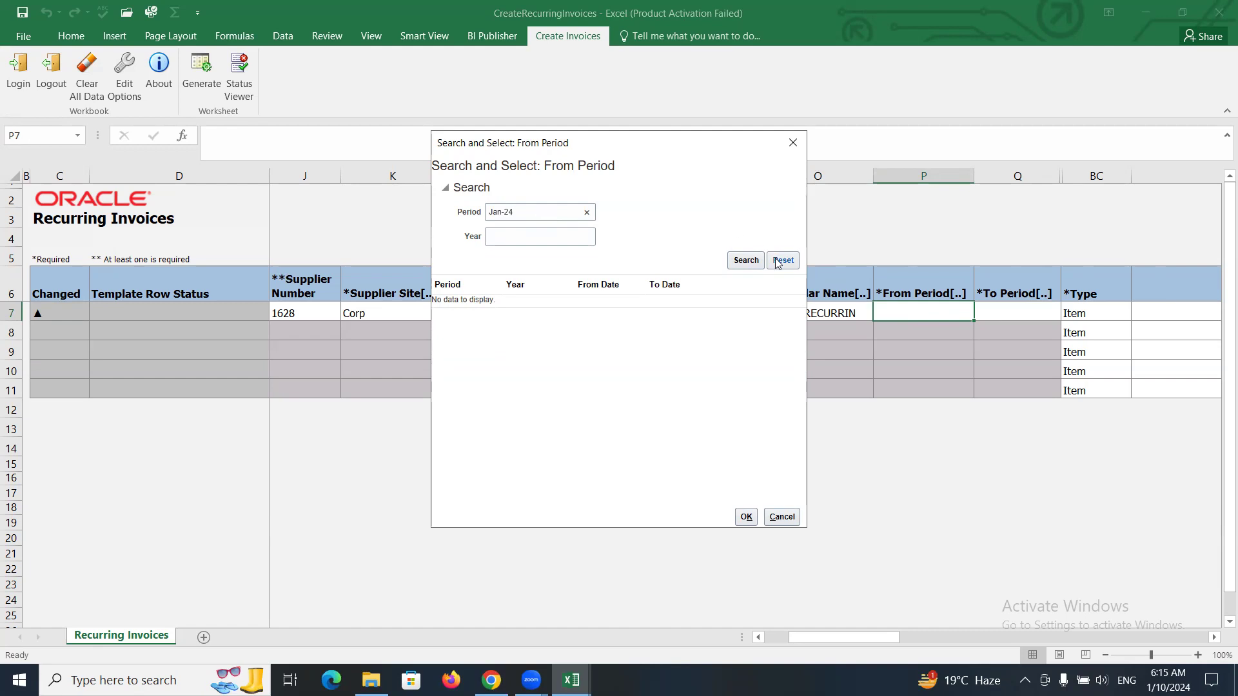
pyautogui.click(740, 261)
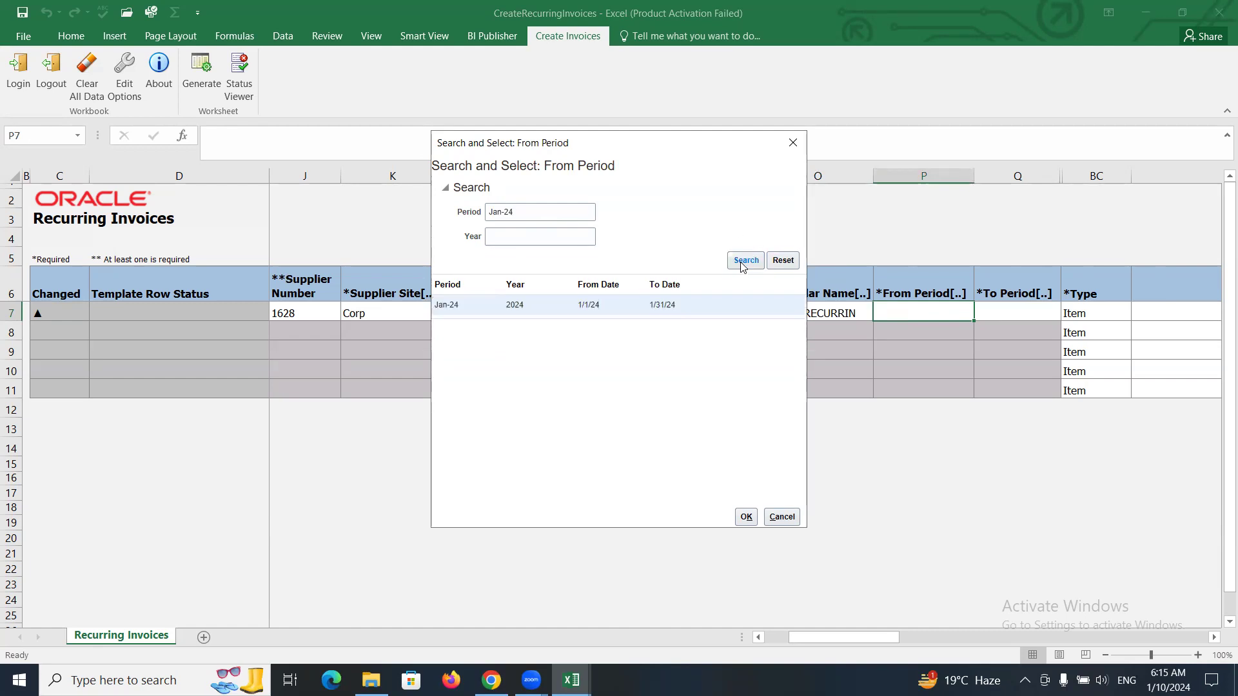
pyautogui.click(469, 312)
pyautogui.click(744, 515)
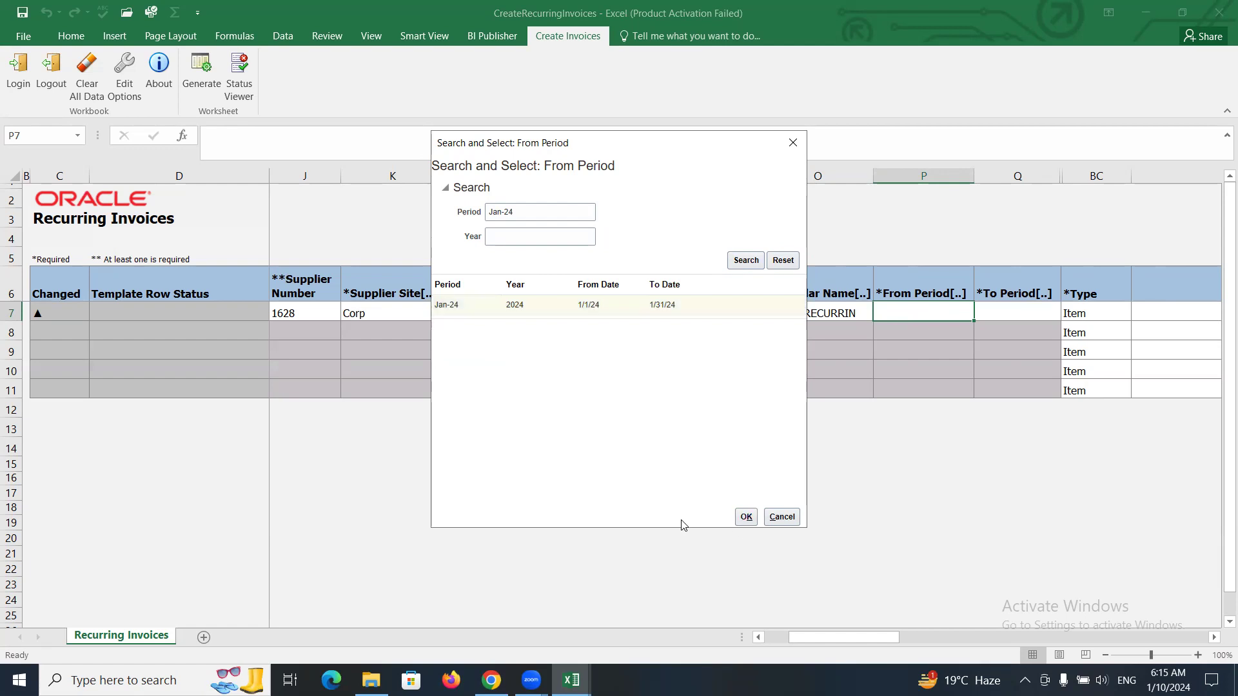
pyautogui.click(601, 435)
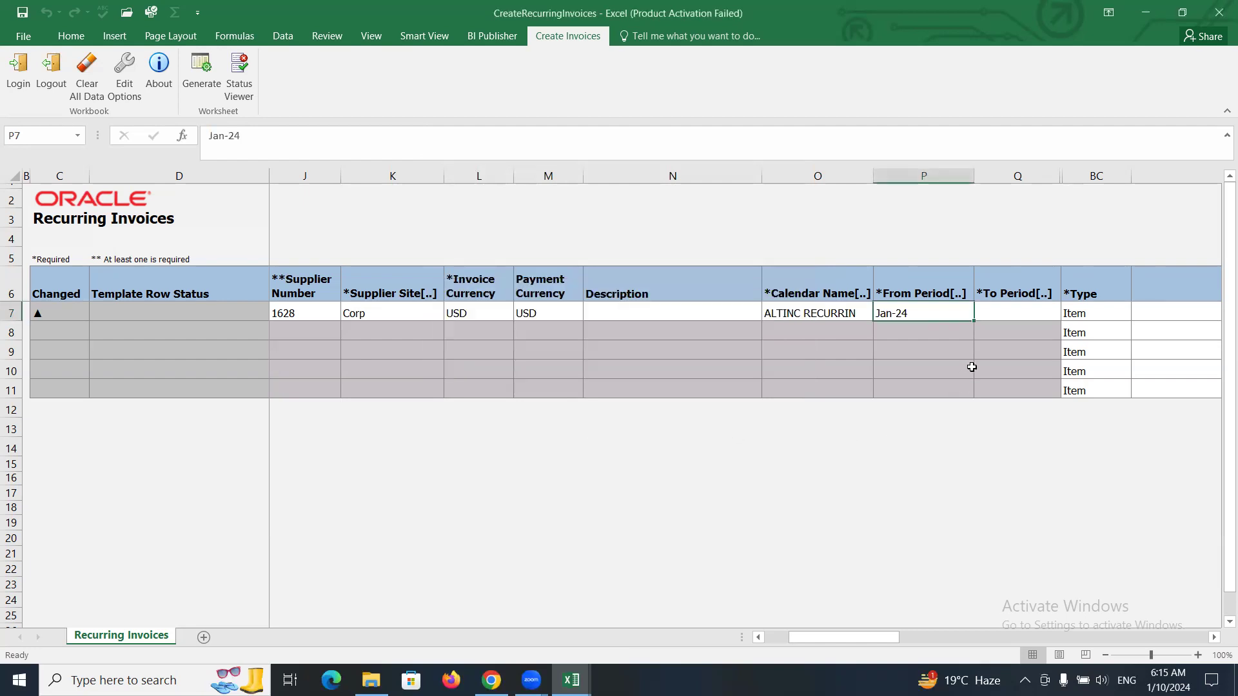
# Search for the period Apr-24 and set it as the To Period of template row 1.
pyautogui.click(1007, 310)
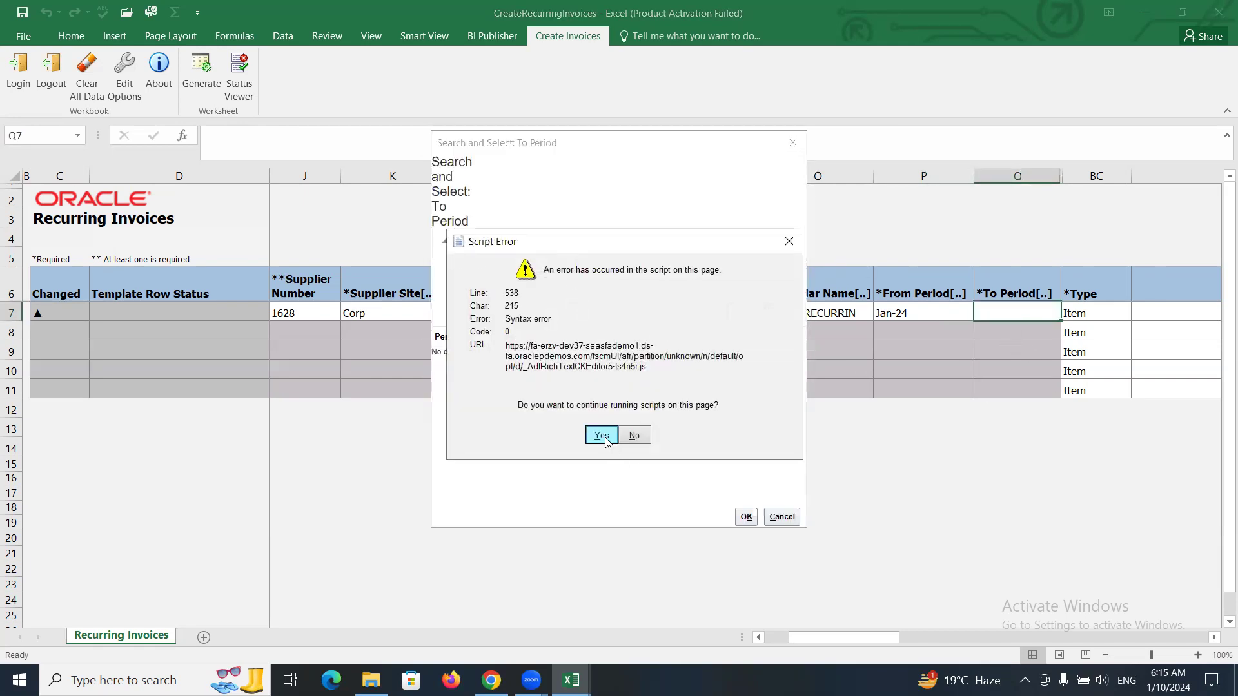
pyautogui.click(599, 435)
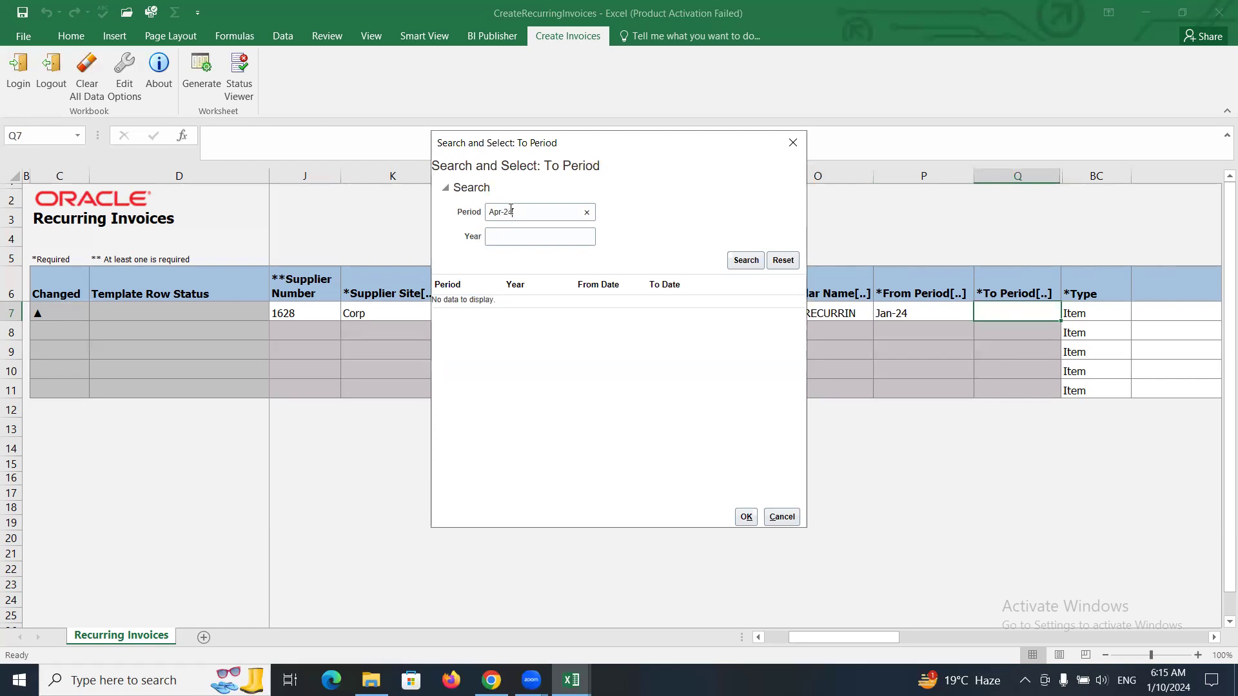
pyautogui.click(741, 263)
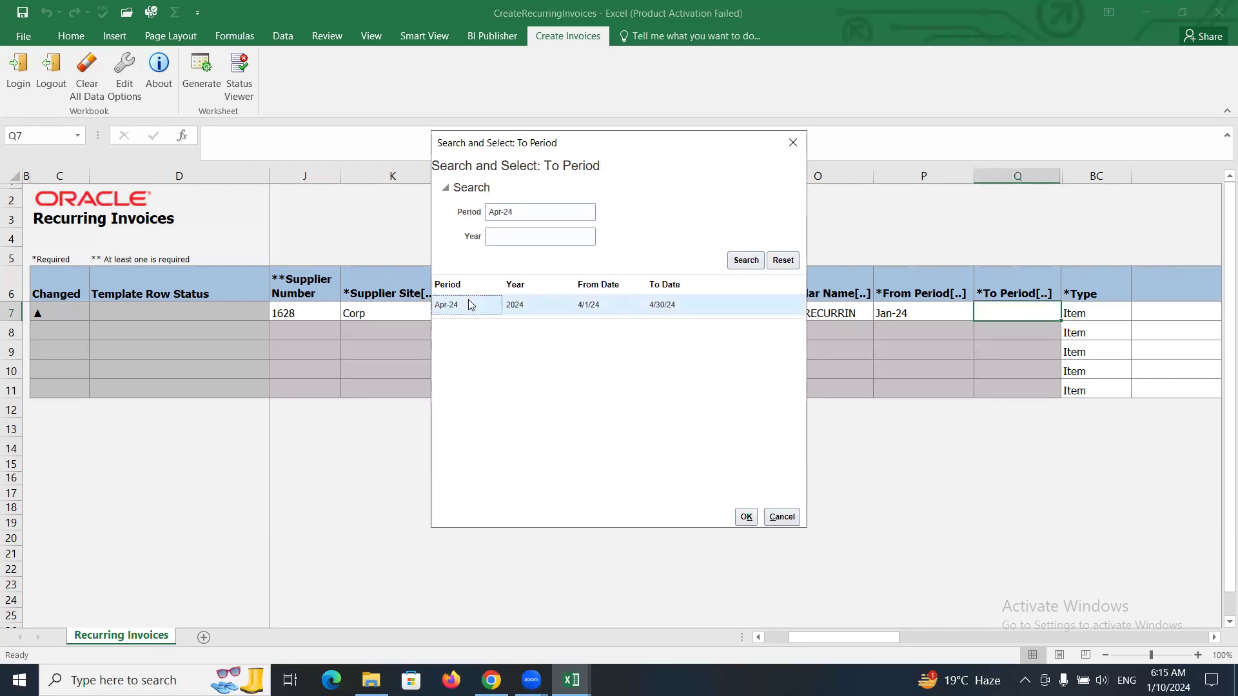
pyautogui.click(746, 517)
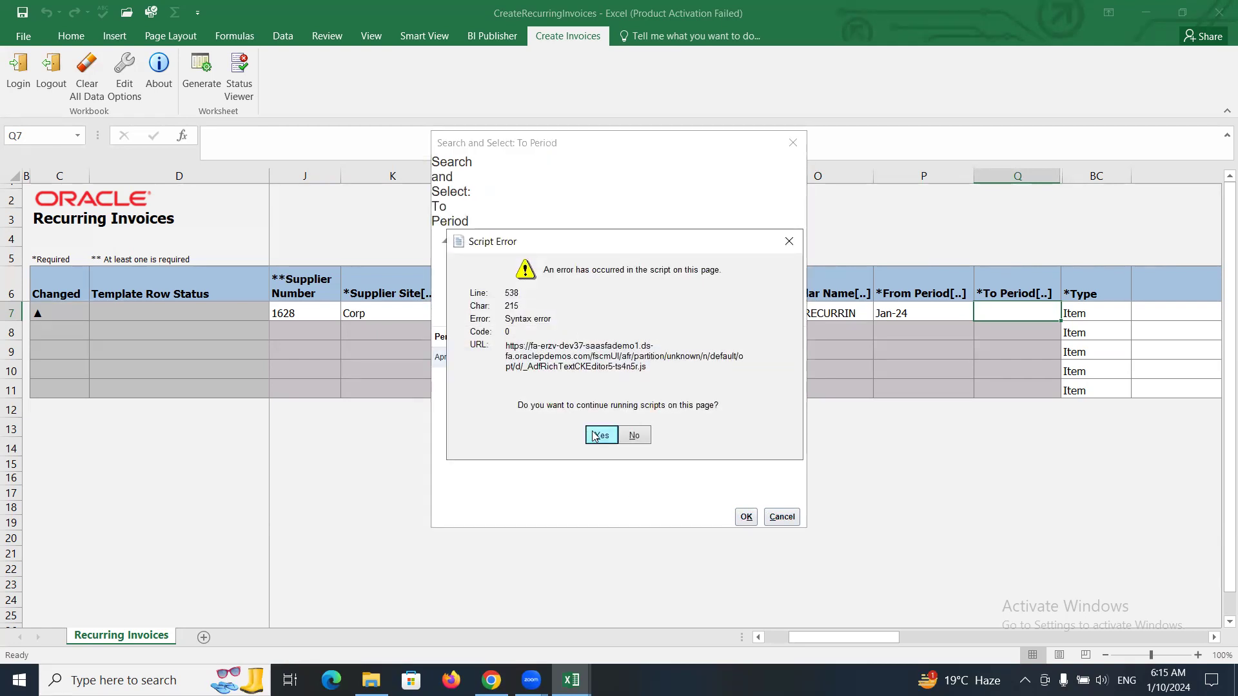
pyautogui.click(593, 436)
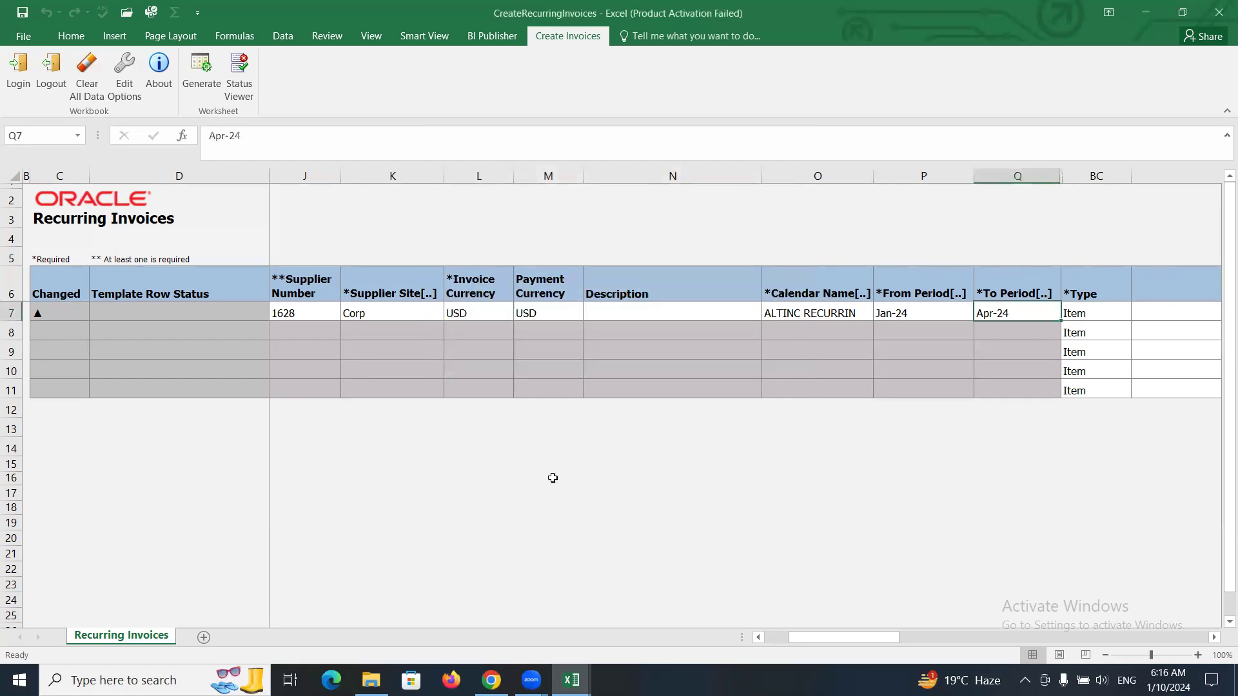
# Enter 5000 as the line amount of the Item line in template row 1.
pyautogui.click(658, 311)
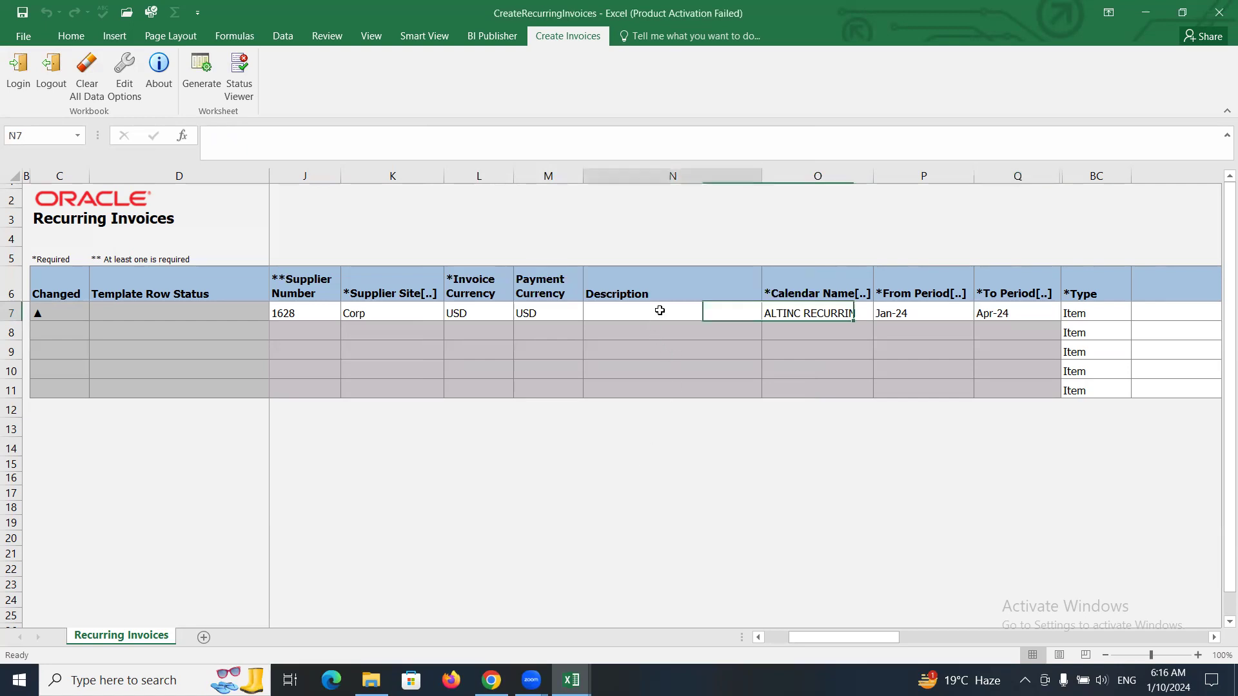
pyautogui.press('Right')
pyautogui.press('Right')
pyautogui.press('Right')
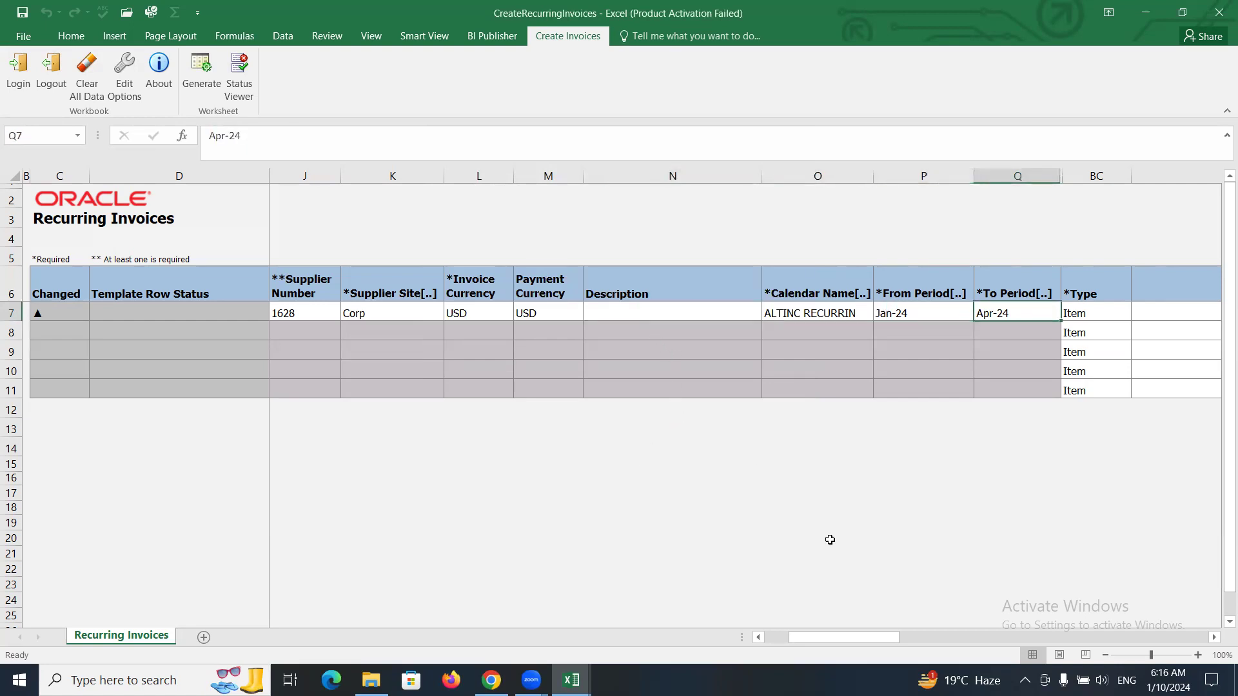
pyautogui.press('Right')
pyautogui.press('Right')
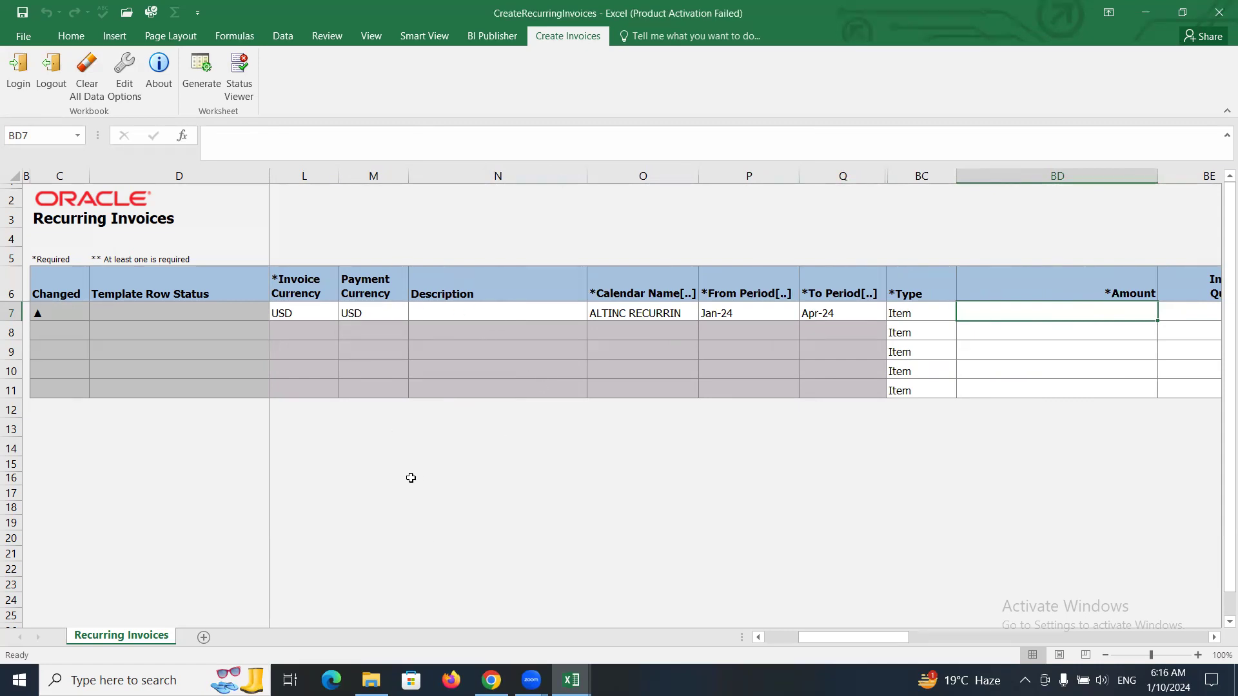
pyautogui.press('Tab')
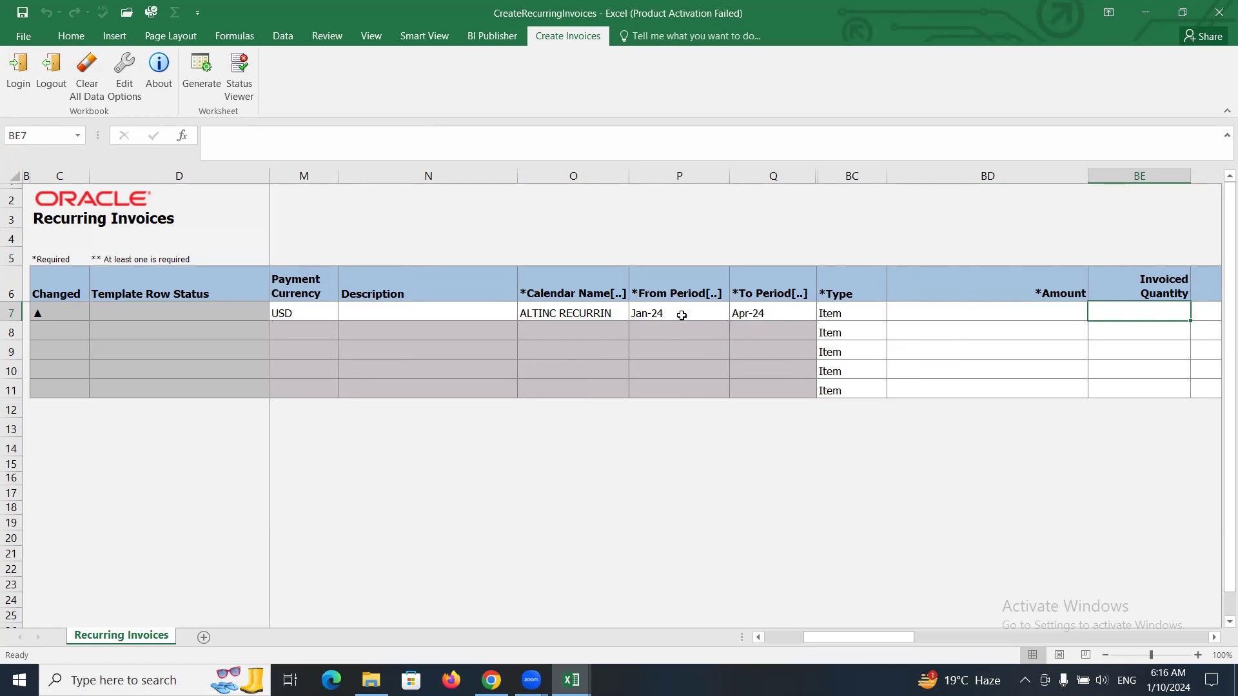
pyautogui.click(563, 312)
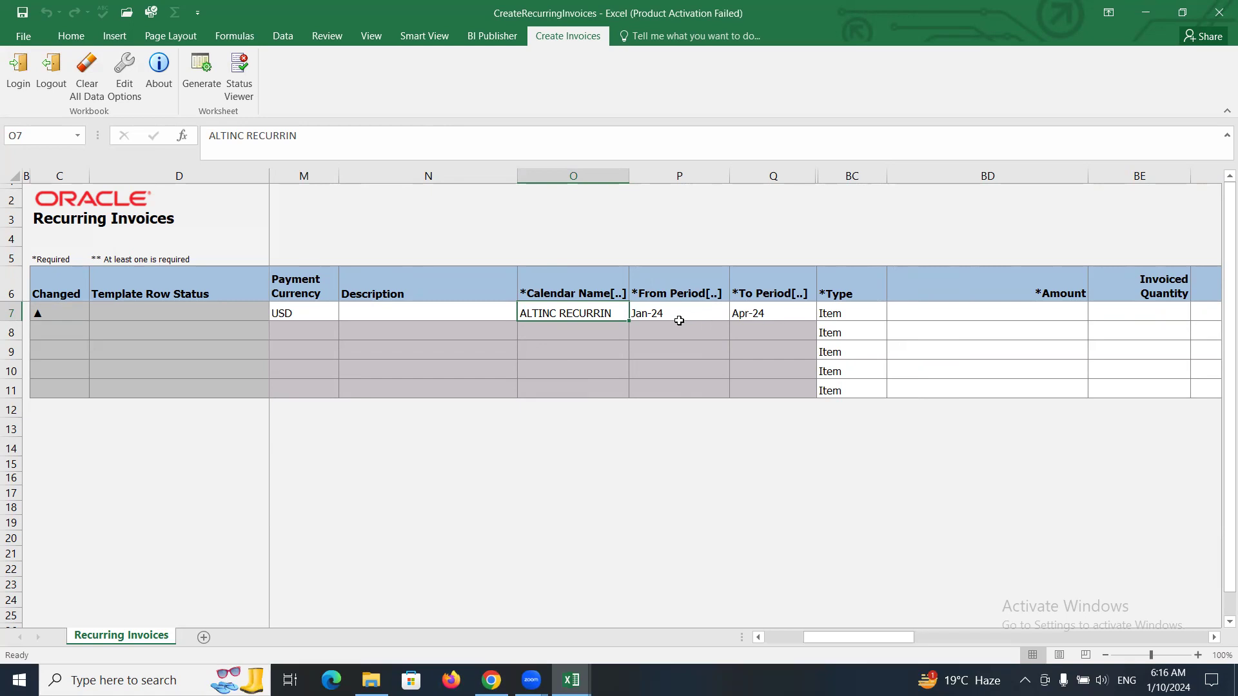
pyautogui.press('Tab')
pyautogui.press('Tab')
pyautogui.press('Tab')
pyautogui.press('Tab')
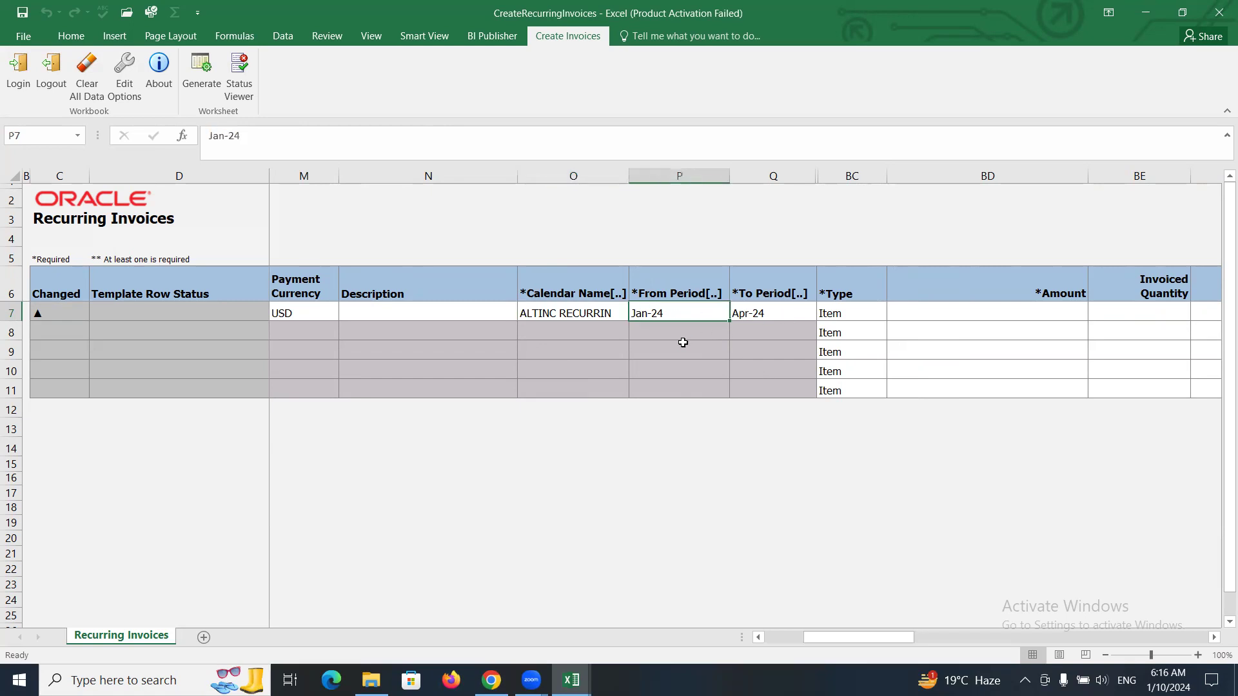
pyautogui.press('Tab')
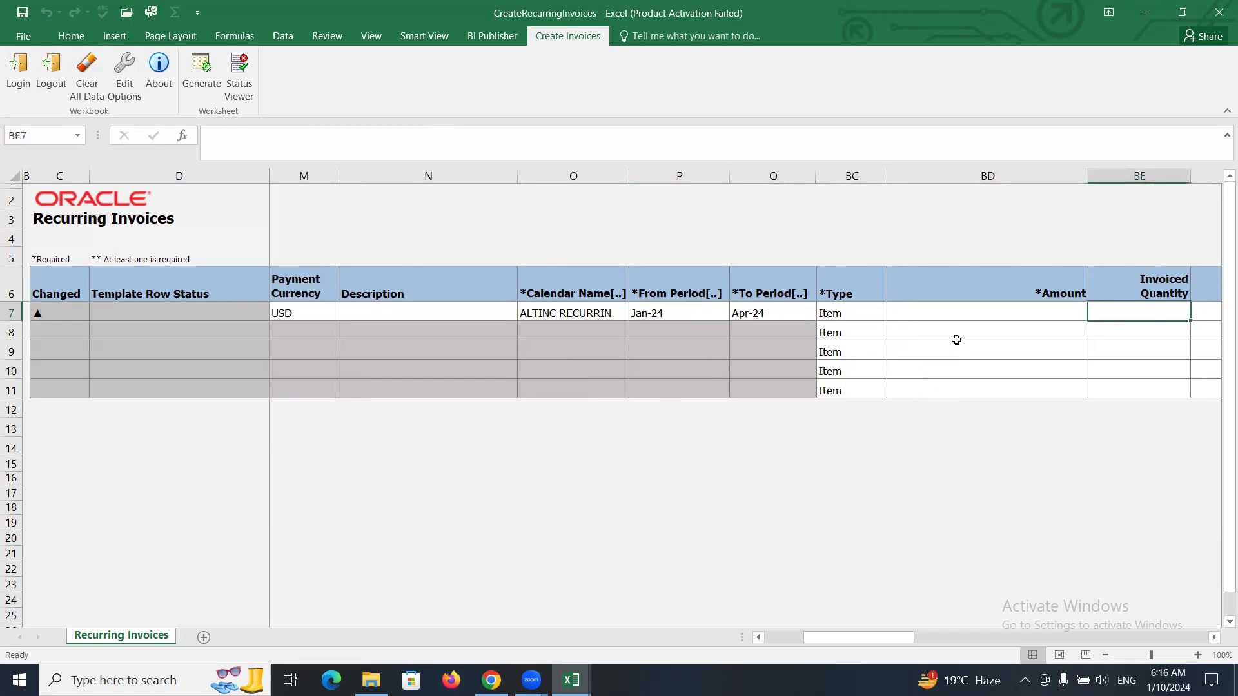
pyautogui.click(966, 317)
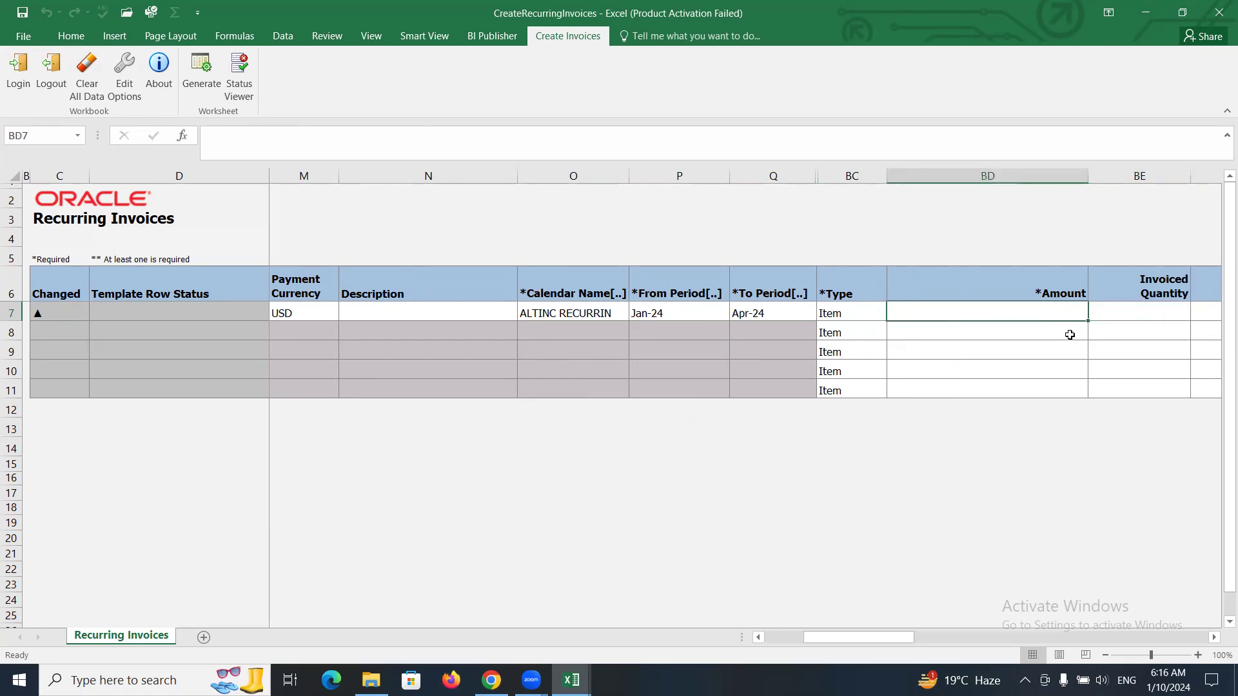
pyautogui.write('5000')
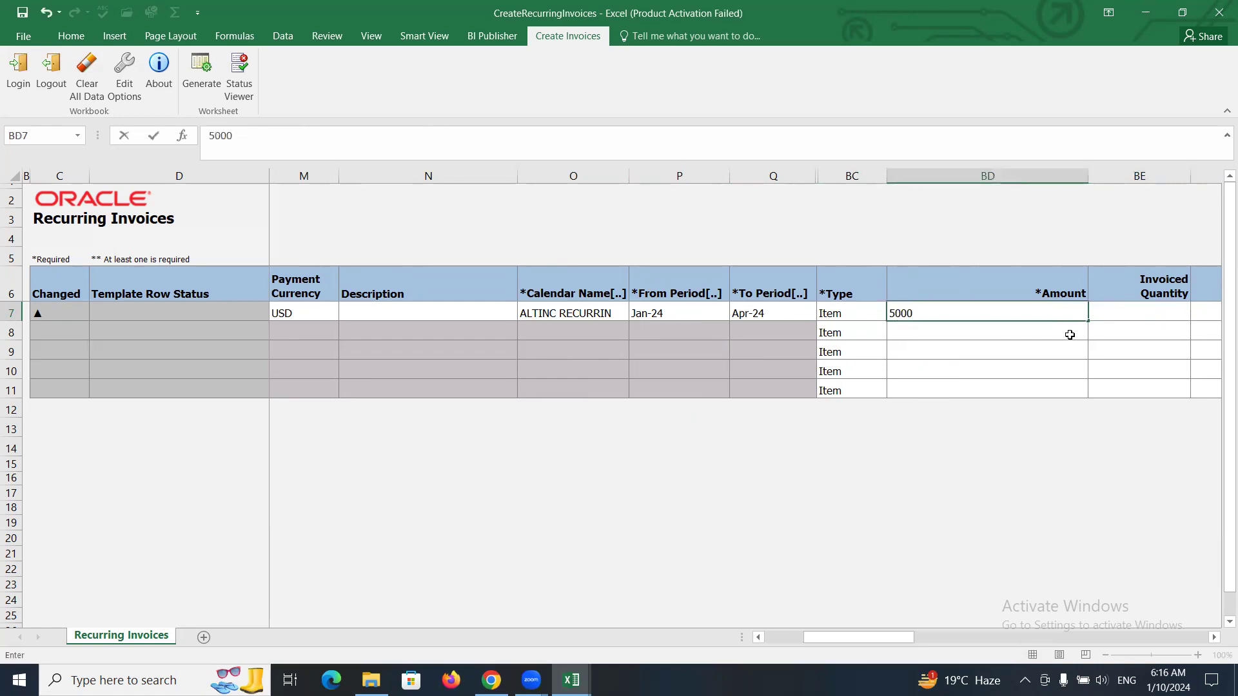
# Search for distribution sets starting with Inter and set the distribution set of template row 1 to Internet Expense.
pyautogui.press('Tab')
pyautogui.press('Tab')
pyautogui.press('Tab')
pyautogui.press('Tab')
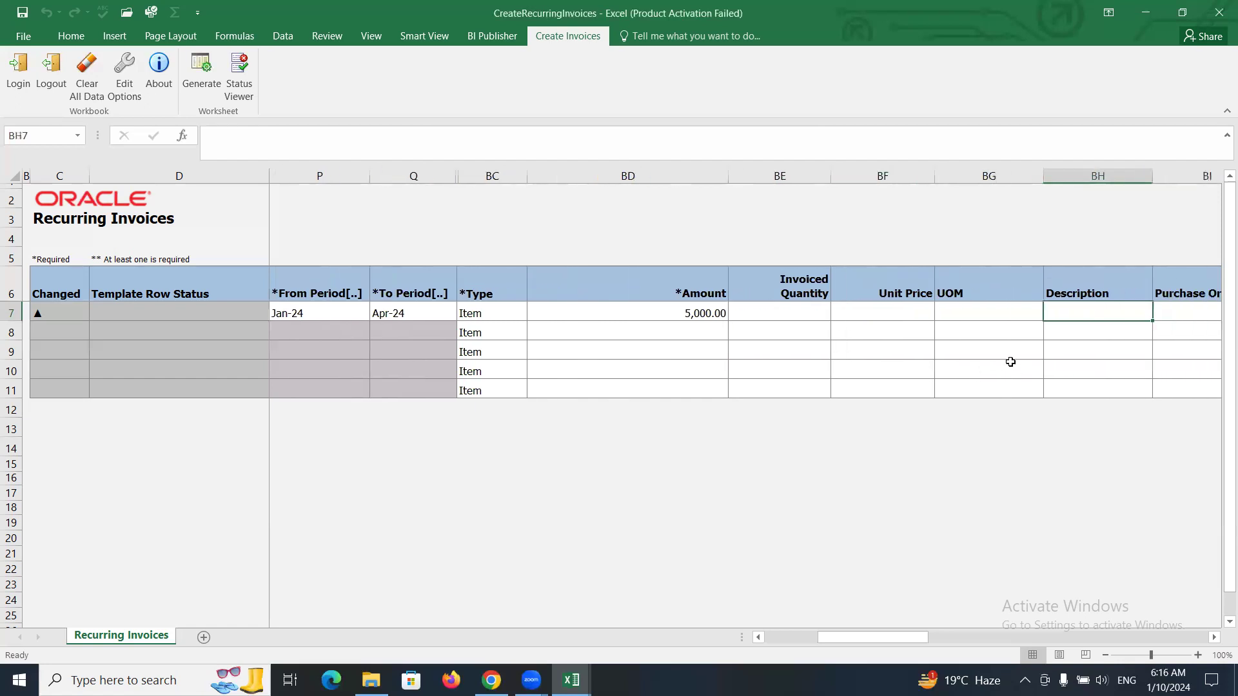
pyautogui.press('Tab')
pyautogui.press('Tab')
pyautogui.press('Tab')
pyautogui.press('Tab')
pyautogui.press('Tab')
pyautogui.press('Tab')
pyautogui.press('Tab')
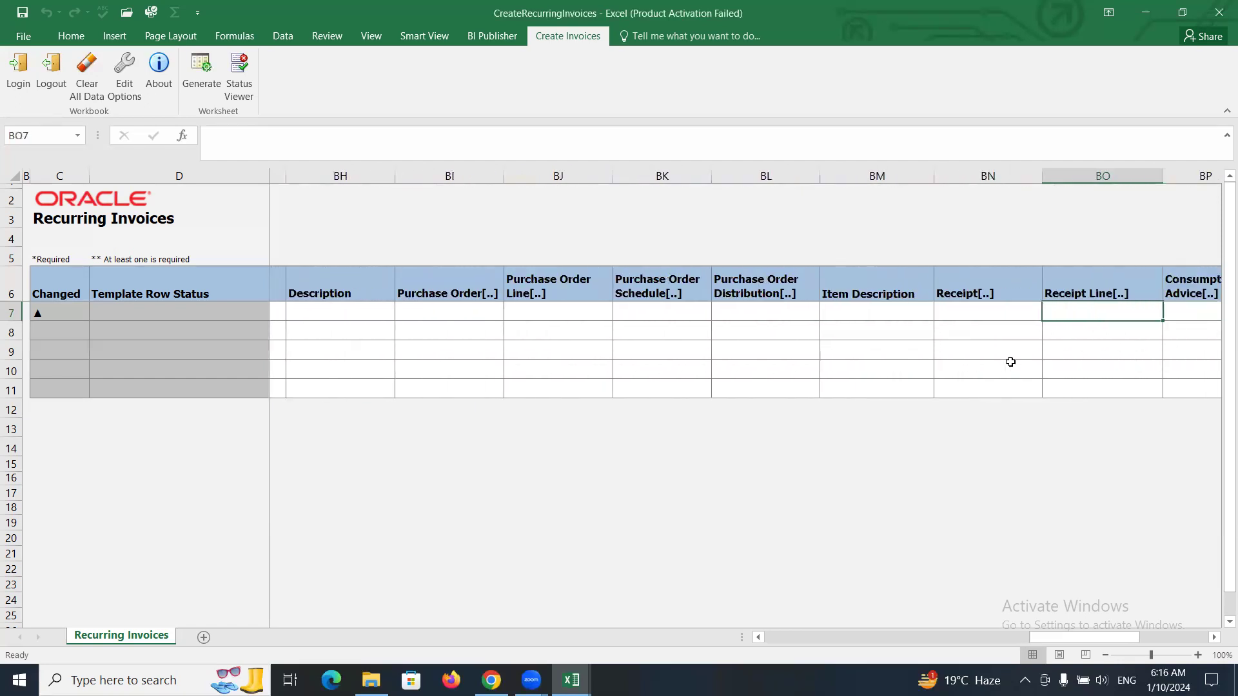
pyautogui.press('Tab')
pyautogui.press('Tab')
pyautogui.press('Tab')
pyautogui.press('Tab')
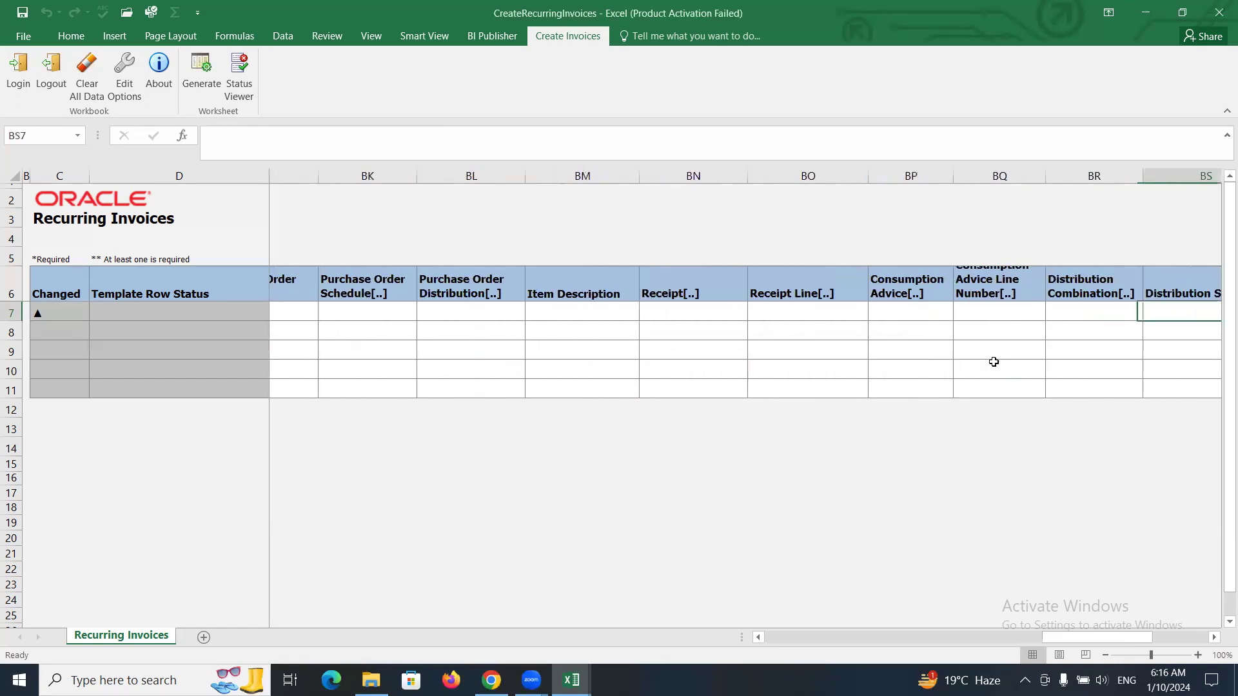
pyautogui.press('Tab')
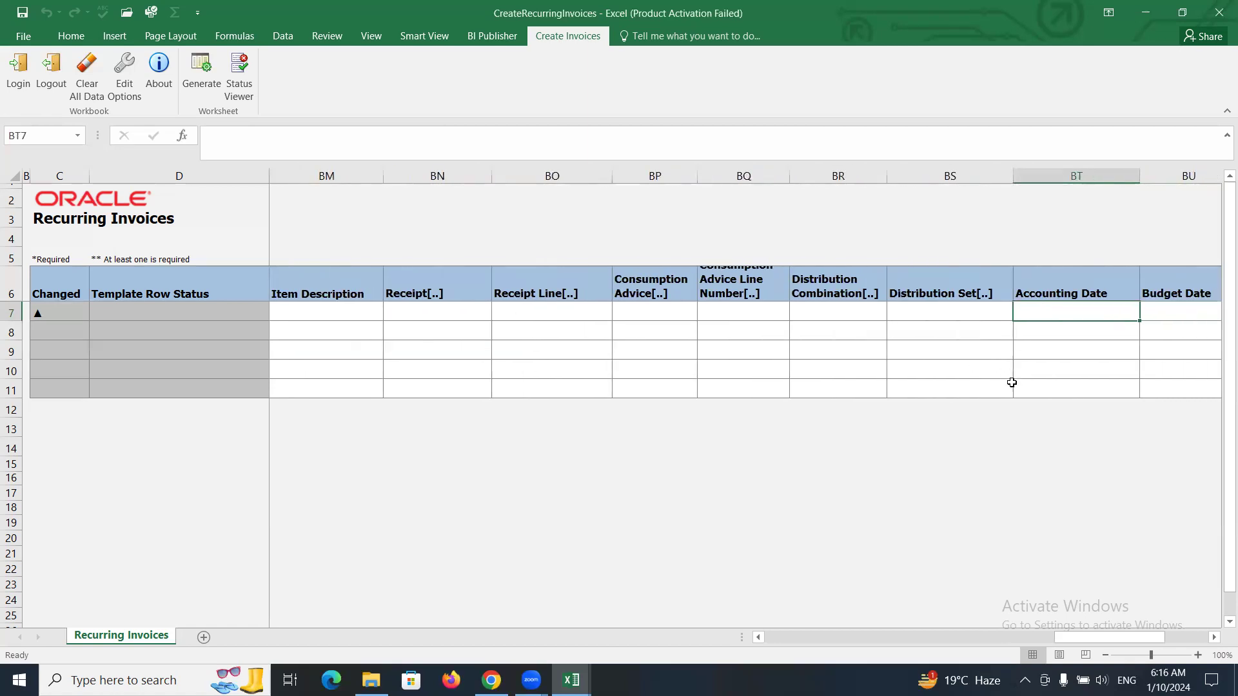
pyautogui.click(818, 311)
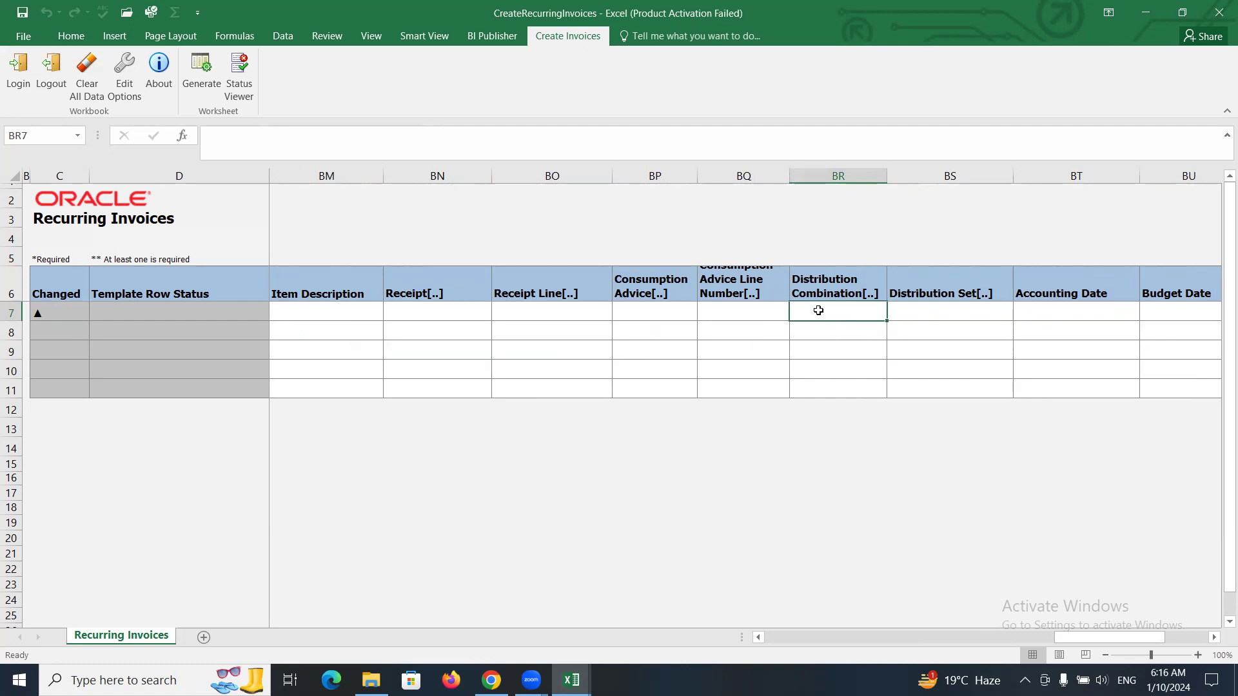
pyautogui.press('Tab')
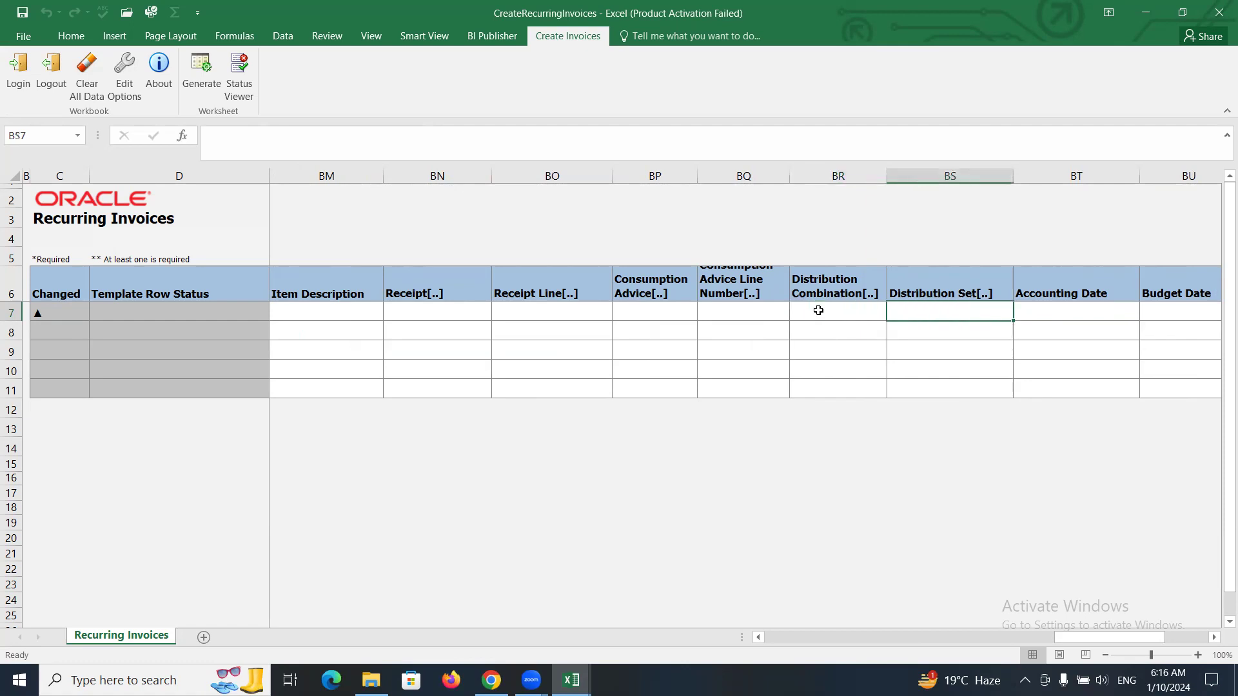
pyautogui.doubleClick(948, 310)
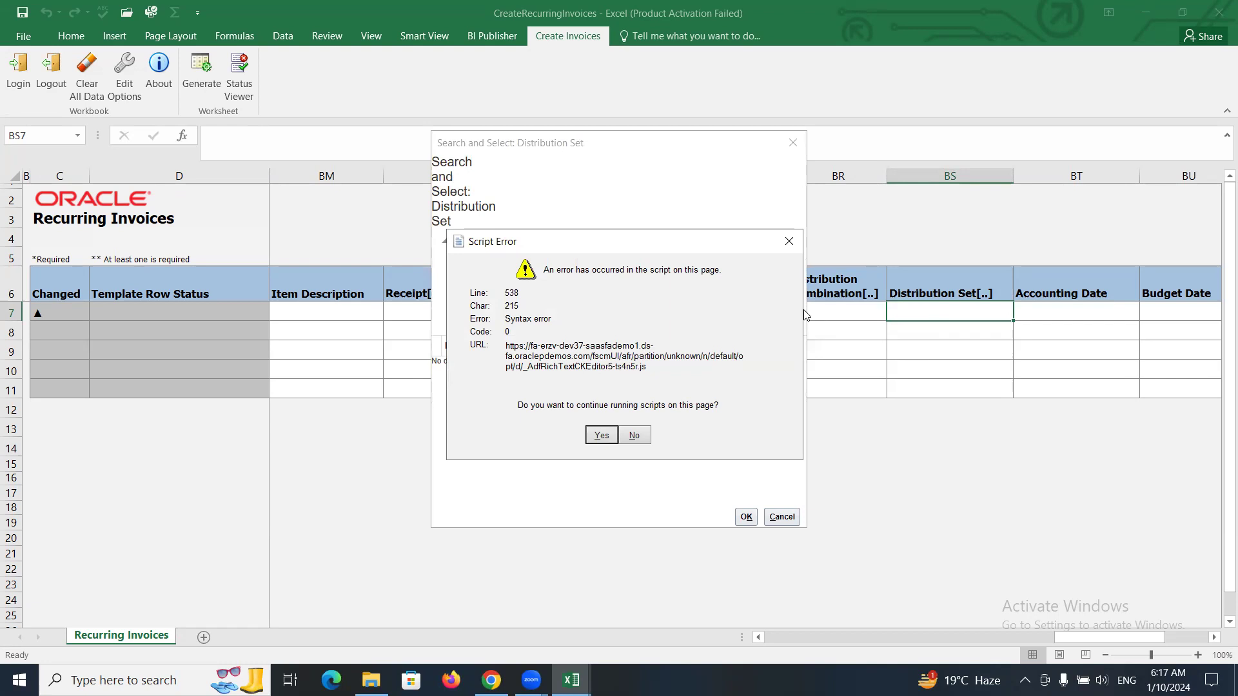
pyautogui.click(790, 243)
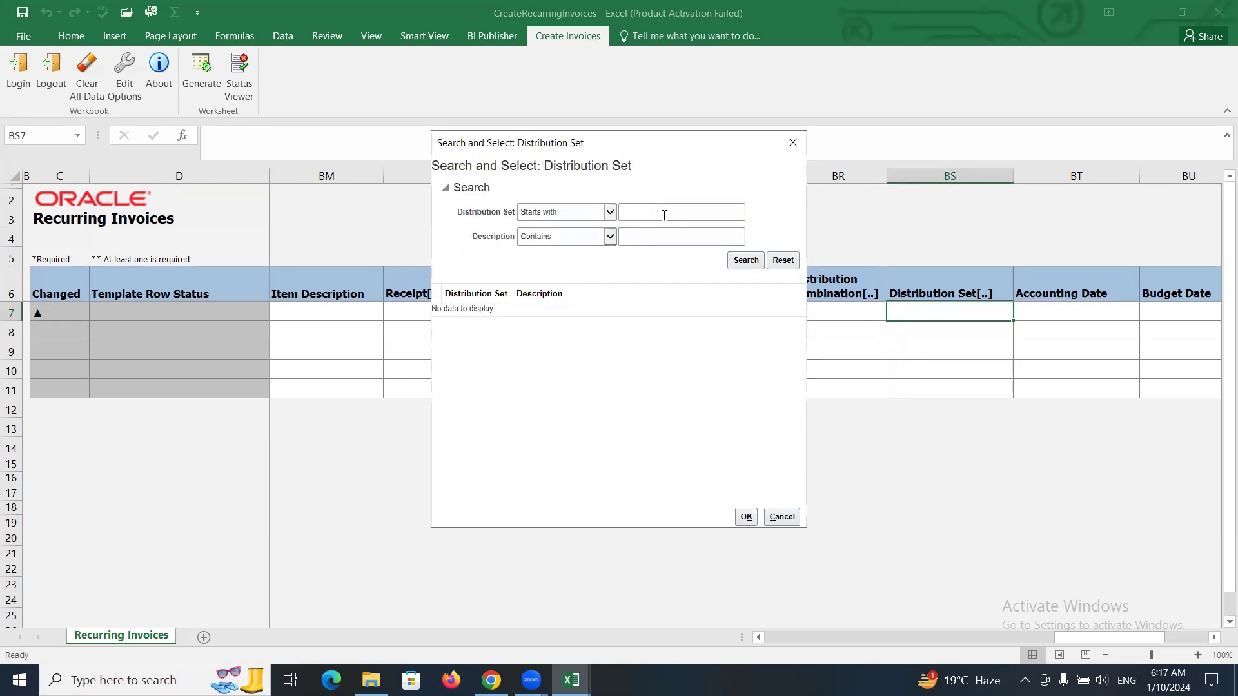
pyautogui.click(664, 215)
pyautogui.write('Inter')
pyautogui.click(745, 262)
pyautogui.click(746, 516)
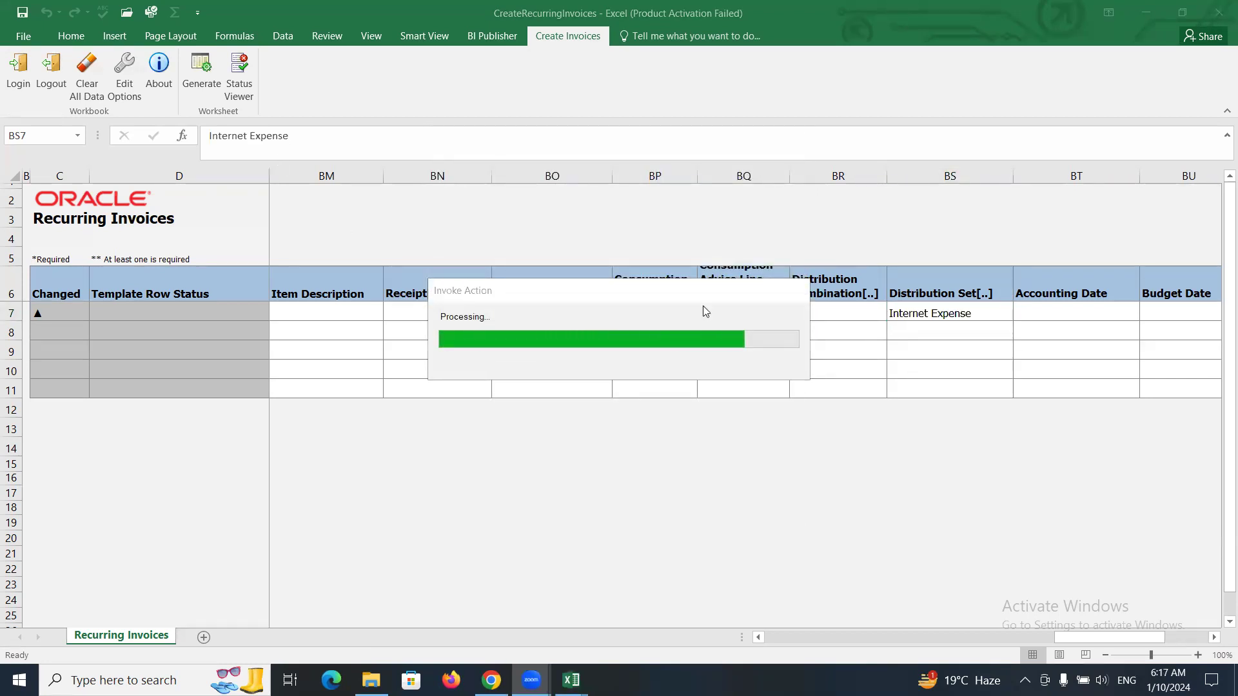
# Generate the recurring invoices, continuing to upload subsequent rows on failure, and close the confirmation.
pyautogui.moveTo(1064, 642); pyautogui.dragTo(775, 656)
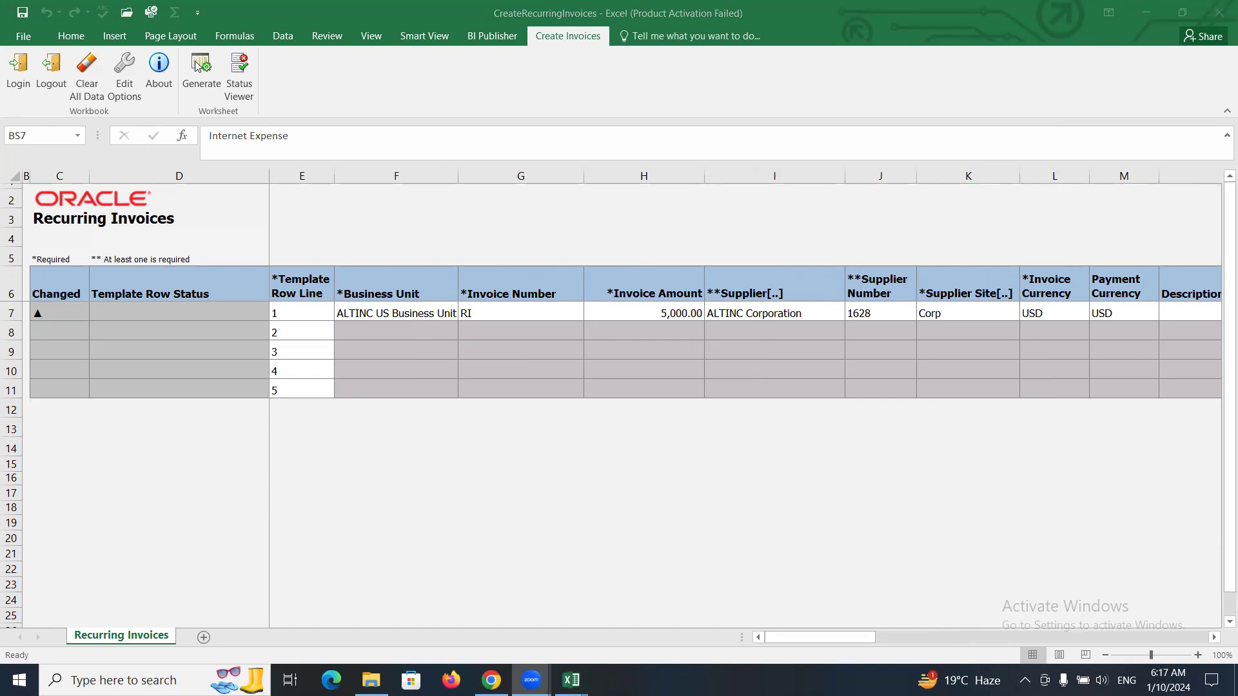
pyautogui.click(198, 65)
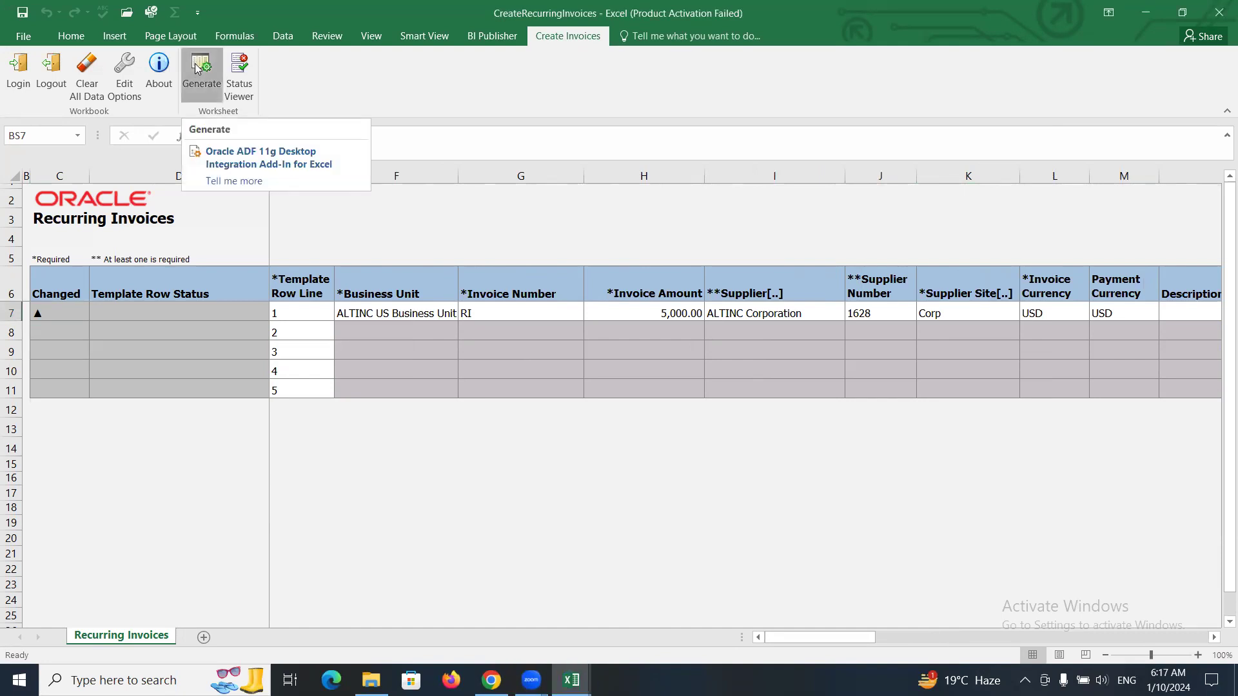
pyautogui.click(197, 67)
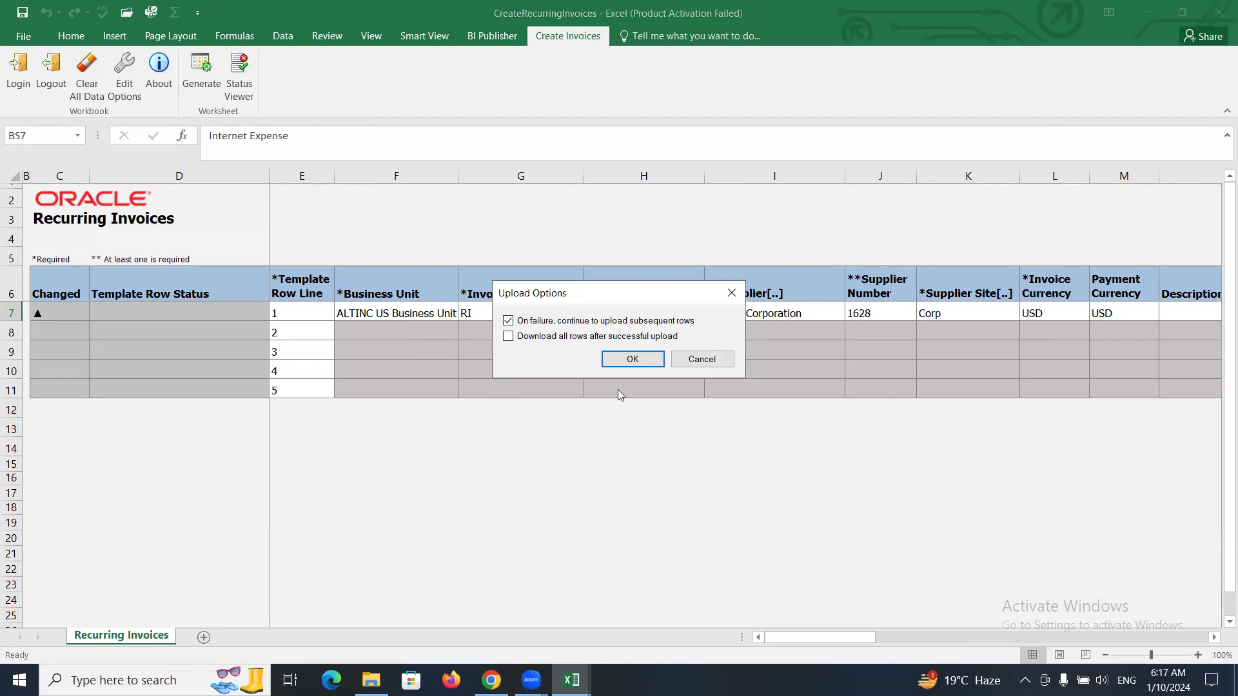
pyautogui.click(624, 364)
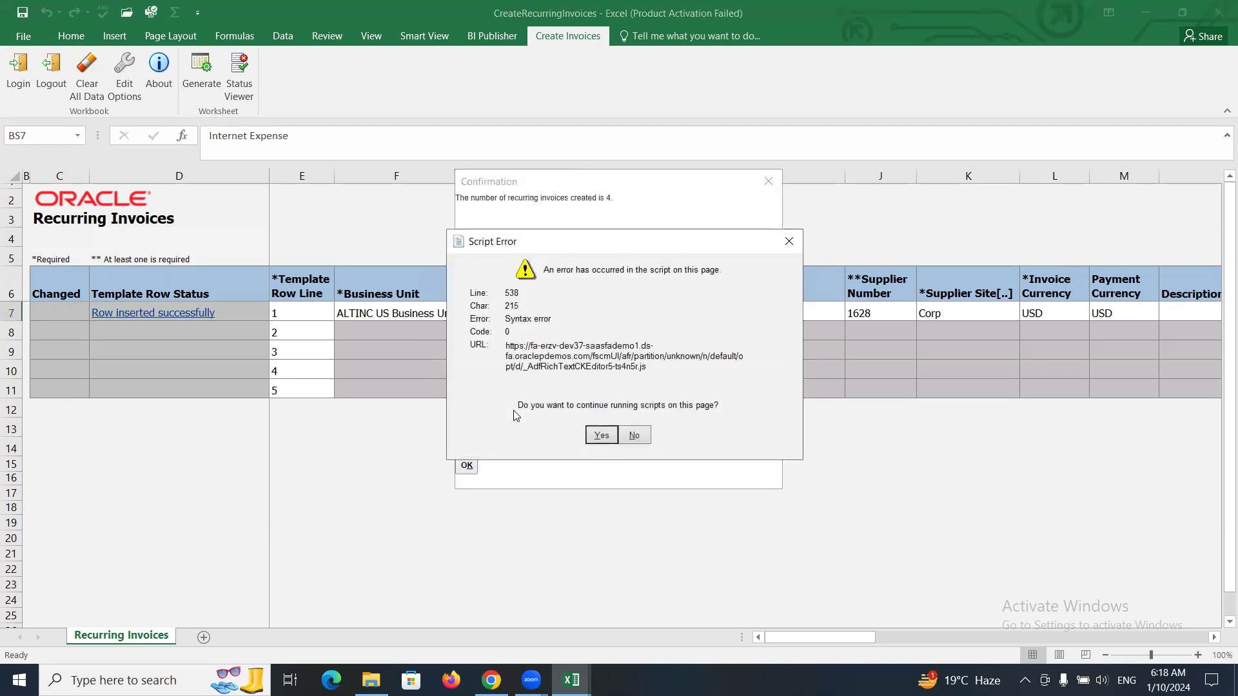
pyautogui.click(601, 435)
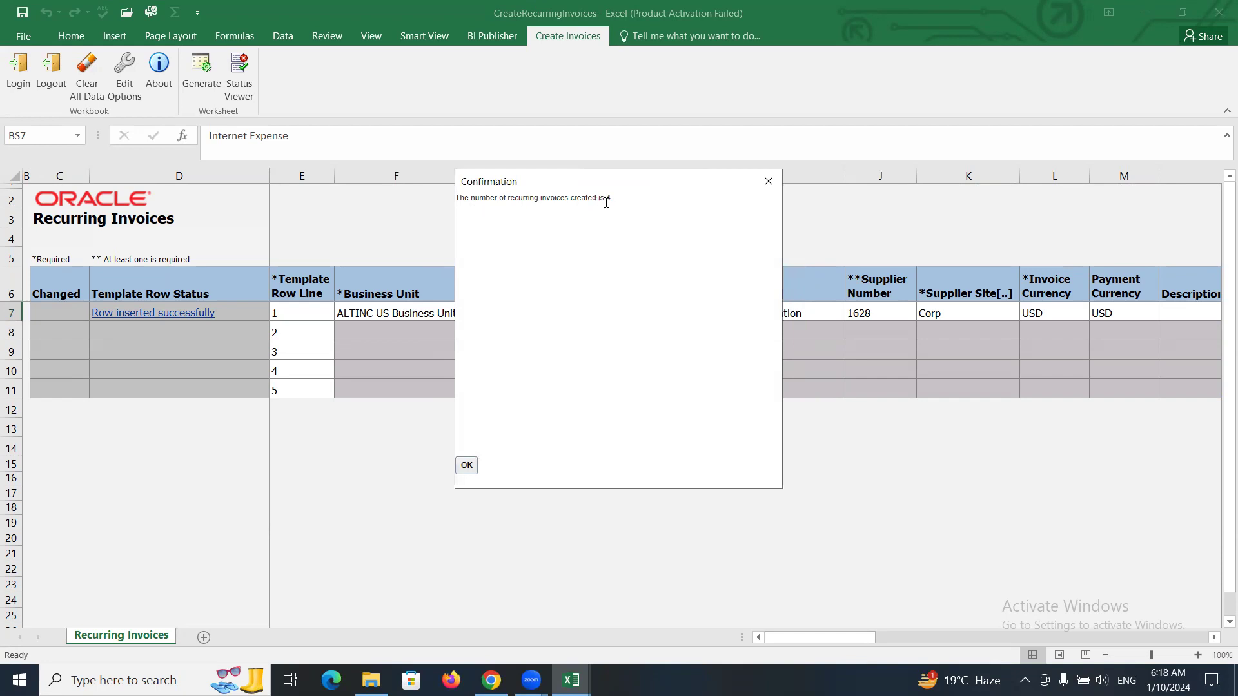
pyautogui.click(769, 184)
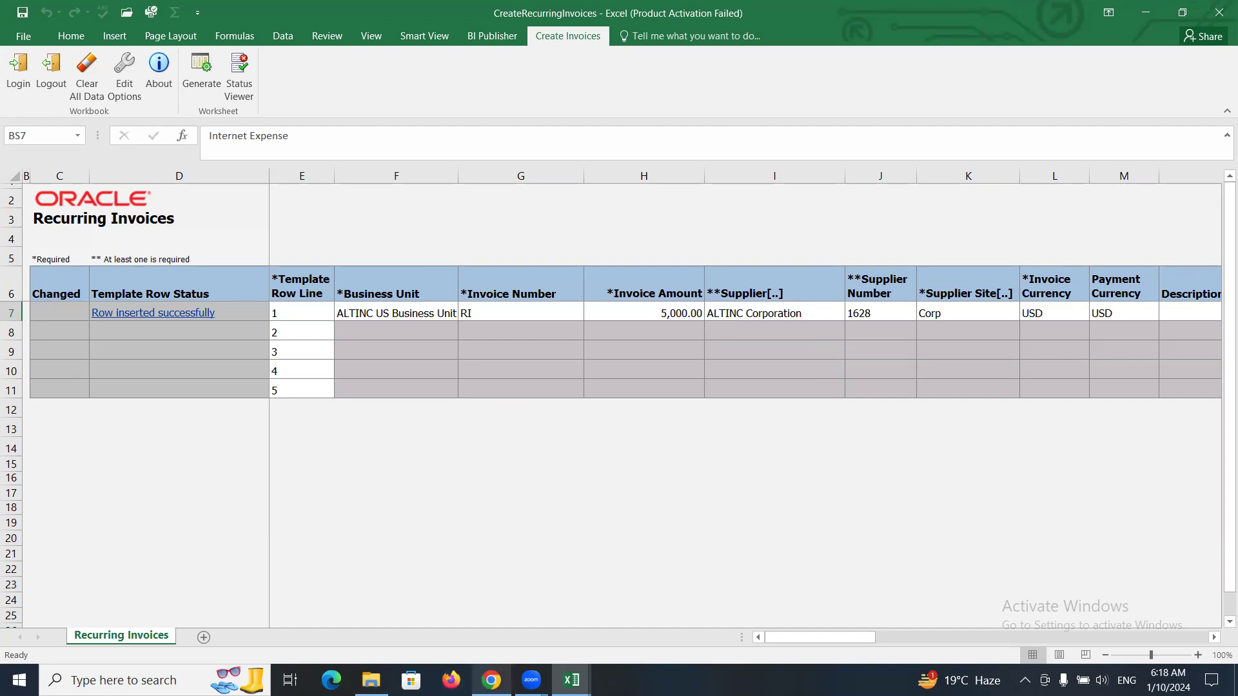
# Switch to Oracle Fusion in Chrome and reopen the Invoices work area under Payables.
pyautogui.moveTo(491, 678)
pyautogui.click(488, 624)
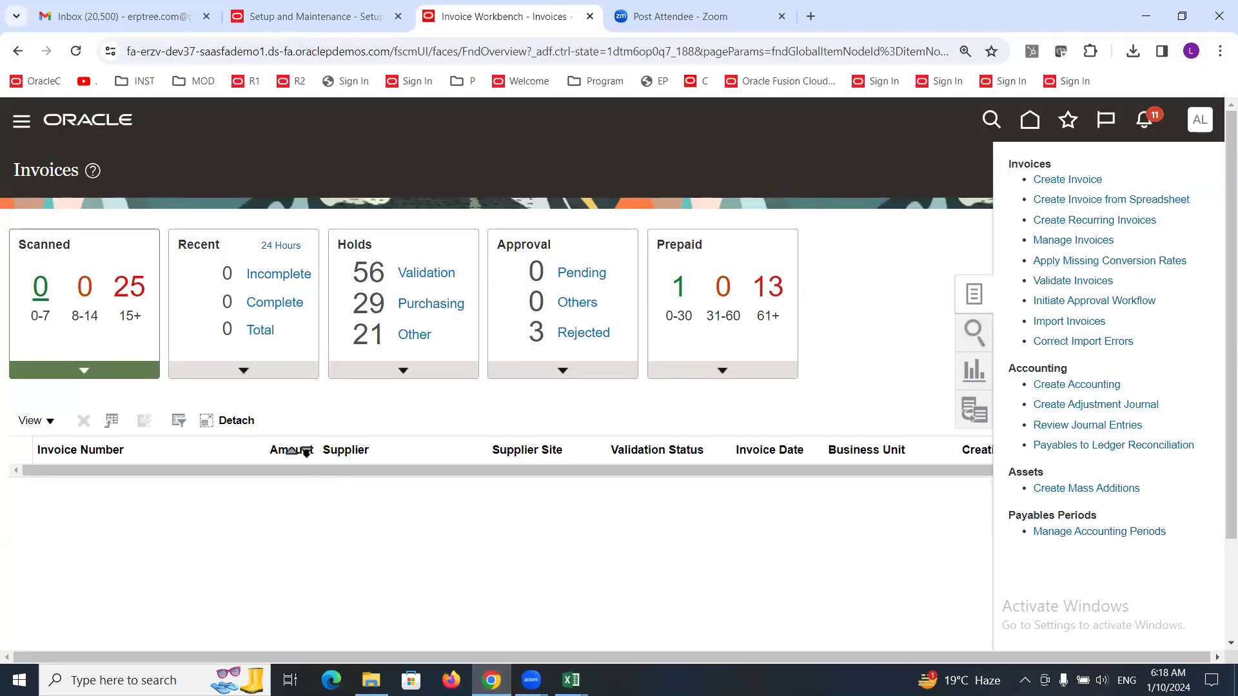
pyautogui.click(157, 192)
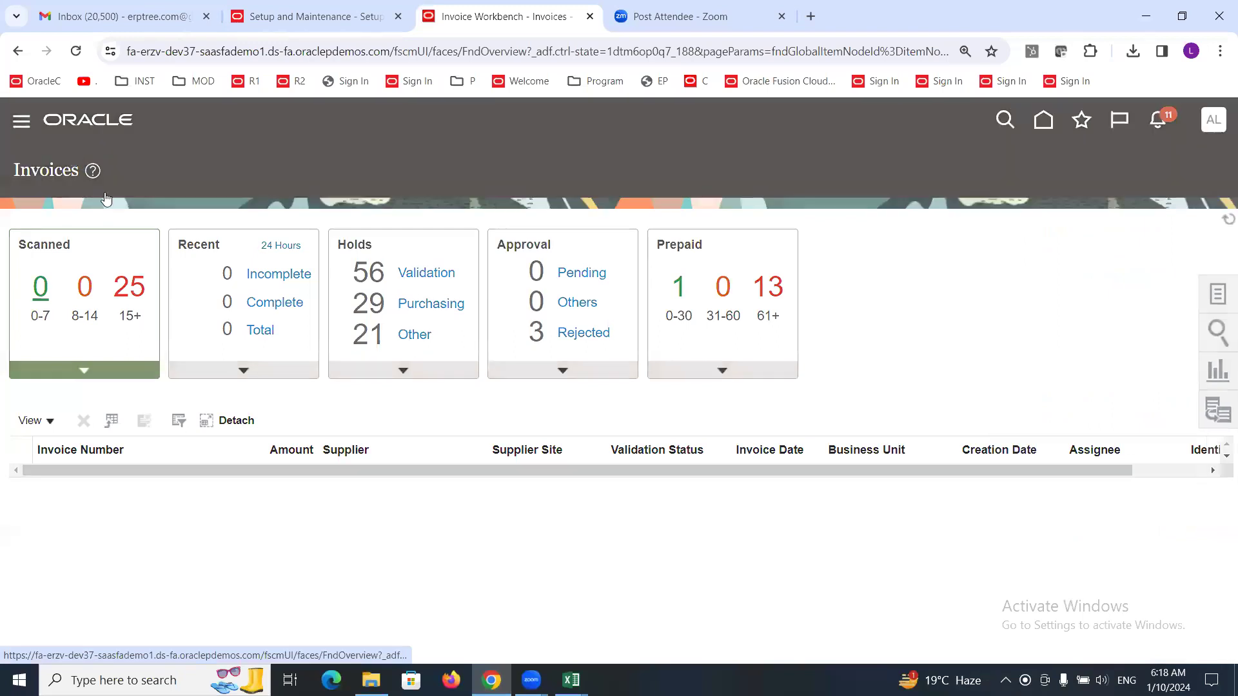
pyautogui.scroll(-5, 114, 378)
pyautogui.click(109, 374)
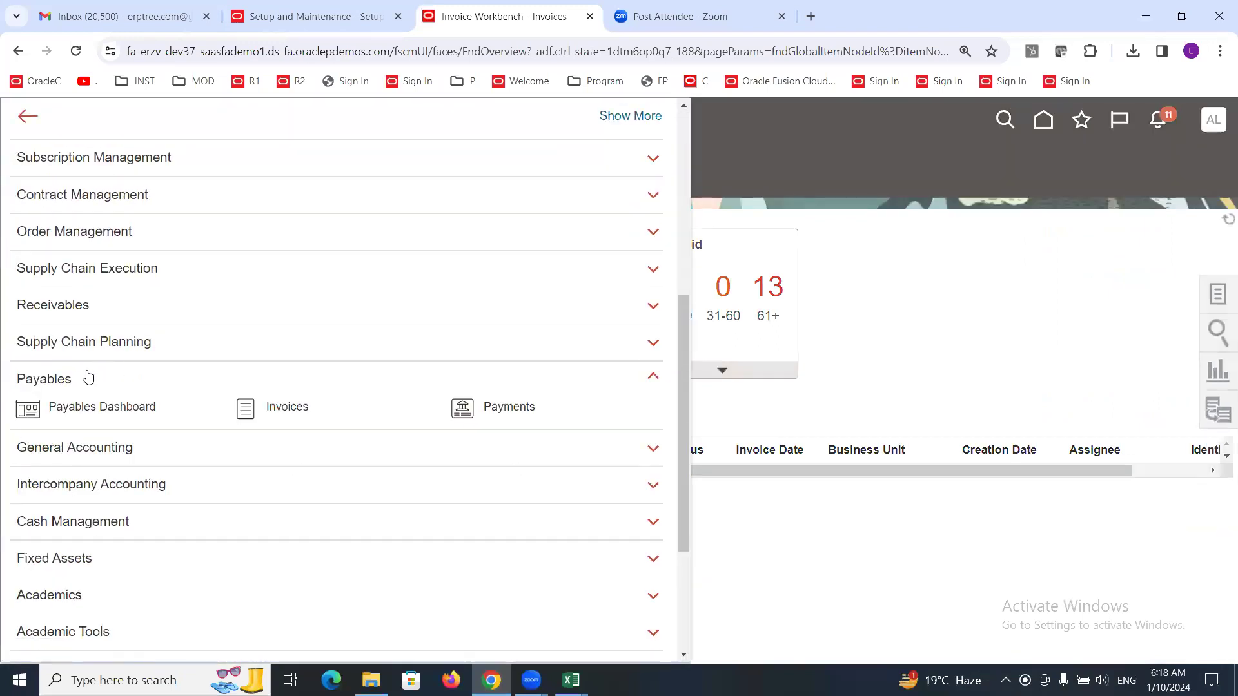
pyautogui.click(286, 409)
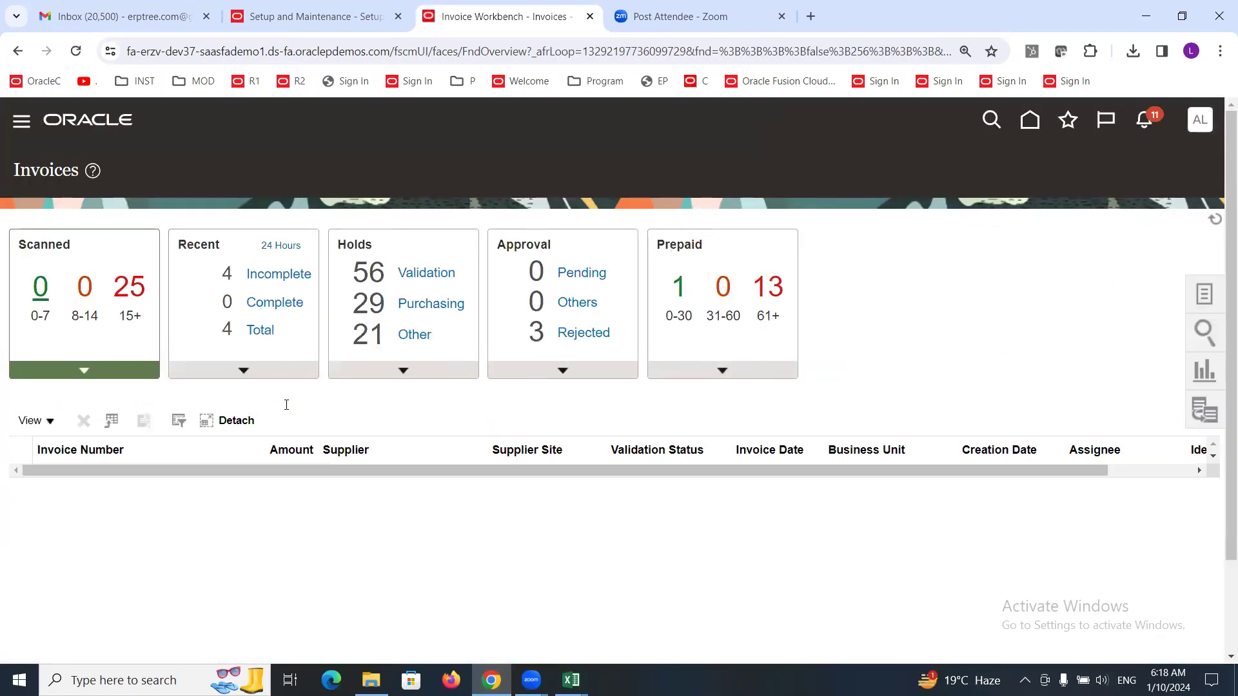
# List the recent invoices and open invoice RI_1 to check its header and line details.
pyautogui.doubleClick(186, 243)
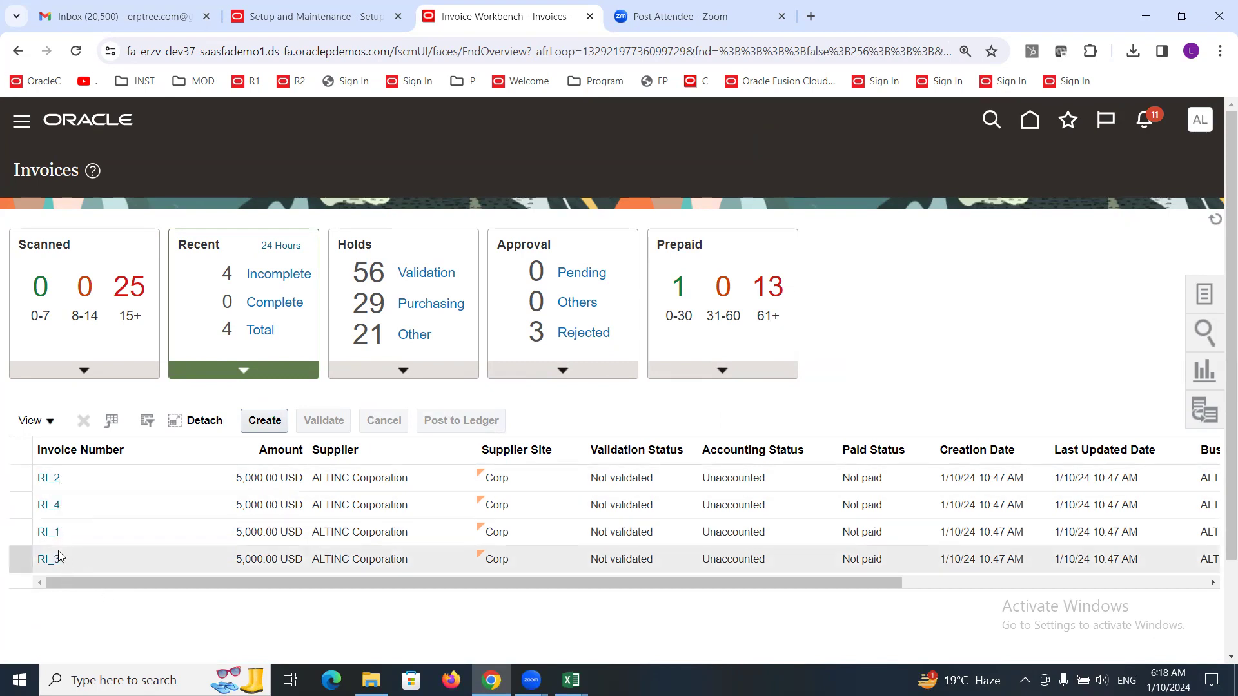
pyautogui.click(46, 531)
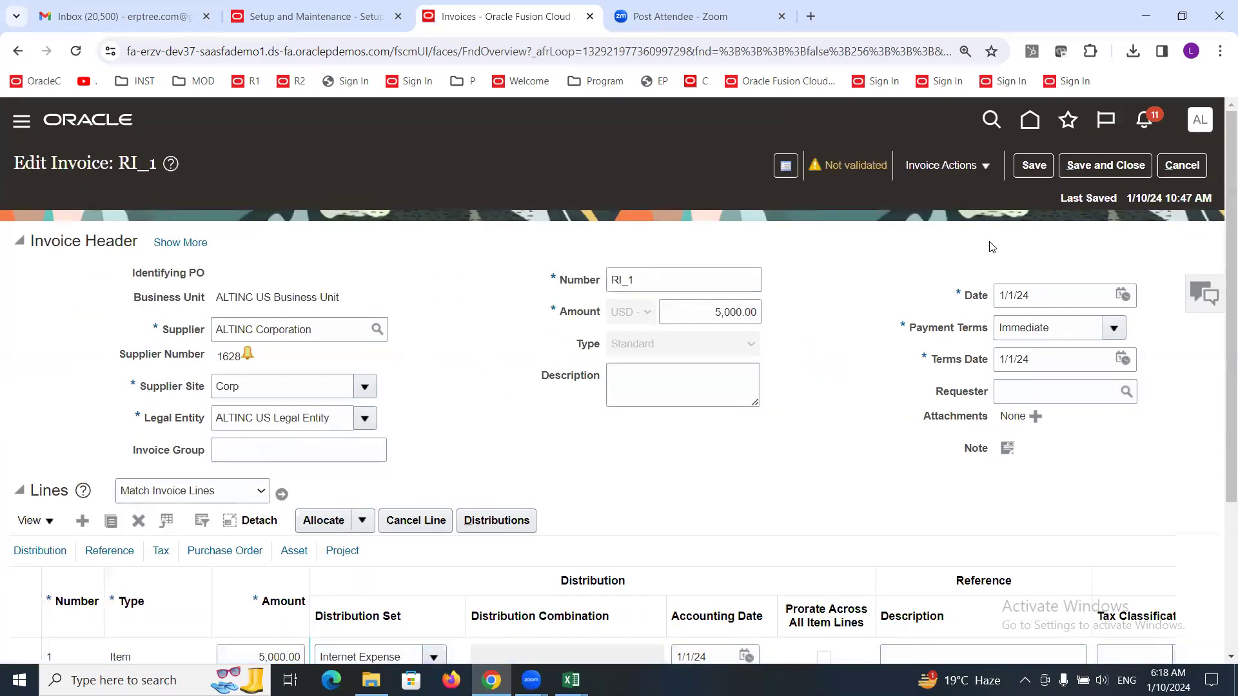
# Validate invoice RI_1, then save and close it.
pyautogui.click(982, 172)
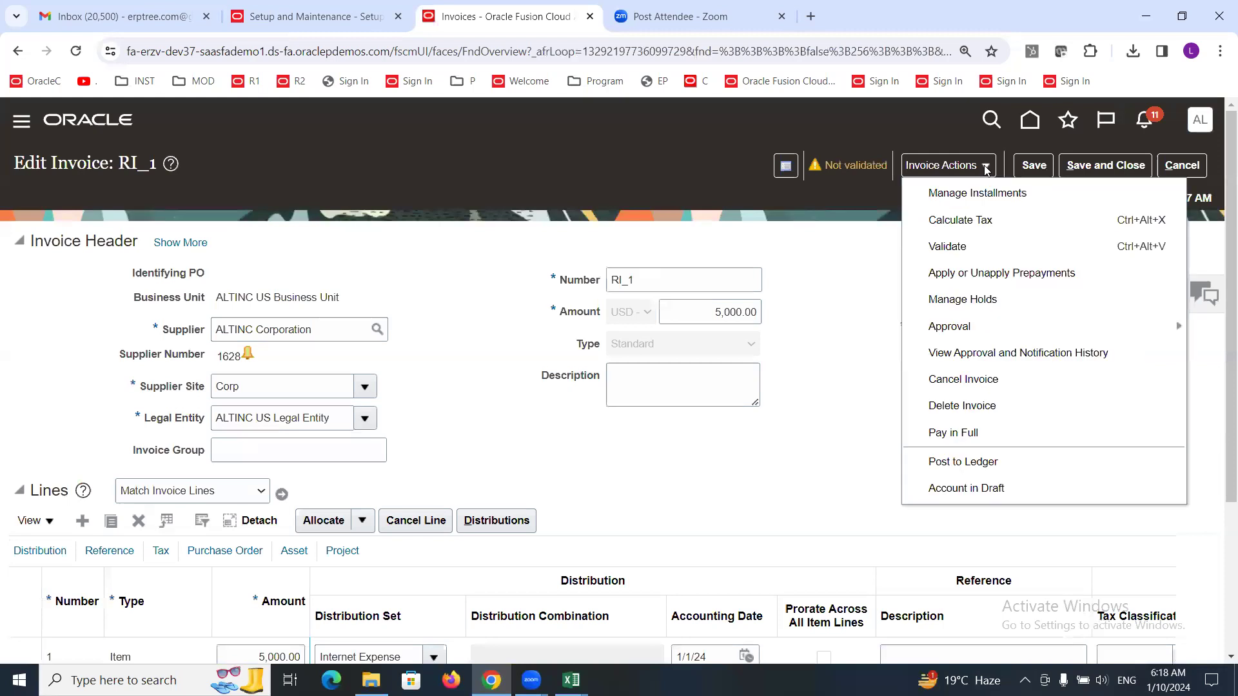
pyautogui.click(938, 245)
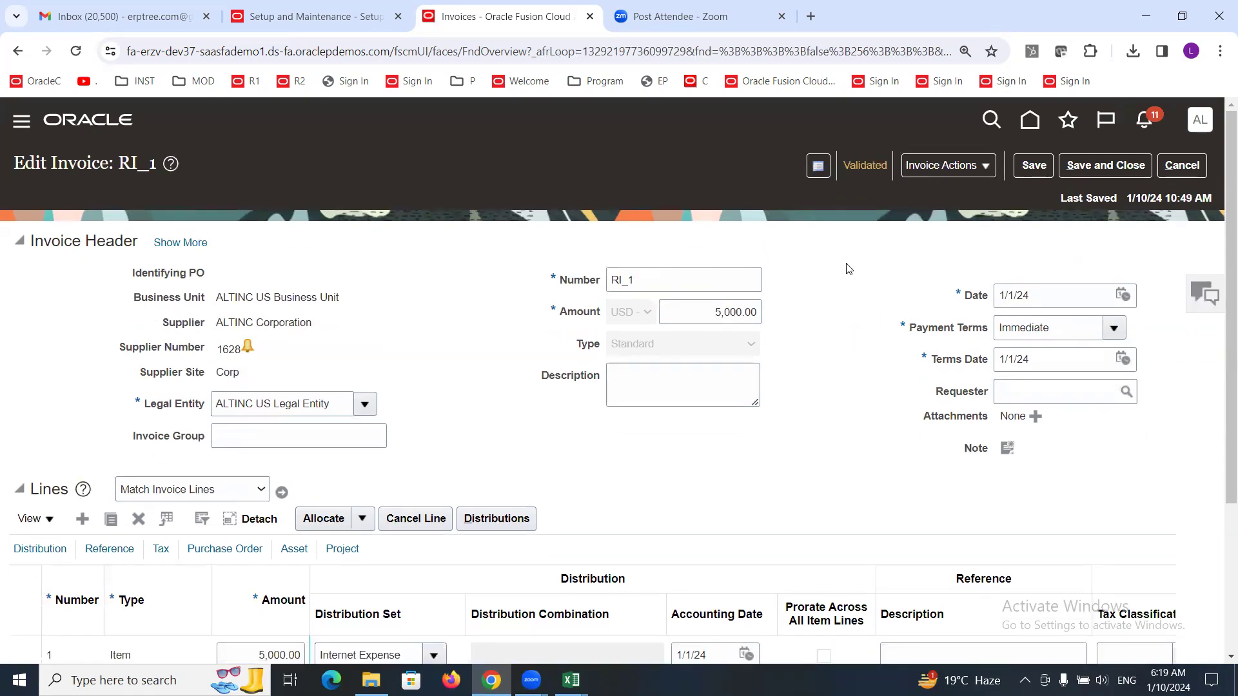
pyautogui.click(1121, 167)
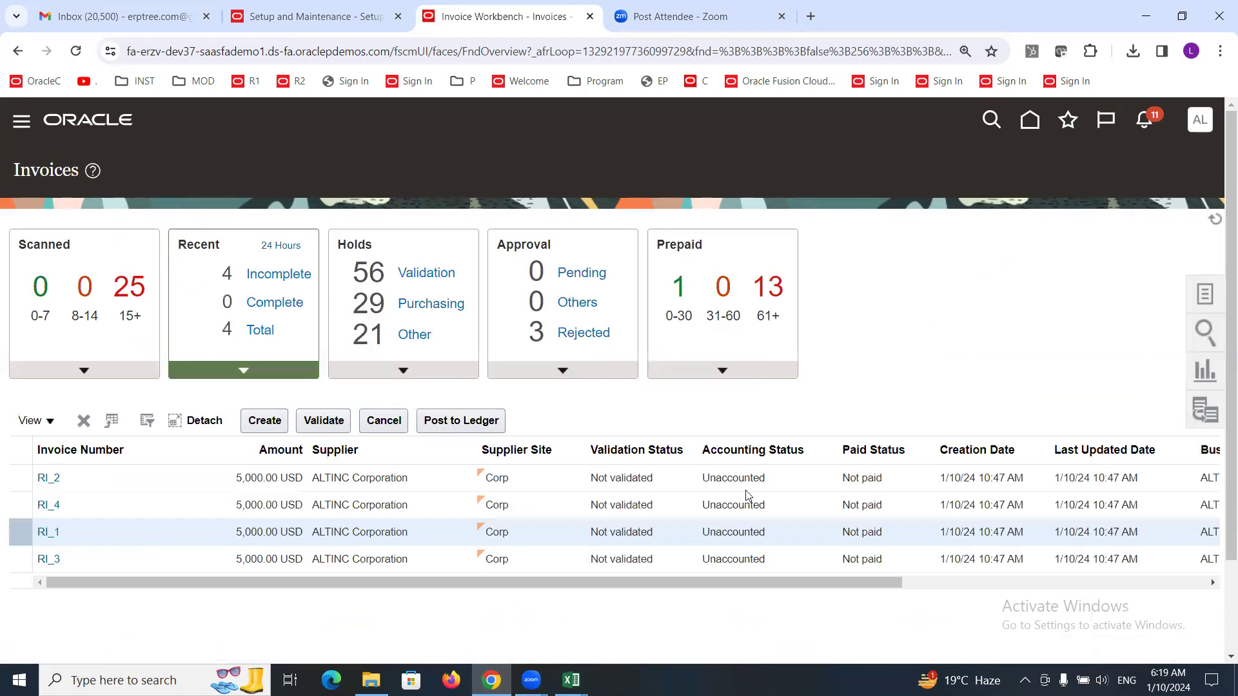
# Open invoice RI_2 from the recent invoices, validate it, then save and close it.
pyautogui.click(49, 479)
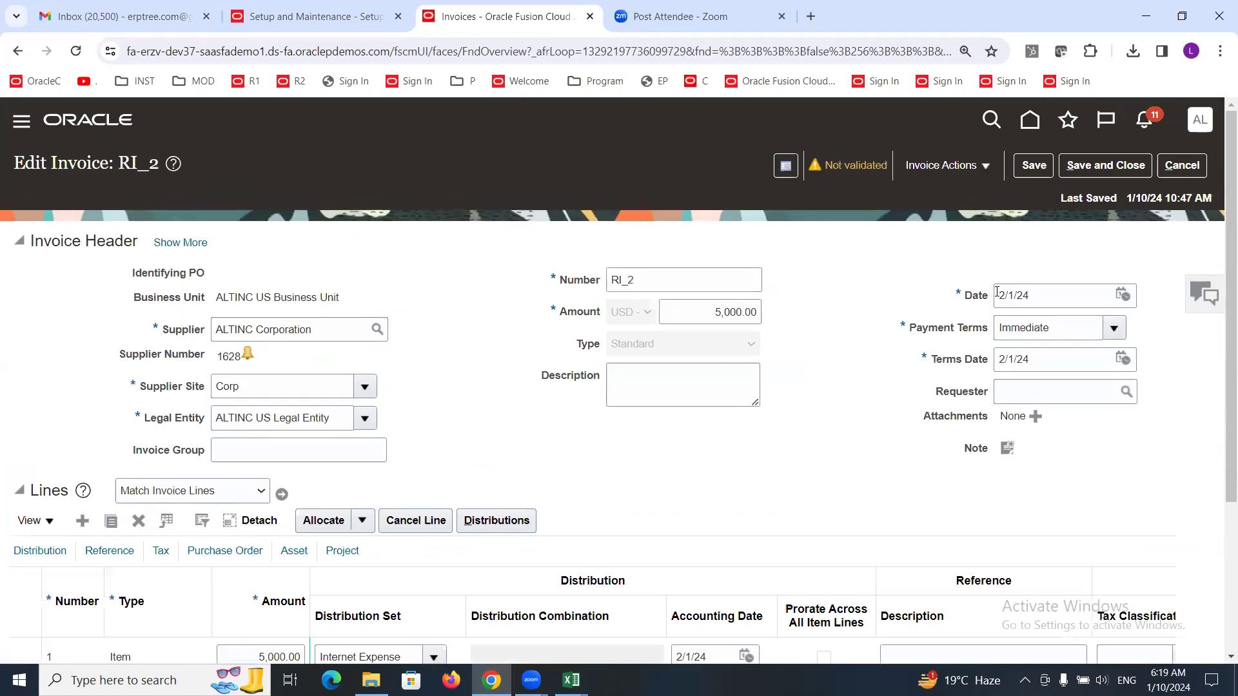
pyautogui.click(981, 166)
pyautogui.click(960, 250)
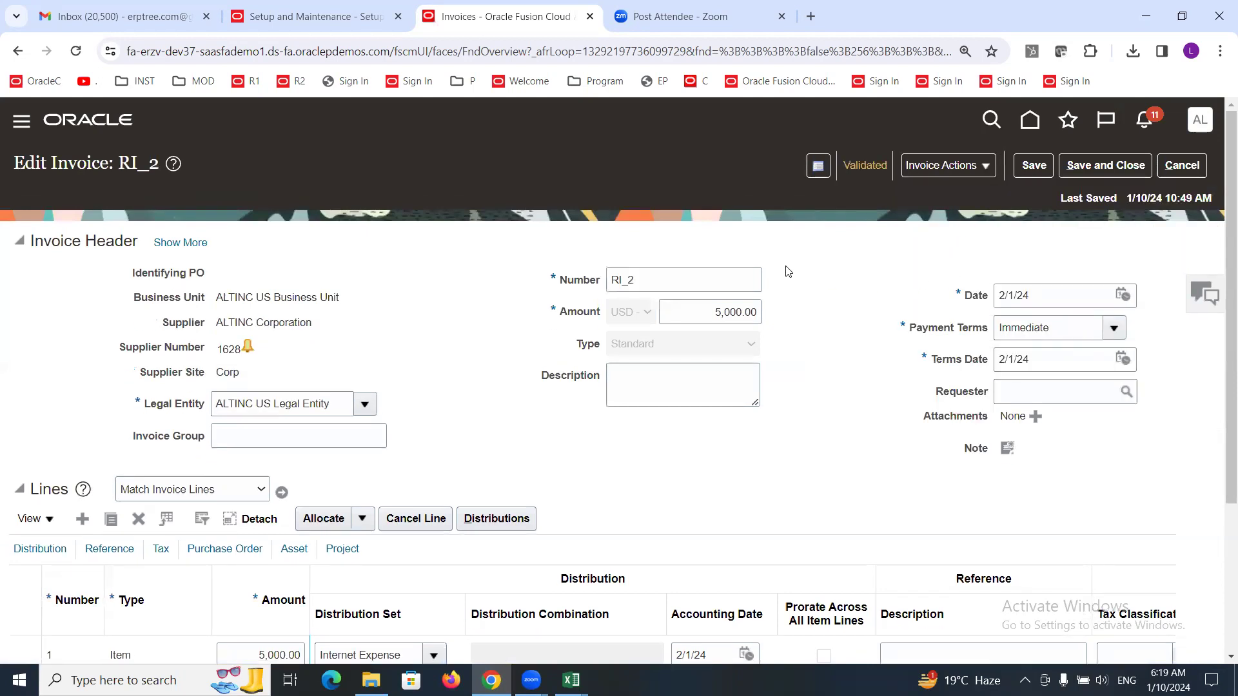
pyautogui.click(1104, 166)
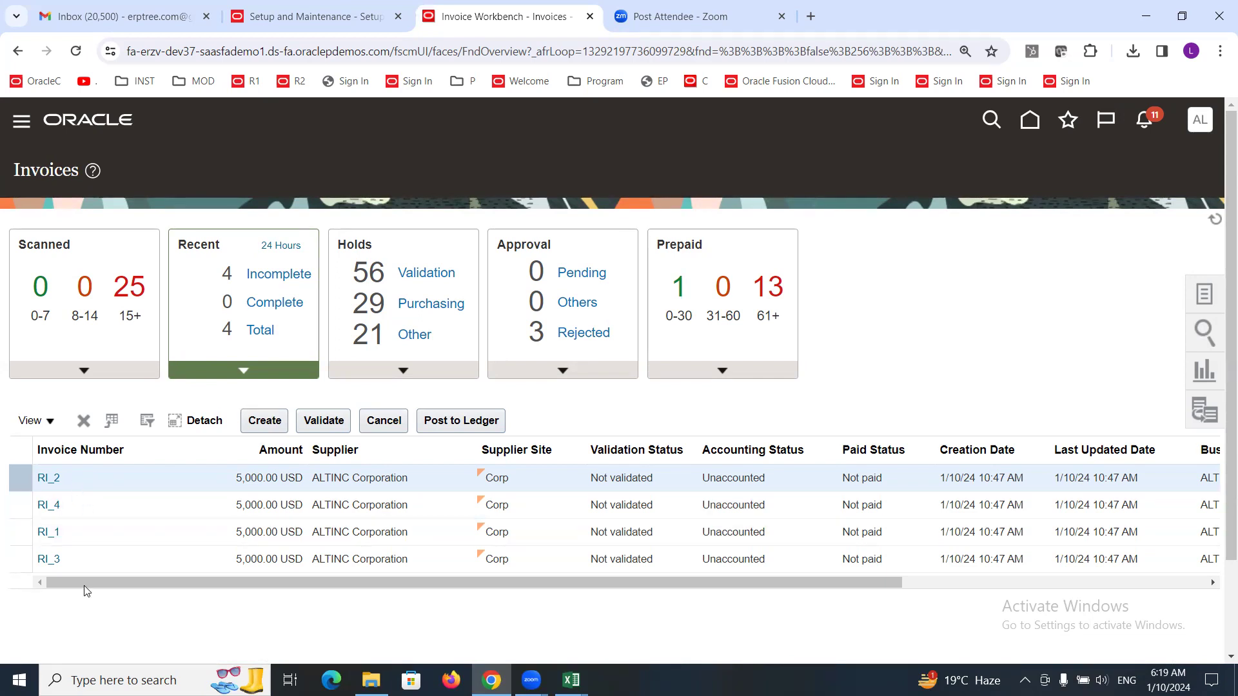
# Open invoice RI_3, check its date, run validation on it and return to the invoice list without saving.
pyautogui.click(48, 559)
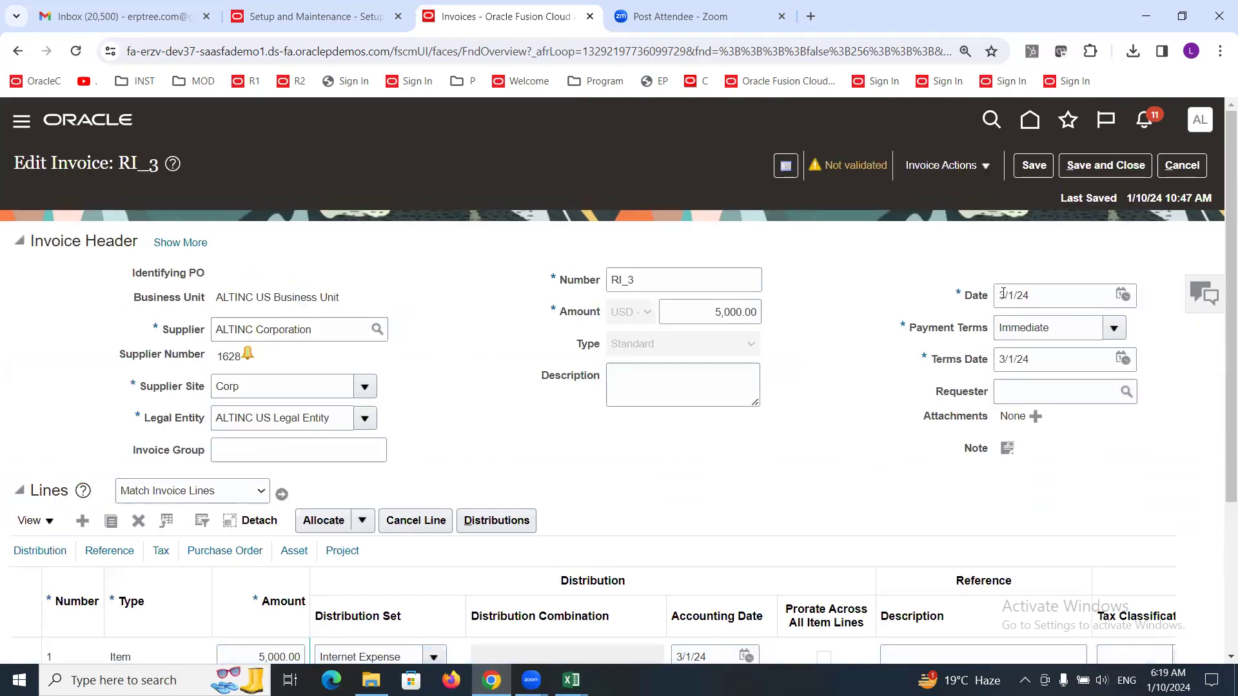
pyautogui.moveTo(1004, 293); pyautogui.dragTo(996, 293)
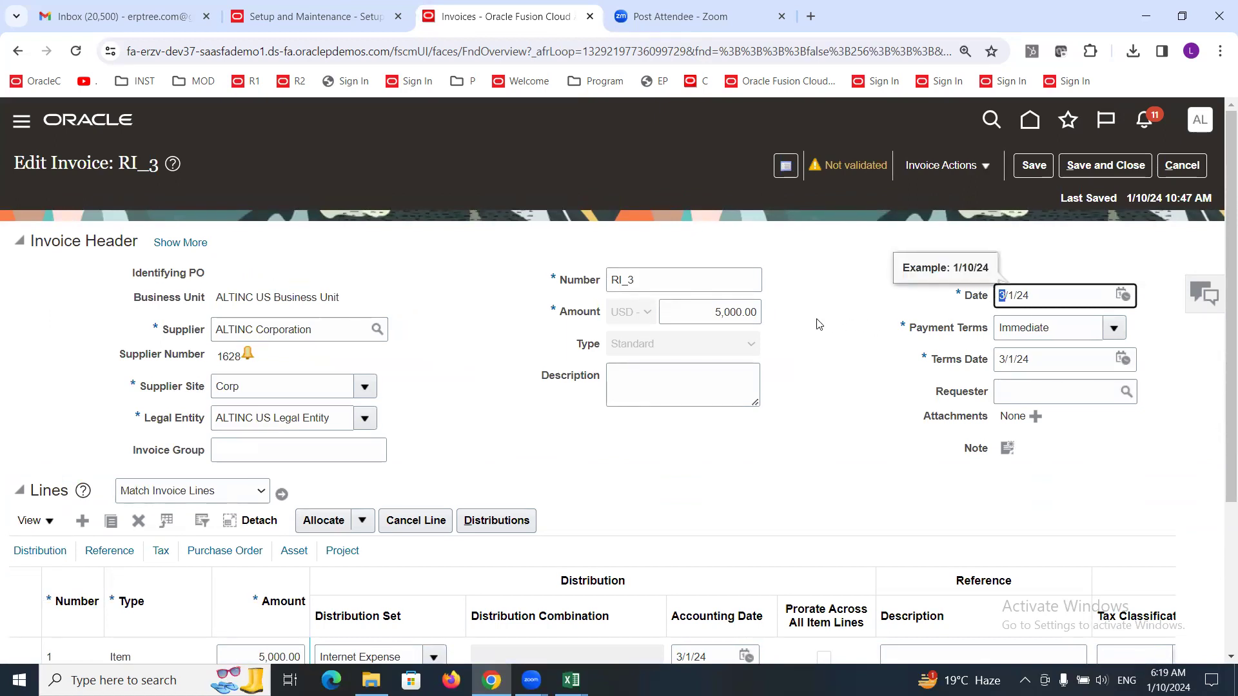
pyautogui.click(819, 281)
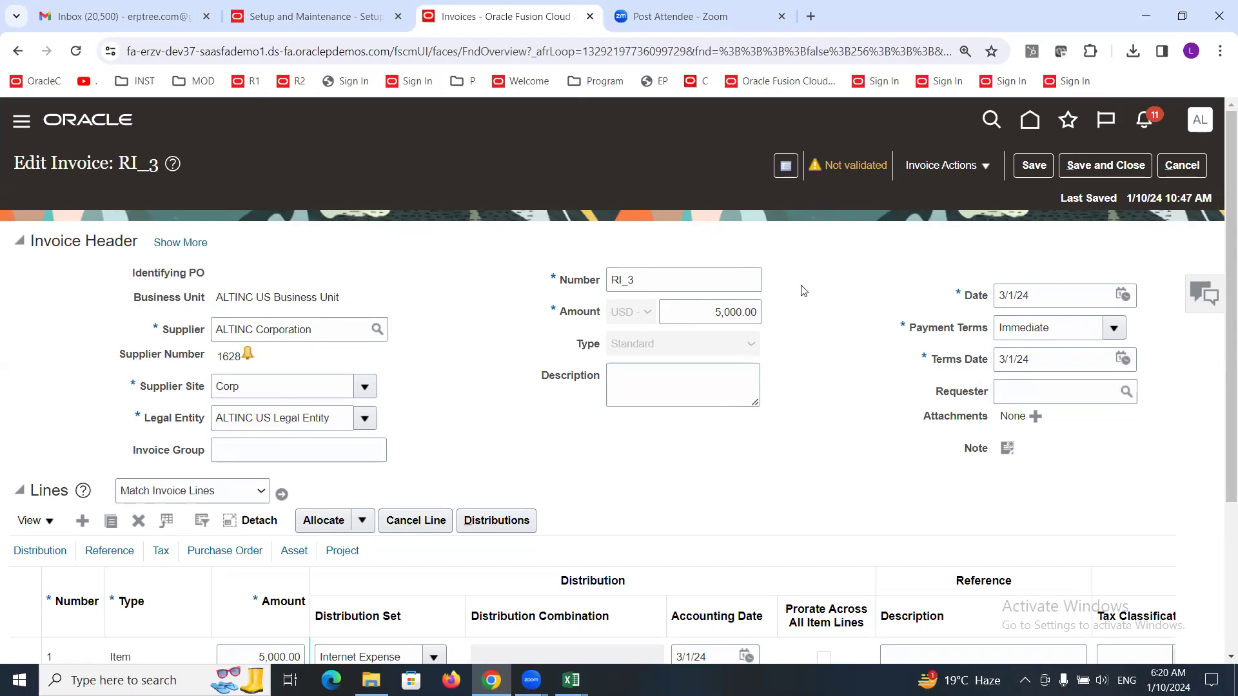
pyautogui.click(986, 166)
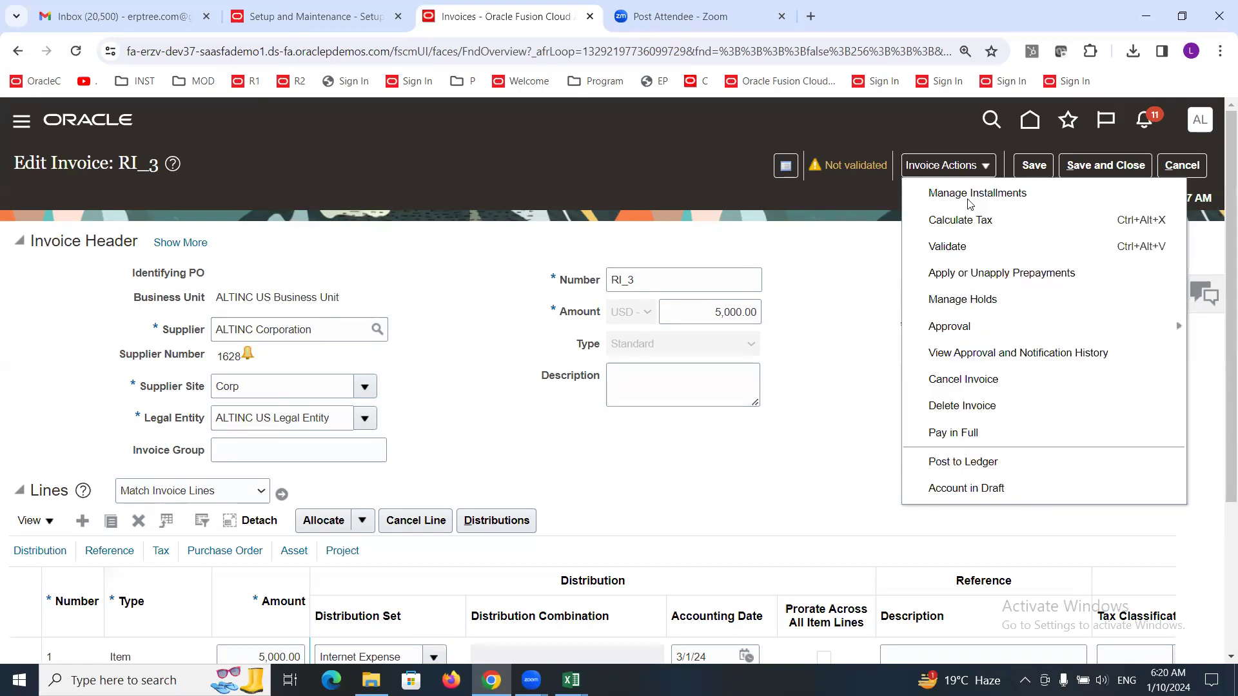
pyautogui.click(961, 247)
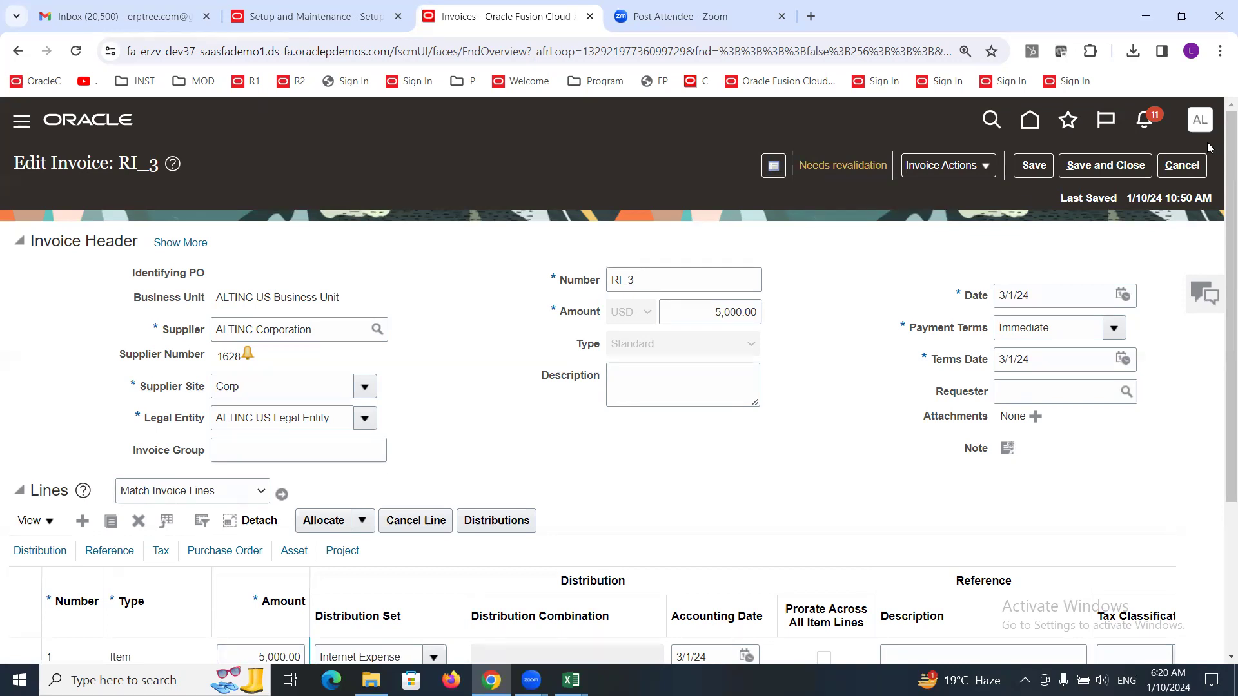
pyautogui.click(1182, 165)
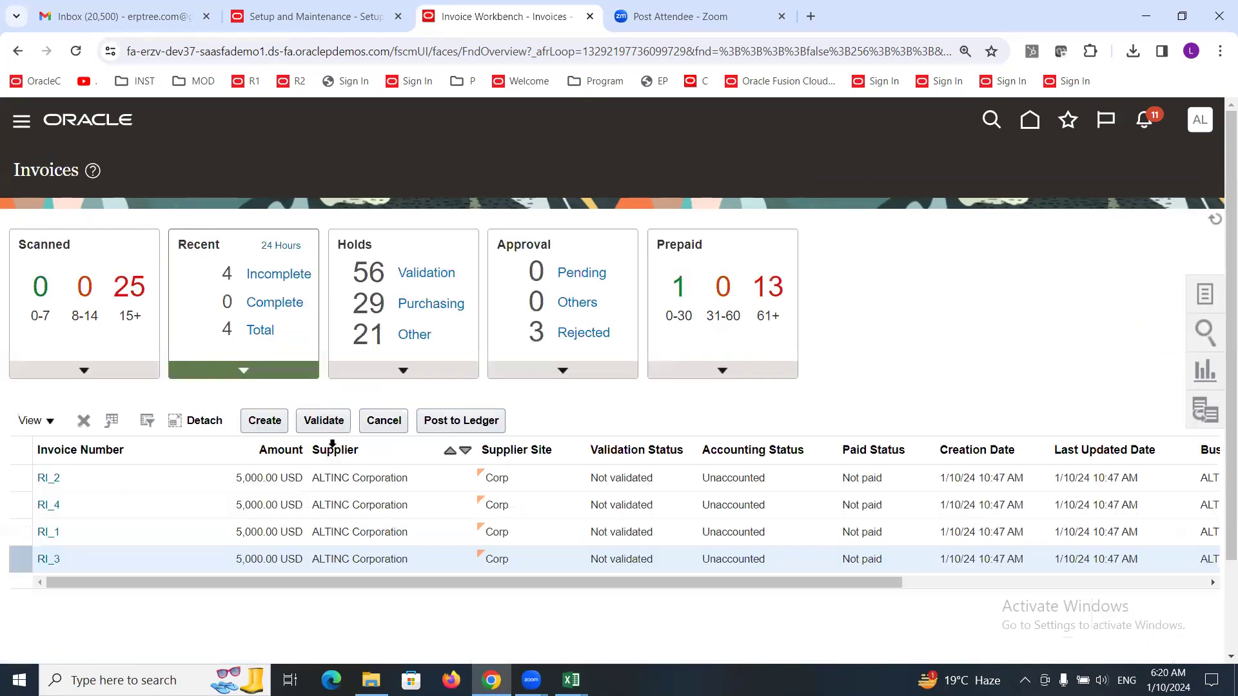
# Switch to the CreateRecurringInvoices workbook in Excel and set the invoice number of template row 1 to A.
pyautogui.click(571, 680)
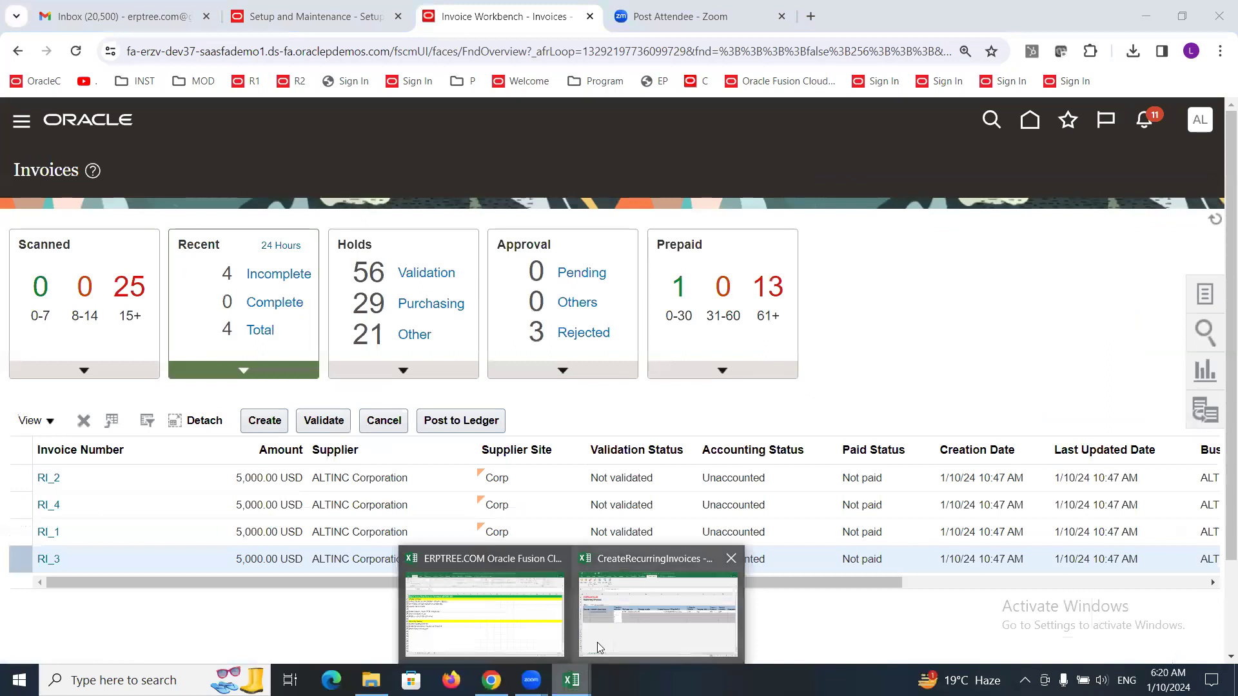
pyautogui.click(629, 633)
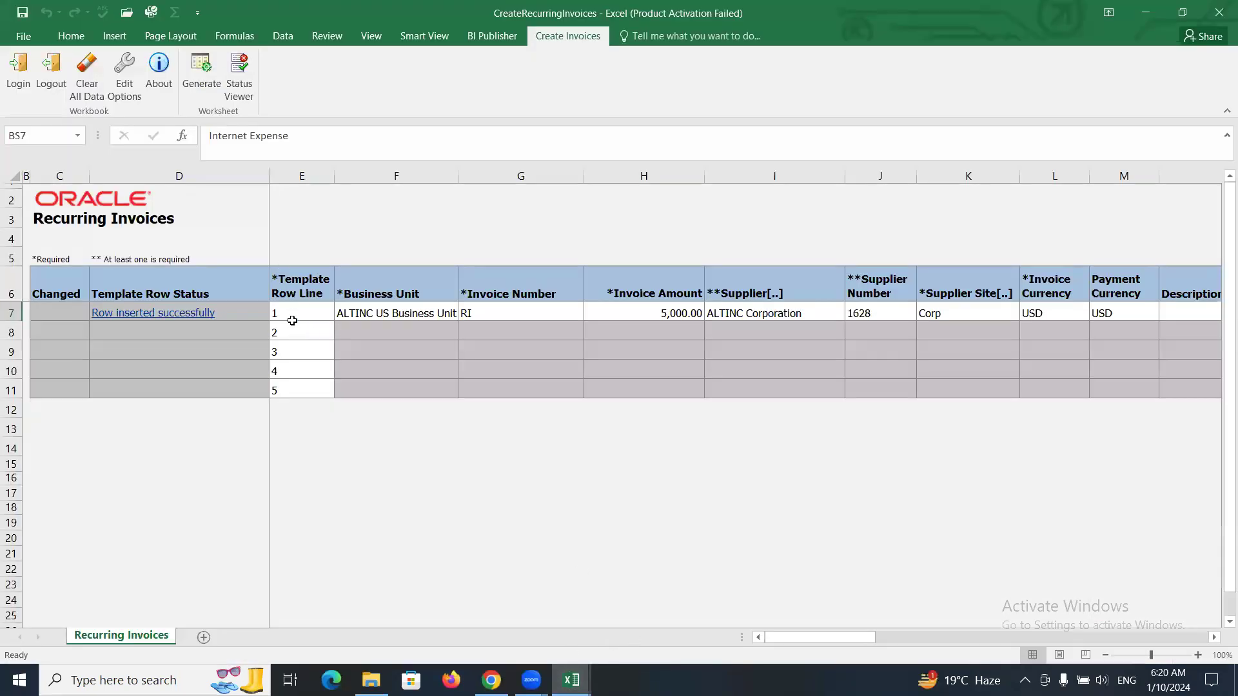
pyautogui.click(382, 316)
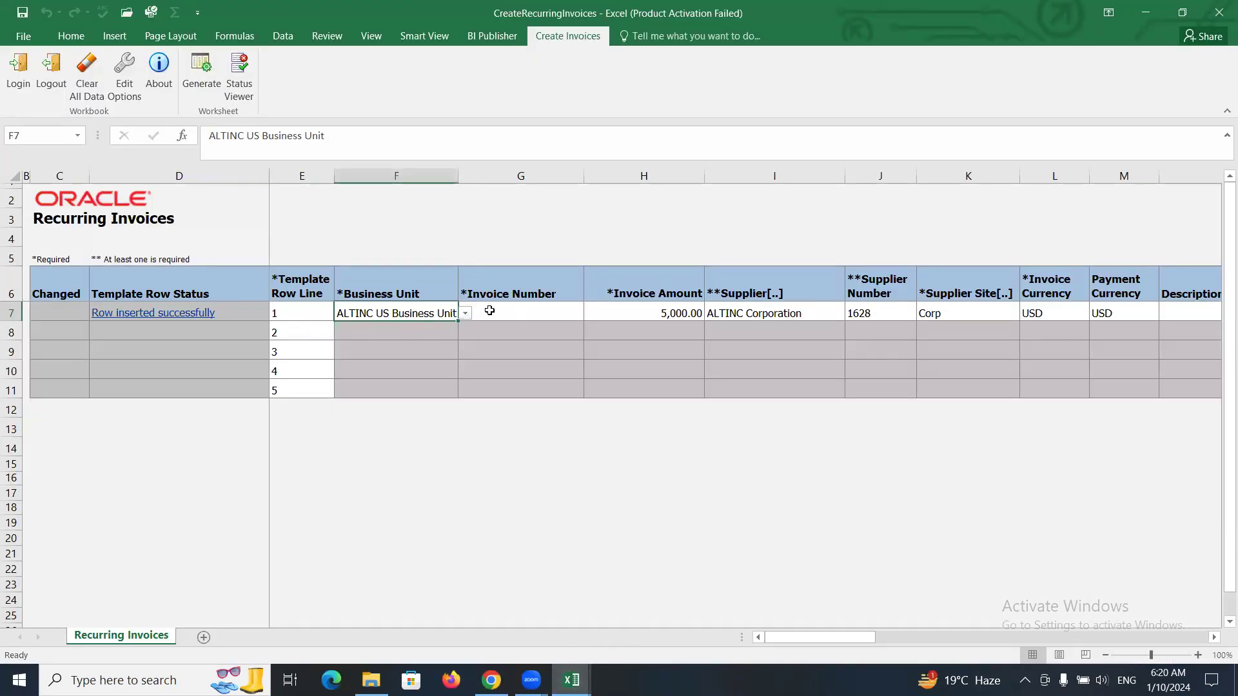
pyautogui.click(489, 310)
pyautogui.write('A')
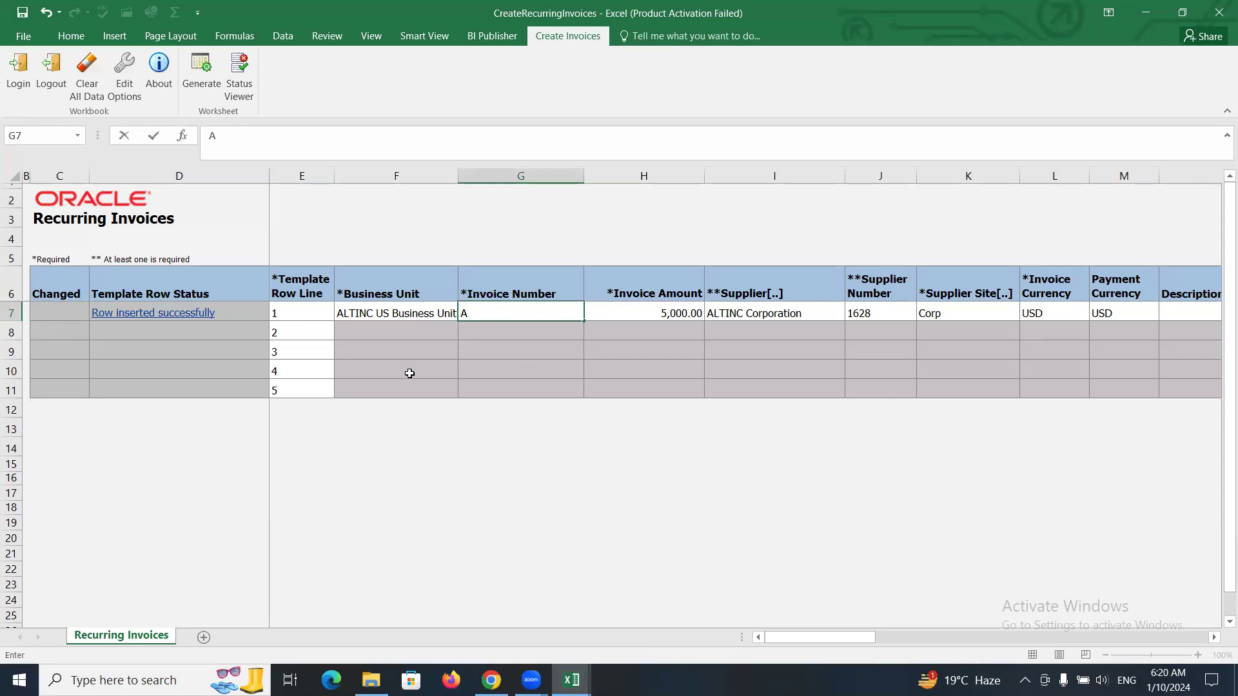
pyautogui.press('Tab')
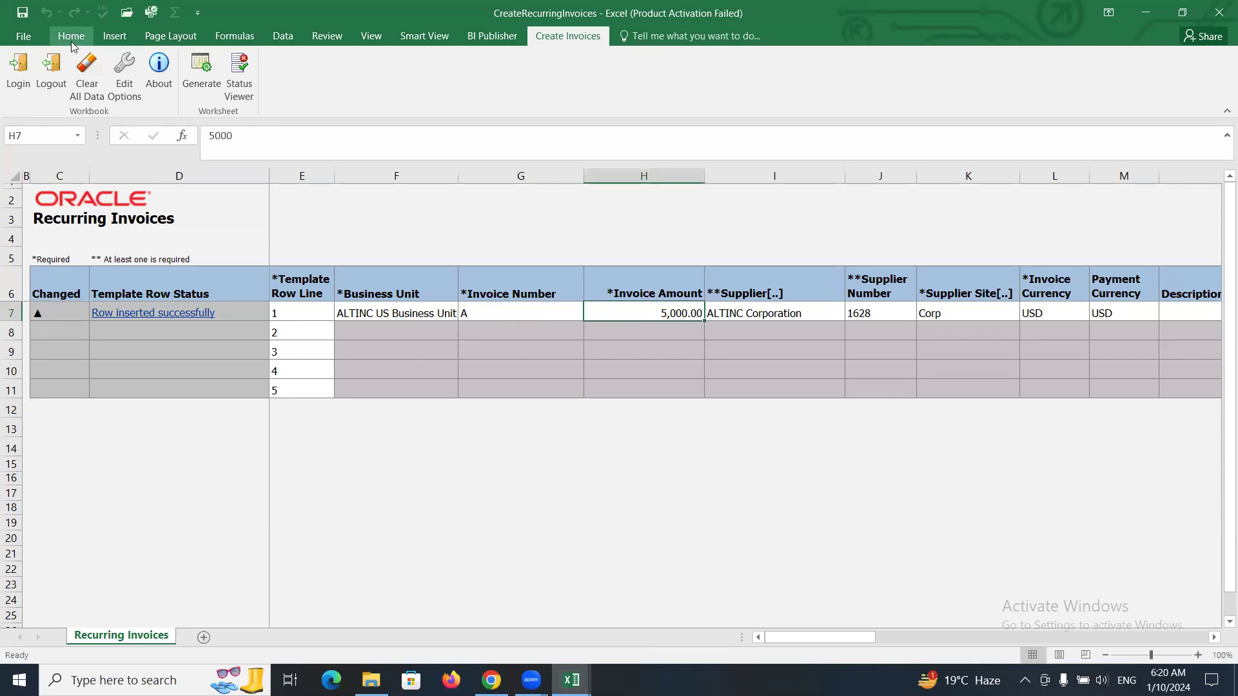
# Generate the recurring invoices for number A, continuing on failure, and dismiss the script error and confirmation.
pyautogui.click(201, 74)
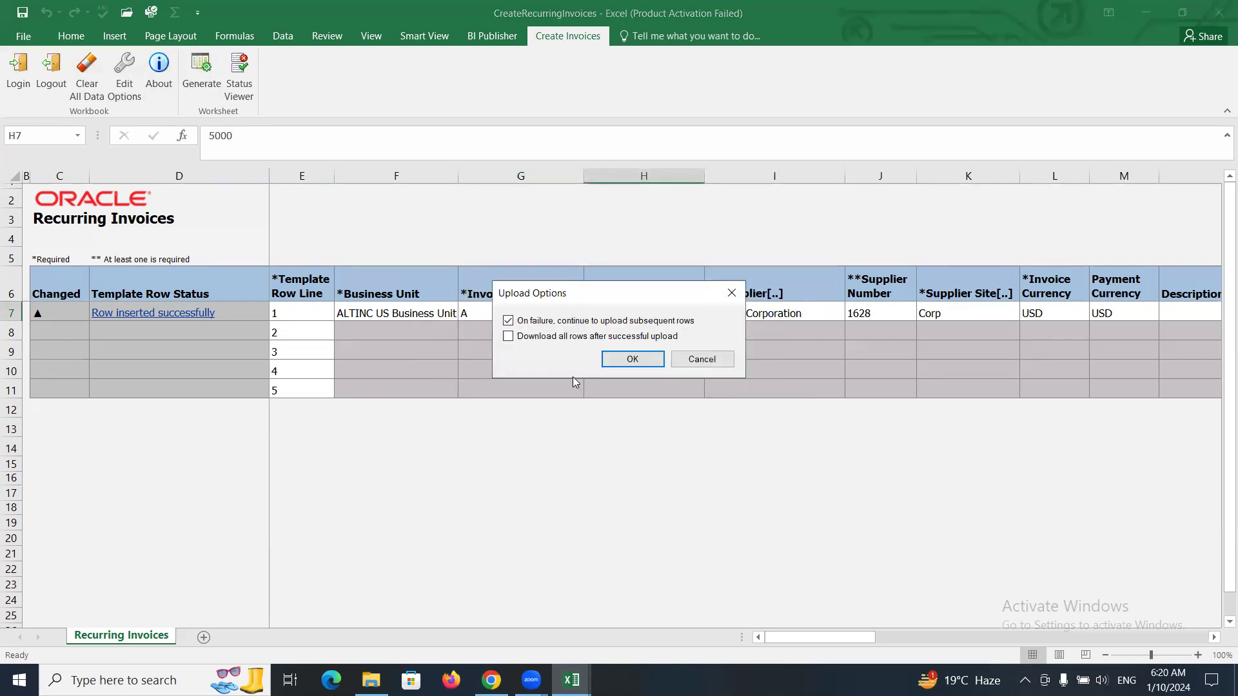
pyautogui.click(618, 361)
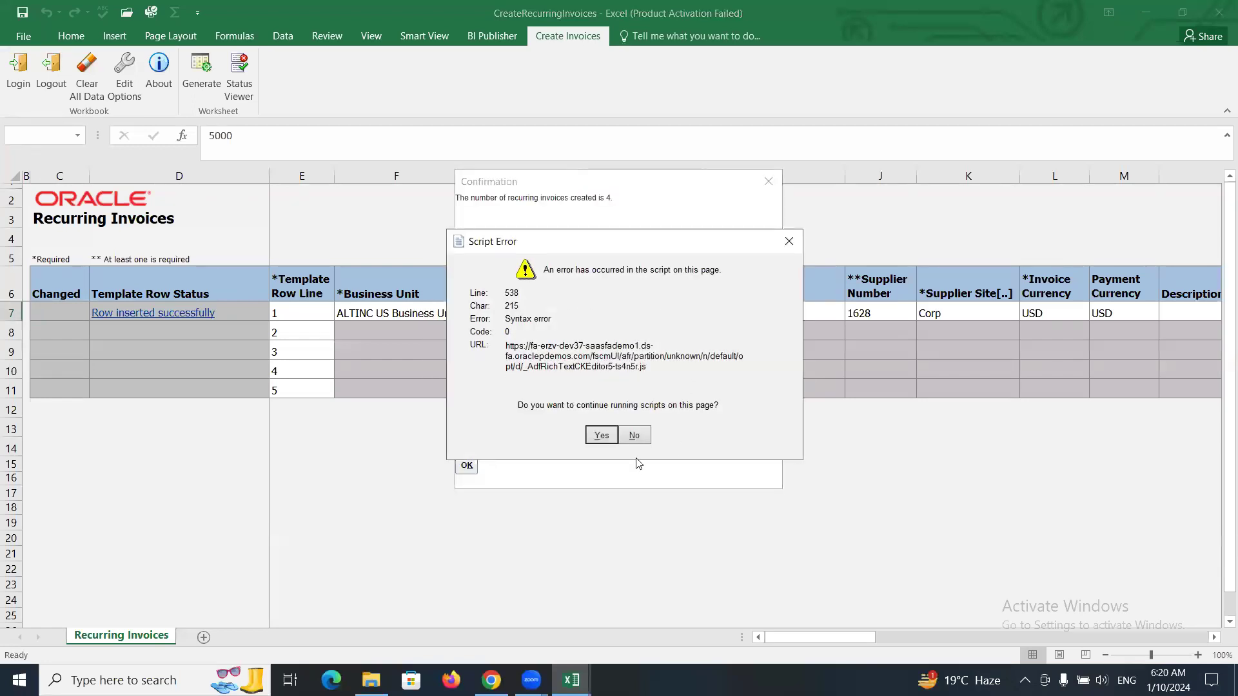
pyautogui.click(601, 436)
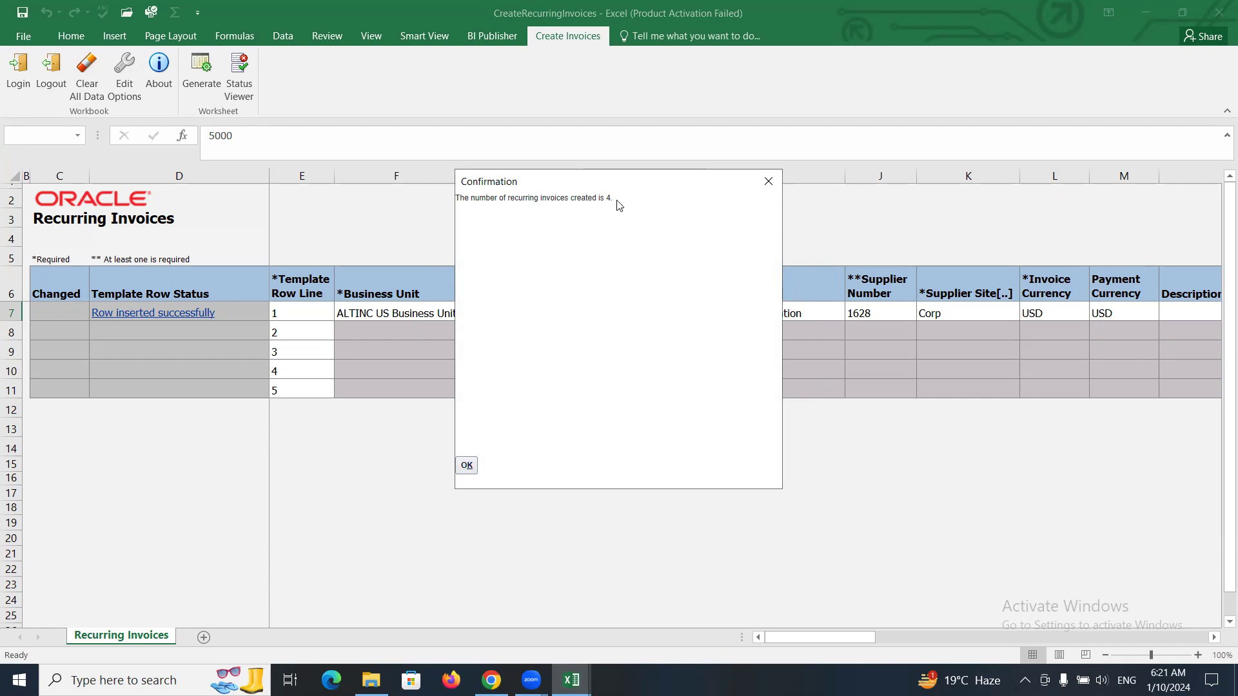
pyautogui.click(467, 466)
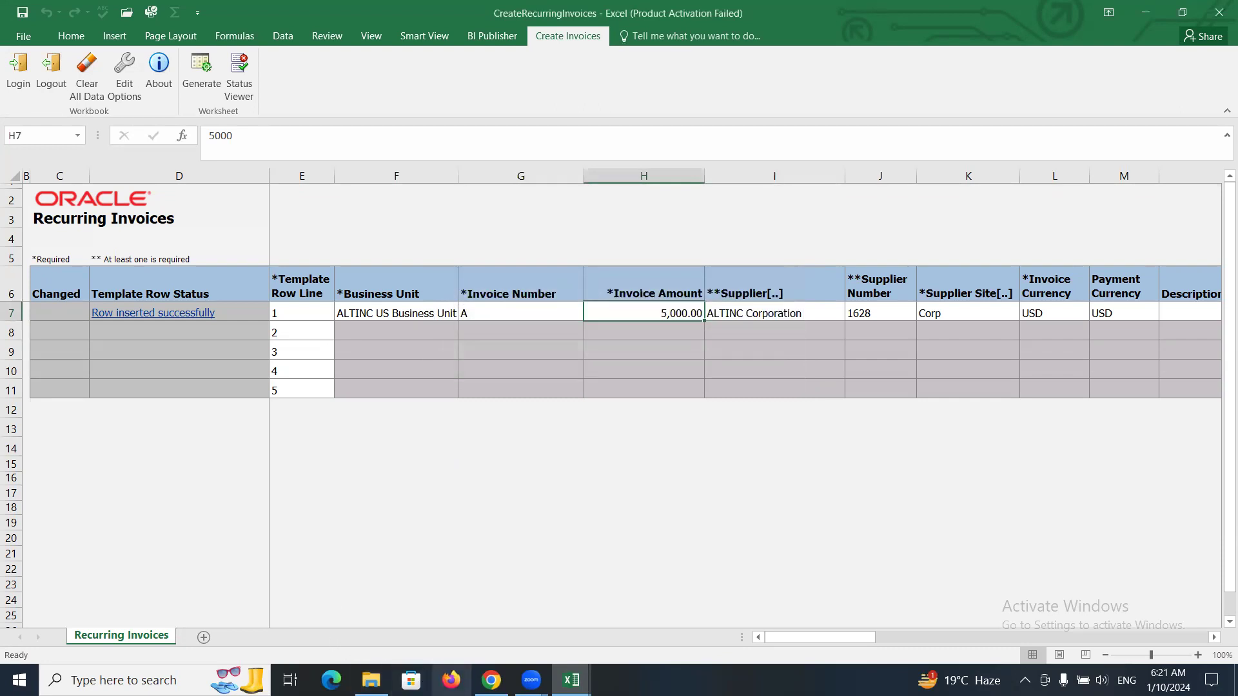
# Switch to Oracle Fusion in Chrome, reopen the Payables Invoices work area and list all recent invoices.
pyautogui.click(492, 680)
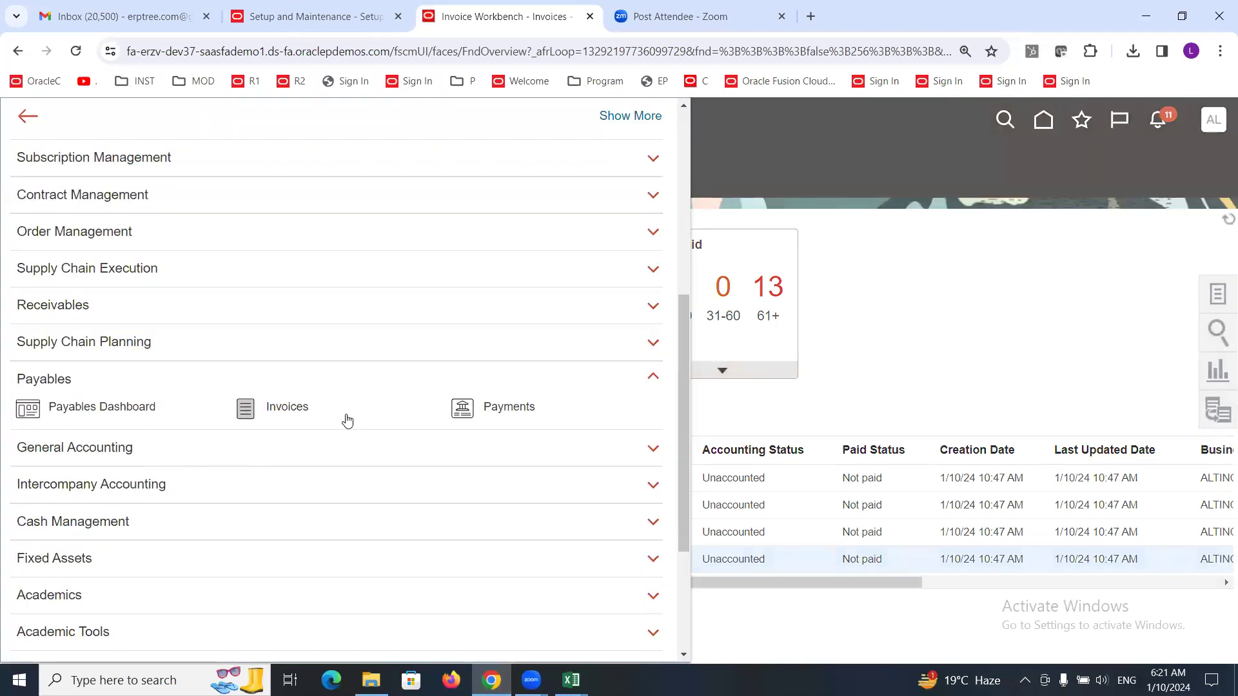
pyautogui.click(284, 407)
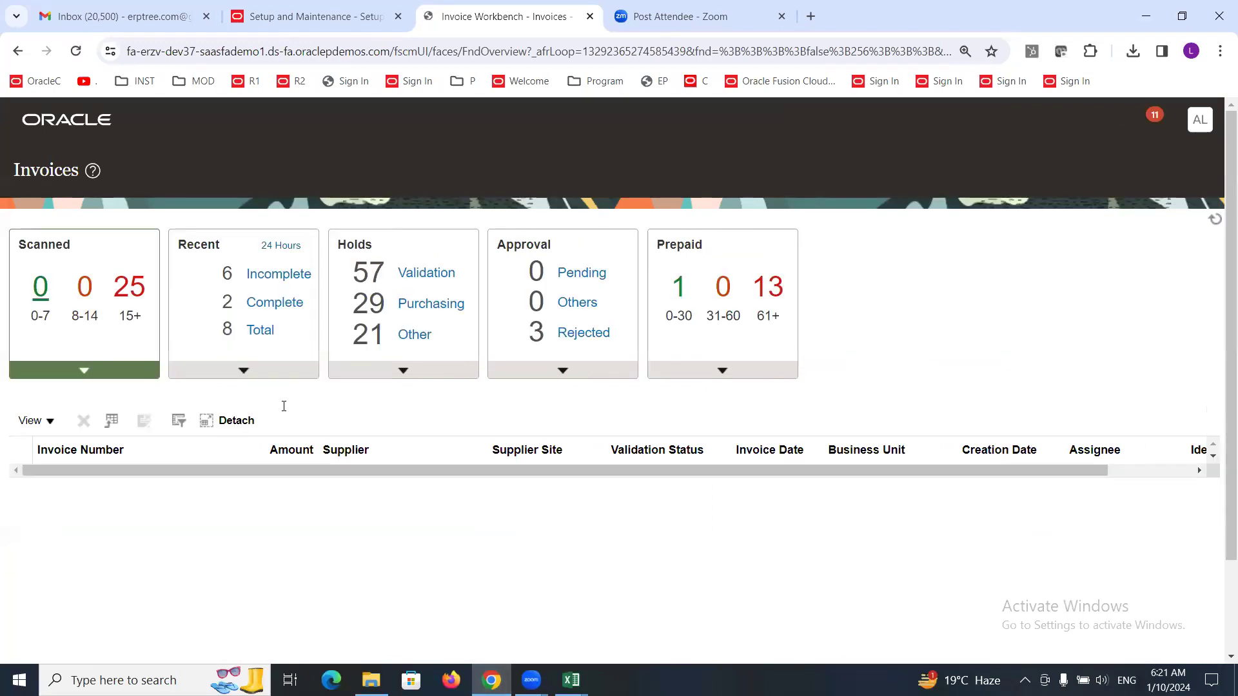
pyautogui.click(255, 331)
pyautogui.scroll(-2, 554, 335)
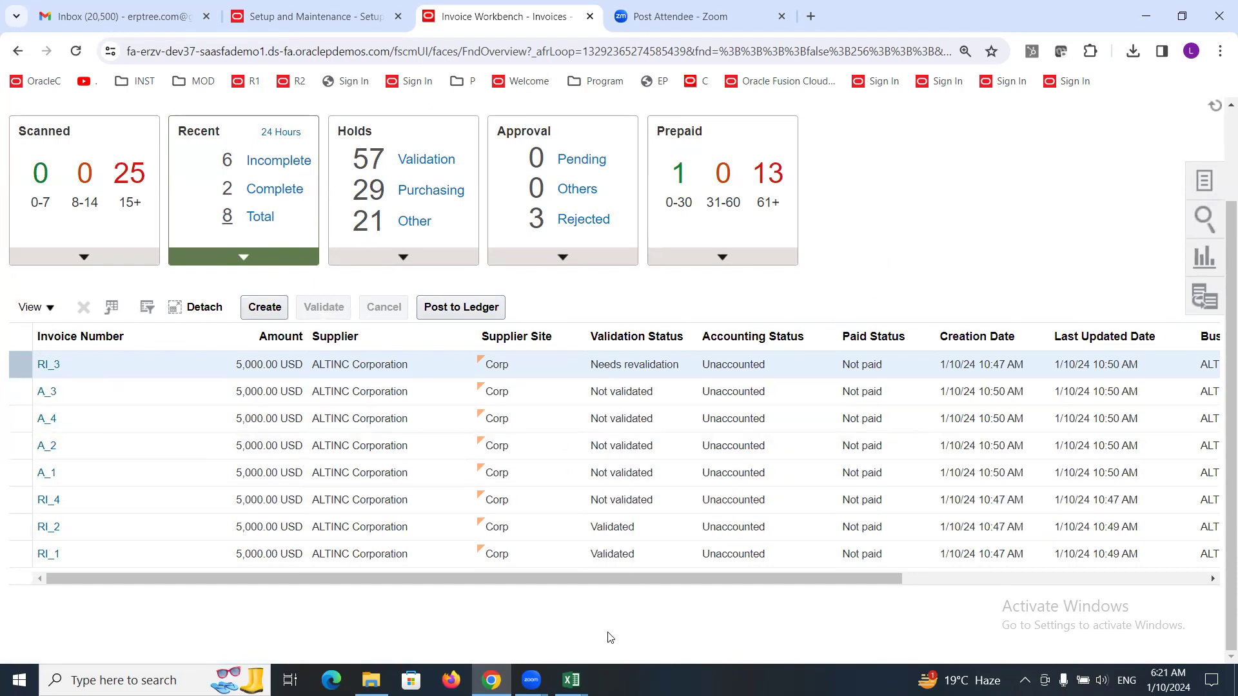
# Return to the CreateRecurringInvoices workbook in Excel, review its calendar and period columns, and close it without saving.
pyautogui.moveTo(571, 680)
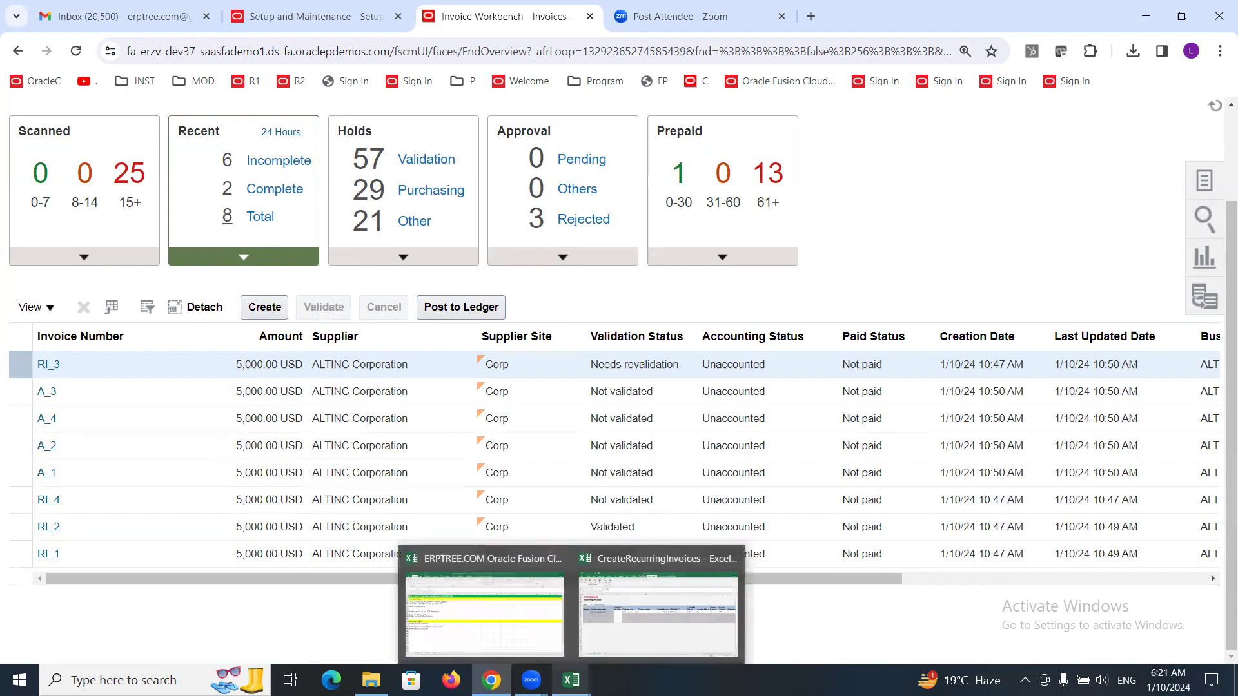
pyautogui.click(607, 645)
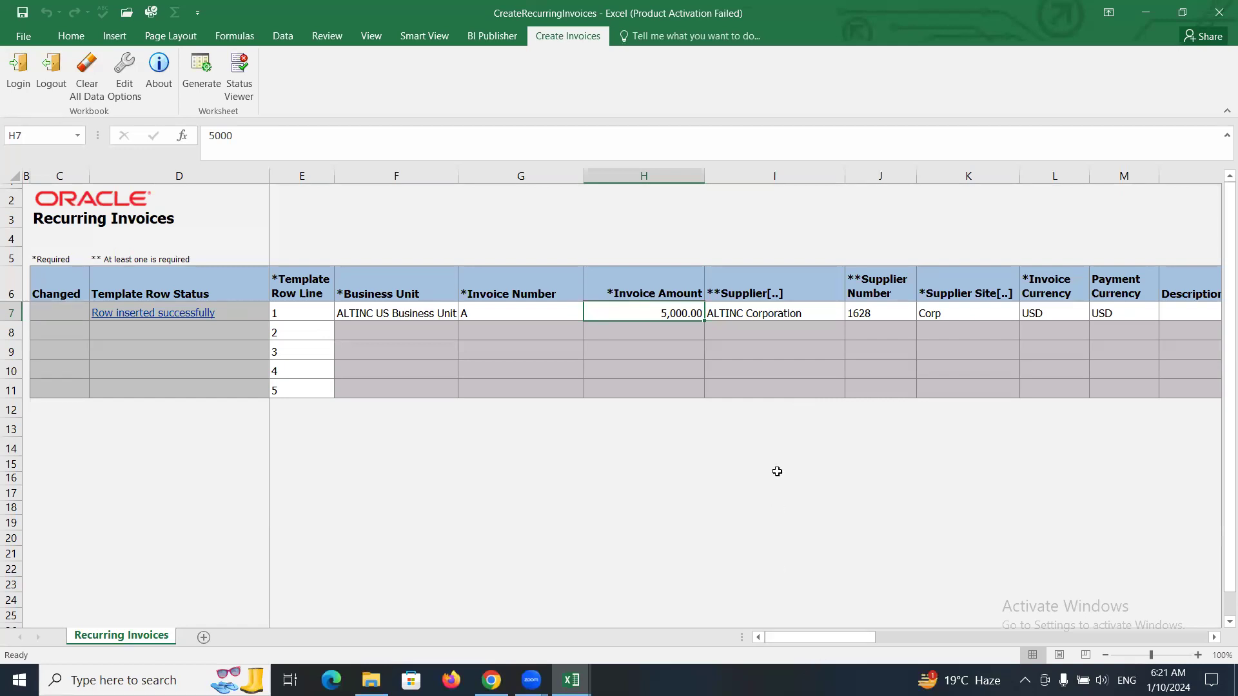
pyautogui.moveTo(867, 636)
pyautogui.mouseDown()
pyautogui.moveTo(1018, 623)
pyautogui.moveTo(874, 622)
pyautogui.mouseUp()
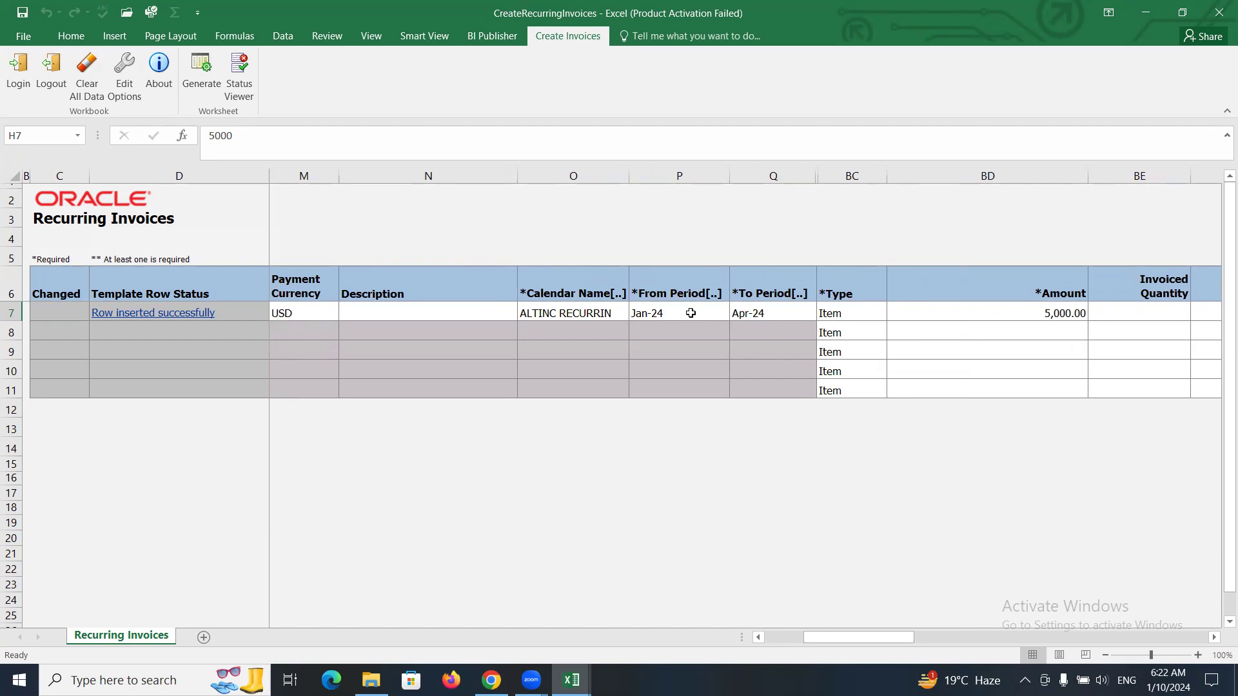
pyautogui.click(1219, 10)
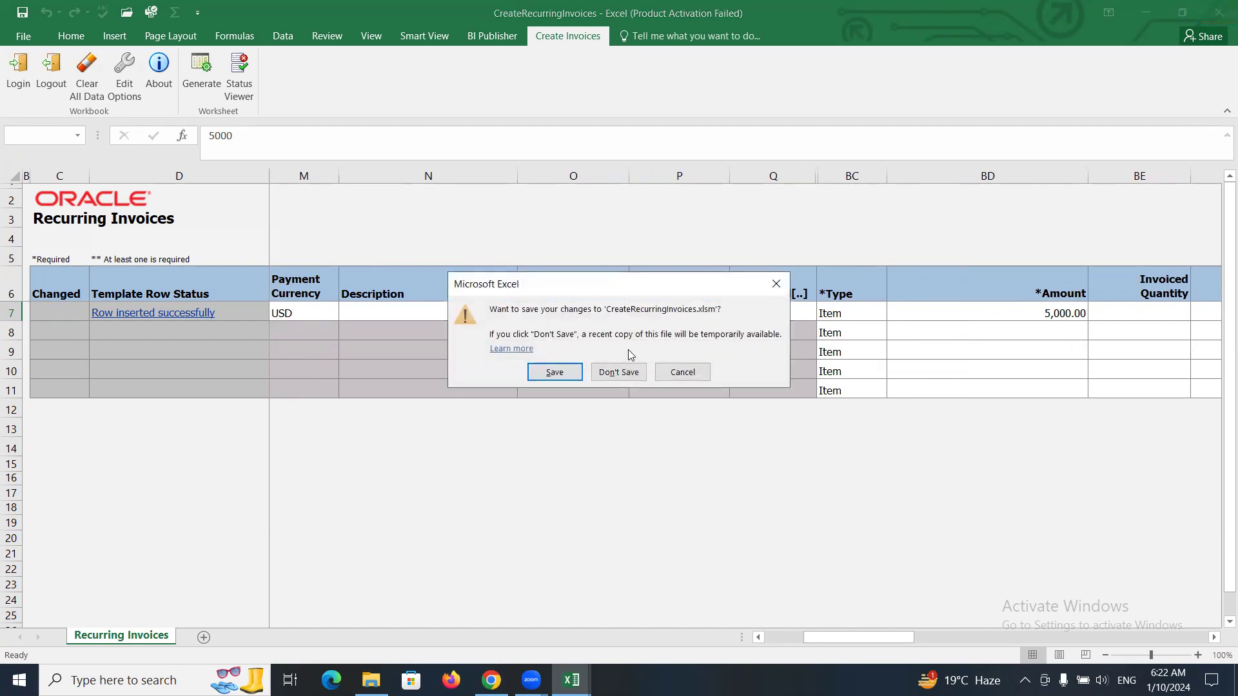
pyautogui.click(620, 371)
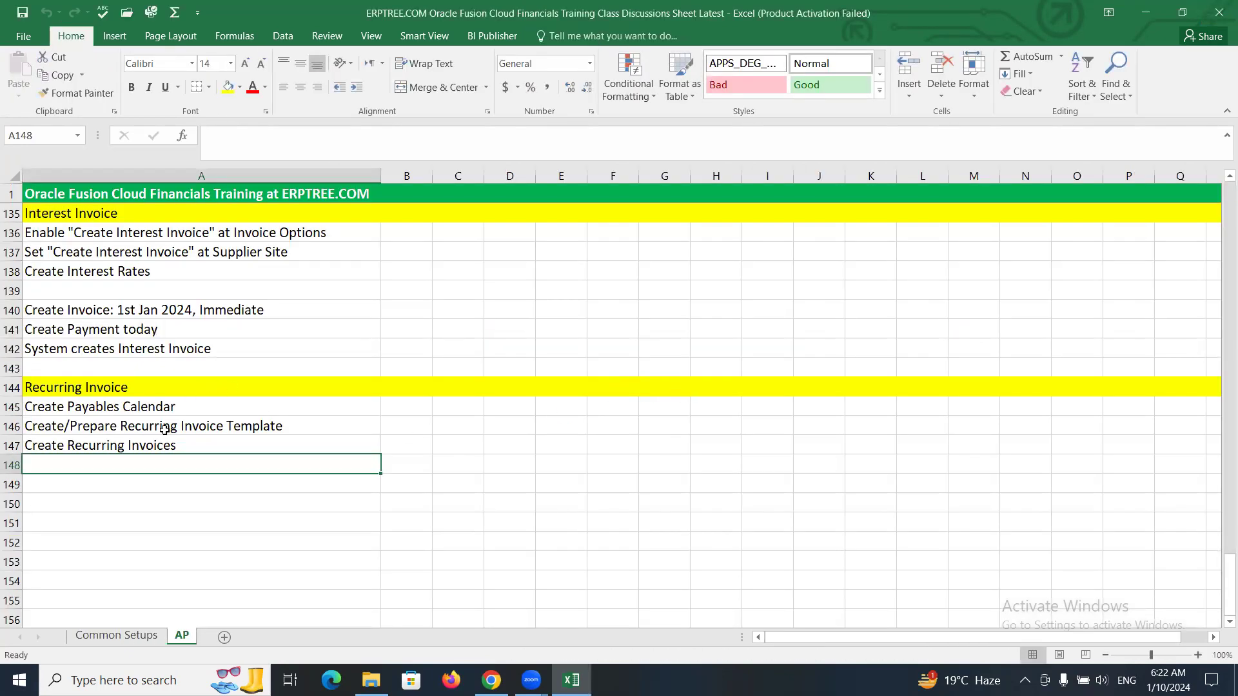
# Review the Recurring Invoice steps and the earlier payables topics on the AP sheet of the class discussions workbook.
pyautogui.click(157, 411)
pyautogui.click(167, 427)
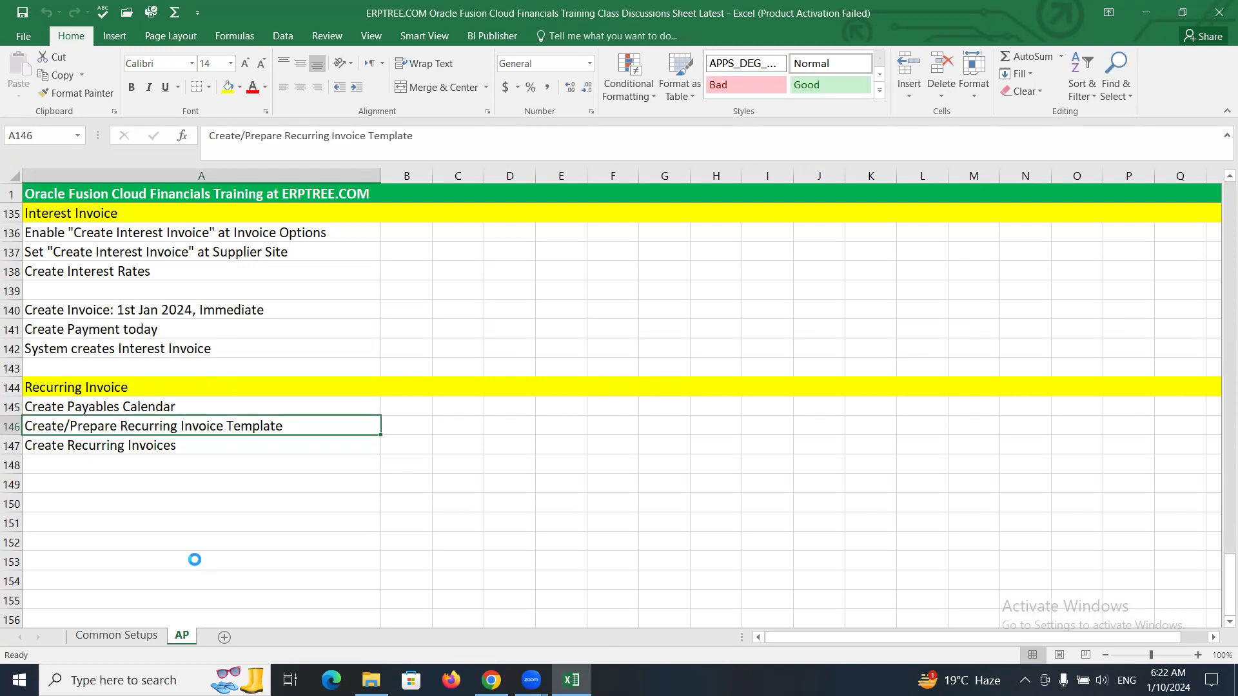
pyautogui.click(169, 447)
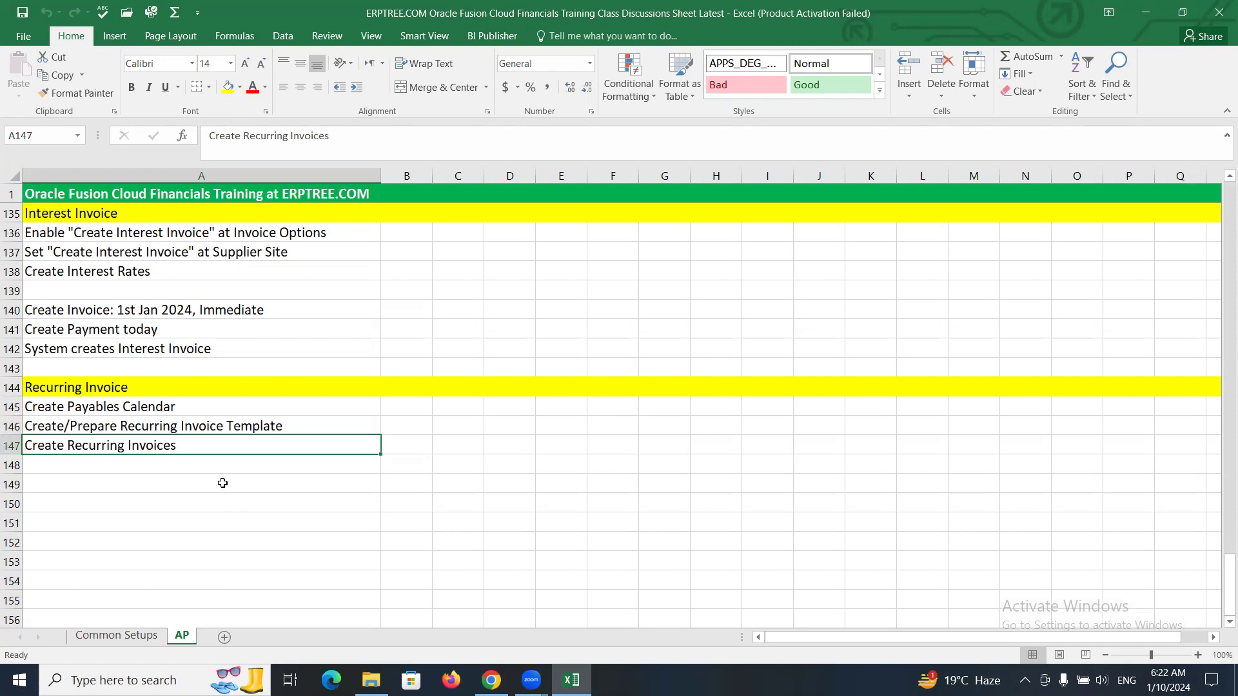
pyautogui.scroll(11, 230, 462)
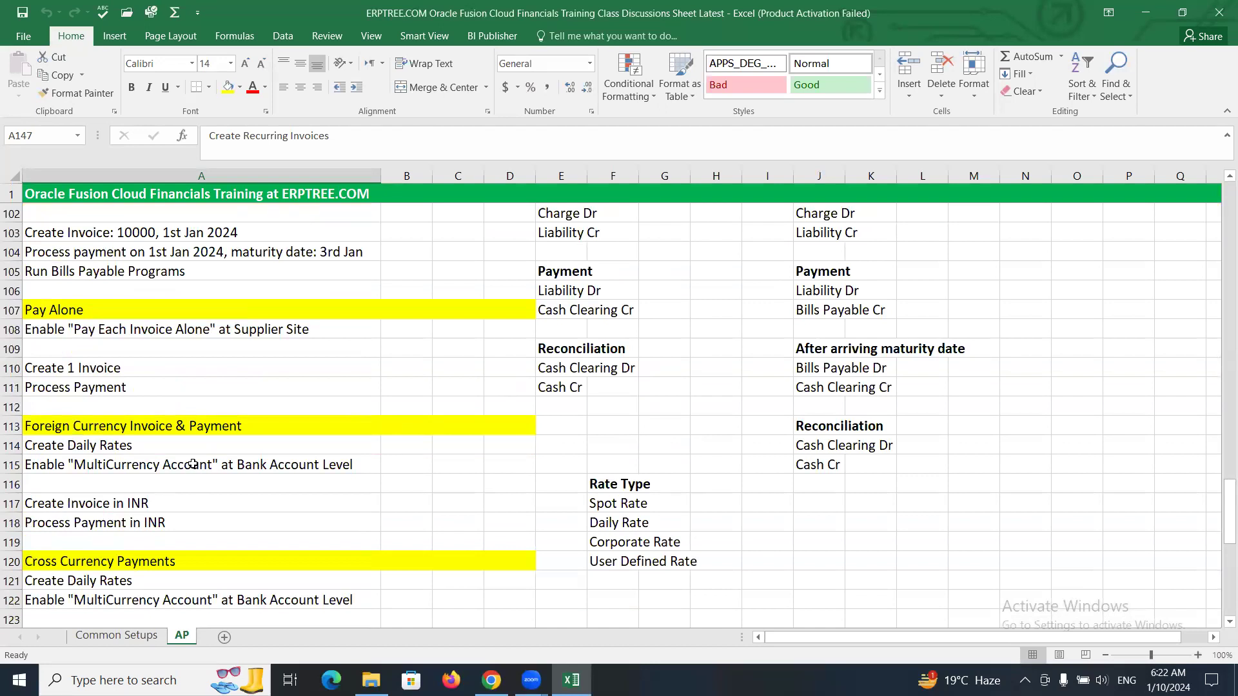
pyautogui.scroll(4, 188, 445)
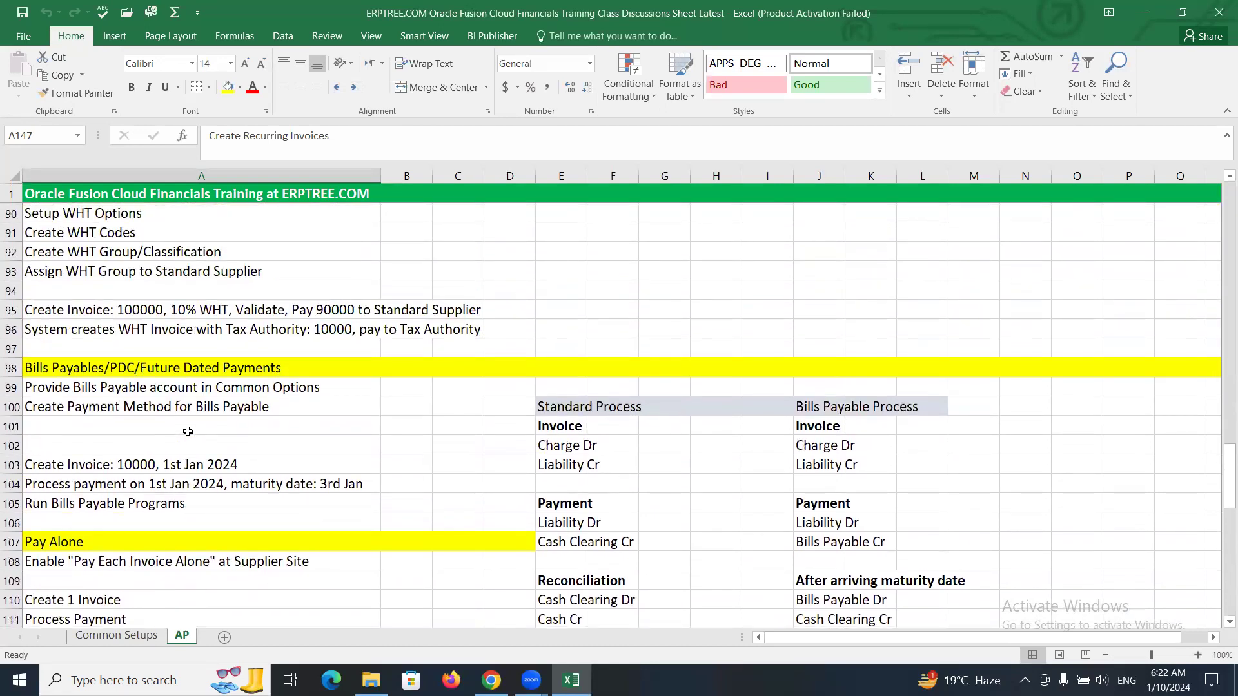
pyautogui.scroll(3, 188, 431)
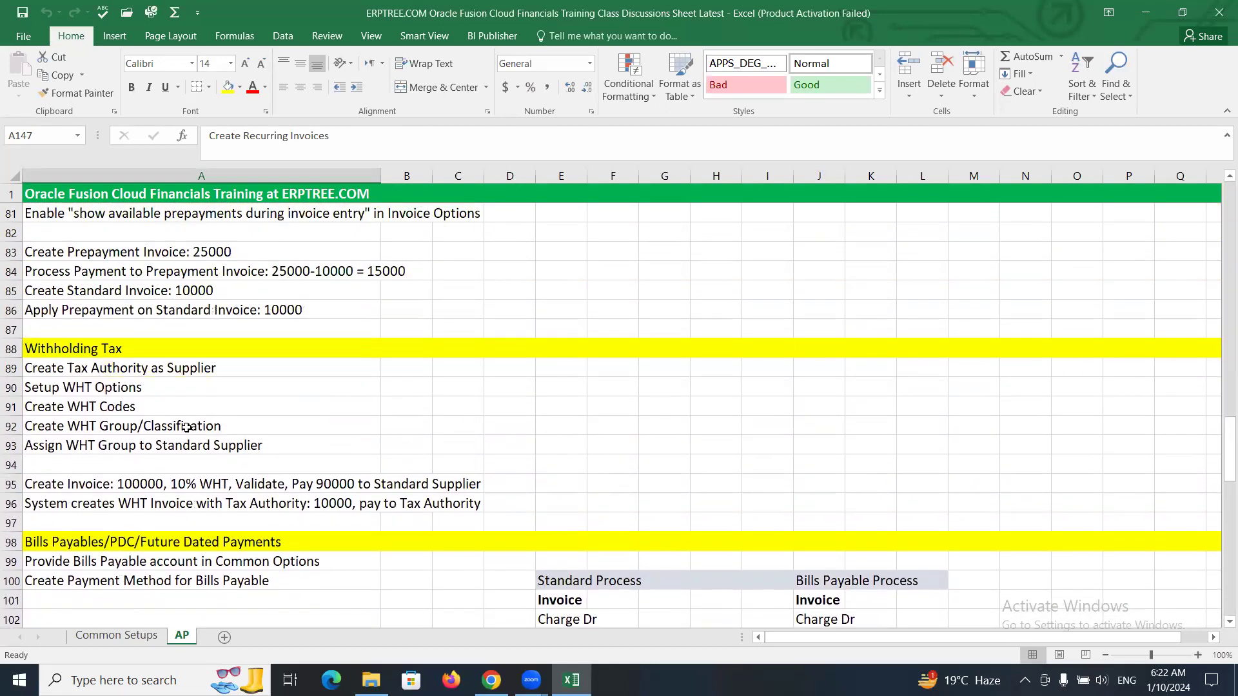
pyautogui.scroll(4, 186, 428)
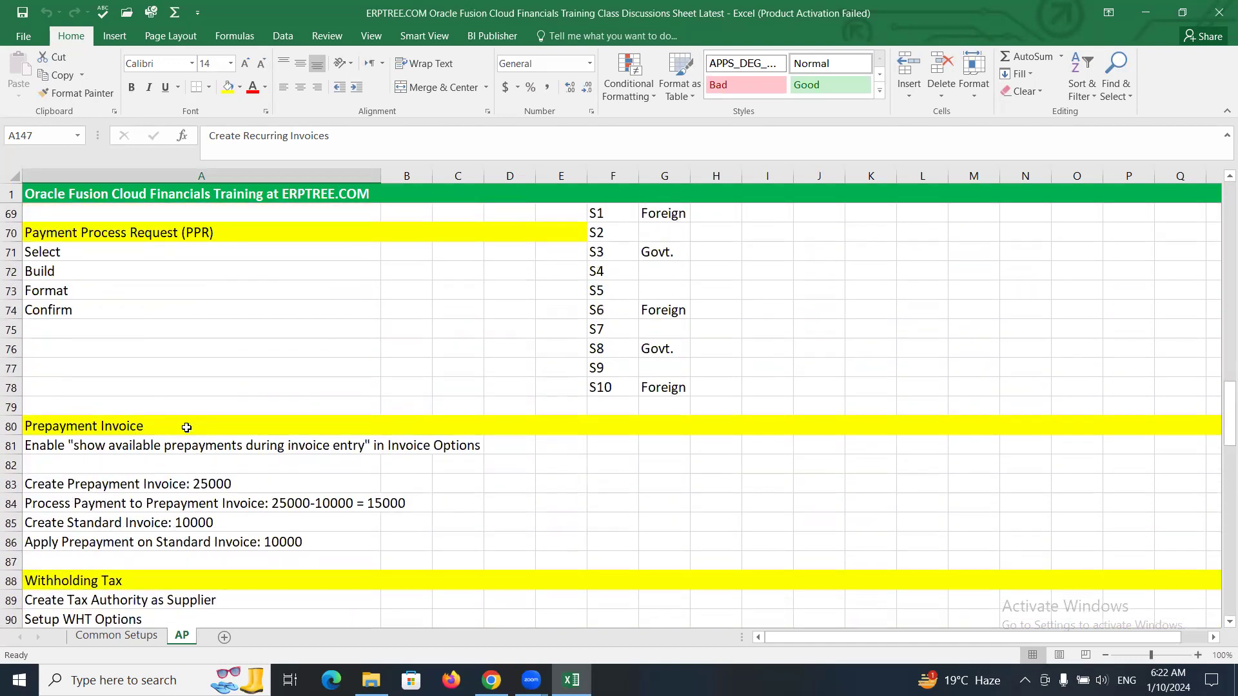
# Switch to Oracle Fusion in Chrome and examine the recent invoices and the available tasks of the Invoices work area.
pyautogui.scroll(-3, 190, 425)
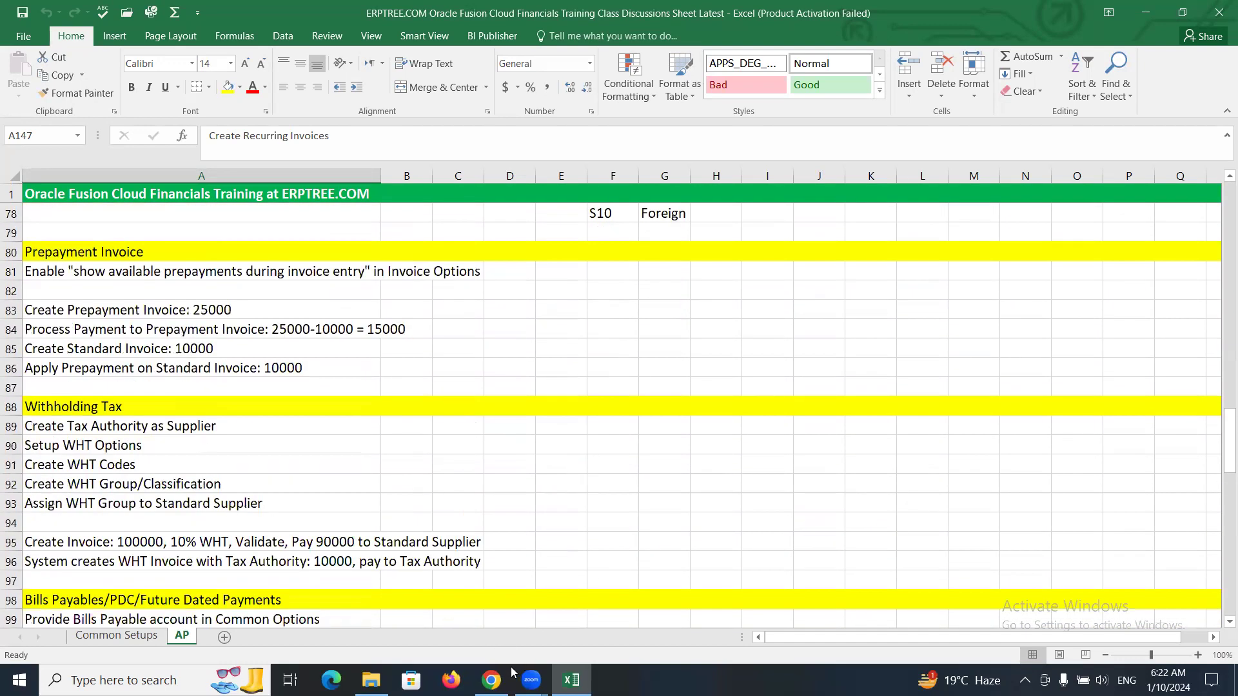
pyautogui.click(492, 680)
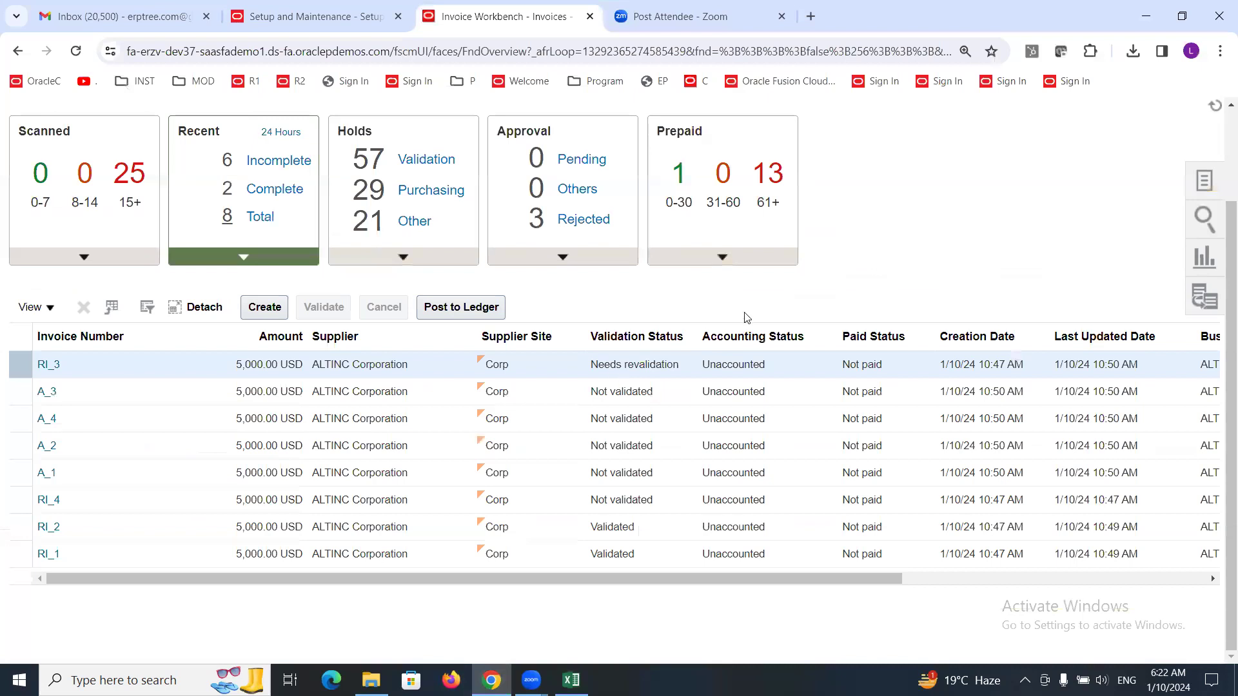
pyautogui.scroll(2, 747, 316)
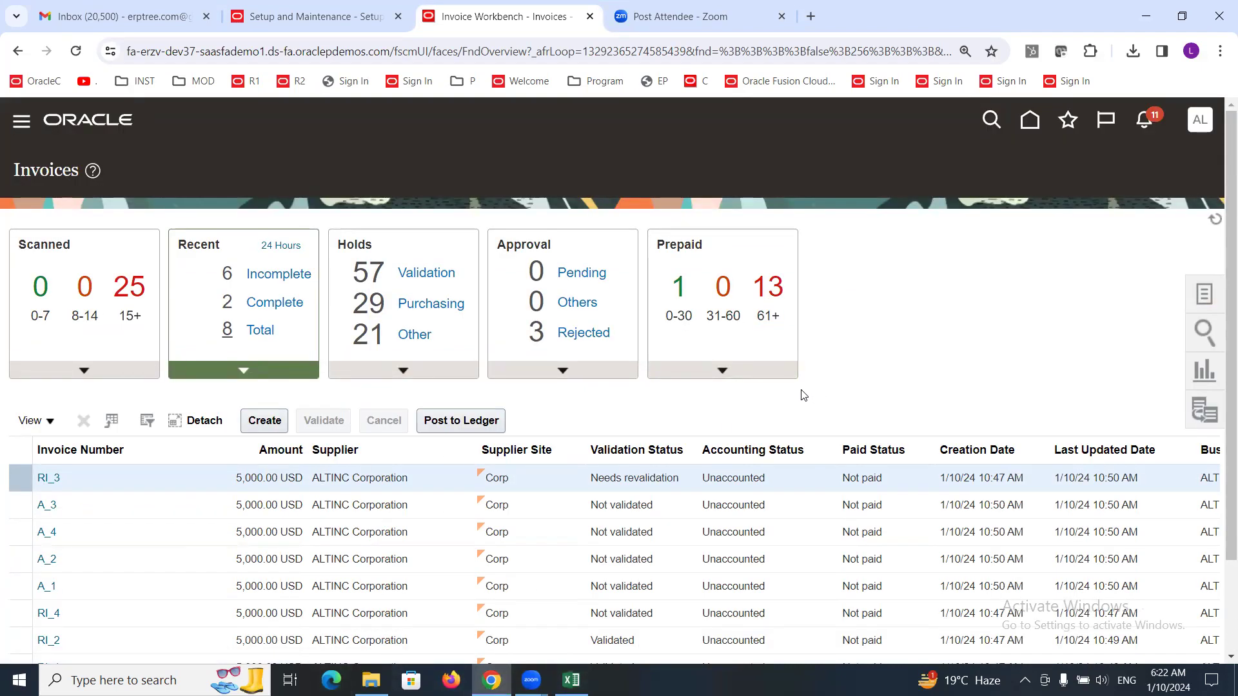
pyautogui.click(1203, 295)
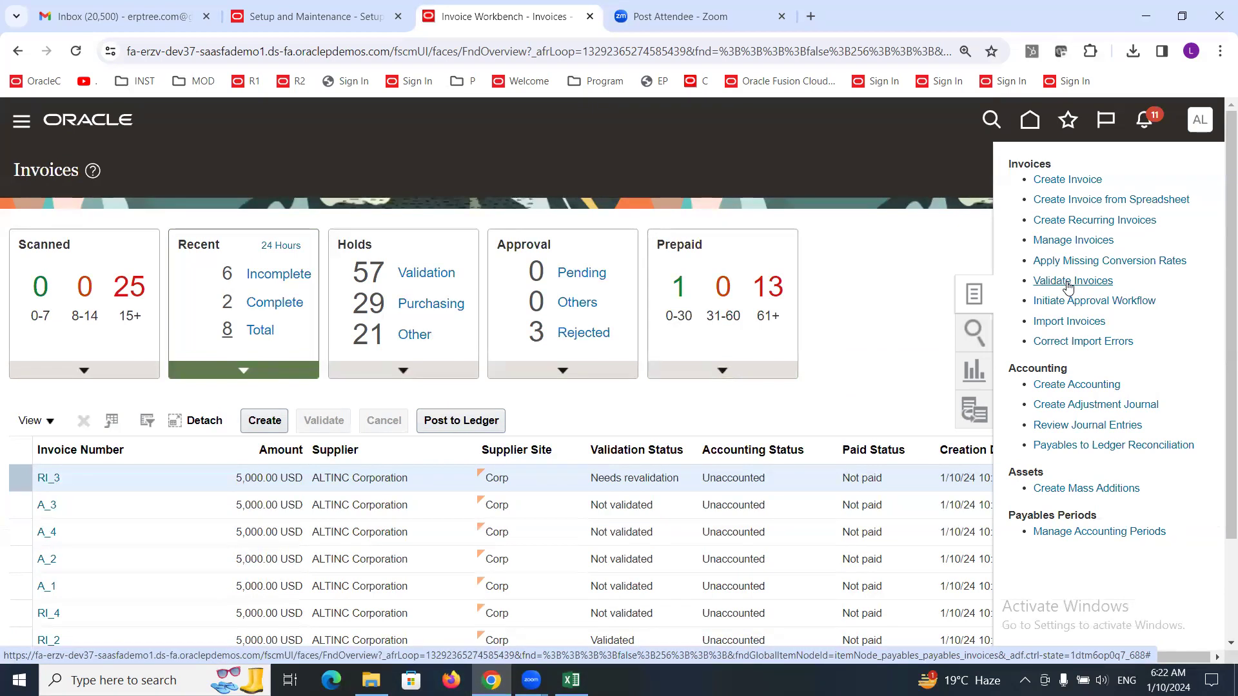
pyautogui.click(877, 267)
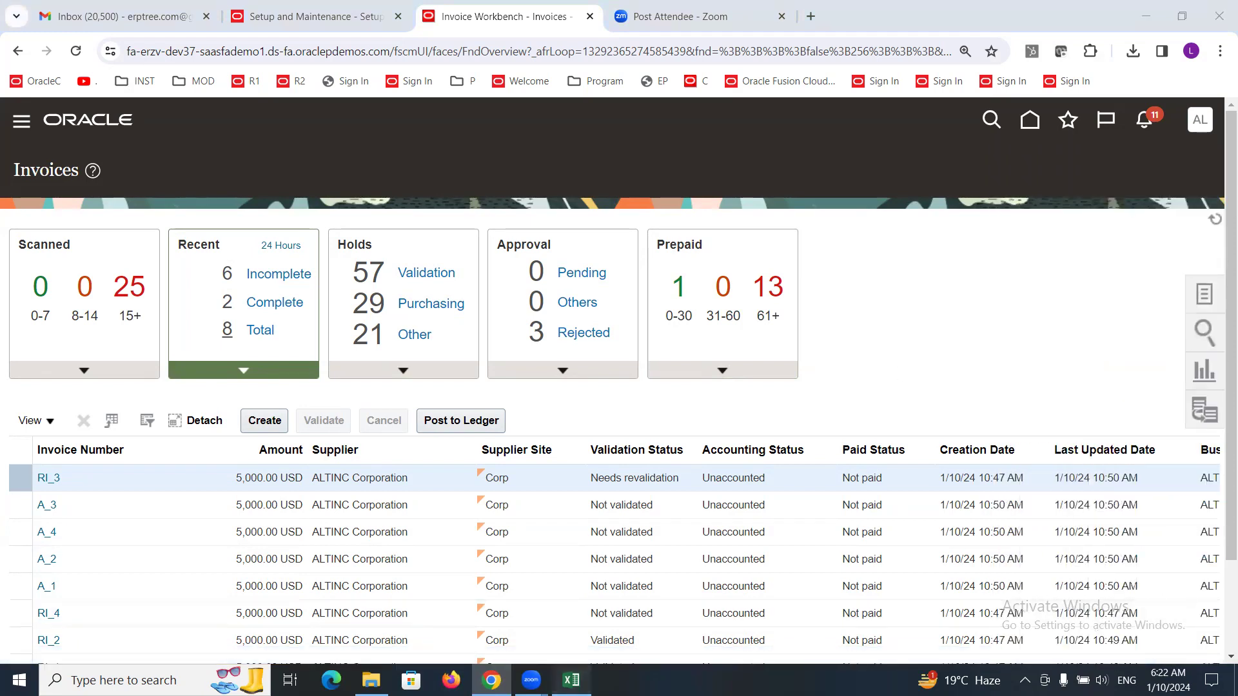
# Return to the class discussions workbook in Excel and mark topic 15, Recurring Invoice Configuration & Process, as Done in column B.
pyautogui.click(570, 679)
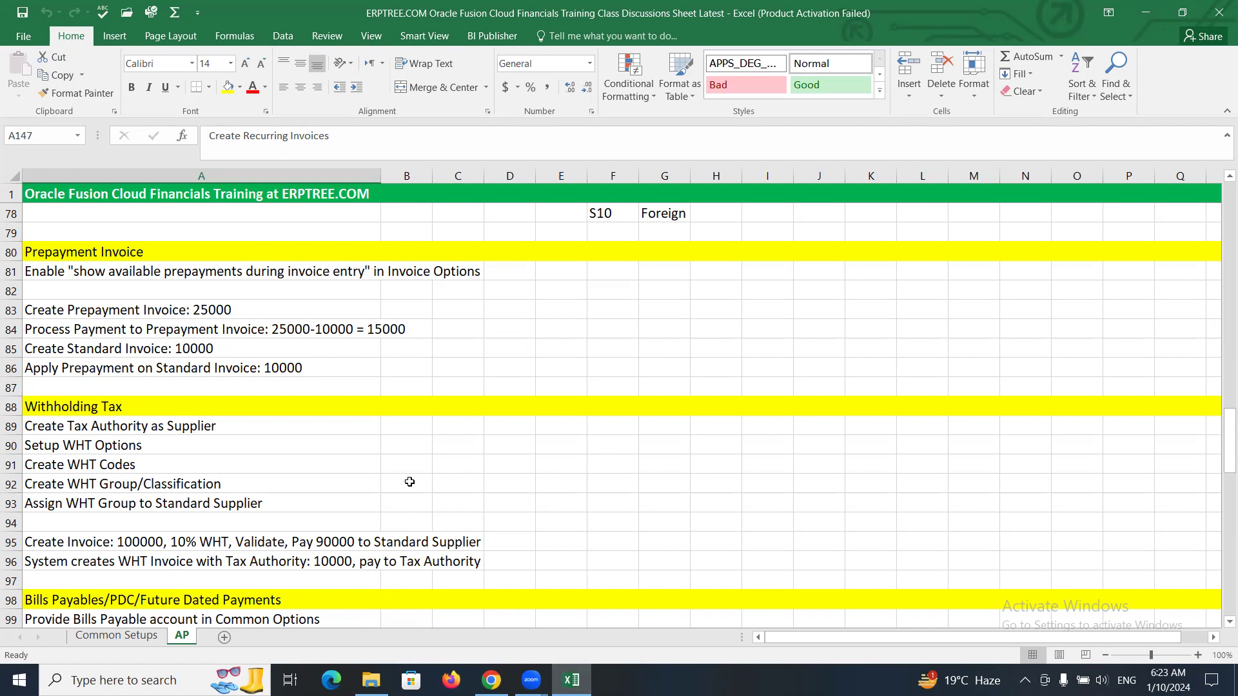
pyautogui.scroll(15, 409, 481)
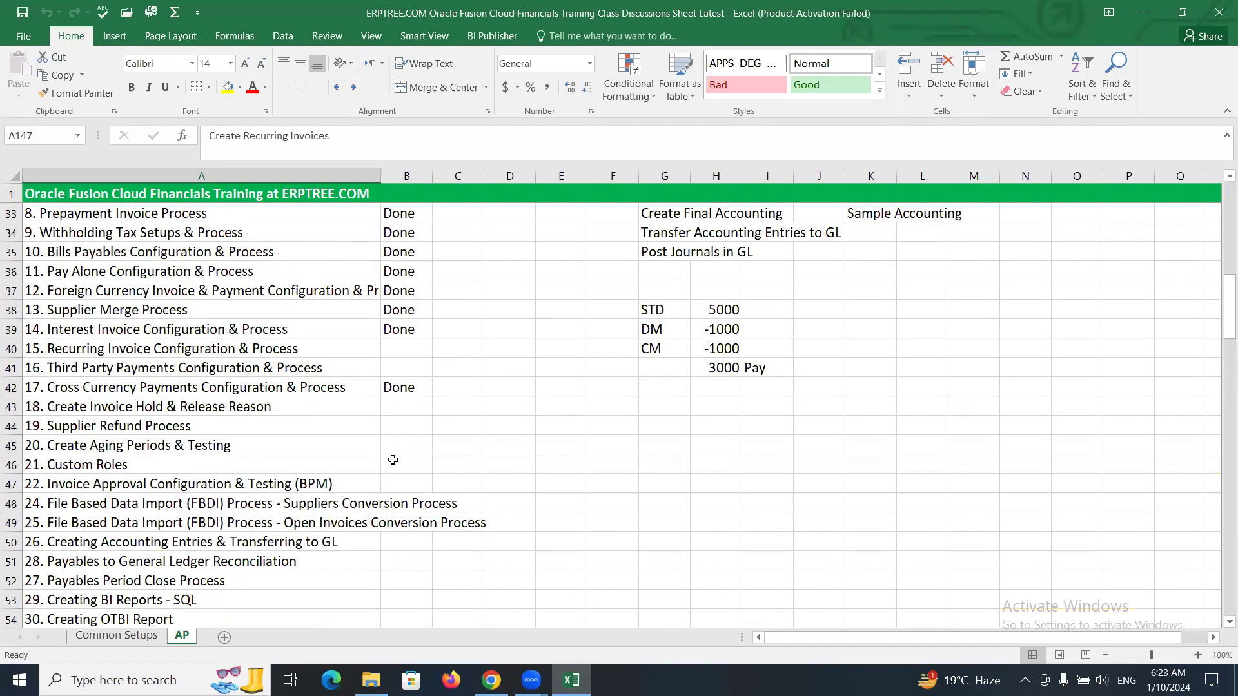
pyautogui.click(283, 353)
pyautogui.press('Right')
pyautogui.write('Done')
pyautogui.press('Tab')
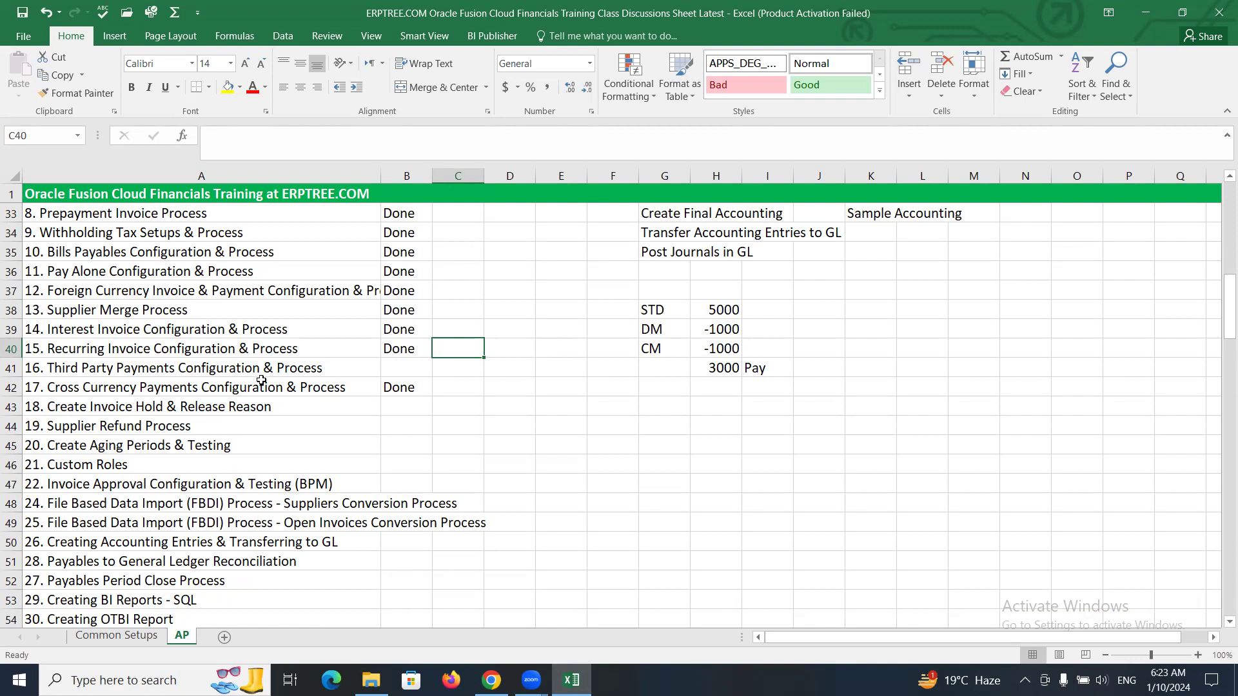
# Copy the words "Third Party Payments" from topic 16 in A41 into cell A149 below the Recurring Invoice notes.
pyautogui.doubleClick(175, 367)
pyautogui.moveTo(175, 368); pyautogui.dragTo(49, 364)
pyautogui.hotkey('ctrl', 'c')
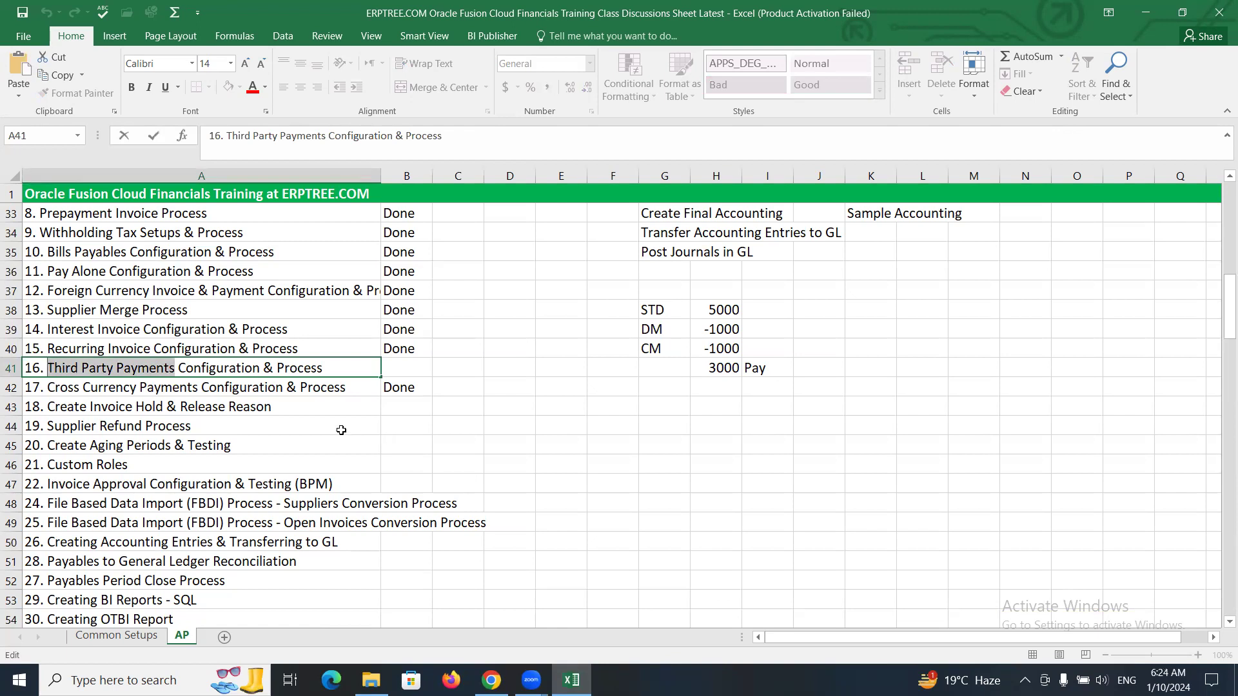
pyautogui.scroll(-8, 268, 438)
pyautogui.scroll(-14, 268, 443)
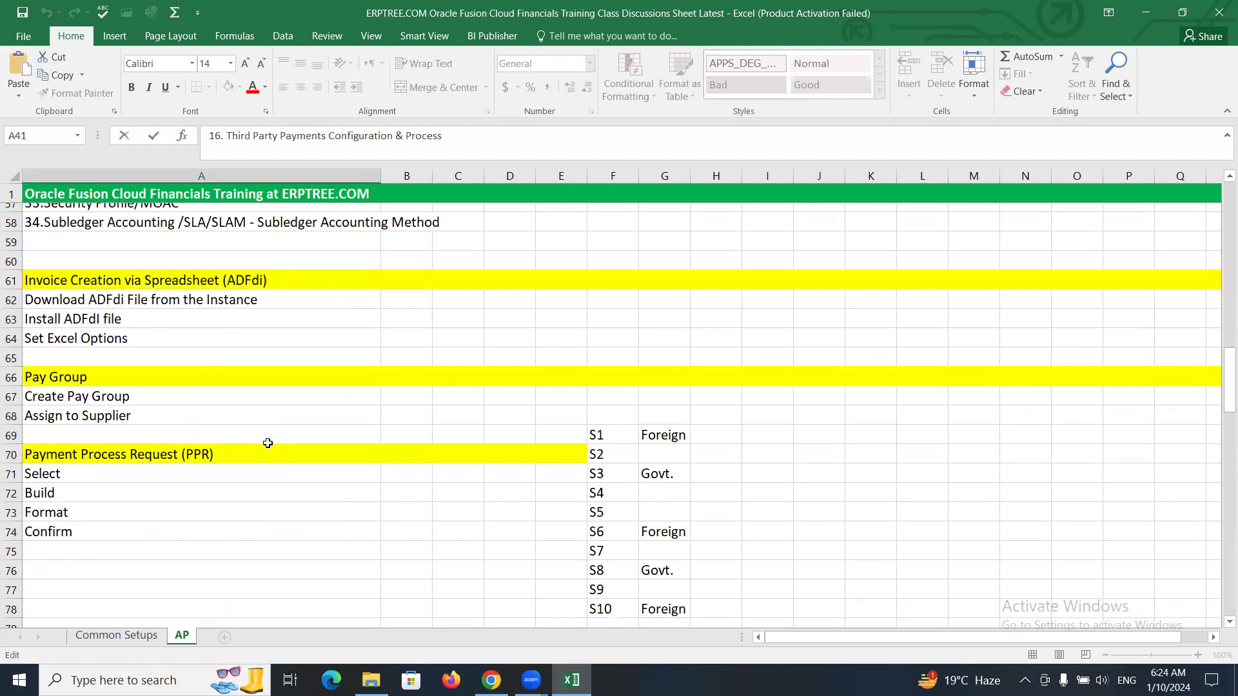
pyautogui.scroll(-13, 268, 445)
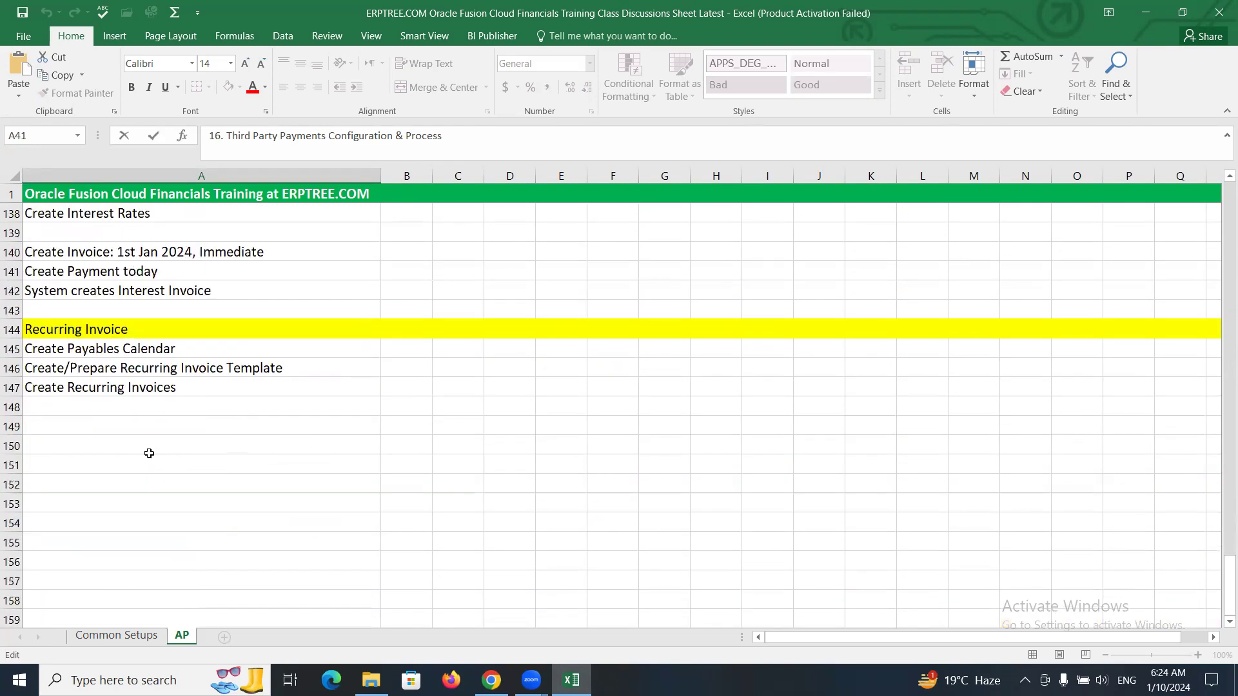
pyautogui.click(127, 426)
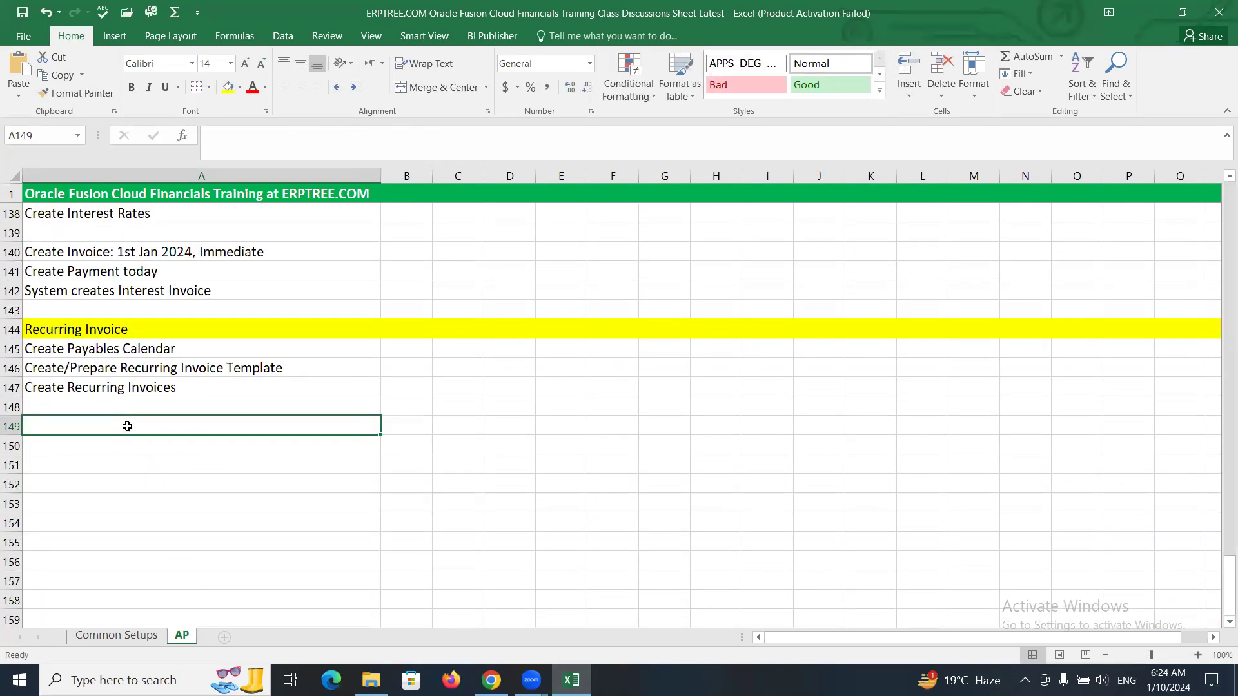
pyautogui.hotkey('ctrl', 'v')
pyautogui.press('Escape')
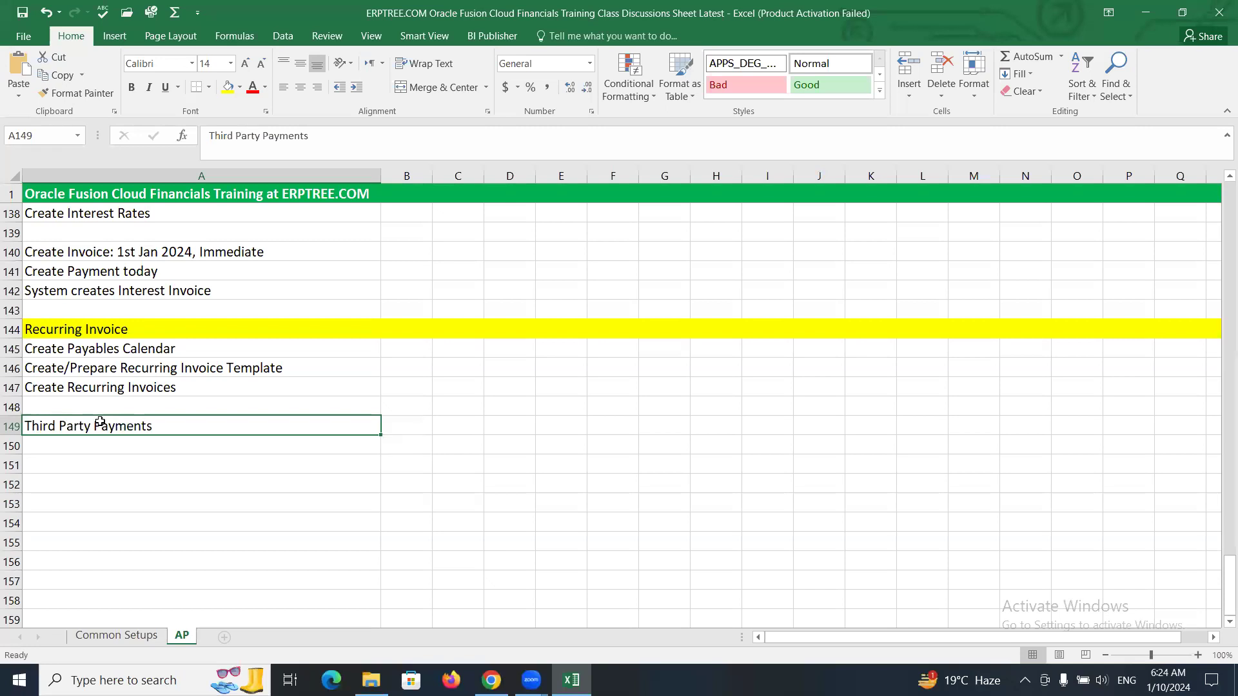
# Fill the whole Third Party Payments heading row 149 with yellow.
pyautogui.click(11, 425)
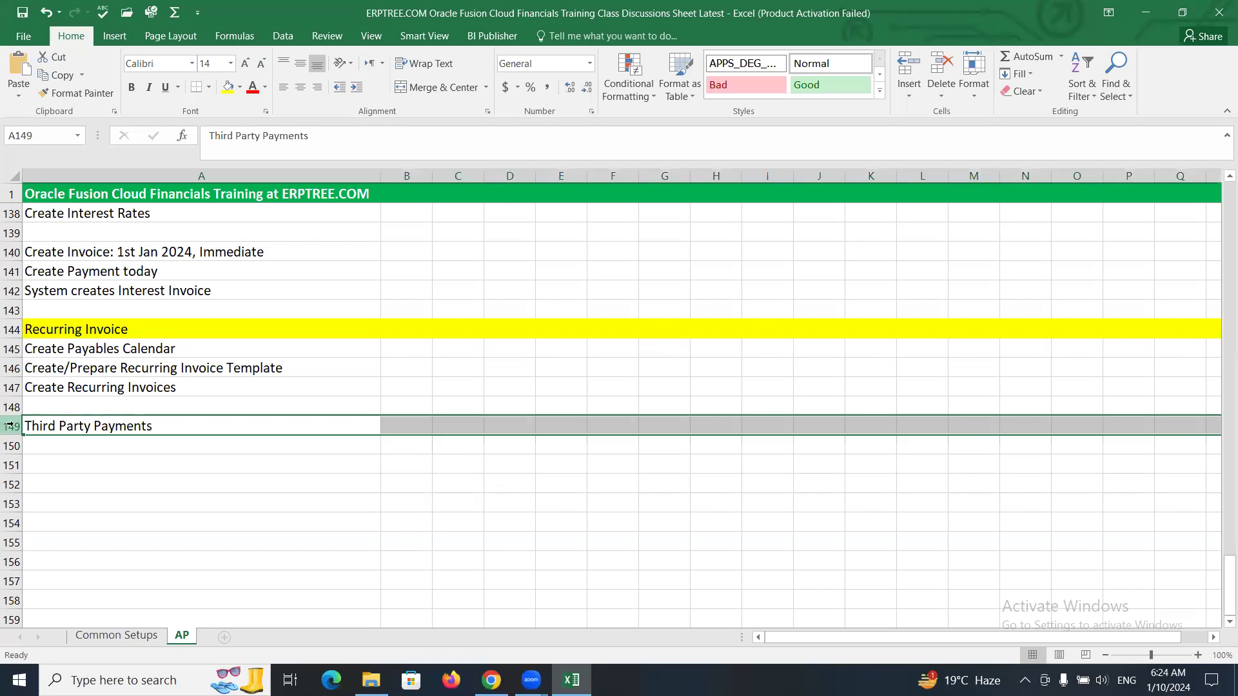
pyautogui.click(229, 87)
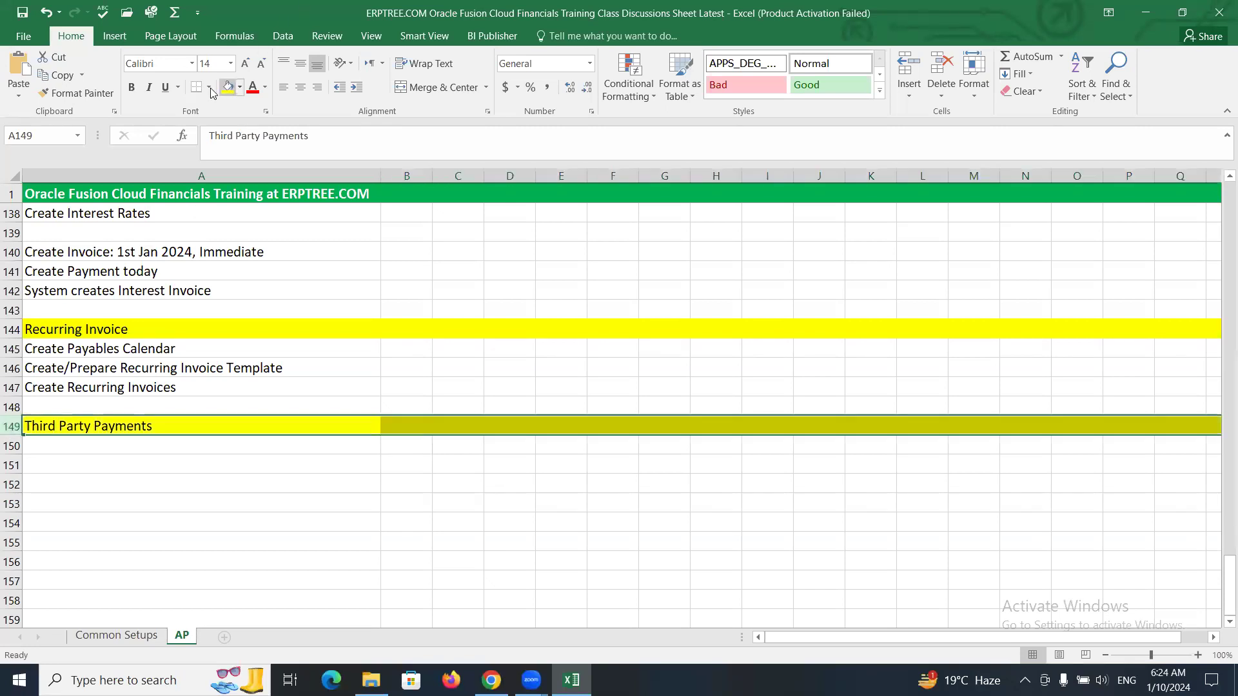
pyautogui.click(77, 447)
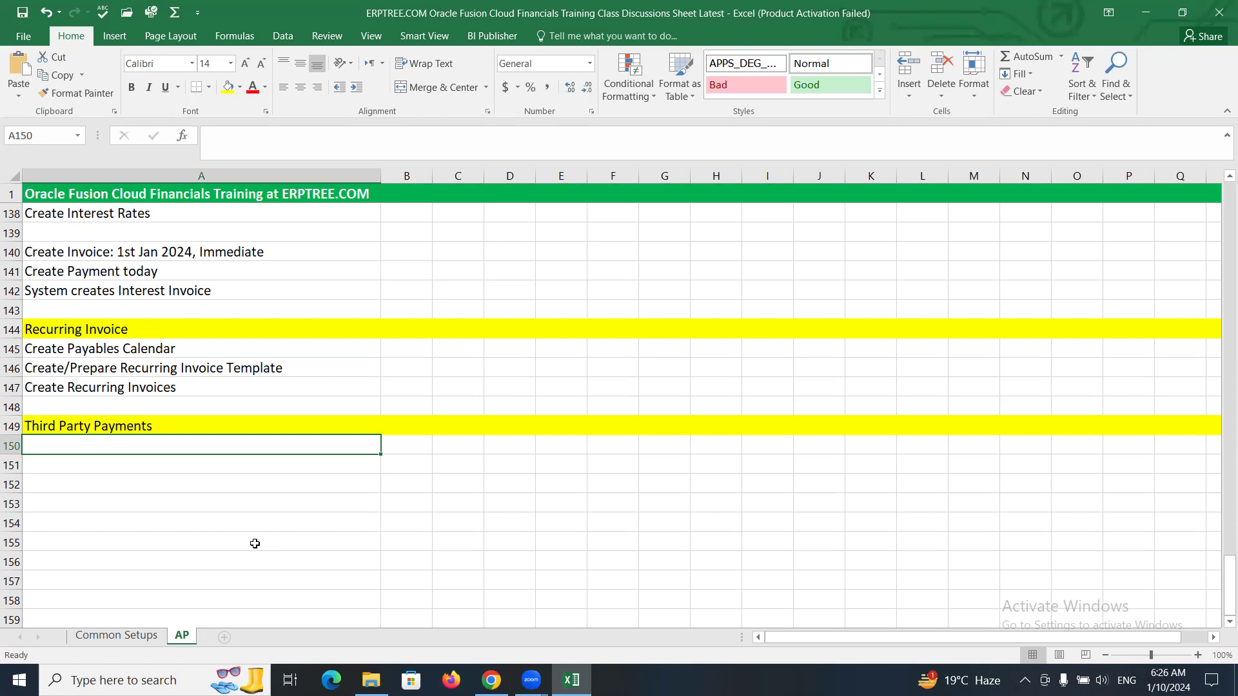
# Enter the note "Create Invoice: ALTINC Corporation" in cell A154 under the Third Party Payments heading.
pyautogui.scroll(-2, 193, 511)
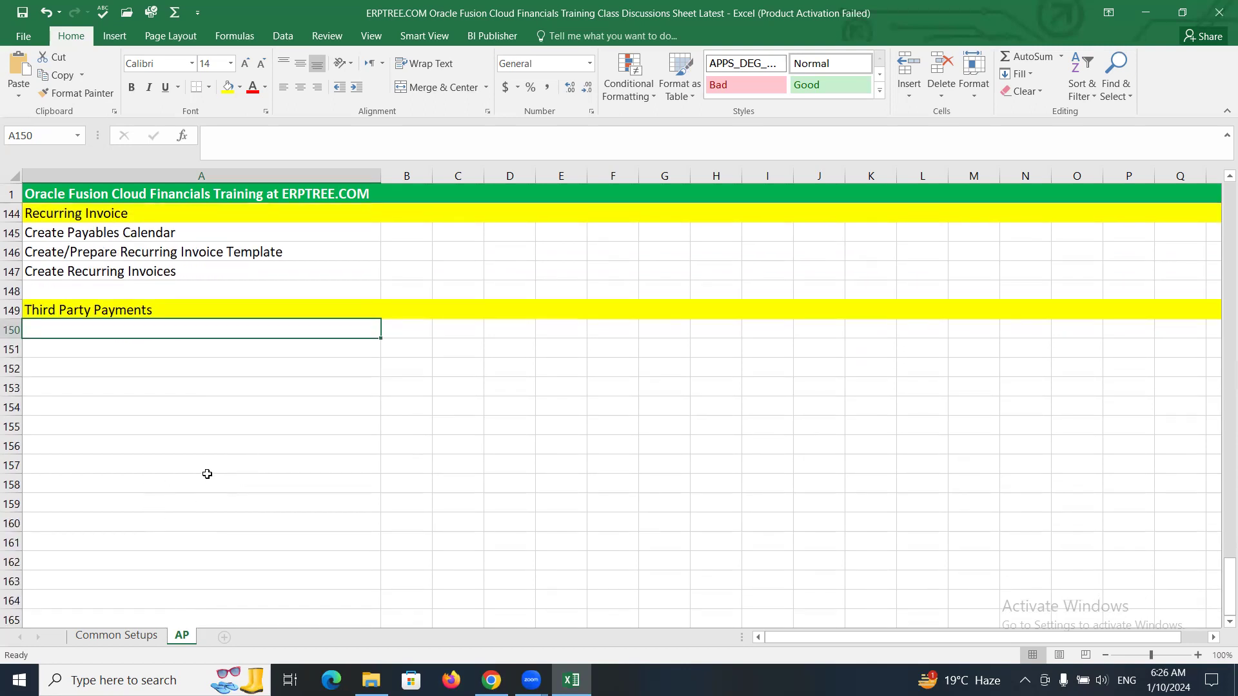
pyautogui.click(89, 412)
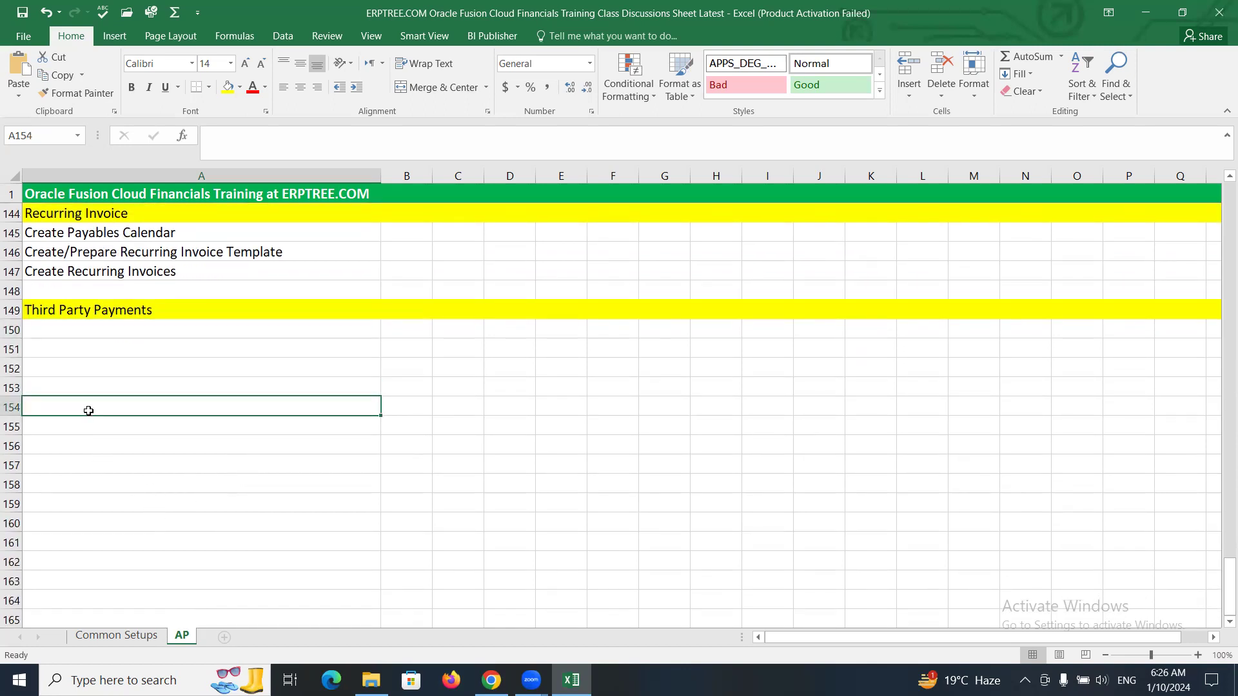
pyautogui.write('C')
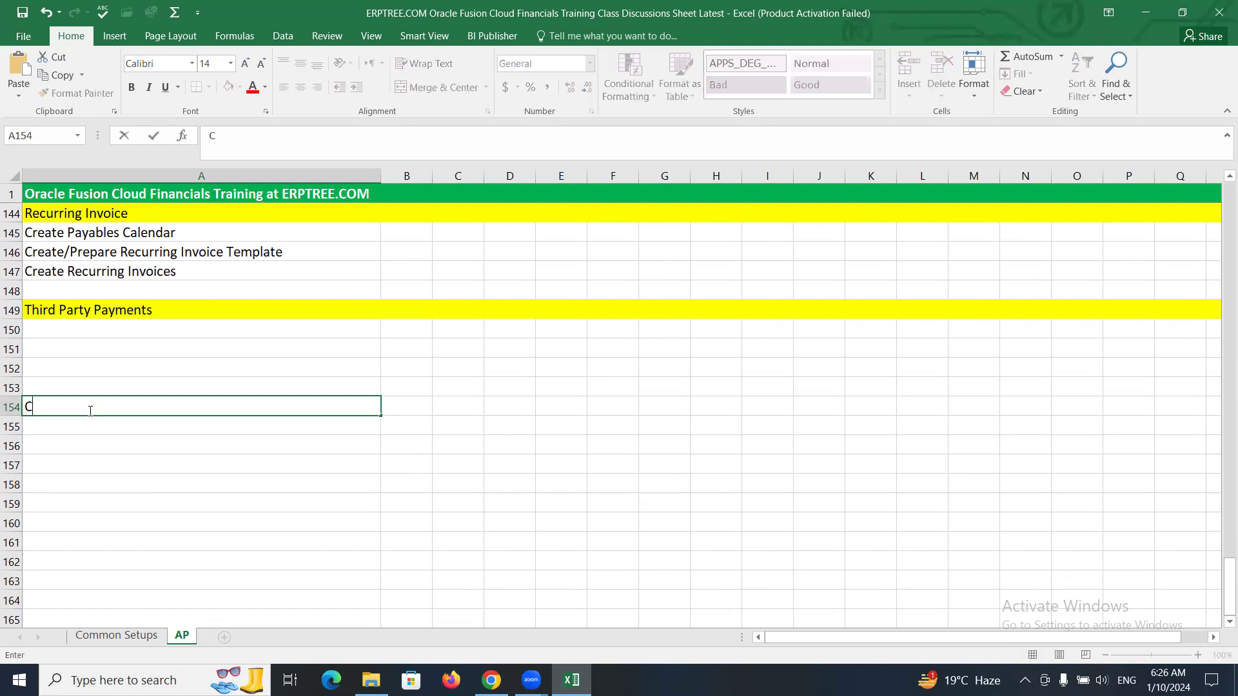
pyautogui.write('reate Invoice: ALTINC Sup')
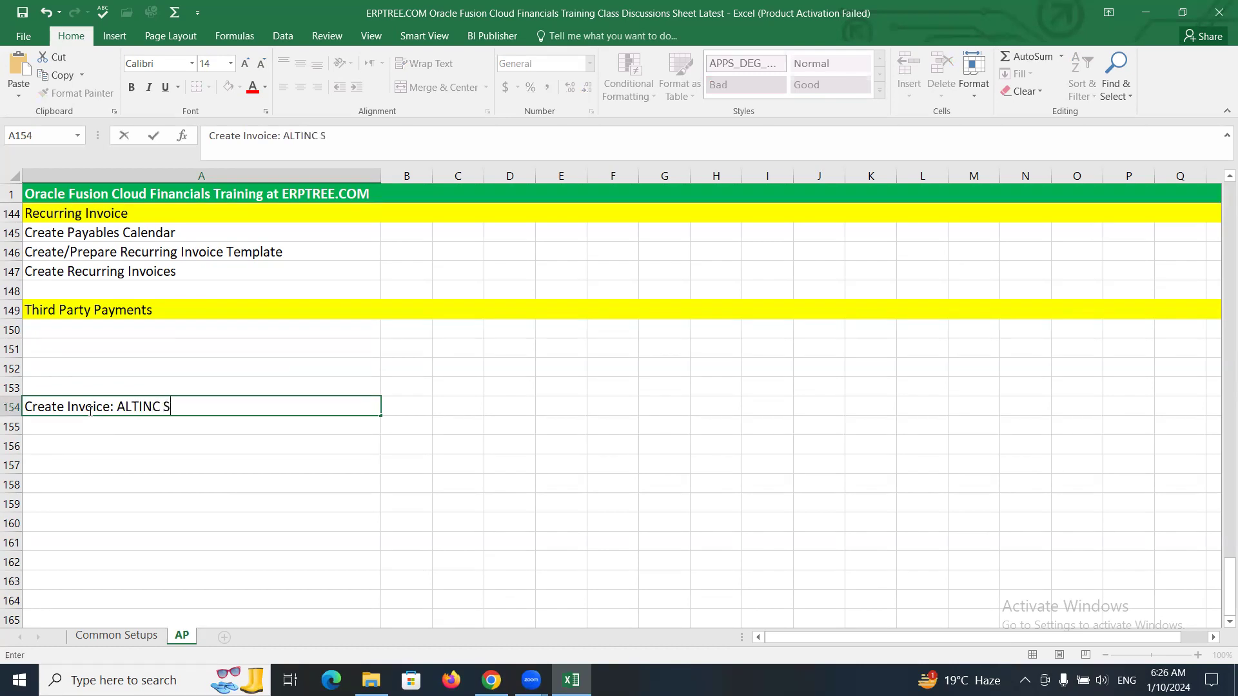
pyautogui.press('BackSpace')
pyautogui.press('BackSpace')
pyautogui.press('BackSpace')
pyautogui.write('Corporation')
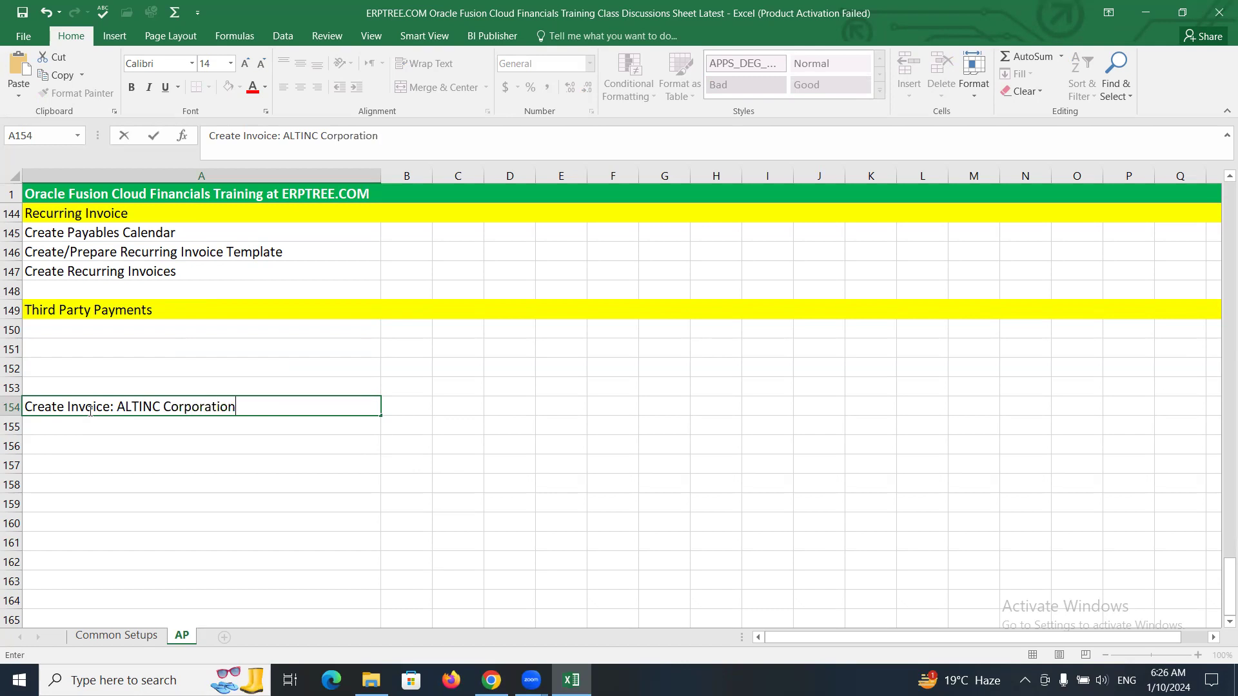
pyautogui.press('Return')
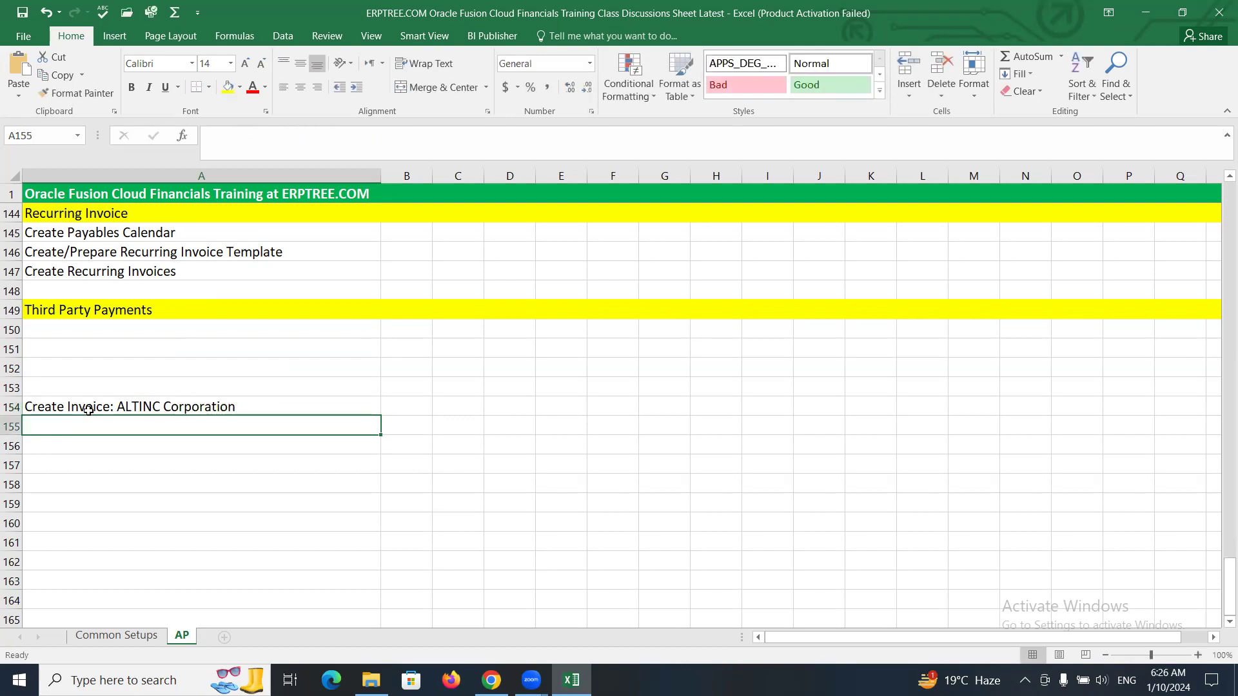
# Enter the note "Remit Payment: XALTINC Collections" in cell A155.
pyautogui.write('Re')
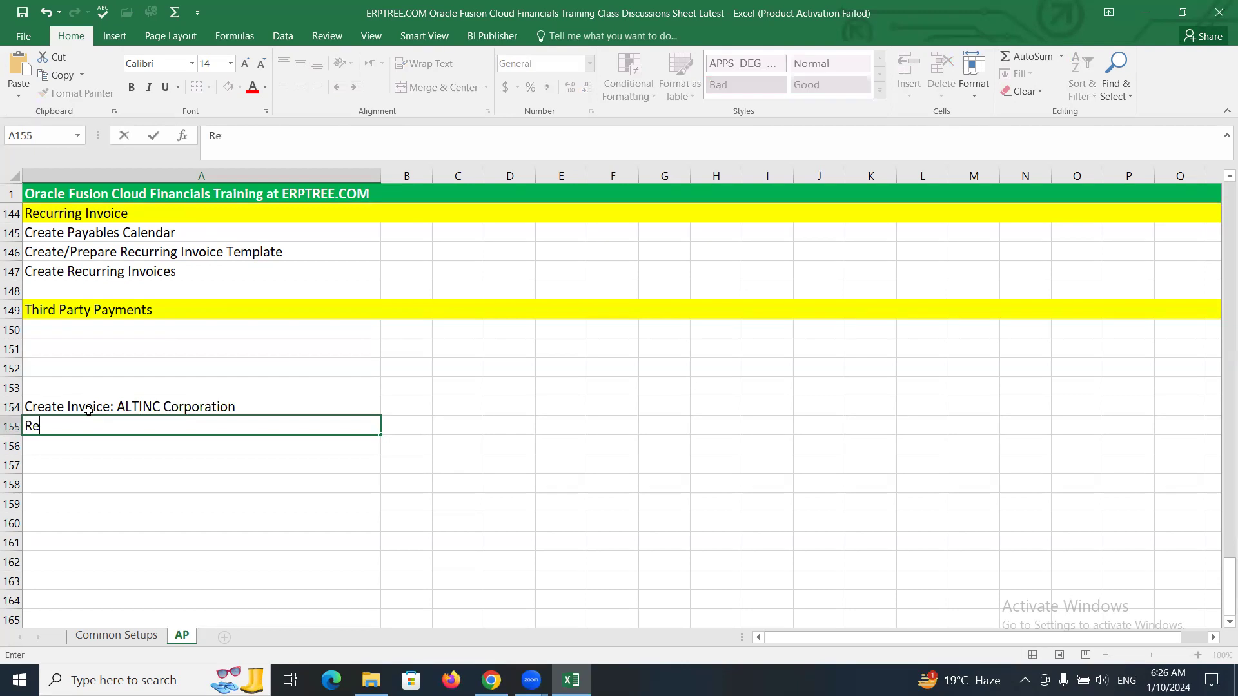
pyautogui.write('mit Payment')
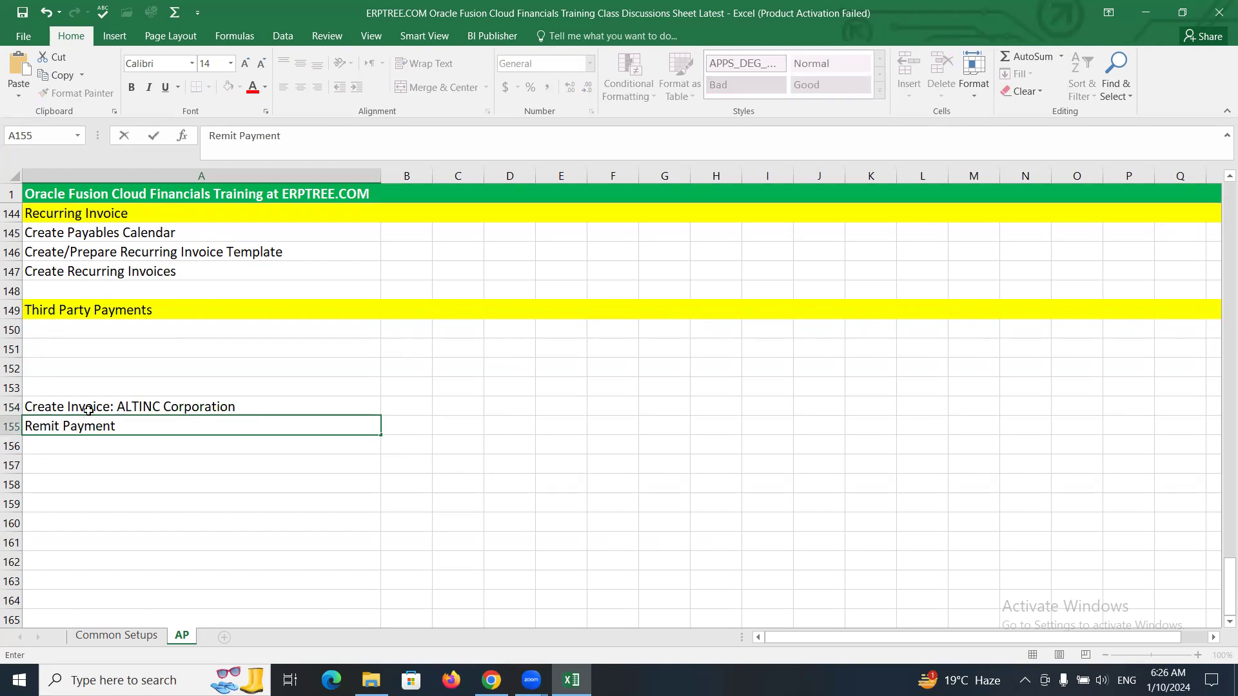
pyautogui.write(': XALTINC Collections')
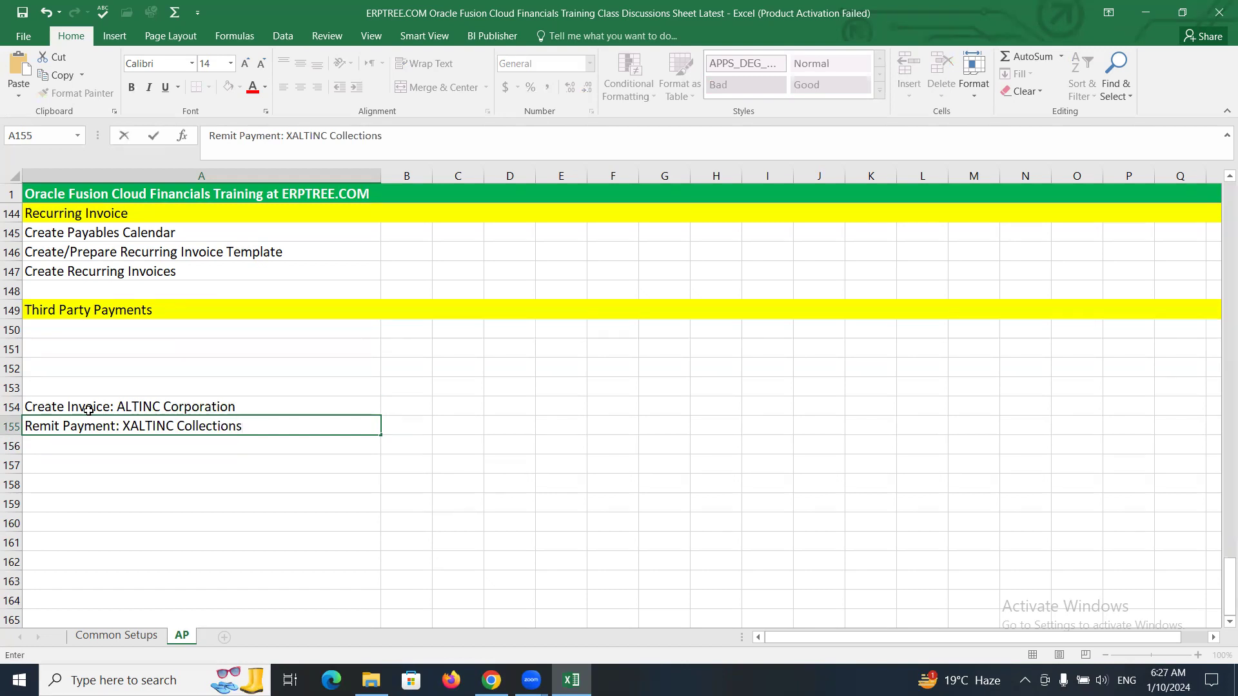
pyautogui.hotkey('ctrl', 'Return')
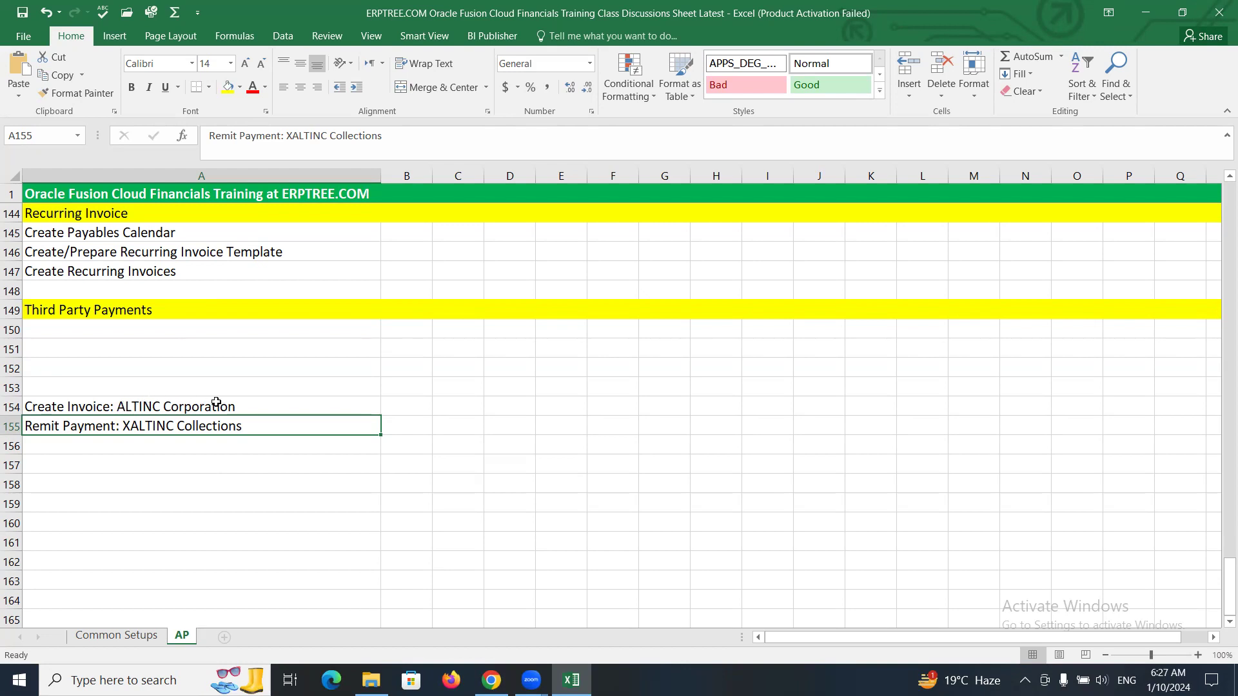
# Enter the note "Create Supplier: XALTINC Collection Agency" in cell A150, directly below the Third Party Payments heading.
pyautogui.click(78, 327)
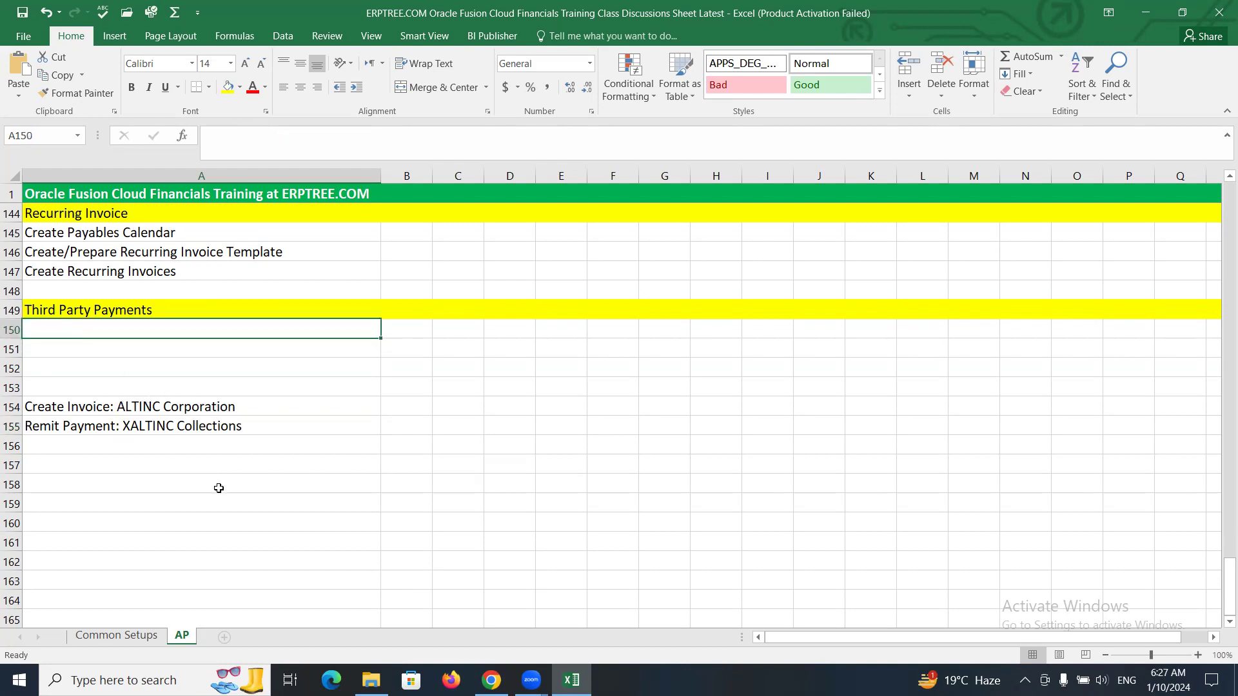
pyautogui.write('Create')
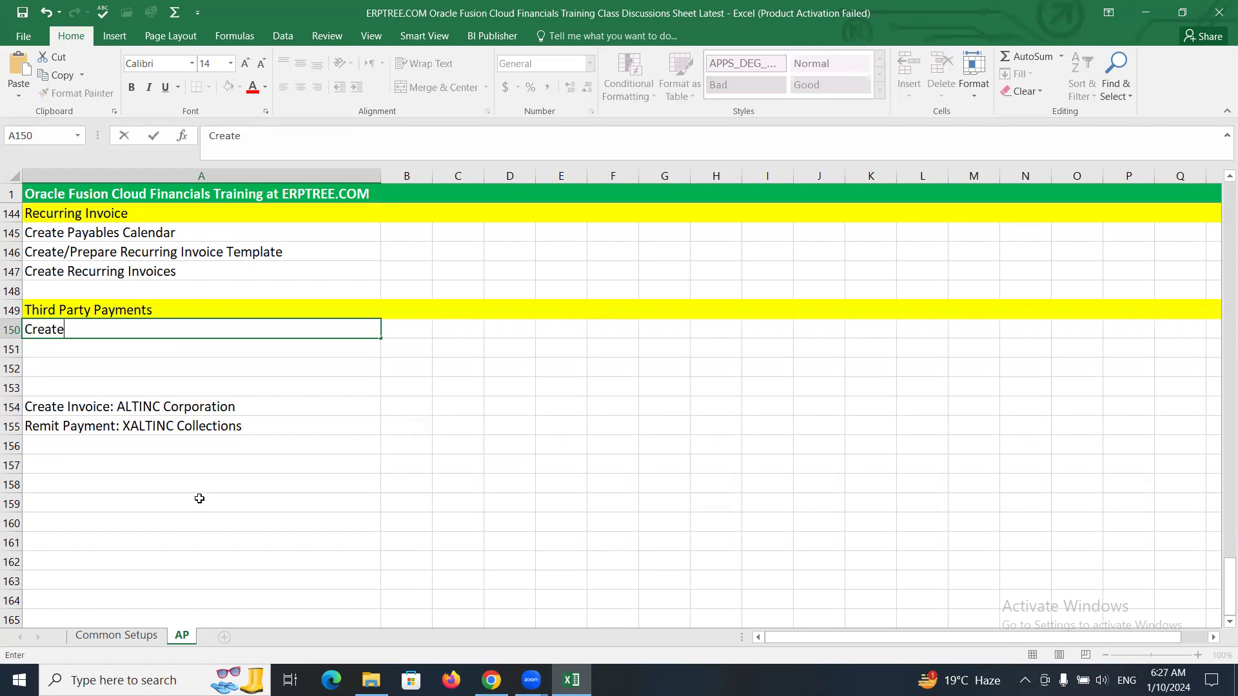
pyautogui.write(' Supplier: XALT')
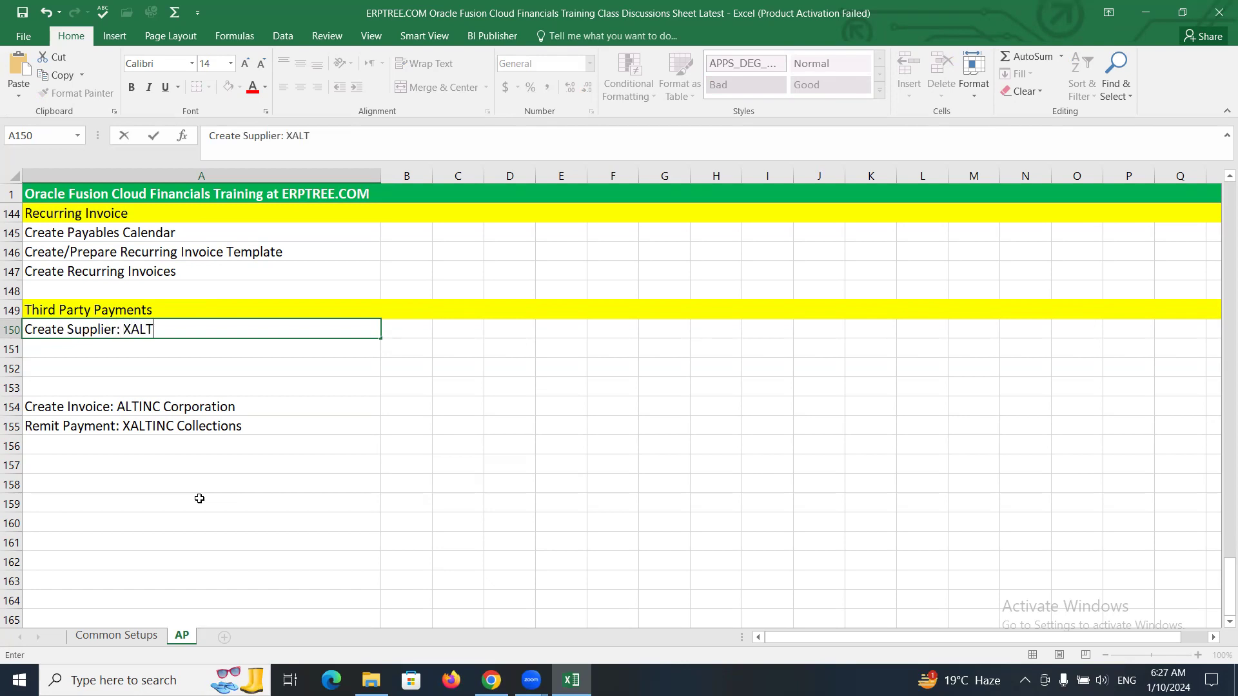
pyautogui.write('INC Collection Agency')
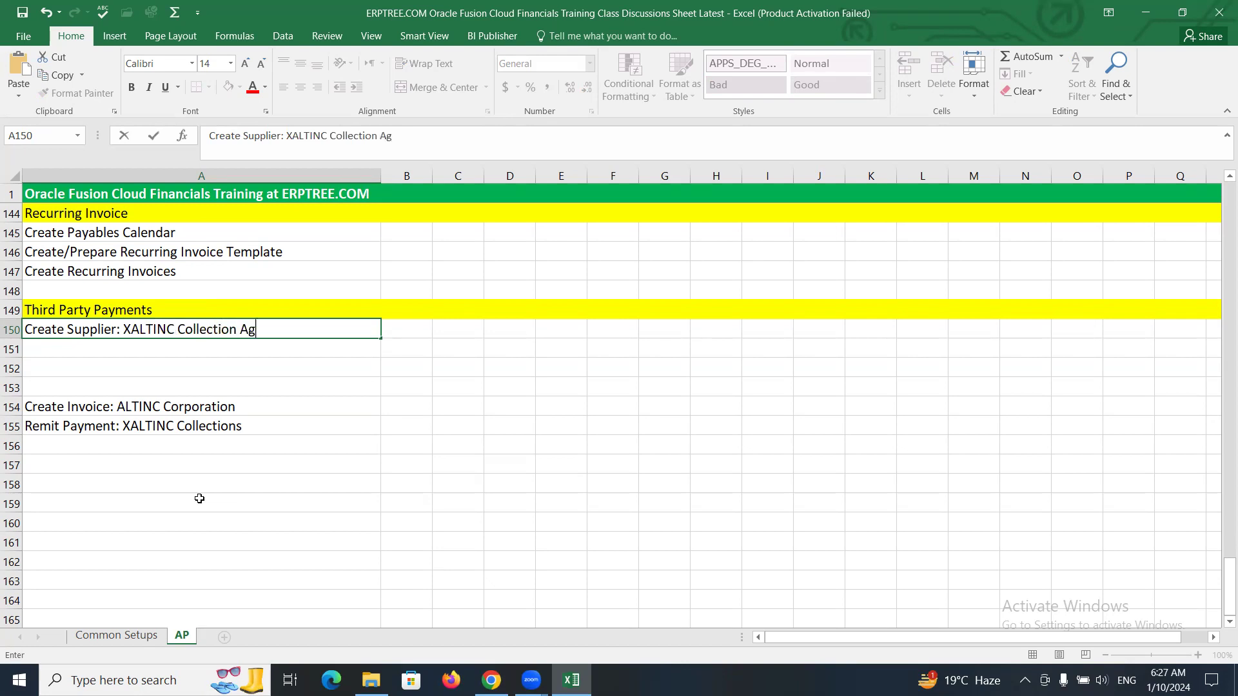
# Change the remit payment note in A155 to "Remit Payment: XALTINC Collection Agency".
pyautogui.doubleClick(254, 425)
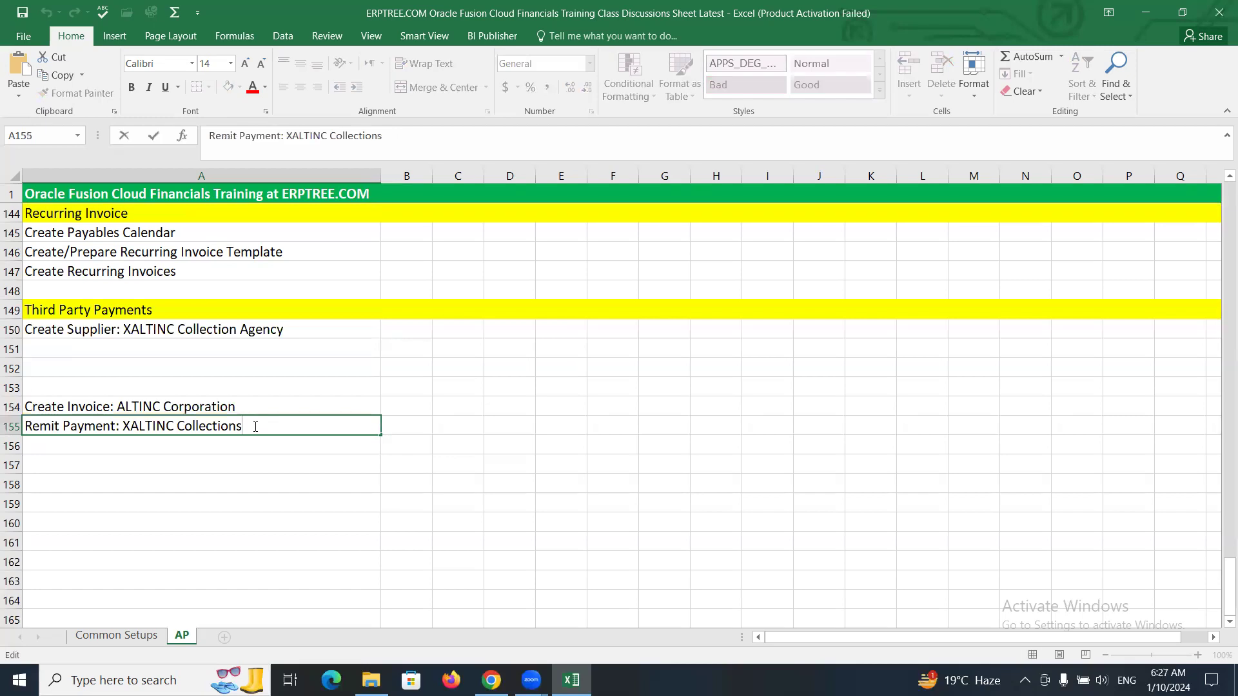
pyautogui.write('Agency')
pyautogui.click(241, 428)
pyautogui.press('BackSpace')
pyautogui.click(135, 352)
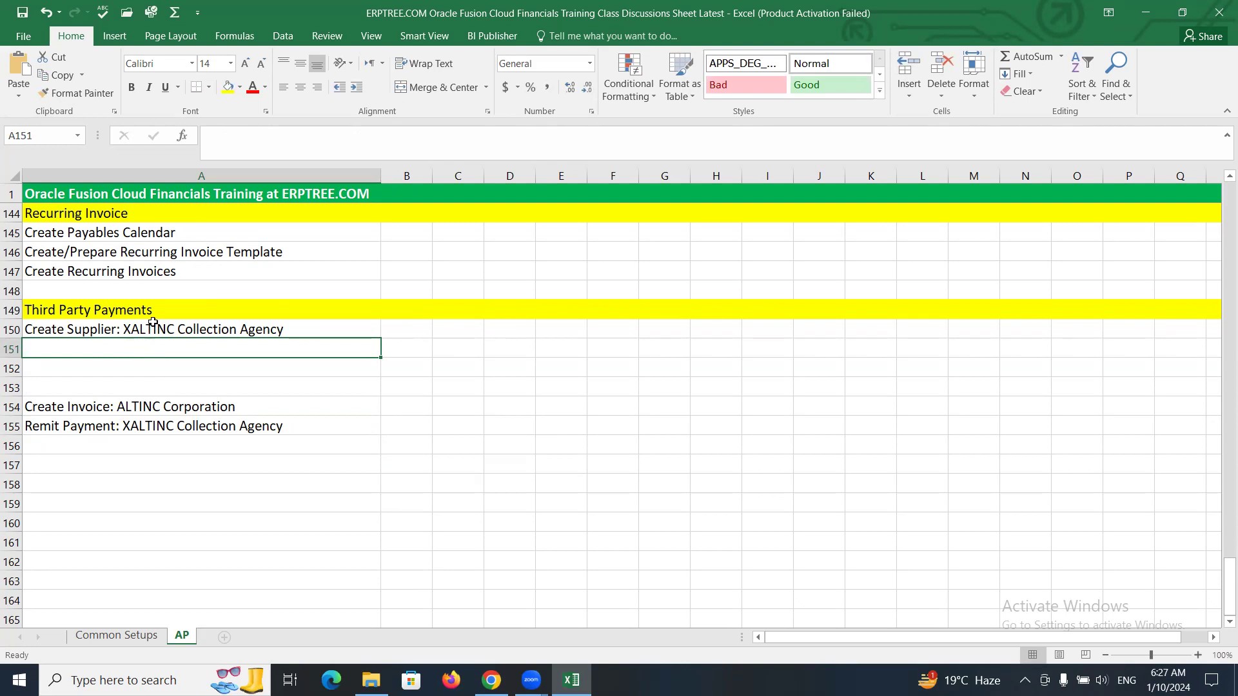
# Copy the Create Supplier note from A150 into cell A151.
pyautogui.click(155, 333)
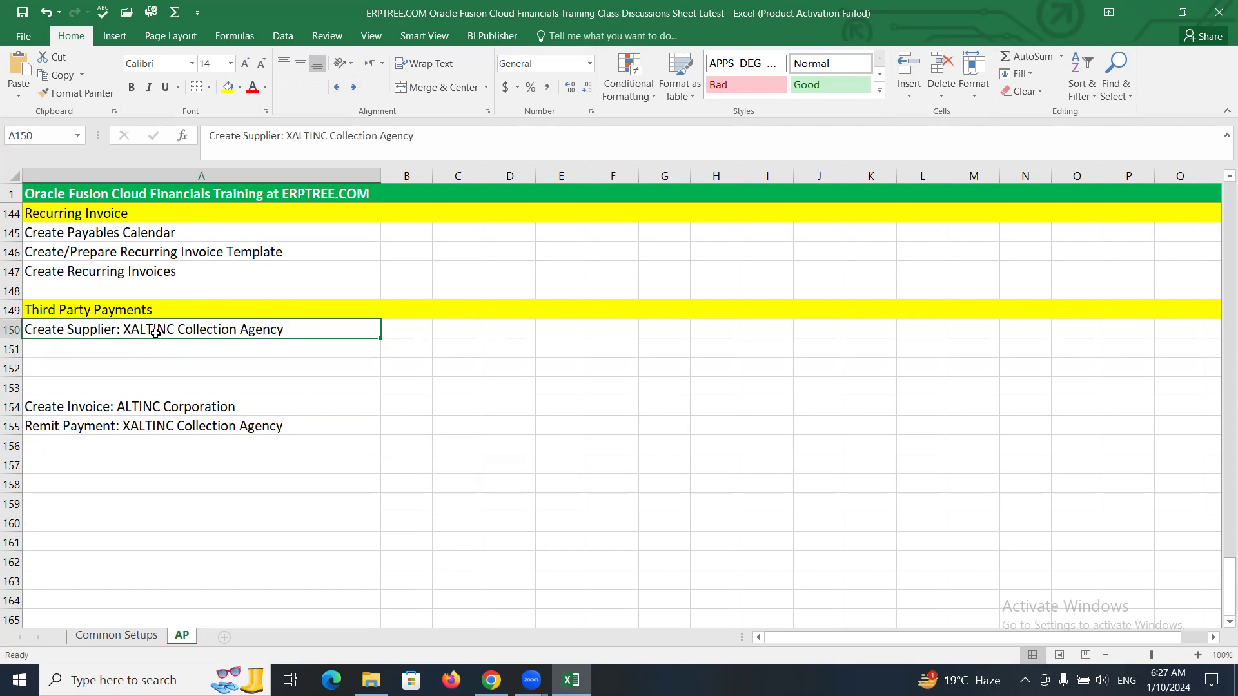
pyautogui.hotkey('ctrl', 'c')
pyautogui.click(133, 351)
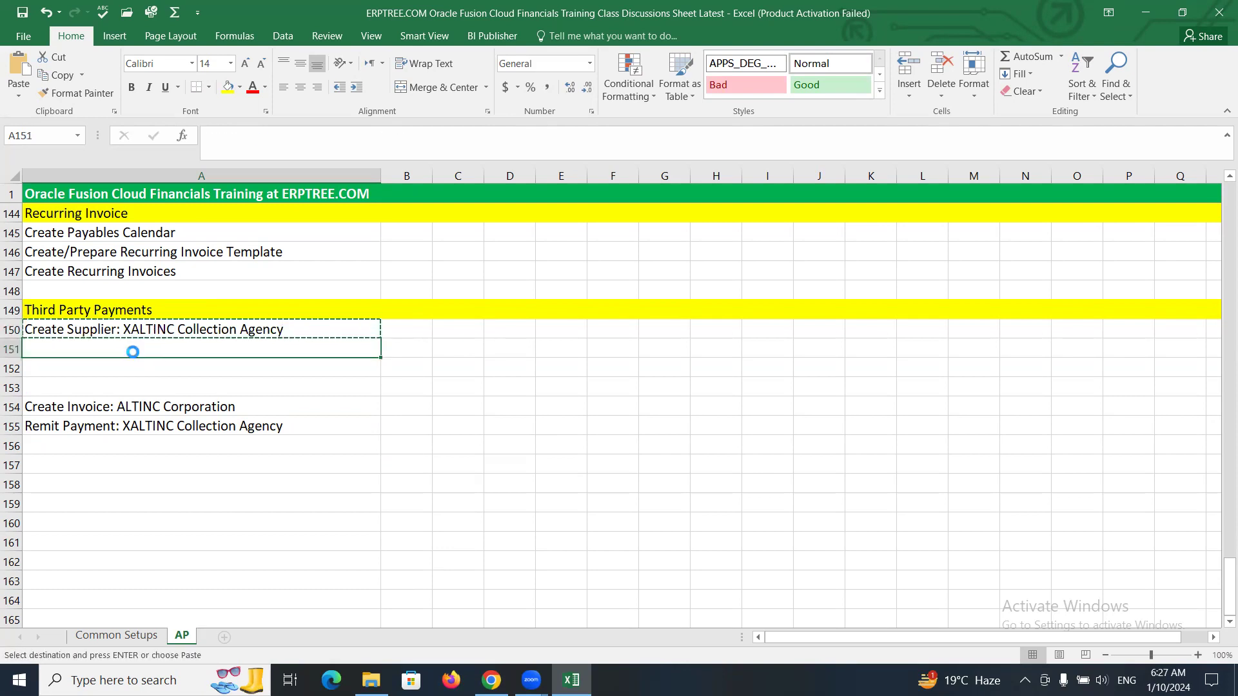
pyautogui.hotkey('ctrl', 'v')
pyautogui.press('Up')
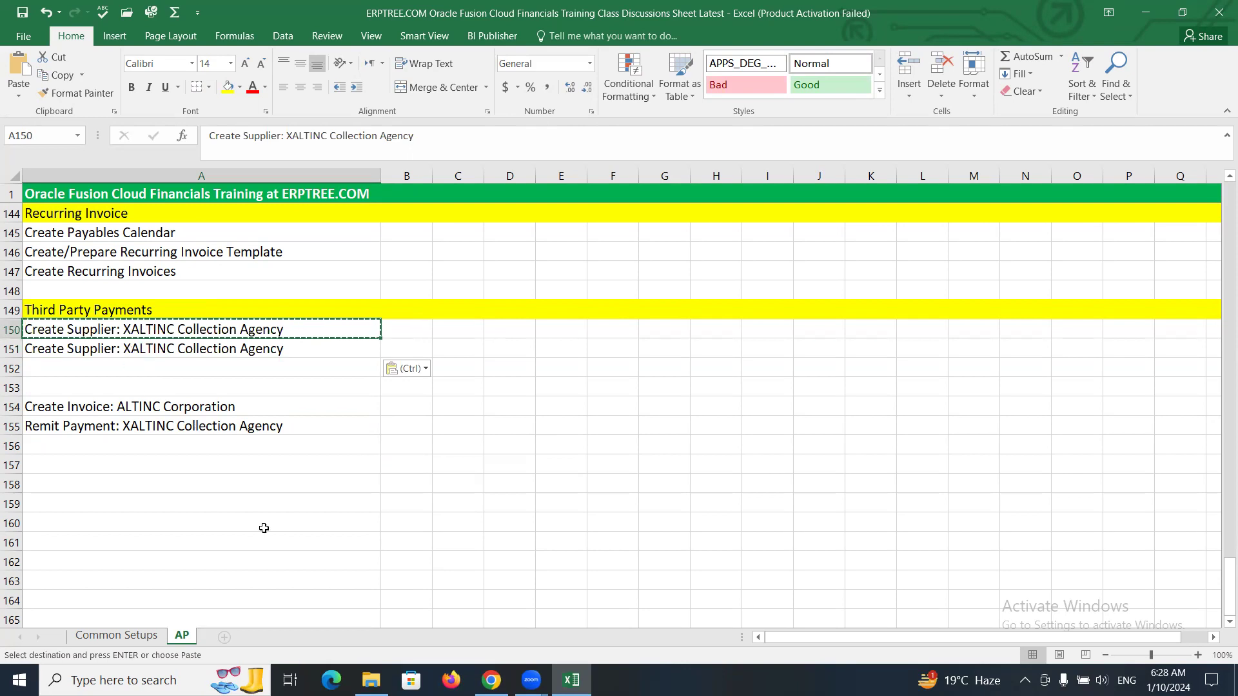
# Replace the note in cell A150 with "Enable 3rd Party Payments at Invoice and Payment Options".
pyautogui.write('Enable')
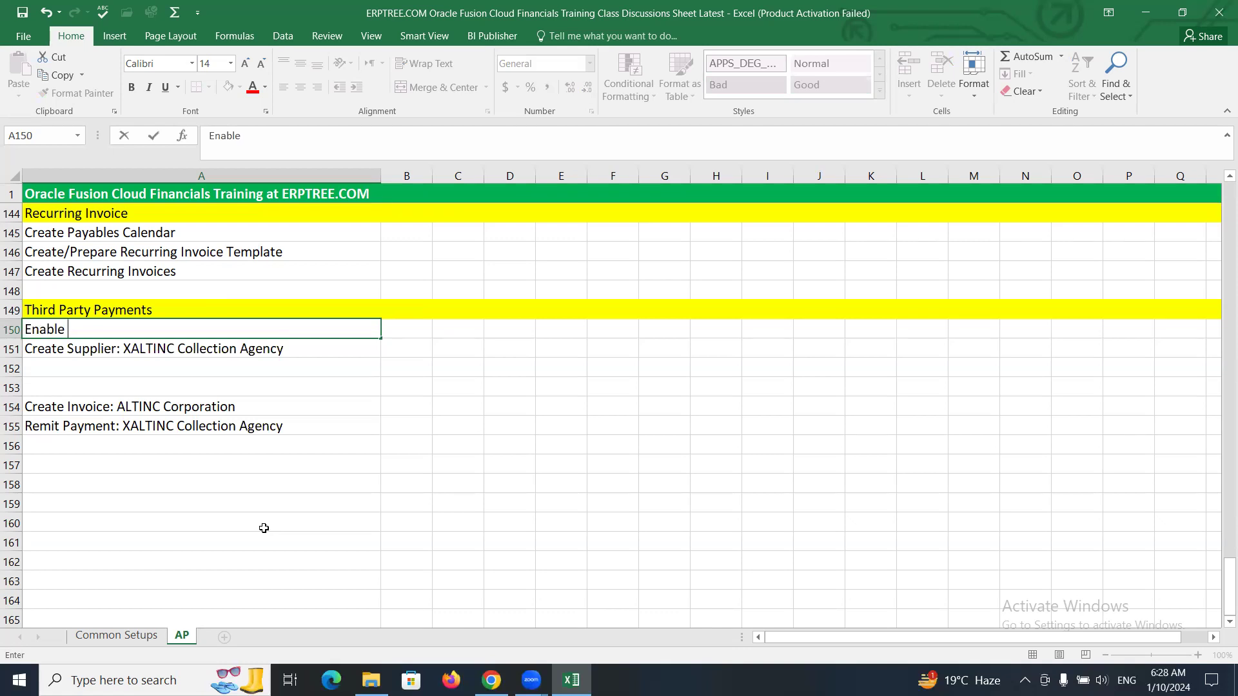
pyautogui.write('3rd Party Payments')
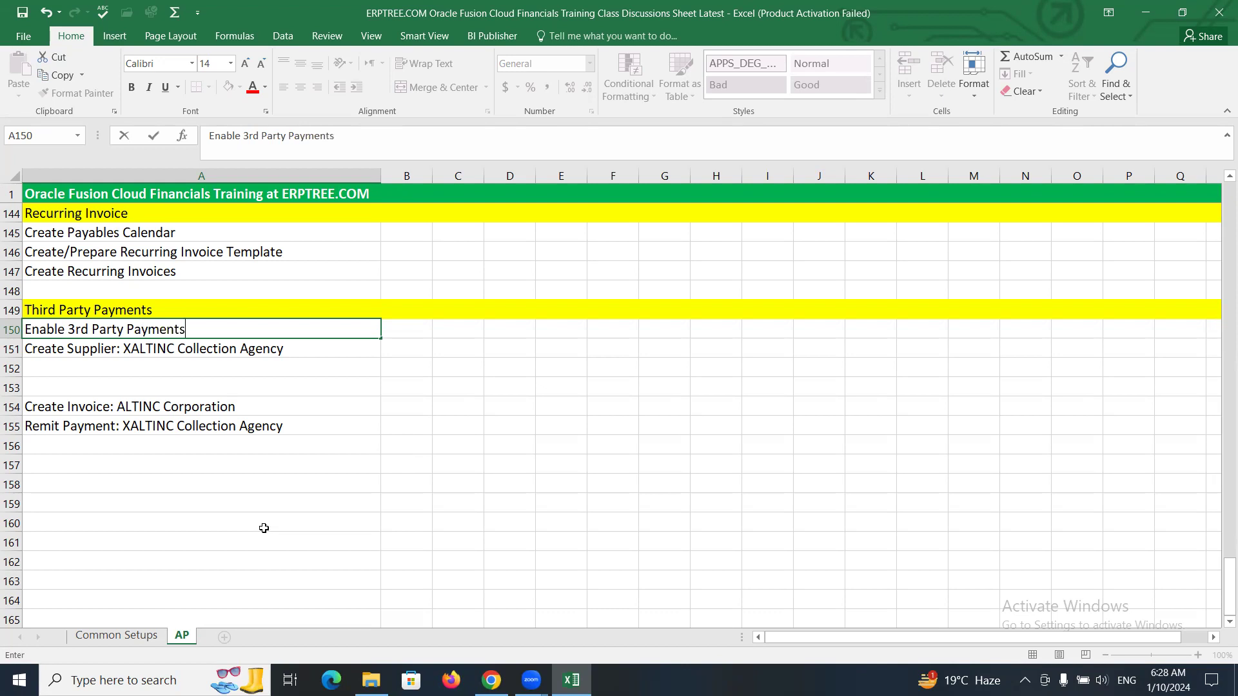
pyautogui.write(' at Invoice and Payment Options')
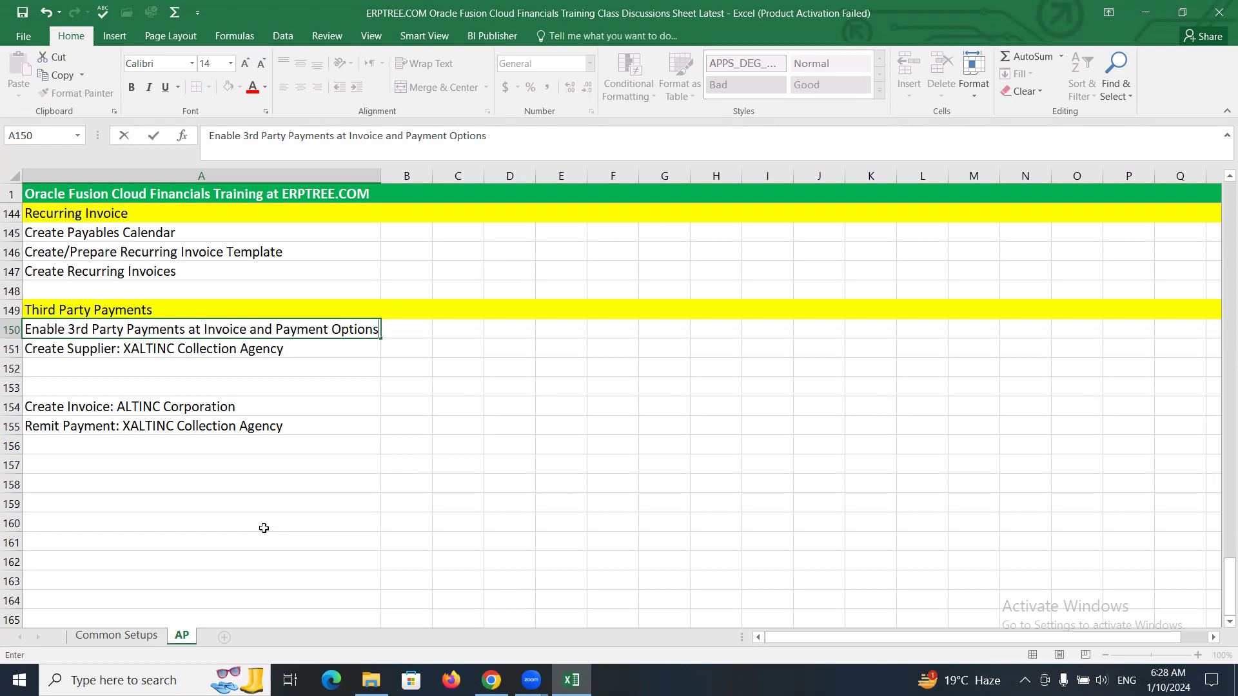
pyautogui.click(236, 366)
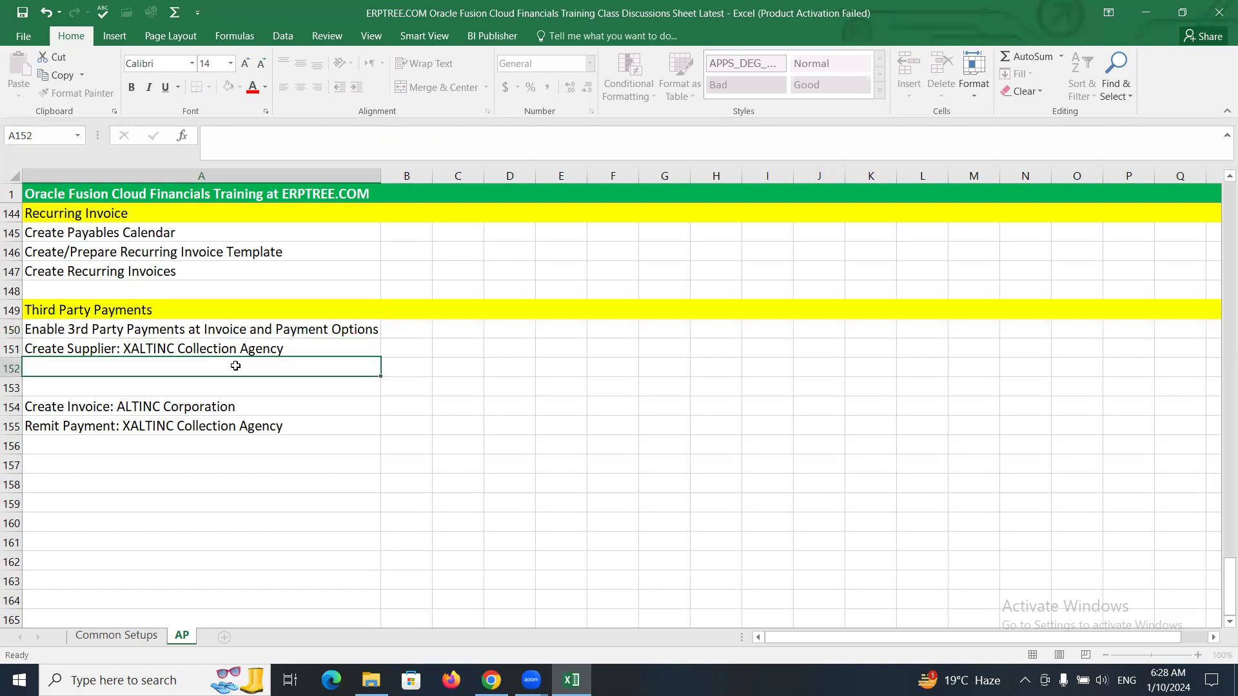
# Review the Third Party Payments outline, from the enabling and supplier notes to the invoice and remit payment notes.
pyautogui.click(211, 323)
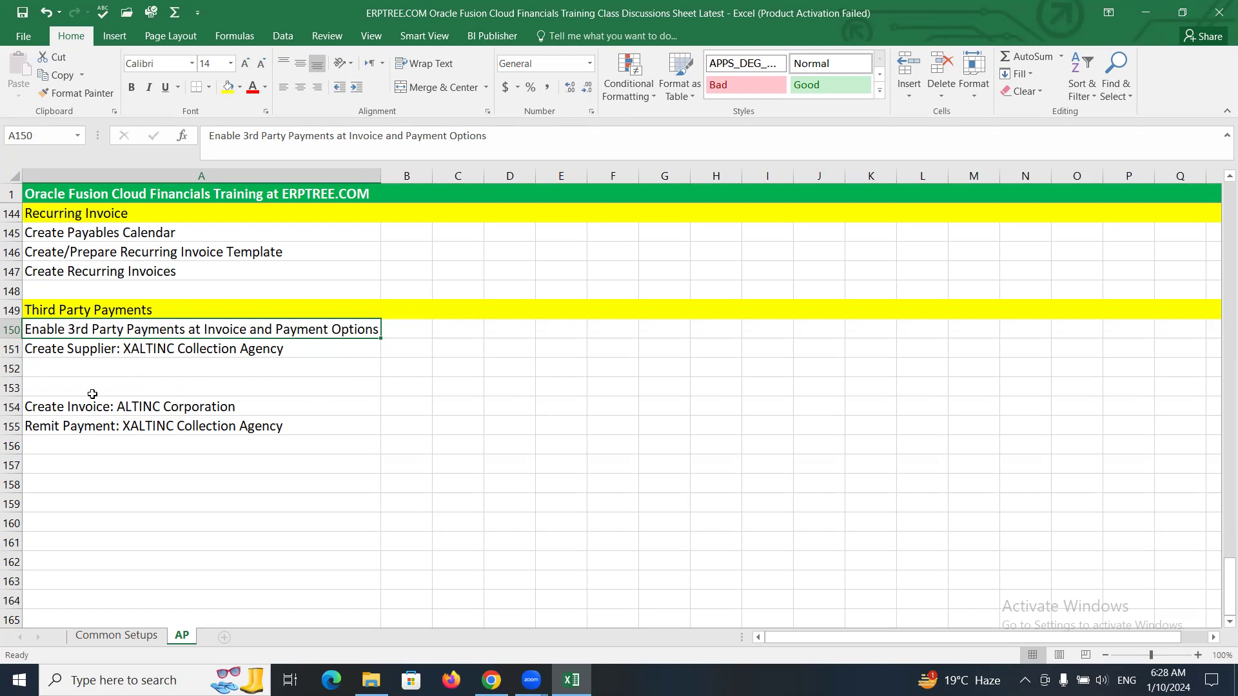
pyautogui.click(114, 351)
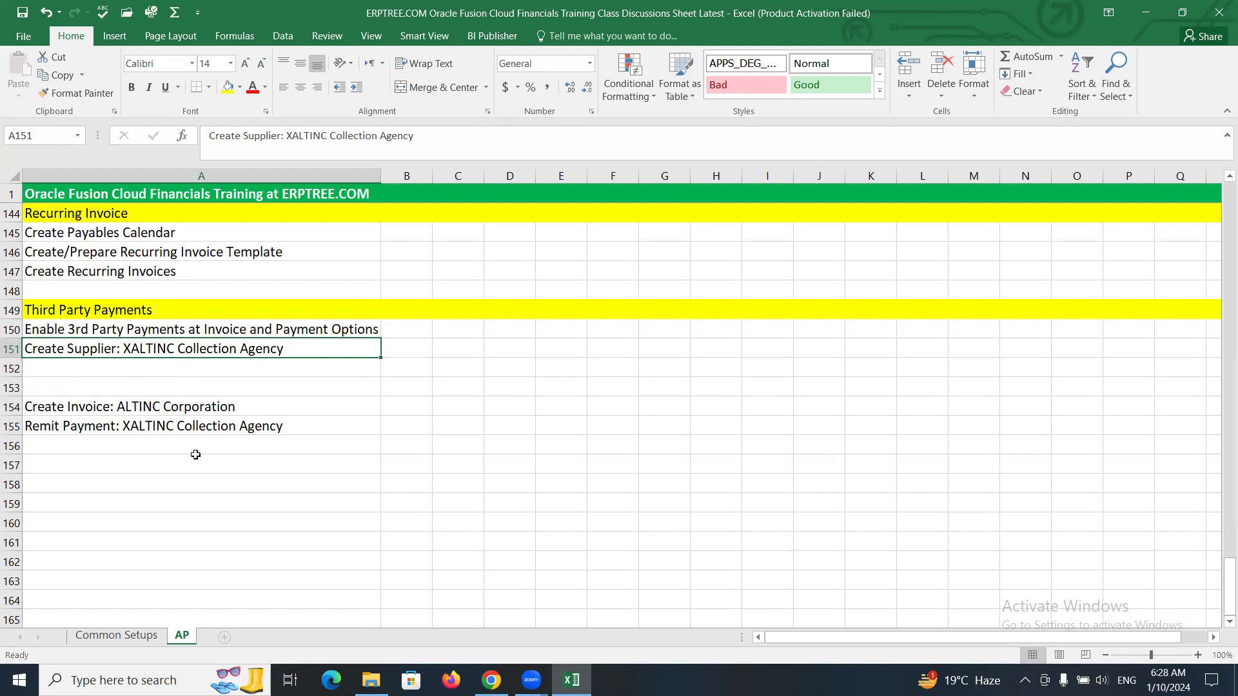
pyautogui.click(139, 432)
pyautogui.click(91, 407)
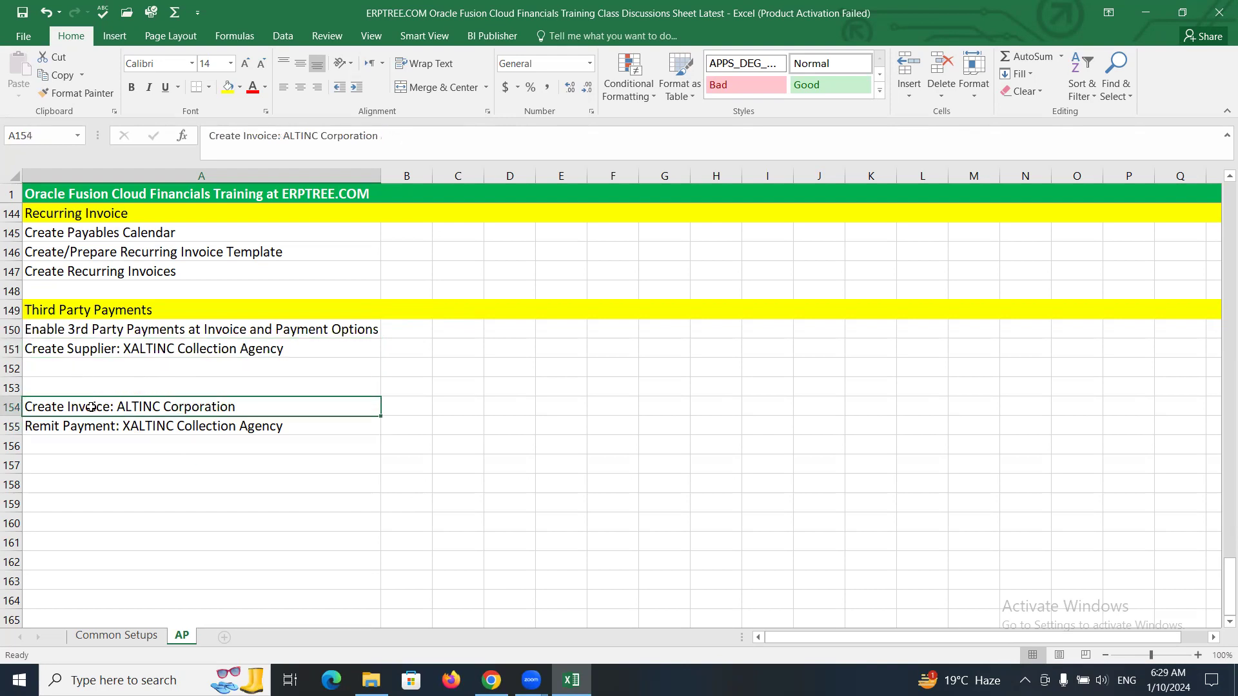
pyautogui.click(61, 431)
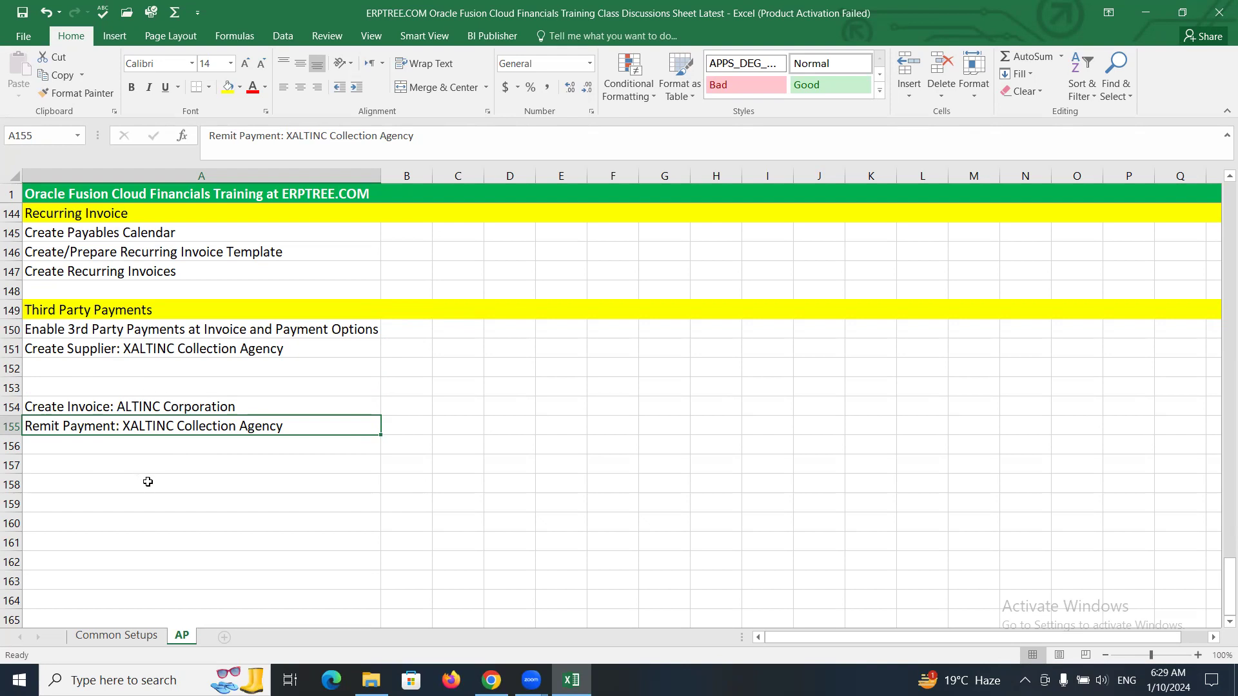
pyautogui.click(156, 412)
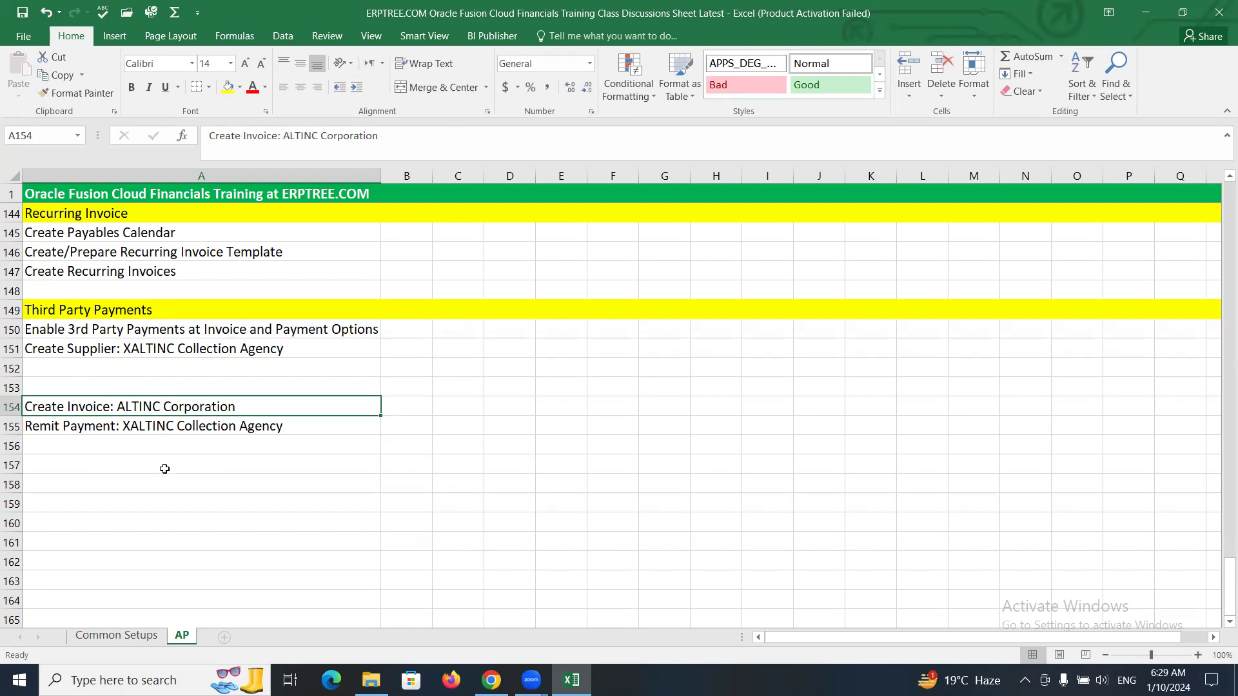
pyautogui.click(167, 428)
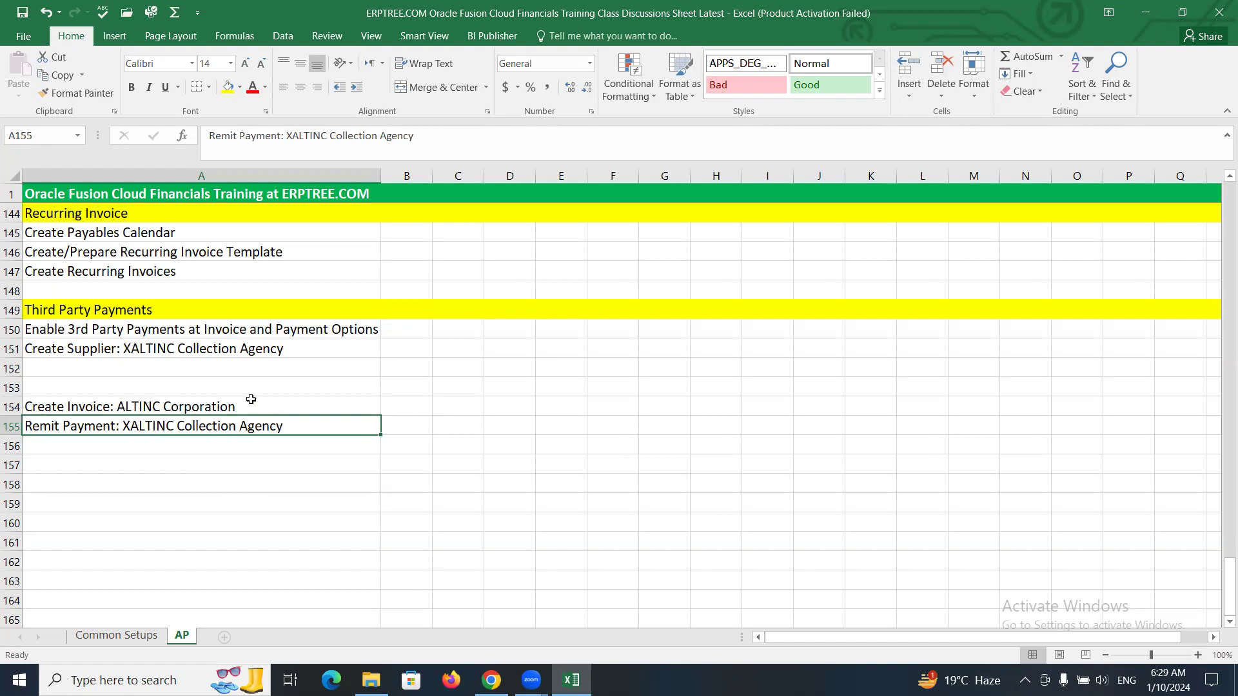
pyautogui.click(168, 406)
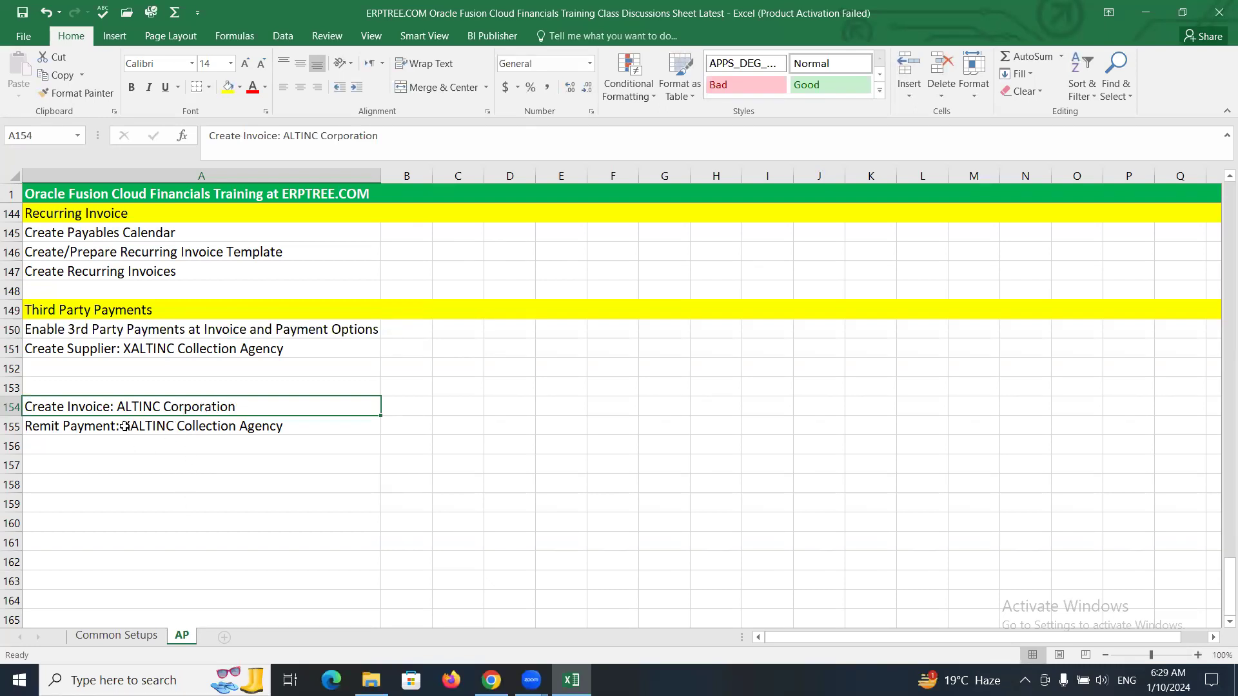
# Enter the note "Create 3rd Party Relationship" in cell A152, below the Create Supplier note.
pyautogui.click(127, 370)
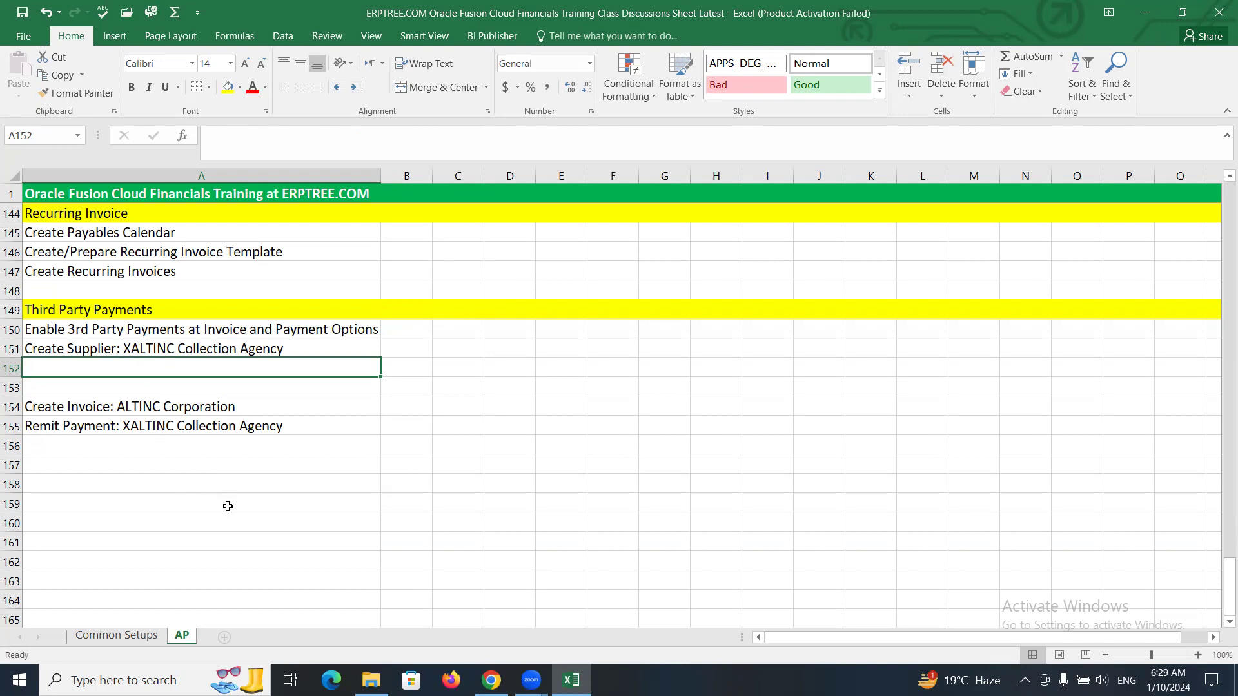
pyautogui.write('Create ')
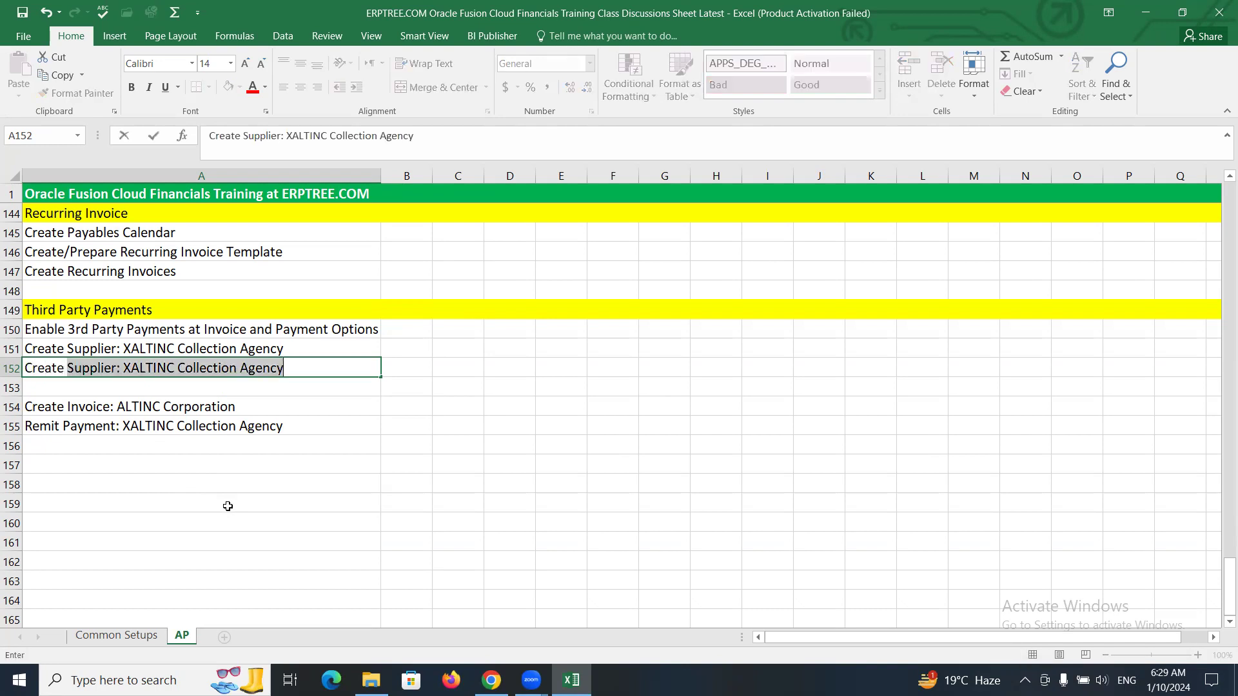
pyautogui.write('3r')
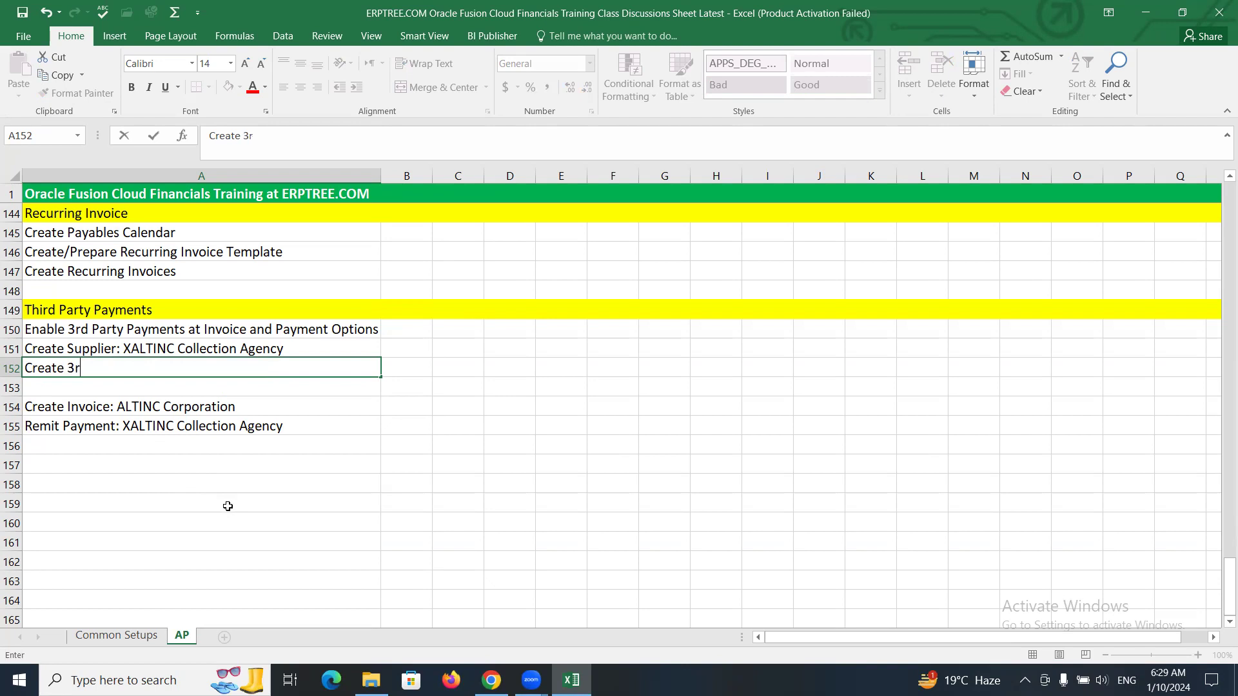
pyautogui.write('d Party Relationship')
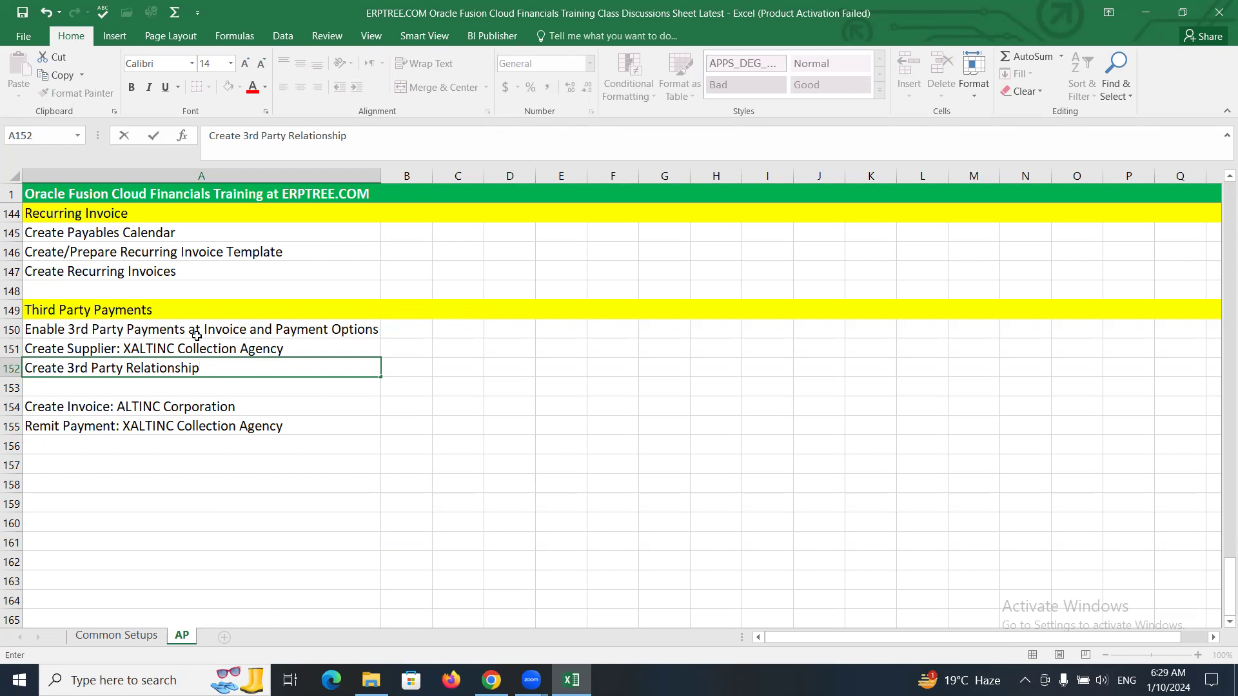
pyautogui.click(186, 404)
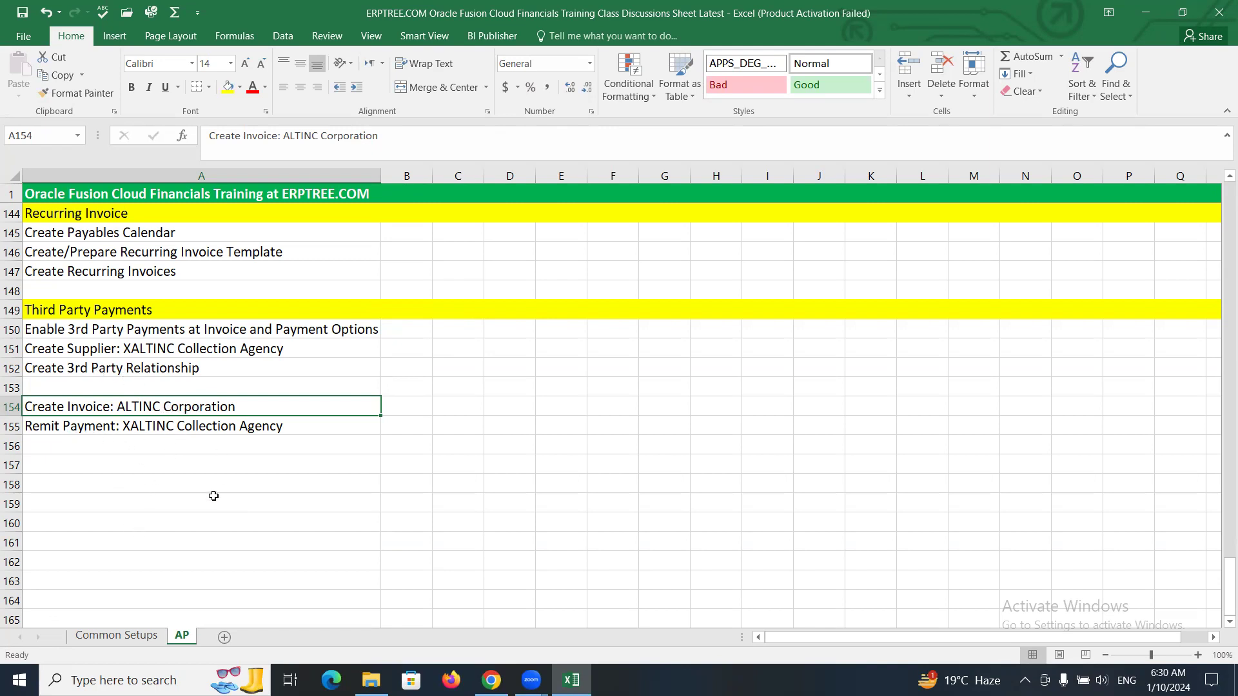
pyautogui.click(195, 422)
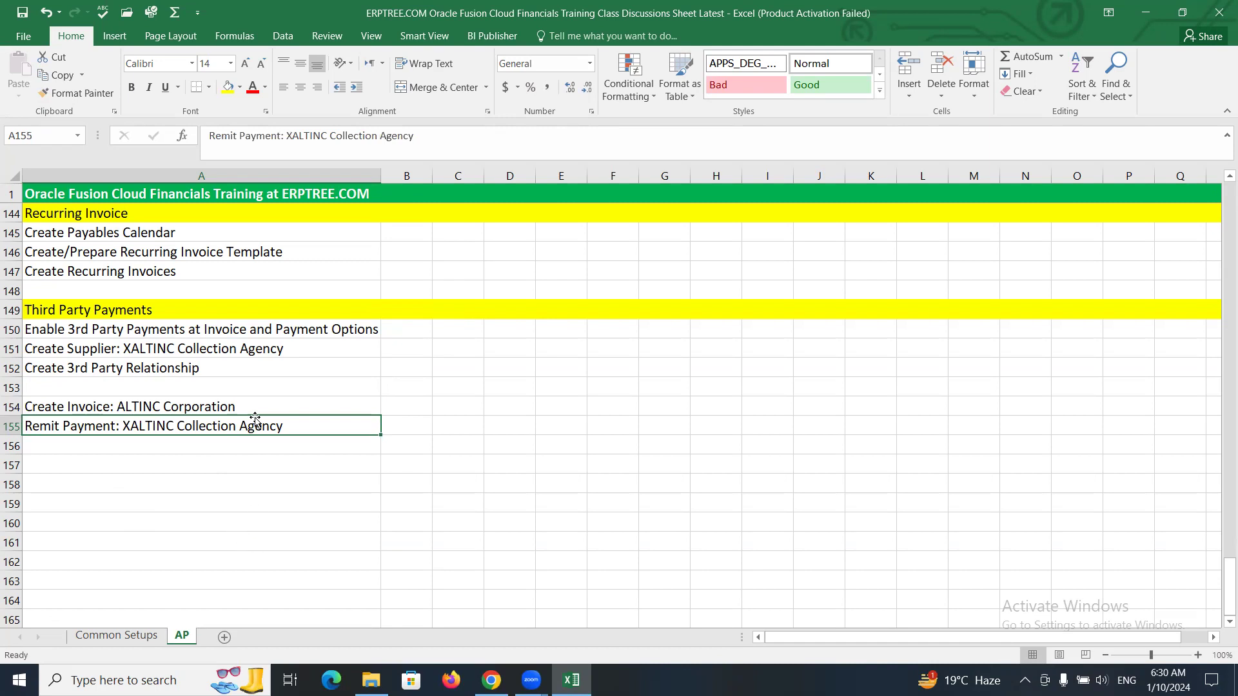
pyautogui.click(227, 330)
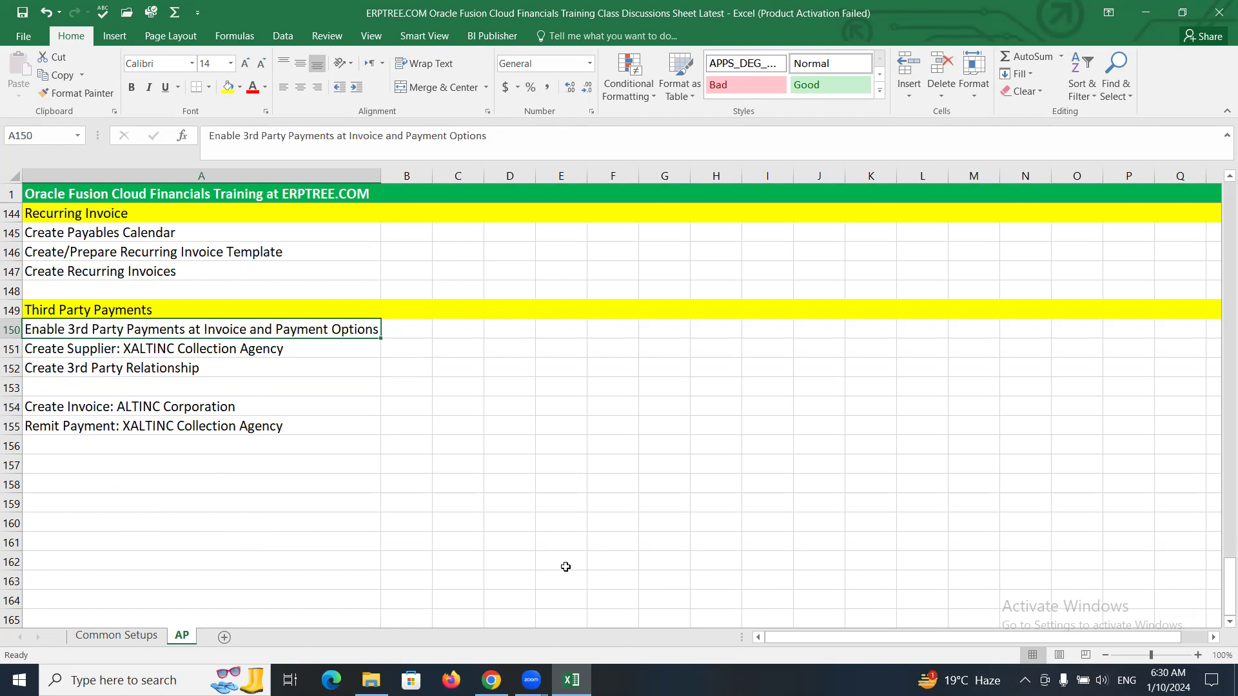
# Switch to the Oracle Setup and Maintenance page in Chrome and search the setup tasks for "Invoice options".
pyautogui.moveTo(491, 678)
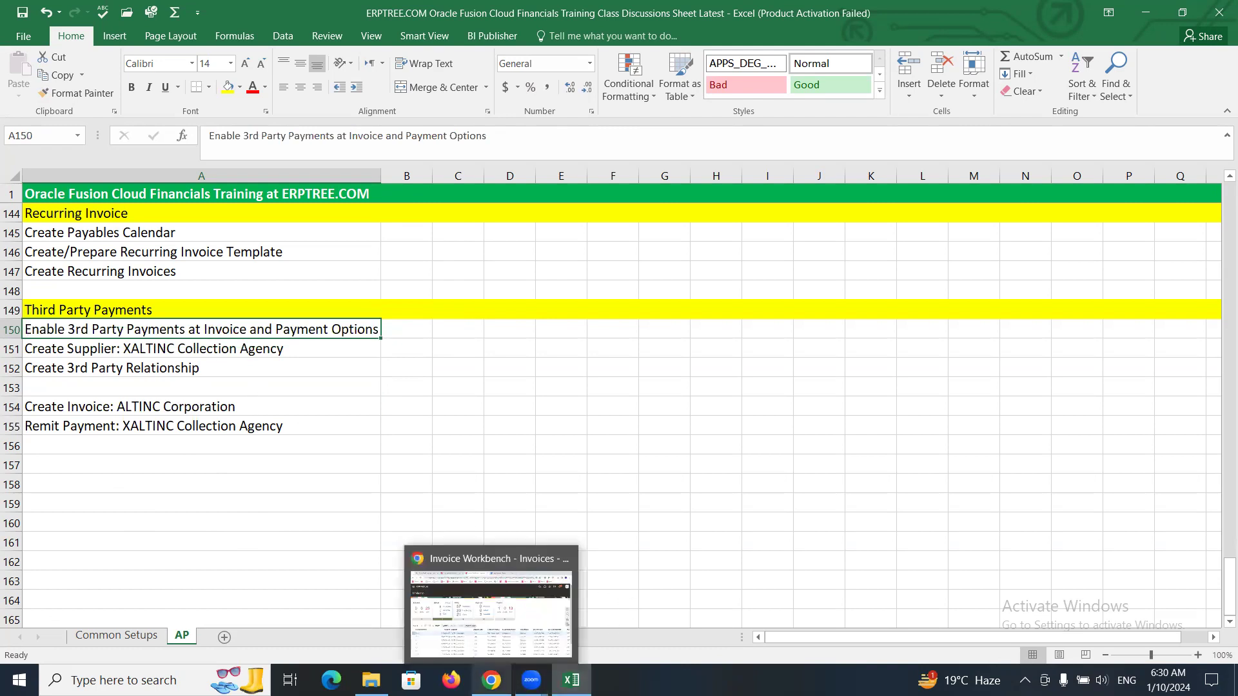
pyautogui.click(489, 629)
pyautogui.click(309, 17)
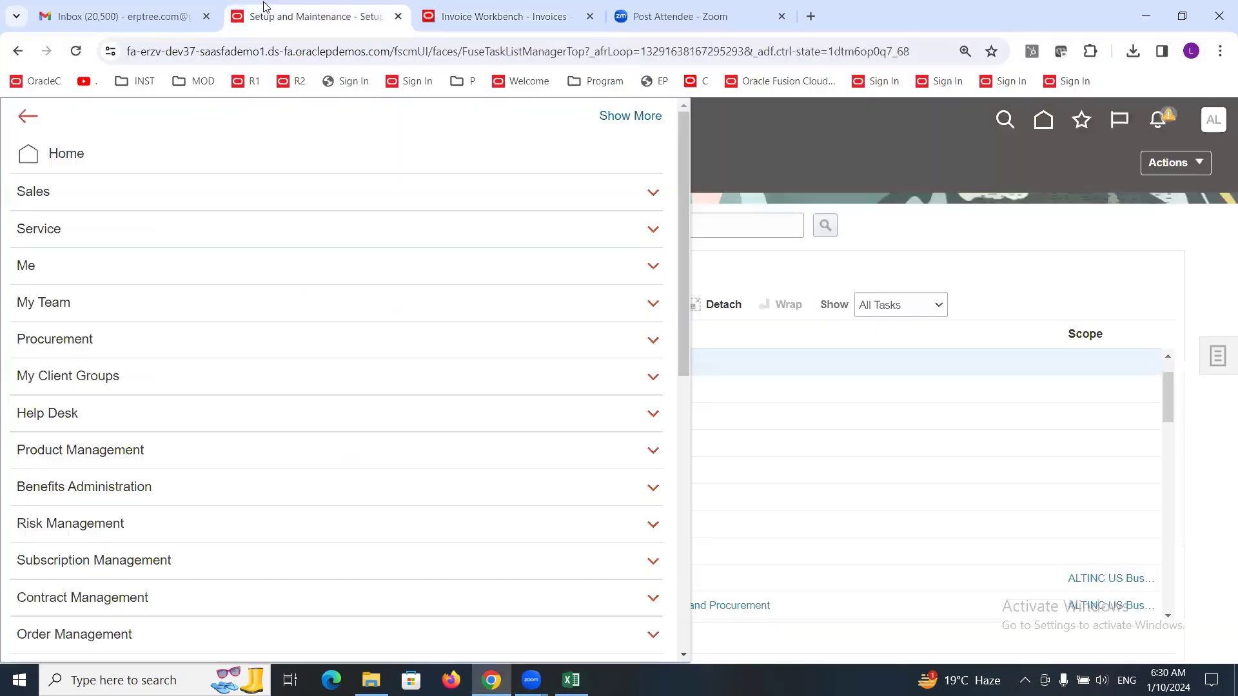
pyautogui.click(957, 284)
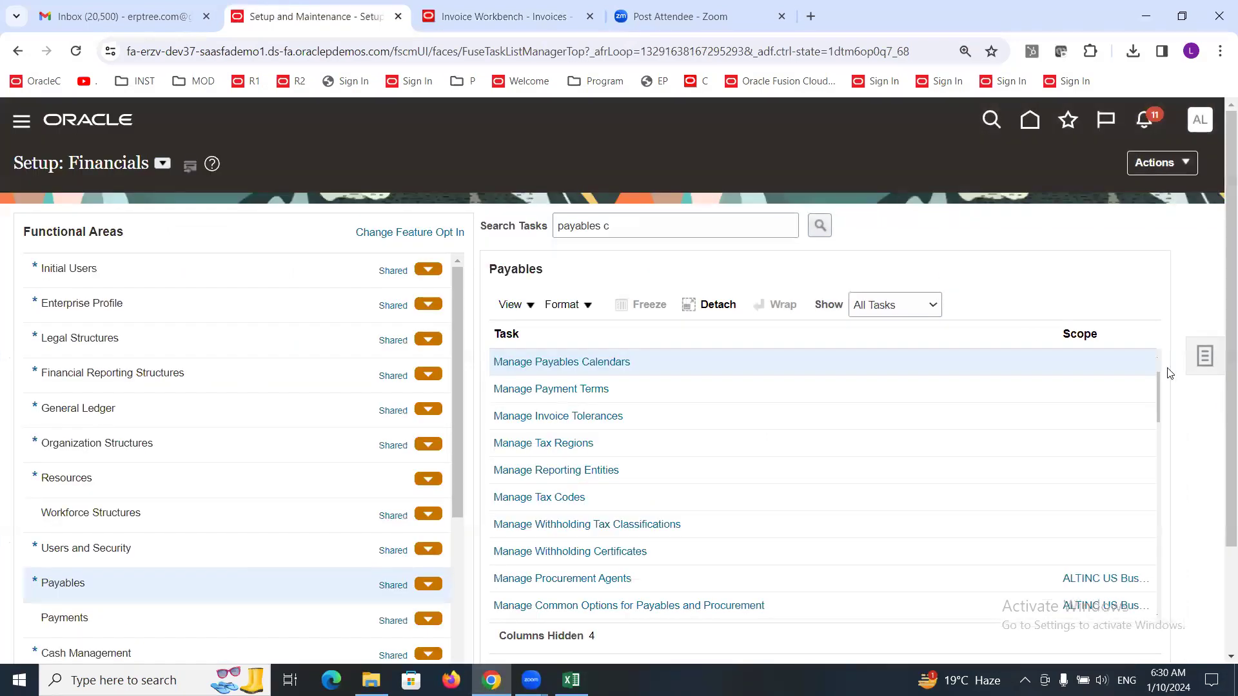
pyautogui.tripleClick(679, 232)
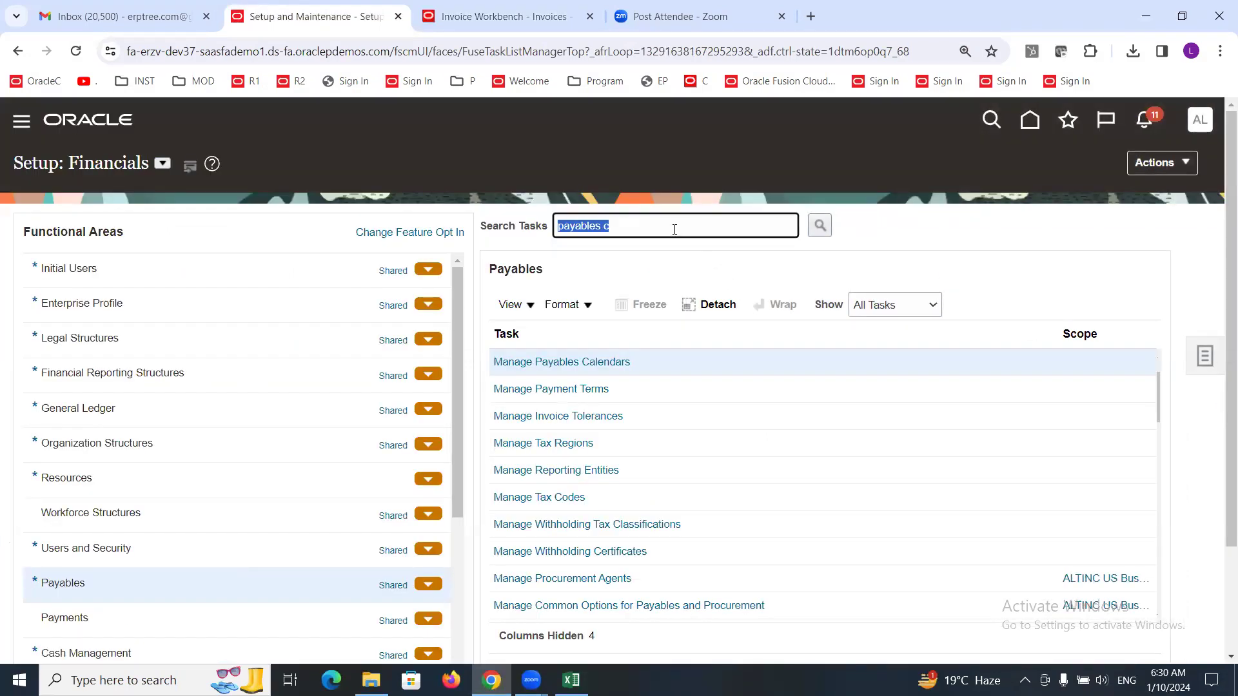
pyautogui.press('BackSpace')
pyautogui.write('Invoice options')
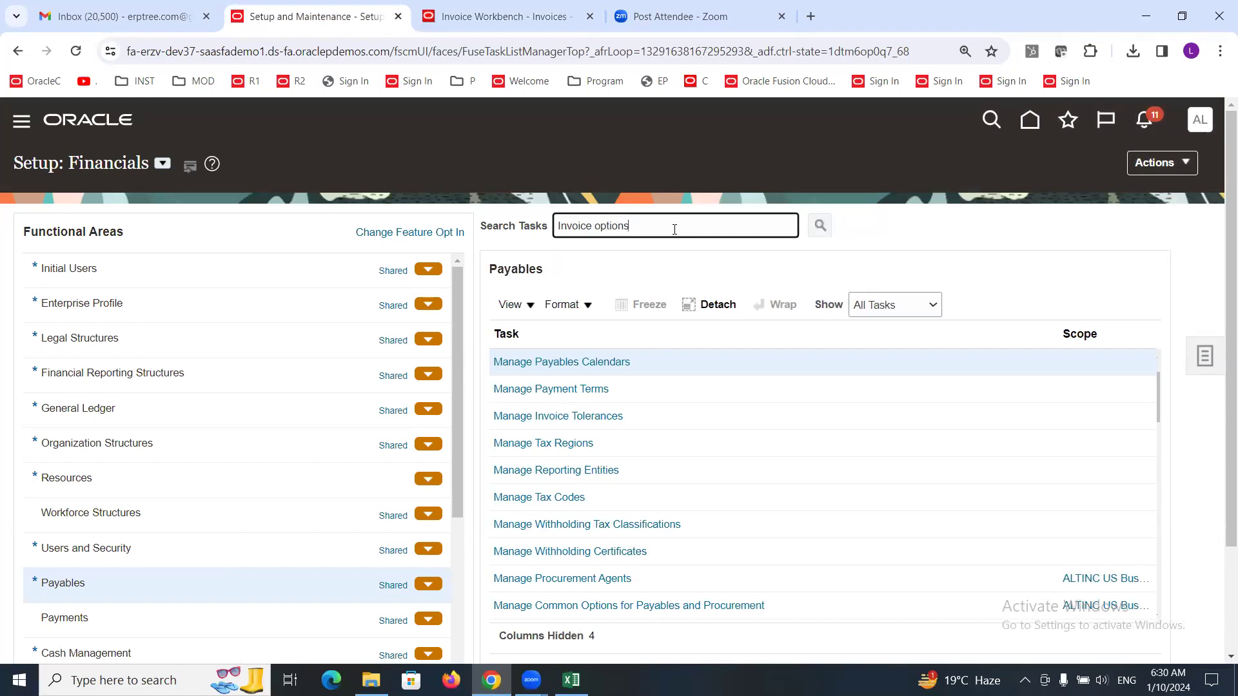
pyautogui.press('Return')
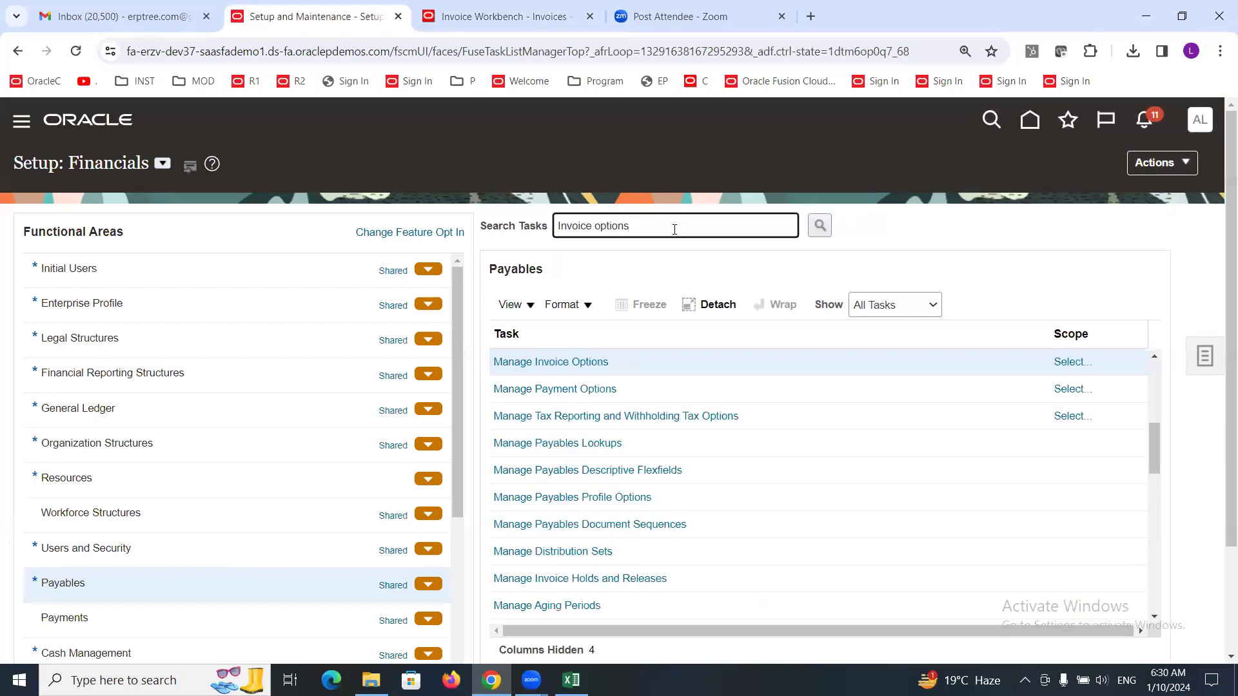
# Open the Manage Invoice Options task with ALTINC US Business Unit as its scope, finding the unit by the name "ALT".
pyautogui.click(581, 372)
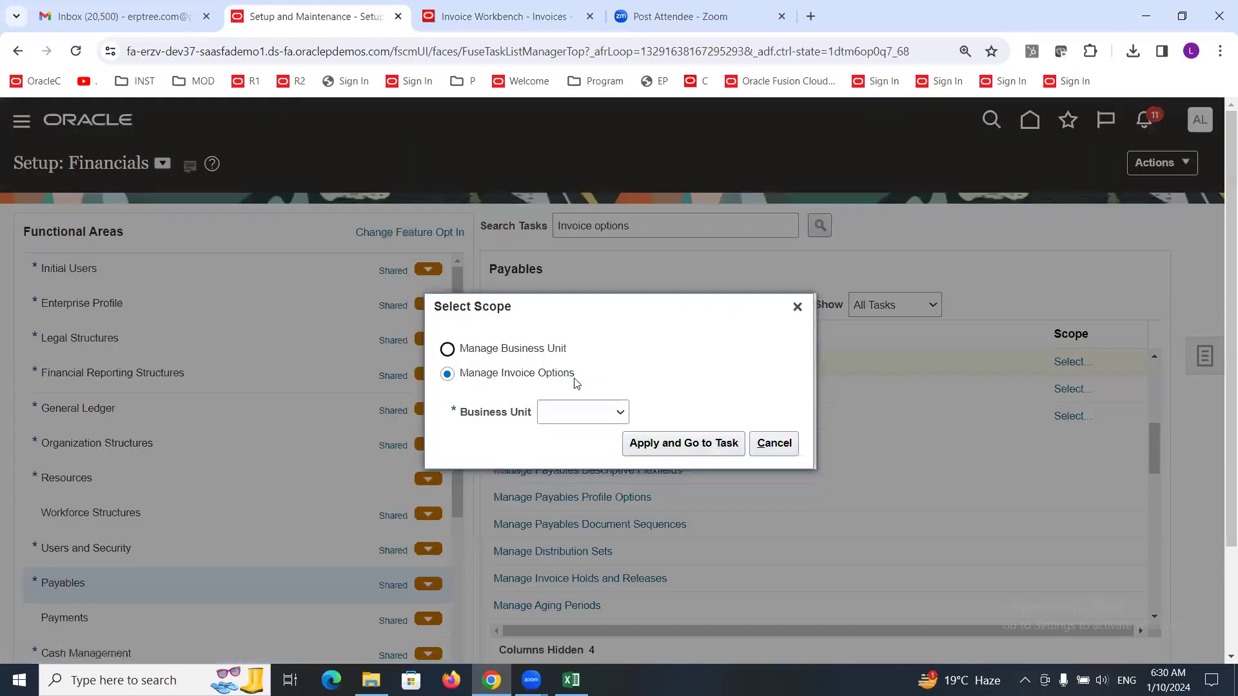
pyautogui.click(577, 415)
pyautogui.click(587, 457)
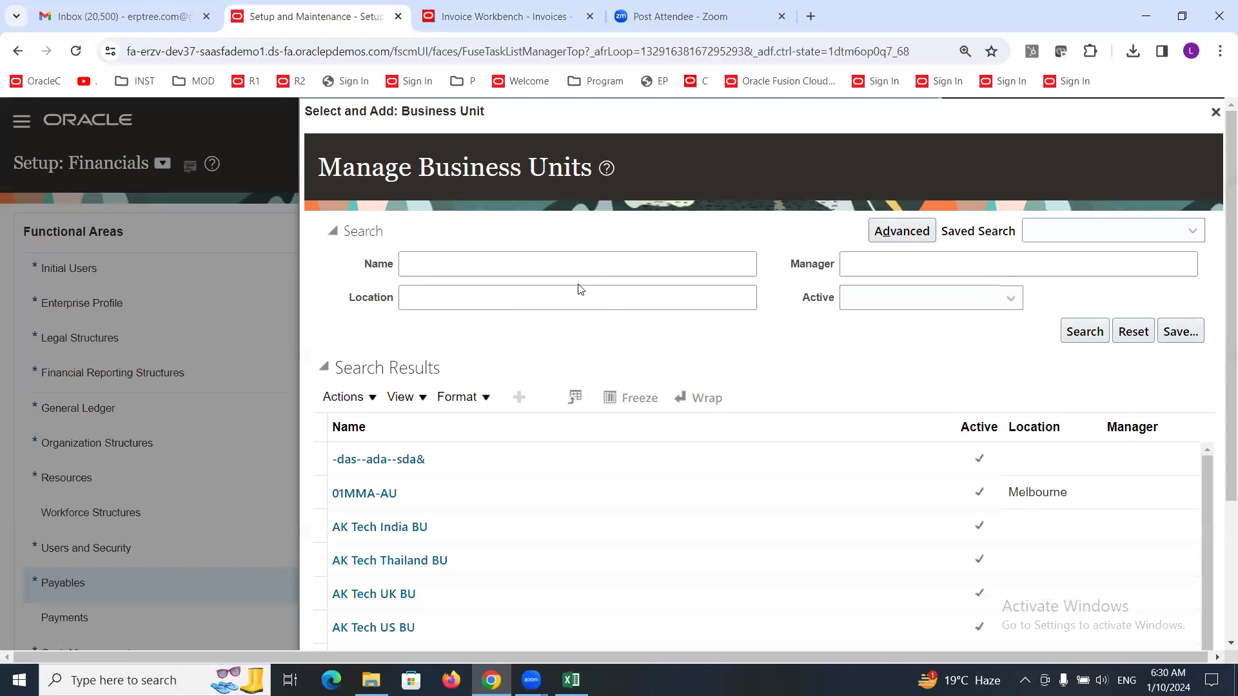
pyautogui.click(549, 265)
pyautogui.write('AL')
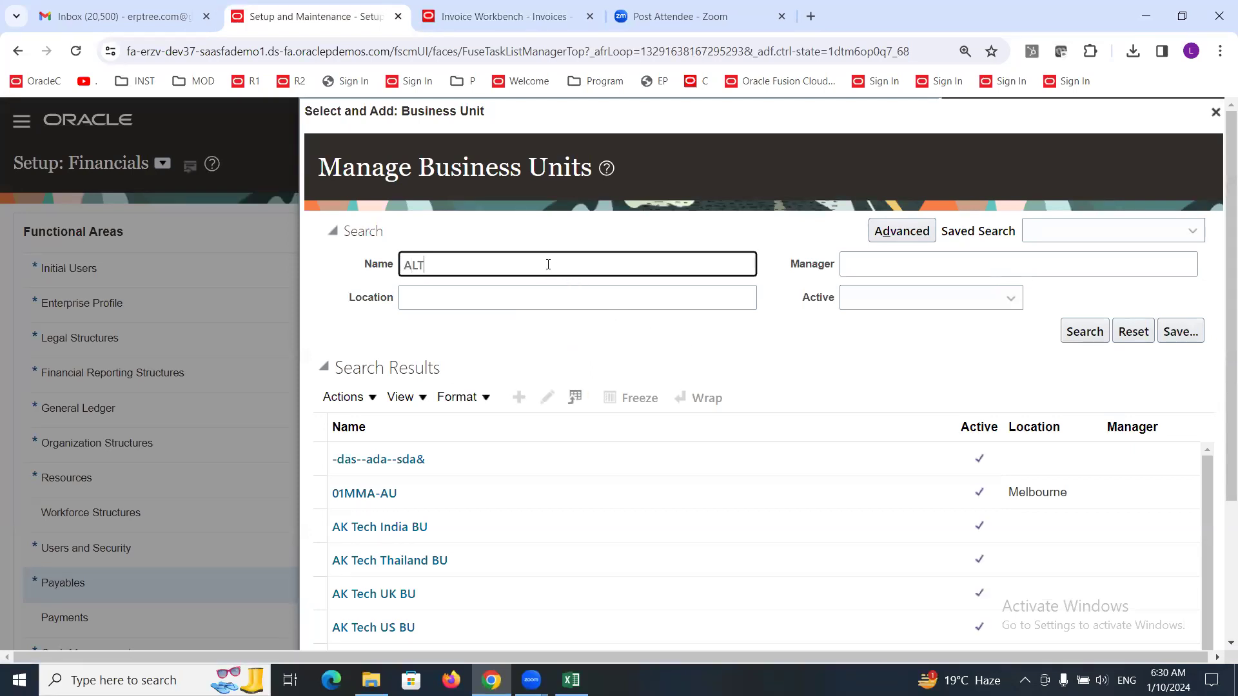
pyautogui.write('T')
pyautogui.press('Return')
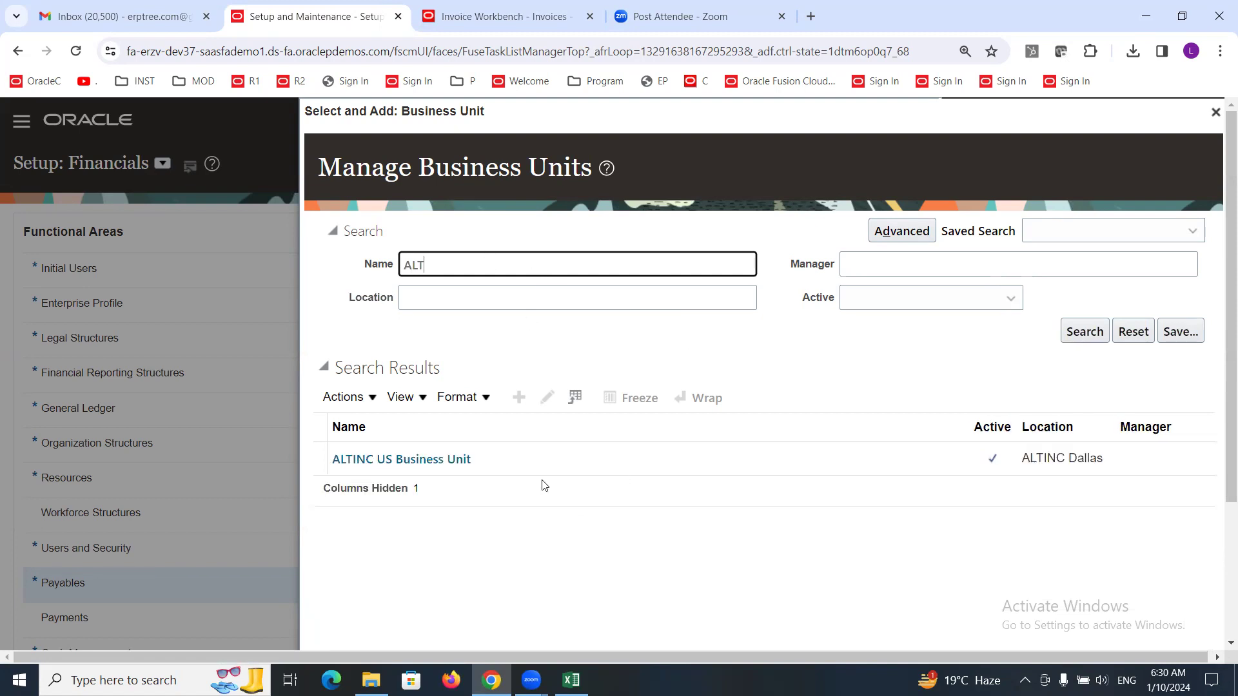
pyautogui.click(538, 461)
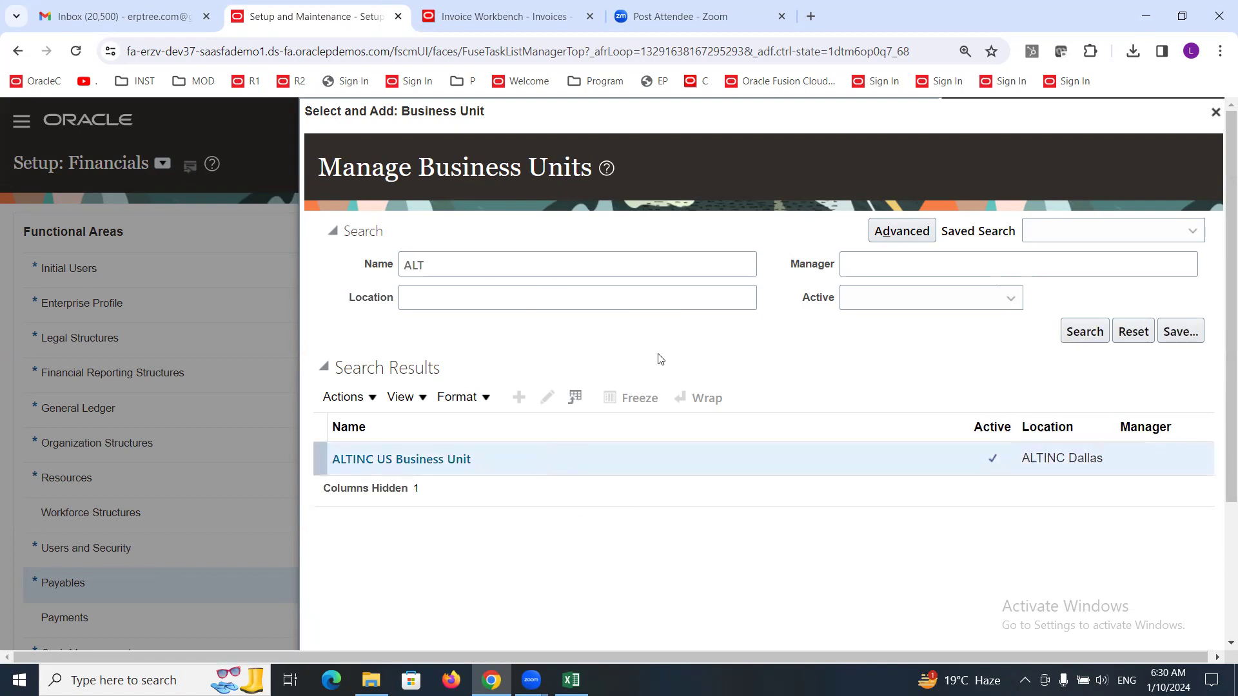
pyautogui.scroll(-3, 655, 307)
pyautogui.click(371, 488)
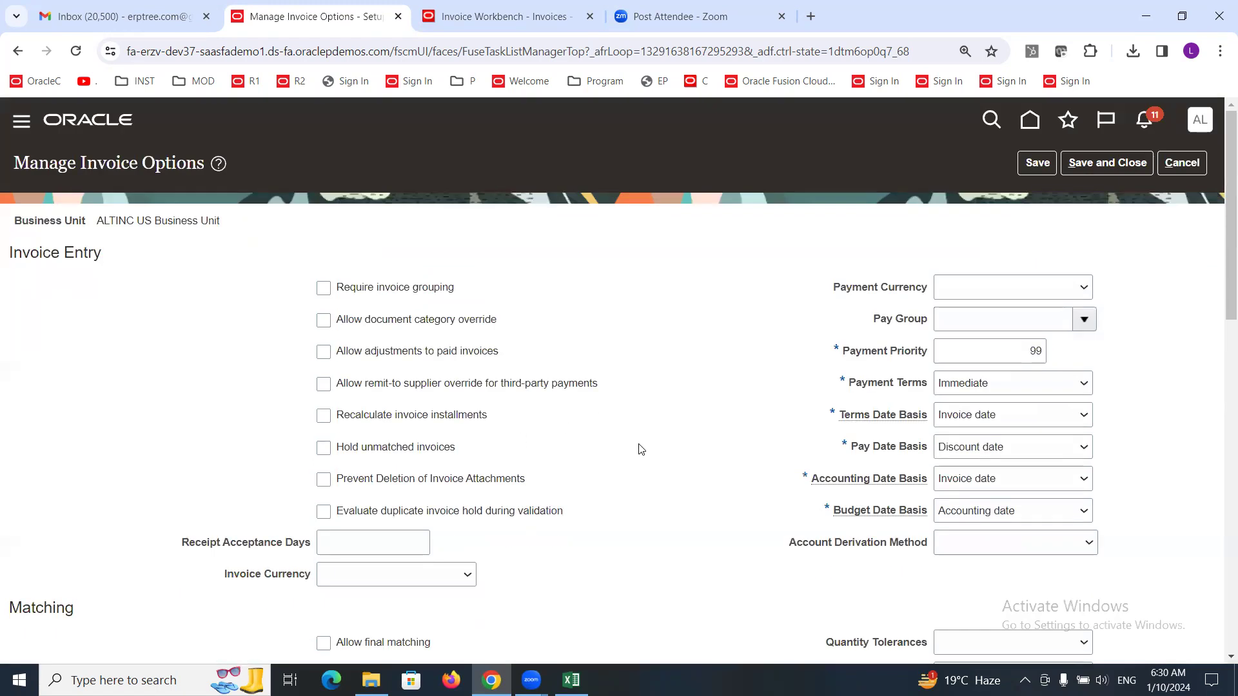
# Allow remit-to supplier override for third-party payments under Invoice Entry, and save and close the invoice options.
pyautogui.doubleClick(79, 257)
pyautogui.doubleClick(78, 258)
pyautogui.doubleClick(79, 258)
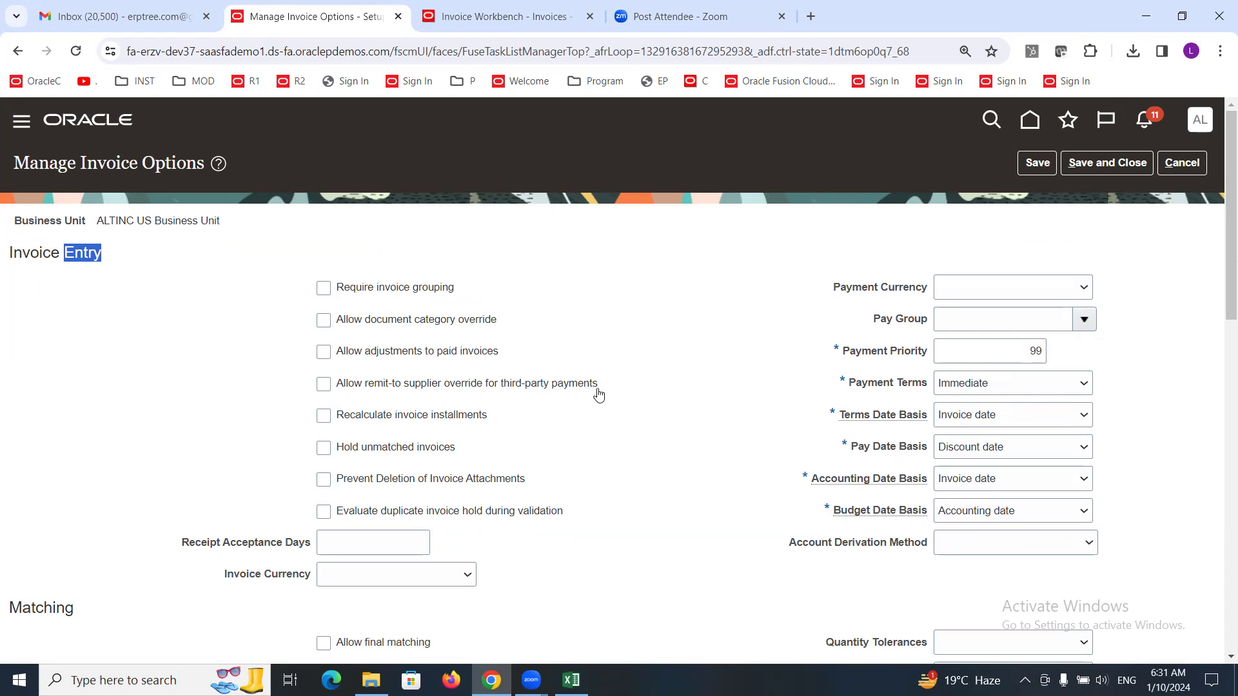
pyautogui.click(324, 386)
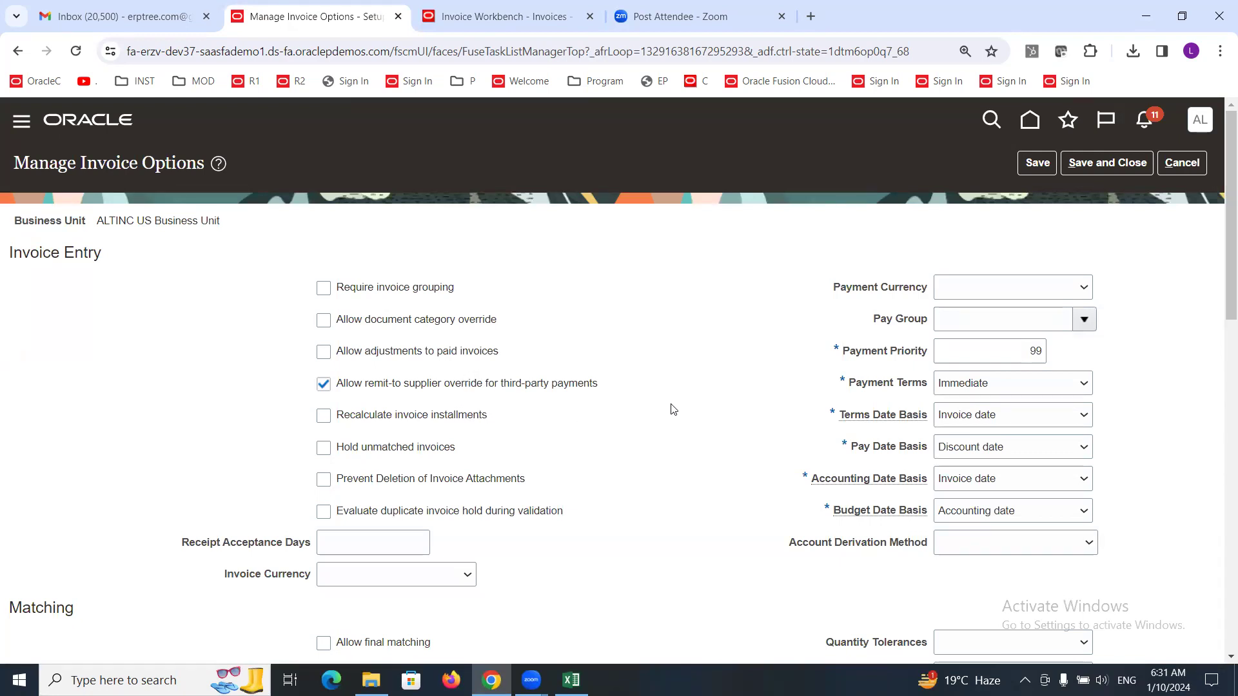
pyautogui.click(1085, 167)
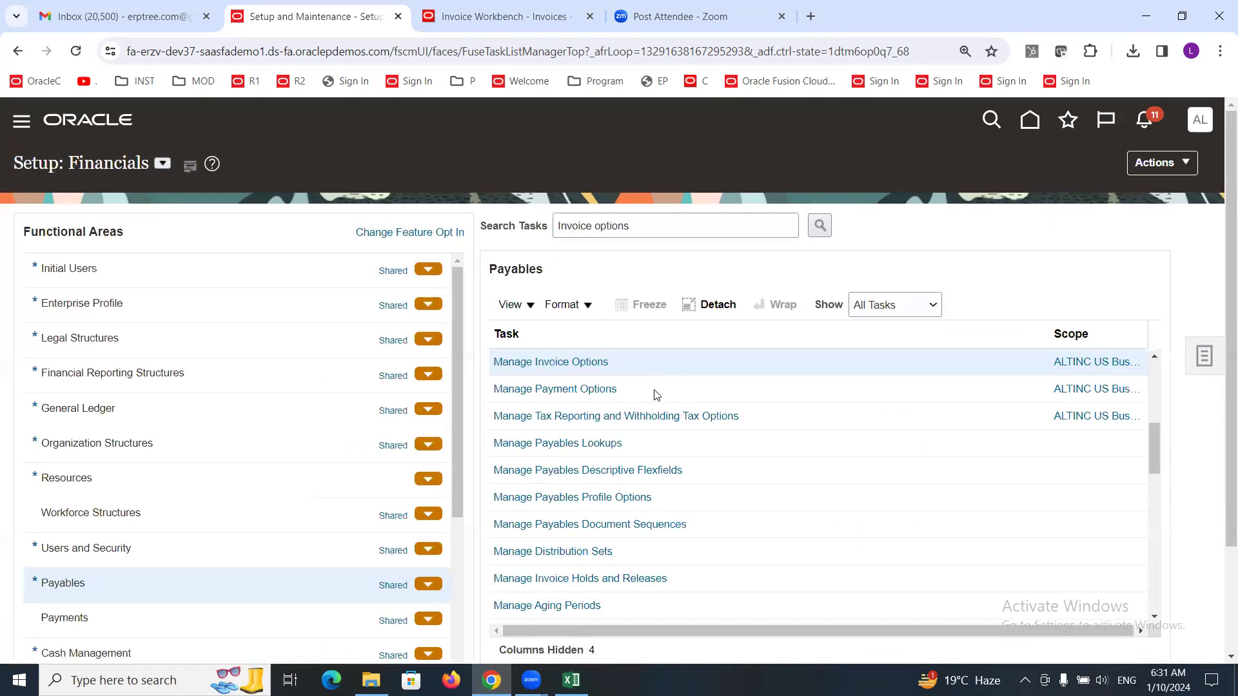
# Allow payee override for third-party payments in the Manage Payment Options task, and save and close the payment options.
pyautogui.click(584, 392)
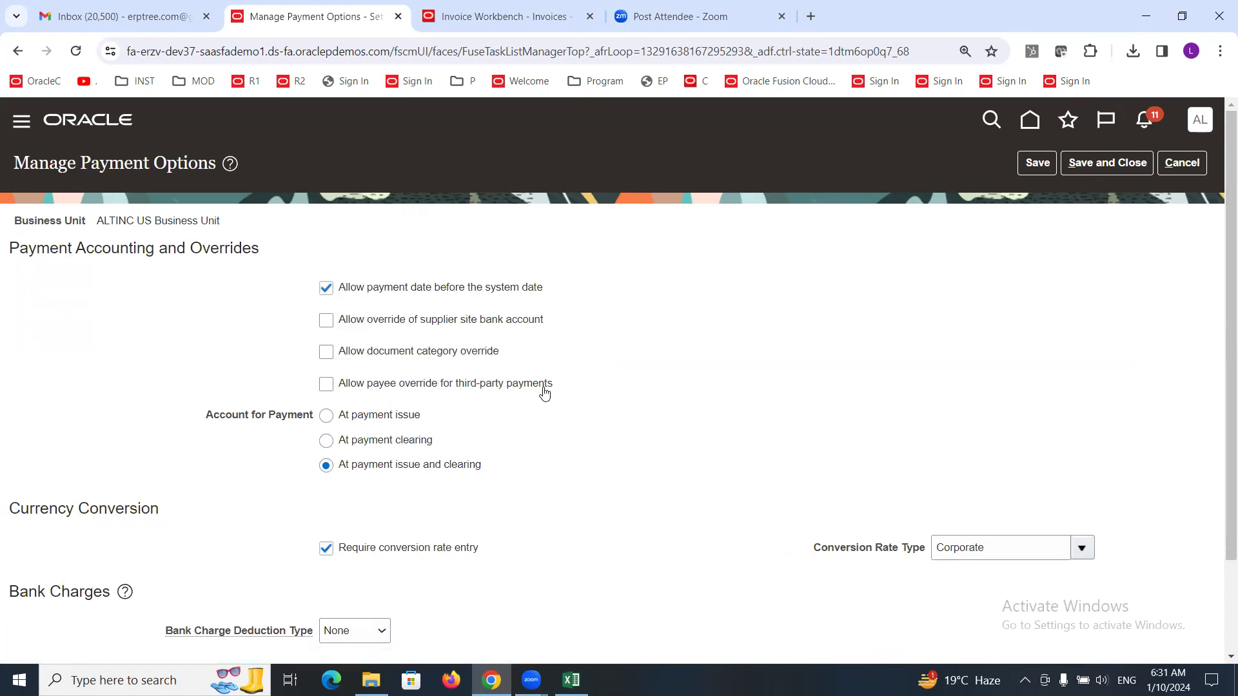
pyautogui.click(326, 386)
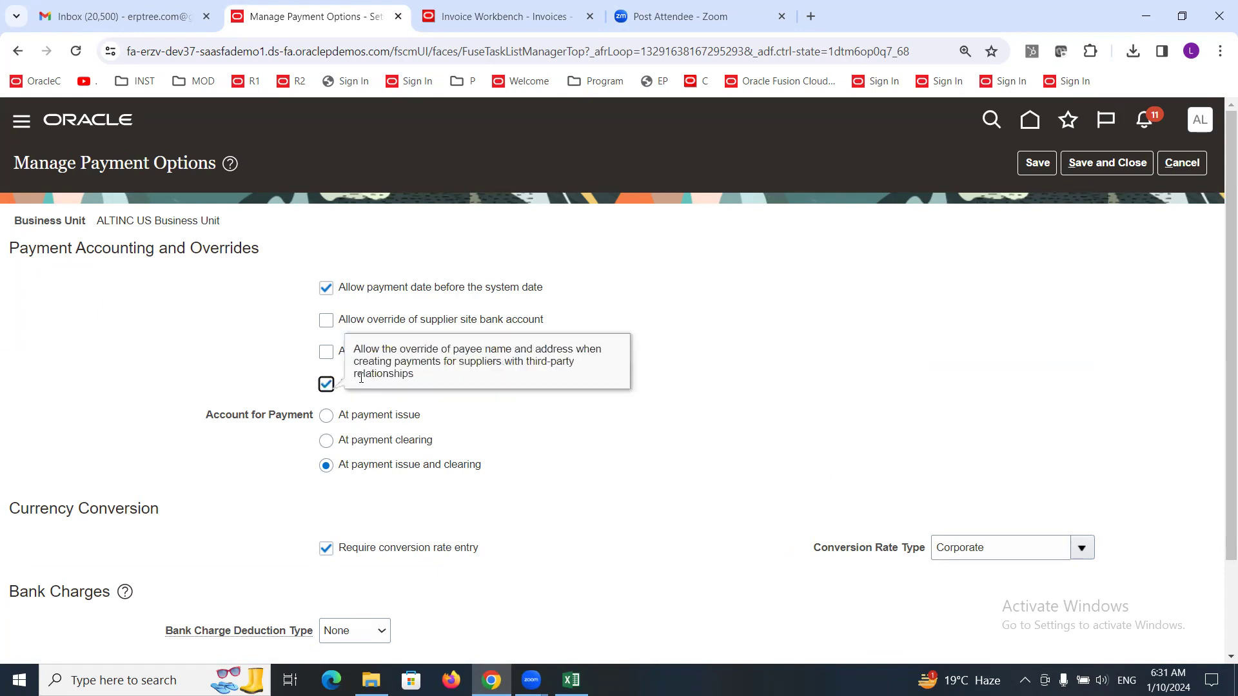
pyautogui.click(1106, 166)
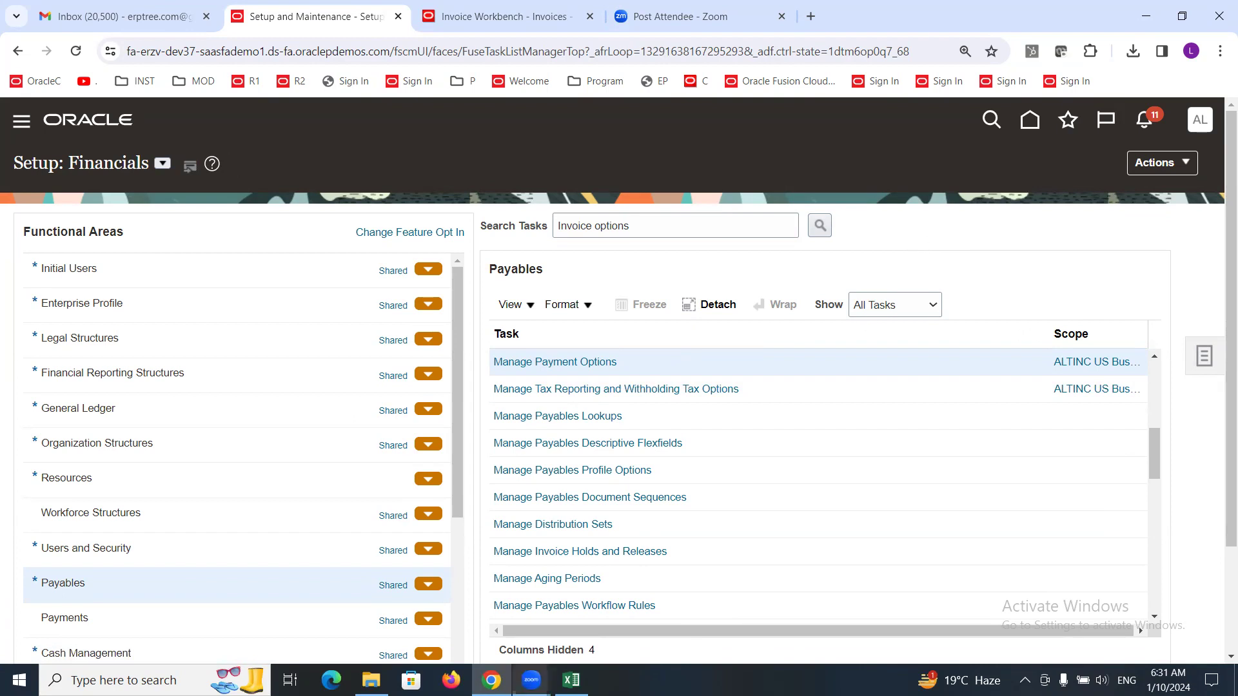
# Switch to the Excel workbook, copy the Create Supplier note in cell A151, and return to the Oracle setup page in Chrome.
pyautogui.click(571, 680)
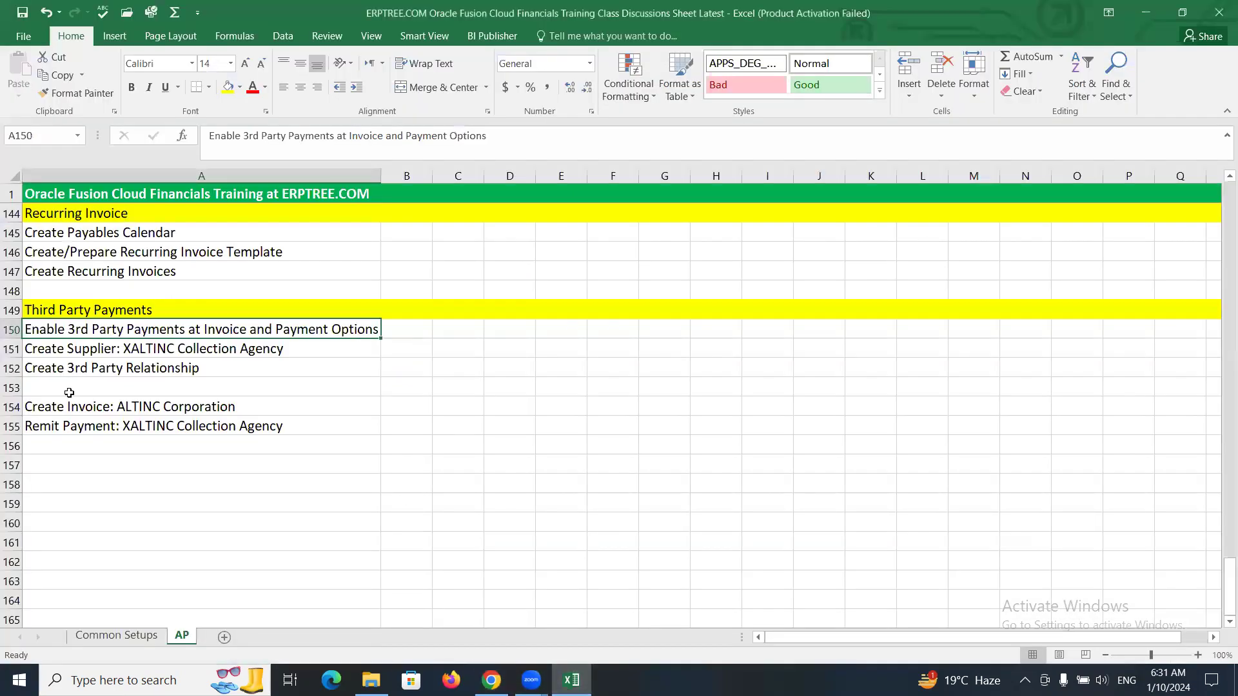
pyautogui.press('Down')
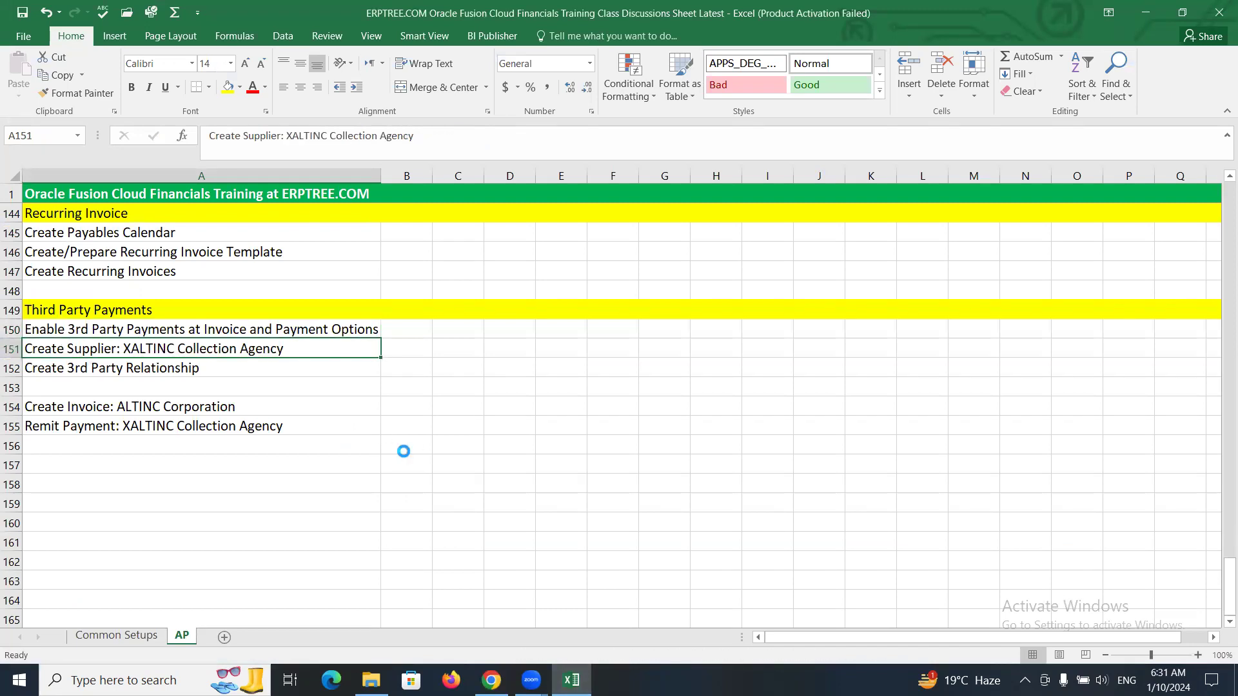
pyautogui.hotkey('ctrl', 'c')
pyautogui.hotkey('alt', 'Tab')
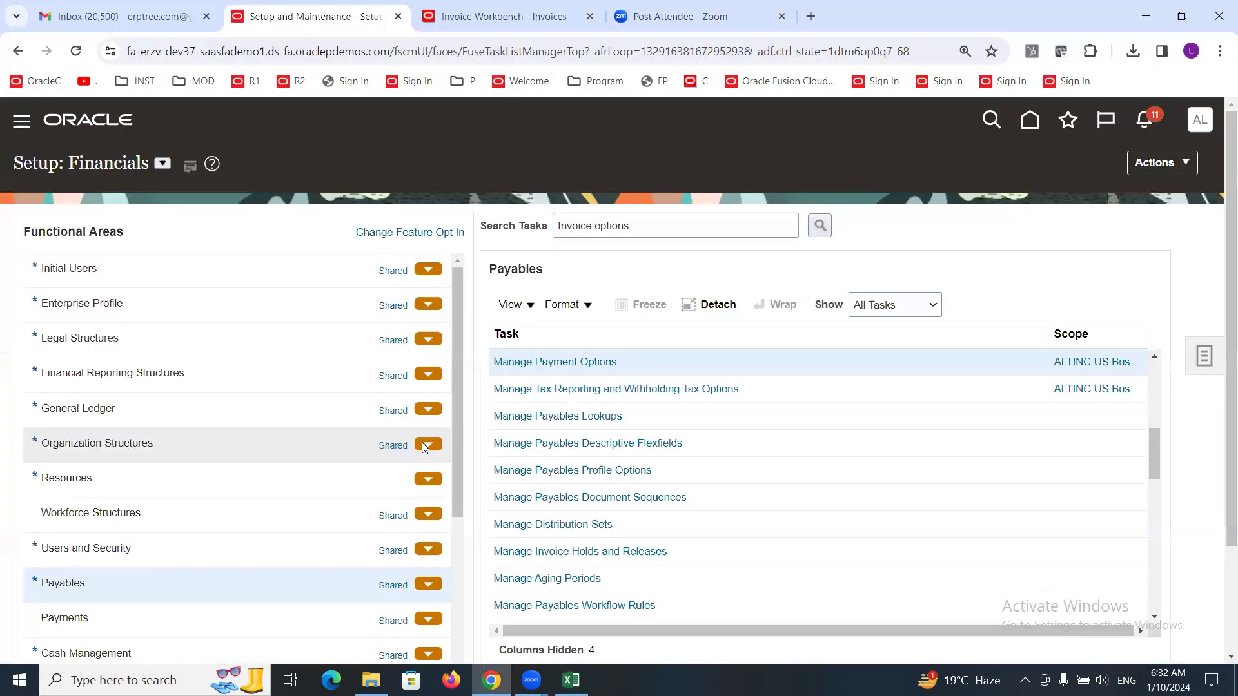
# Duplicate the Oracle setup page in a new browser tab and open the Suppliers work area under Procurement there.
pyautogui.rightClick(258, 13)
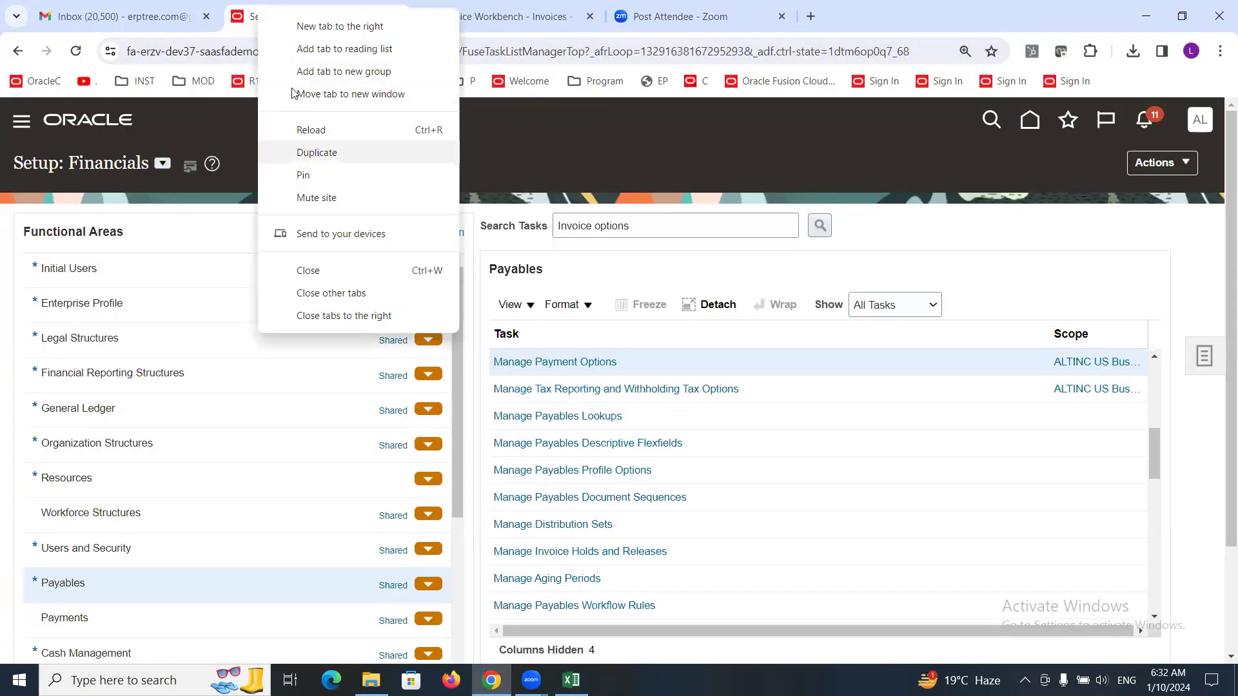
pyautogui.click(317, 153)
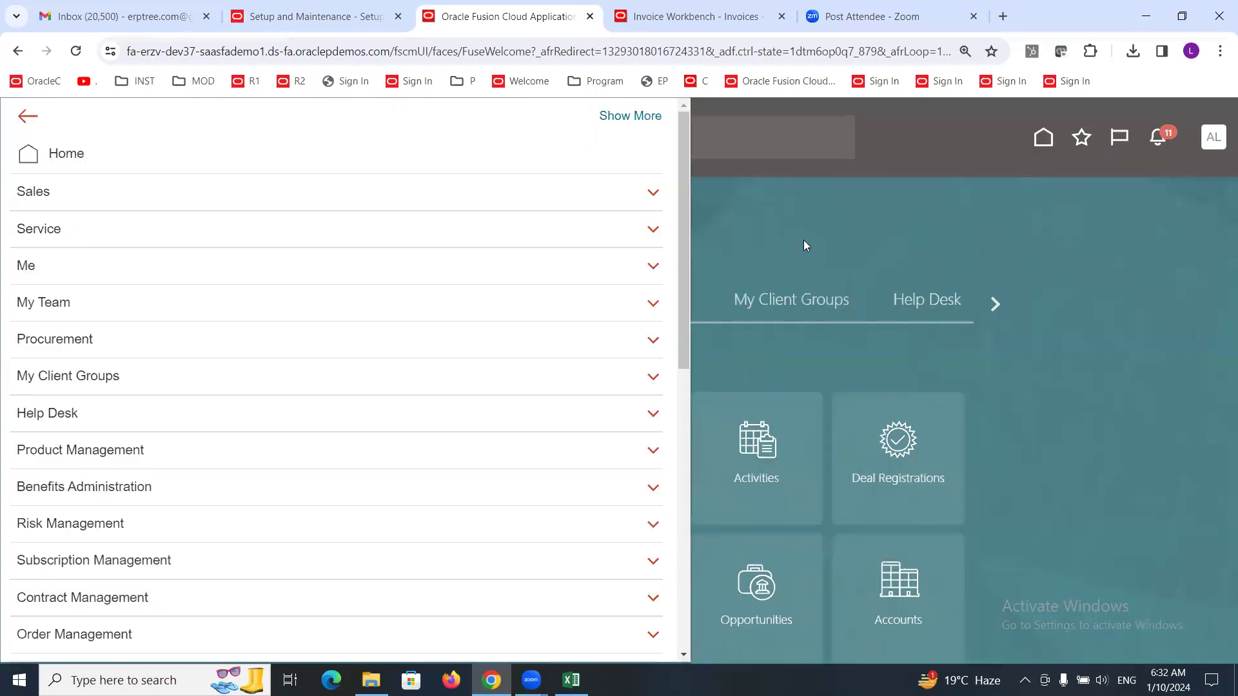
pyautogui.click(803, 240)
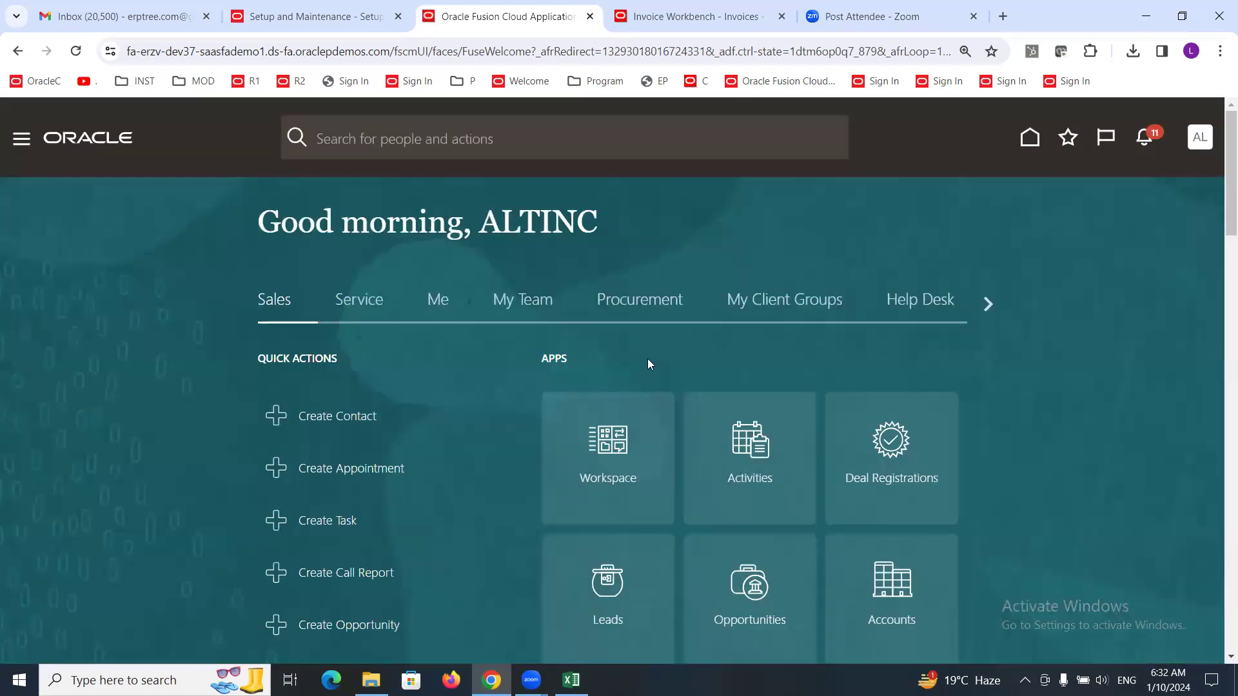
pyautogui.click(637, 305)
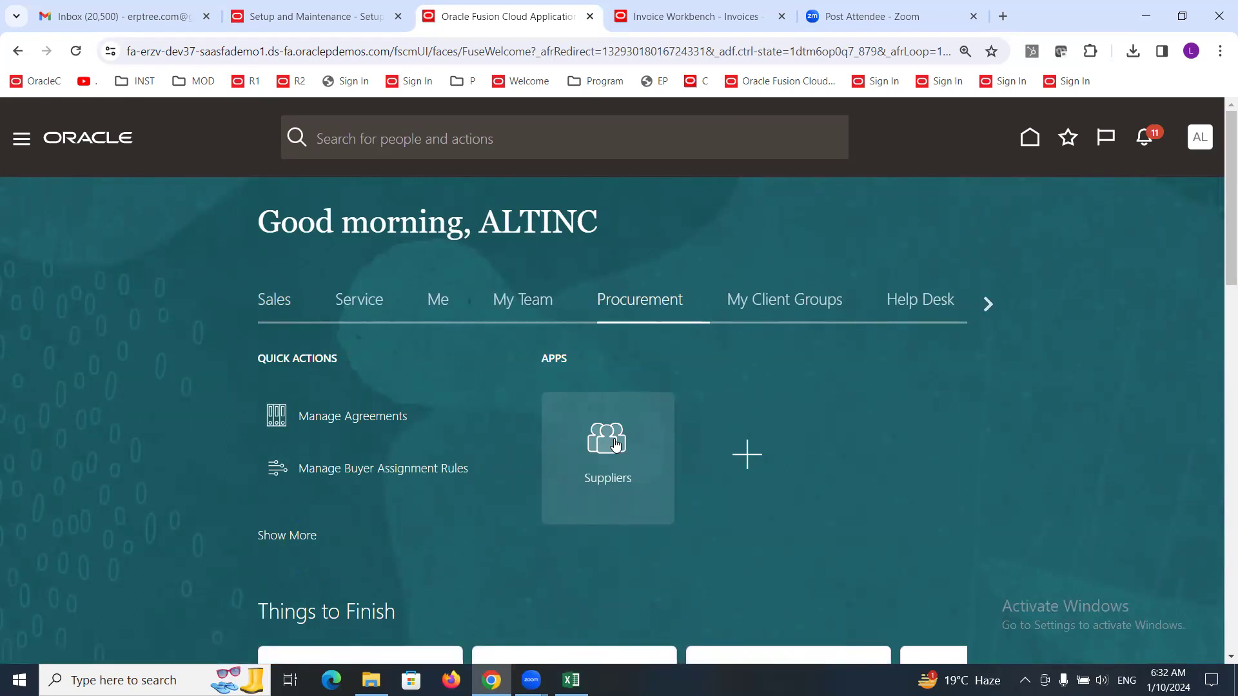
pyautogui.click(606, 482)
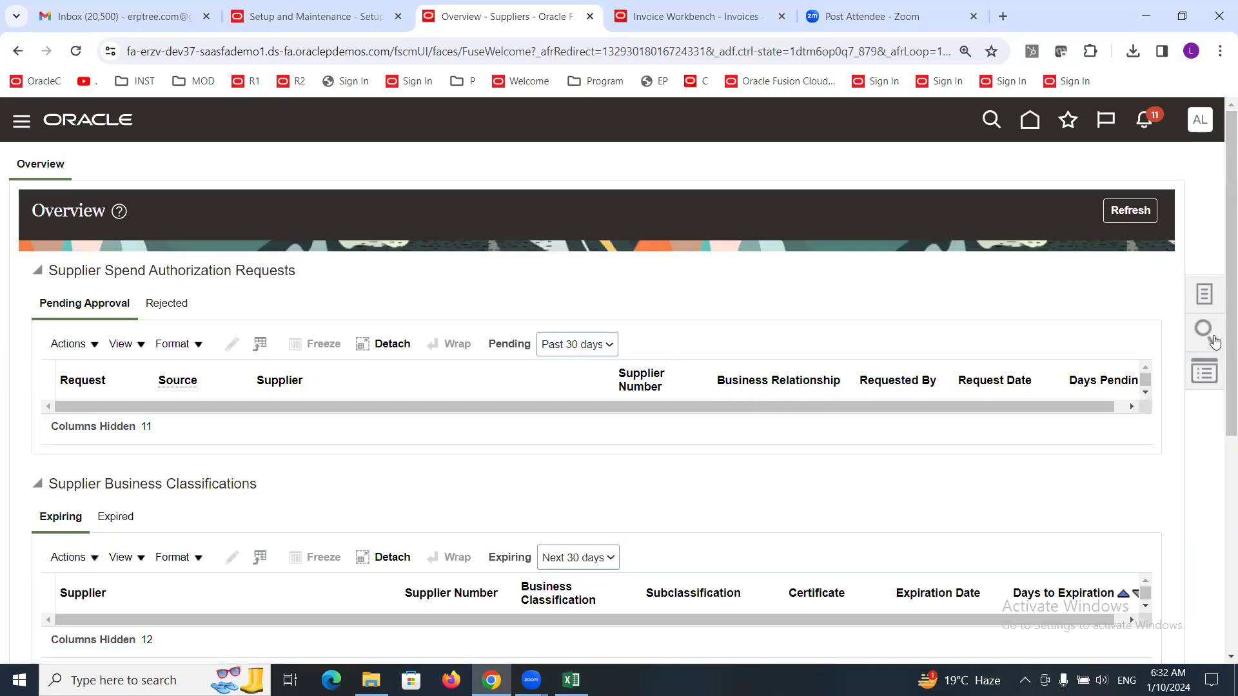
# Create the supplier XALTINC Collection Agency with business relationship Spend Authorized and tax organization type Corporation.
pyautogui.click(1200, 292)
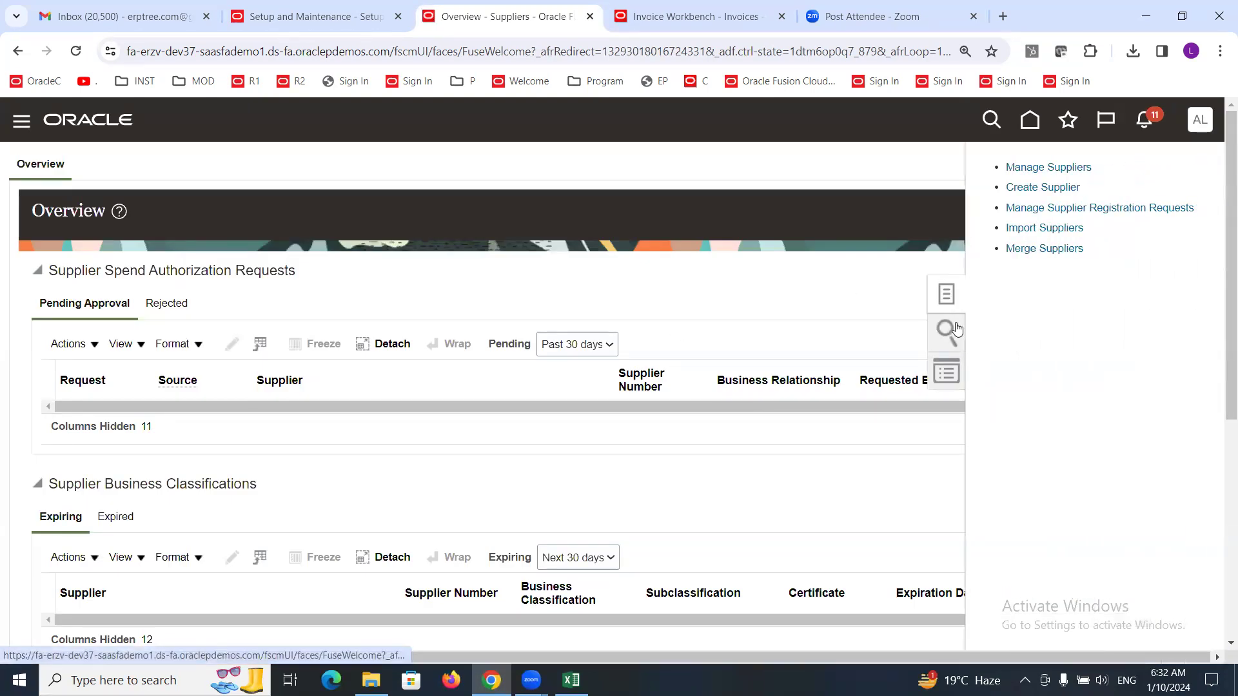
pyautogui.click(1028, 187)
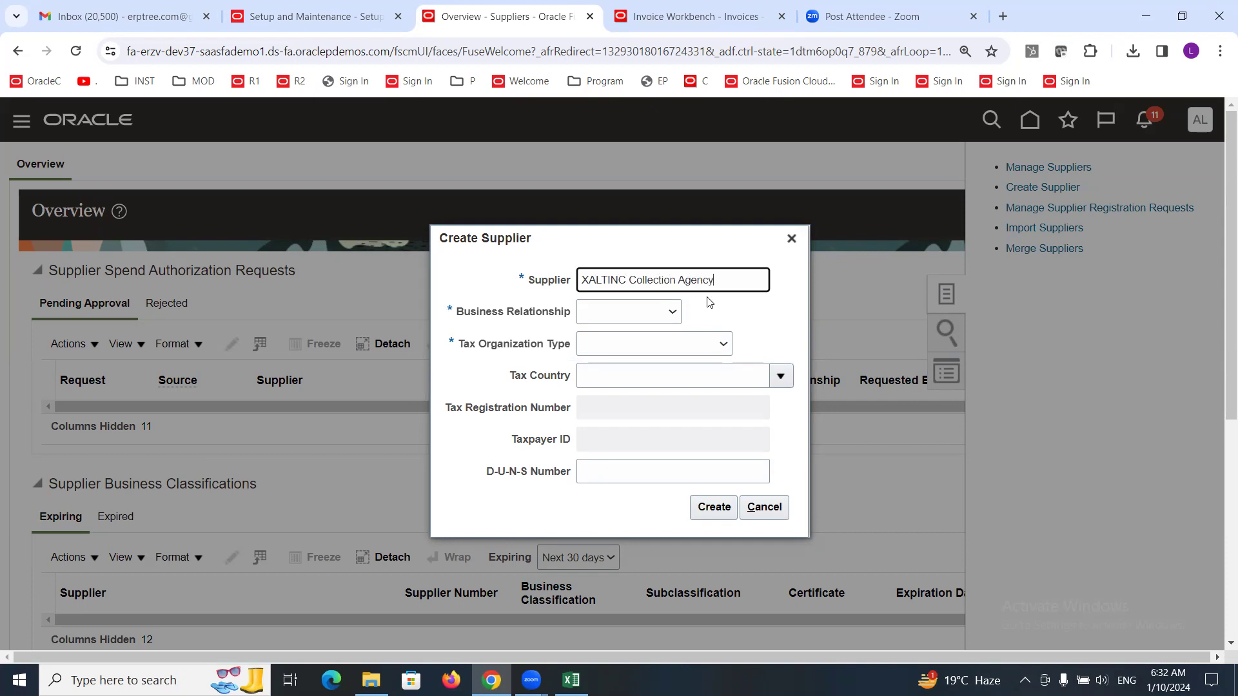
pyautogui.click(637, 313)
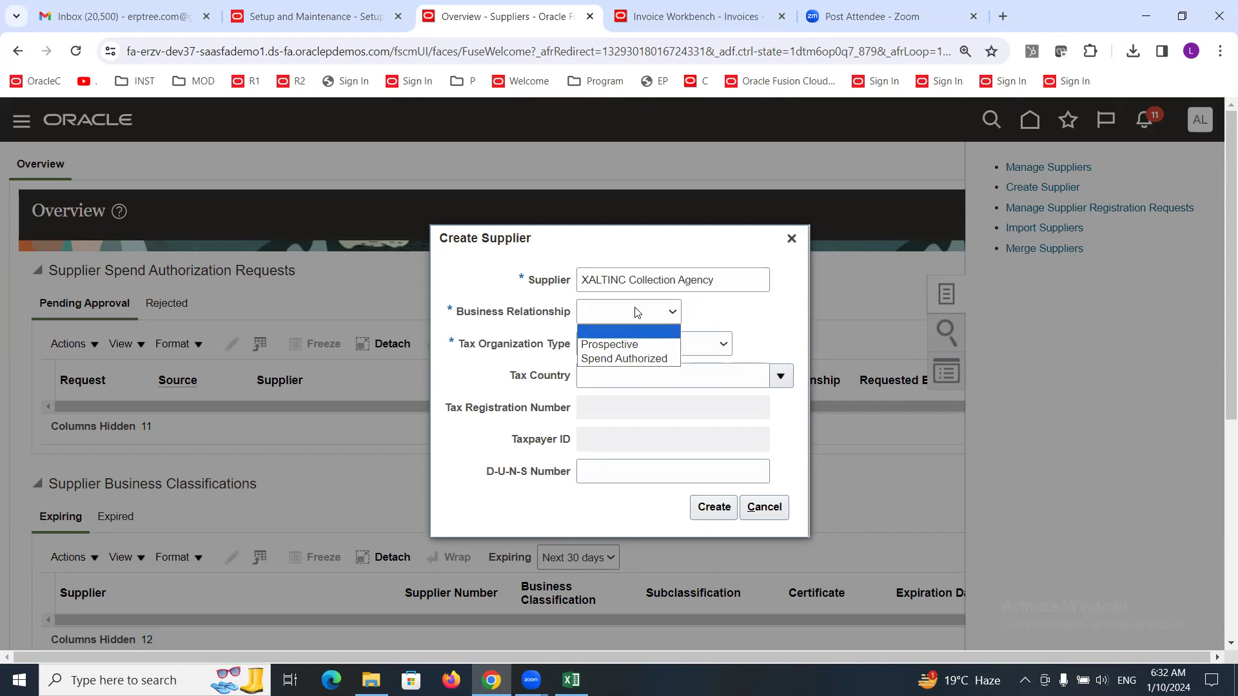
pyautogui.click(643, 359)
pyautogui.click(656, 344)
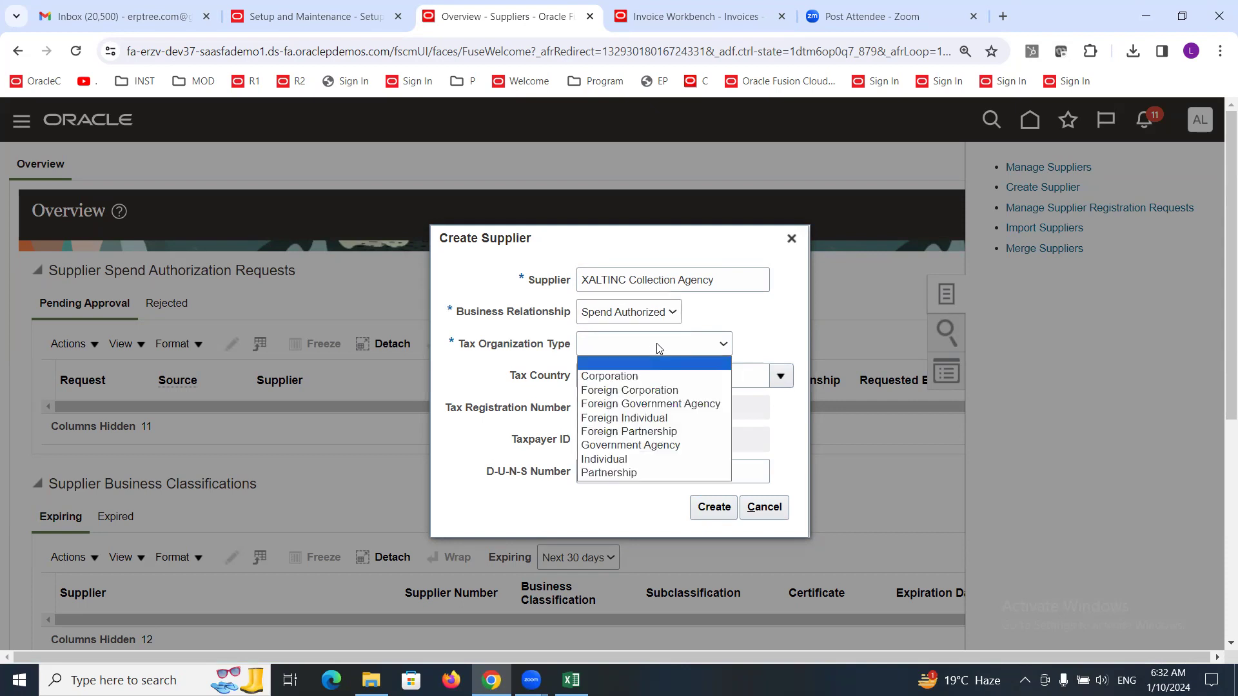
pyautogui.click(654, 377)
pyautogui.click(716, 510)
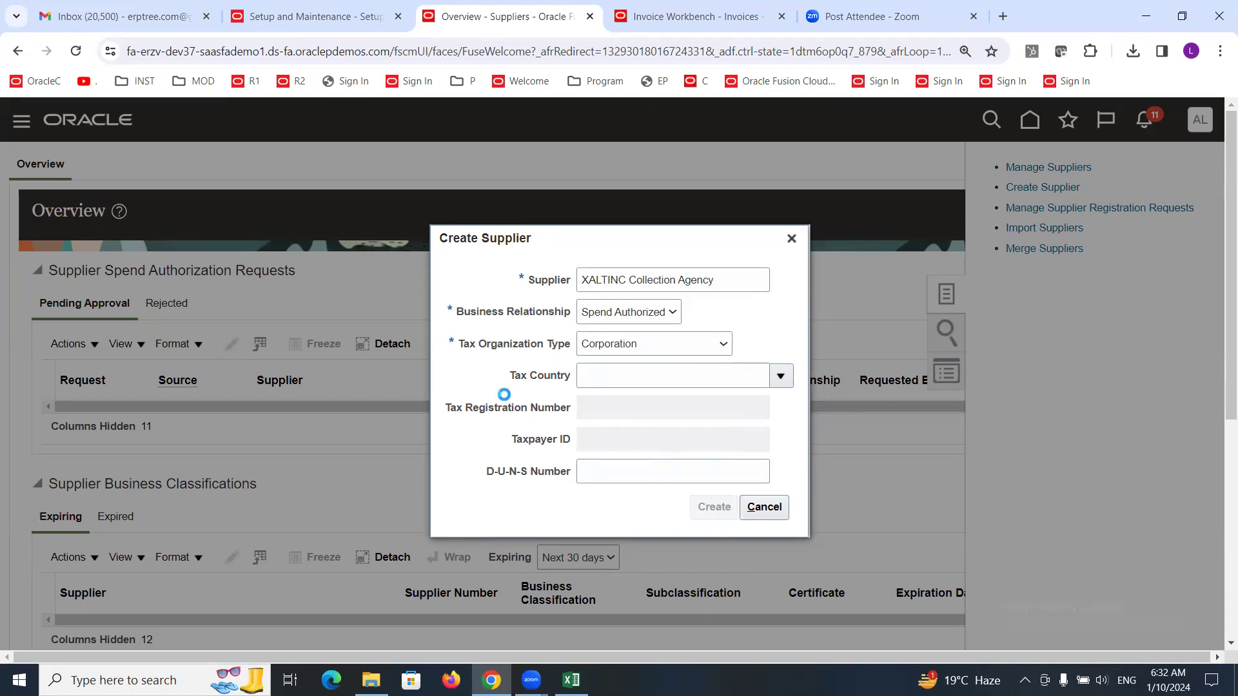
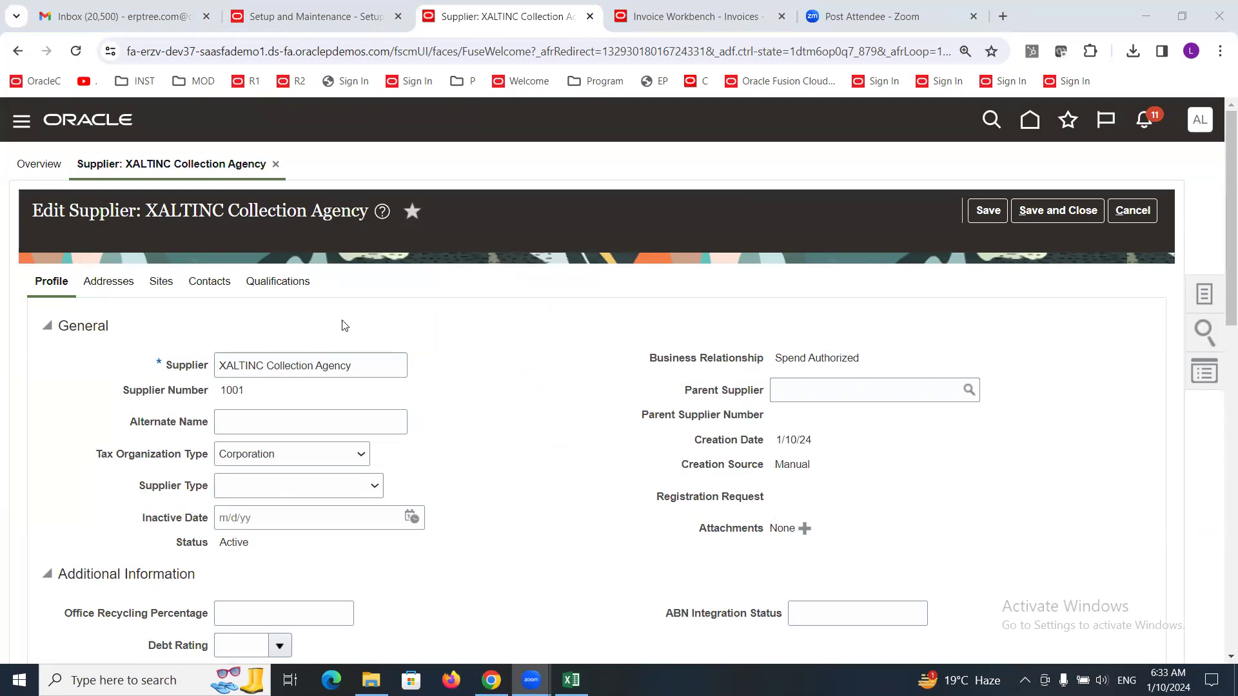
# Start a new supplier address named ALTINC Address and set its country to United States, found by the code US.
pyautogui.click(109, 281)
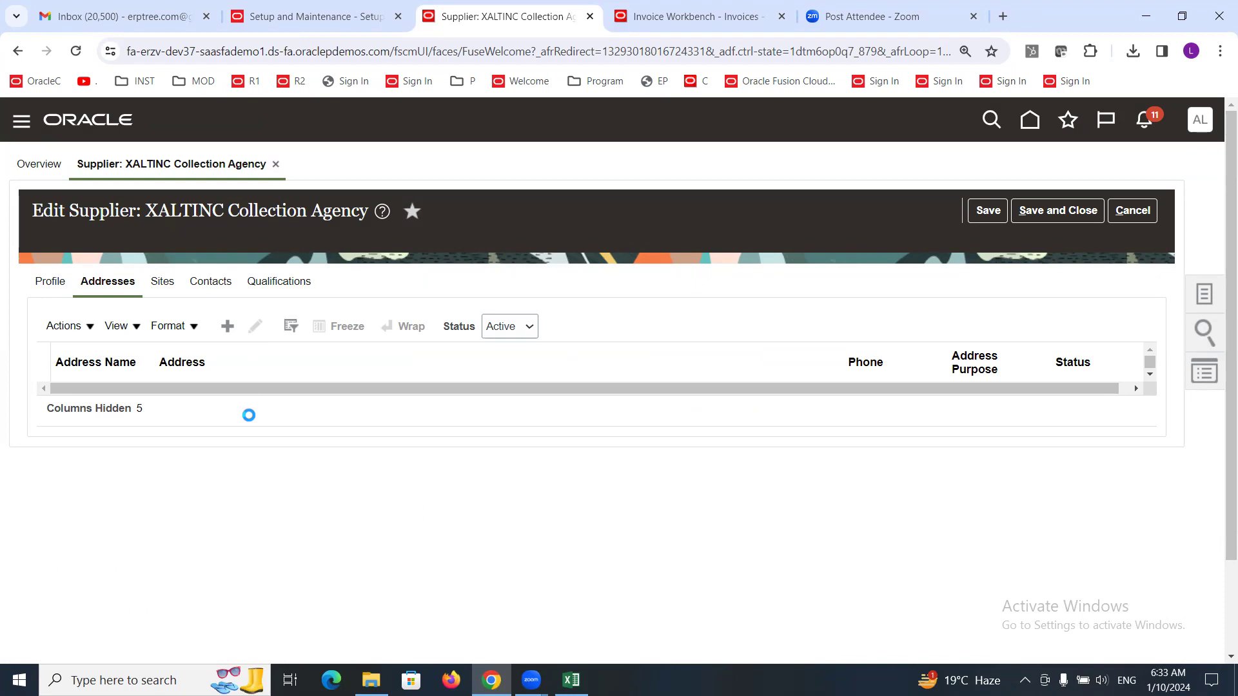
pyautogui.click(282, 339)
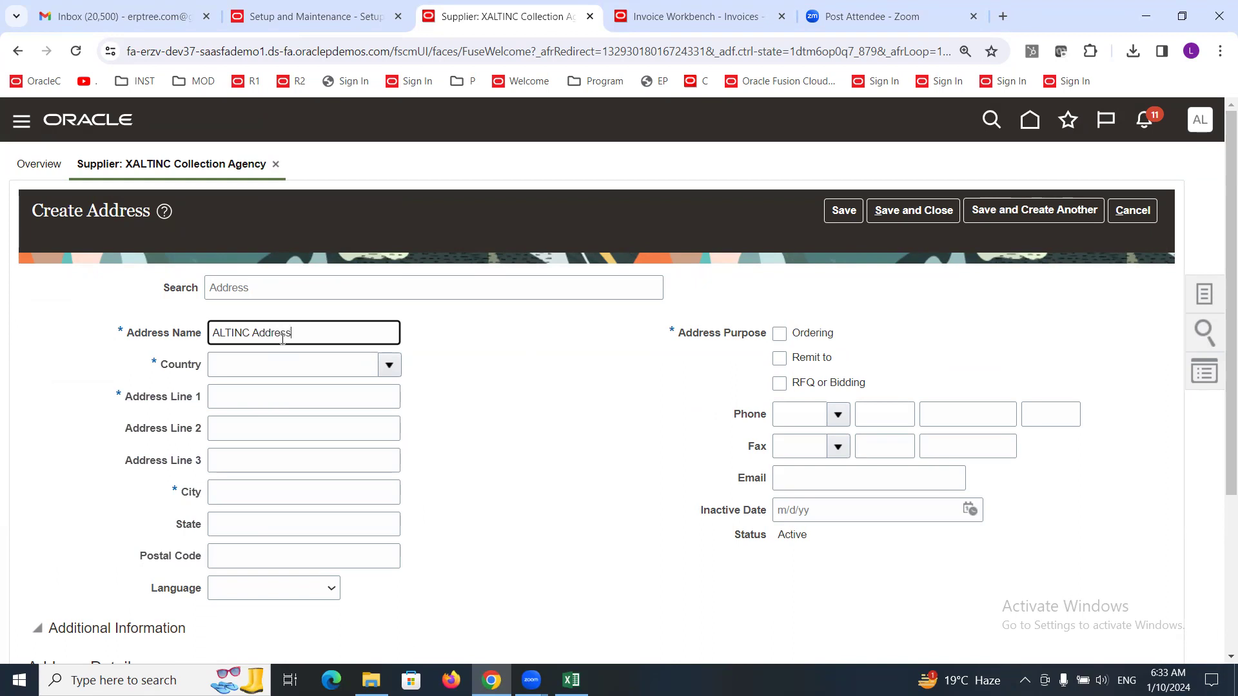
pyautogui.press('Tab')
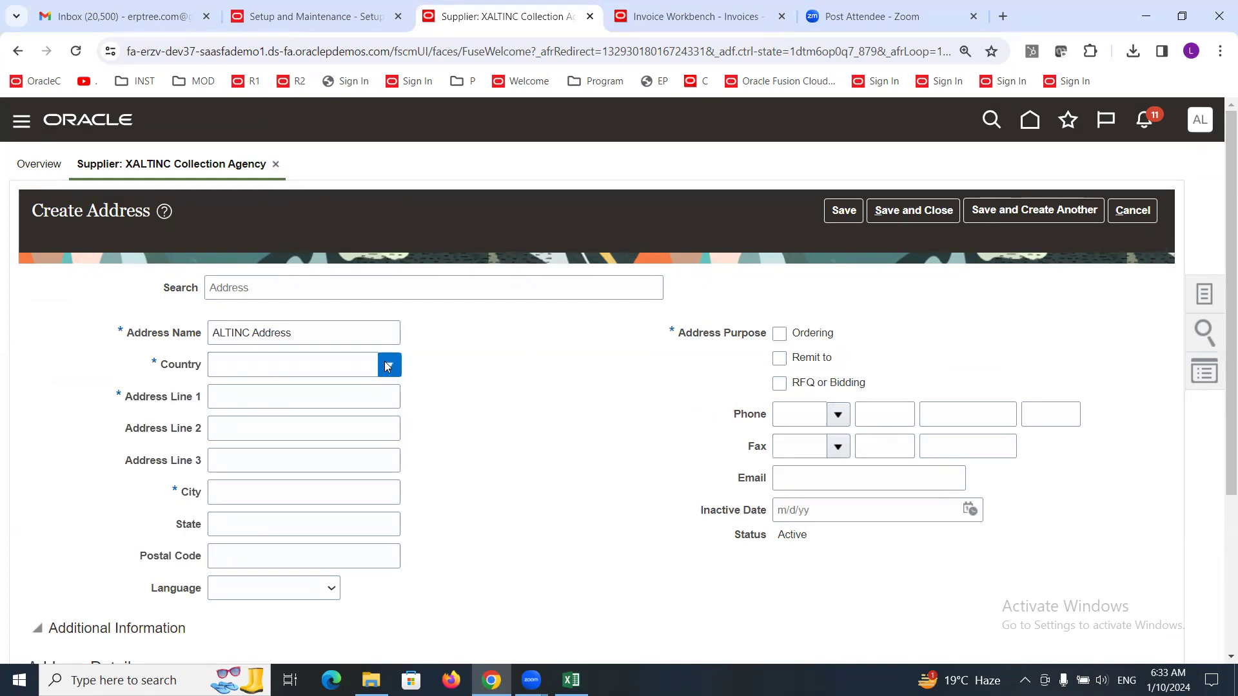
pyautogui.click(388, 365)
pyautogui.scroll(-1, 357, 342)
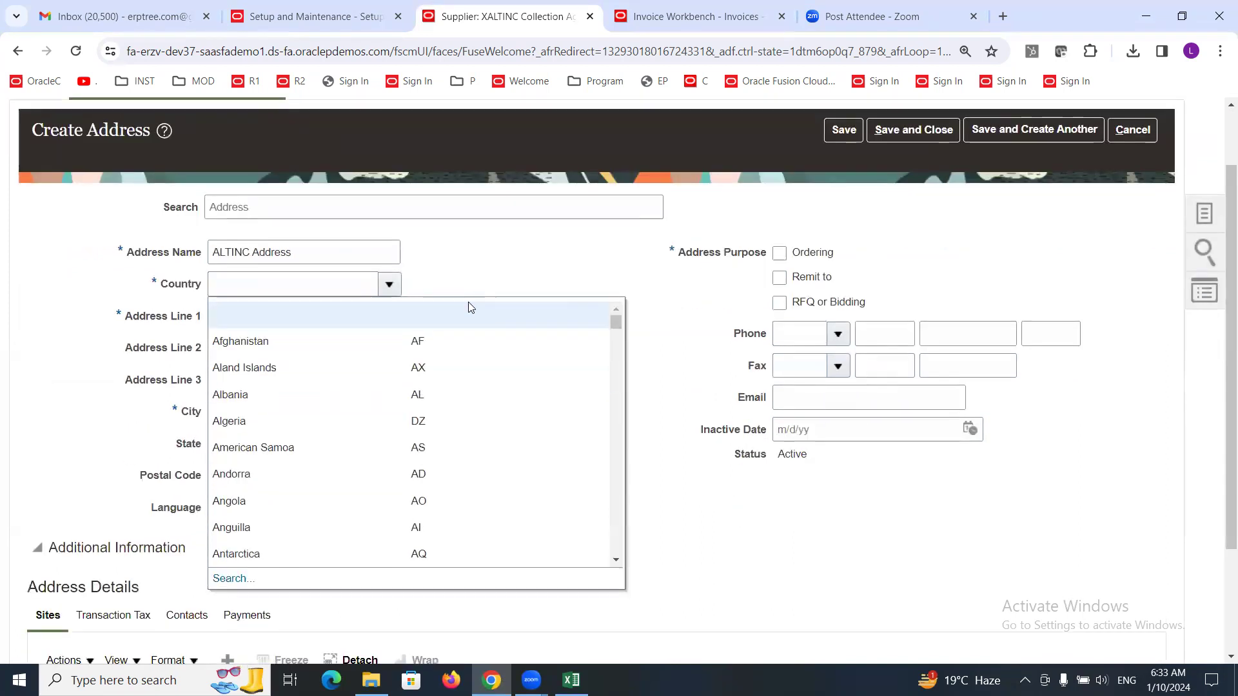
pyautogui.click(229, 577)
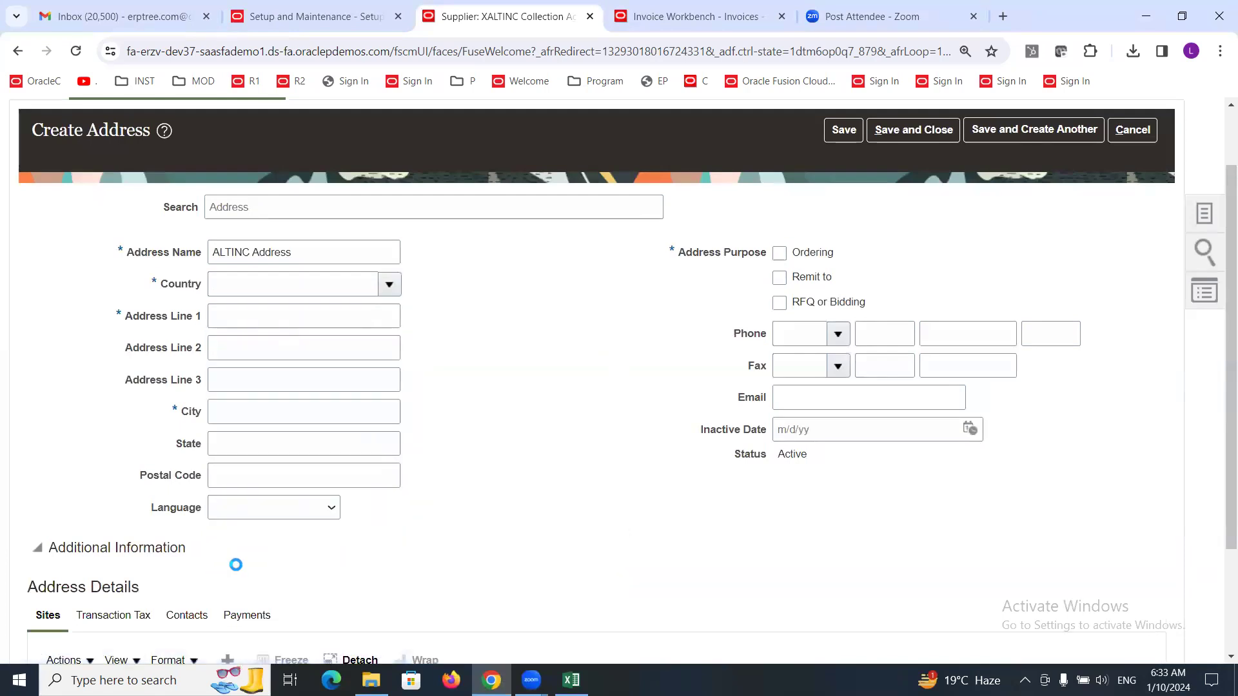
pyautogui.click(514, 363)
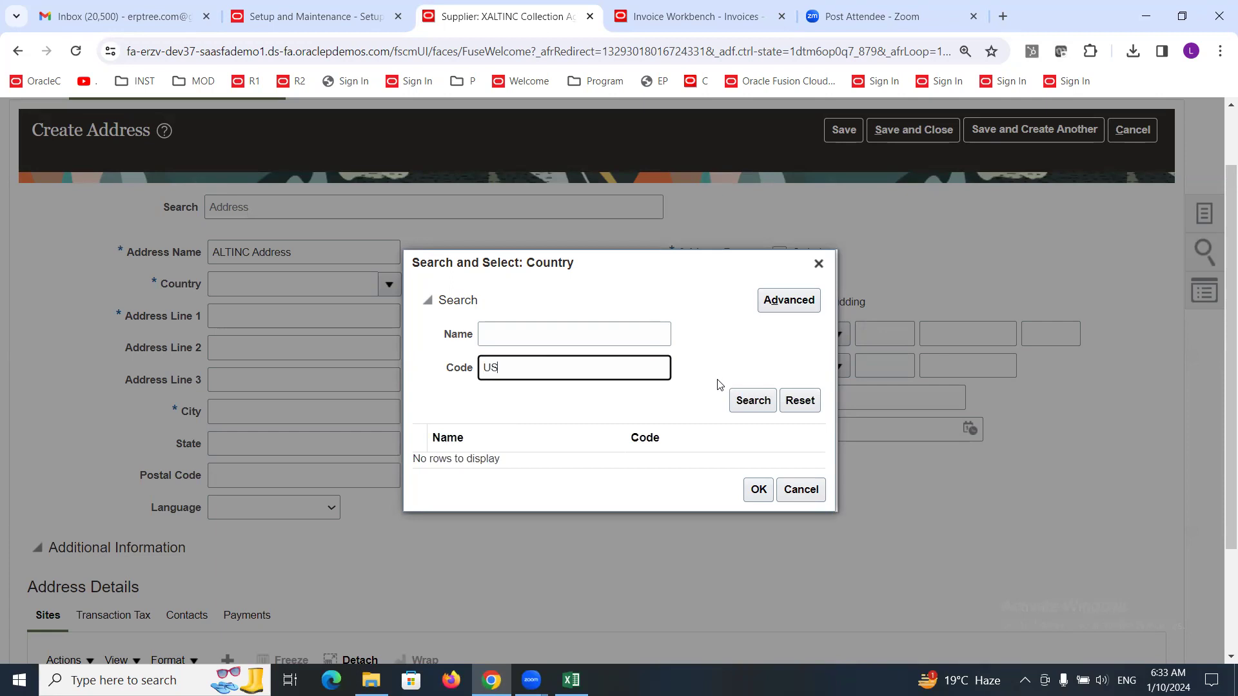
pyautogui.click(743, 400)
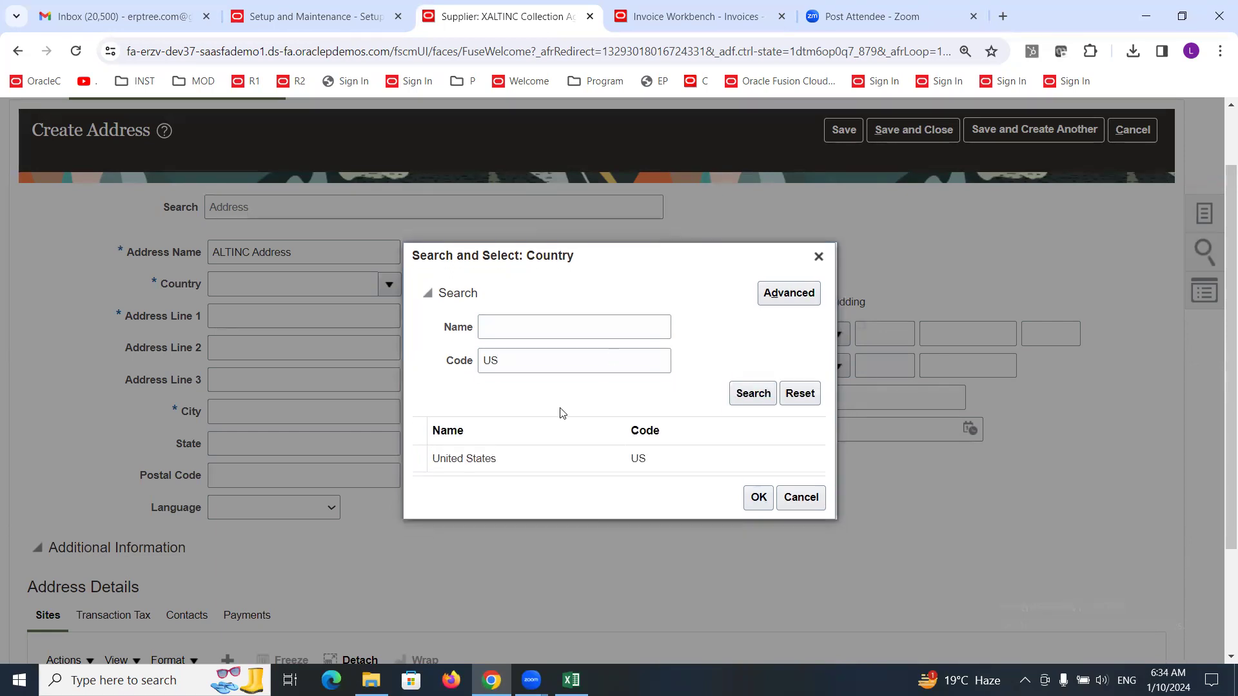
pyautogui.click(535, 463)
pyautogui.click(758, 498)
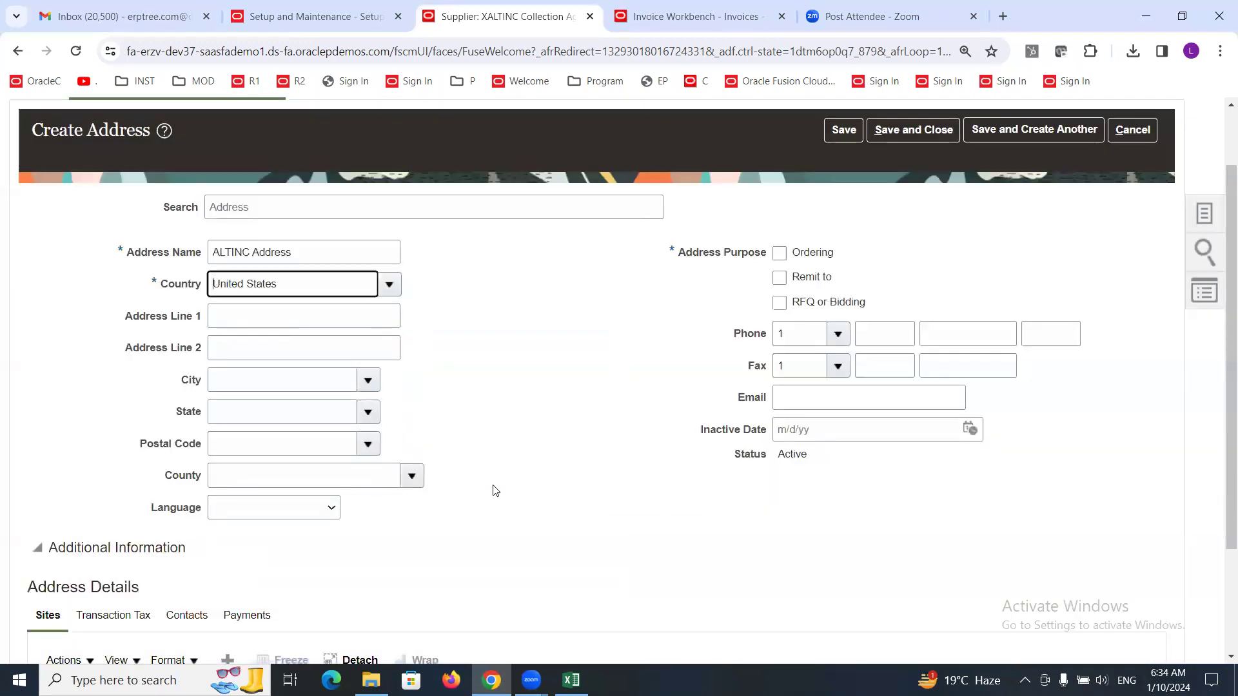
# Fill in the address location from the first postal code entry, set the address purpose to Remit to, and save and close the address.
pyautogui.click(368, 442)
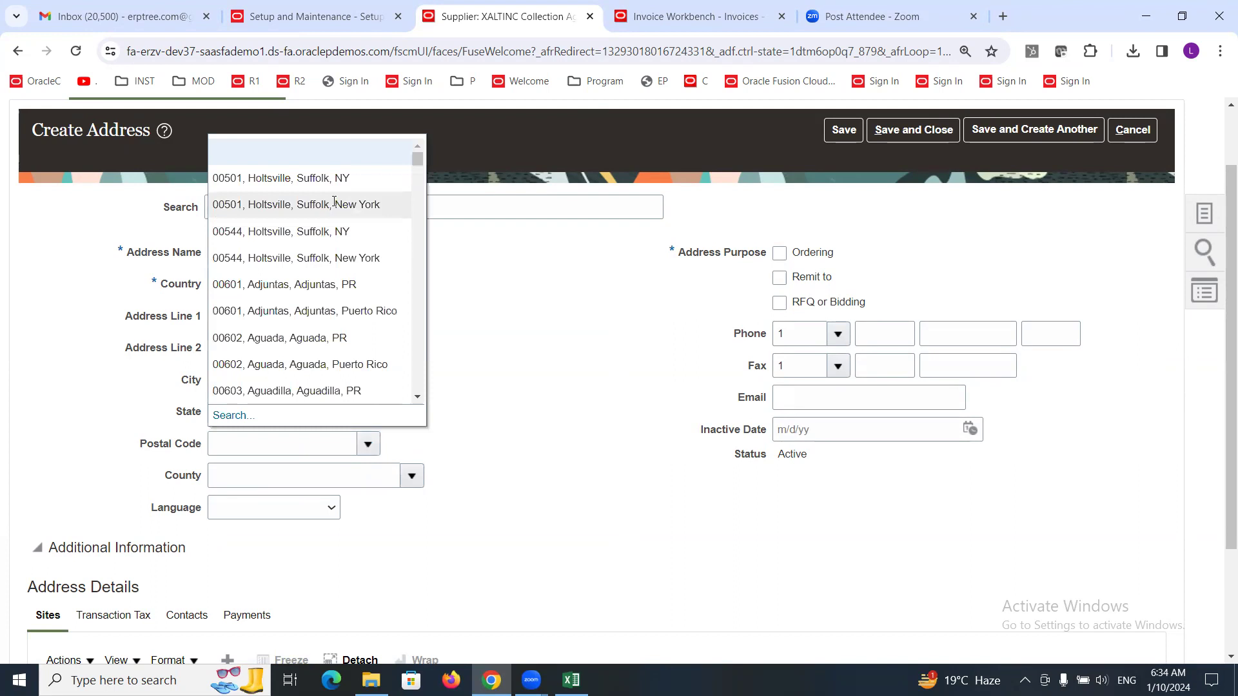
pyautogui.click(316, 180)
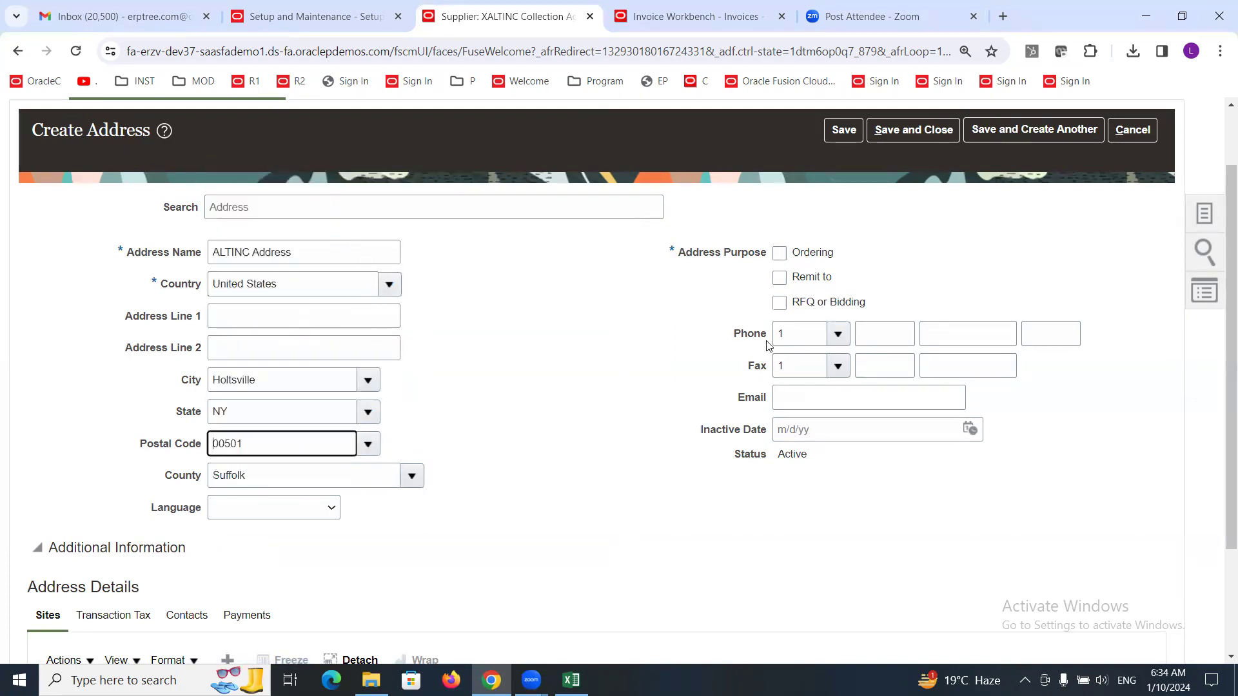
pyautogui.click(780, 253)
pyautogui.click(780, 253)
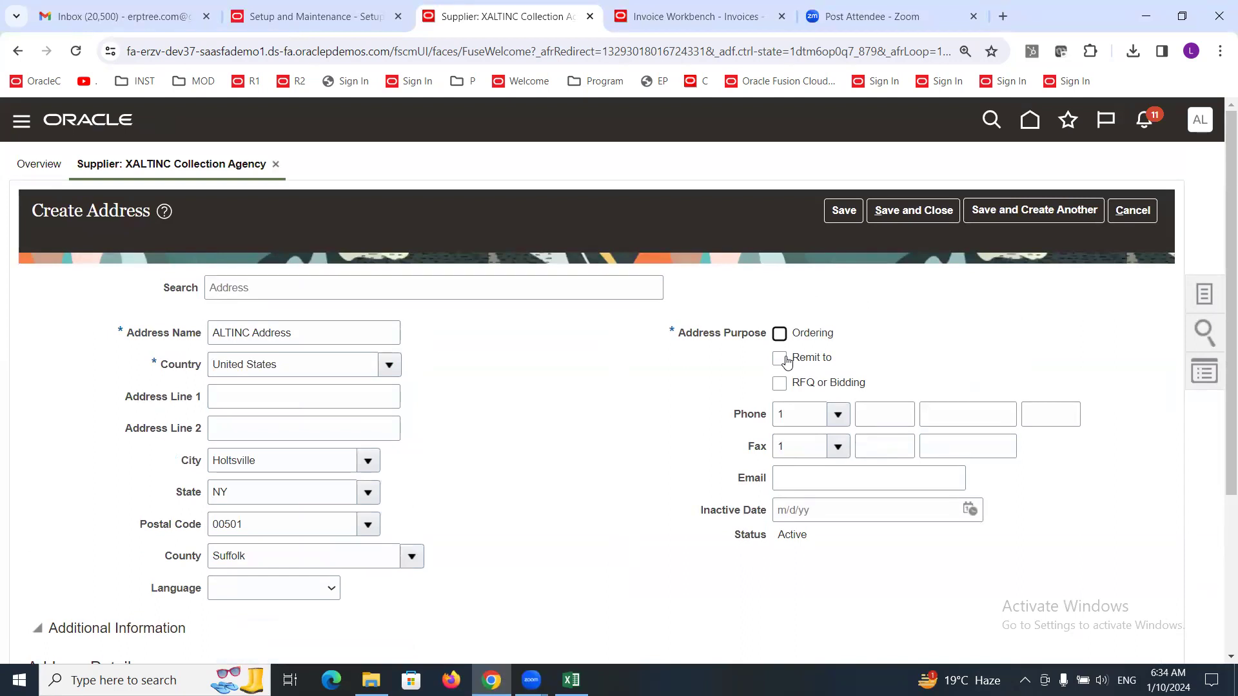
pyautogui.click(780, 359)
pyautogui.click(884, 213)
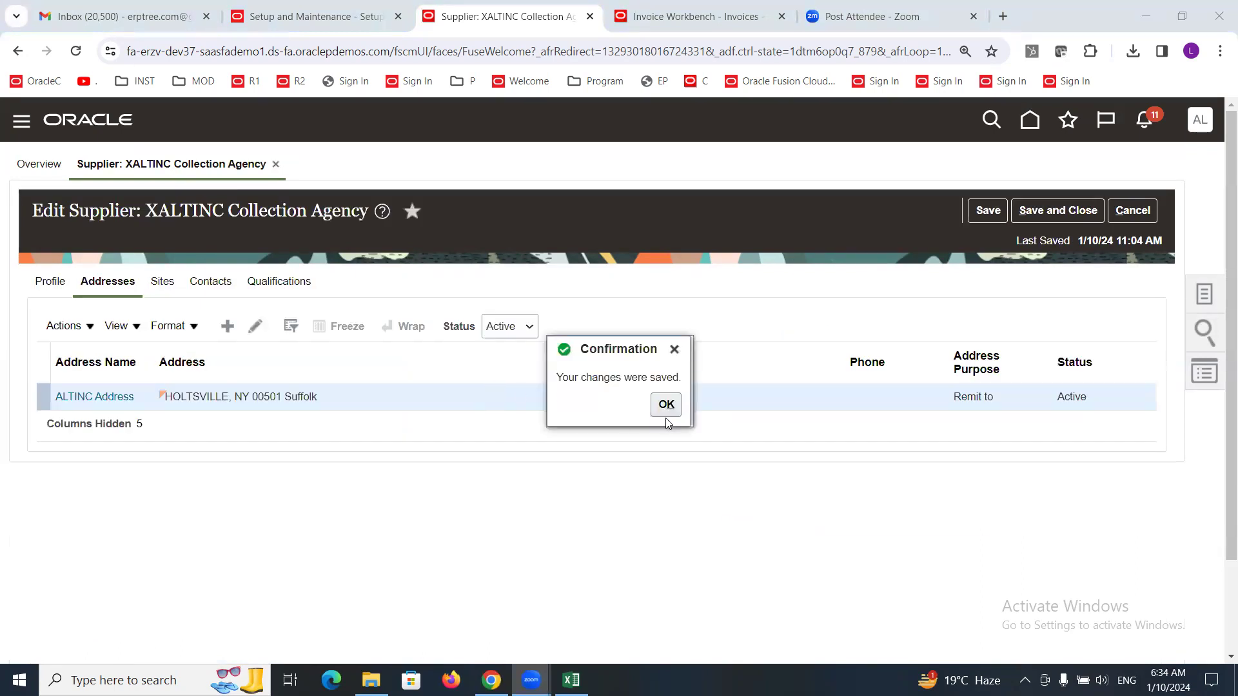
pyautogui.click(666, 405)
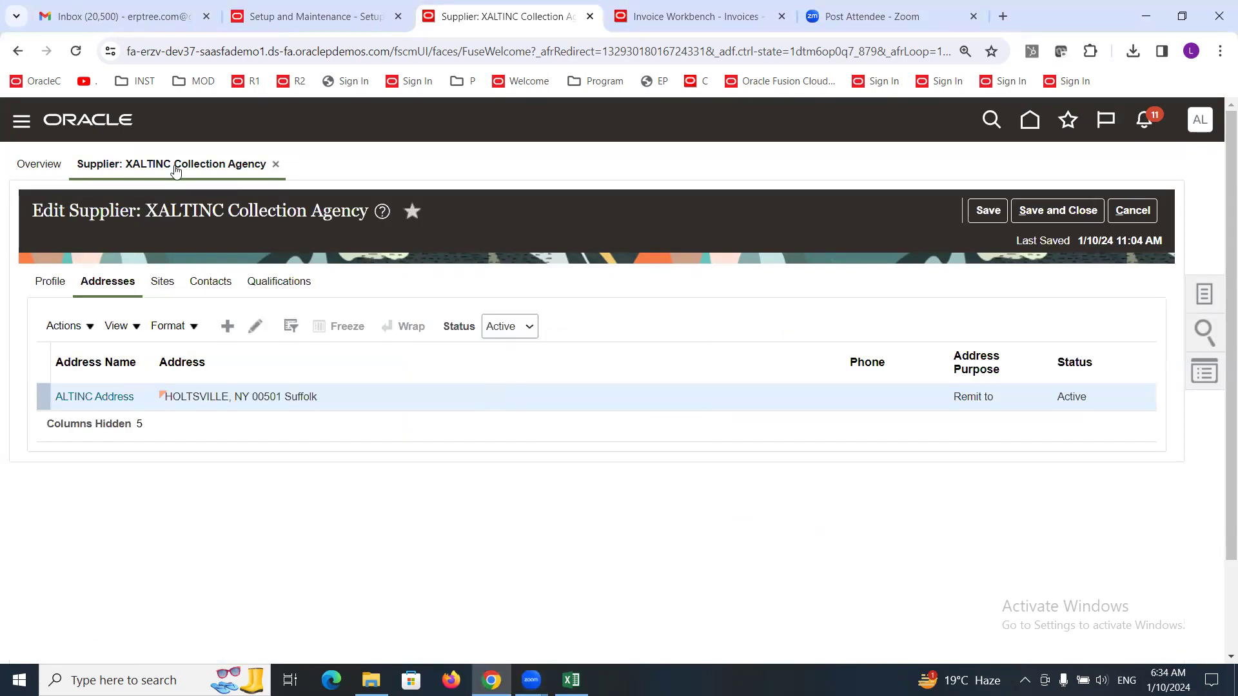
# Start a new supplier site for ALTINC US Business Unit using ALTINC Address, and name the site ALTINC.
pyautogui.click(164, 282)
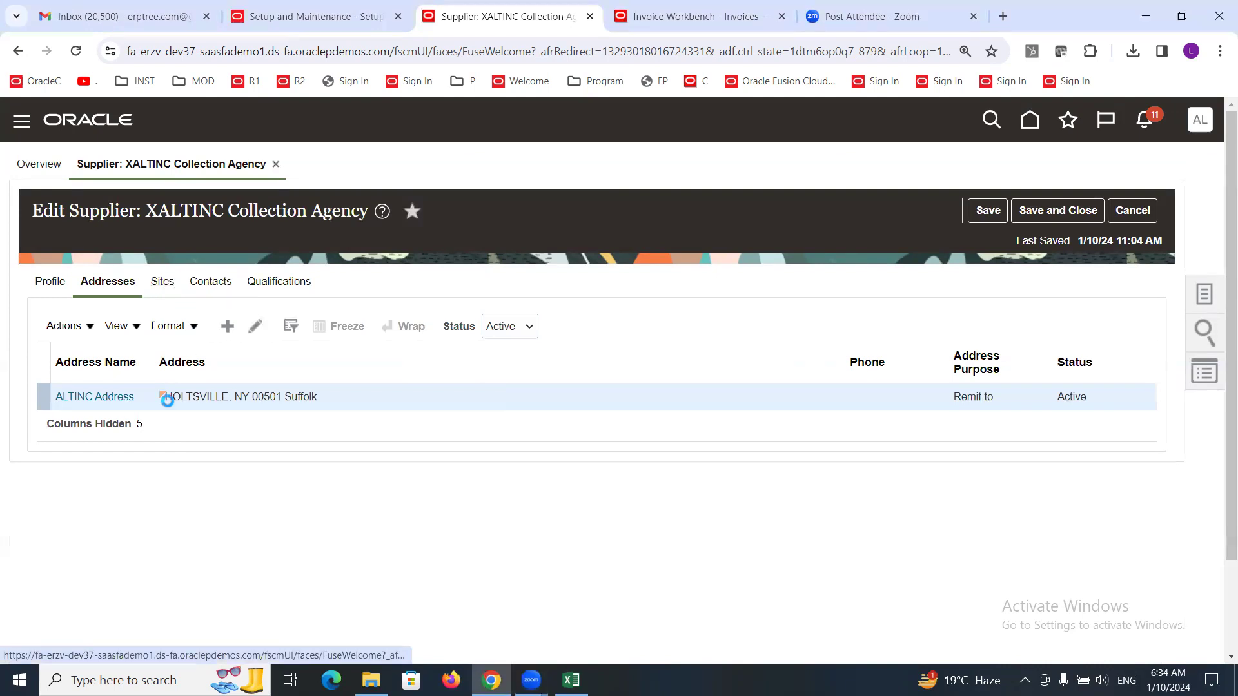
pyautogui.click(227, 325)
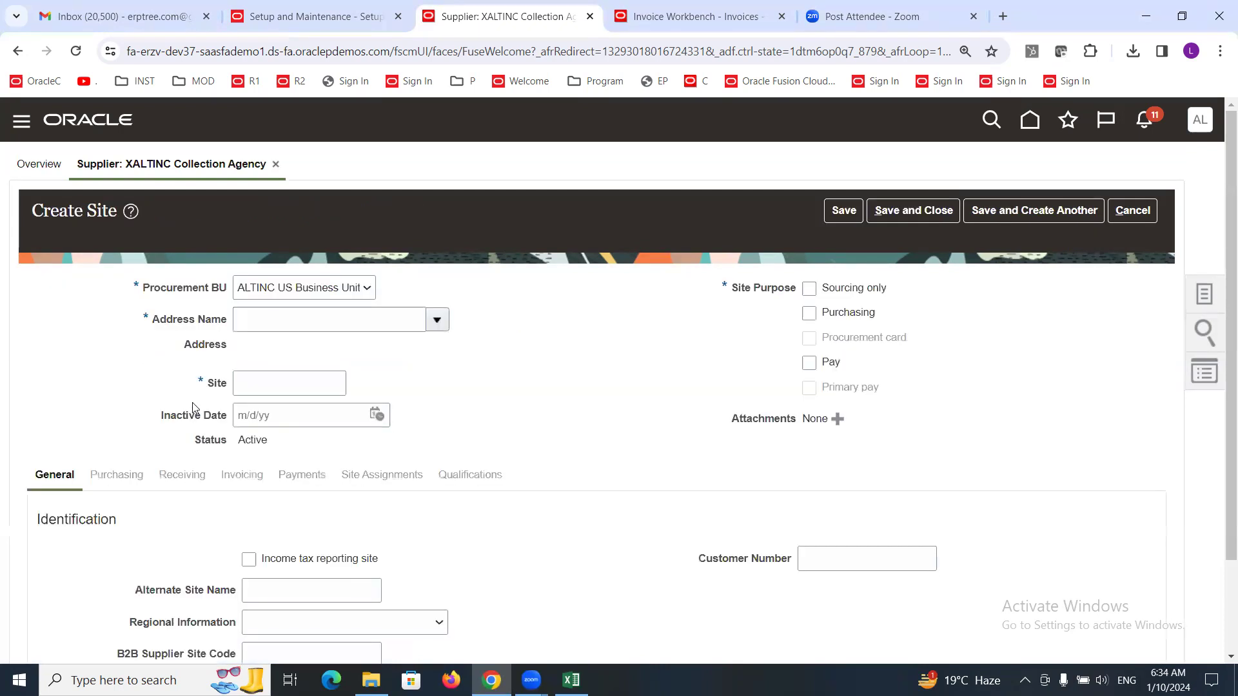
pyautogui.click(436, 321)
pyautogui.click(351, 347)
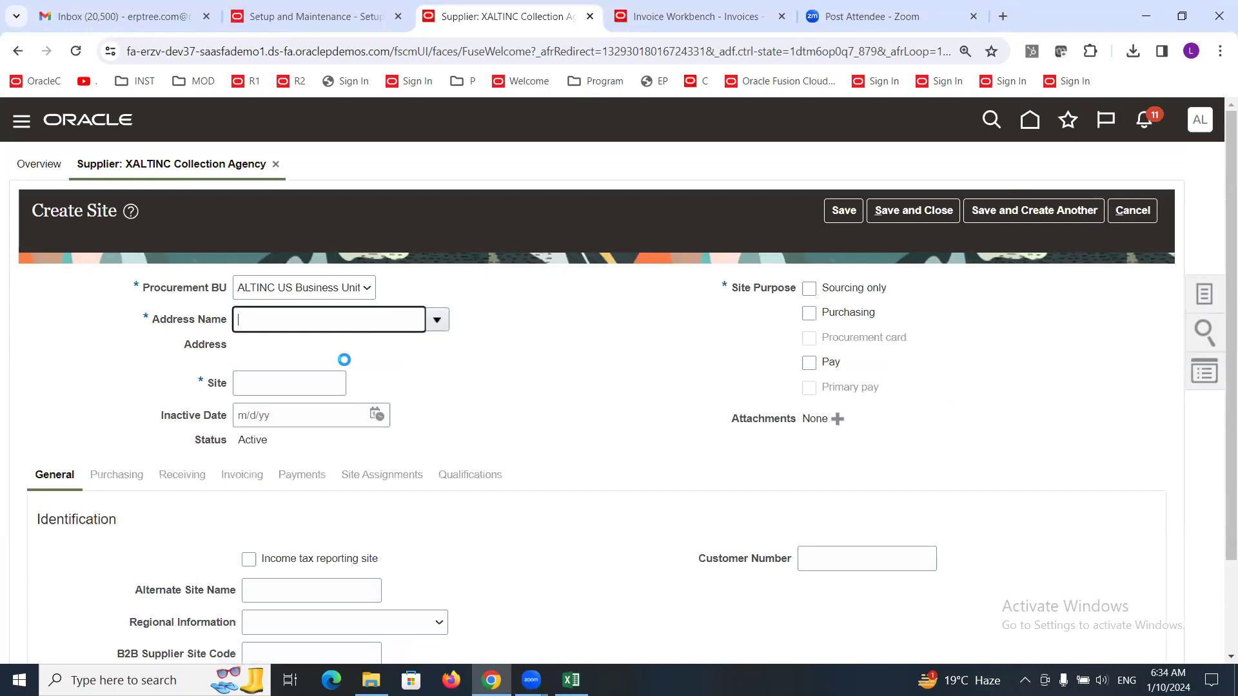
pyautogui.moveTo(322, 378); pyautogui.dragTo(280, 380)
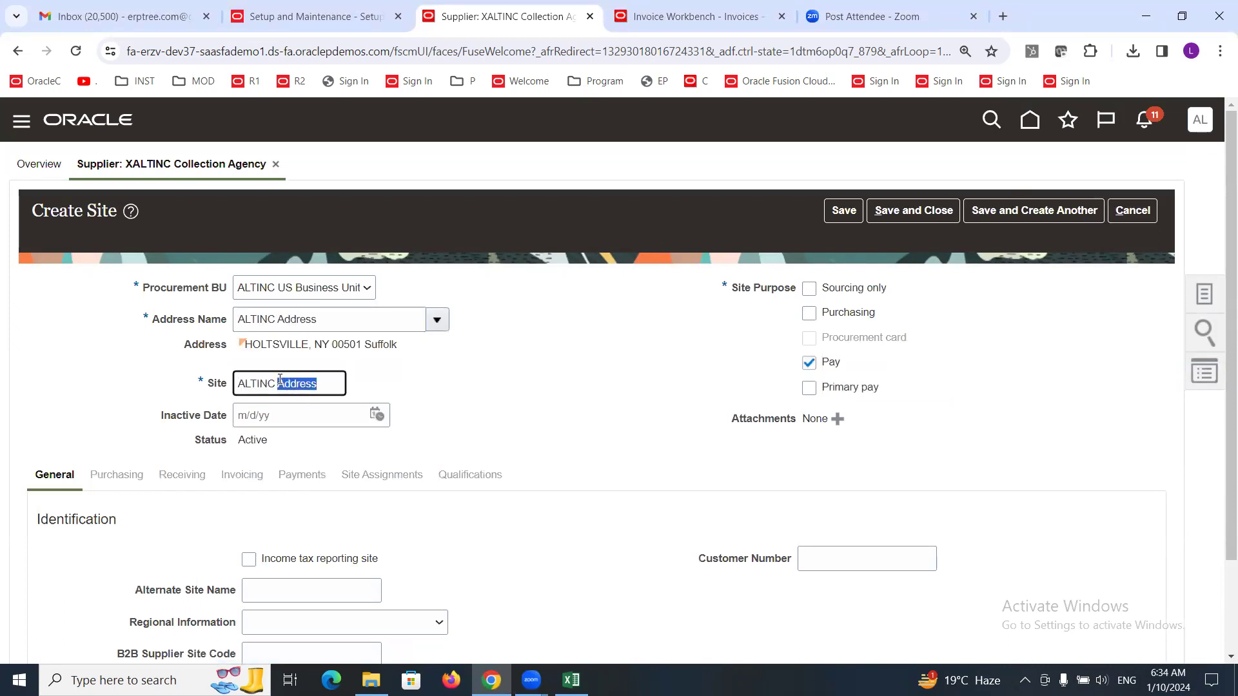
pyautogui.press('BackSpace')
pyautogui.click(474, 397)
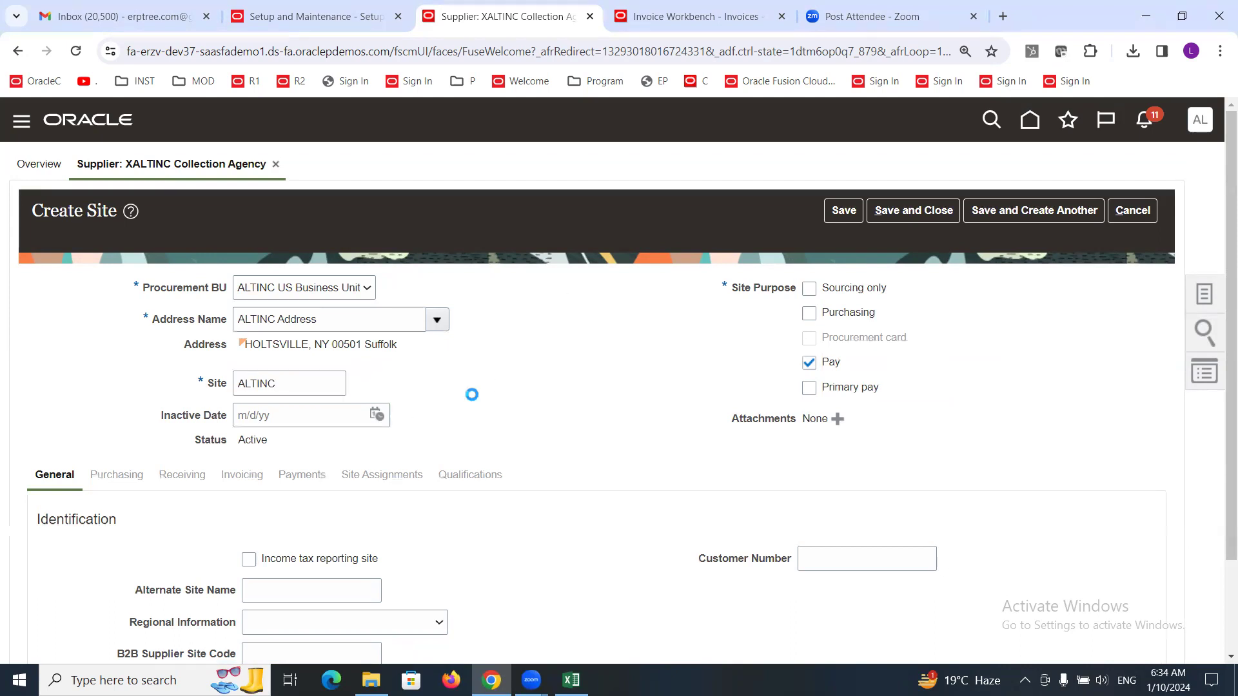
# Save the new ALTINC site and set both its invoice currency and payment currency to US Dollar.
pyautogui.click(843, 210)
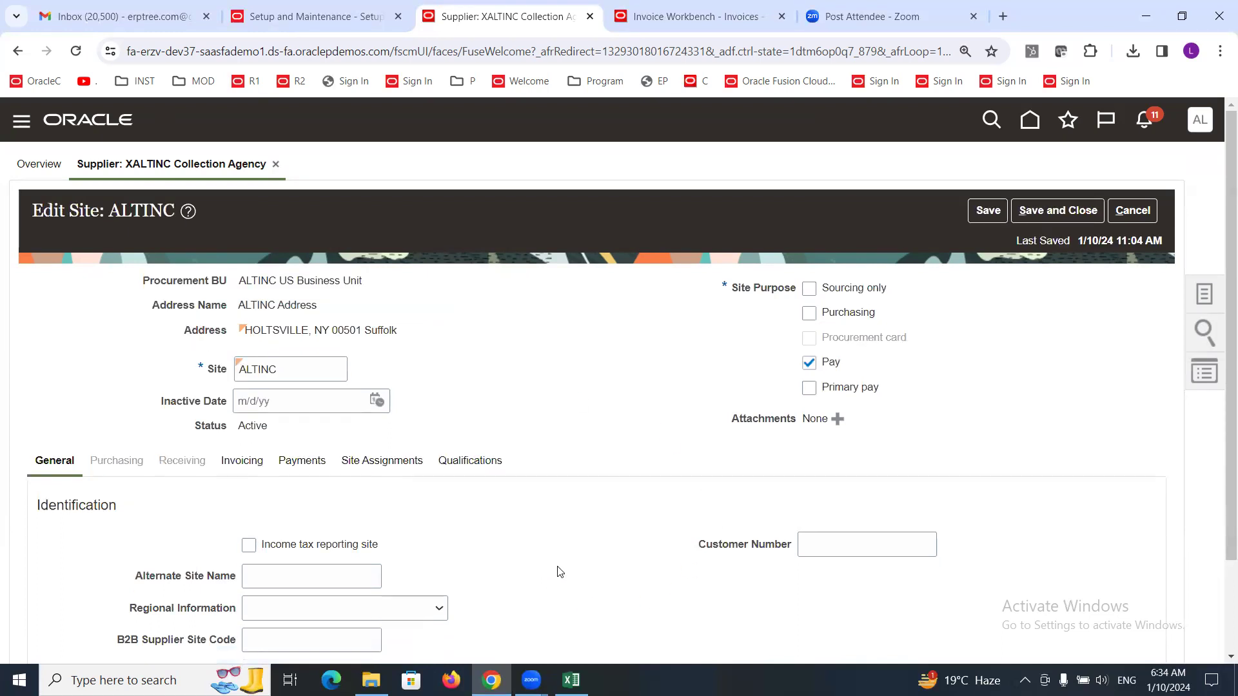
pyautogui.click(250, 461)
pyautogui.scroll(-1, 477, 380)
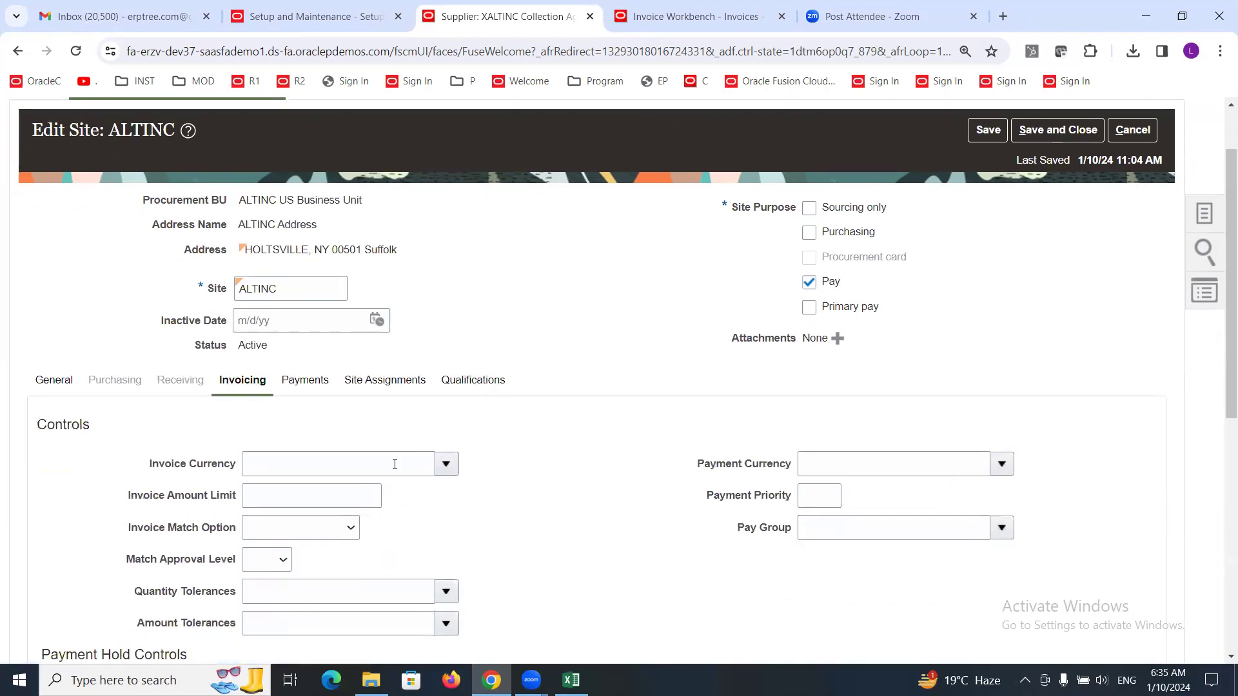
pyautogui.click(446, 464)
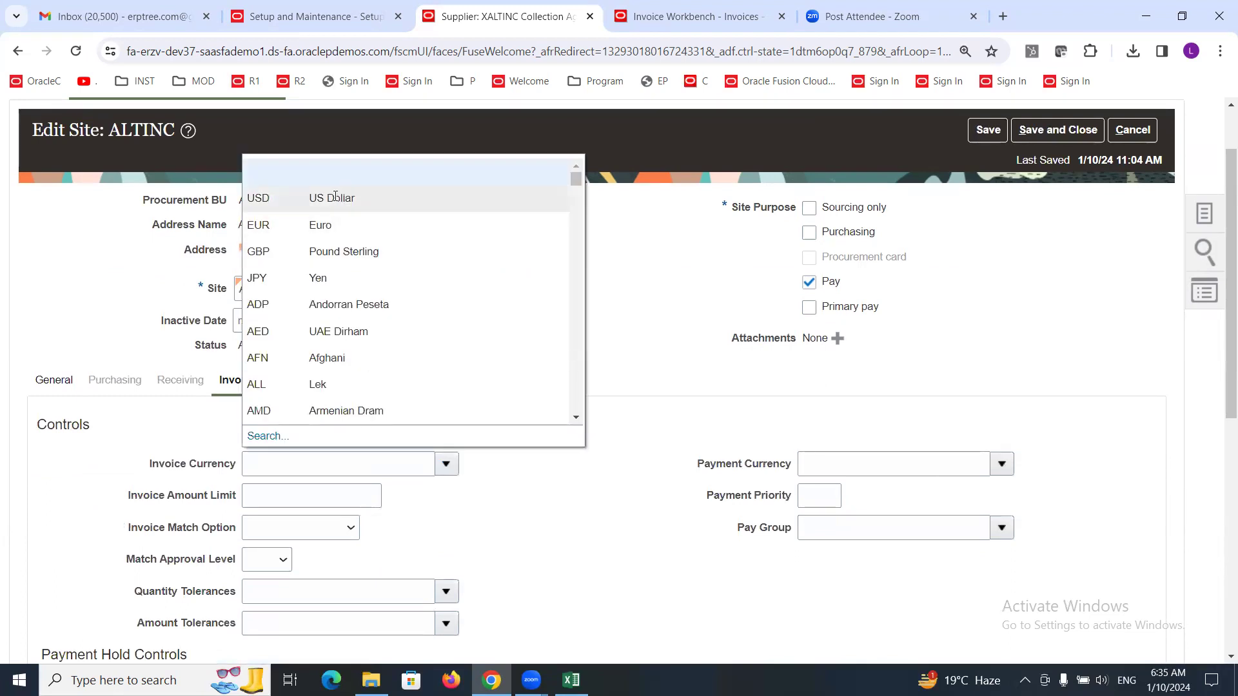
pyautogui.click(316, 203)
pyautogui.click(1001, 464)
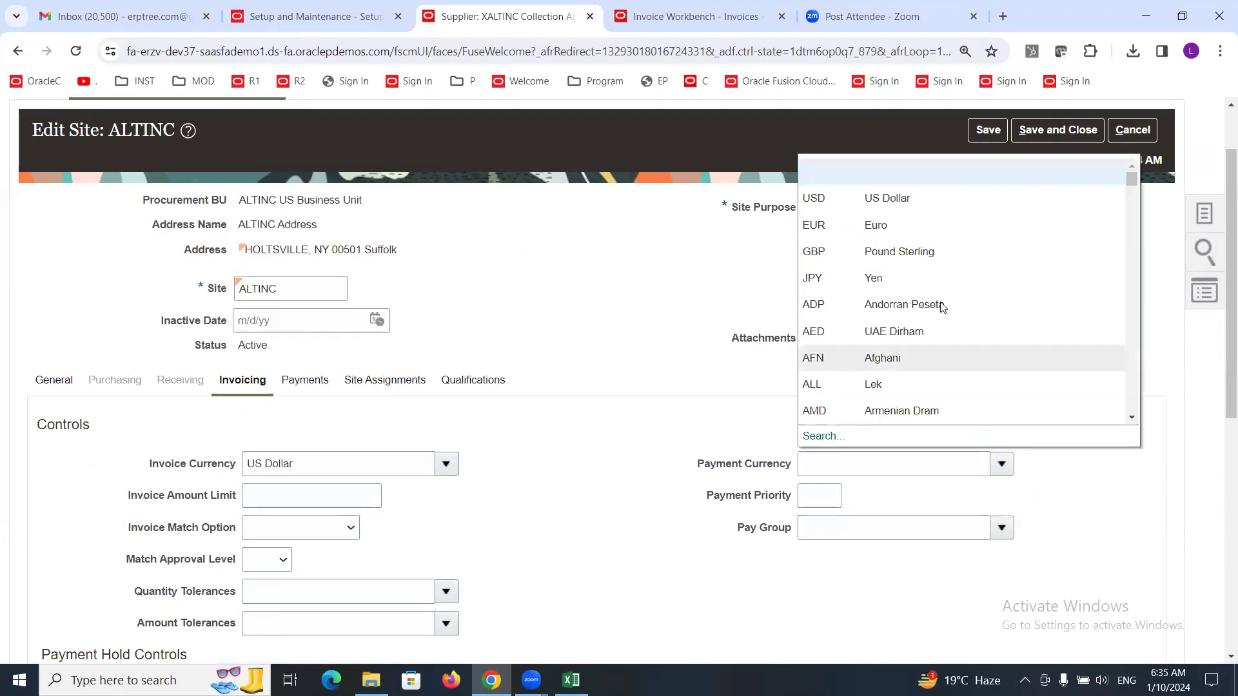
pyautogui.click(908, 198)
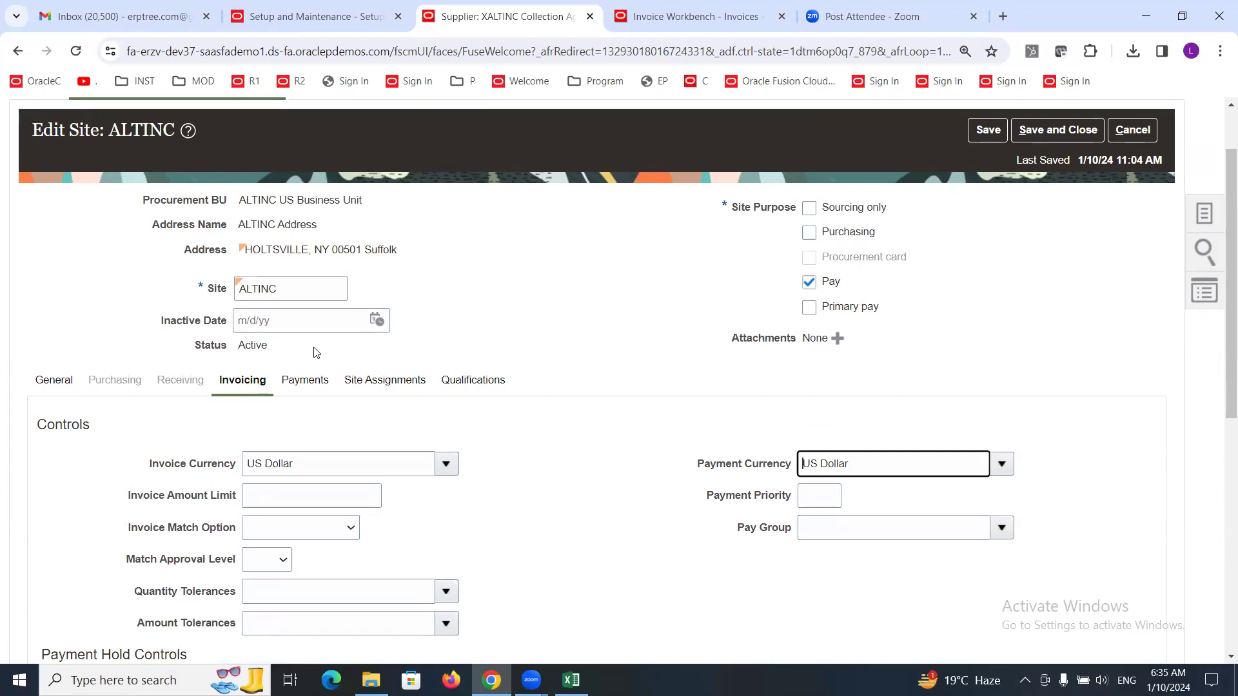
# Make Check the default payment method for the ALTINC site.
pyautogui.click(295, 380)
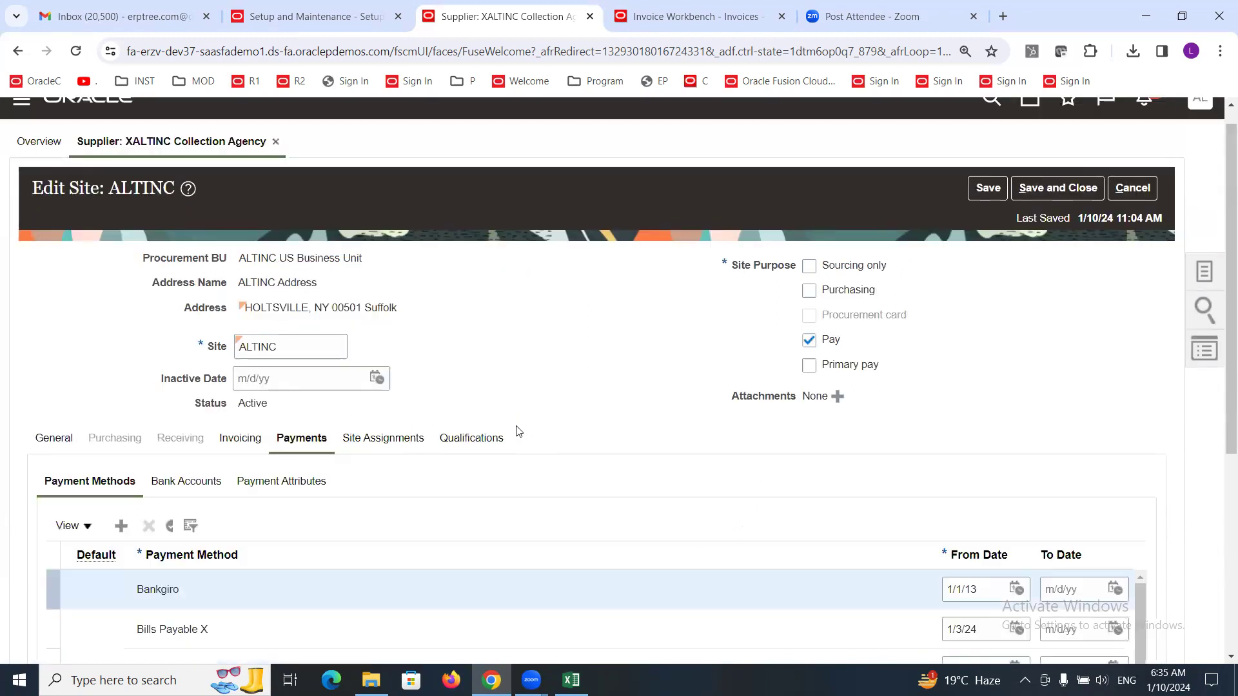
pyautogui.scroll(-2, 534, 361)
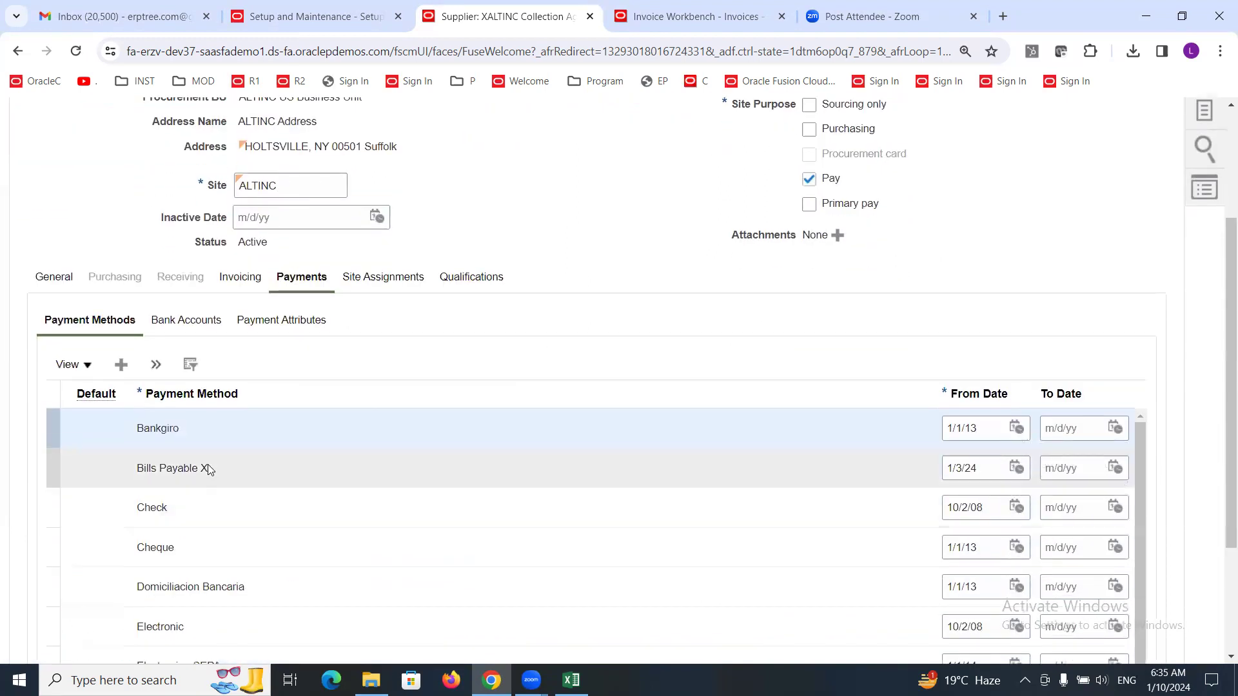
pyautogui.click(175, 508)
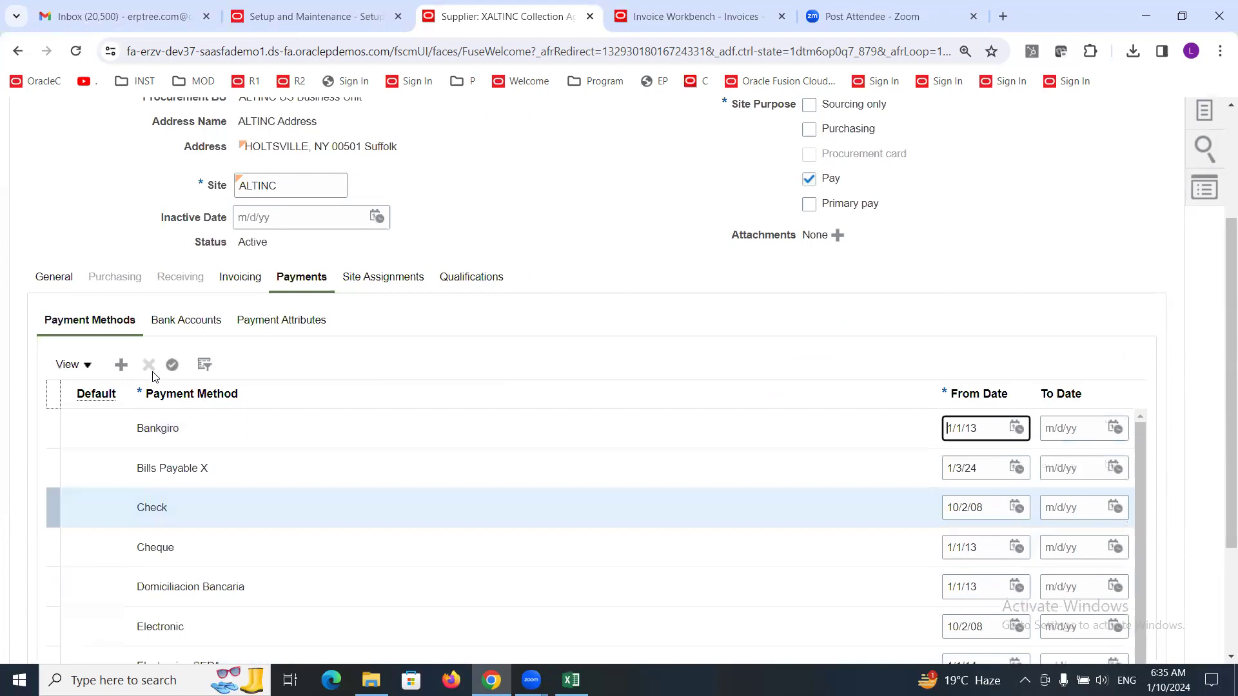
pyautogui.click(171, 366)
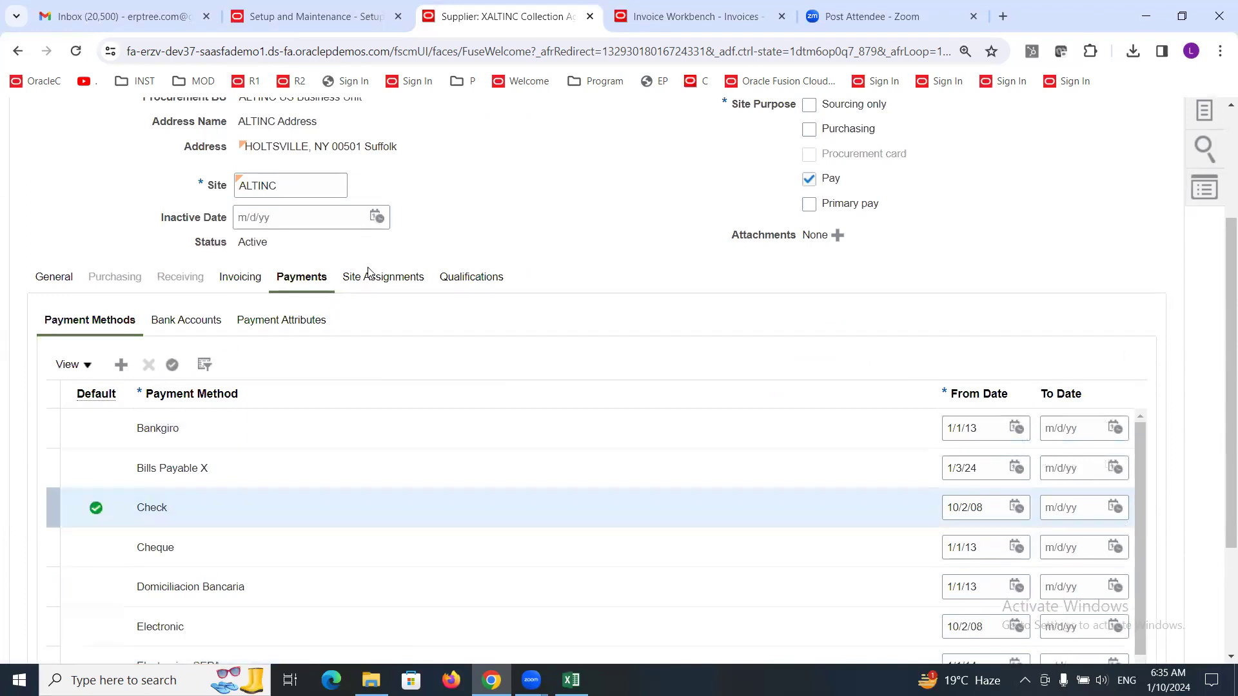
# Autocreate the business unit assignments for the ALTINC site, and save and close the site.
pyautogui.click(380, 288)
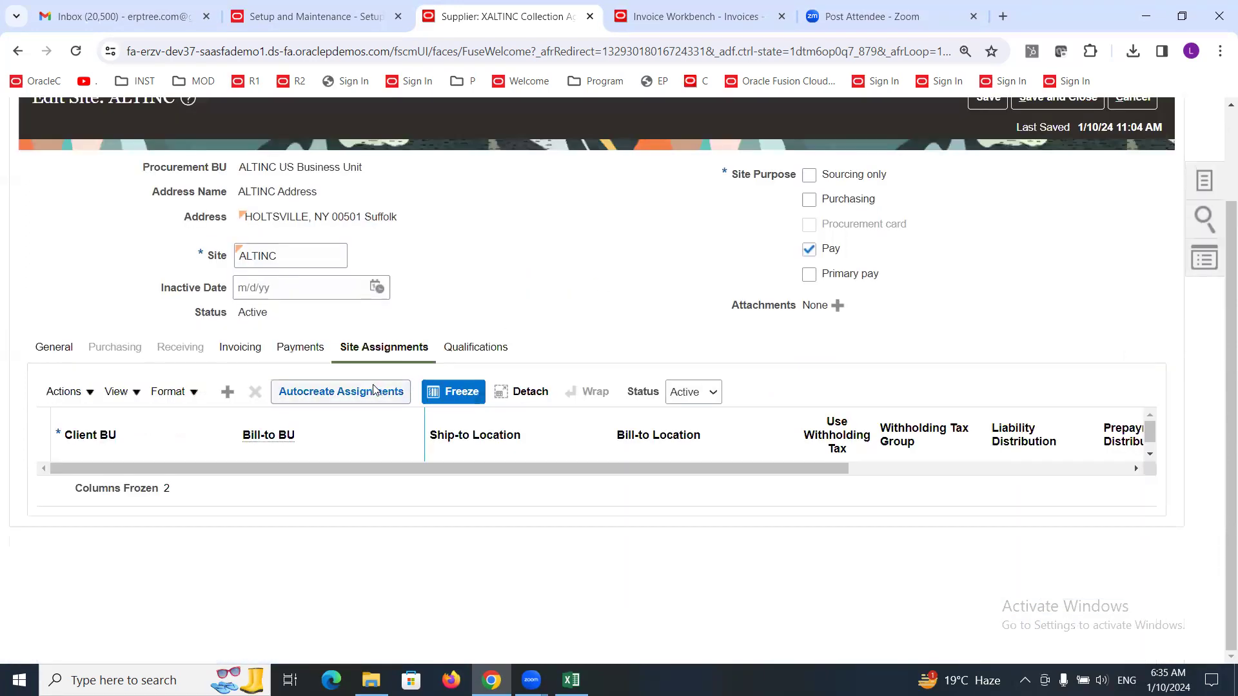
pyautogui.click(339, 394)
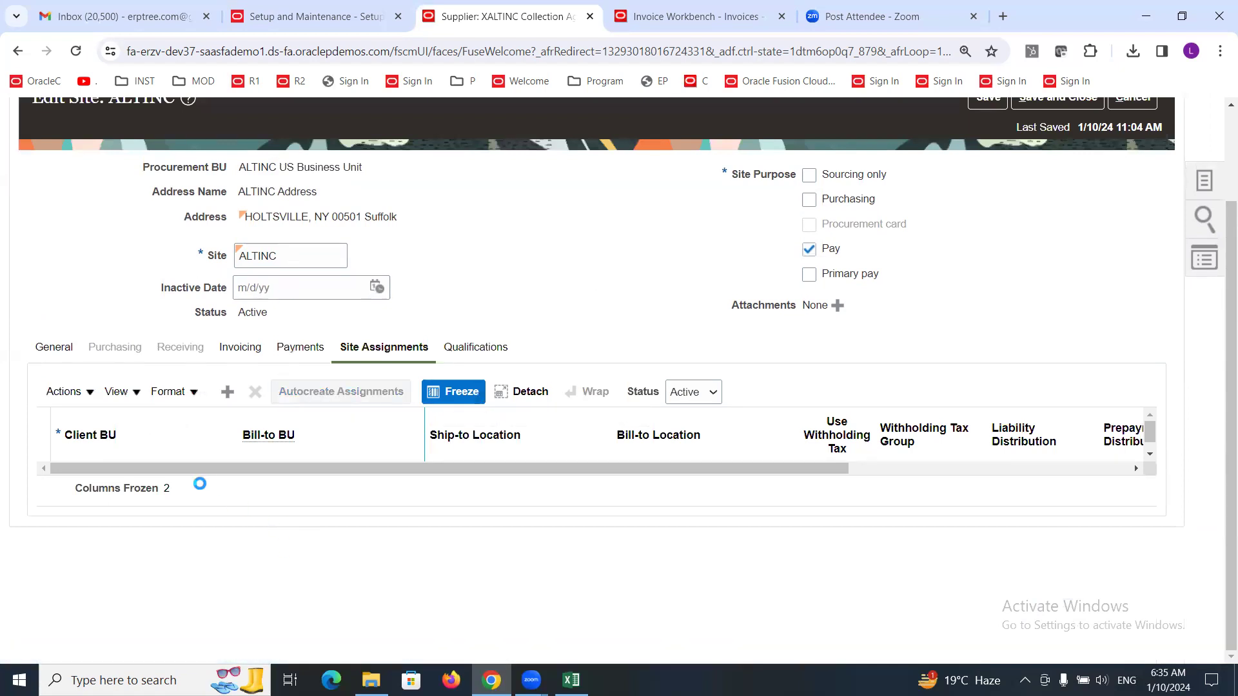
pyautogui.scroll(3, 561, 316)
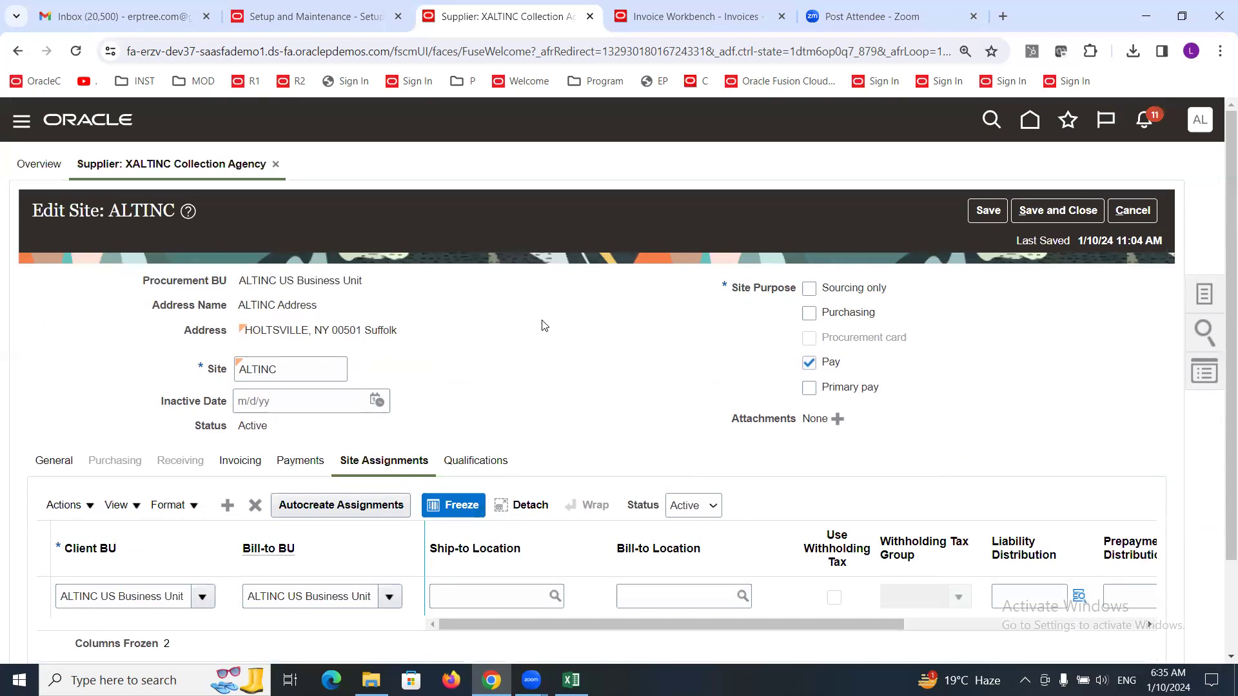
pyautogui.click(1047, 211)
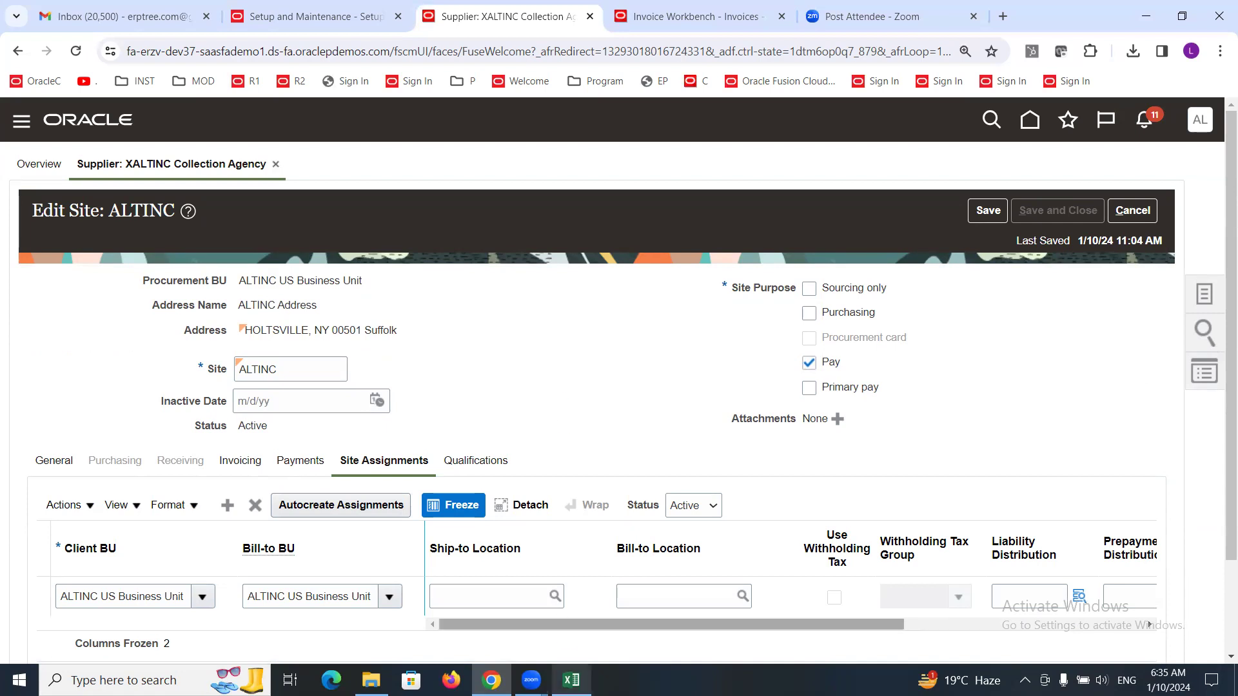
# Switch to the Excel training sheet, review the remaining Third Party Payments tasks, and return to Oracle in Chrome.
pyautogui.click(571, 680)
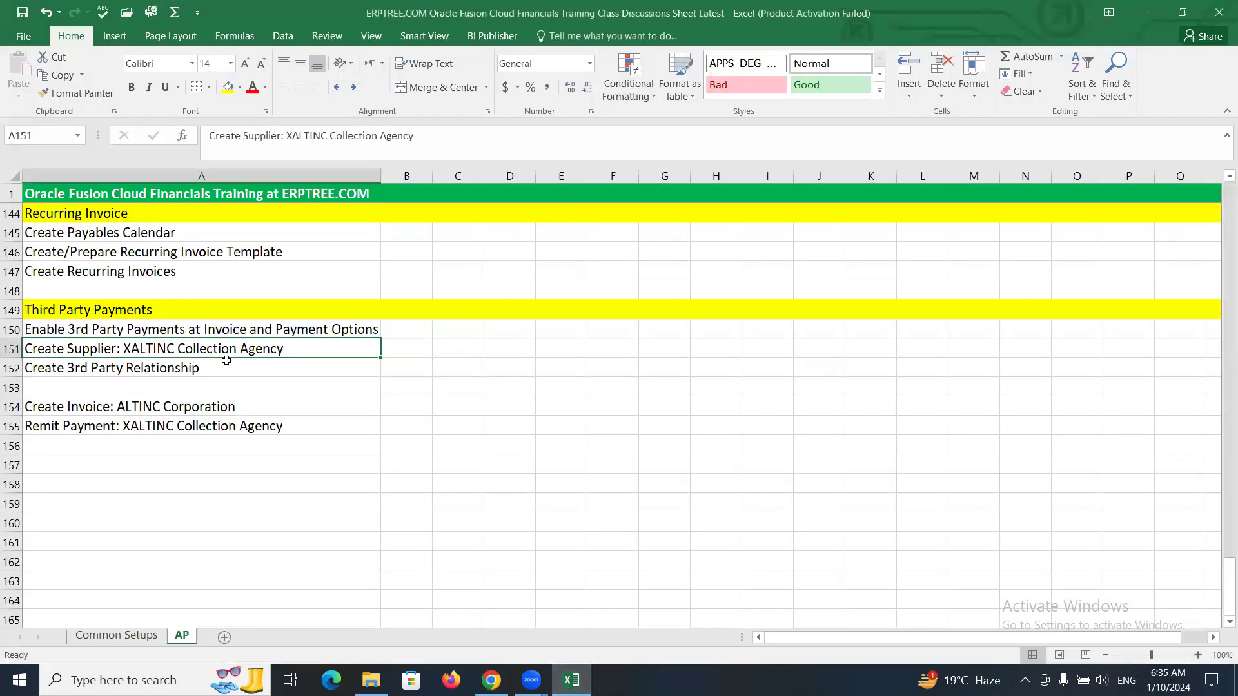
pyautogui.click(208, 374)
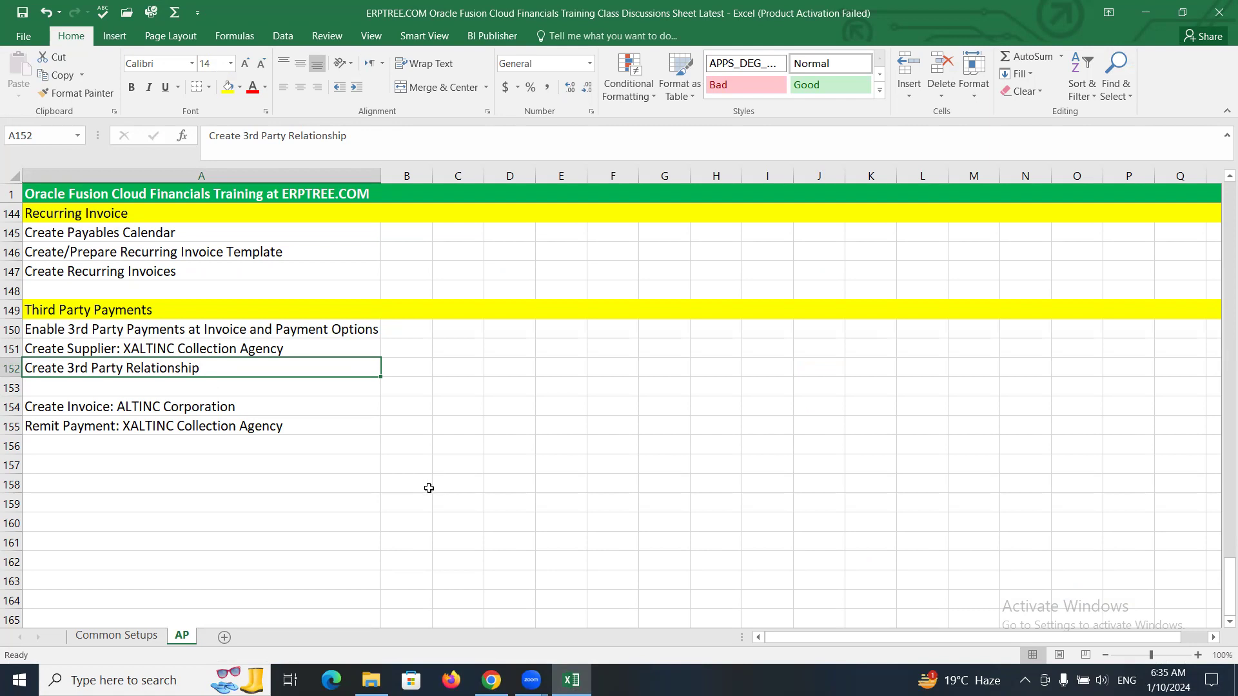
pyautogui.click(178, 406)
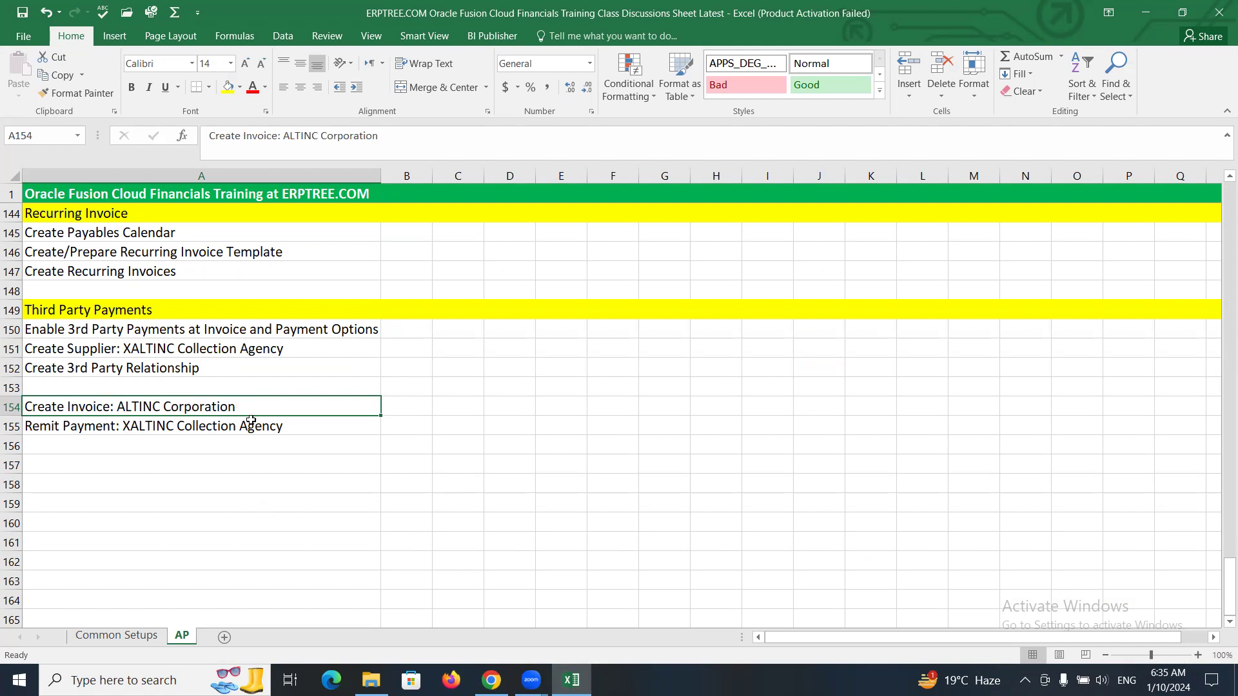
pyautogui.click(491, 680)
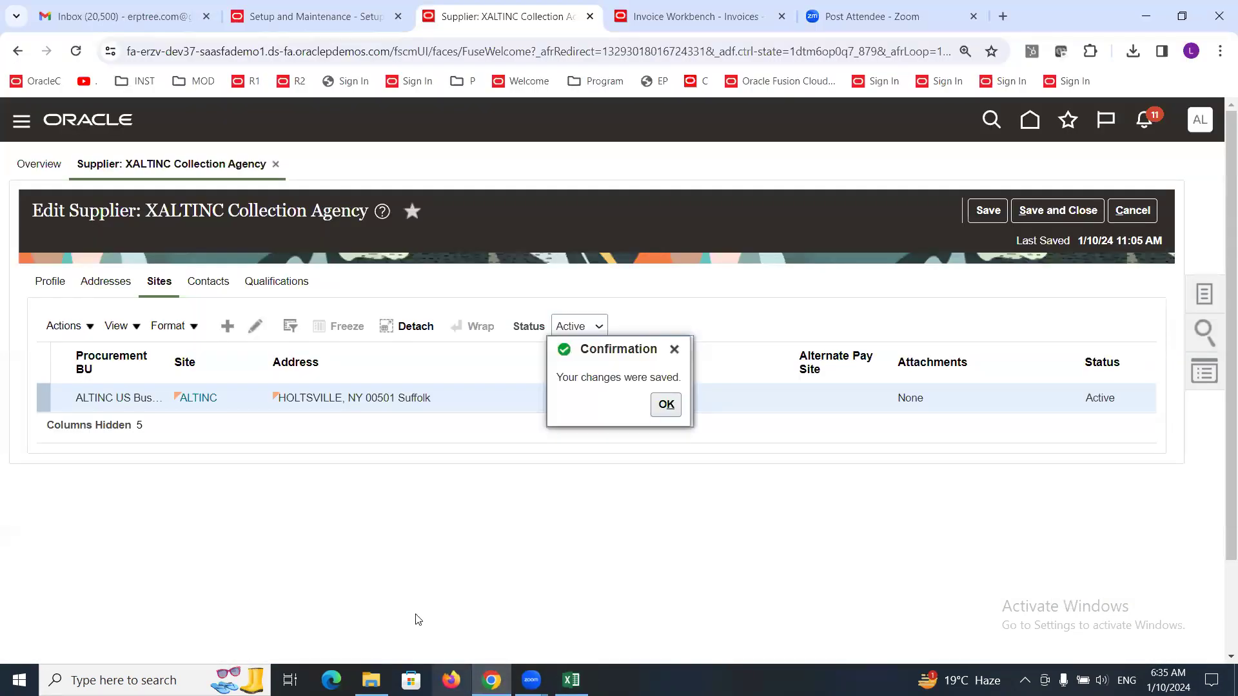
# Save and close the XALTINC Collection Agency supplier, acknowledging the confirmations.
pyautogui.click(662, 404)
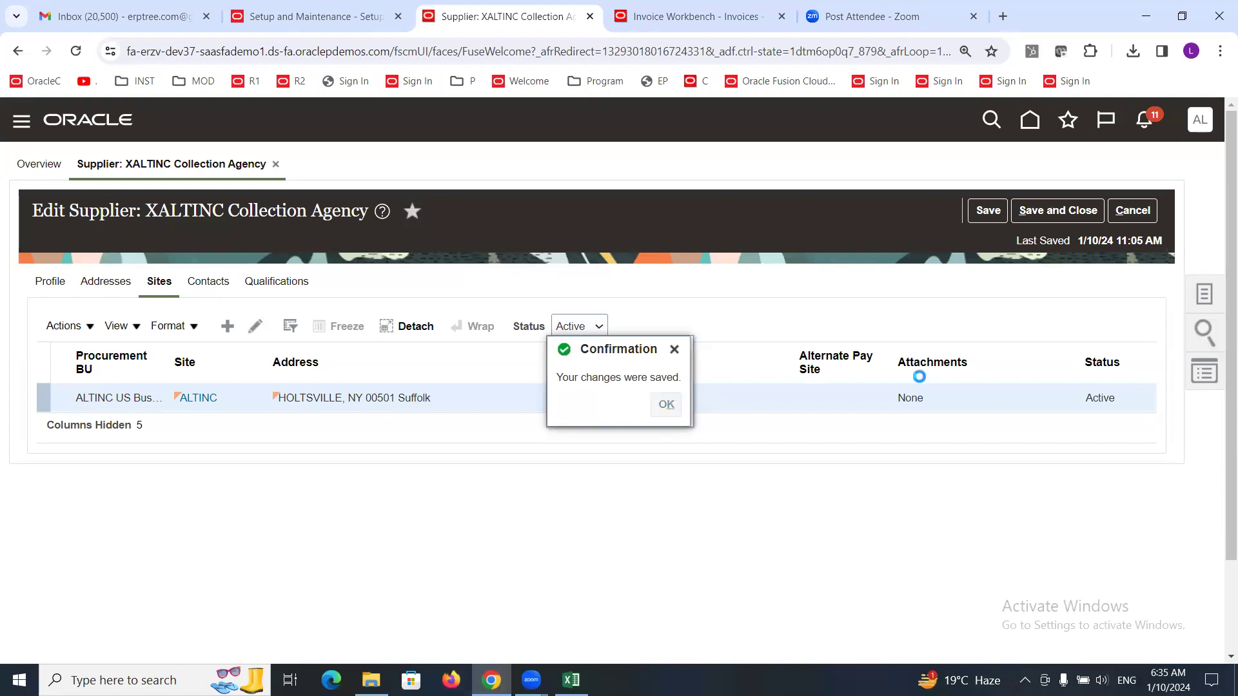
pyautogui.click(1058, 210)
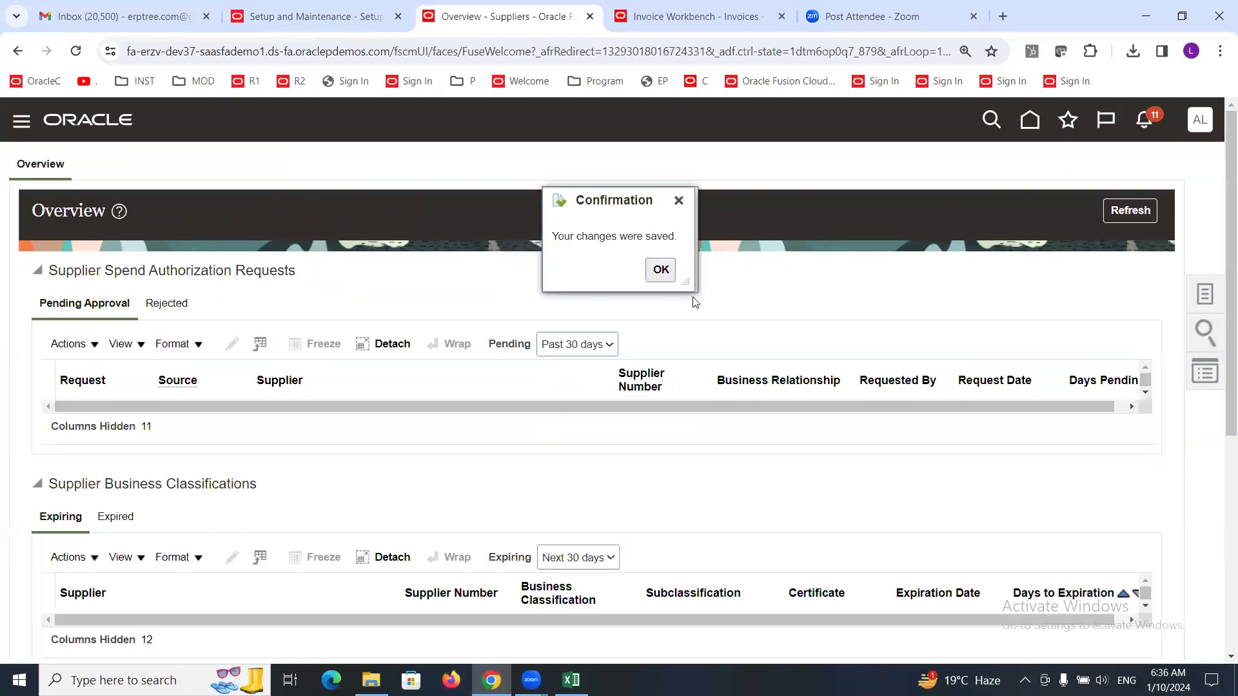
pyautogui.click(661, 270)
# Search the existing suppliers for ALTINC C and open ALTINC Corporation for editing.
pyautogui.click(1205, 295)
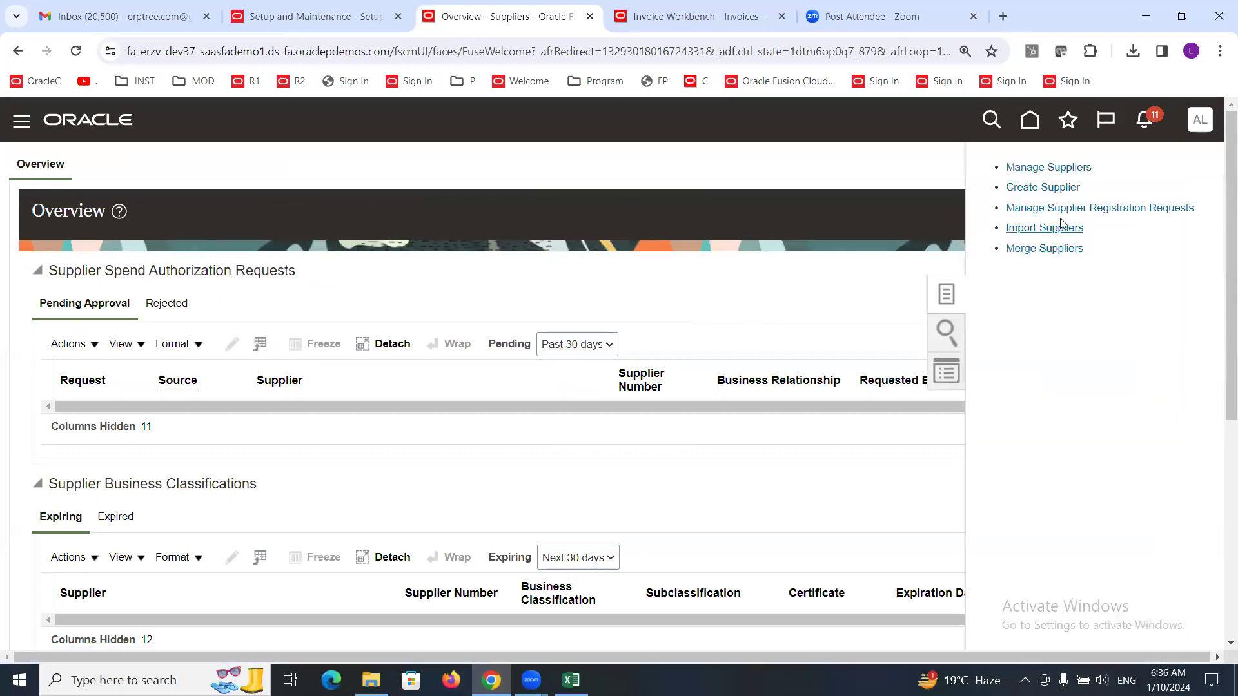
pyautogui.click(1033, 169)
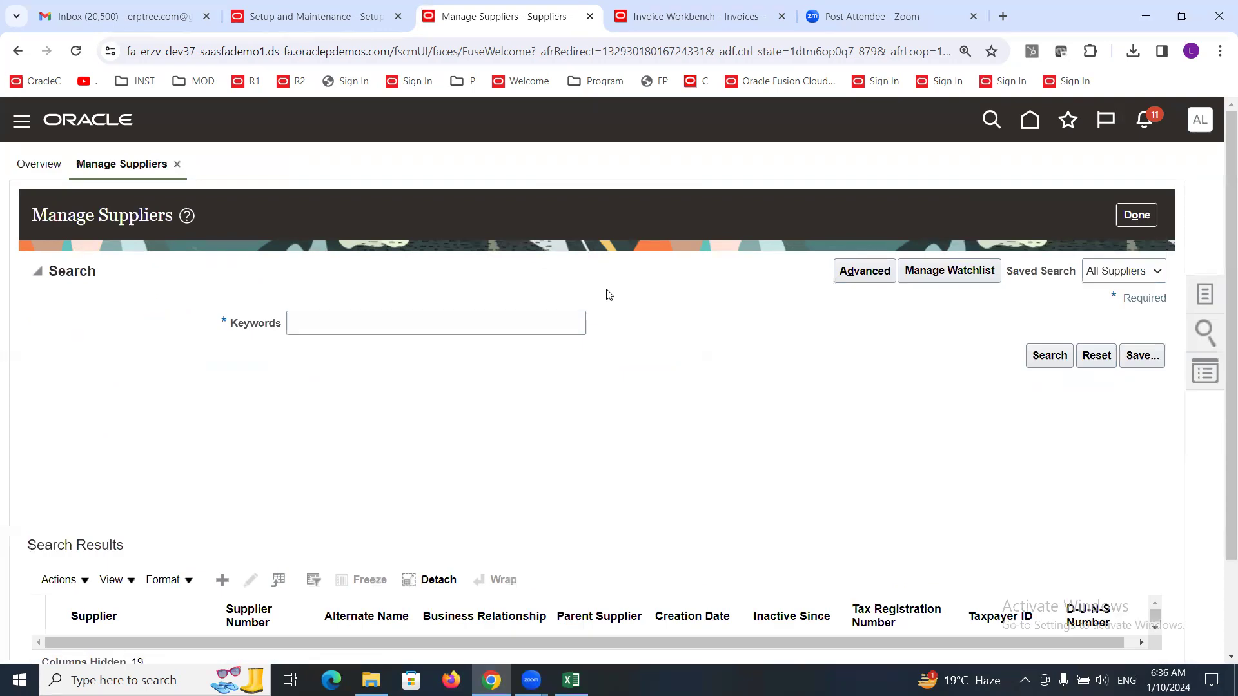
pyautogui.click(485, 331)
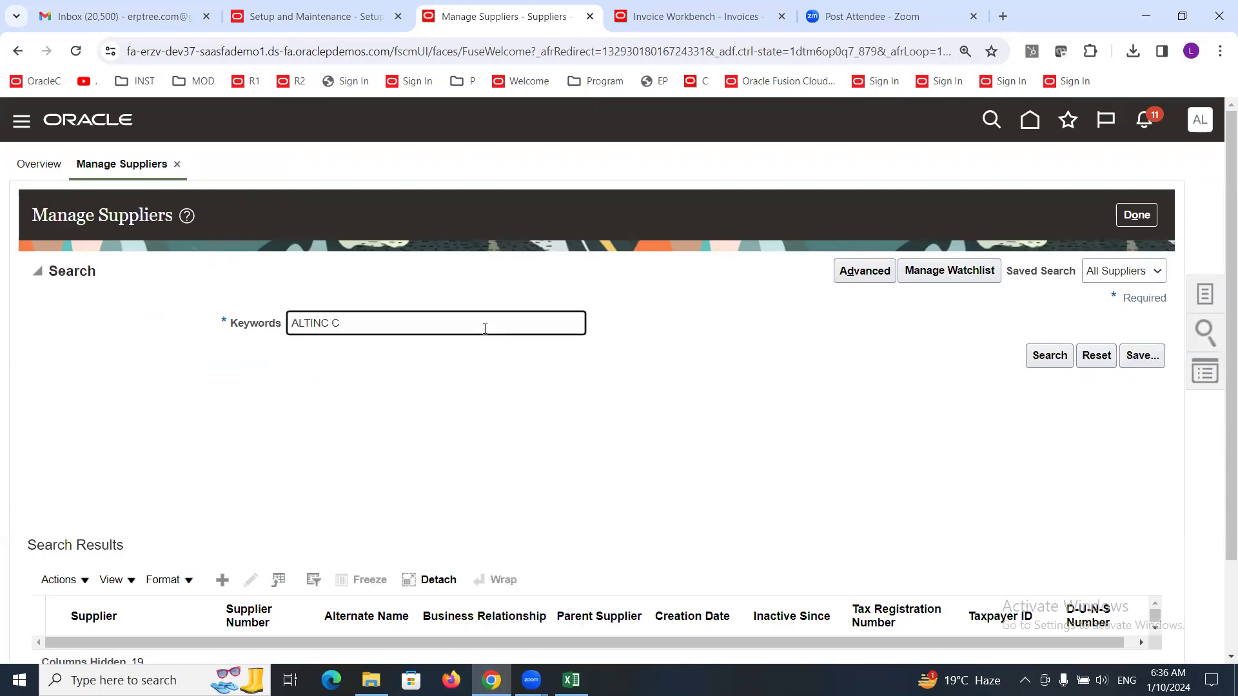
pyautogui.press('Return')
pyautogui.scroll(-2, 401, 449)
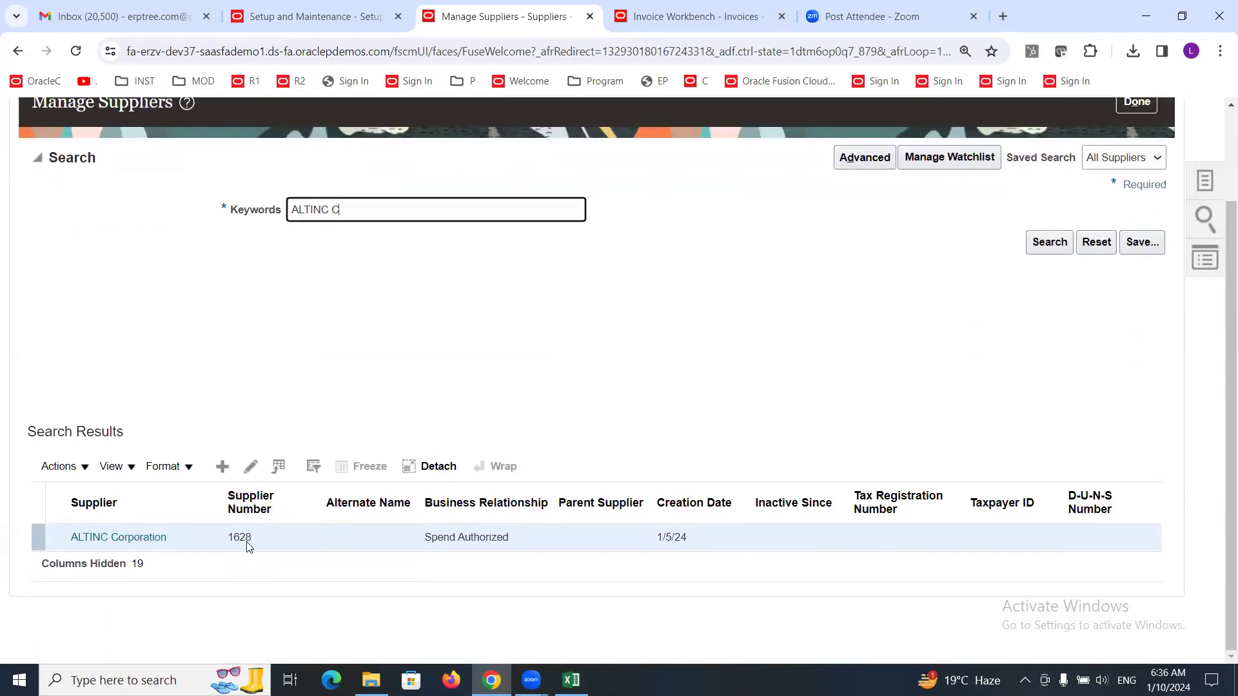
pyautogui.click(251, 467)
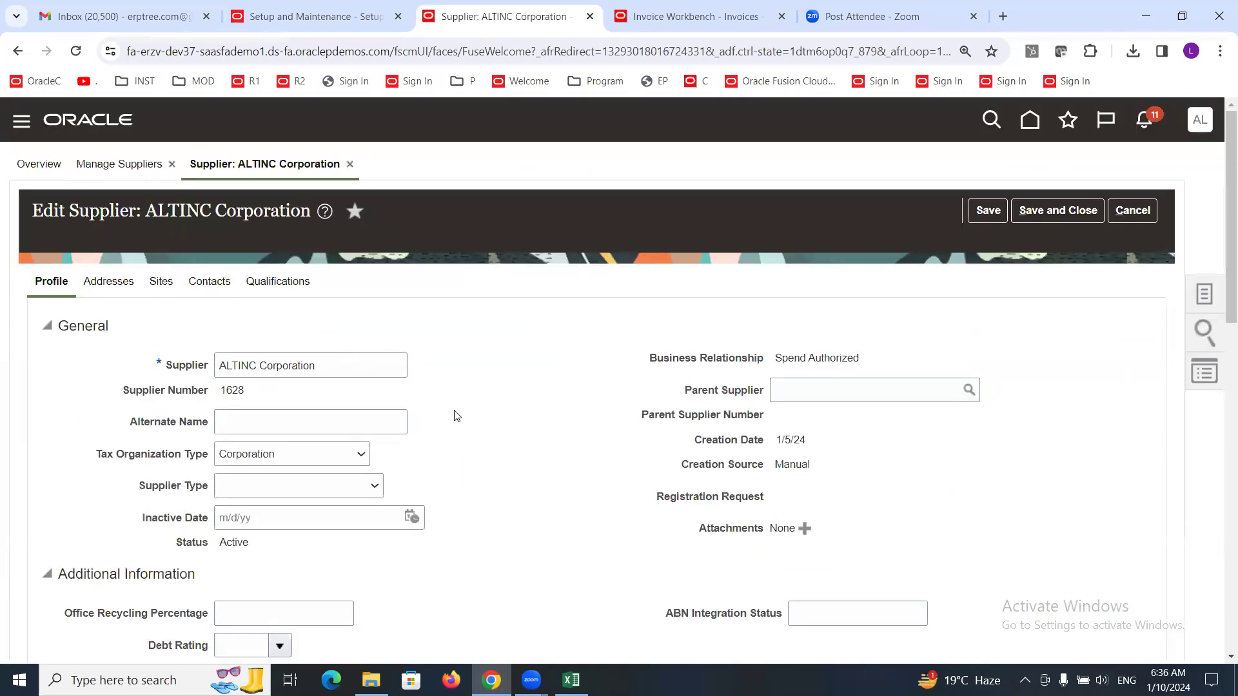
# Open the Corp site of ALTINC Corporation and go to the Third-Party Payment Relationships section of its invoicing settings.
pyautogui.scroll(-2, 442, 395)
pyautogui.scroll(2, 443, 391)
pyautogui.click(159, 292)
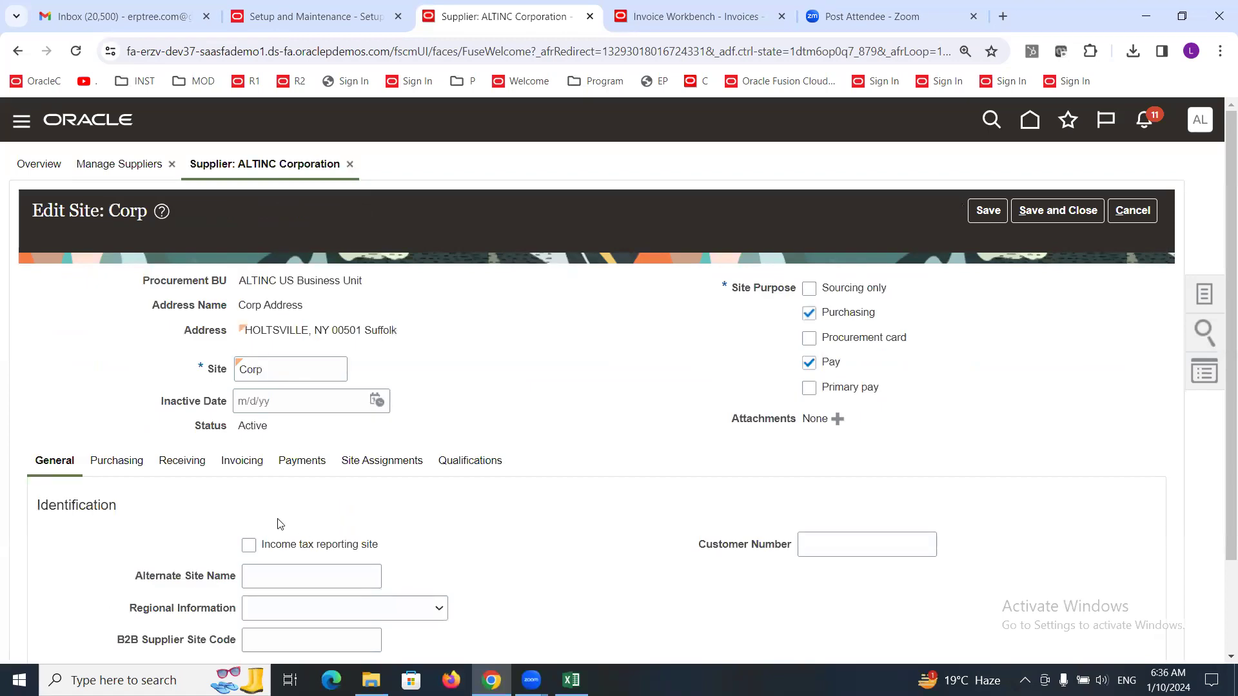
pyautogui.click(236, 465)
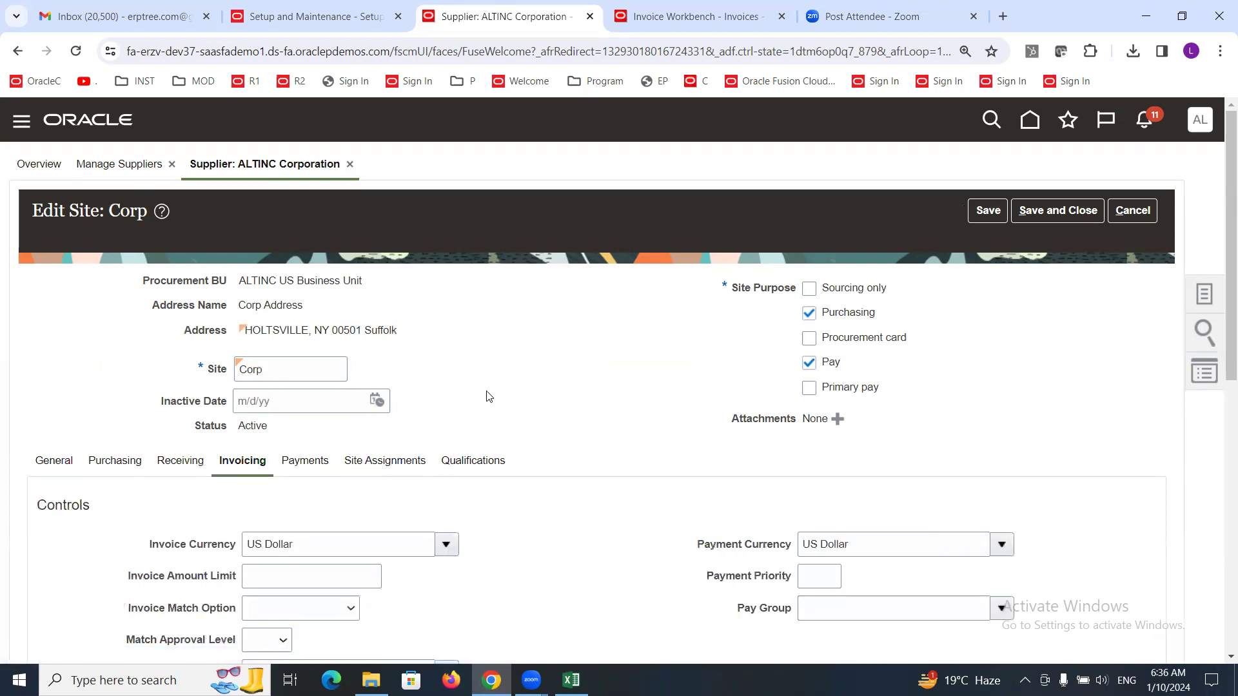
pyautogui.scroll(-5, 488, 396)
pyautogui.scroll(-4, 487, 395)
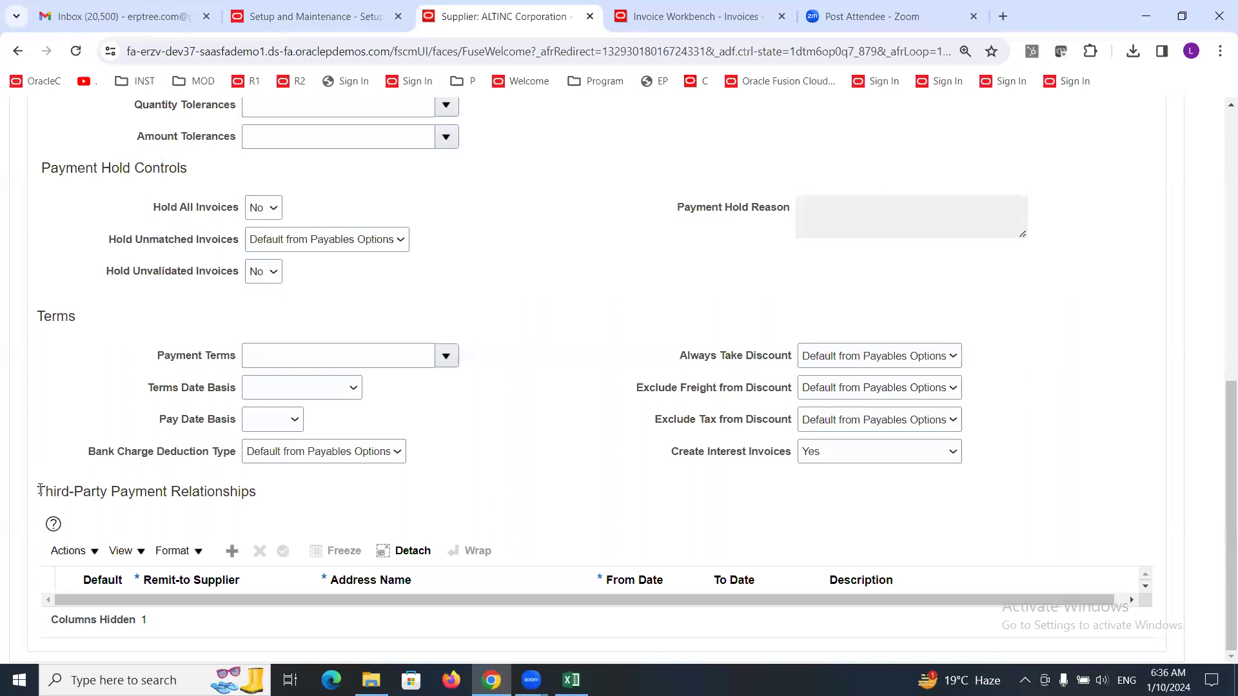
pyautogui.moveTo(40, 488); pyautogui.dragTo(240, 494)
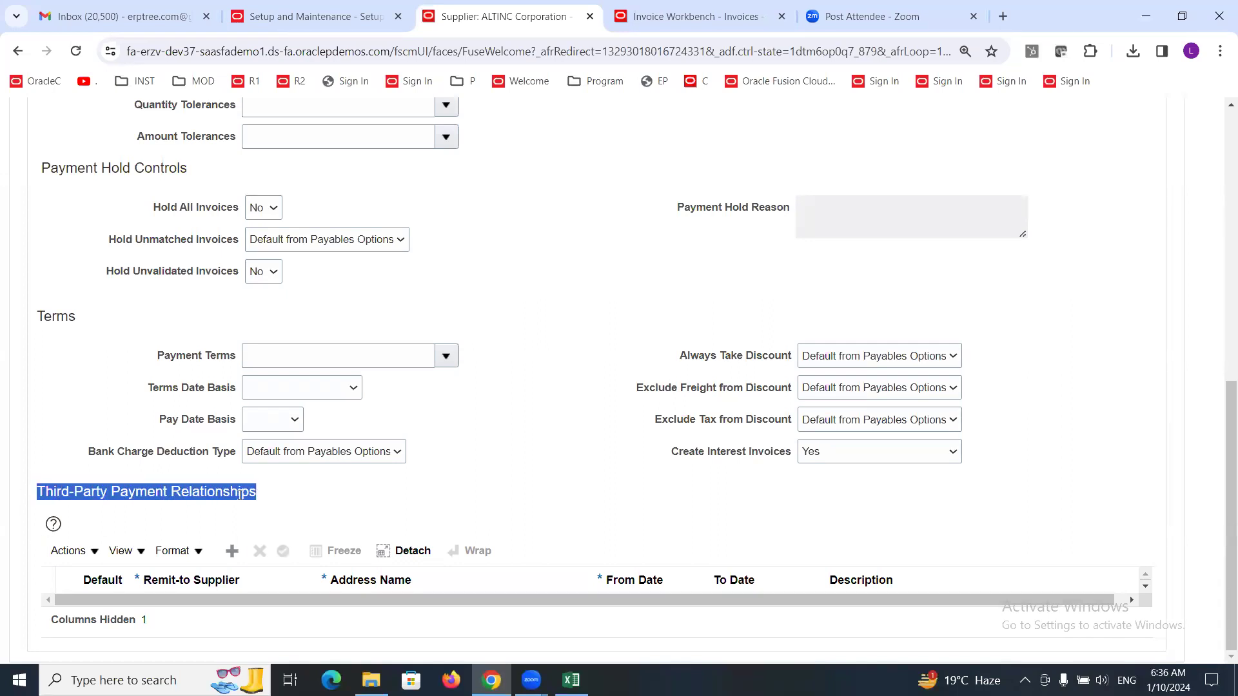
# Add a third-party payment relationship row to the Corp site and start its remit-to supplier entry.
pyautogui.click(231, 553)
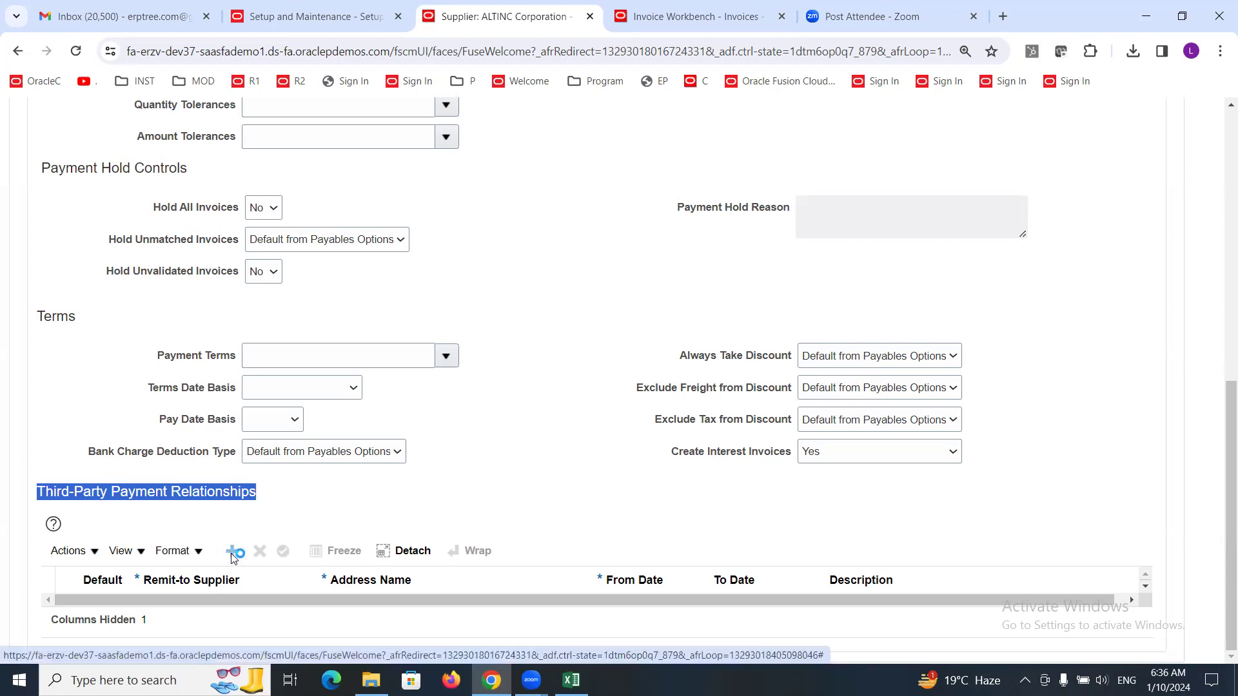
pyautogui.scroll(-1, 441, 523)
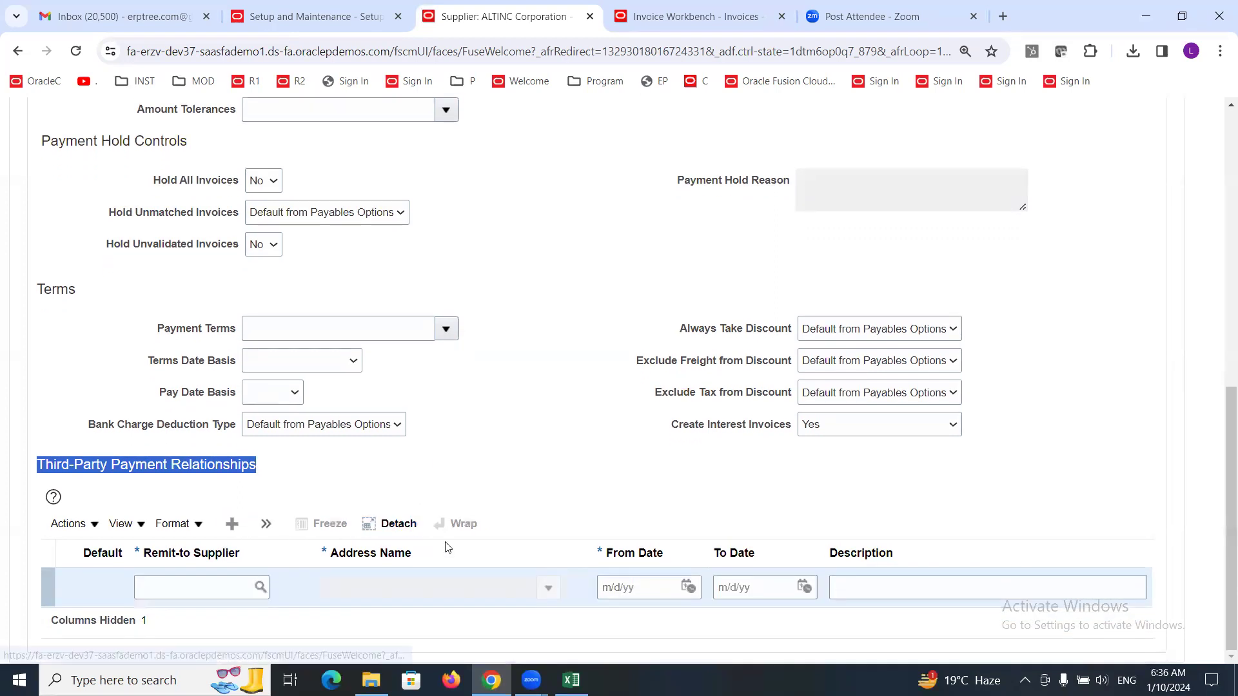
pyautogui.click(202, 584)
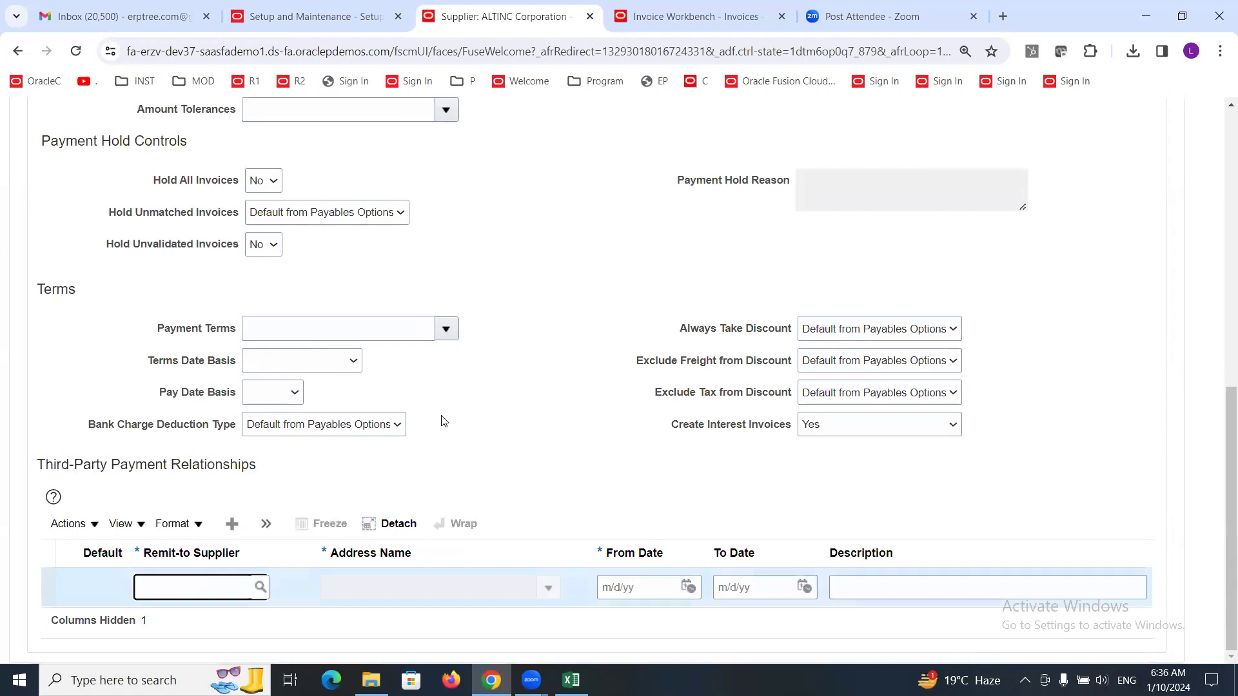
pyautogui.scroll(6, 451, 431)
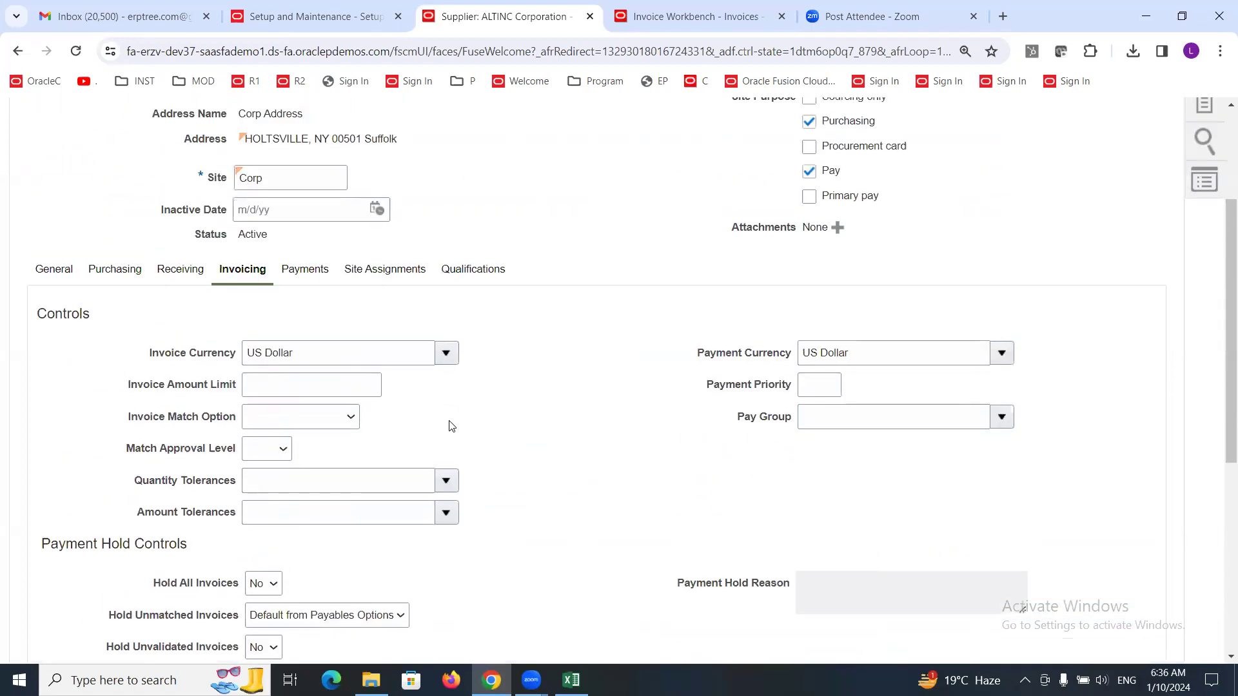
# Add a third-party payment relationship to the Corp site with remit-to supplier XALTINC Collection Agency, address ALTINC Address and from date 1/9/24.
pyautogui.scroll(3, 452, 420)
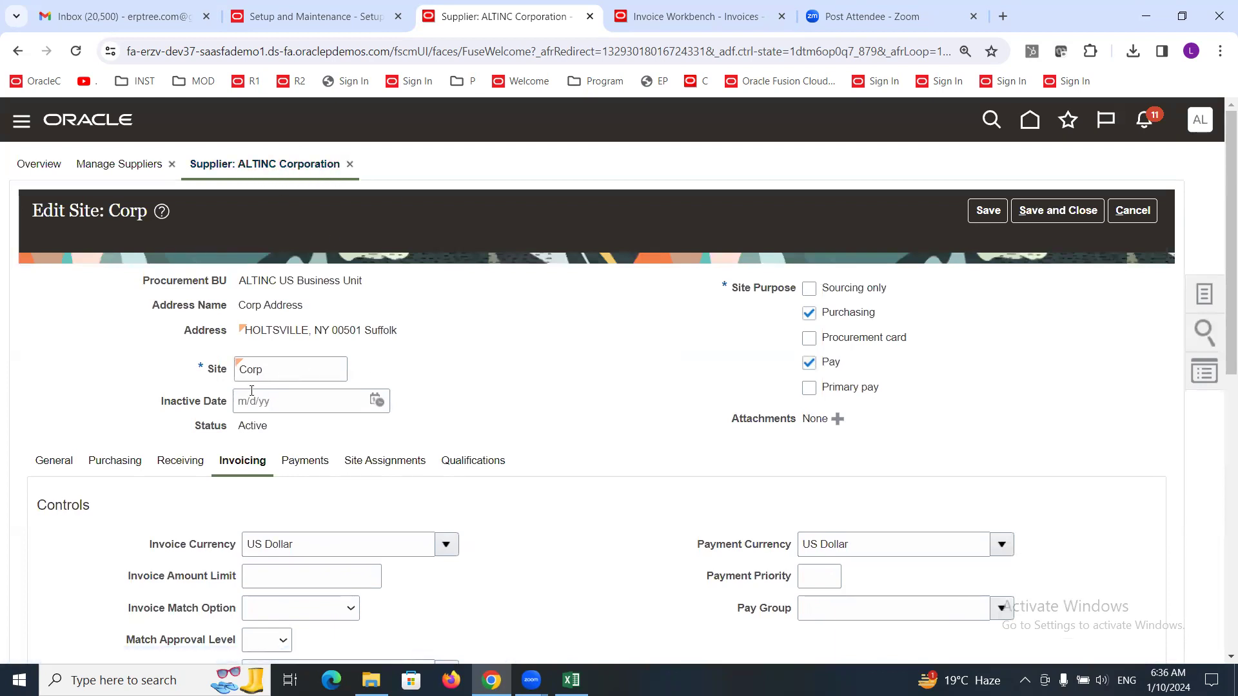
pyautogui.scroll(-9, 210, 448)
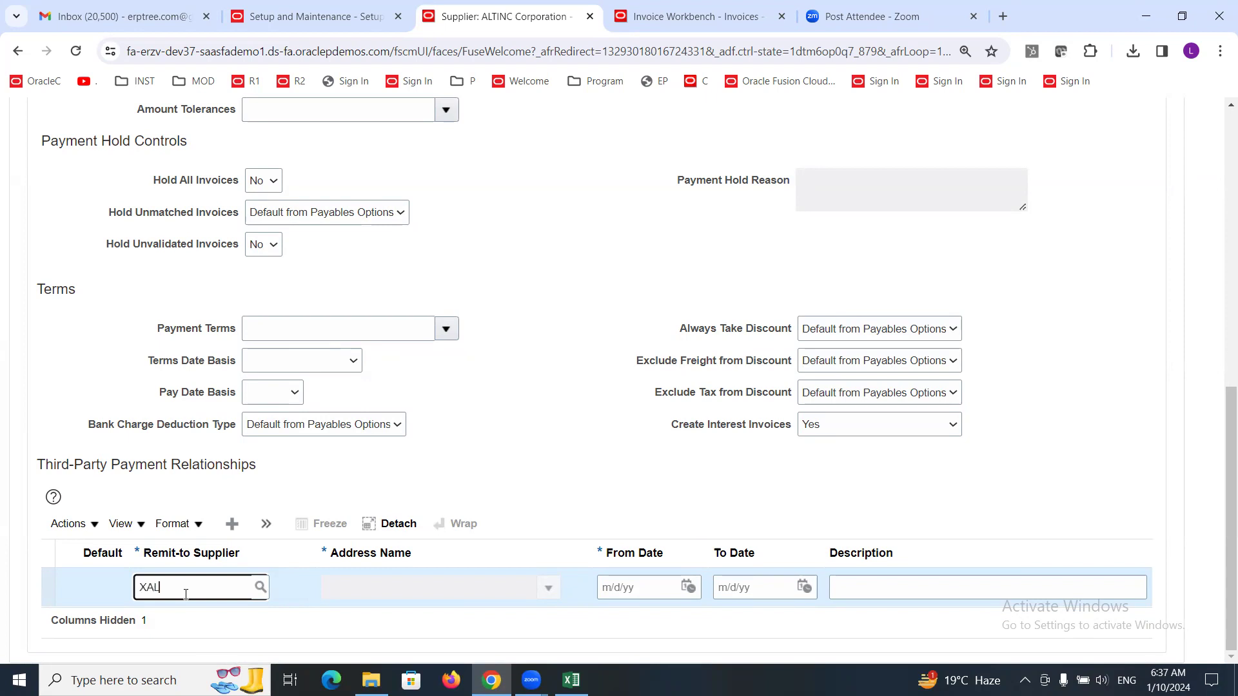
pyautogui.click(200, 616)
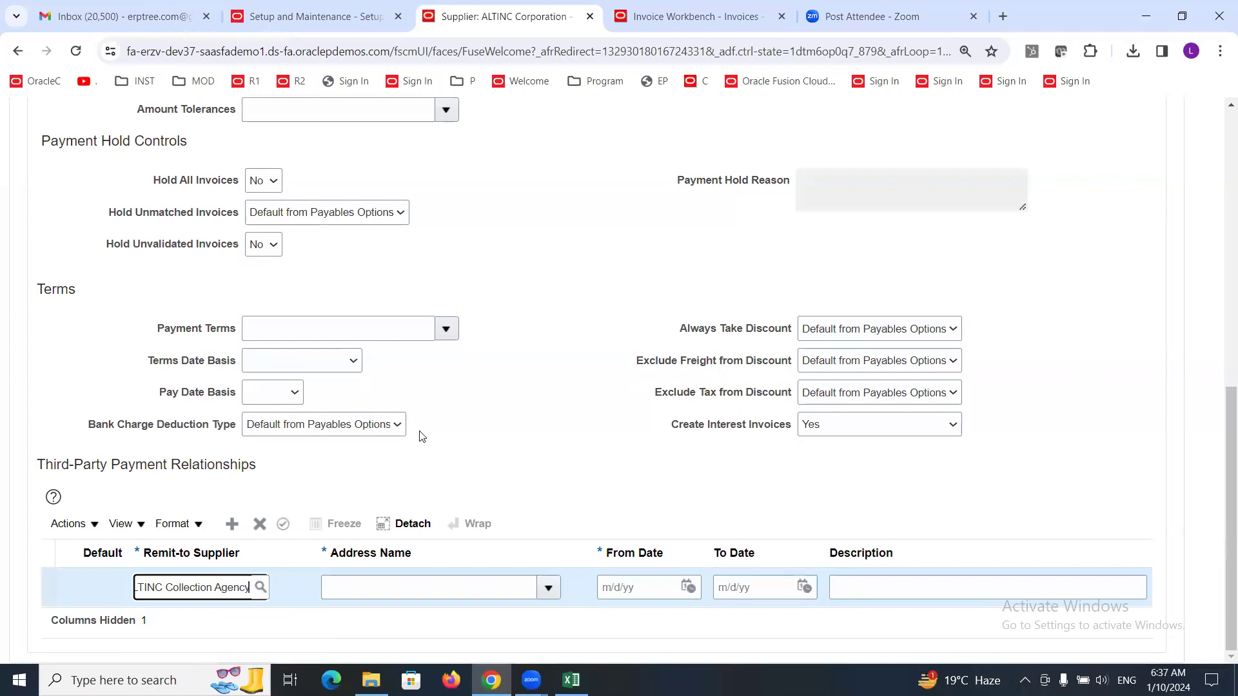
pyautogui.click(546, 588)
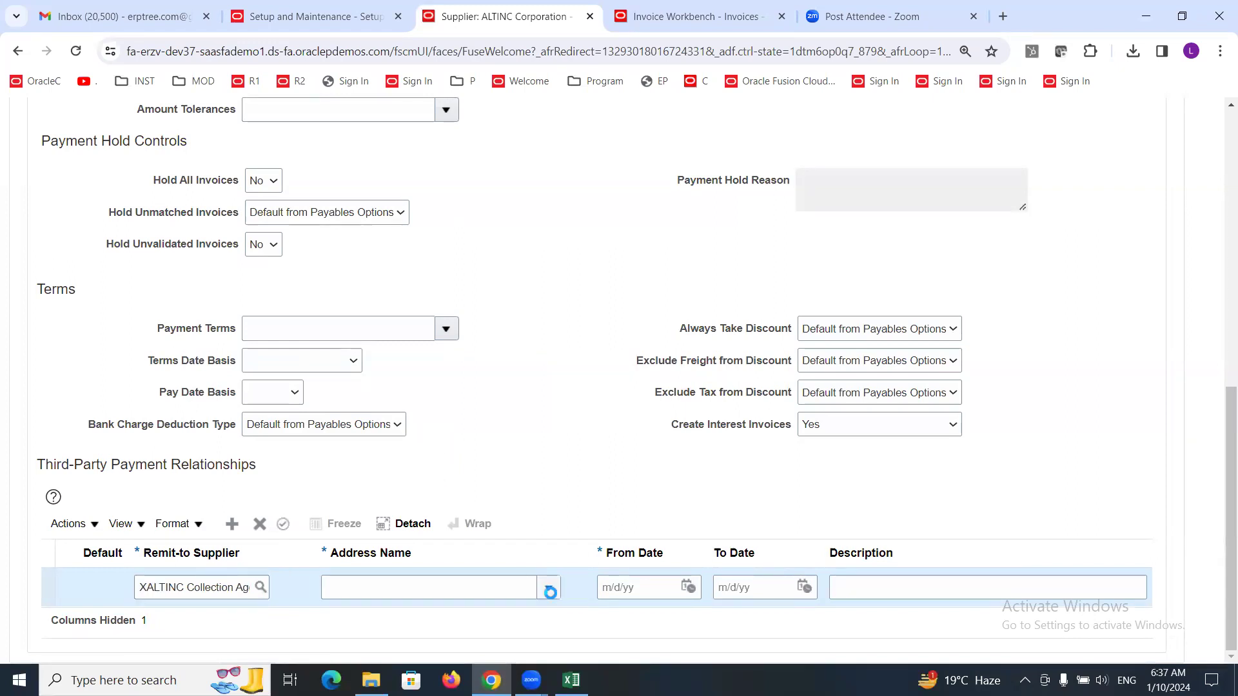
pyautogui.click(403, 617)
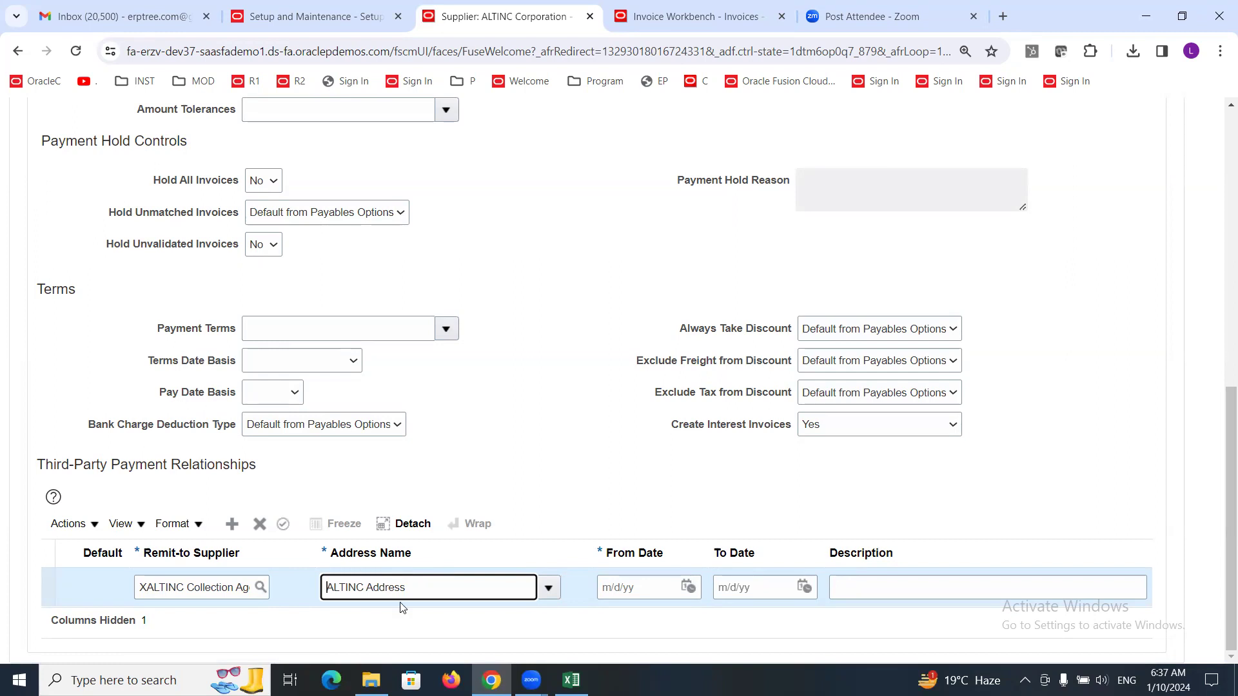
pyautogui.click(689, 587)
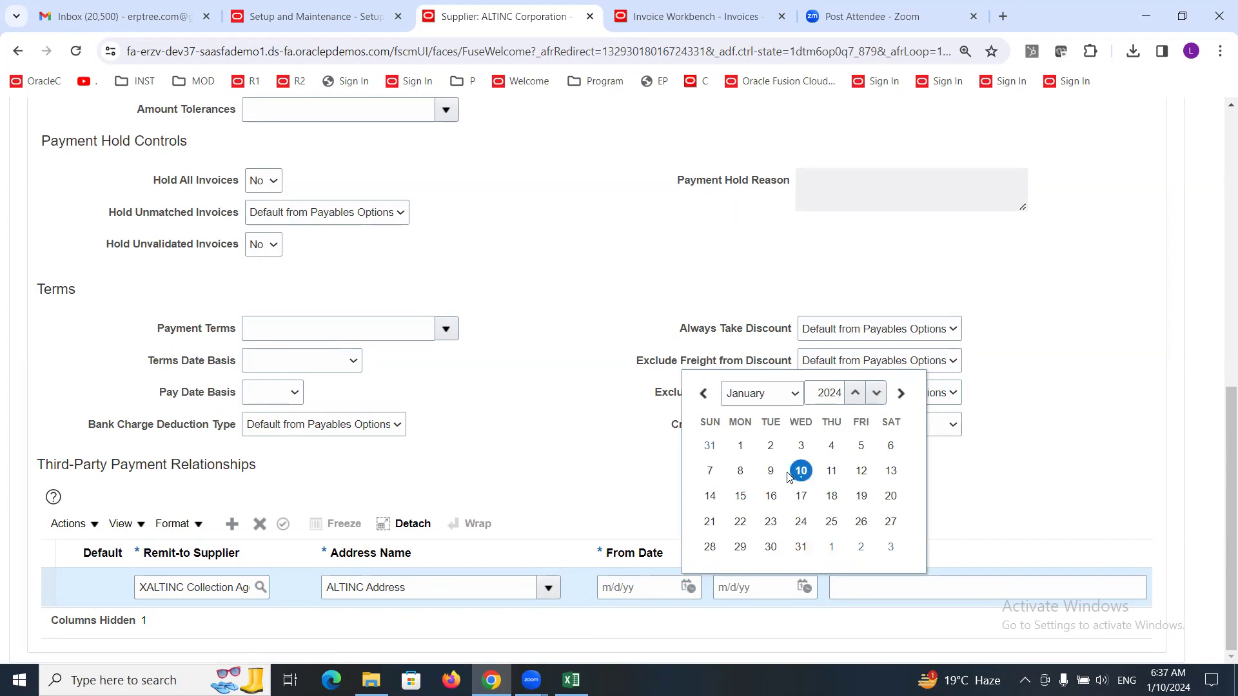
pyautogui.click(770, 471)
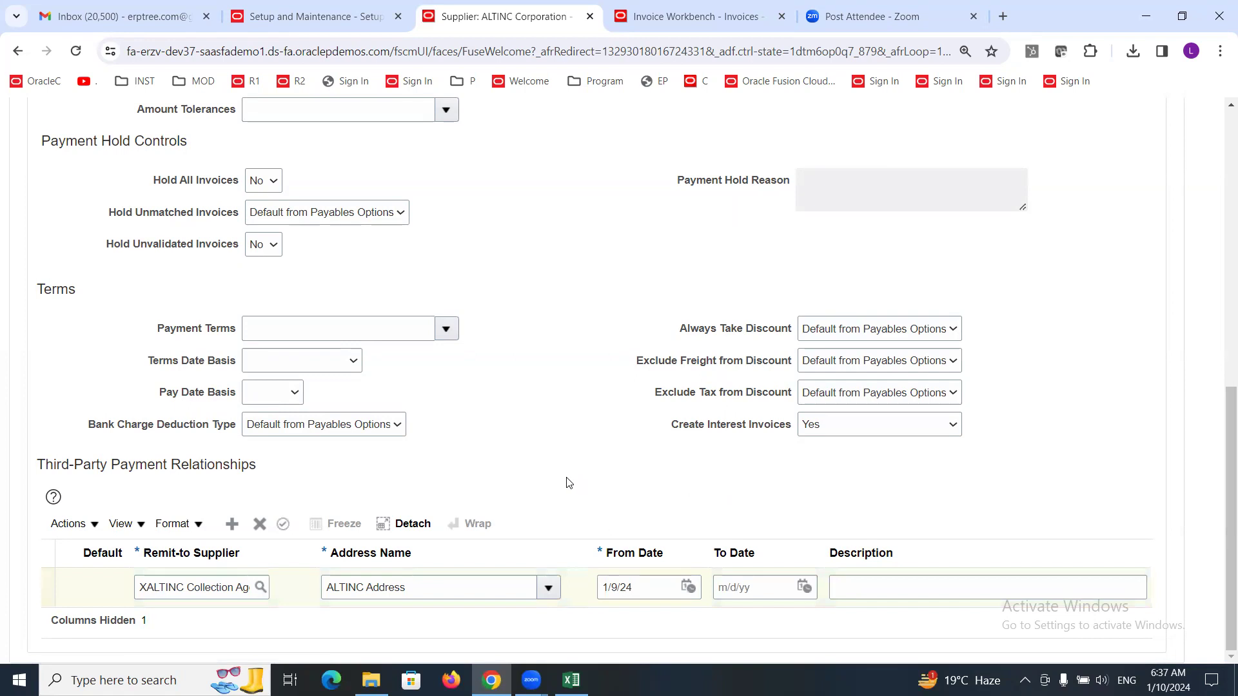
# Save and close the Corp site and the ALTINC Corporation supplier, and finish managing suppliers.
pyautogui.scroll(10, 546, 464)
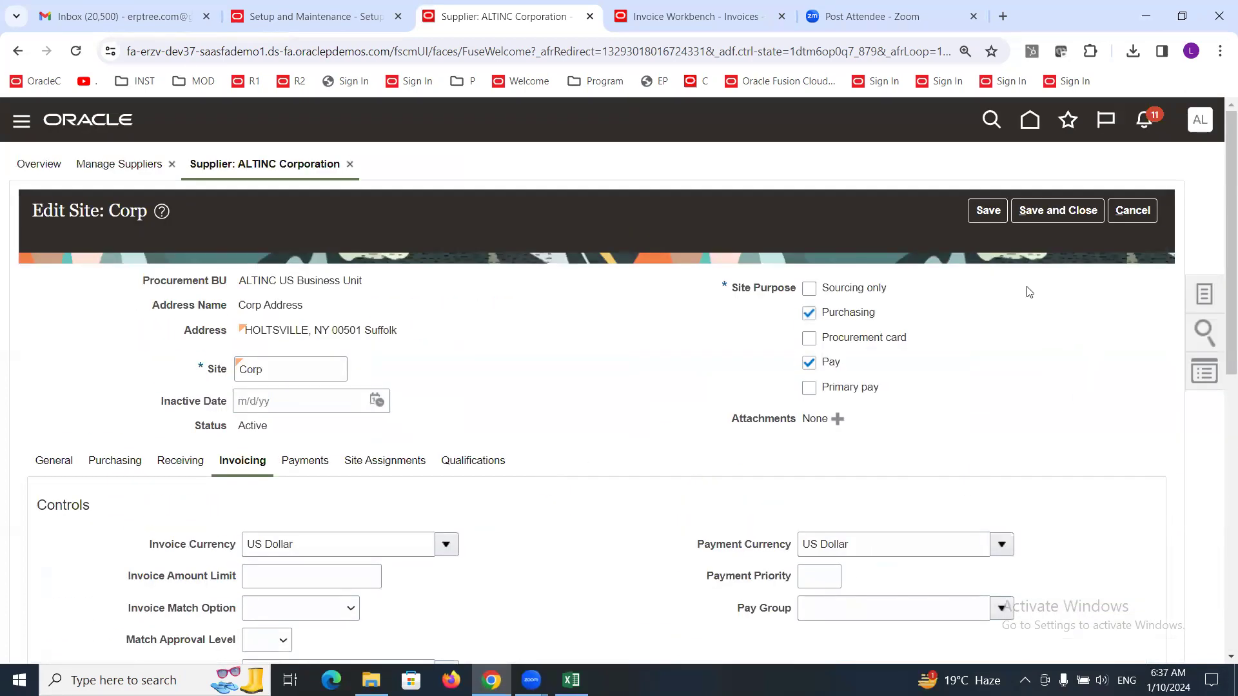
pyautogui.click(1046, 213)
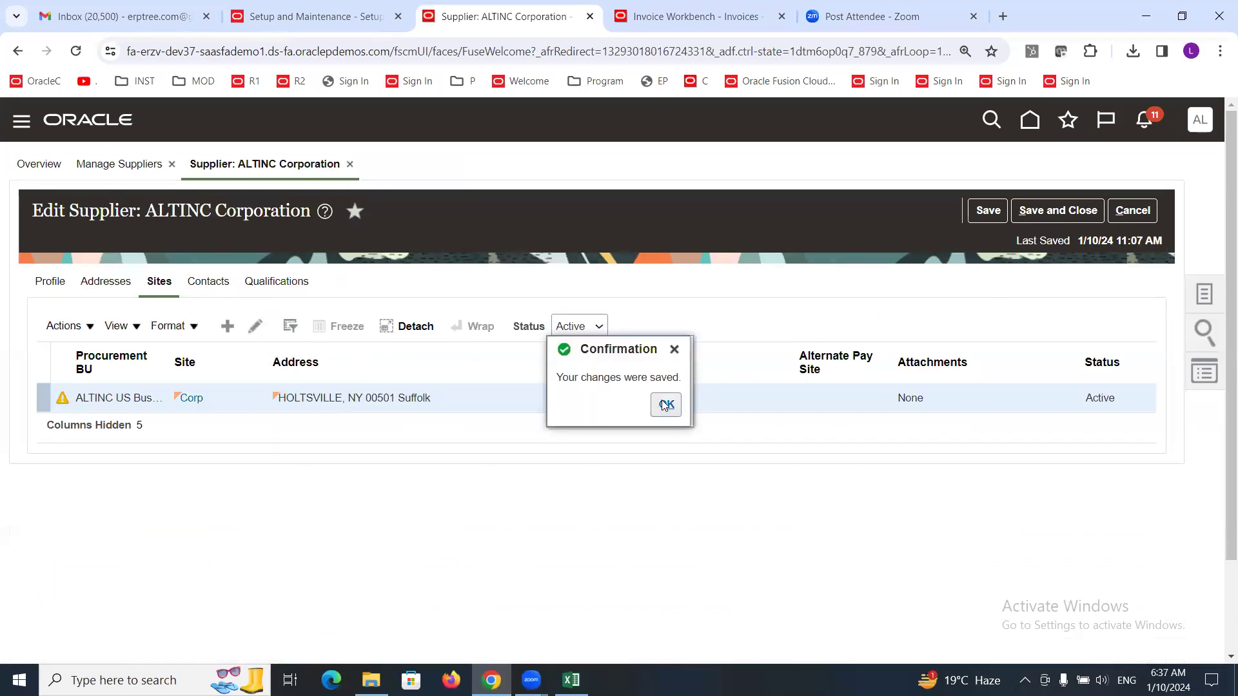
pyautogui.click(667, 411)
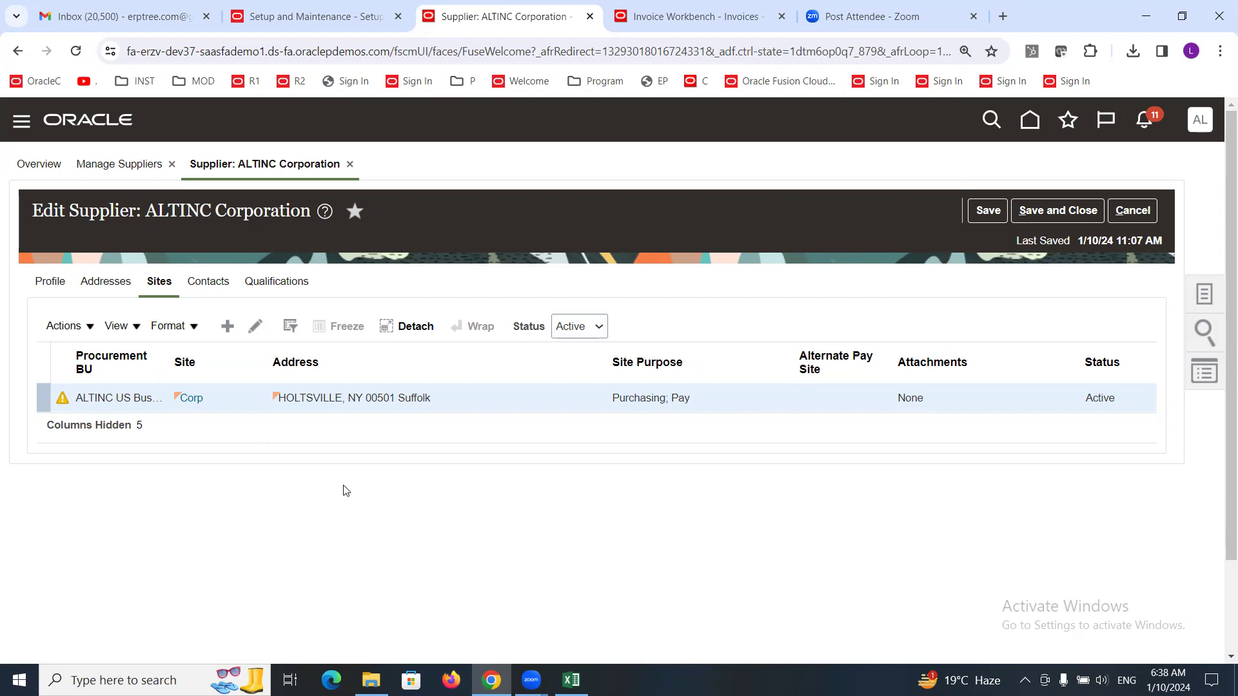
pyautogui.click(1058, 211)
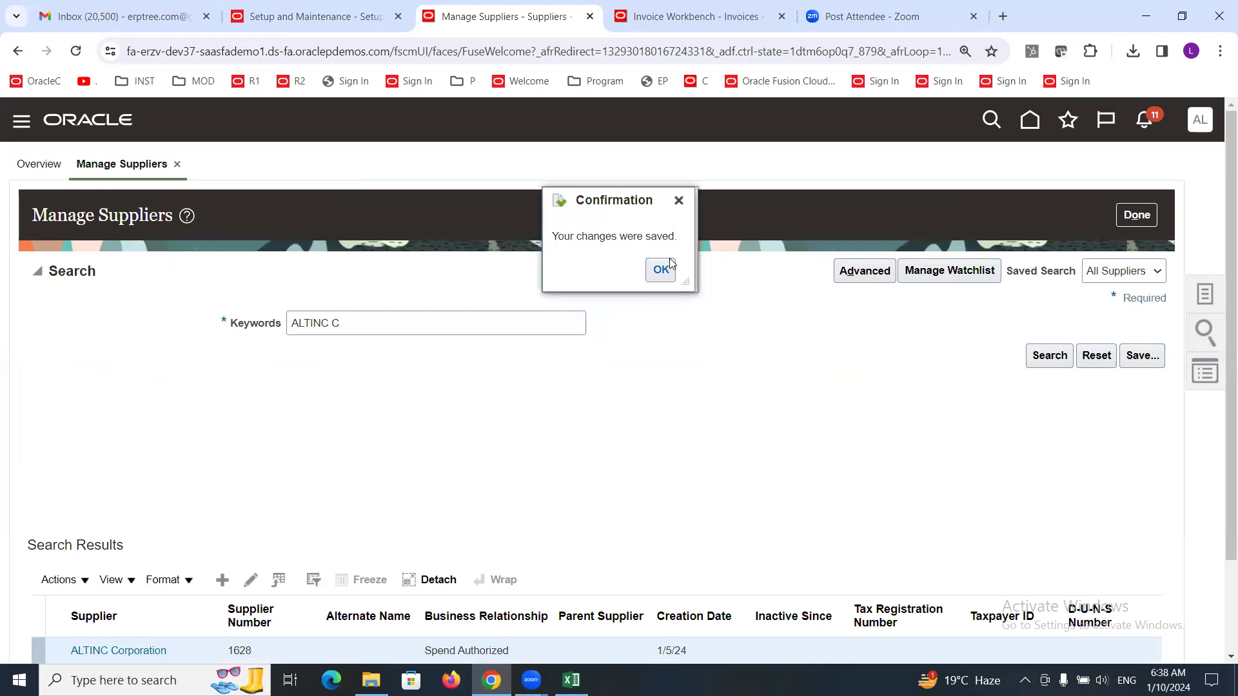
pyautogui.click(664, 268)
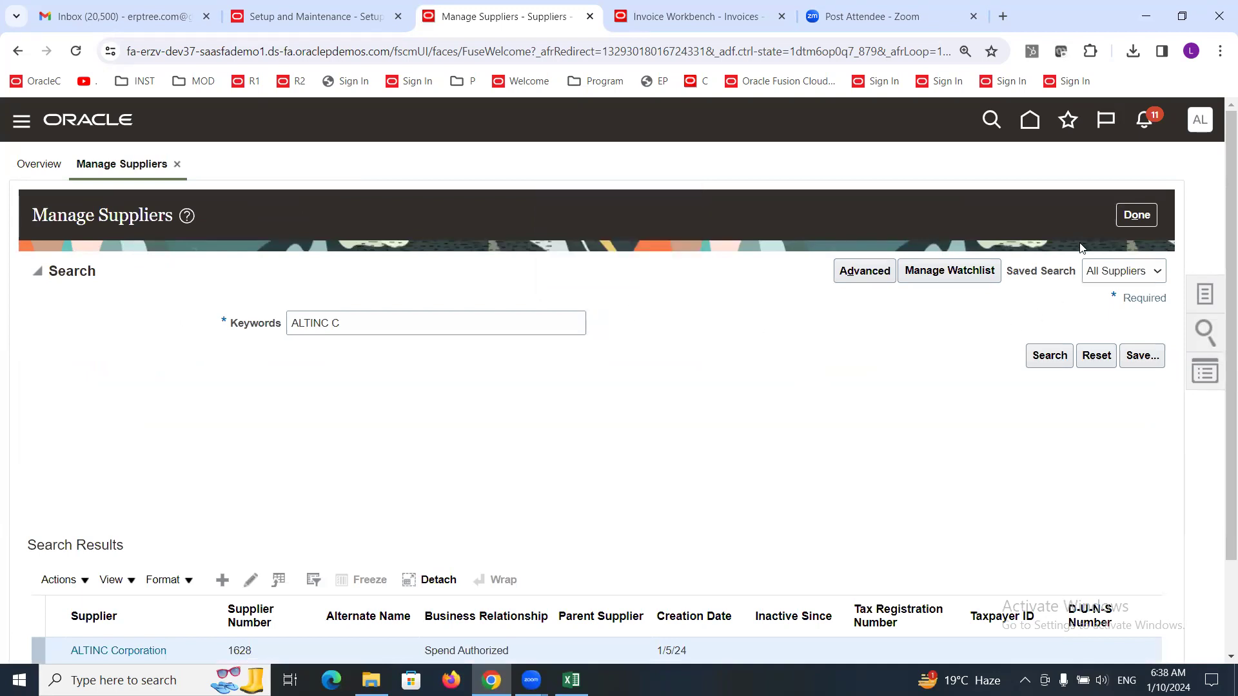
pyautogui.click(1136, 215)
# Switch to the Excel discussion sheet and review the Third Party Payments tasks up to creating the ALTINC Corporation invoice.
pyautogui.click(571, 680)
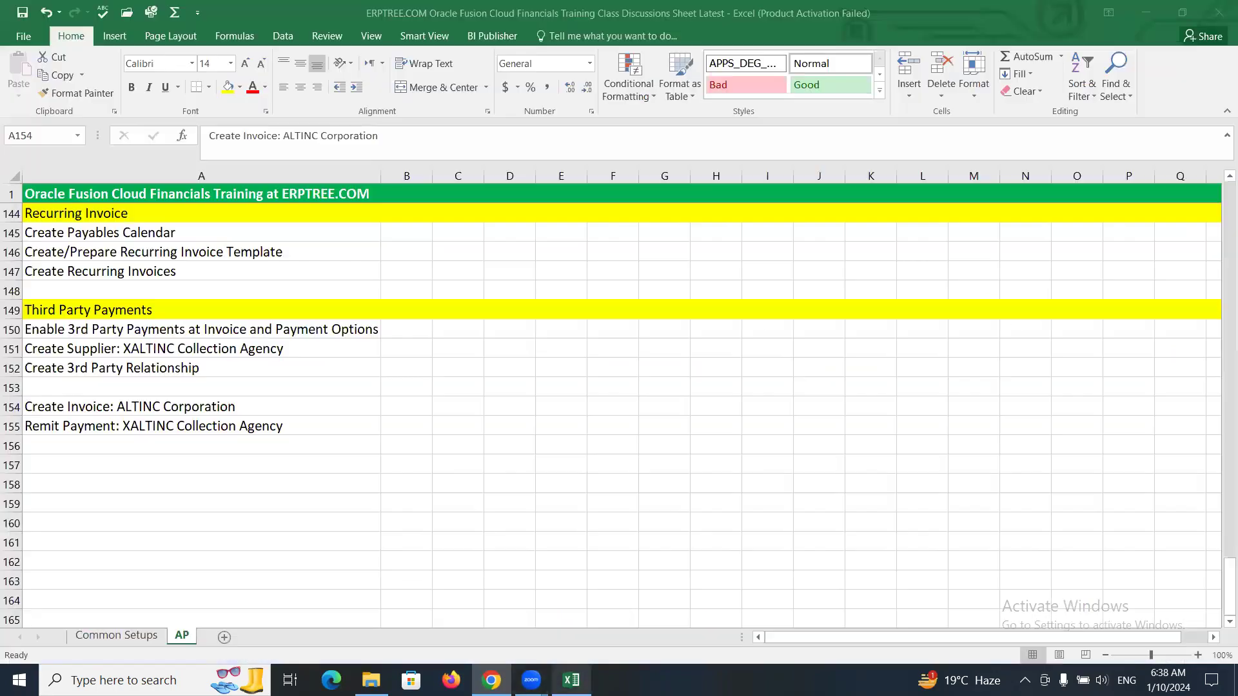
pyautogui.click(83, 336)
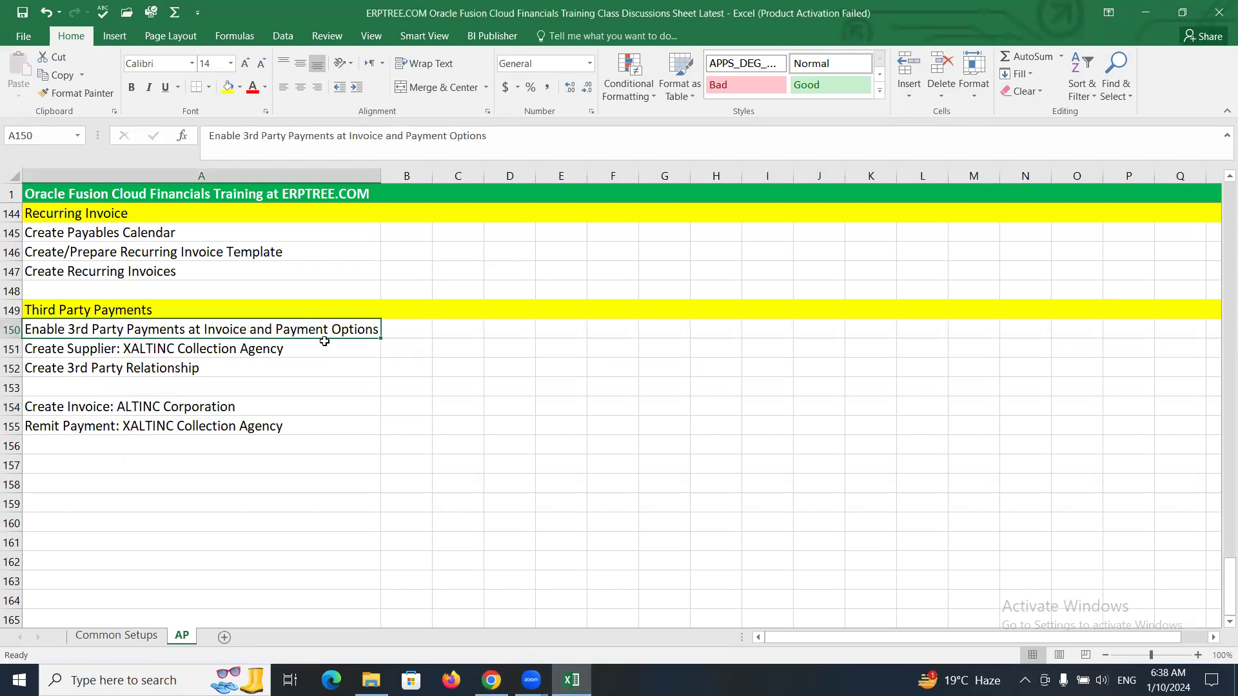
pyautogui.click(260, 353)
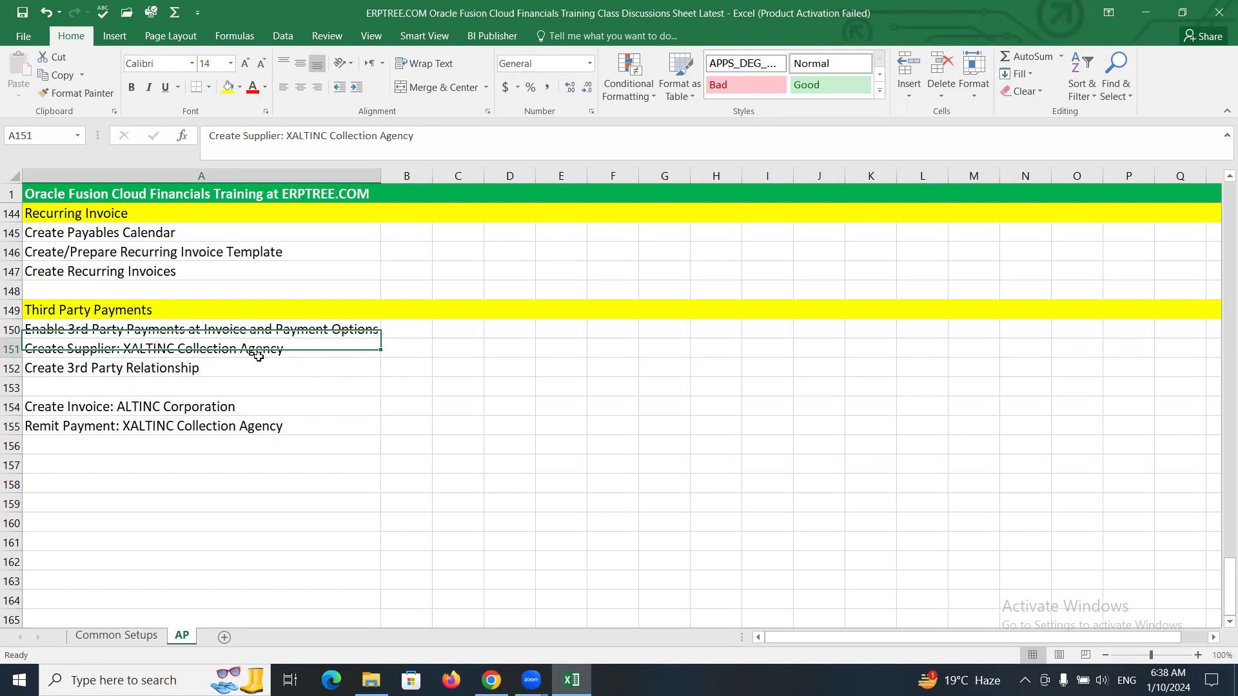
pyautogui.click(211, 369)
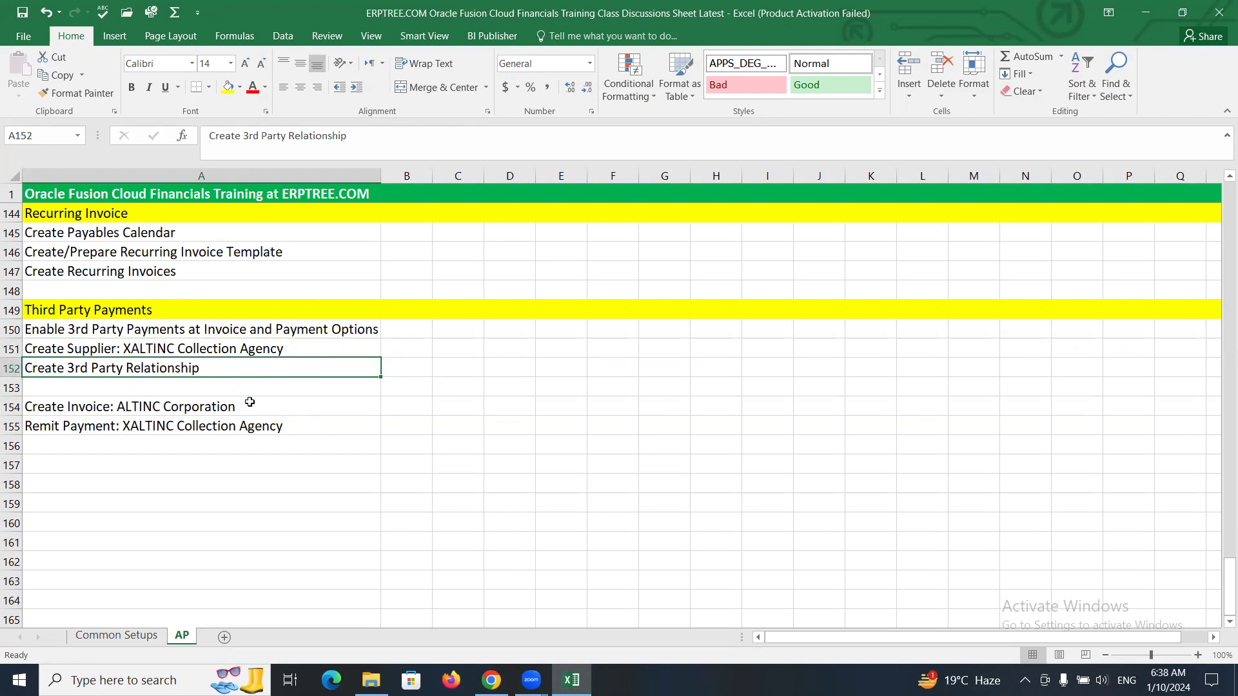
pyautogui.click(222, 405)
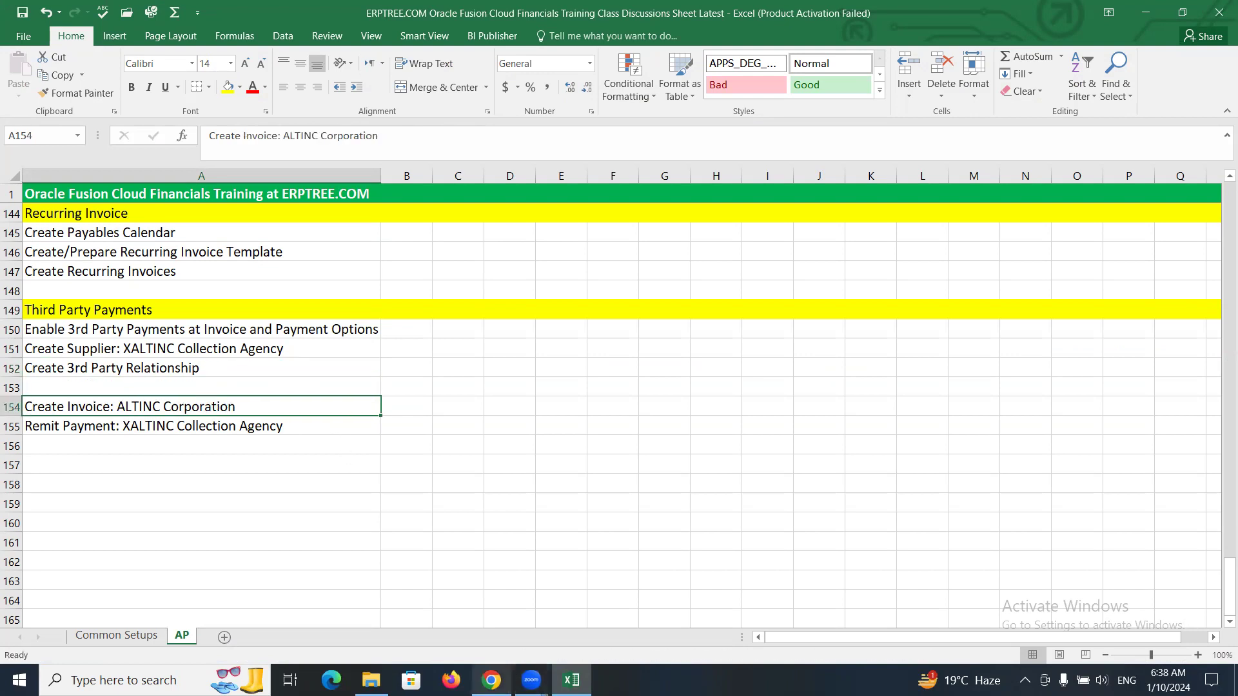
# Switch back to Oracle Fusion in Chrome and start a new invoice for supplier ALTINC Corporation.
pyautogui.click(491, 679)
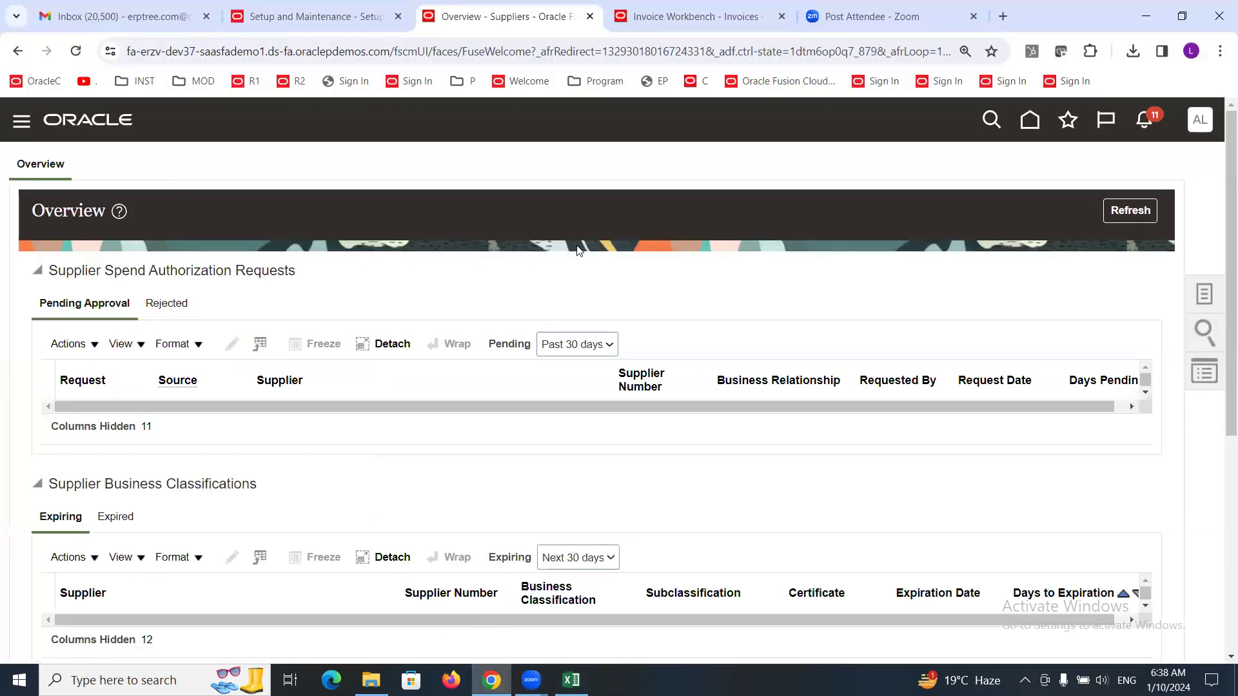
pyautogui.click(635, 14)
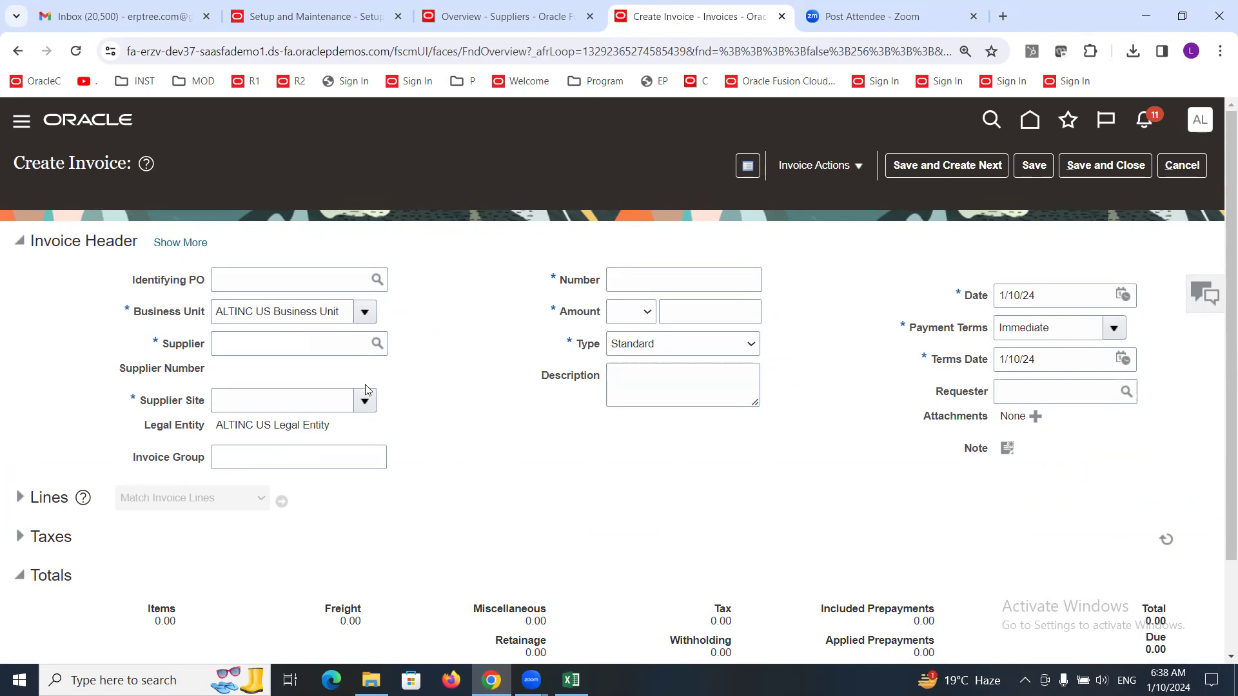
pyautogui.click(288, 350)
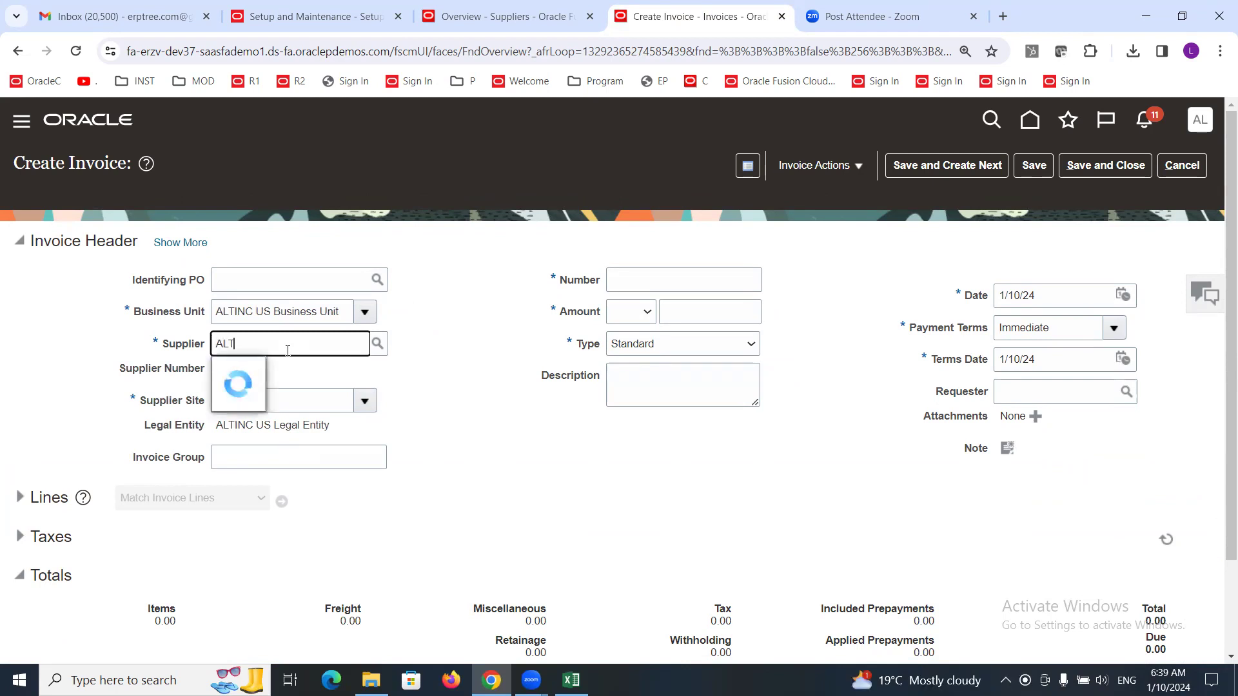
pyautogui.click(303, 372)
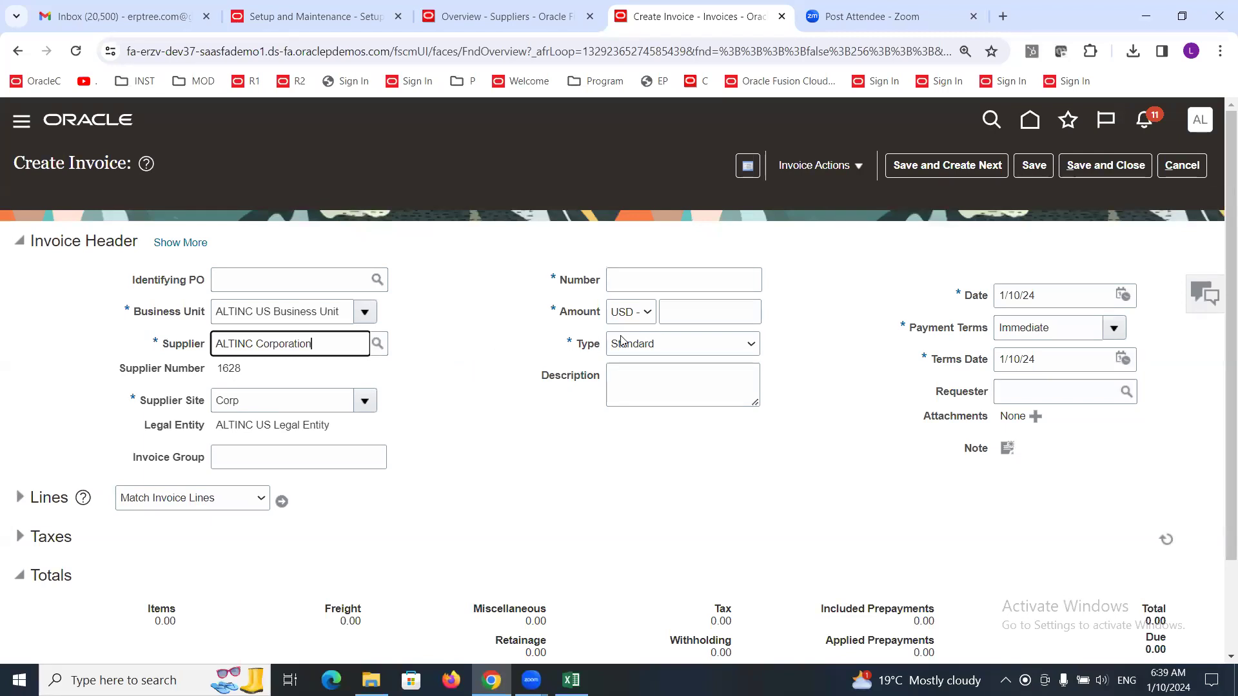
# Enter invoice number INC1 and an invoice amount of 10,000 USD in the invoice header.
pyautogui.click(651, 277)
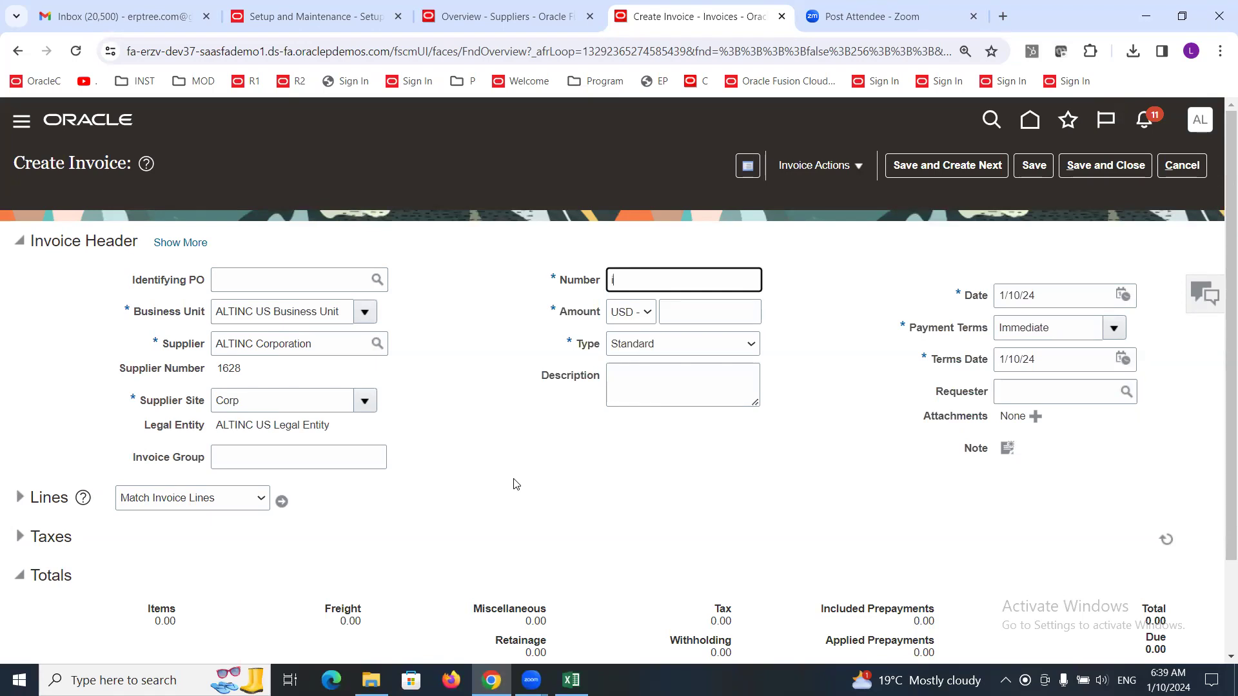
pyautogui.write('INC1')
pyautogui.press('Tab')
pyautogui.click(697, 315)
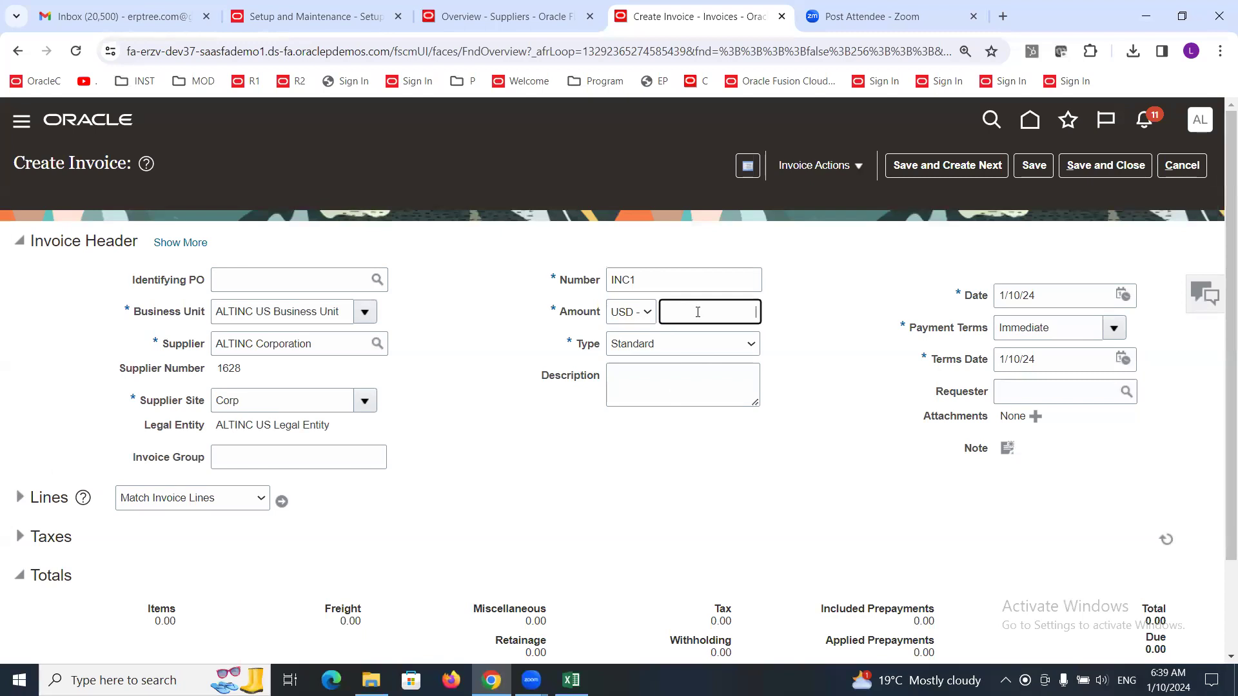
pyautogui.write('10000')
pyautogui.press('Tab')
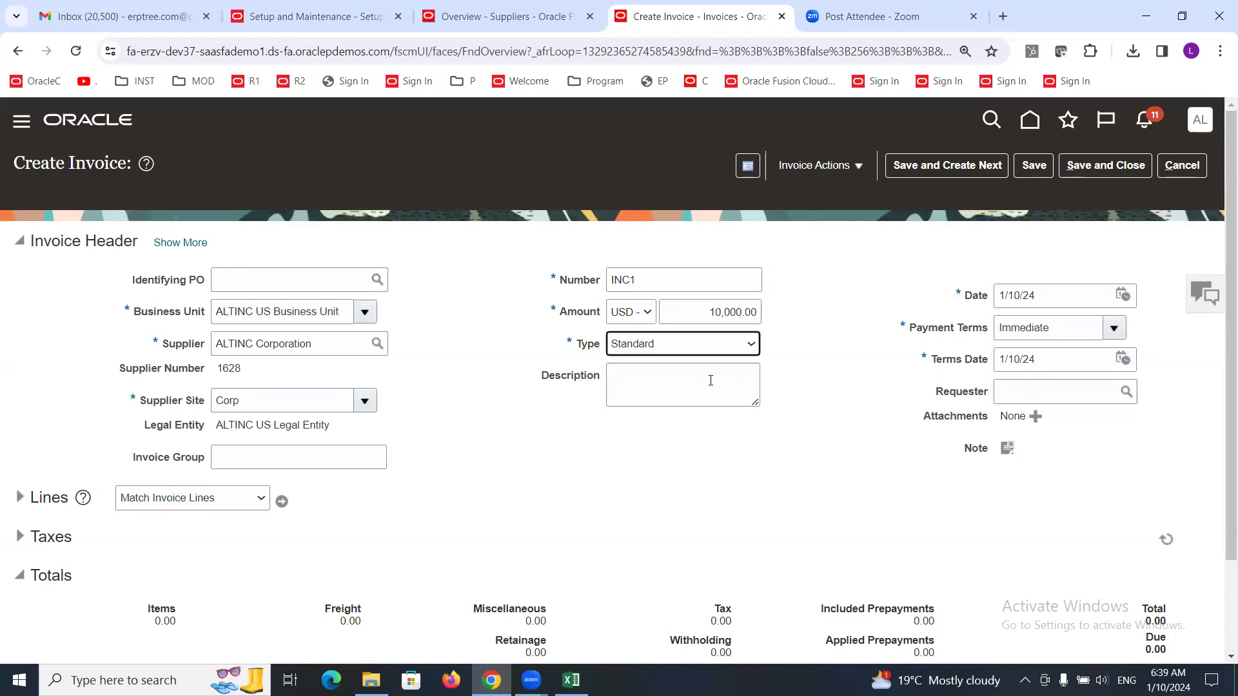
# Fill in the first invoice line with an amount of 10,000 and the Internet Expense distribution set.
pyautogui.click(21, 497)
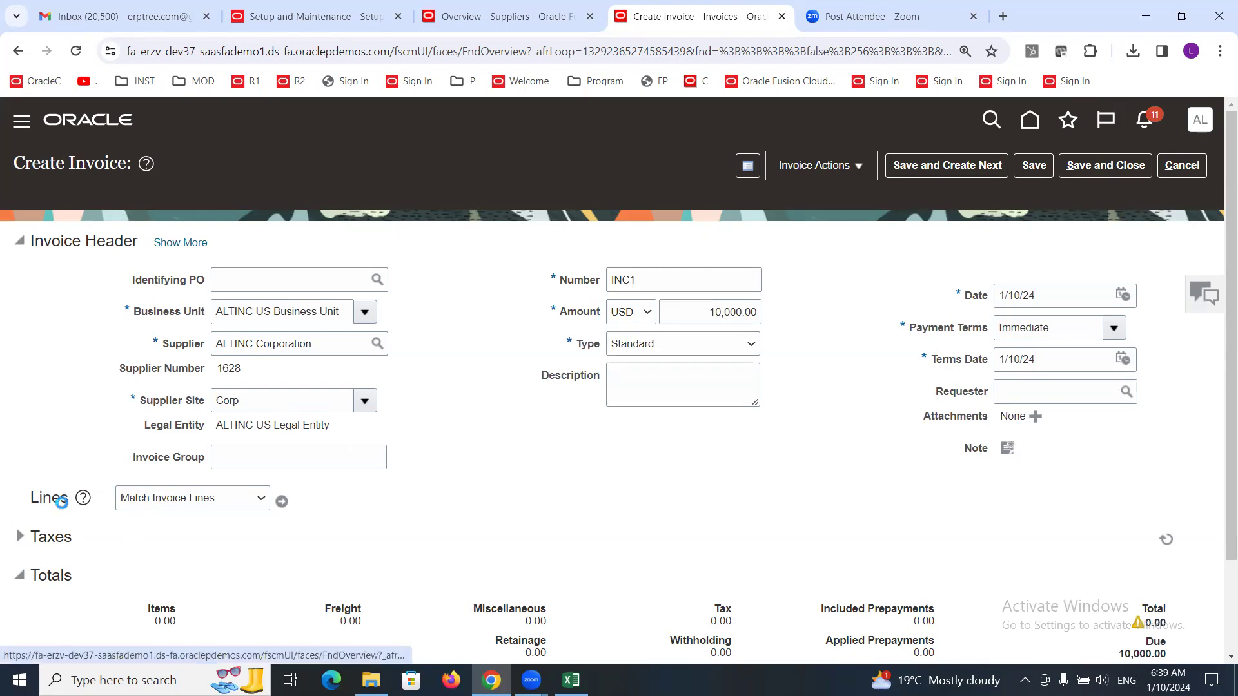
pyautogui.scroll(-1, 454, 442)
pyautogui.click(287, 586)
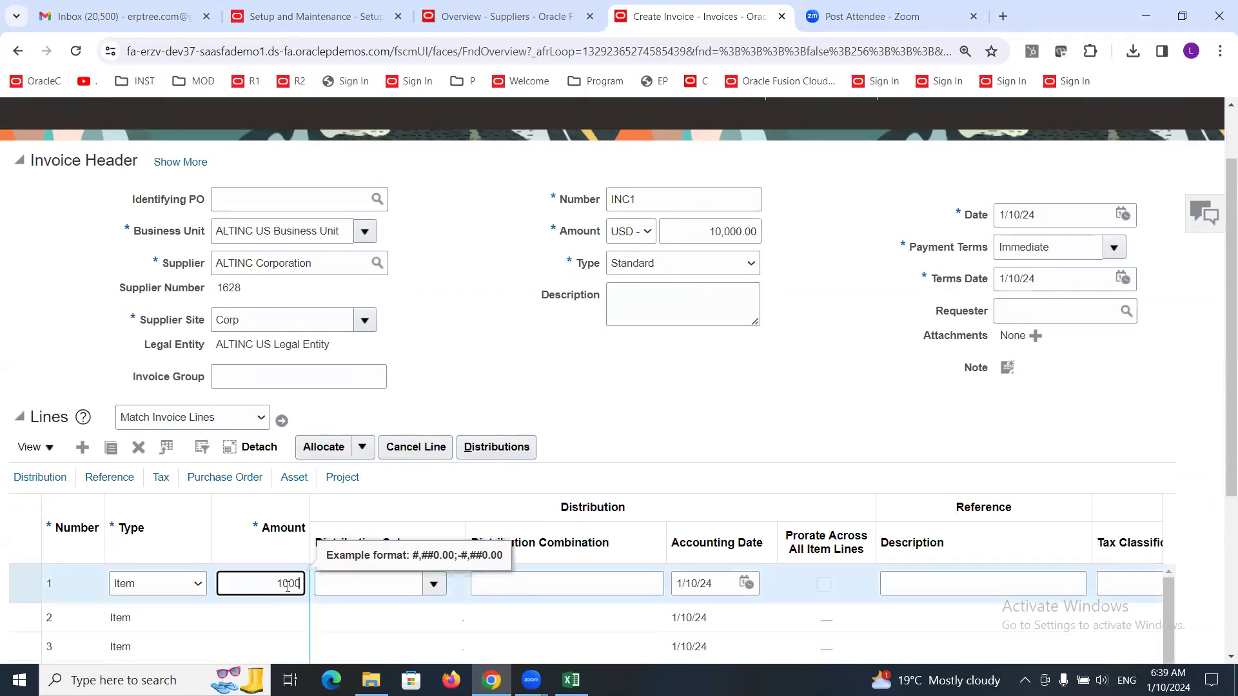
pyautogui.press('Tab')
pyautogui.write('IN')
pyautogui.press('Tab')
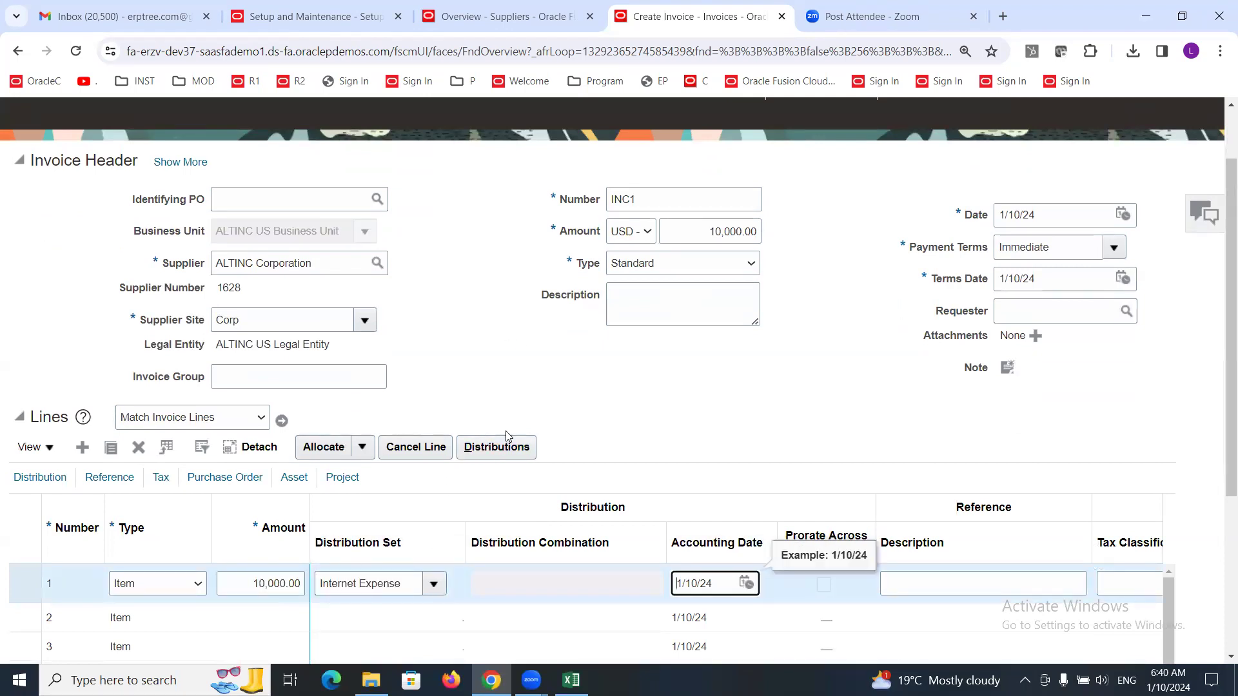
# Try to validate the invoice under number INC1.
pyautogui.scroll(1, 502, 442)
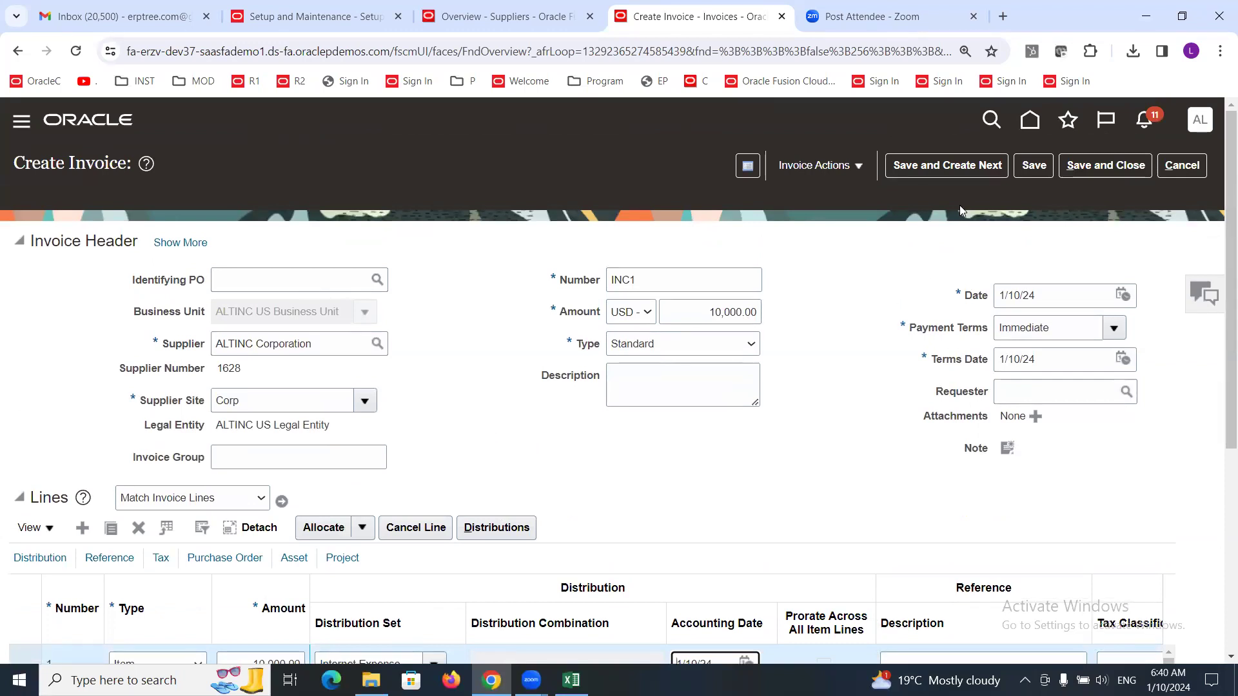
pyautogui.click(860, 166)
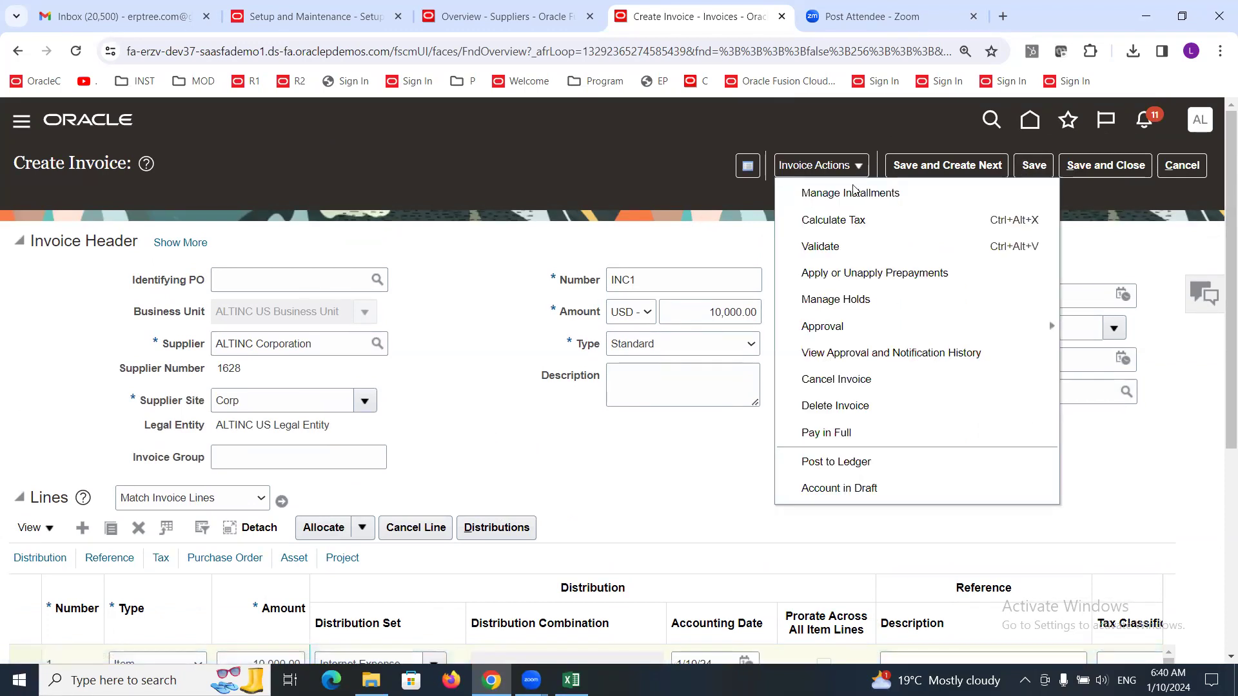
pyautogui.click(851, 244)
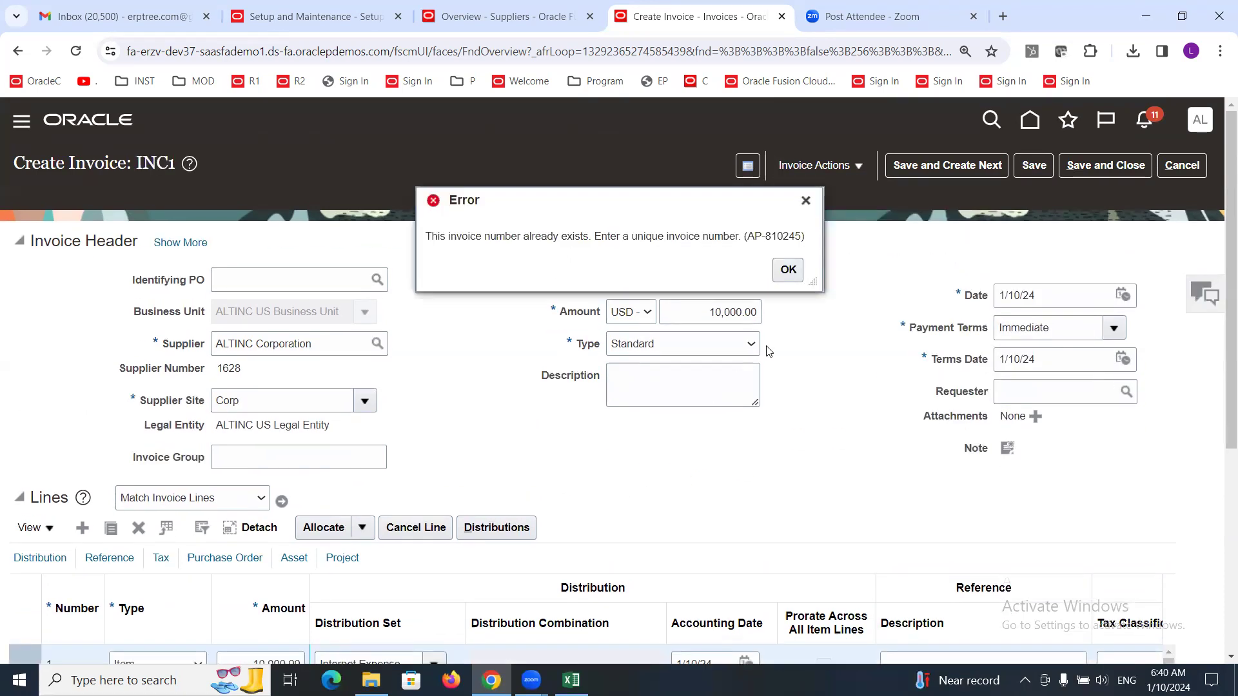
pyautogui.click(788, 270)
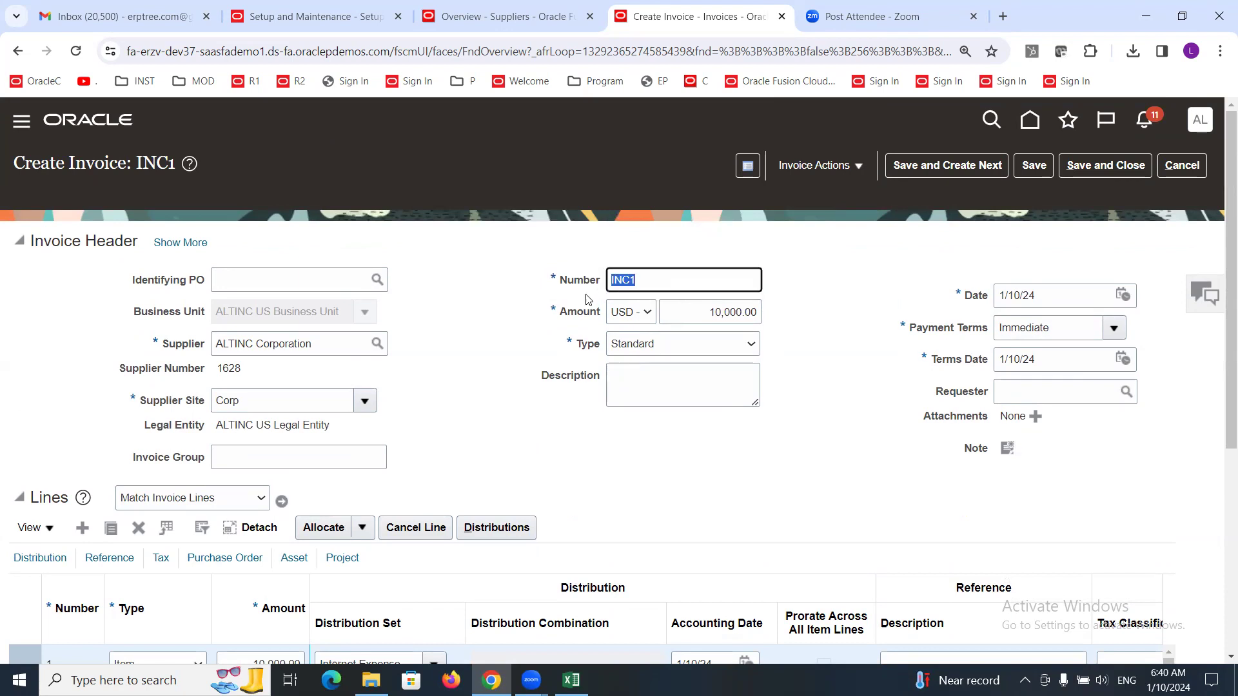
# Set the invoice number to CORP1 and validate the invoice.
pyautogui.write('CORP1')
pyautogui.click(858, 167)
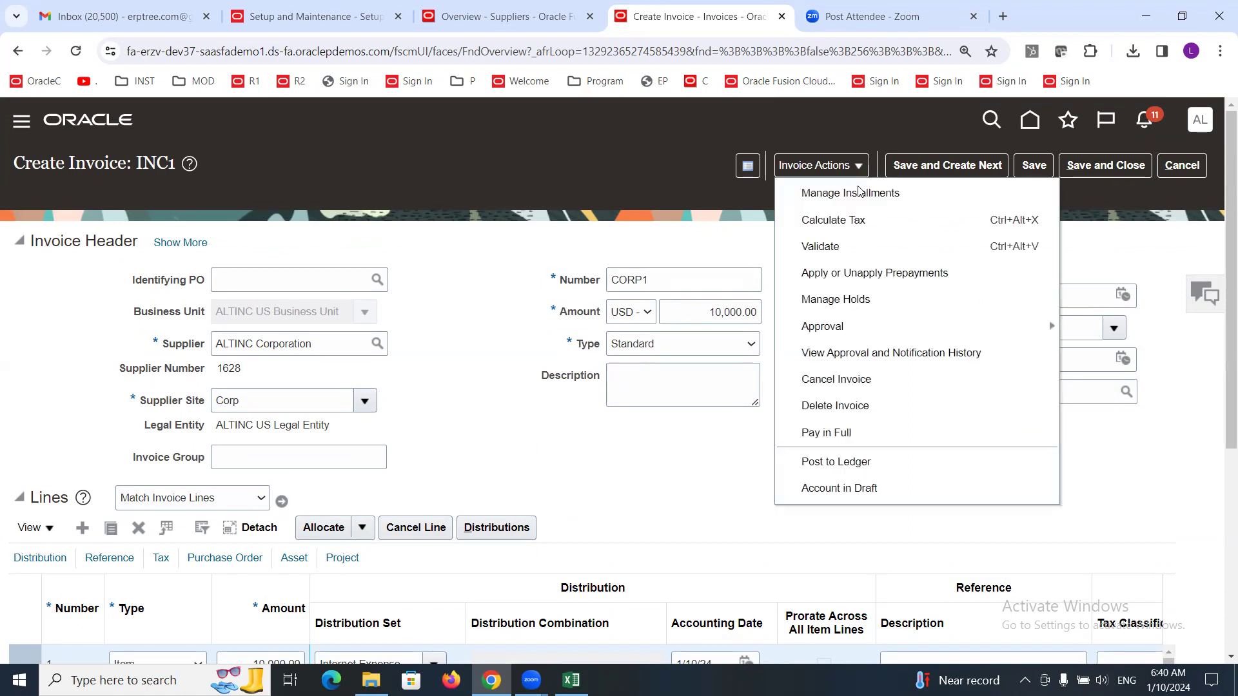
pyautogui.click(856, 257)
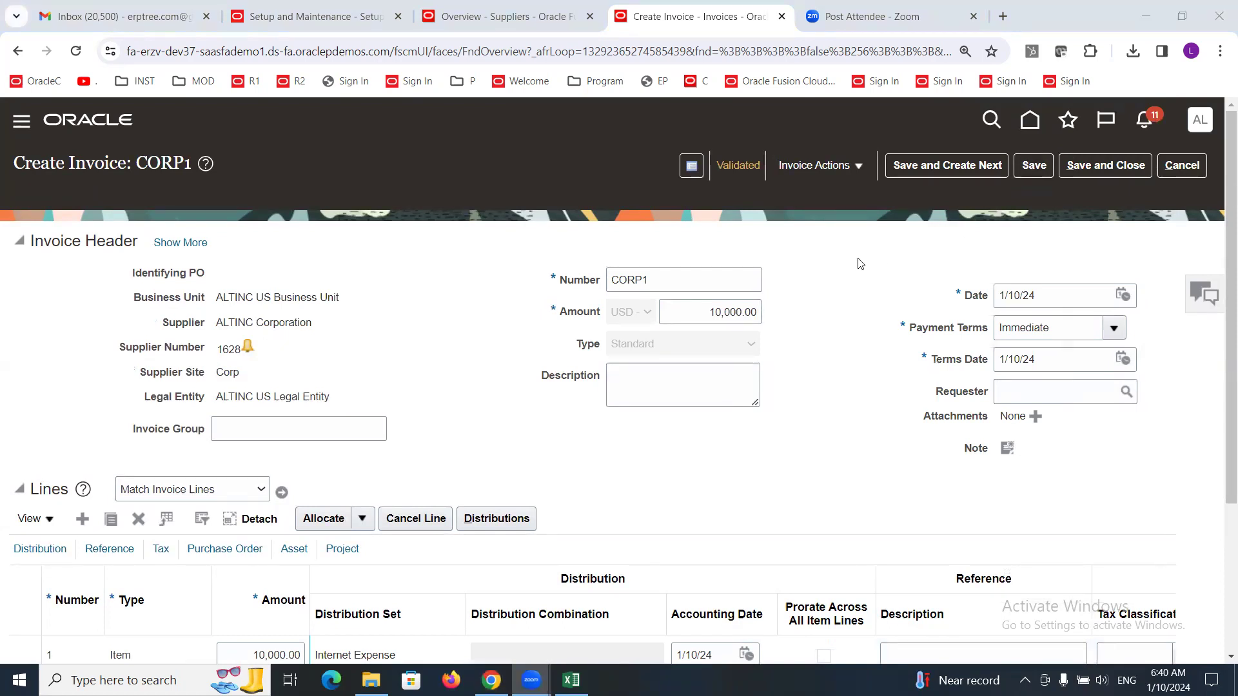
# Try to set XALTINC Collection Agency as the remit-to supplier for the invoice's first installment, closing the installments without saving.
pyautogui.click(861, 170)
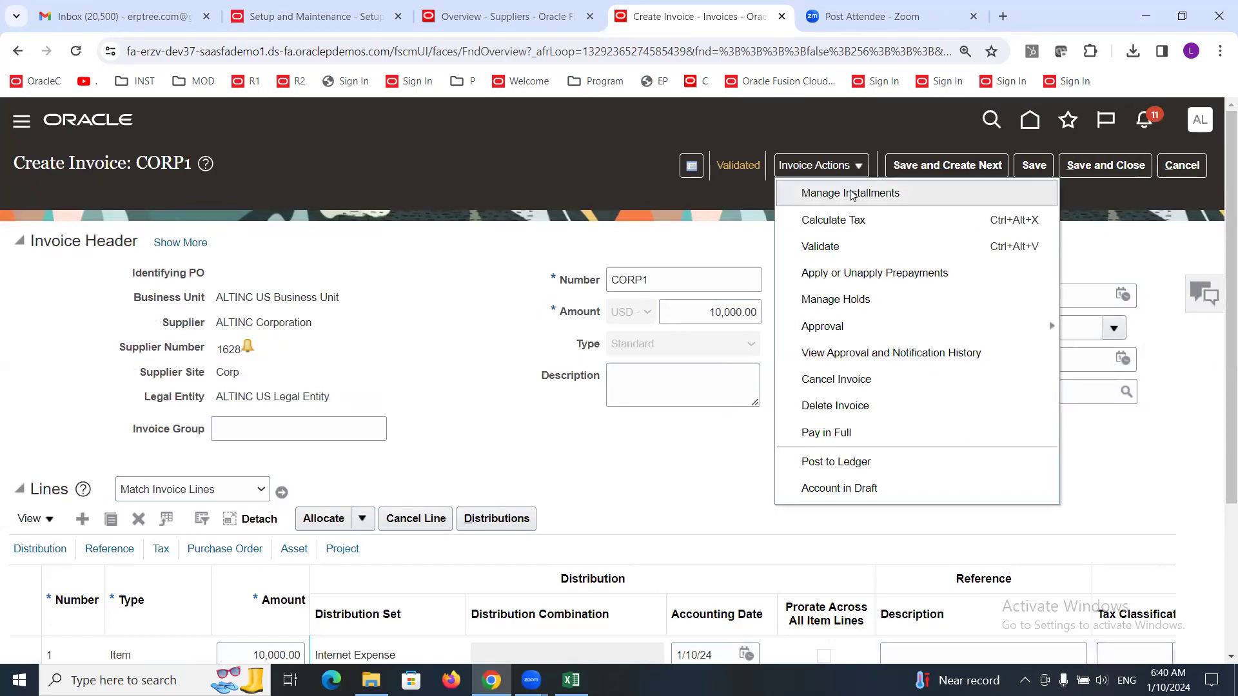
pyautogui.click(851, 194)
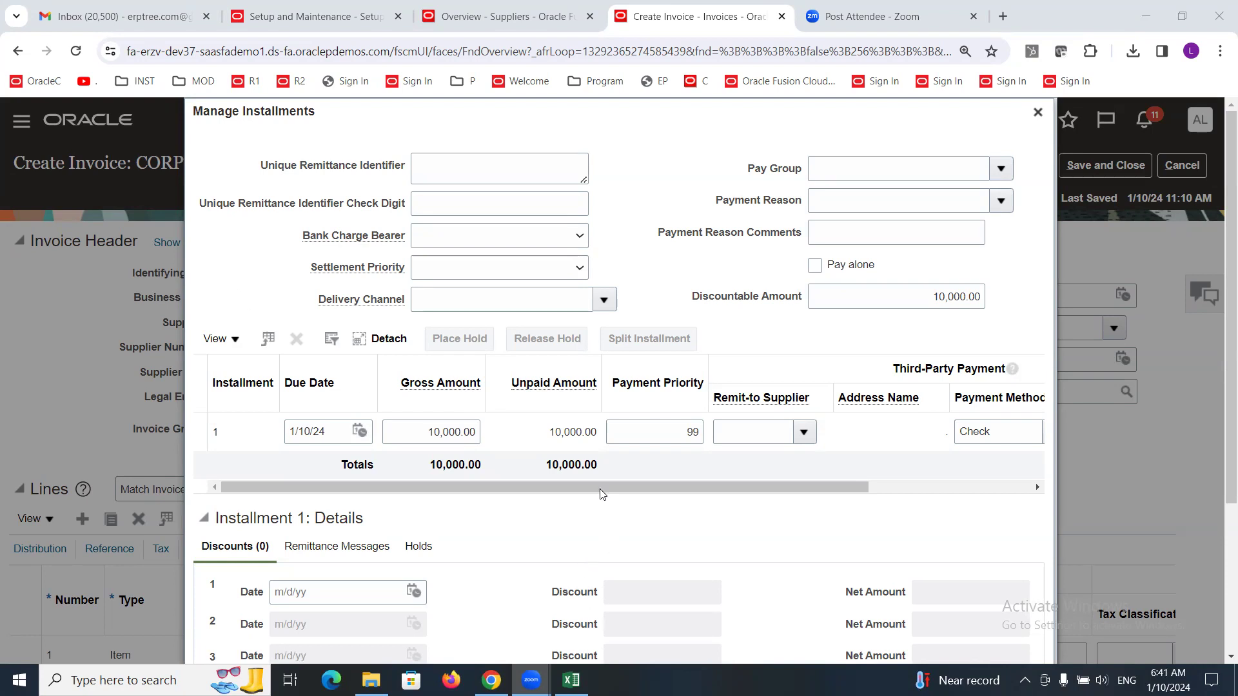
pyautogui.moveTo(599, 485); pyautogui.dragTo(781, 477)
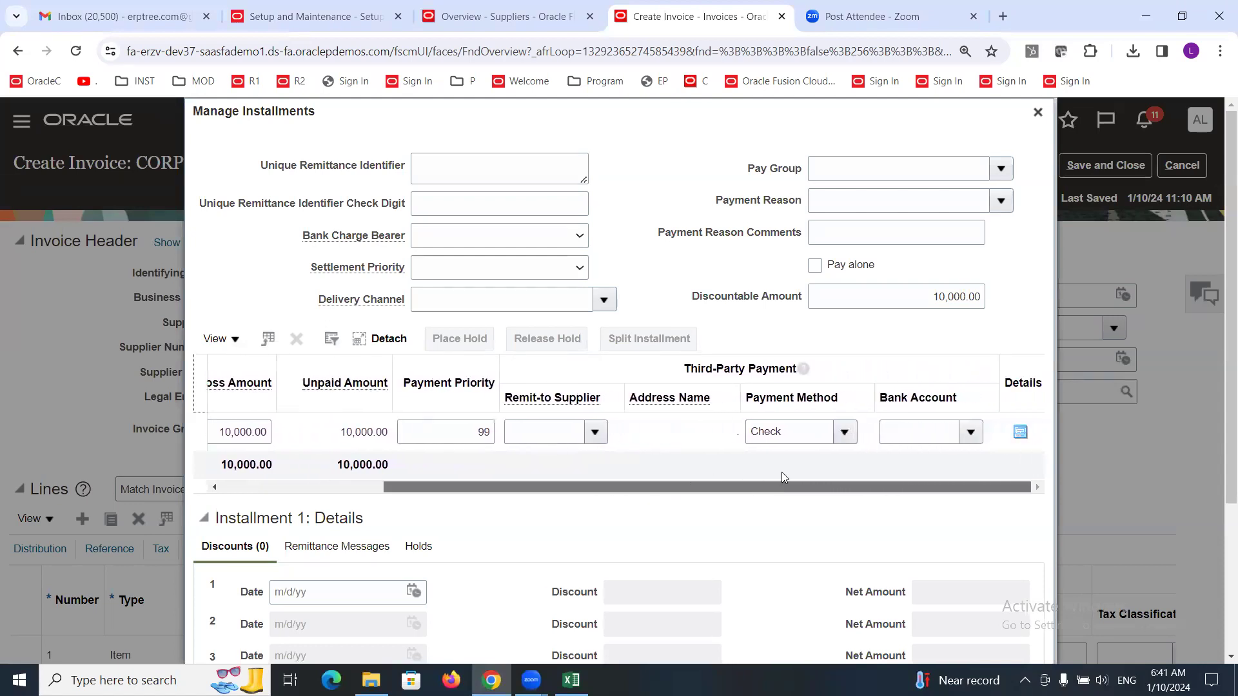
pyautogui.click(665, 374)
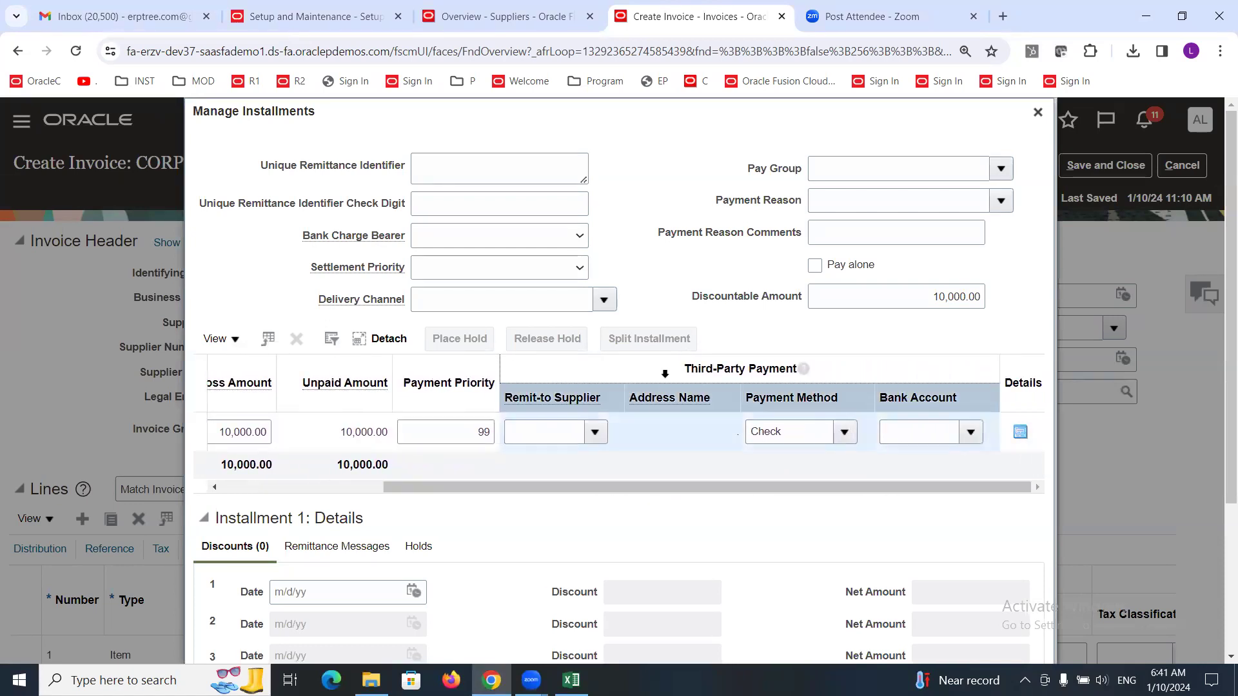
pyautogui.click(626, 439)
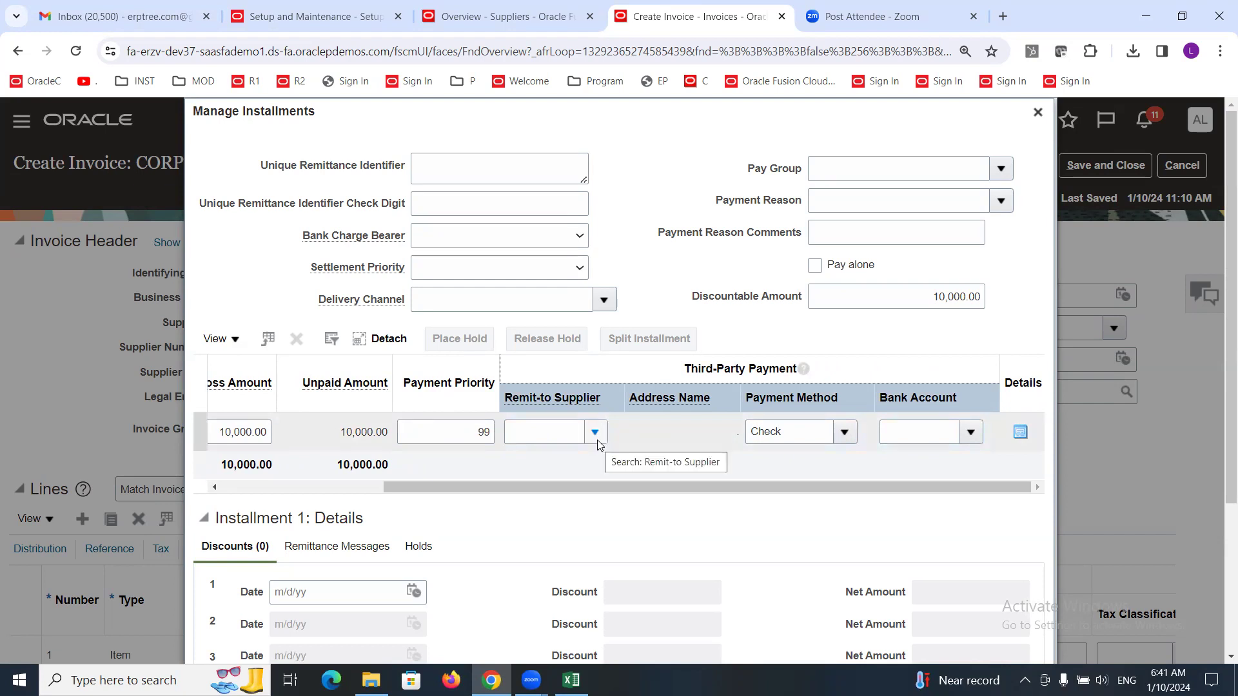
pyautogui.click(596, 437)
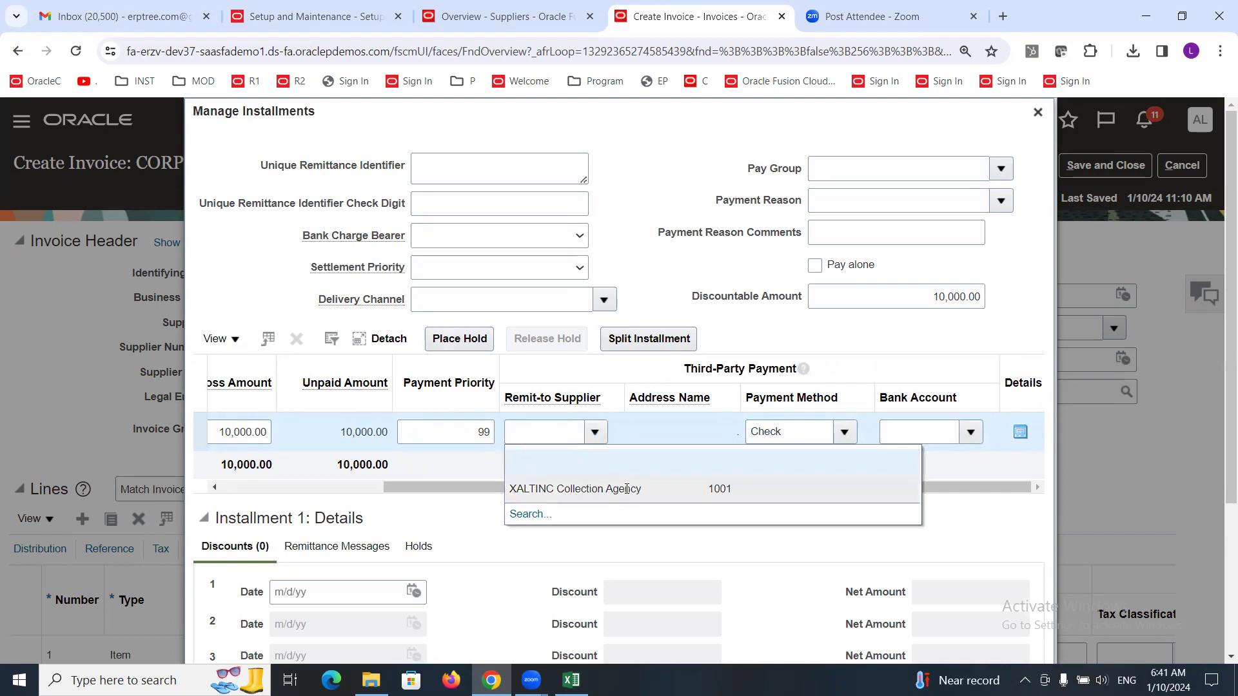
pyautogui.click(622, 488)
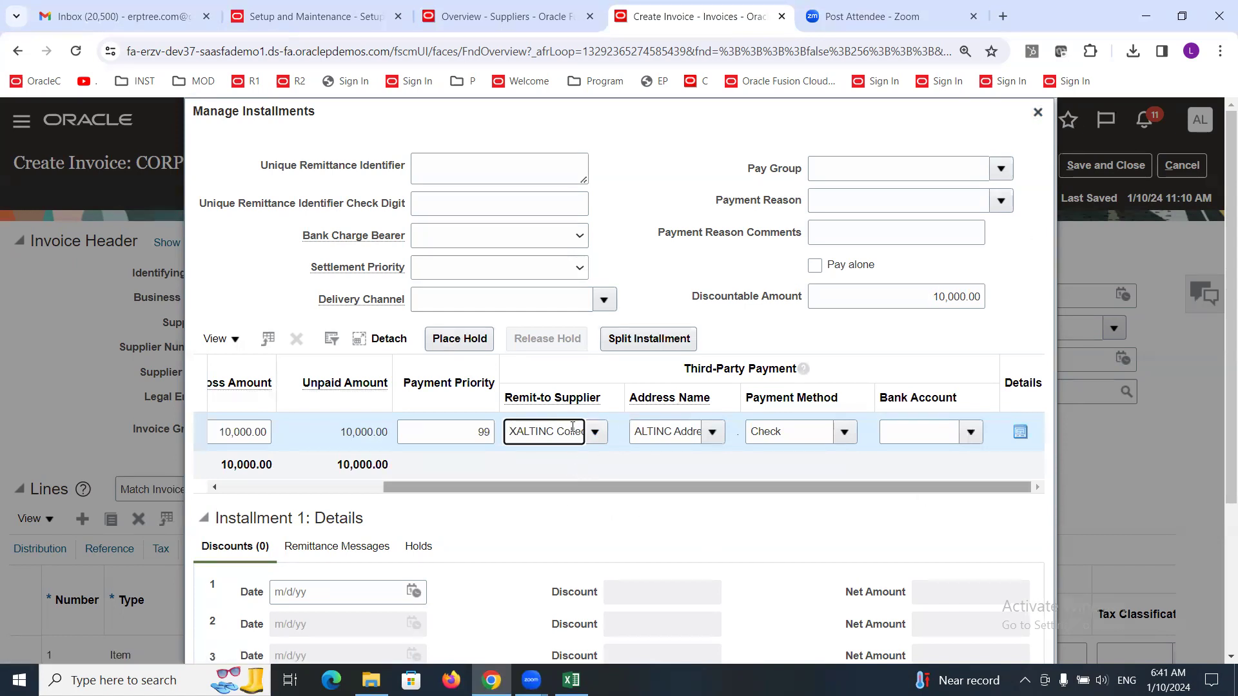
pyautogui.click(1037, 112)
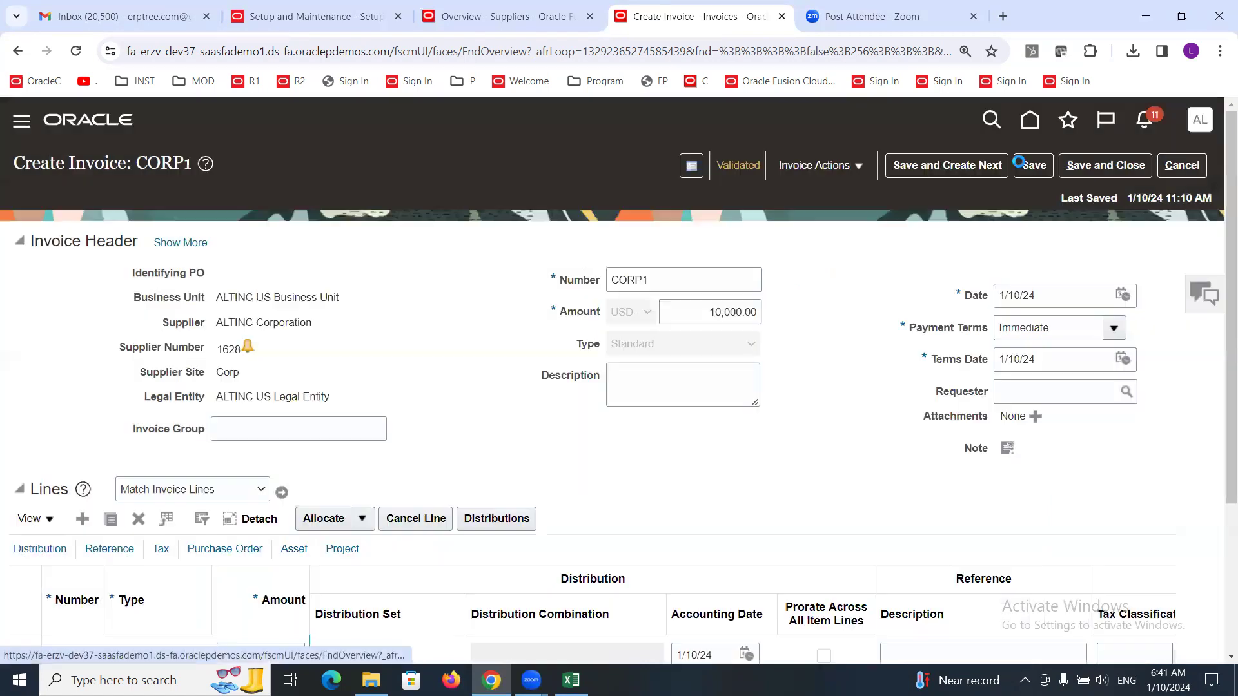
# Save and close the invoice, and start creating a new payment in the Payments work area.
pyautogui.click(1101, 167)
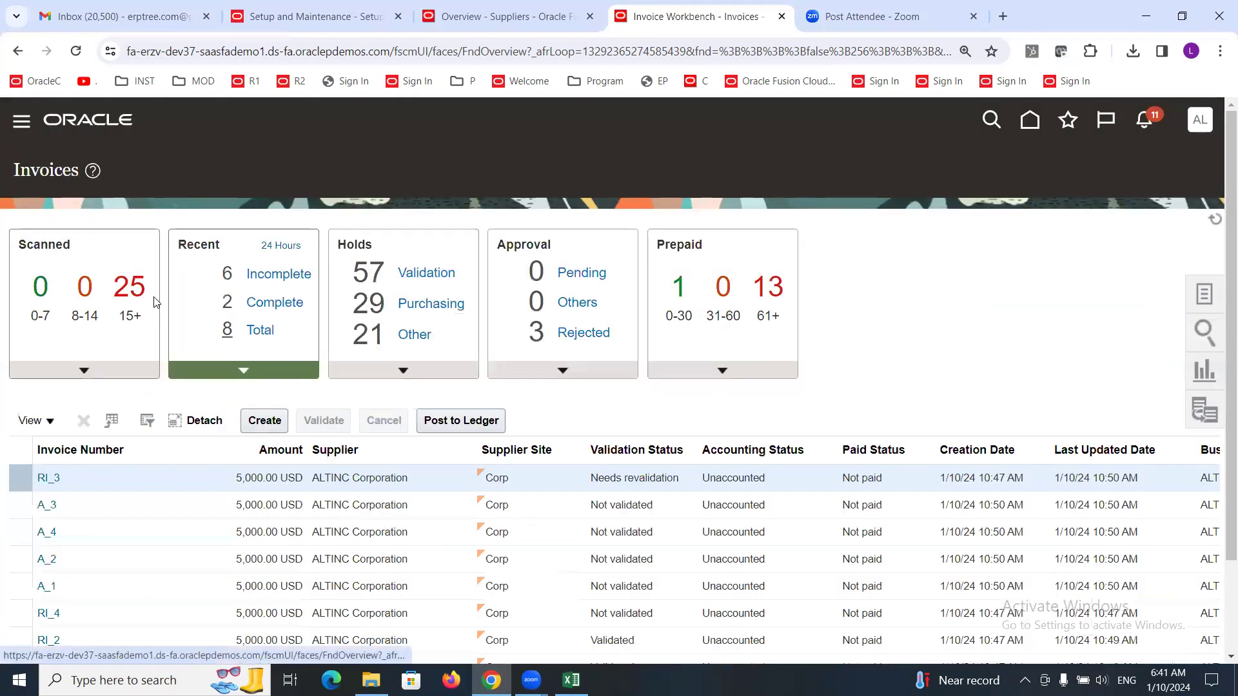
pyautogui.click(16, 125)
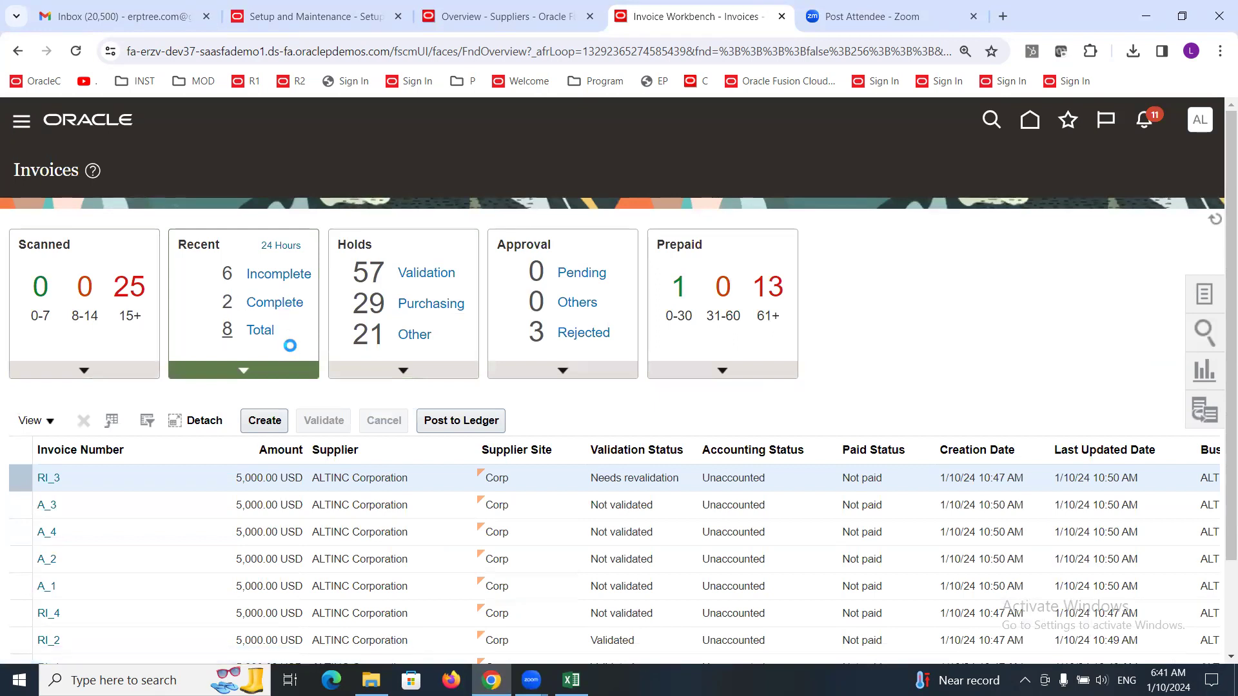
pyautogui.scroll(-10, 222, 409)
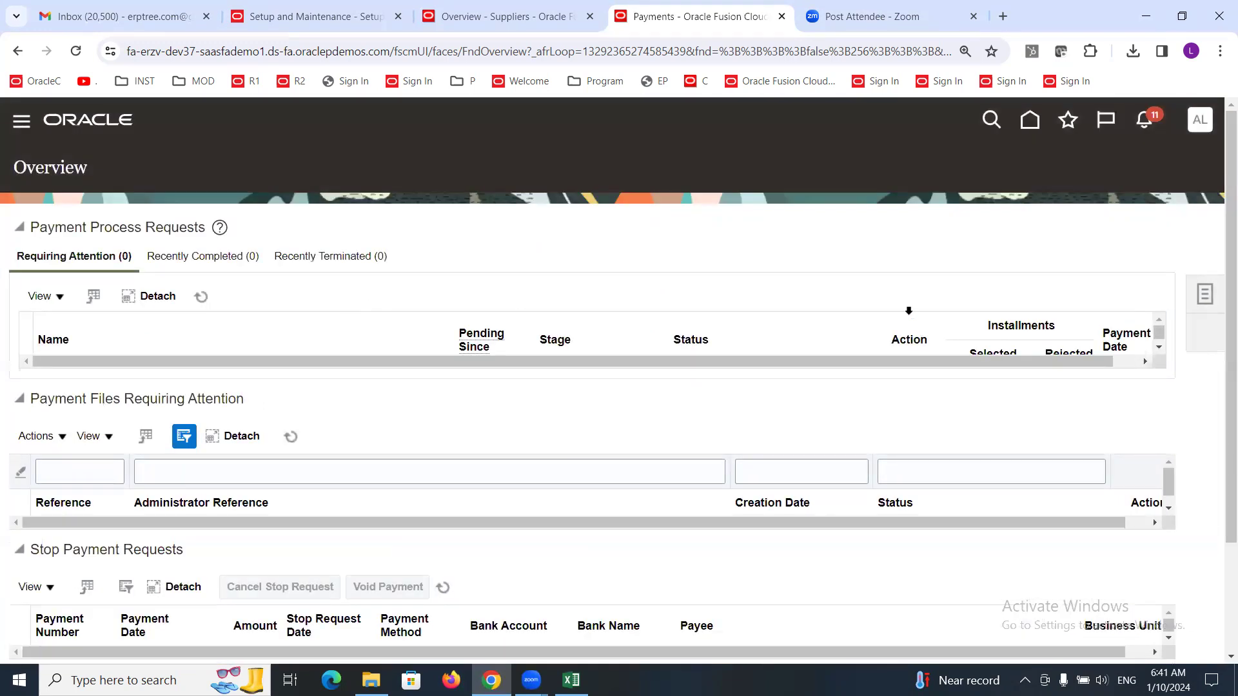
pyautogui.click(1204, 294)
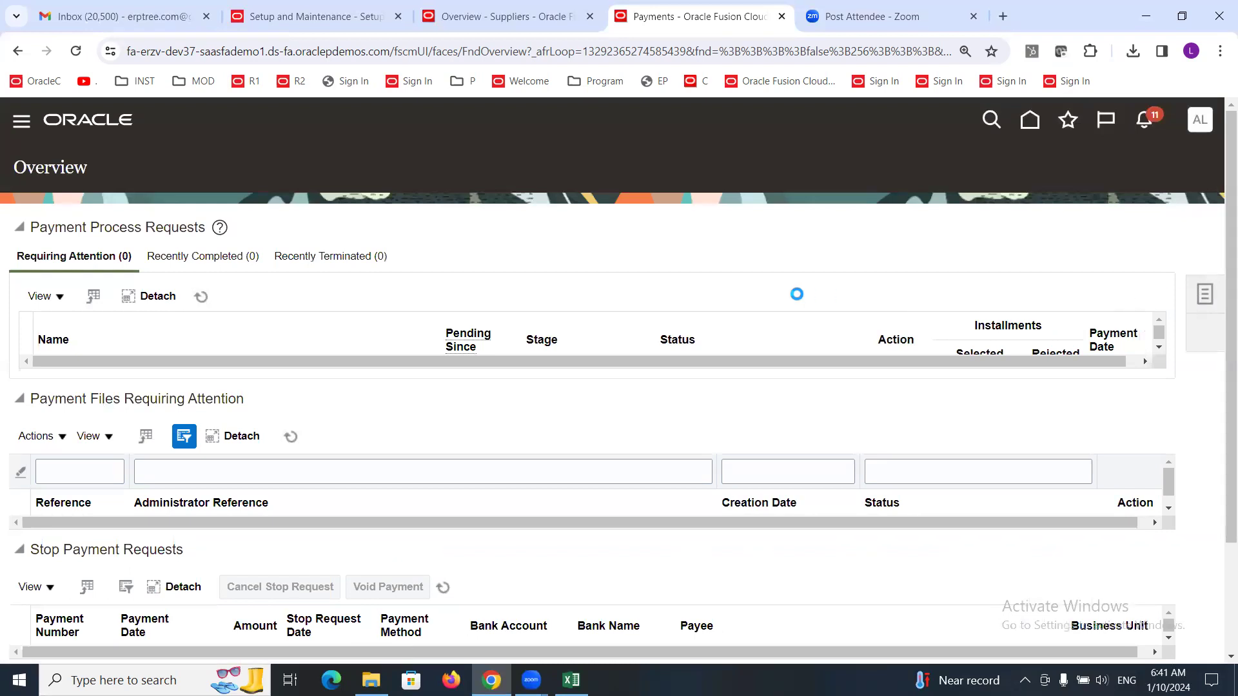
pyautogui.click(1031, 241)
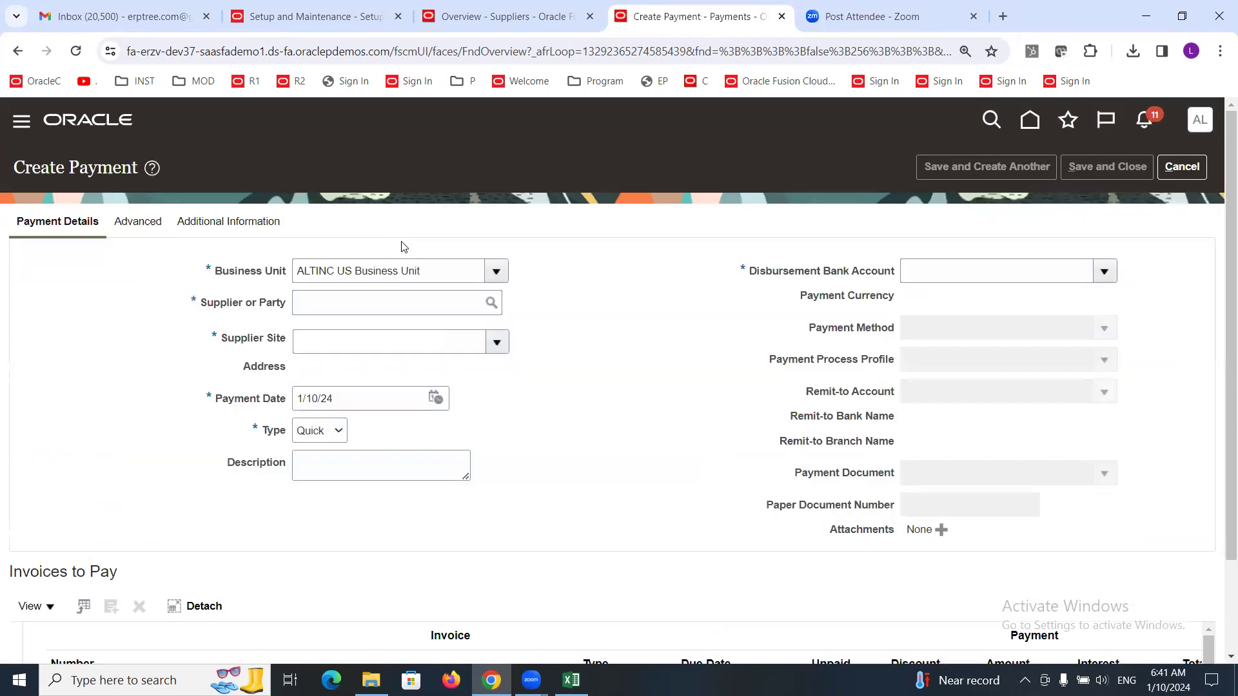
# Set the supplier or party of the new payment to ALTINC Corporation.
pyautogui.click(426, 299)
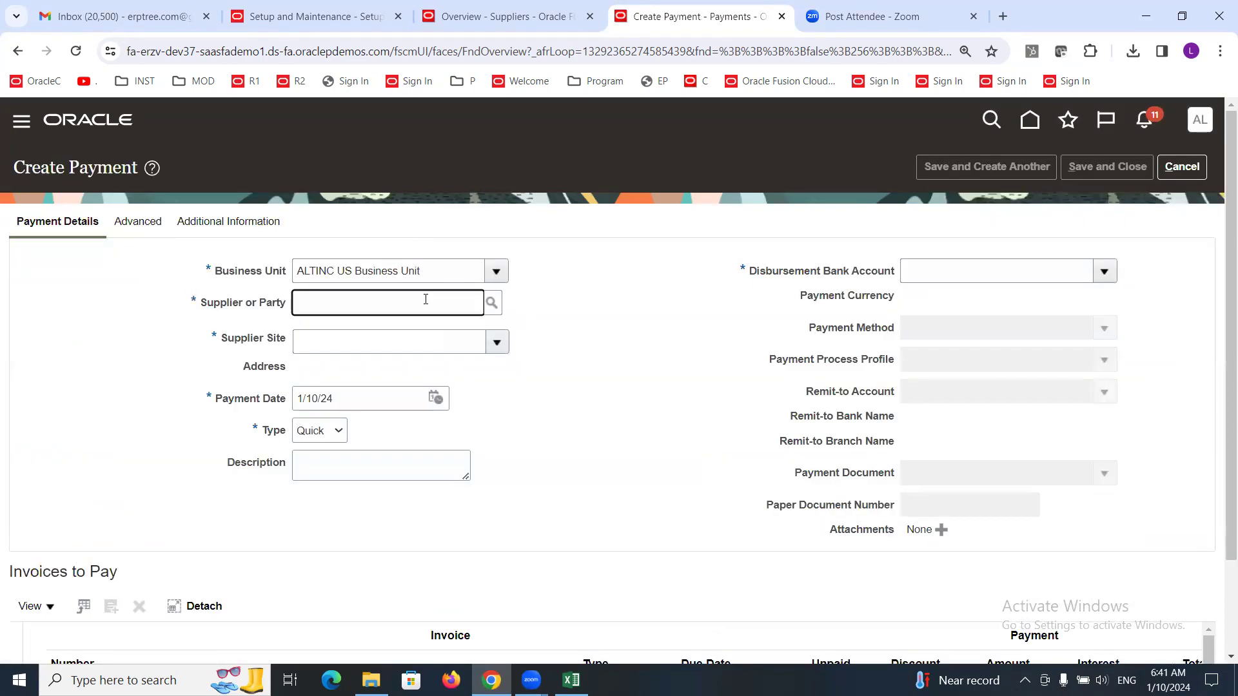
pyautogui.write('ALTINC')
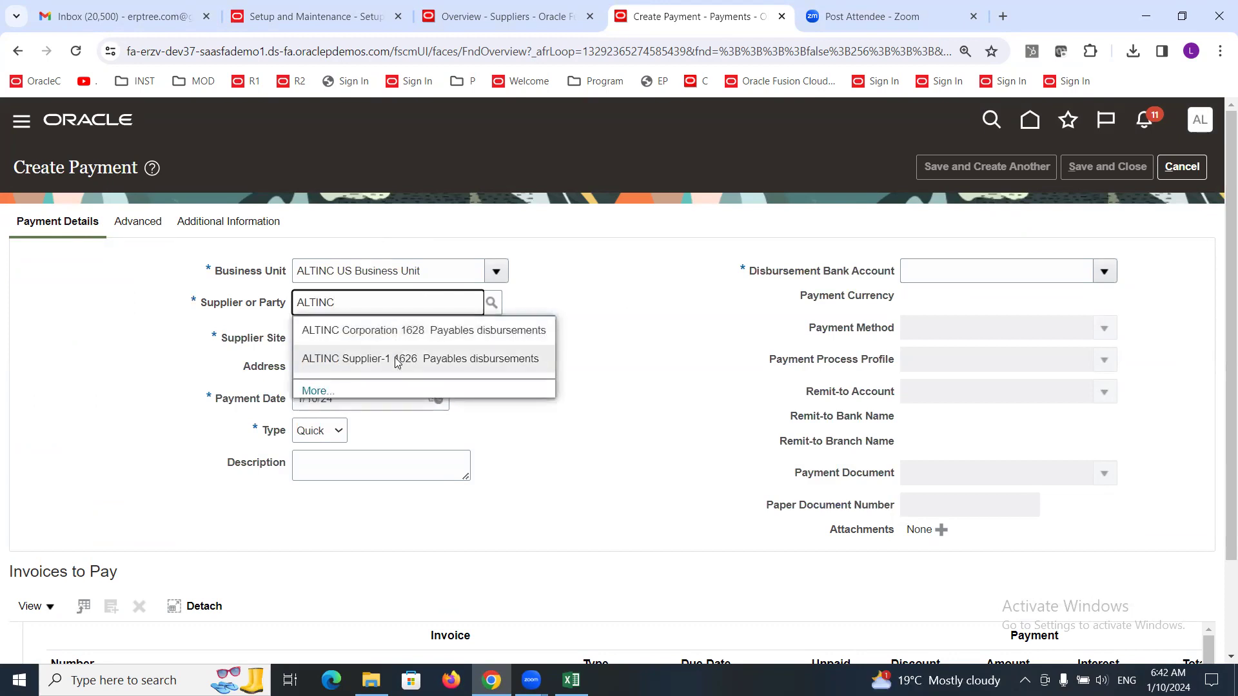
pyautogui.click(394, 330)
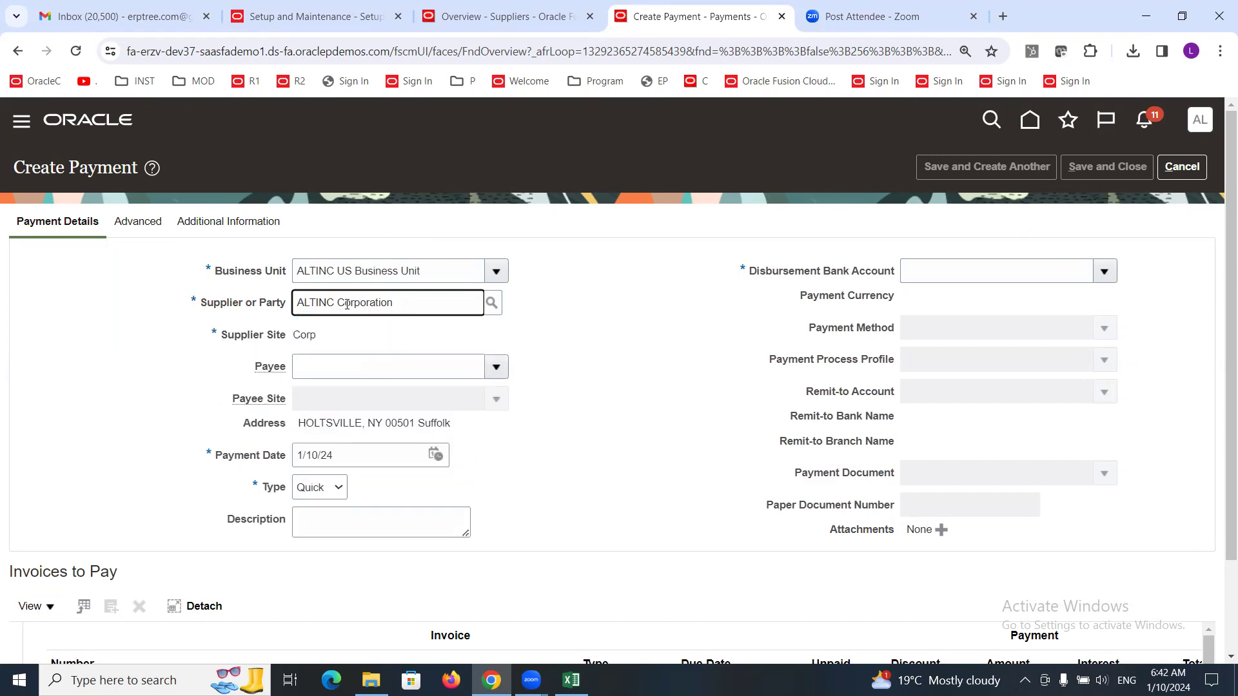
# Try XALTINC Collection Agency as the payment's payee and clear the payee again.
pyautogui.moveTo(255, 366); pyautogui.dragTo(287, 376)
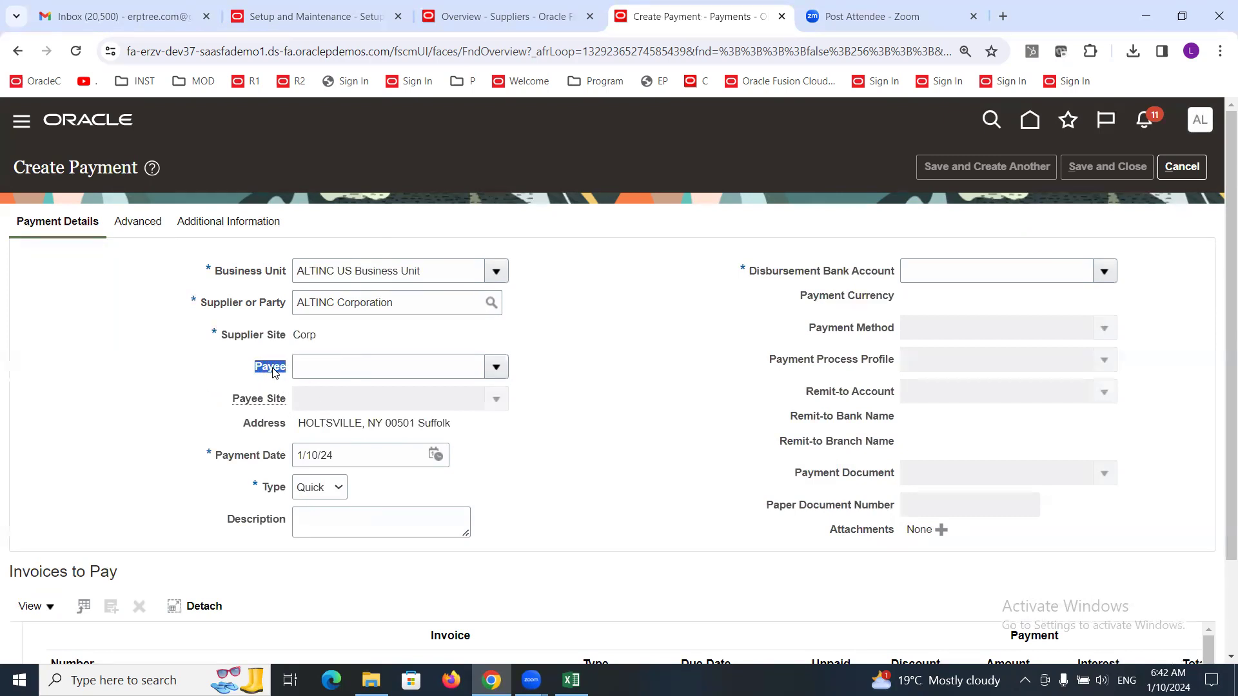
pyautogui.click(490, 370)
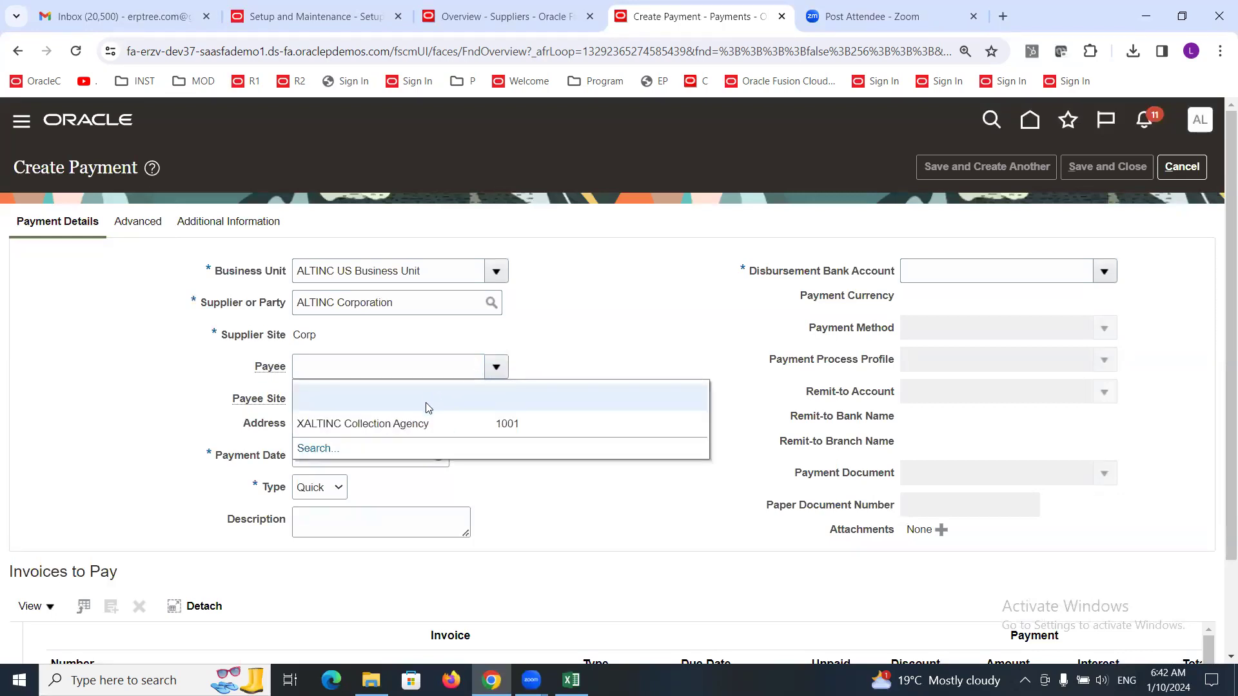
pyautogui.click(423, 424)
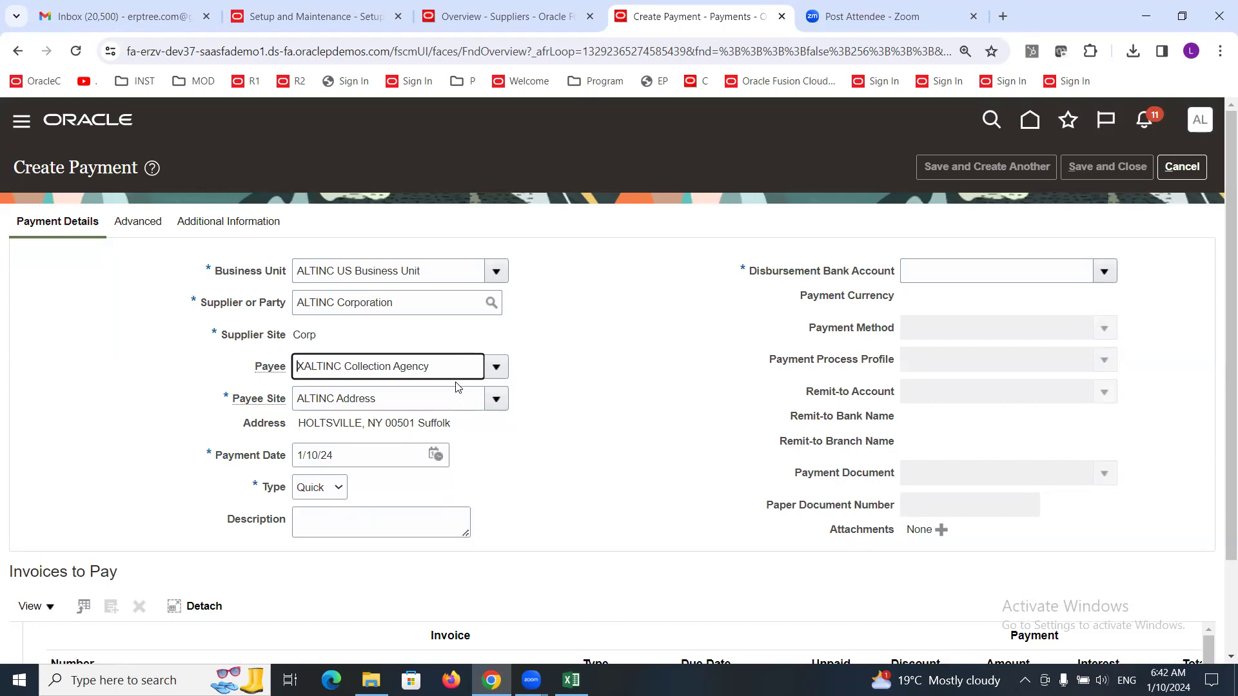
pyautogui.moveTo(446, 365); pyautogui.dragTo(271, 400)
pyautogui.click(604, 365)
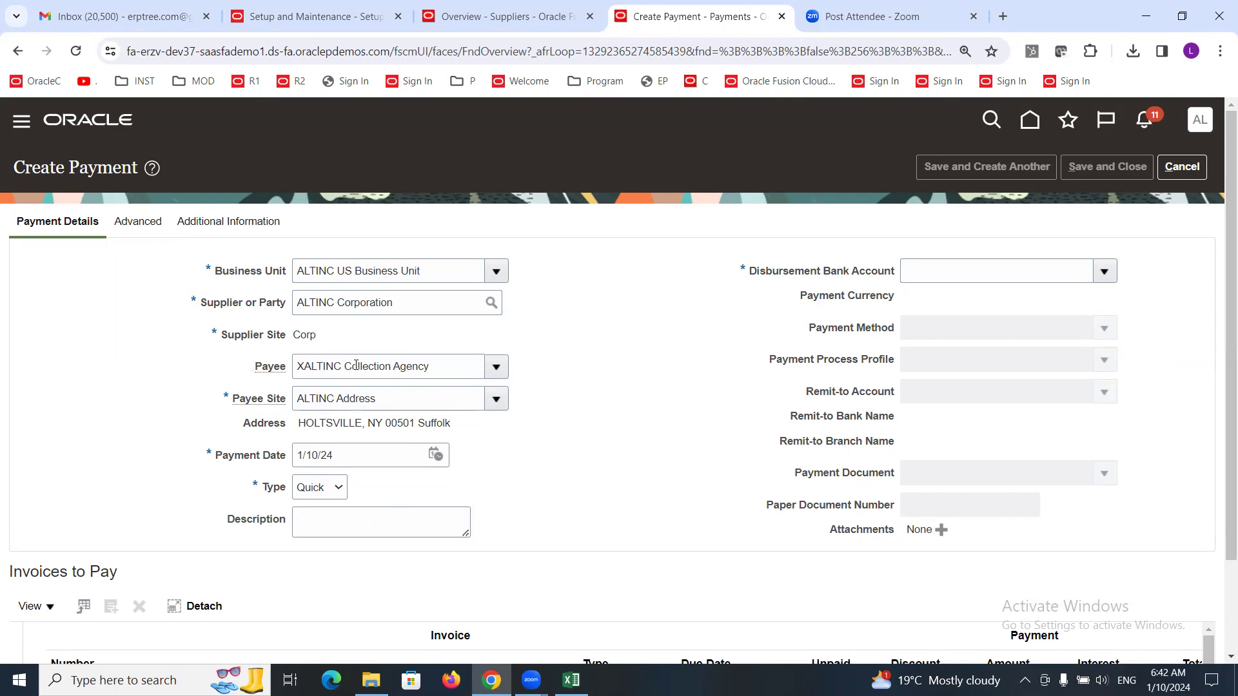
pyautogui.tripleClick(450, 376)
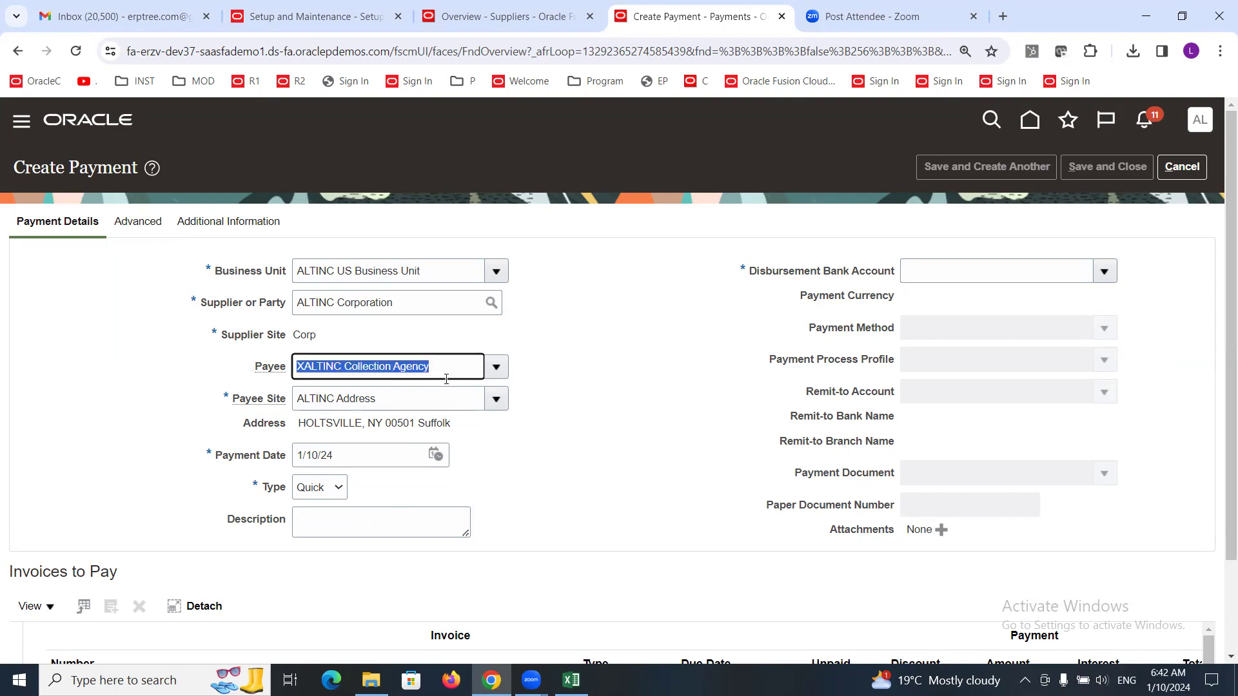
pyautogui.press('BackSpace')
pyautogui.click(554, 349)
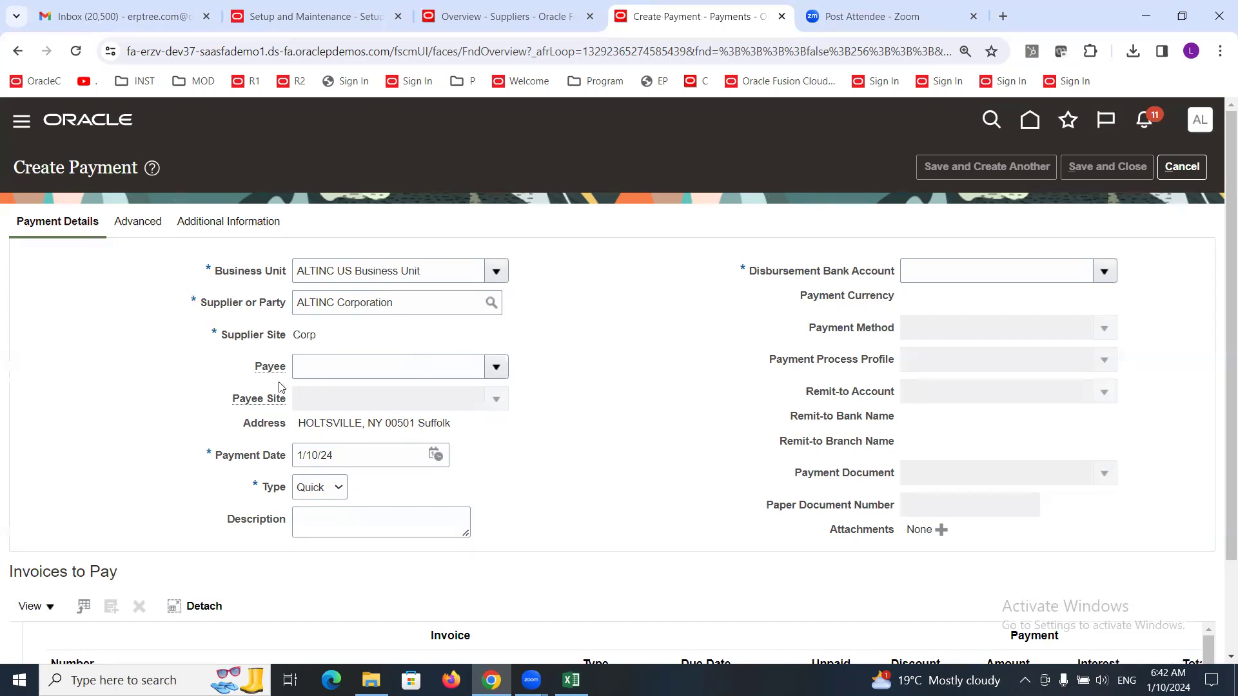
# Set XALTINC Collection Agency as the payee for the ALTINC Corporation payment.
pyautogui.moveTo(390, 308); pyautogui.dragTo(278, 315)
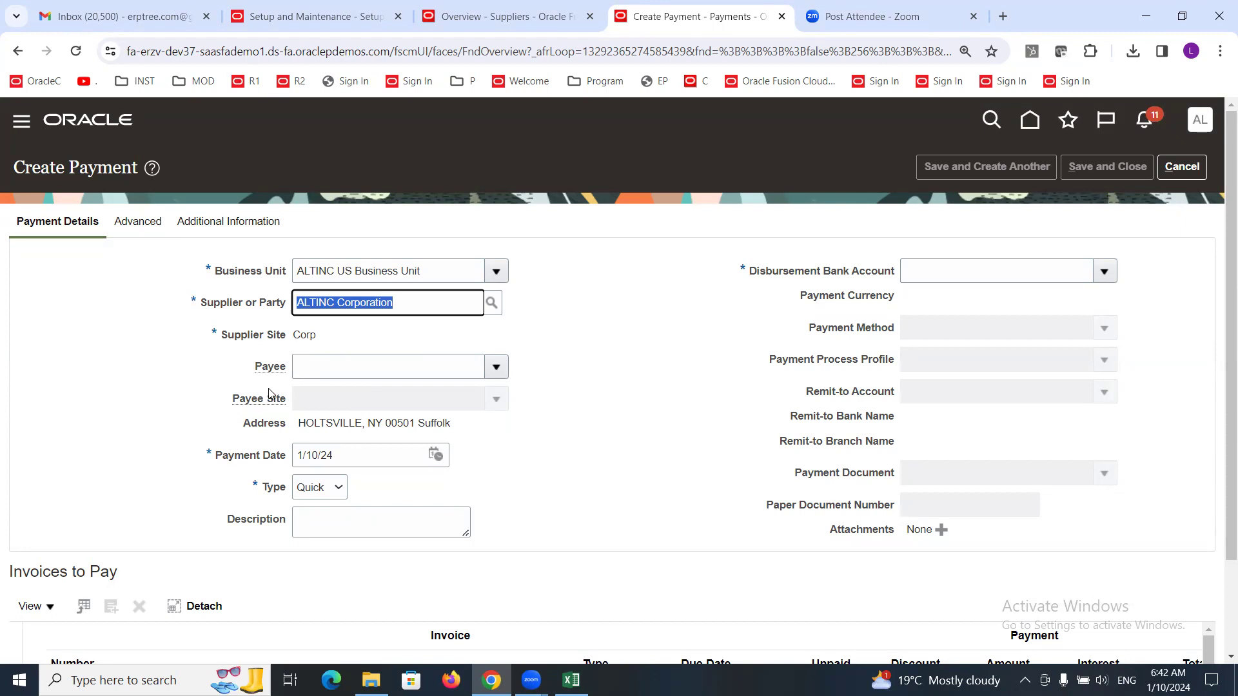
pyautogui.click(504, 373)
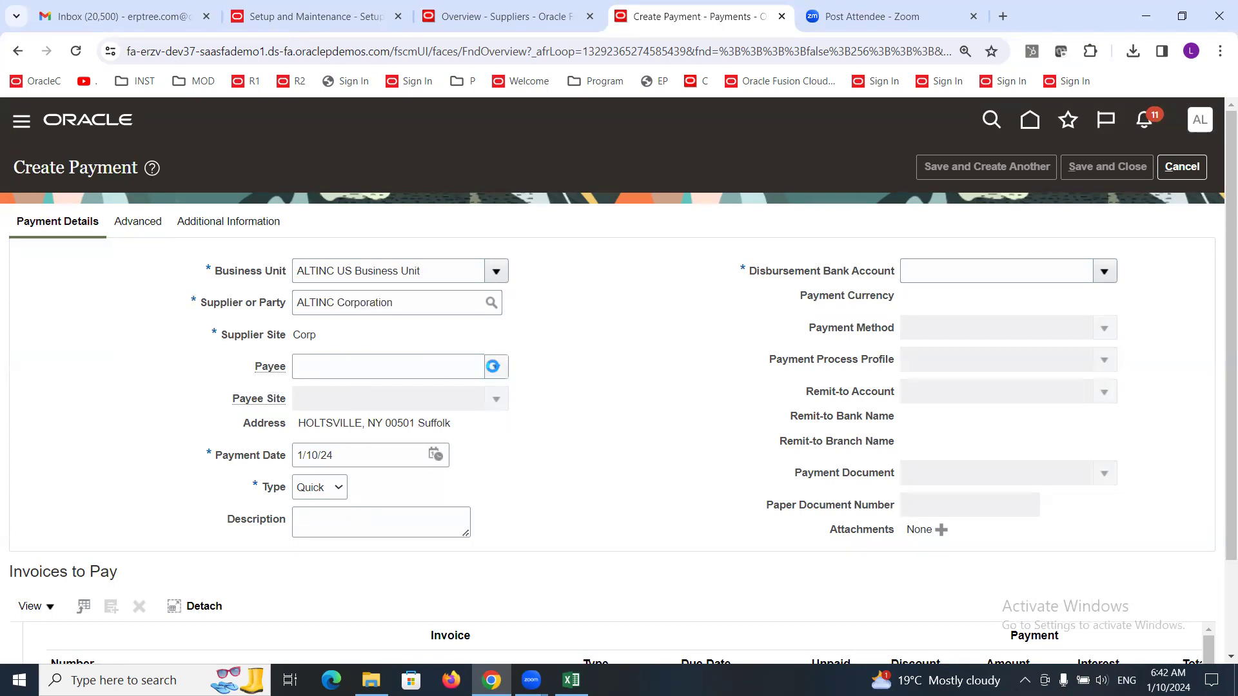
pyautogui.click(426, 423)
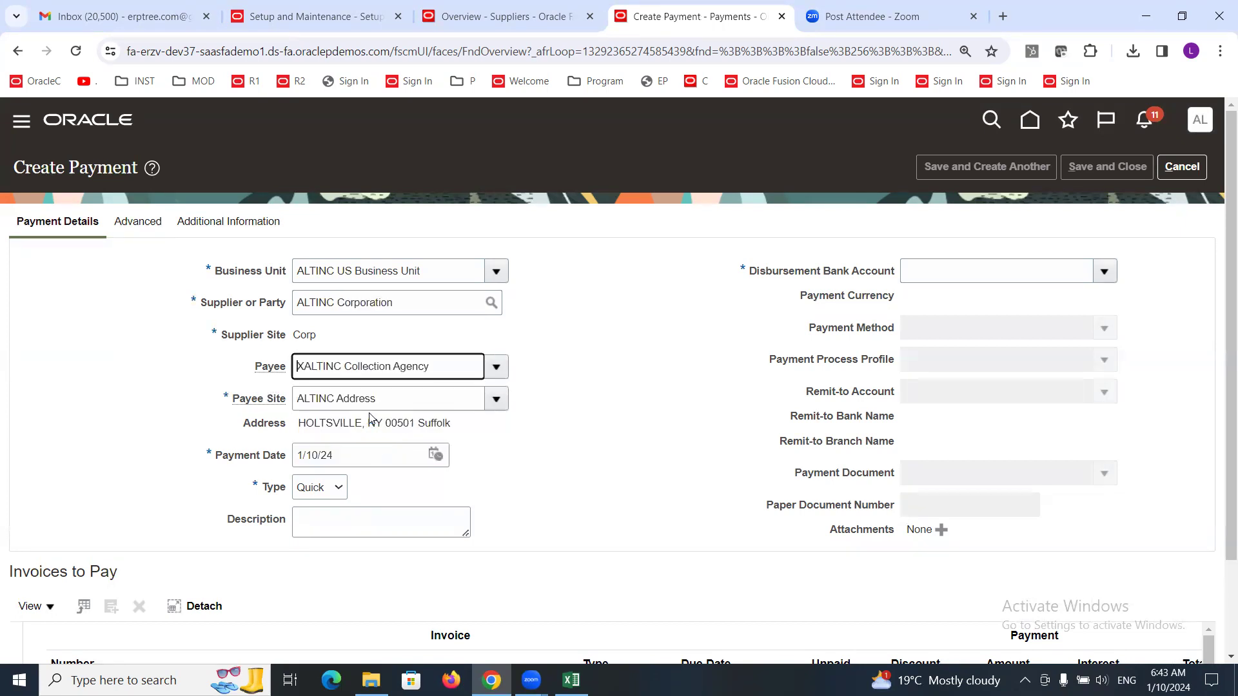
# Set the disbursement bank account to ALTINC Corporate Account, the process profile to ALTINC Payment Process Profile and the payment document to ALTINC Check.
pyautogui.click(1104, 271)
pyautogui.click(891, 302)
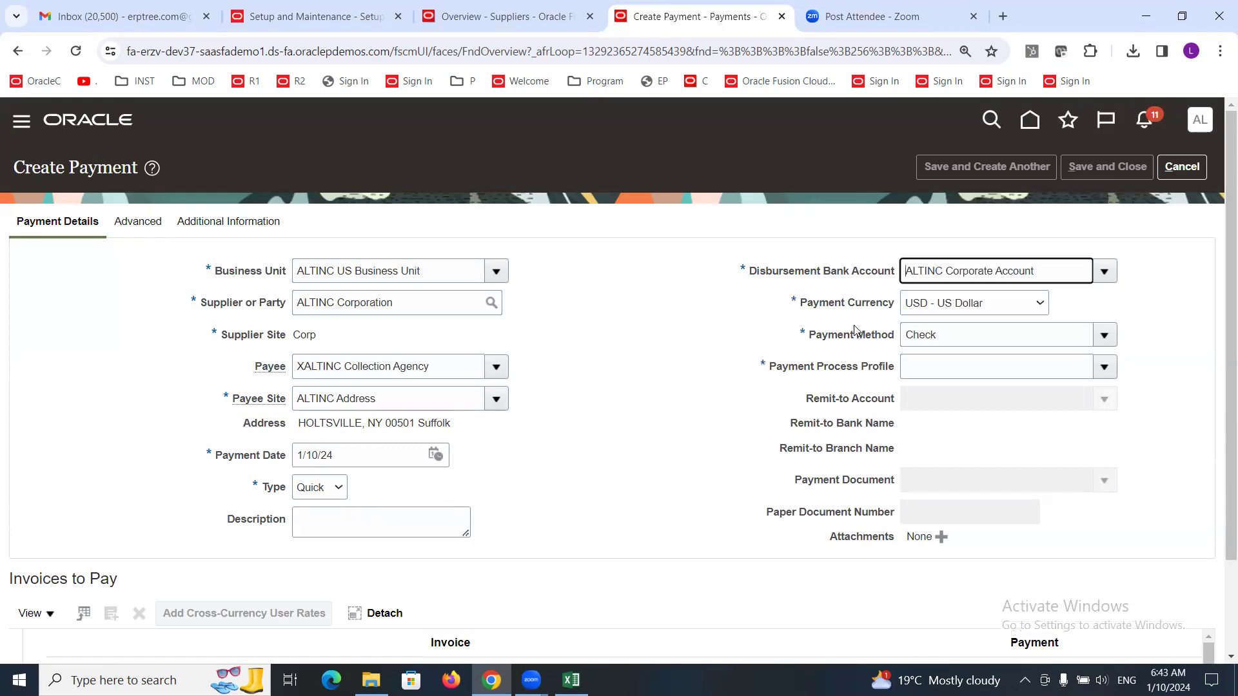
pyautogui.click(961, 365)
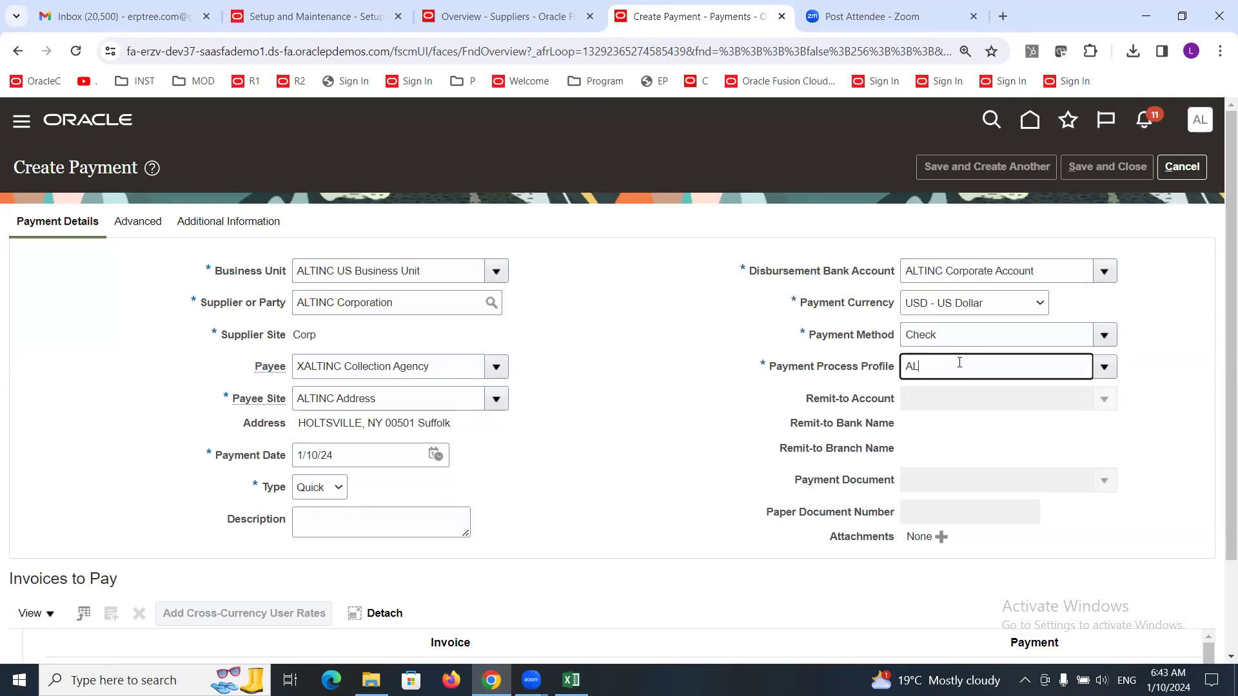
pyautogui.write('ALT')
pyautogui.click(941, 392)
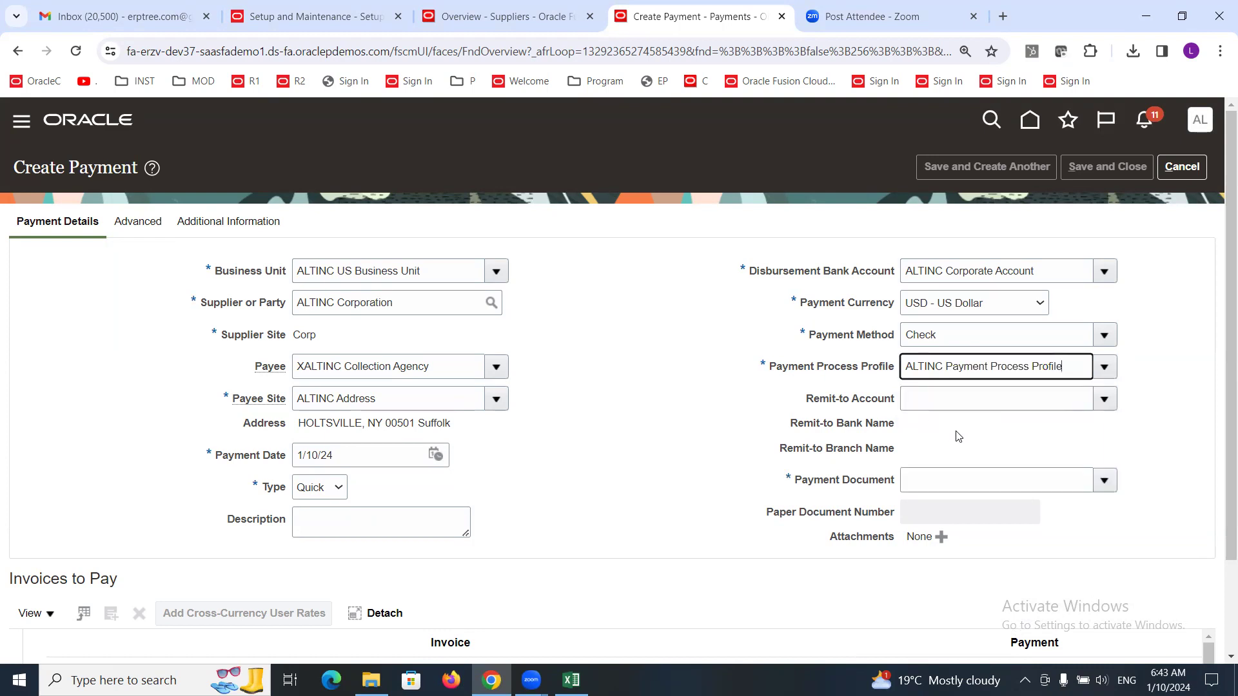
pyautogui.click(1104, 480)
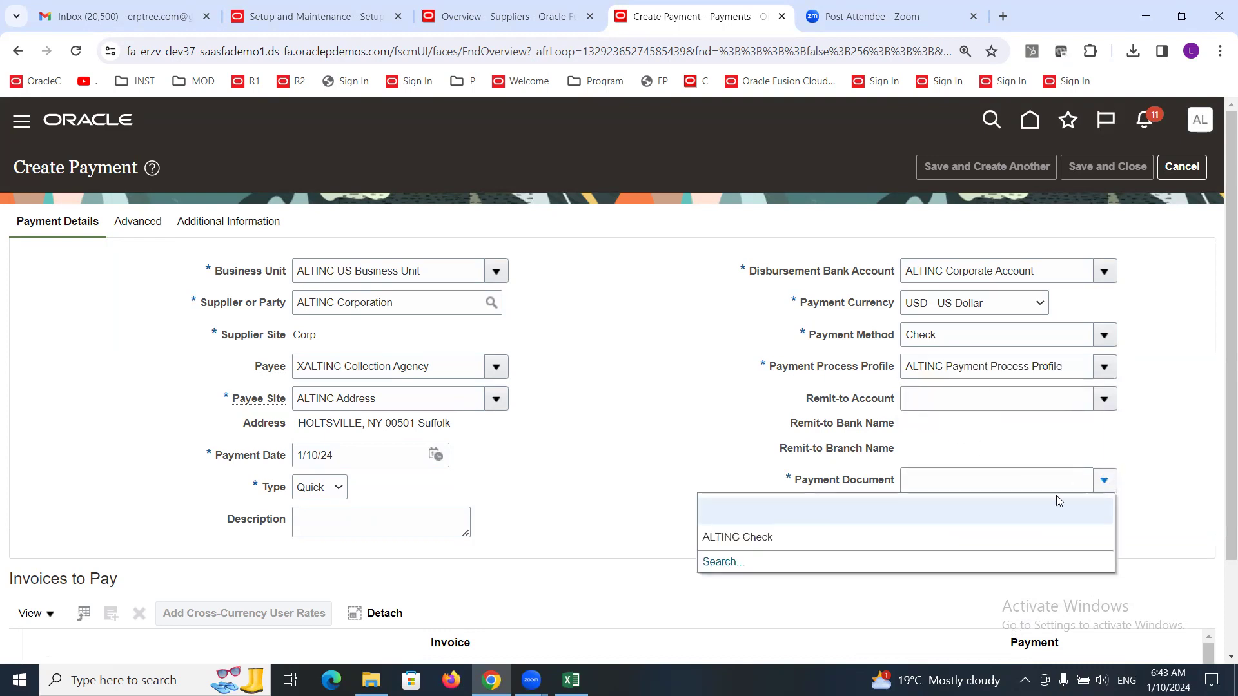
pyautogui.click(849, 535)
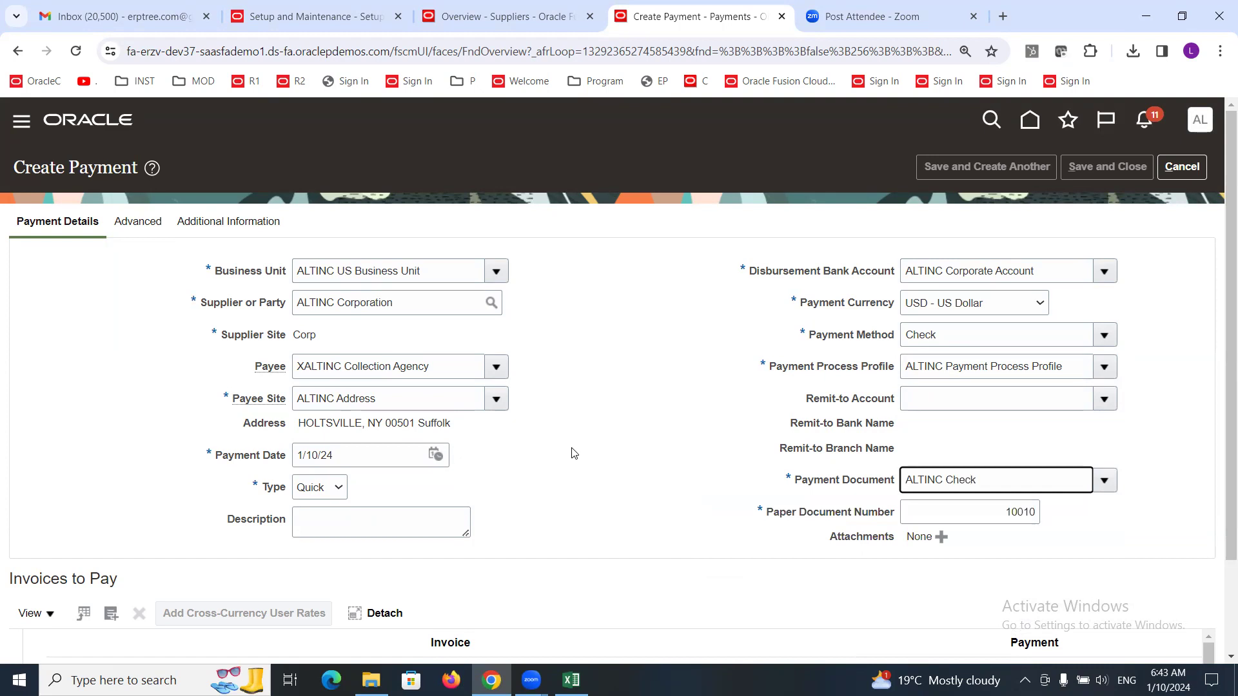
# Add invoice CORP1 to the invoices to pay, accepting that its payee differs from the payment's payee.
pyautogui.scroll(-2, 578, 449)
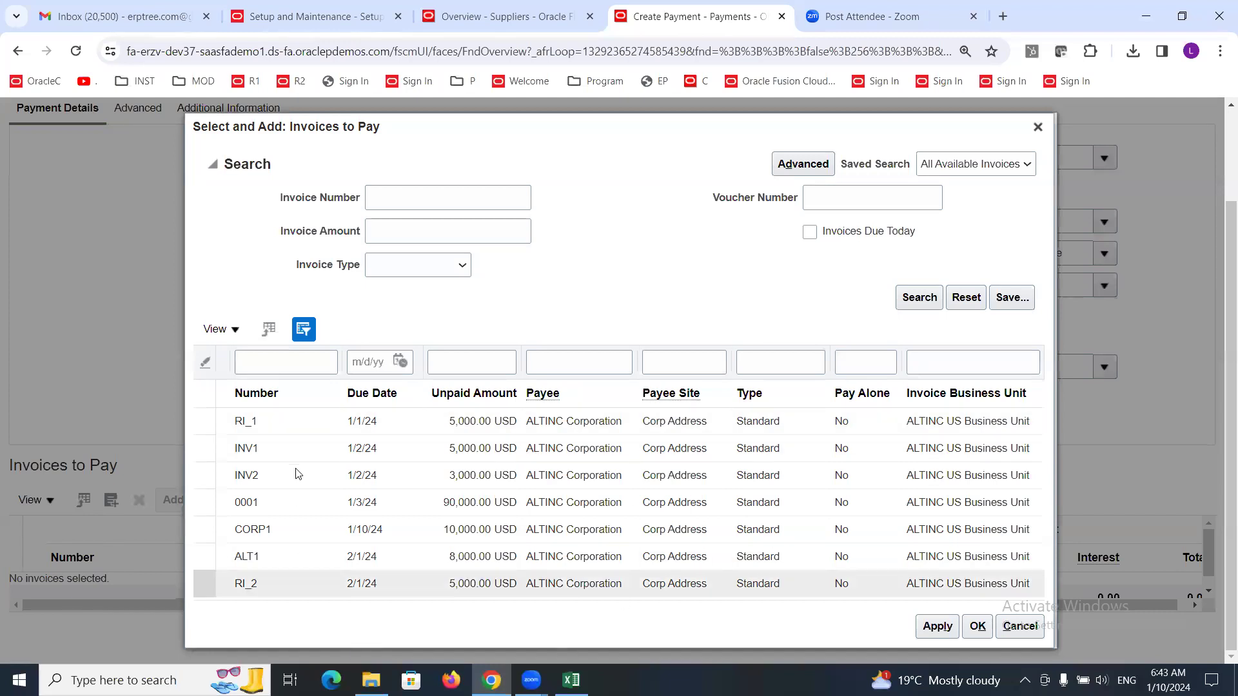
pyautogui.click(249, 530)
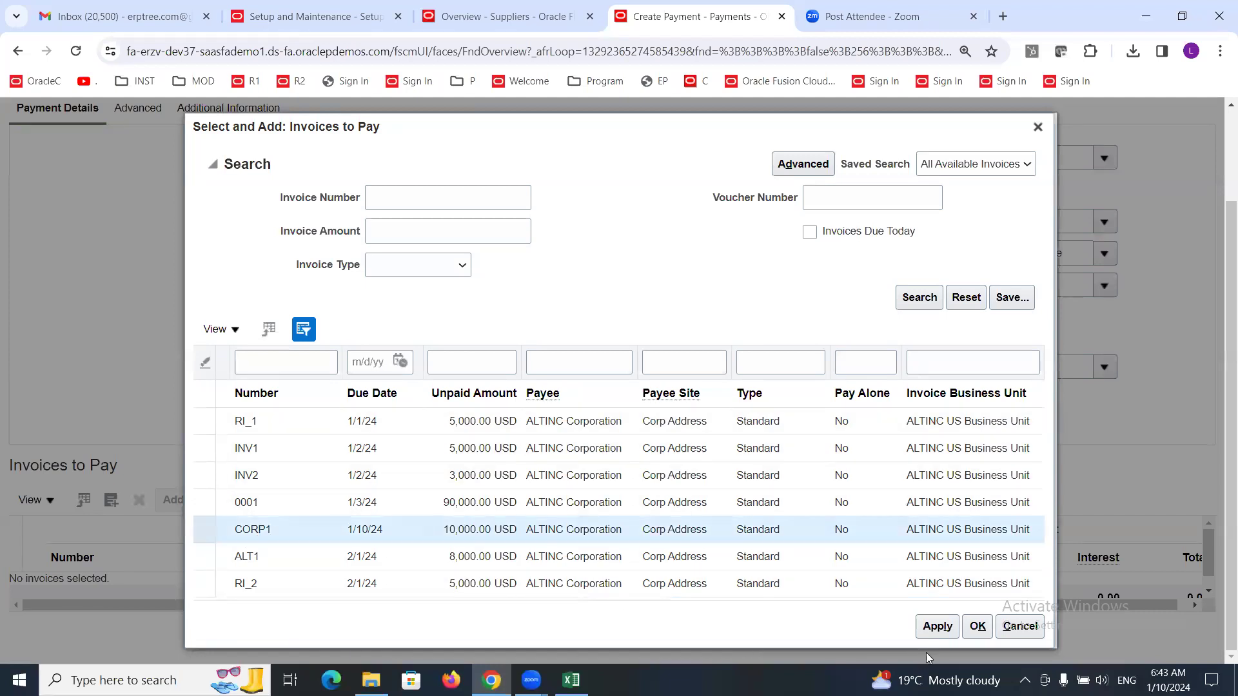
pyautogui.click(932, 626)
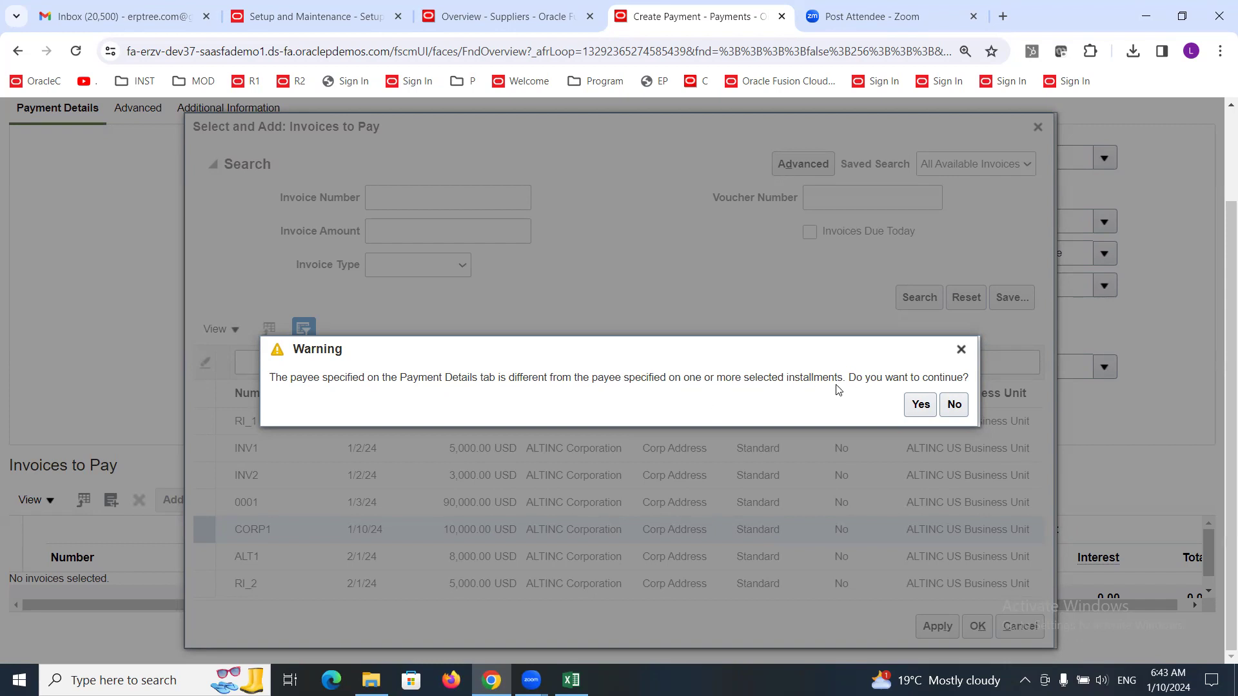
pyautogui.click(923, 406)
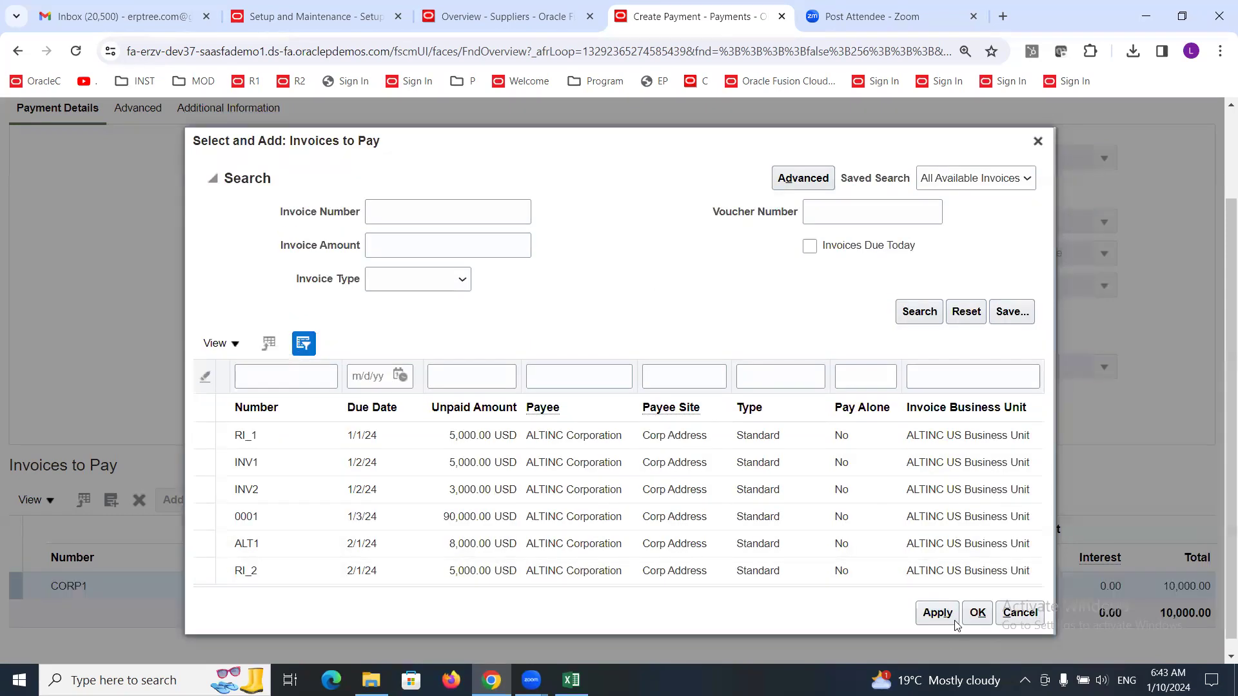
pyautogui.click(978, 613)
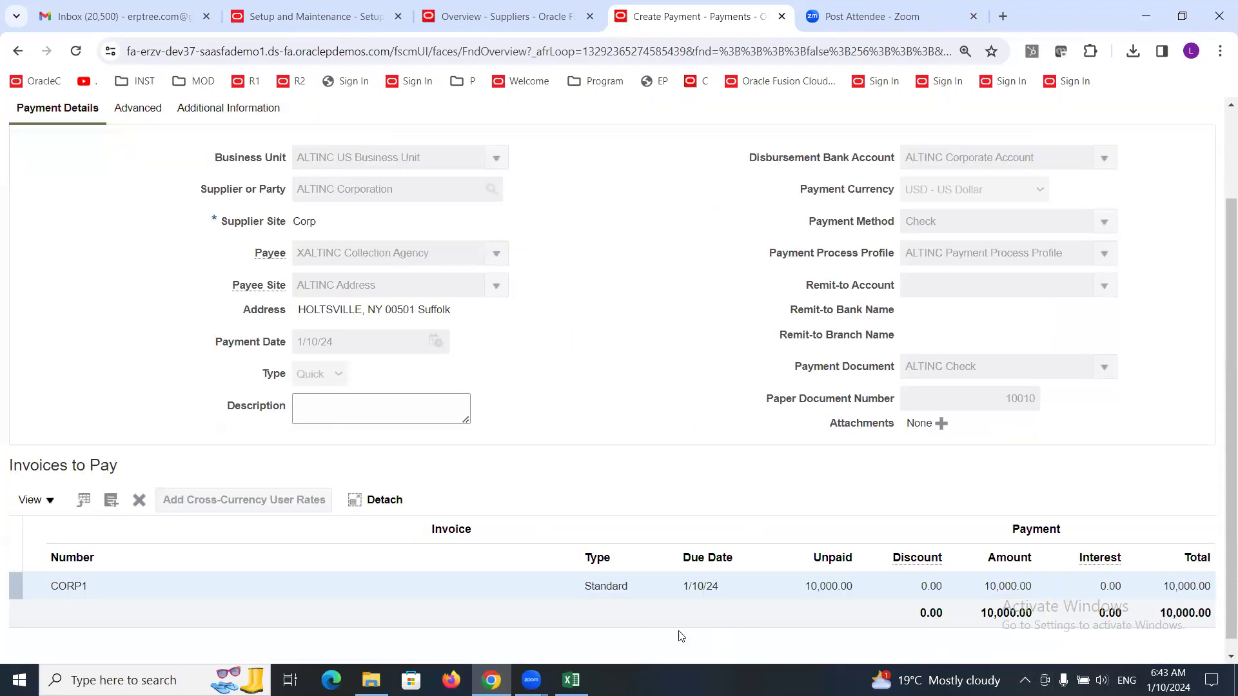
# Save and close the ALTINC Corporation payment for invoice CORP1, acknowledging its confirmation.
pyautogui.scroll(1, 428, 521)
pyautogui.scroll(-1, 395, 328)
pyautogui.scroll(2, 693, 345)
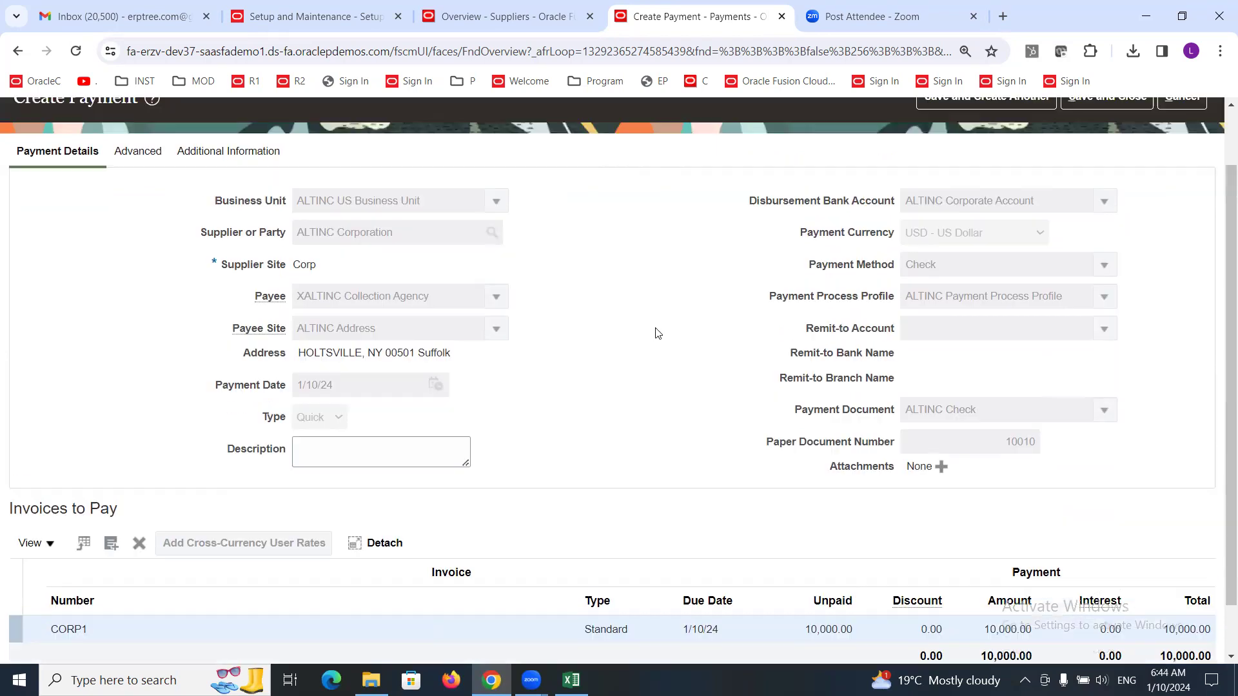
pyautogui.click(1099, 168)
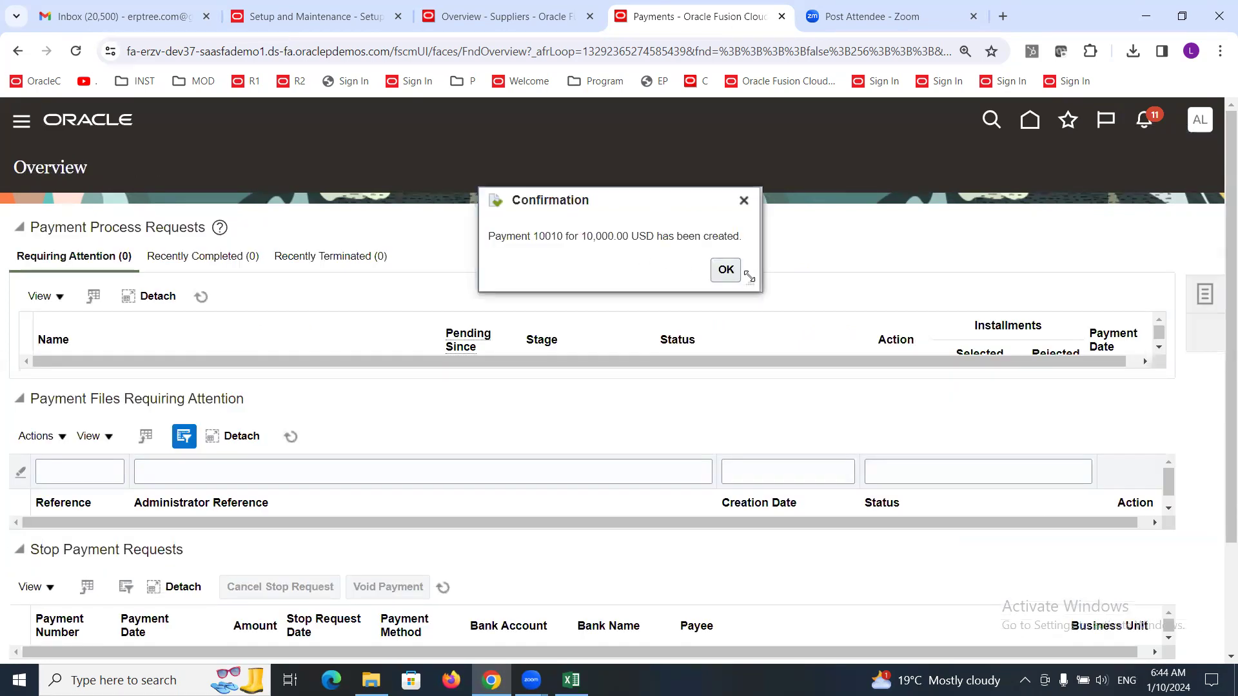
pyautogui.click(724, 271)
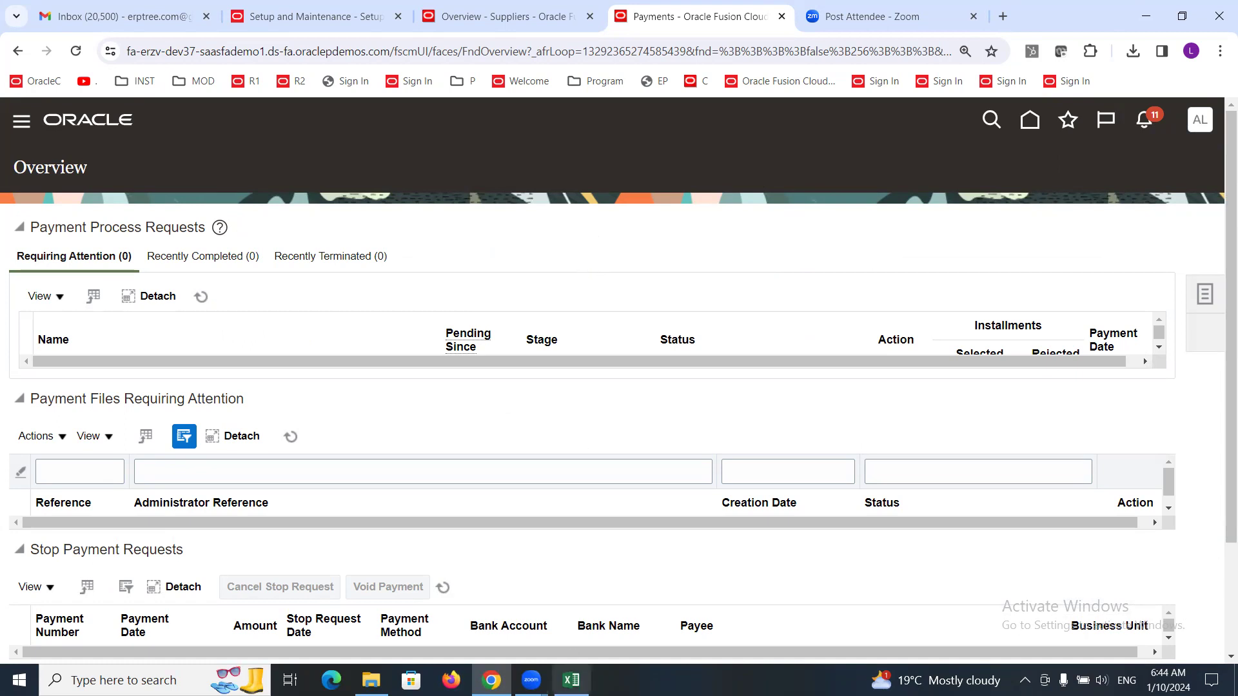
# Switch to the Excel training sheet and mark item 16, Third Party Payments Configuration & Process, as Done in cell B41.
pyautogui.click(571, 679)
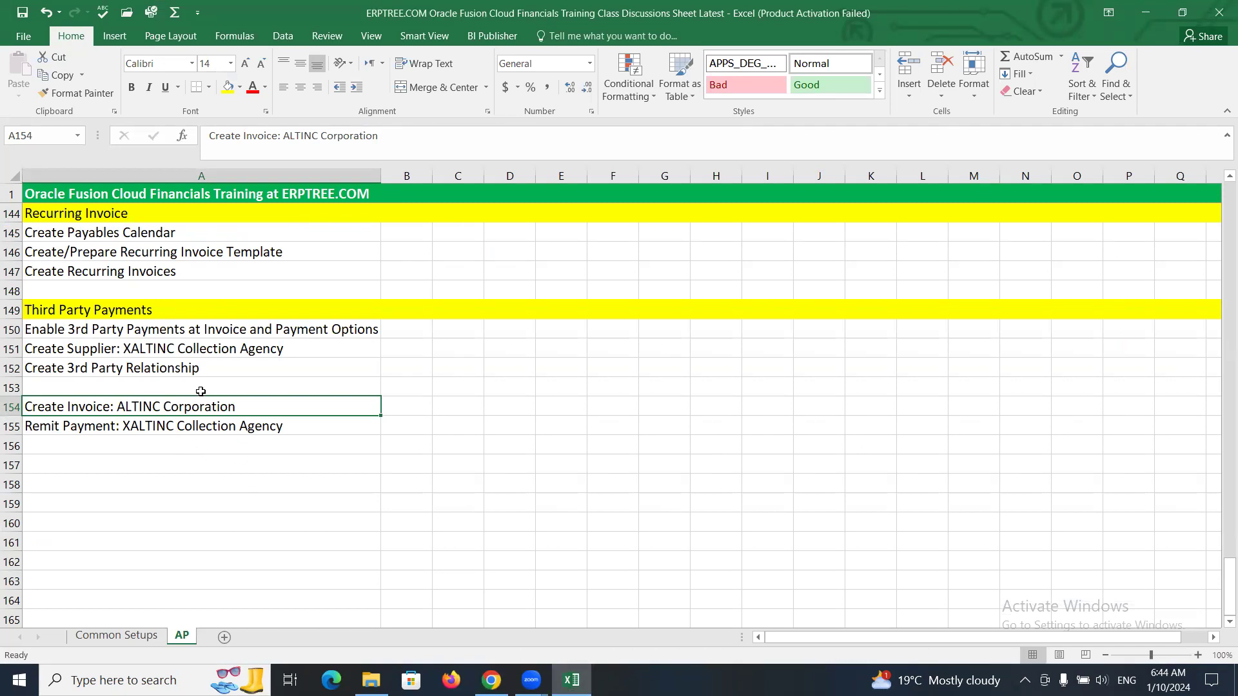
pyautogui.scroll(12, 201, 391)
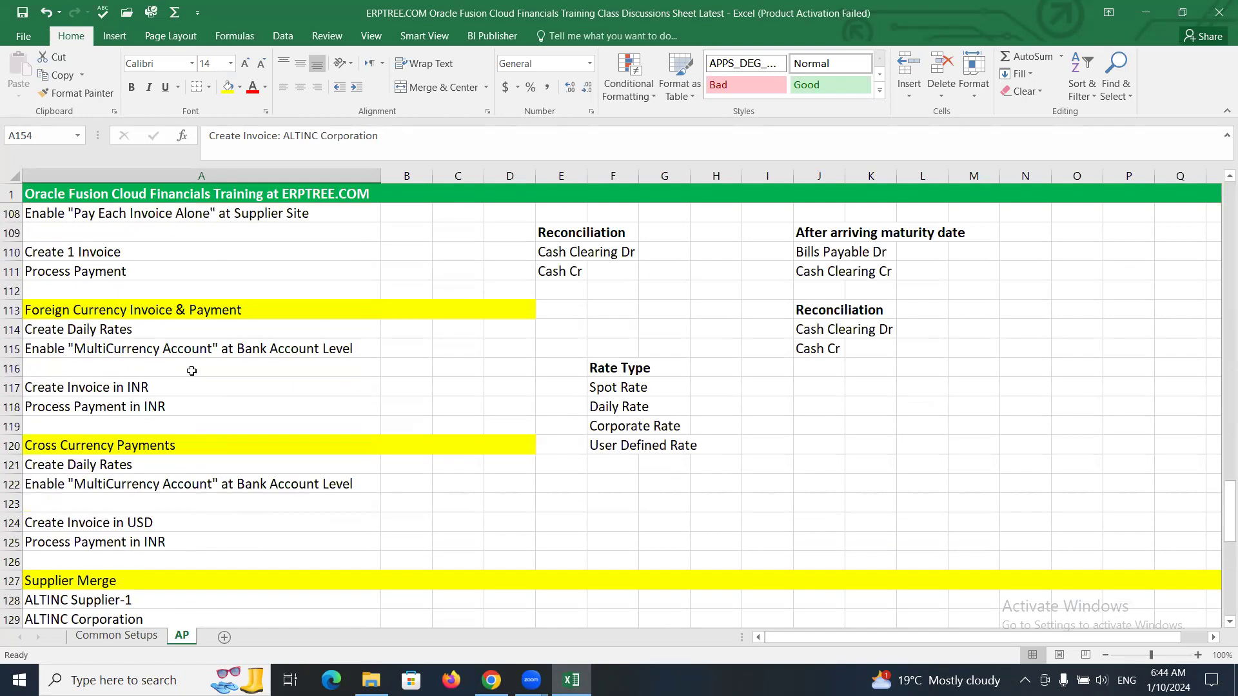
pyautogui.scroll(19, 191, 368)
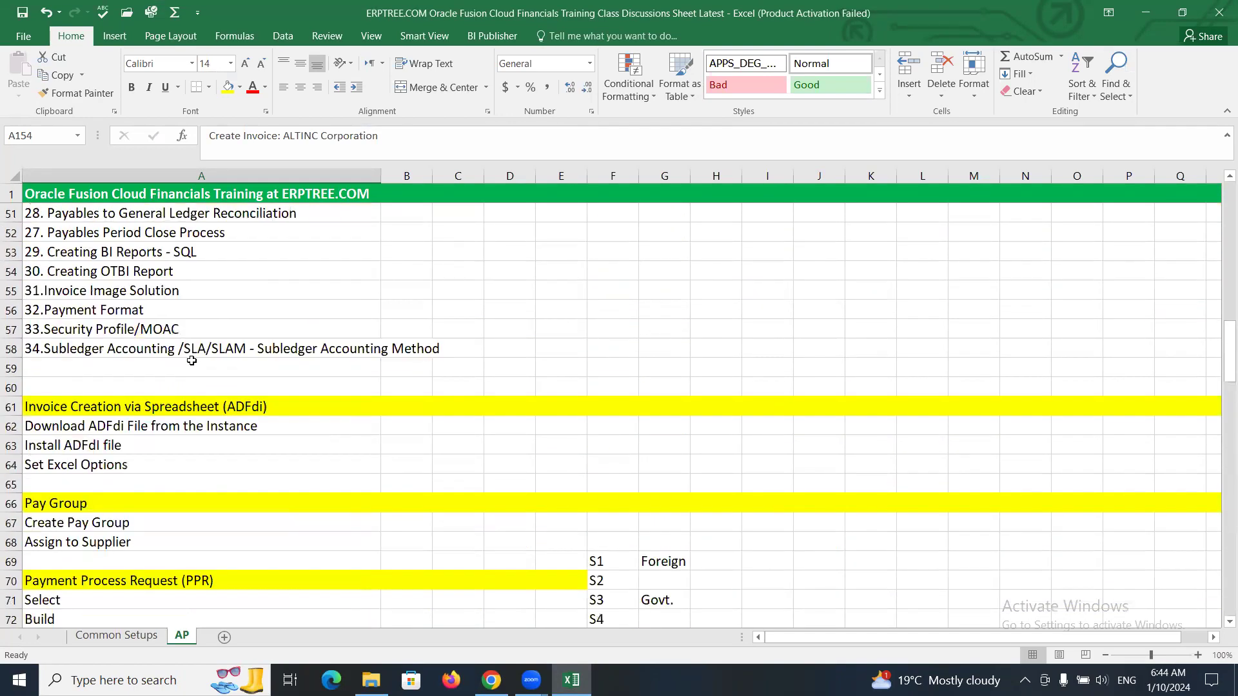
pyautogui.scroll(12, 192, 360)
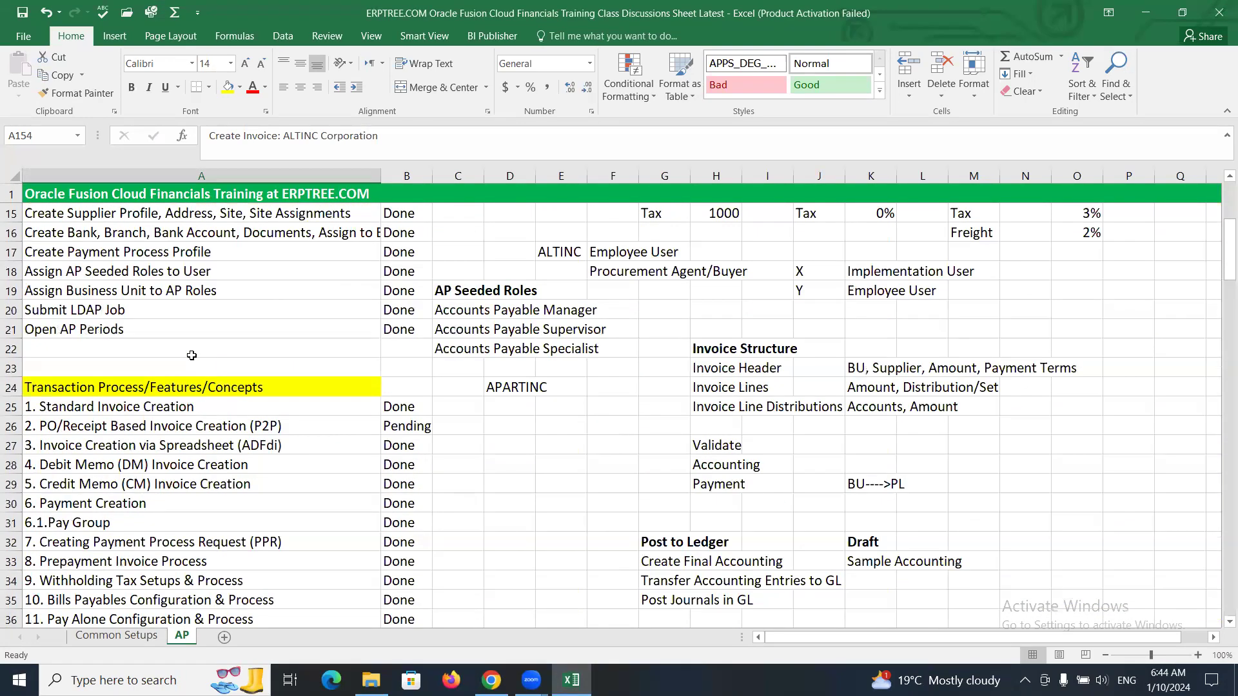
pyautogui.scroll(-5, 191, 356)
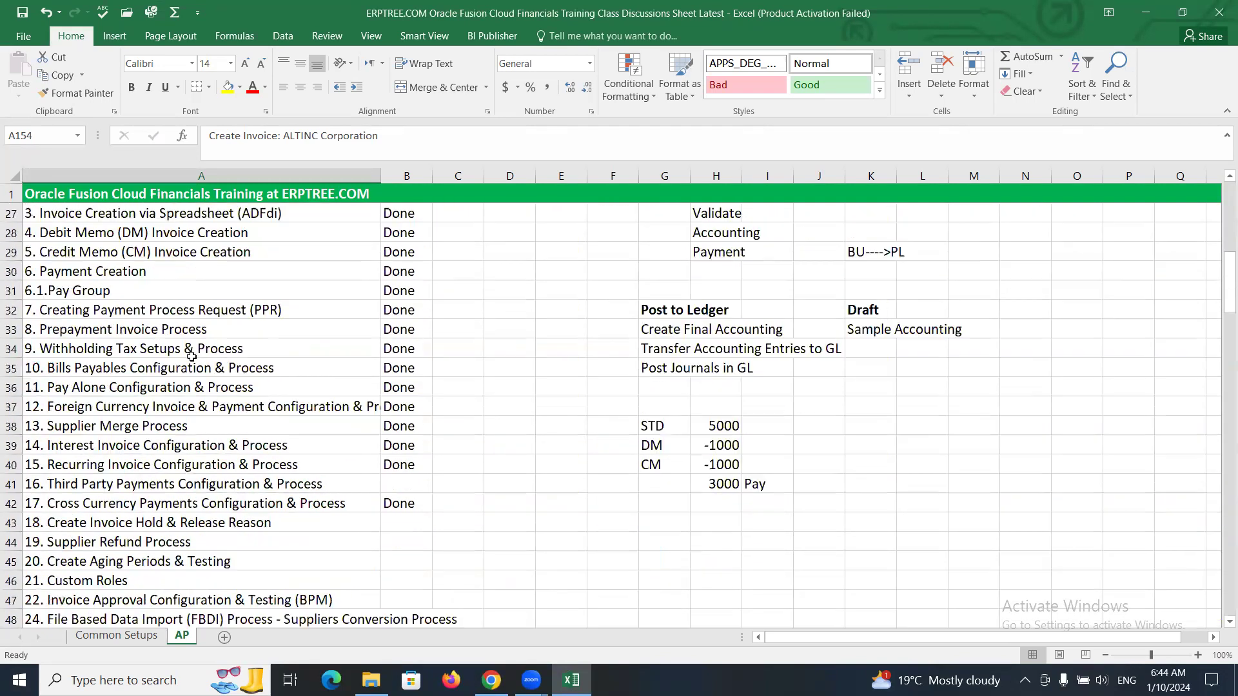
pyautogui.scroll(-2, 191, 356)
pyautogui.click(192, 311)
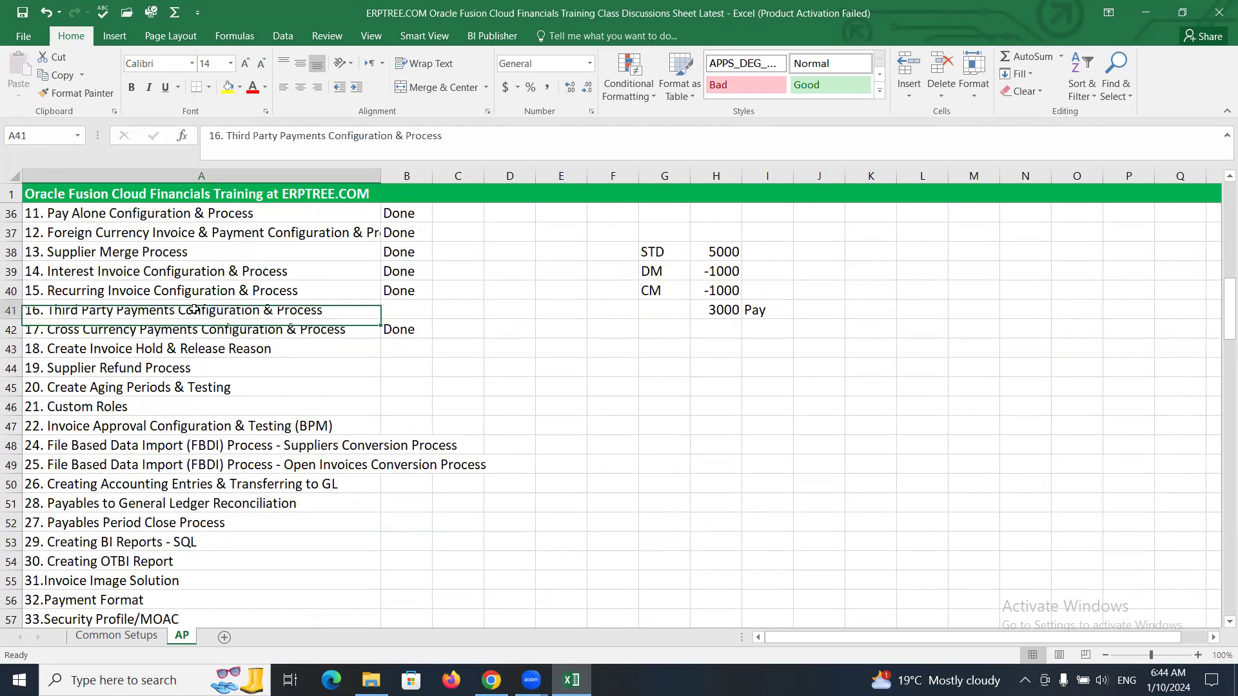
pyautogui.press('Right')
pyautogui.write('Done')
pyautogui.press('Right')
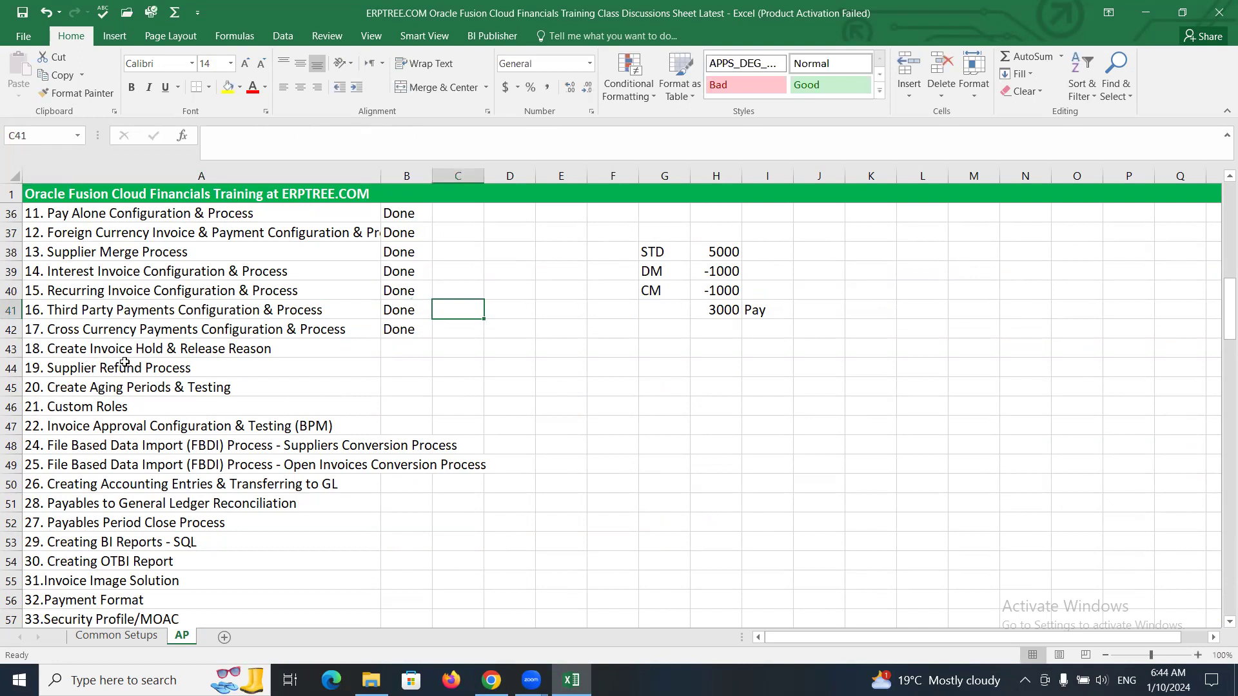
# Copy the words "Invoice Hold" from item 18 in cell A43 into cell A157, below the Third Party Payments section.
pyautogui.click(118, 357)
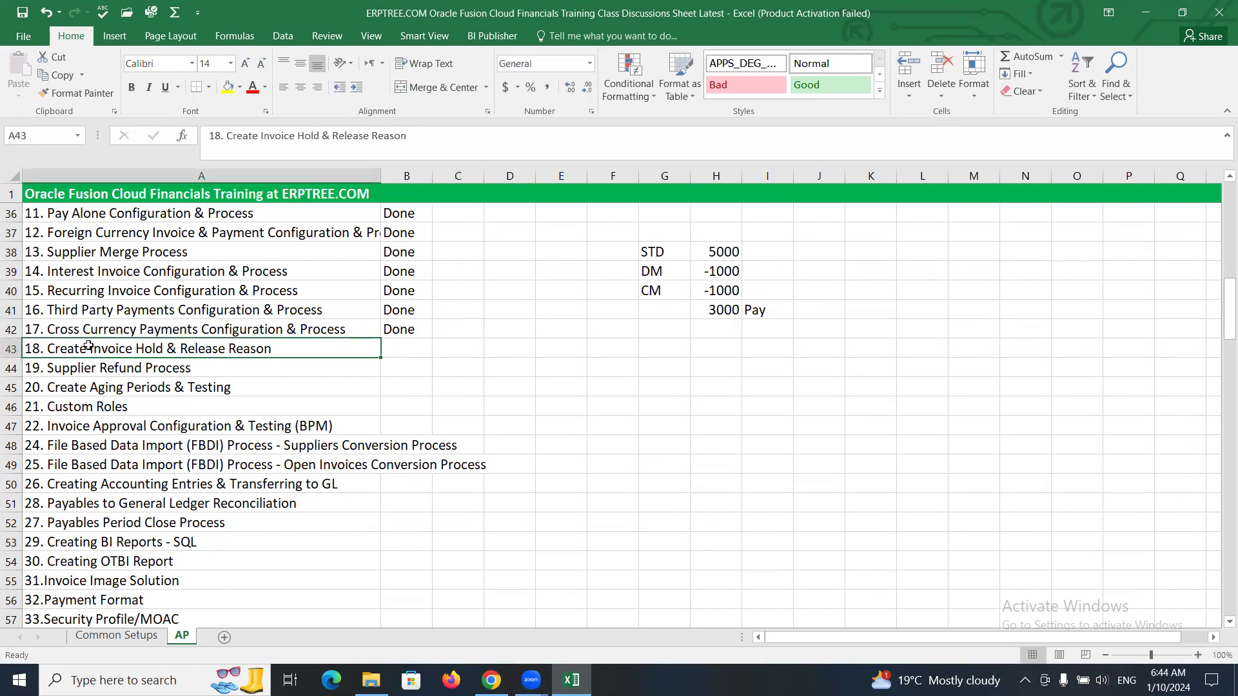
pyautogui.doubleClick(91, 348)
pyautogui.moveTo(91, 348); pyautogui.dragTo(163, 348)
pyautogui.hotkey('ctrl', 'c')
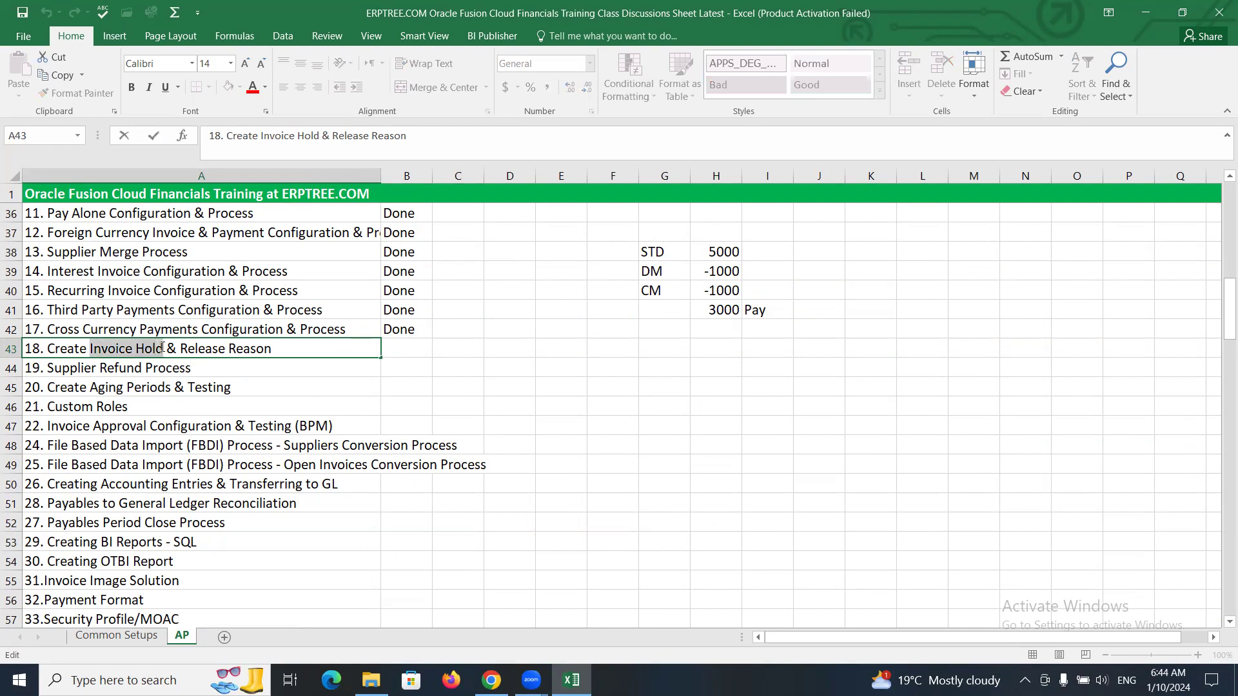
pyautogui.scroll(-6, 136, 397)
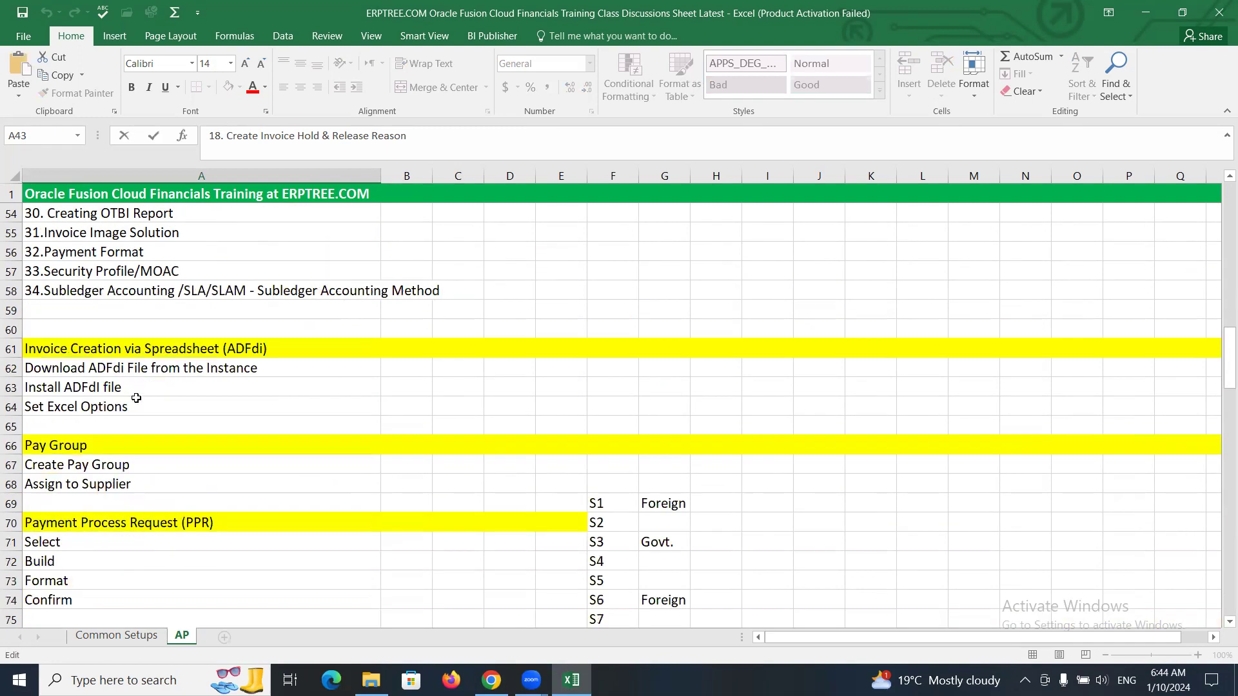
pyautogui.scroll(-20, 136, 398)
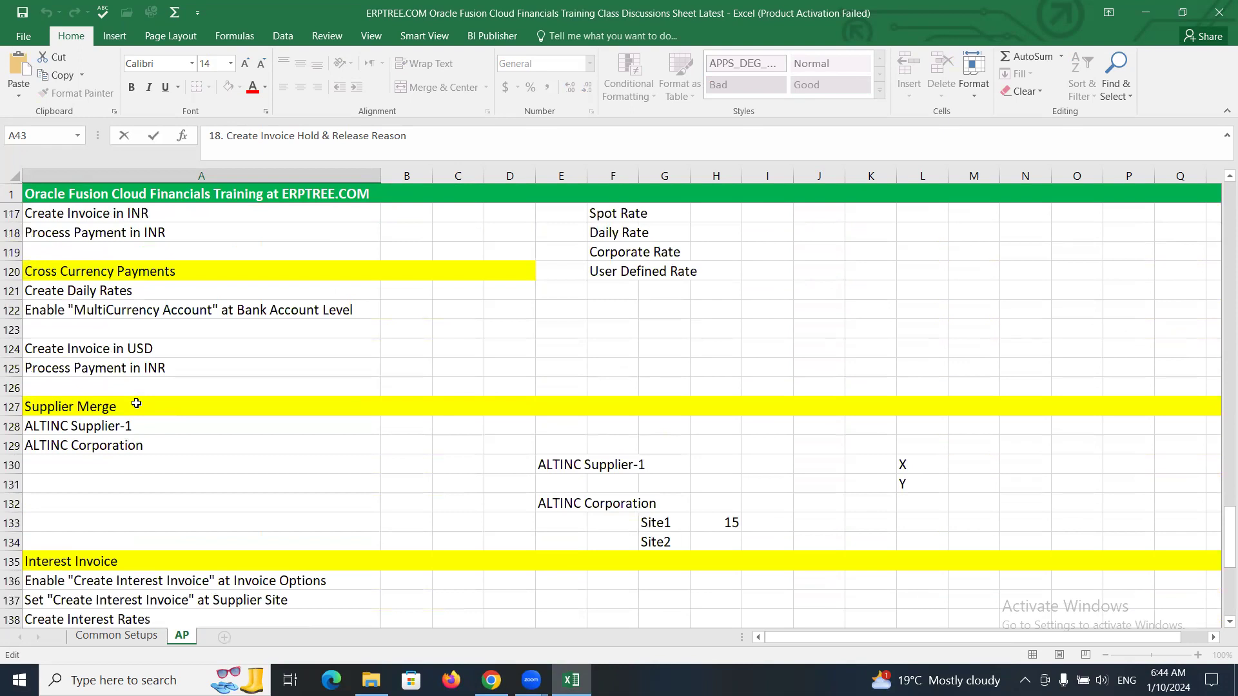
pyautogui.scroll(-9, 136, 404)
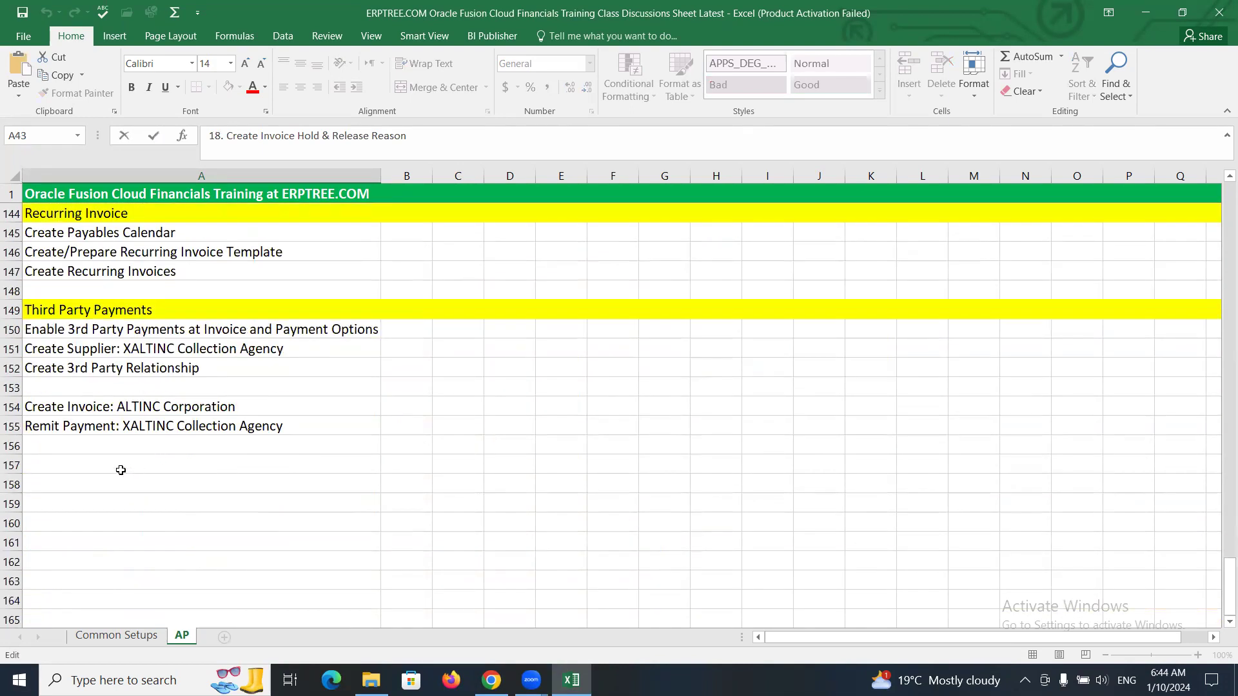
pyautogui.click(120, 470)
pyautogui.hotkey('ctrl', 'v')
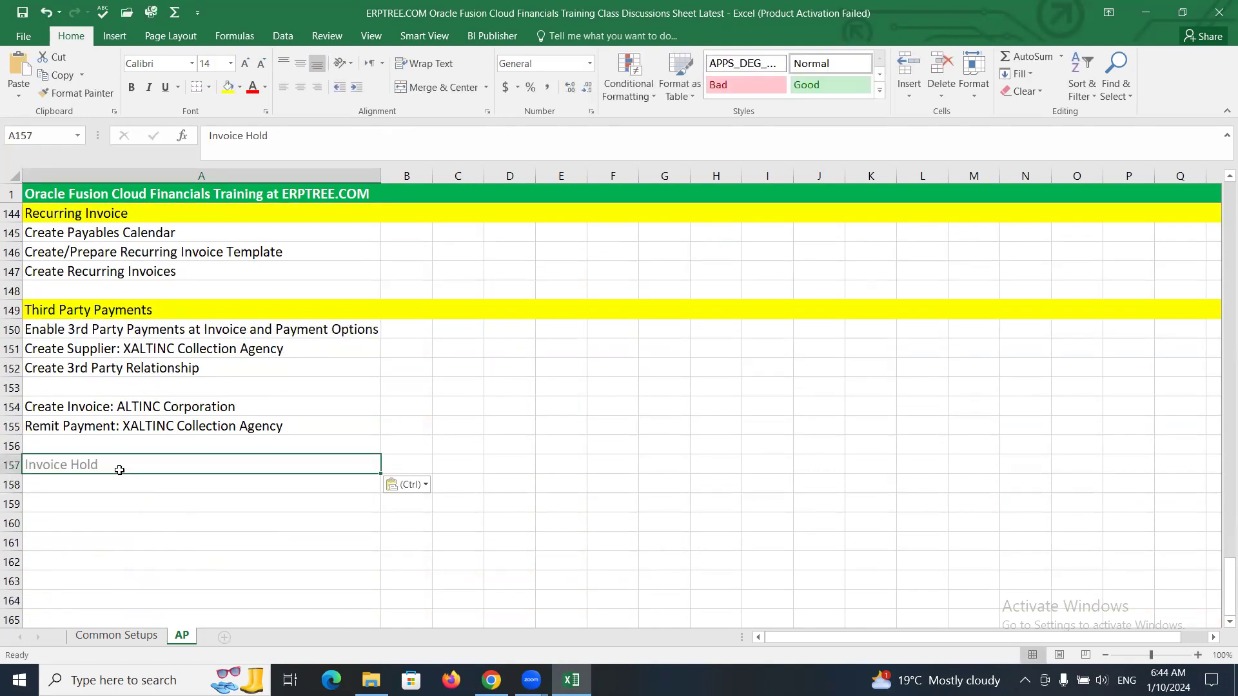
# Fill the entire Invoice Hold row 157 with yellow as a section heading.
pyautogui.click(11, 465)
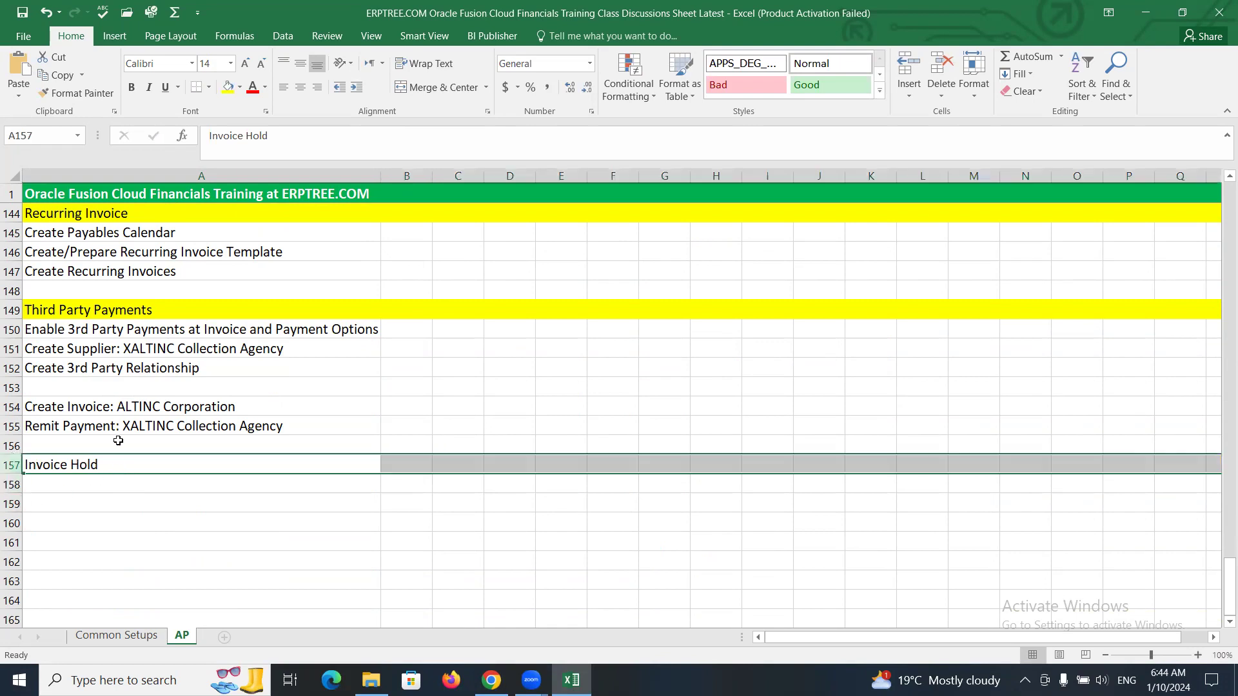
pyautogui.click(1113, 42)
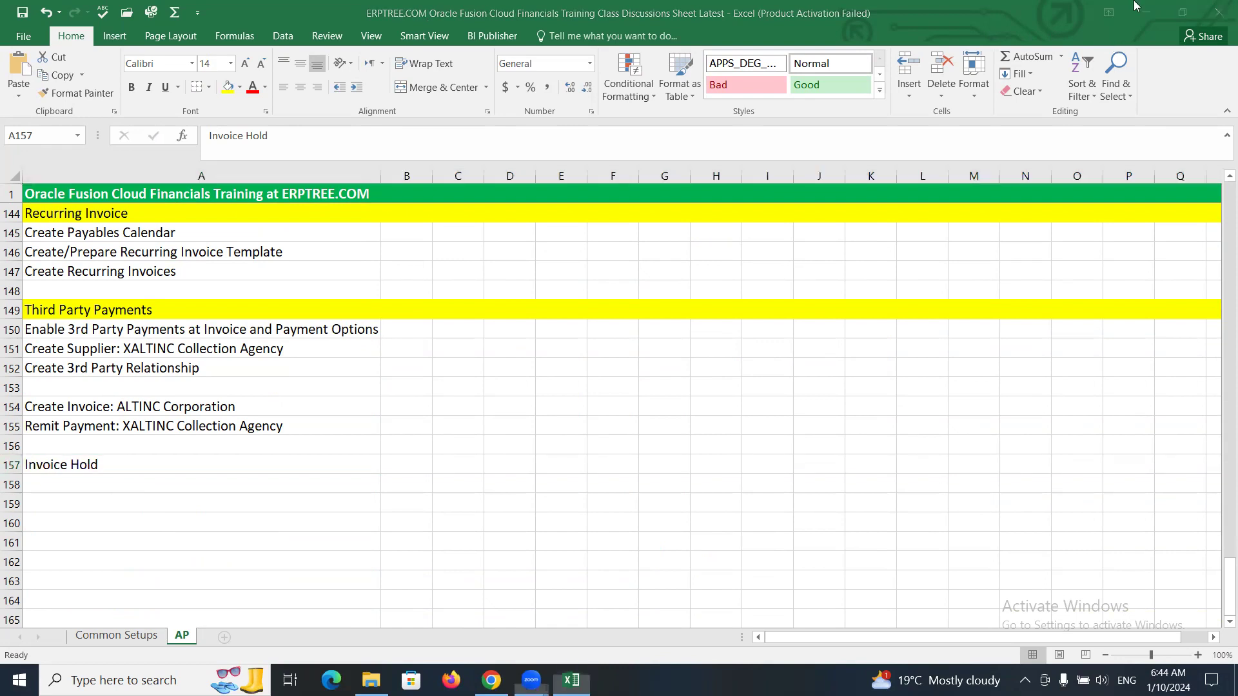
pyautogui.click(12, 465)
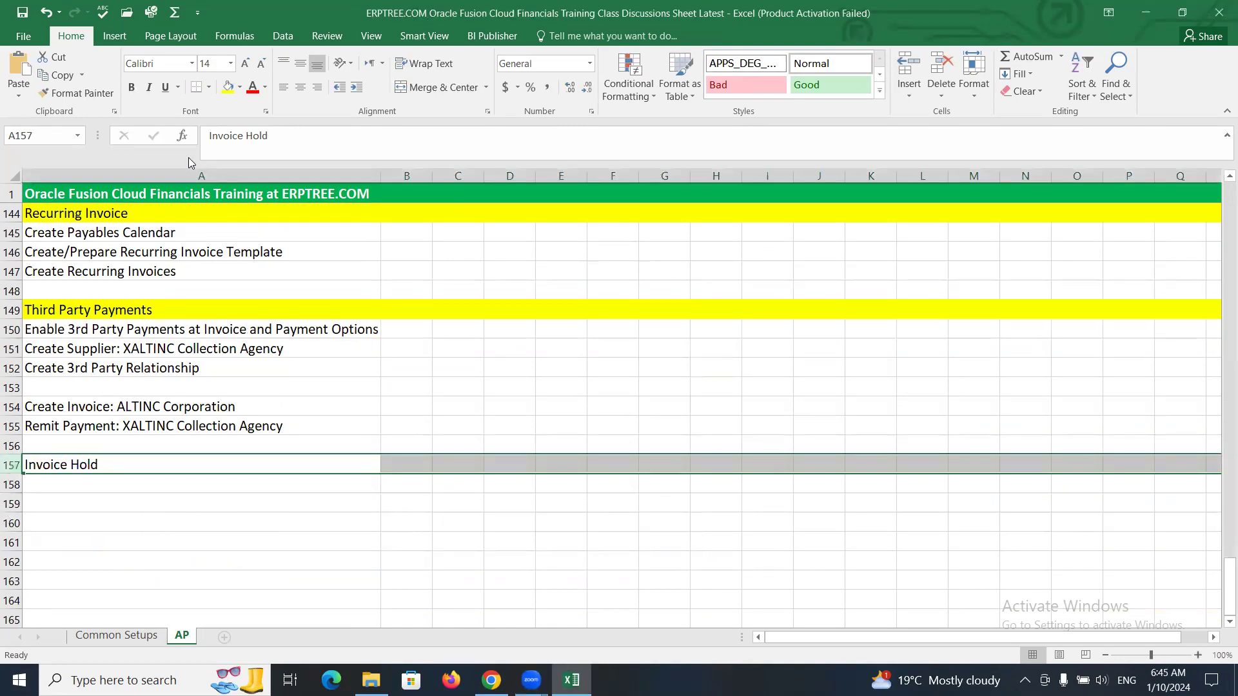
pyautogui.click(229, 86)
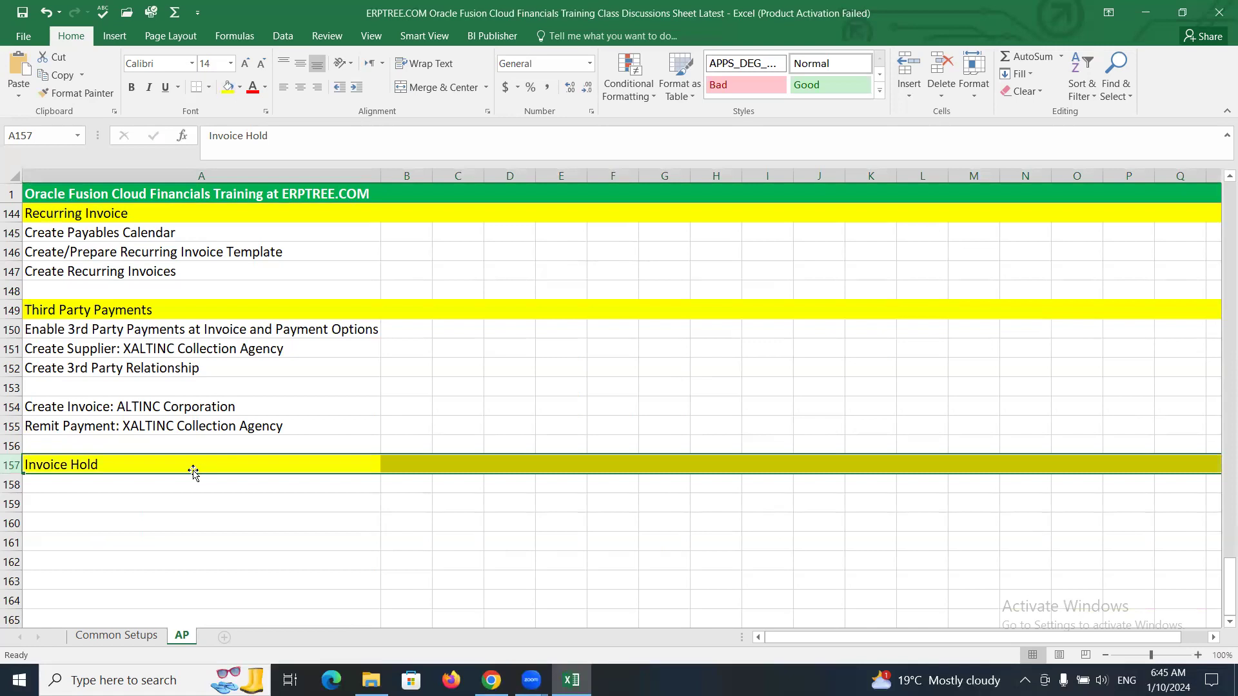
pyautogui.click(147, 483)
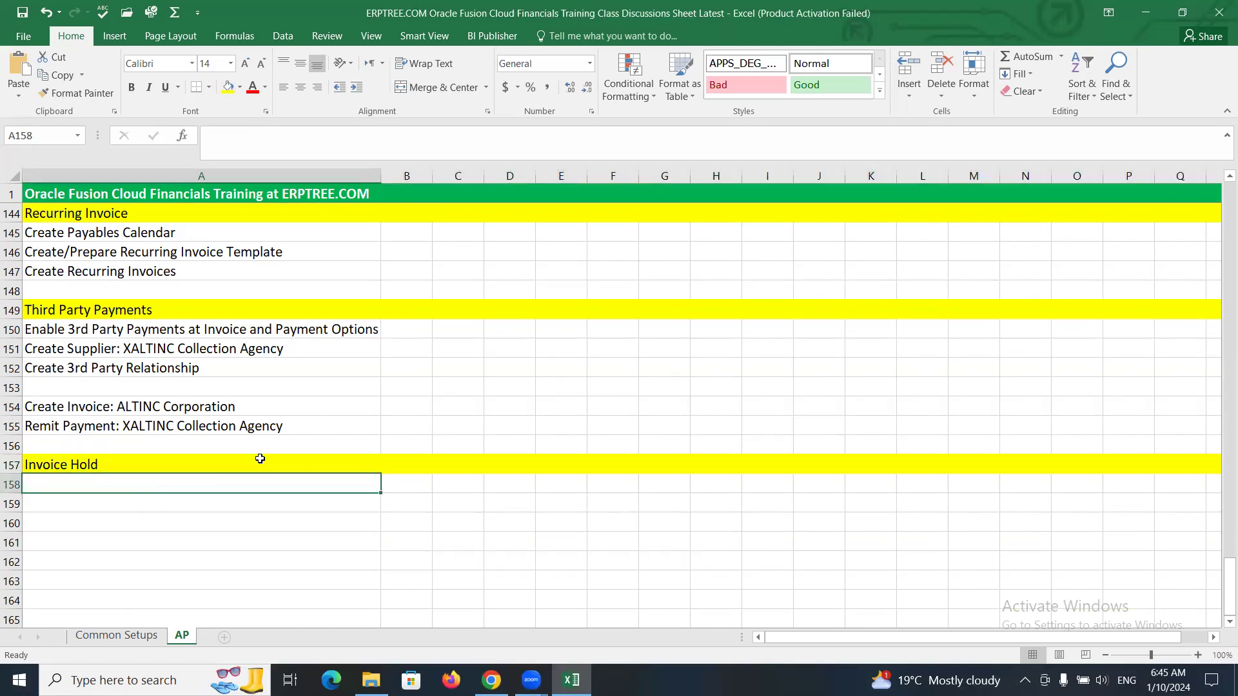
# Switch back to Chrome, duplicate the Payments tab and open the Invoices work area in the copy.
pyautogui.hotkey('alt', 'Tab')
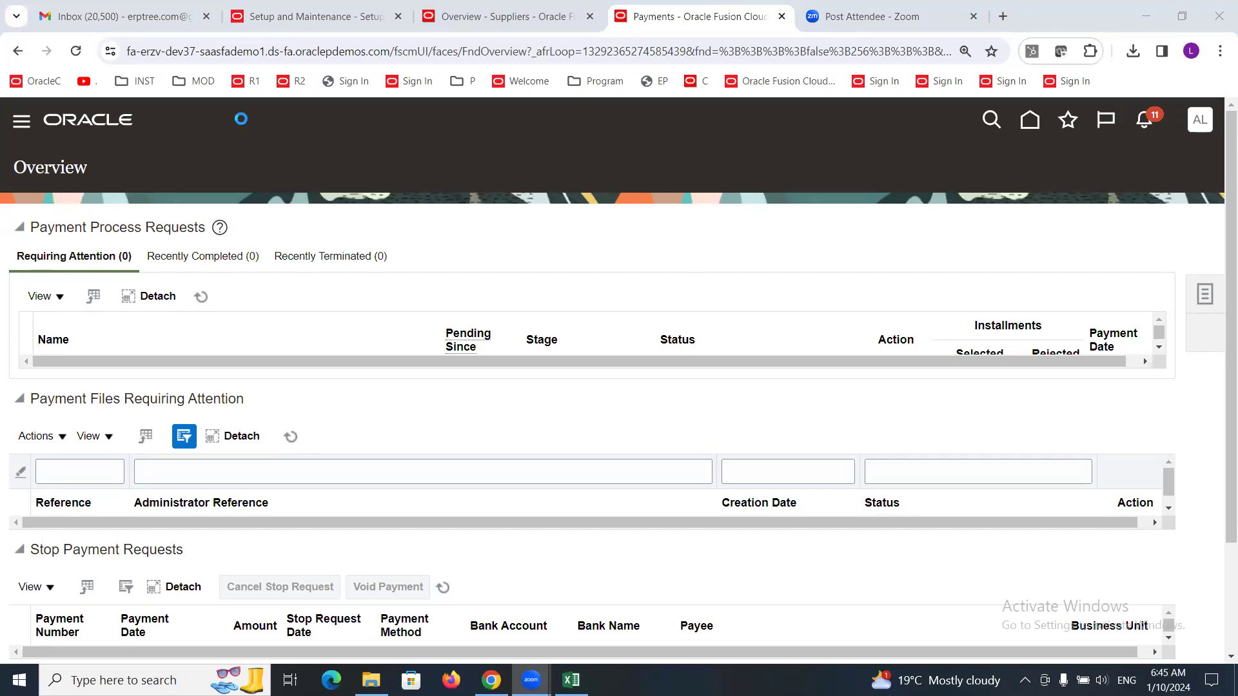
pyautogui.click(663, 21)
pyautogui.rightClick(662, 21)
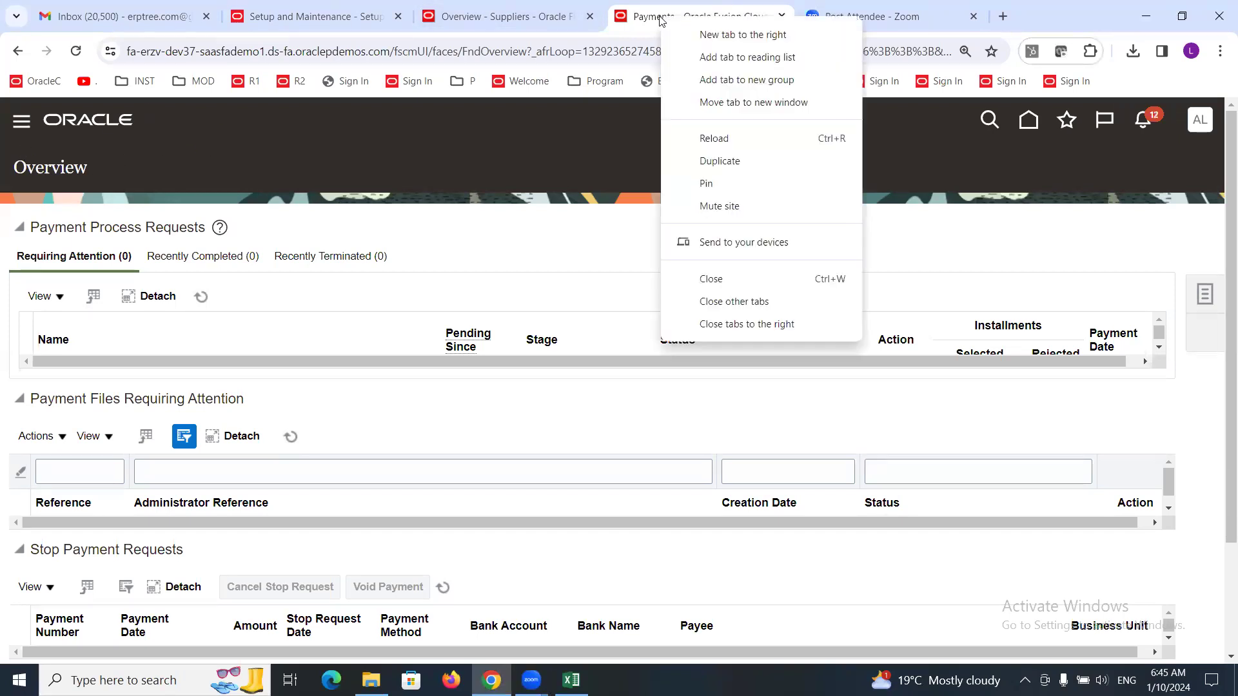
pyautogui.click(719, 161)
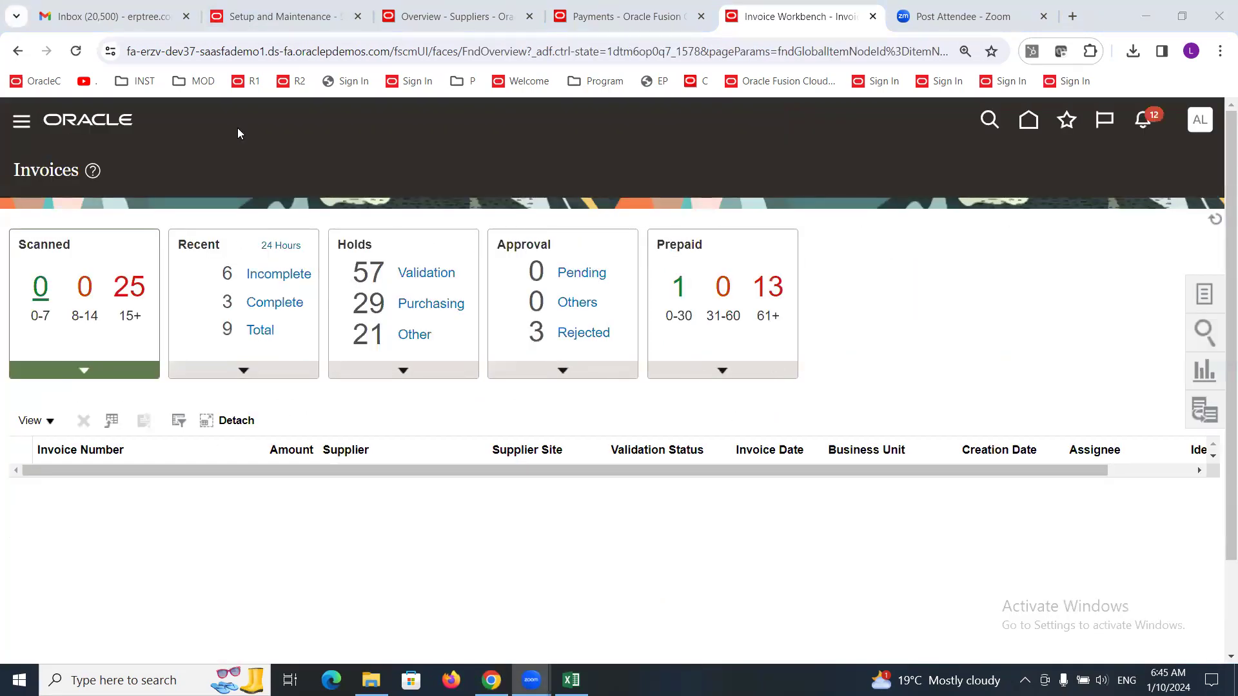
# List all recent invoices from the last 24 hours and open invoice RI_1 for editing.
pyautogui.click(1205, 293)
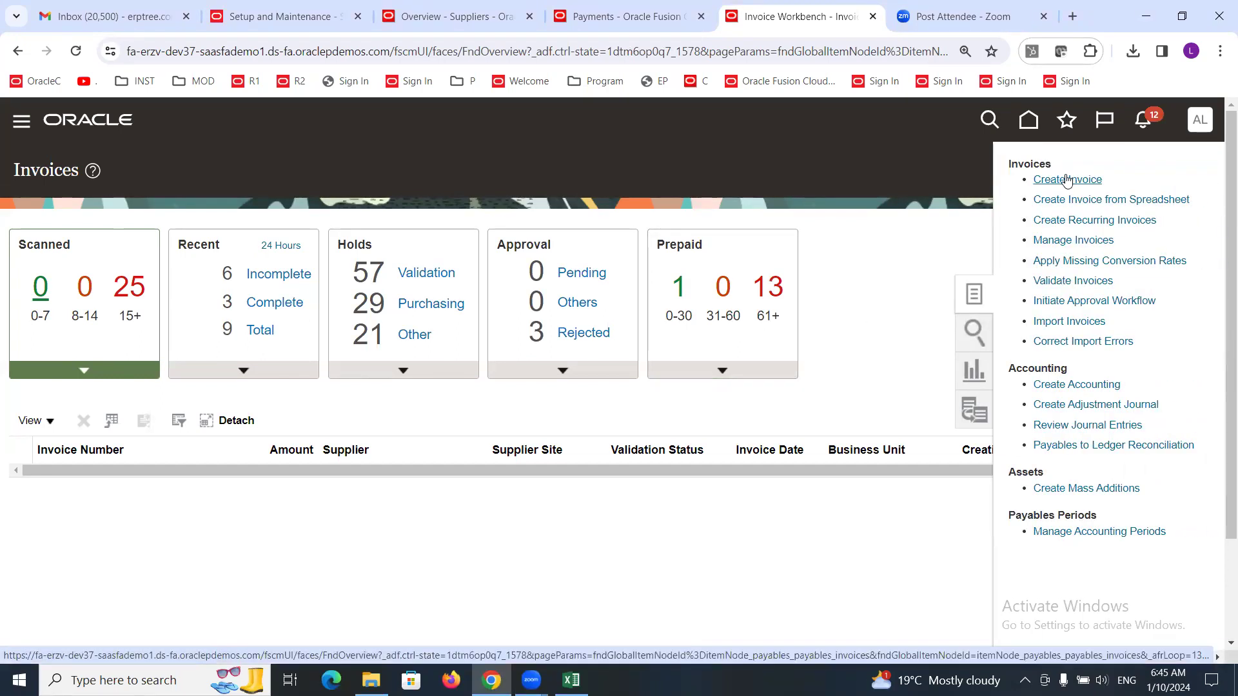
pyautogui.click(257, 332)
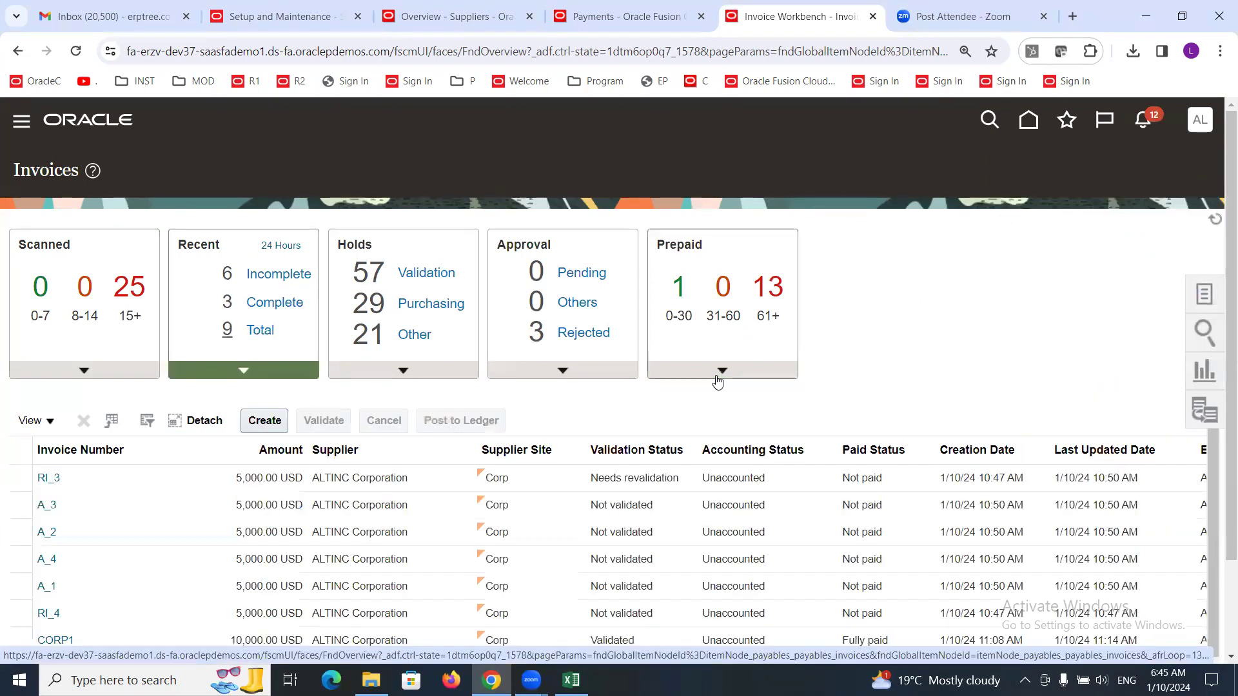
pyautogui.scroll(-2, 741, 374)
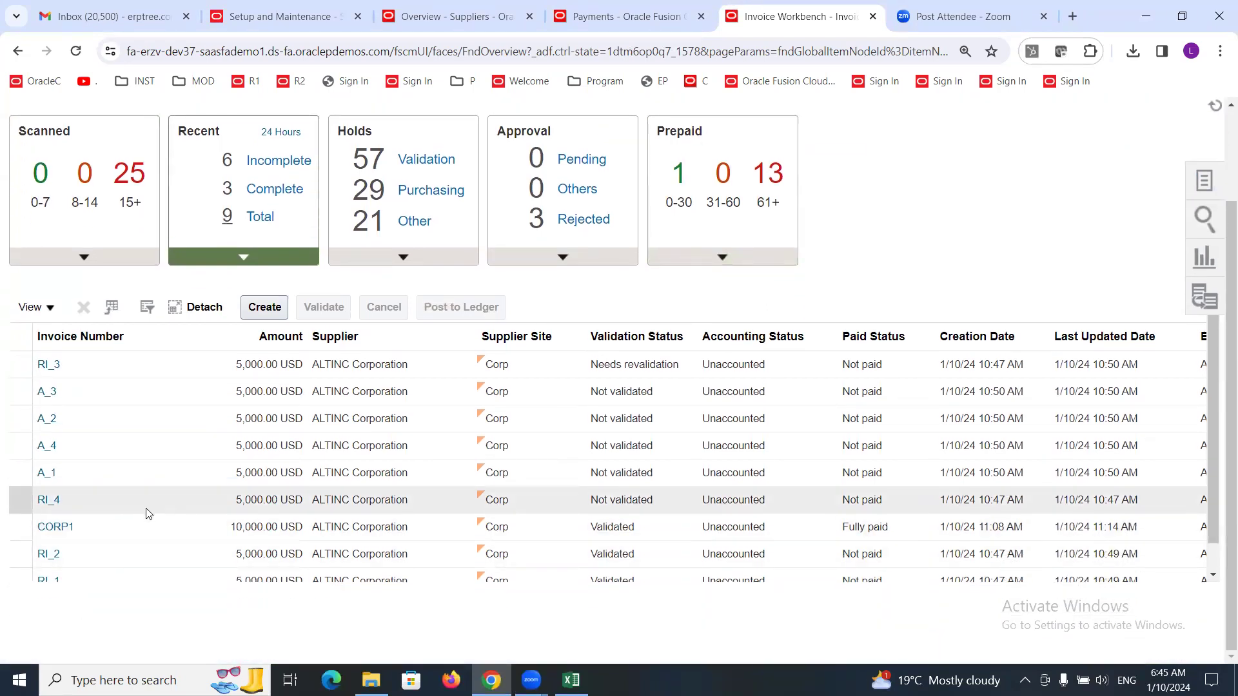
pyautogui.scroll(-1, 122, 516)
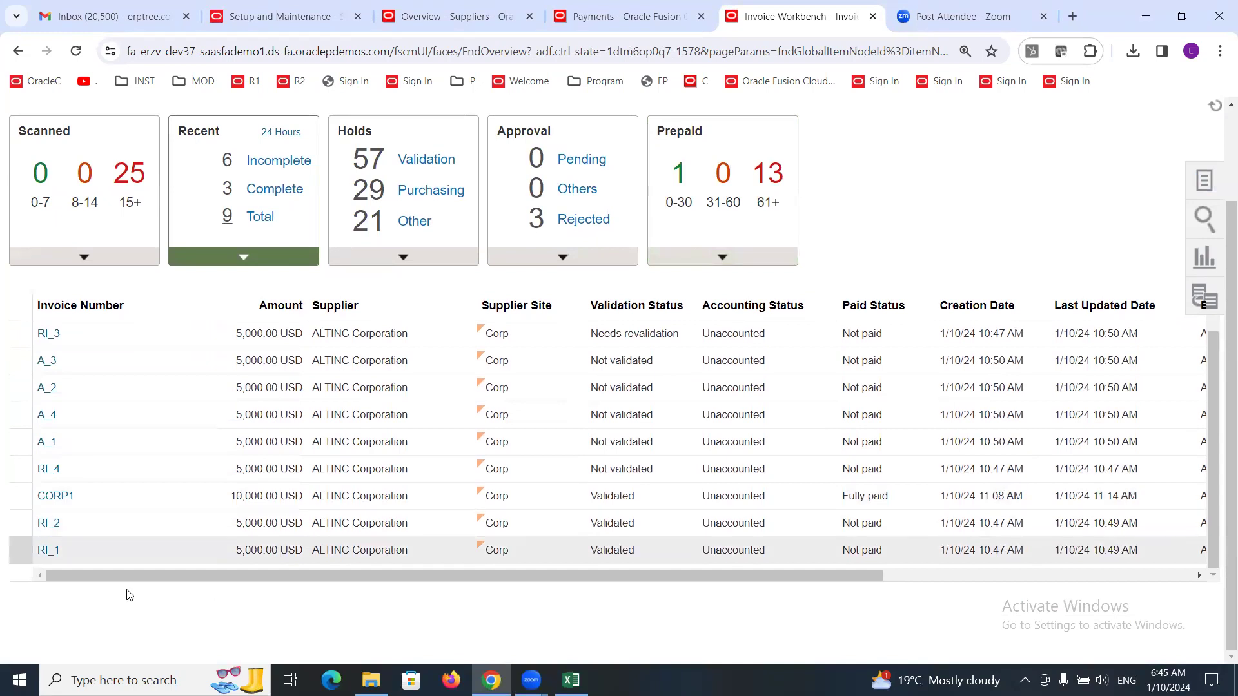
pyautogui.click(48, 551)
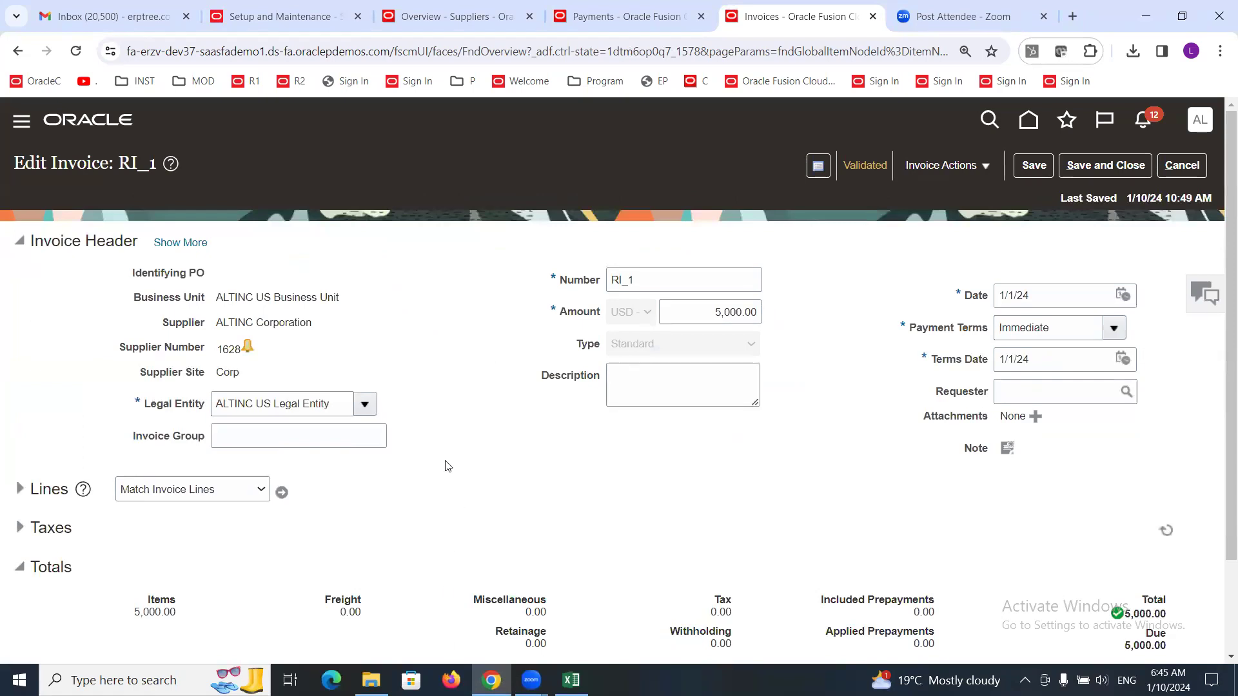
# Expand the lines of invoice RI_1 and set the header amount to 4,000.00.
pyautogui.scroll(-2, 444, 443)
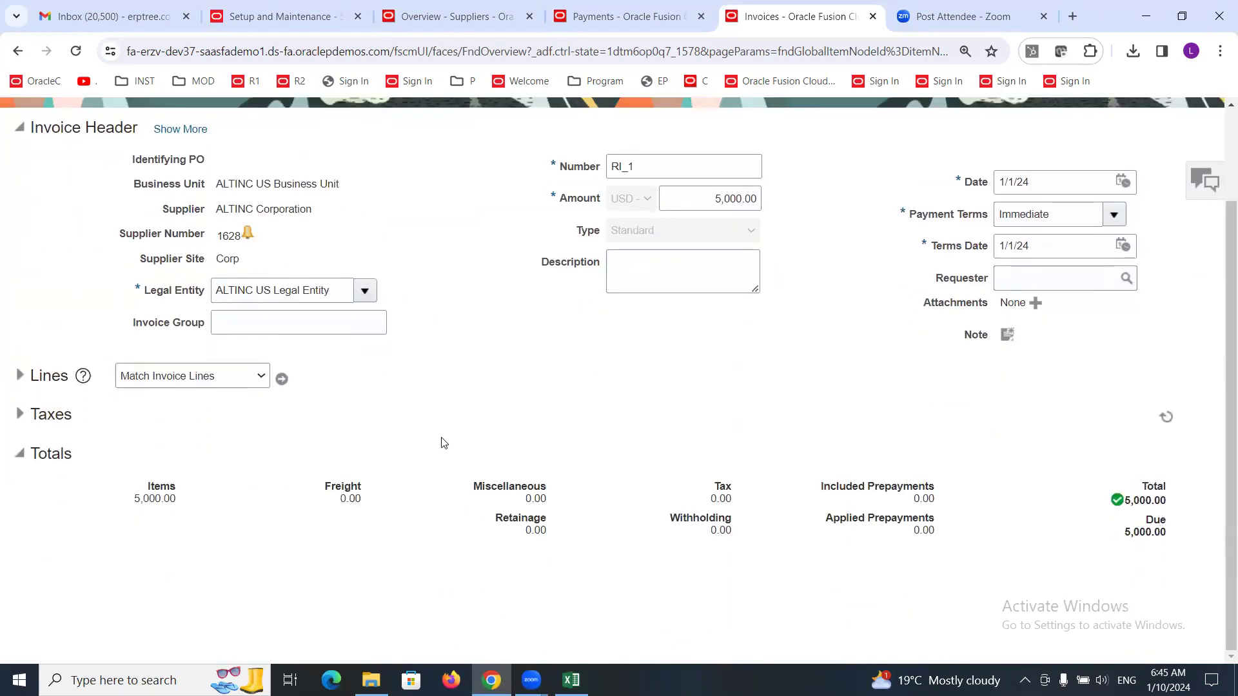
pyautogui.click(19, 377)
pyautogui.scroll(2, 533, 418)
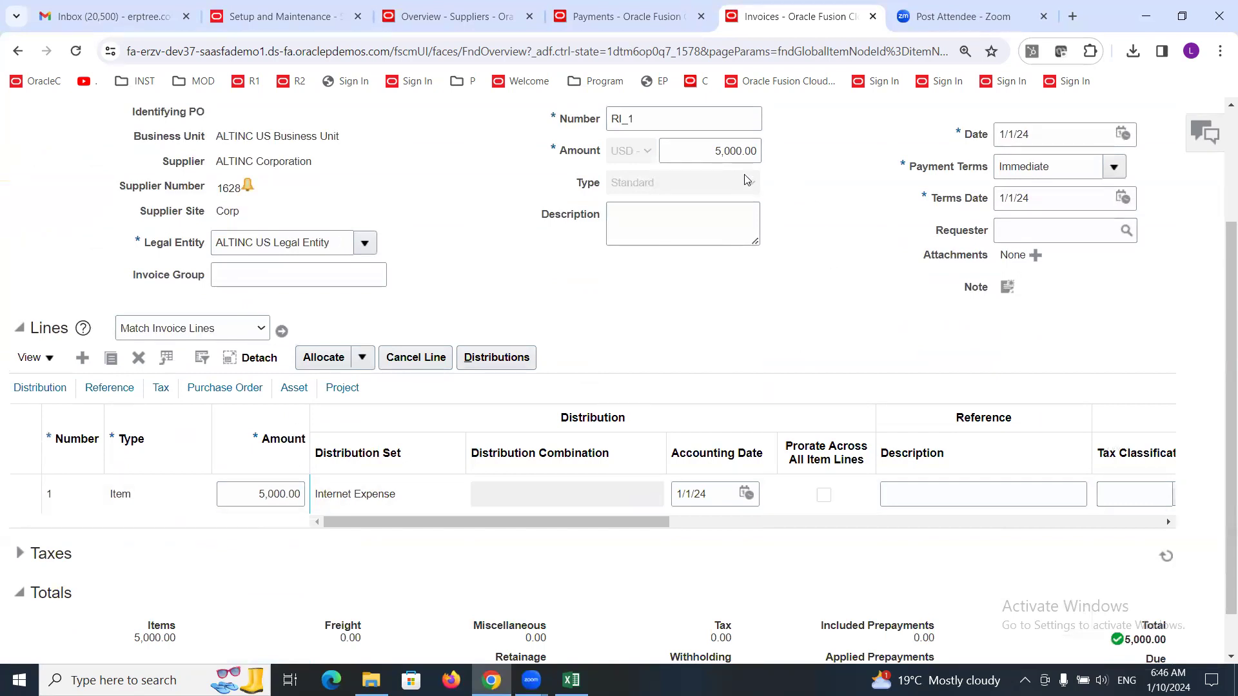
pyautogui.scroll(1, 686, 387)
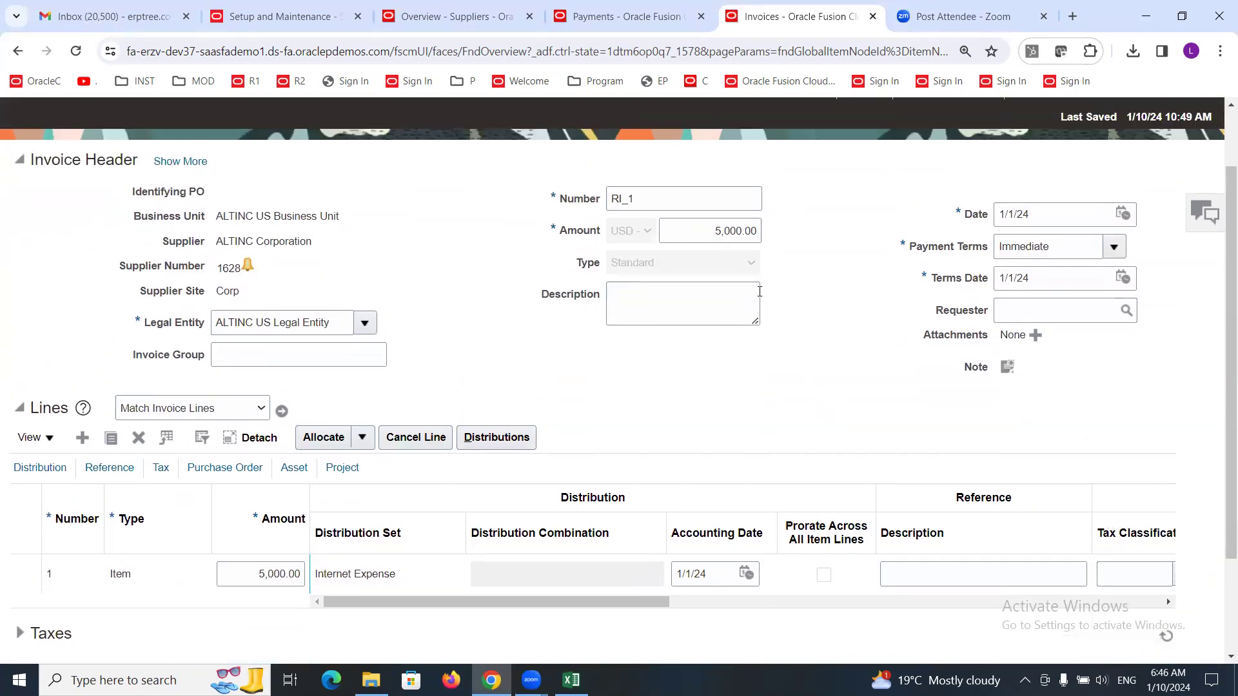
pyautogui.doubleClick(709, 232)
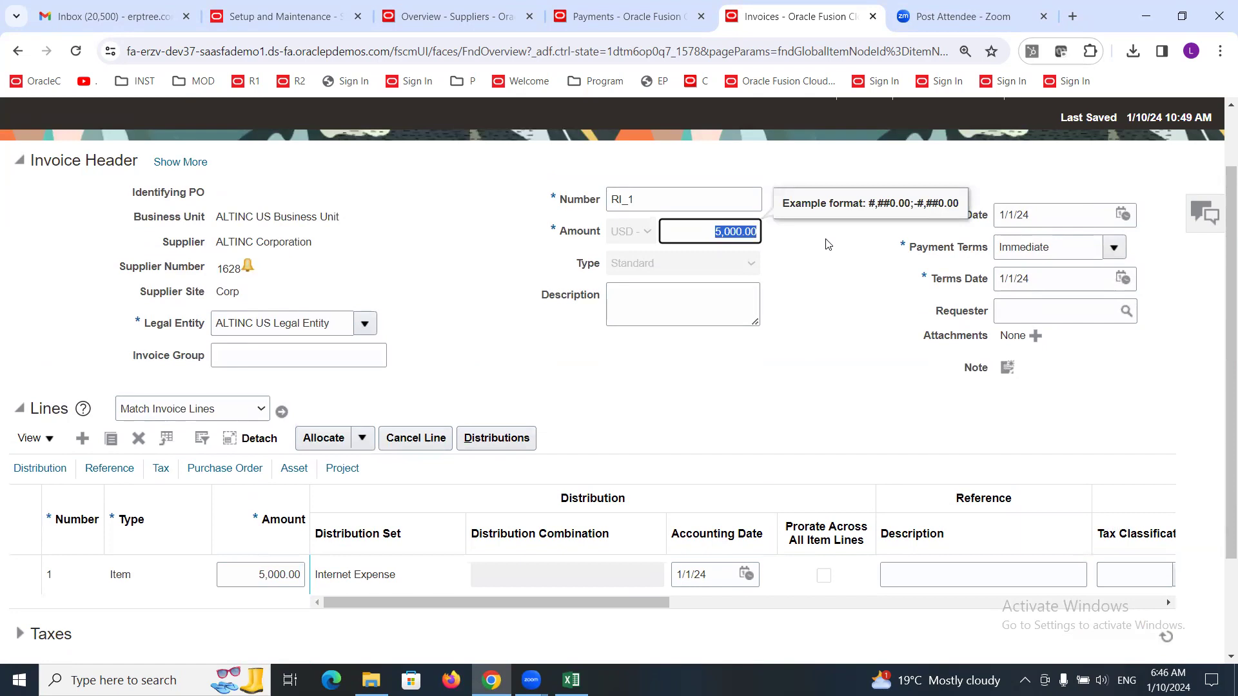
pyautogui.write('4')
pyautogui.click(833, 270)
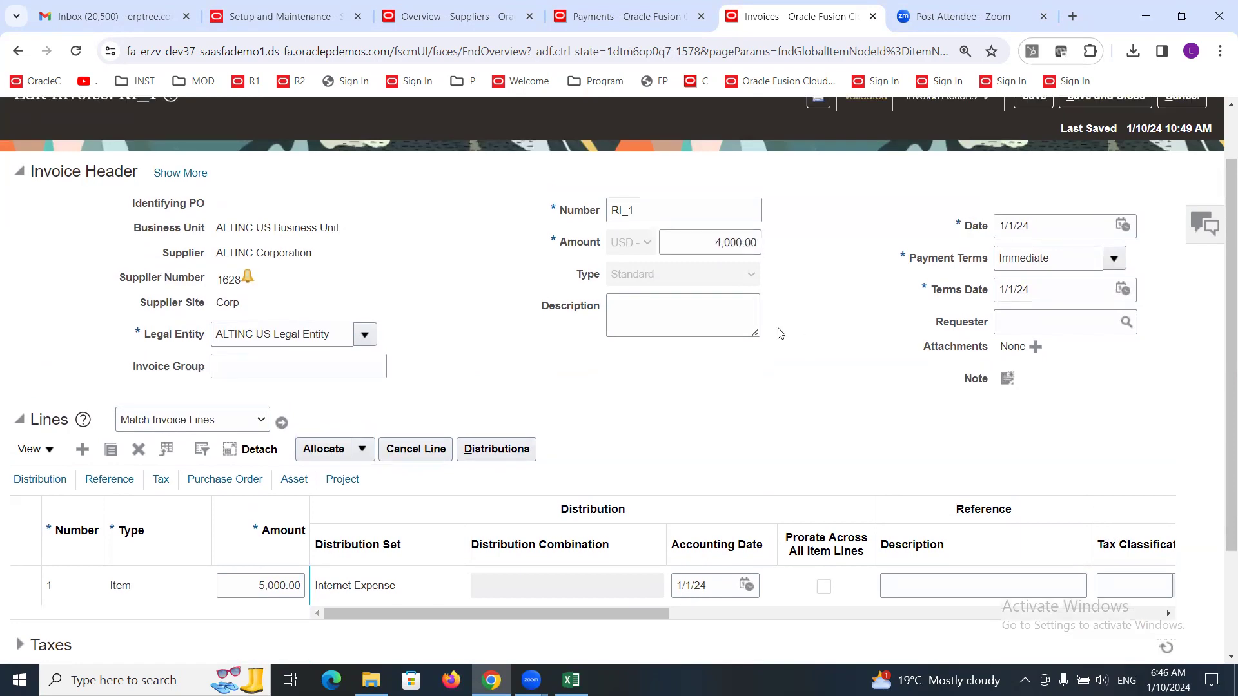
pyautogui.scroll(1, 780, 332)
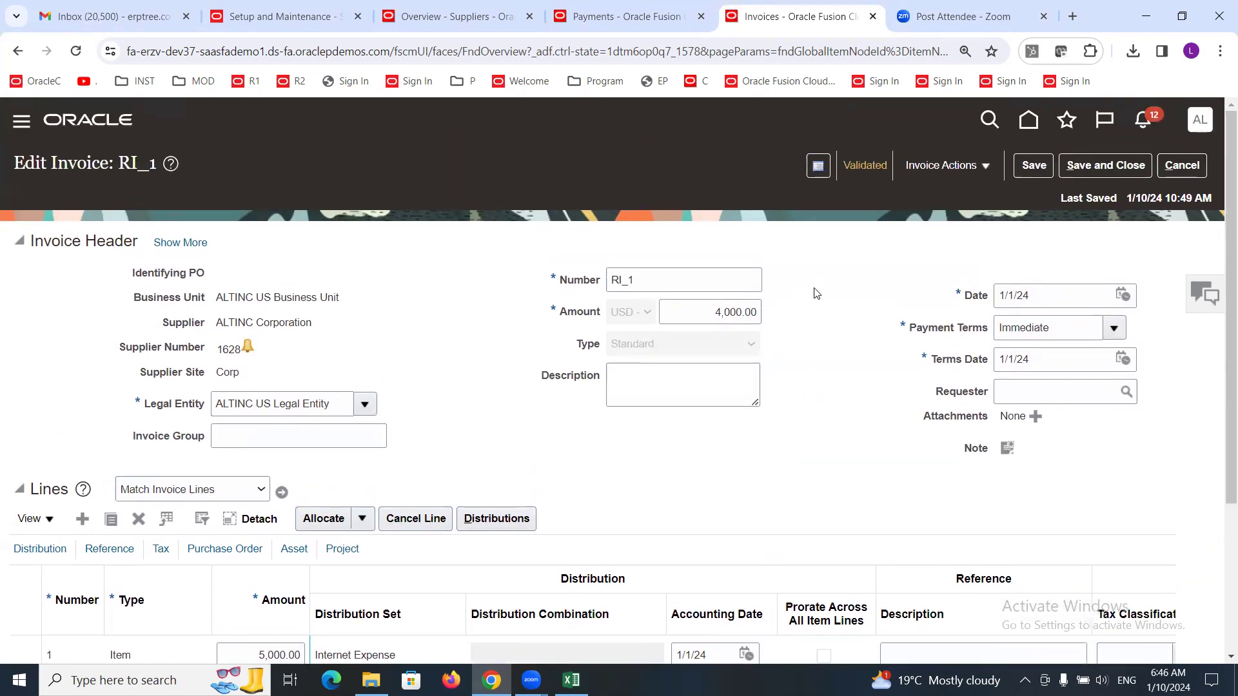
# Try to validate invoice RI_1 with the changed header amount.
pyautogui.click(987, 167)
pyautogui.click(949, 247)
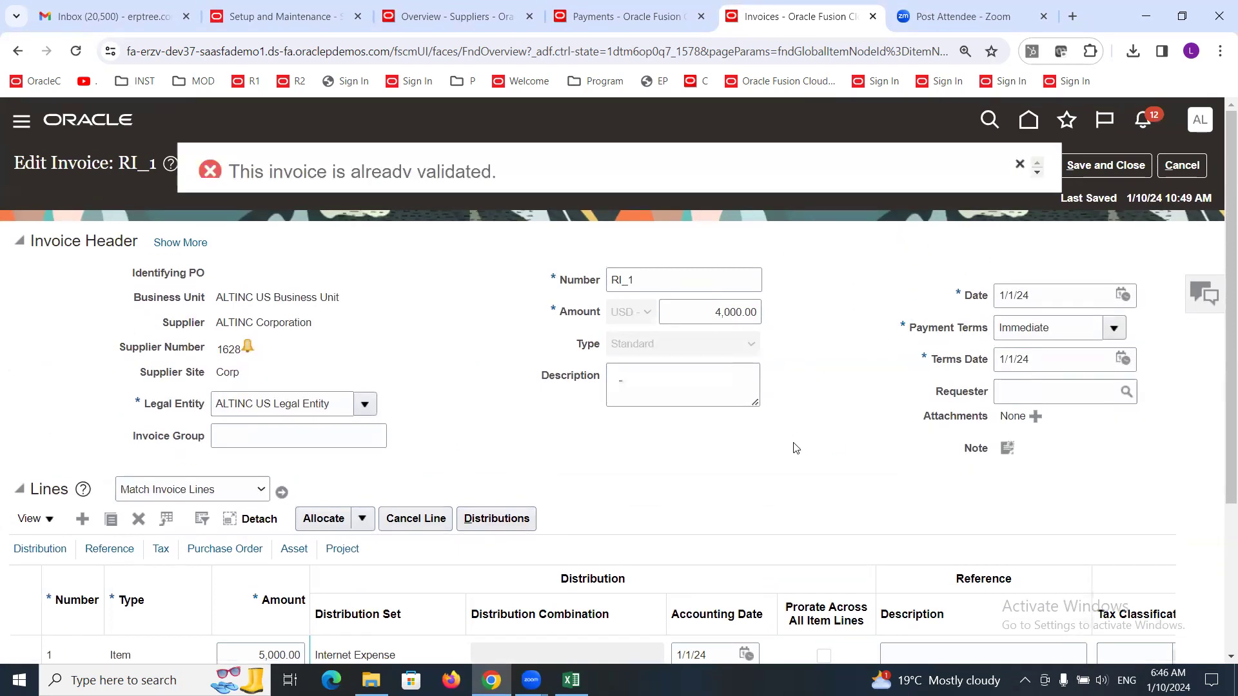
pyautogui.click(1033, 167)
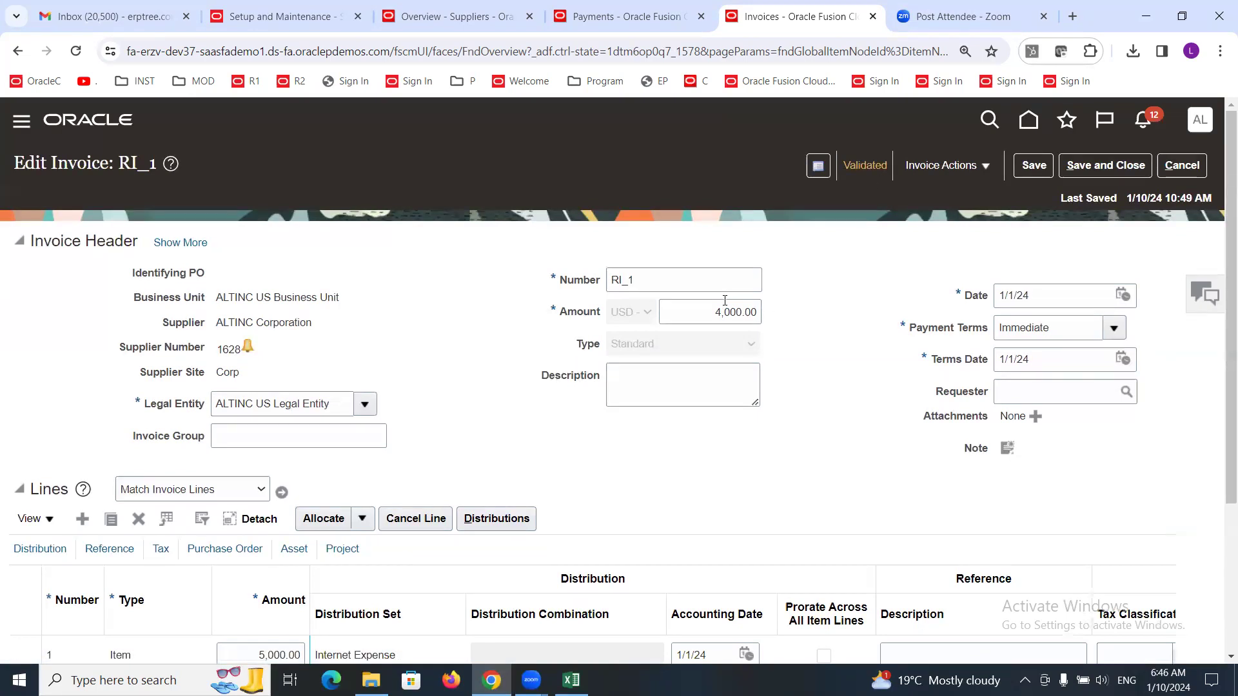
# Set the header amount of invoice RI_1 to 5,000.00, then save and close the invoice.
pyautogui.doubleClick(716, 317)
pyautogui.write('50')
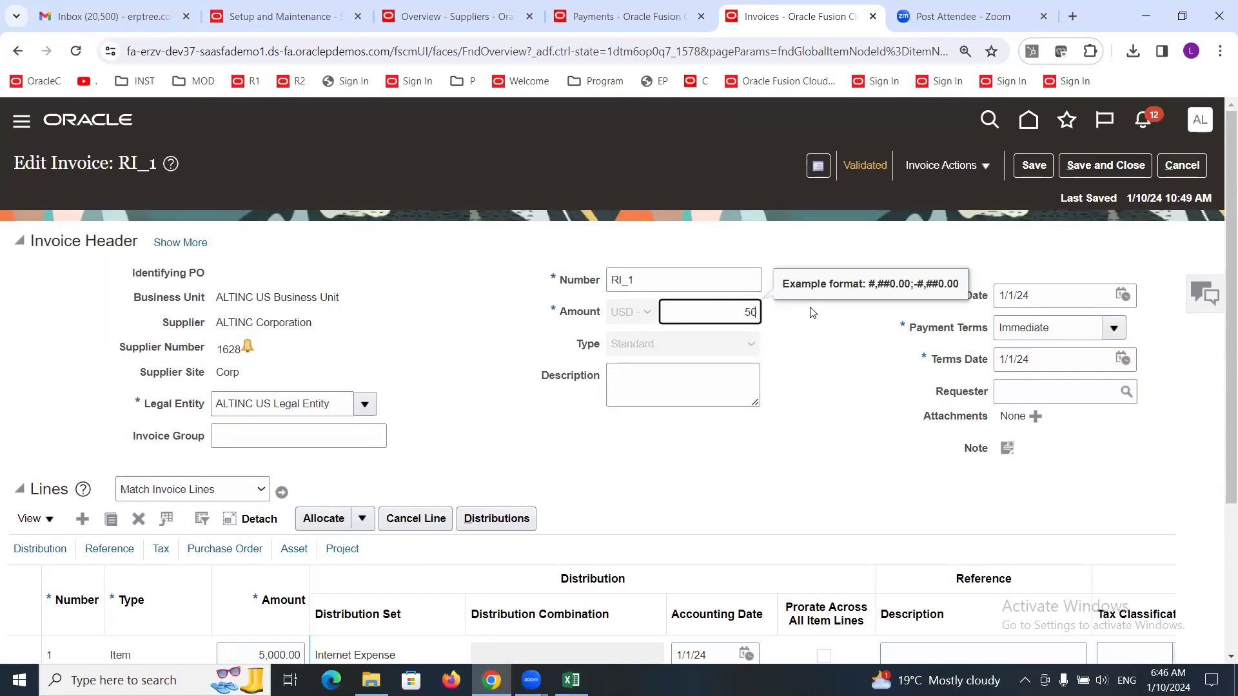
pyautogui.click(838, 406)
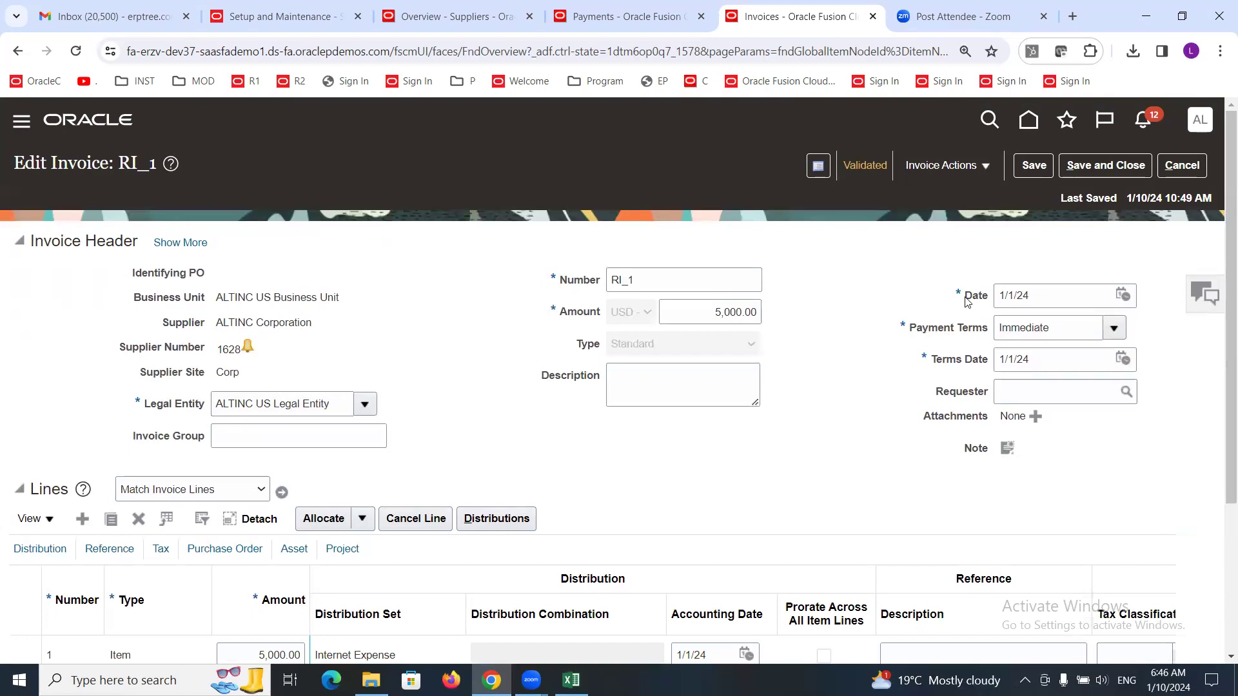
pyautogui.click(1033, 165)
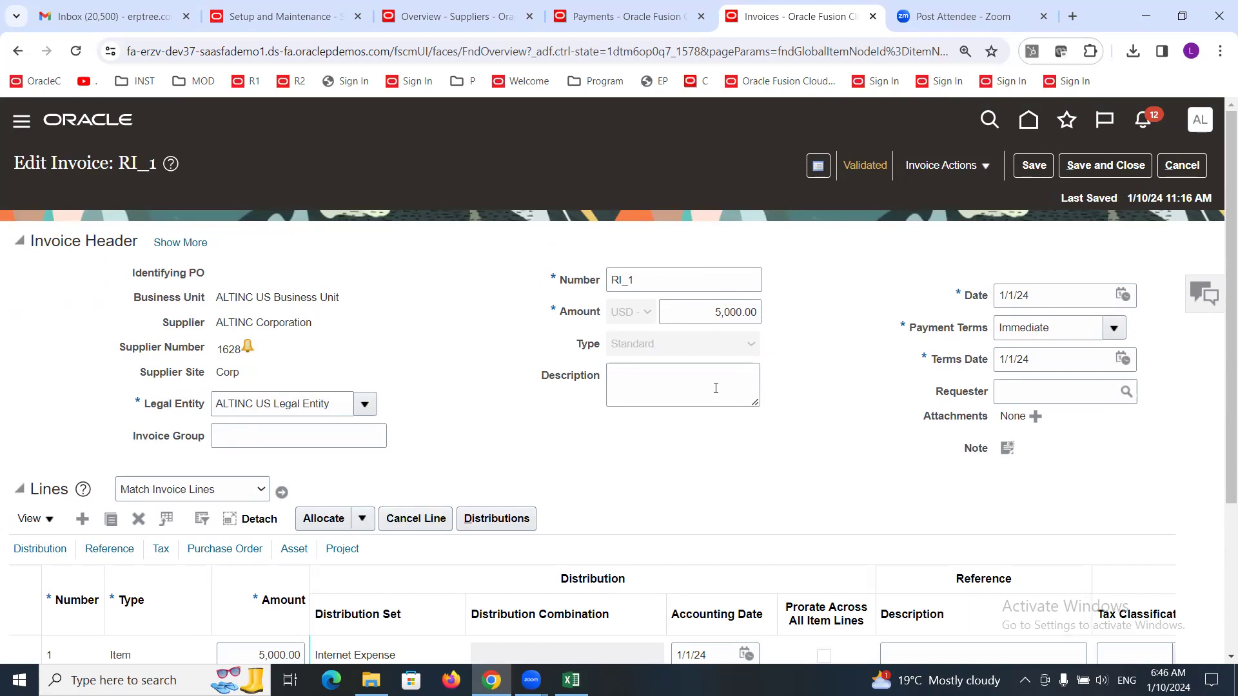
pyautogui.click(1128, 165)
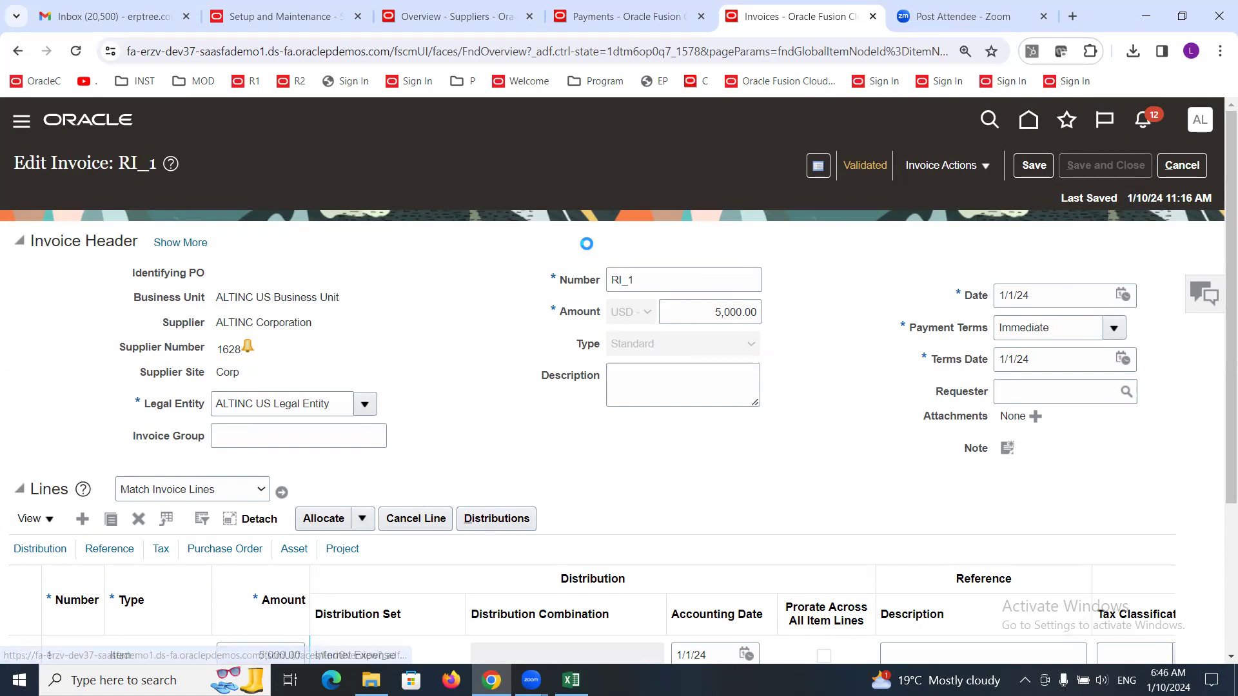
# Create a standard invoice for supplier ALTINC Corporation with number CORP2 and amount 1,000.00 USD.
pyautogui.click(276, 419)
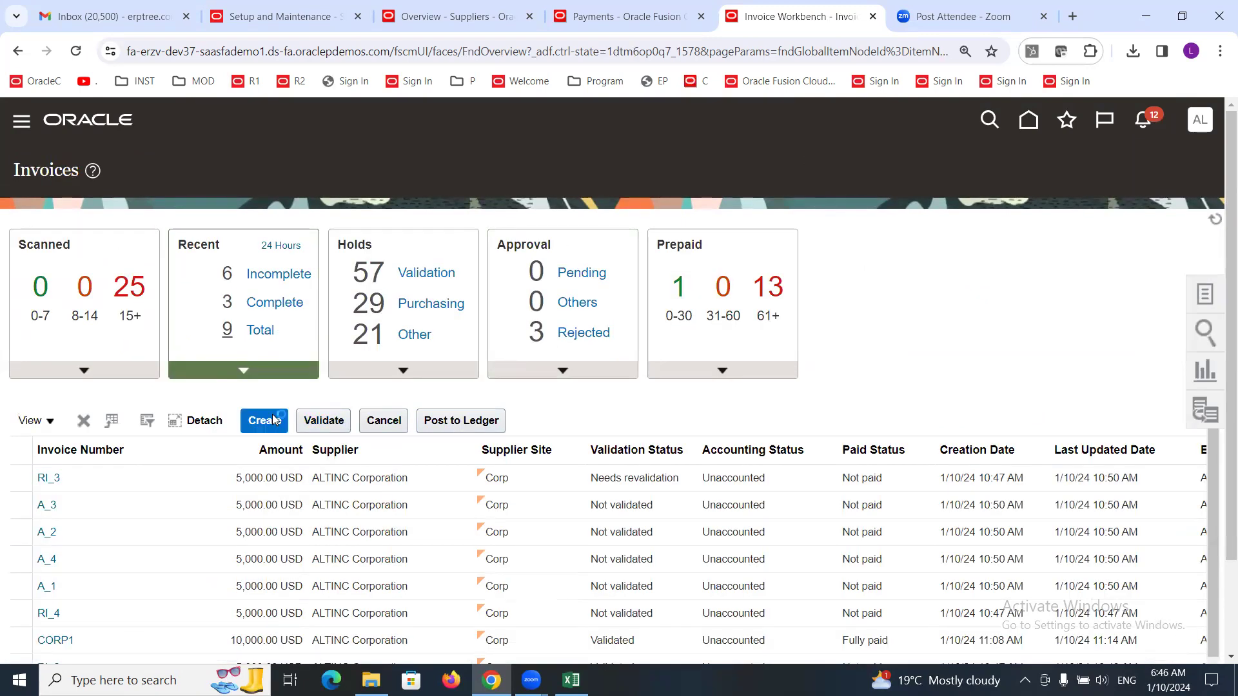
pyautogui.click(268, 346)
pyautogui.write('ALTINC')
pyautogui.press('Tab')
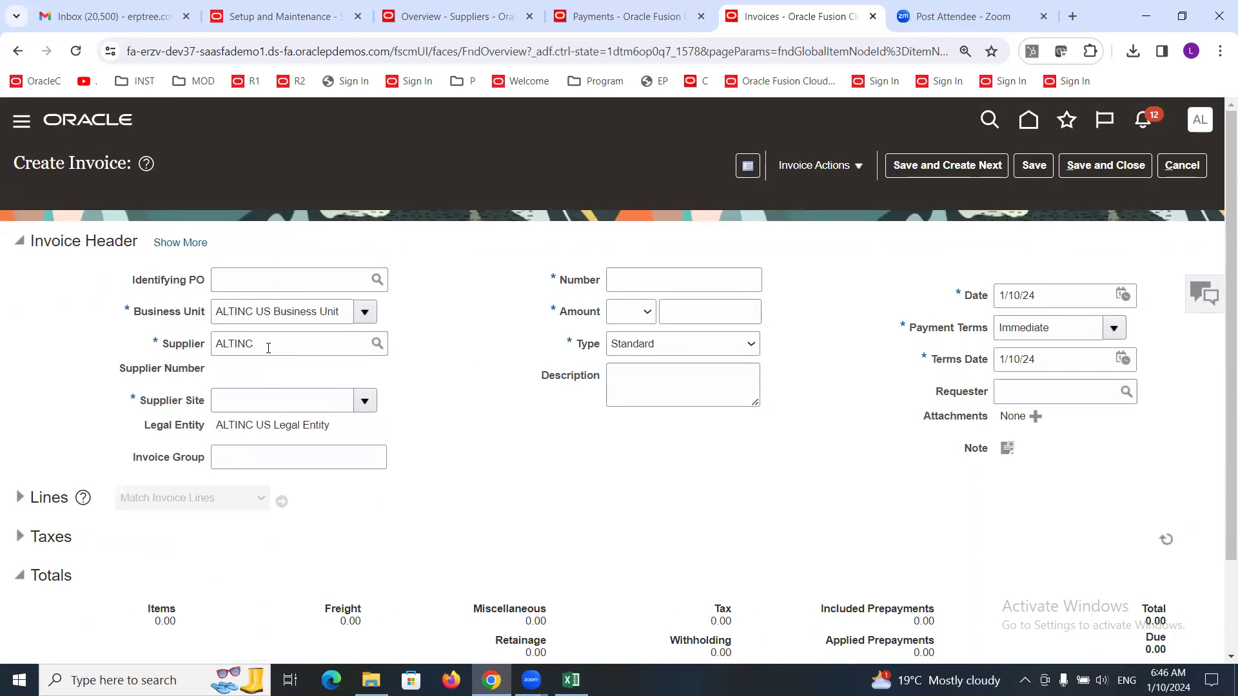
pyautogui.click(651, 280)
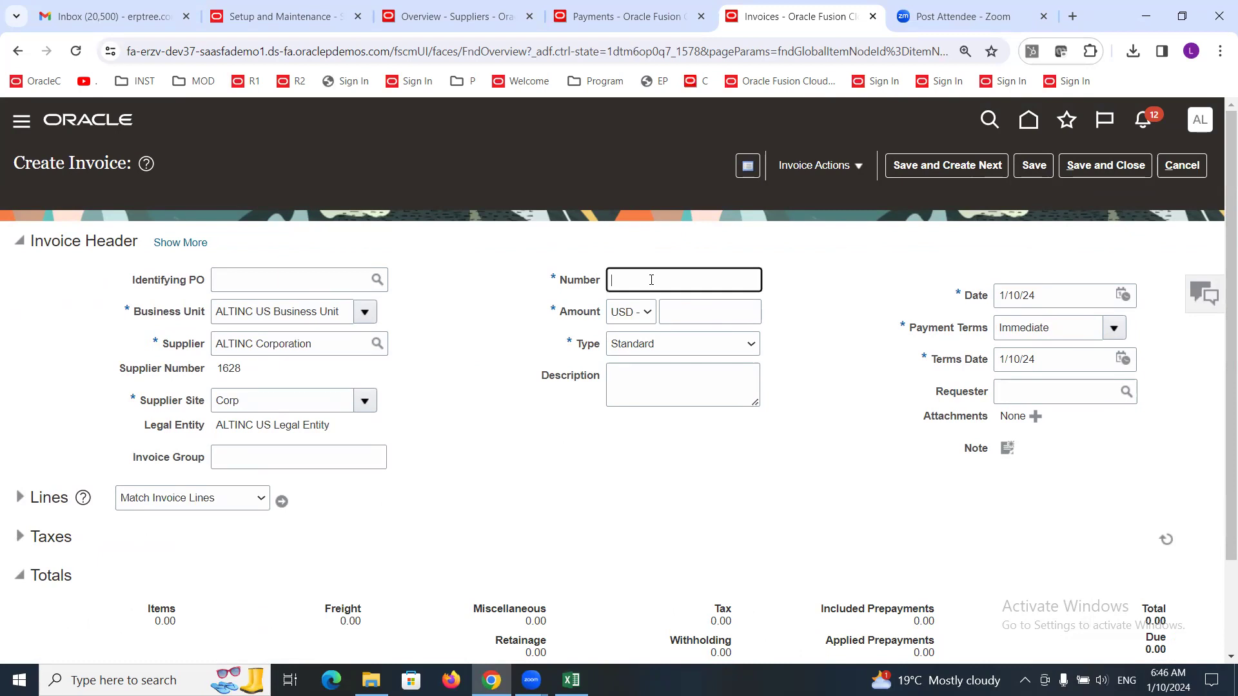
pyautogui.write('CORP')
pyautogui.click(702, 321)
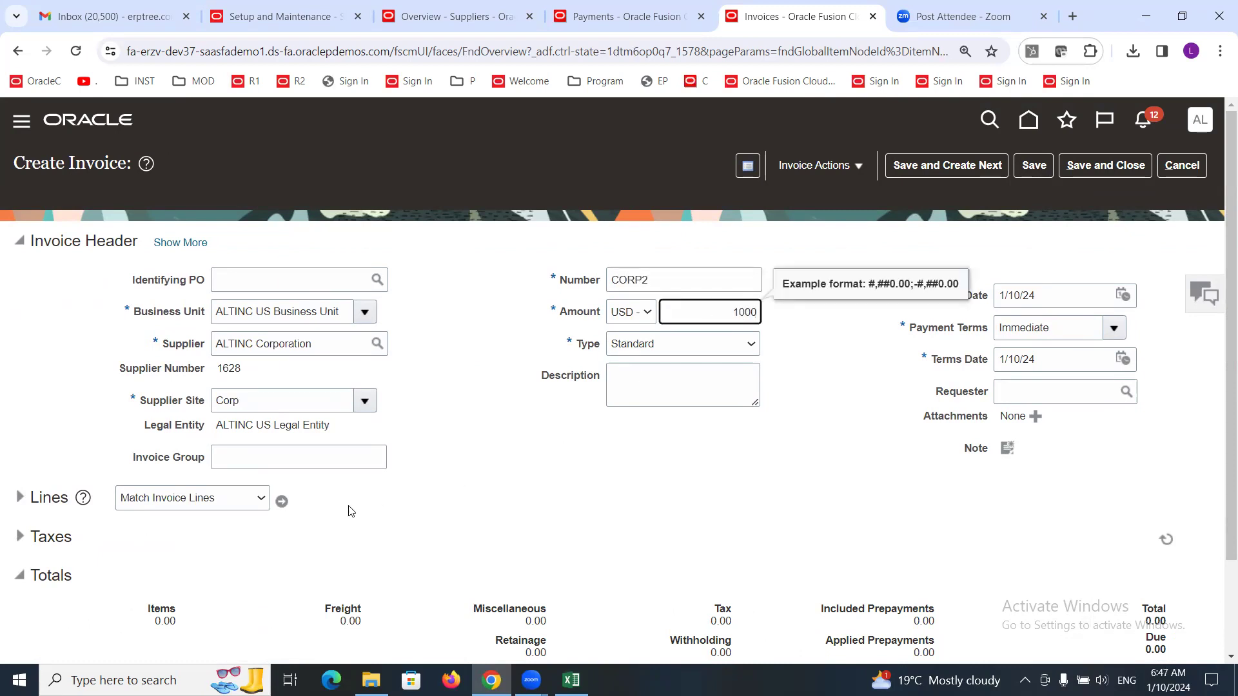
# Enter the first Item line of invoice CORP2 with amount 100.00 and distribution set Internet Expense.
pyautogui.click(19, 498)
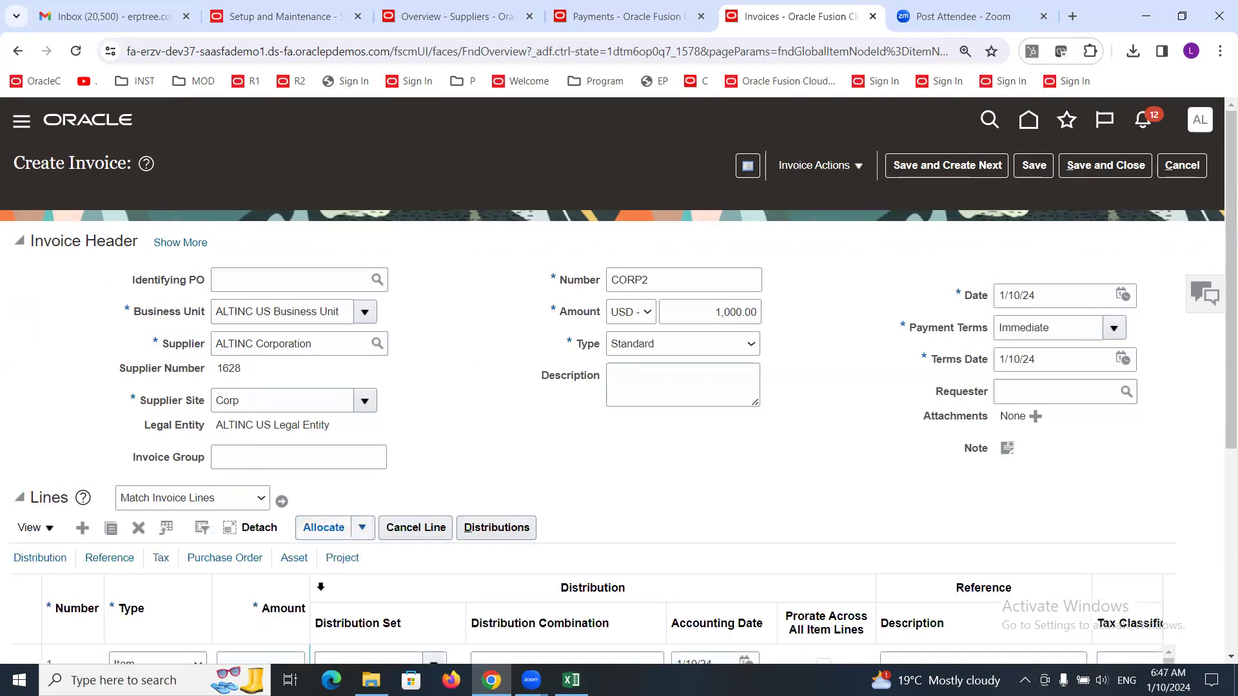
pyautogui.scroll(-1, 272, 575)
pyautogui.click(272, 577)
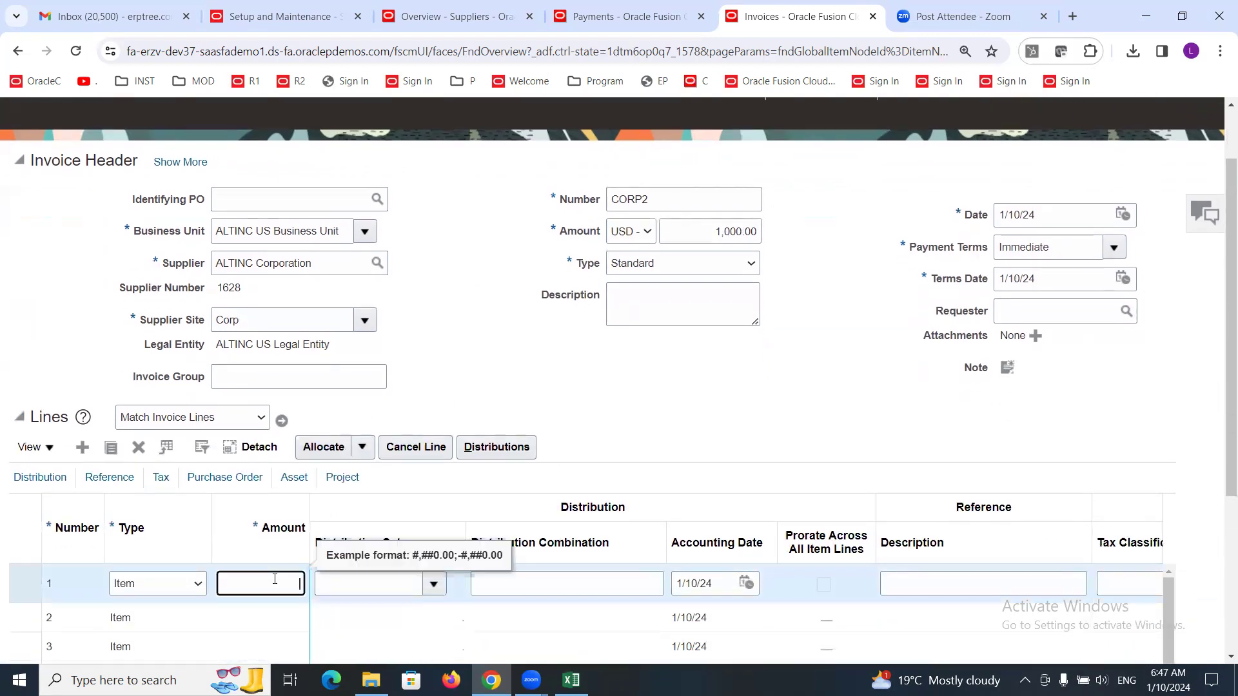
pyautogui.write('100')
pyautogui.press('Tab')
pyautogui.write('Int')
pyautogui.press('Tab')
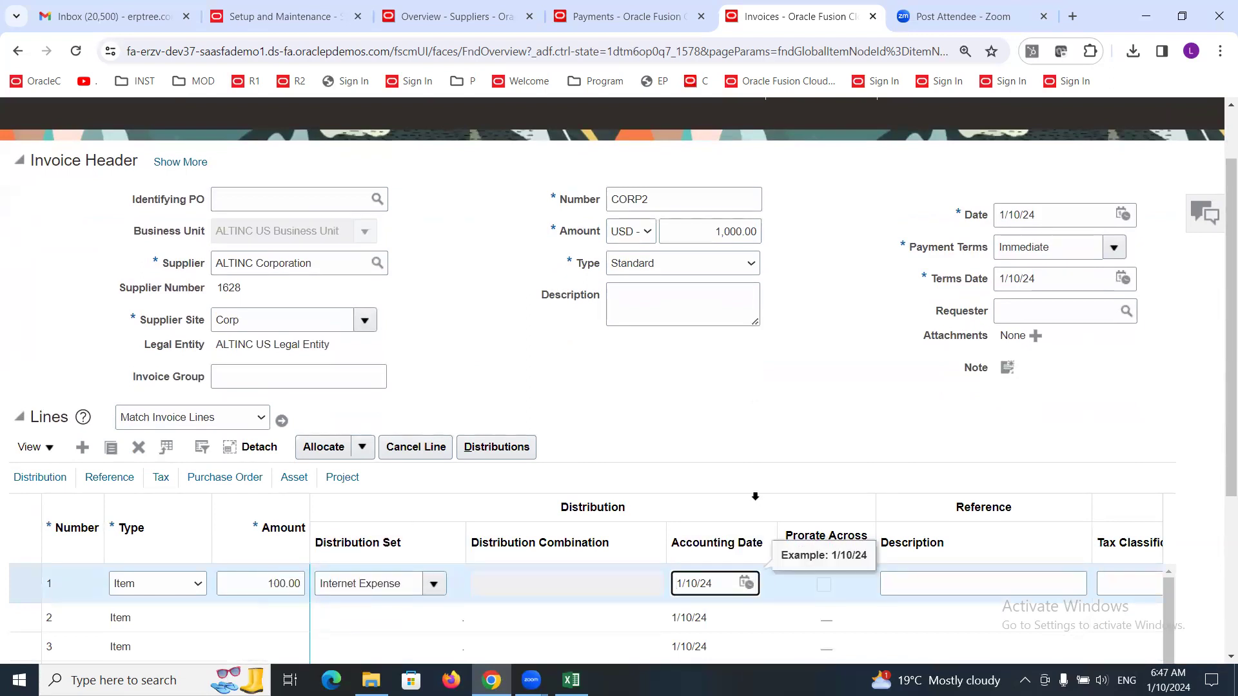
# Validate invoice CORP2 with its unequal header and line amounts.
pyautogui.scroll(1, 862, 164)
pyautogui.click(861, 163)
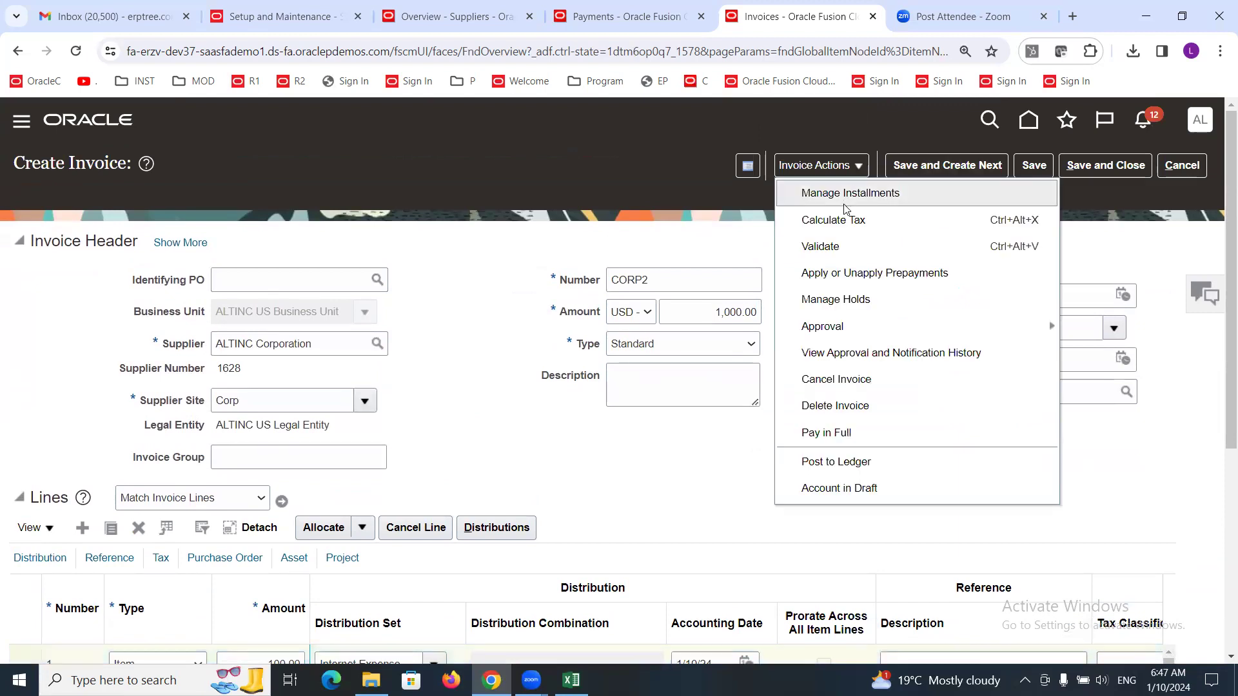
pyautogui.click(847, 249)
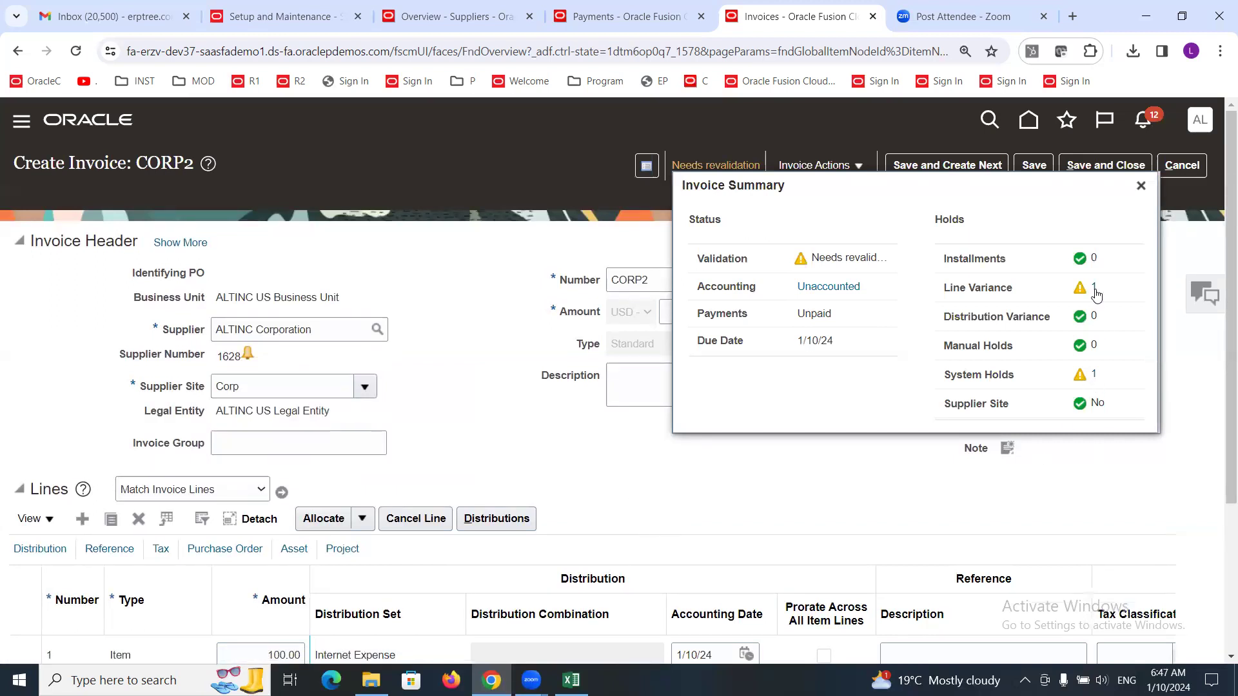
# Open the system hold on CORP2 and try to release the Line variance hold with the release name Validated.
pyautogui.click(1094, 377)
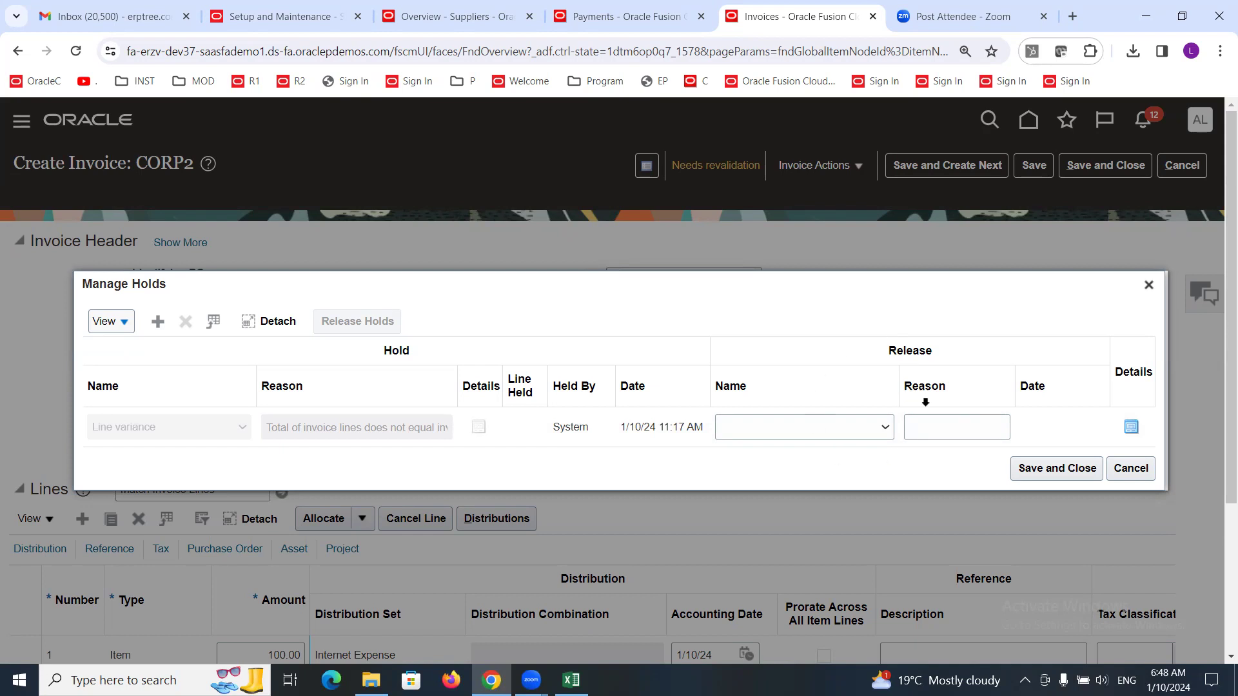
pyautogui.click(312, 350)
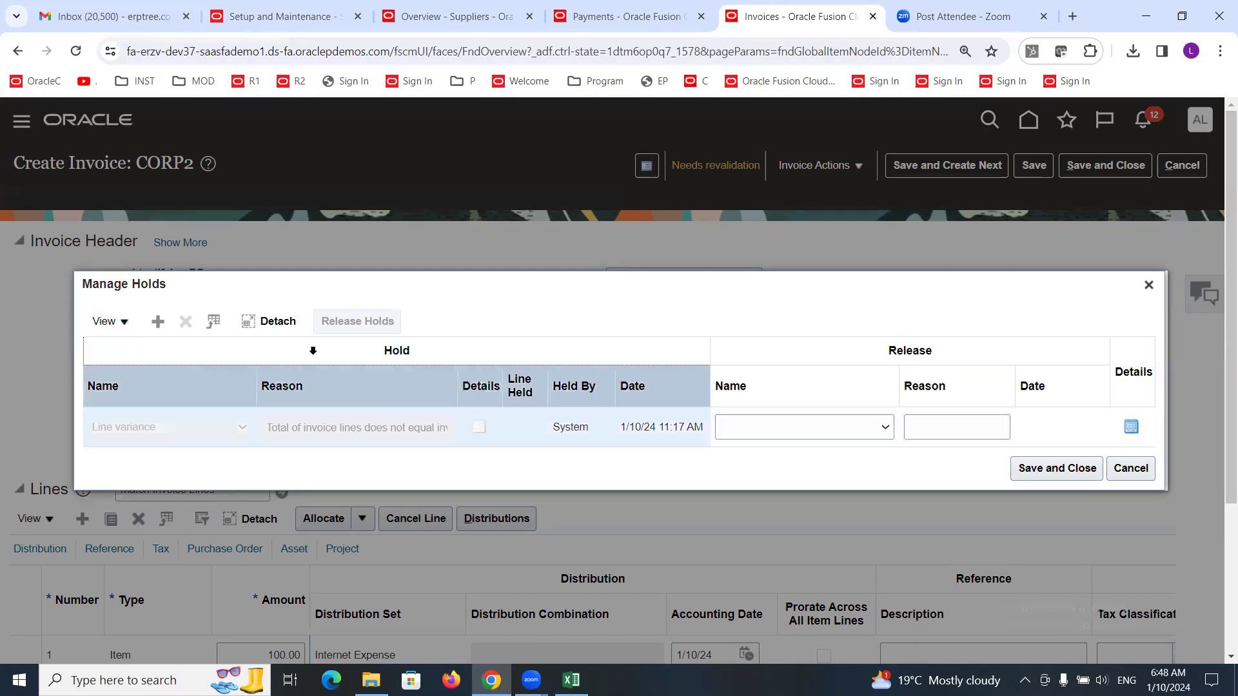
pyautogui.click(885, 350)
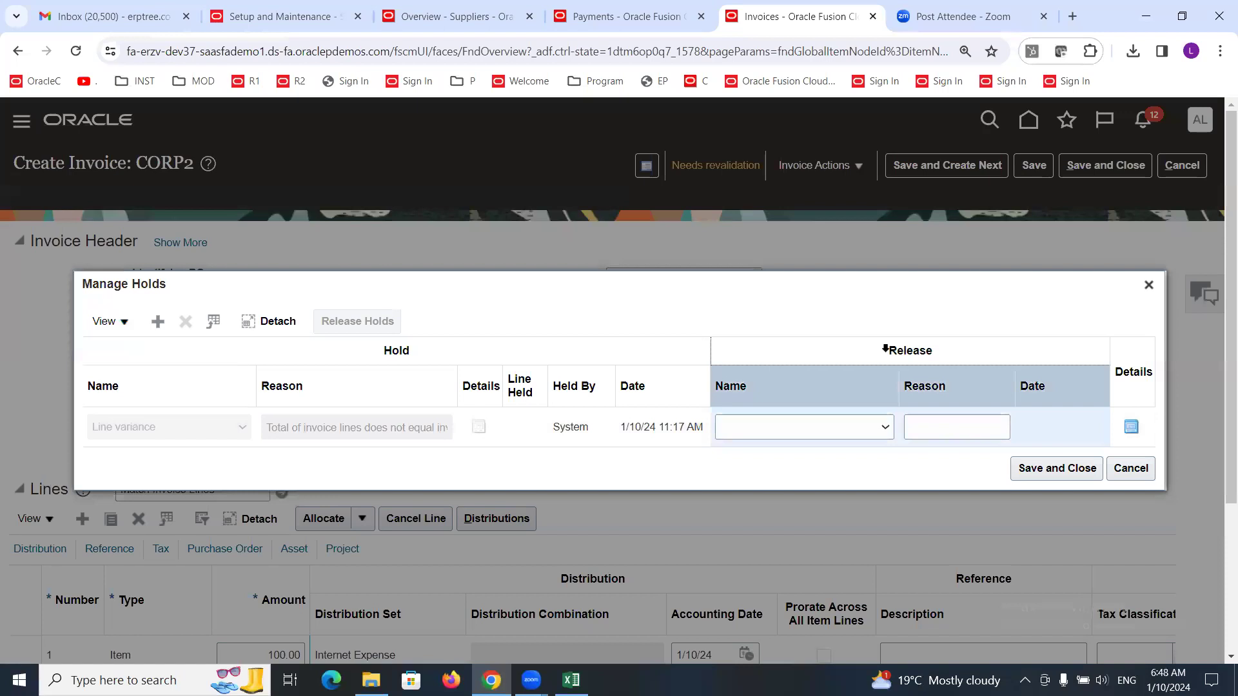
pyautogui.click(885, 430)
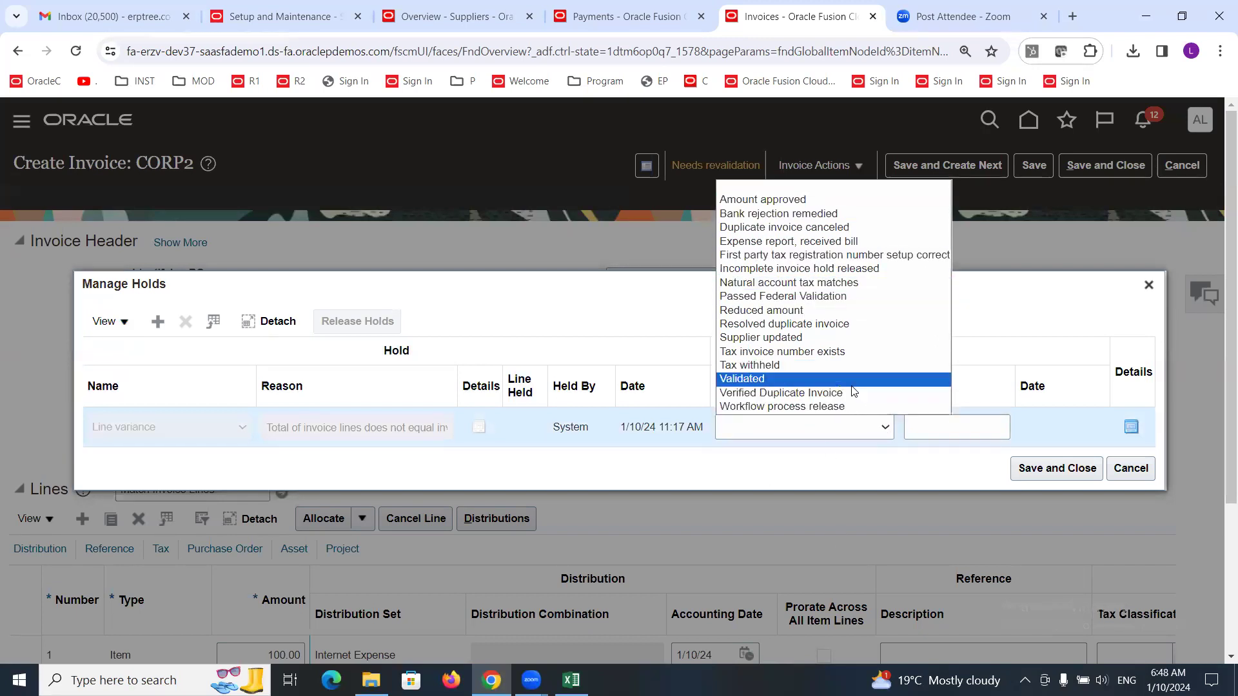
pyautogui.click(784, 380)
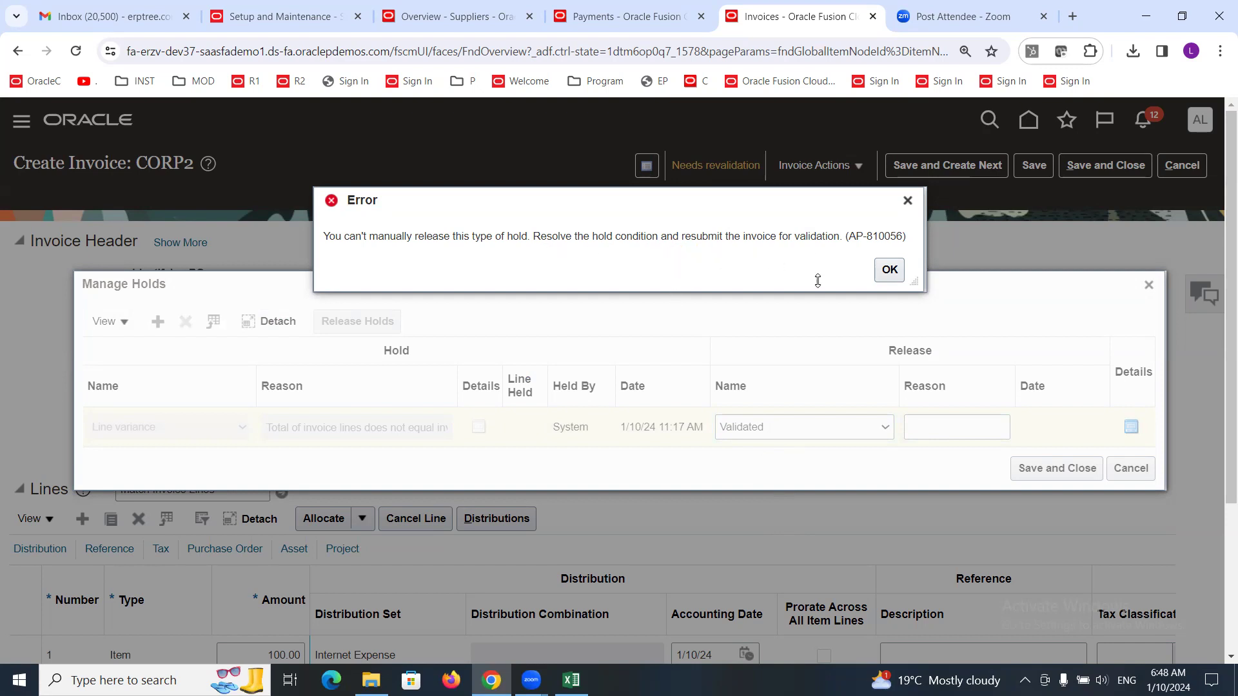
pyautogui.click(889, 271)
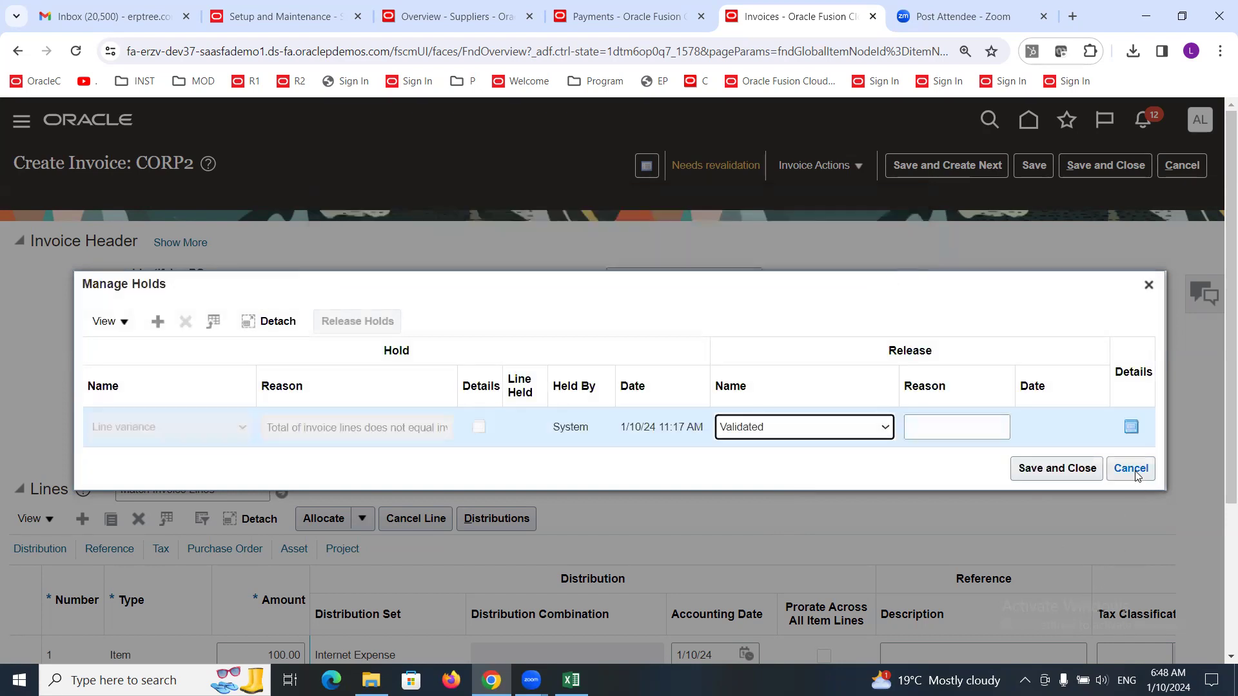
pyautogui.click(1134, 475)
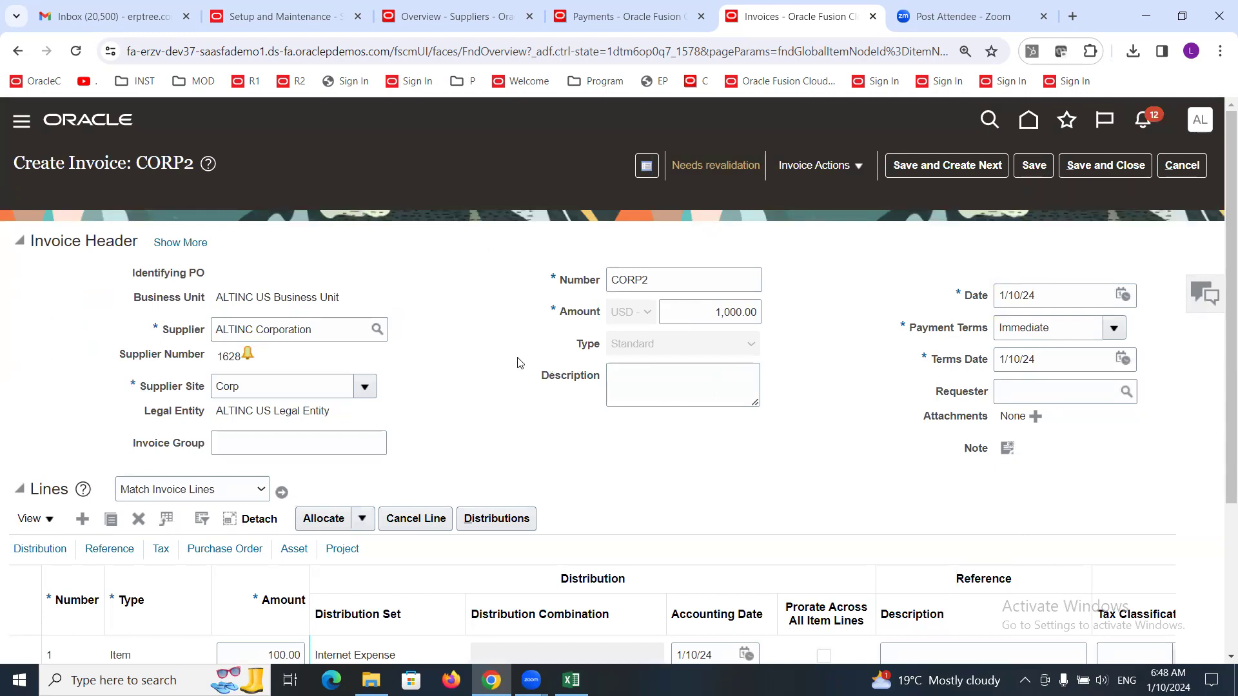
# Set the header amount of invoice CORP2 to 100.00 and validate the invoice again.
pyautogui.scroll(-1, 476, 465)
pyautogui.scroll(-1, 476, 466)
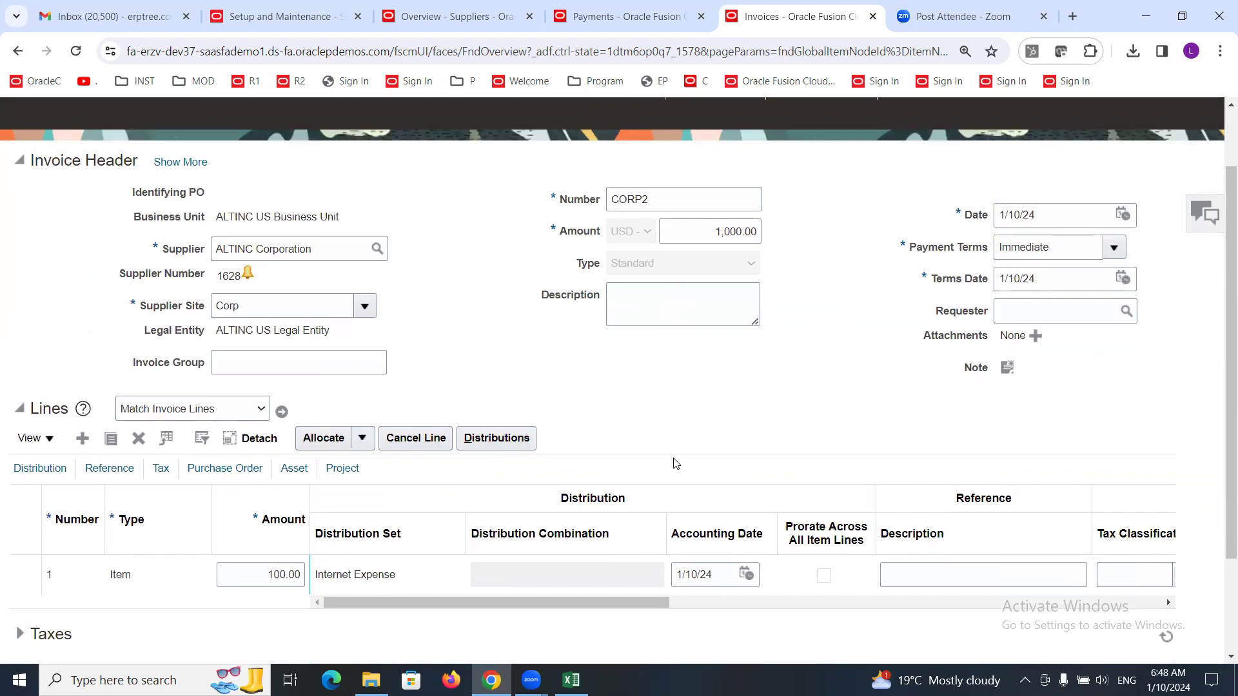
pyautogui.scroll(1, 722, 337)
pyautogui.doubleClick(717, 312)
pyautogui.write('1')
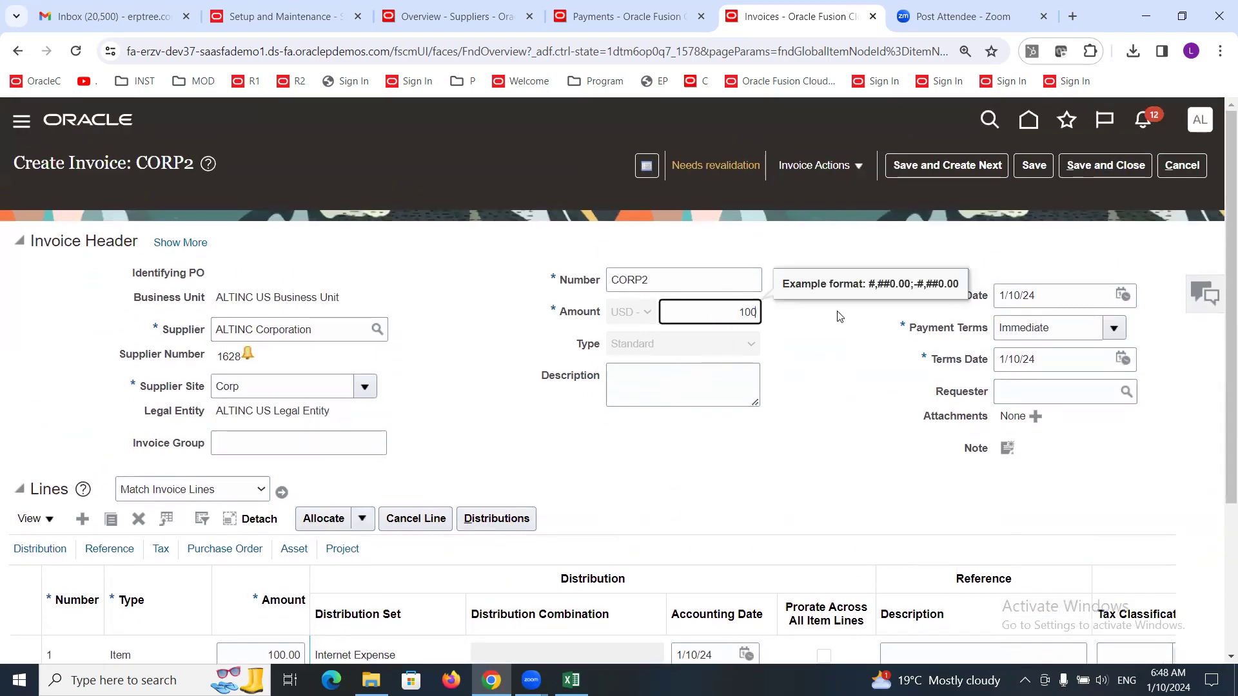
pyautogui.click(864, 348)
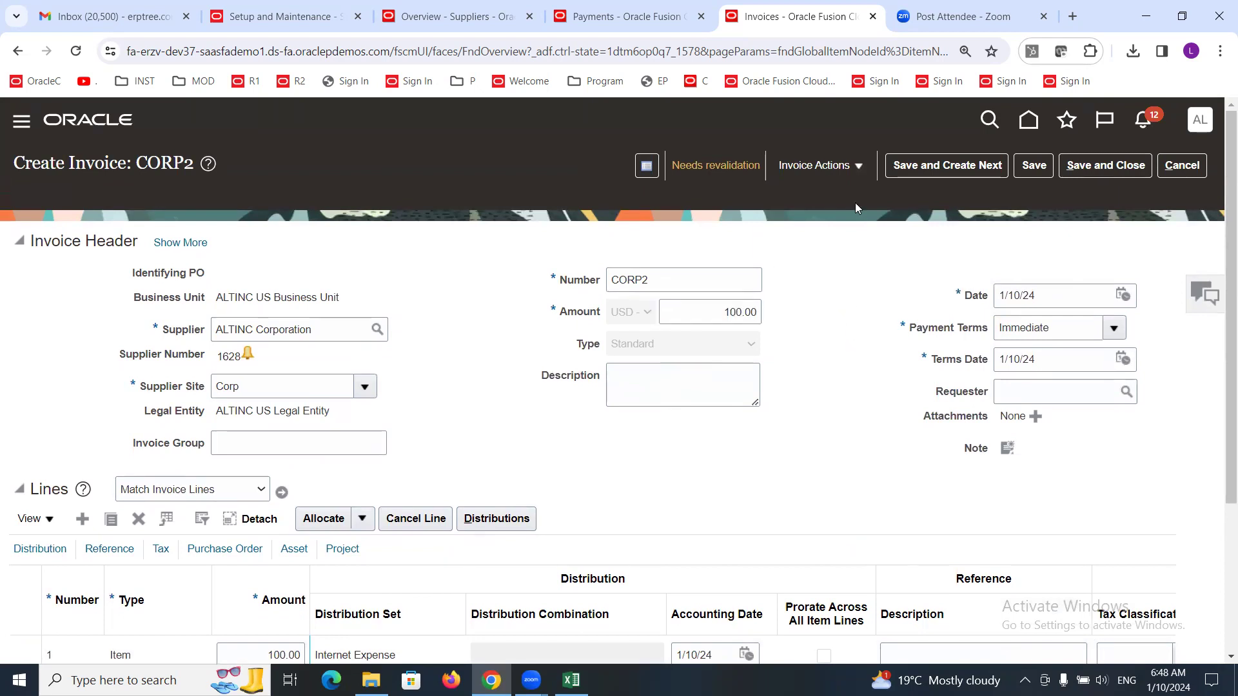
pyautogui.click(861, 165)
pyautogui.click(828, 248)
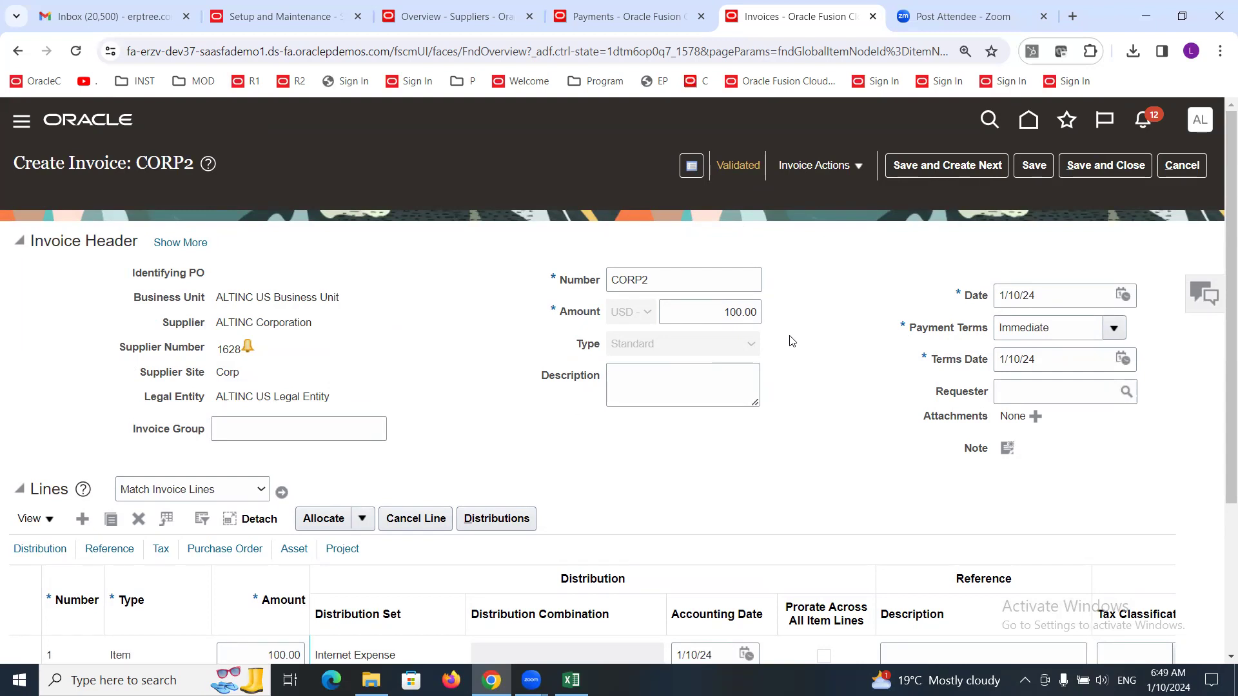
# Add a manual hold named Price to invoice CORP2 and save the holds.
pyautogui.scroll(-4, 791, 341)
pyautogui.scroll(4, 785, 332)
pyautogui.click(860, 168)
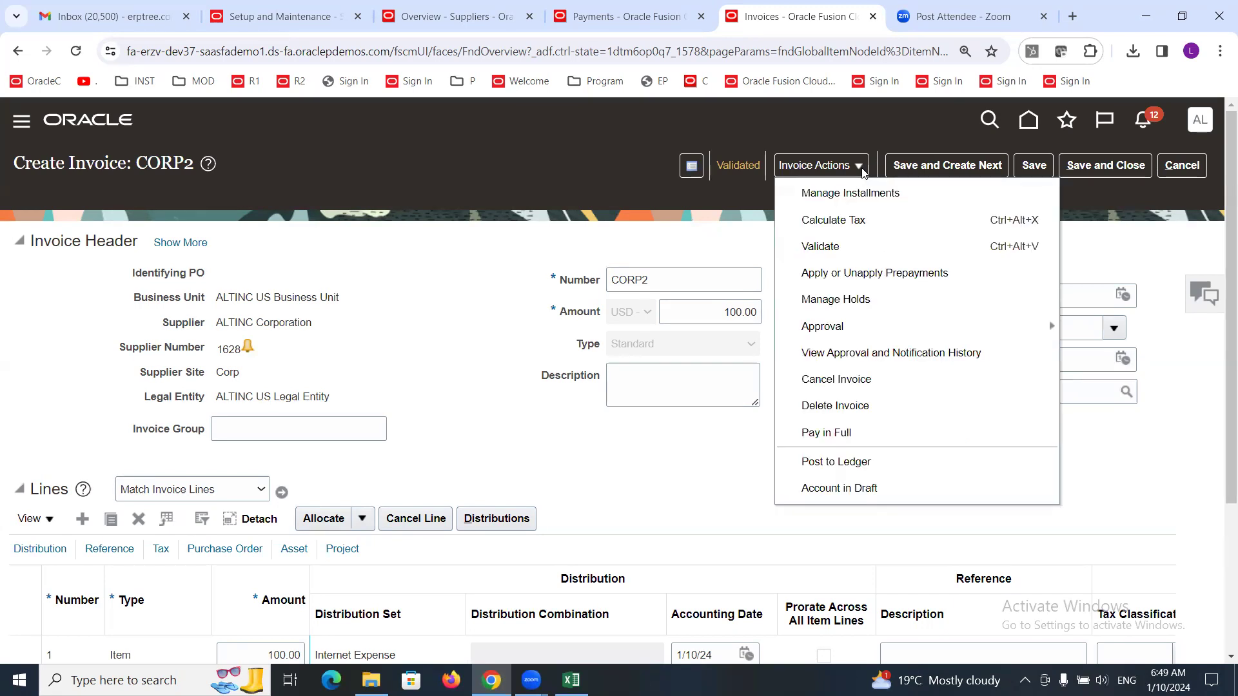
pyautogui.click(834, 300)
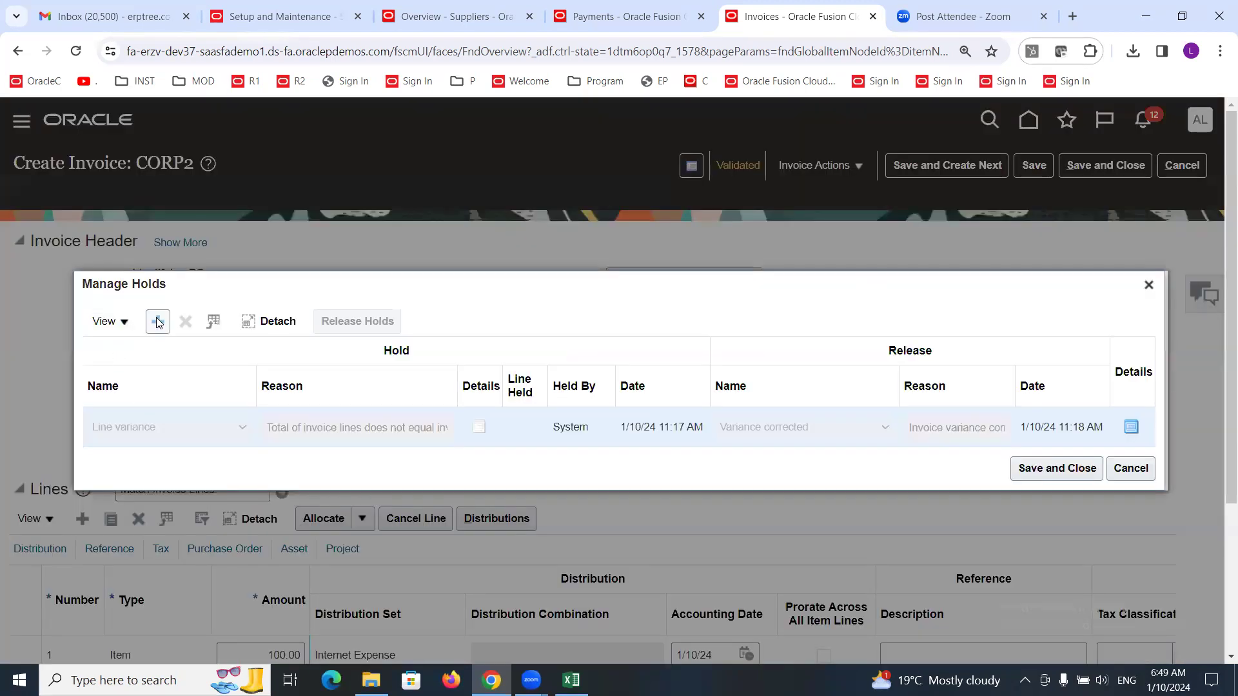
pyautogui.click(158, 322)
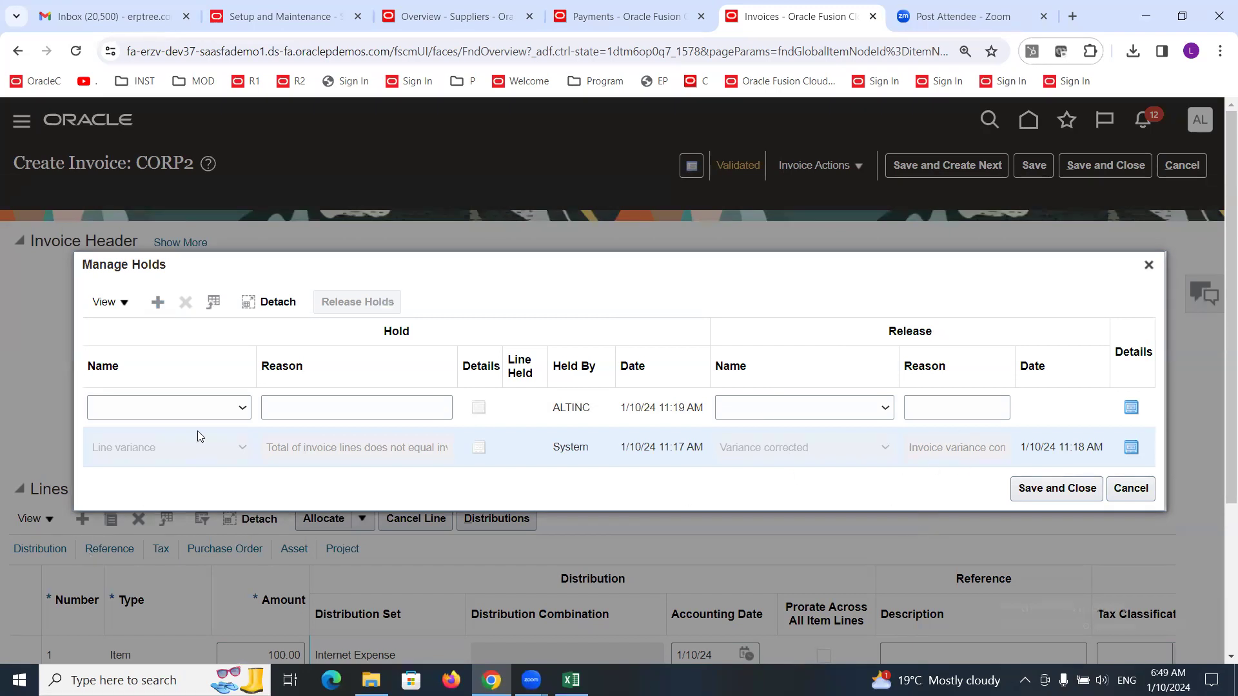
pyautogui.click(241, 412)
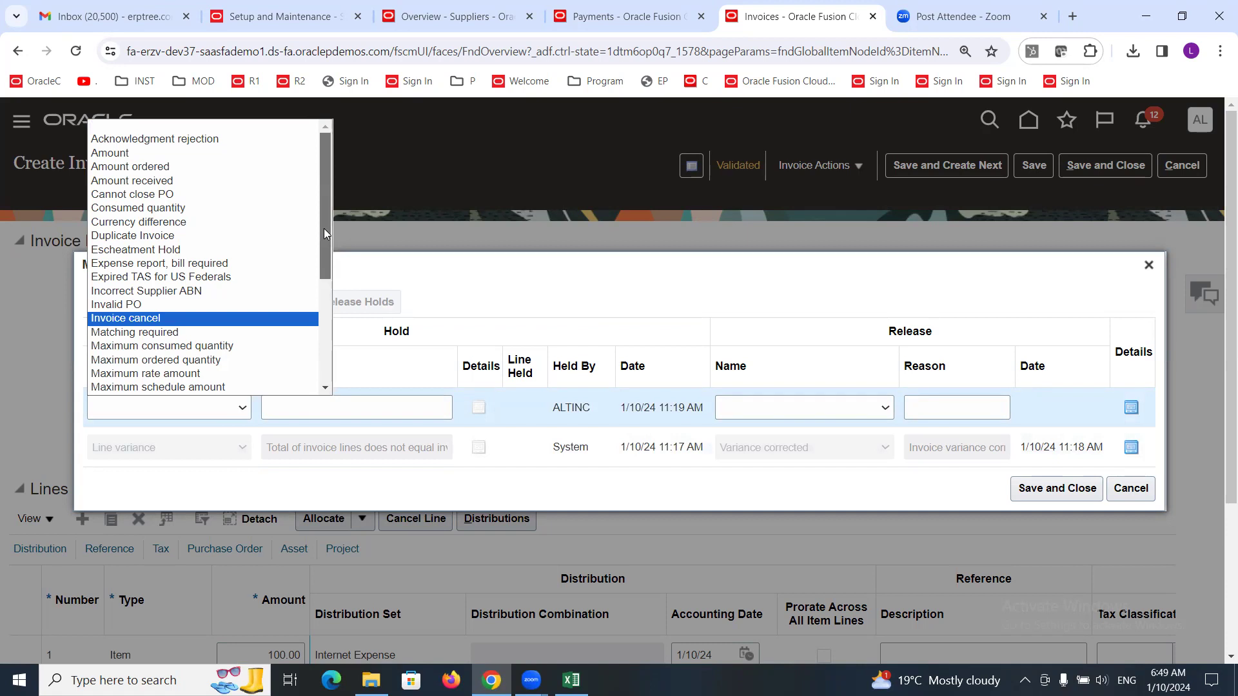
pyautogui.moveTo(323, 243); pyautogui.dragTo(334, 356)
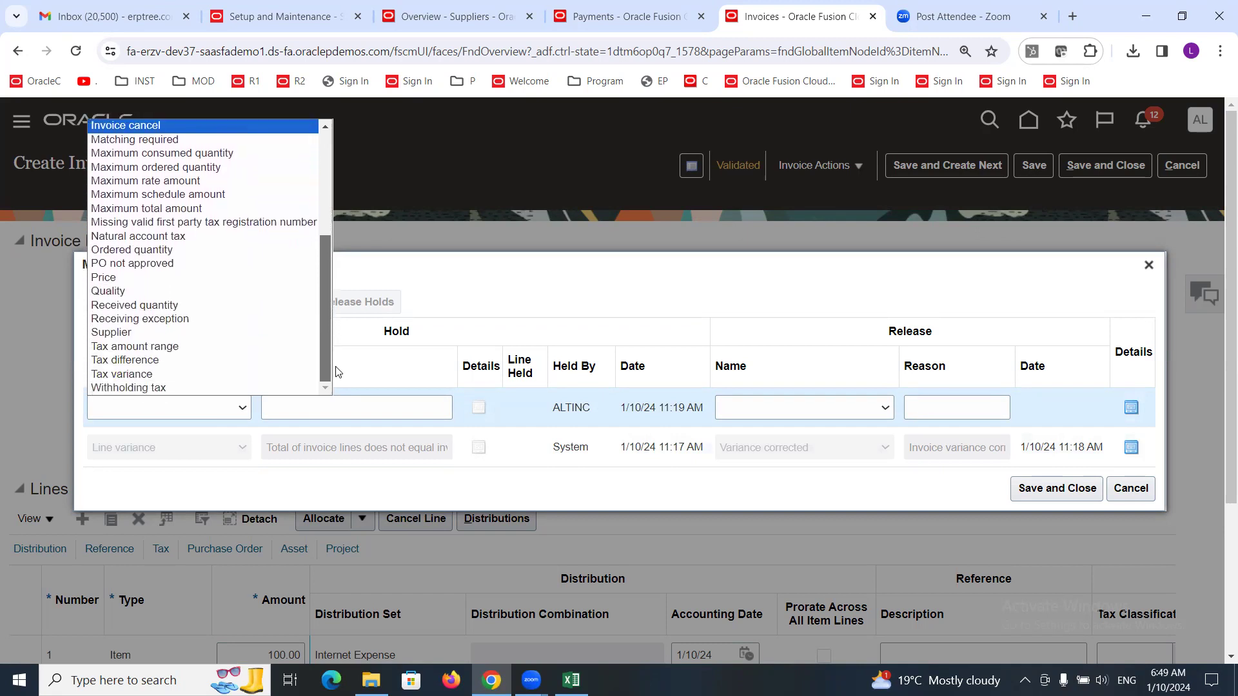
pyautogui.click(118, 279)
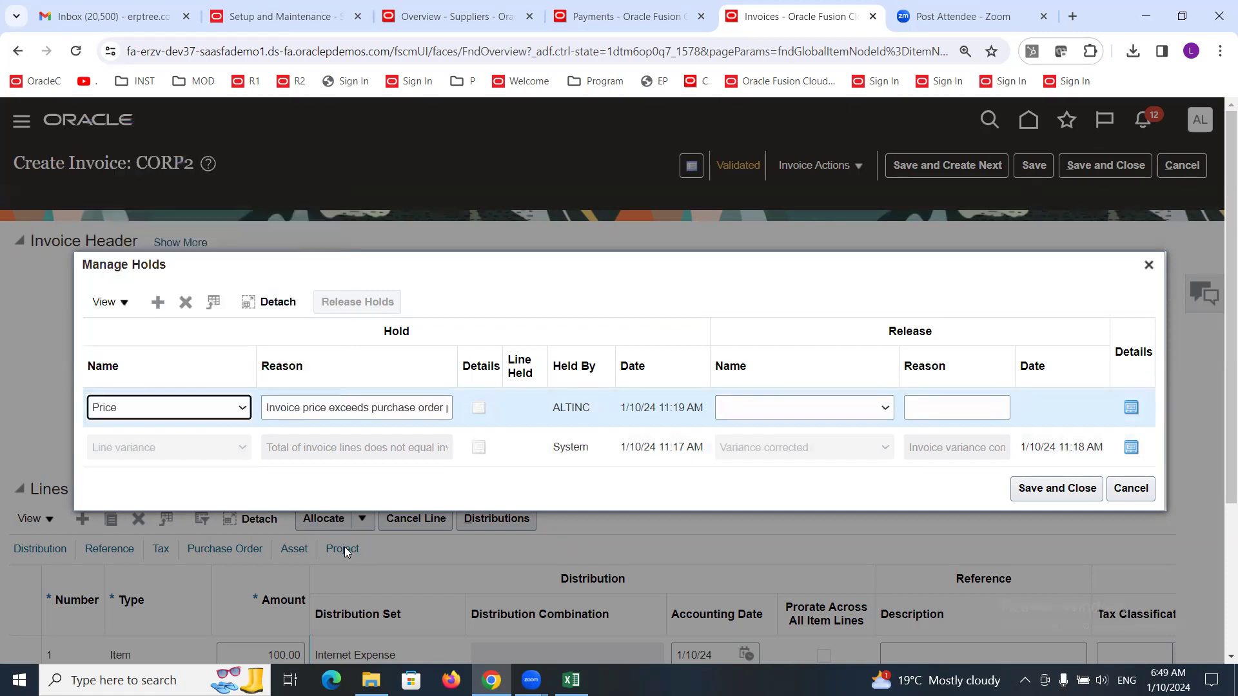
pyautogui.click(1030, 493)
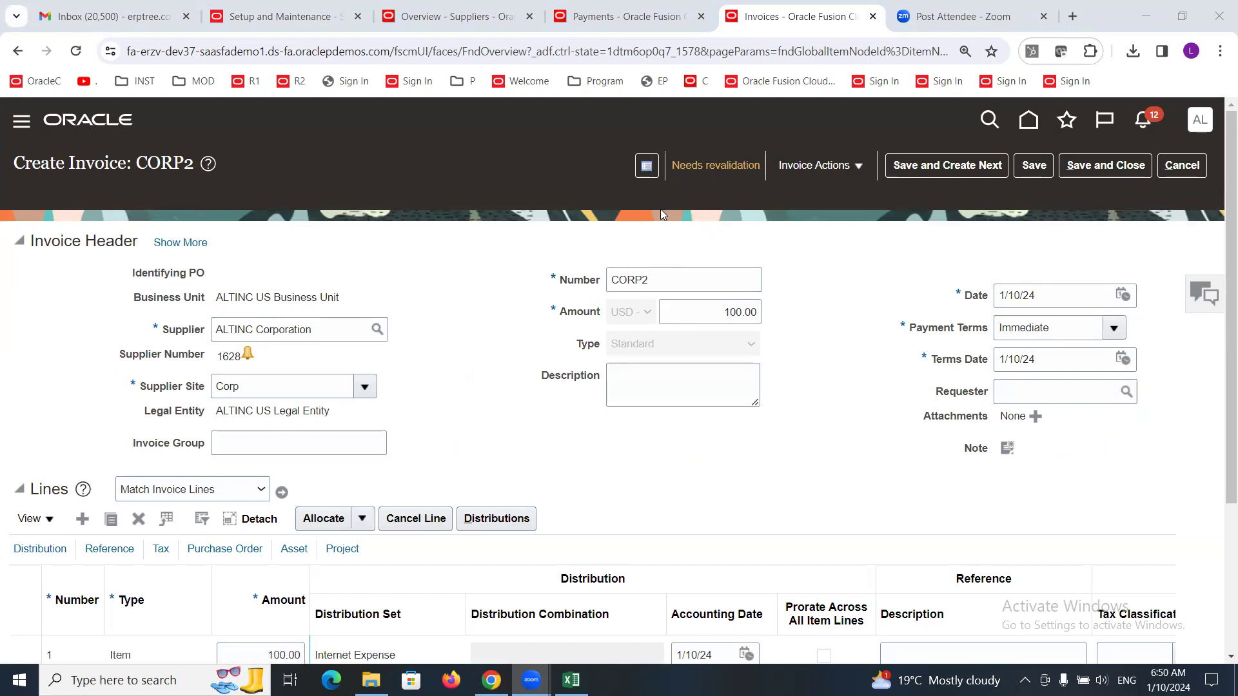
# Try to pay invoice CORP2 in full while the Price hold is in place.
pyautogui.click(862, 167)
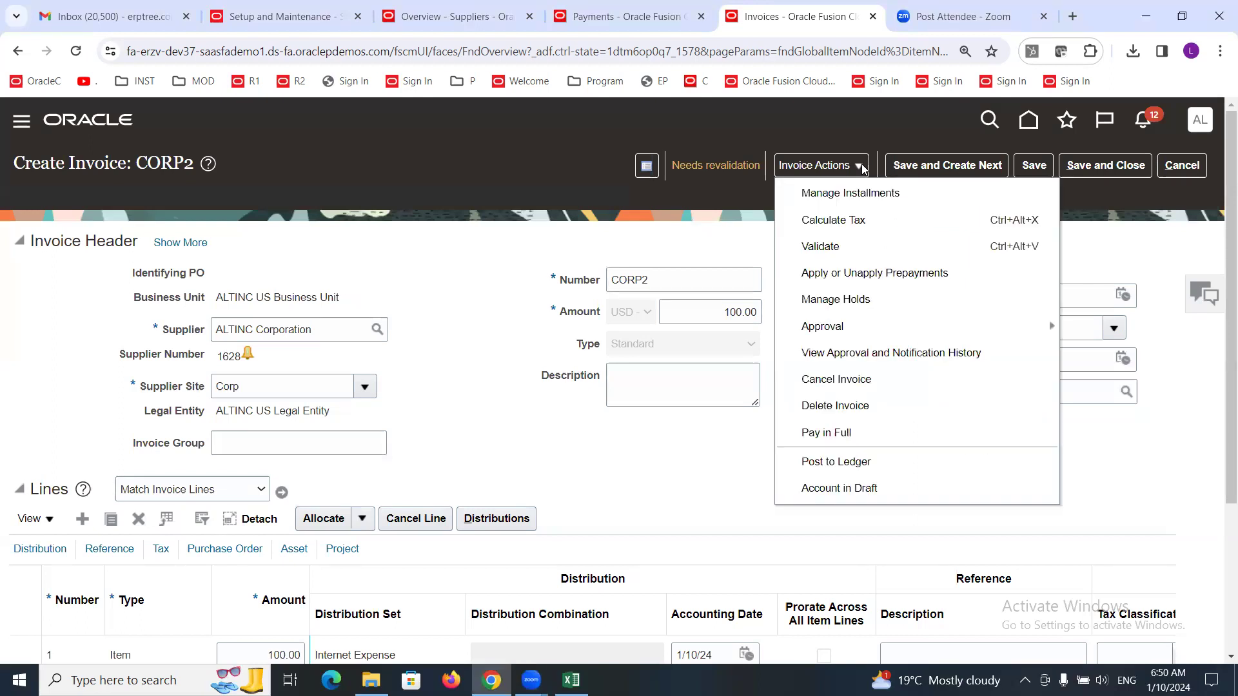
pyautogui.click(862, 432)
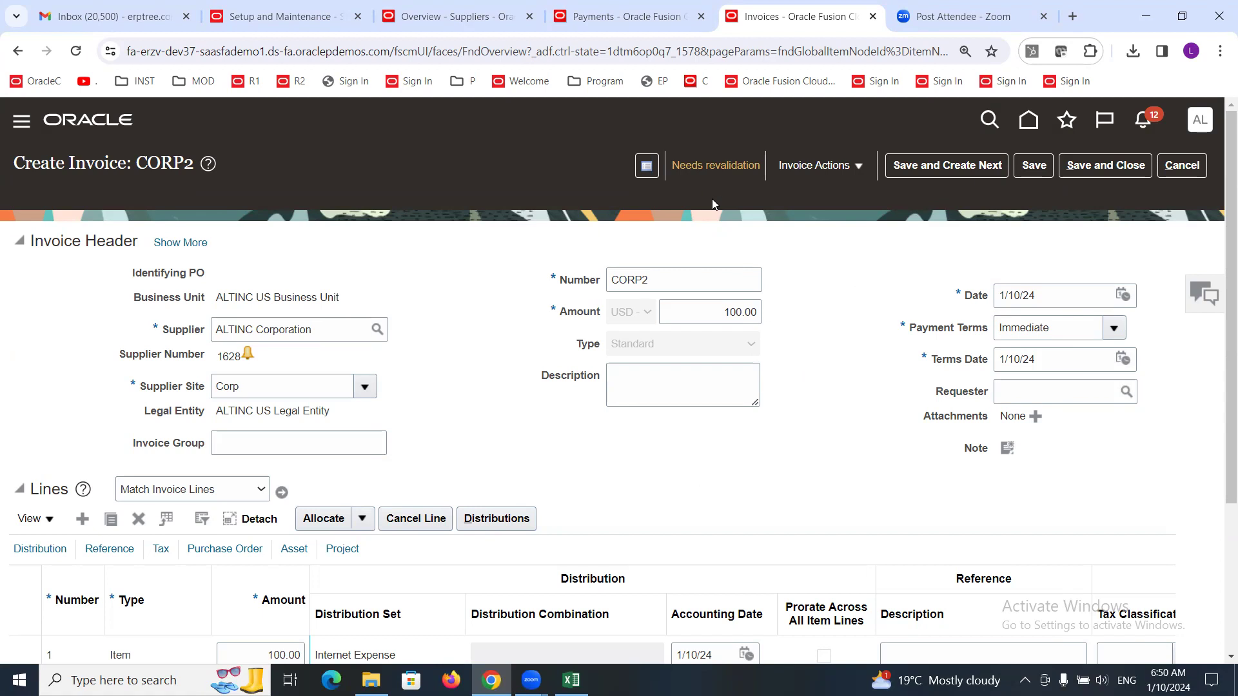
# Release the Price hold on invoice CORP2 with the release name Supplier updated and save the holds.
pyautogui.click(860, 166)
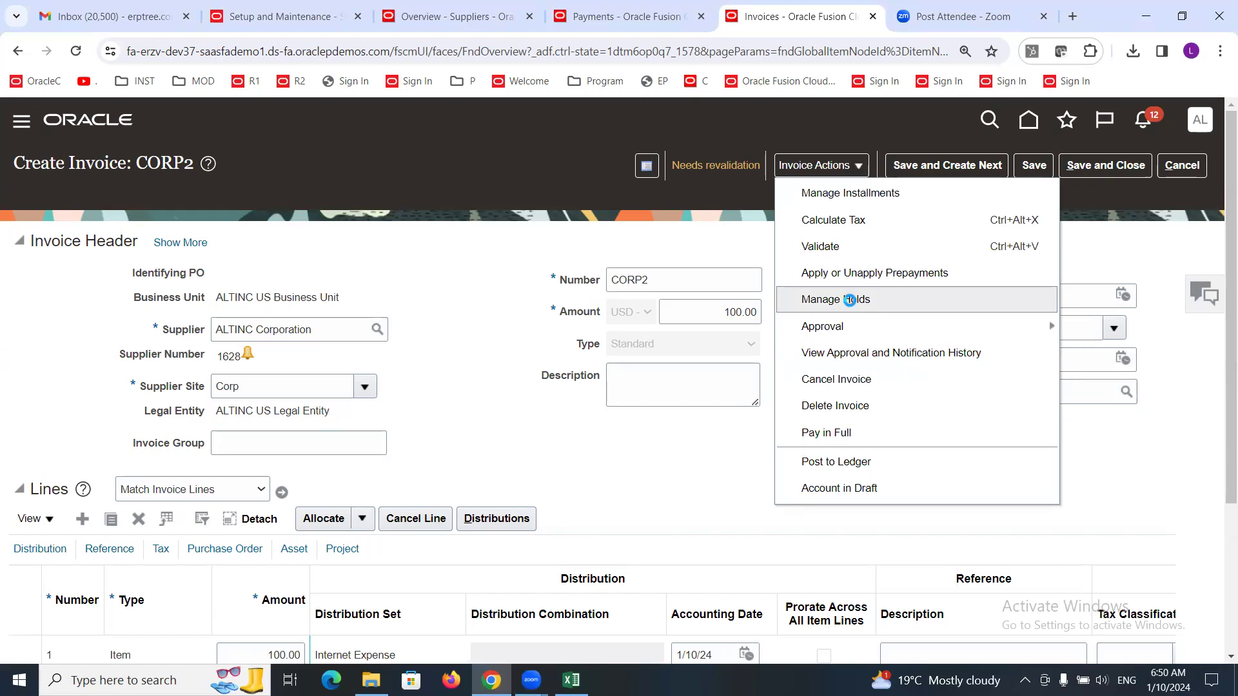
pyautogui.click(852, 302)
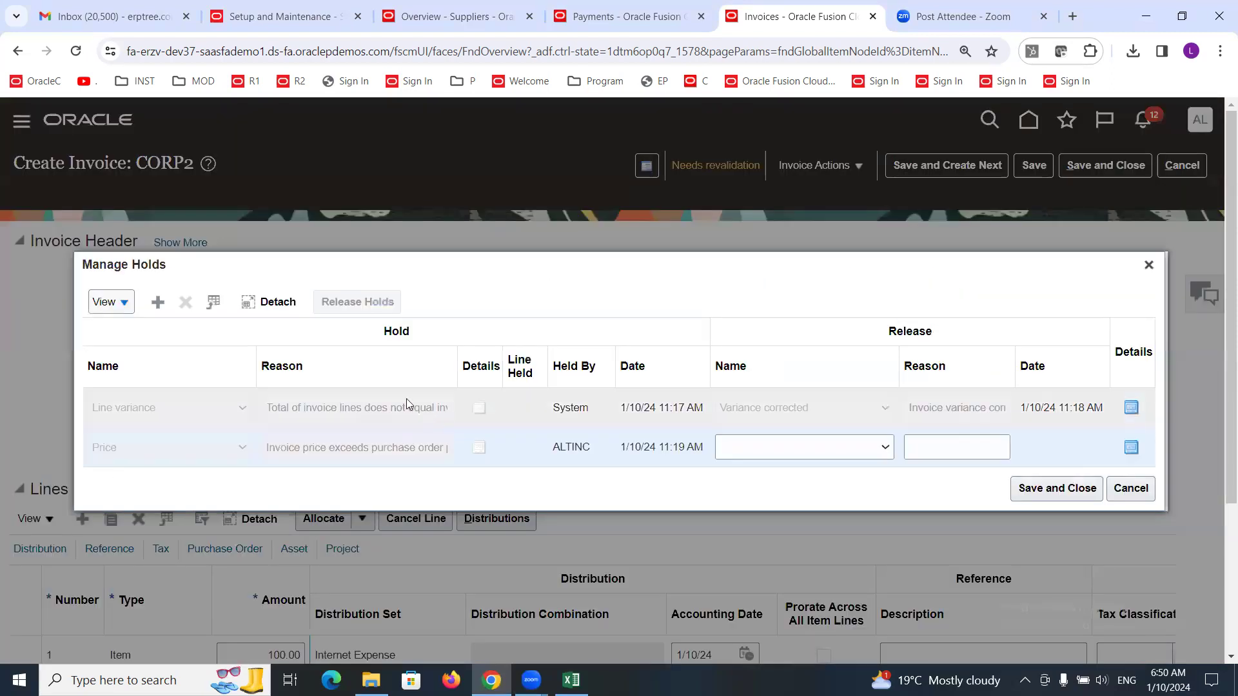
pyautogui.click(884, 449)
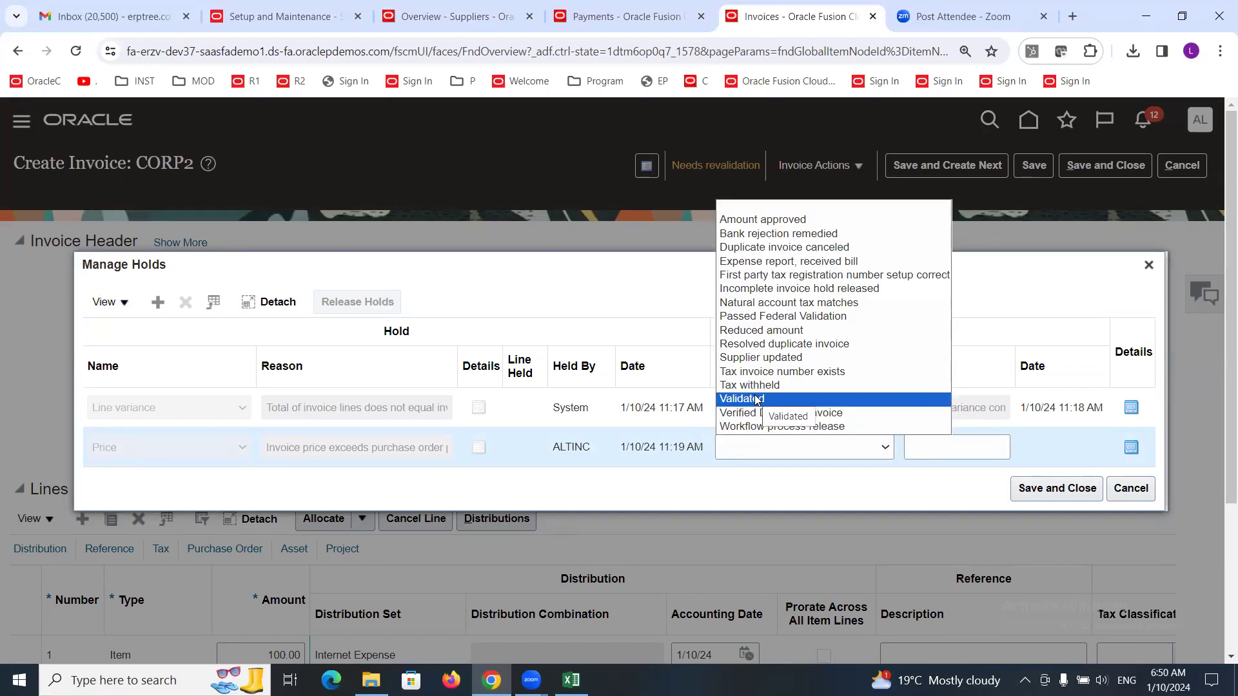
pyautogui.click(767, 358)
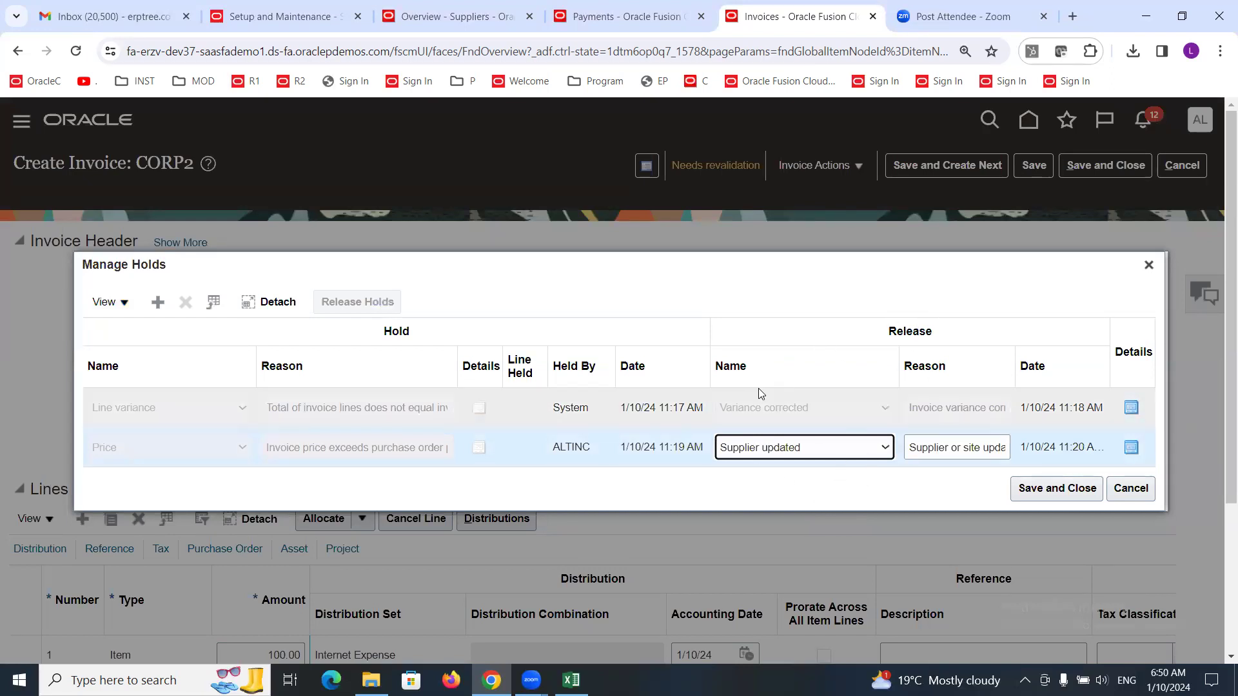
pyautogui.click(1043, 489)
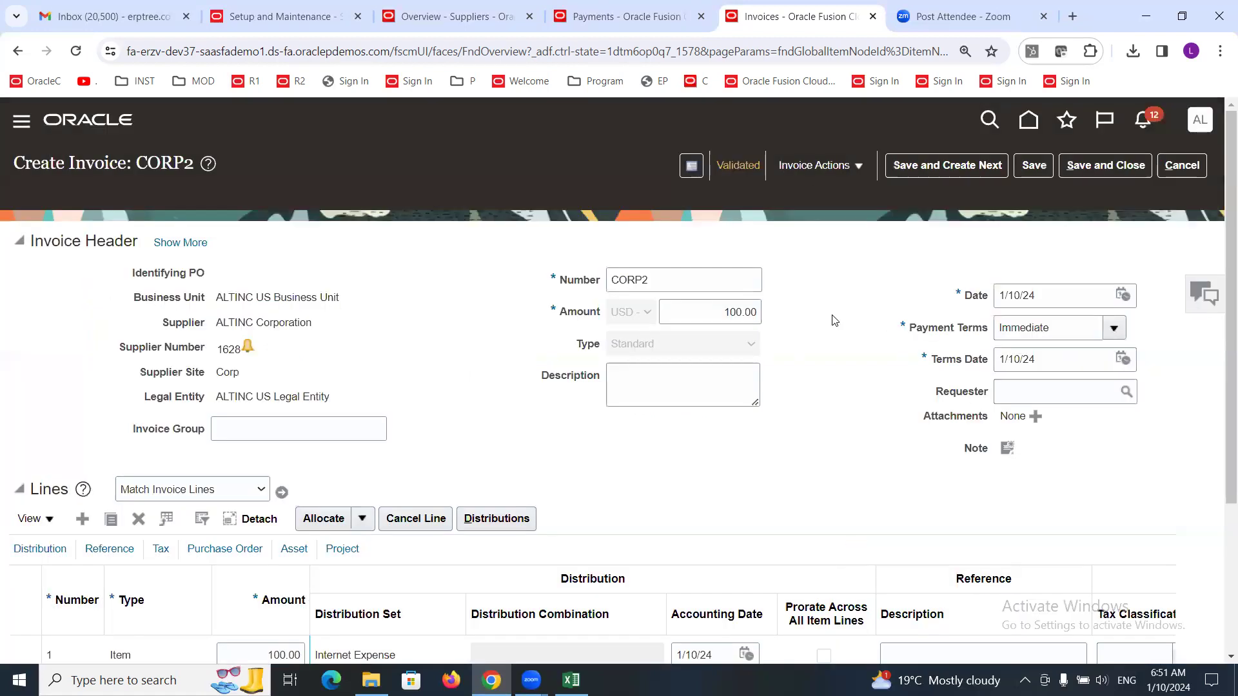
# Check whether invoice CORP2 can be paid in full, and close the payment form without submitting.
pyautogui.click(861, 169)
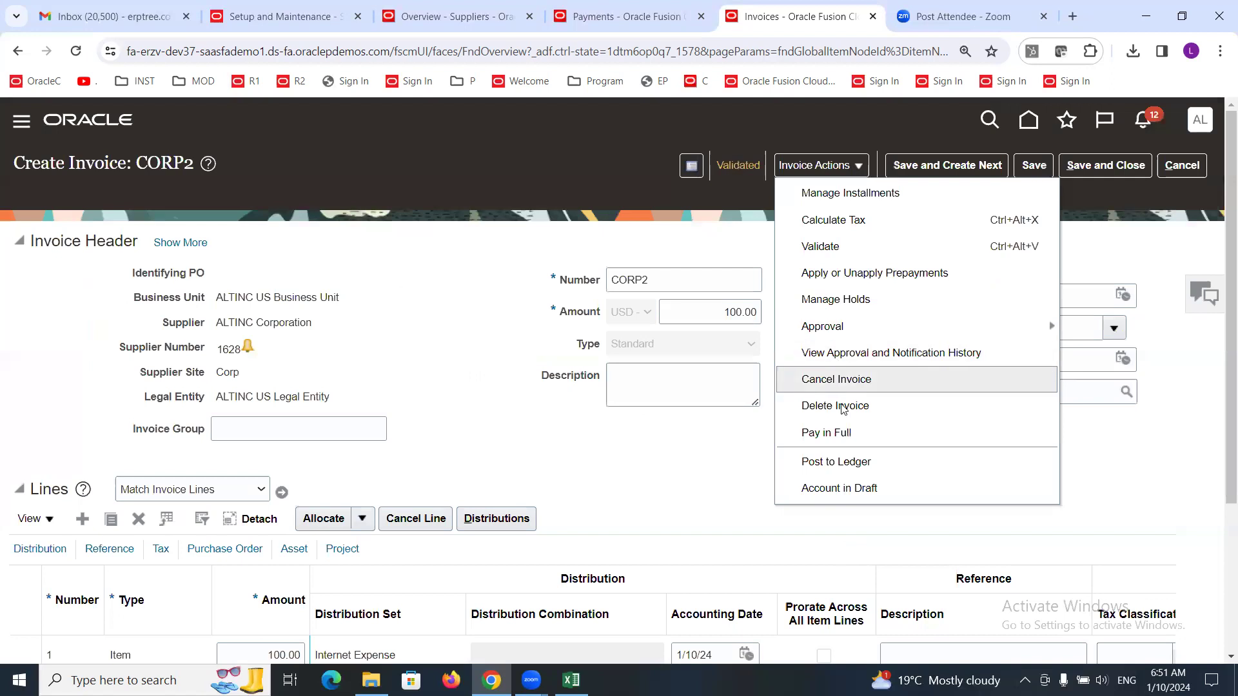
pyautogui.click(849, 432)
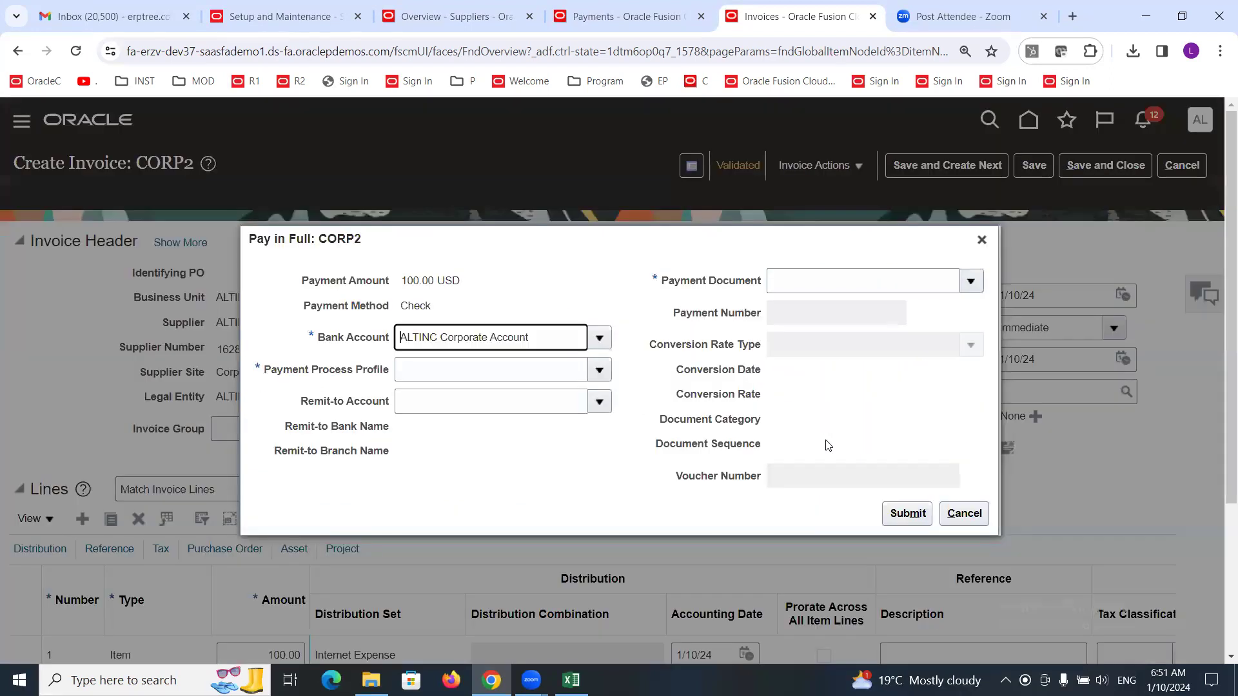
pyautogui.click(981, 239)
# Review the available hold and release names in a new hold row on invoice CORP2, and close the holds without saving.
pyautogui.click(862, 167)
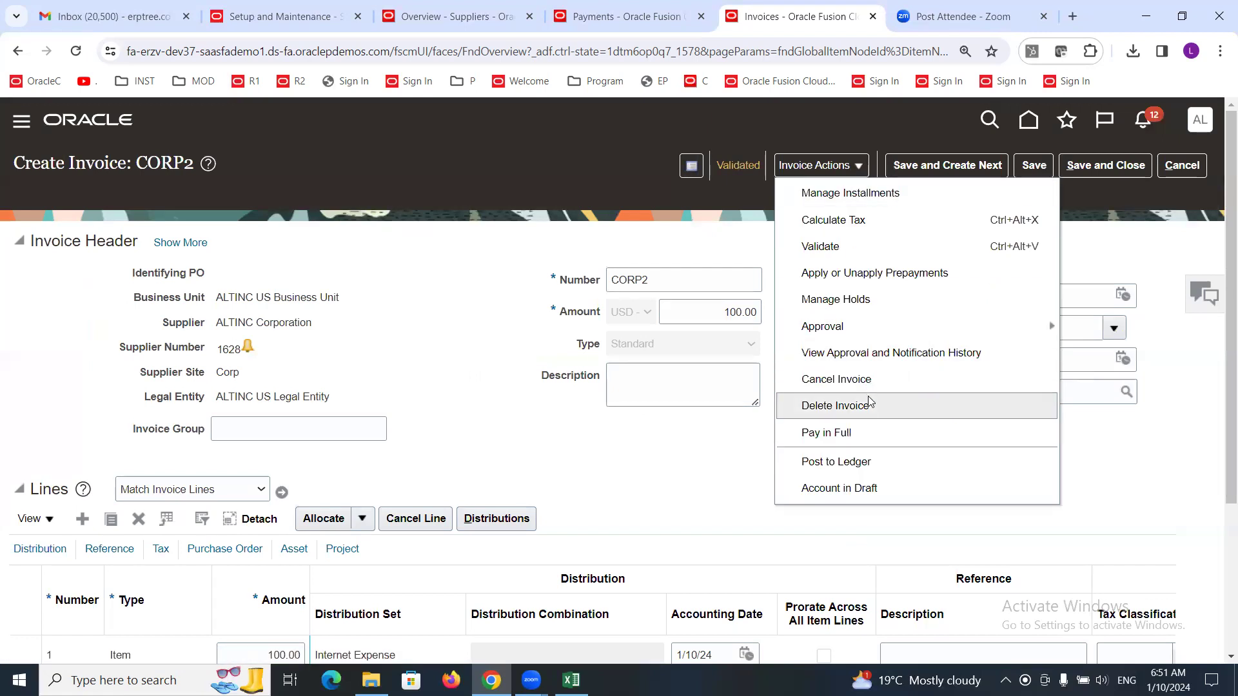
pyautogui.click(850, 300)
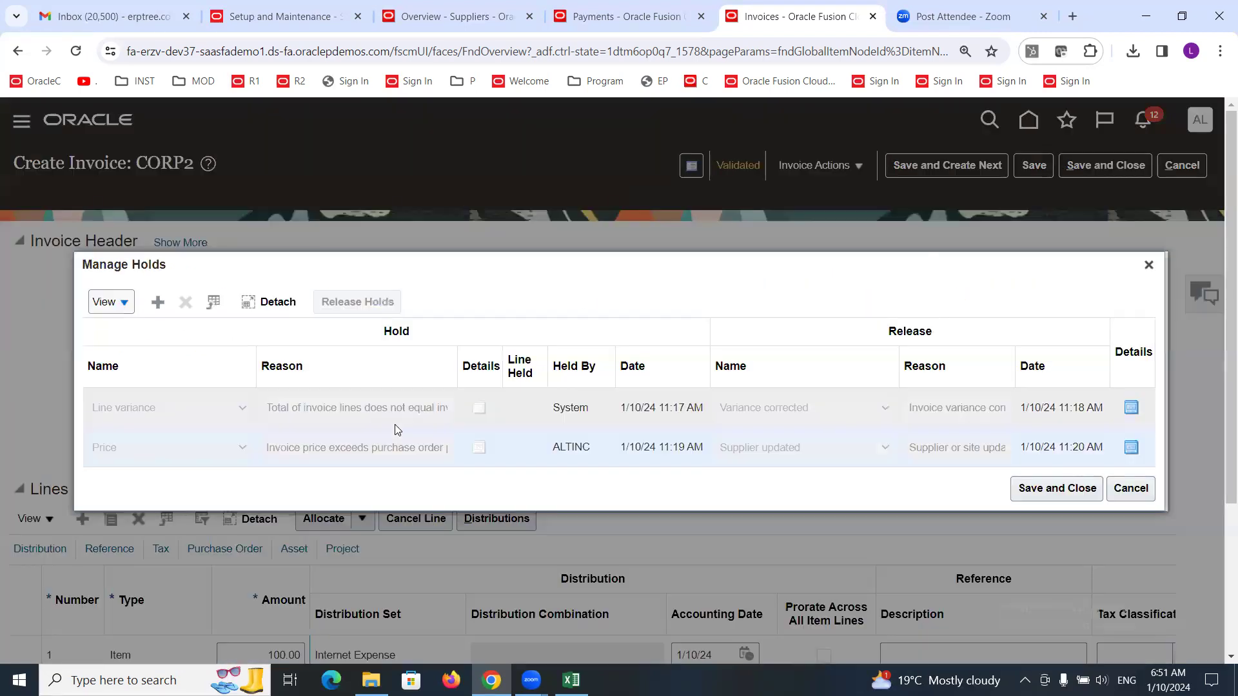
pyautogui.click(157, 302)
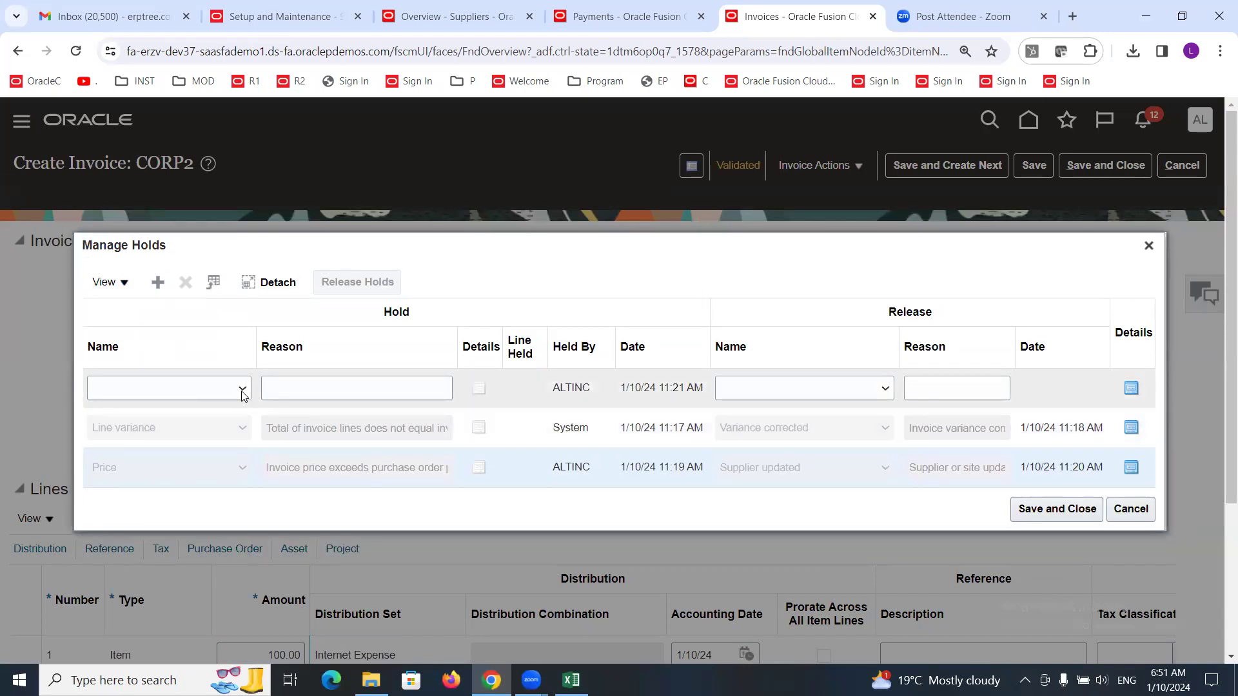
pyautogui.click(243, 389)
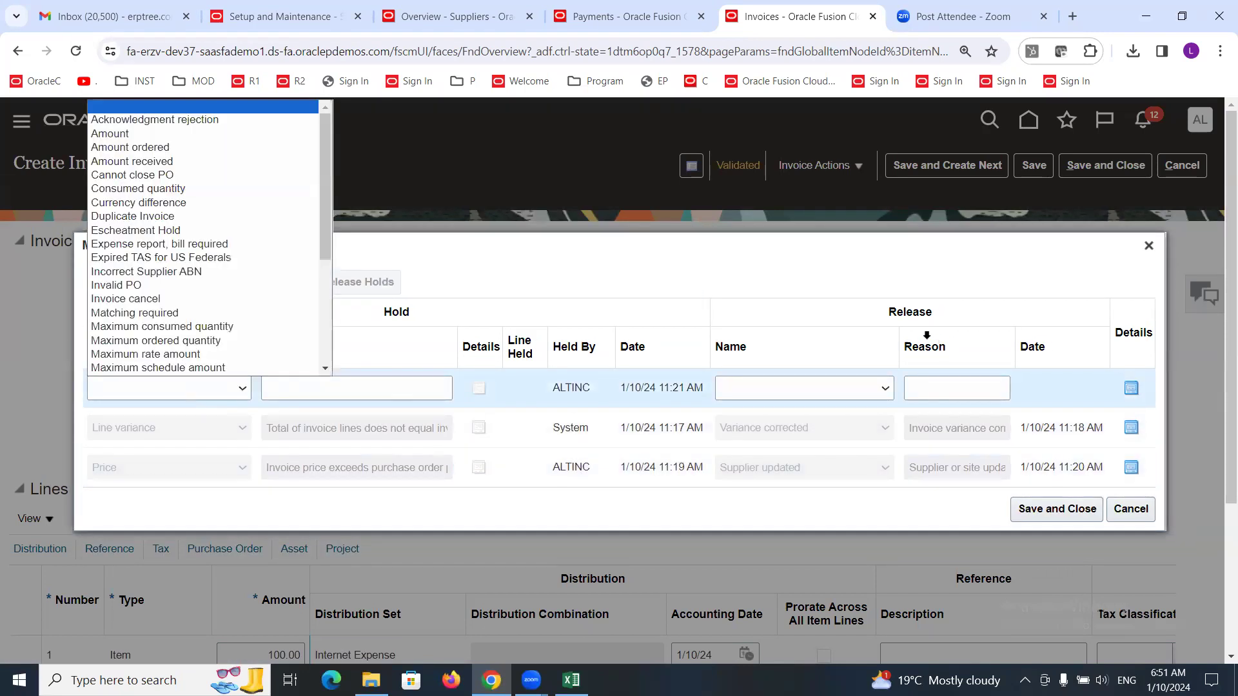
pyautogui.click(846, 390)
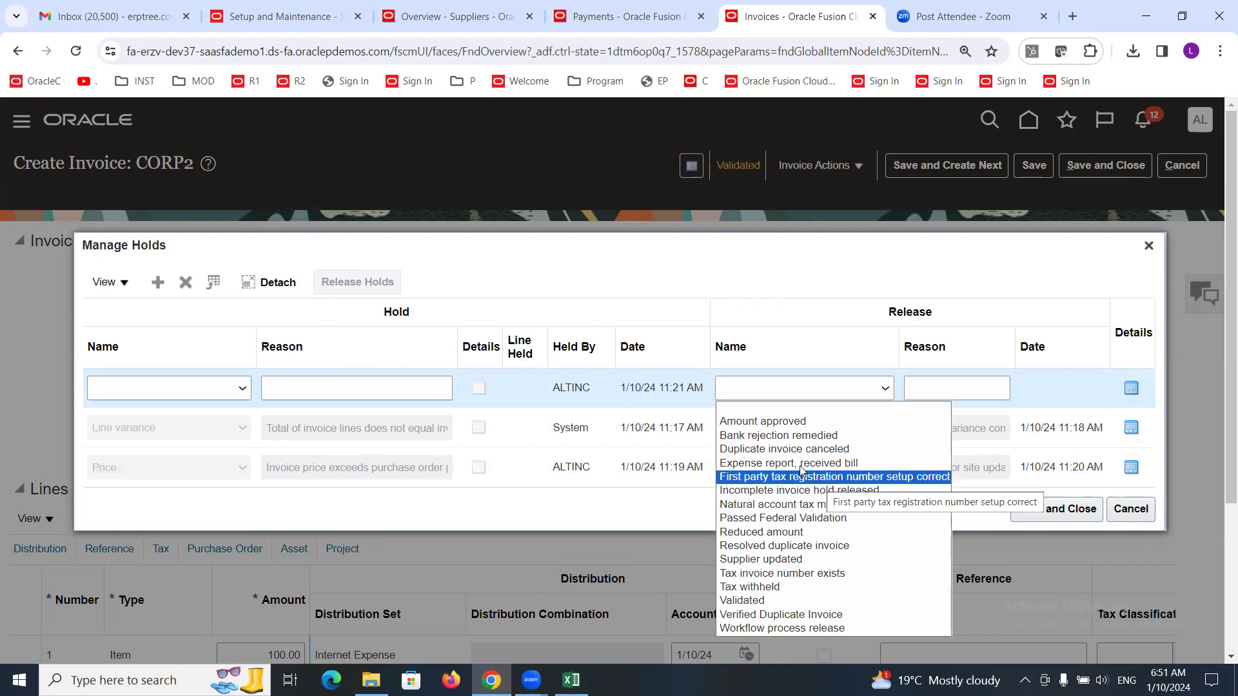
pyautogui.click(865, 270)
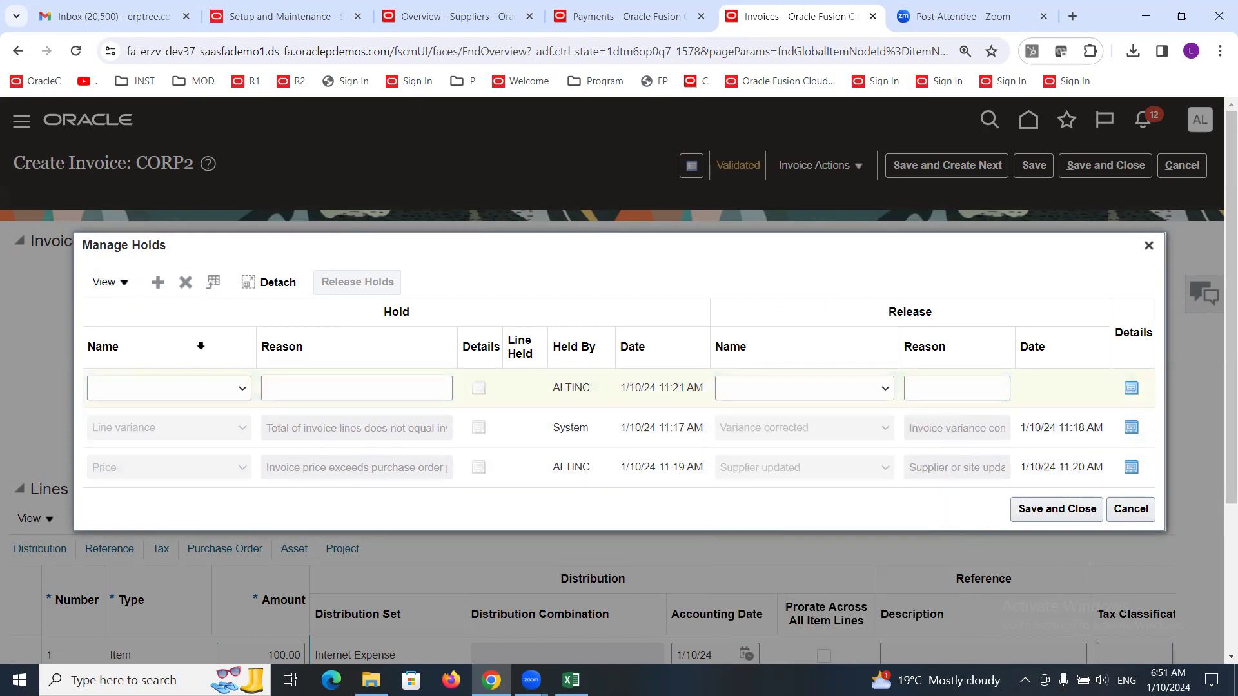
pyautogui.click(1148, 245)
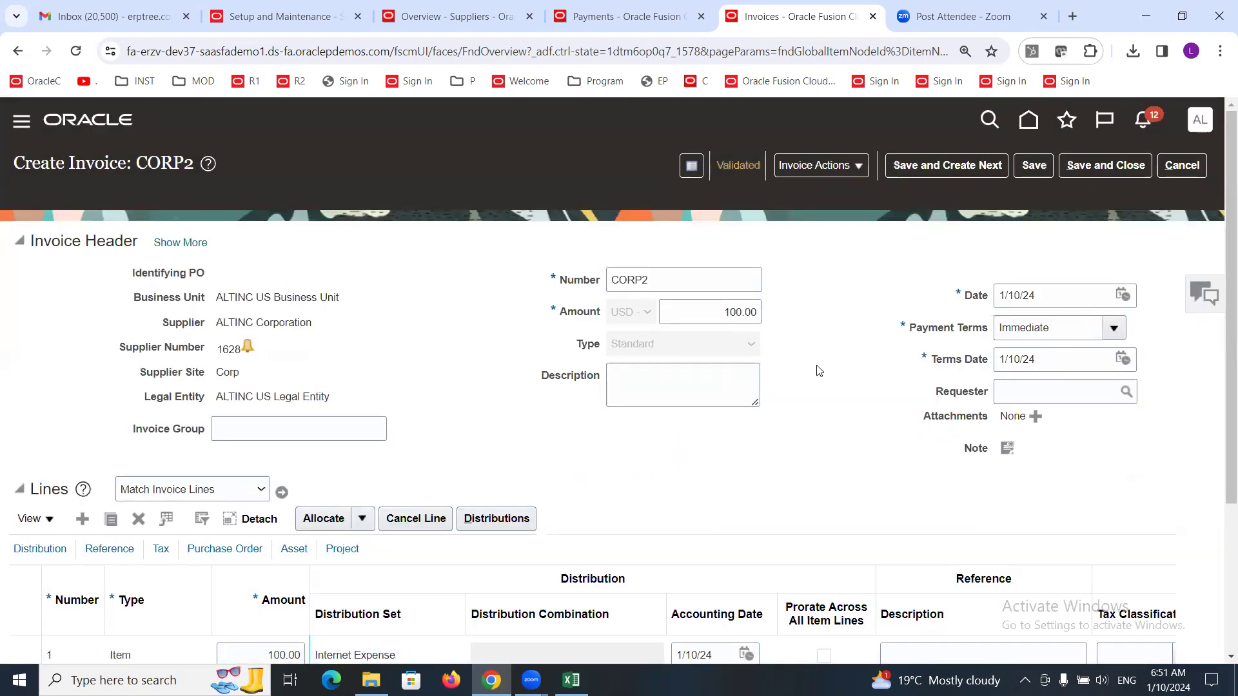
# Search the Payables setup tasks for "INVOICE H" and open Manage Invoice Holds and Releases.
pyautogui.click(277, 18)
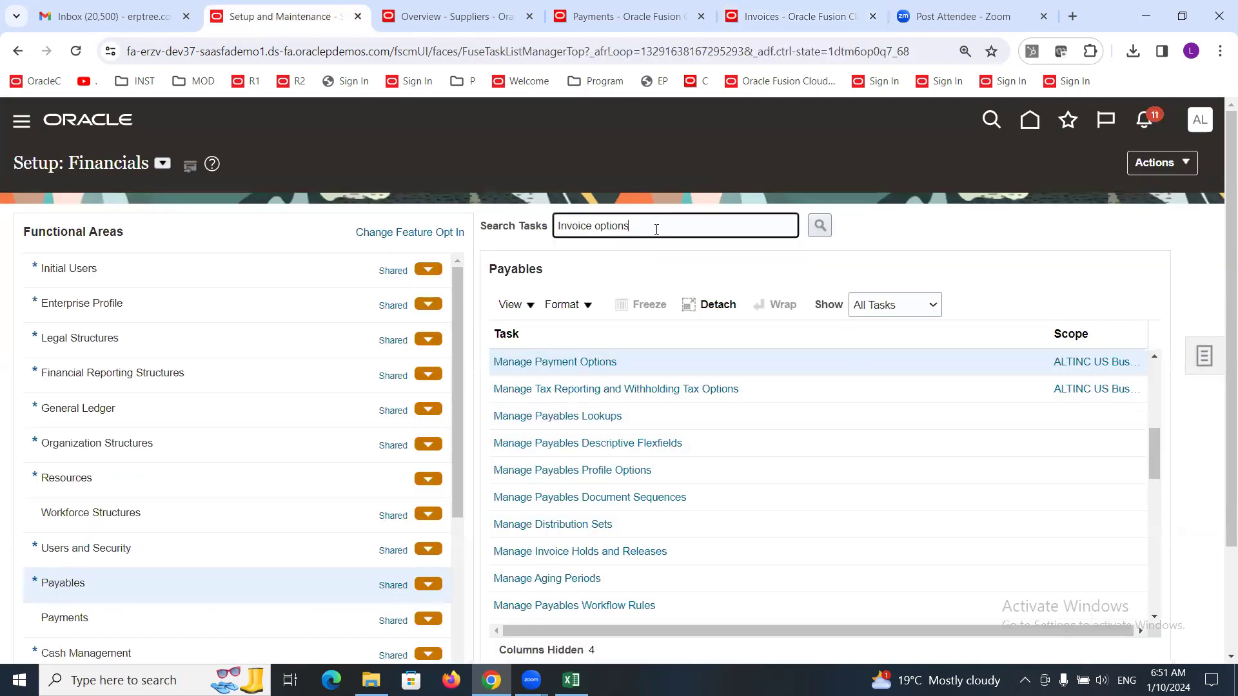
pyautogui.tripleClick(656, 229)
pyautogui.write('INVOICE H')
pyautogui.press('Return')
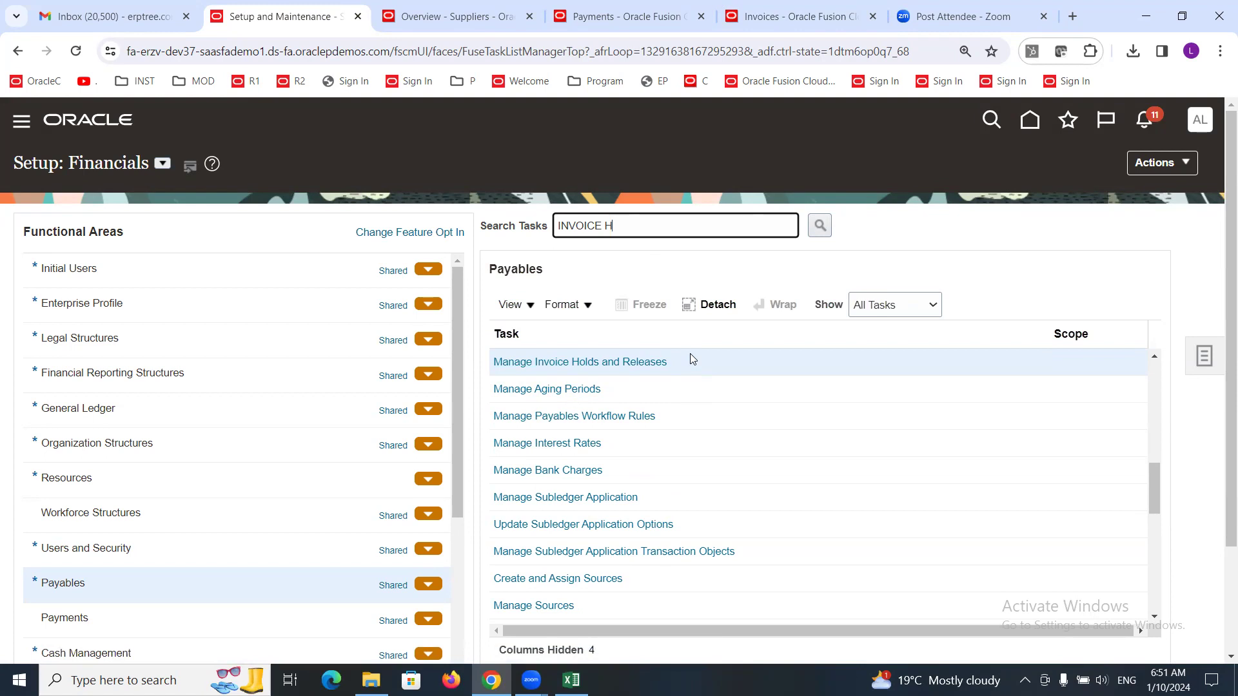
pyautogui.click(625, 363)
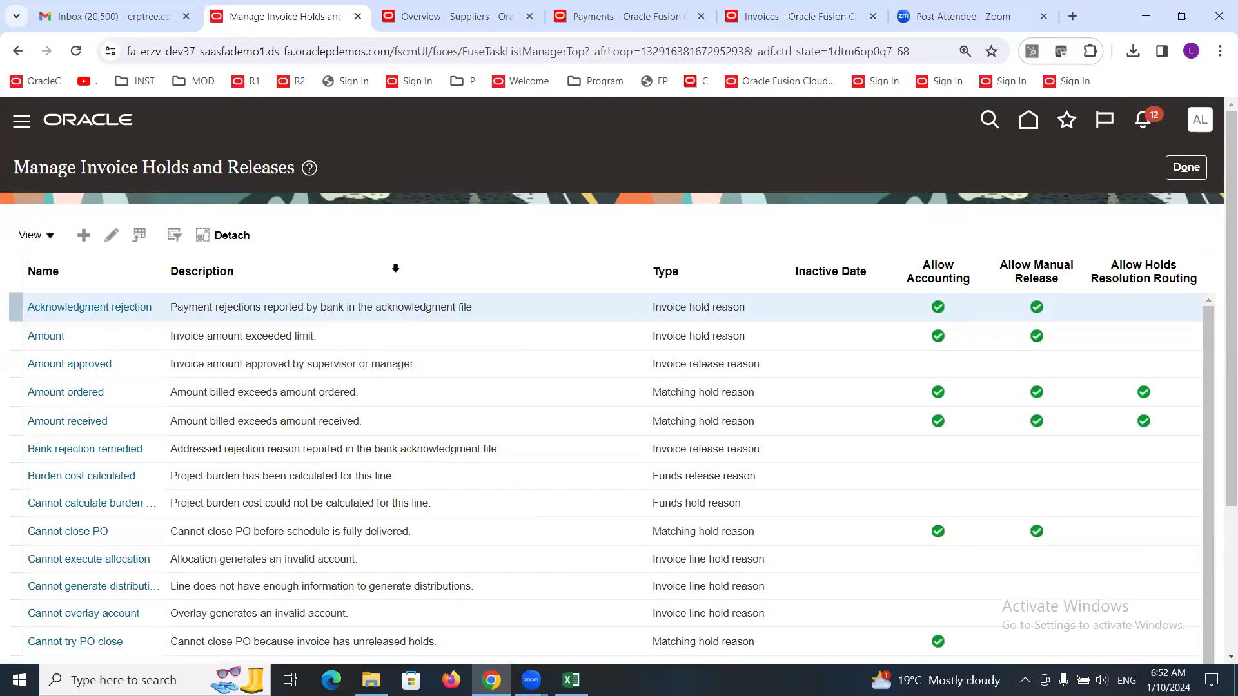
# Look through the predefined holds and start a new Invoice hold reason with "X Issue with Supplier" as name and description.
pyautogui.scroll(-10, 428, 306)
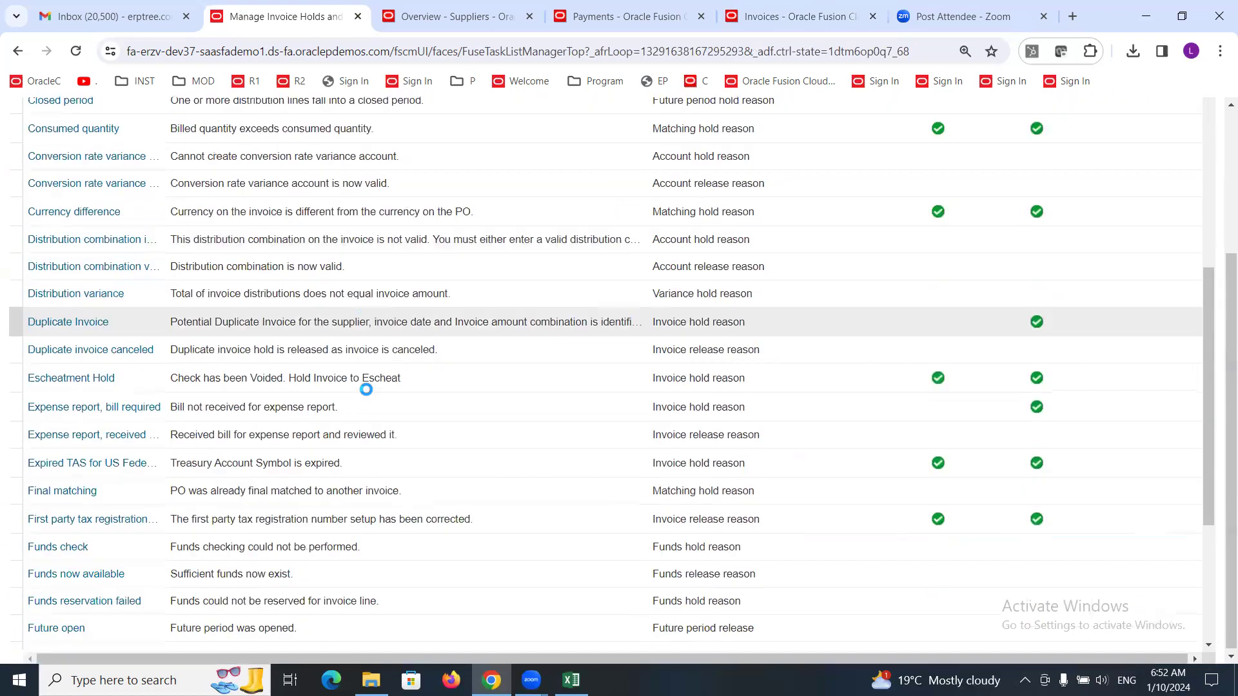
pyautogui.scroll(-5, 364, 387)
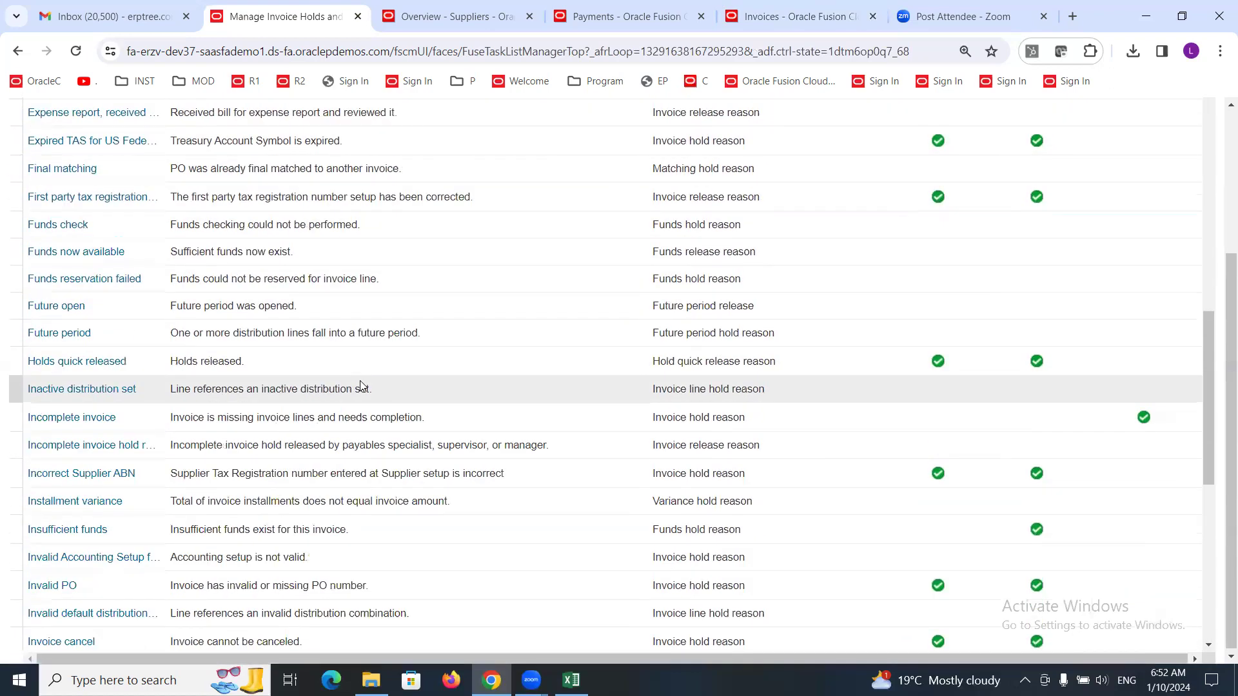
pyautogui.scroll(-20, 361, 385)
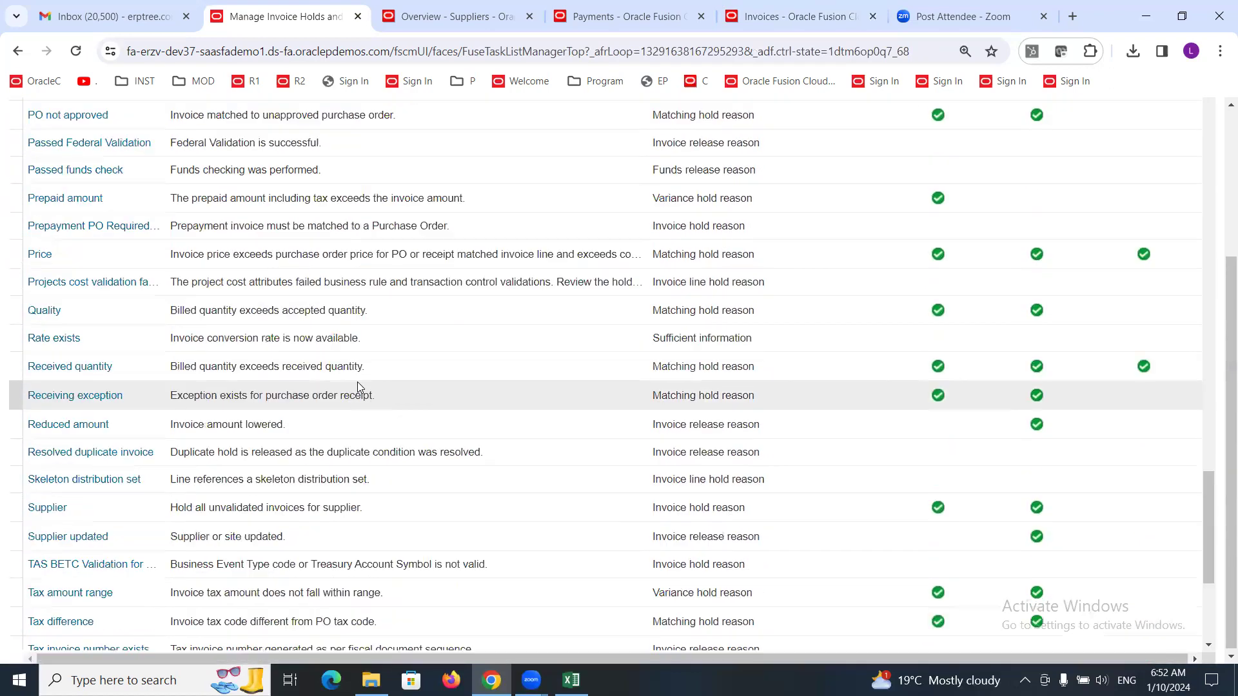
pyautogui.scroll(20, 353, 382)
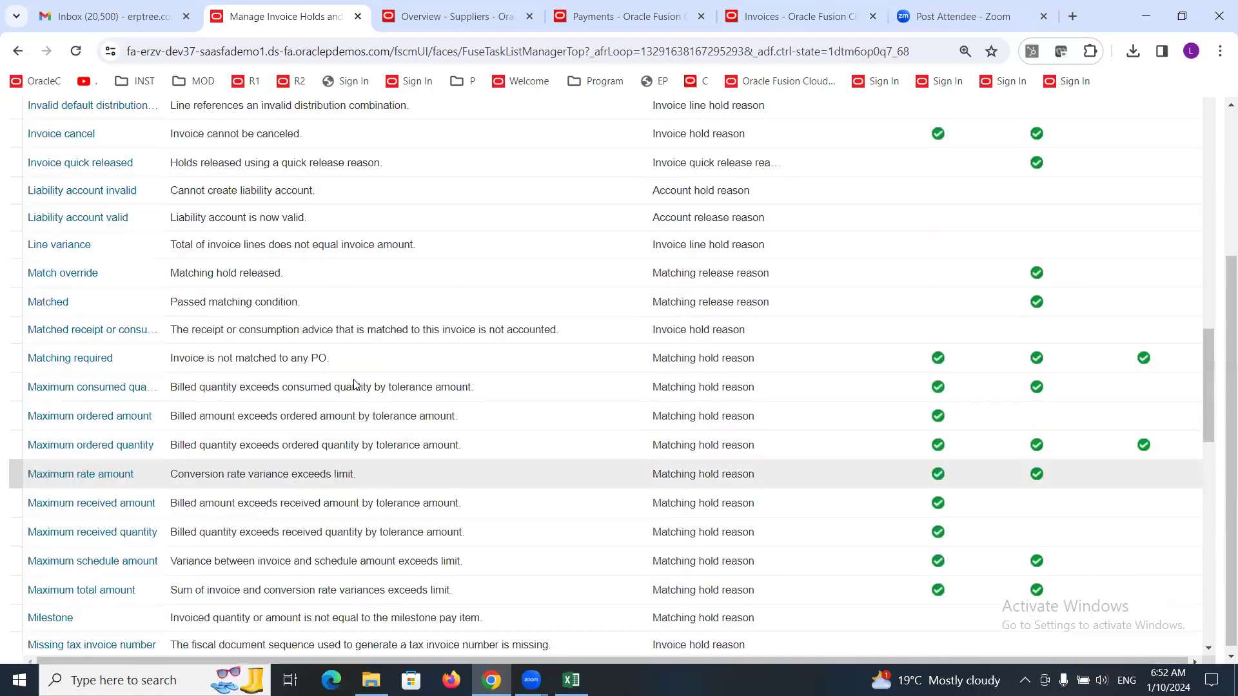
pyautogui.scroll(4, 353, 369)
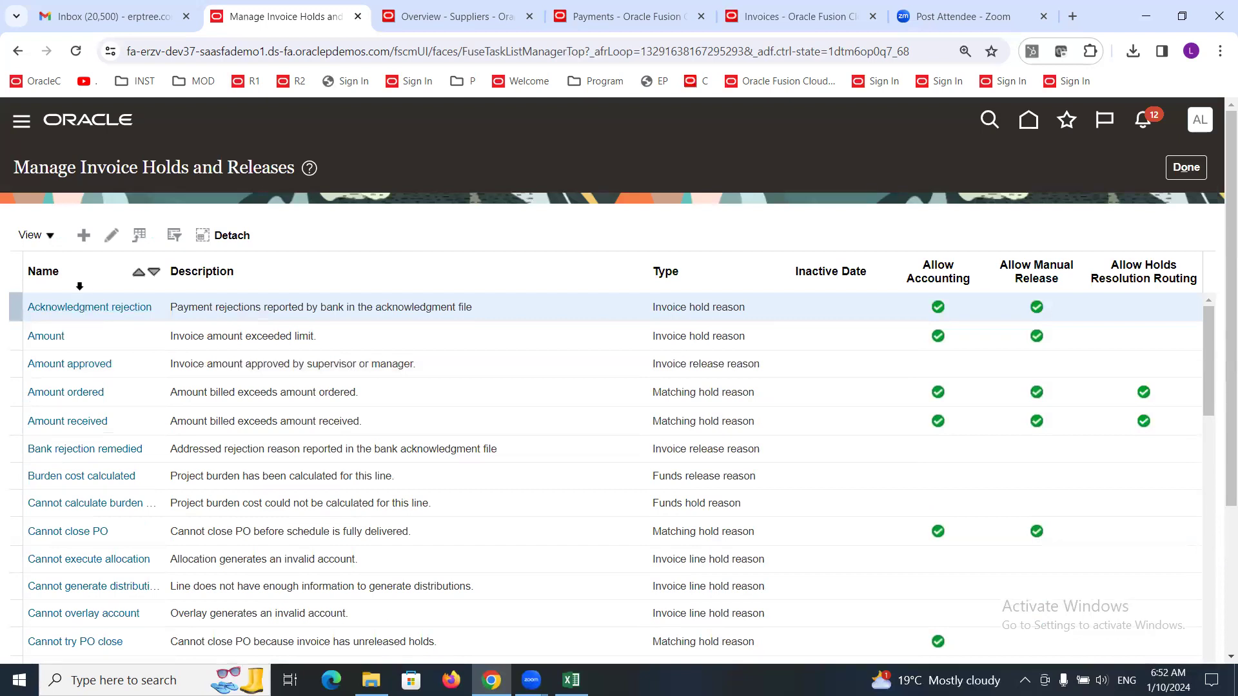
pyautogui.click(83, 234)
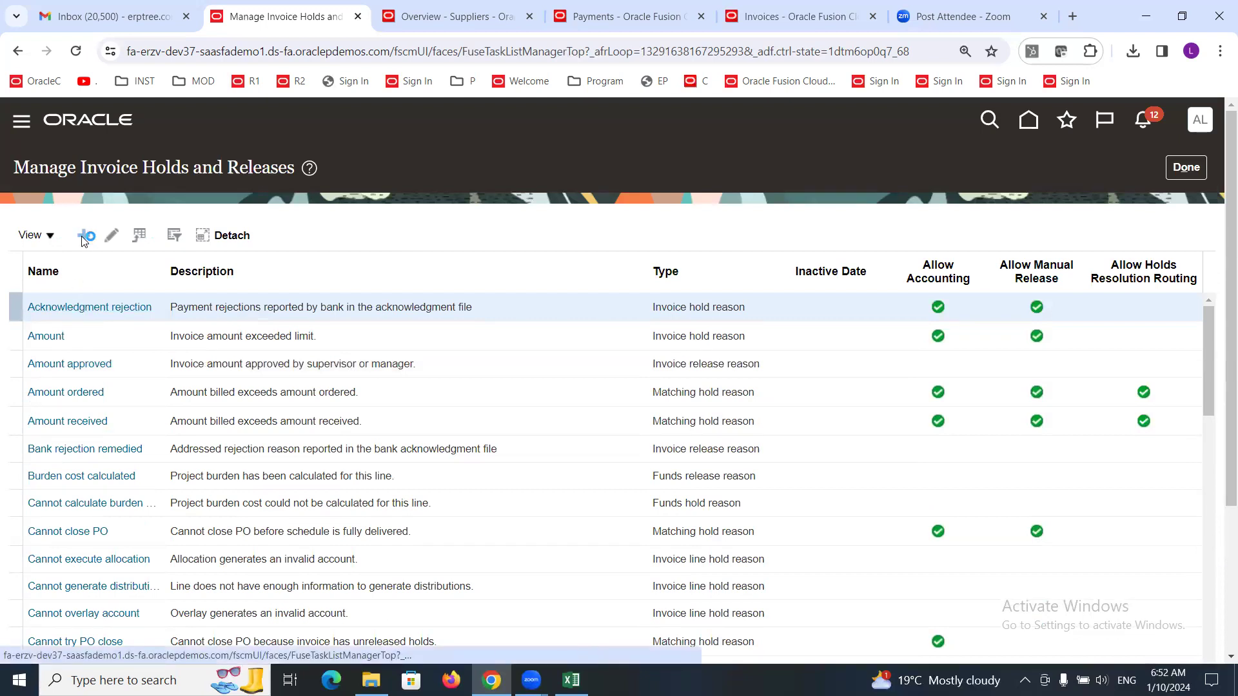
pyautogui.click(563, 217)
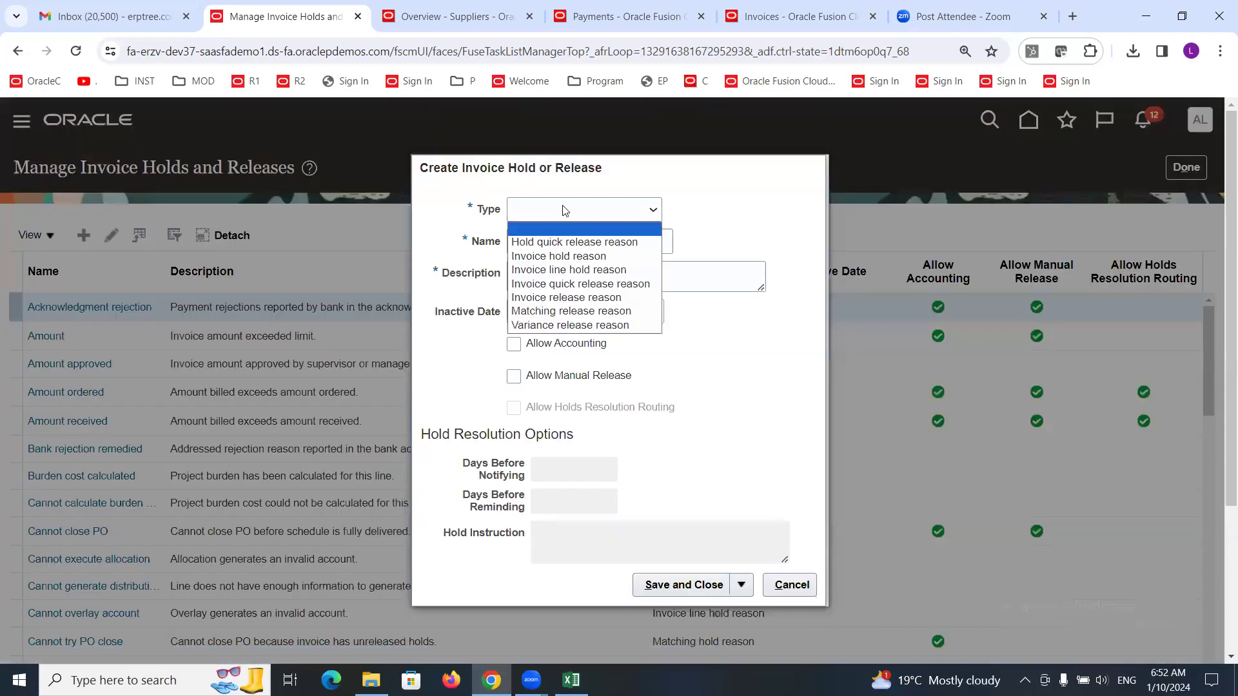
pyautogui.click(569, 252)
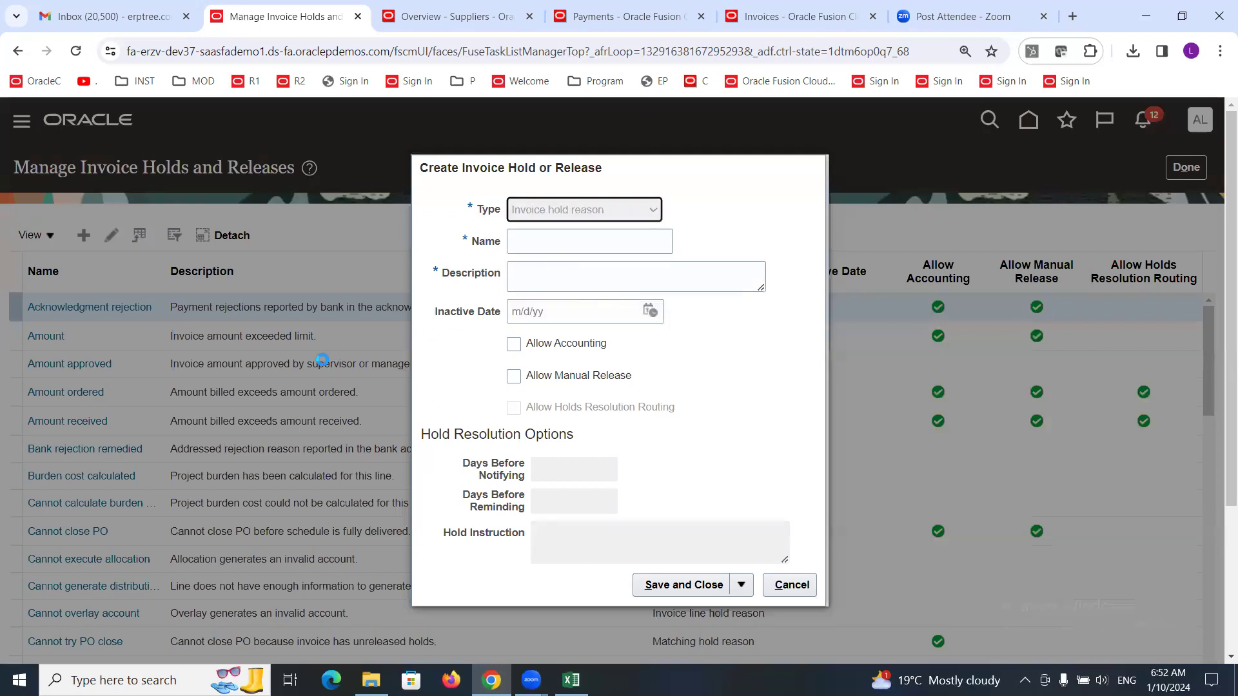
pyautogui.click(530, 244)
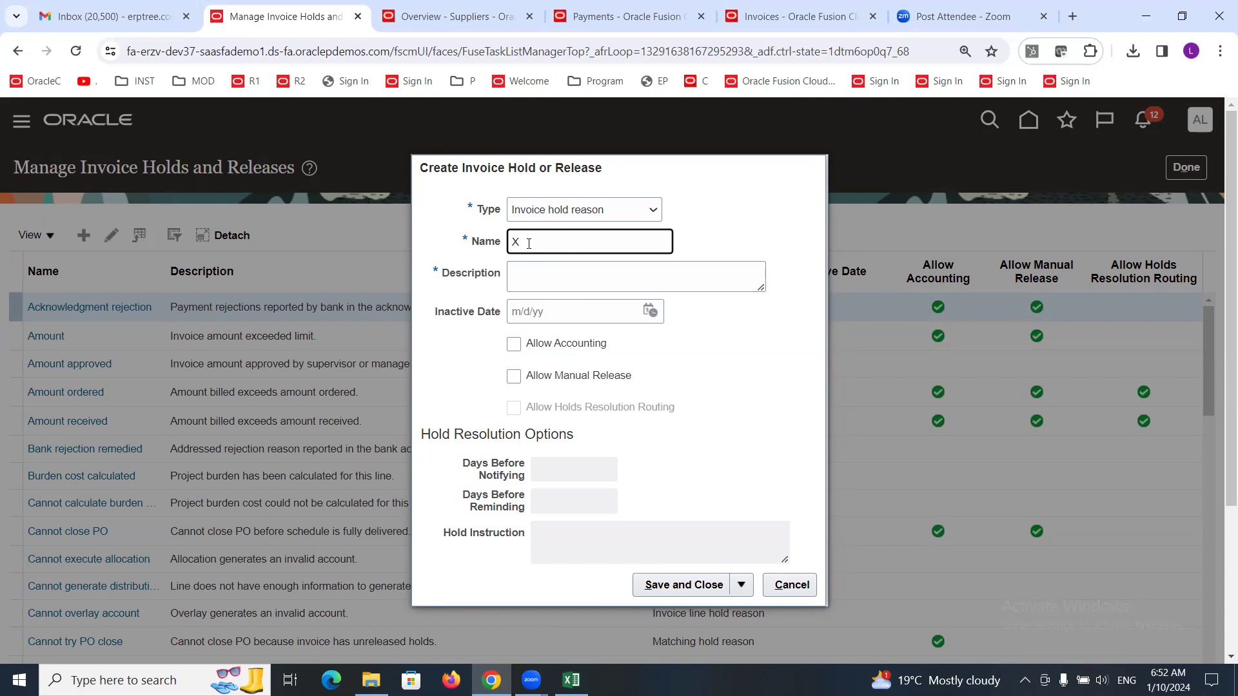
pyautogui.write('e with Supplier')
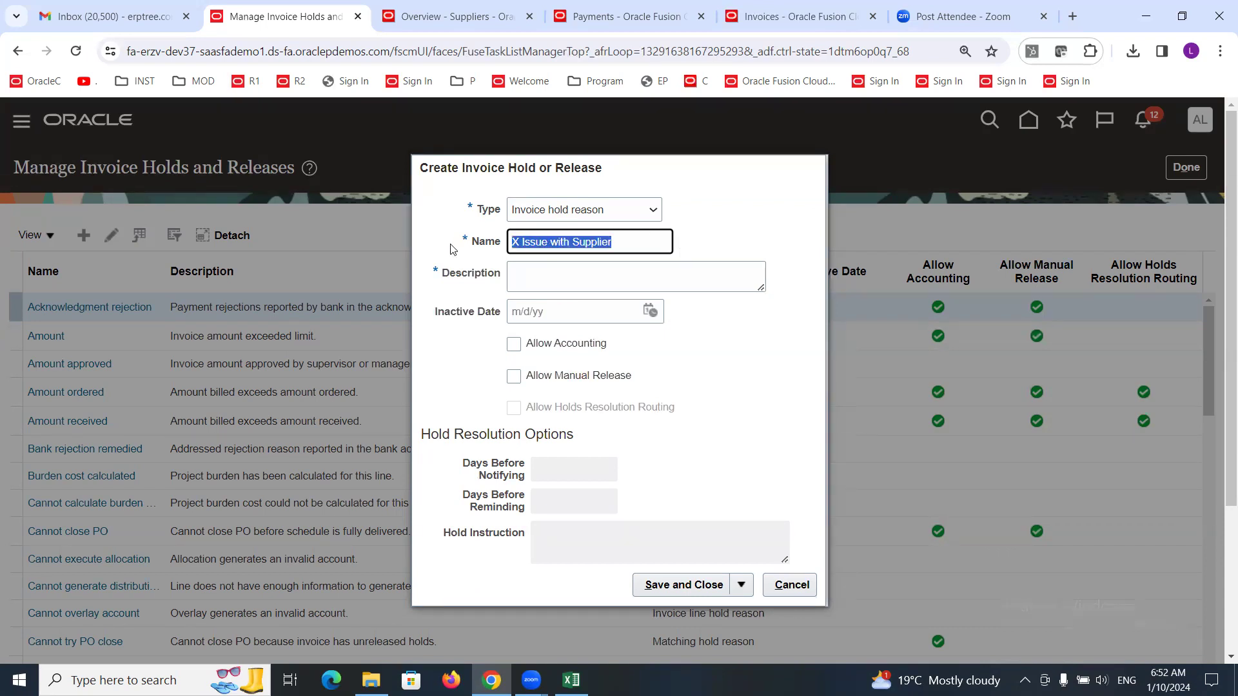
pyautogui.click(535, 280)
pyautogui.write('X Issue with Supplier')
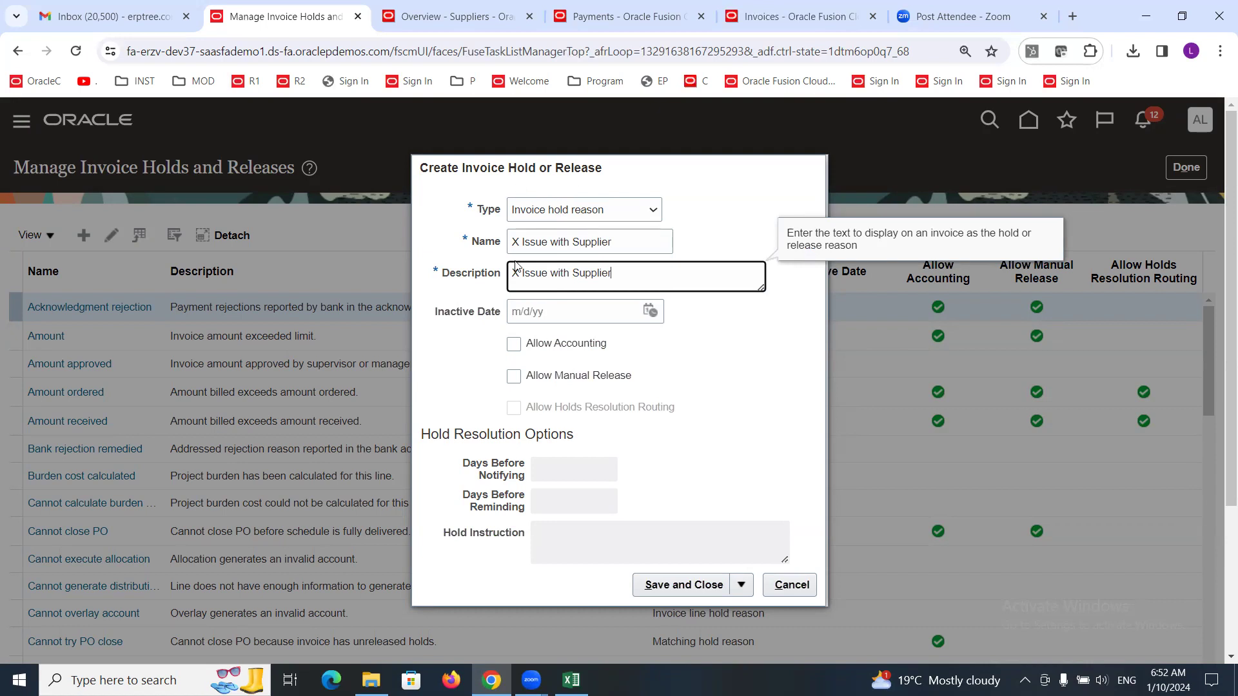
# Allow accounting and manual release for the new X Issue with Supplier hold reason and save it.
pyautogui.click(514, 346)
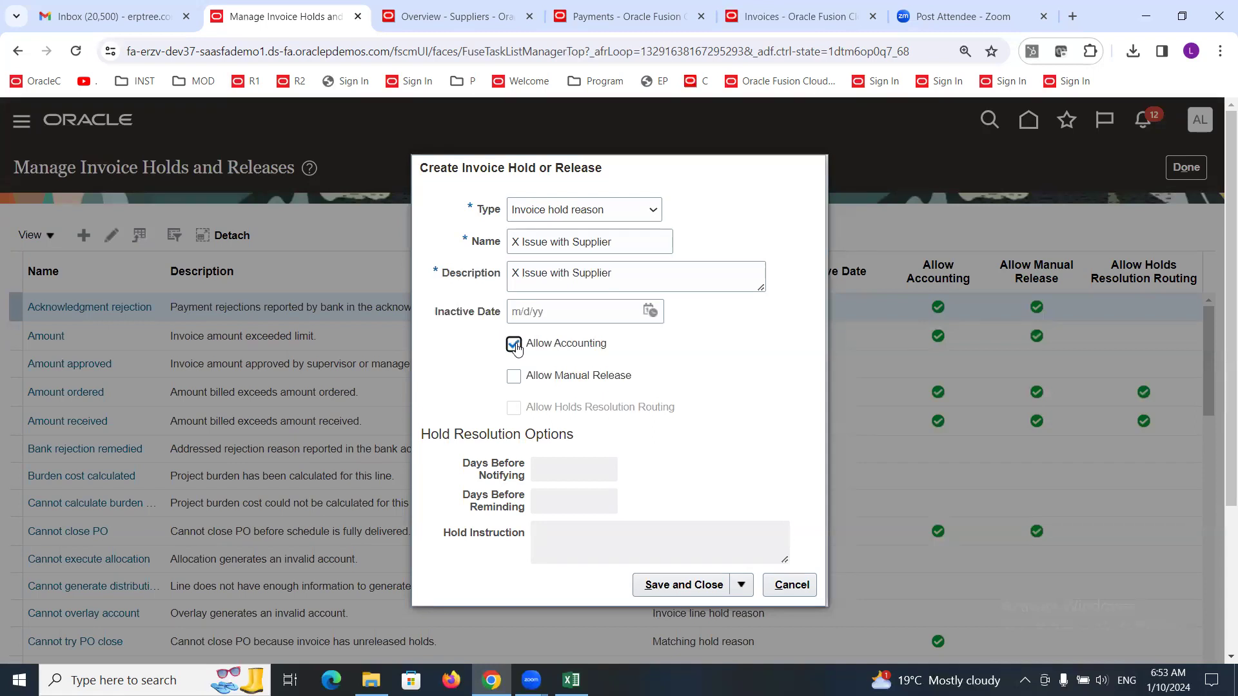
pyautogui.click(513, 377)
pyautogui.click(679, 586)
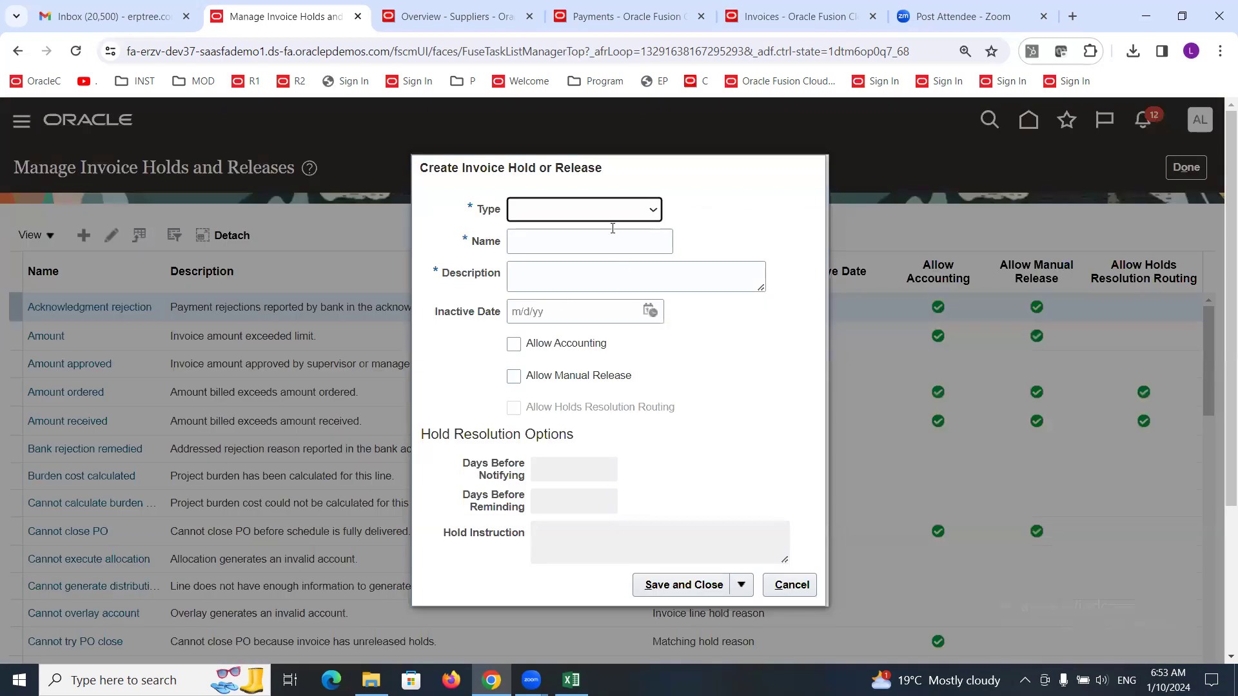
# Create an Invoice release reason with "X Issue resolved" as name and description, save it, and finish the holds and releases setup.
pyautogui.click(604, 208)
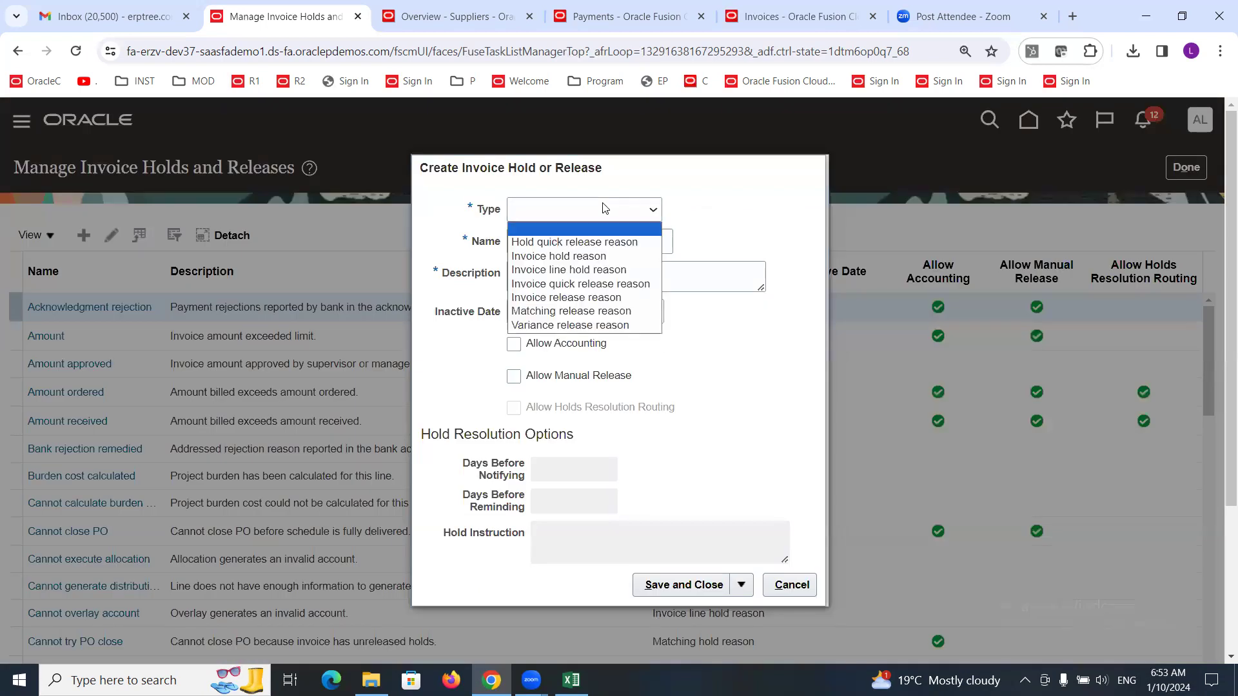
pyautogui.click(594, 297)
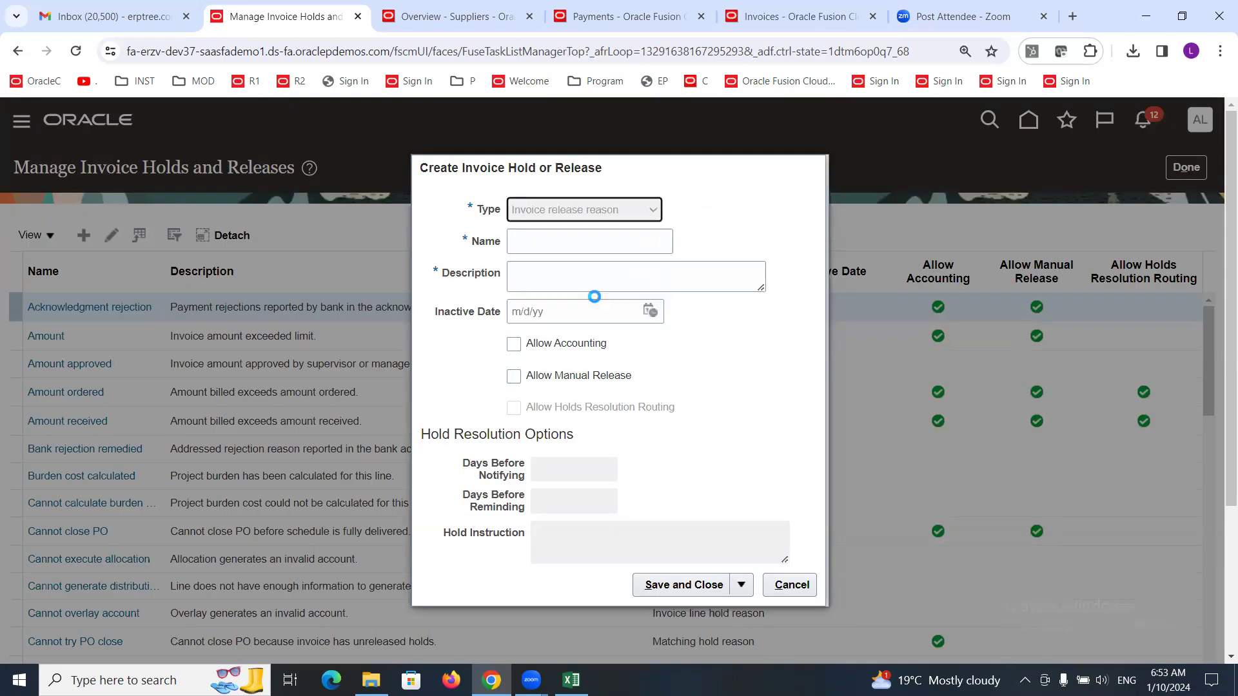
pyautogui.click(556, 244)
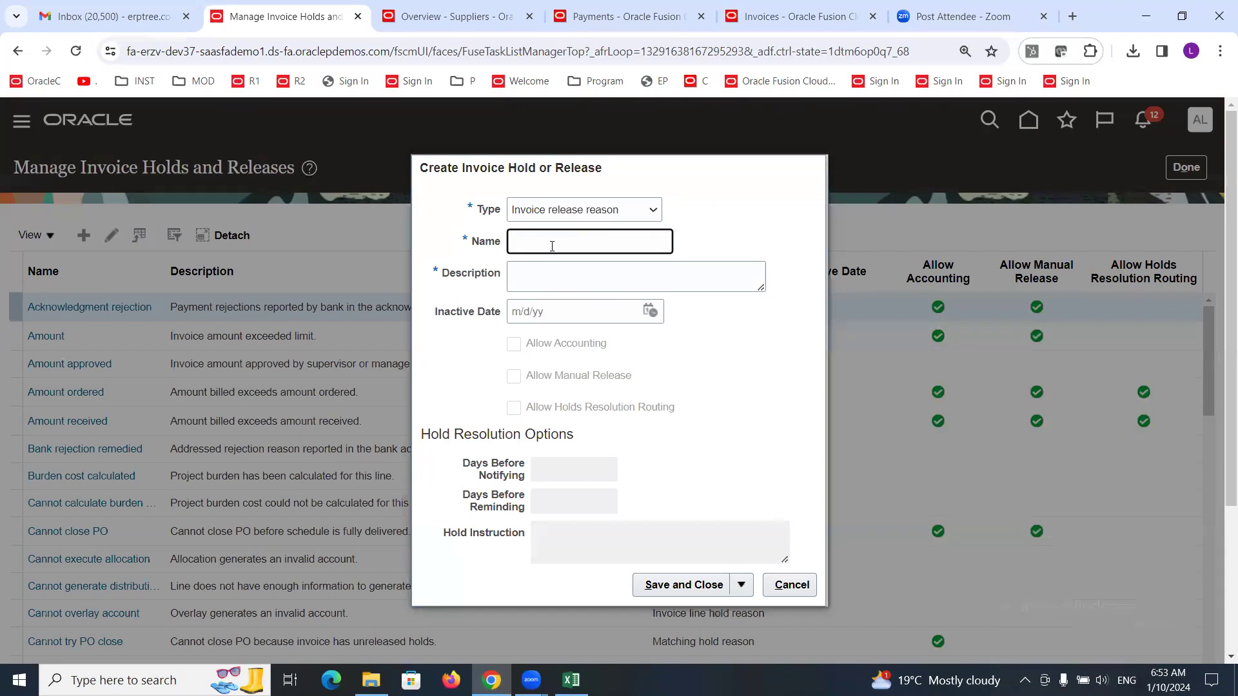
pyautogui.write('X Issue resolved')
pyautogui.moveTo(587, 237); pyautogui.dragTo(464, 241)
pyautogui.hotkey('ctrl', 'c')
pyautogui.click(550, 276)
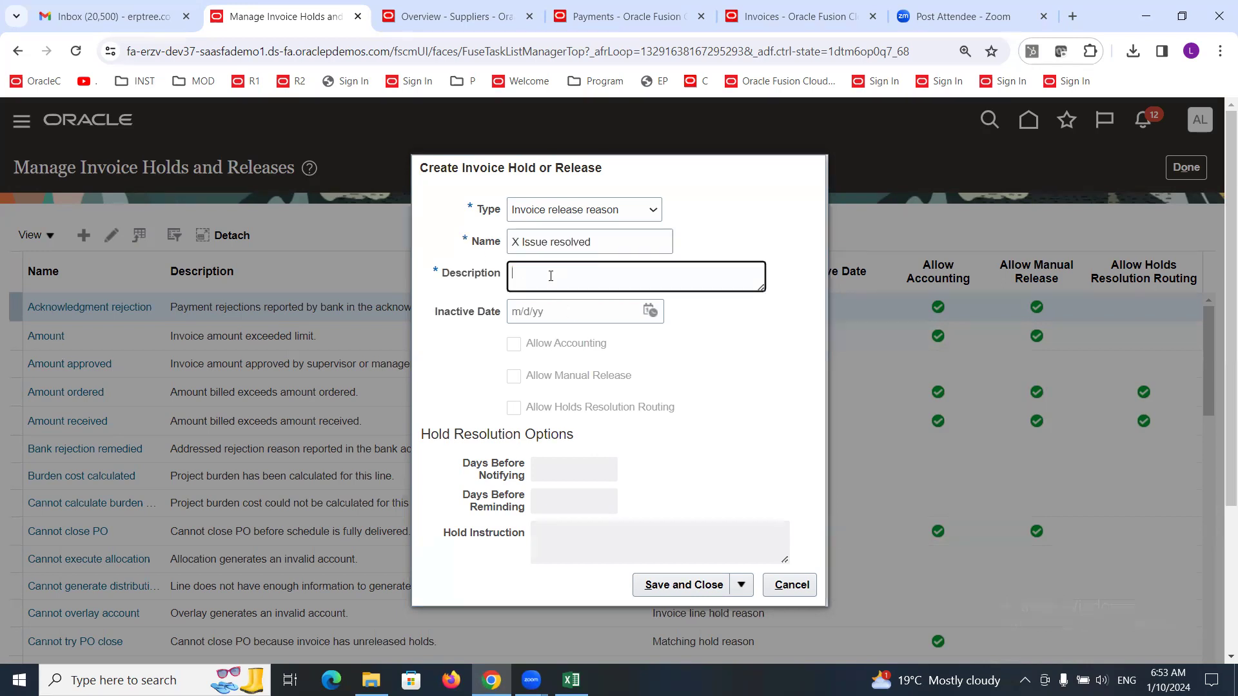
pyautogui.hotkey('ctrl', 'v')
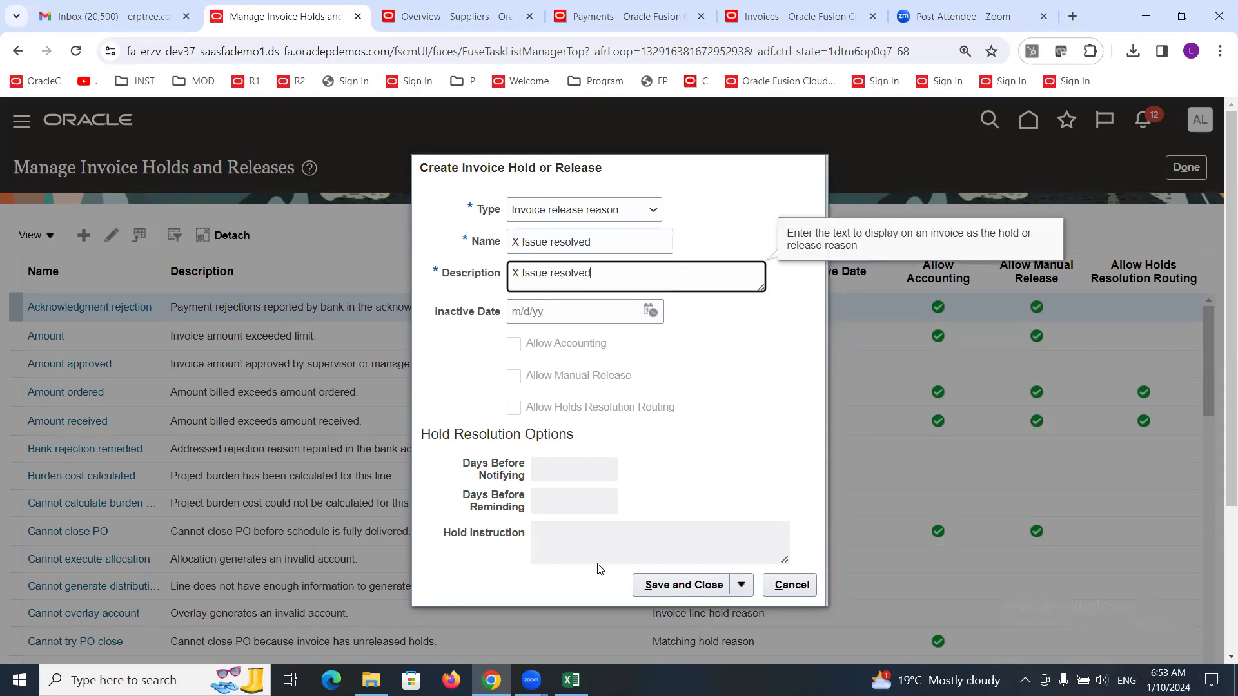
pyautogui.click(663, 590)
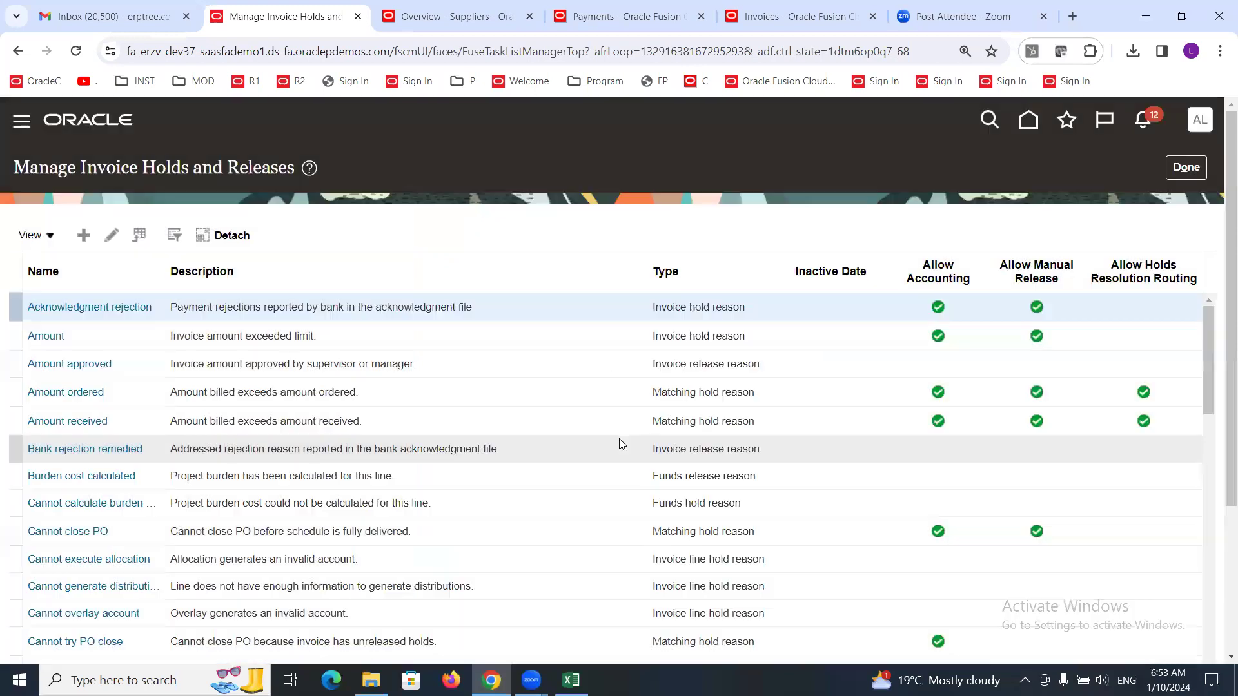
pyautogui.click(1185, 170)
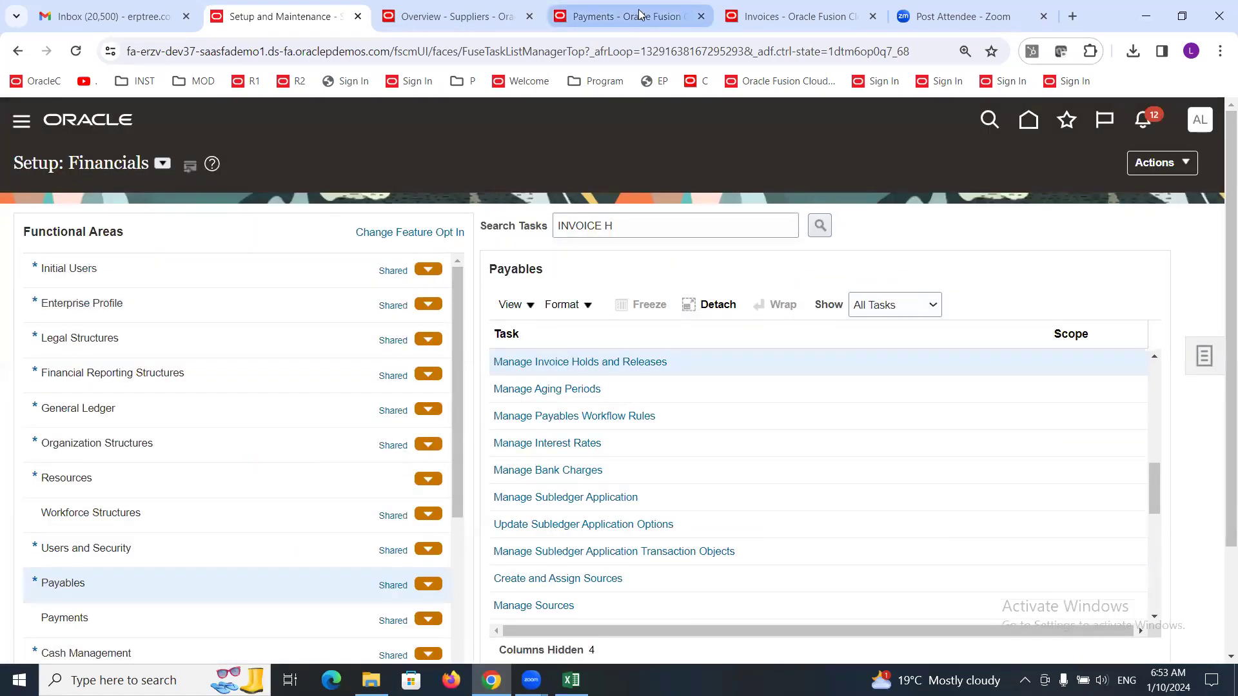
# Save invoice CORP2, add the X Issue with Supplier hold to it, and save the holds.
pyautogui.click(773, 17)
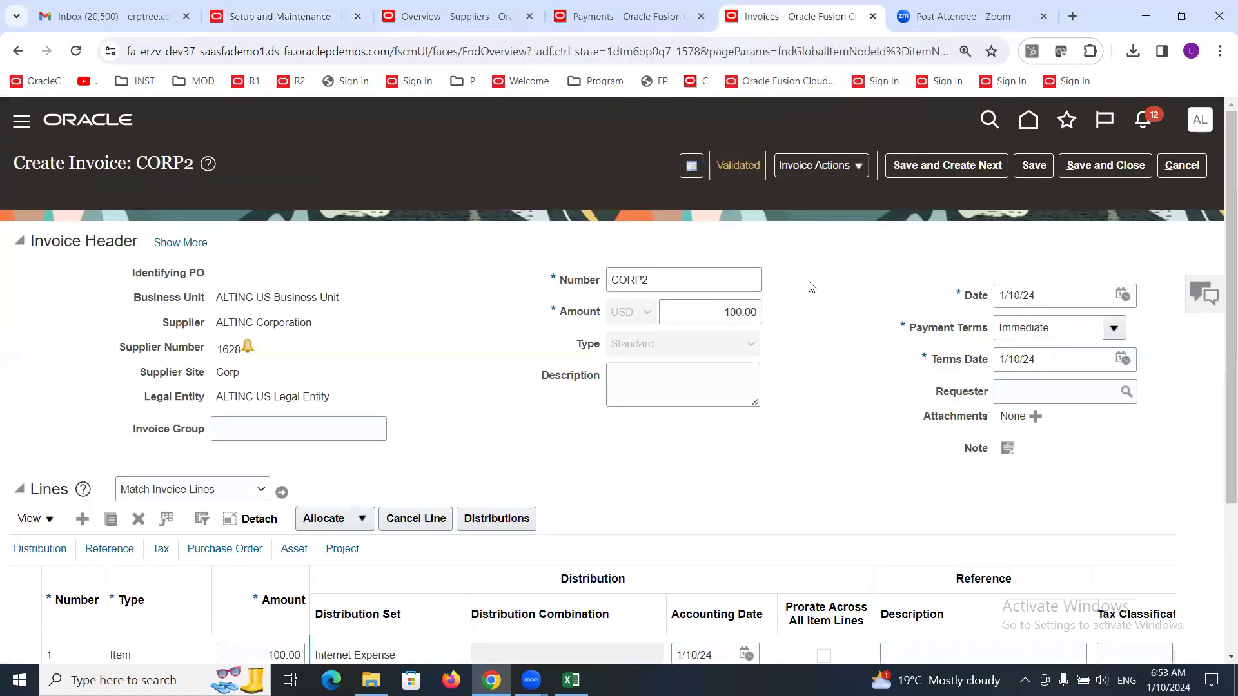
pyautogui.click(1033, 166)
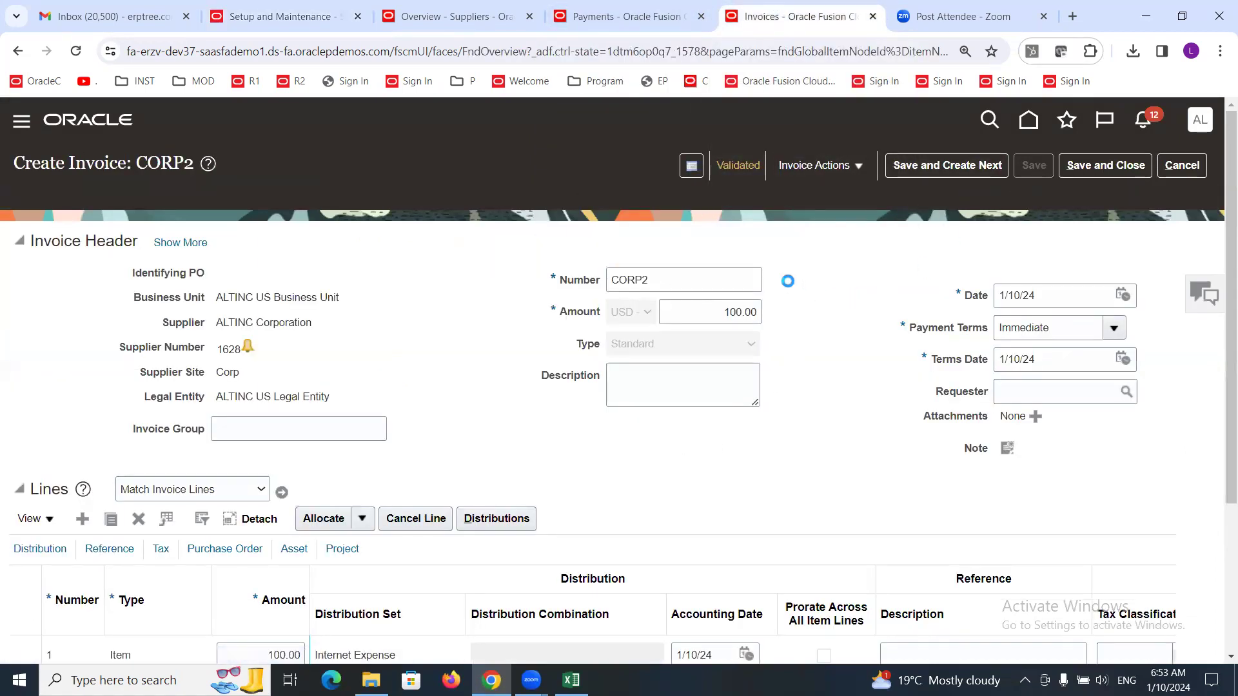
pyautogui.click(854, 168)
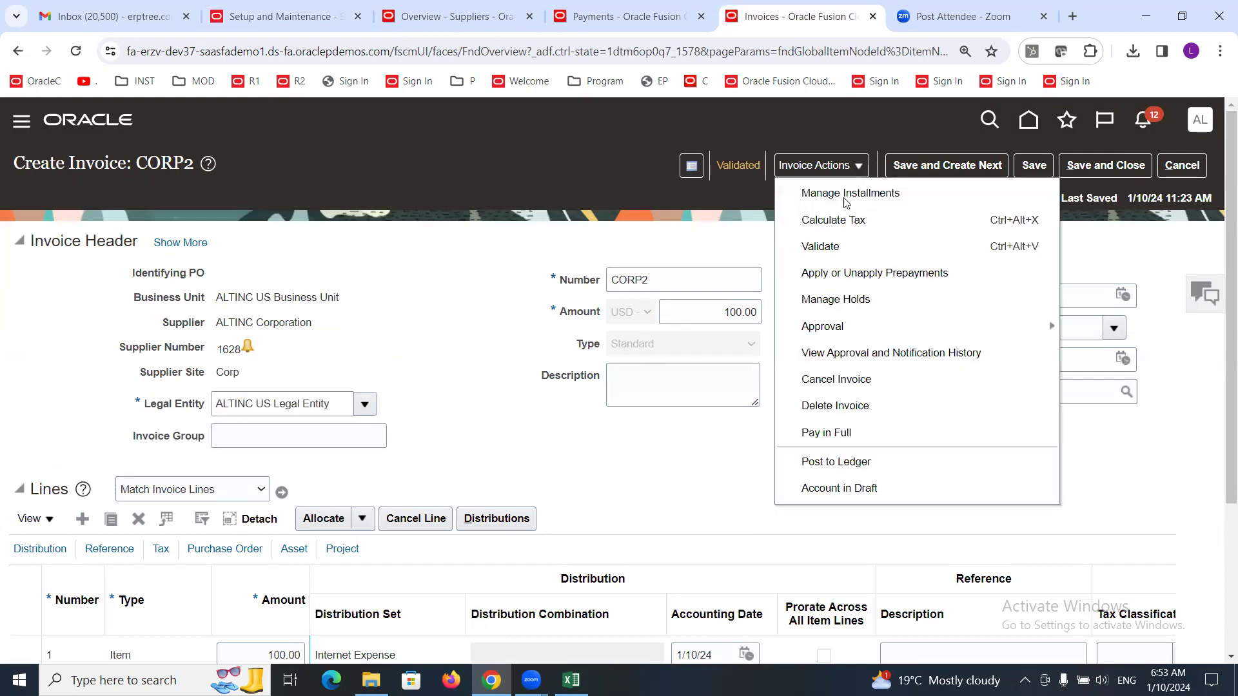
pyautogui.click(846, 308)
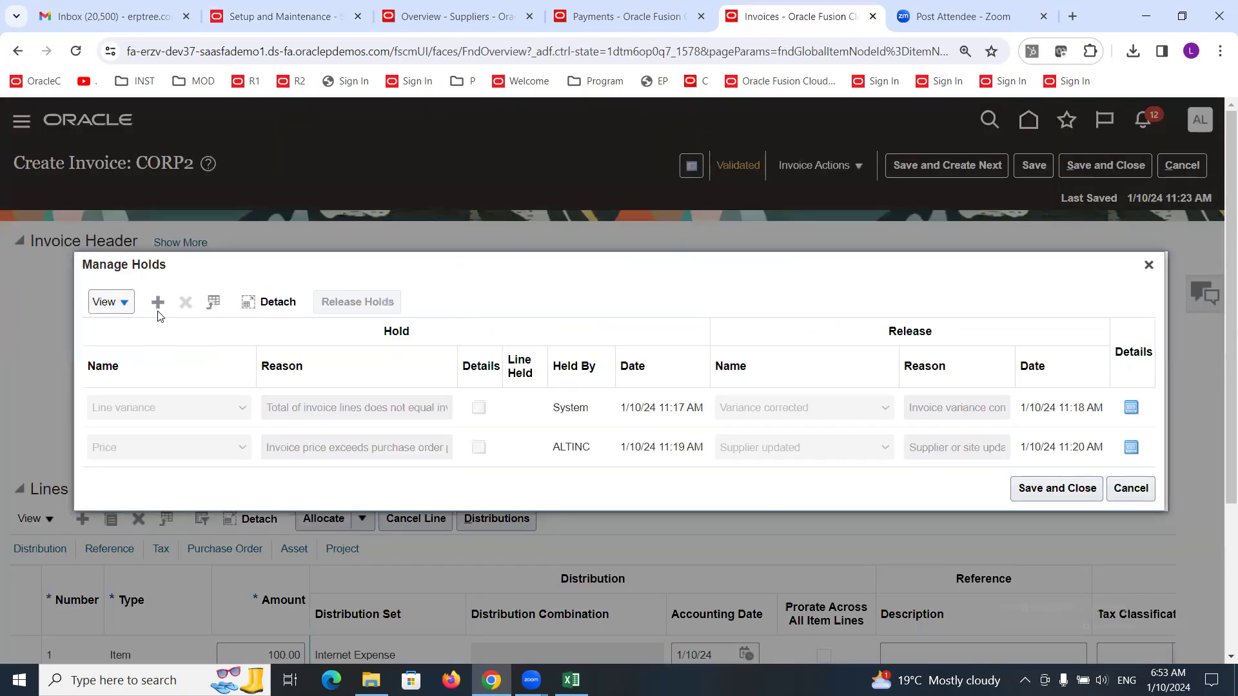
pyautogui.click(159, 303)
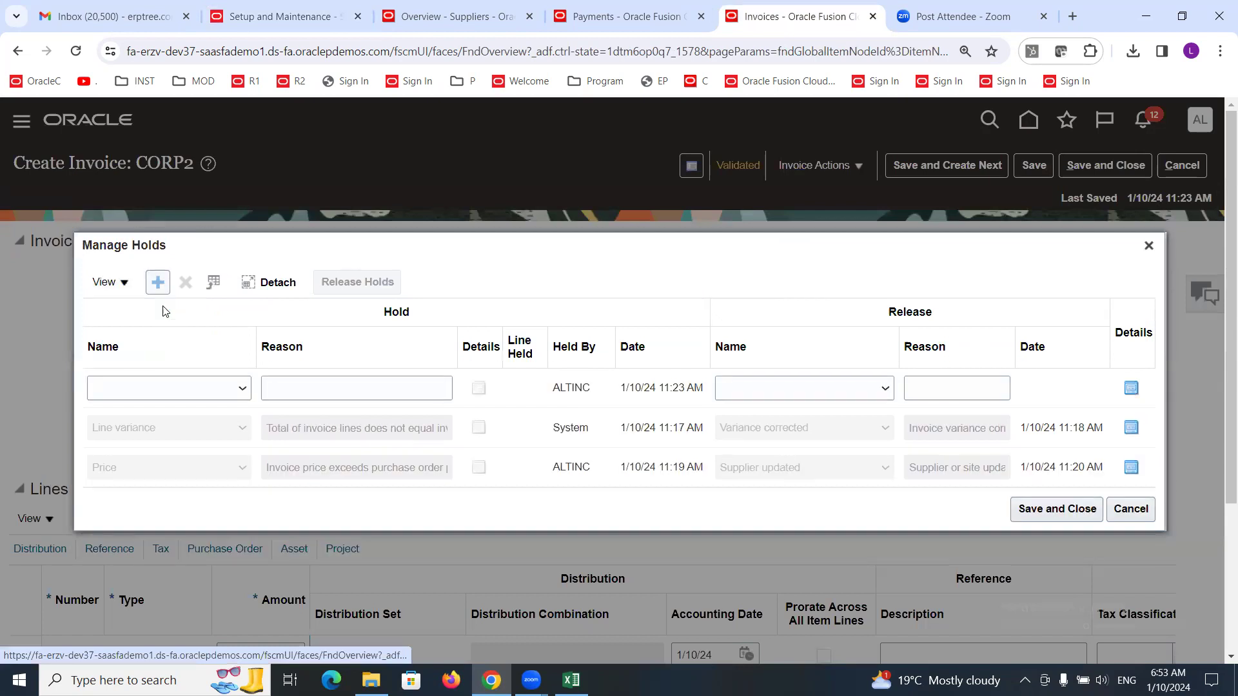
pyautogui.click(240, 388)
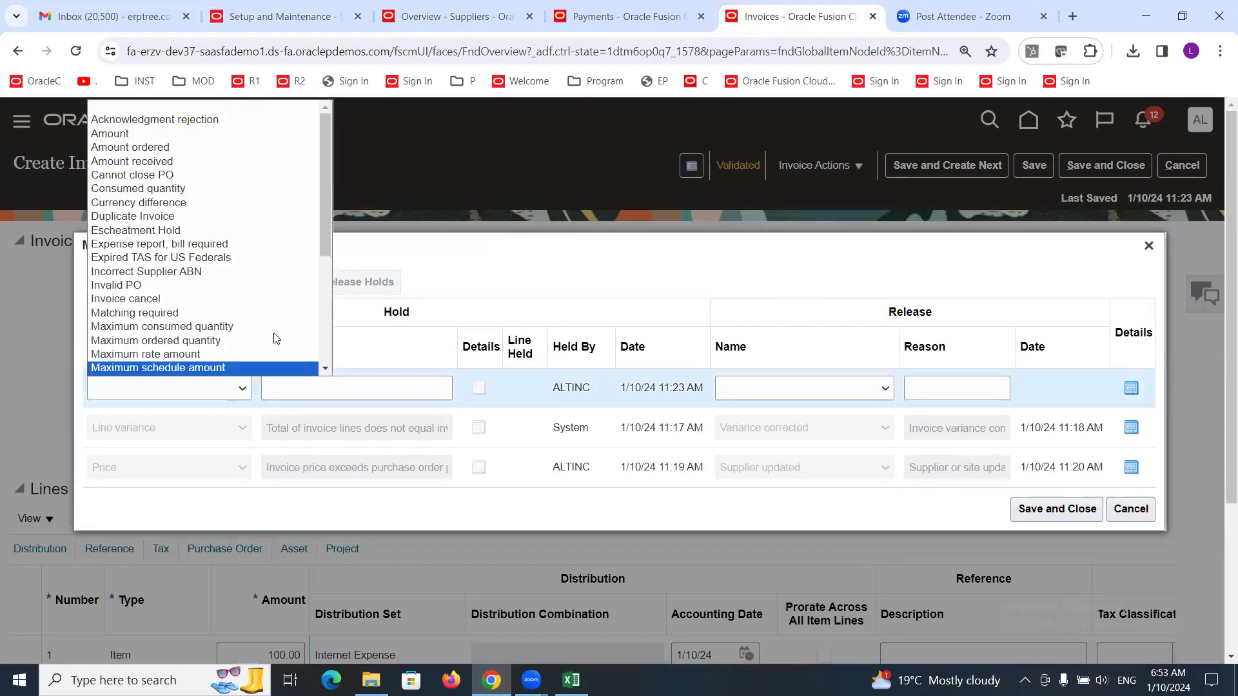
pyautogui.moveTo(328, 206); pyautogui.dragTo(335, 340)
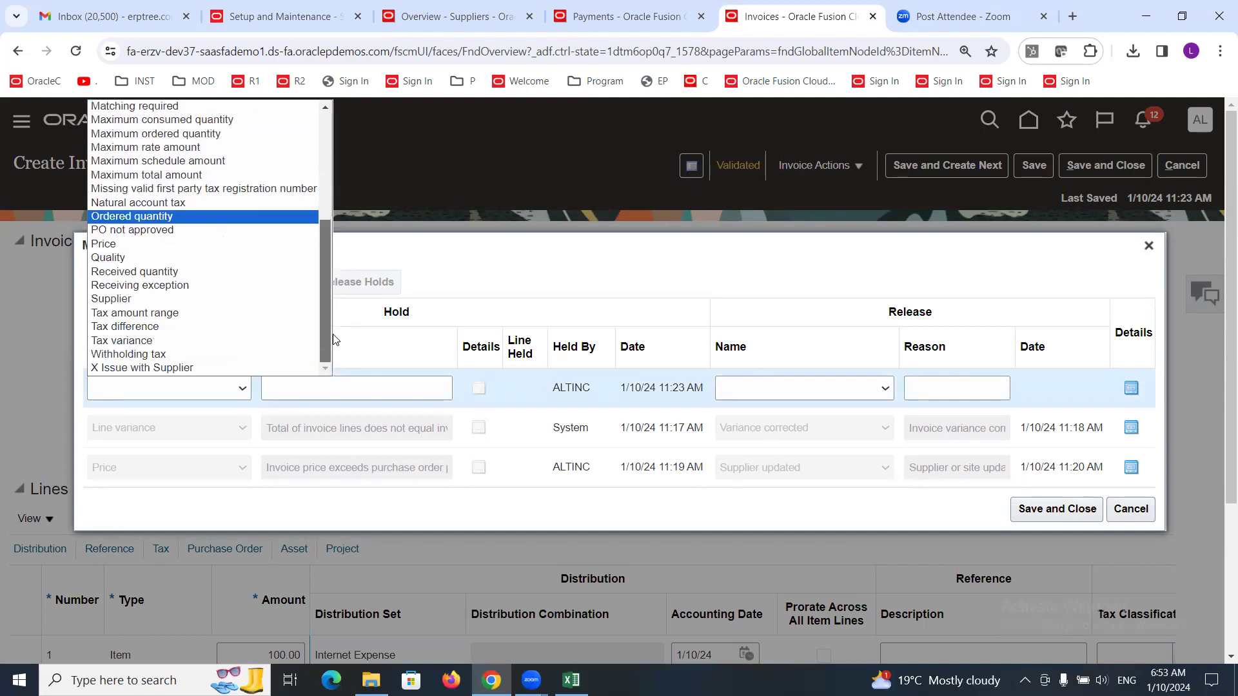
pyautogui.click(171, 369)
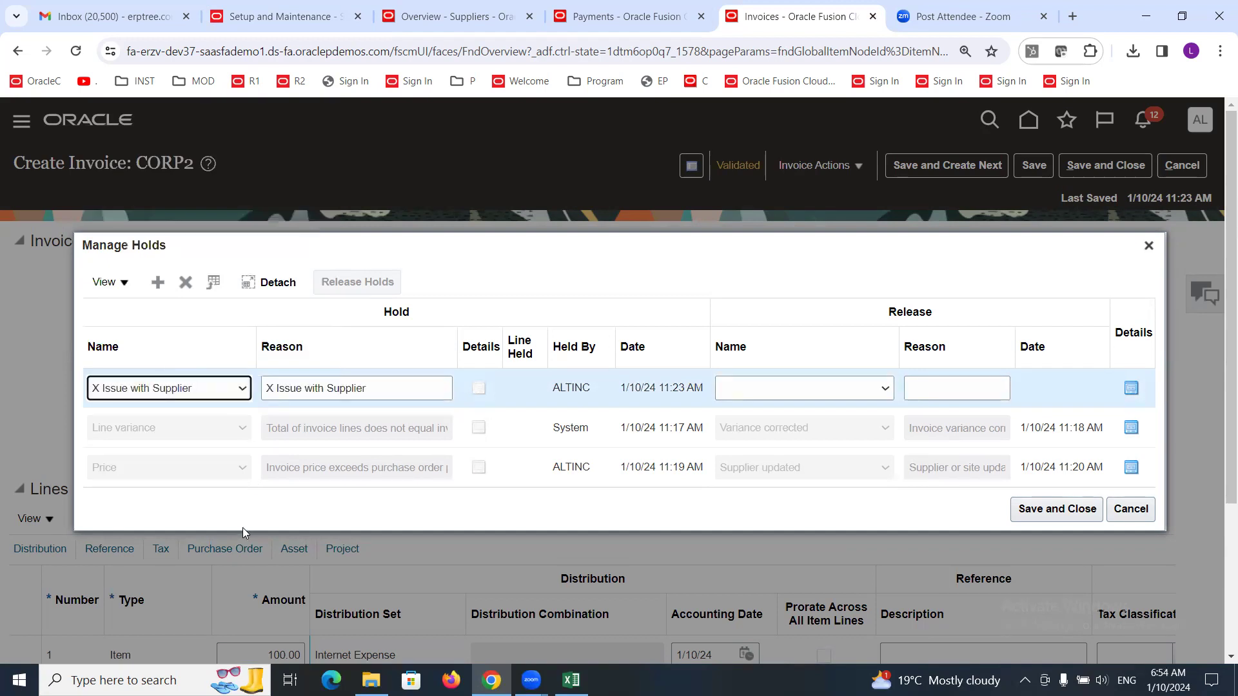
pyautogui.click(1039, 518)
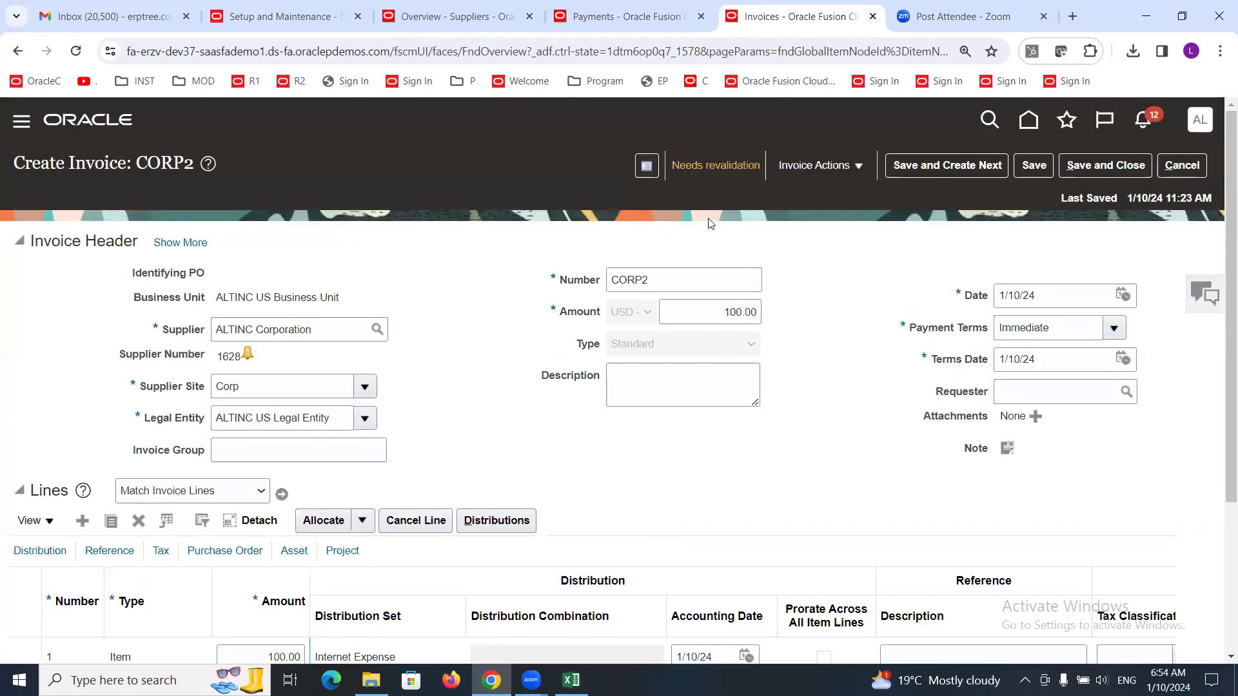
# Try to pay invoice CORP2 in full with the X Issue with Supplier hold in place.
pyautogui.click(852, 168)
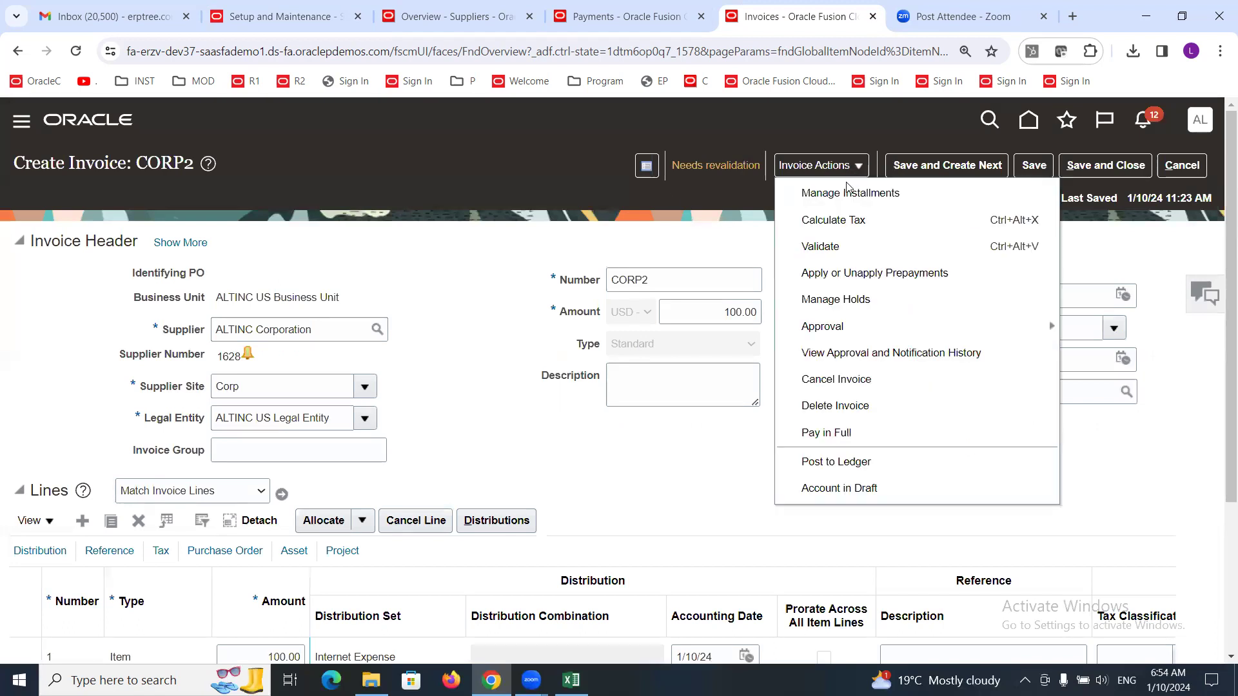
pyautogui.click(859, 438)
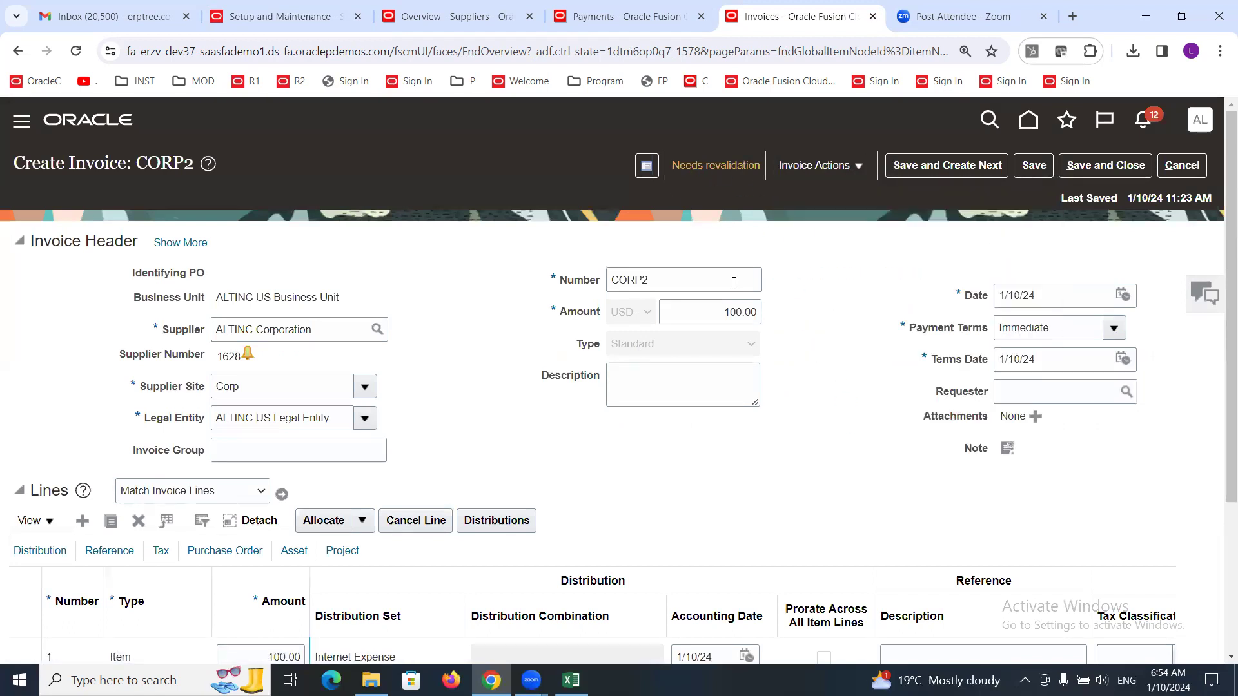
# Release the X Issue with Supplier hold on CORP2 with the release name X Issue resolved, and save and close the invoice.
pyautogui.click(1033, 164)
pyautogui.click(856, 169)
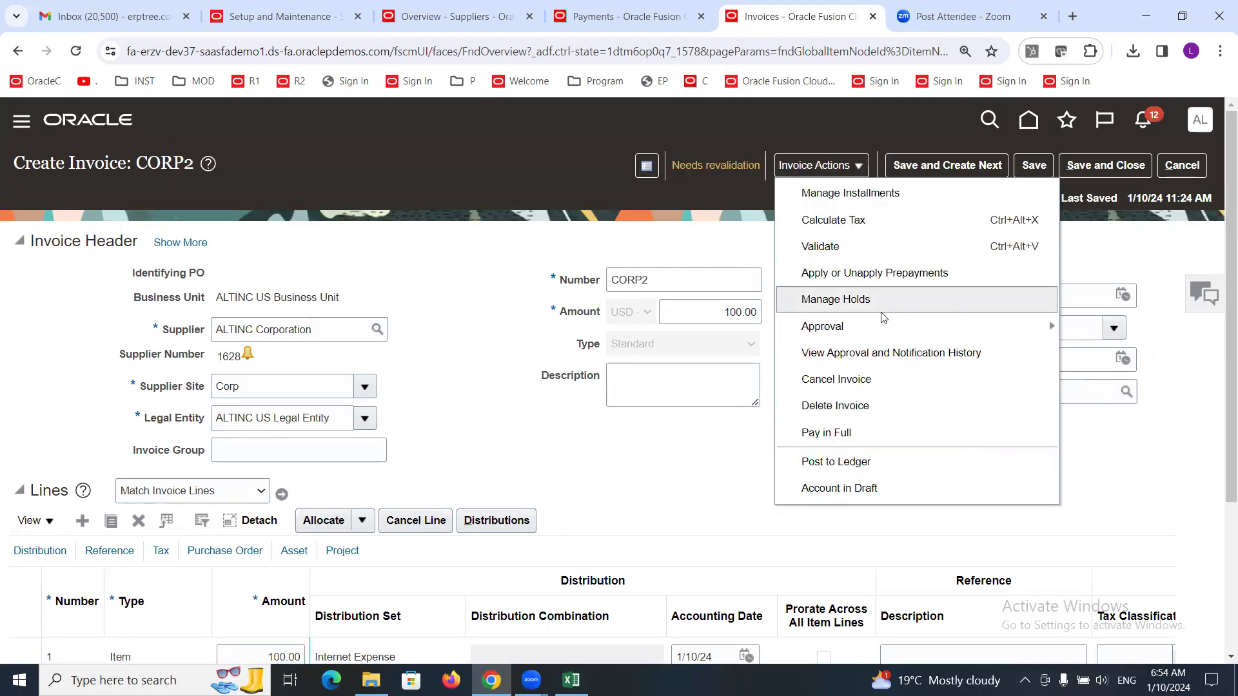
pyautogui.click(838, 299)
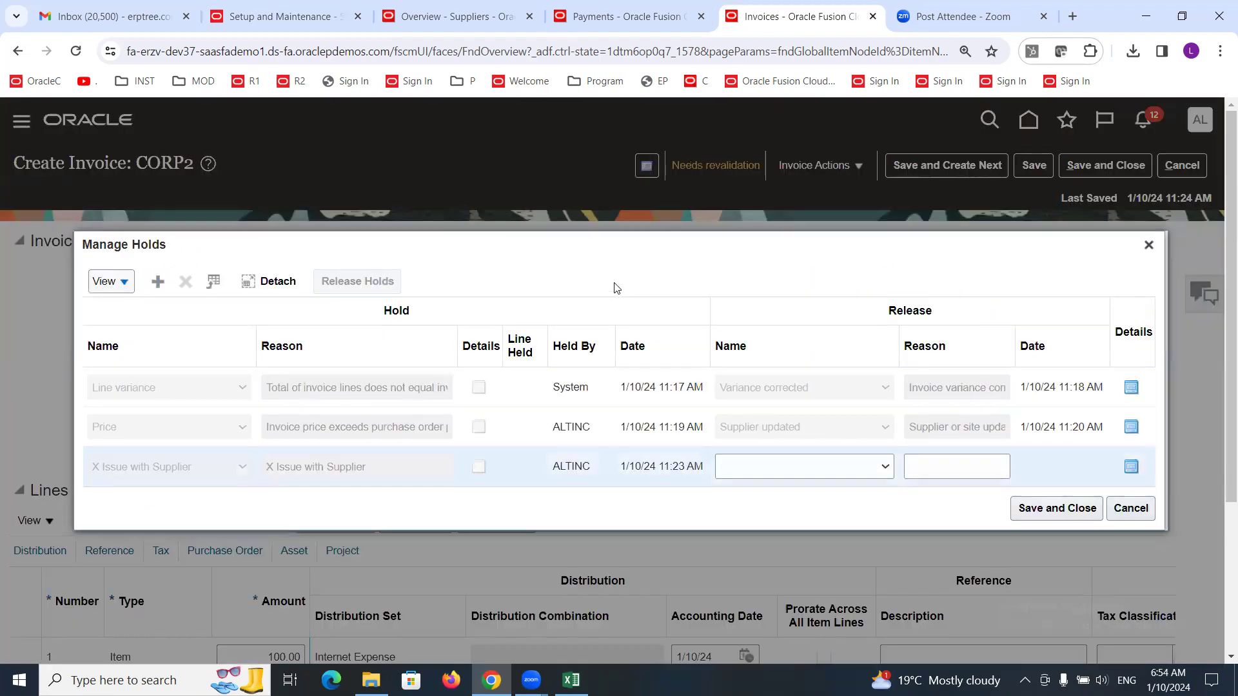
pyautogui.click(885, 466)
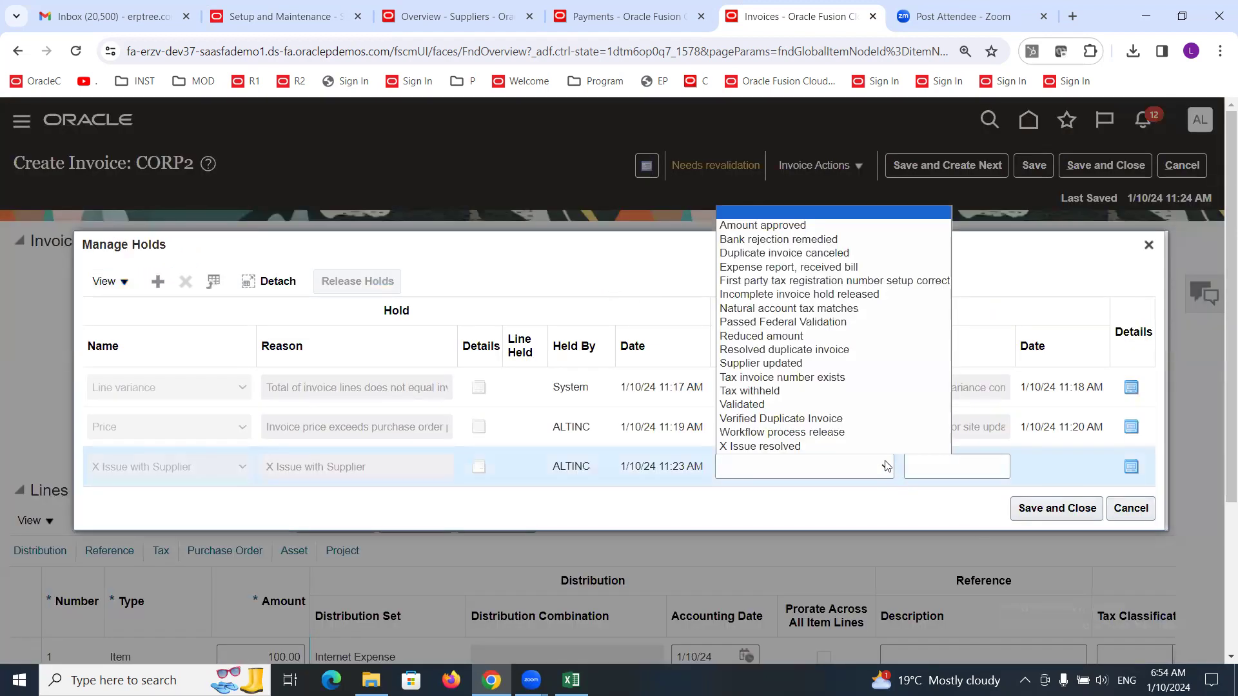
pyautogui.click(784, 445)
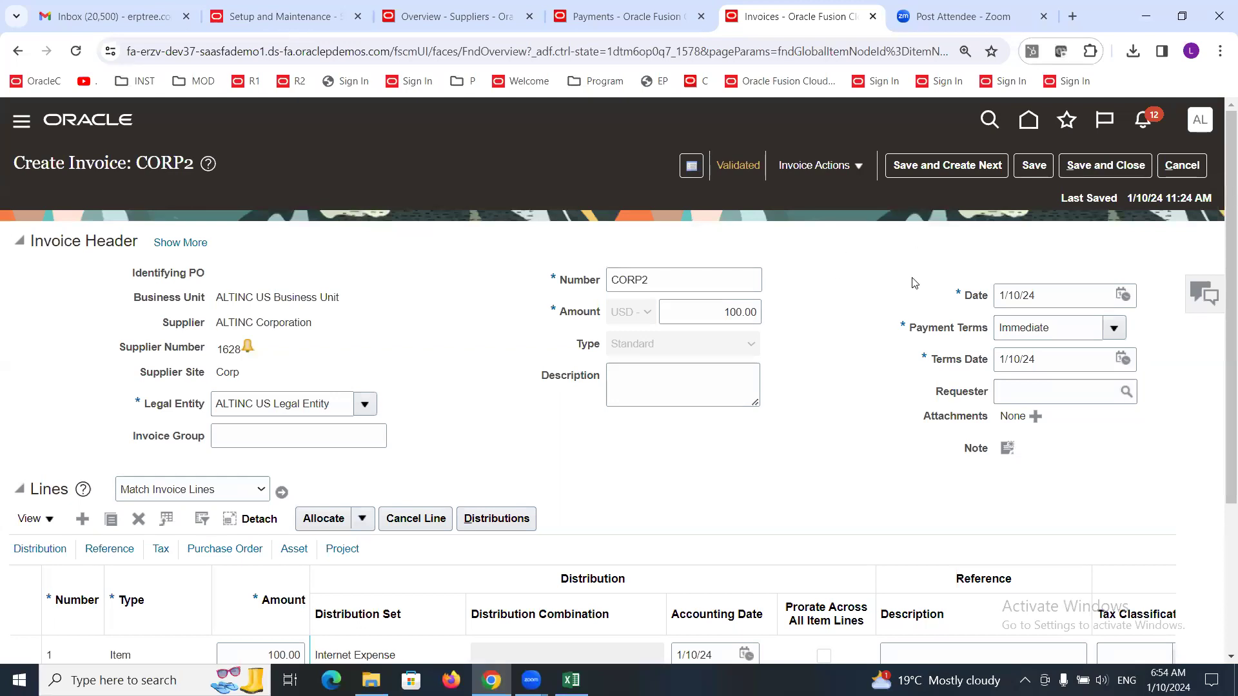
pyautogui.click(1102, 167)
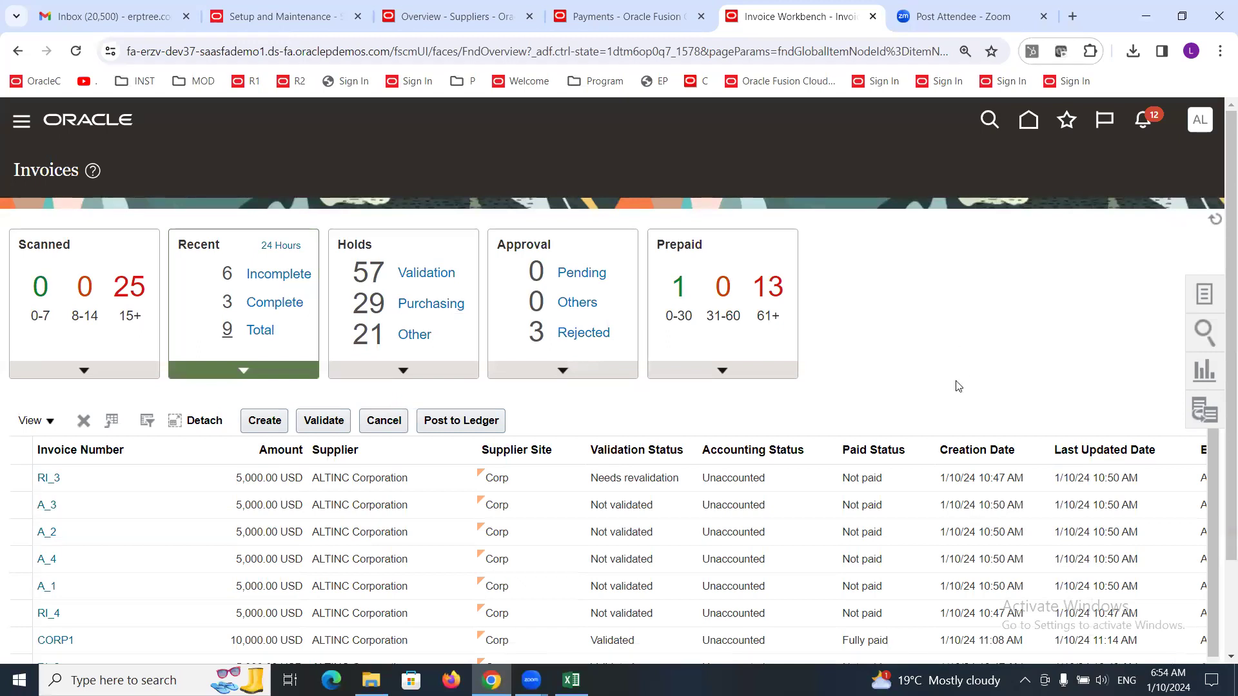
# Search the Payables setup tasks for "invoice options" and open Manage Invoice Options.
pyautogui.click(251, 6)
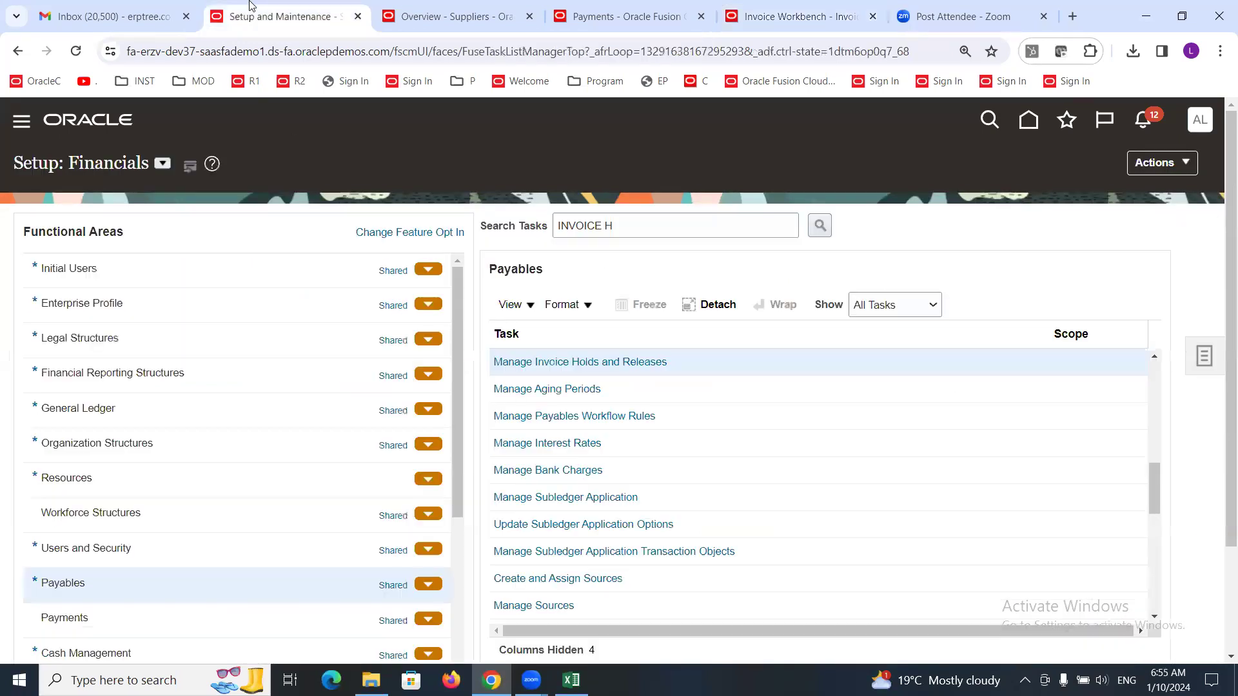
pyautogui.tripleClick(632, 226)
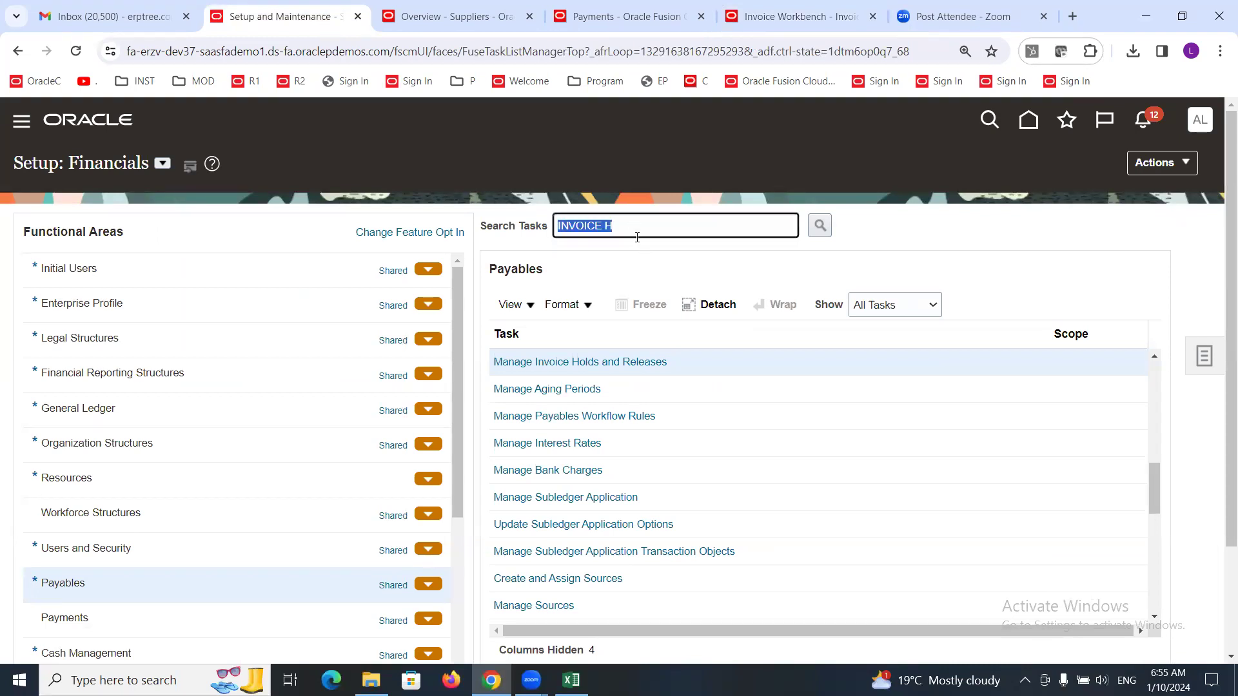
pyautogui.write('invoice options')
pyautogui.press('Return')
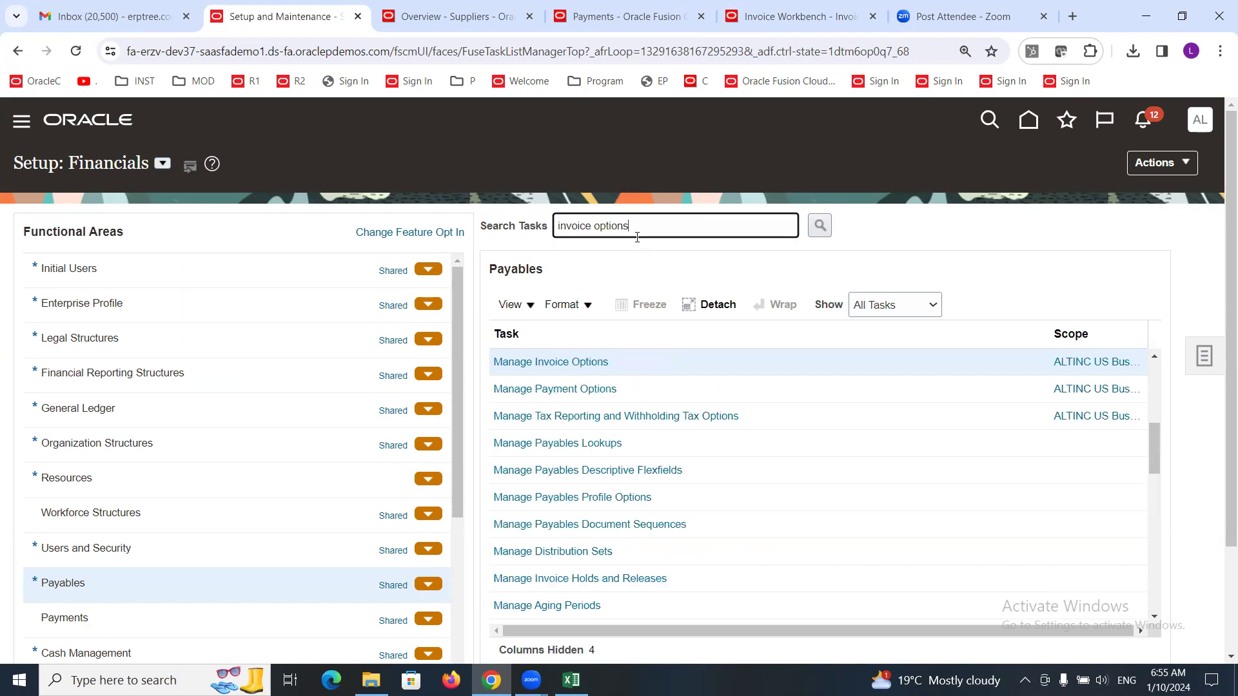
pyautogui.click(560, 360)
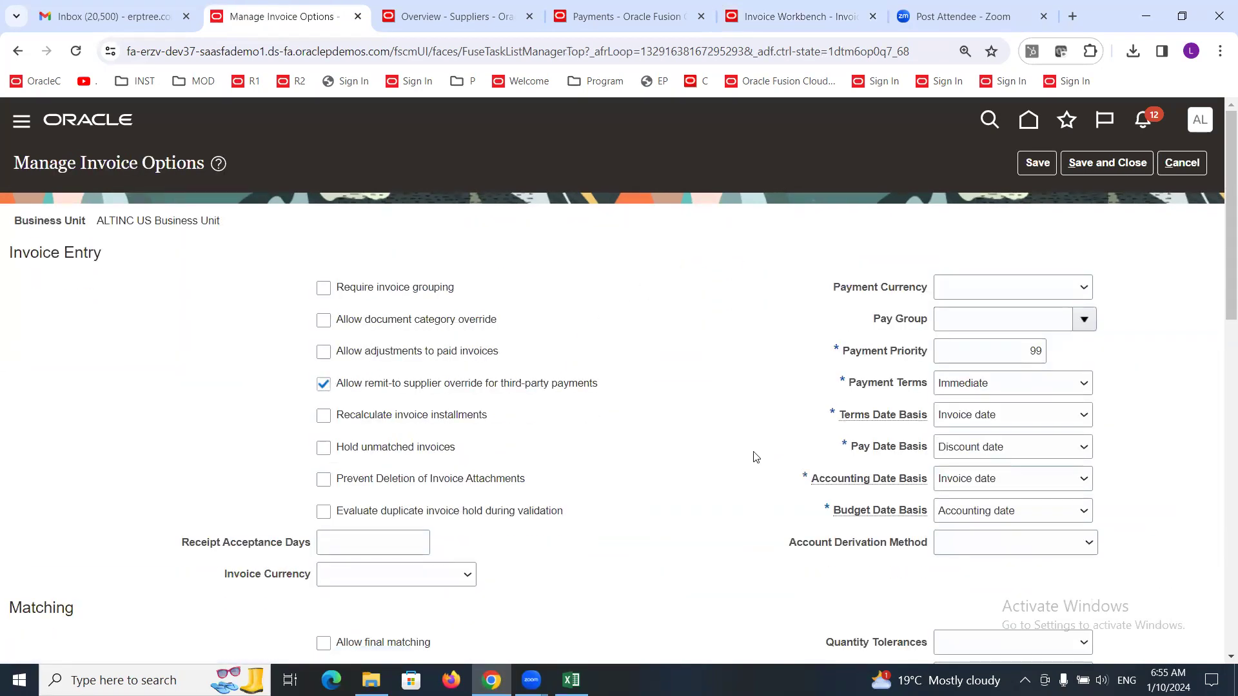
# Enable Hold unmatched invoices for ALTINC US Business Unit, and save and close the invoice options.
pyautogui.click(324, 449)
pyautogui.moveTo(99, 221); pyautogui.dragTo(227, 216)
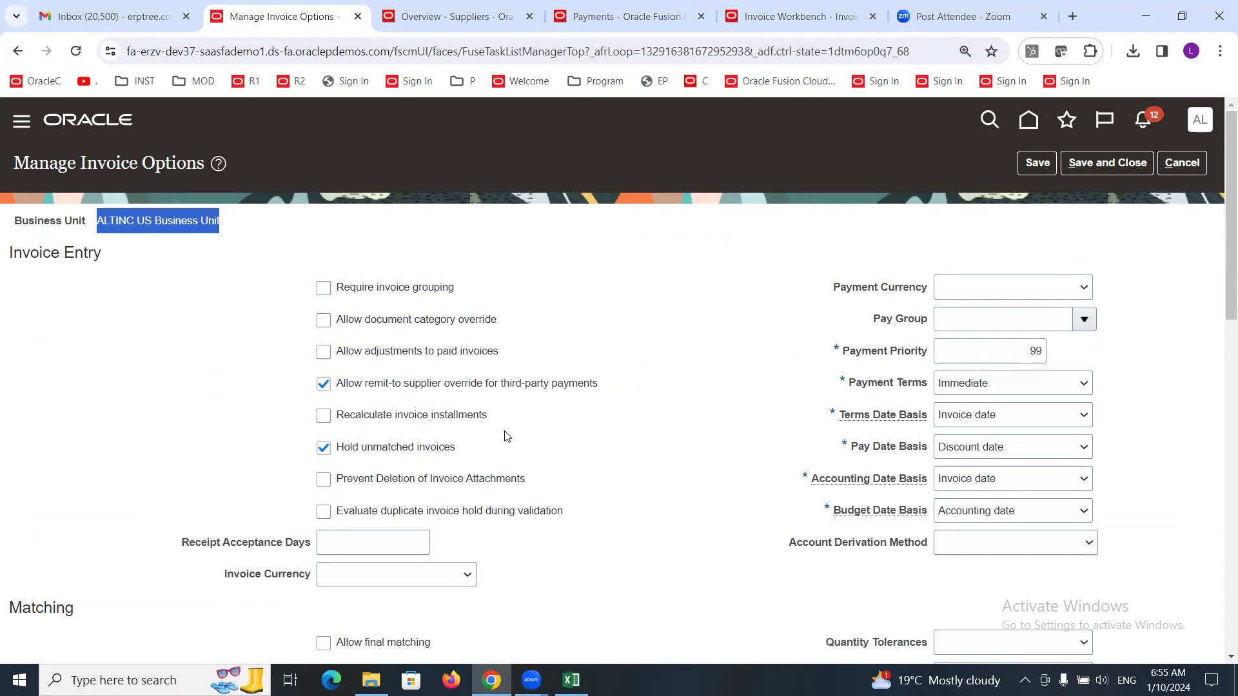
pyautogui.click(520, 457)
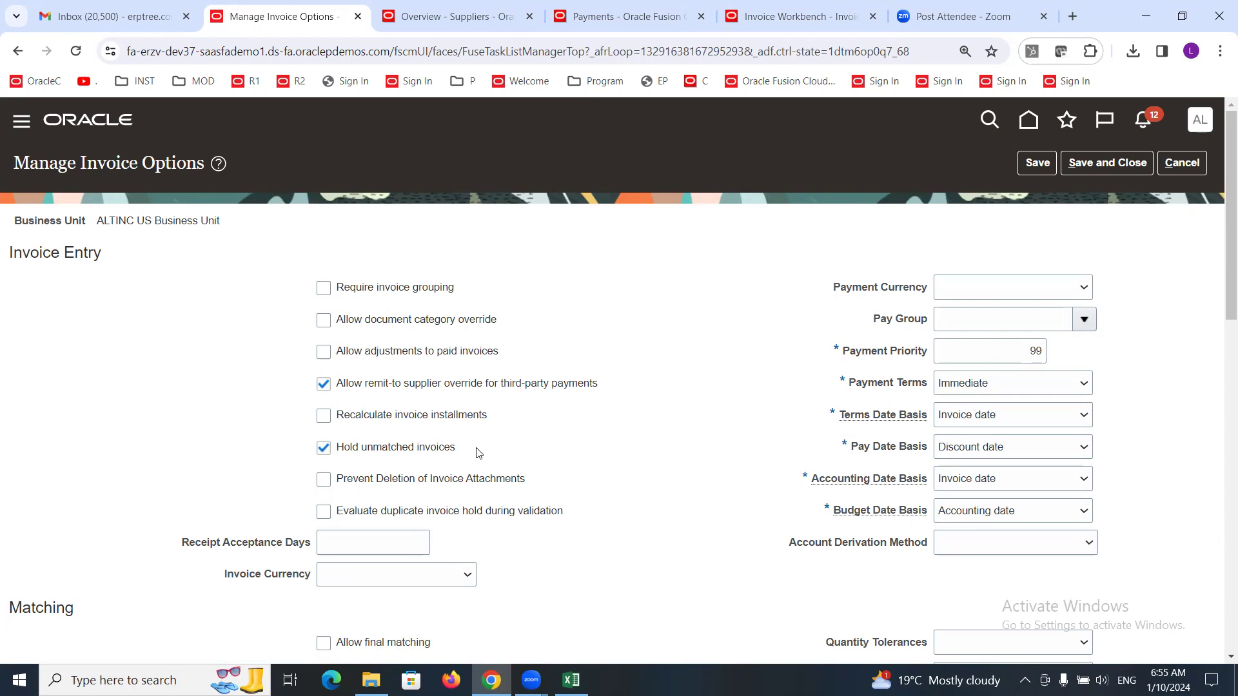
pyautogui.click(1105, 169)
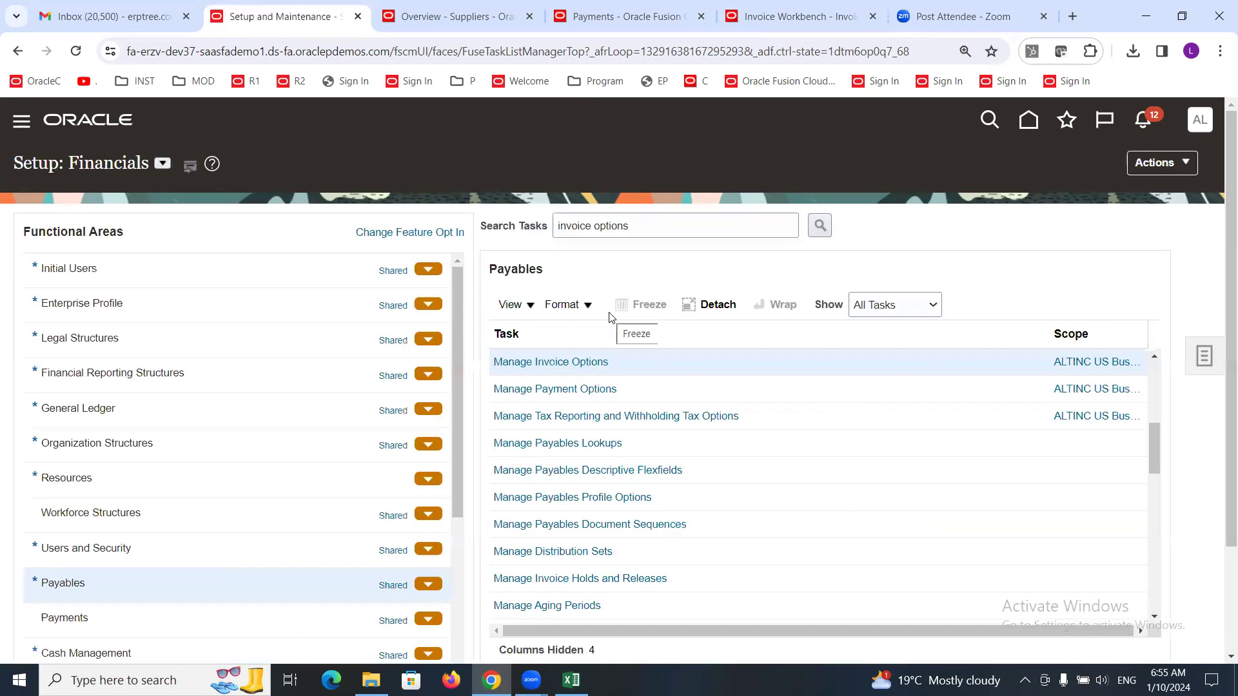
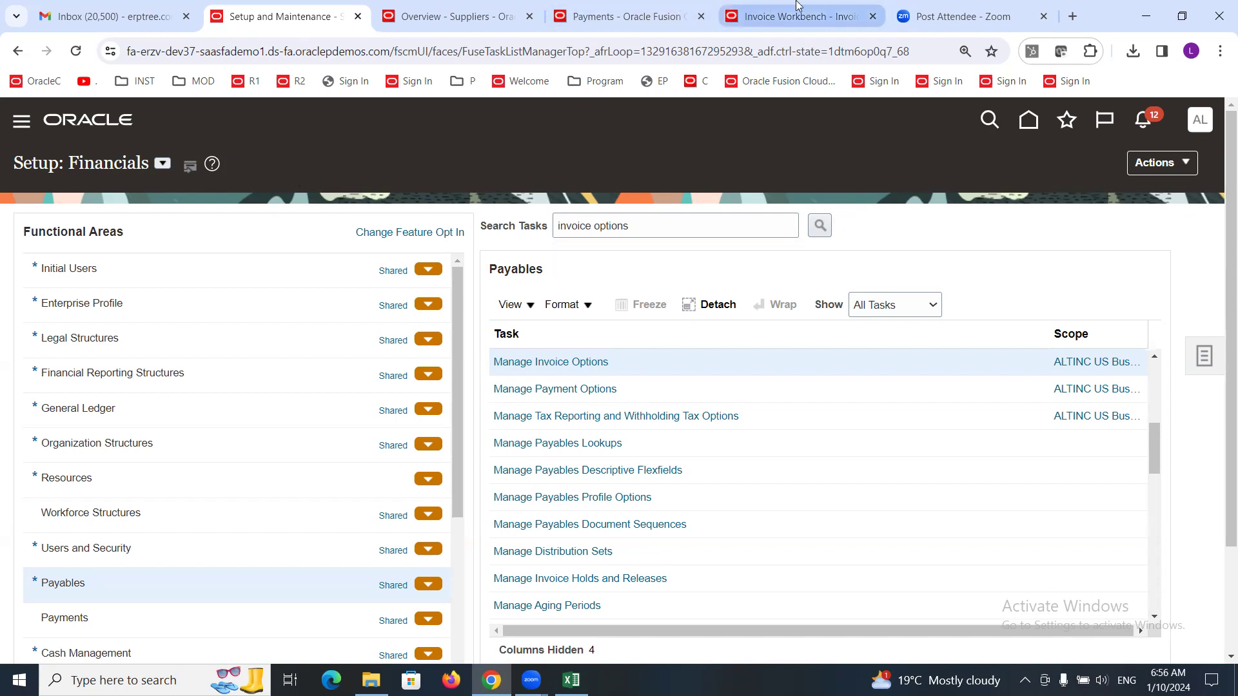
# Start a new invoice in the Invoice Workbench for ALTINC US Business Unit with the supplier ALTINC Corporation.
pyautogui.click(819, 20)
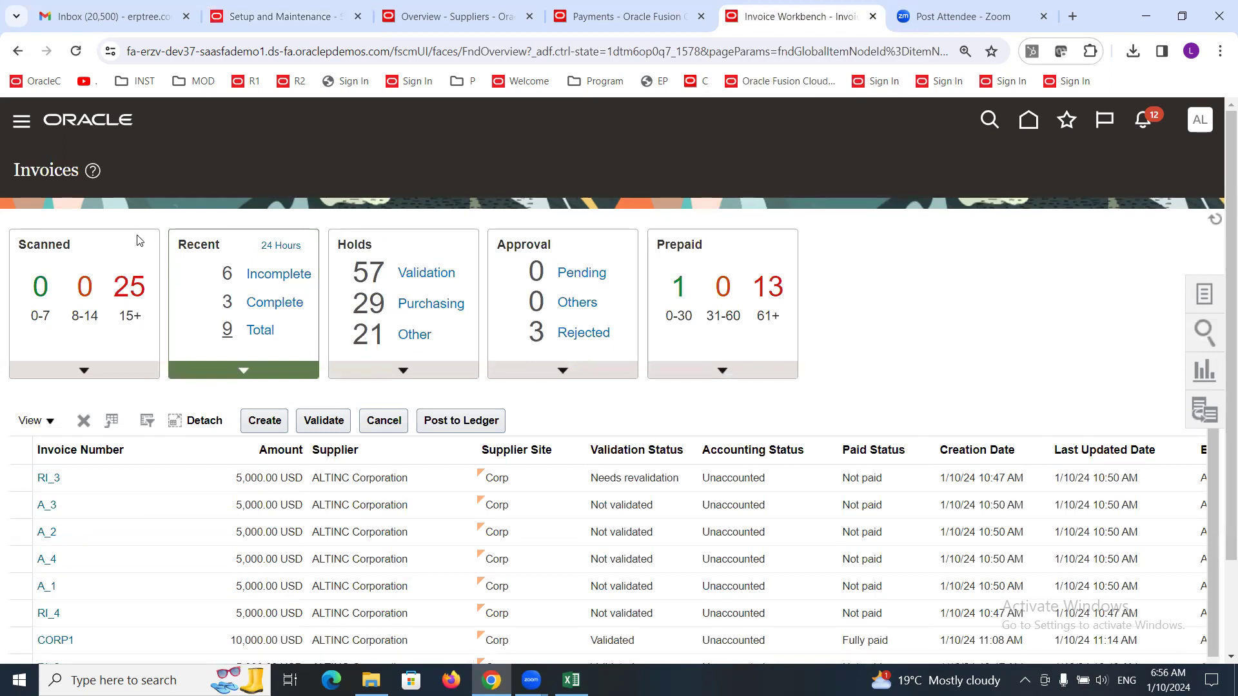
pyautogui.click(265, 420)
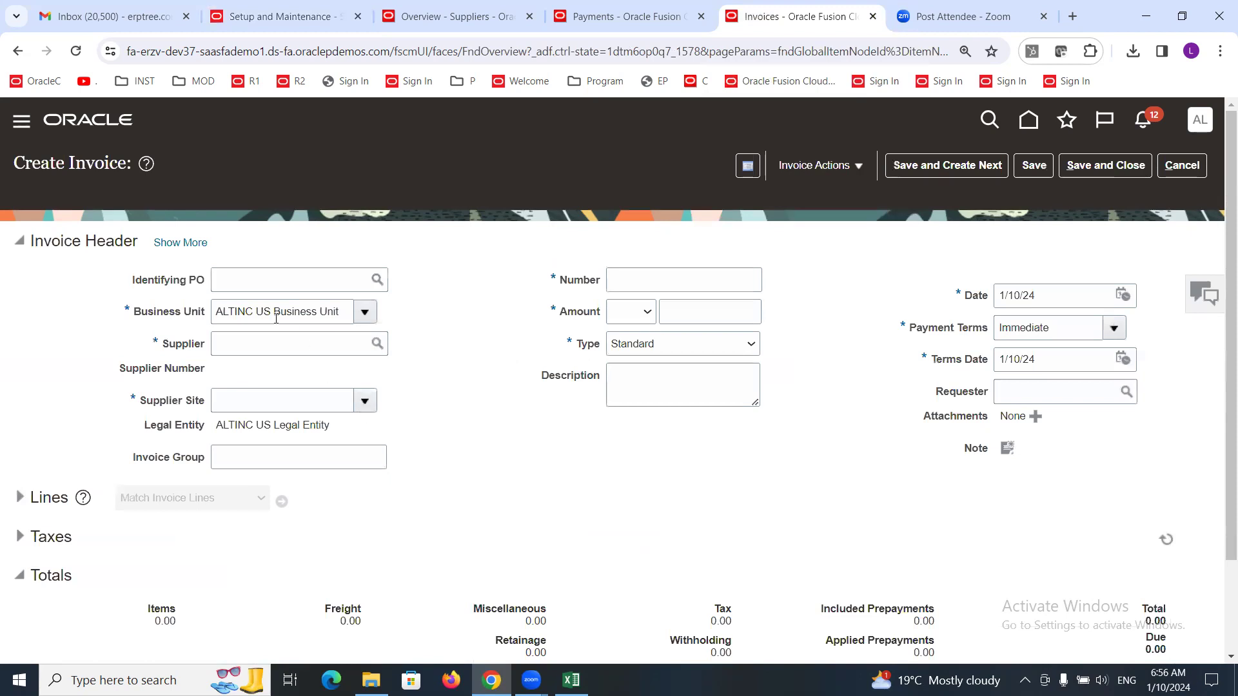
pyautogui.click(274, 311)
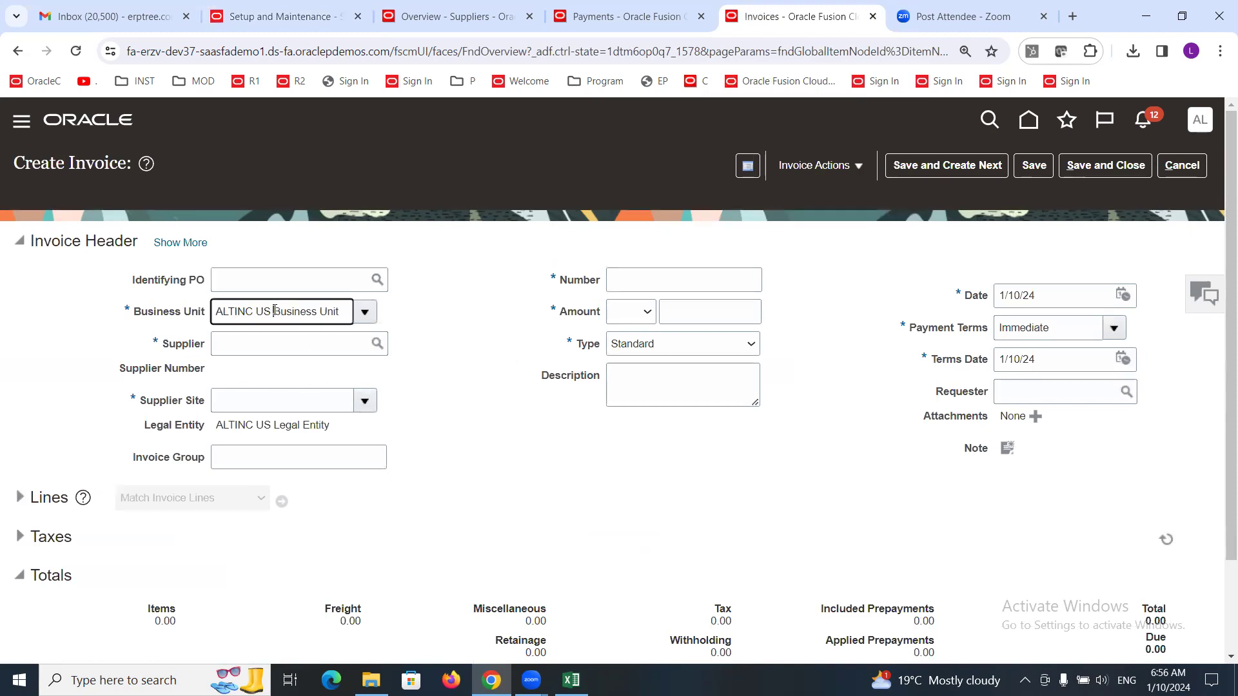
pyautogui.tripleClick(274, 311)
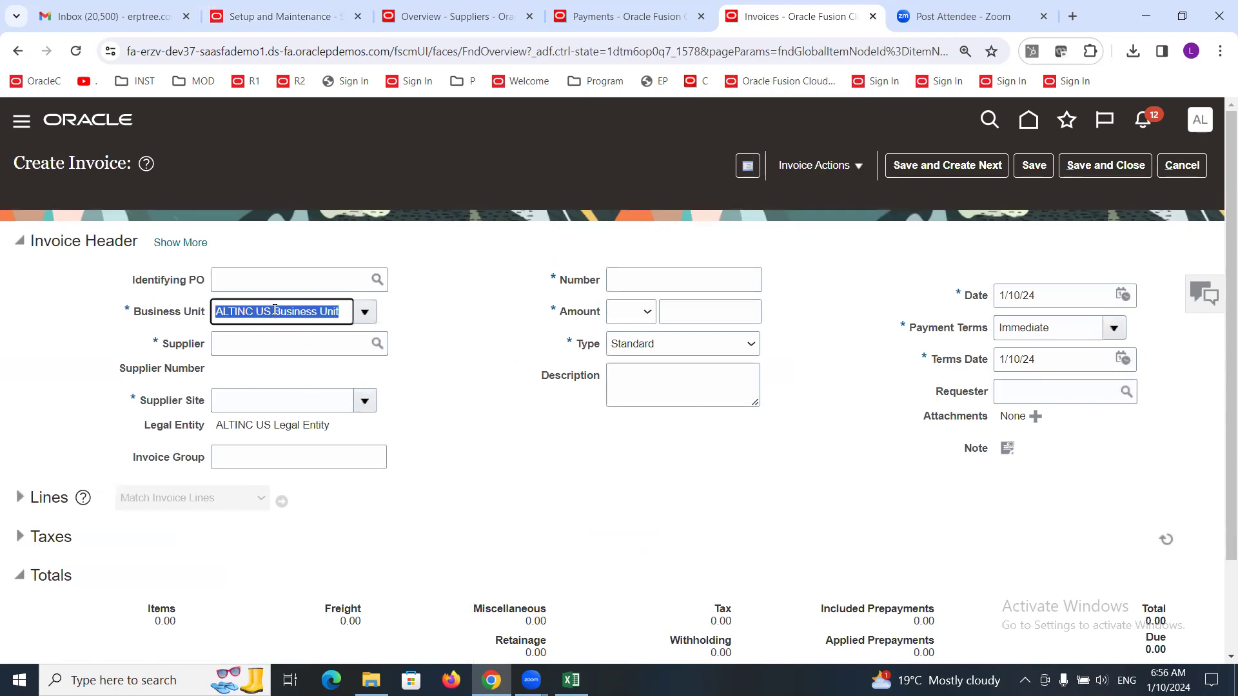
pyautogui.click(508, 427)
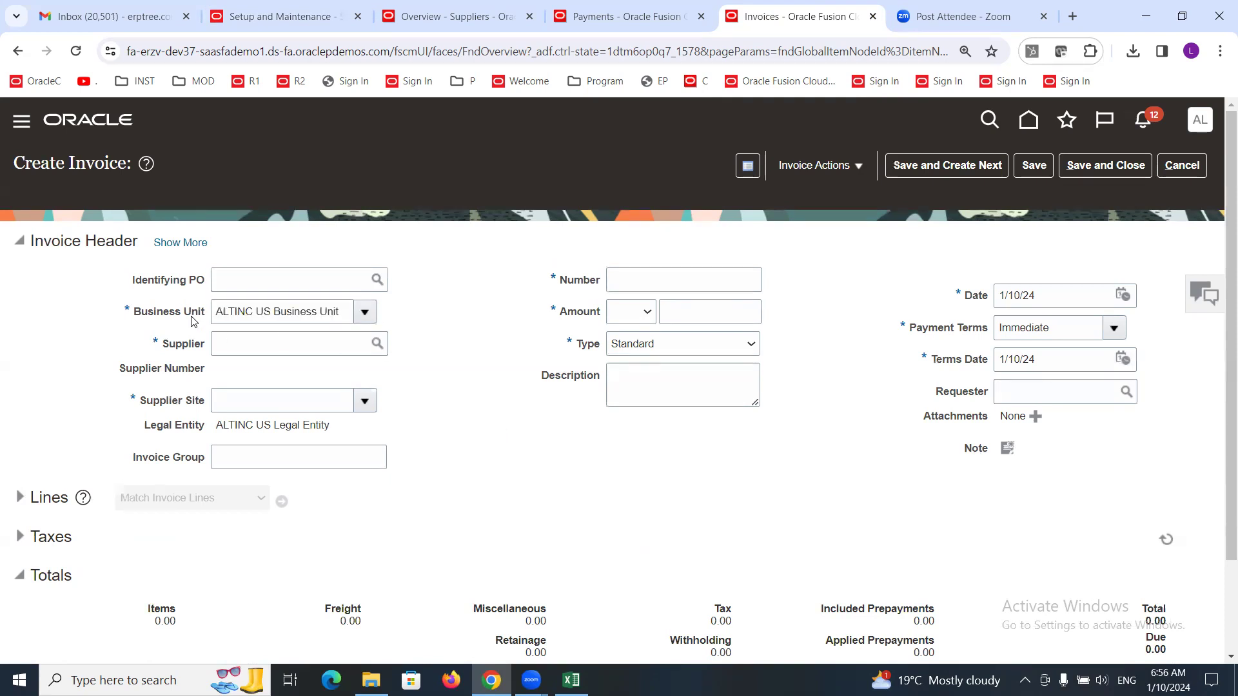
pyautogui.doubleClick(197, 279)
pyautogui.click(281, 350)
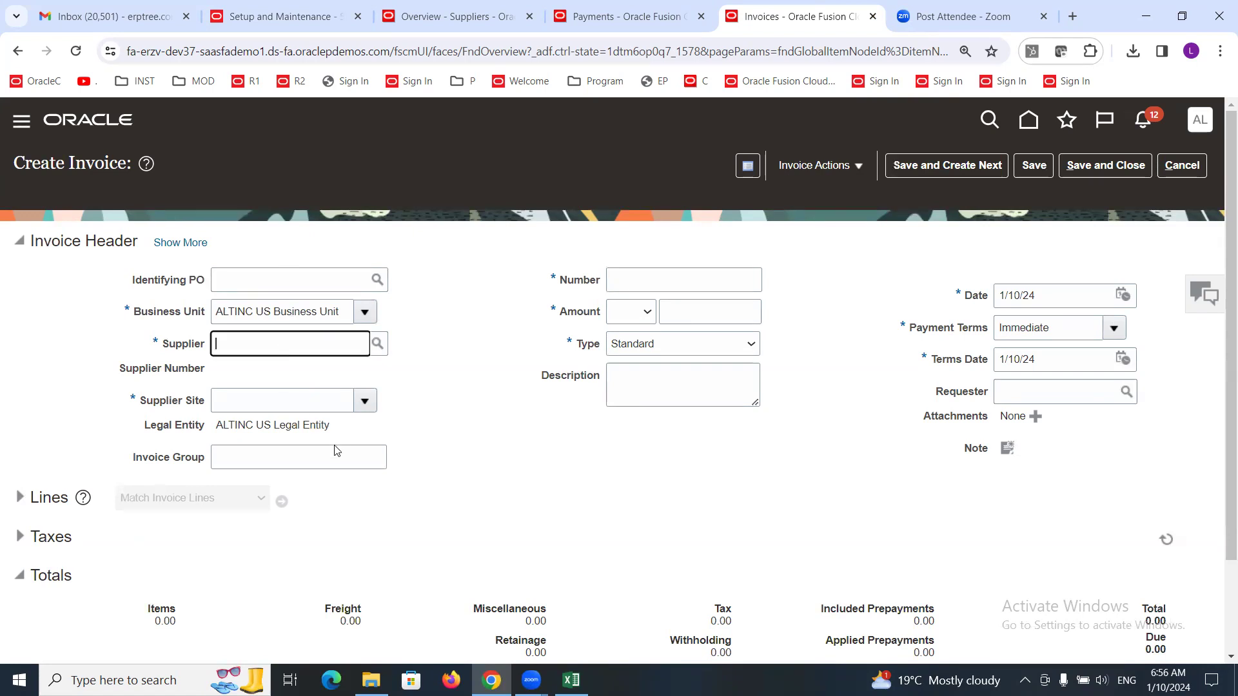
pyautogui.write('altinc')
pyautogui.click(470, 413)
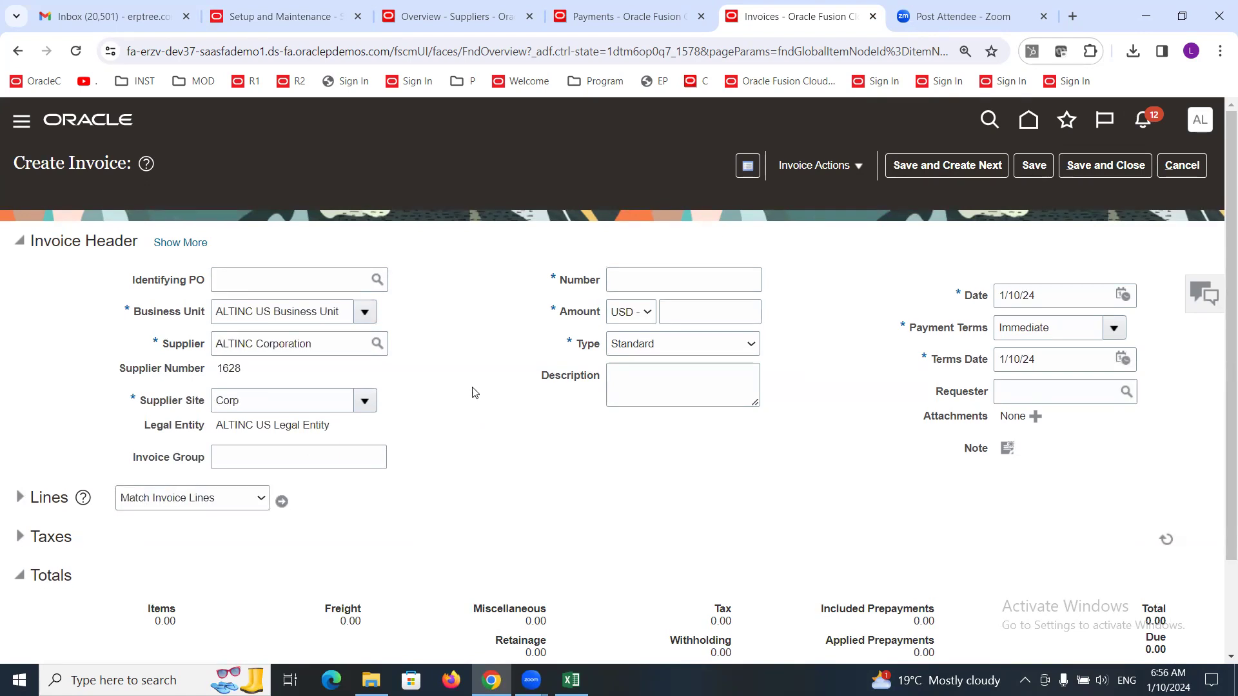
# Enter CORP3 as the invoice number and 100 USD as the invoice amount.
pyautogui.click(646, 275)
pyautogui.write('CORP3')
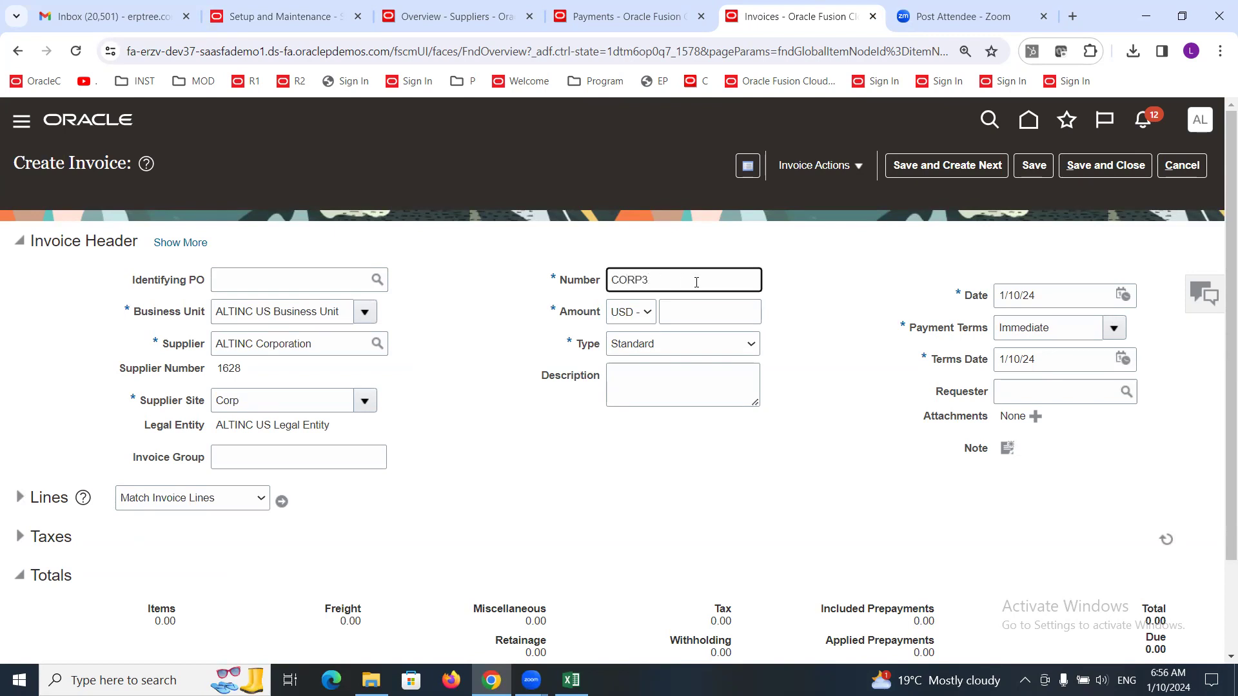
pyautogui.click(700, 312)
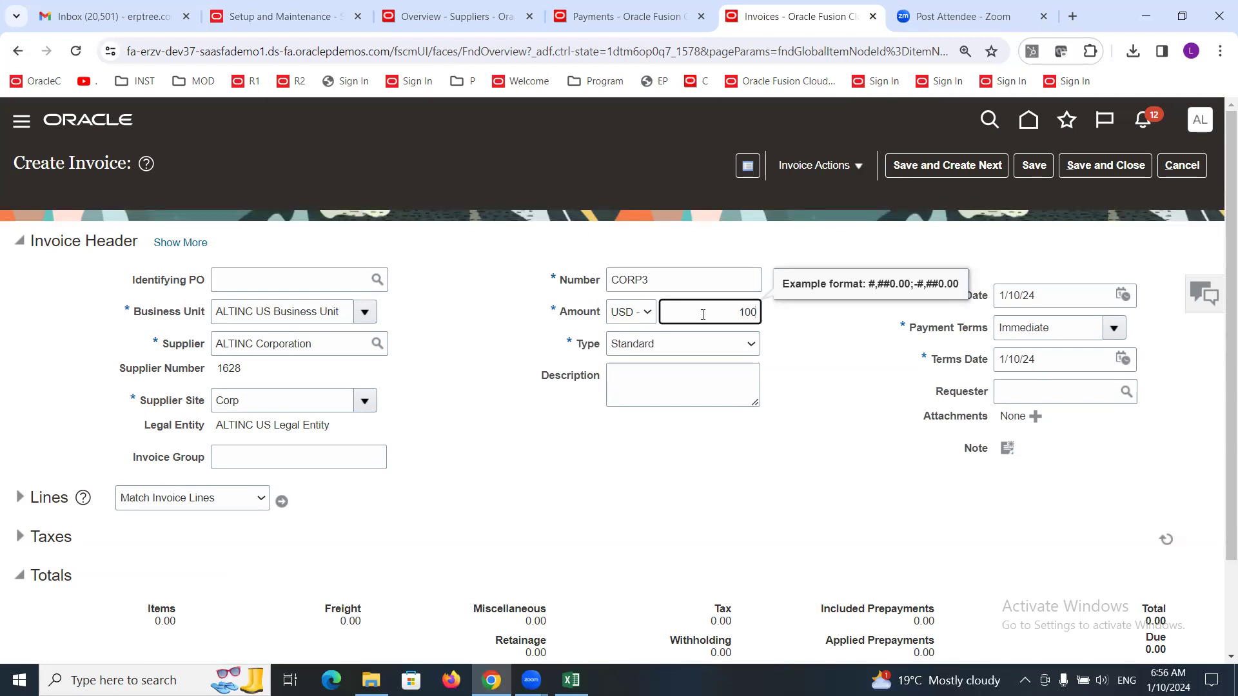
pyautogui.click(482, 427)
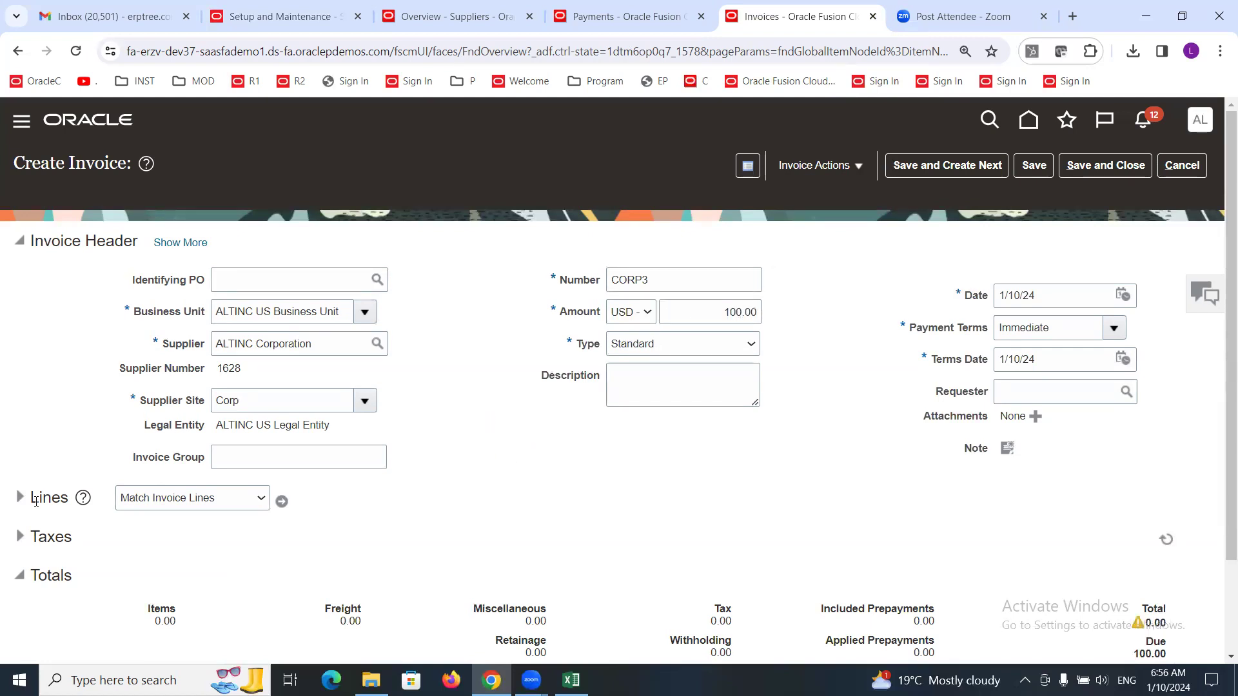
# Fill in the first invoice line with an amount of 100 and the Internet Expense distribution set, without matching a purchase order.
pyautogui.click(31, 502)
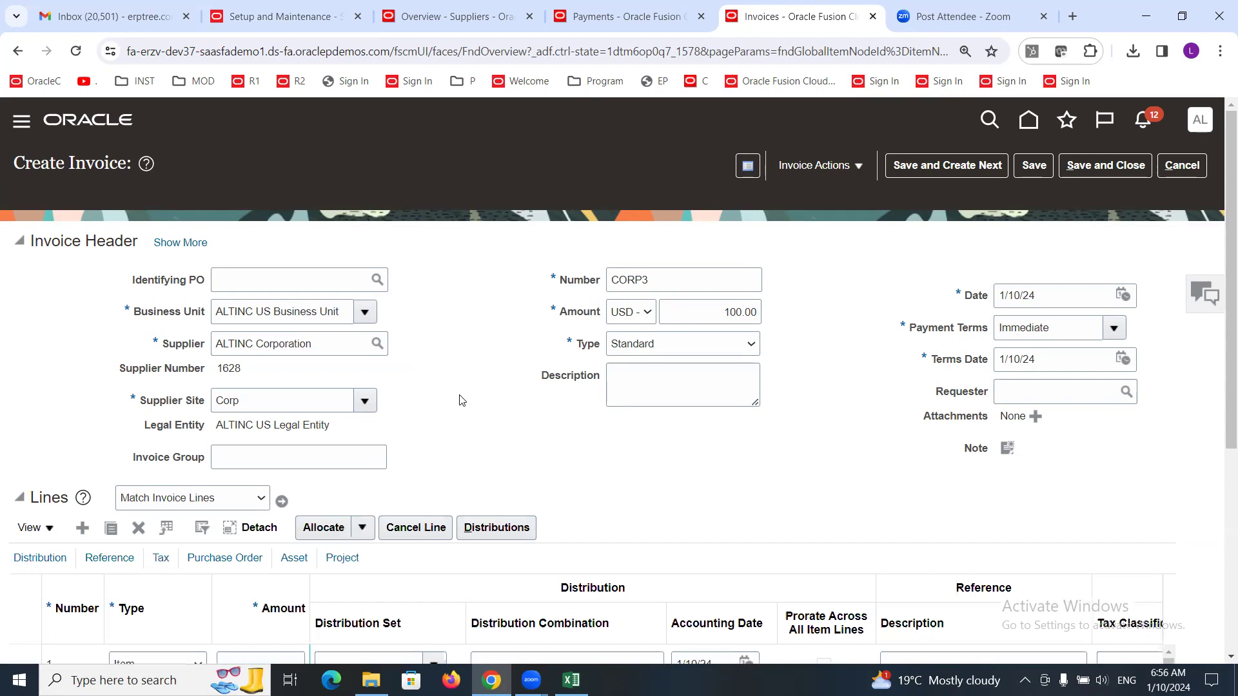
pyautogui.scroll(-2, 451, 398)
pyautogui.click(275, 502)
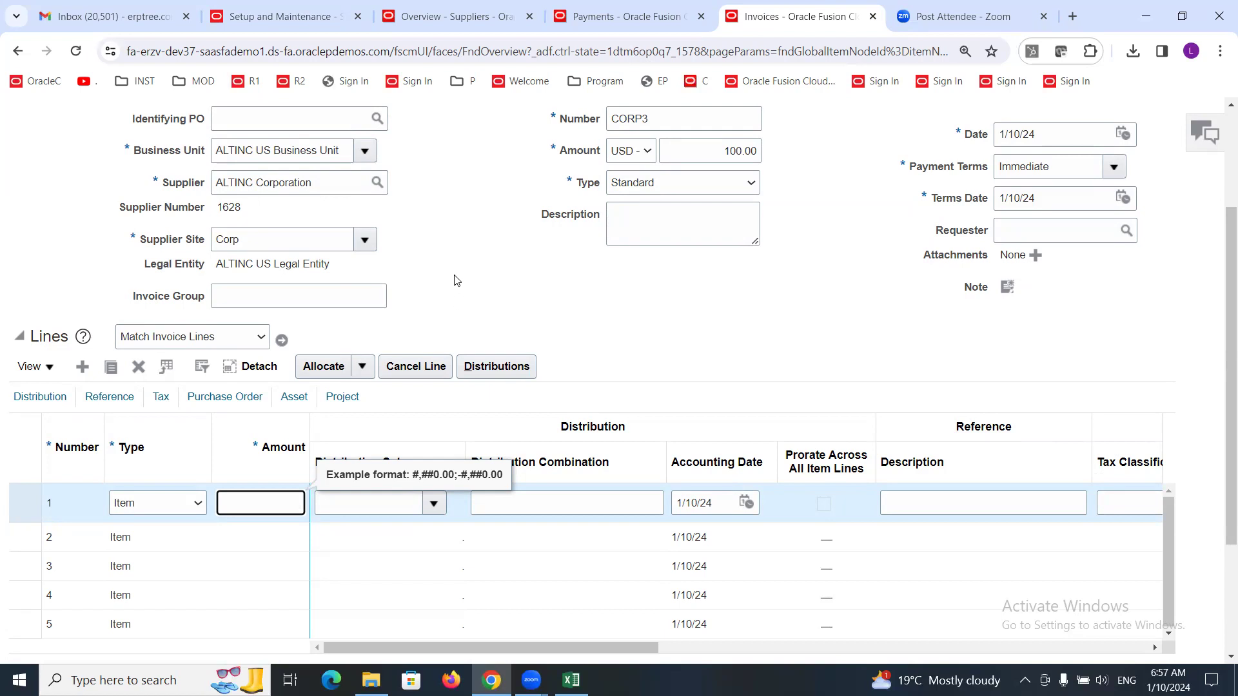
pyautogui.scroll(1, 440, 310)
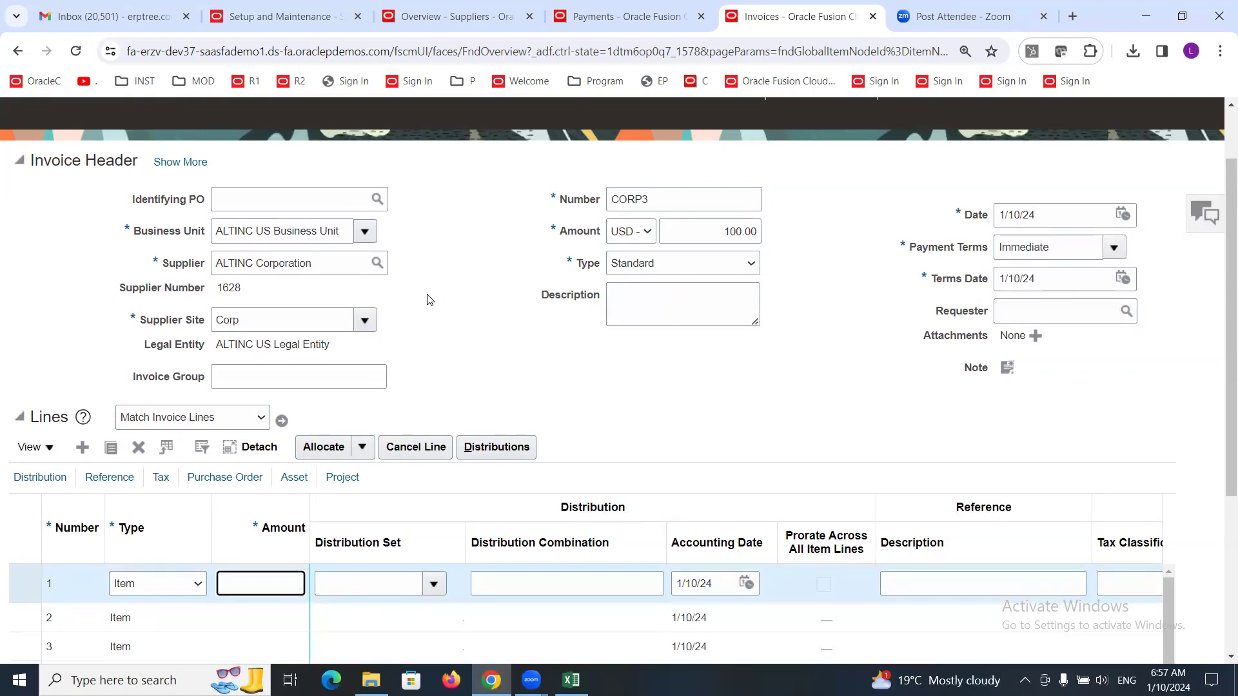
pyautogui.click(460, 320)
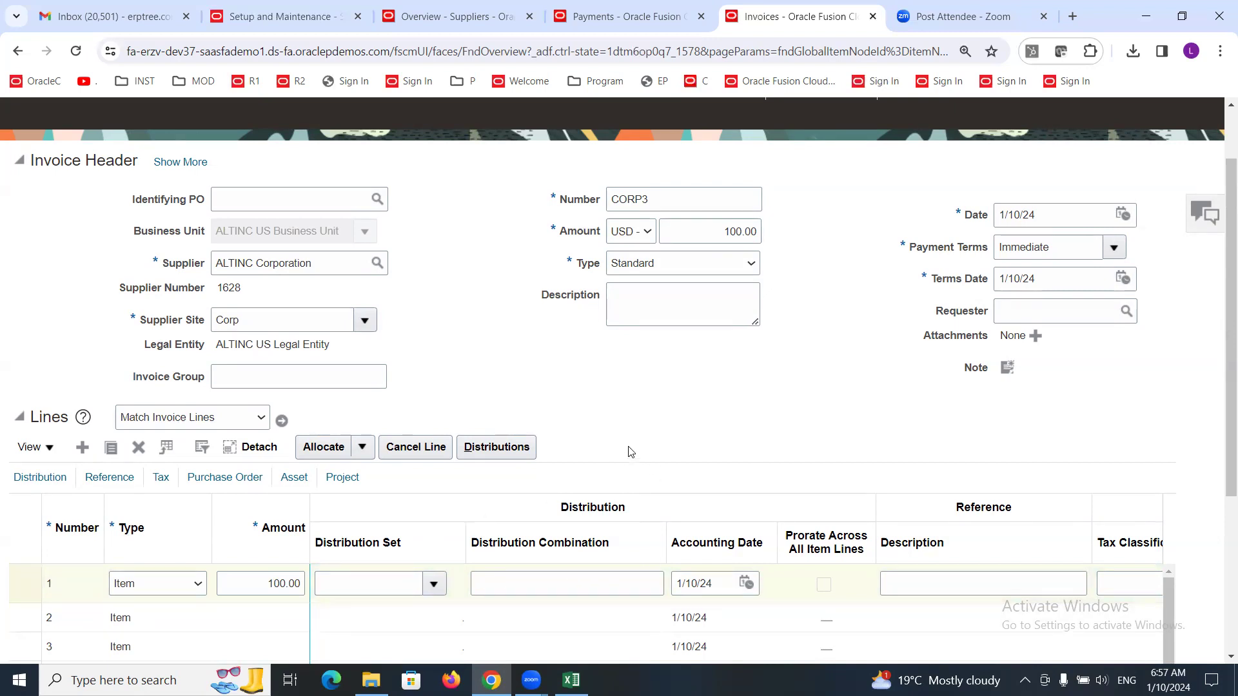
pyautogui.click(379, 588)
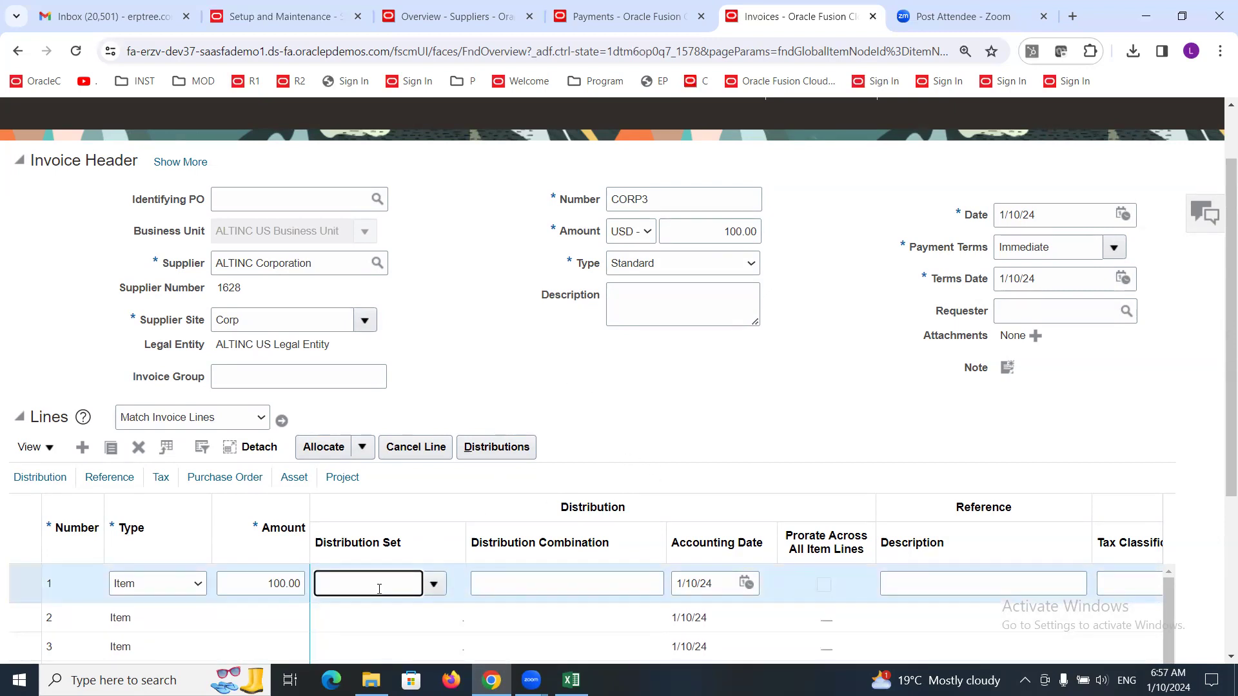
pyautogui.write('In')
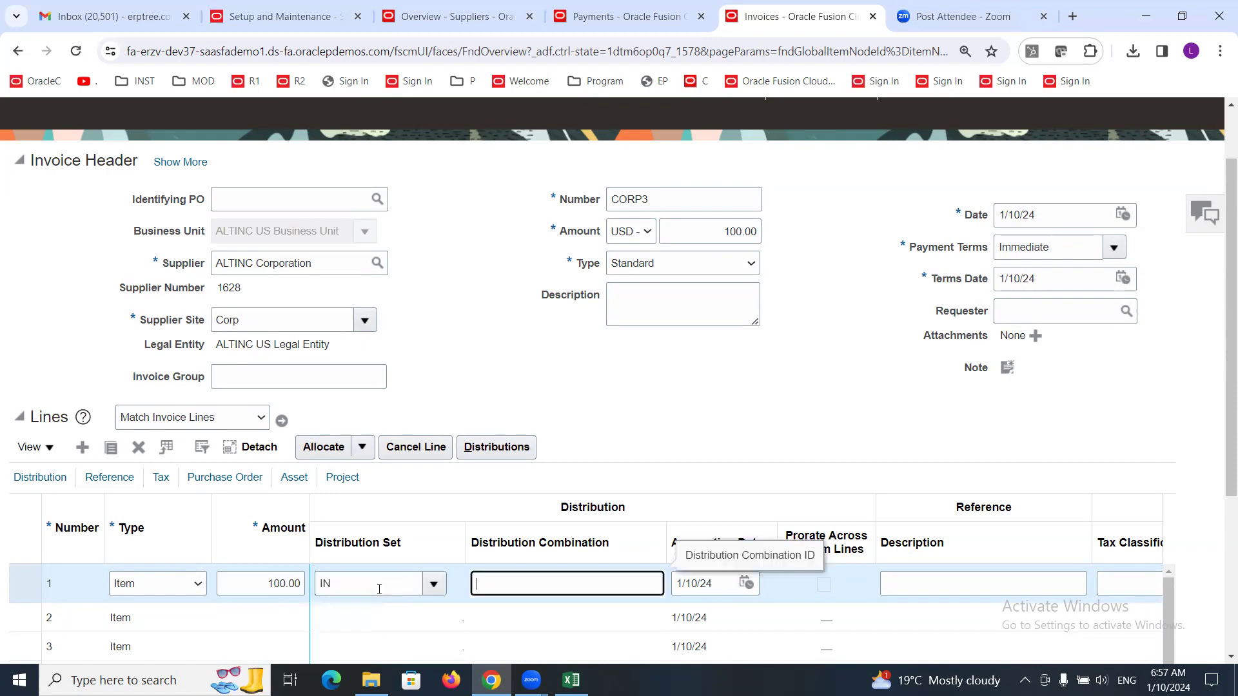
pyautogui.press('Tab')
pyautogui.scroll(2, 542, 352)
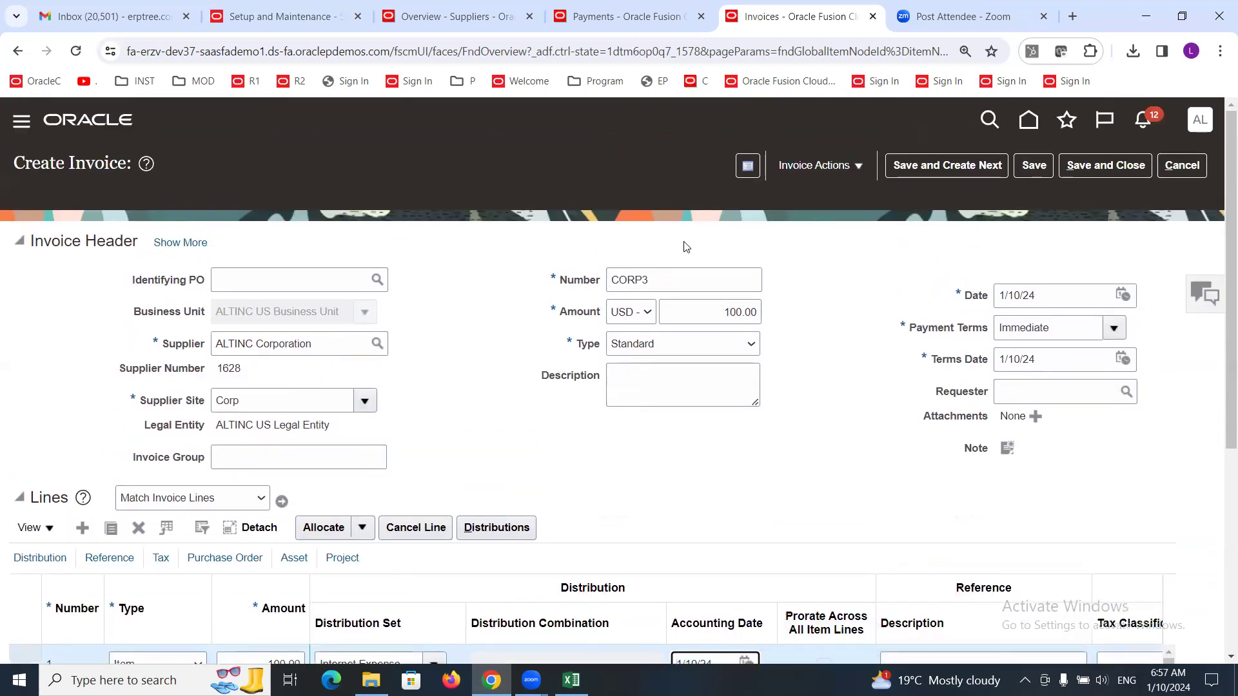
# Validate invoice CORP3, continuing past the duplicate invoice warning.
pyautogui.click(858, 168)
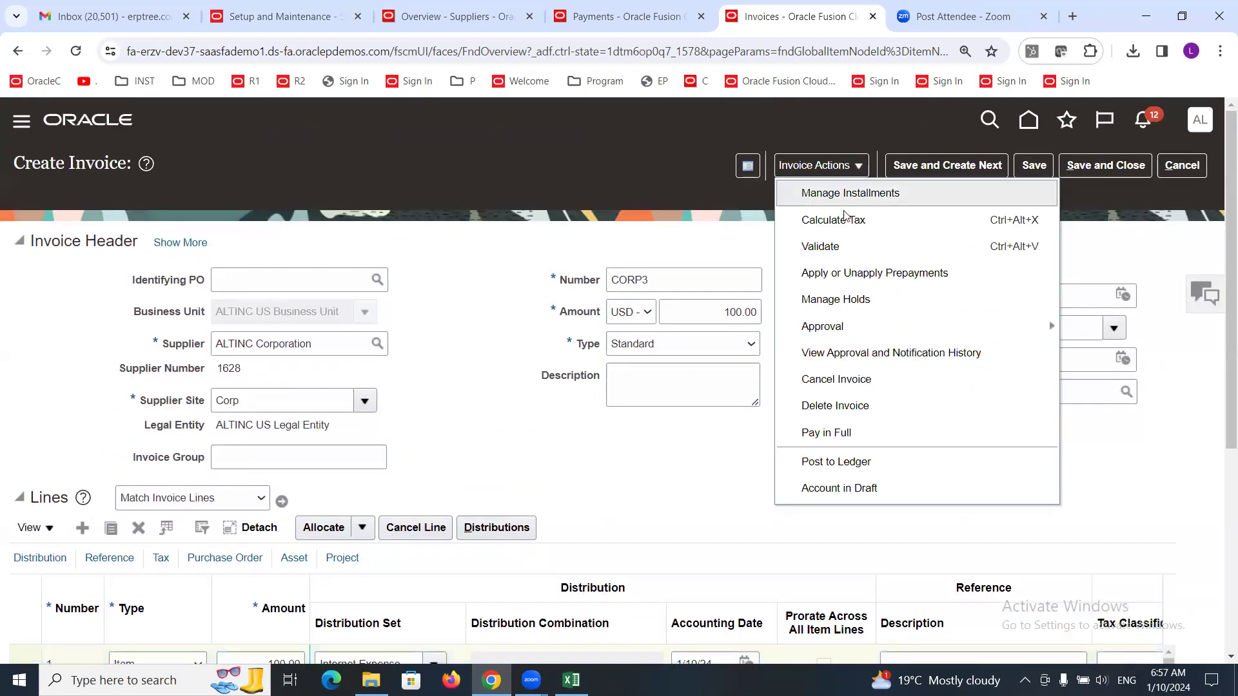
pyautogui.click(851, 248)
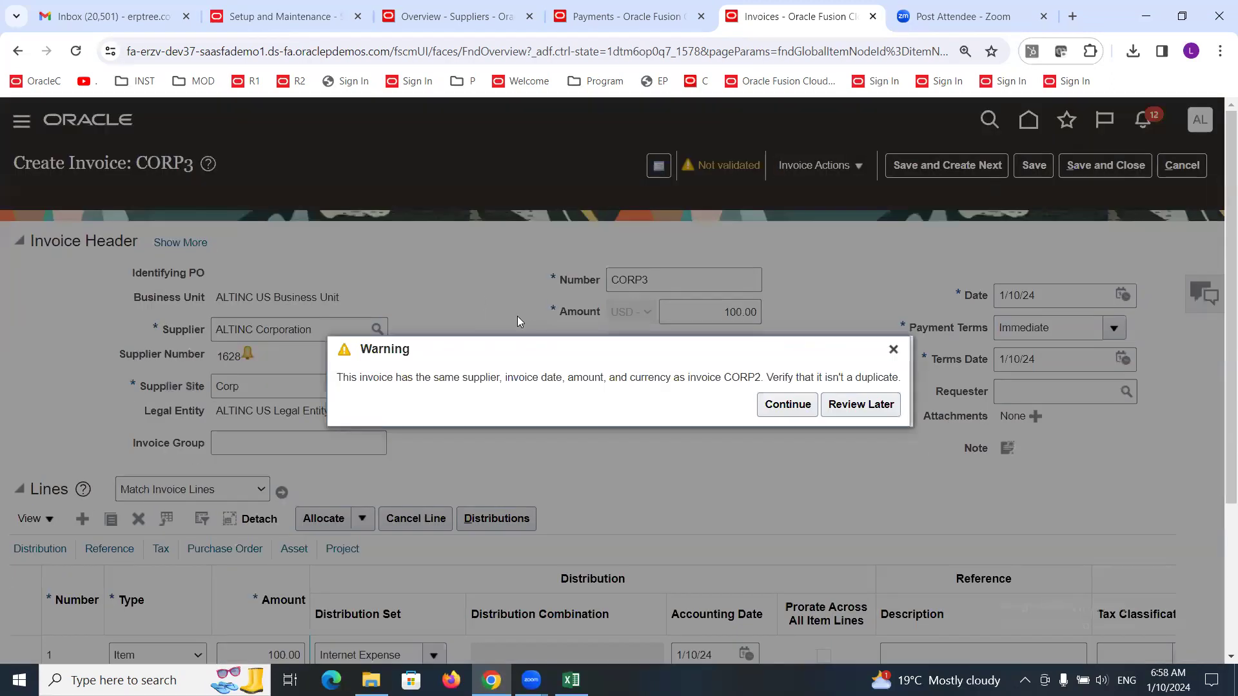
pyautogui.click(787, 405)
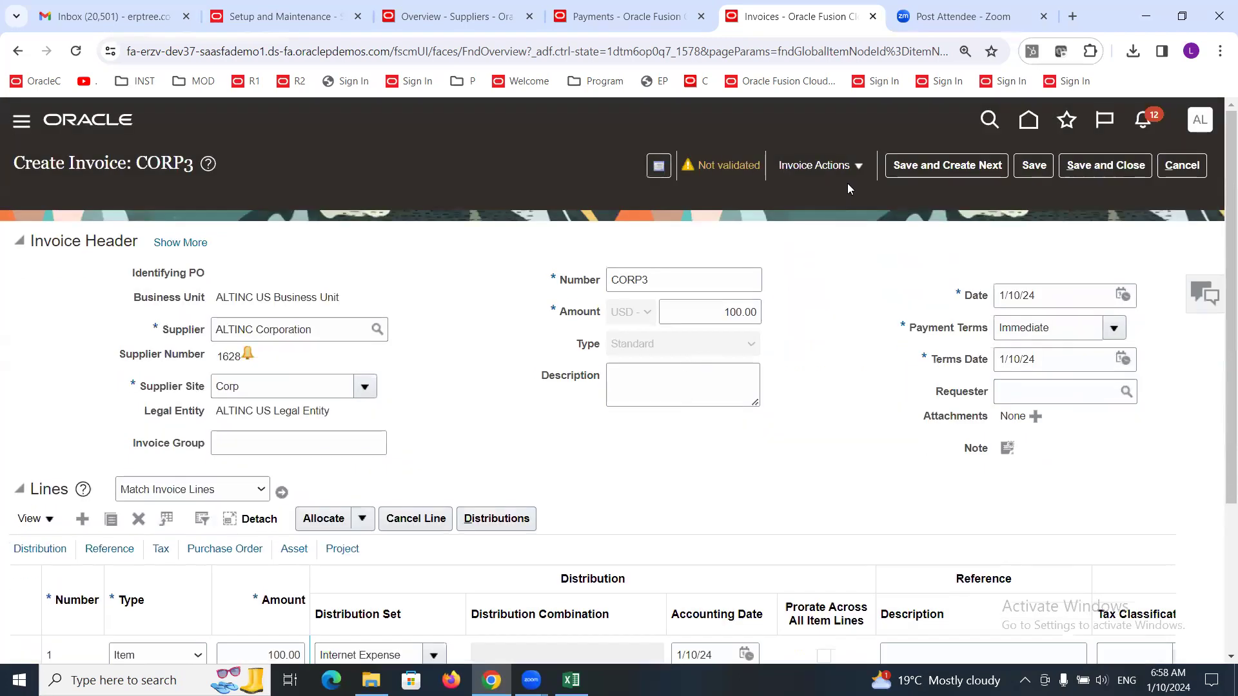
pyautogui.click(855, 169)
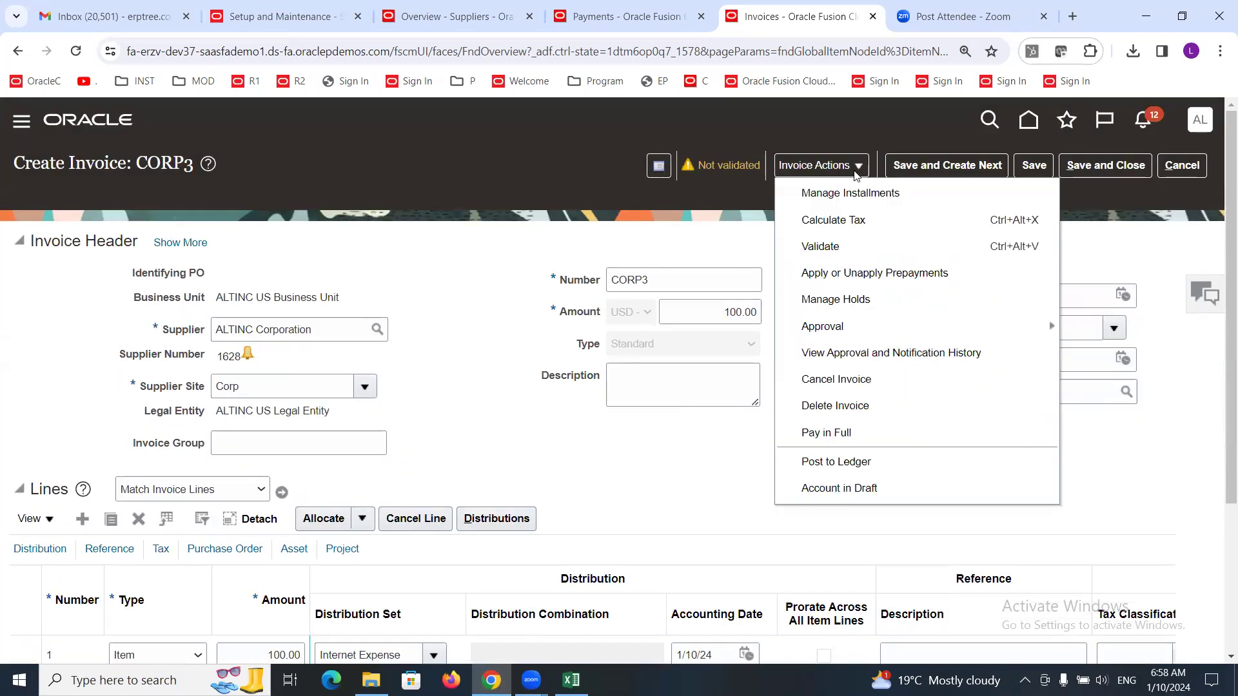
pyautogui.click(834, 246)
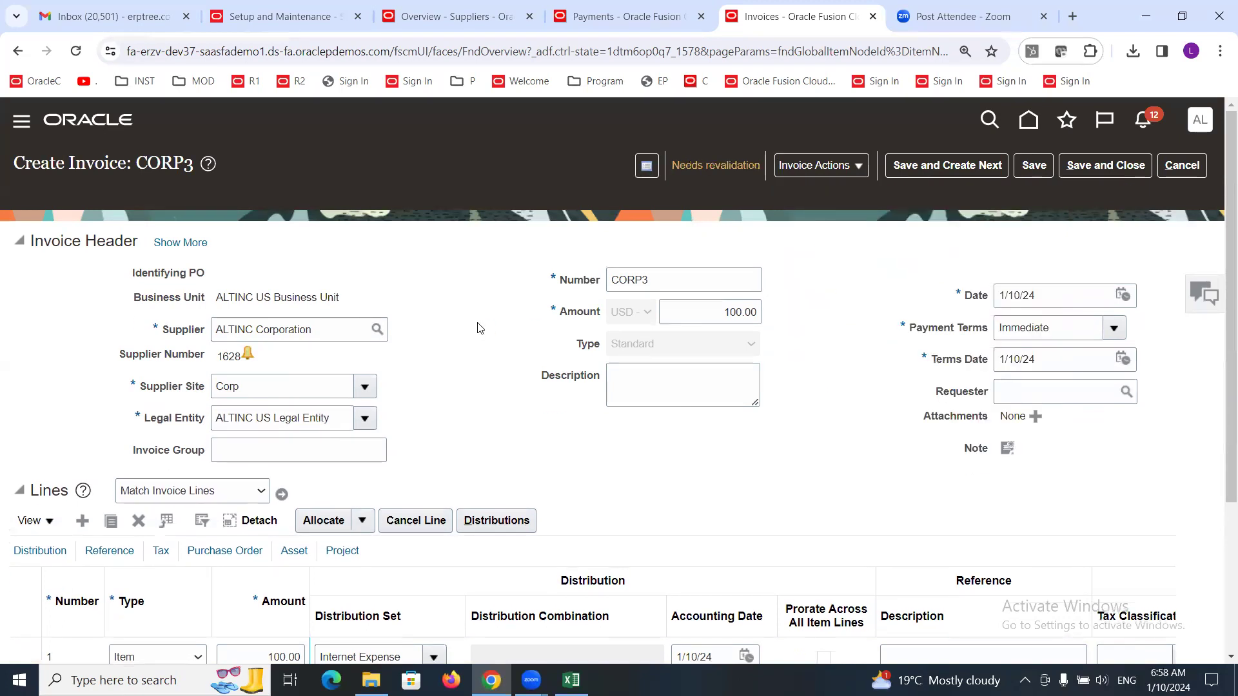
# Examine the system hold on CORP3 from its invoice summary, and close the hold details.
pyautogui.click(724, 167)
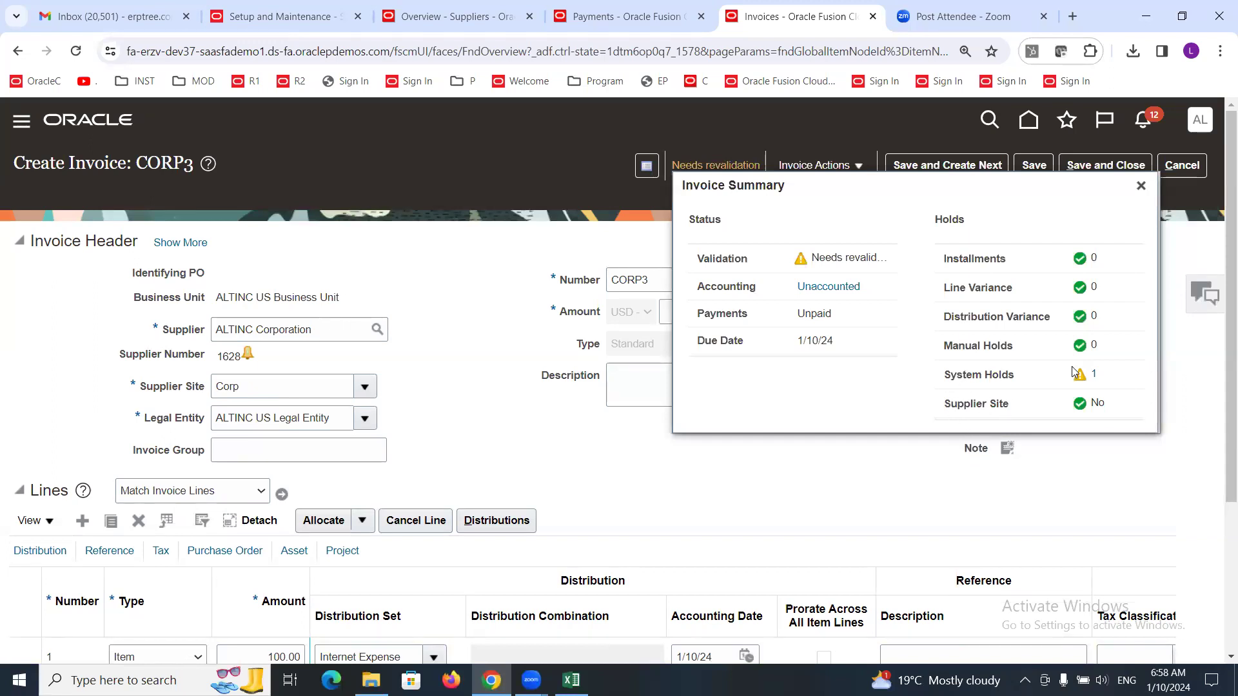
pyautogui.click(1094, 378)
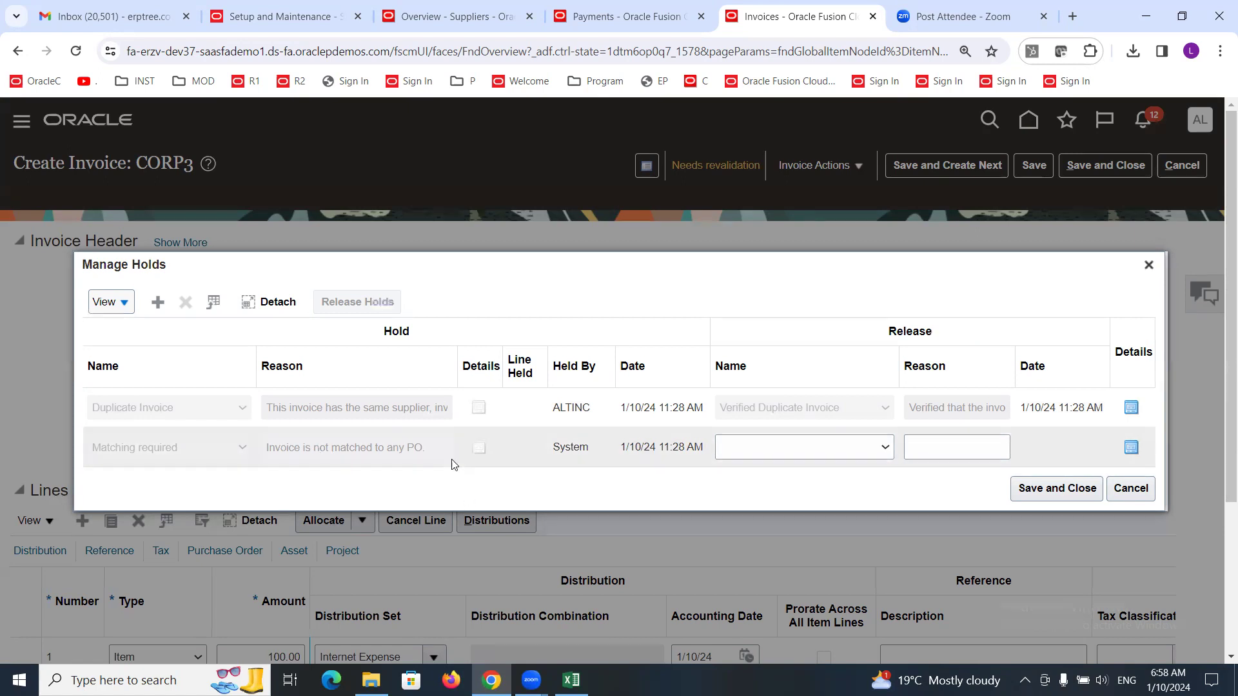
pyautogui.click(1147, 266)
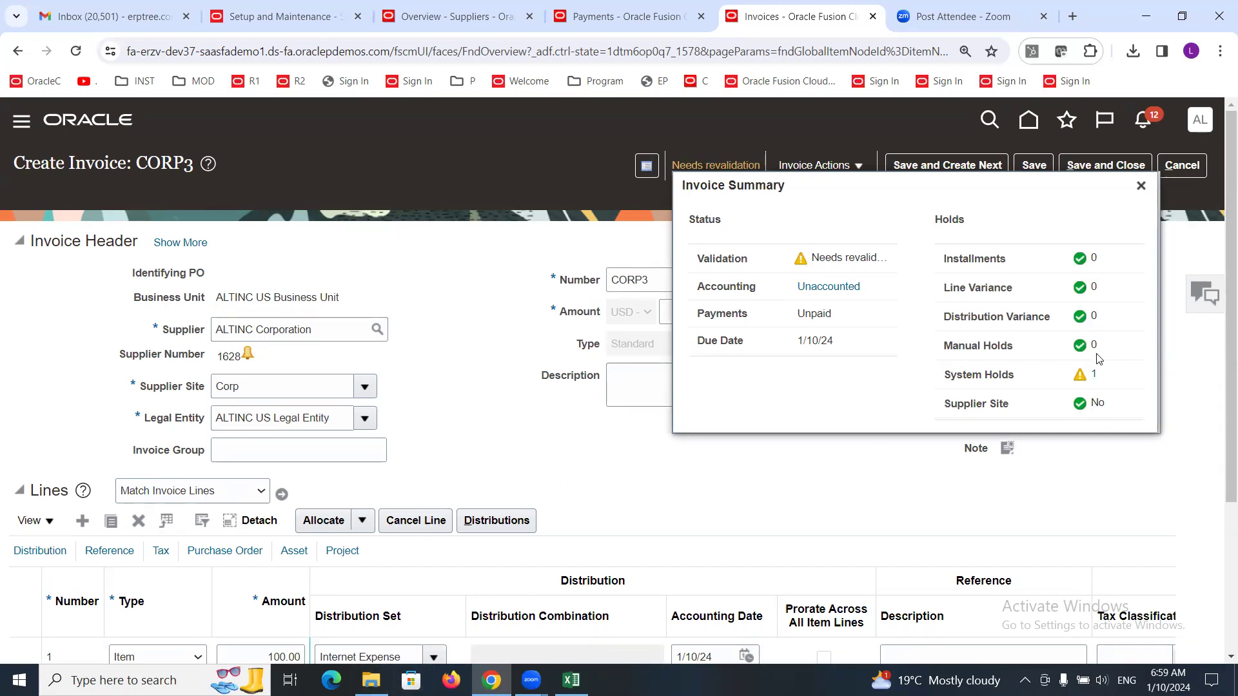
# Release the Matching required hold on CORP3 with the release name Validated, and save the hold changes.
pyautogui.click(1094, 375)
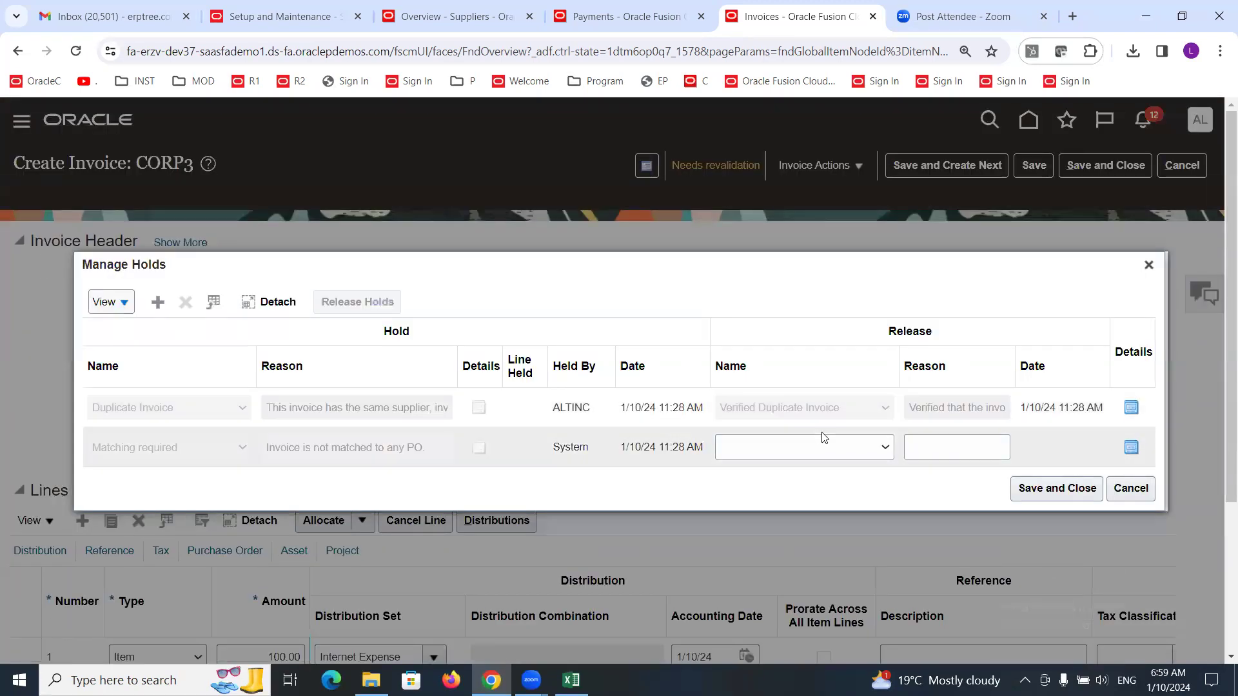
pyautogui.click(835, 449)
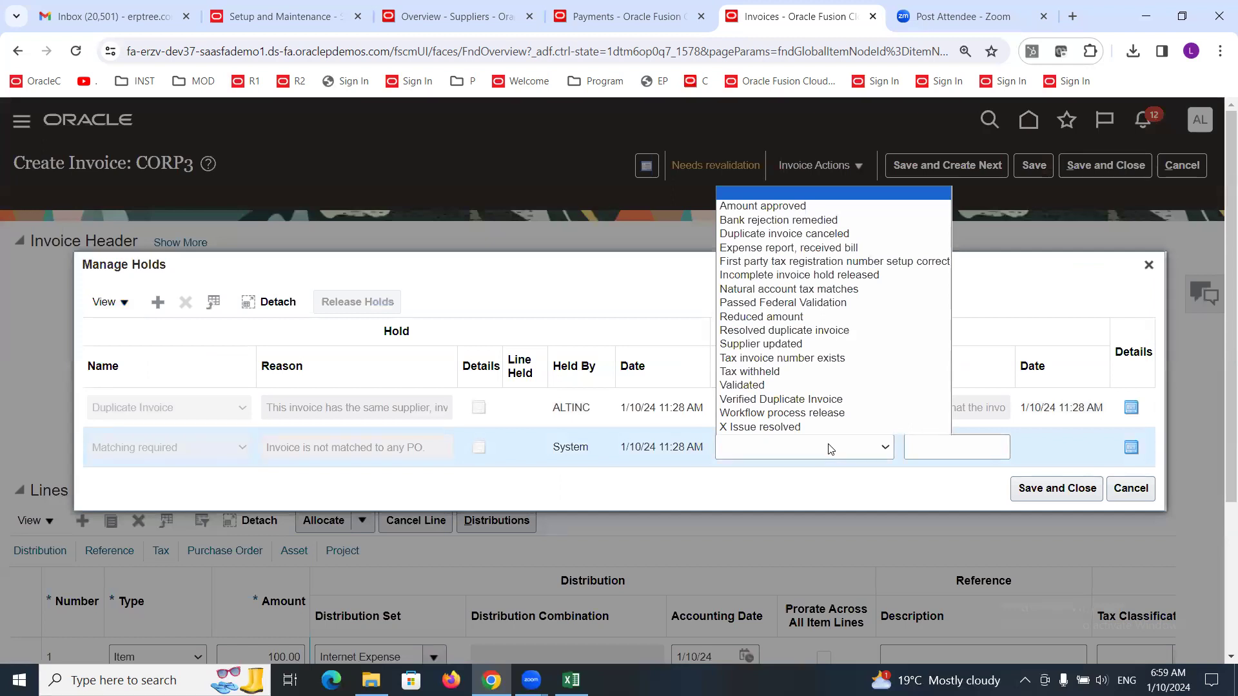
pyautogui.click(790, 427)
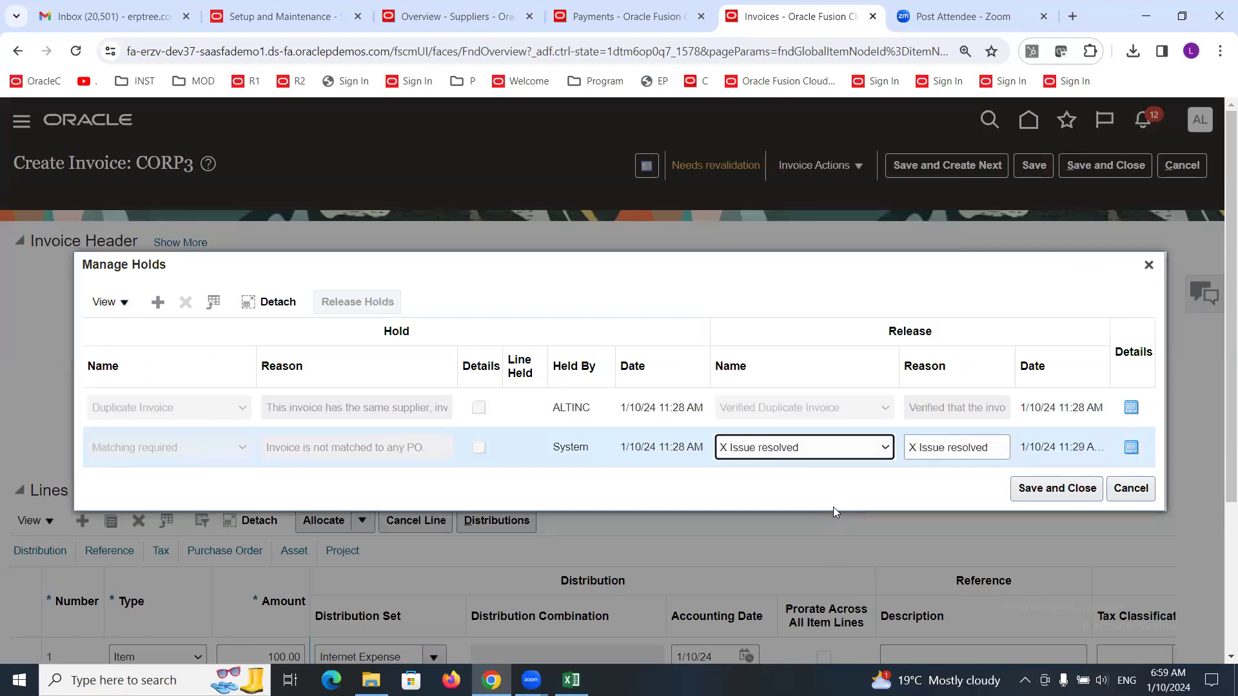
pyautogui.click(869, 449)
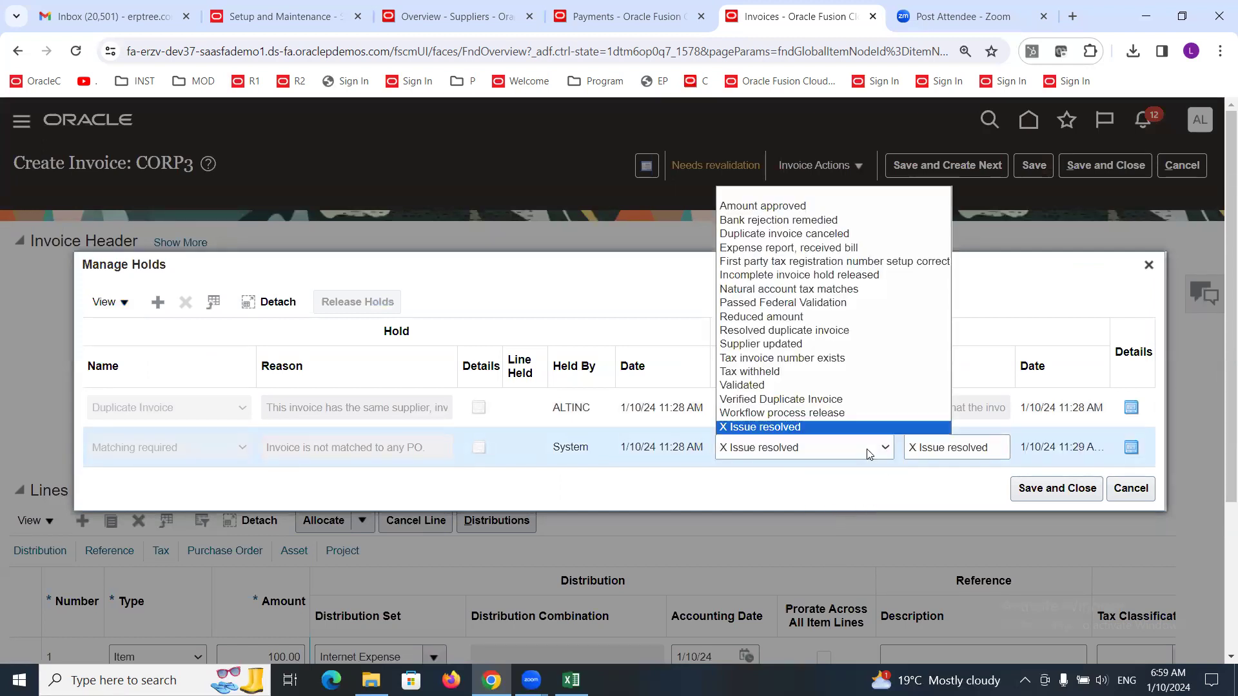
pyautogui.click(768, 385)
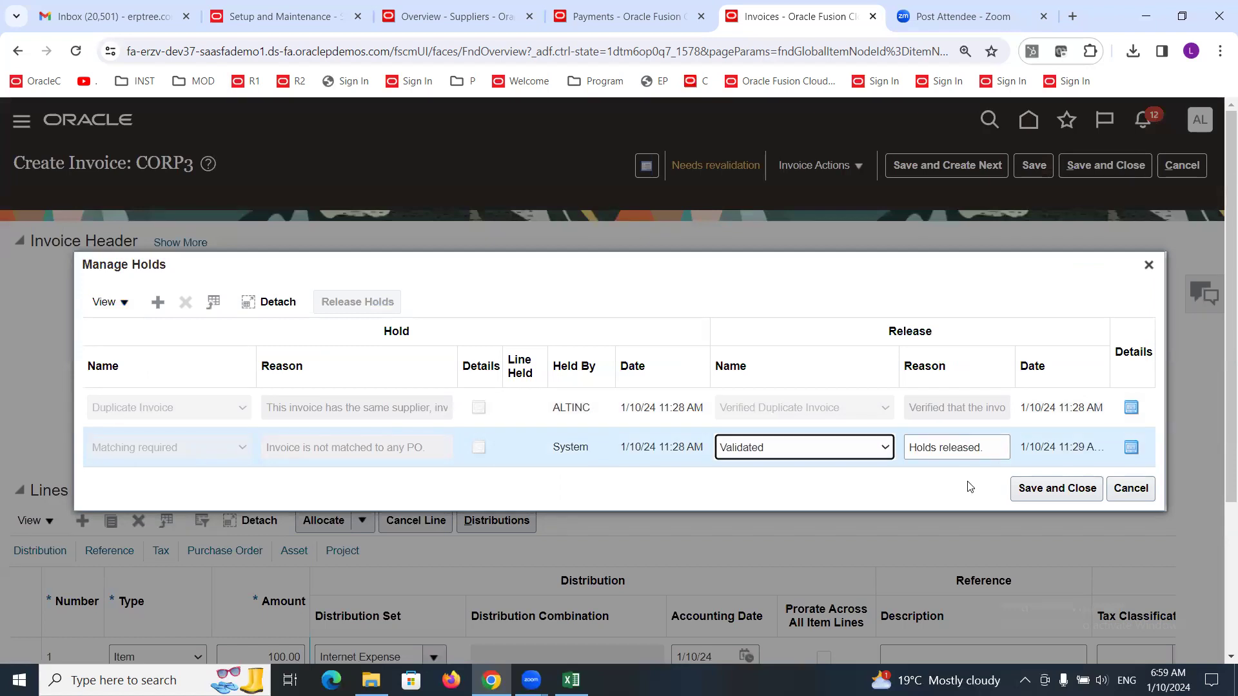
pyautogui.click(1039, 487)
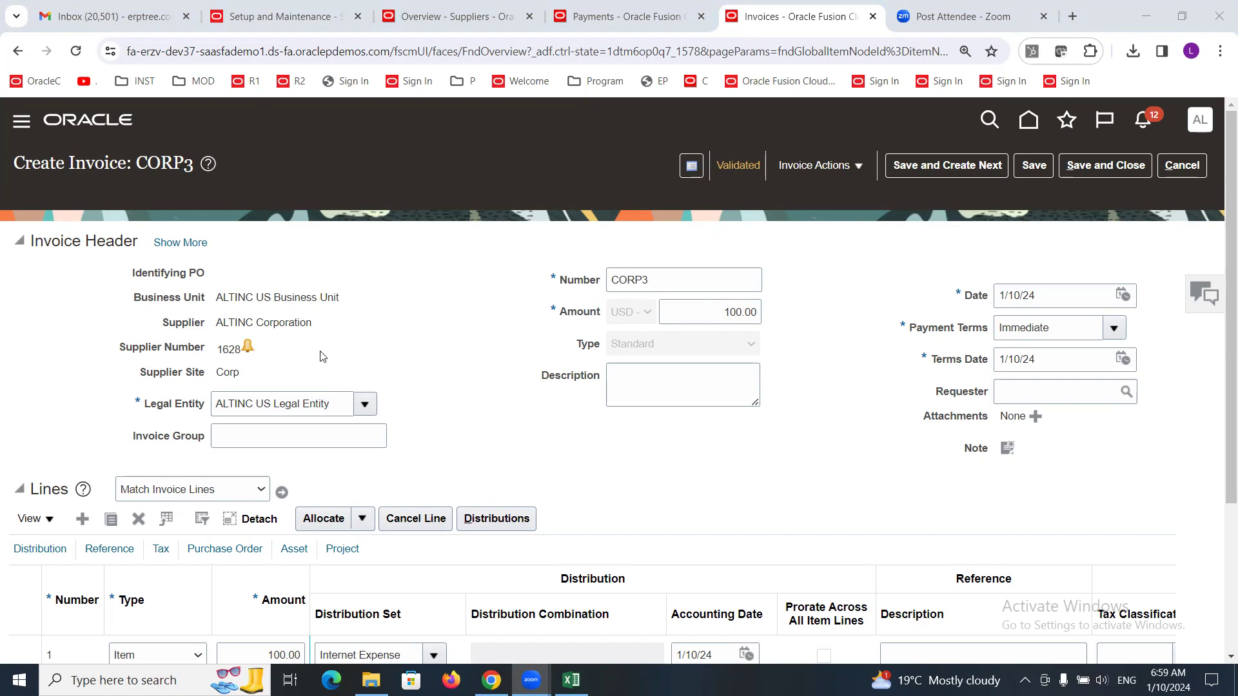
# Disable Hold unmatched invoices in the invoice options of ALTINC US Business Unit, then save and close the options.
pyautogui.click(277, 16)
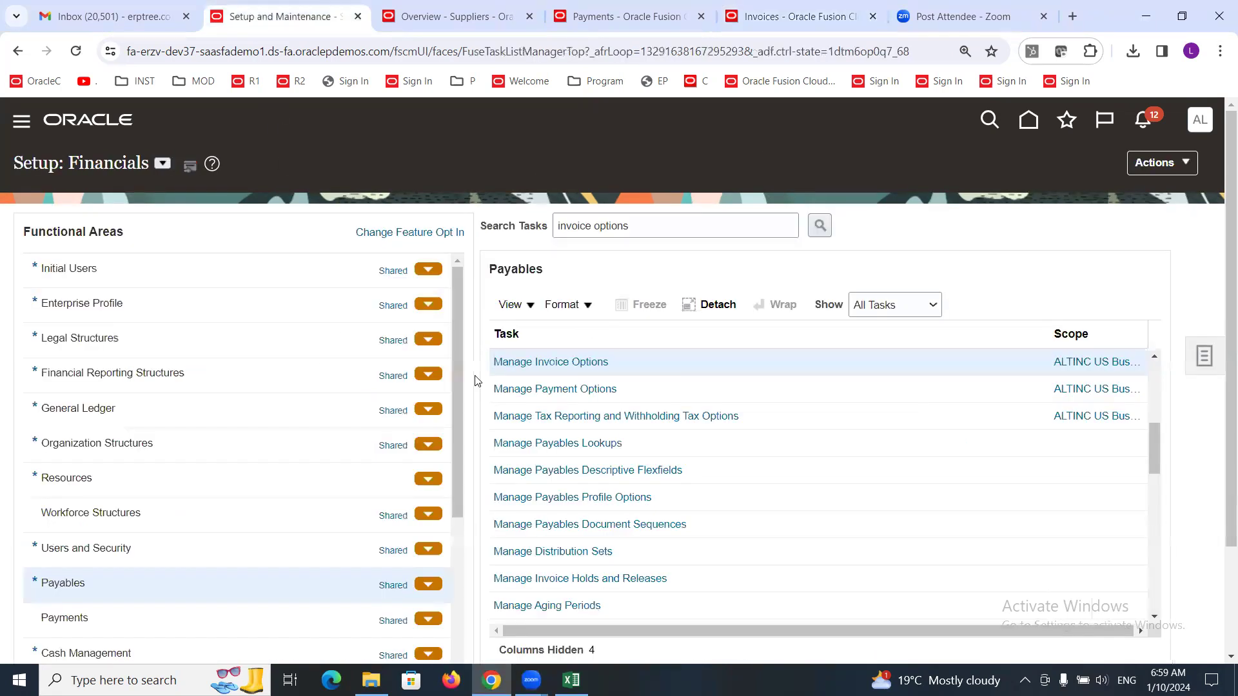
pyautogui.click(562, 368)
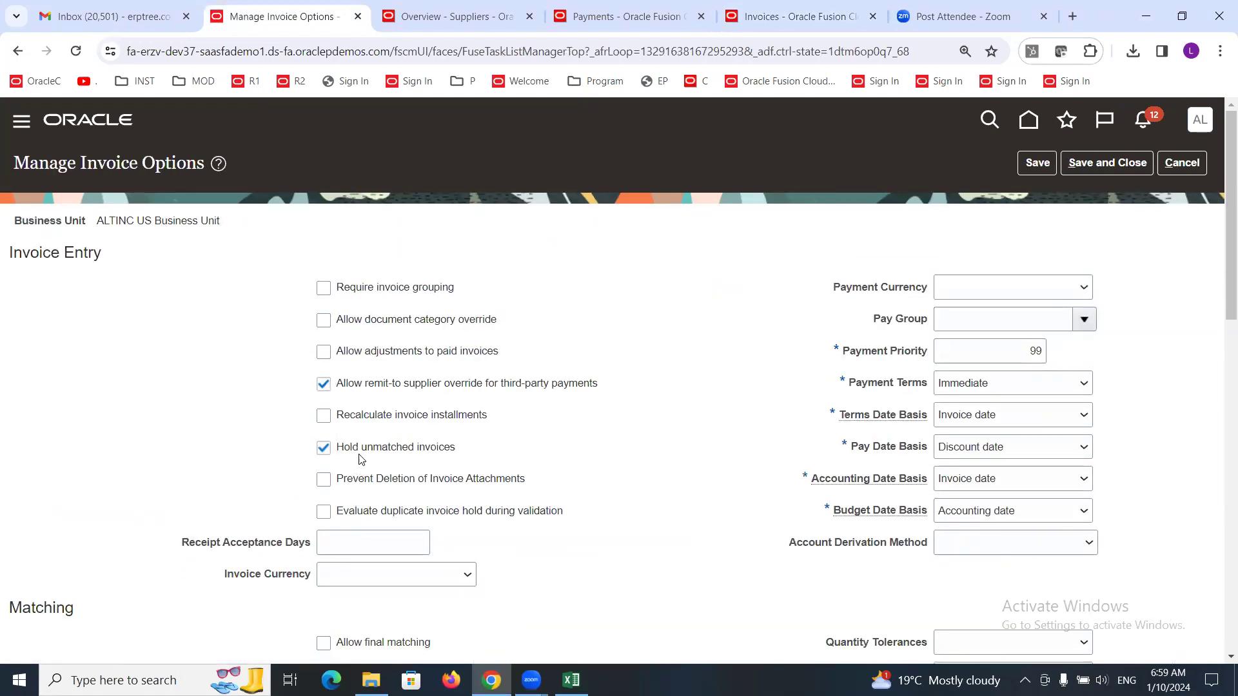
pyautogui.tripleClick(151, 223)
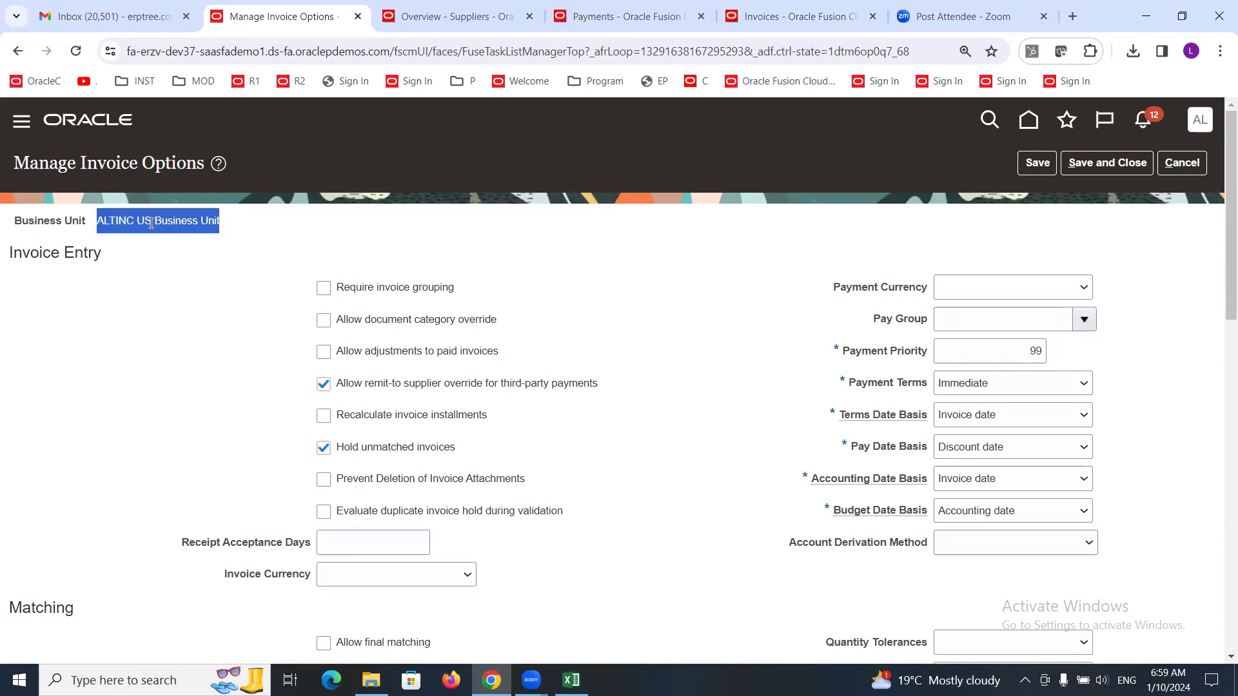
pyautogui.click(324, 448)
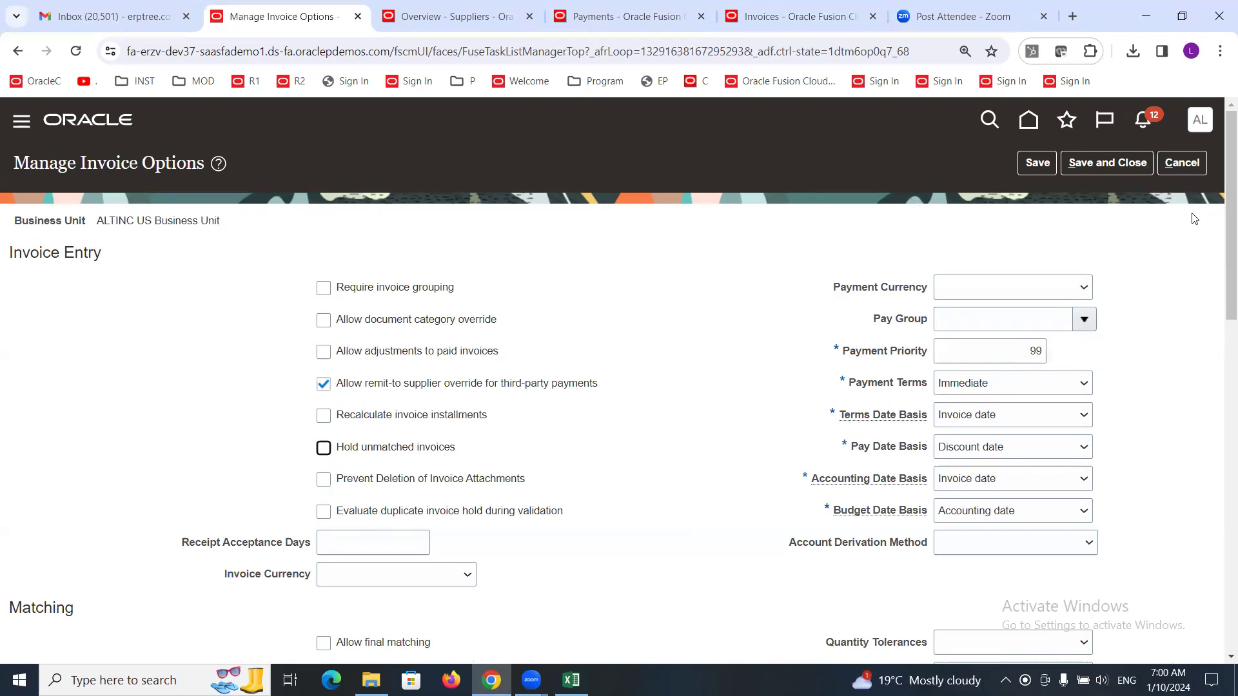
pyautogui.click(1125, 164)
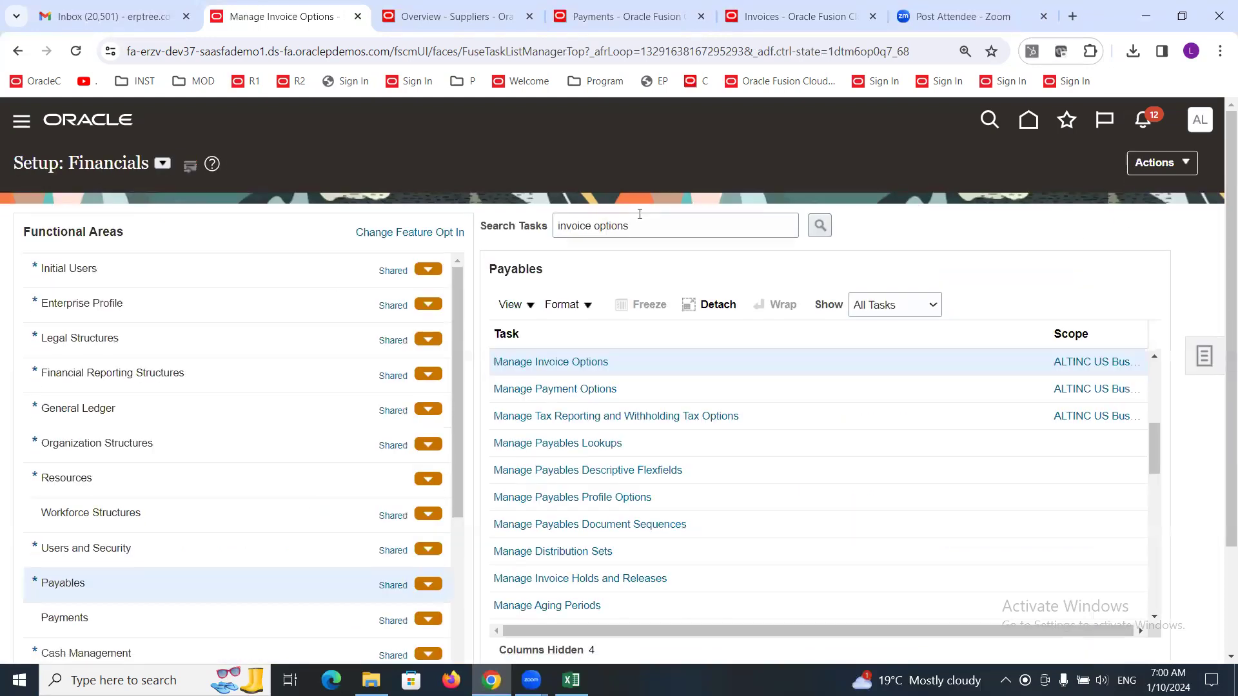
# Search the suppliers for the keywords ALTINC C and open ALTINC Corporation for editing.
pyautogui.click(432, 16)
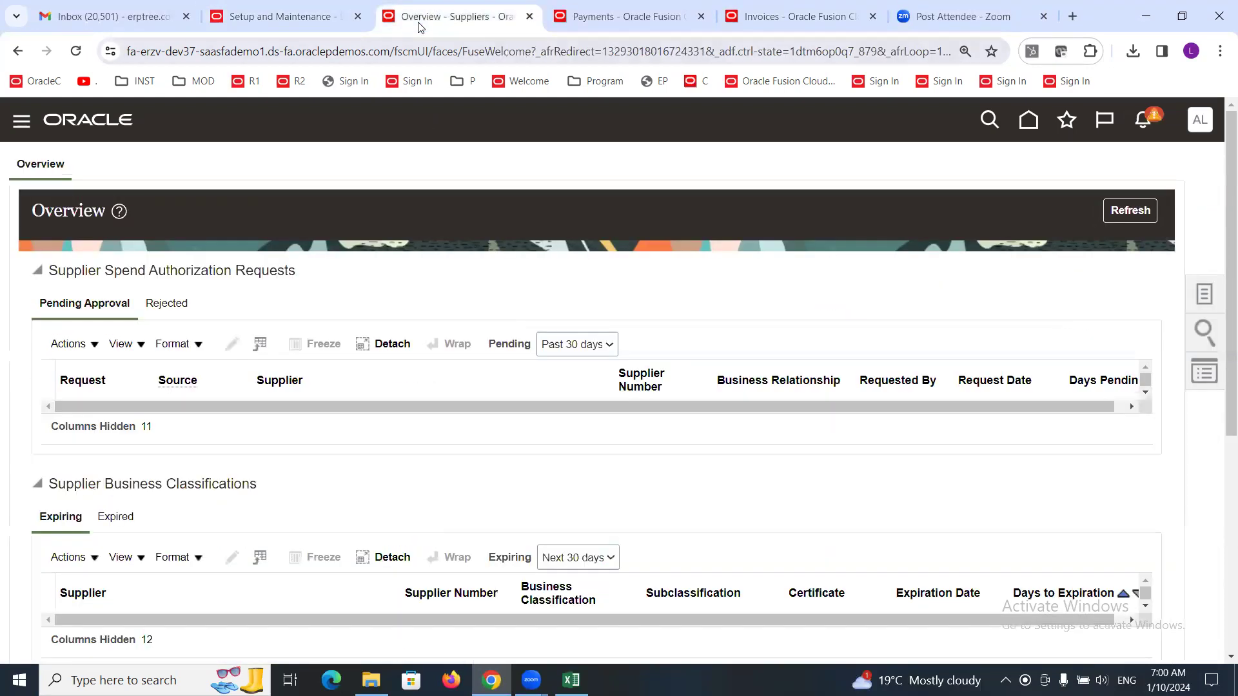
pyautogui.click(1194, 301)
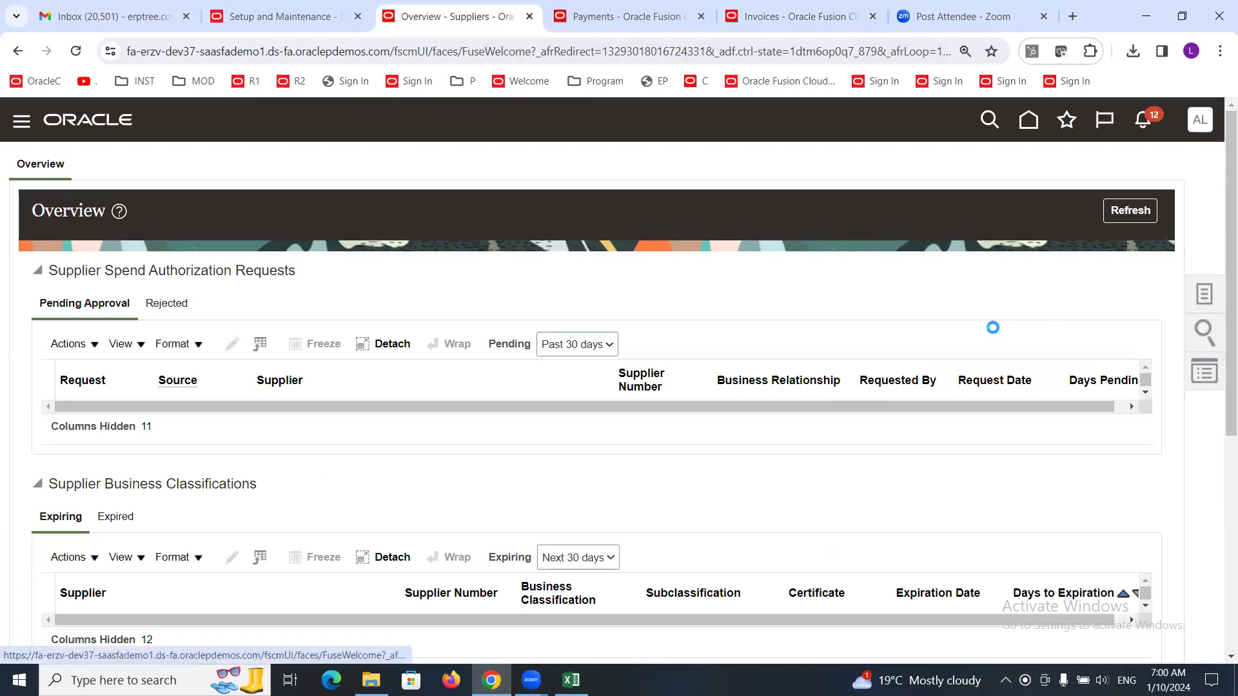
pyautogui.click(1039, 168)
pyautogui.click(489, 315)
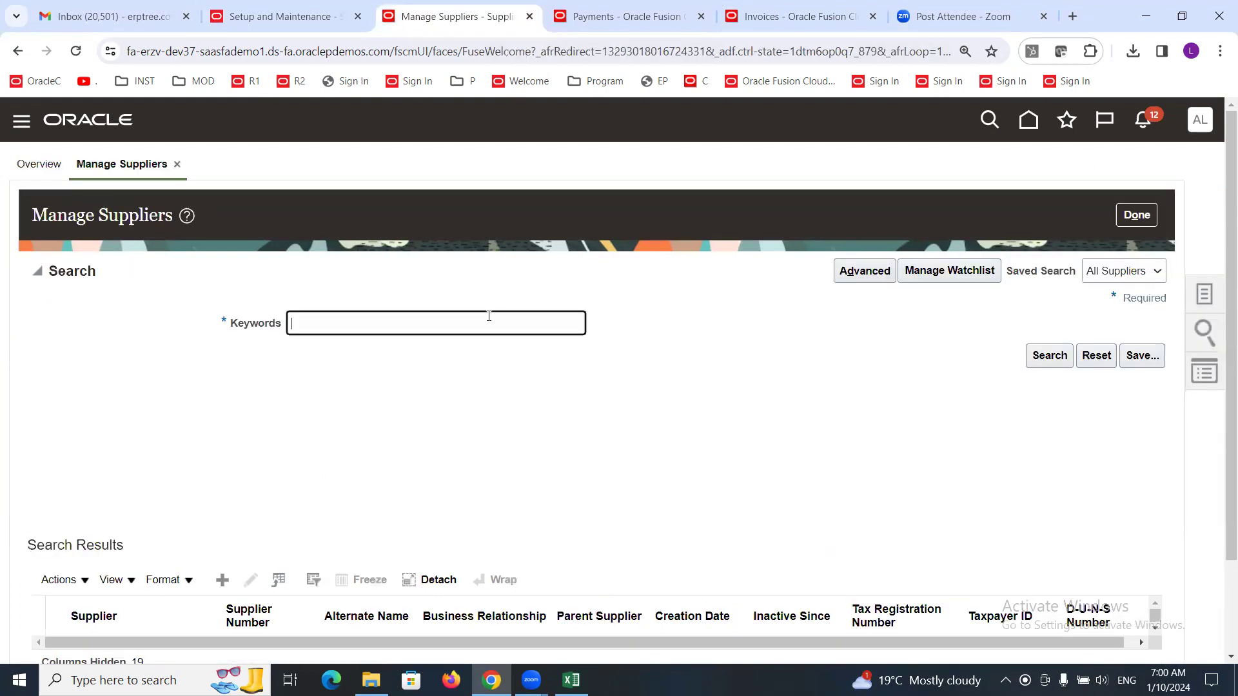
pyautogui.write('ALTINC C')
pyautogui.press('Return')
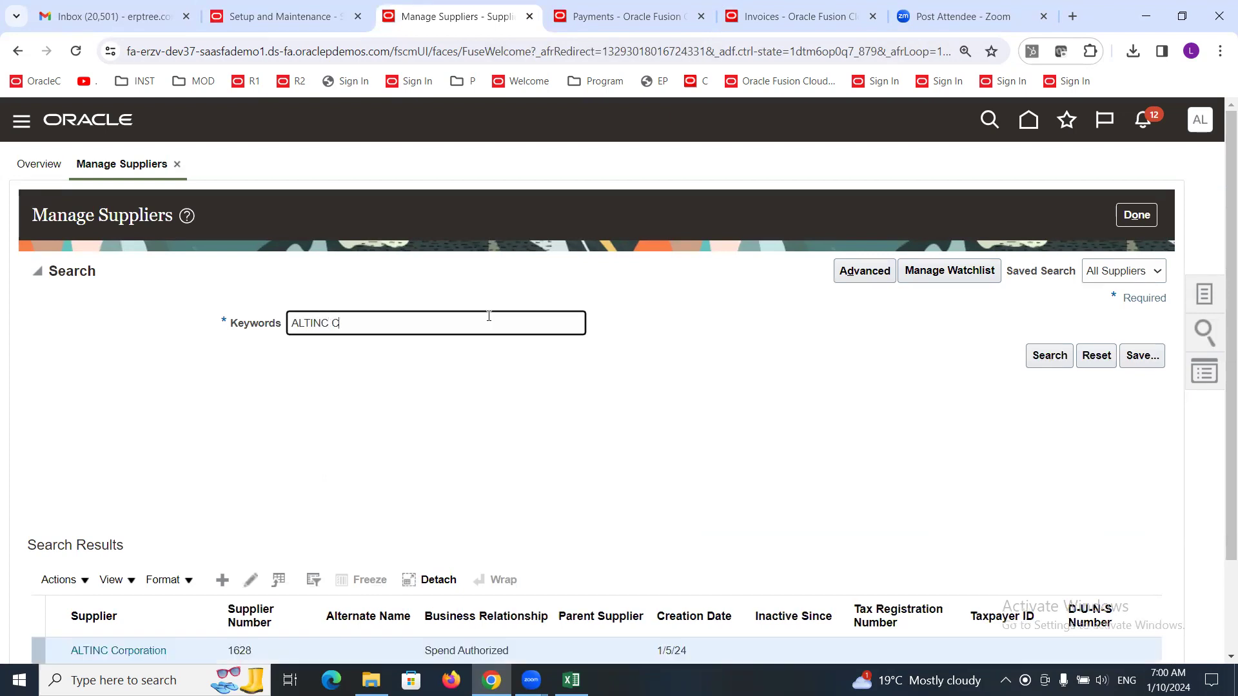
pyautogui.scroll(-2, 317, 361)
pyautogui.click(252, 468)
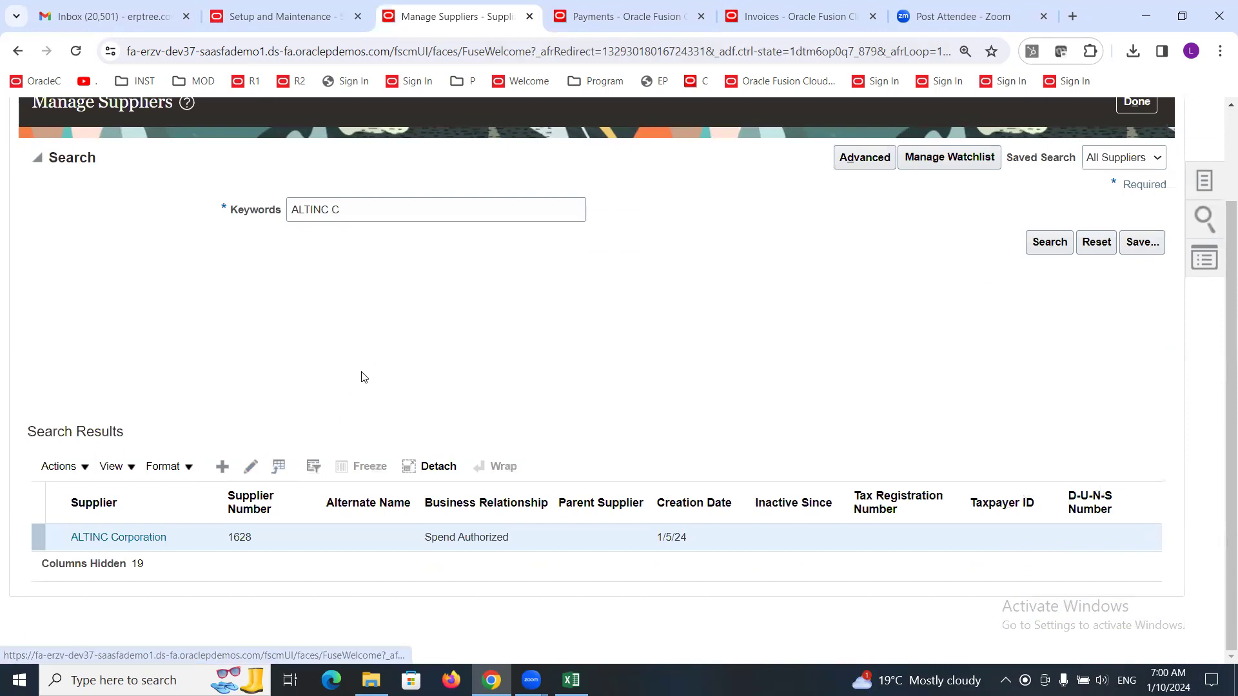
pyautogui.click(251, 467)
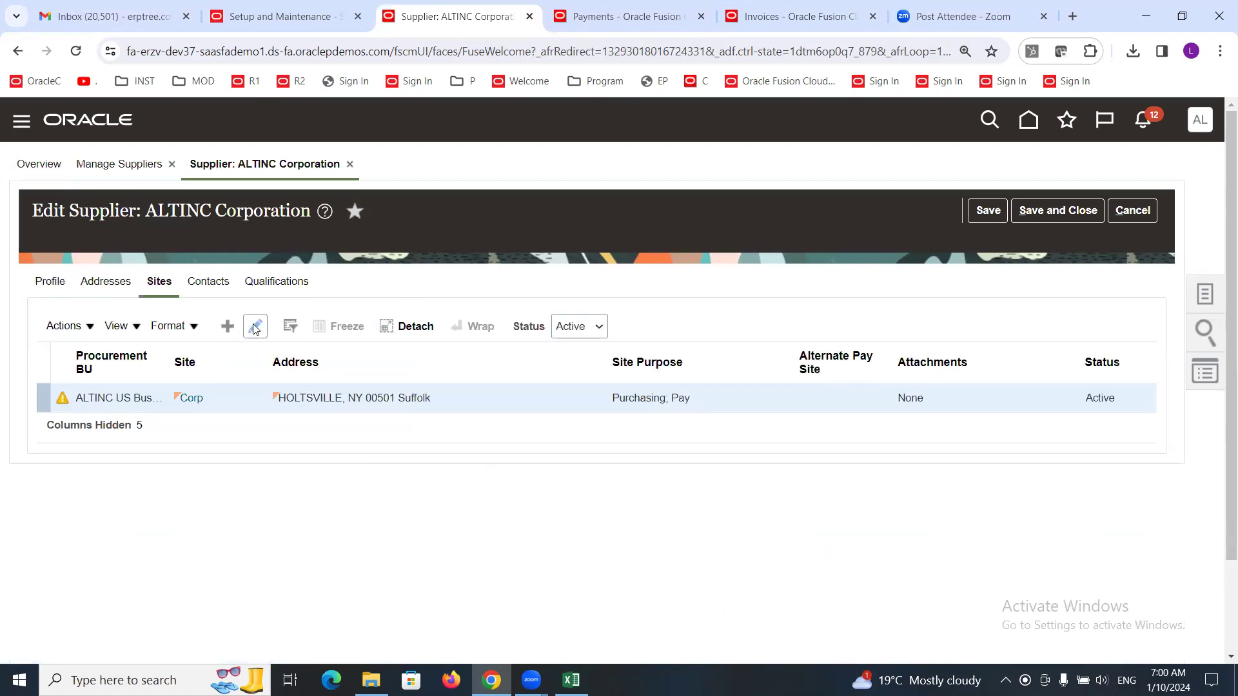
# Open the supplier's Corp site for editing and bring up the payment hold controls in its invoicing settings.
pyautogui.click(254, 328)
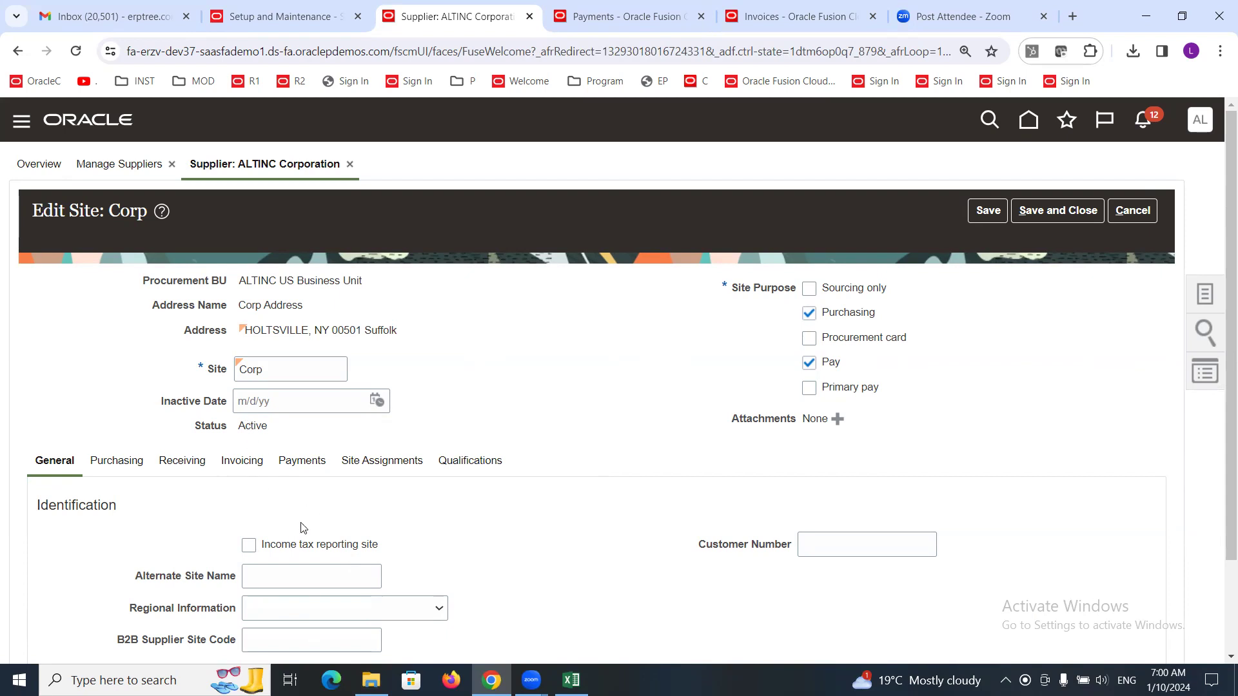
pyautogui.click(235, 464)
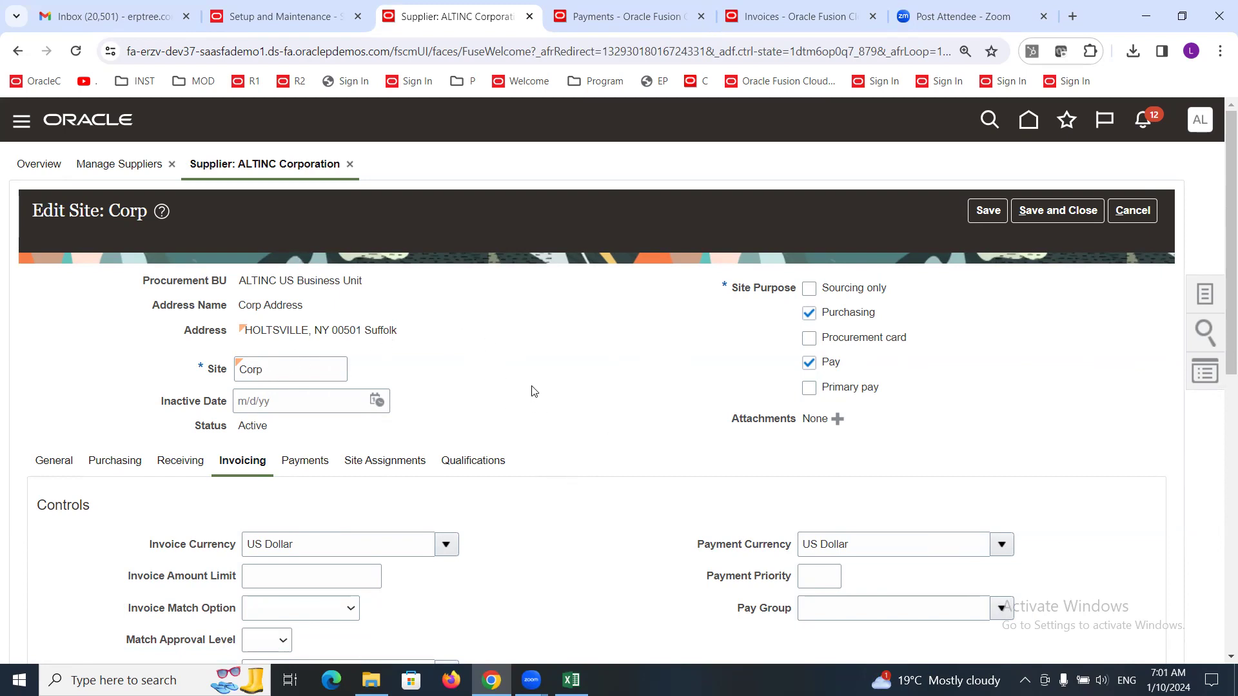
pyautogui.scroll(-3, 533, 393)
pyautogui.scroll(-2, 532, 392)
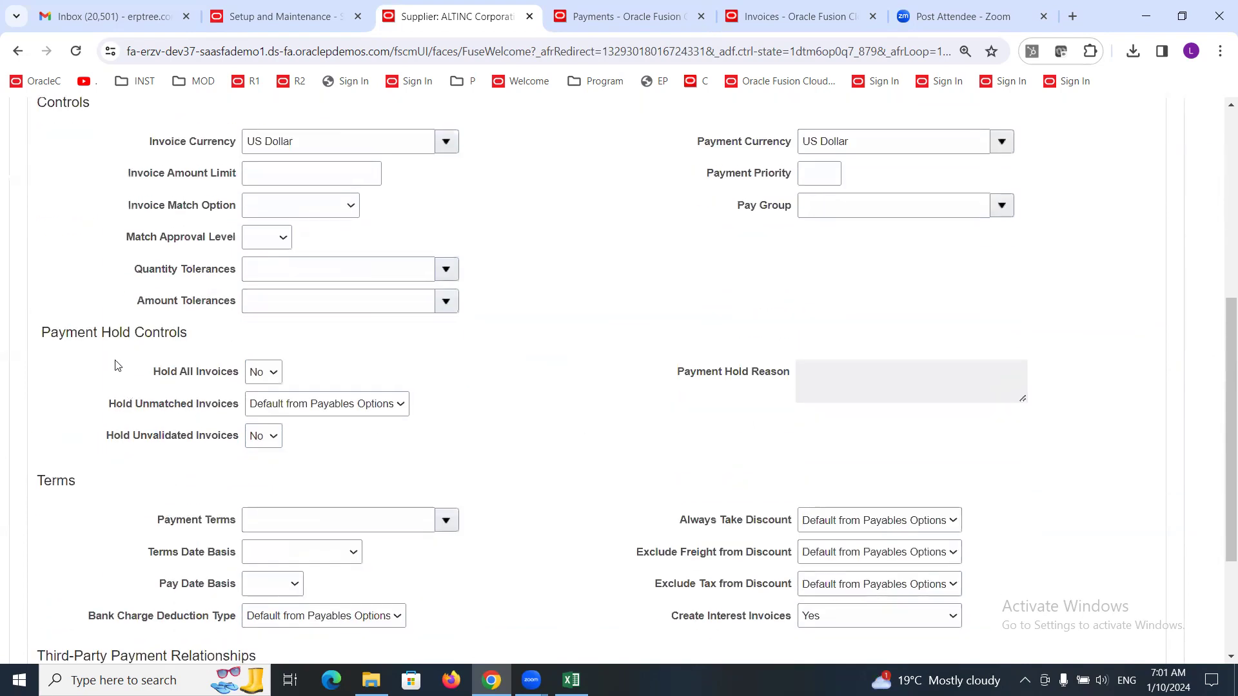
pyautogui.tripleClick(89, 336)
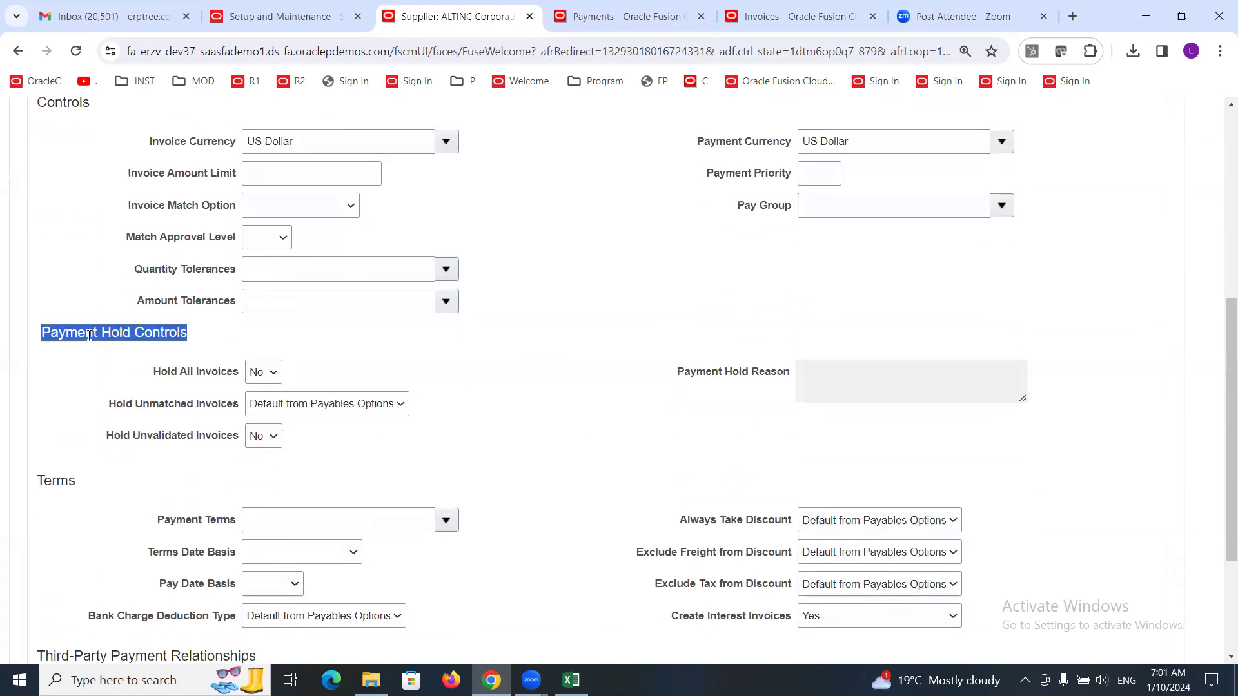
# Set Hold All Invoices to Yes for the Corp site, with the payment hold reason "Additional Verification required".
pyautogui.click(257, 375)
pyautogui.click(258, 403)
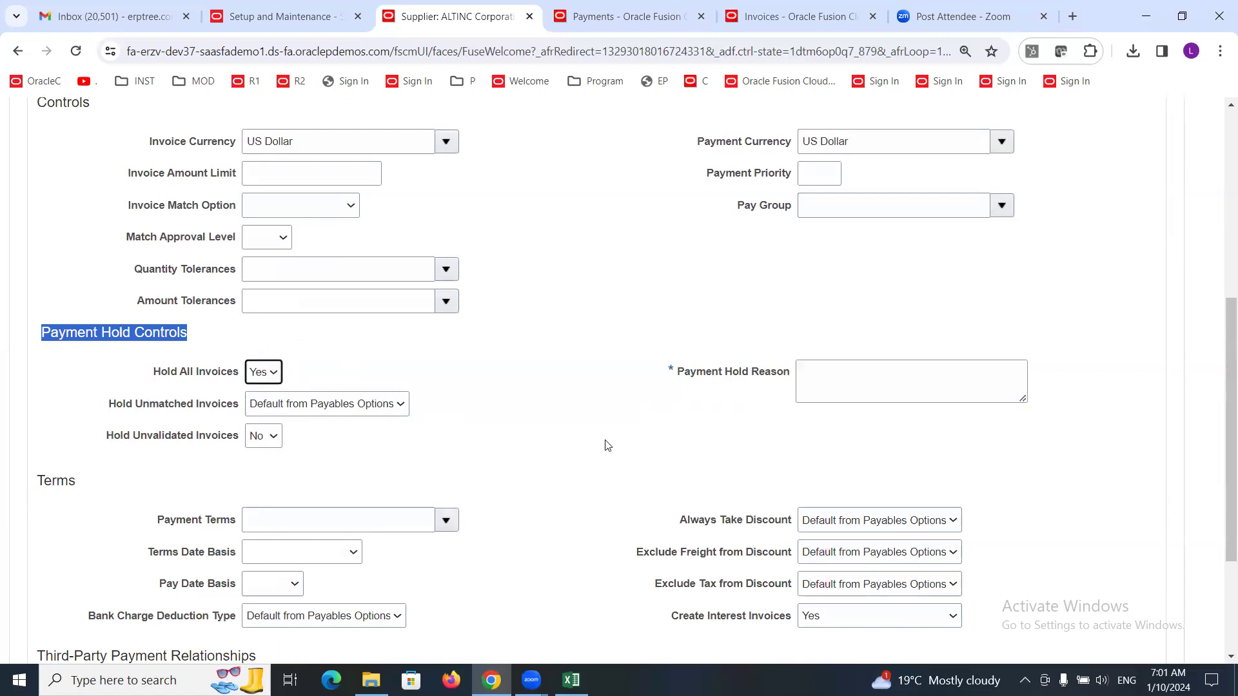
pyautogui.click(835, 391)
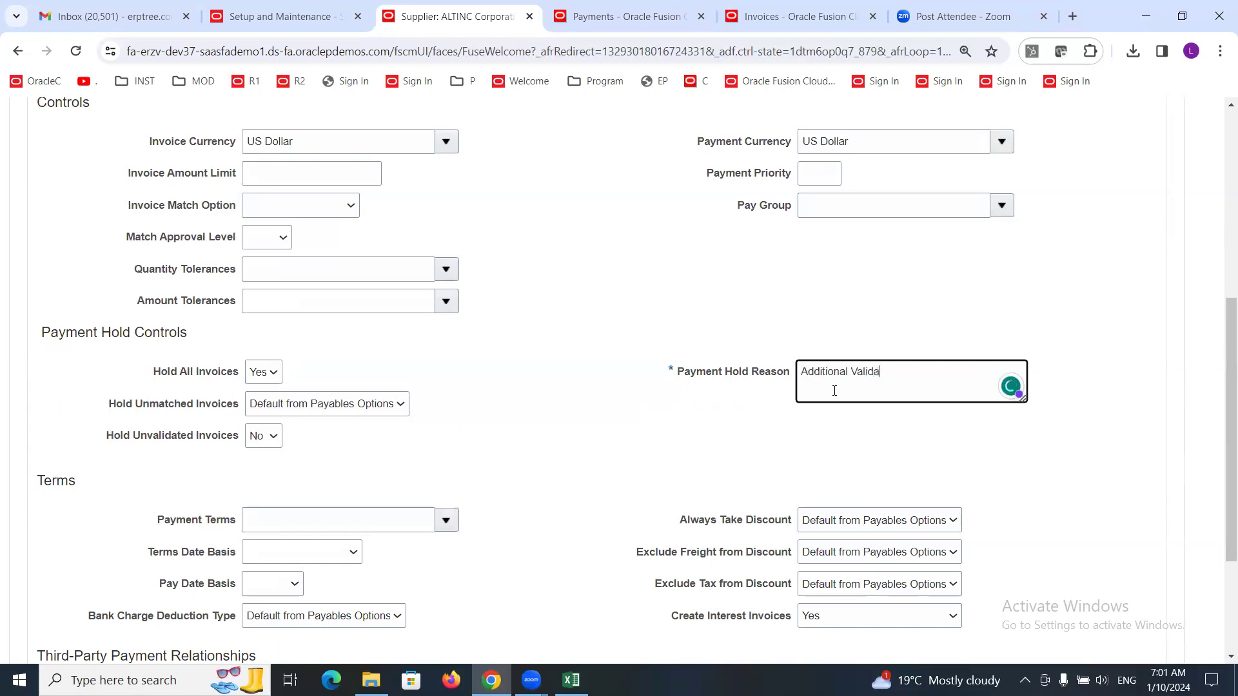
pyautogui.press('BackSpace')
pyautogui.press('BackSpace')
pyautogui.press('BackSpace')
pyautogui.press('BackSpace')
pyautogui.press('BackSpace')
pyautogui.press('BackSpace')
pyautogui.press('BackSpace')
pyautogui.write('erification required')
pyautogui.scroll(6, 651, 381)
pyautogui.scroll(-5, 664, 413)
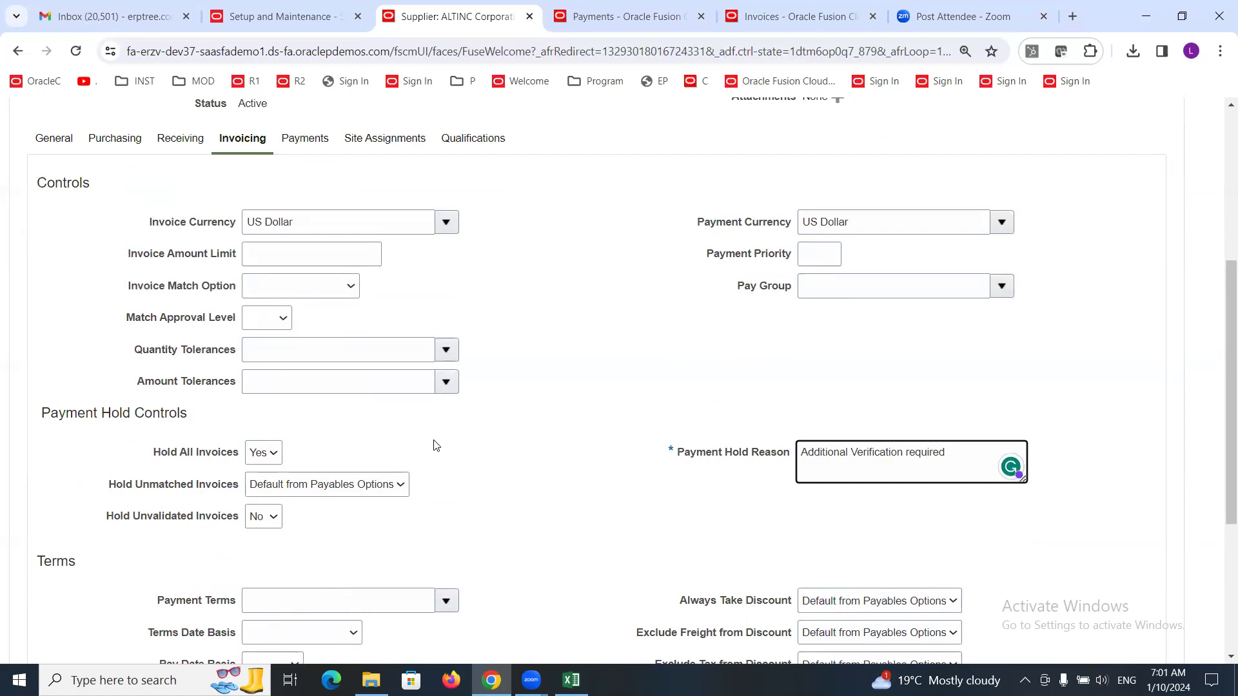
pyautogui.scroll(5, 432, 448)
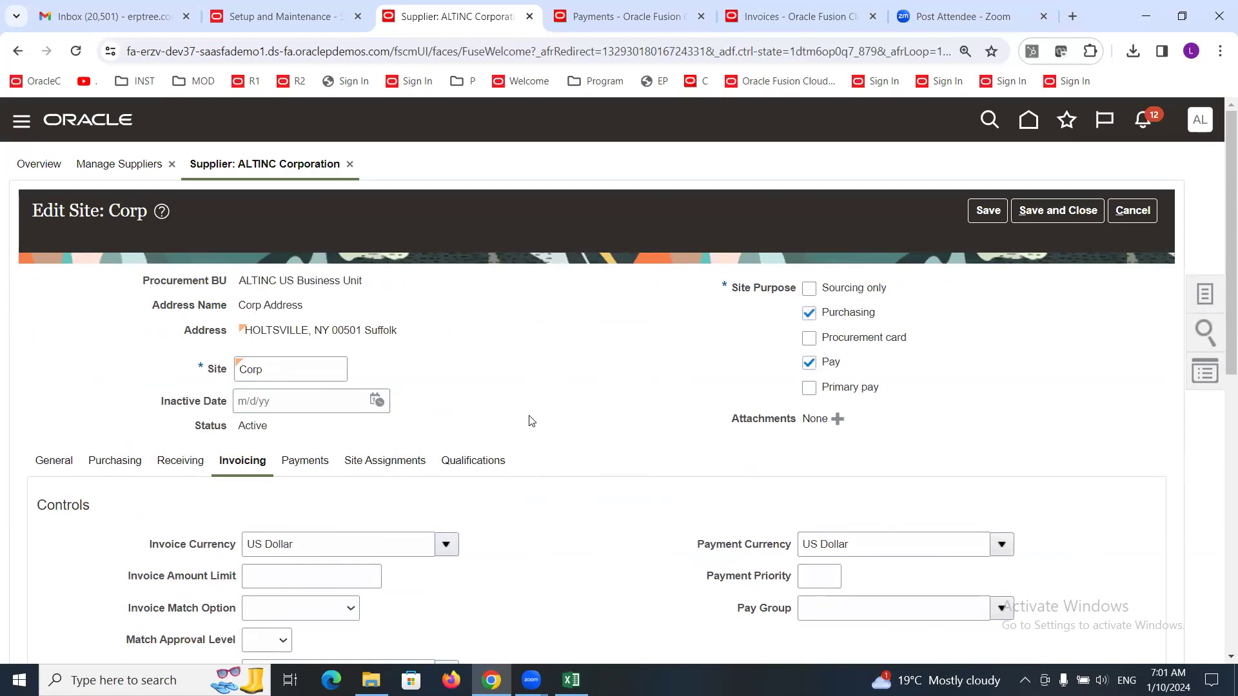
pyautogui.scroll(-5, 502, 376)
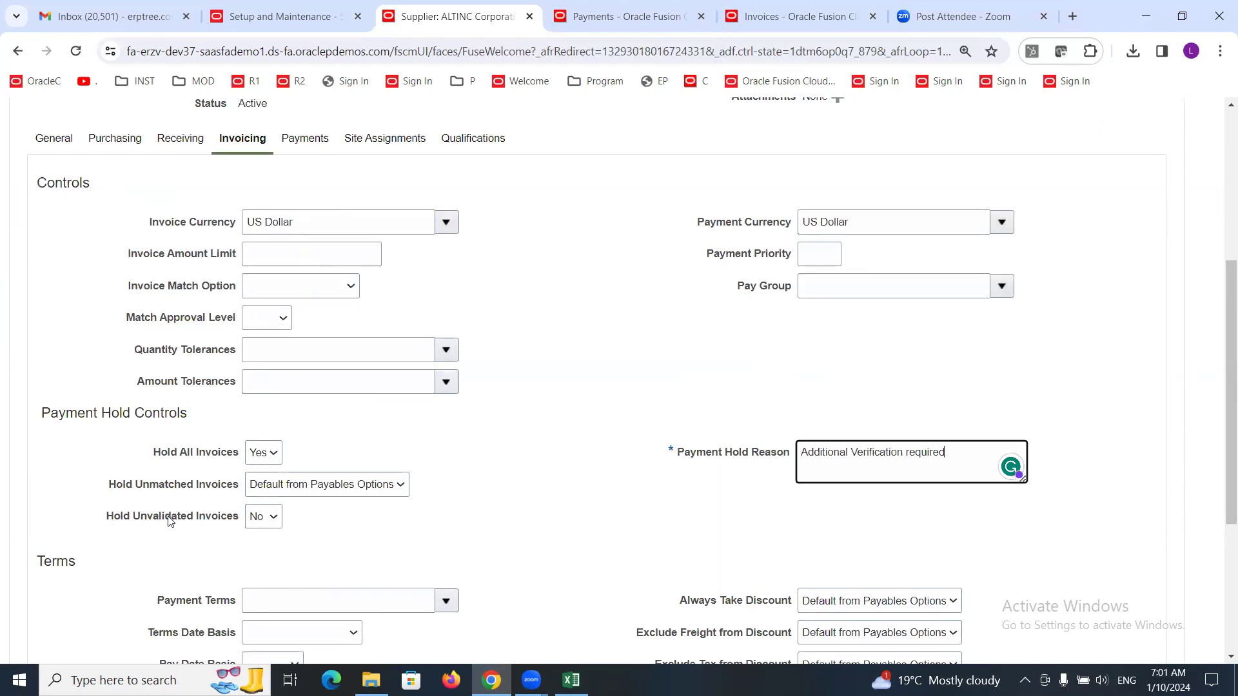
pyautogui.click(467, 473)
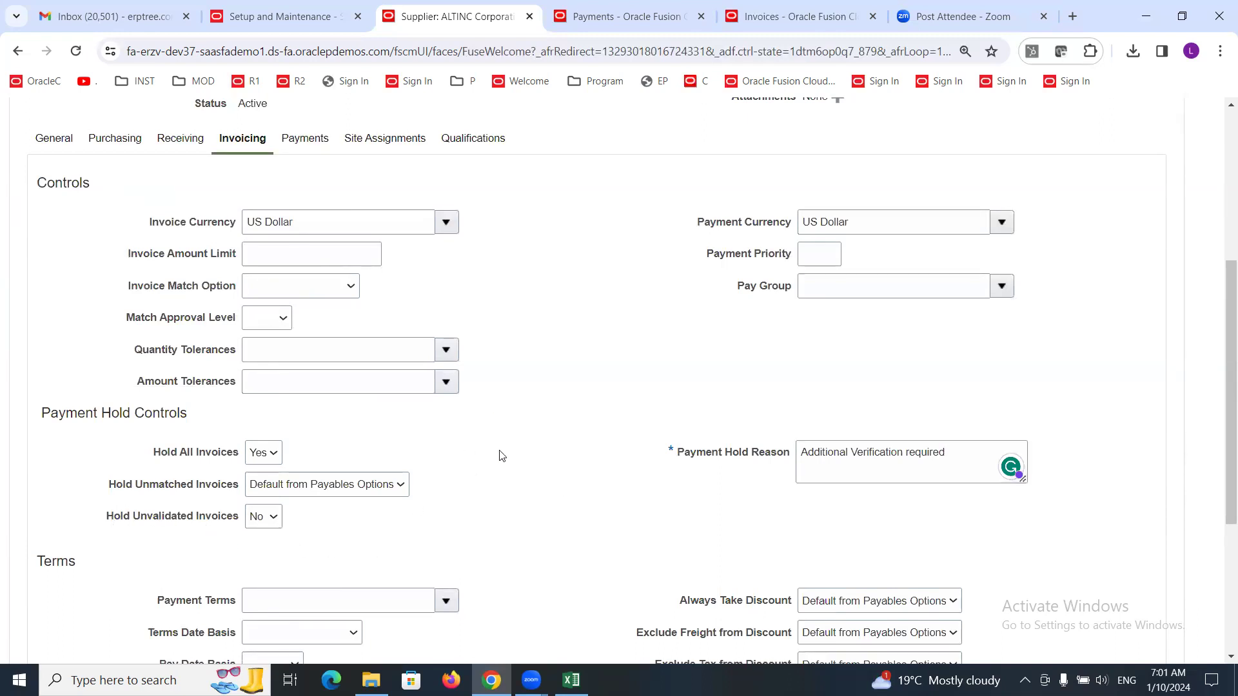
# Switch to the Excel training sheet and append "/IDR" to the "31.Invoice Image Solution" topic in cell A55.
pyautogui.click(574, 677)
pyautogui.scroll(16, 135, 396)
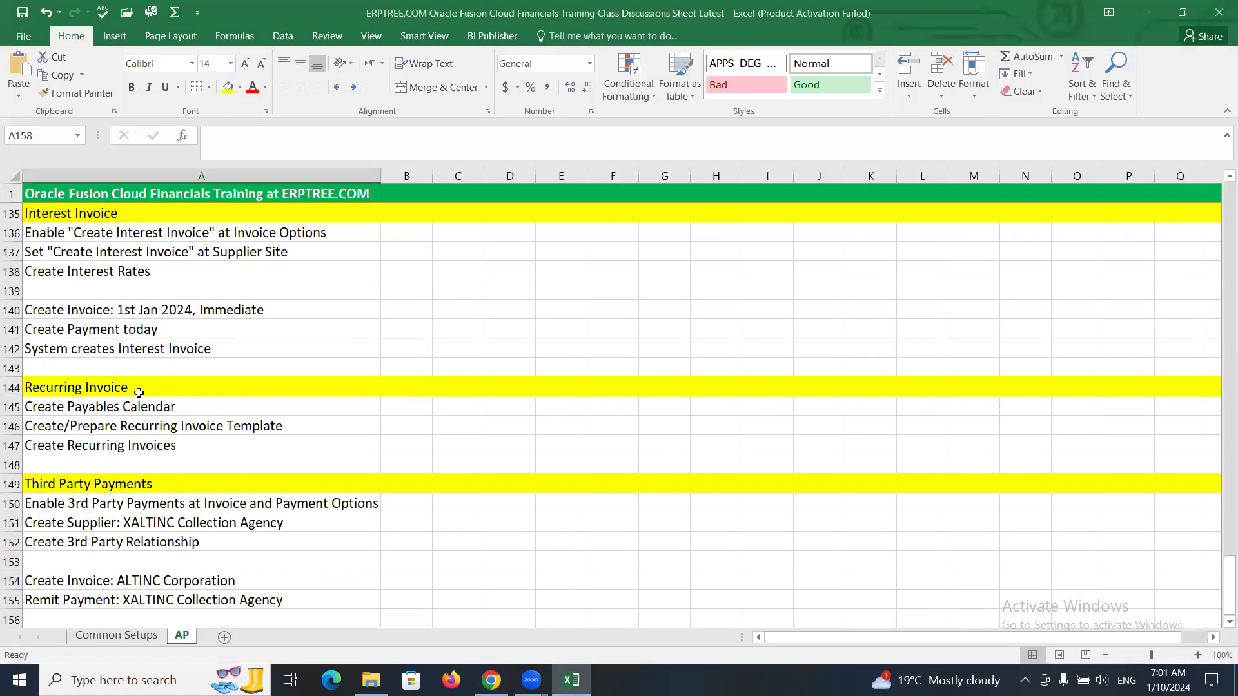
pyautogui.scroll(15, 132, 384)
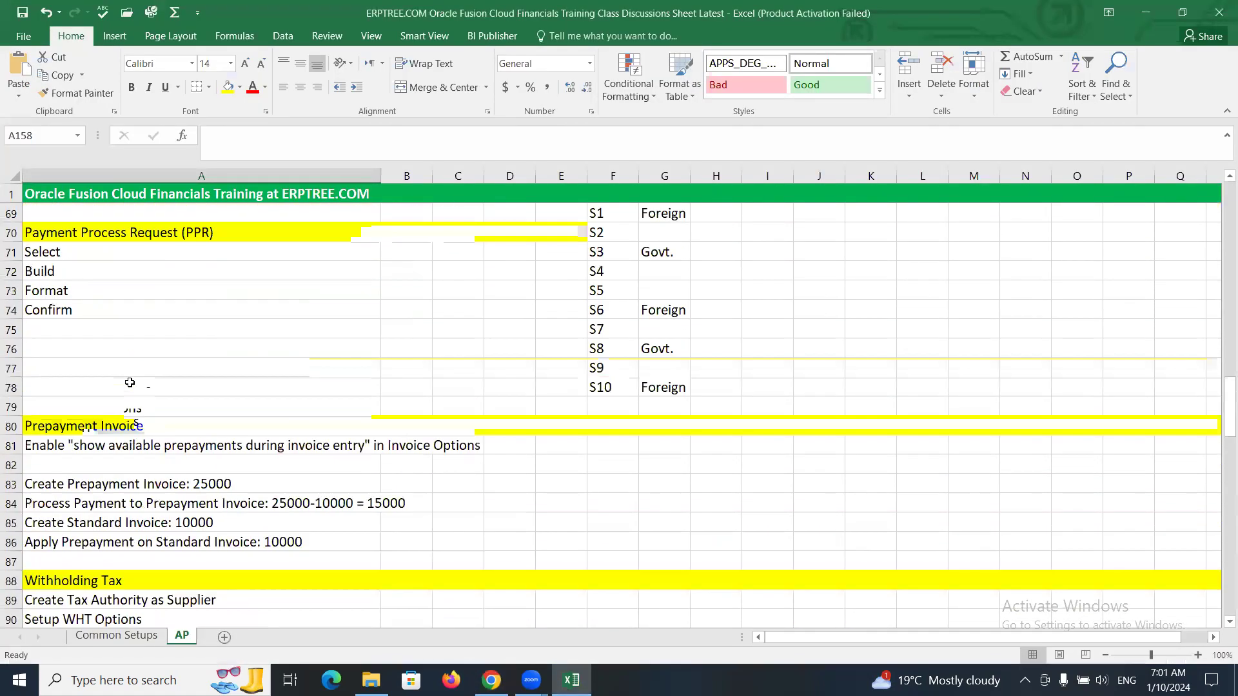
pyautogui.scroll(2, 130, 381)
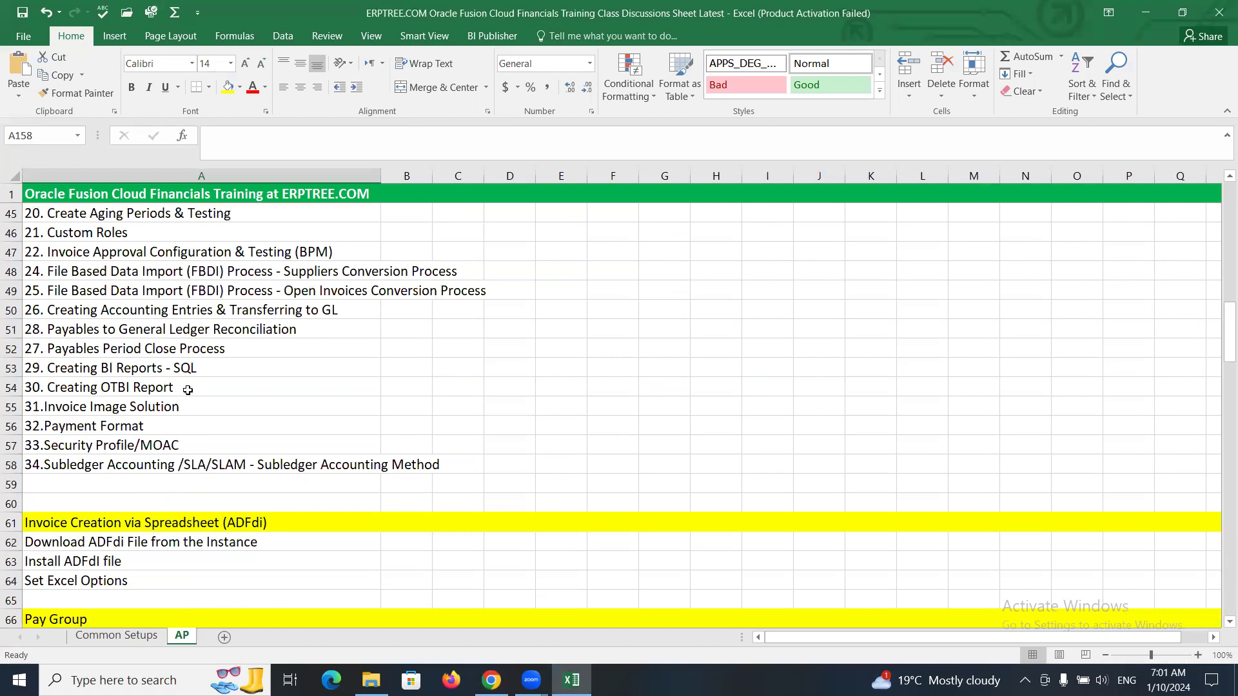
pyautogui.click(104, 401)
pyautogui.doubleClick(95, 408)
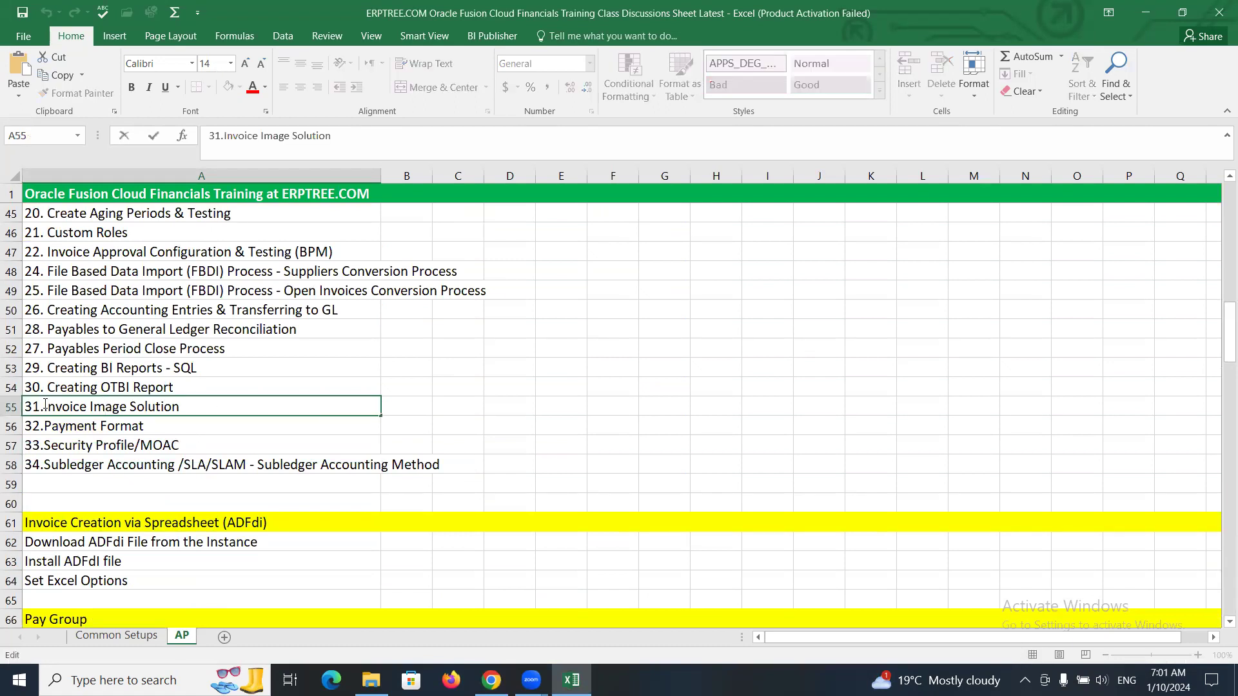
pyautogui.write('/IDR')
pyautogui.moveTo(220, 404); pyautogui.dragTo(45, 406)
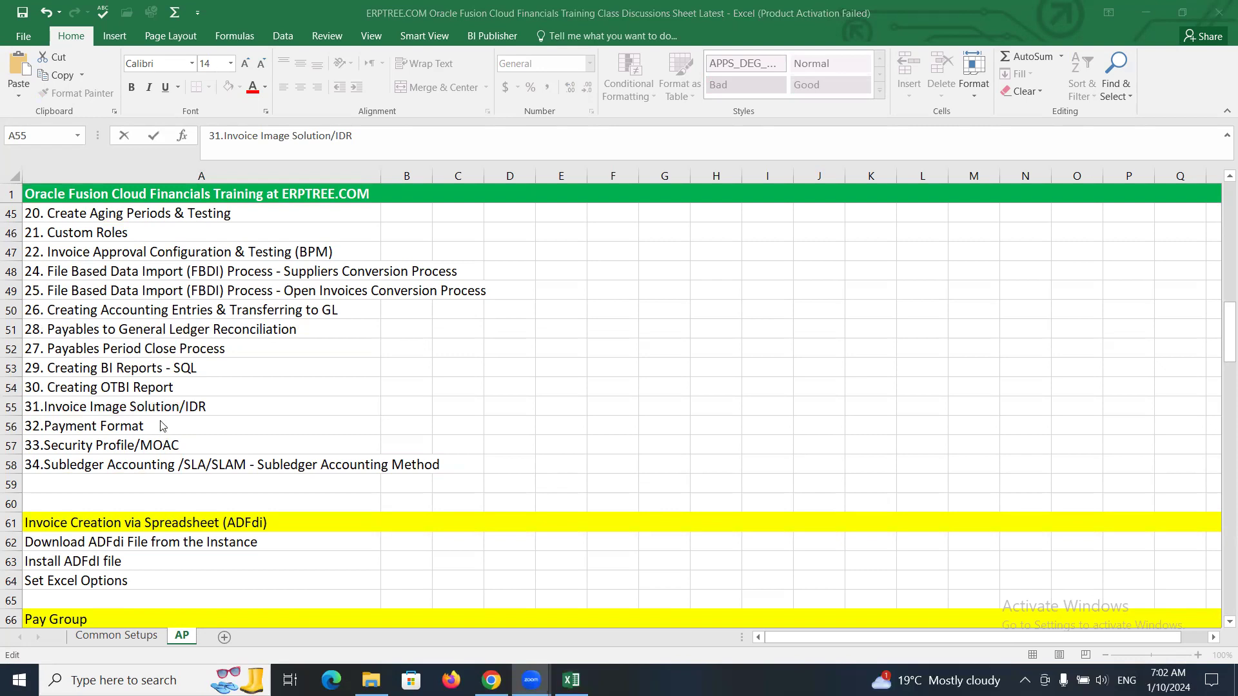
pyautogui.click(434, 404)
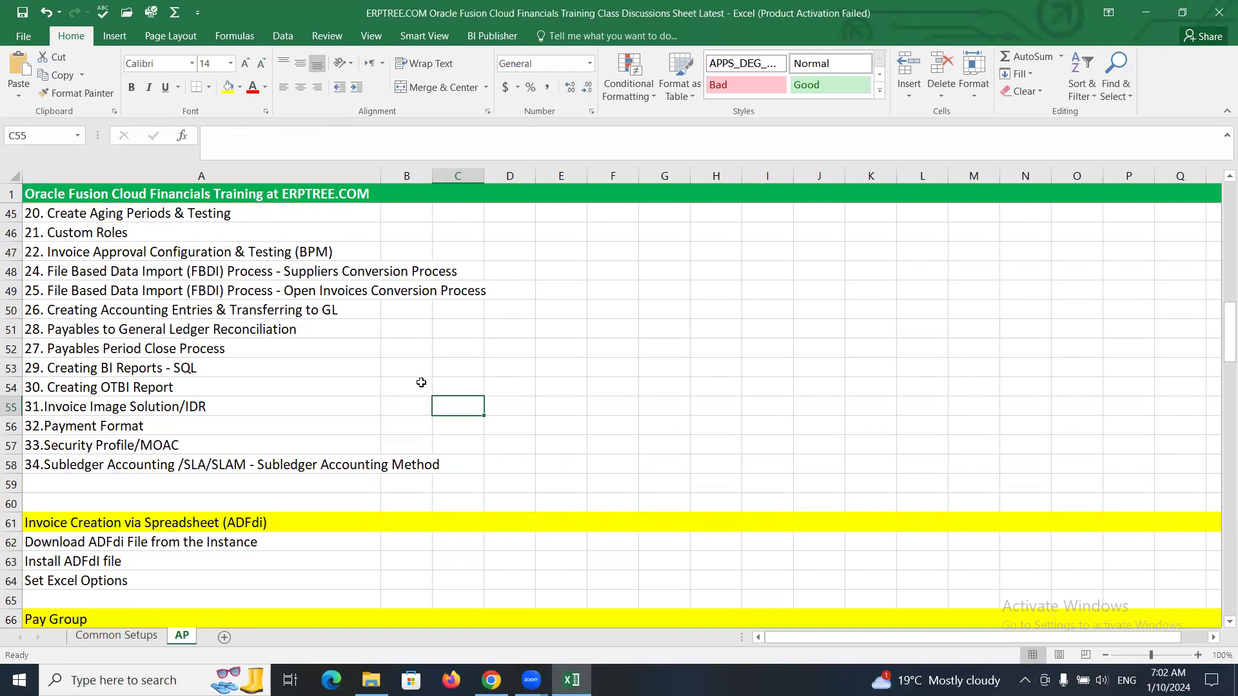
pyautogui.scroll(-2, 421, 383)
# Return to the Corp site in the browser and review its payment hold controls, including the choices for Hold Unvalidated Invoices.
pyautogui.hotkey('alt', 'Tab')
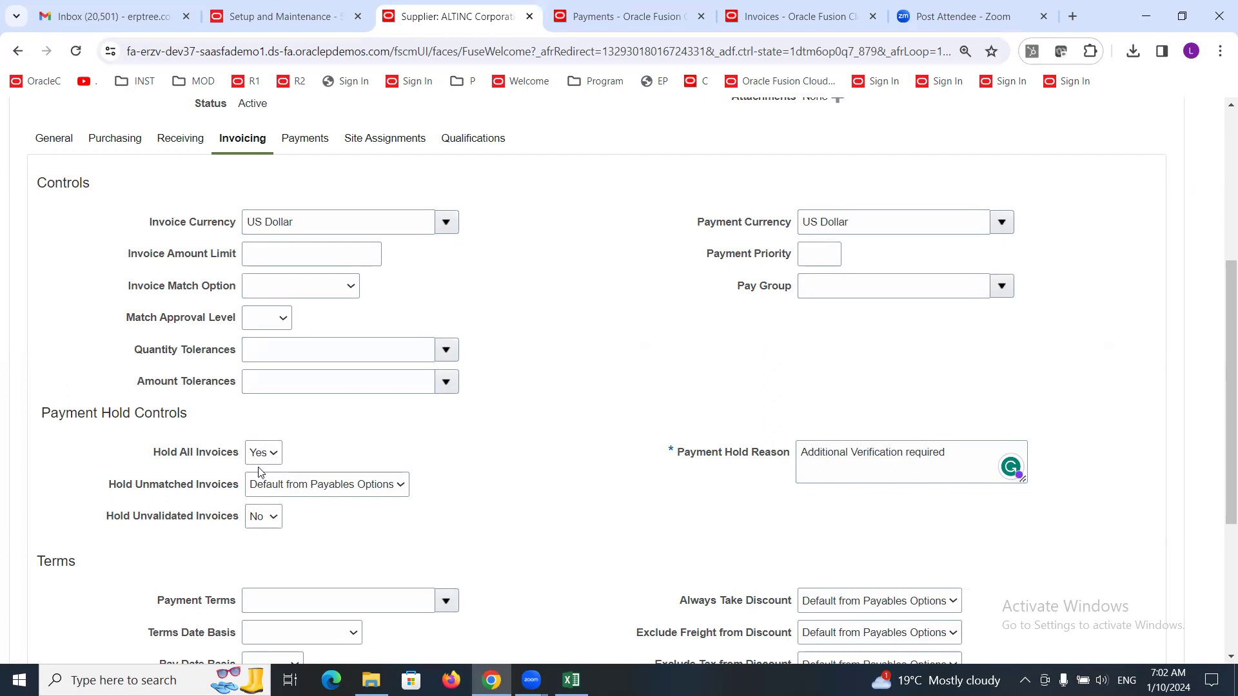
pyautogui.click(272, 516)
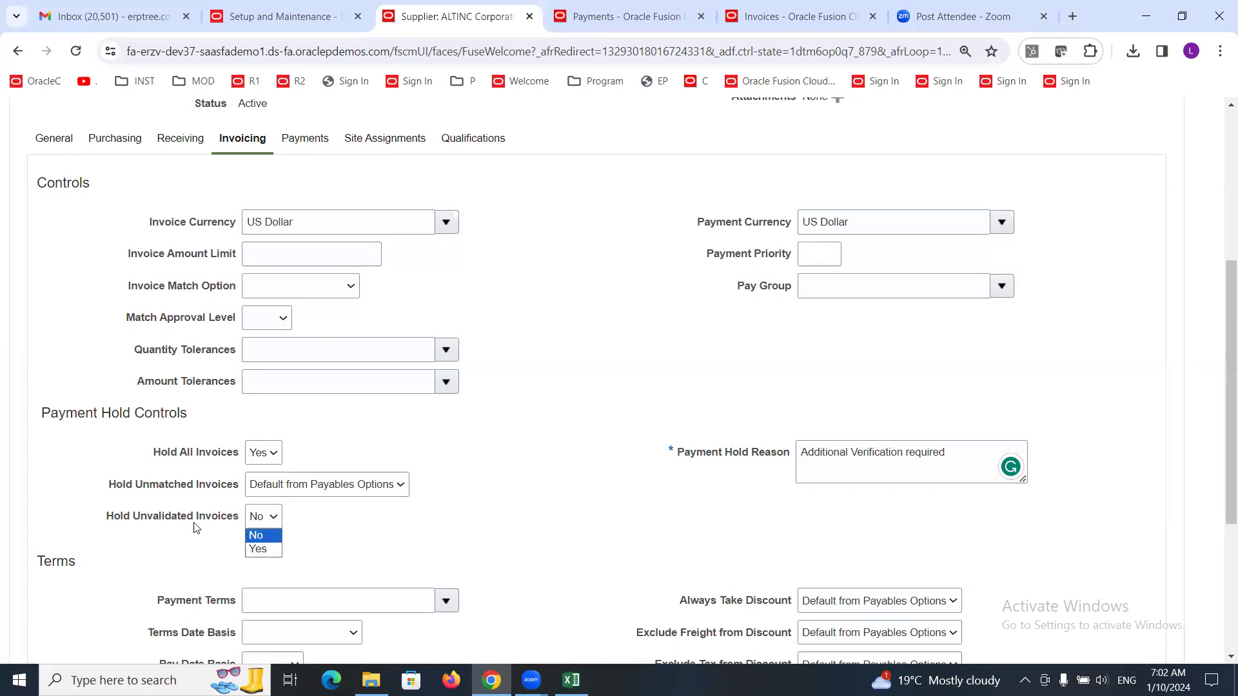
pyautogui.click(406, 535)
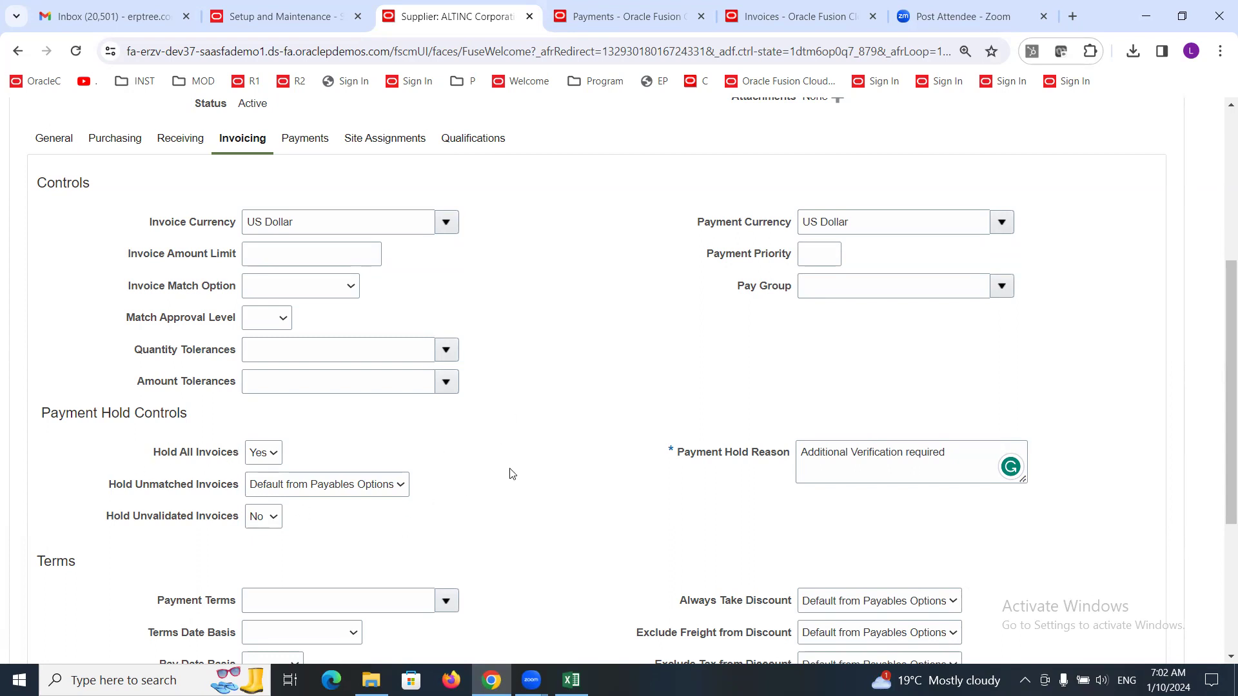
pyautogui.scroll(5, 509, 471)
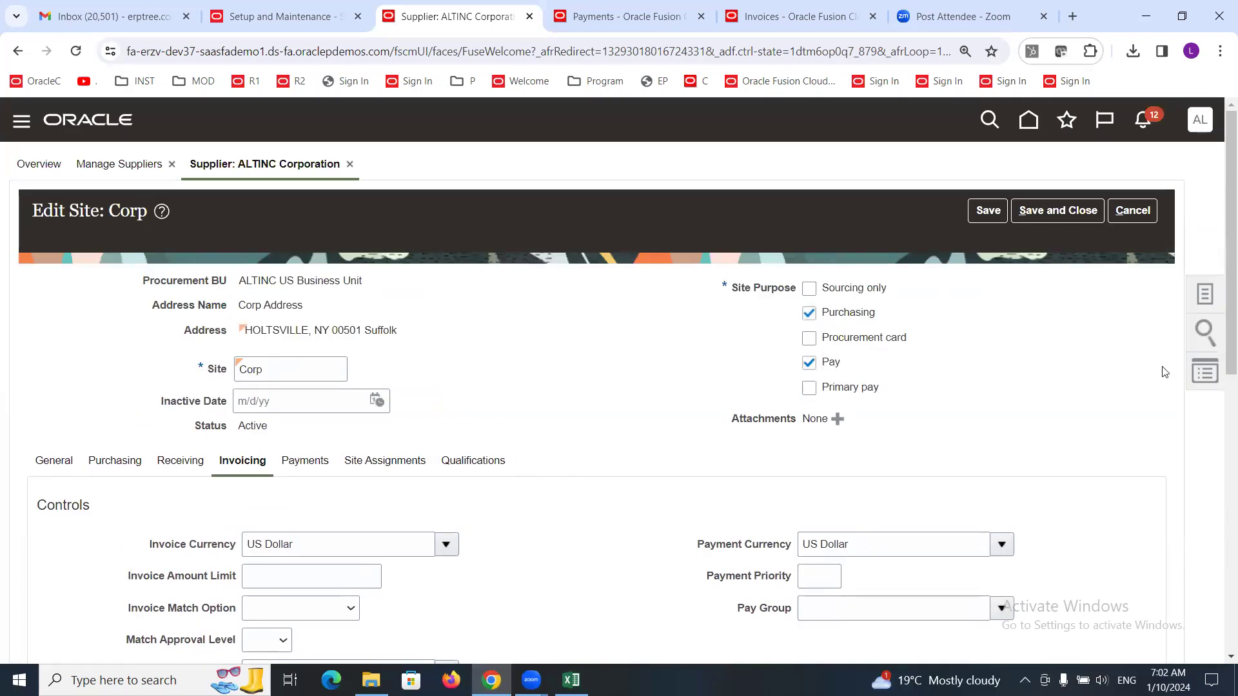
pyautogui.scroll(-5, 824, 490)
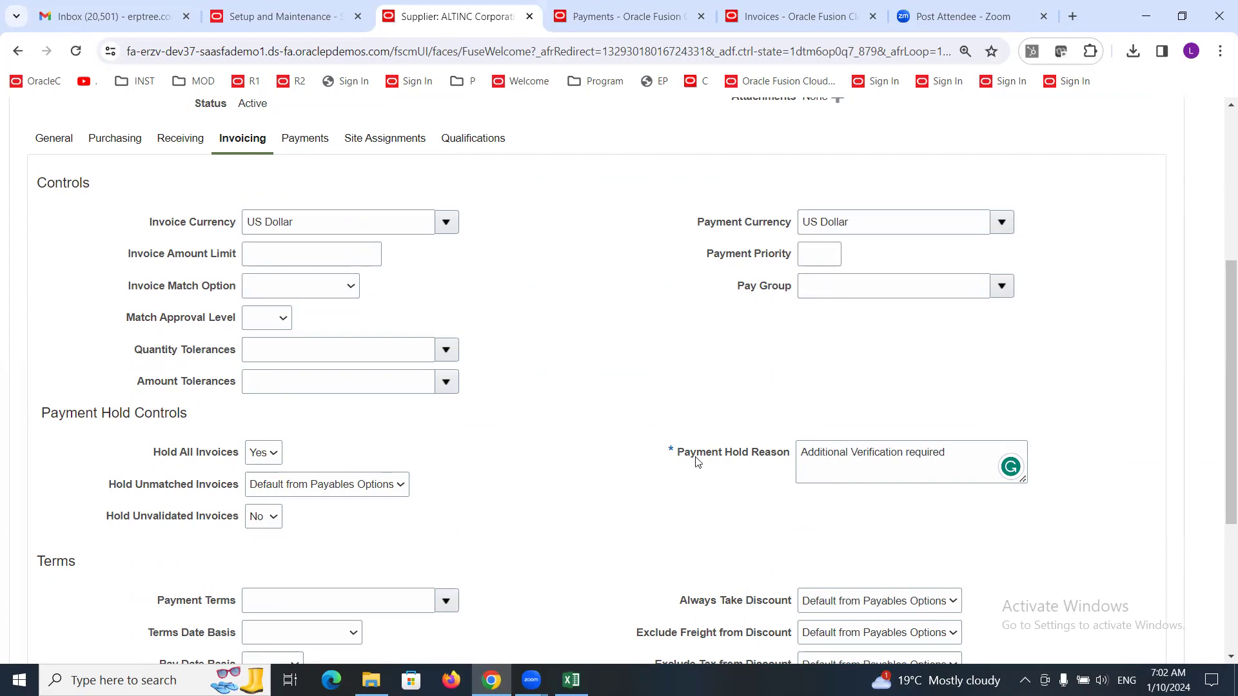
# Save and close the Corp site changes, acknowledge the confirmation, and save and close the ALTINC Corporation supplier.
pyautogui.scroll(5, 628, 406)
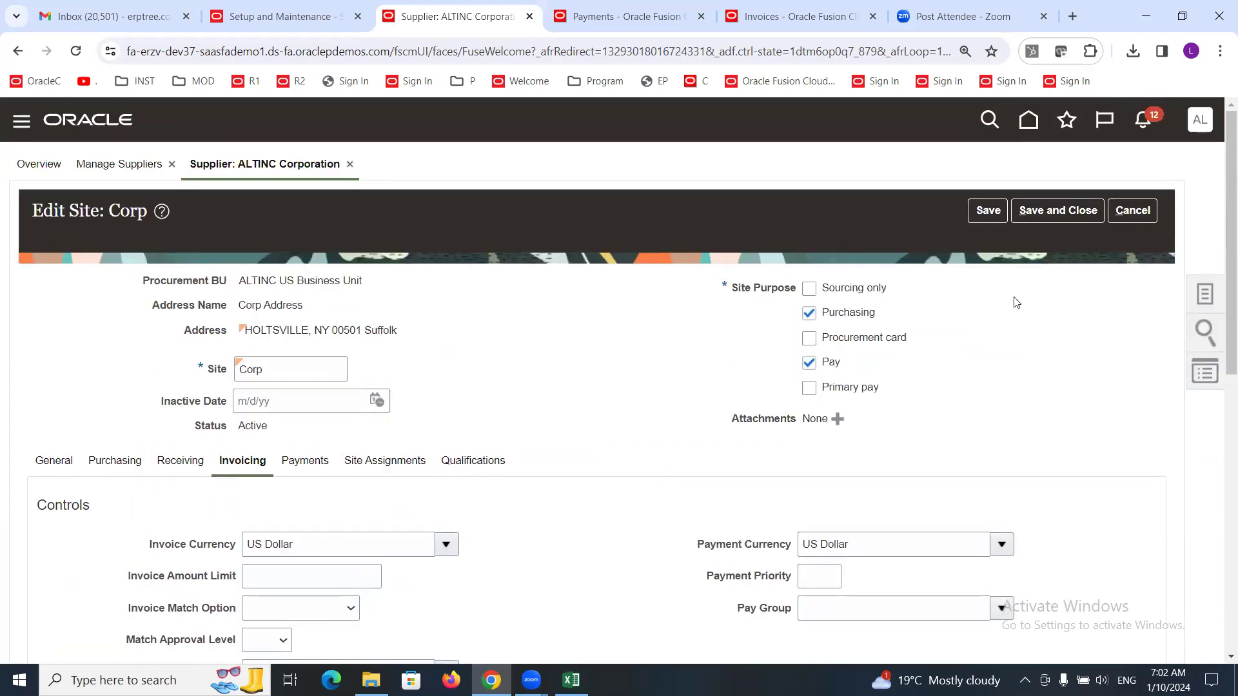
pyautogui.click(1089, 211)
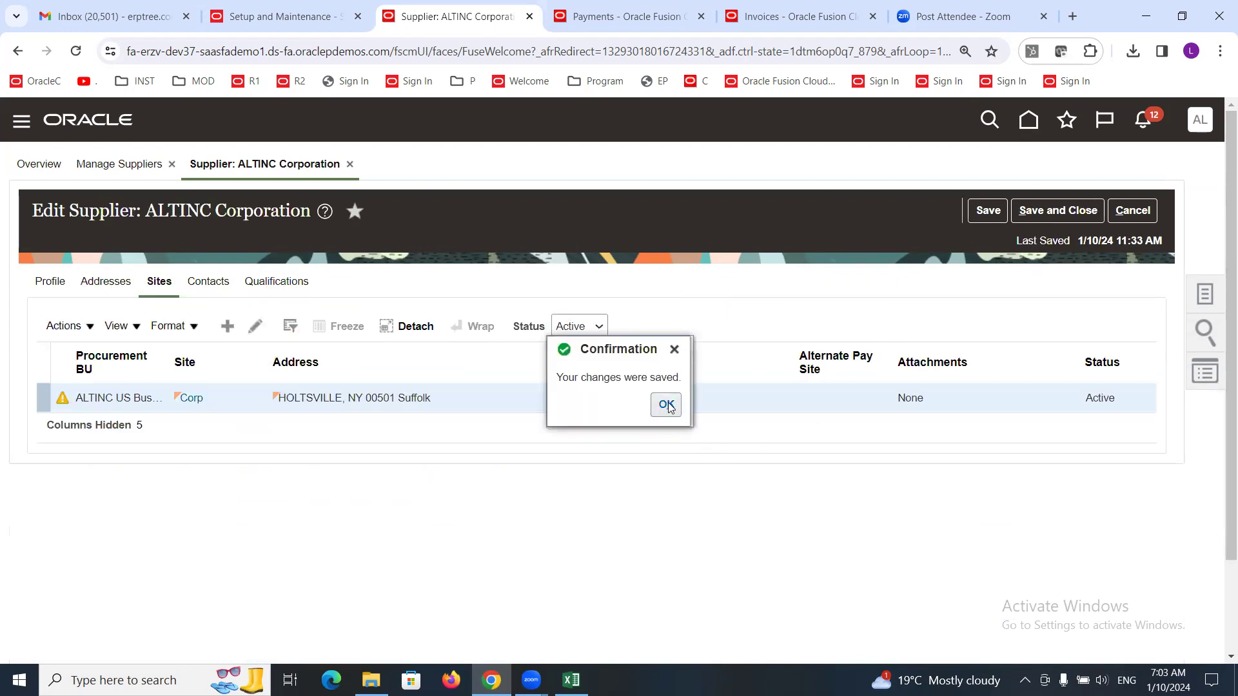
pyautogui.click(666, 405)
pyautogui.click(1057, 211)
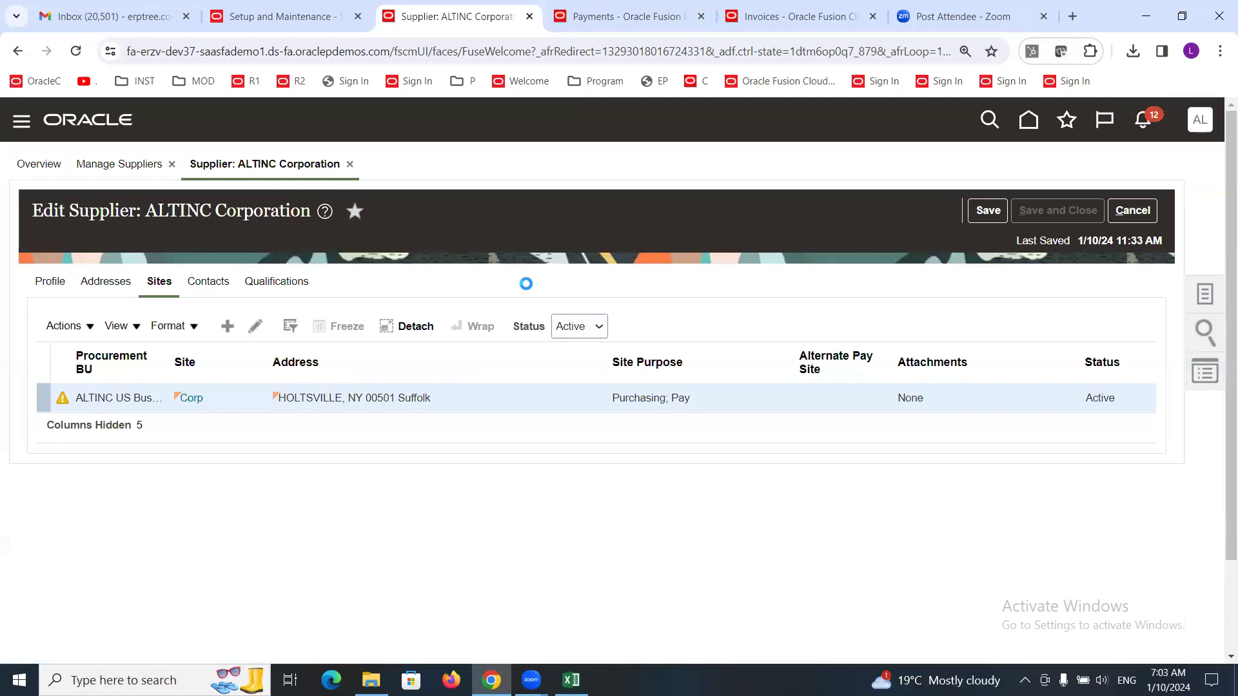
# Leave the supplier management pages and briefly check the Excel training topic sheet before returning to the browser.
pyautogui.click(660, 274)
pyautogui.click(1136, 216)
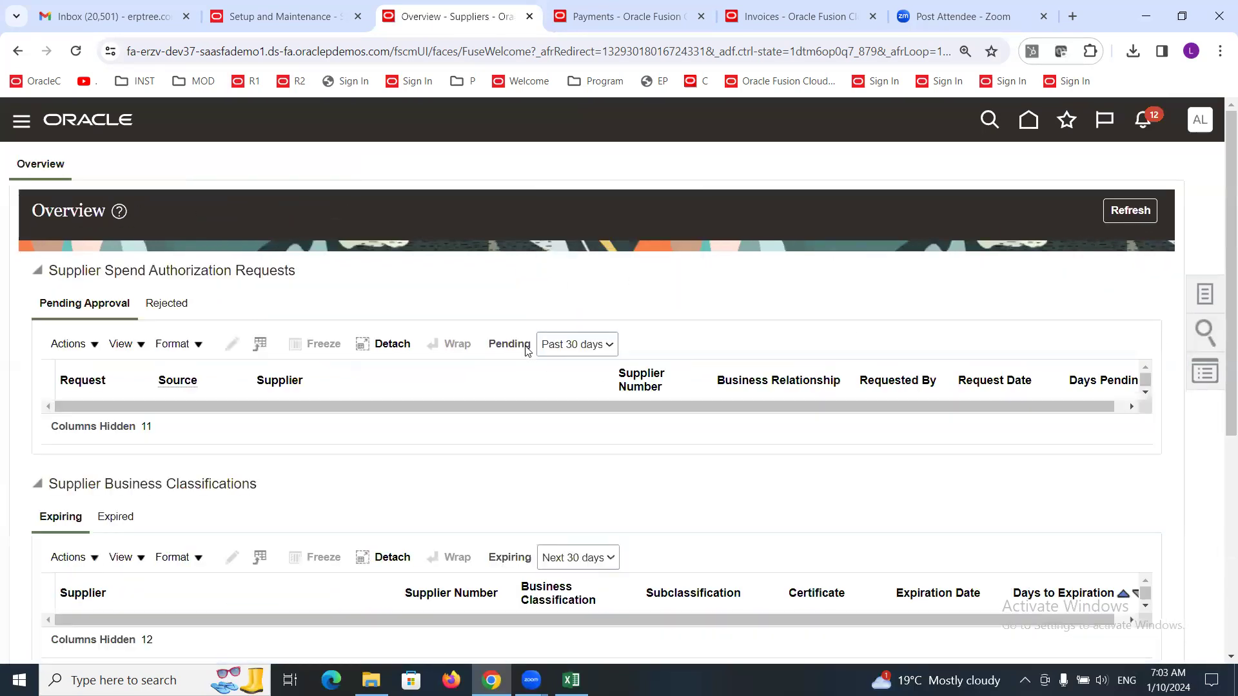
pyautogui.click(571, 680)
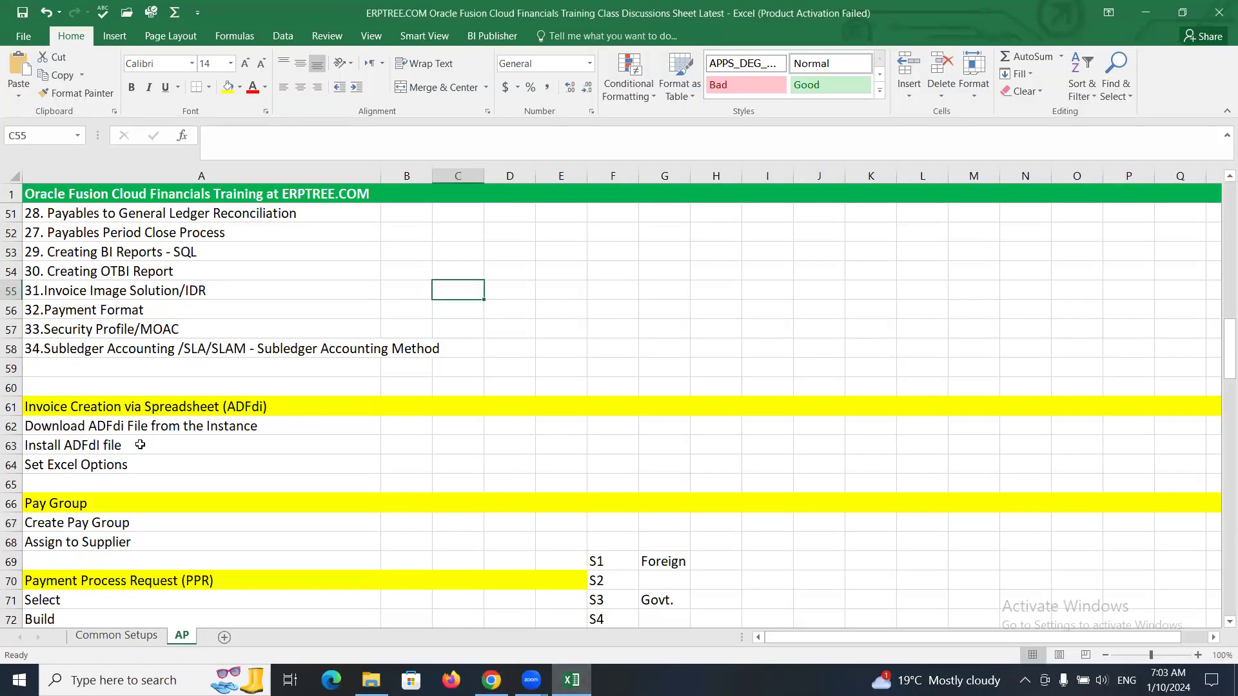
pyautogui.hotkey('alt', 'Tab')
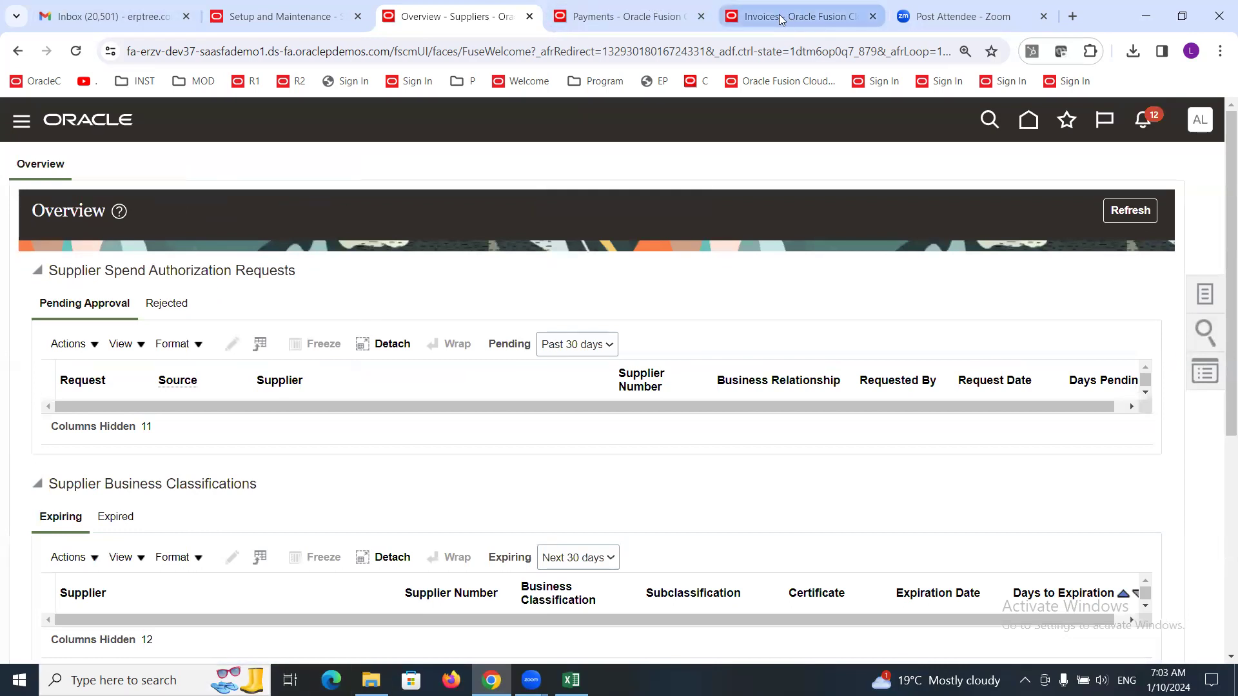
# Save invoice CORP3 and create the next invoice for ALTINC Corporation with number 1 and amount 1.00 USD.
pyautogui.click(751, 16)
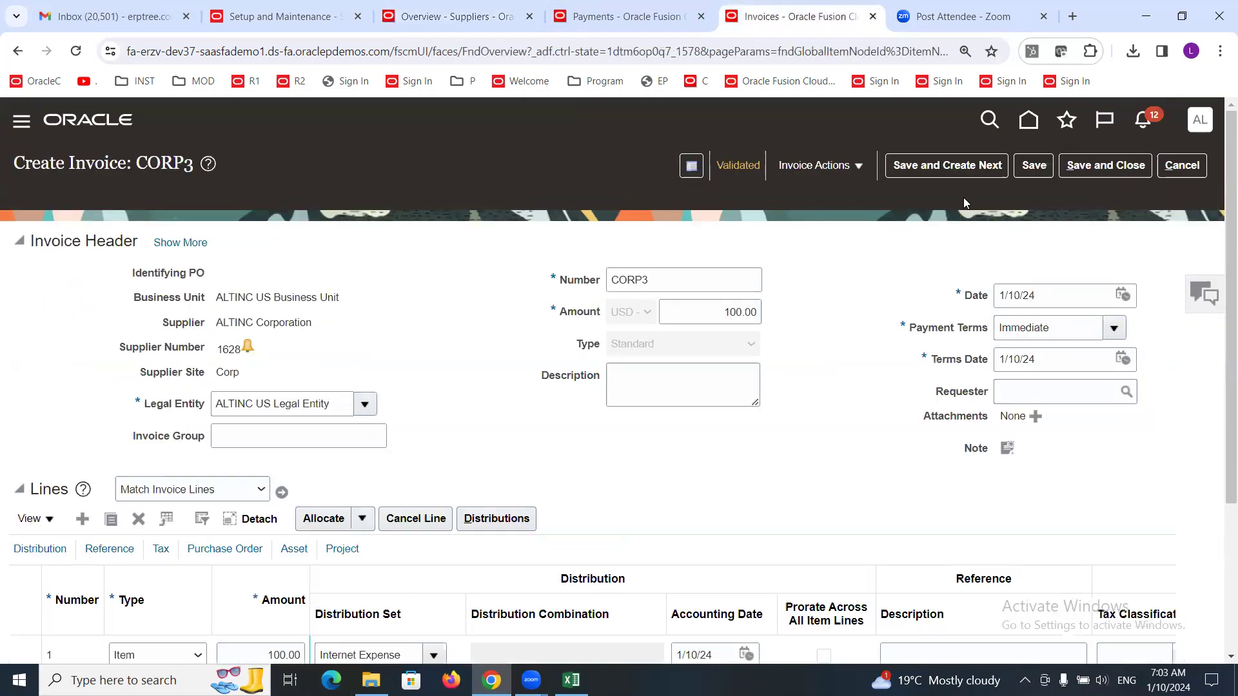
pyautogui.click(947, 166)
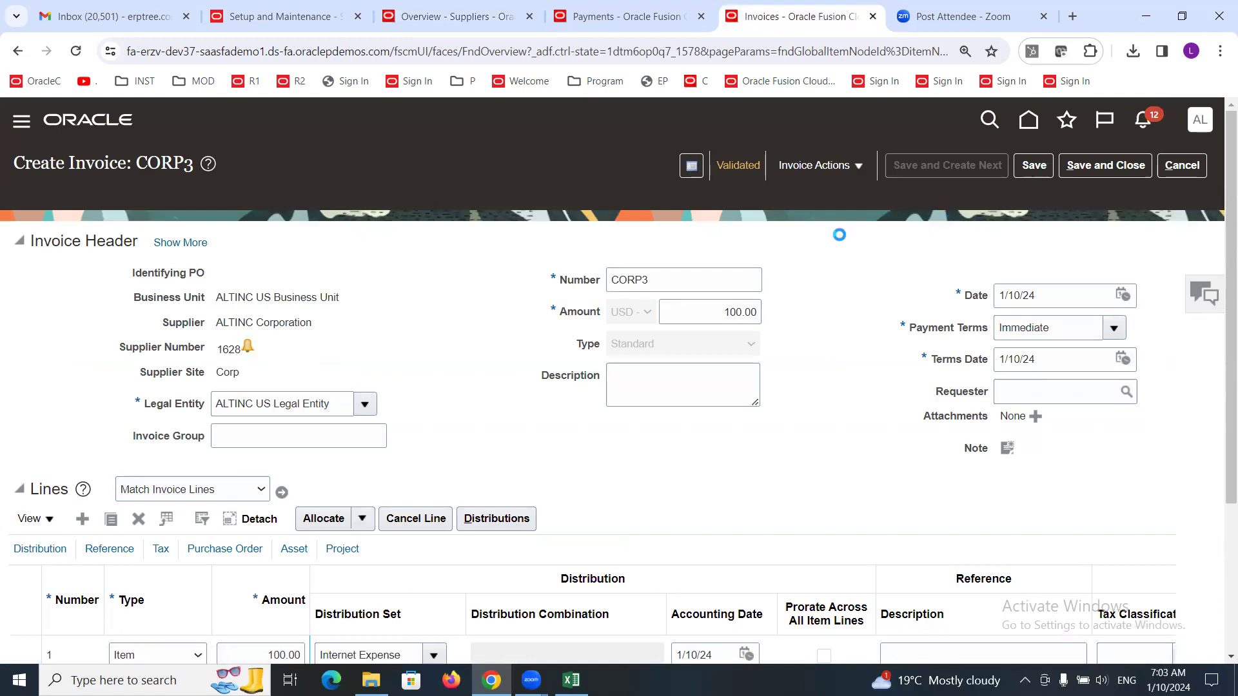
pyautogui.click(327, 333)
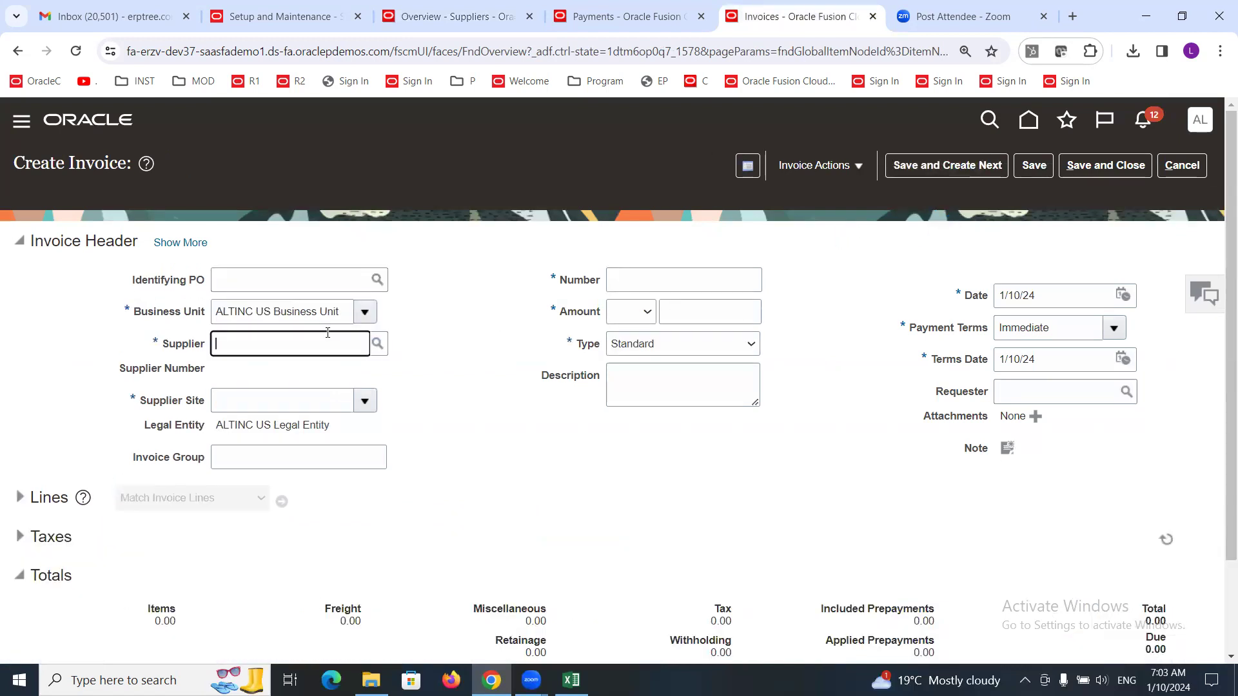
pyautogui.write('ALTINC')
pyautogui.press('Tab')
pyautogui.click(632, 277)
pyautogui.press('Tab')
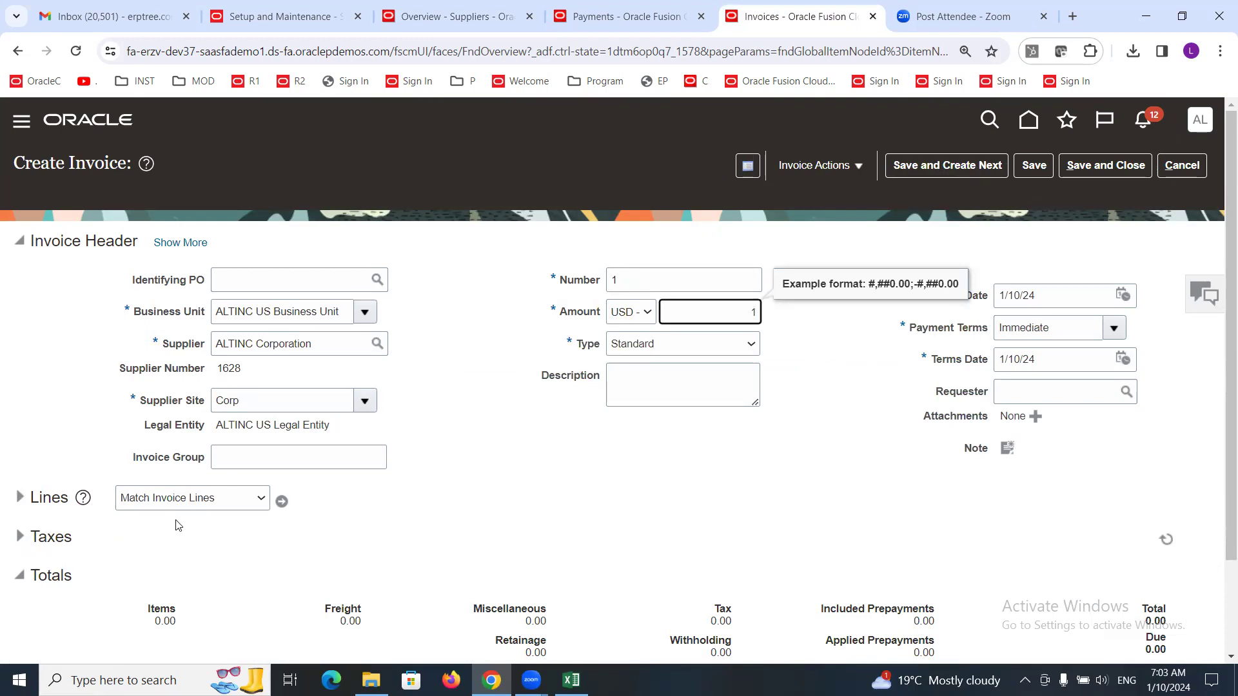
# Fill in the first item line of invoice 1 with amount 1.00 and distribution set Internet Expense.
pyautogui.click(20, 497)
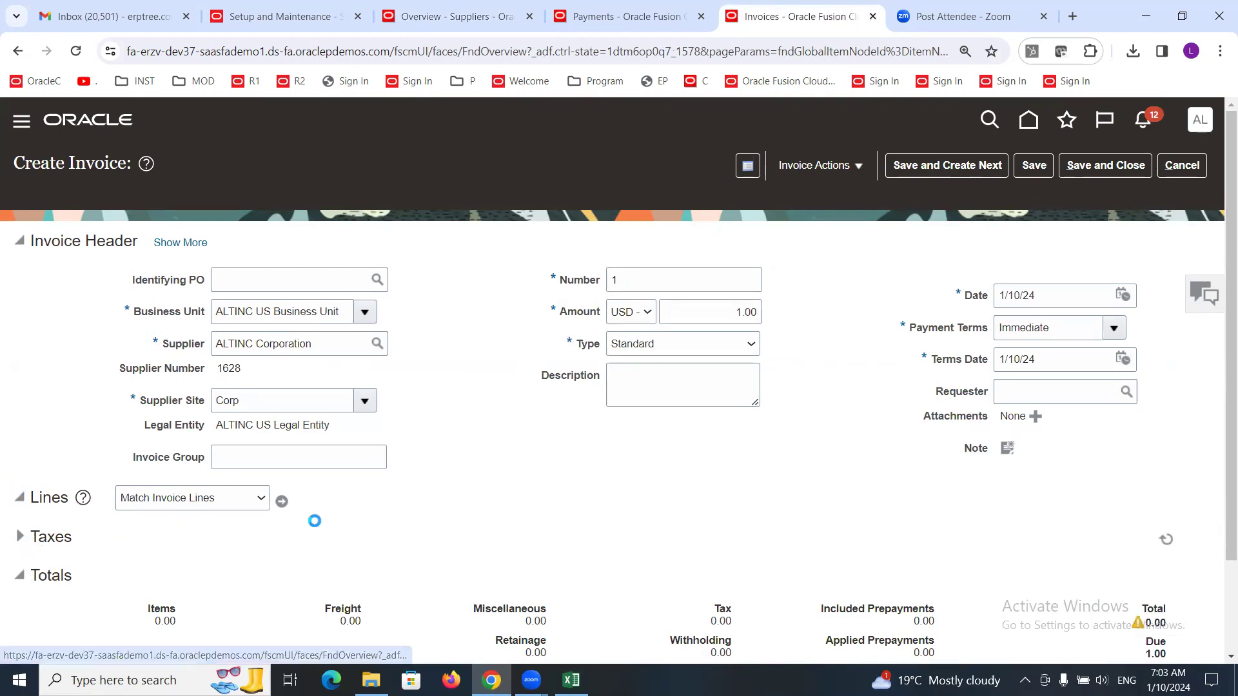
pyautogui.scroll(-1, 281, 573)
pyautogui.click(279, 574)
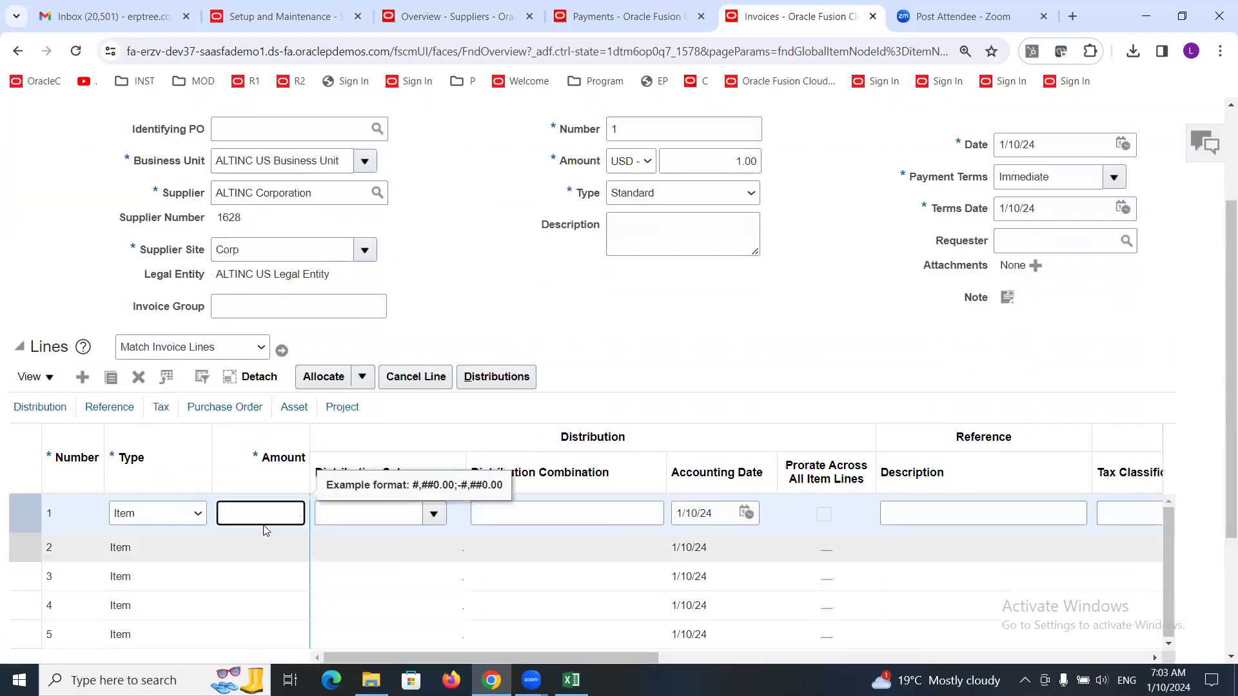
pyautogui.write('1')
pyautogui.press('Tab')
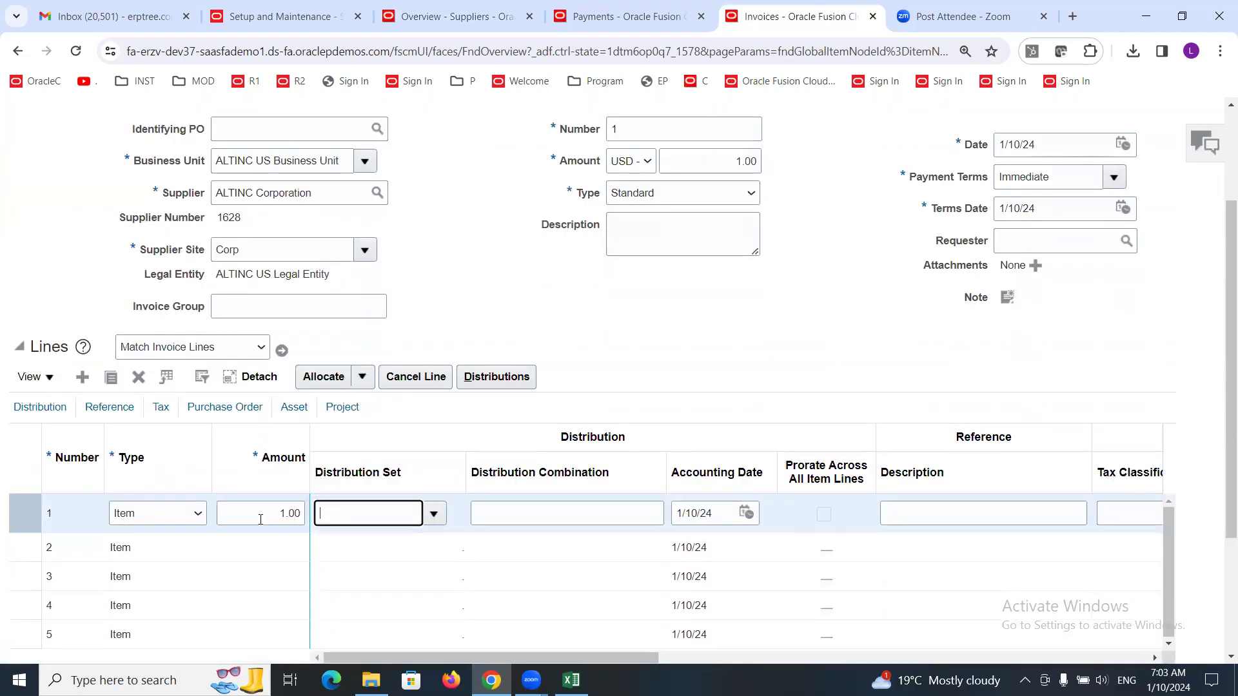
pyautogui.write('In')
pyautogui.press('Tab')
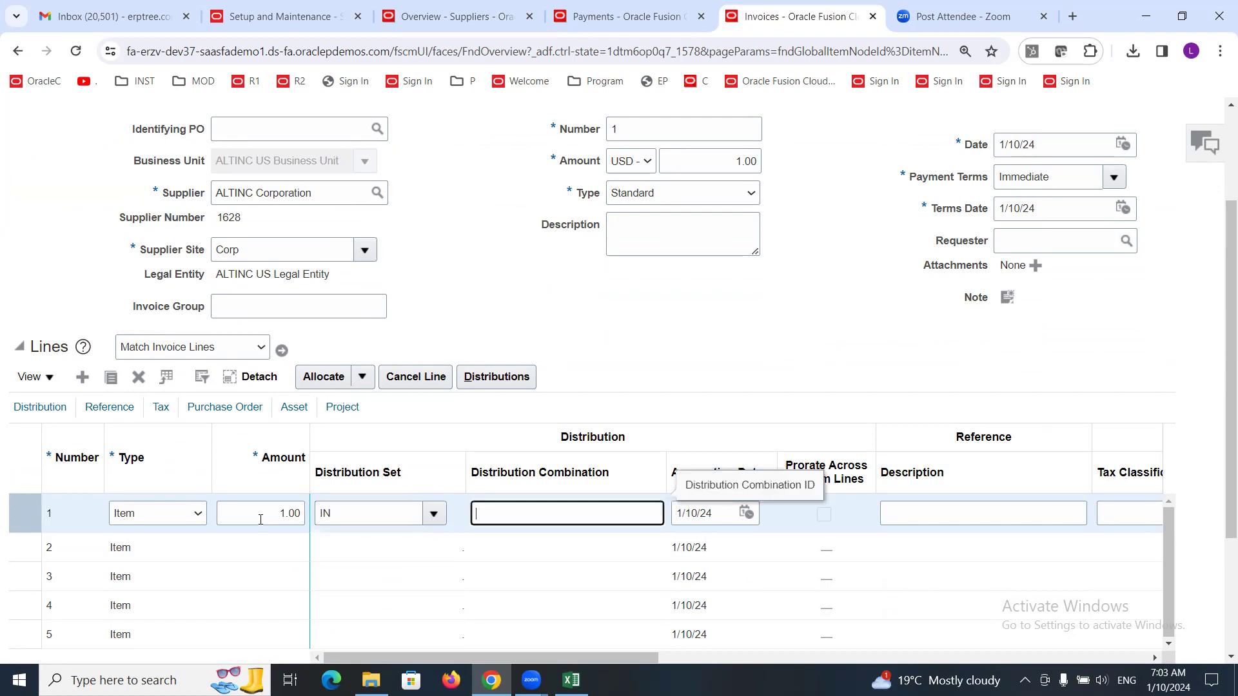
# Validate invoice 1 and check which supplier site it uses.
pyautogui.scroll(3, 586, 338)
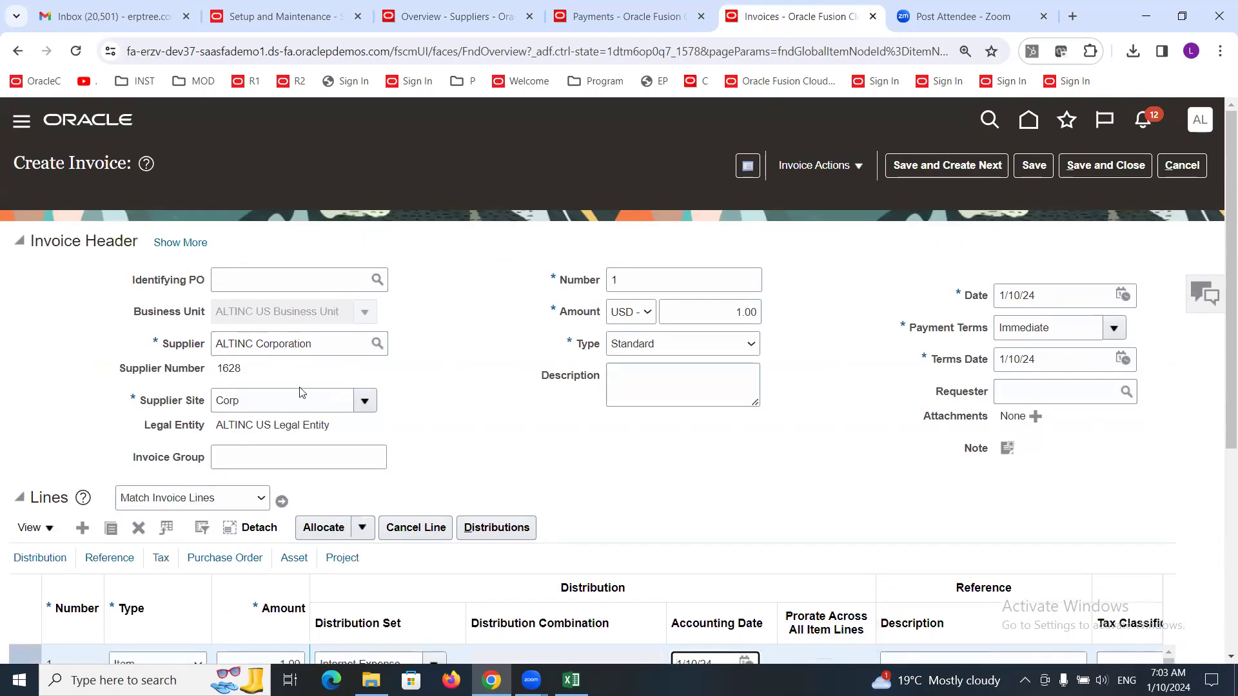
pyautogui.moveTo(263, 399); pyautogui.dragTo(160, 401)
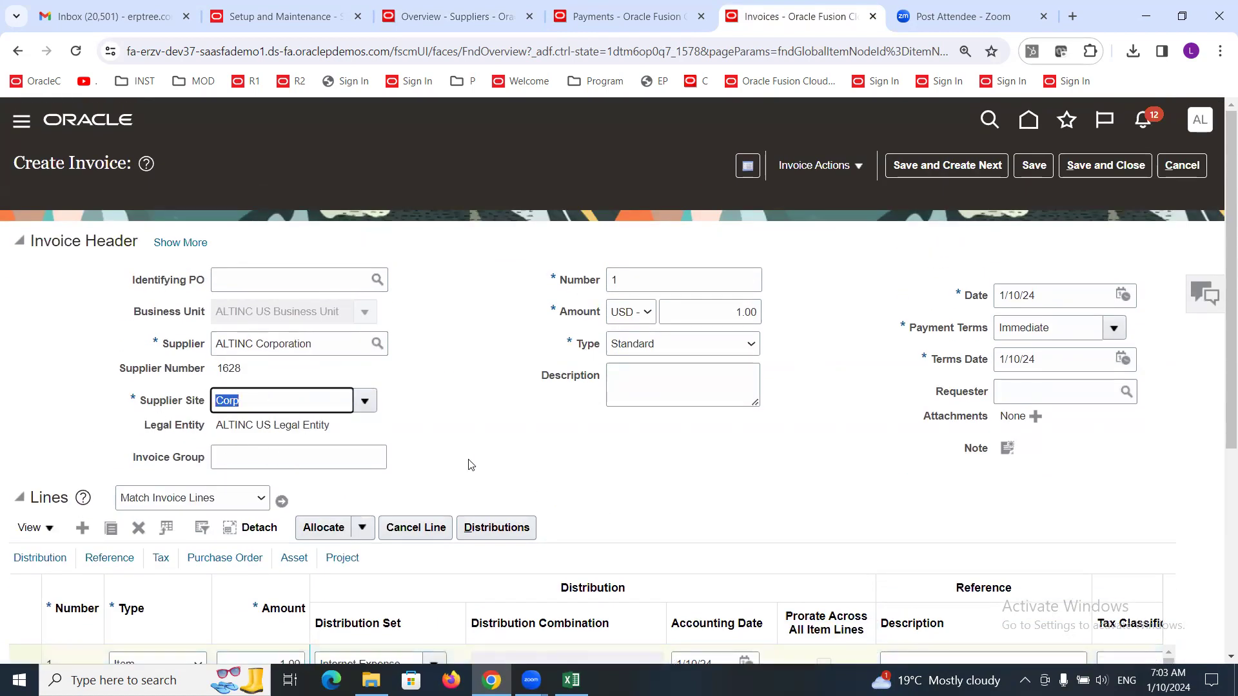
pyautogui.click(860, 167)
pyautogui.click(833, 250)
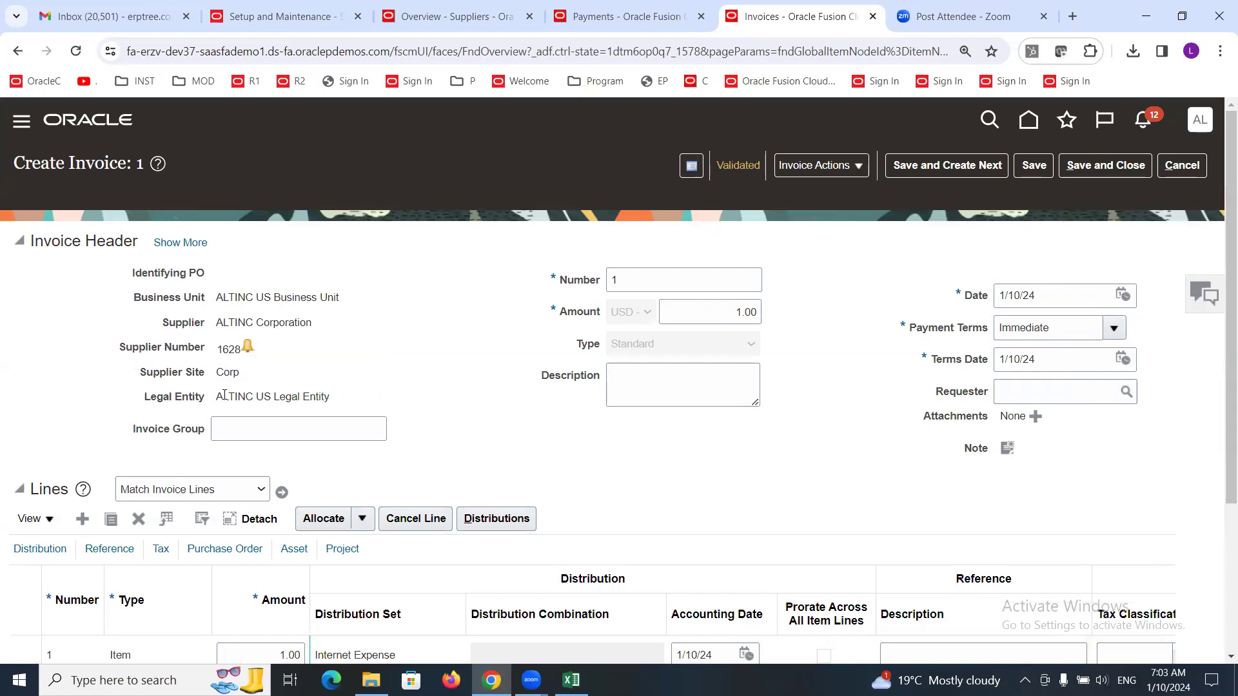
pyautogui.doubleClick(233, 371)
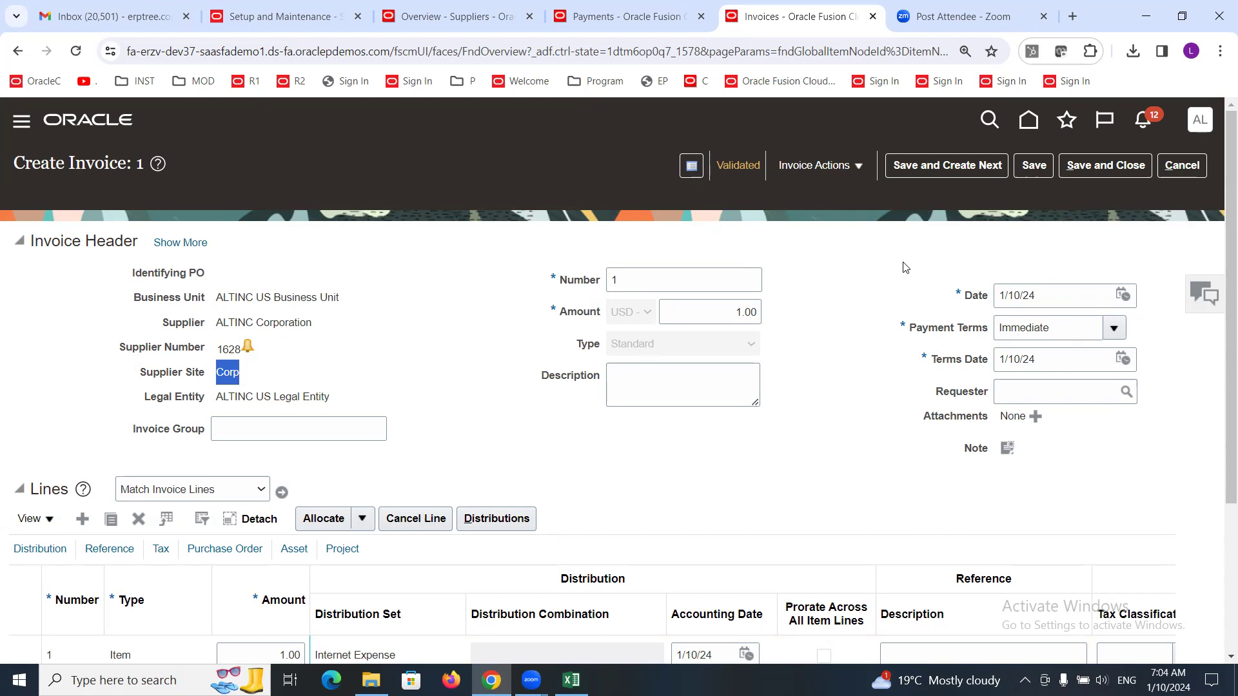
# Return to the Suppliers work area, search suppliers for "ALTINC C", and open ALTINC Corporation for editing.
pyautogui.click(407, 18)
pyautogui.click(1204, 294)
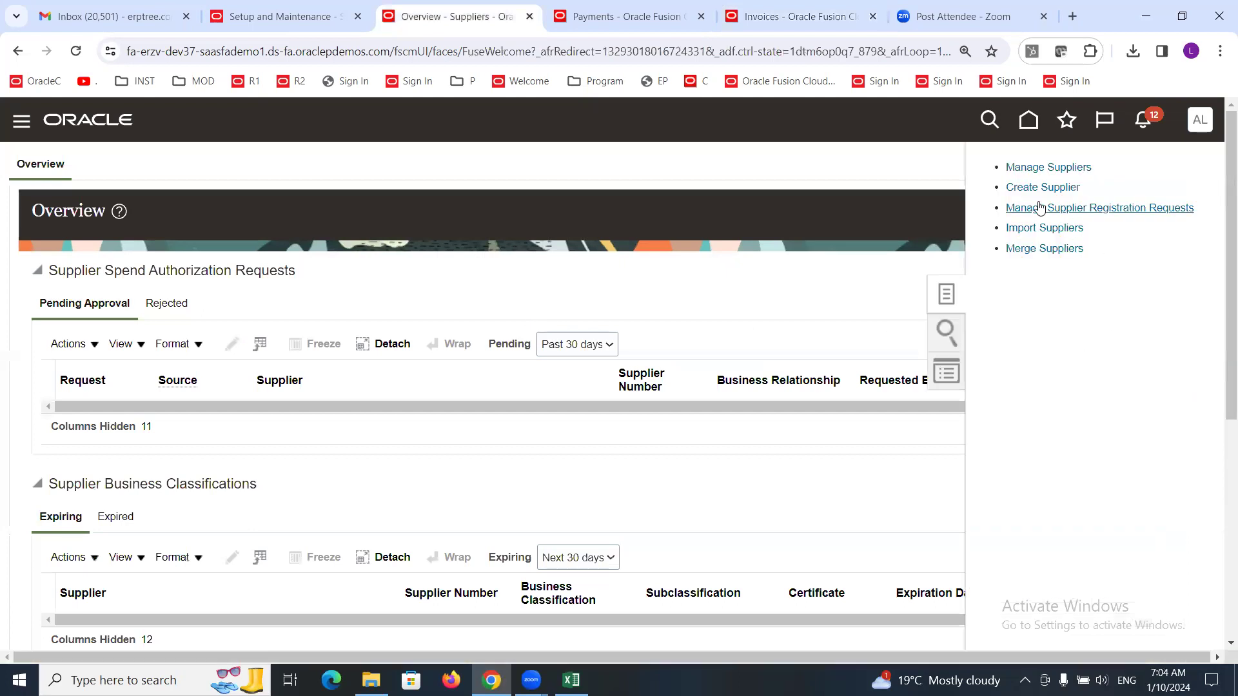
pyautogui.click(1023, 170)
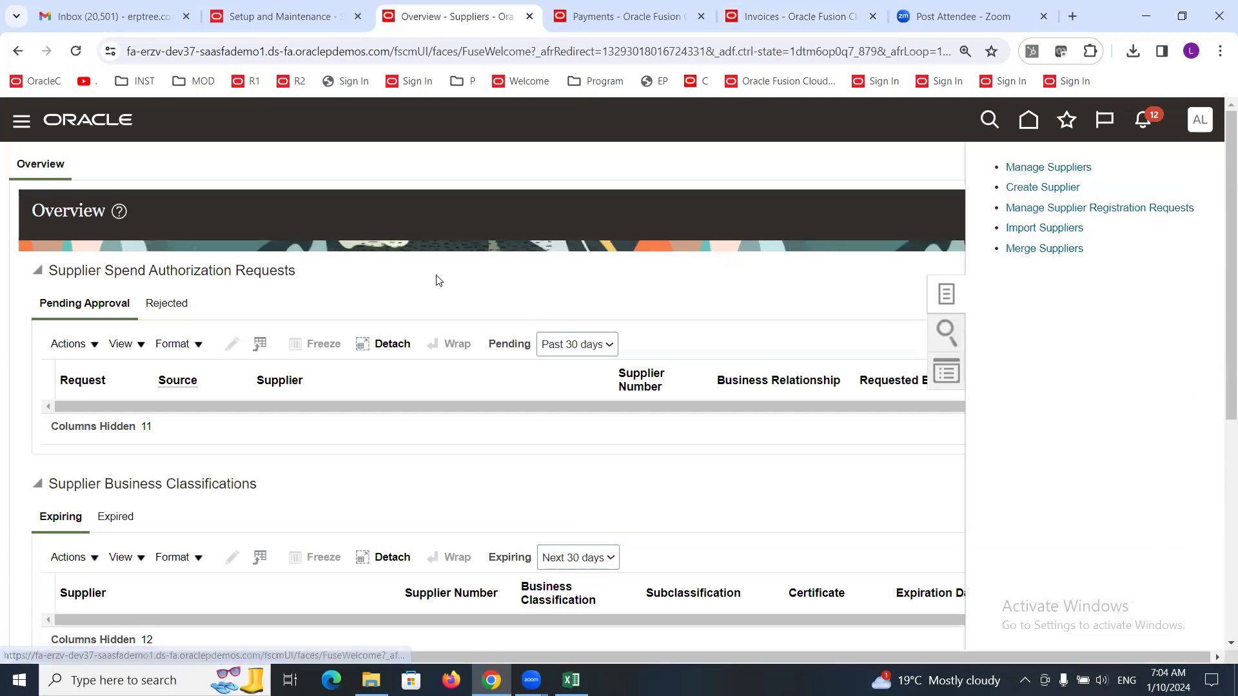
pyautogui.click(408, 326)
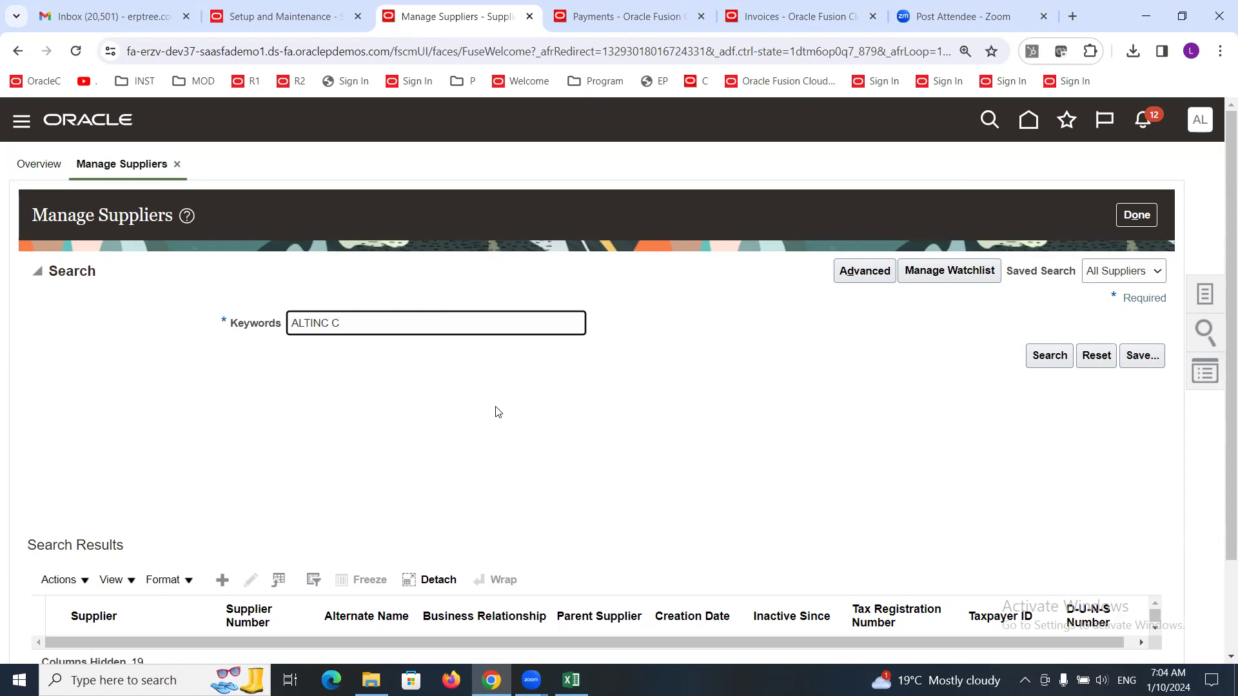
pyautogui.press('Return')
pyautogui.scroll(-2, 444, 464)
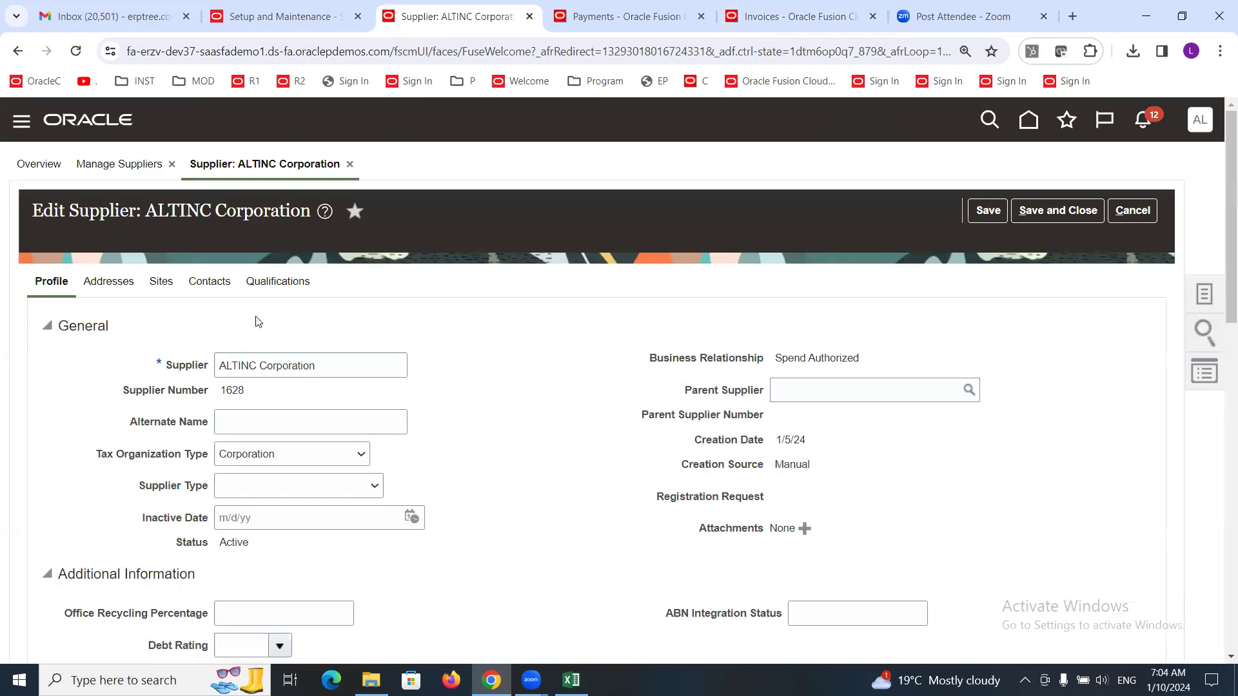
# Open the Corp site of ALTINC Corporation and show its payment hold controls.
pyautogui.click(161, 281)
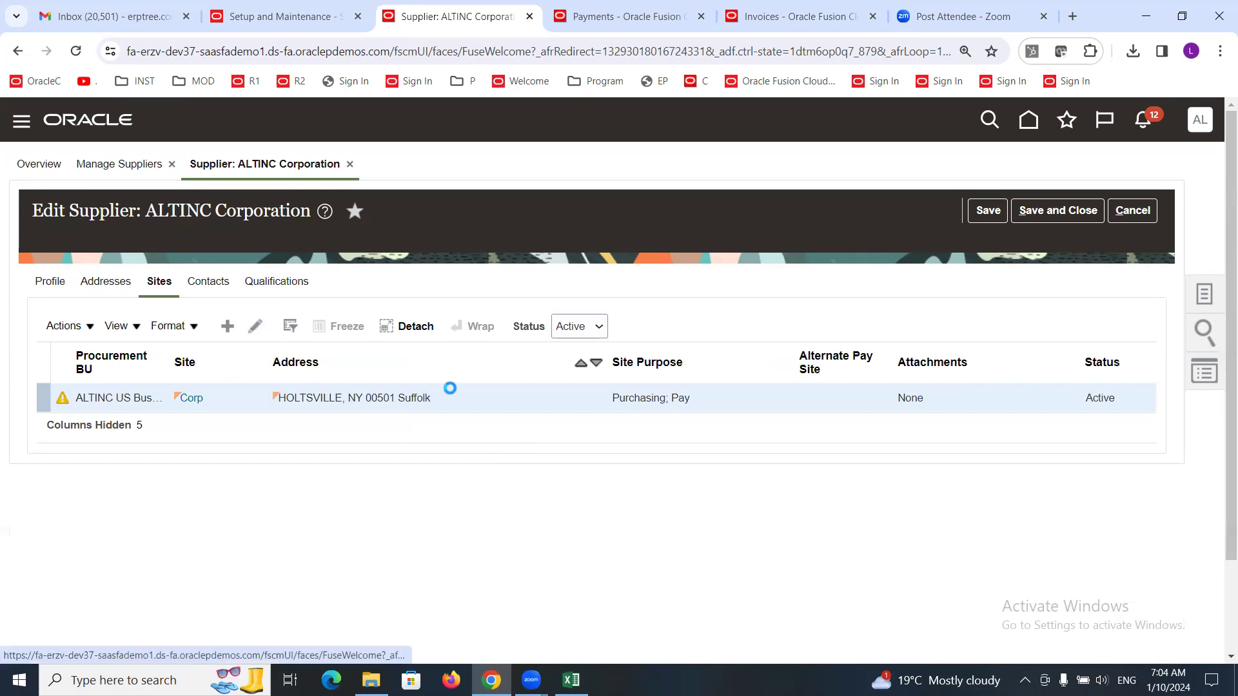
pyautogui.scroll(-2, 432, 367)
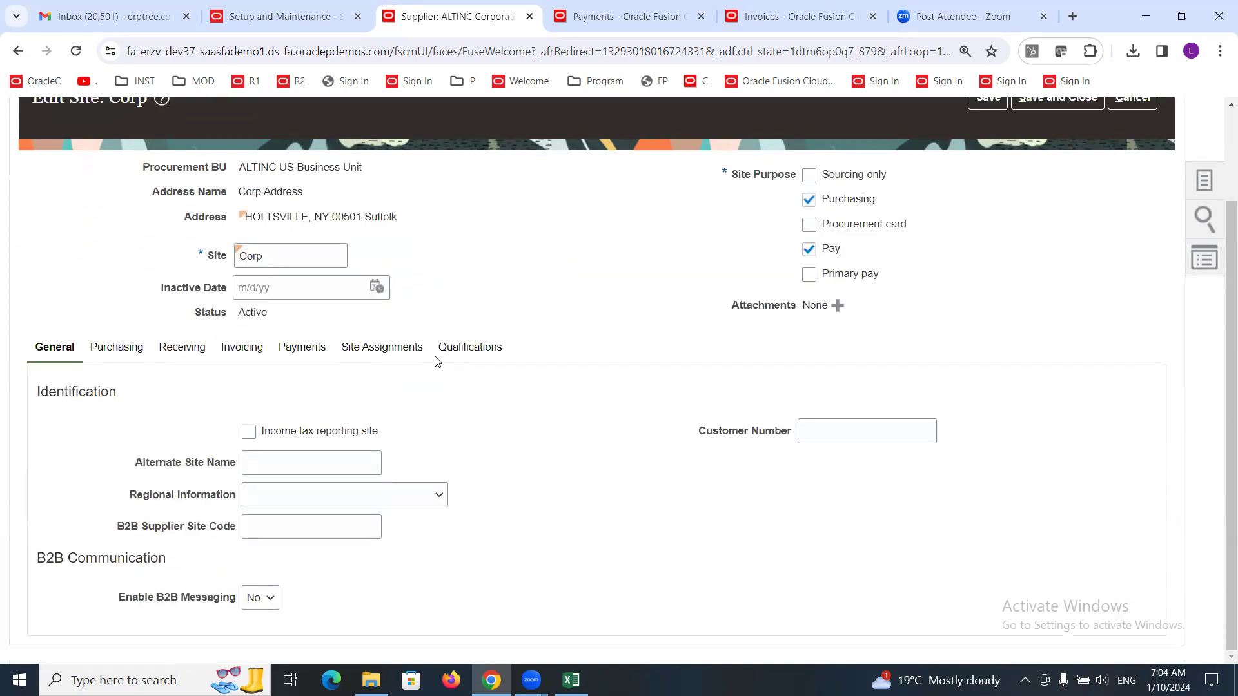
pyautogui.click(267, 353)
pyautogui.scroll(-5, 483, 373)
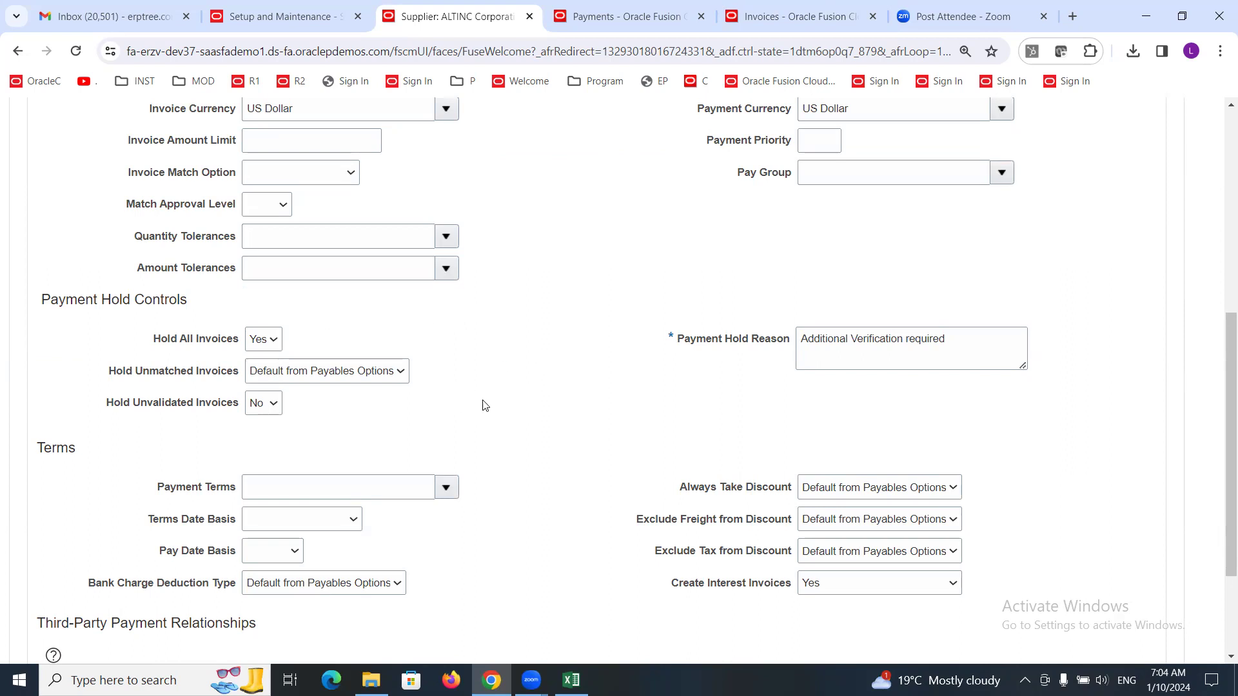
# Set Hold Unmatched Invoices to No for the Corp site and save and close the site.
pyautogui.click(400, 375)
pyautogui.click(380, 404)
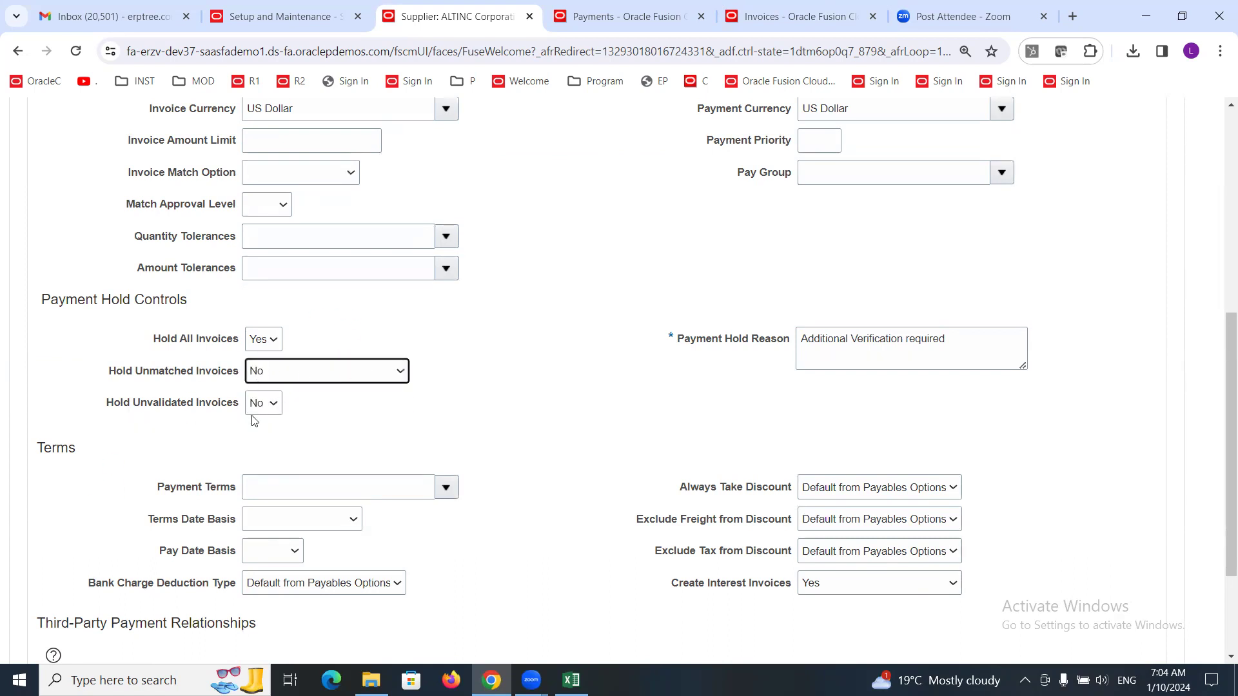
pyautogui.click(337, 368)
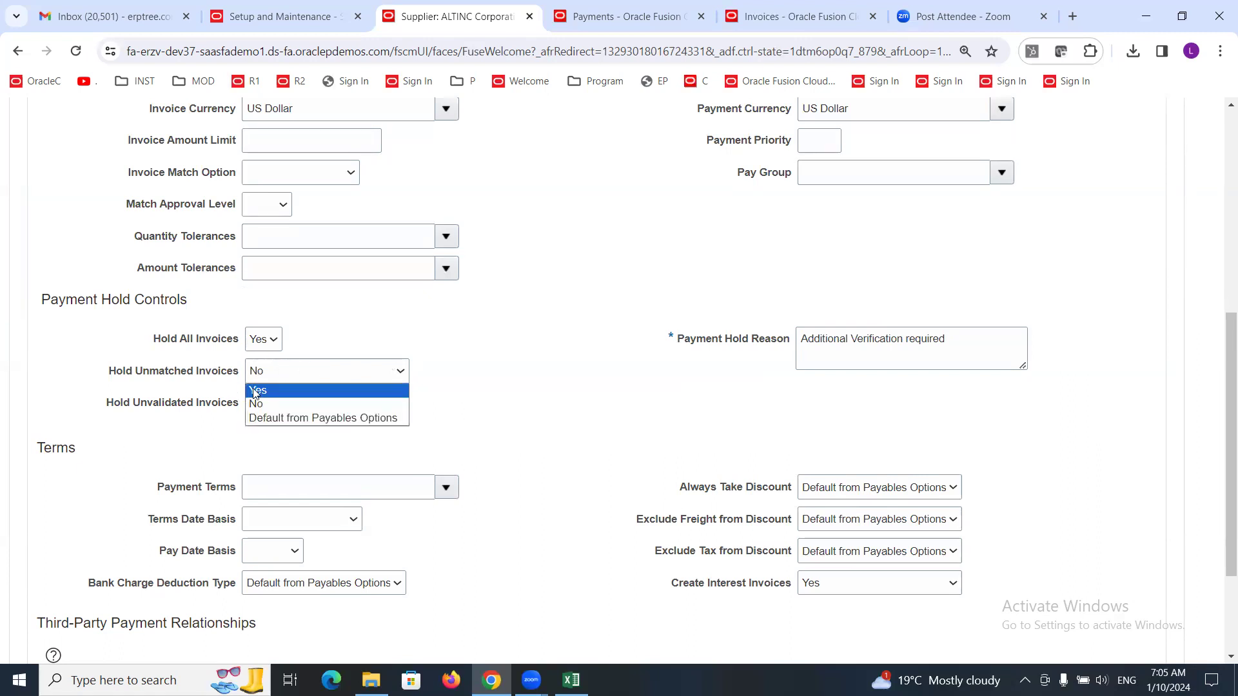
pyautogui.click(336, 315)
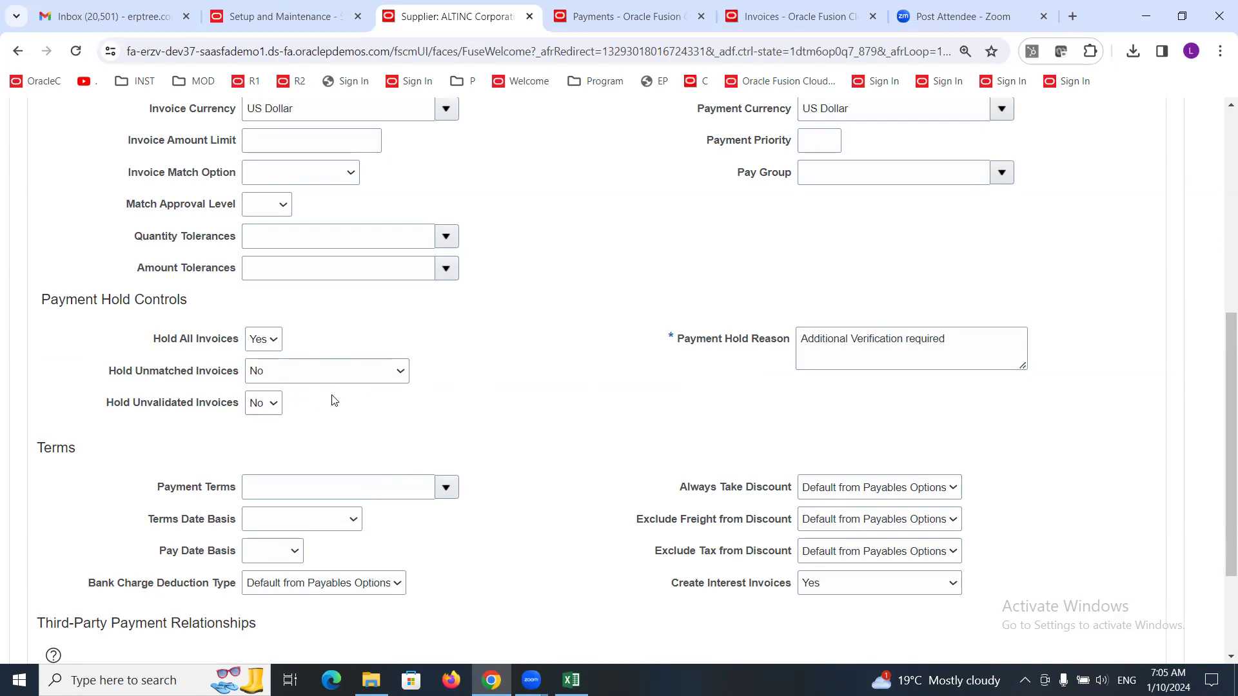
pyautogui.scroll(7, 456, 359)
pyautogui.click(1067, 213)
# Return to the Invoices page, close invoice 1, and start creating another invoice.
pyautogui.click(617, 6)
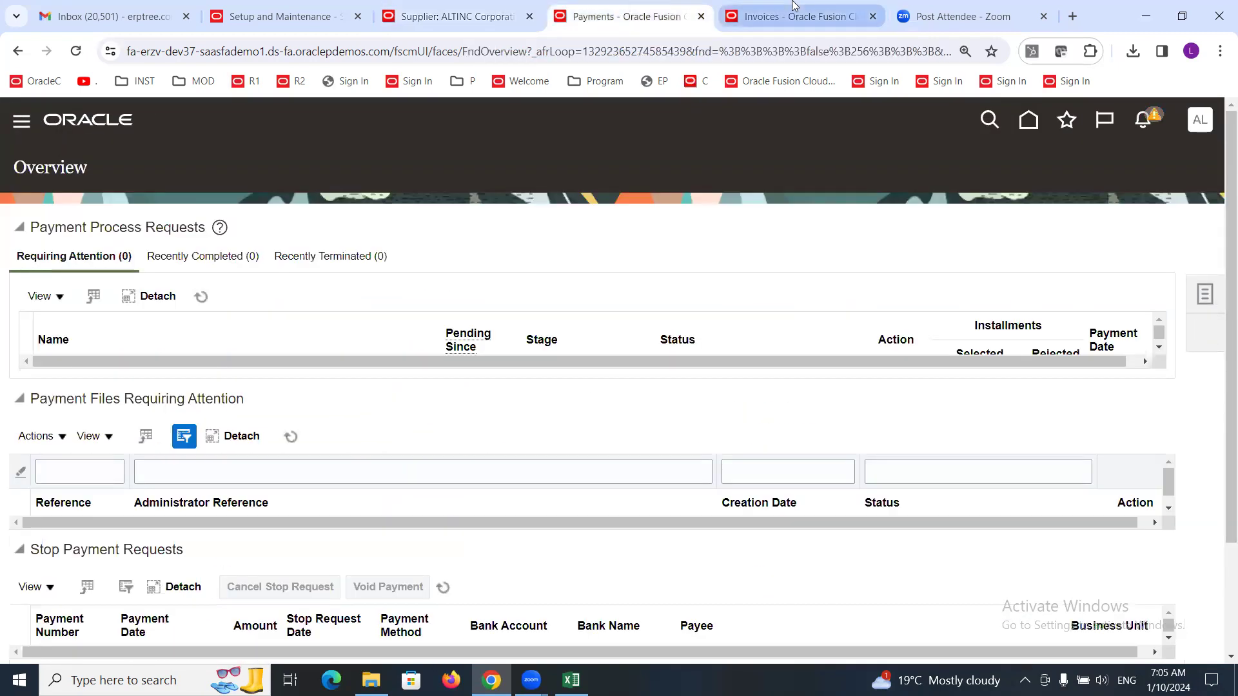
pyautogui.click(799, 16)
pyautogui.click(1195, 161)
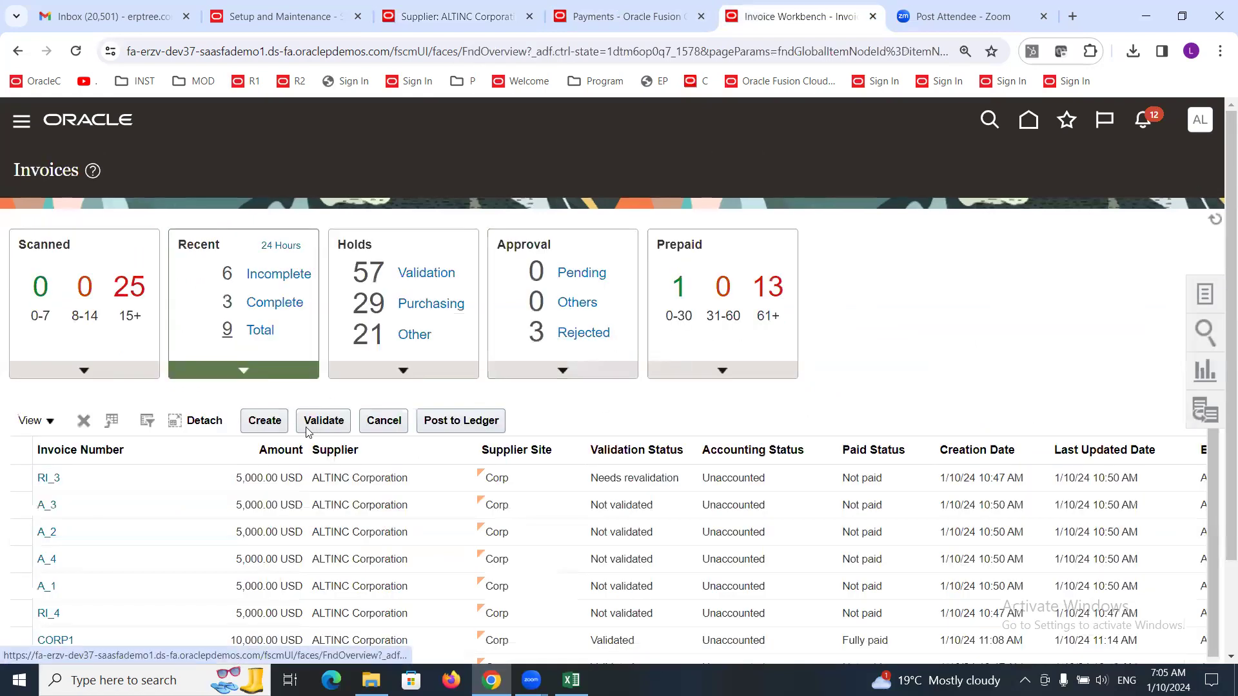
pyautogui.click(265, 421)
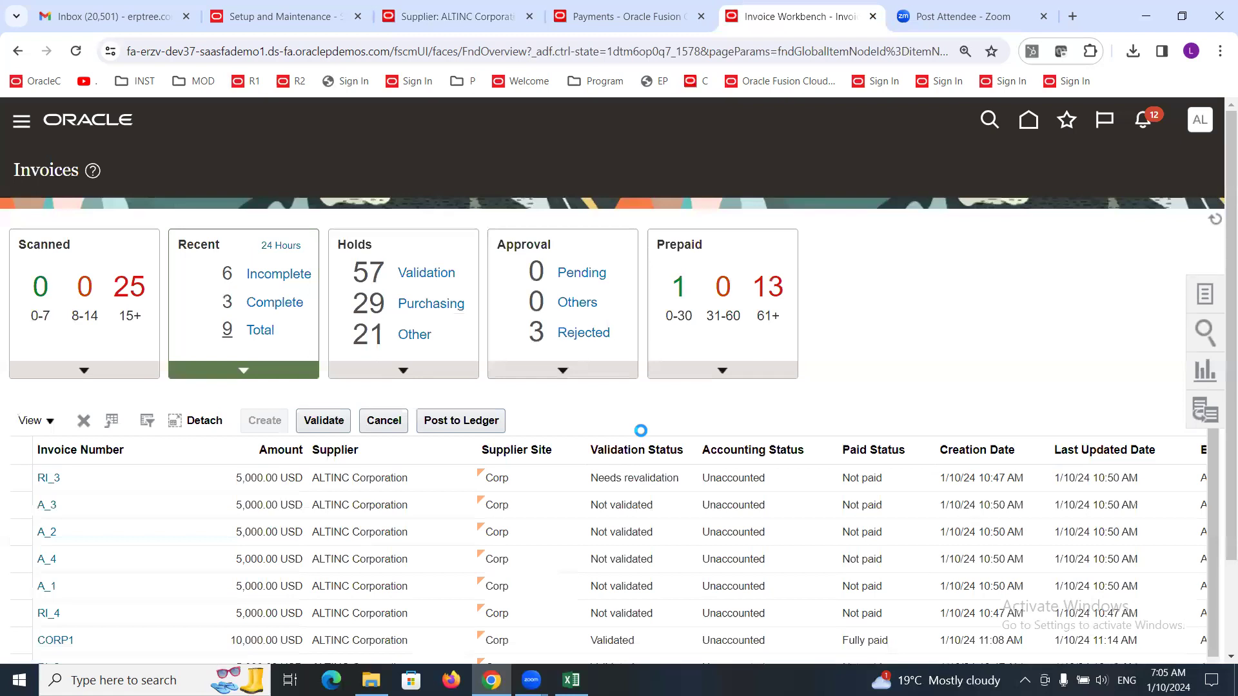
# Fill in the invoice header with supplier ALTINC Corporation, number 2, and amount 1.00 USD.
pyautogui.click(241, 343)
pyautogui.write('ALTINC')
pyautogui.press('Tab')
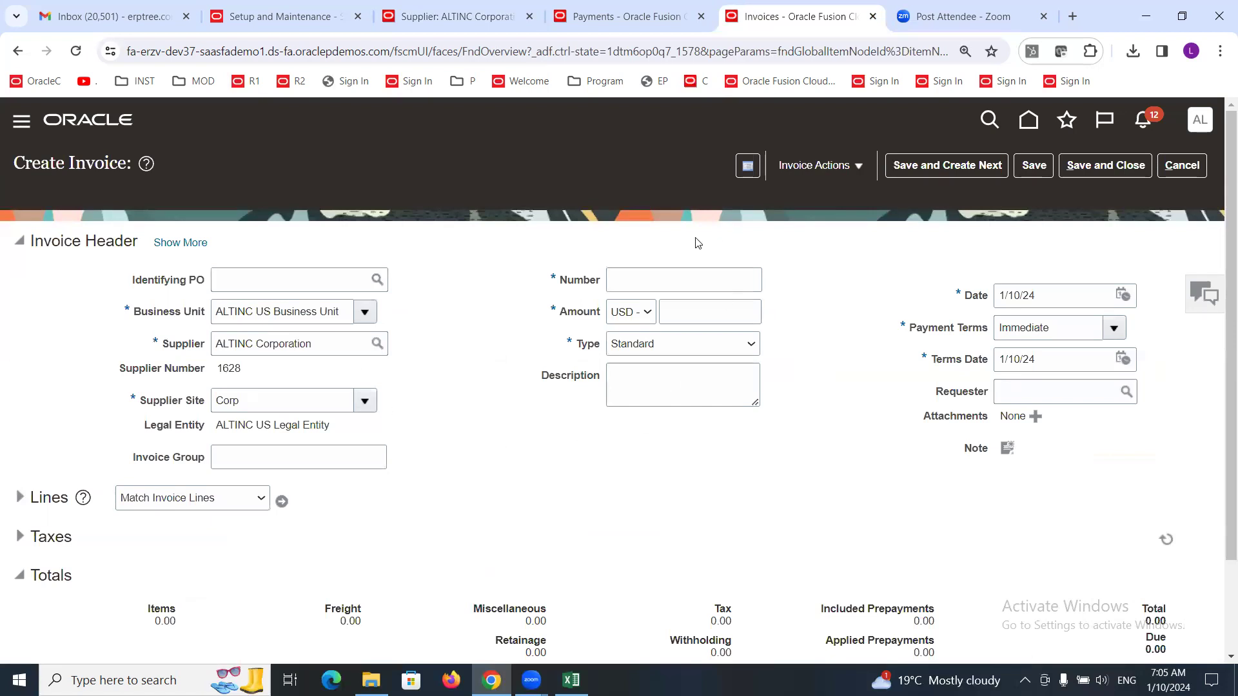
pyautogui.click(660, 281)
pyautogui.write('2')
pyautogui.press('Tab')
pyautogui.write('1')
pyautogui.press('Tab')
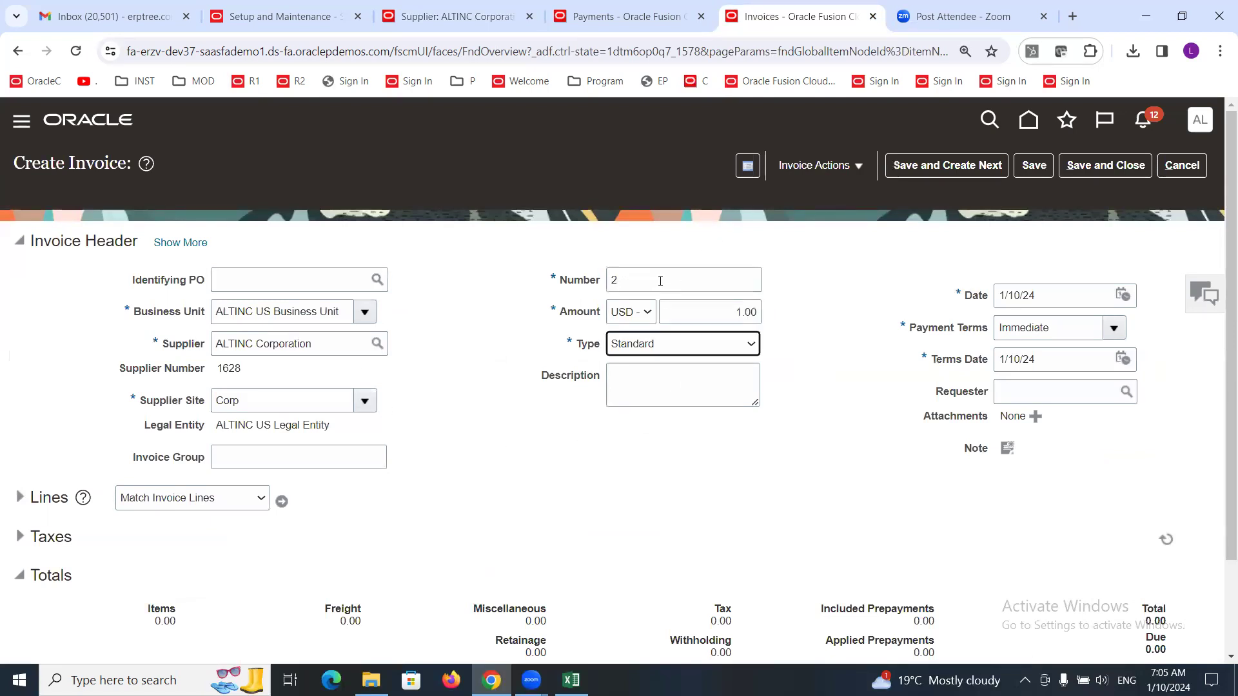
# Fill in the first item line of invoice 2 with amount 1.00 and distribution set Internet Expense.
pyautogui.click(20, 497)
pyautogui.scroll(-2, 245, 554)
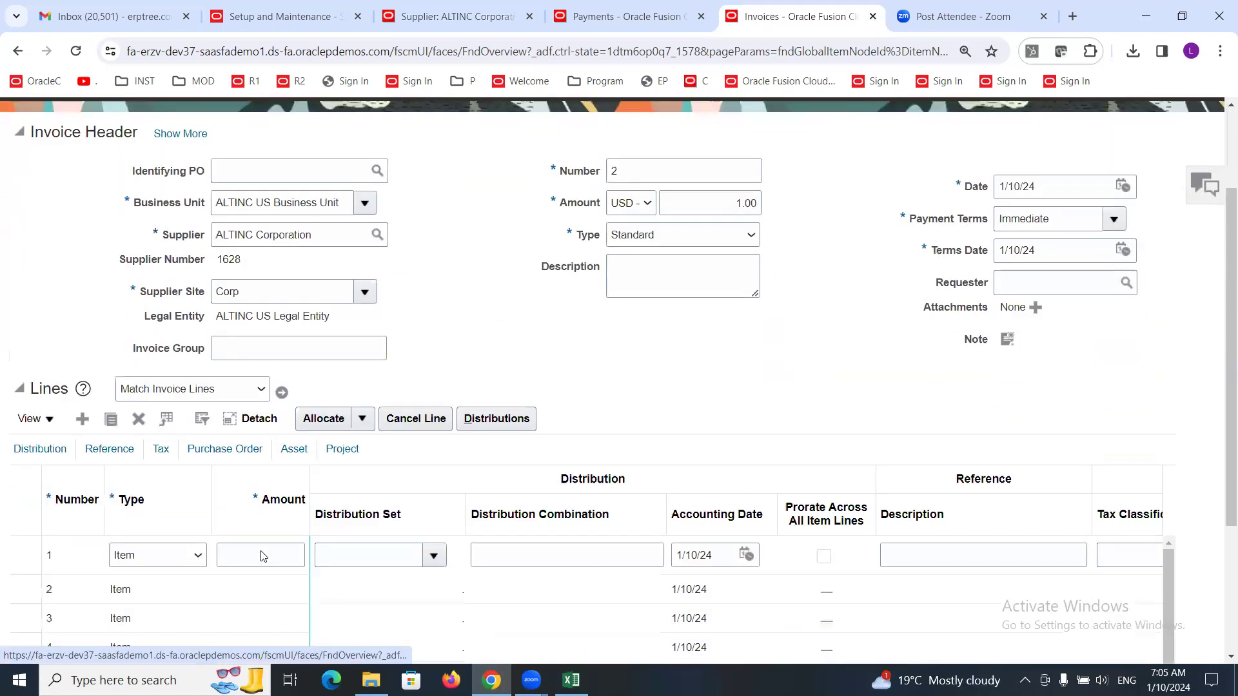
pyautogui.click(256, 503)
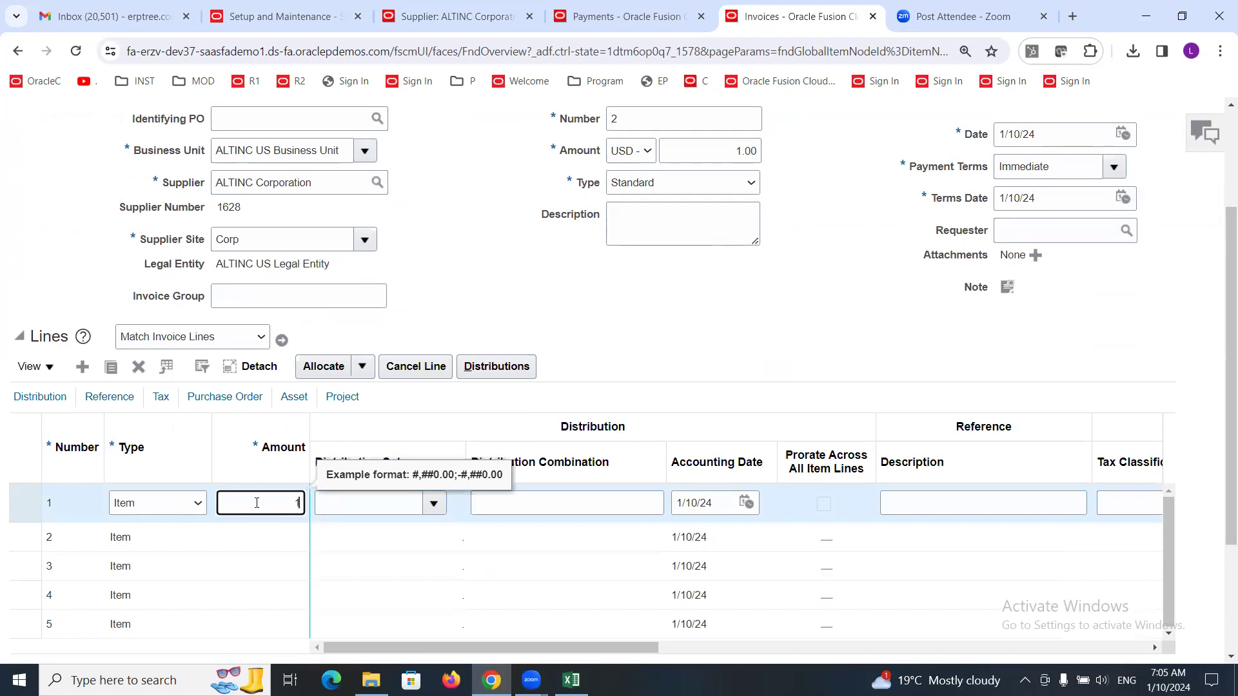
pyautogui.press('Tab')
pyautogui.write('In')
pyautogui.press('Tab')
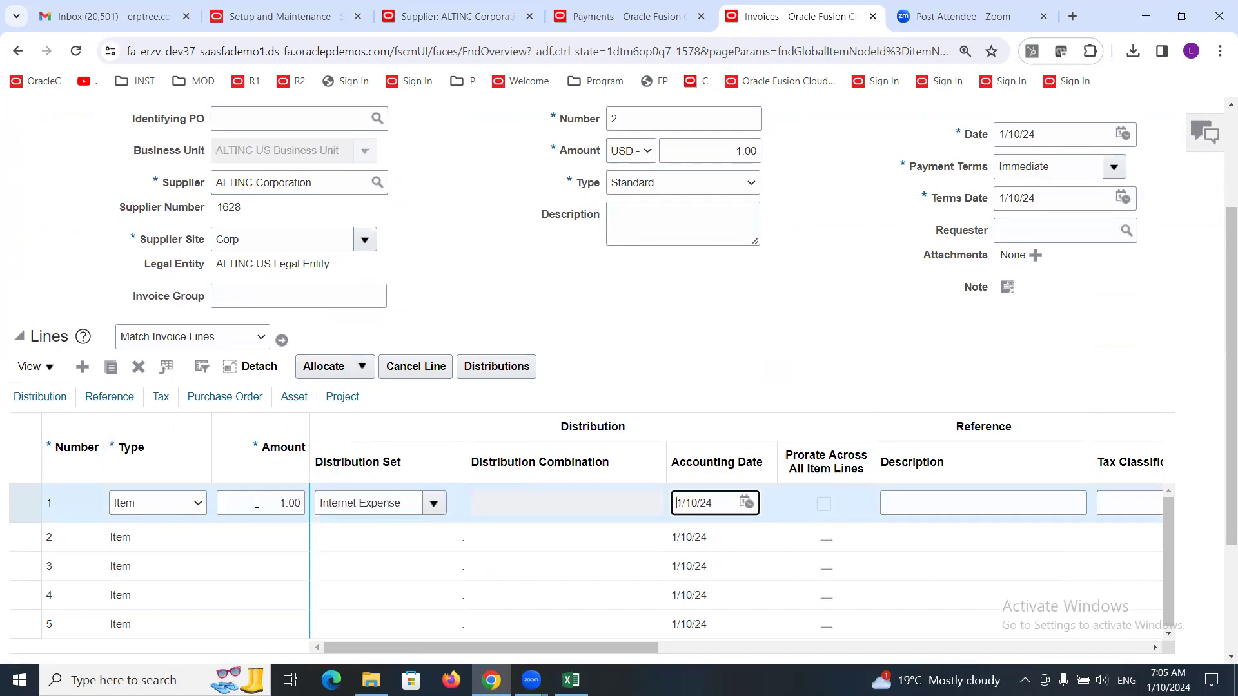
# Validate invoice 2, continuing past the duplicate warning and validating again, and look over the invoice.
pyautogui.scroll(2, 257, 503)
pyautogui.click(858, 167)
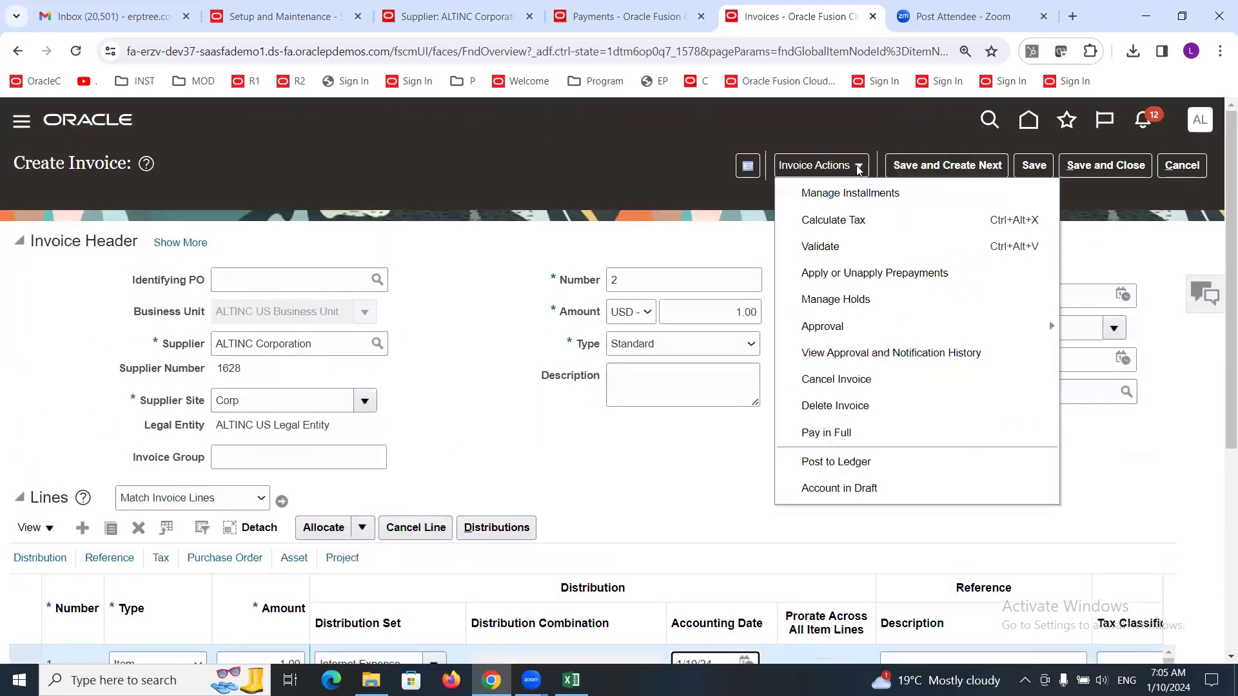
pyautogui.click(820, 246)
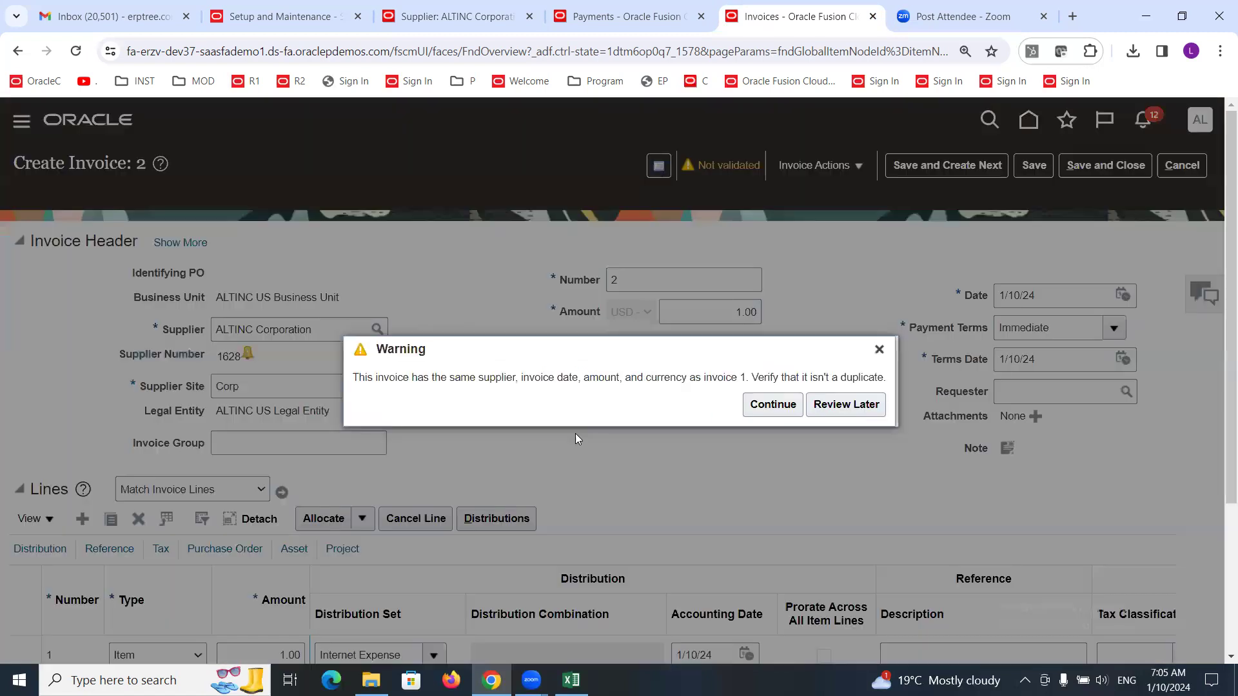
pyautogui.click(773, 405)
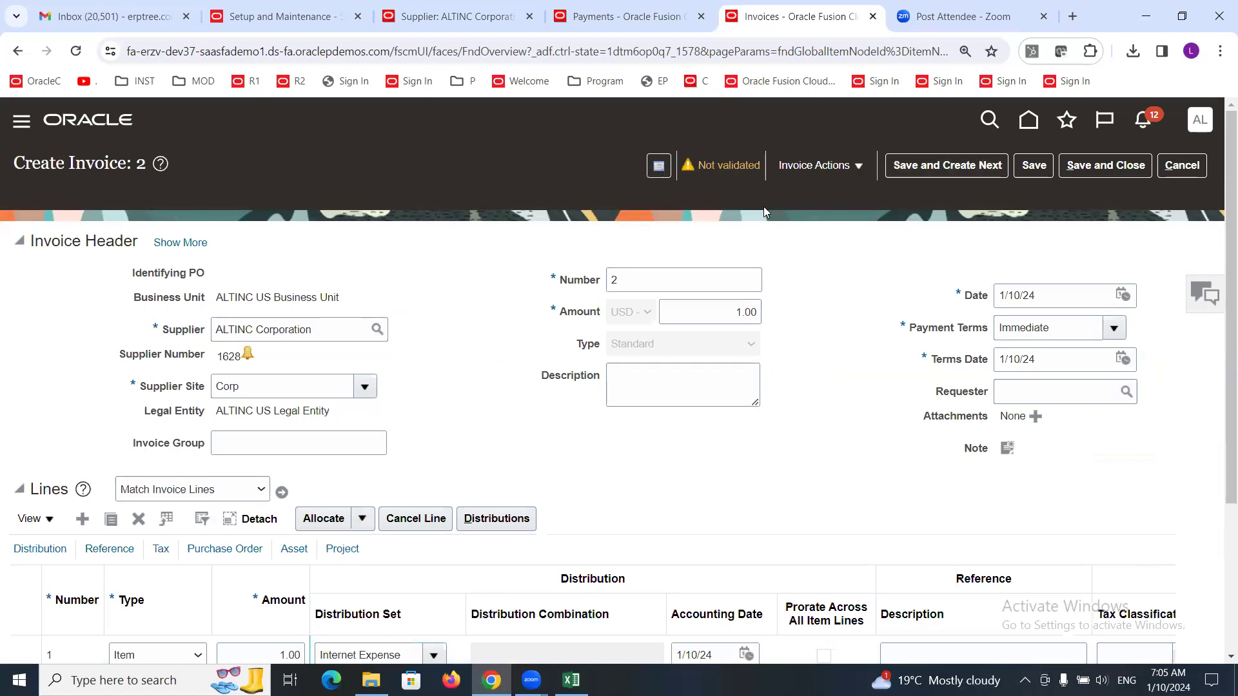
pyautogui.click(865, 172)
pyautogui.click(832, 246)
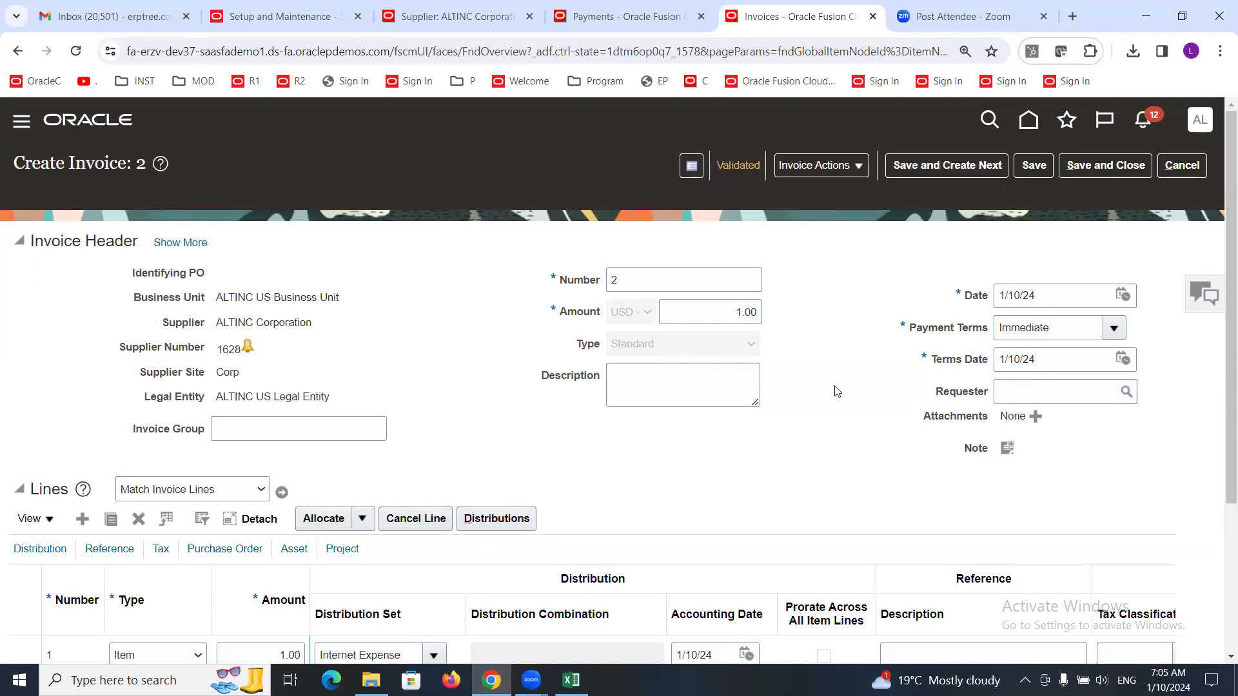
pyautogui.scroll(-3, 546, 428)
pyautogui.scroll(3, 558, 423)
# Return to the supplier, acknowledge the save confirmation, and reopen the Corp site's payment hold controls.
pyautogui.click(457, 16)
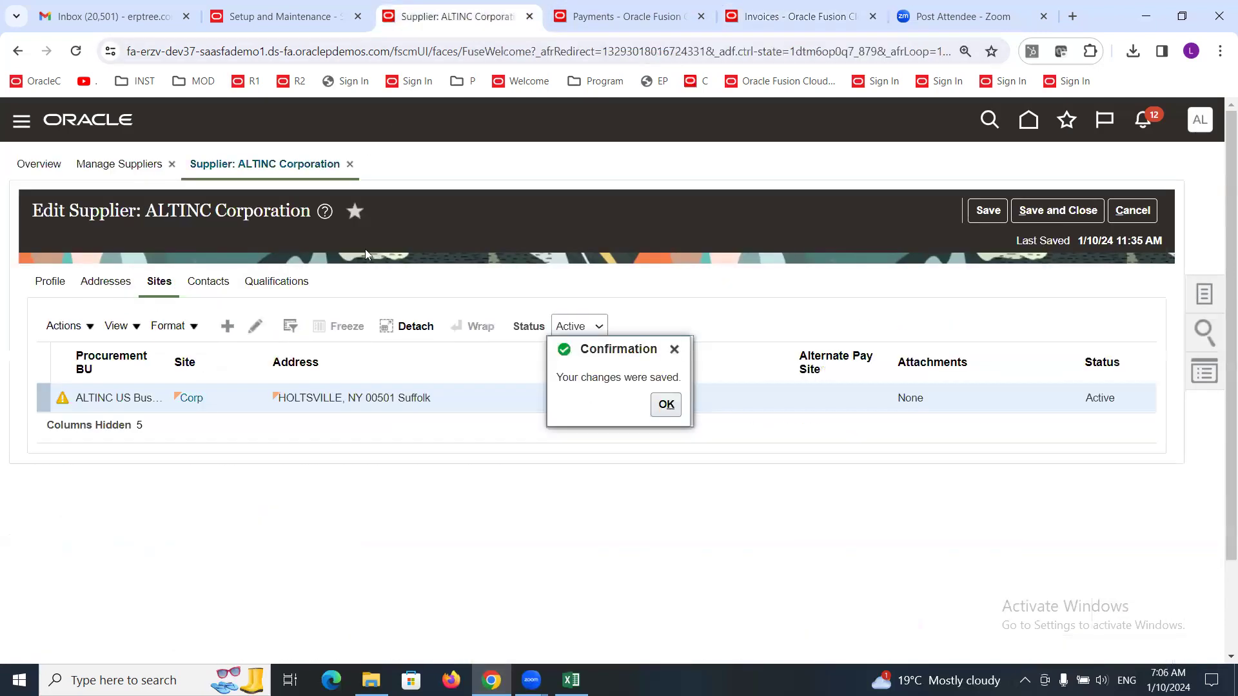
pyautogui.click(665, 404)
pyautogui.click(259, 328)
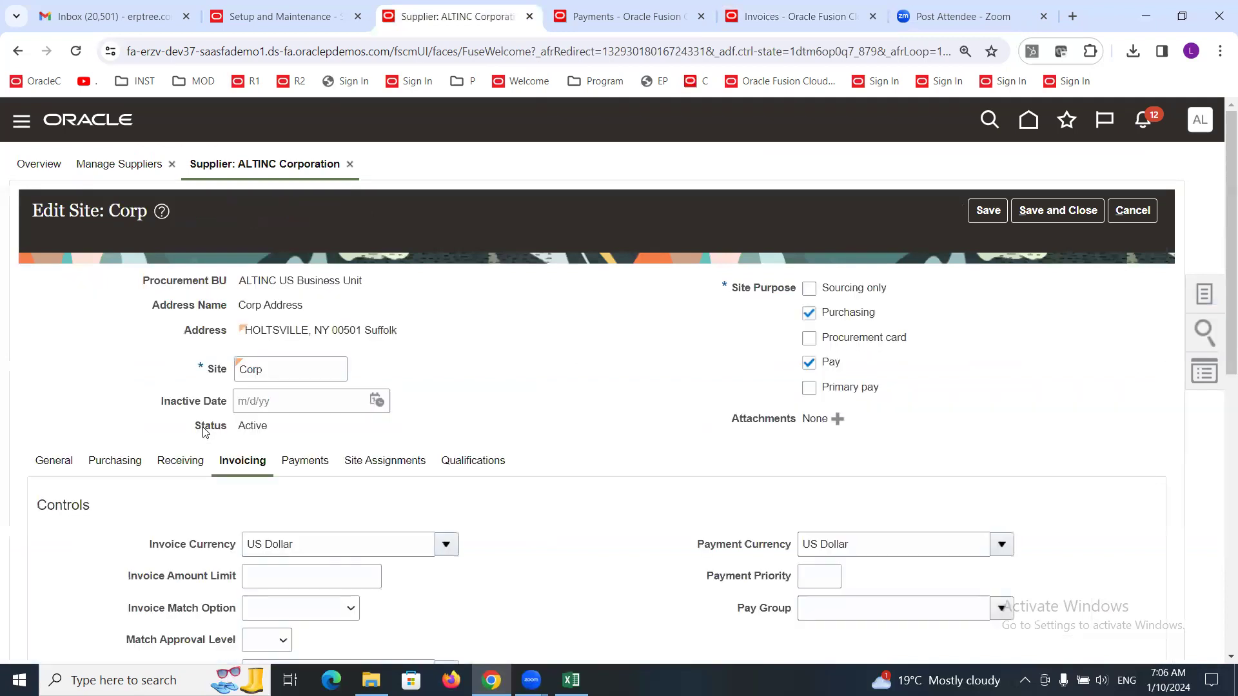
pyautogui.scroll(-6, 509, 374)
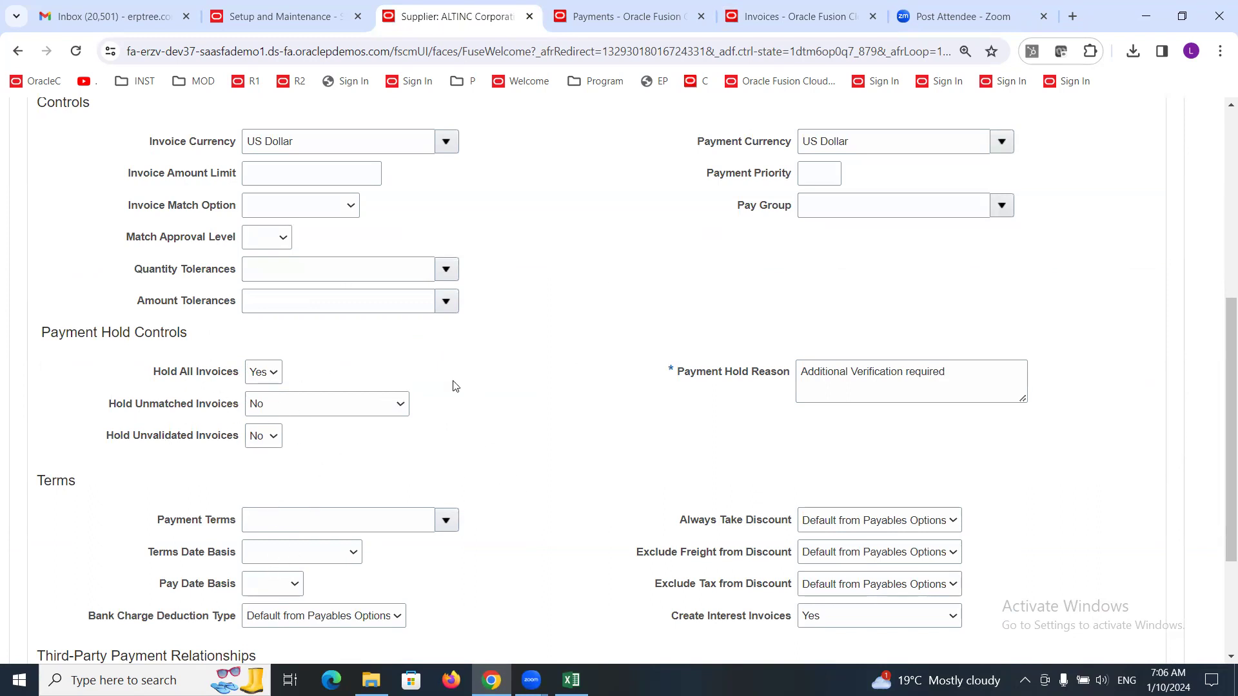
# Set Hold All Invoices to No in the Corp site's payment hold controls, and save and close the site.
pyautogui.scroll(6, 478, 379)
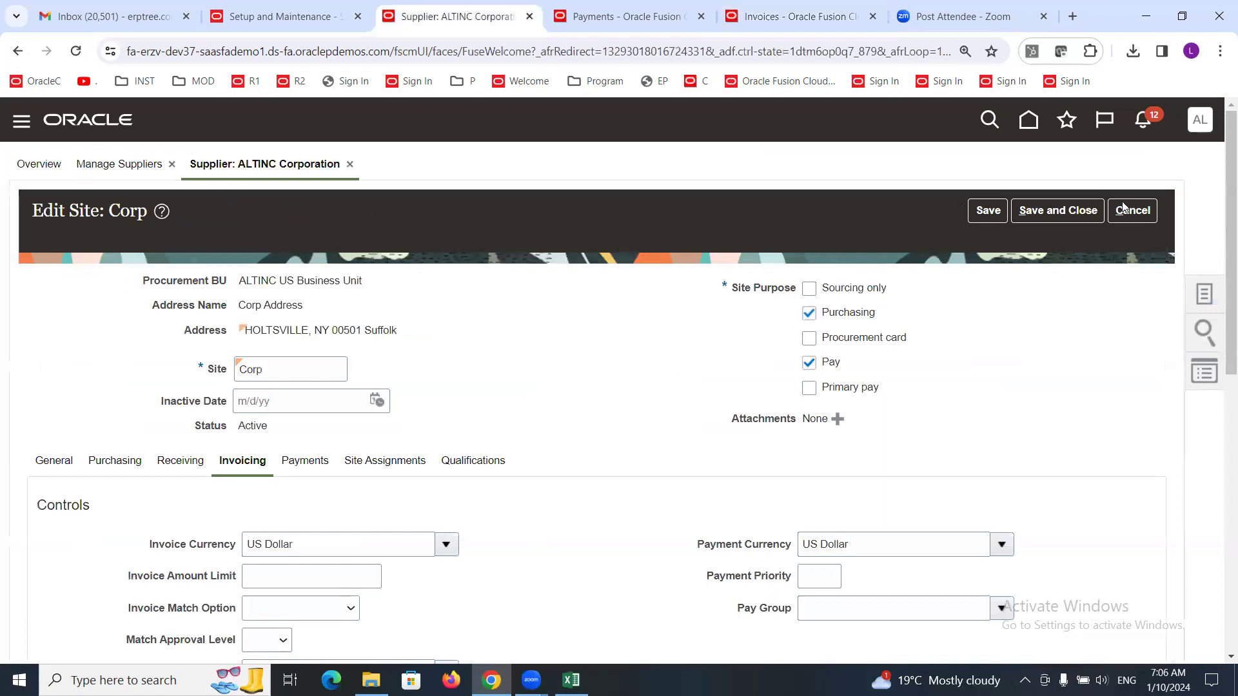
pyautogui.click(1138, 214)
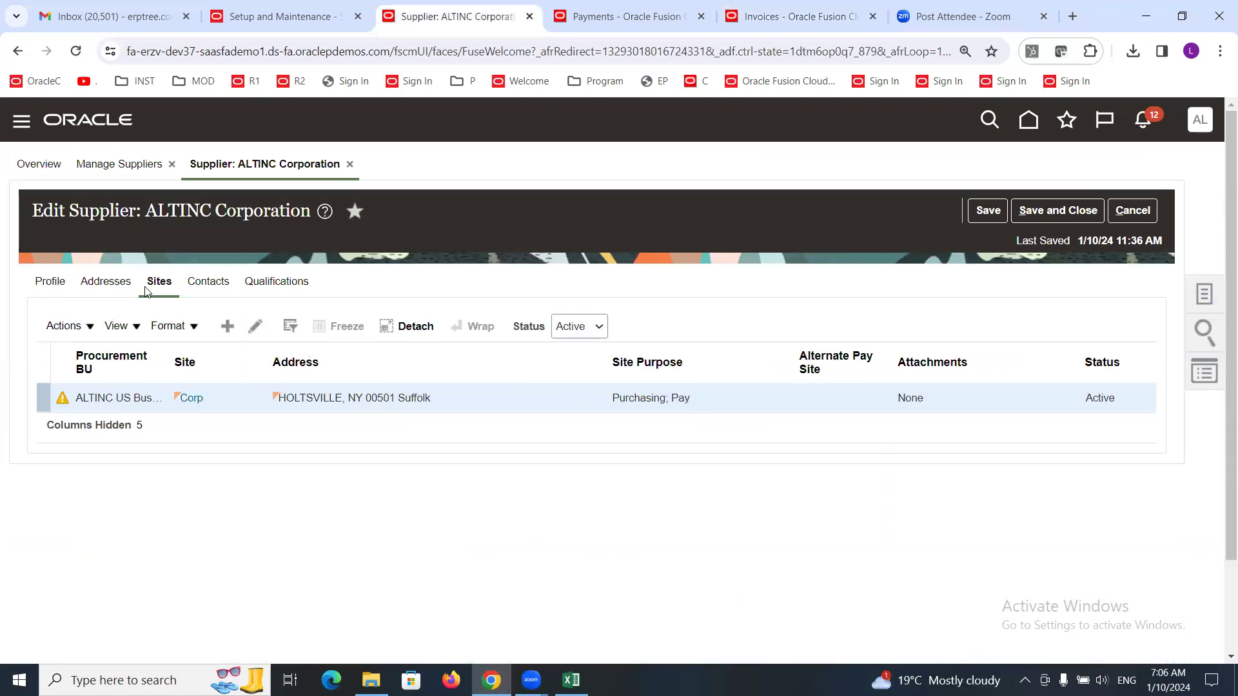
pyautogui.click(256, 327)
pyautogui.scroll(-5, 323, 478)
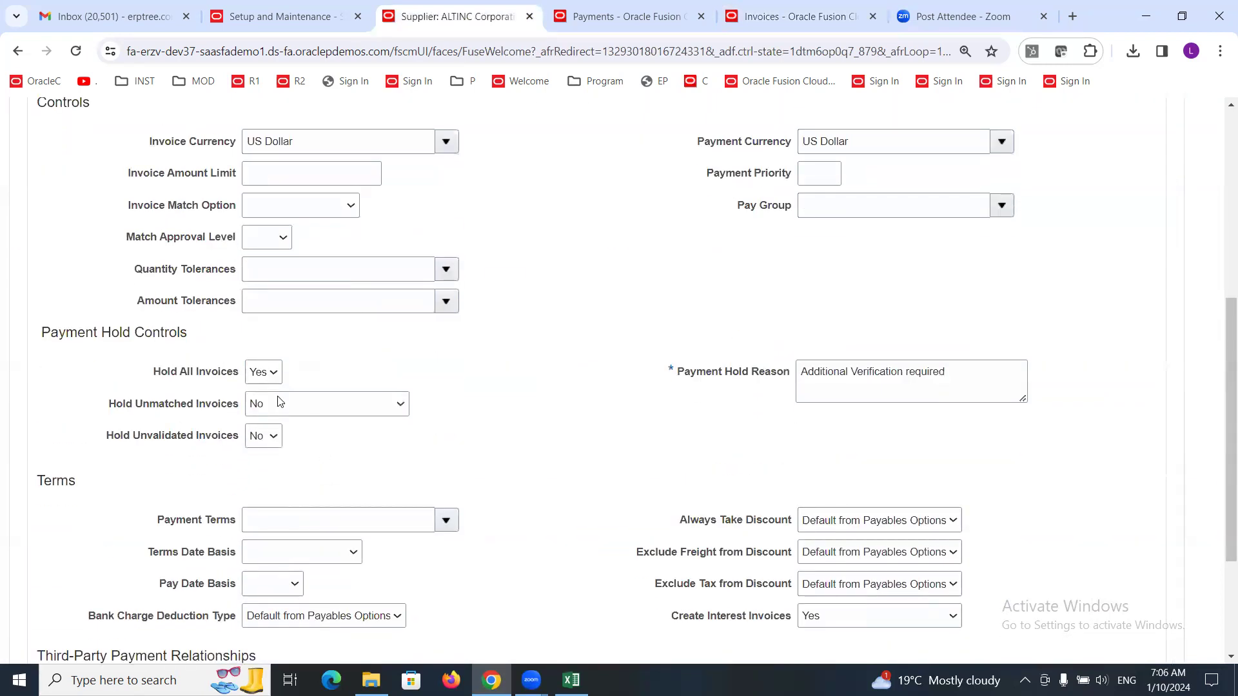
pyautogui.click(263, 372)
pyautogui.click(260, 392)
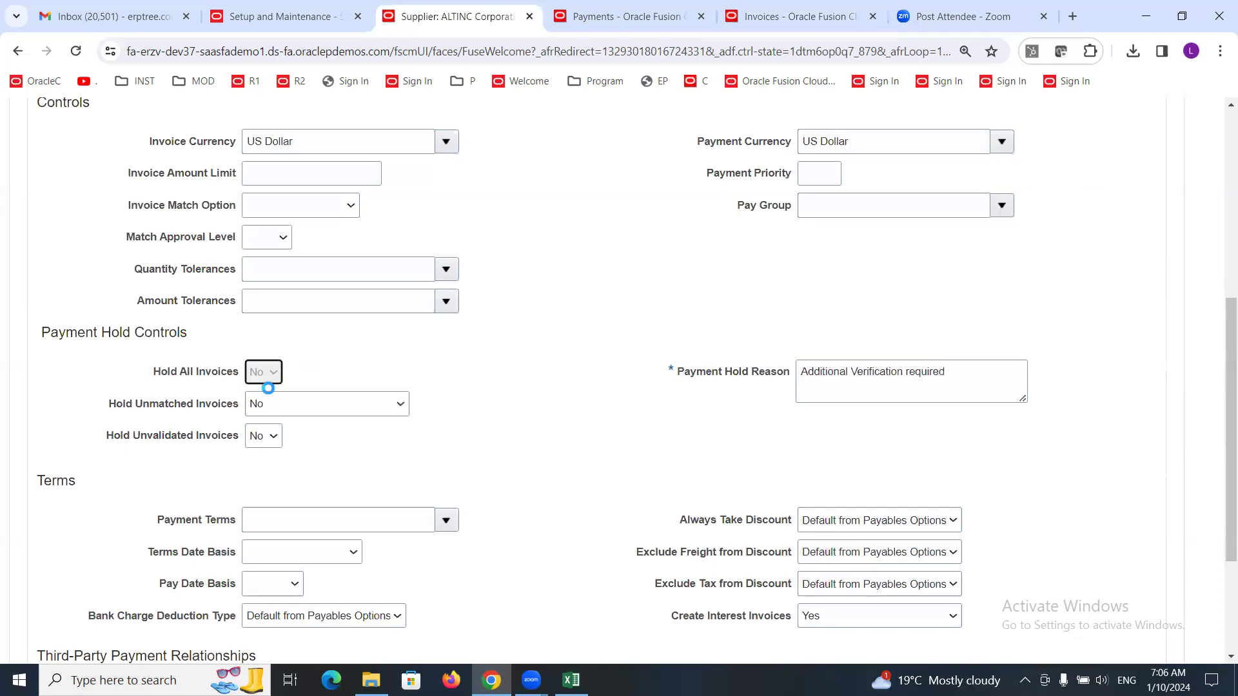
pyautogui.scroll(5, 466, 413)
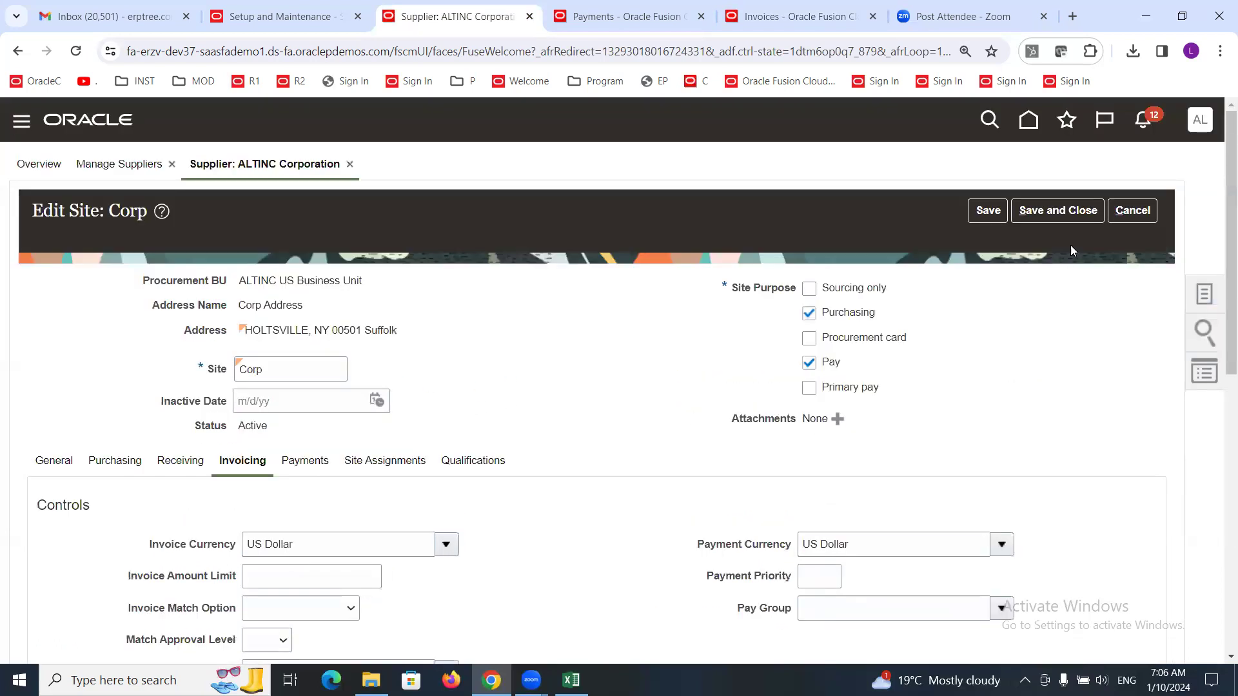
pyautogui.click(1057, 211)
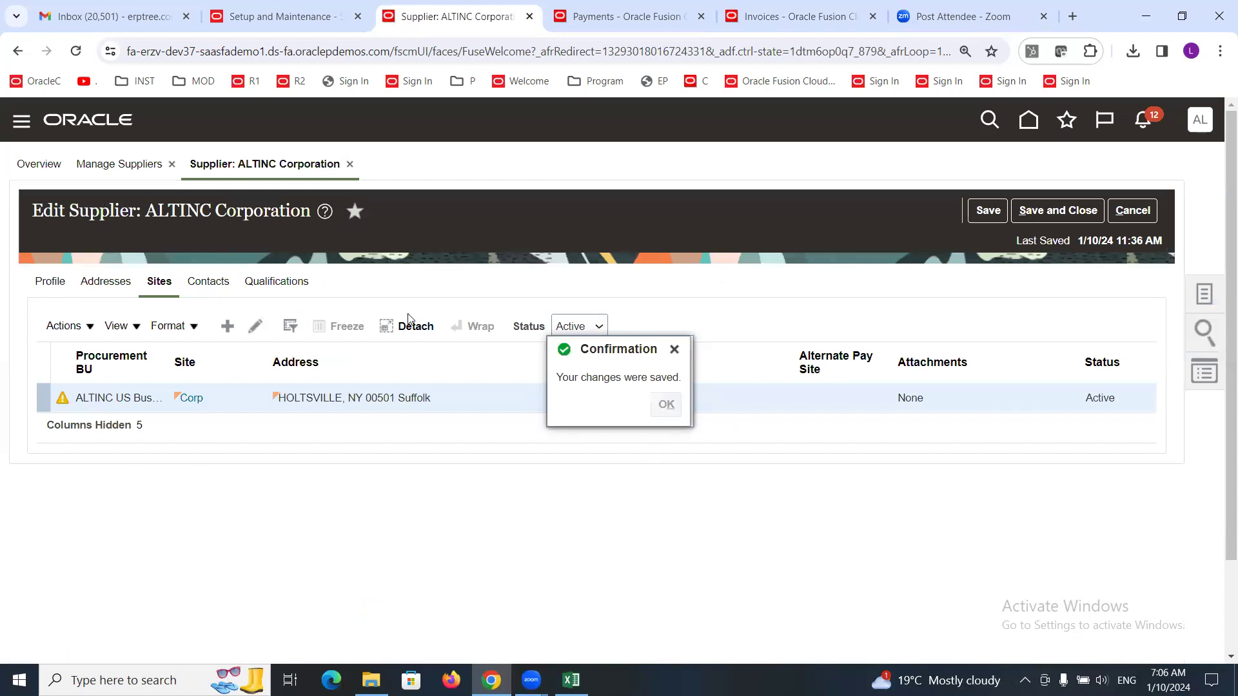
pyautogui.click(665, 404)
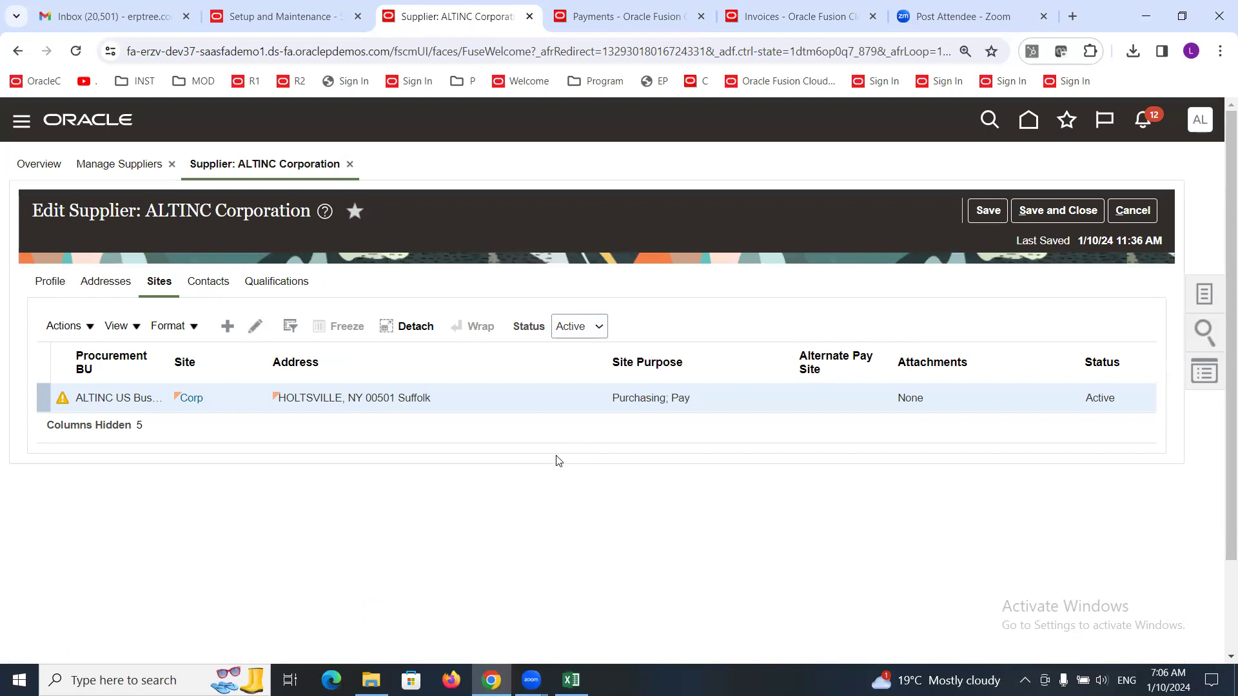
# Switch to the Excel training sheet and mark topic 18, Create Invoice Hold & Release Reason, as Done in B43.
pyautogui.click(571, 680)
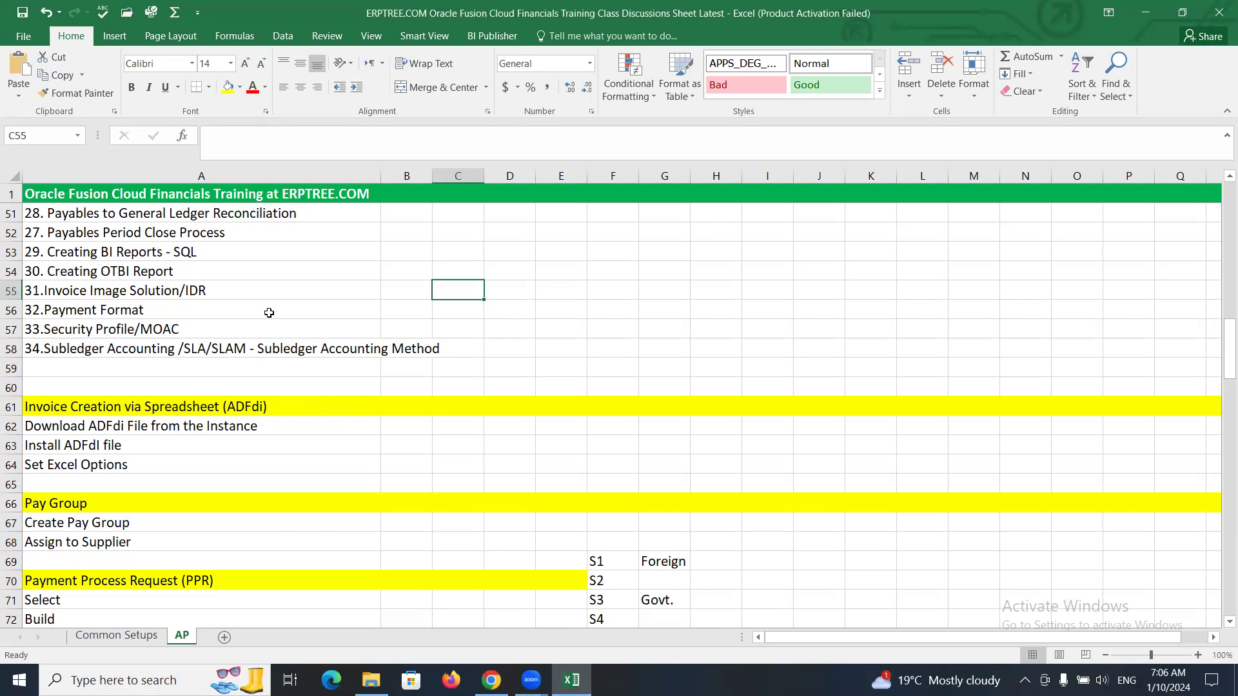
pyautogui.scroll(-15, 268, 312)
pyautogui.scroll(6, 264, 312)
pyautogui.scroll(14, 265, 312)
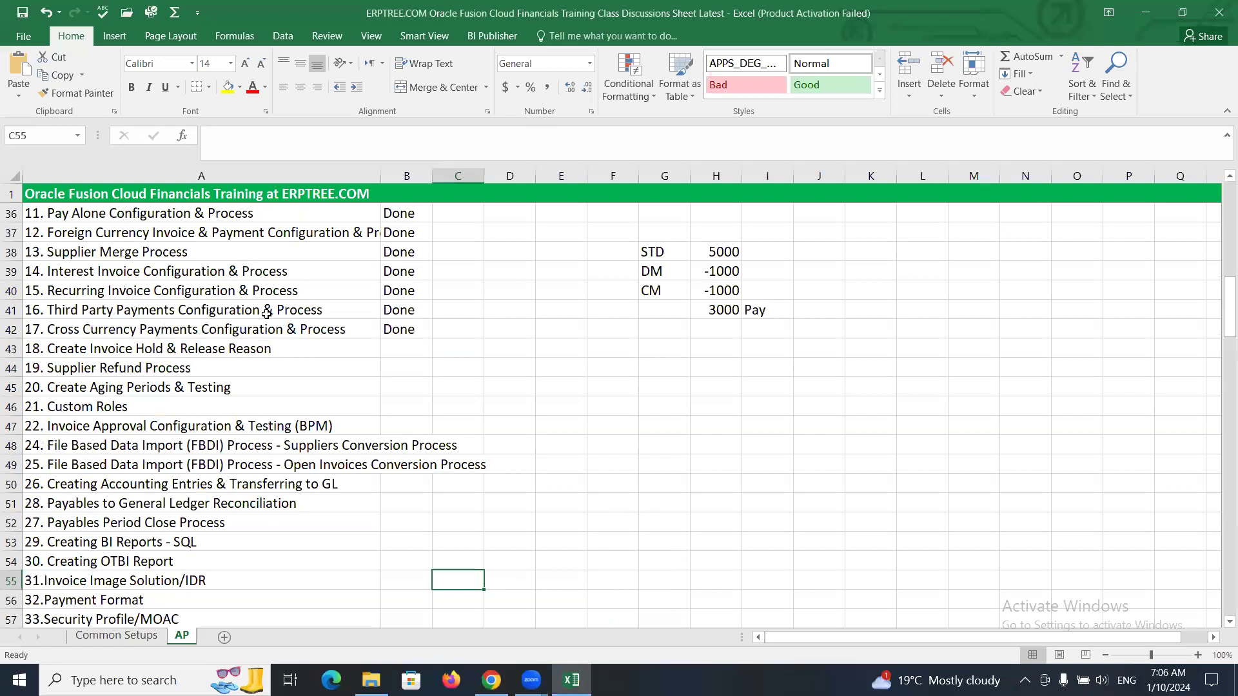
pyautogui.click(291, 348)
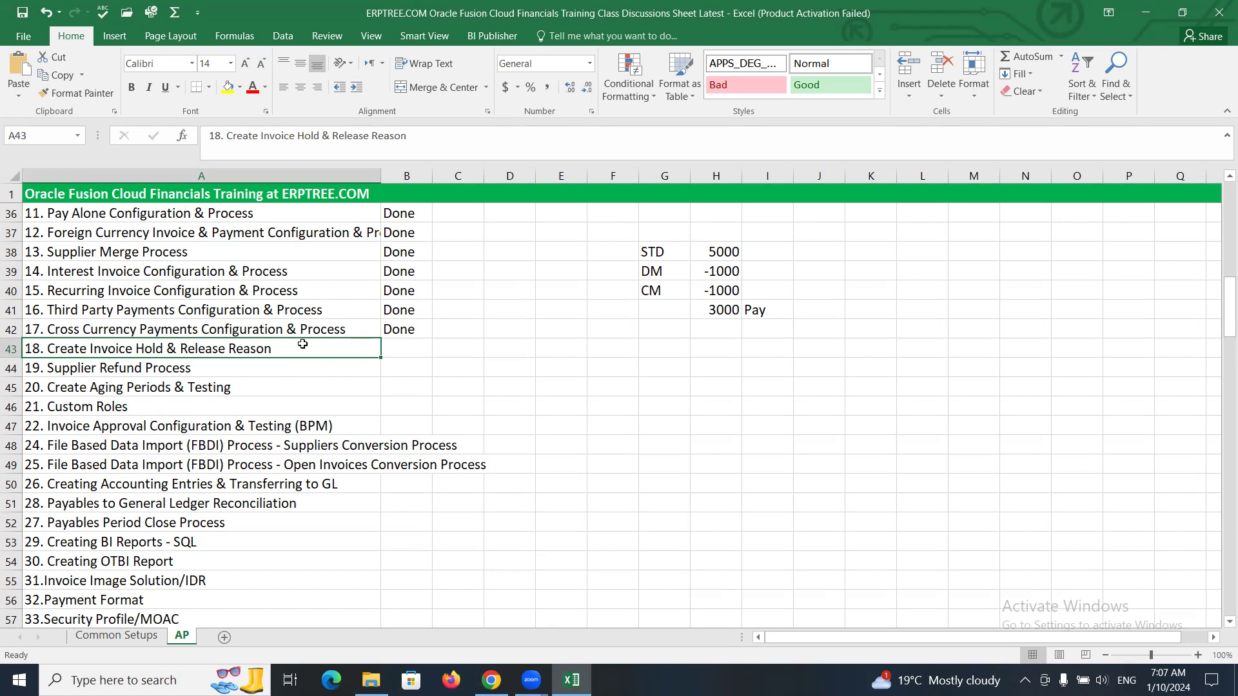
pyautogui.click(411, 346)
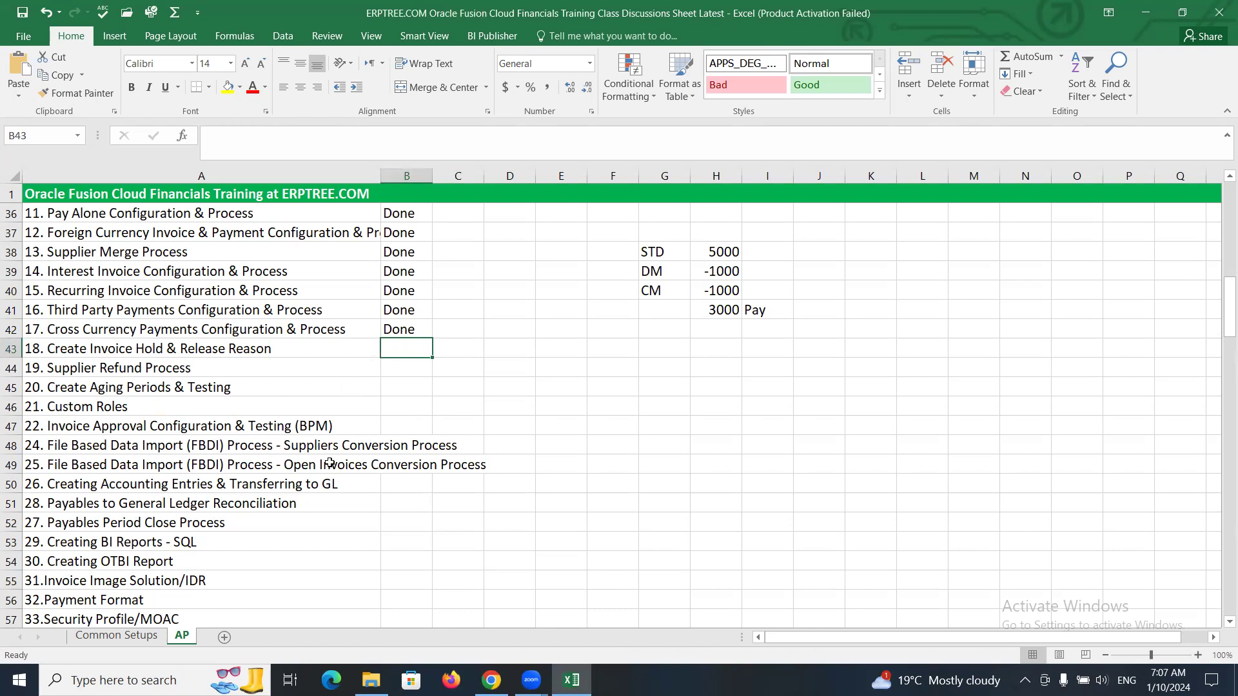
pyautogui.click(285, 351)
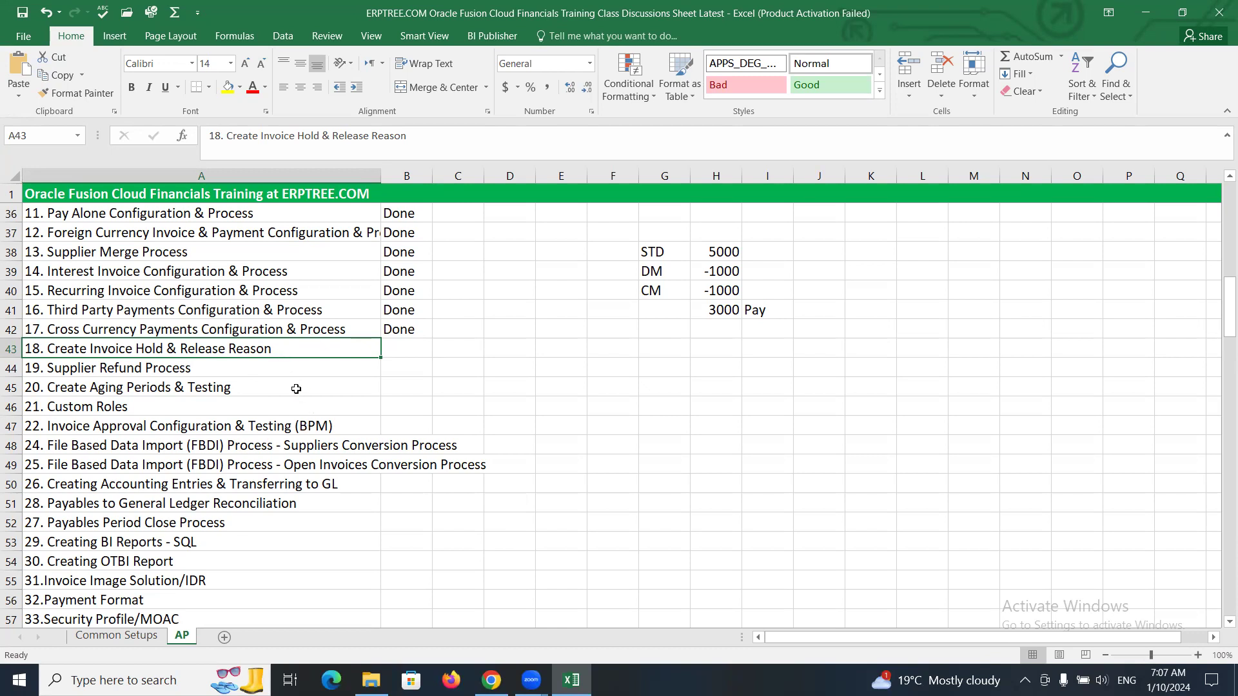
pyautogui.click(284, 368)
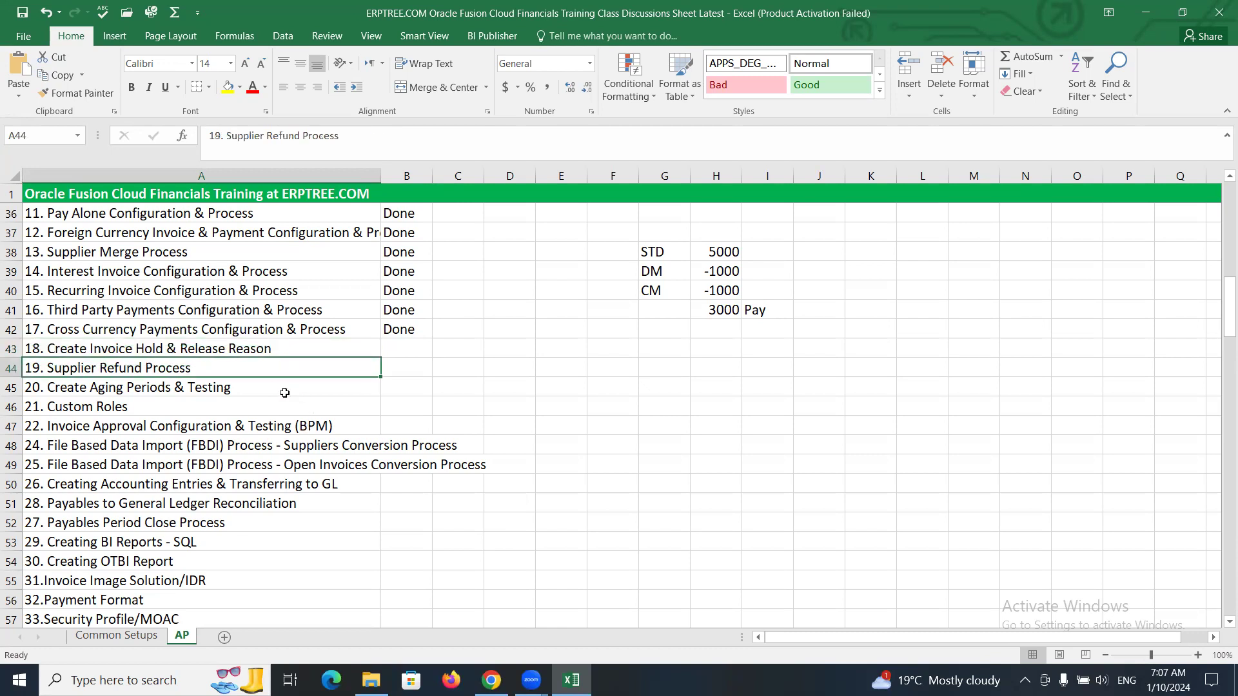
pyautogui.click(305, 346)
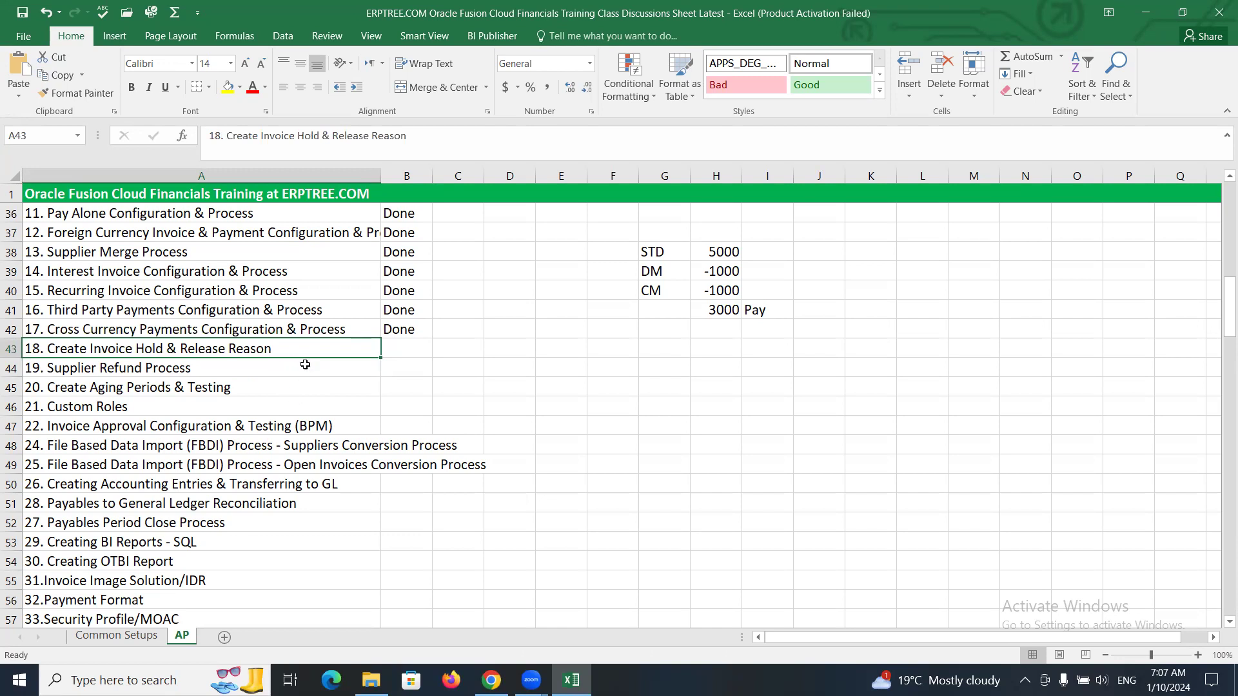
pyautogui.click(402, 344)
pyautogui.write('d')
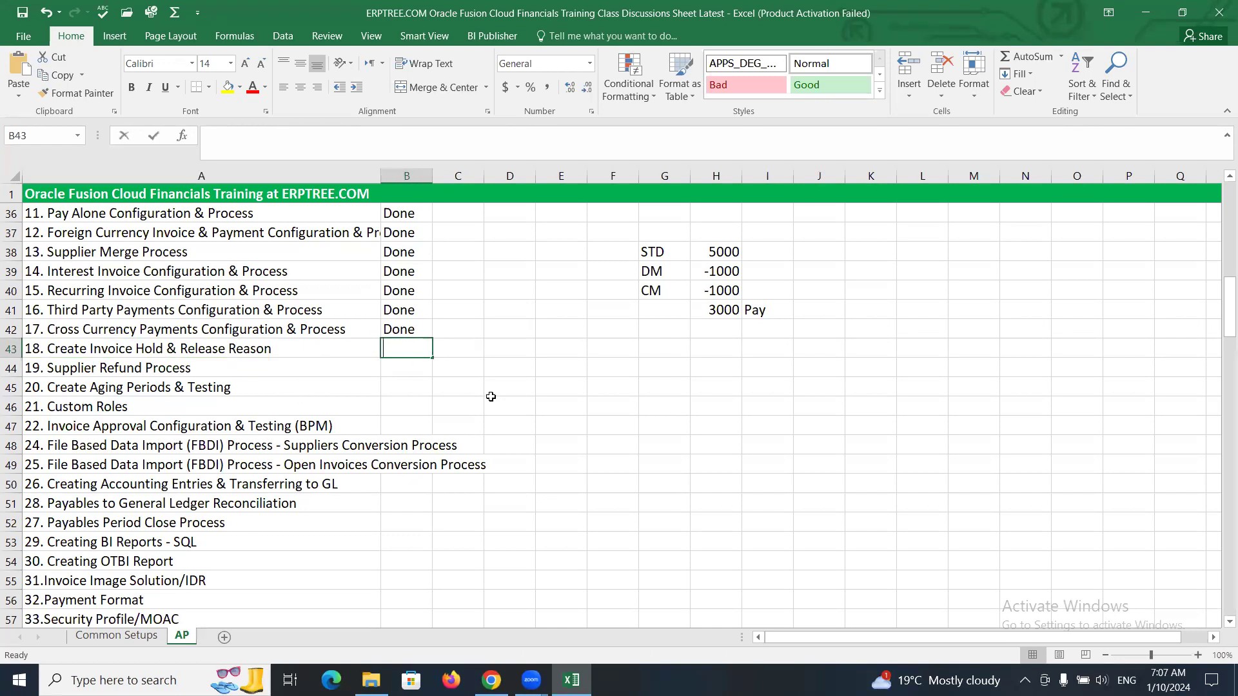
pyautogui.press('Tab')
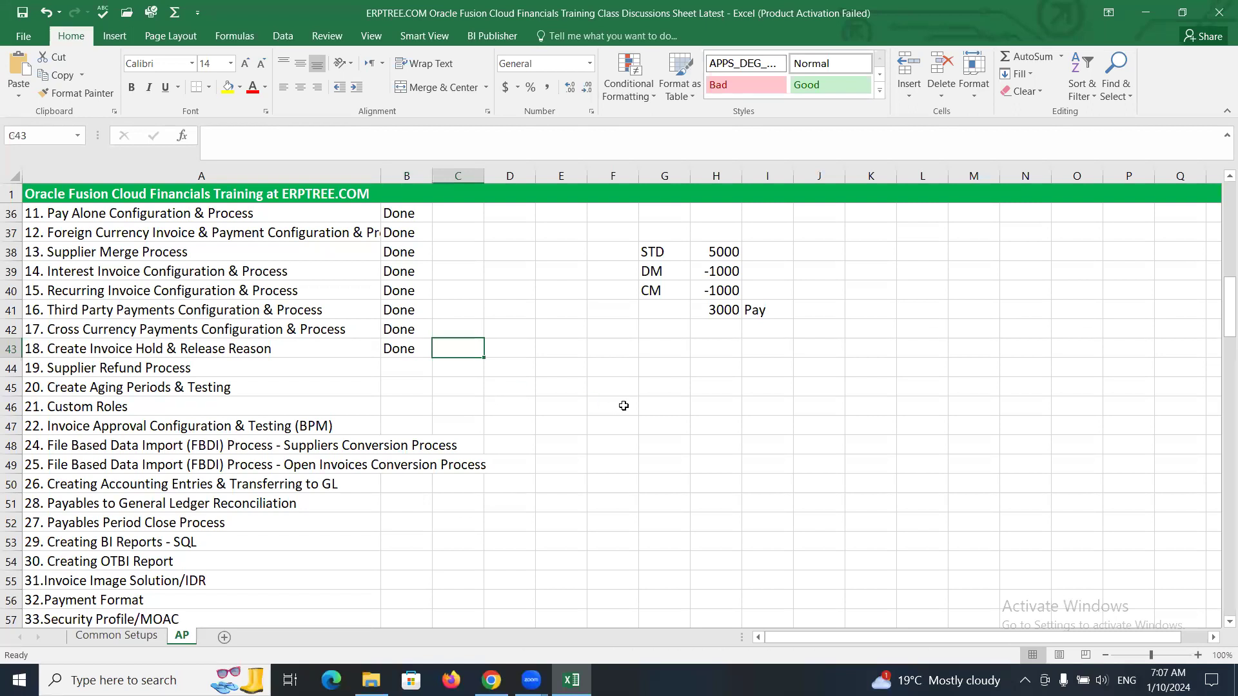
# Copy the words "Supplier Refund" from topic 19 in A44 into cell A160, below the Invoice Hold heading.
pyautogui.click(228, 362)
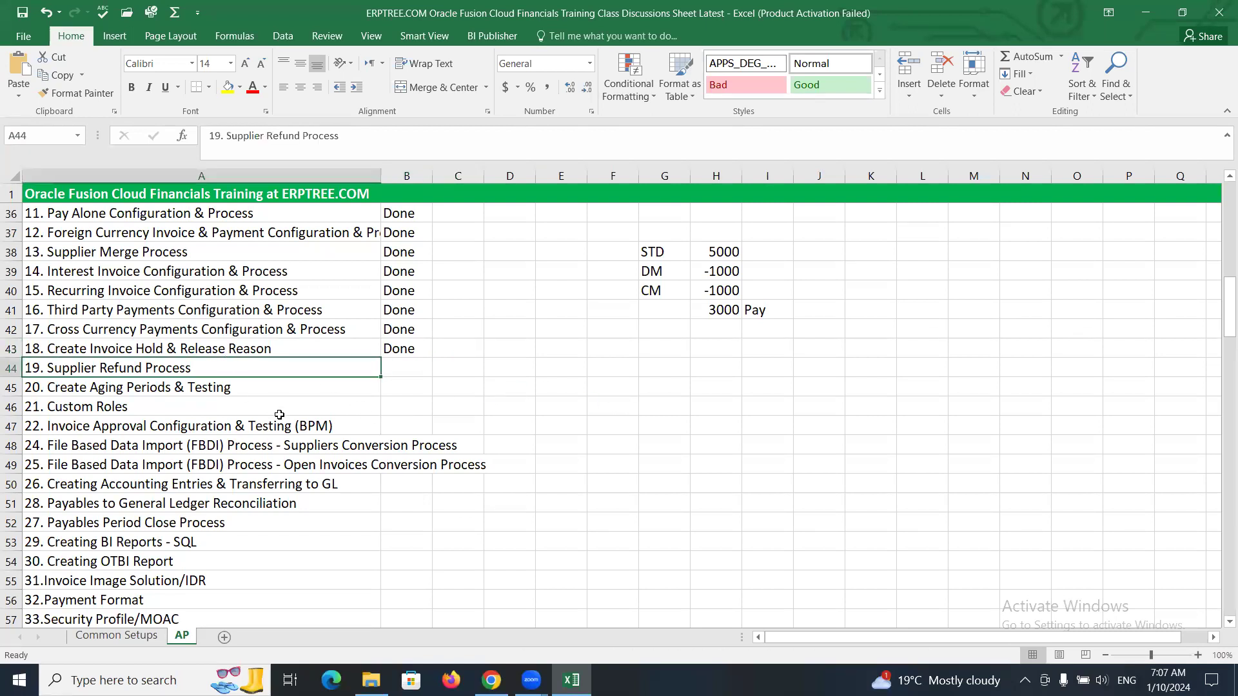
pyautogui.doubleClick(48, 366)
pyautogui.moveTo(49, 366); pyautogui.dragTo(142, 365)
pyautogui.hotkey('ctrl', 'c')
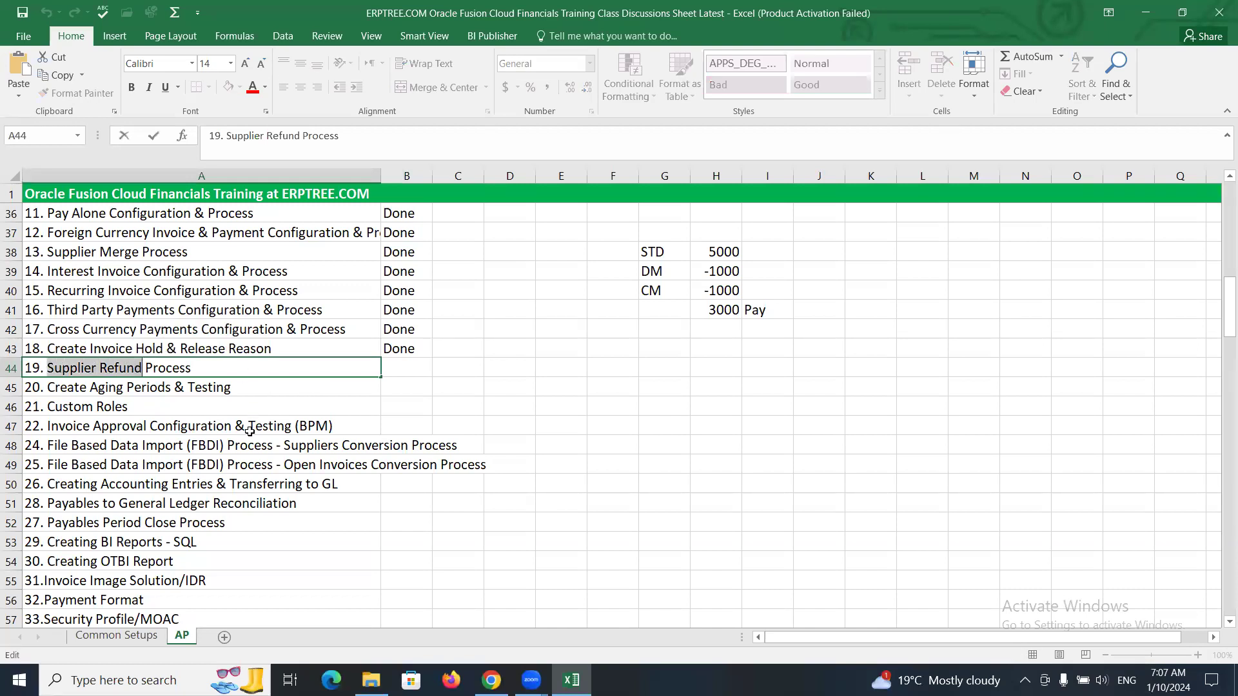
pyautogui.scroll(-20, 249, 430)
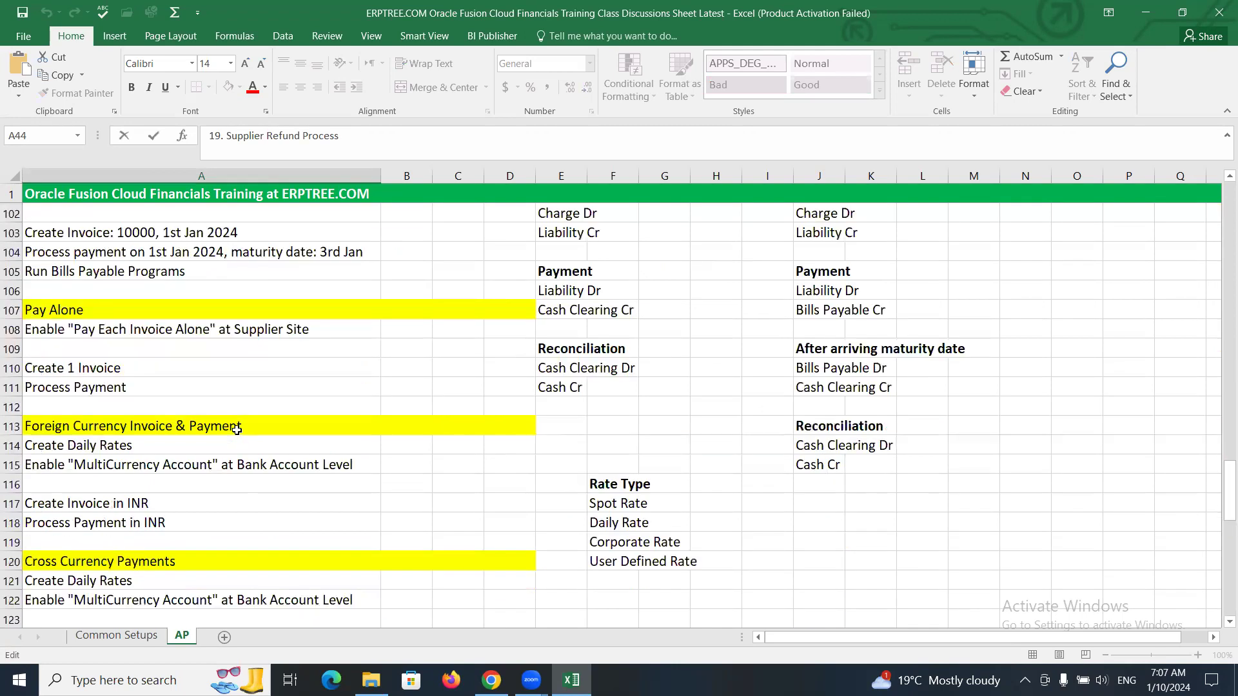
pyautogui.scroll(-16, 237, 430)
pyautogui.click(73, 406)
pyautogui.hotkey('ctrl', 'v')
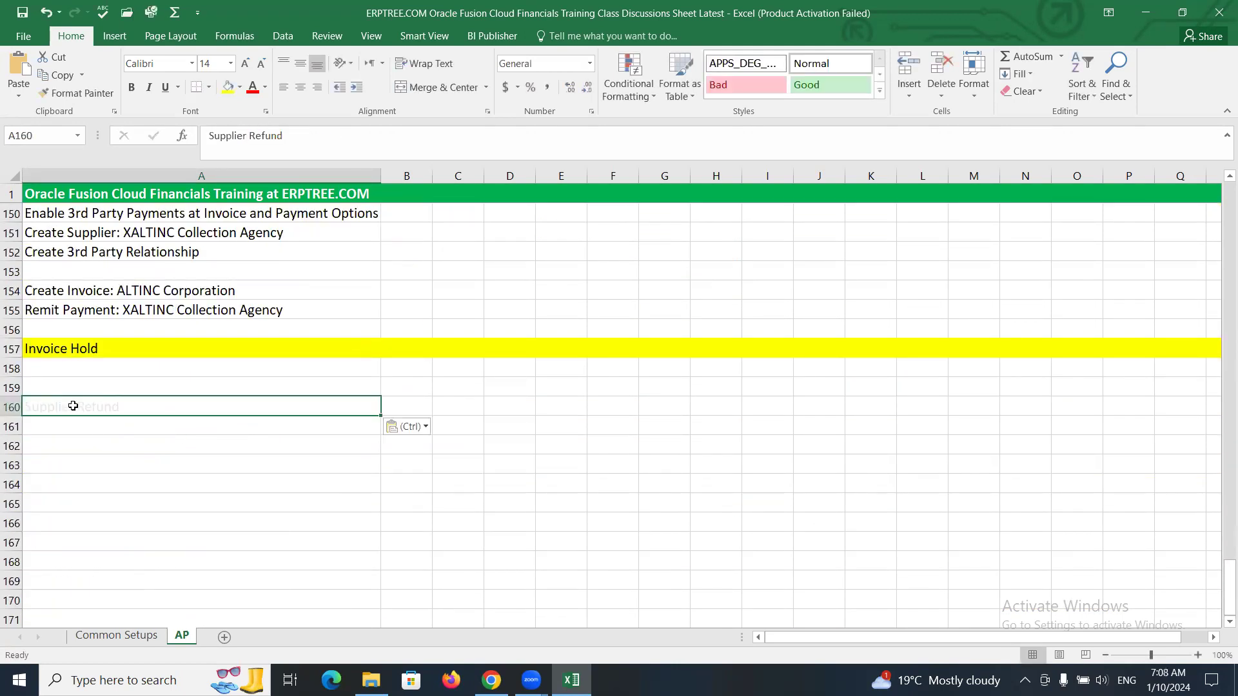
pyautogui.press('Escape')
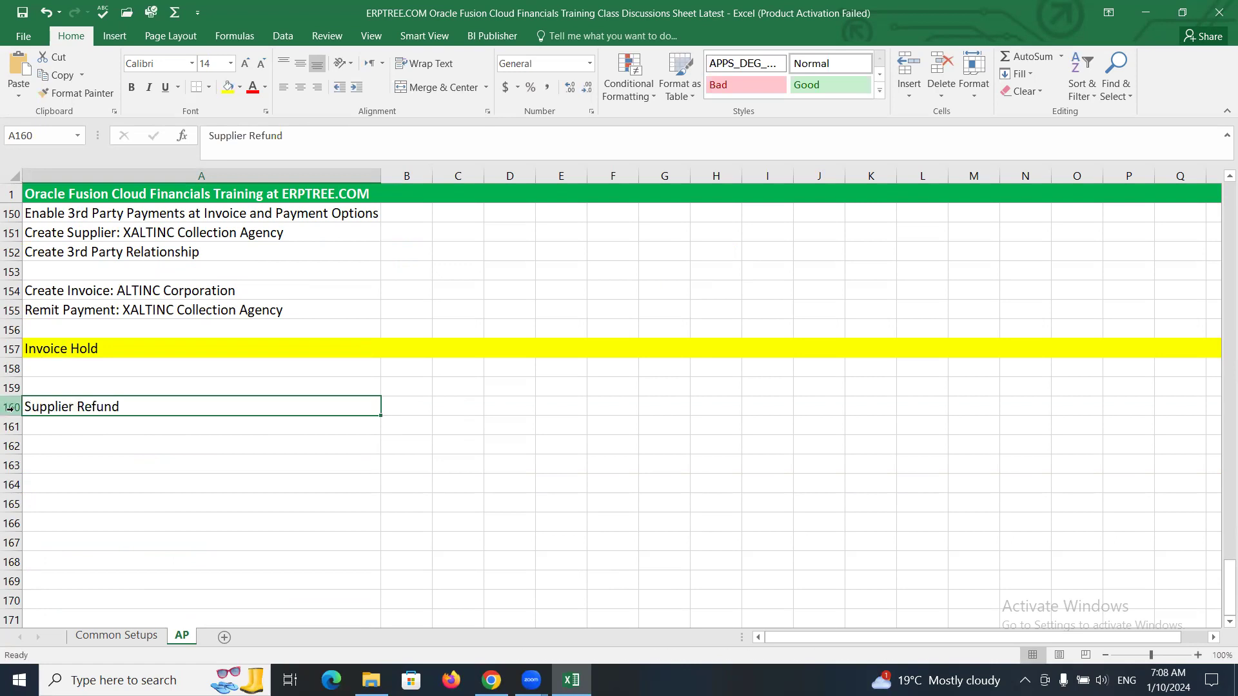
# Fill the Supplier Refund row yellow and insert three blank rows above it at row 159.
pyautogui.click(9, 407)
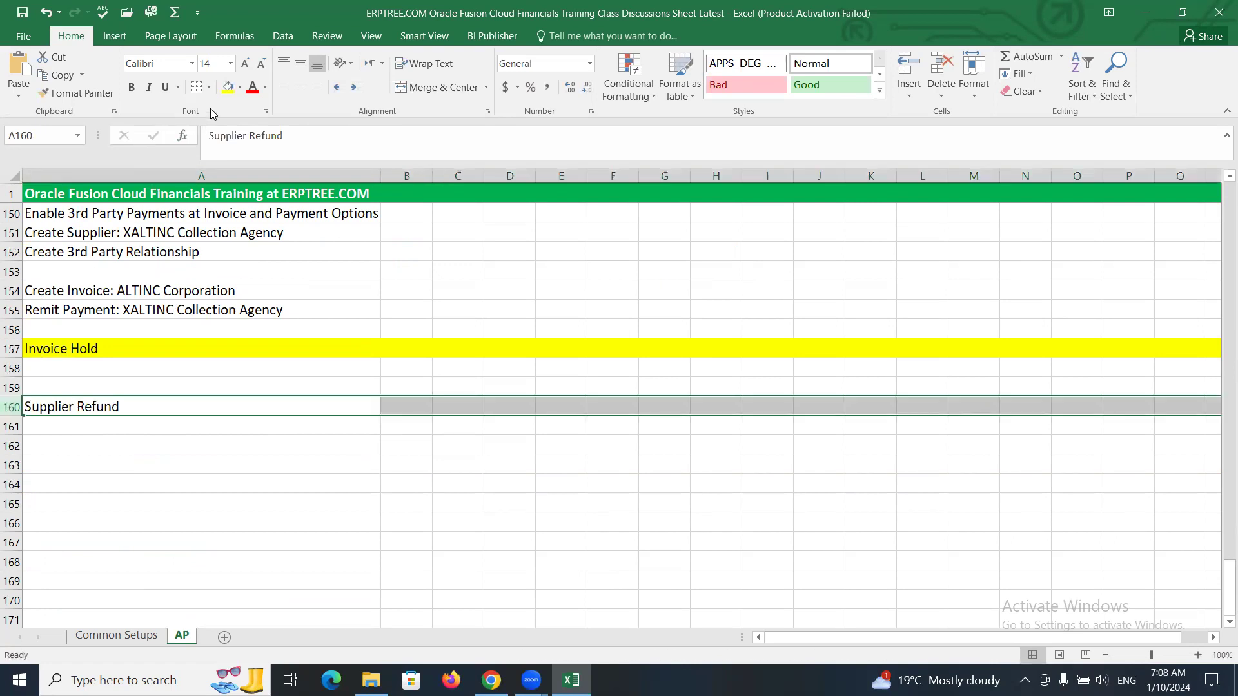
pyautogui.click(228, 87)
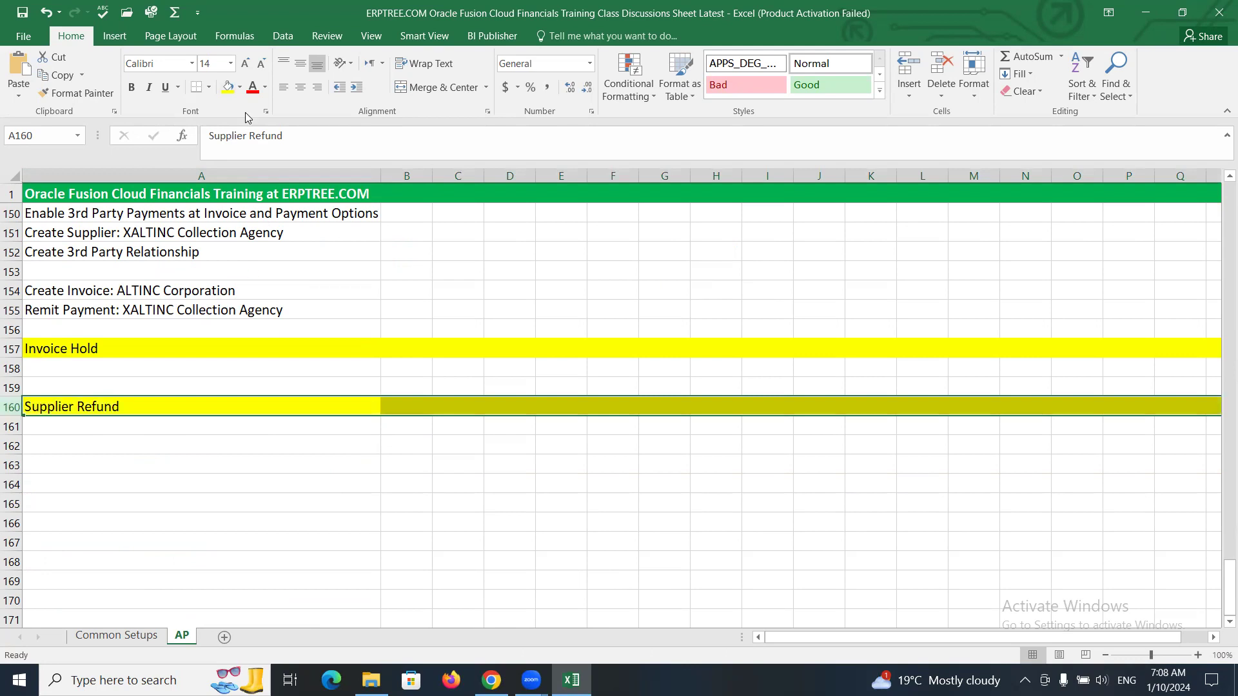
pyautogui.click(12, 387)
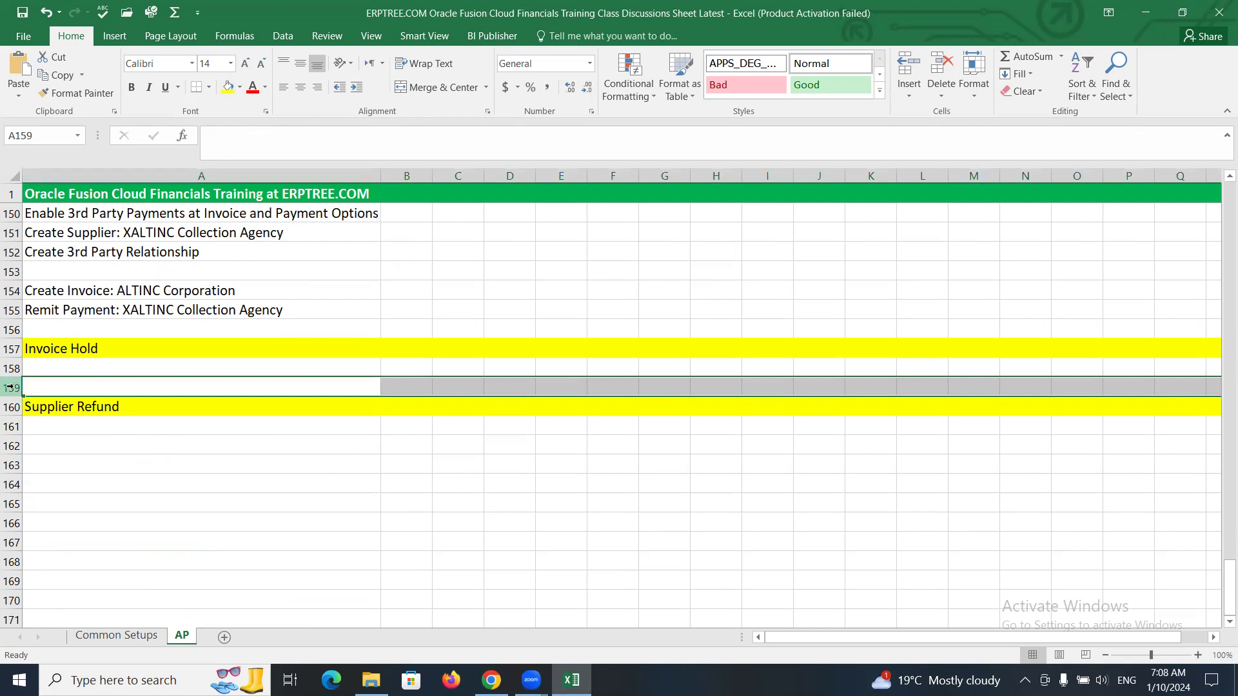
pyautogui.hotkey('ctrl', 'shift', '+')
pyautogui.hotkey('ctrl', 'shift', '+')
pyautogui.hotkey('ctrl', 'shift', '+')
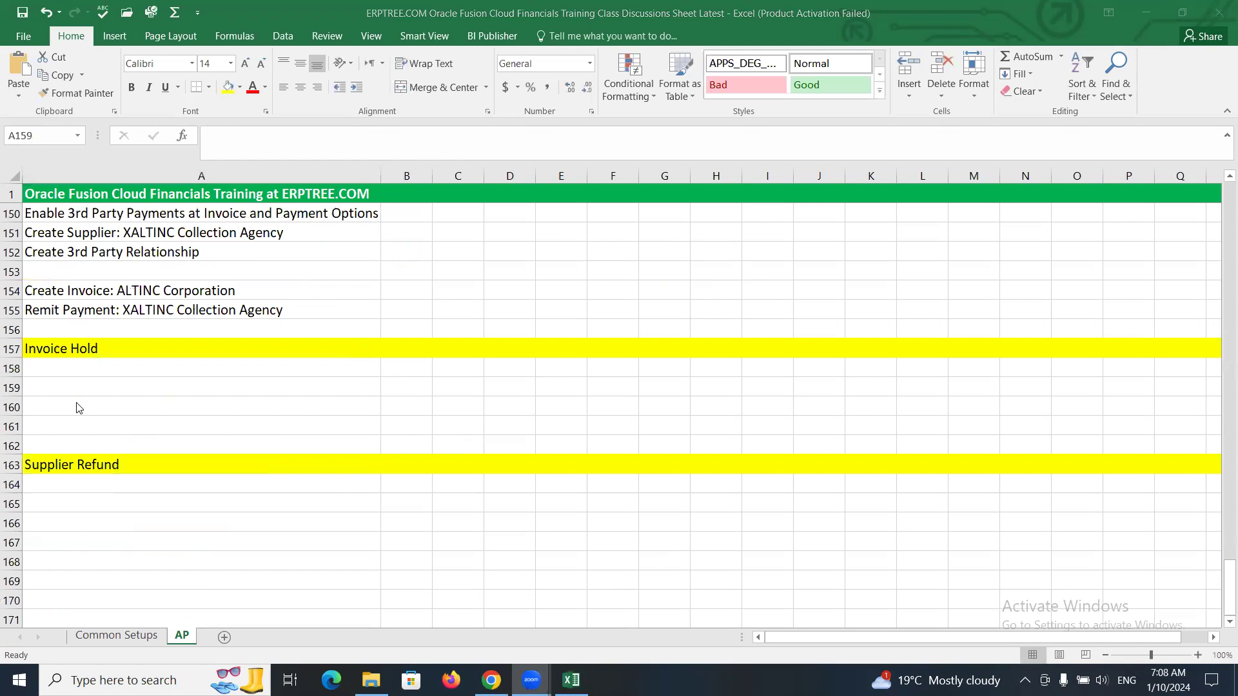
# Enter "Manual Holds", "System Holds" and "Create Holds & Release Reasons" in A158:A160 under the Invoice Hold heading.
pyautogui.click(67, 367)
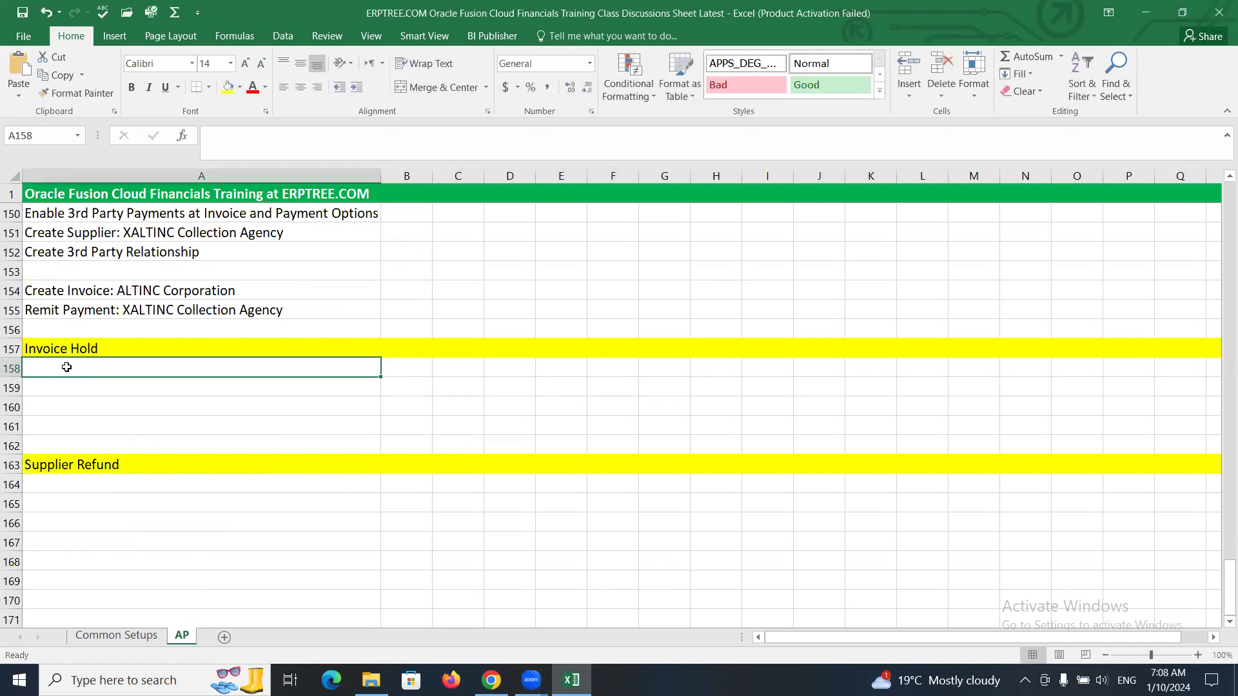
pyautogui.write('Manual Holds')
pyautogui.press('Return')
pyautogui.write('S')
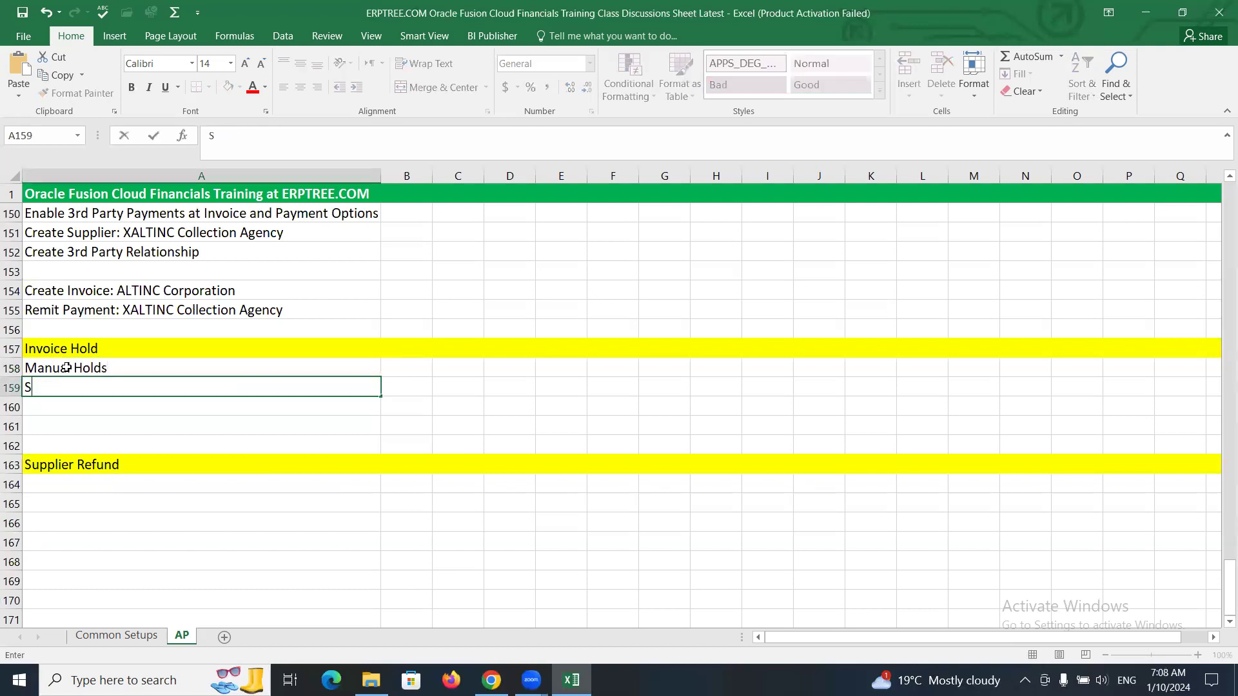
pyautogui.write('ystem Holds')
pyautogui.hotkey('ctrl', 'Return')
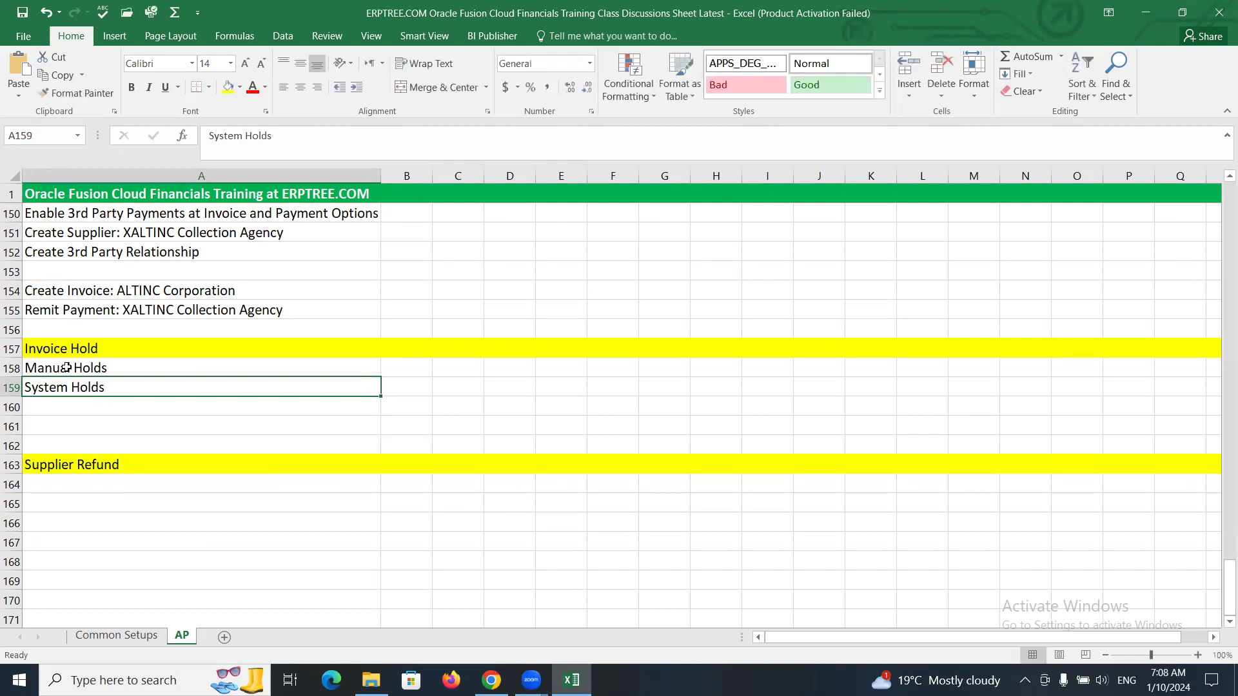
pyautogui.click(83, 411)
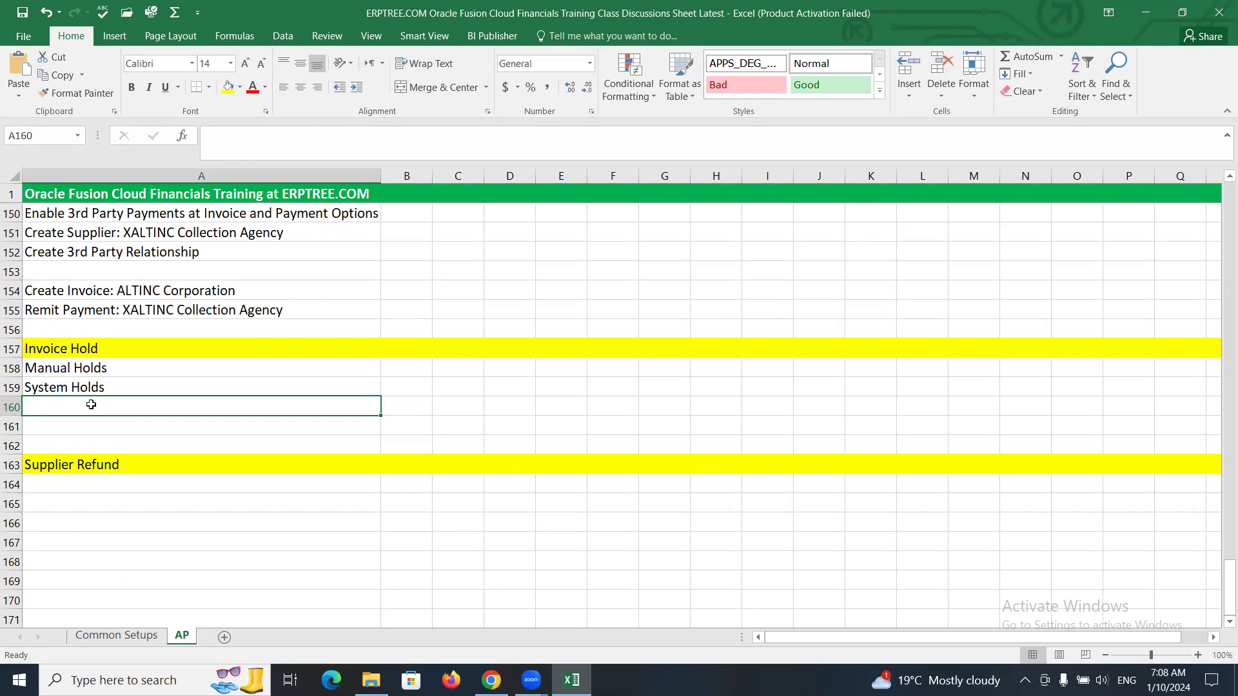
pyautogui.write('Create Holds')
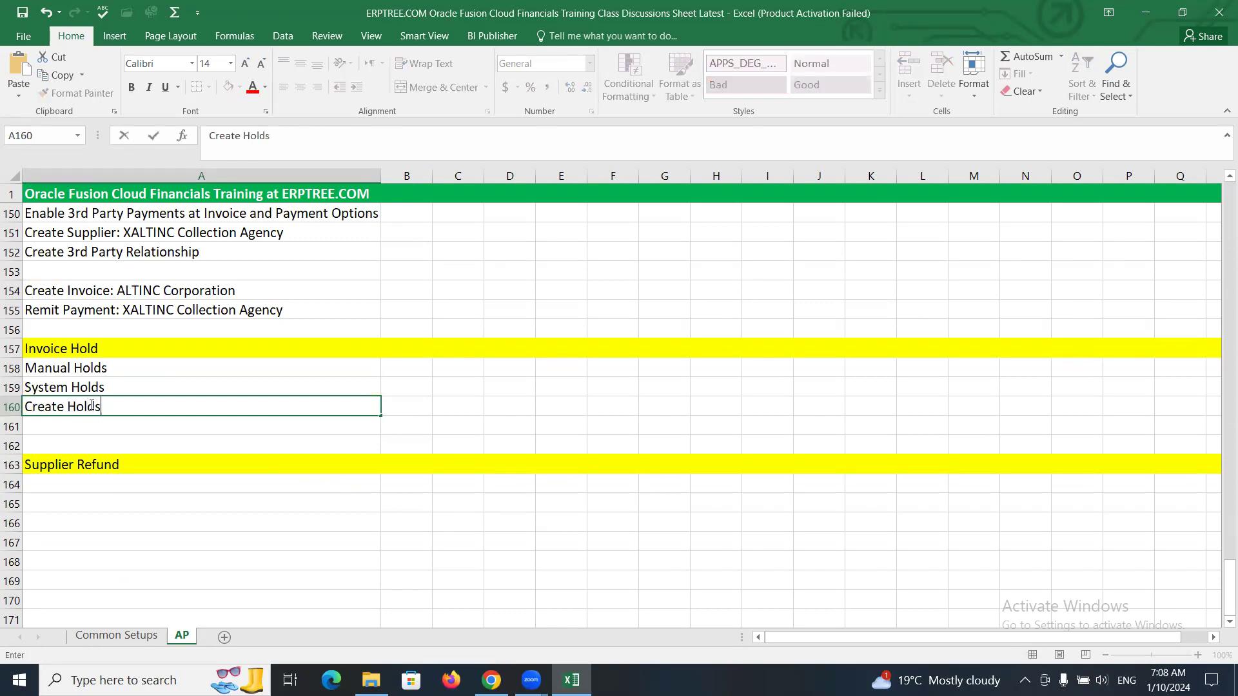
pyautogui.write(' & Release Reasons')
pyautogui.hotkey('ctrl', 'Return')
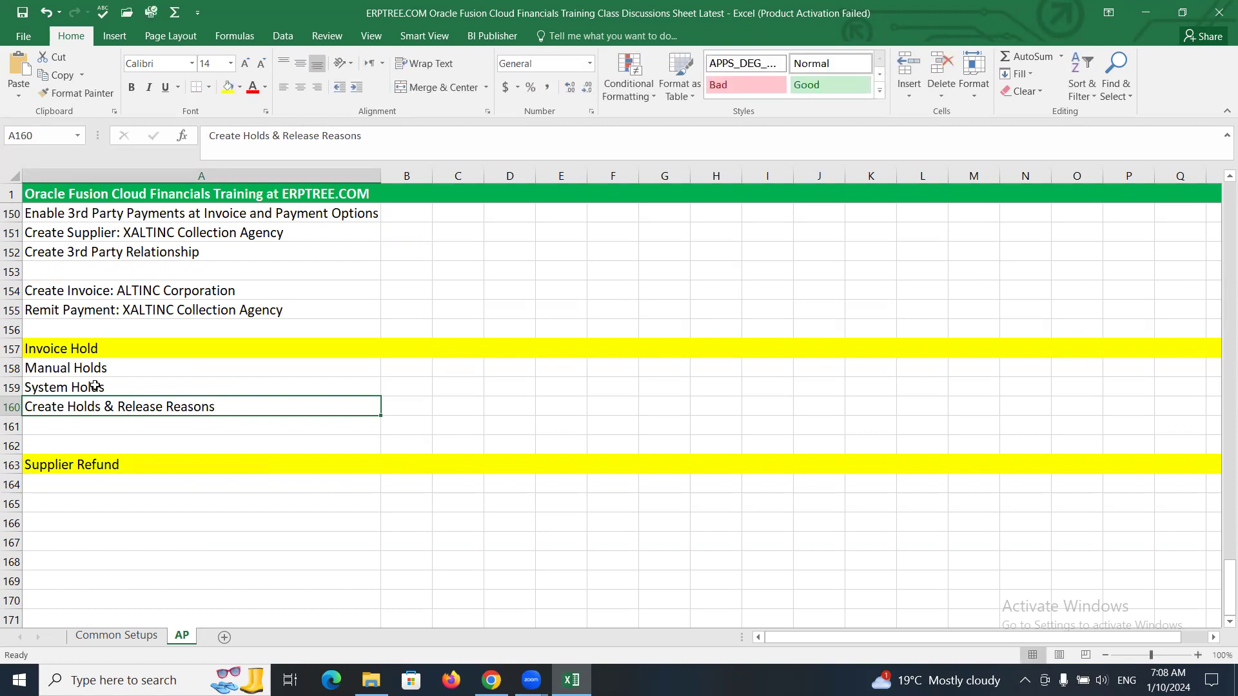
pyautogui.click(105, 365)
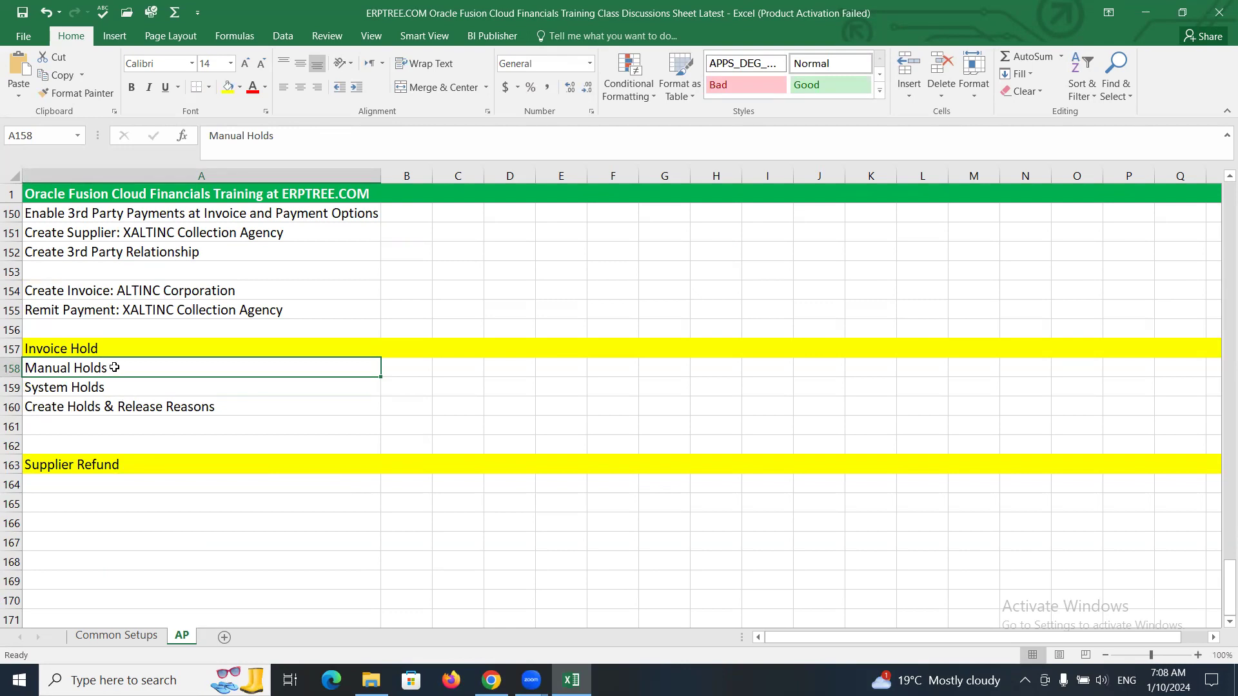
pyautogui.click(118, 391)
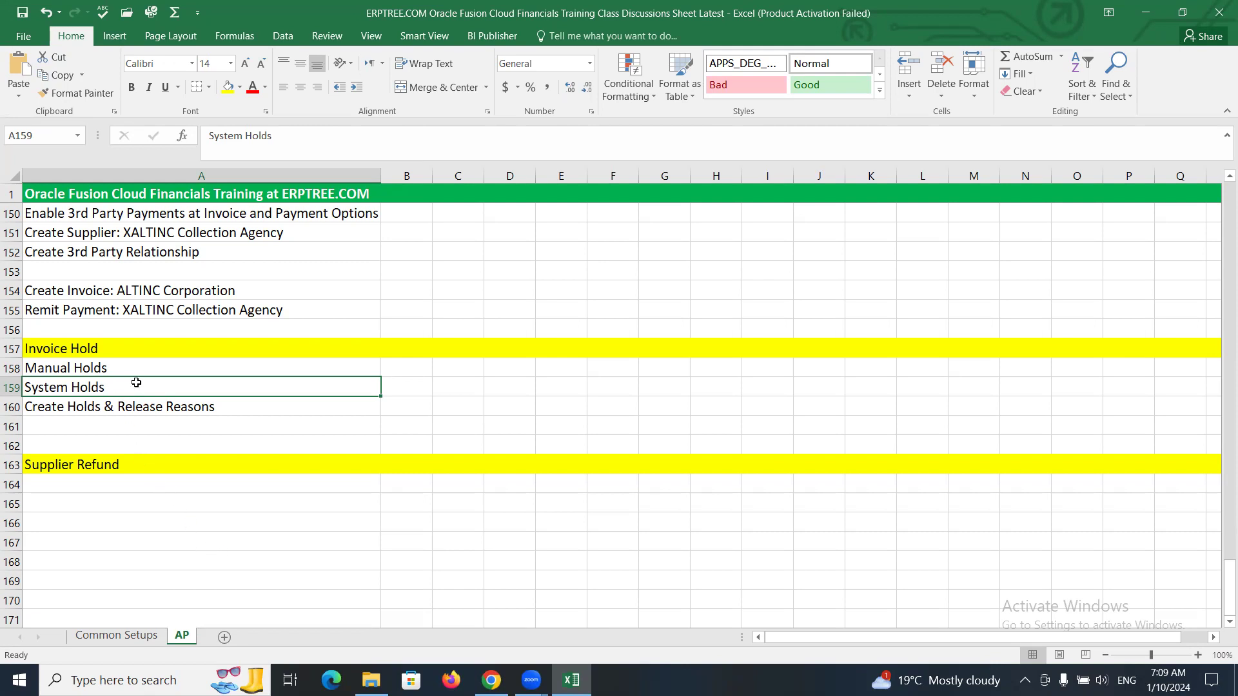
pyautogui.click(130, 409)
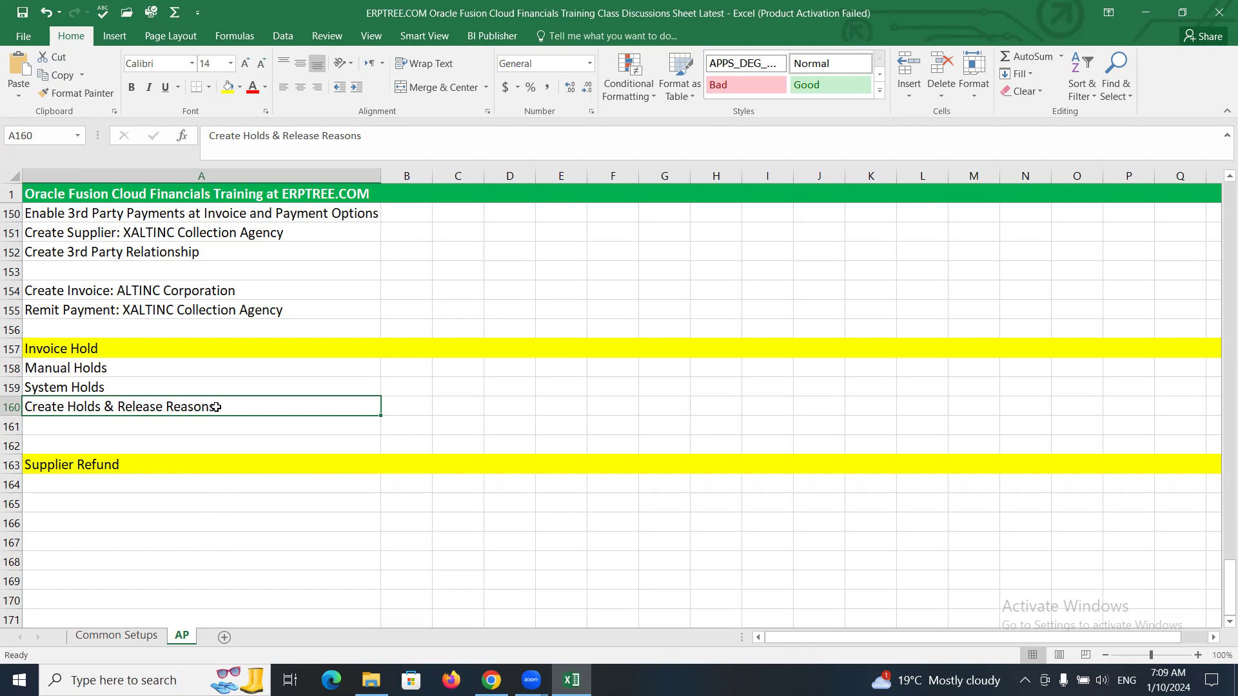
pyautogui.press('Down')
# Copy the four prepayment and standard invoice lines from A83:A86 into A164:A167, under the Supplier Refund heading.
pyautogui.click(117, 487)
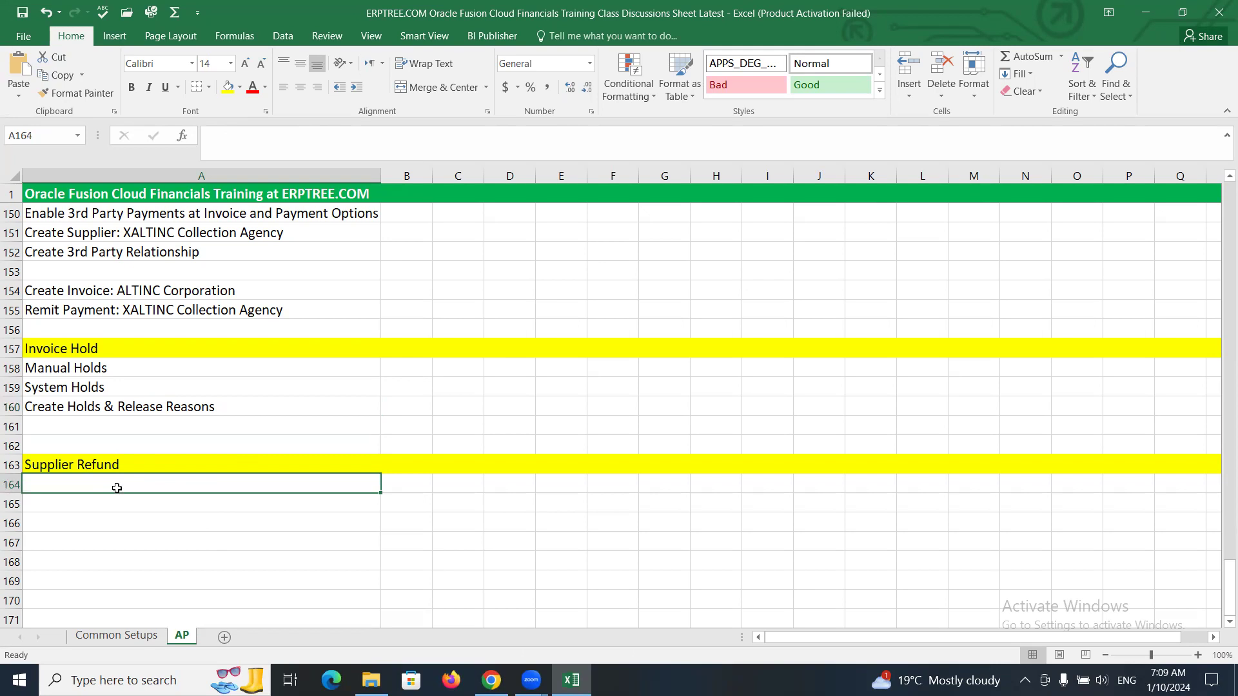
pyautogui.scroll(11, 117, 488)
pyautogui.scroll(15, 129, 446)
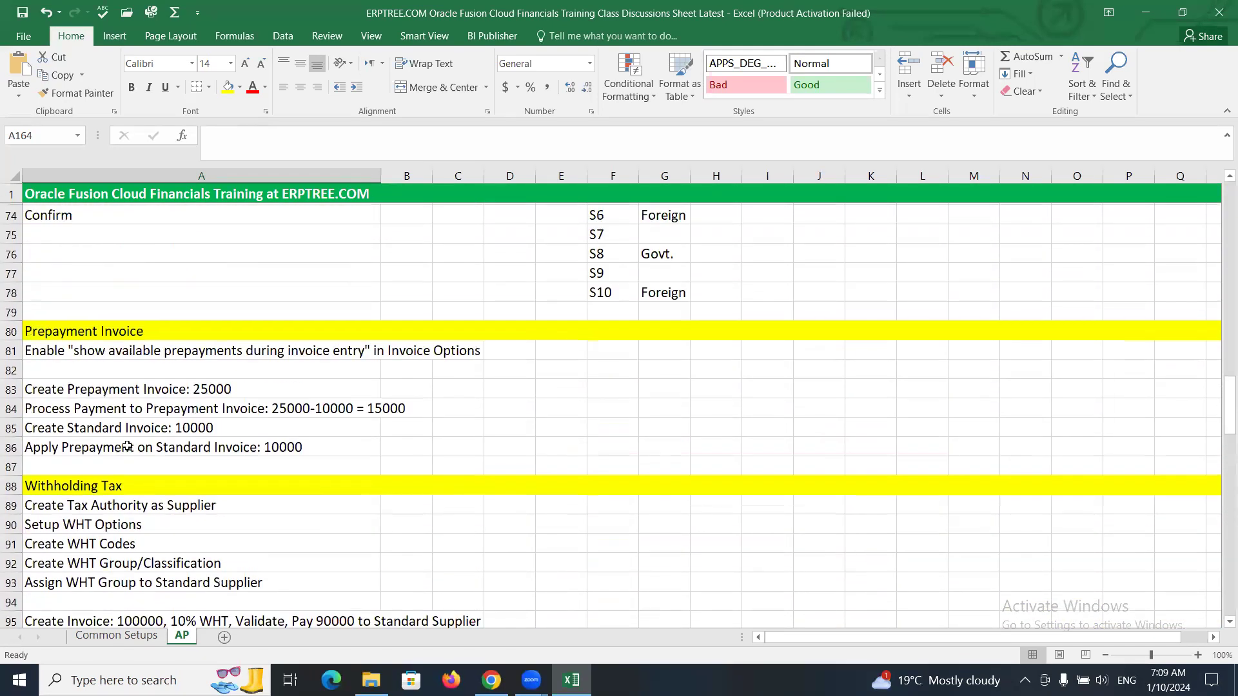
pyautogui.scroll(1, 129, 447)
pyautogui.click(88, 426)
pyautogui.moveTo(87, 427); pyautogui.dragTo(103, 483)
pyautogui.hotkey('ctrl', 'c')
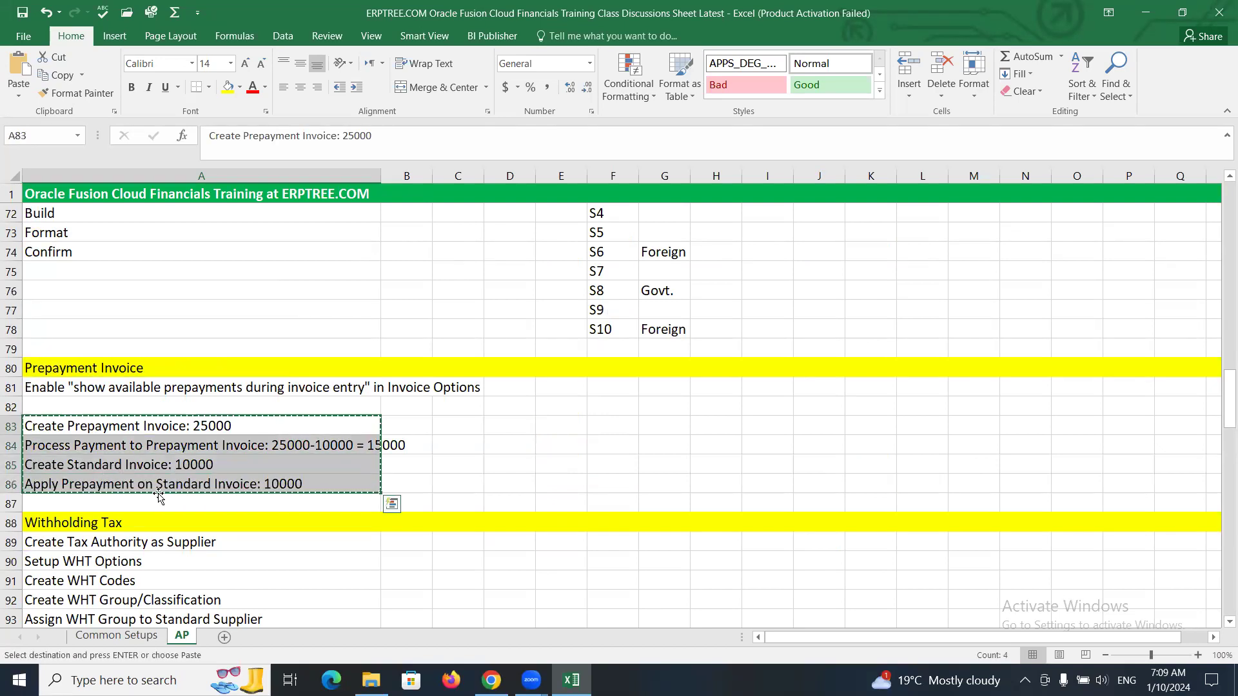
pyautogui.scroll(-20, 160, 496)
pyautogui.scroll(-6, 144, 511)
pyautogui.click(60, 316)
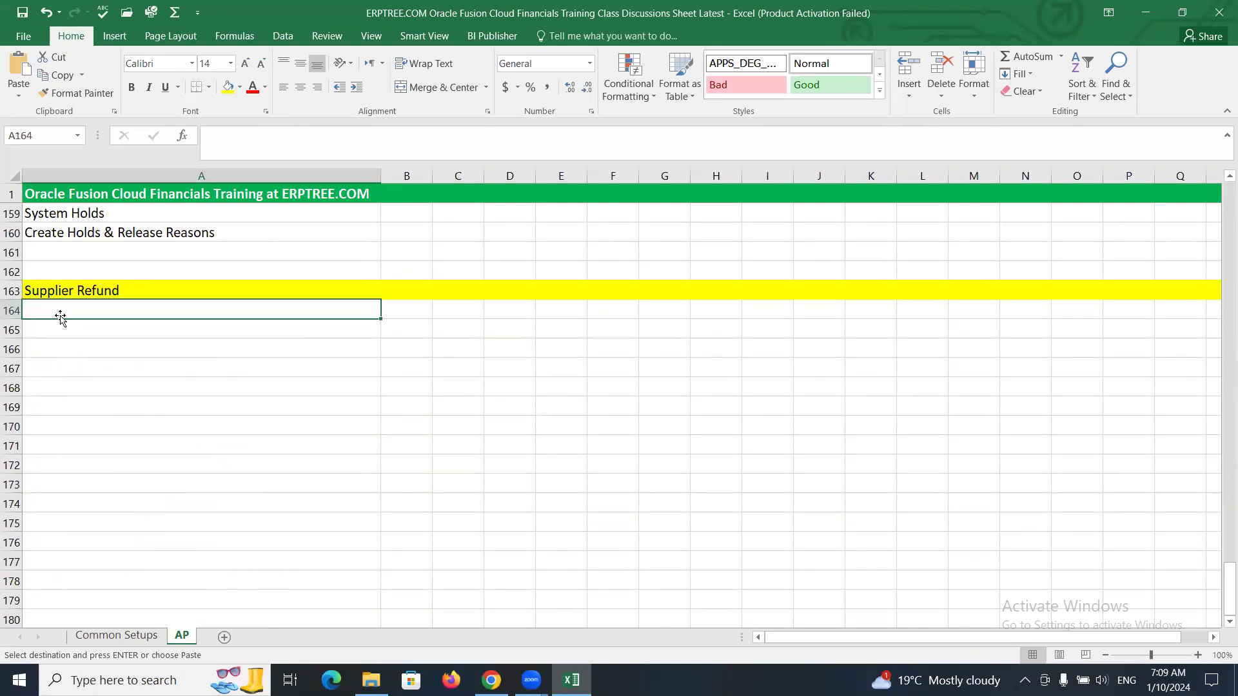
pyautogui.hotkey('ctrl', 'v')
pyautogui.press('Escape')
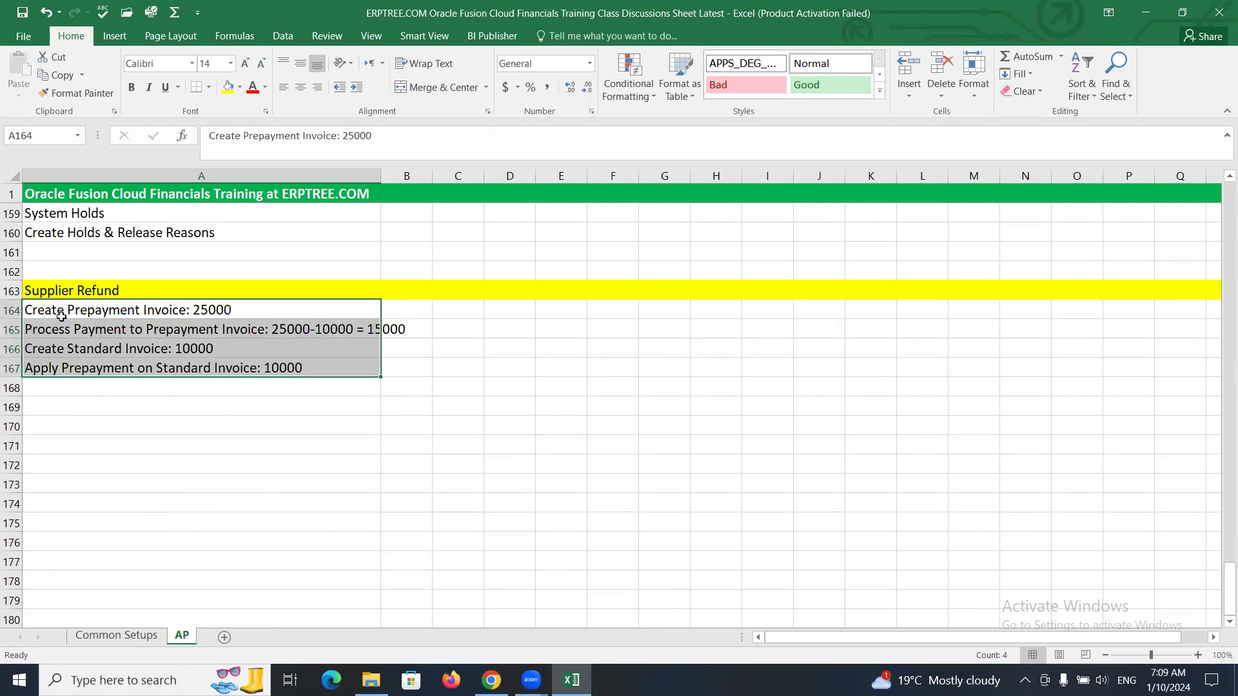
pyautogui.click(218, 316)
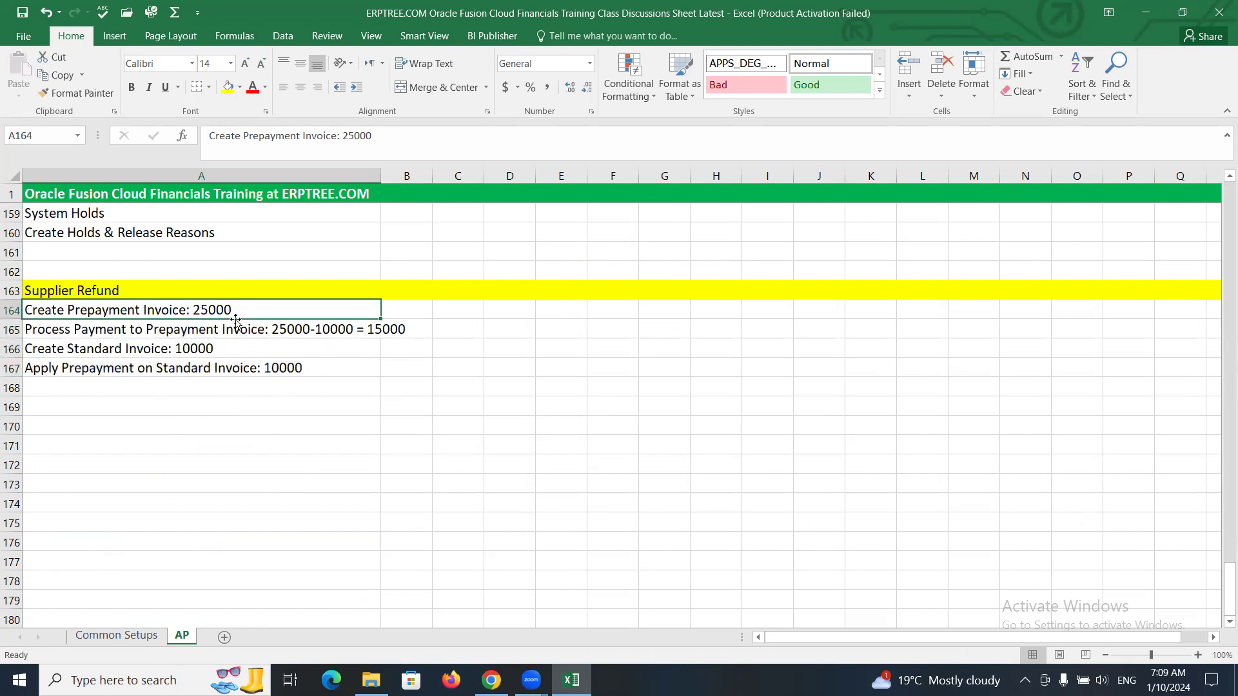
pyautogui.click(195, 348)
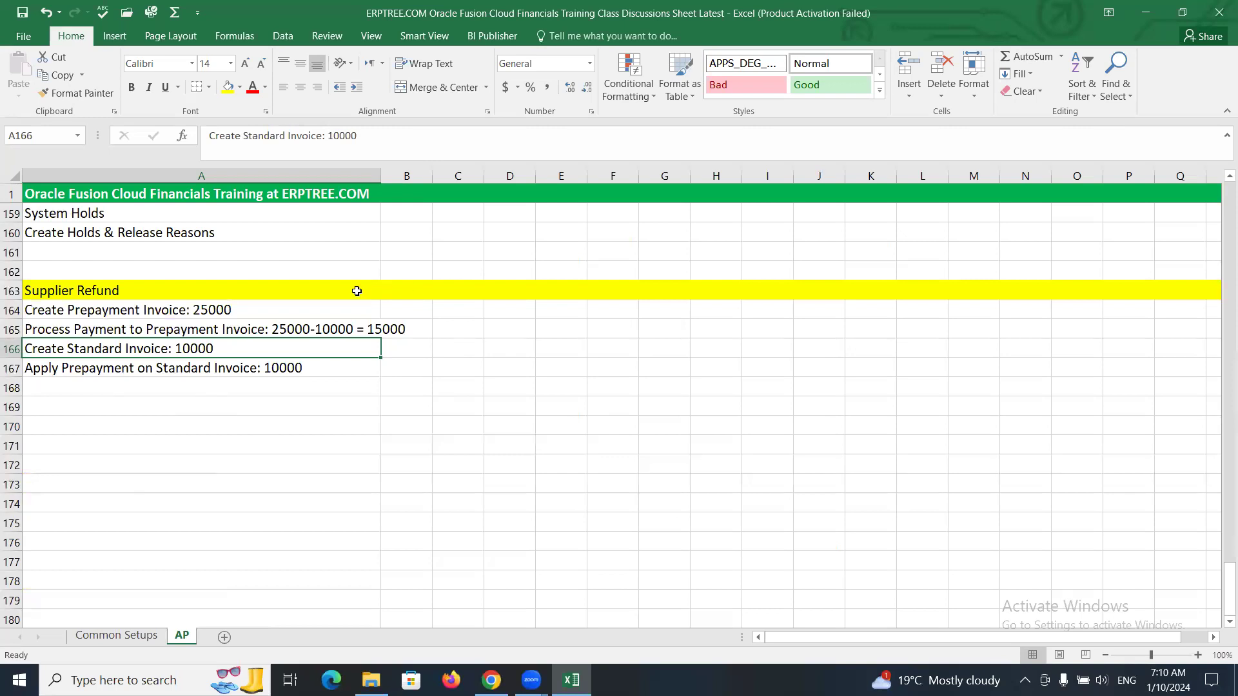
# Enter "Create Credit Memo: -15000" in cell A172, a few rows below the copied prepayment lines.
pyautogui.click(109, 429)
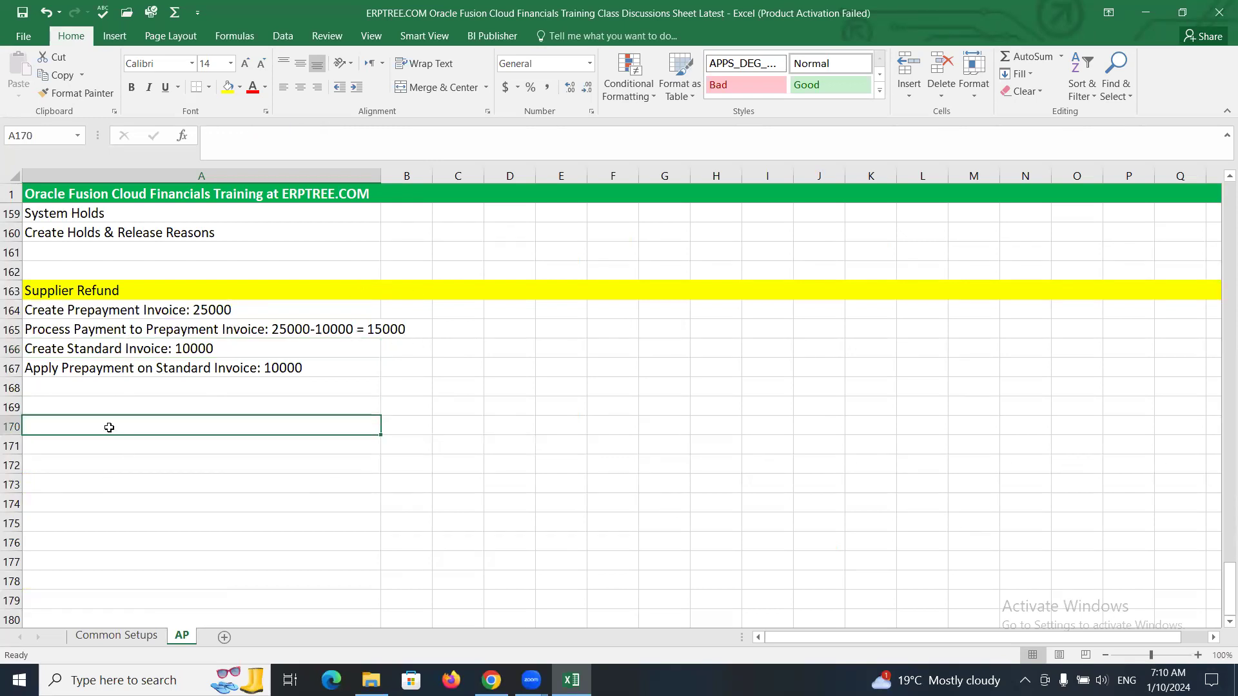
pyautogui.click(102, 451)
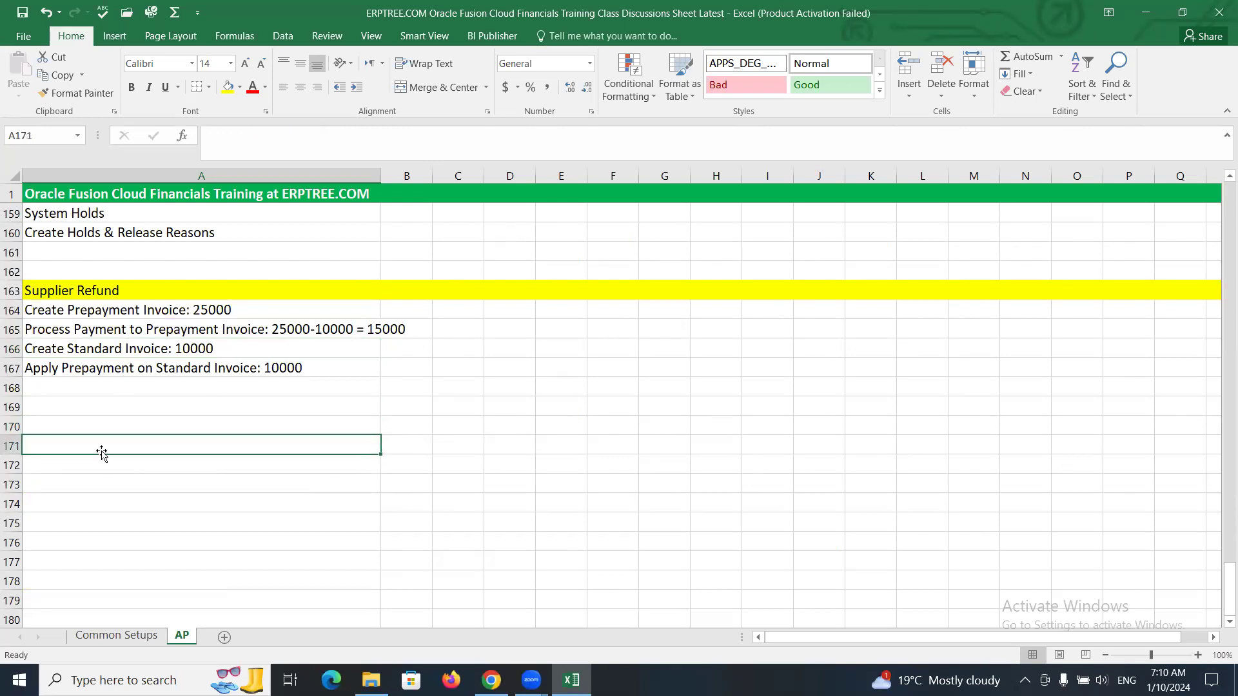
pyautogui.click(102, 465)
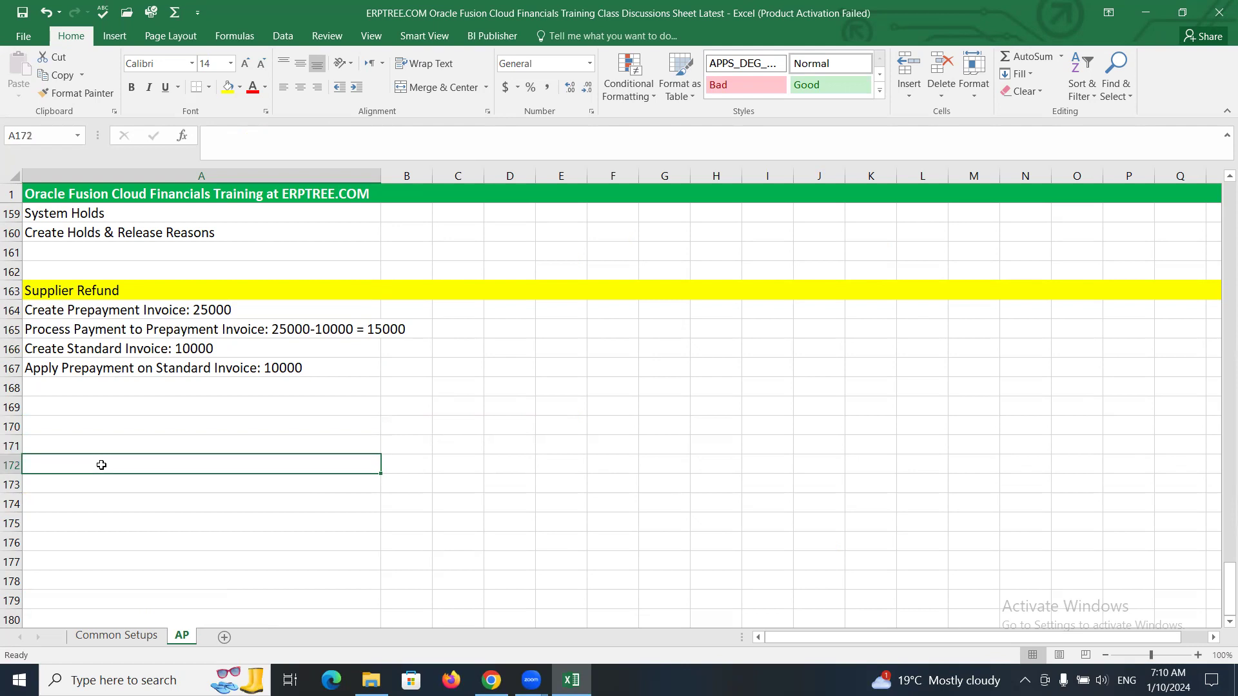
pyautogui.write('Cre')
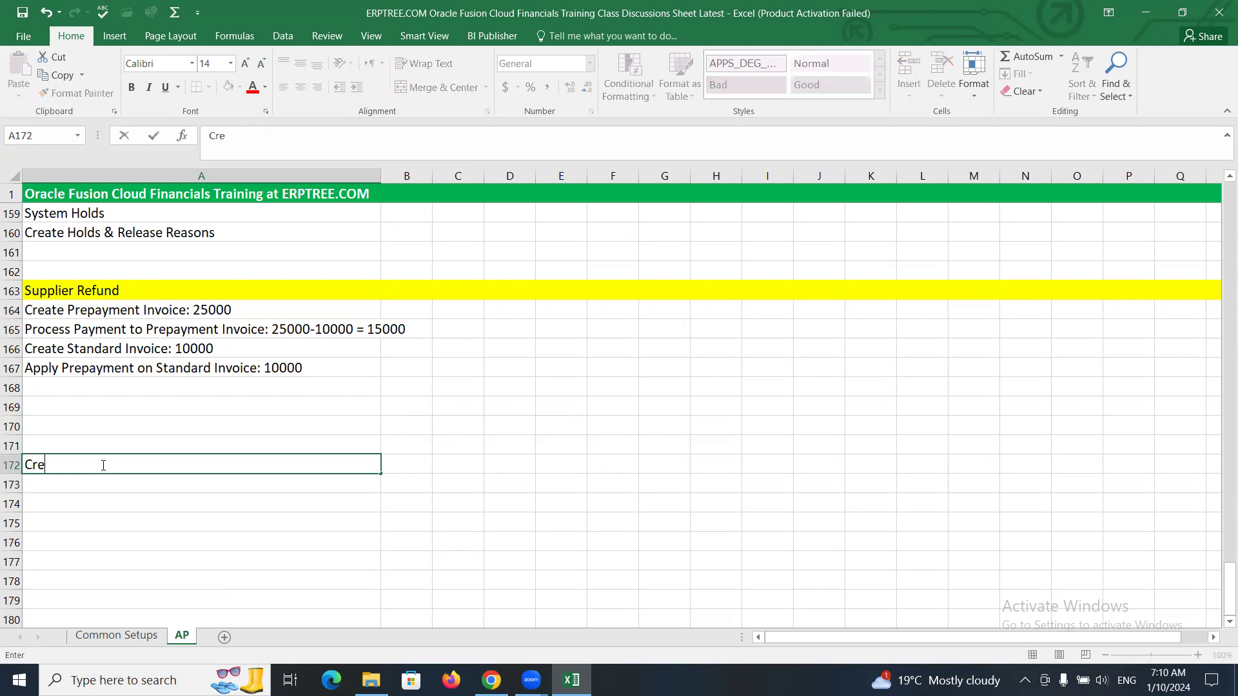
pyautogui.write('ate c')
pyautogui.press('BackSpace')
pyautogui.write('Credit Memo:')
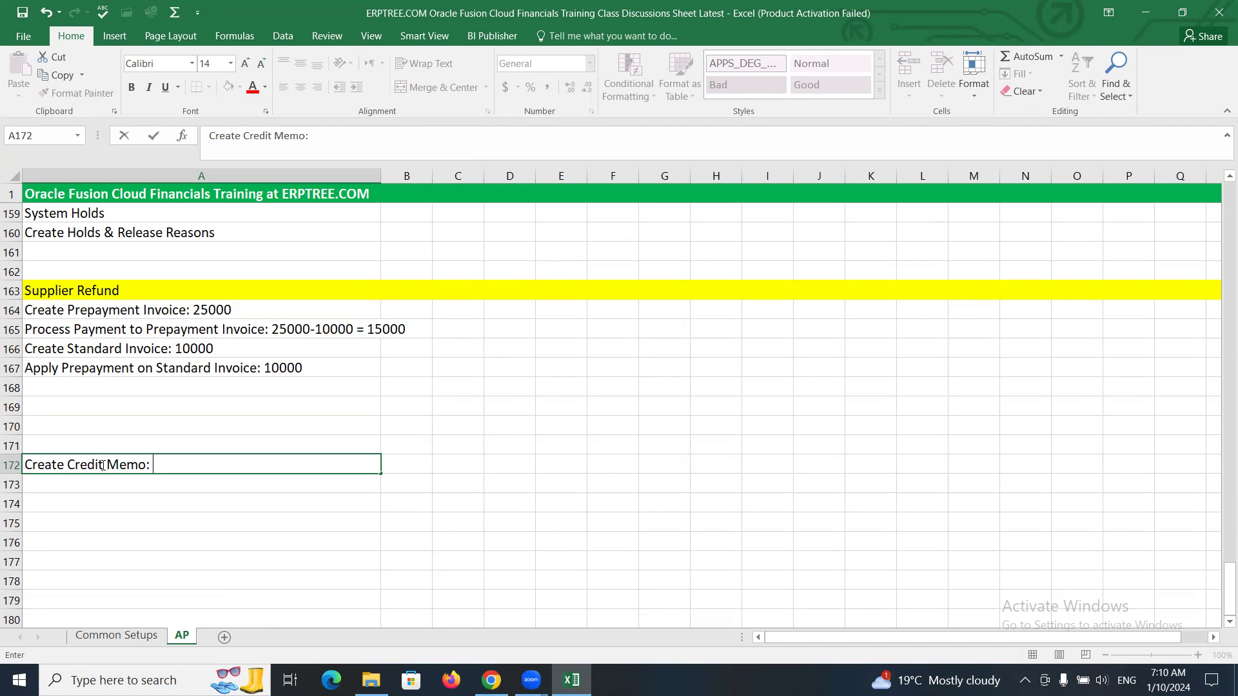
pyautogui.write(' -15000')
pyautogui.click(92, 29)
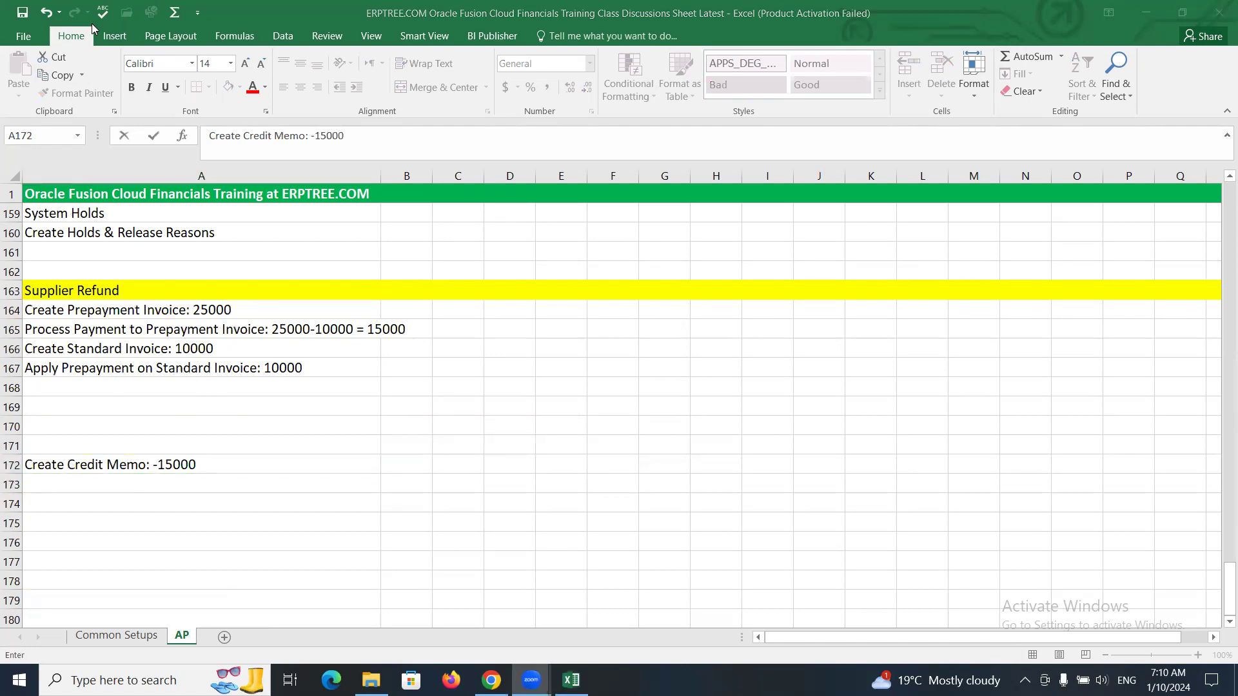
pyautogui.click(171, 464)
pyautogui.click(139, 496)
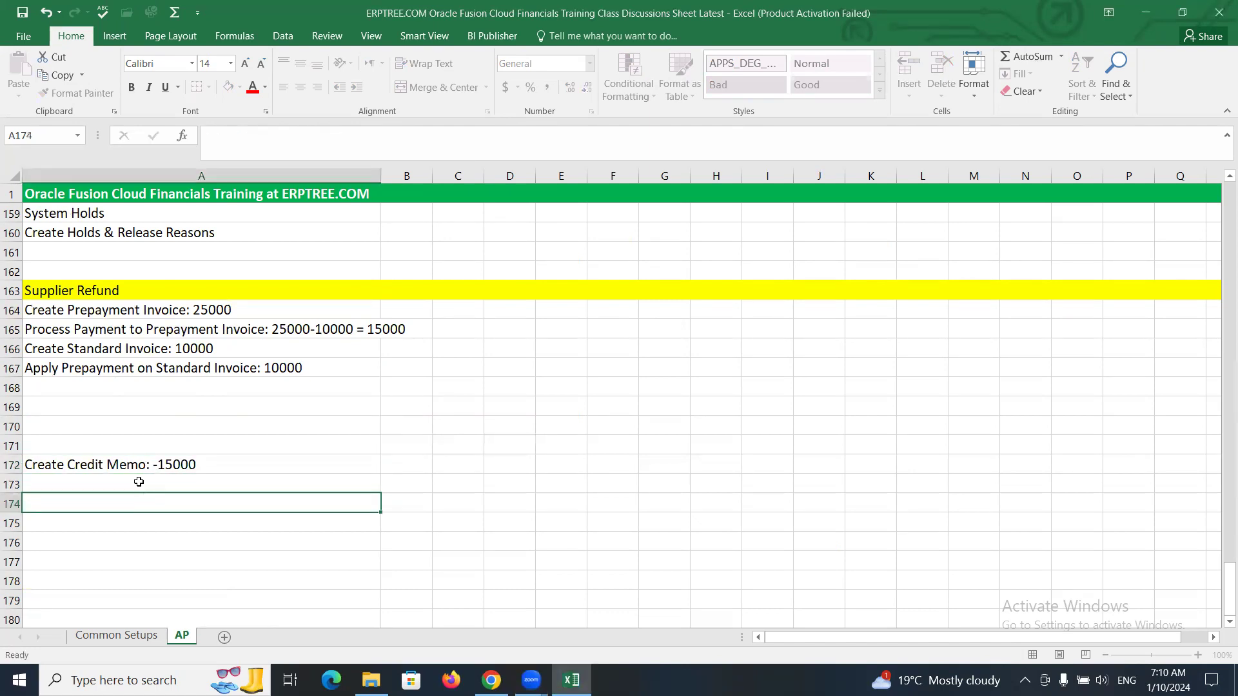
pyautogui.click(127, 348)
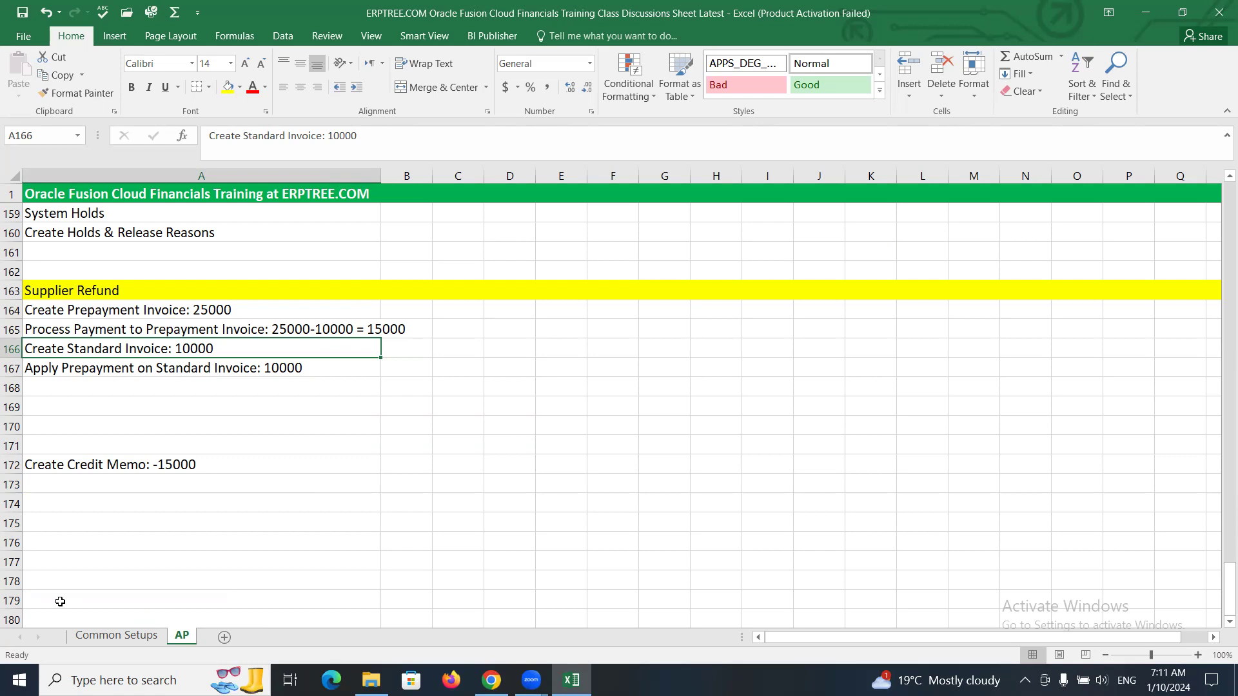
pyautogui.click(62, 467)
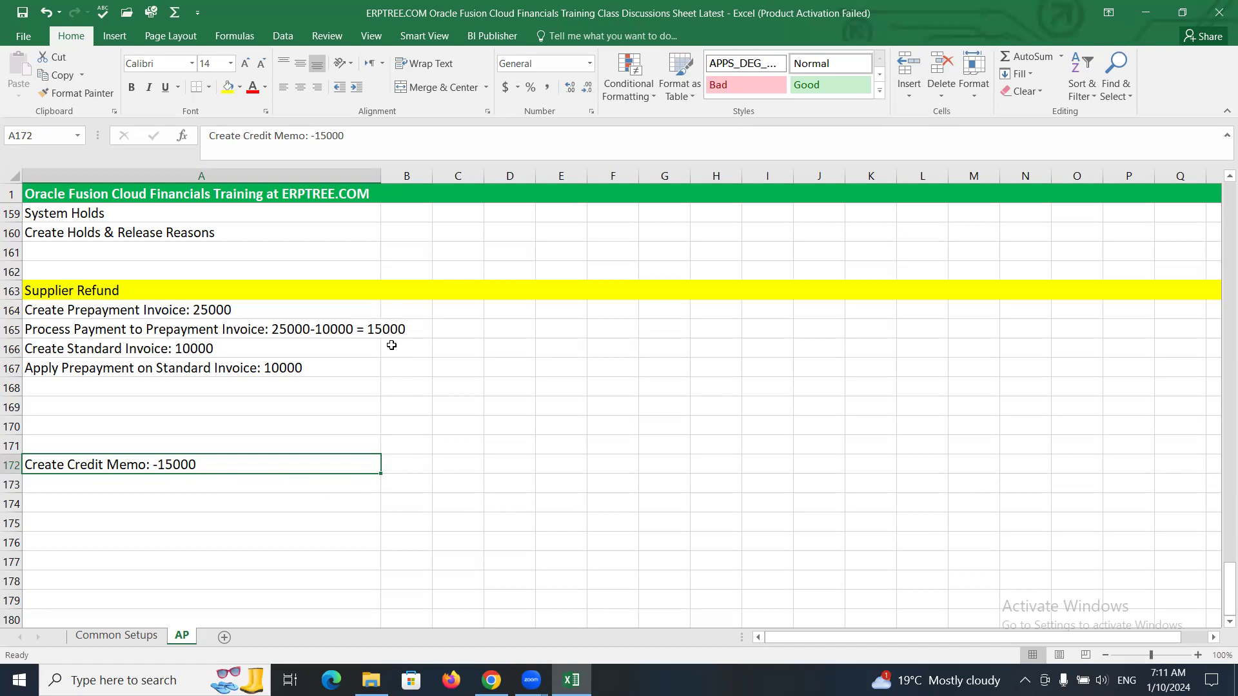
pyautogui.click(174, 509)
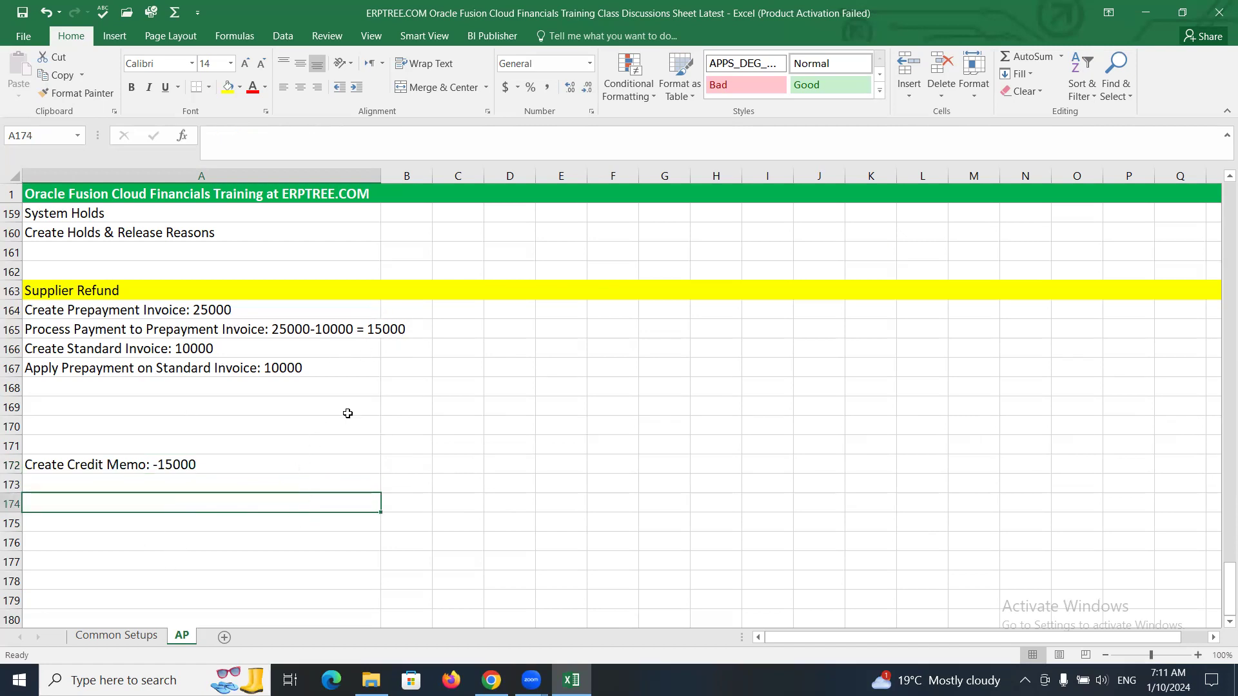
pyautogui.click(202, 472)
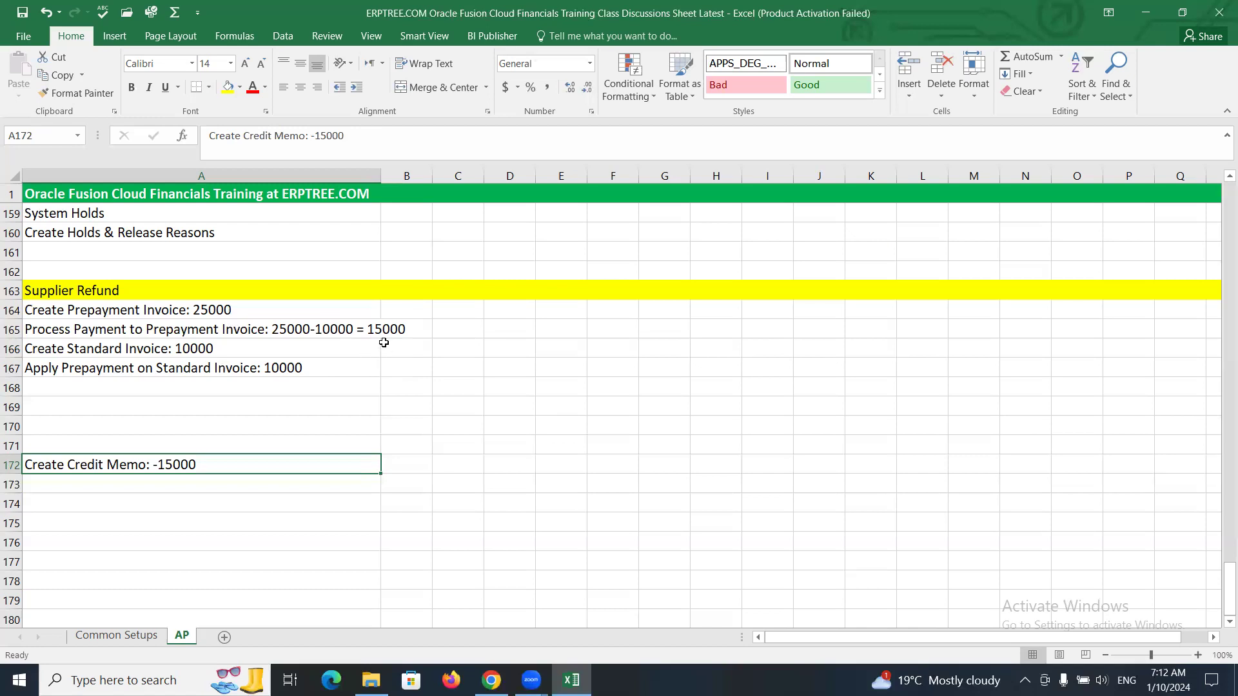
# Enter "Create Dummy Invoice: 15000, Apply PP" in cell A168, directly below the Apply Prepayment line.
pyautogui.click(107, 387)
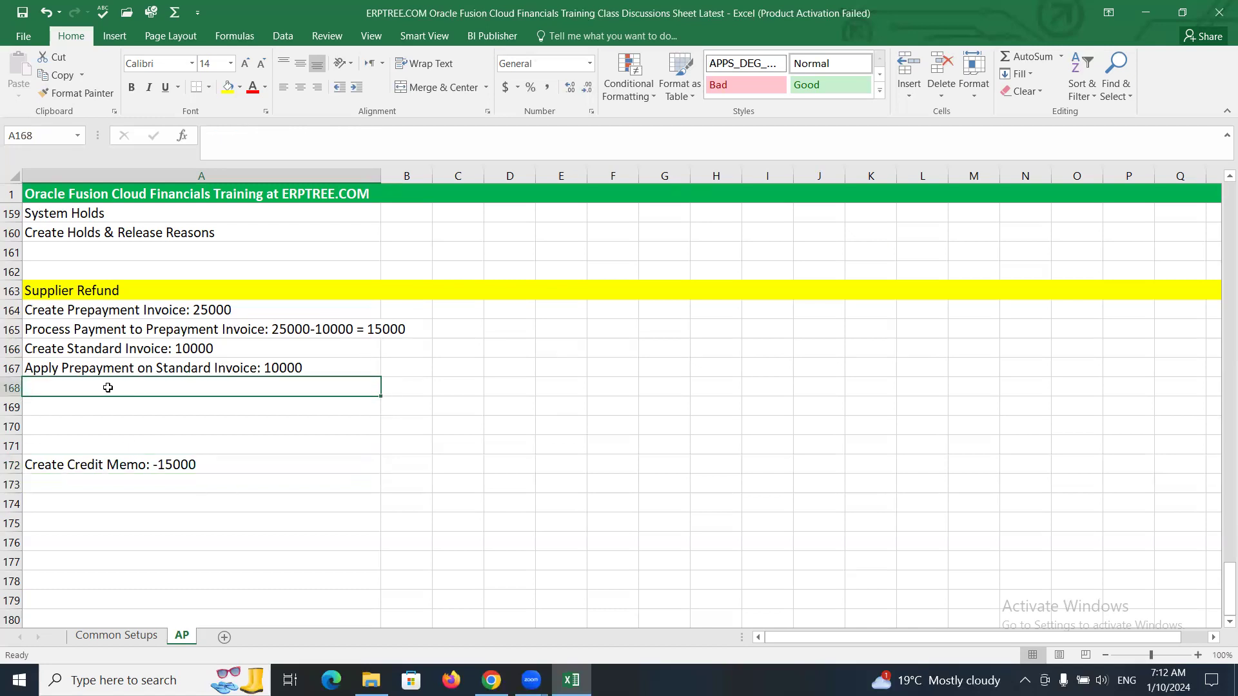
pyautogui.write('Creat')
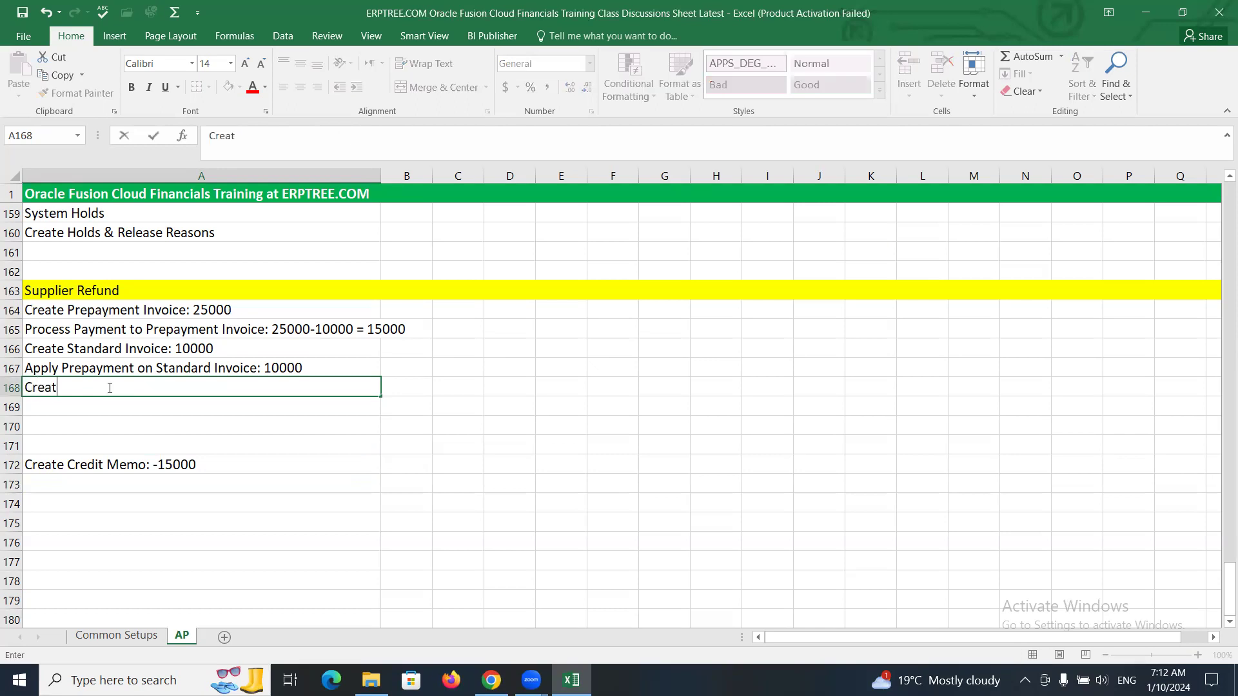
pyautogui.write('e Dummy Invoice:')
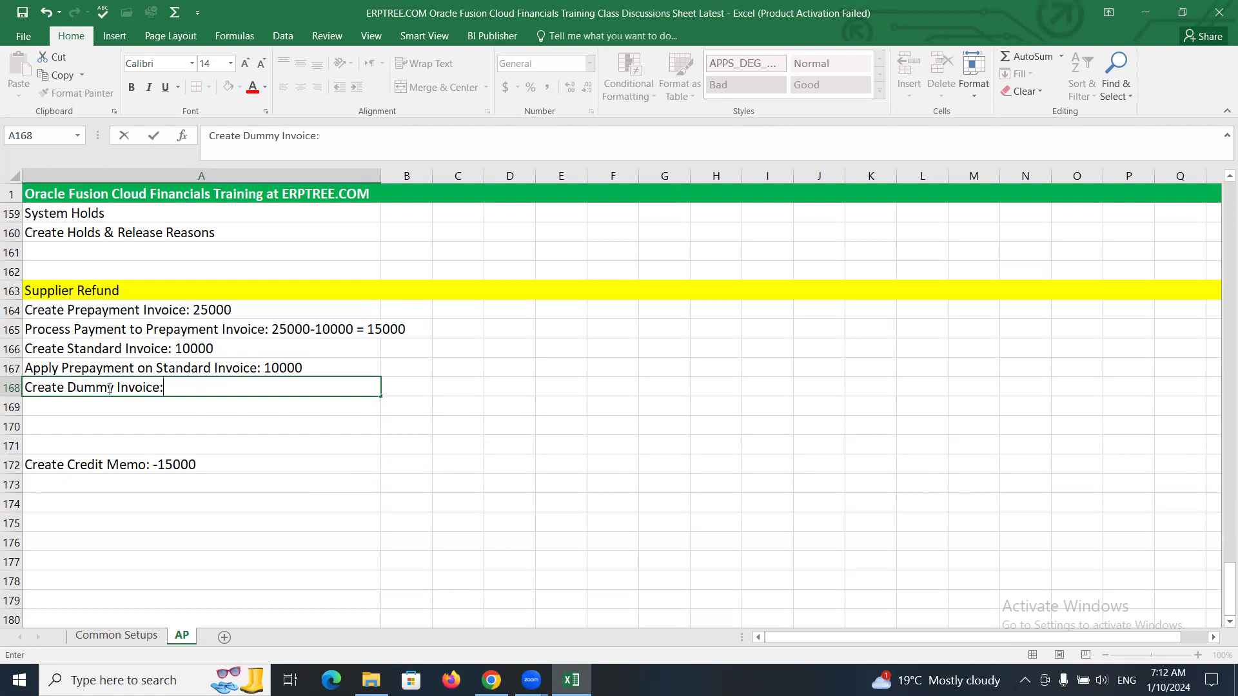
pyautogui.write(' 15000, Apply')
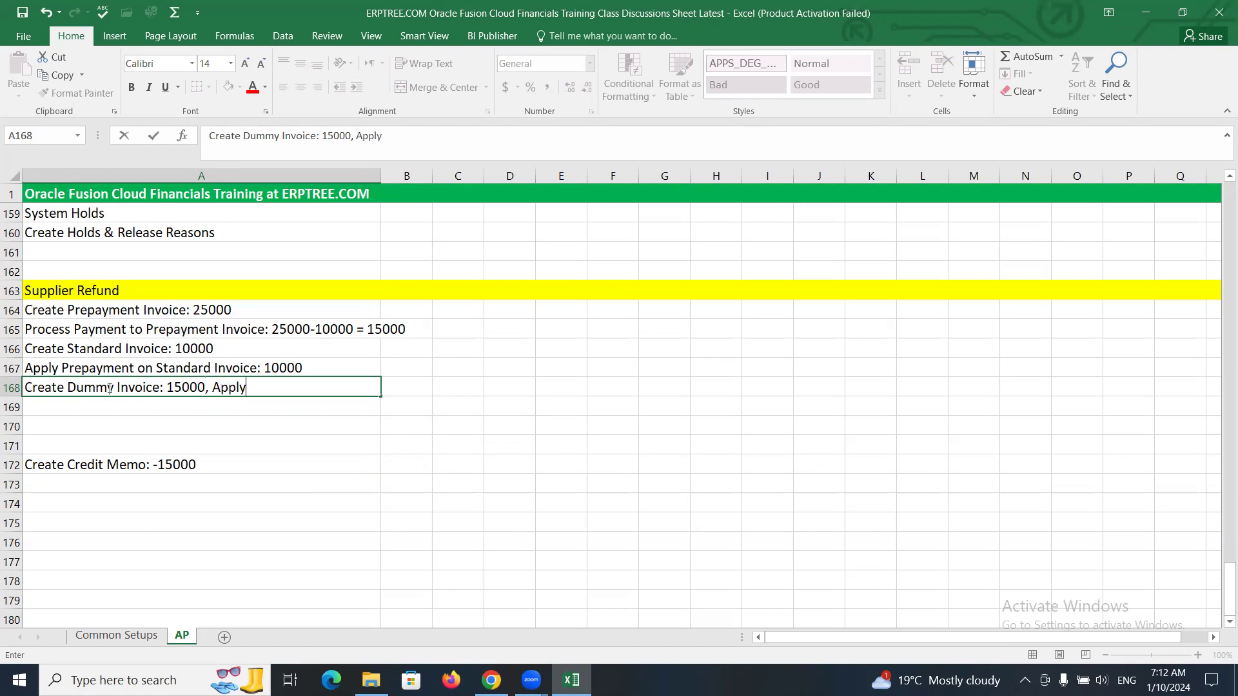
pyautogui.write(' PP')
pyautogui.hotkey('ctrl', 'Return')
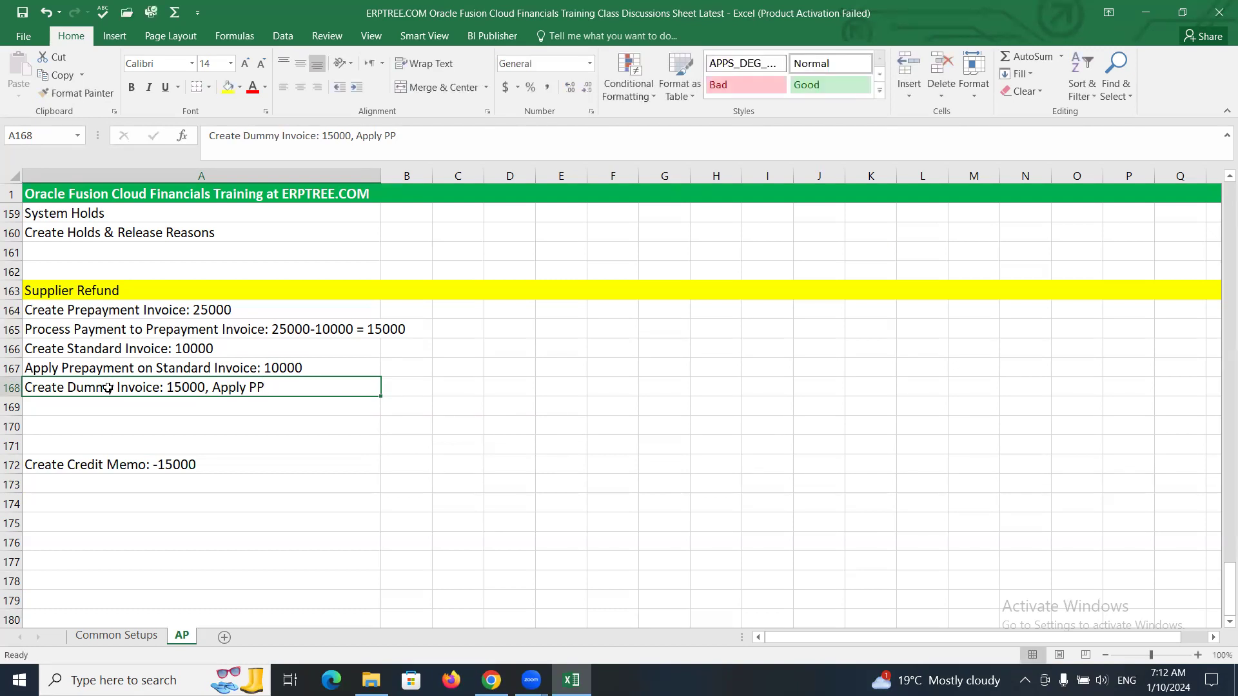
# Enter "Record Payment for Credit Memo: -15000" in cell A173, below the Create Credit Memo line.
pyautogui.click(136, 461)
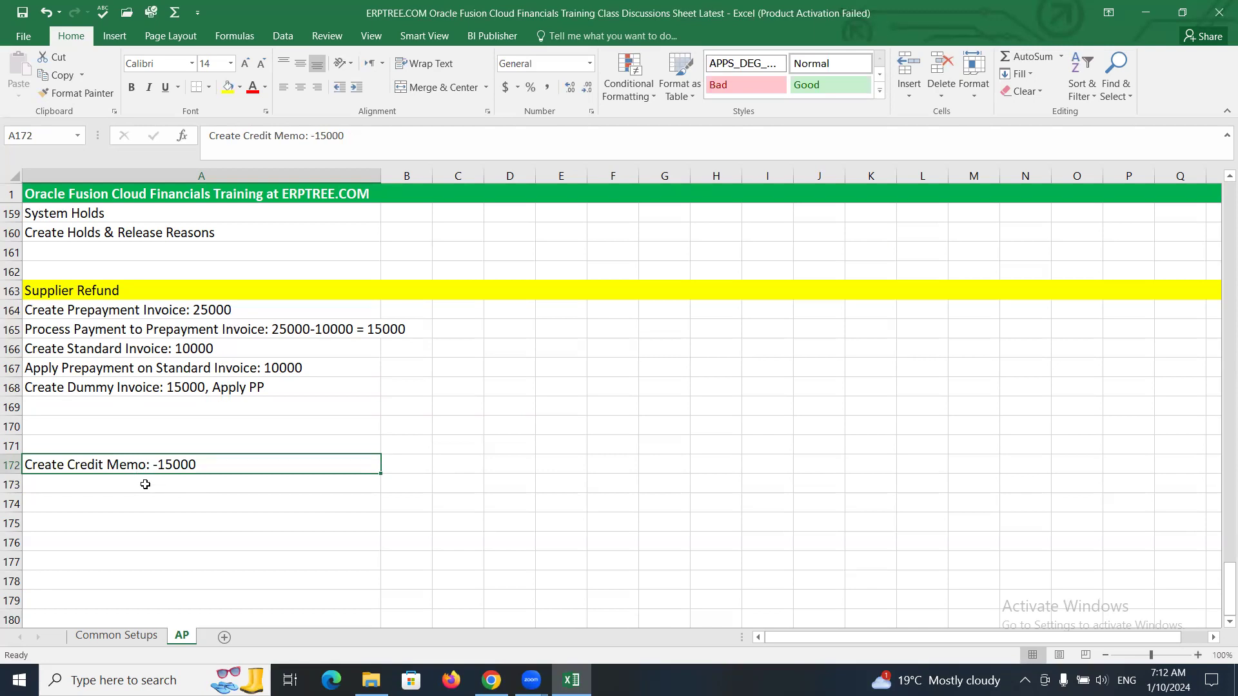
pyautogui.click(138, 483)
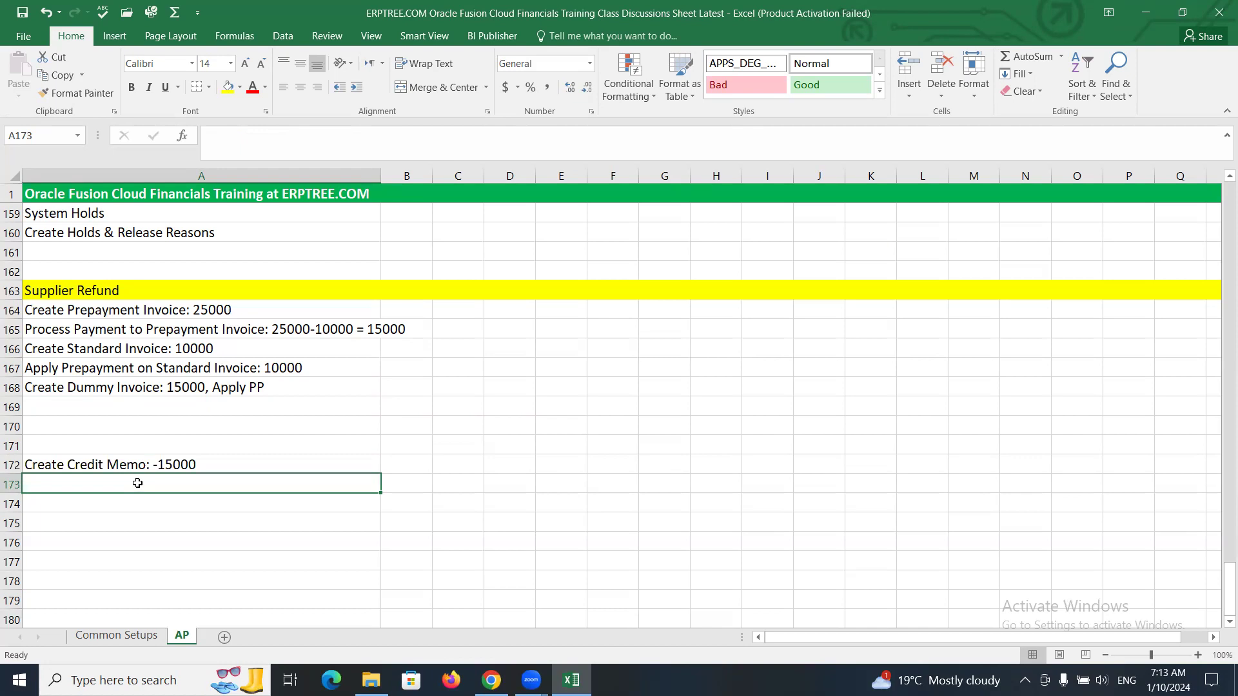
pyautogui.write('R')
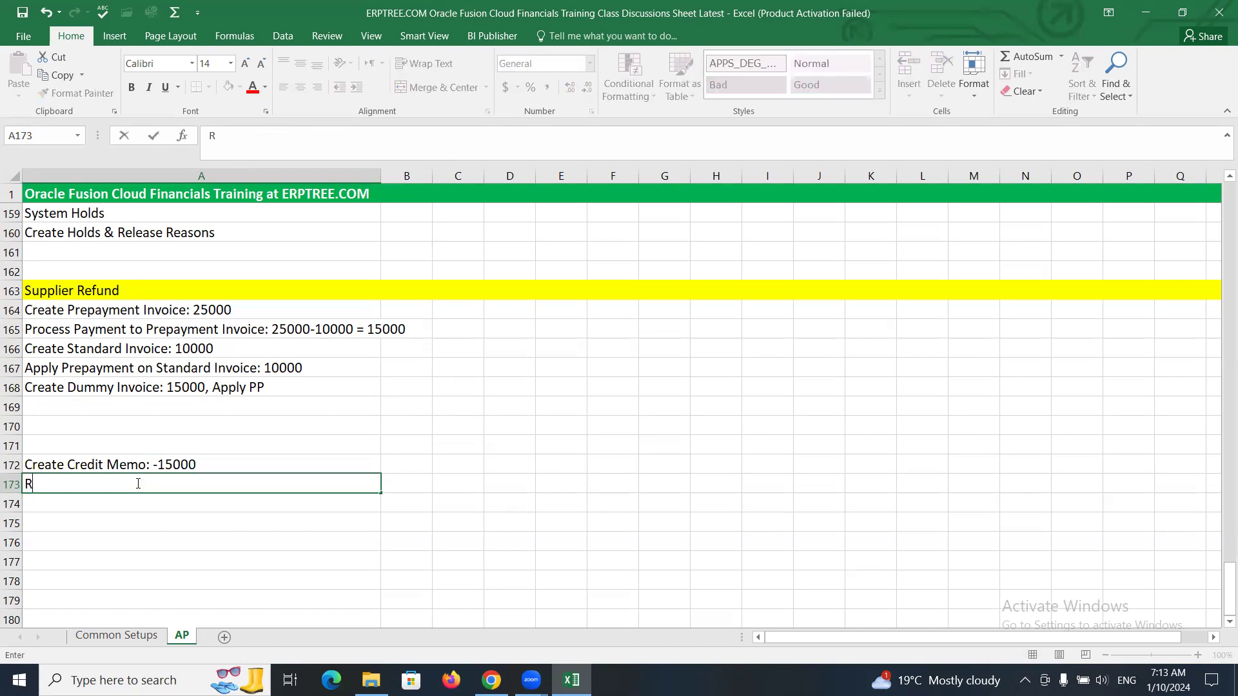
pyautogui.write('ecord Payment for Credit Memo:')
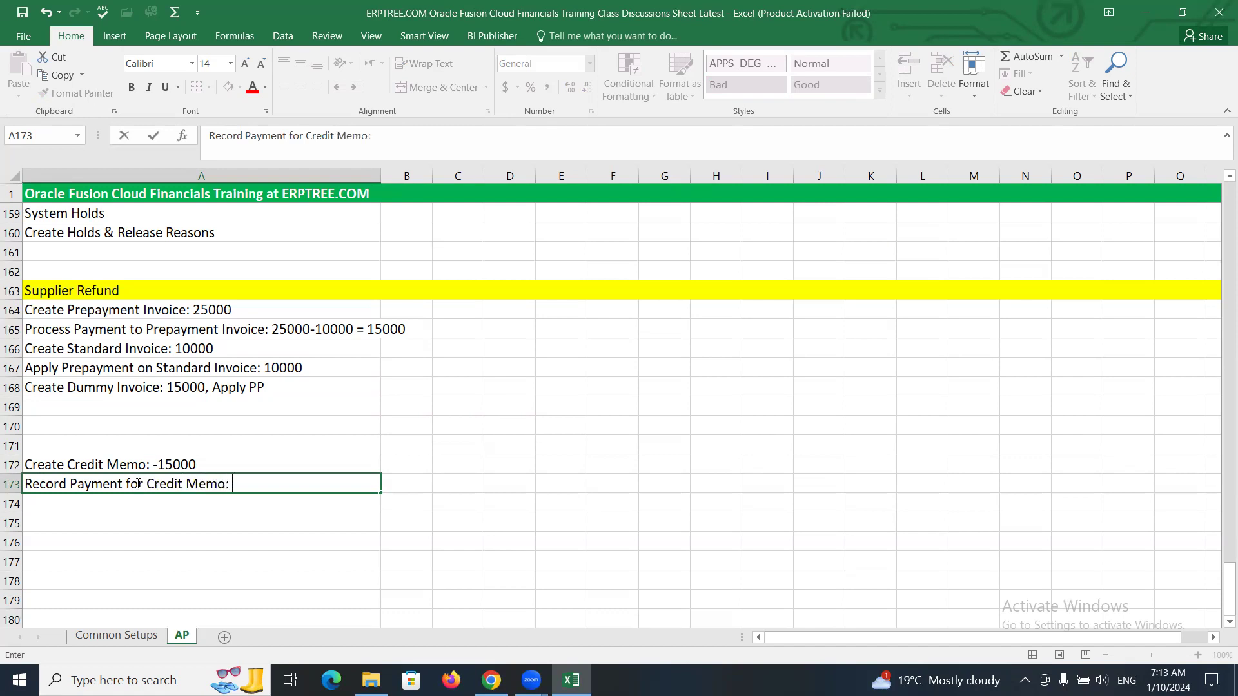
pyautogui.write(' -15000')
pyautogui.click(118, 507)
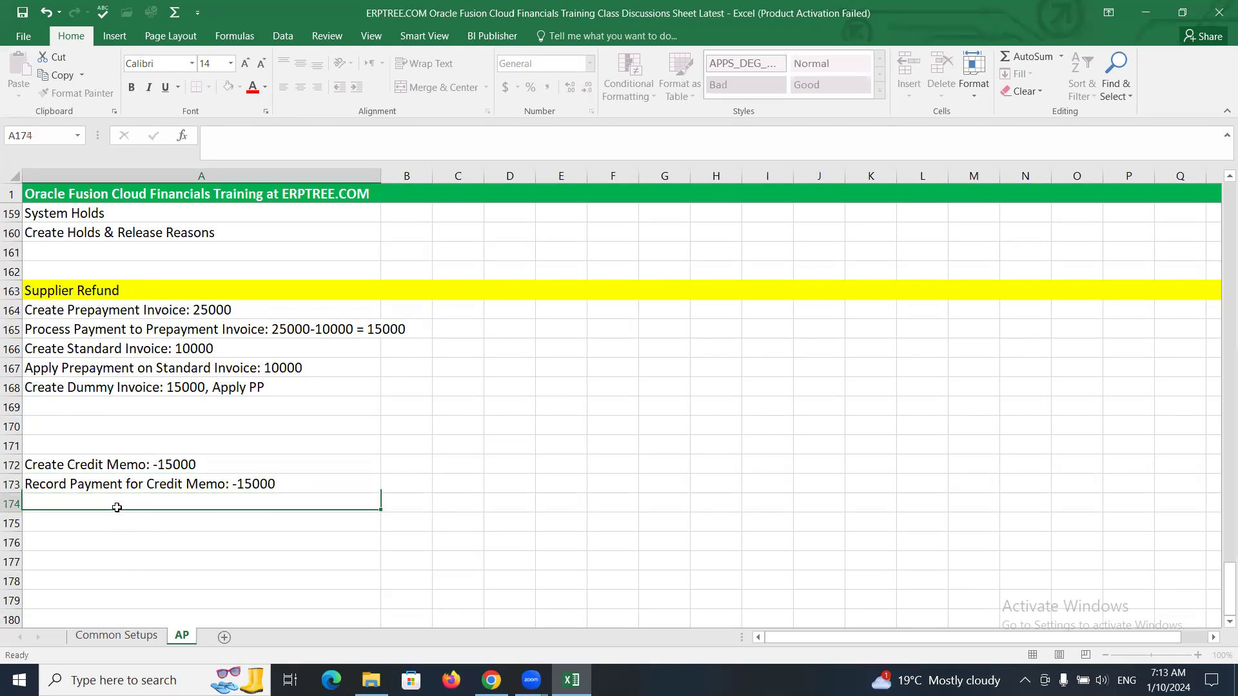
pyautogui.click(110, 484)
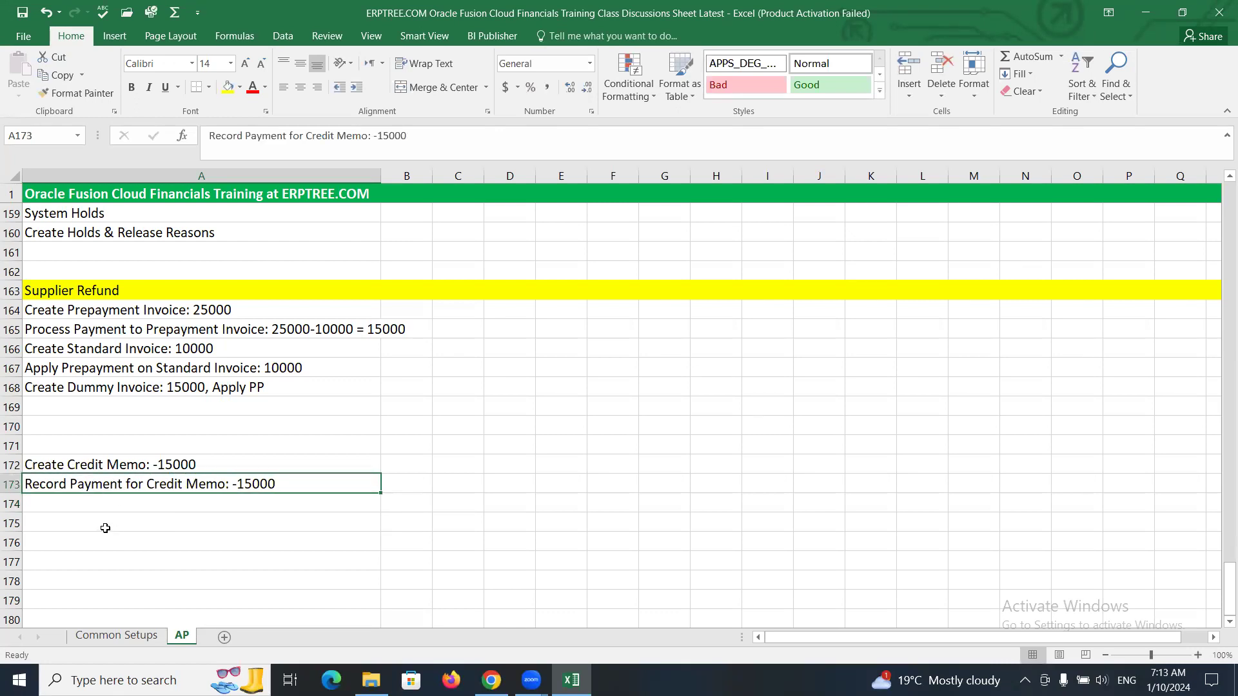
# Delete two blank rows starting at row 170, above the Create Credit Memo line.
pyautogui.click(10, 427)
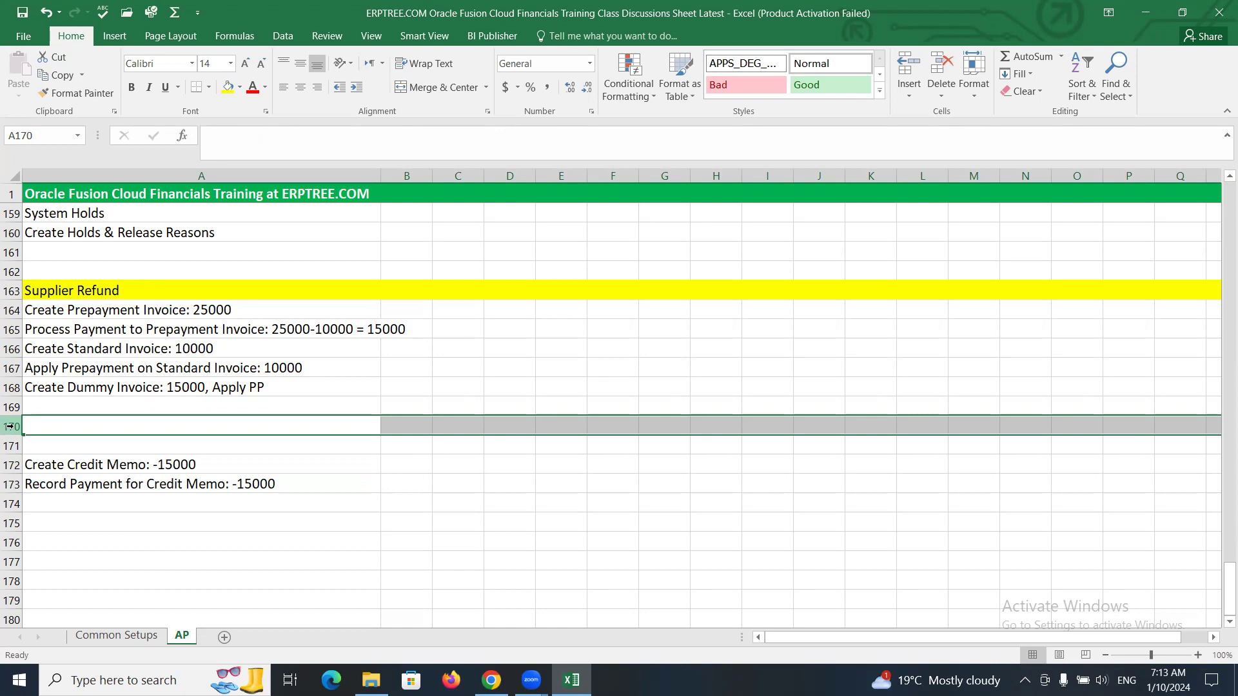
pyautogui.hotkey('ctrl', '-')
pyautogui.hotkey('ctrl', '-')
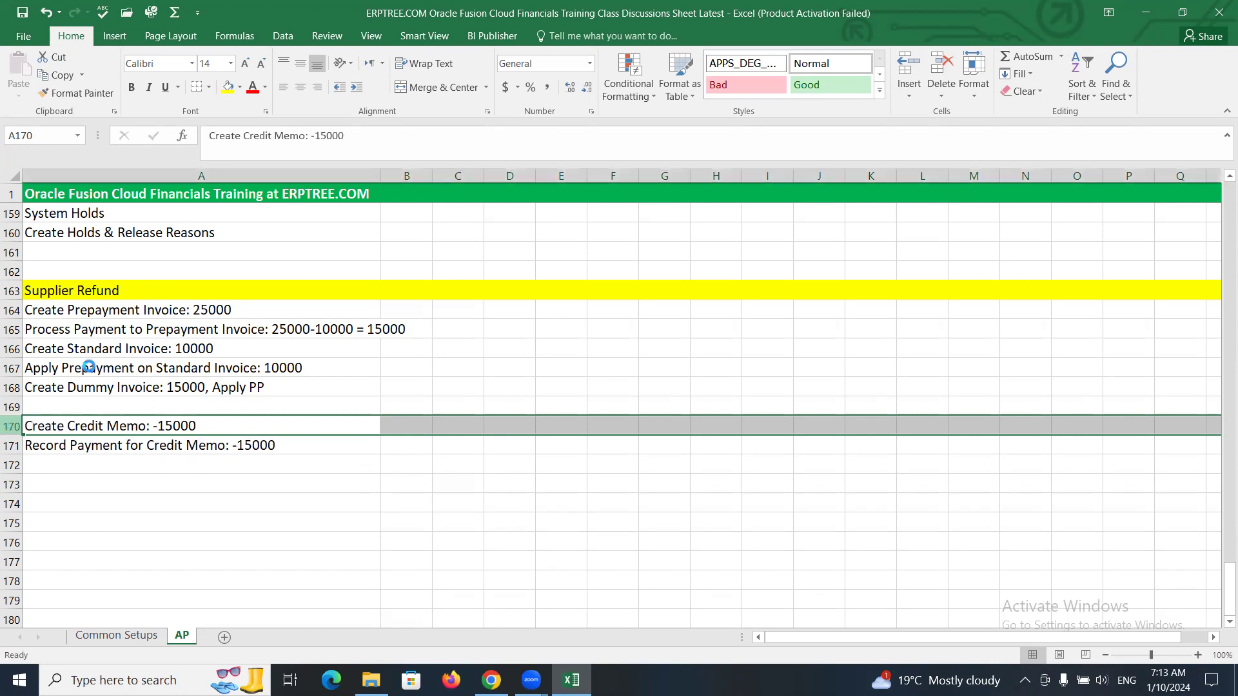
pyautogui.click(48, 310)
pyautogui.moveTo(329, 319); pyautogui.dragTo(409, 364)
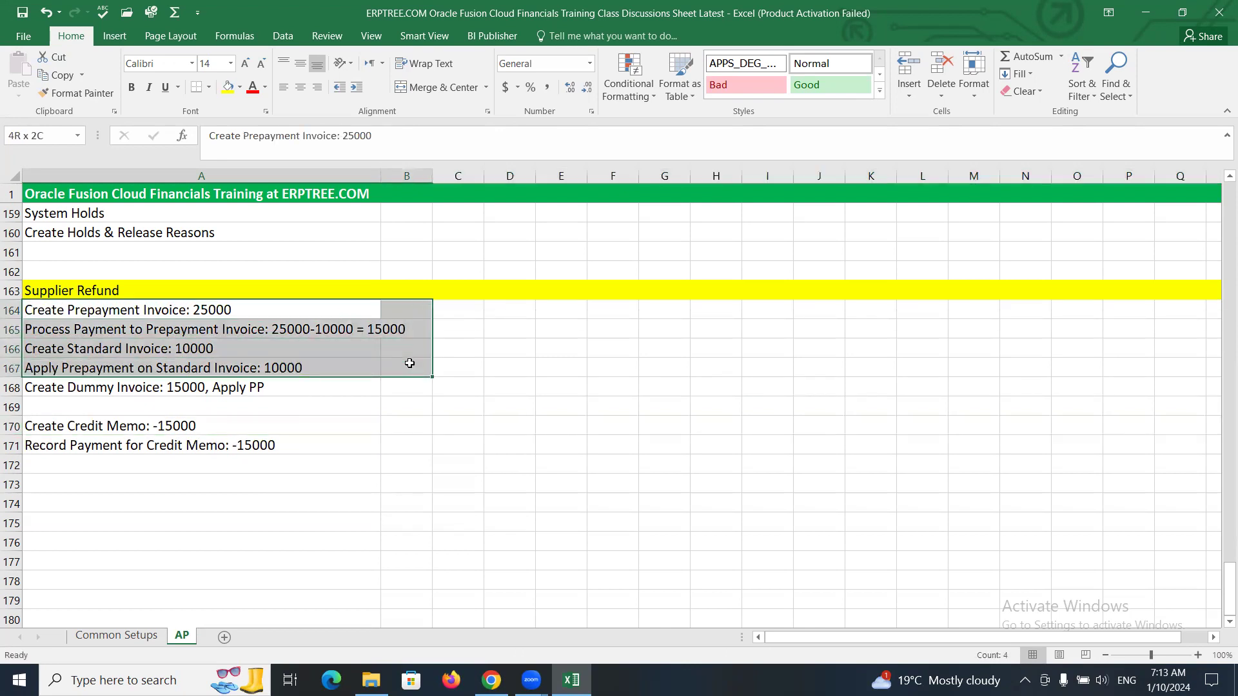
pyautogui.moveTo(410, 364); pyautogui.dragTo(409, 364)
pyautogui.click(110, 389)
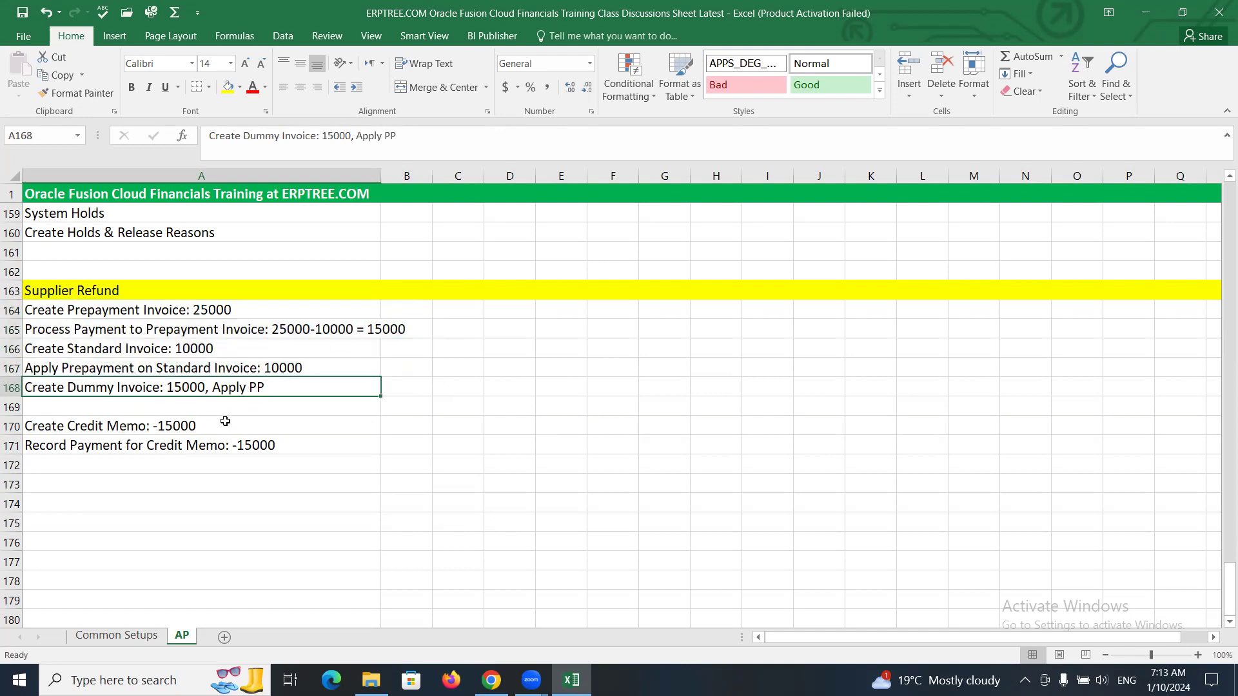
pyautogui.click(73, 427)
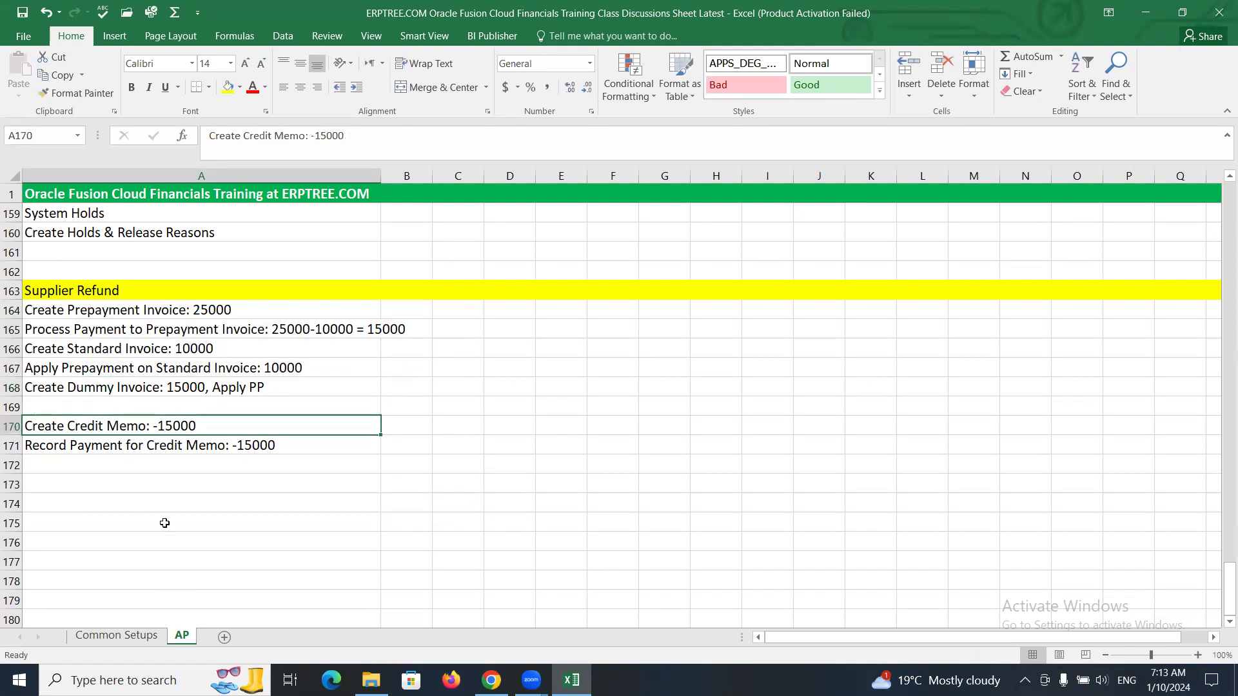
pyautogui.click(136, 448)
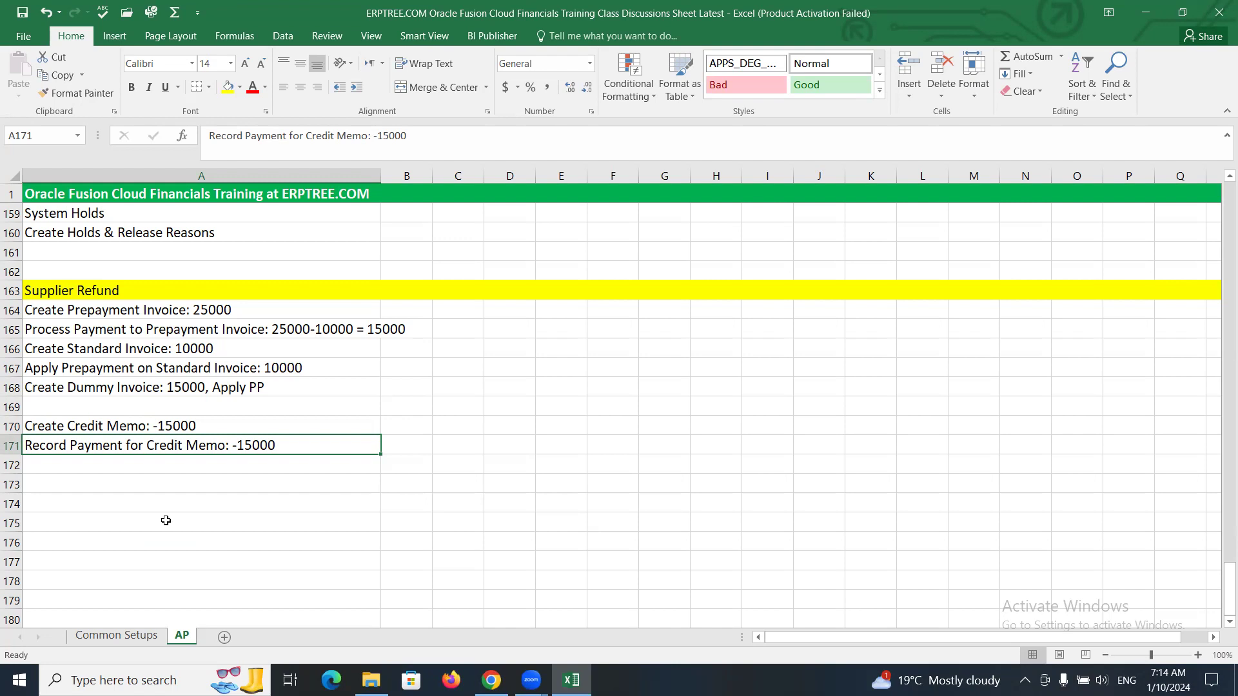
# Save the training workbook, switch to the Oracle Fusion Invoices page in Chrome, and save invoice 2 while starting a new one.
pyautogui.hotkey('ctrl', 's')
pyautogui.click(205, 388)
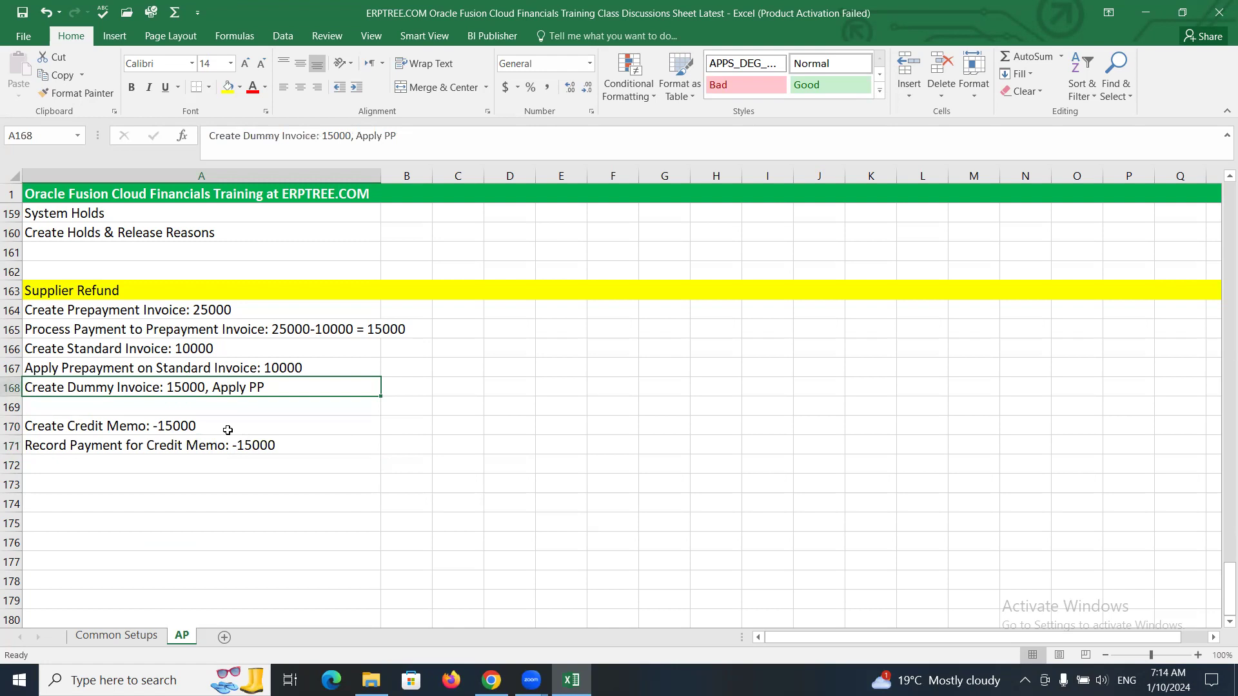
pyautogui.click(491, 680)
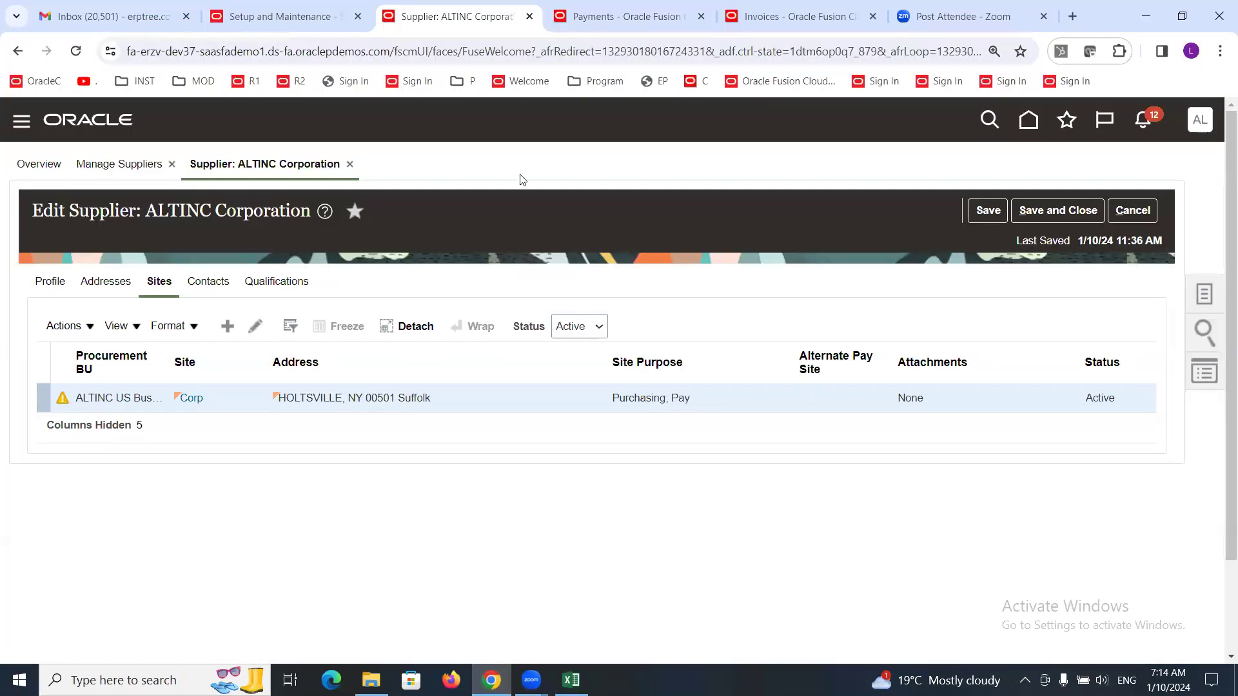
pyautogui.click(781, 24)
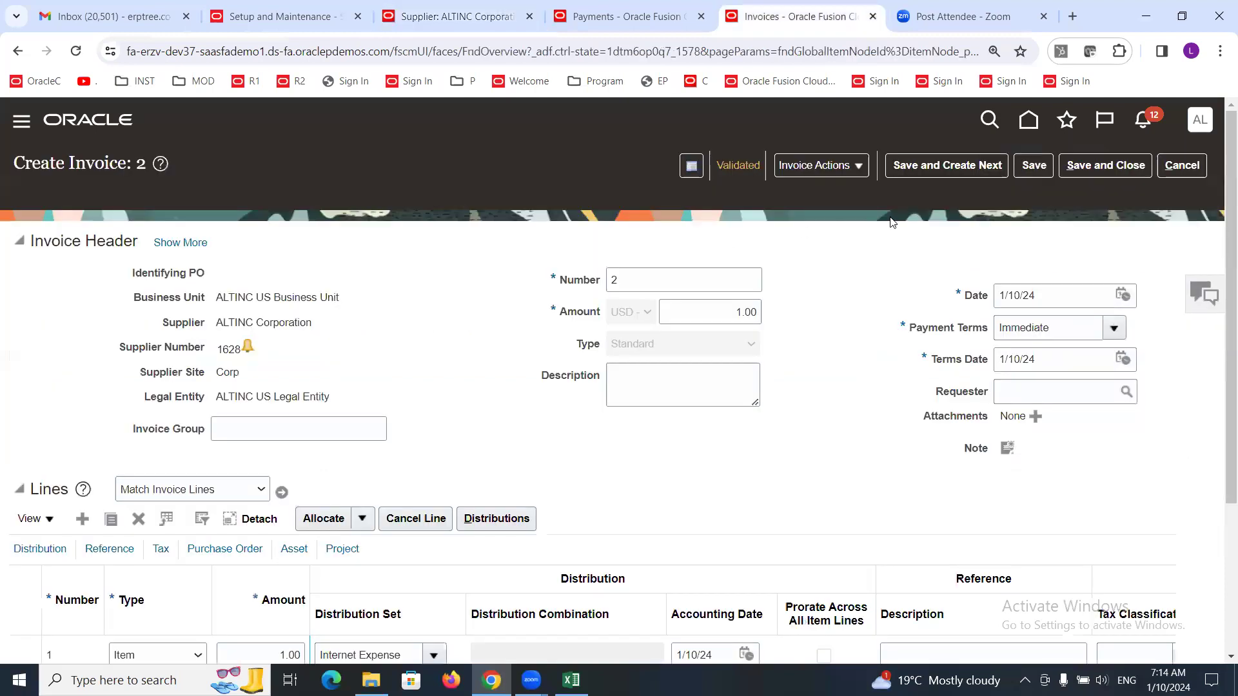
pyautogui.click(977, 166)
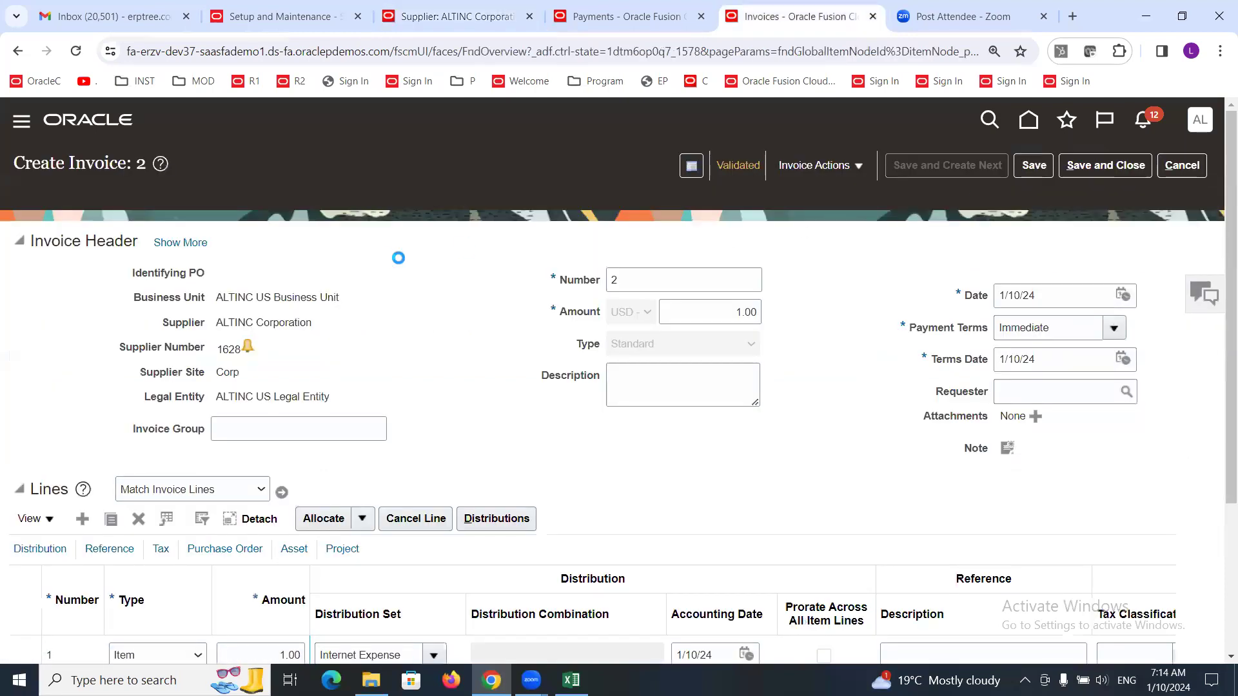
# Fill in the new invoice header with supplier ALTINC Corporation, number DUMMY and amount 15,000.
pyautogui.click(290, 342)
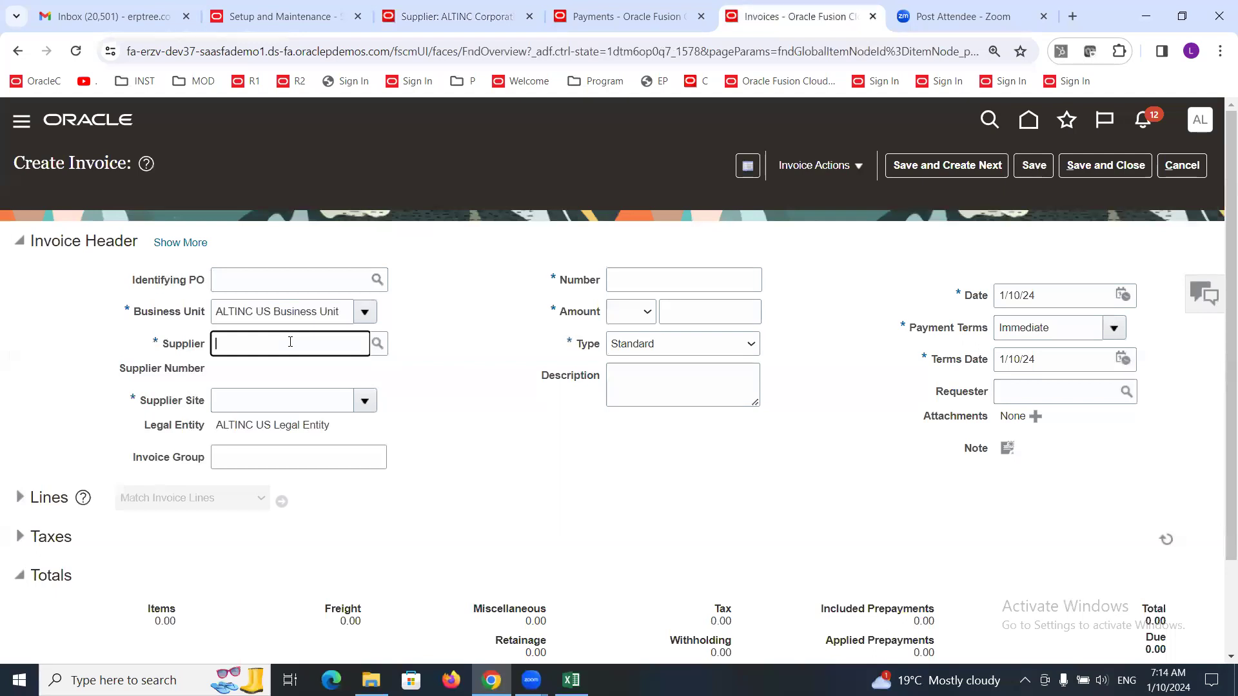
pyautogui.write('ALTINC')
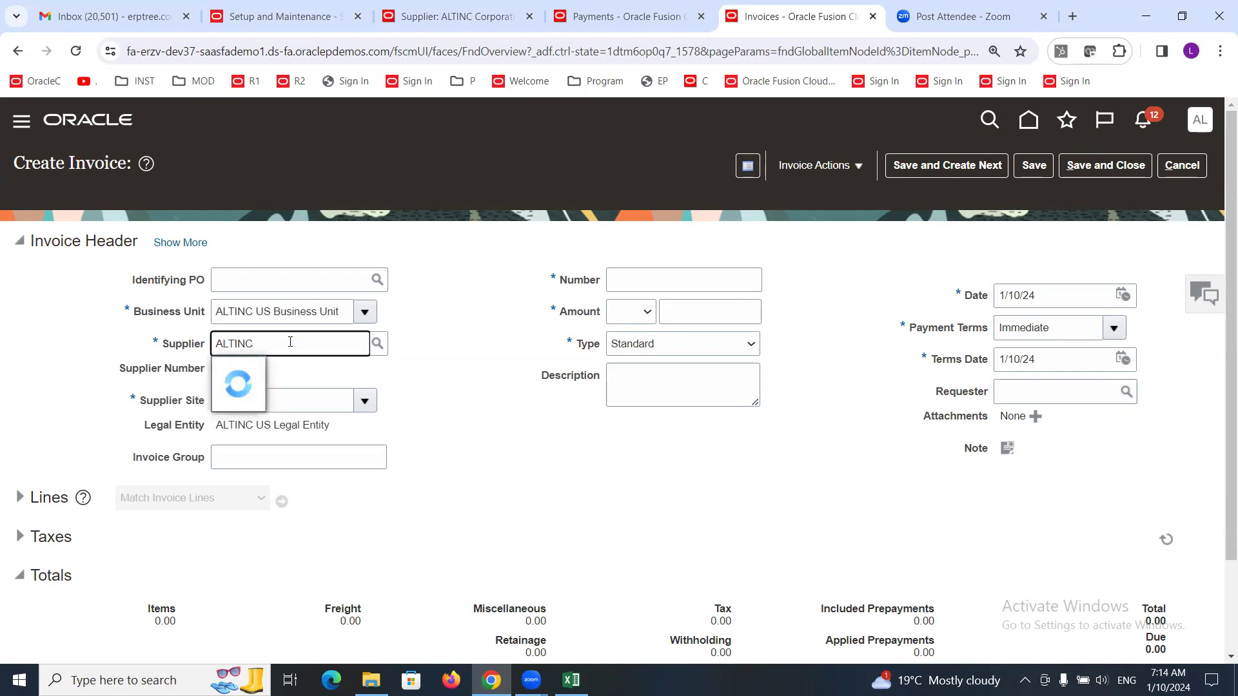
pyautogui.click(282, 371)
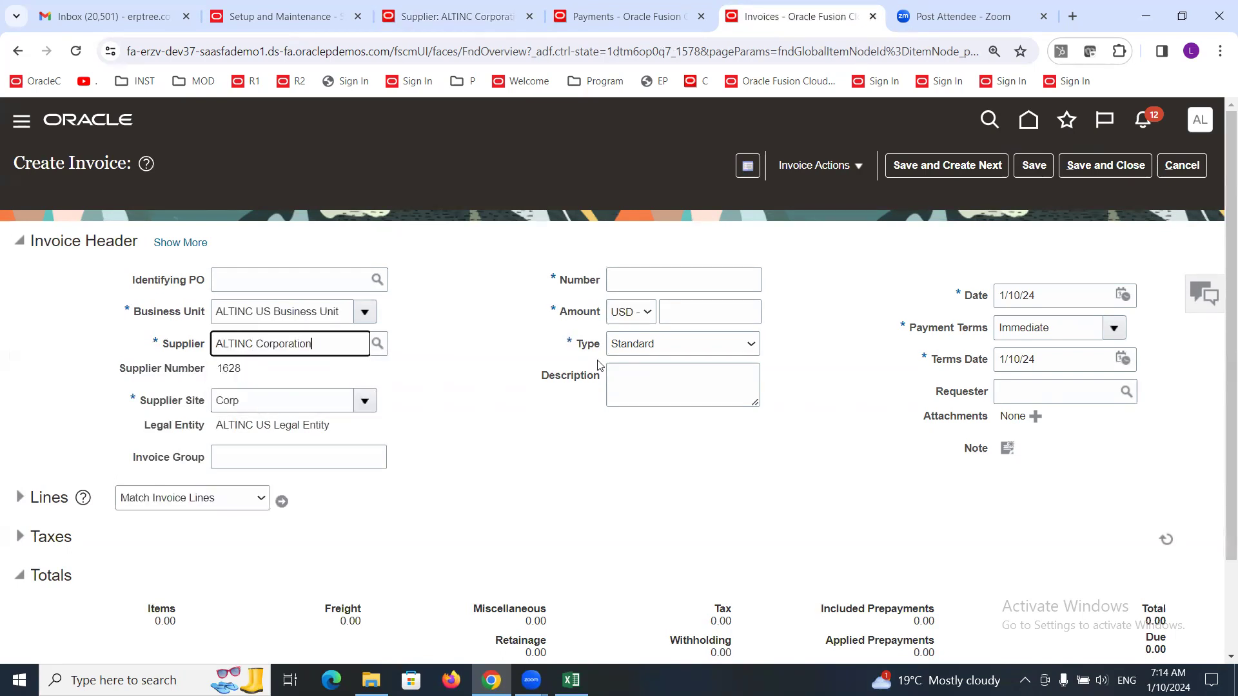
pyautogui.click(653, 278)
pyautogui.write('DU')
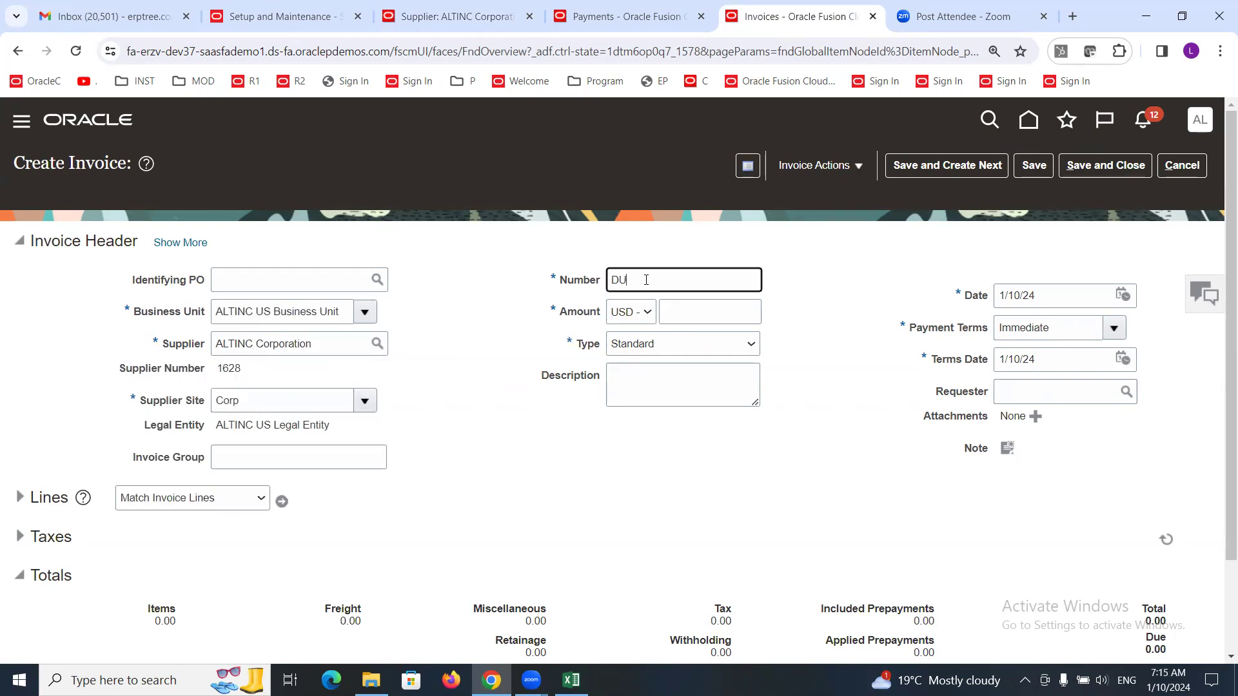
pyautogui.write('MMY')
pyautogui.press('Tab')
pyautogui.press('Tab')
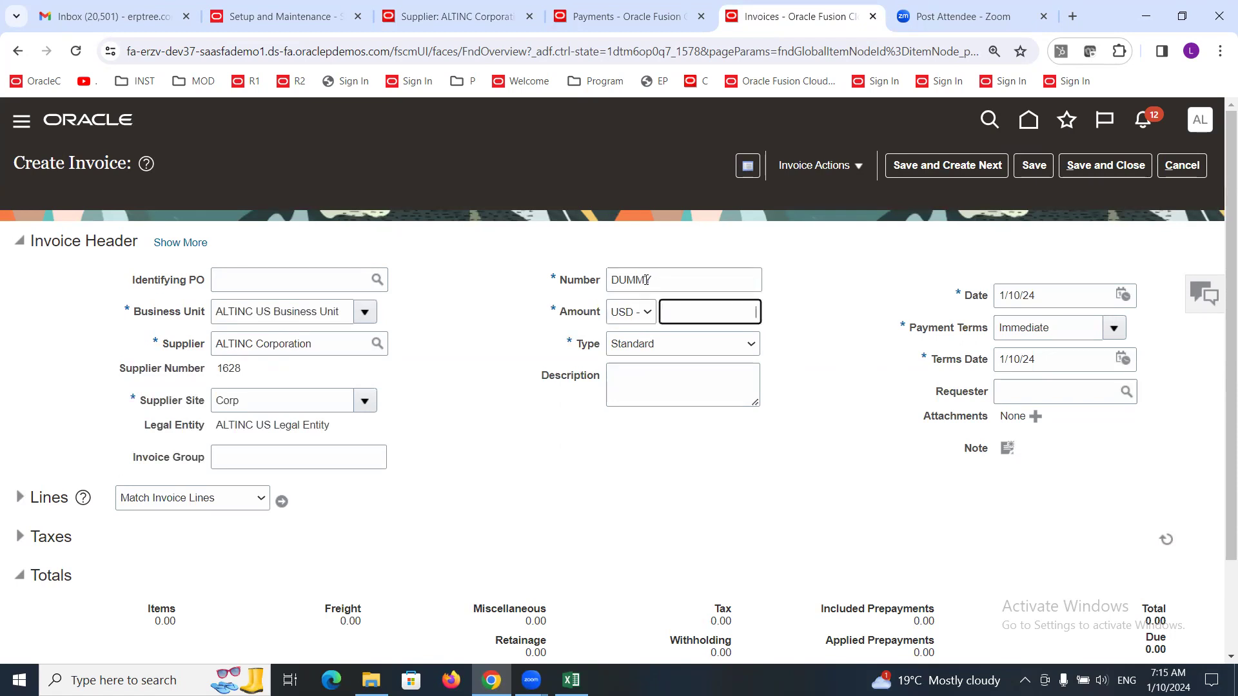
pyautogui.write('15000')
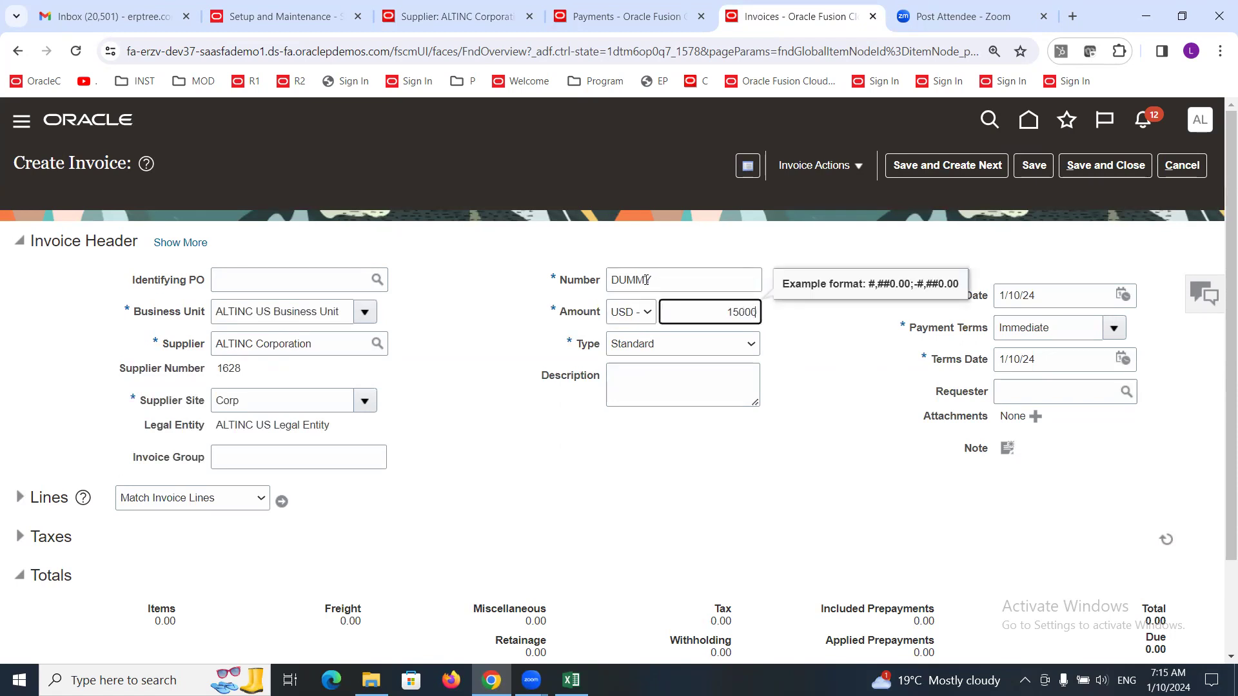
pyautogui.press('Tab')
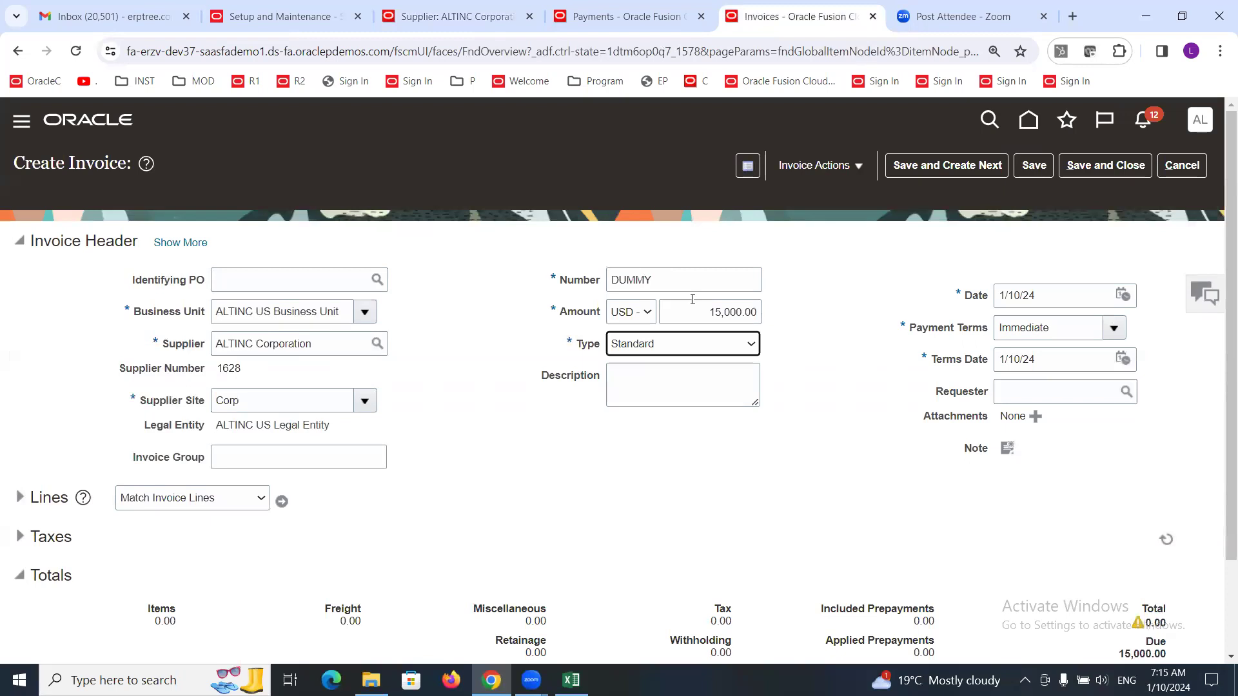
# Expand the invoice lines and enter 15,000 as the amount of item line 1.
pyautogui.click(20, 498)
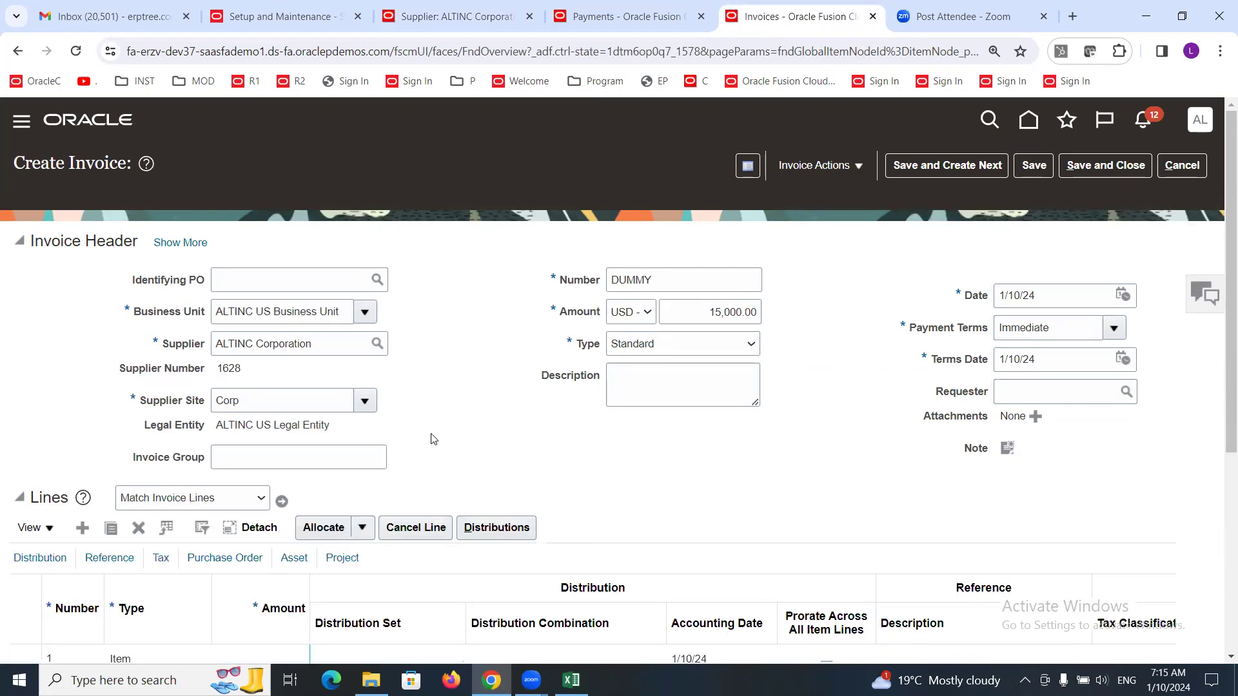
pyautogui.scroll(-3, 415, 429)
pyautogui.click(274, 496)
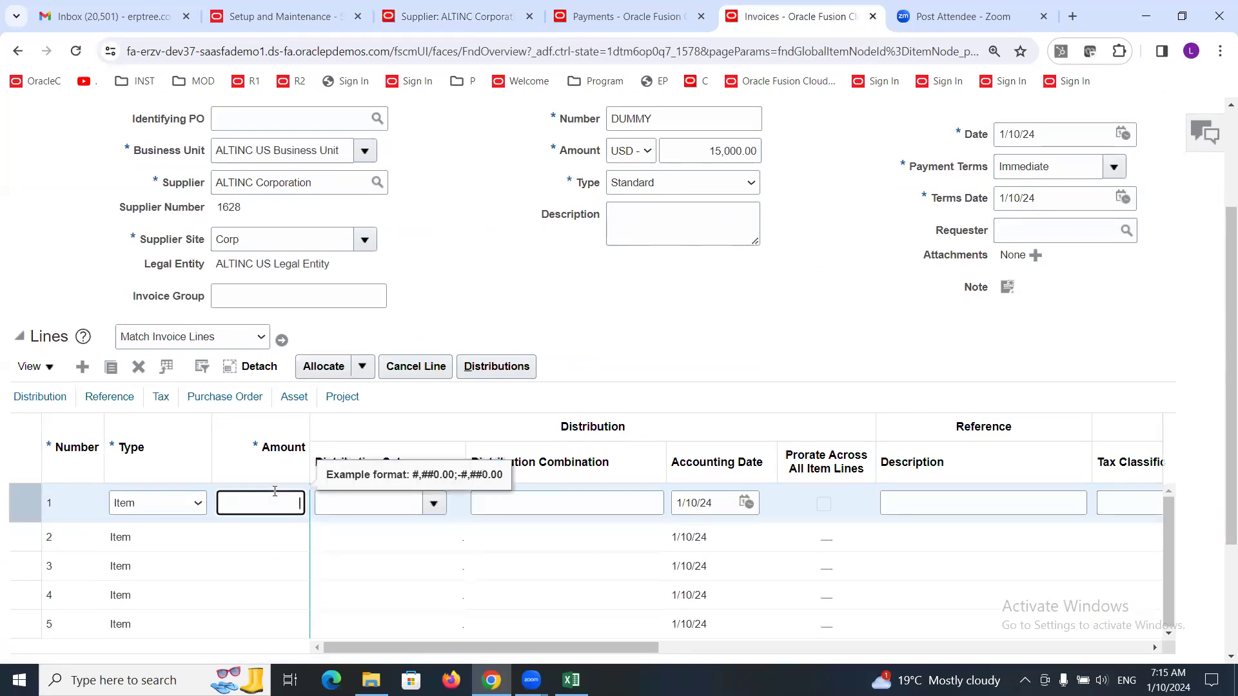
pyautogui.write('15000')
pyautogui.press('Tab')
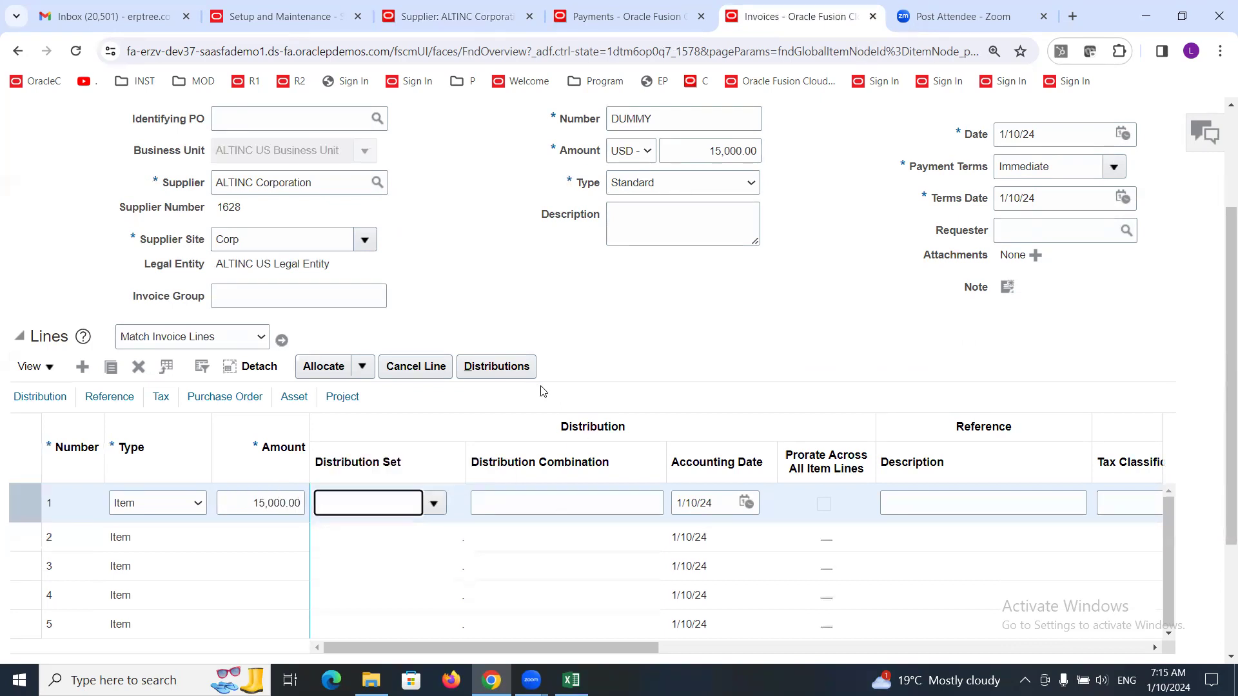
# Review the Create Dummy Invoice and Create Credit Memo lines in the Excel training sheet, and return to the invoice in Chrome.
pyautogui.hotkey('alt', 'Tab')
pyautogui.click(140, 424)
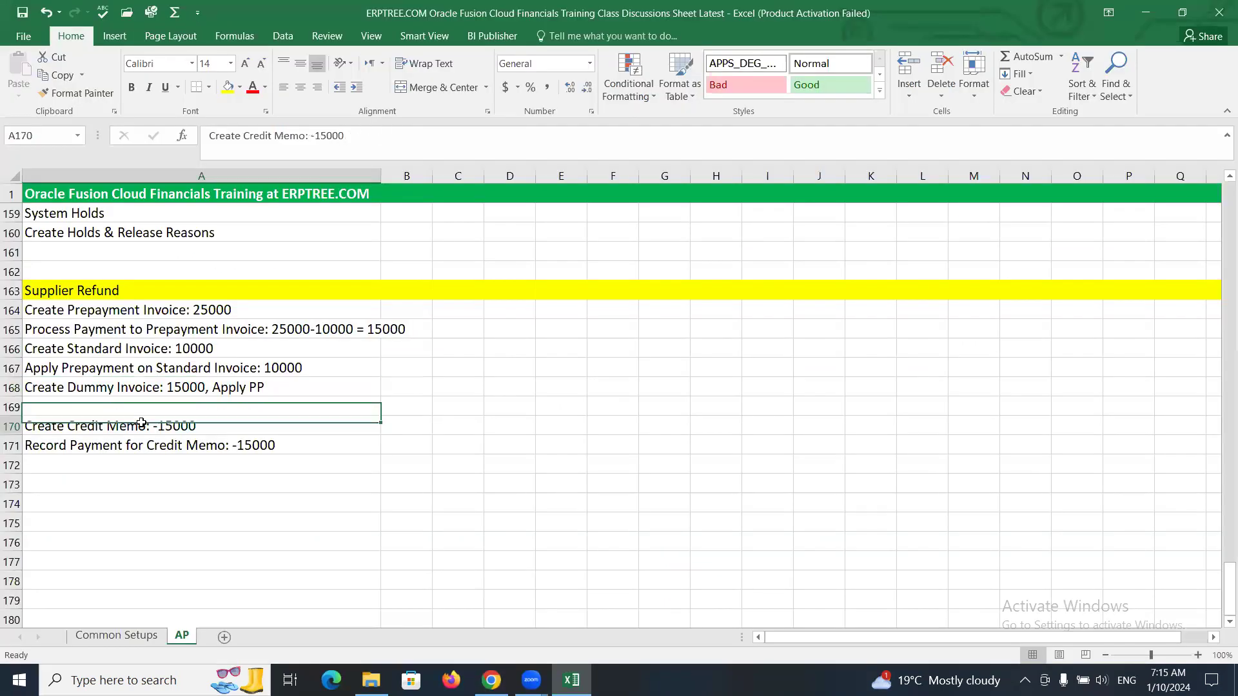
pyautogui.click(161, 391)
pyautogui.click(159, 423)
pyautogui.click(172, 391)
pyautogui.click(171, 424)
pyautogui.click(183, 385)
pyautogui.click(169, 427)
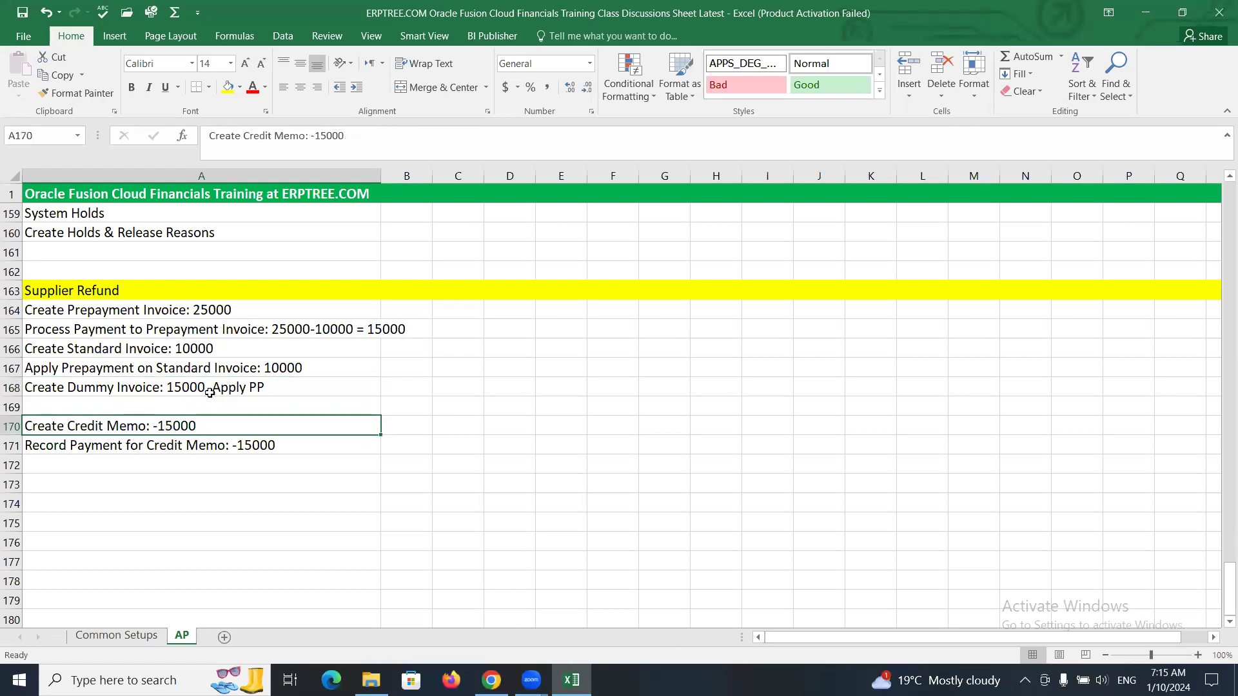
pyautogui.hotkey('alt', 'Tab')
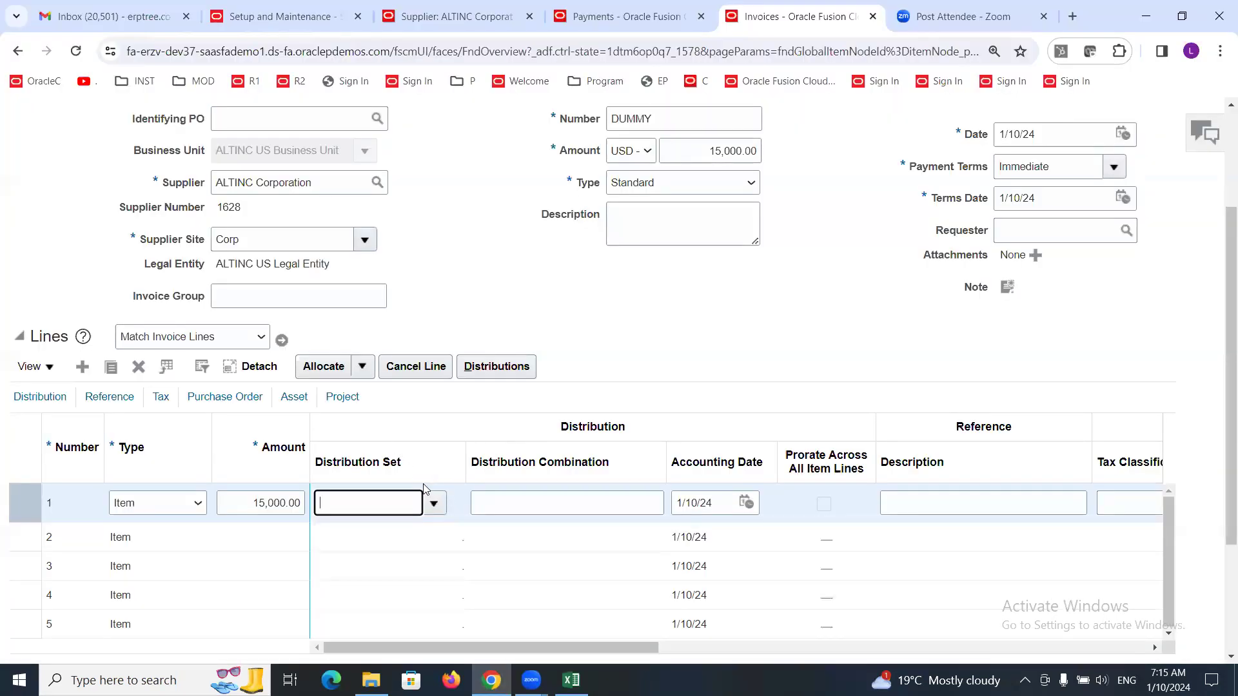
pyautogui.hotkey('alt', 'Tab')
pyautogui.click(141, 394)
pyautogui.click(117, 429)
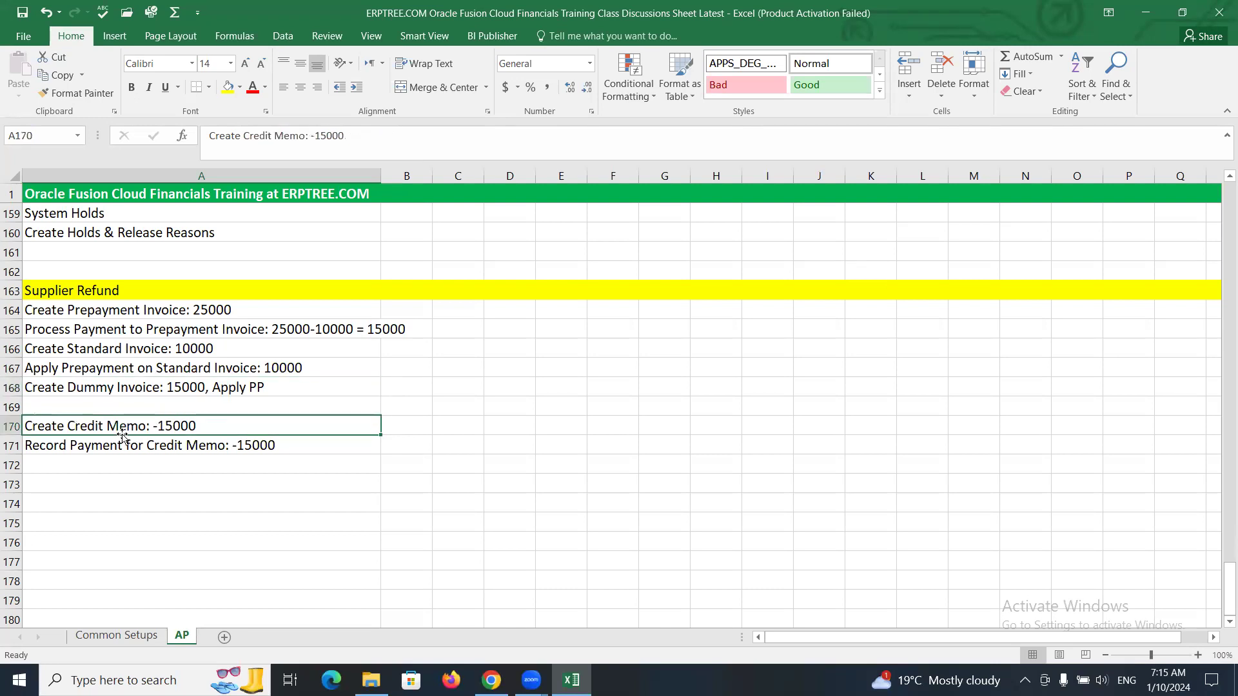
pyautogui.click(122, 390)
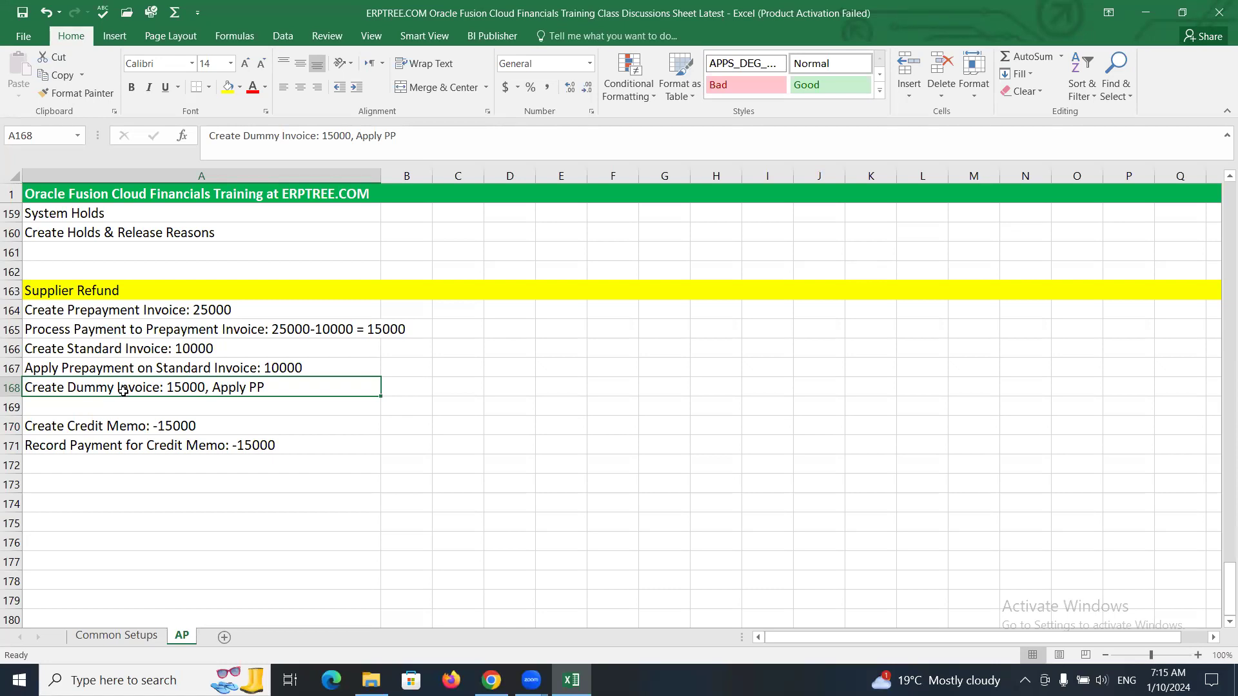
pyautogui.click(122, 427)
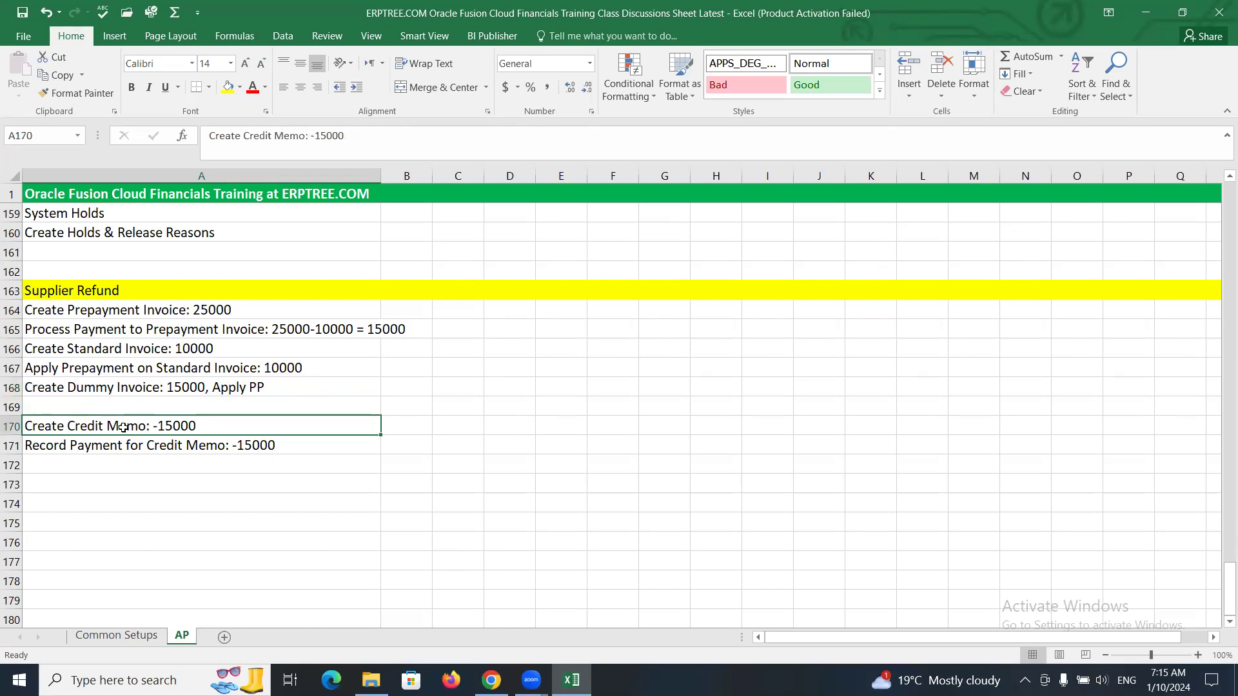
pyautogui.click(132, 384)
pyautogui.click(138, 428)
pyautogui.hotkey('alt', 'Tab')
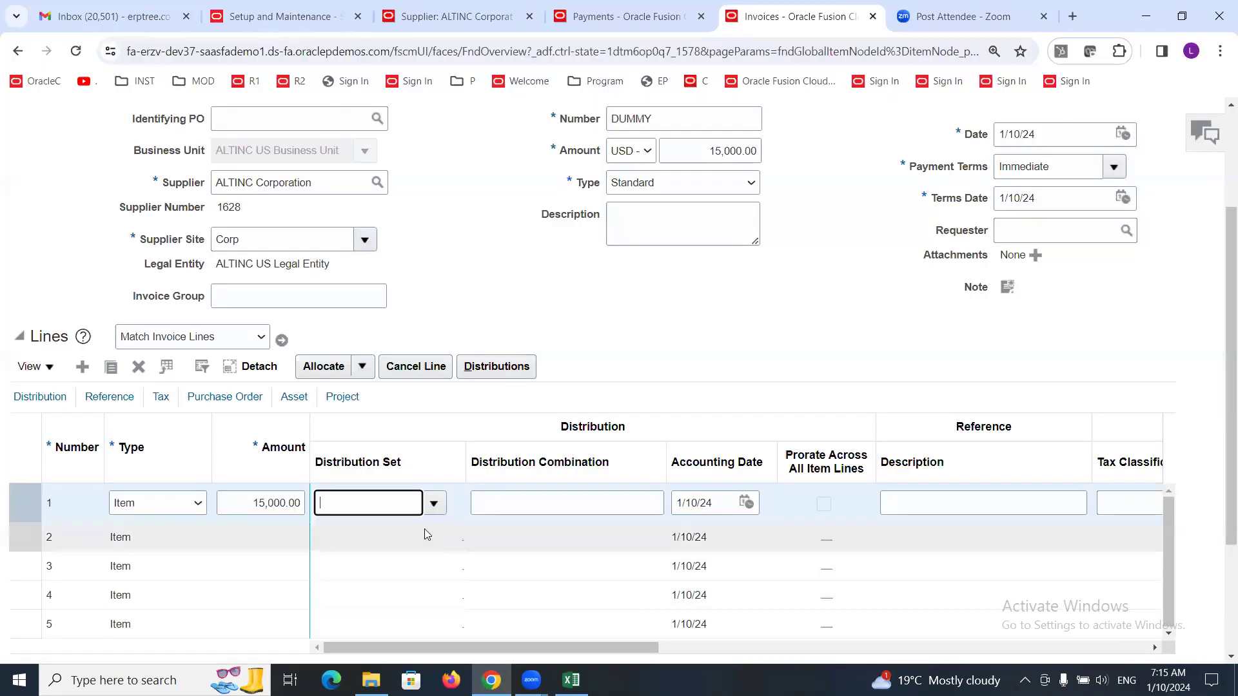
# Open line 1's distribution combination segments and set Company to 1000 and Cost Center to 0000 Default.
pyautogui.click(655, 504)
pyautogui.moveTo(667, 455); pyautogui.dragTo(706, 460)
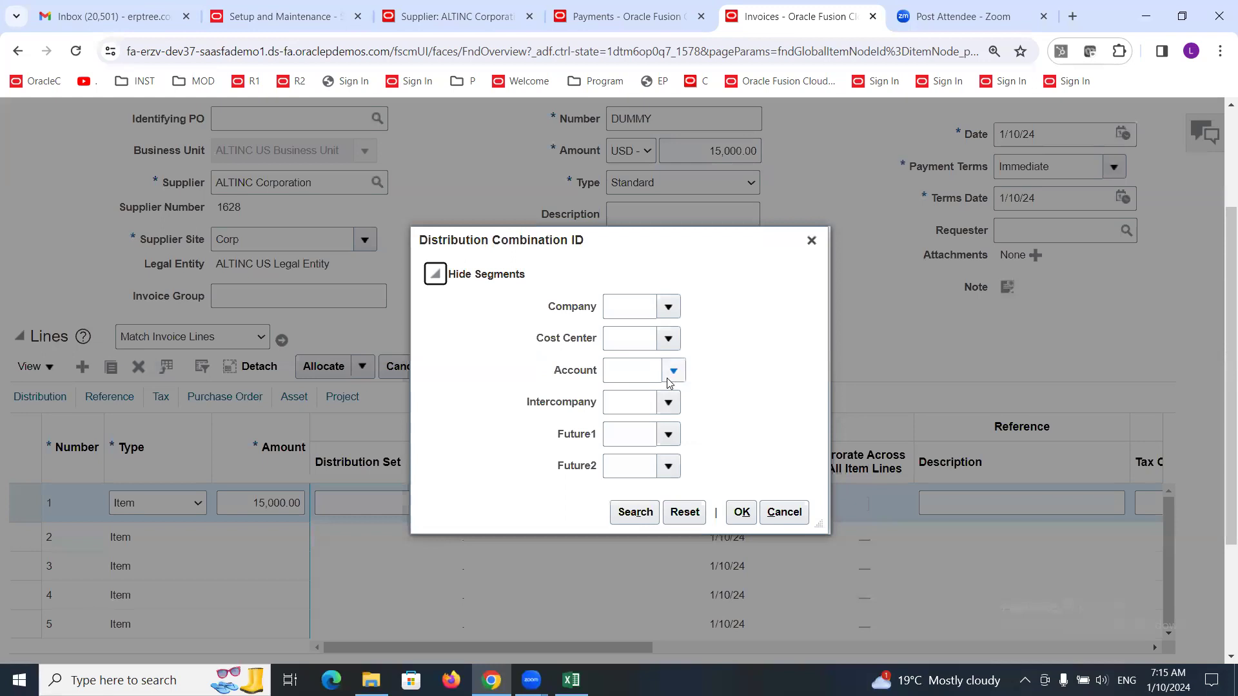
pyautogui.click(668, 307)
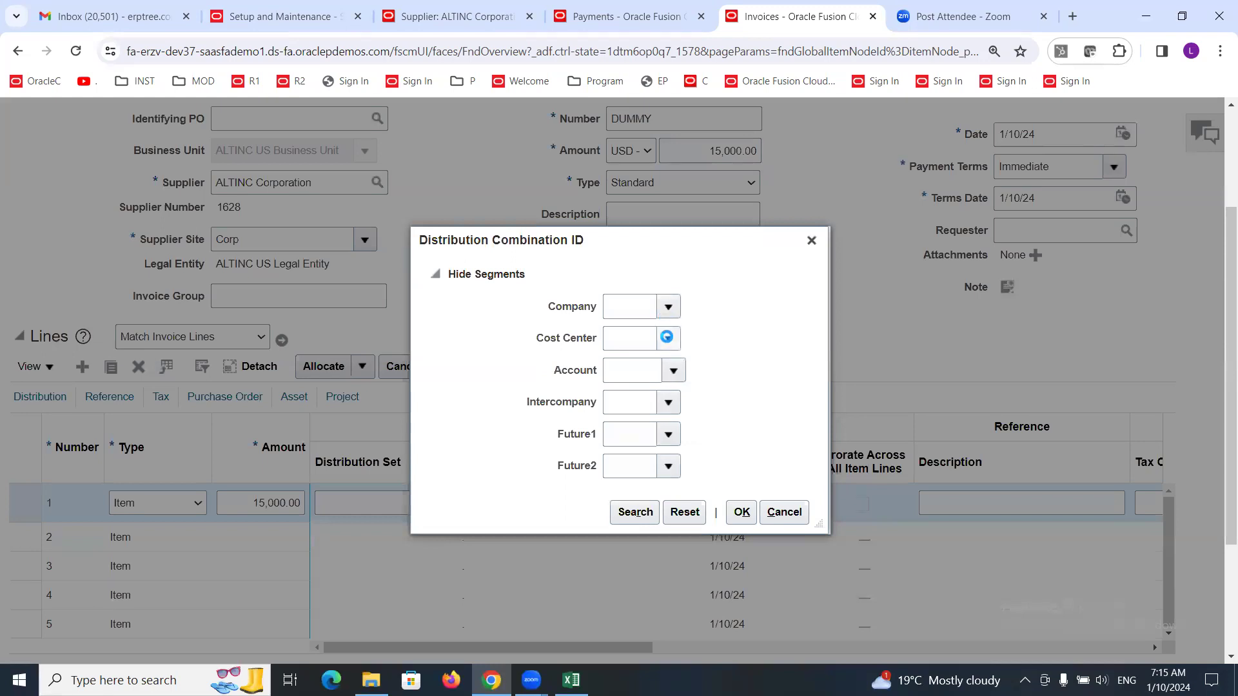
pyautogui.click(668, 335)
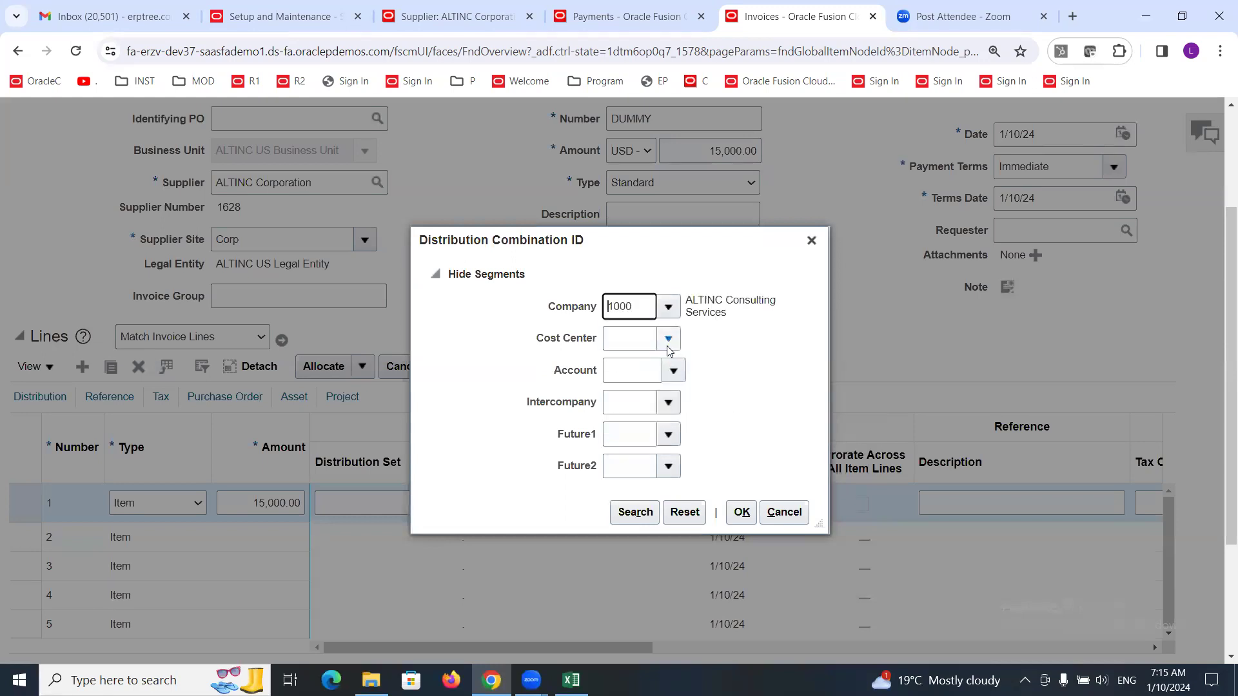
pyautogui.click(667, 343)
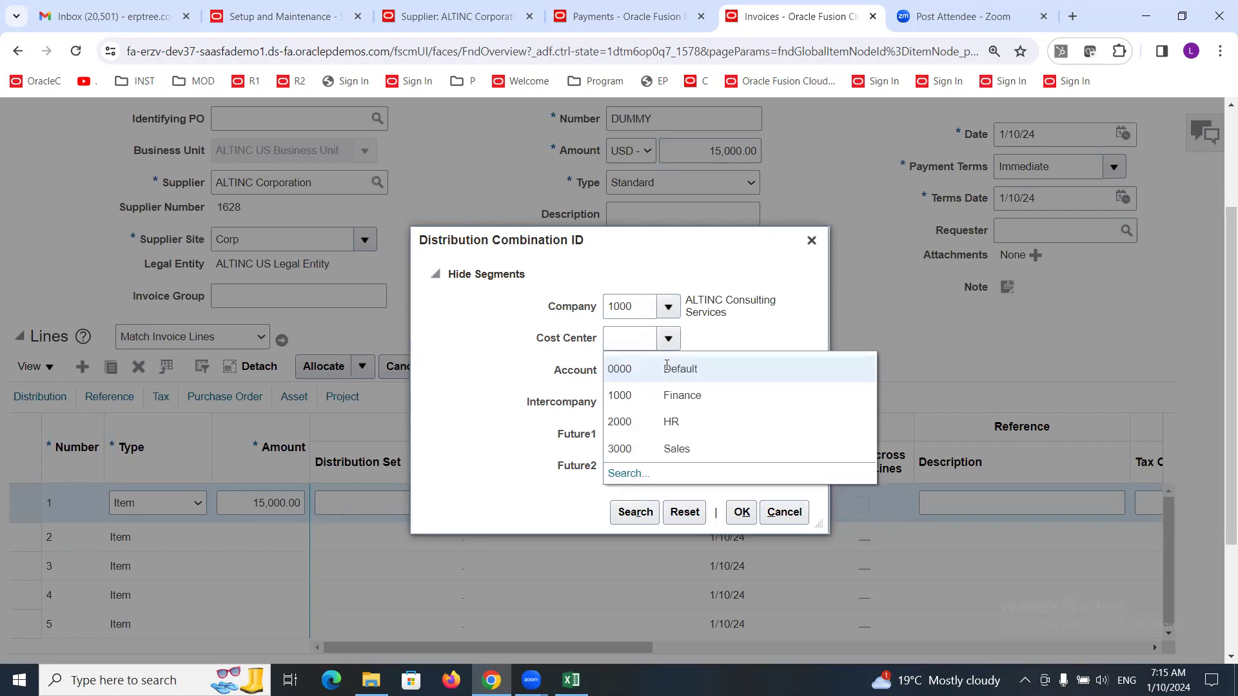
pyautogui.click(665, 367)
# Search the Account segment values by the description Refund and select account 13078.
pyautogui.click(671, 373)
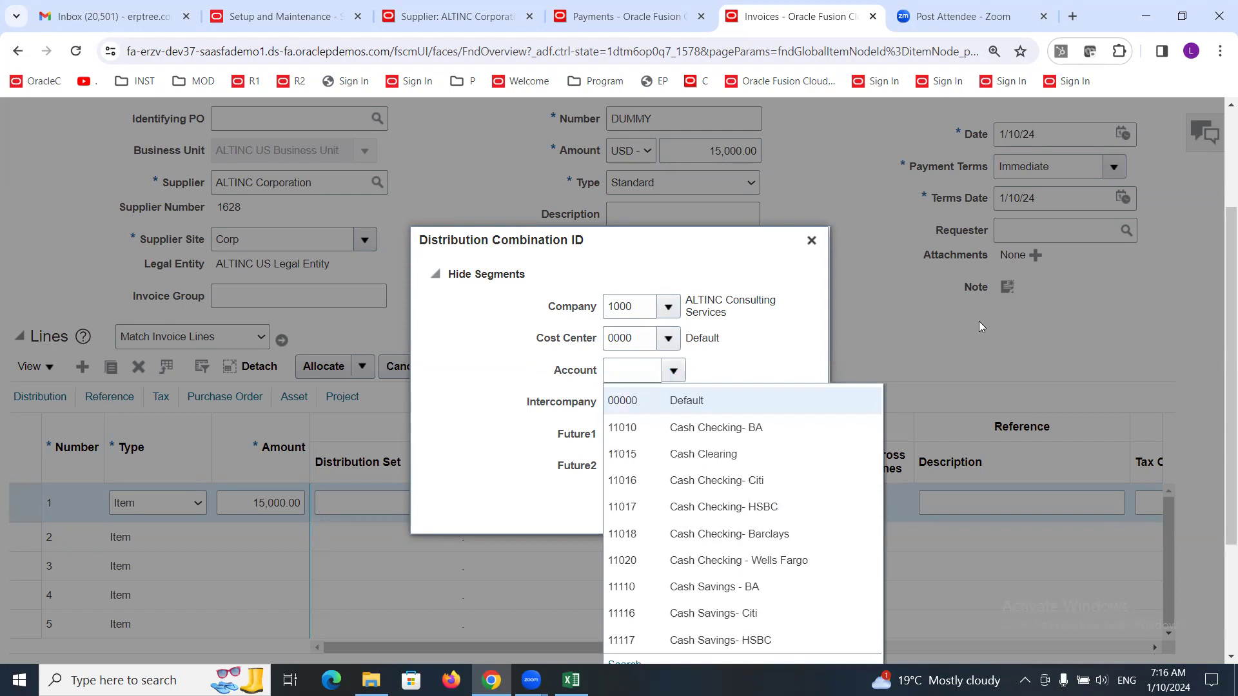
pyautogui.scroll(-3, 869, 346)
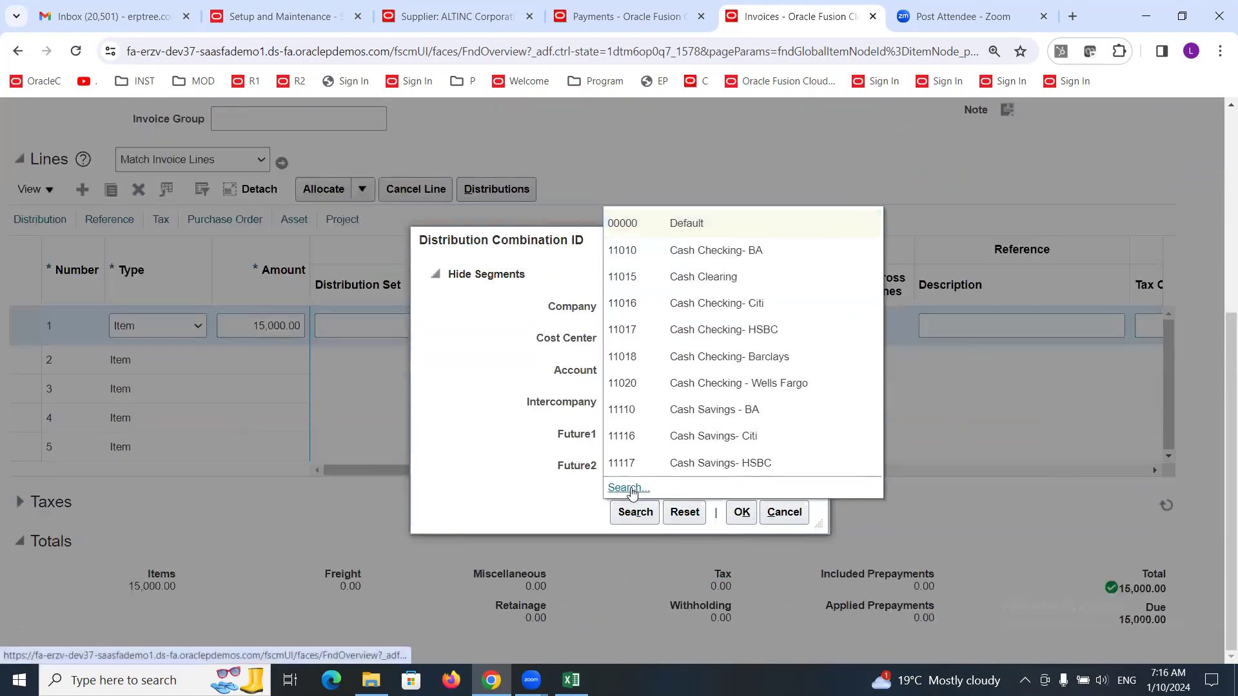
pyautogui.click(632, 488)
pyautogui.click(627, 393)
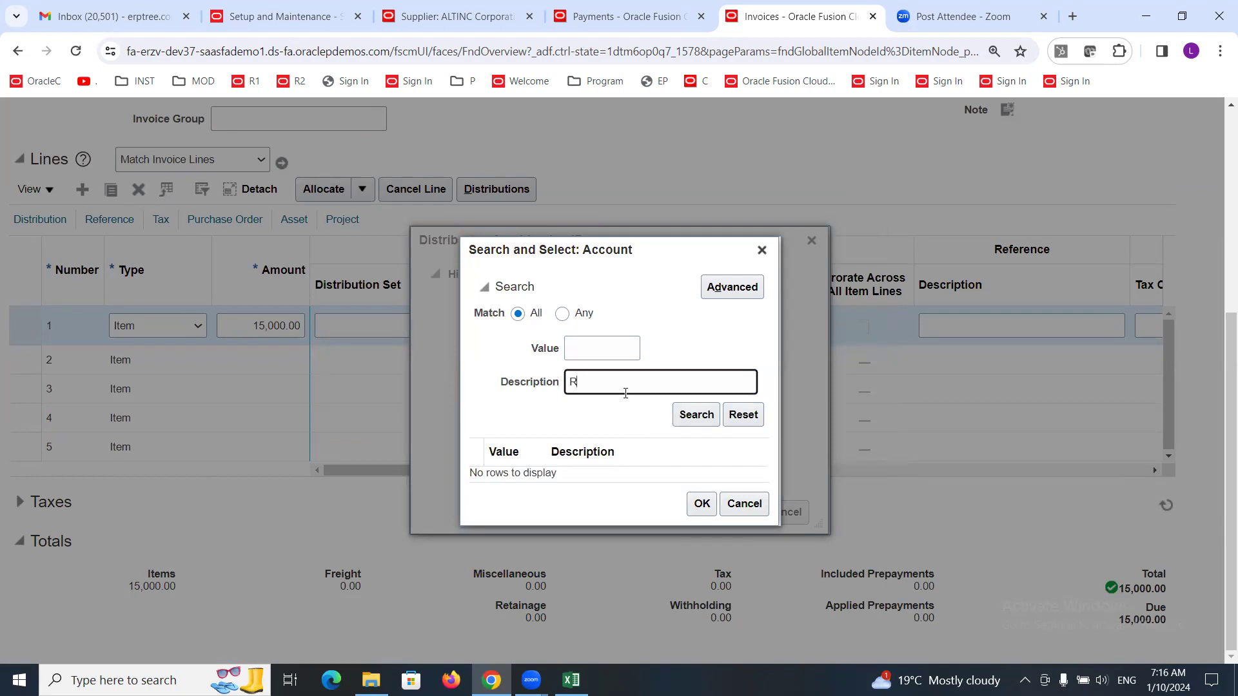
pyautogui.write('Refund')
pyautogui.click(678, 412)
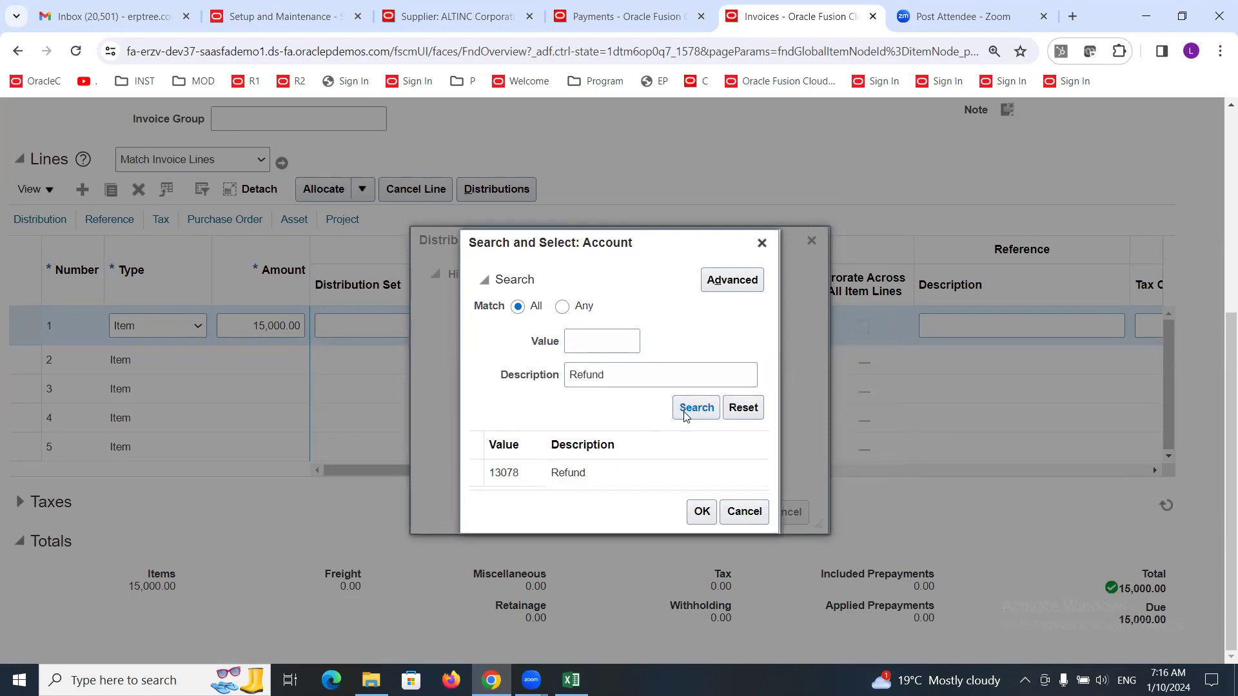
pyautogui.click(612, 473)
pyautogui.click(702, 511)
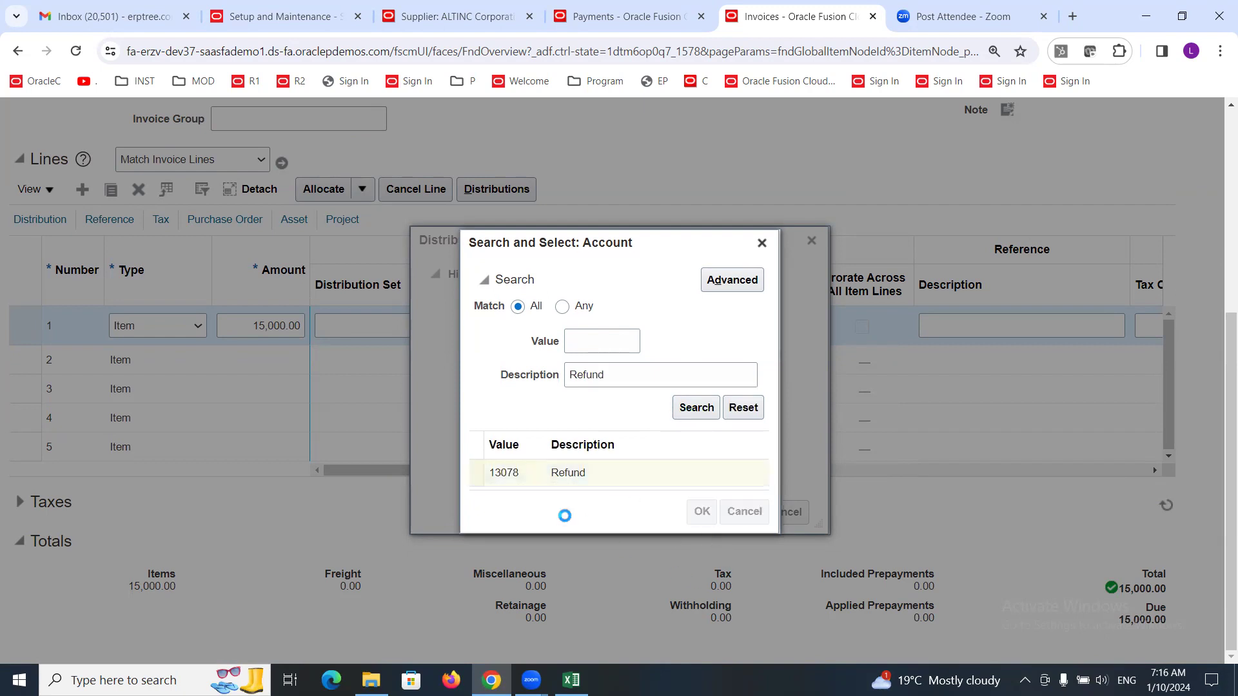
# Set the Intercompany, Future1 and Future2 segments to 0000 and accept the distribution combination for line 1.
pyautogui.click(662, 411)
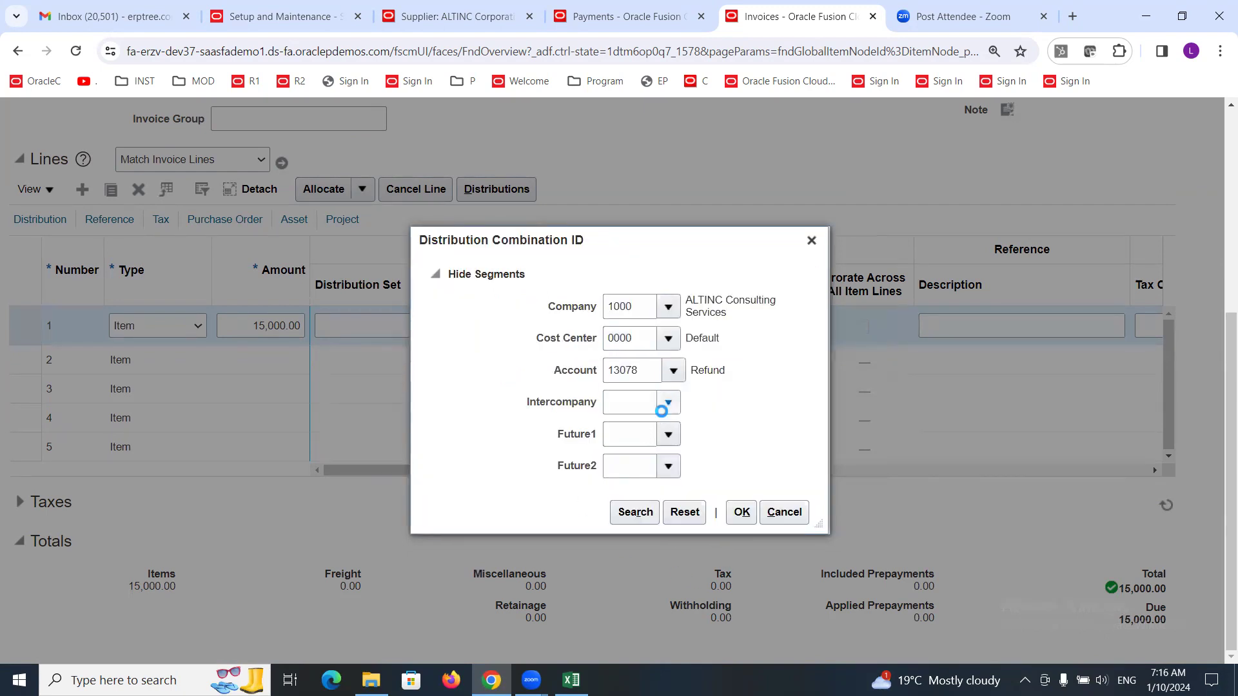
pyautogui.click(666, 434)
pyautogui.click(668, 436)
pyautogui.click(685, 469)
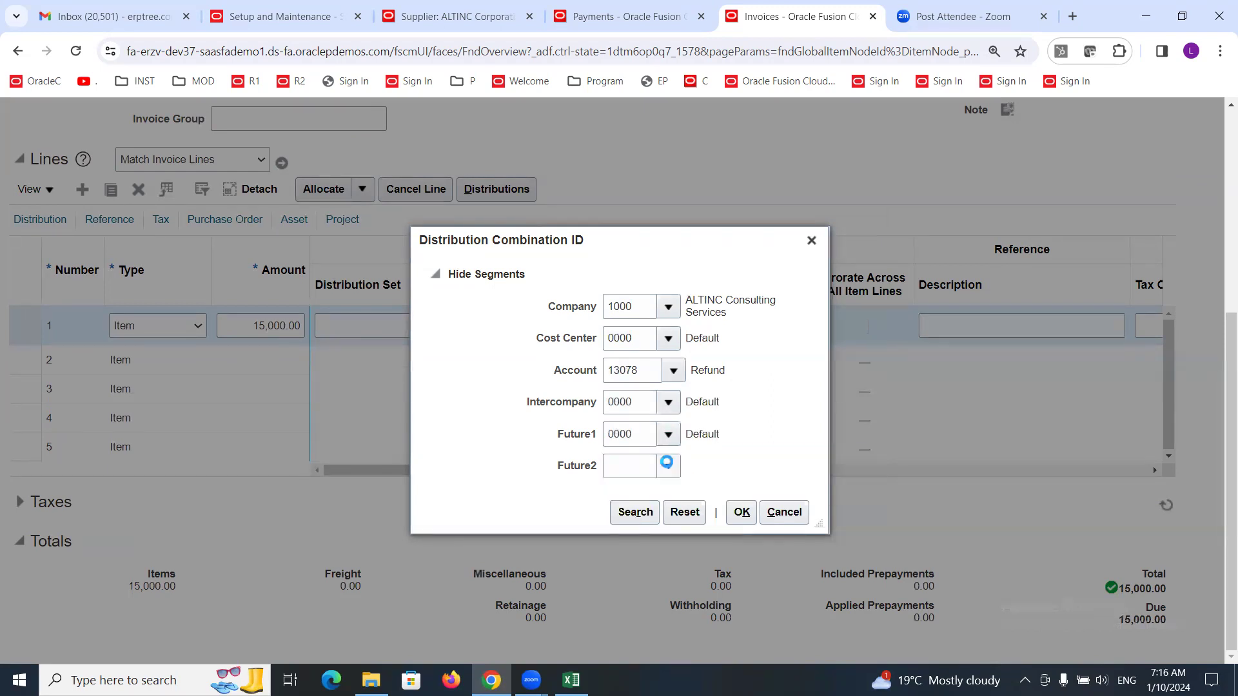
pyautogui.click(667, 467)
pyautogui.click(643, 488)
pyautogui.click(742, 512)
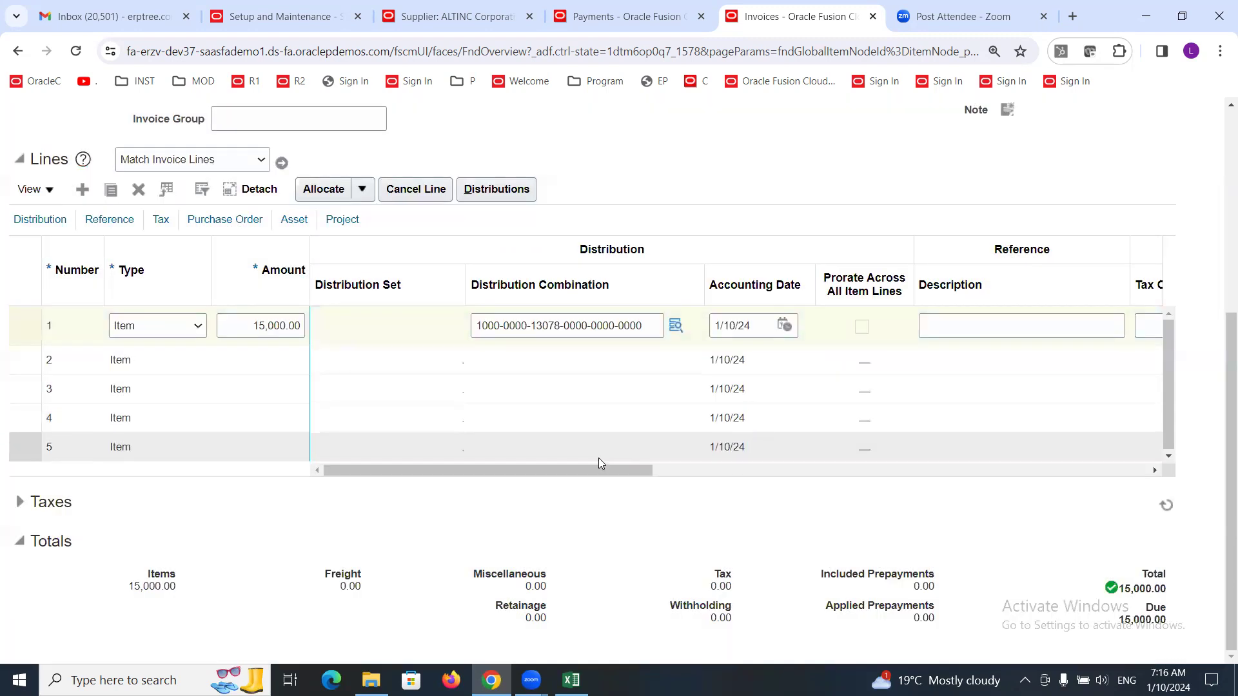
# Validate the DUMMY invoice.
pyautogui.scroll(5, 590, 456)
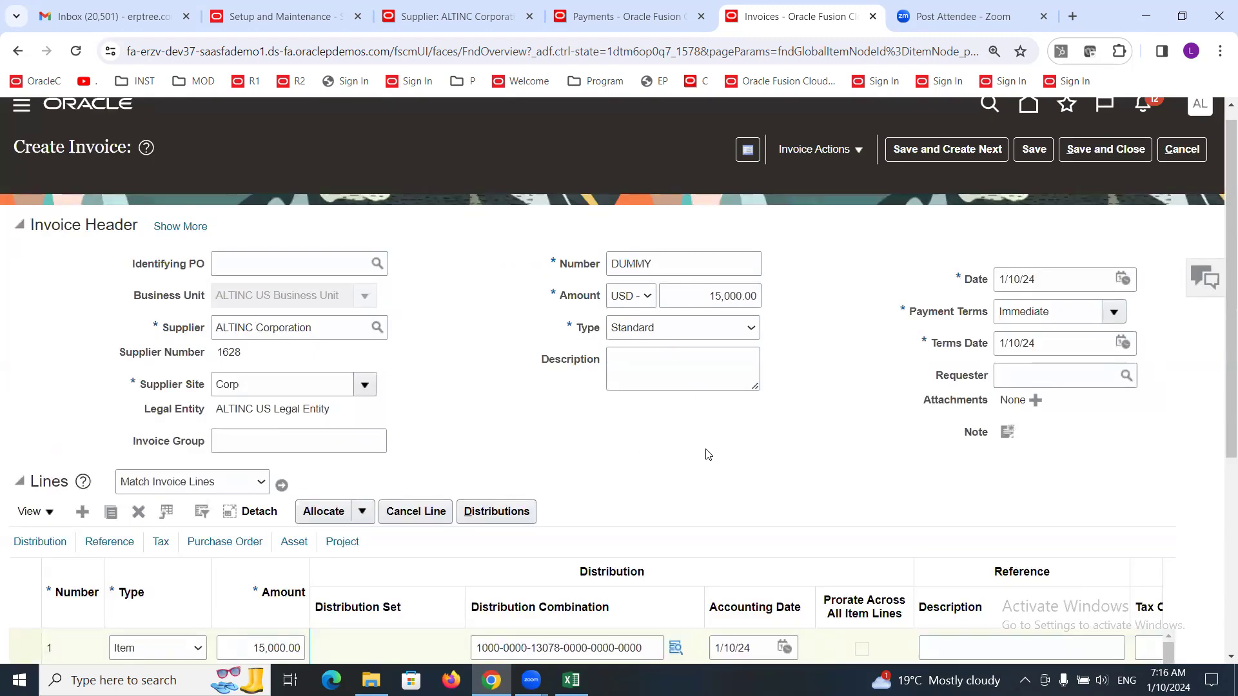
pyautogui.click(856, 152)
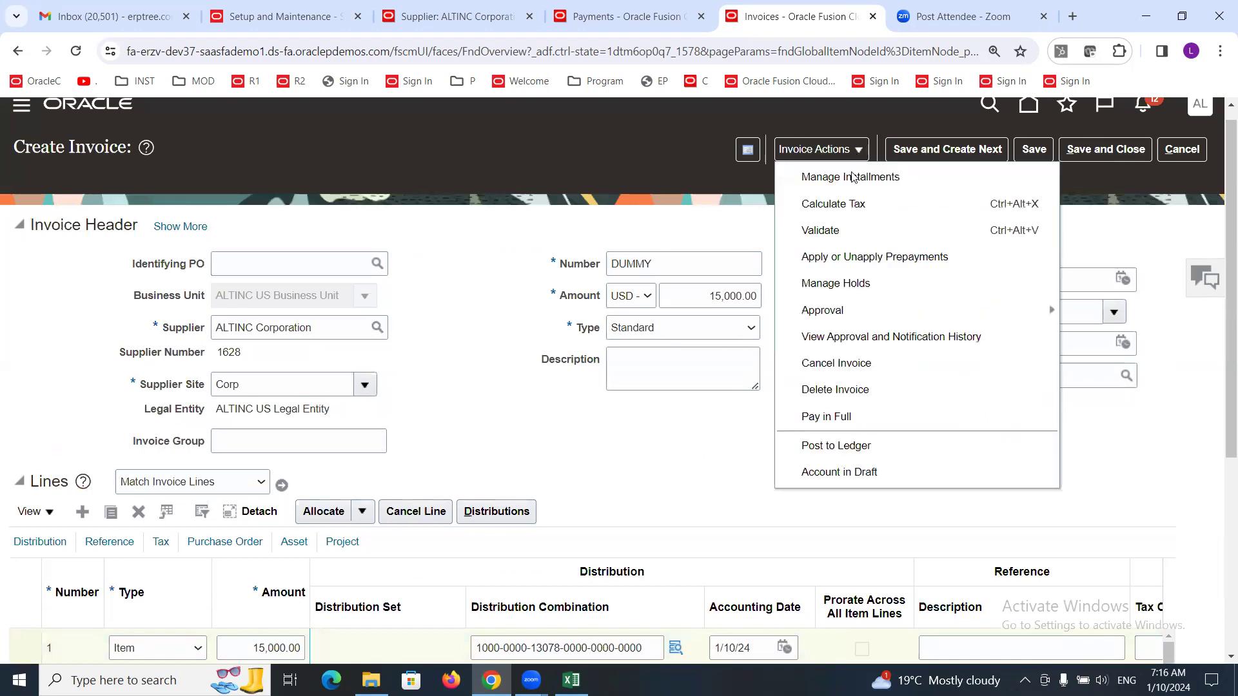
pyautogui.click(853, 230)
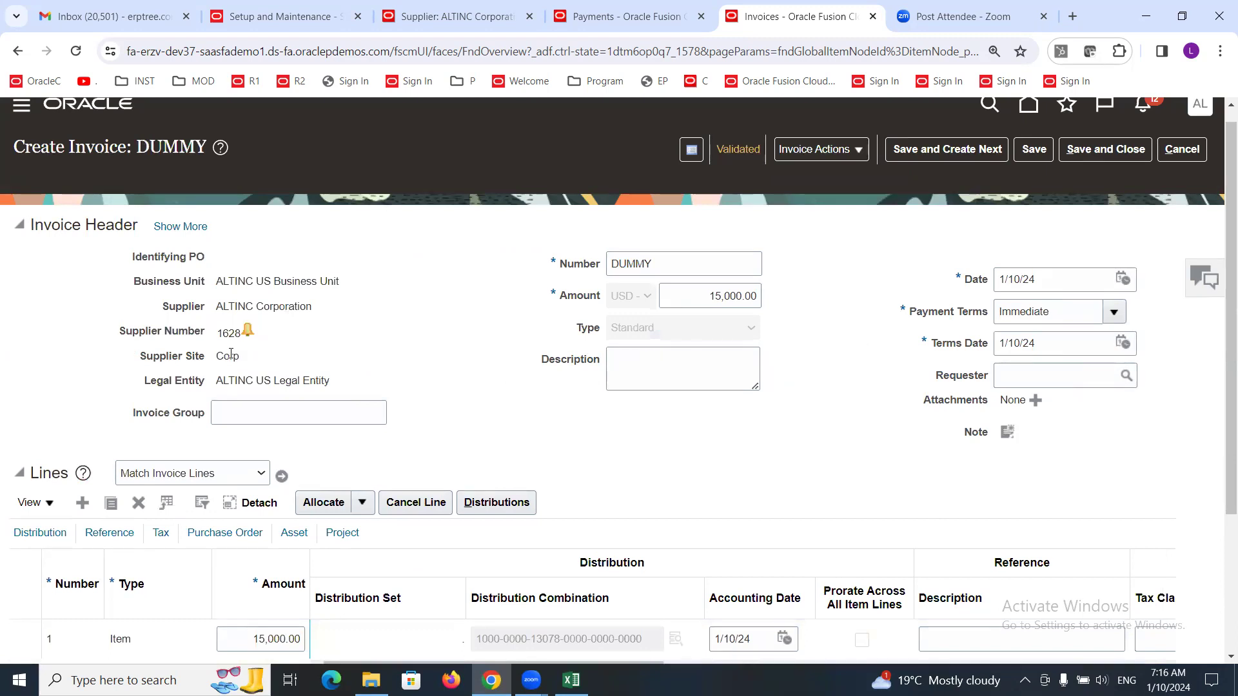
# Apply the full 15,000 of prepayment PP1 to the DUMMY invoice and finish the prepayment application.
pyautogui.moveTo(247, 332)
pyautogui.click(860, 149)
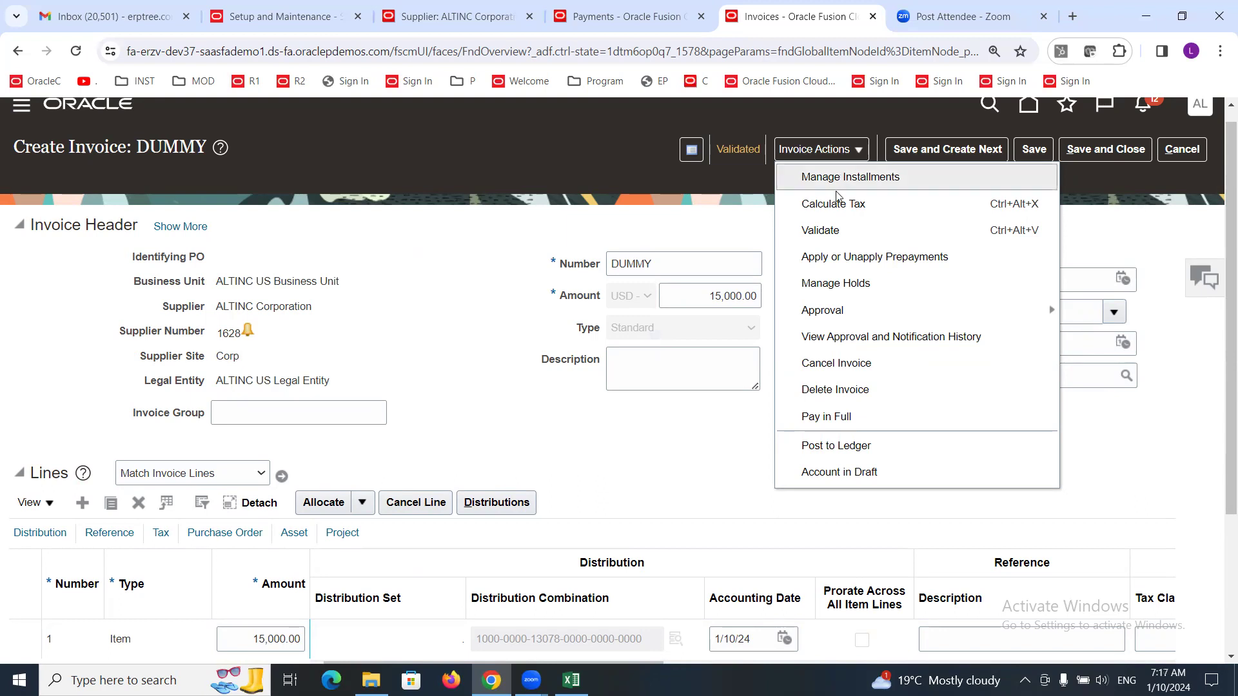
pyautogui.click(851, 258)
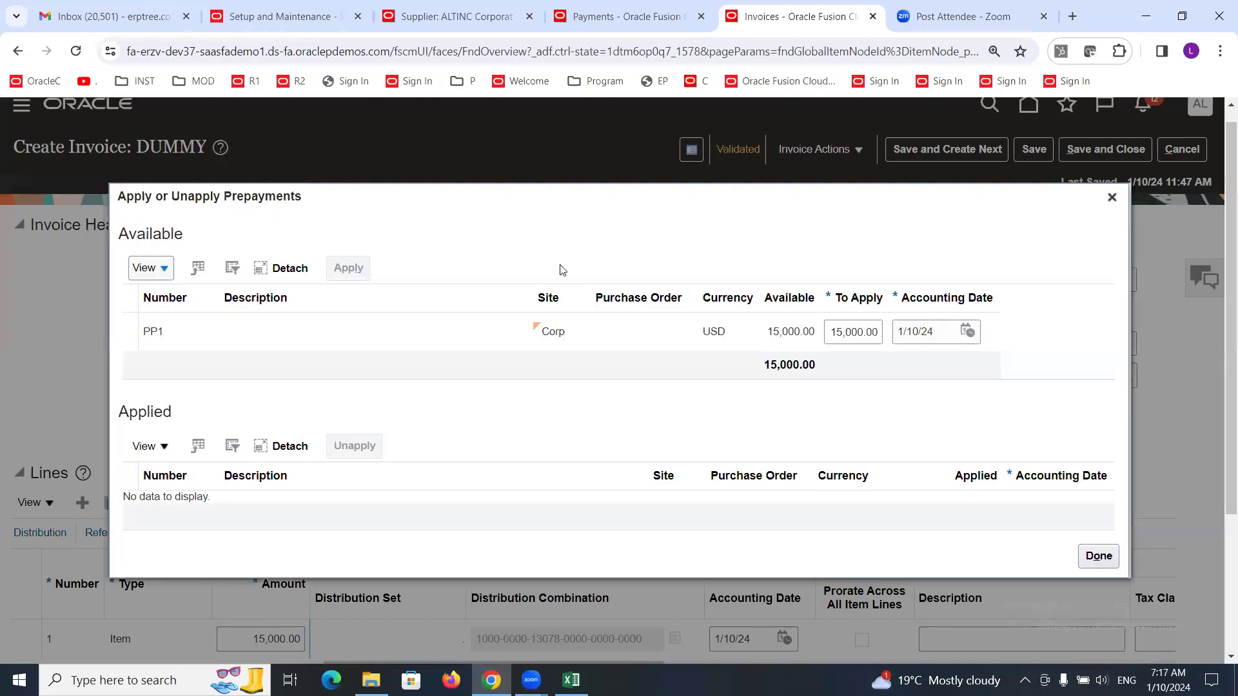
pyautogui.click(162, 335)
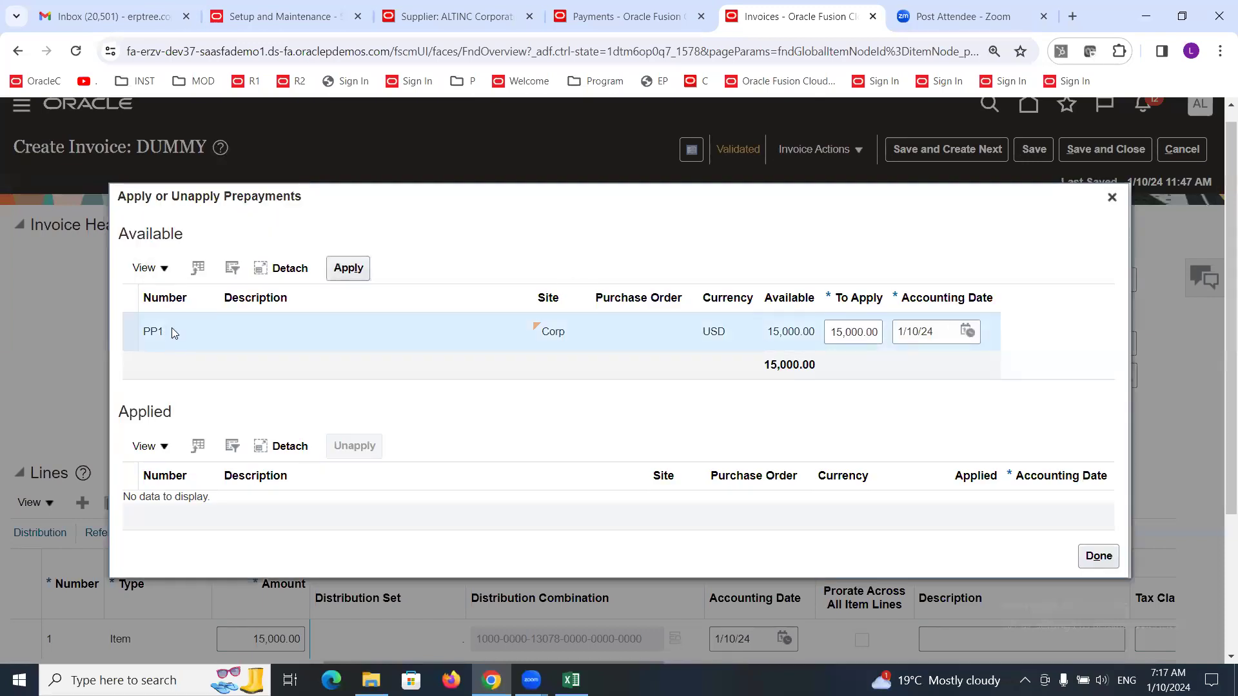
pyautogui.click(341, 270)
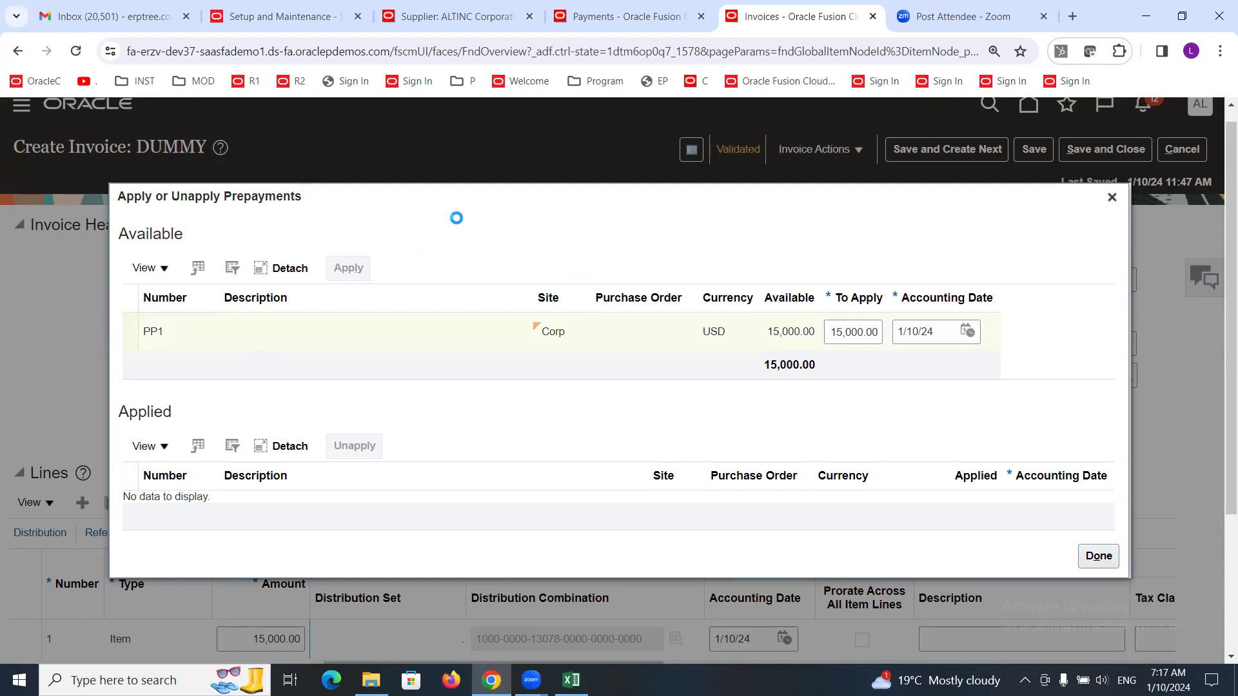
pyautogui.click(1099, 557)
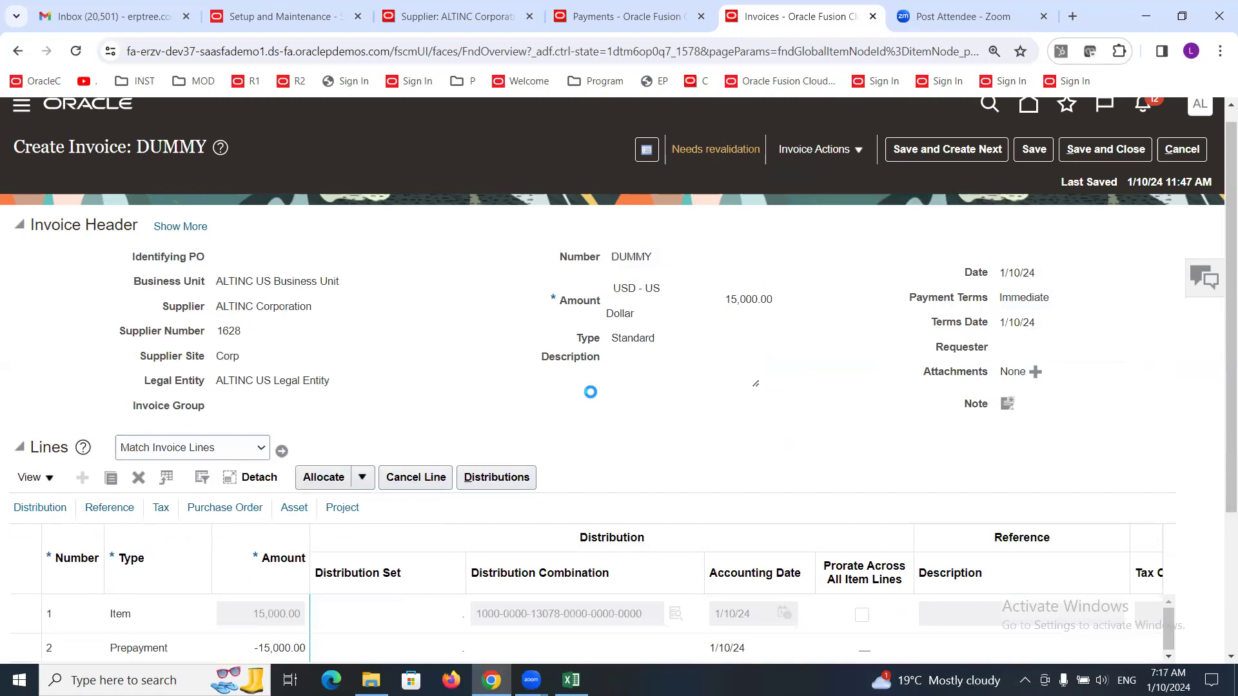
# Validate the DUMMY invoice again with its prepayment line, and save and close it.
pyautogui.click(859, 148)
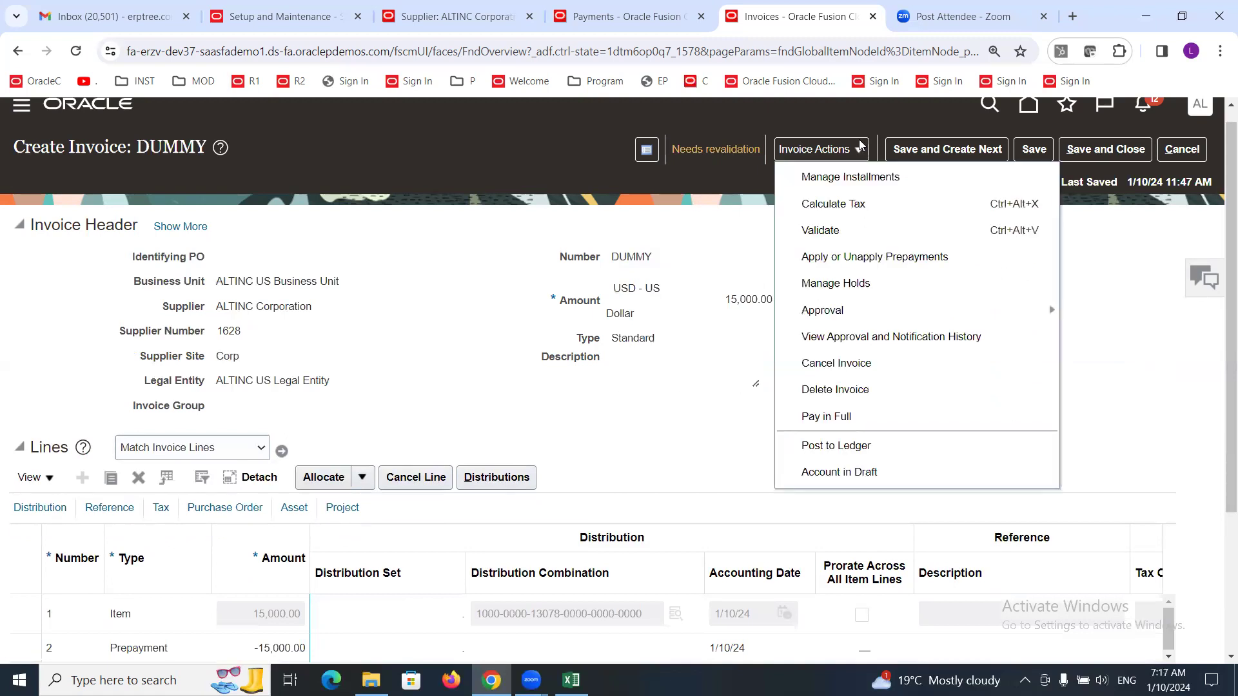
pyautogui.click(831, 230)
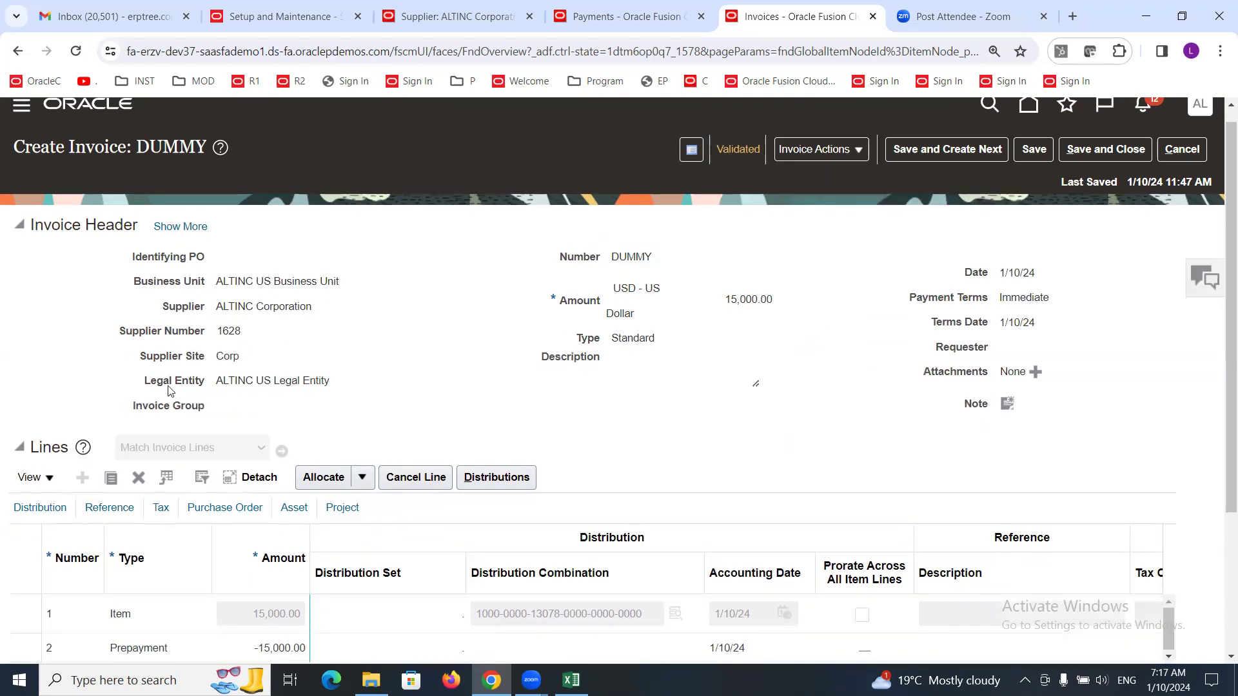
pyautogui.moveTo(218, 330); pyautogui.dragTo(240, 327)
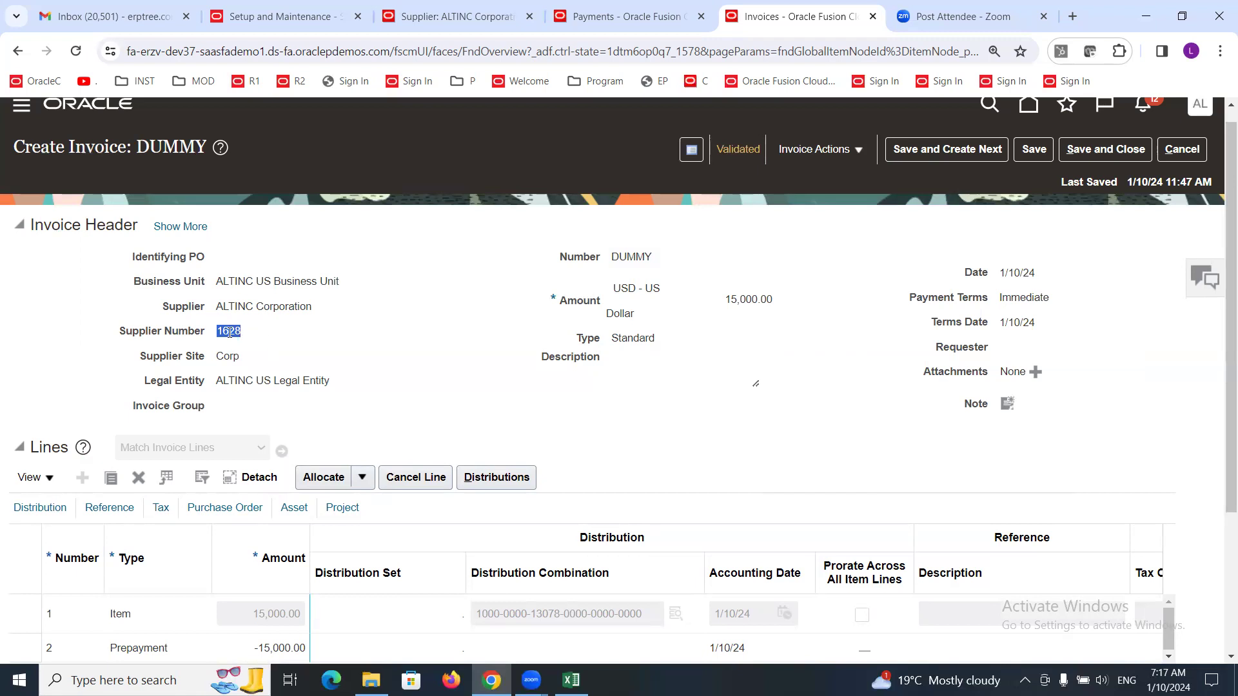
pyautogui.click(247, 340)
pyautogui.click(1105, 149)
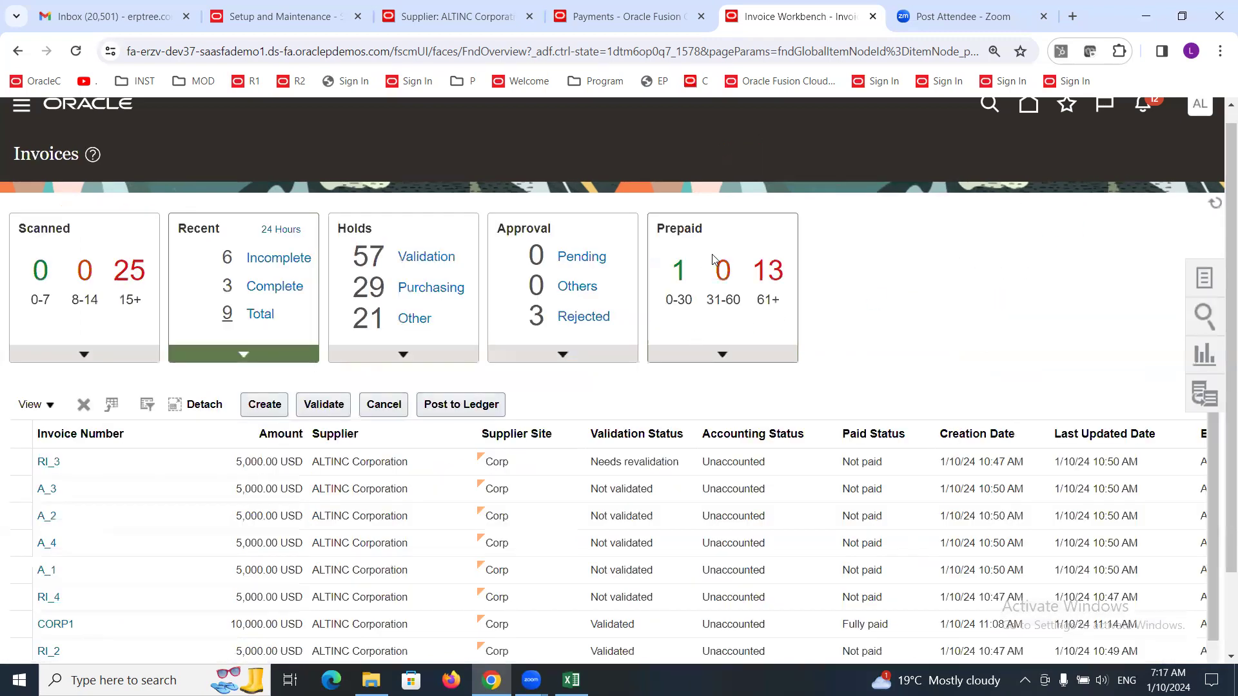
# Create another invoice and set its supplier to ALTINC Corporation.
pyautogui.click(264, 405)
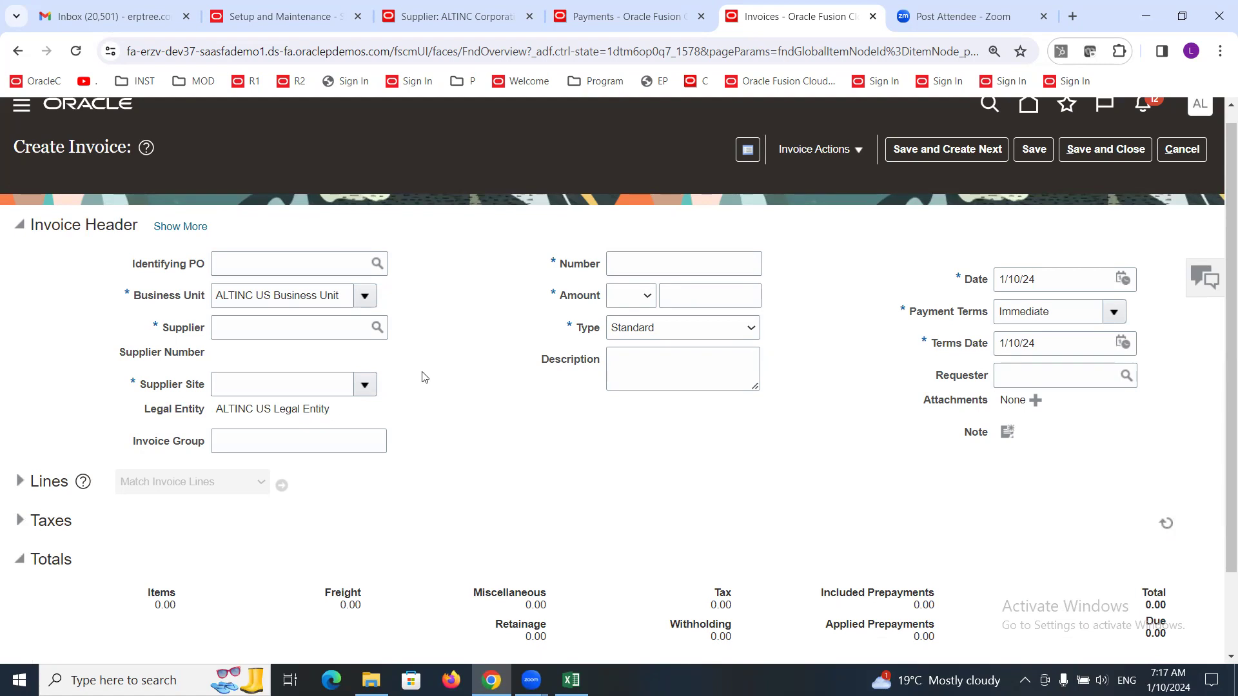
pyautogui.click(285, 330)
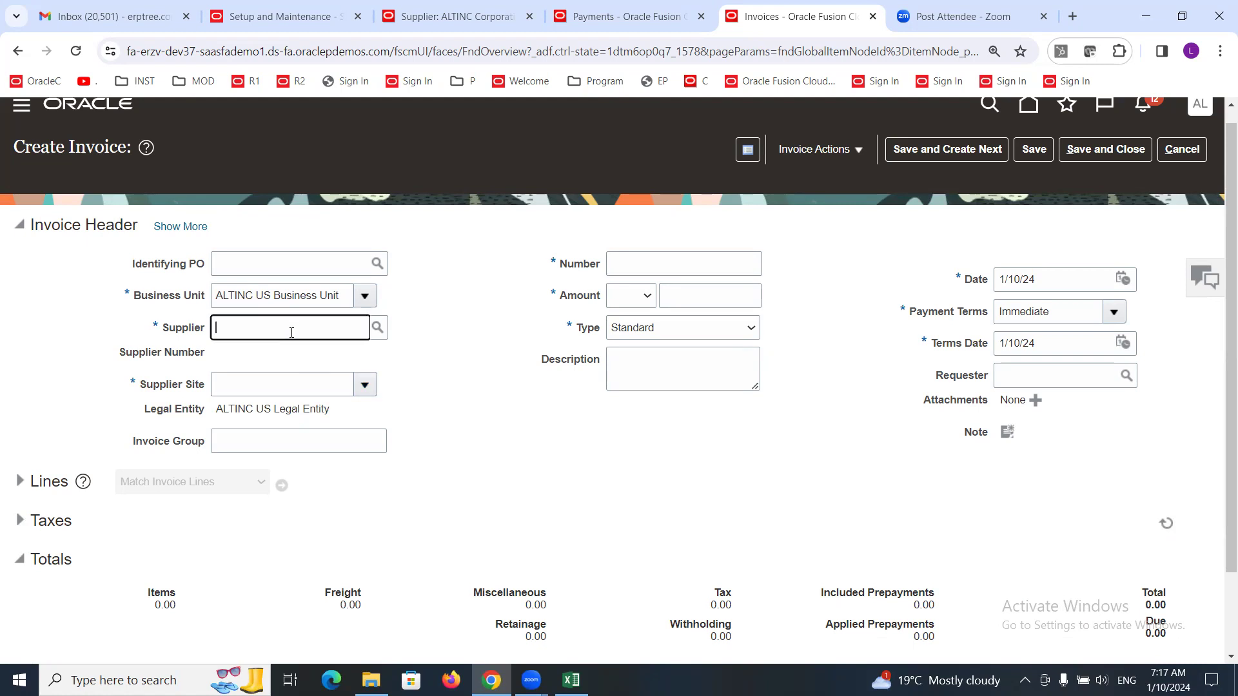
pyautogui.write('altinc')
pyautogui.press('Tab')
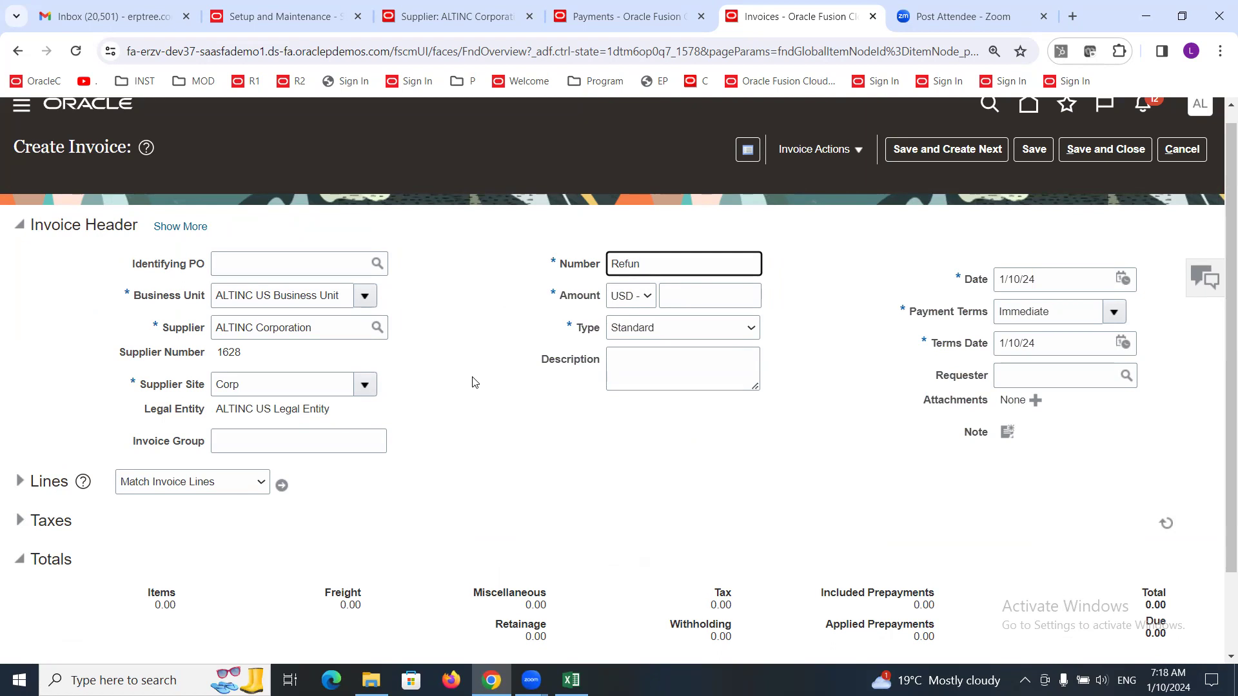
# Number the new invoice REFUND1, set its amount to -15,000 and choose Credit memo as its type.
pyautogui.write('EFUND1')
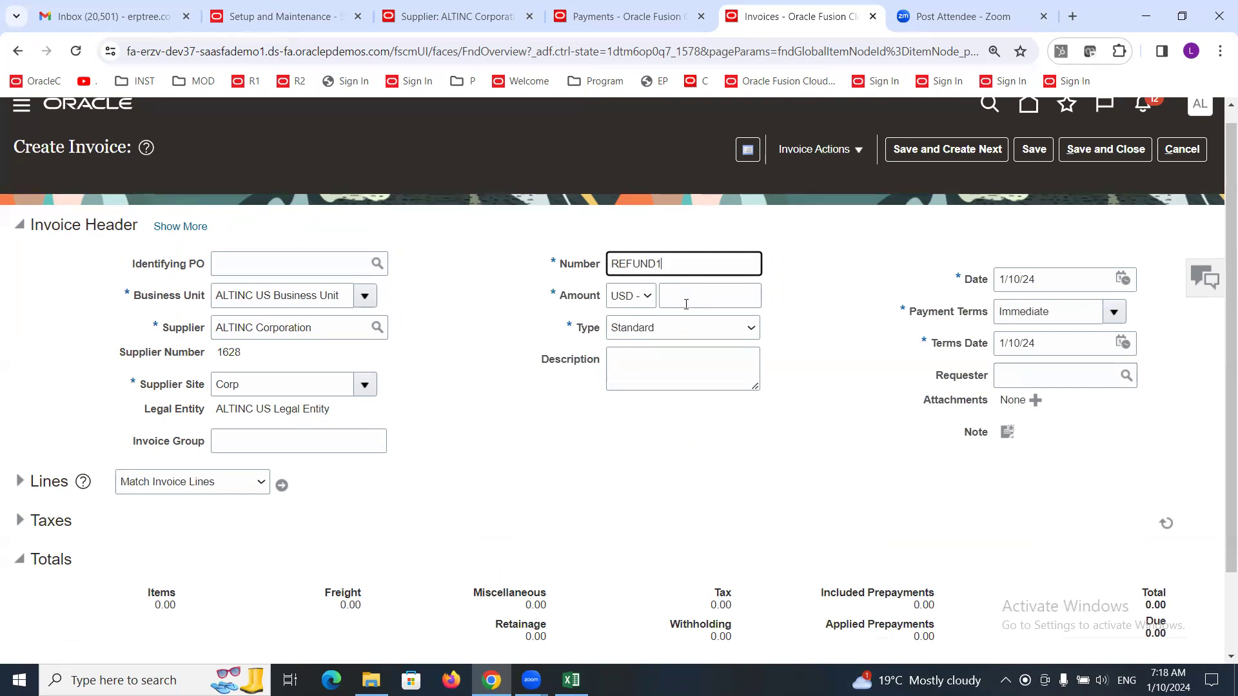
pyautogui.click(686, 304)
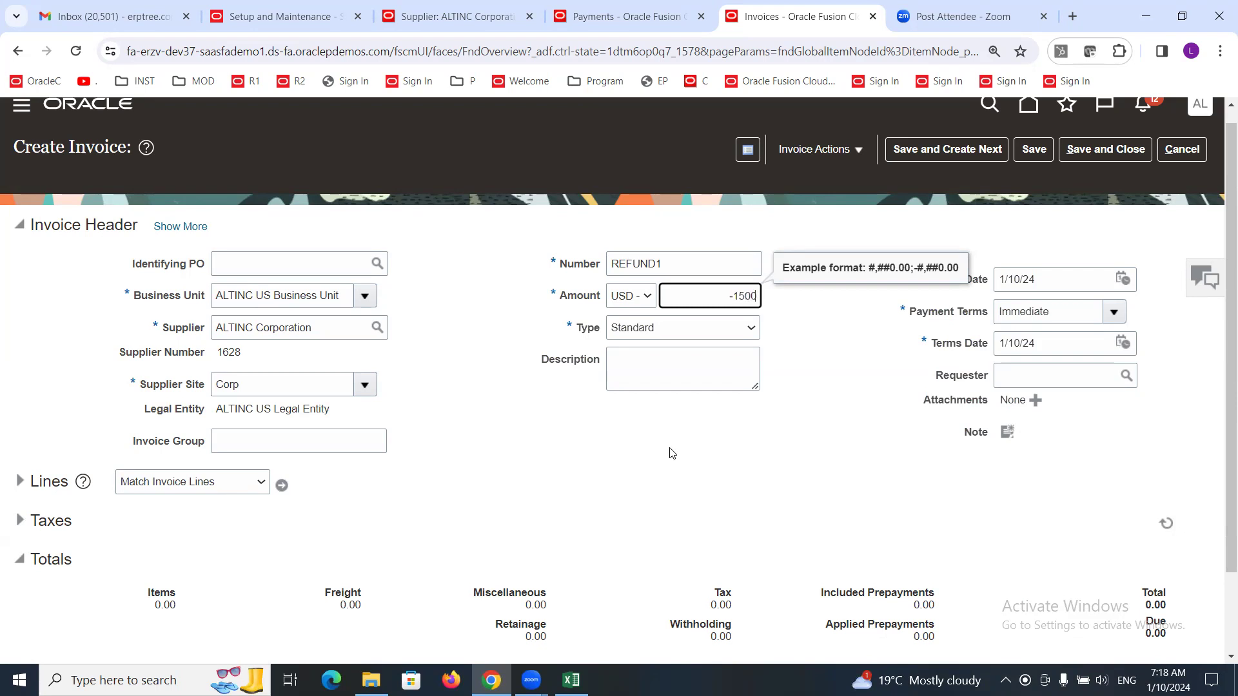
pyautogui.click(665, 466)
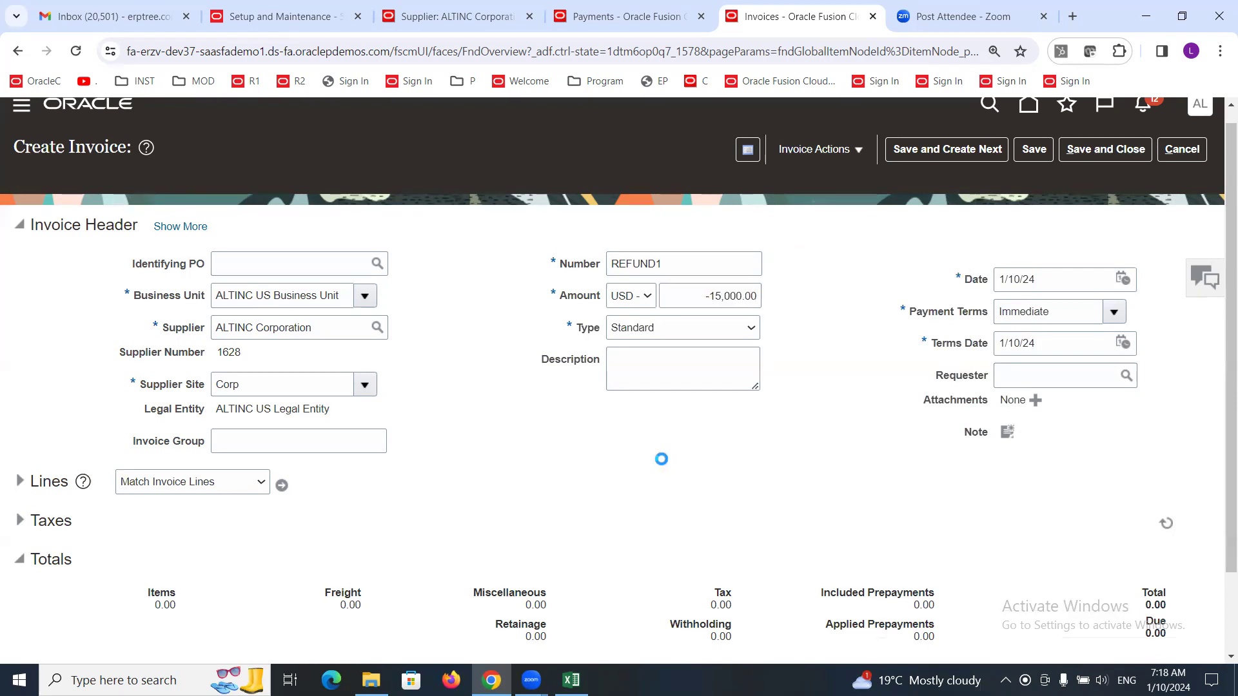
pyautogui.click(738, 328)
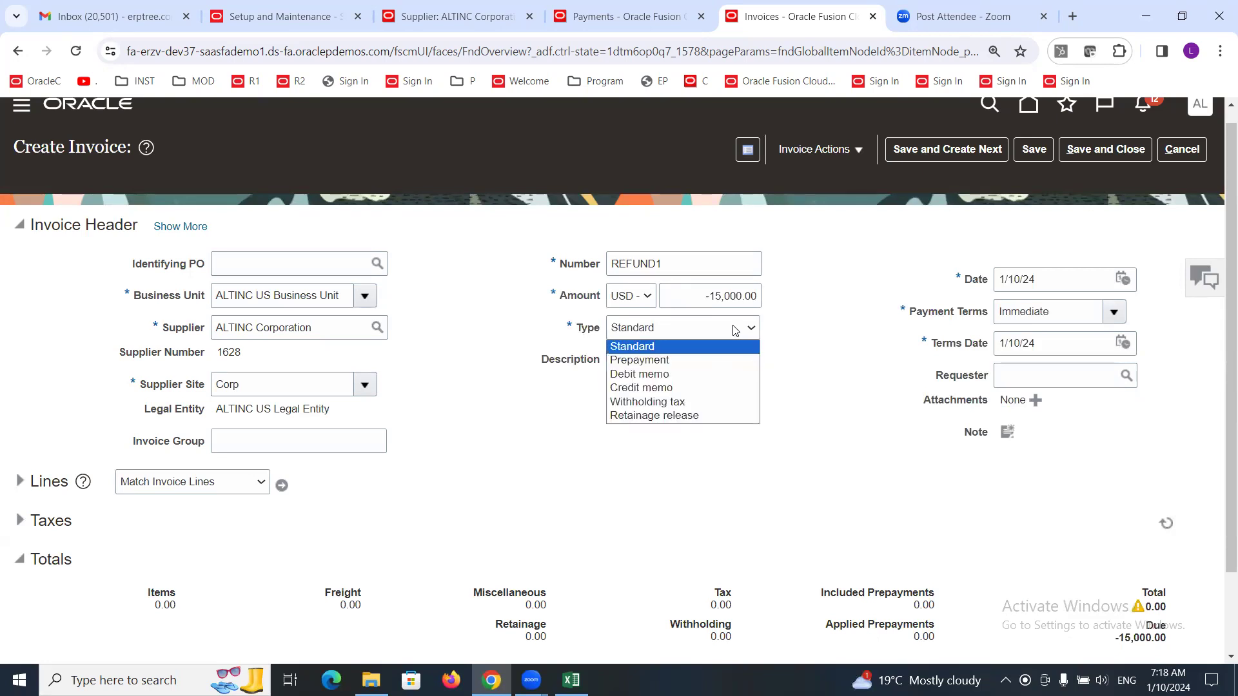
pyautogui.click(668, 388)
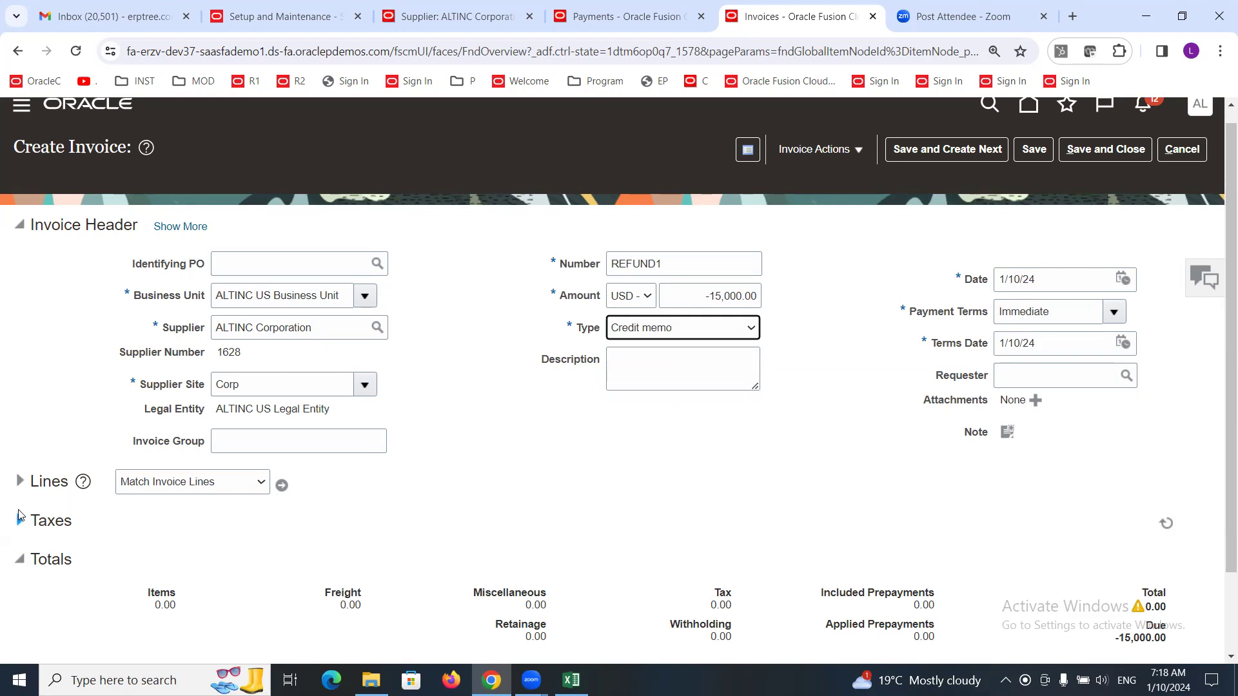
# Expand the credit memo's lines and enter -15,000 as the amount of item line 1.
pyautogui.click(20, 481)
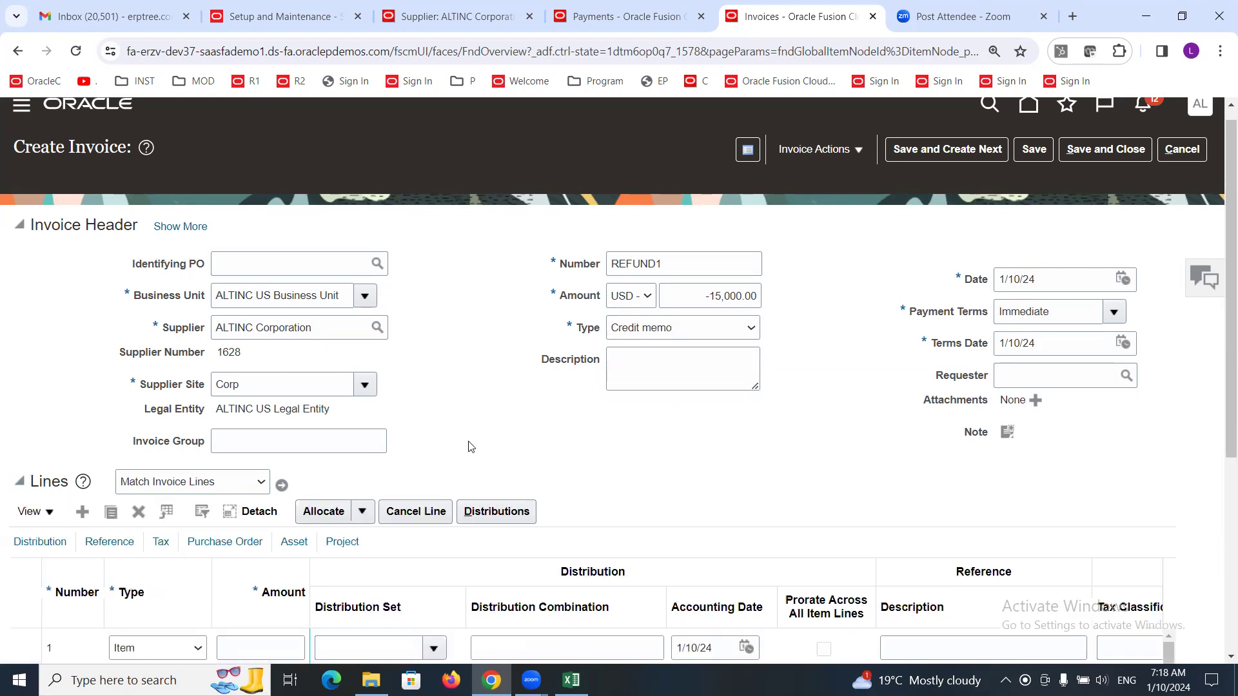
pyautogui.scroll(-1, 462, 452)
pyautogui.click(275, 566)
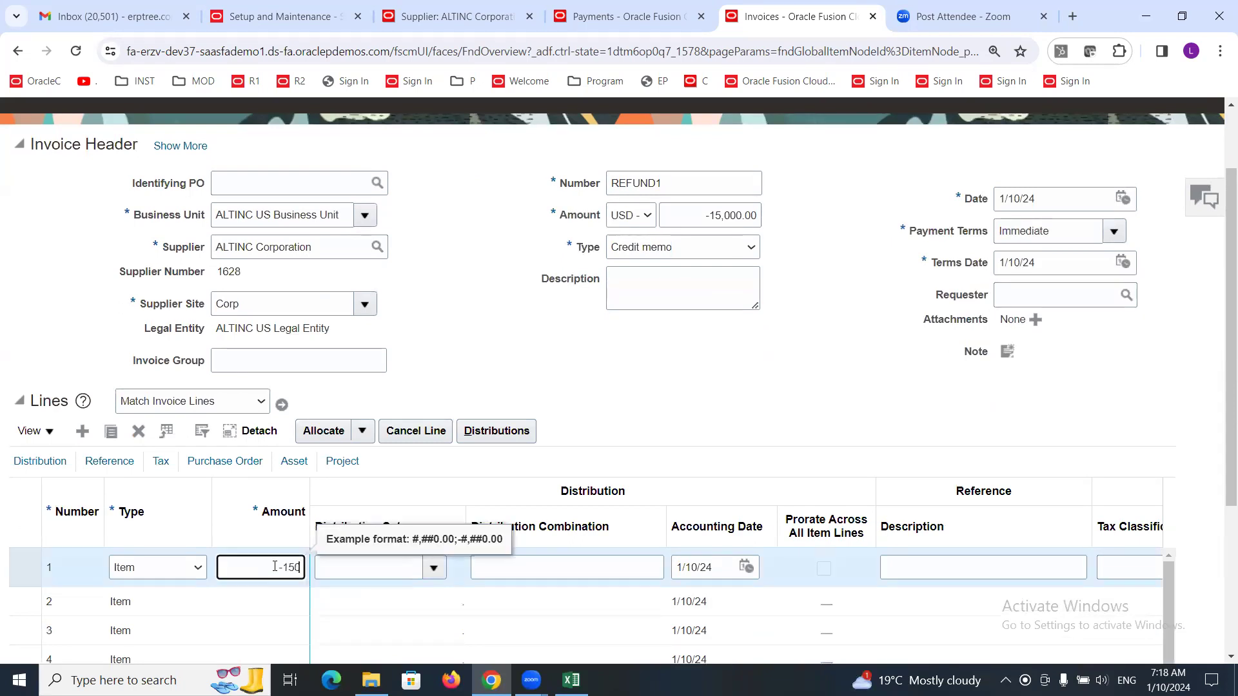
pyautogui.write('-15000')
pyautogui.press('Tab')
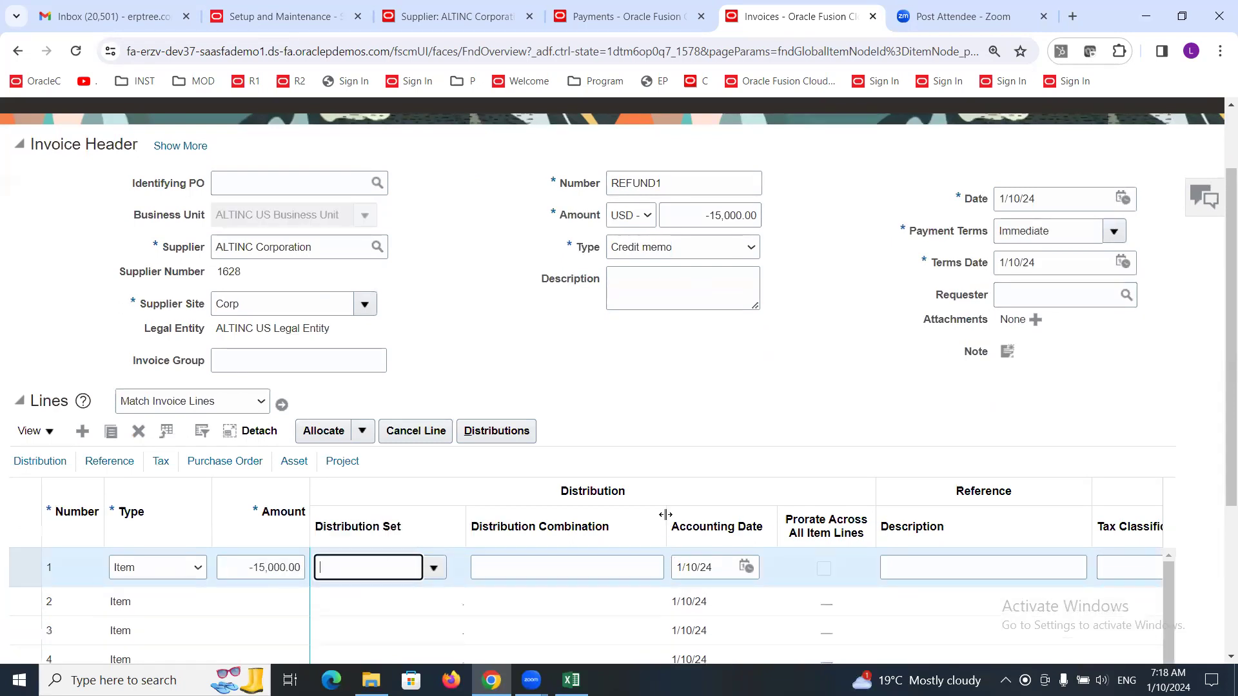
pyautogui.moveTo(685, 515); pyautogui.dragTo(737, 515)
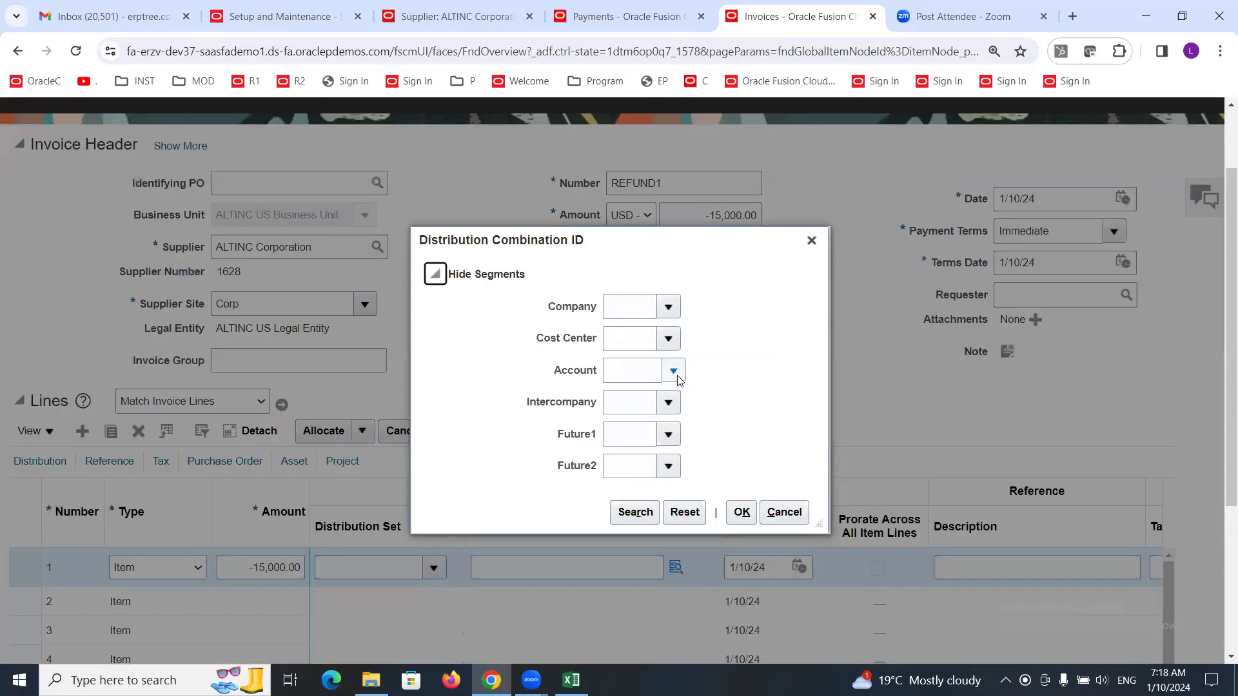
pyautogui.click(645, 396)
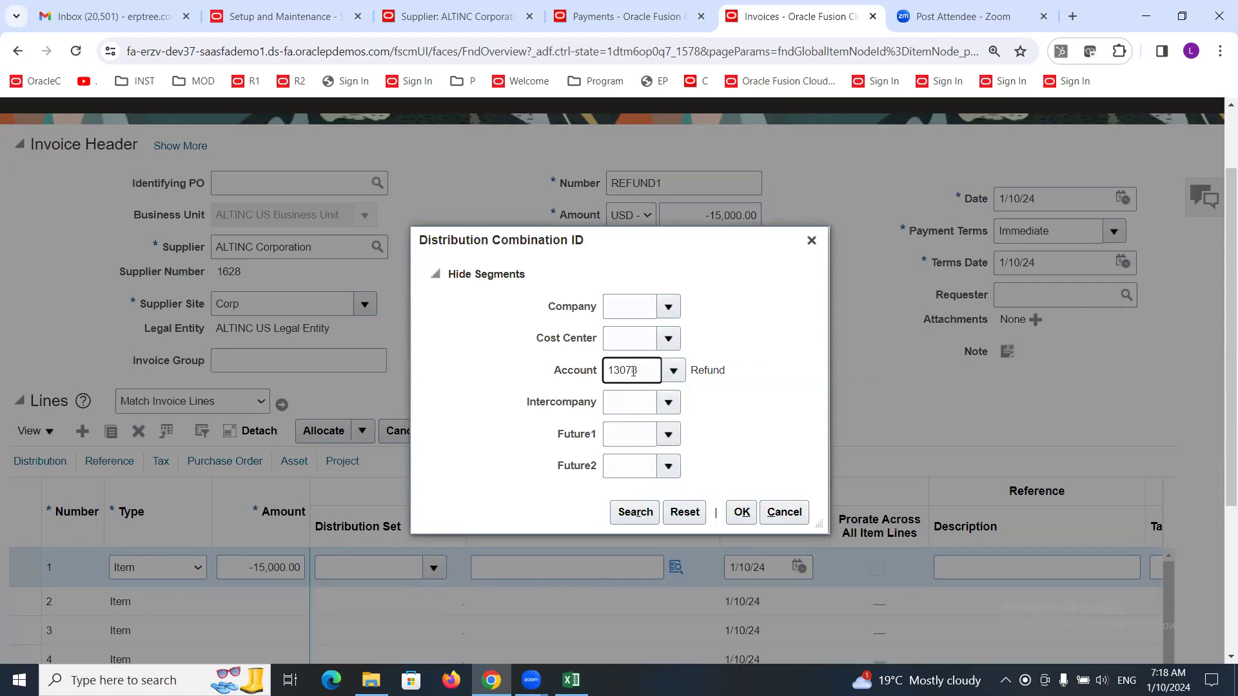
pyautogui.click(635, 512)
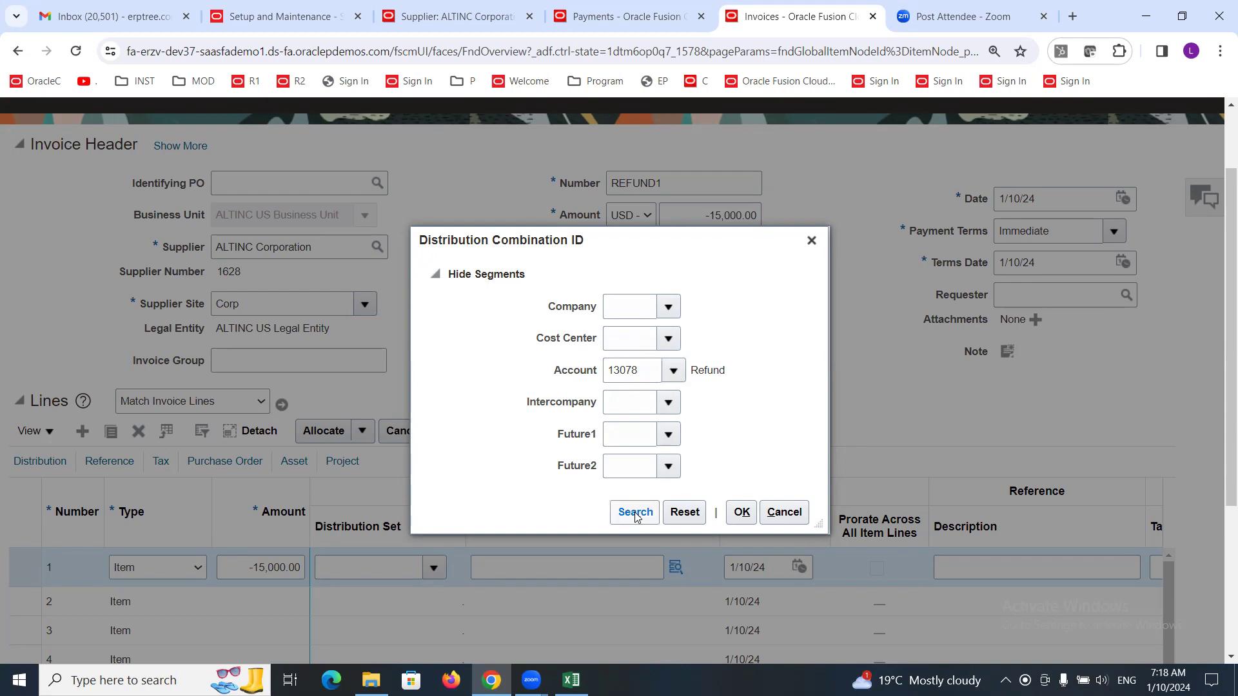
pyautogui.click(491, 409)
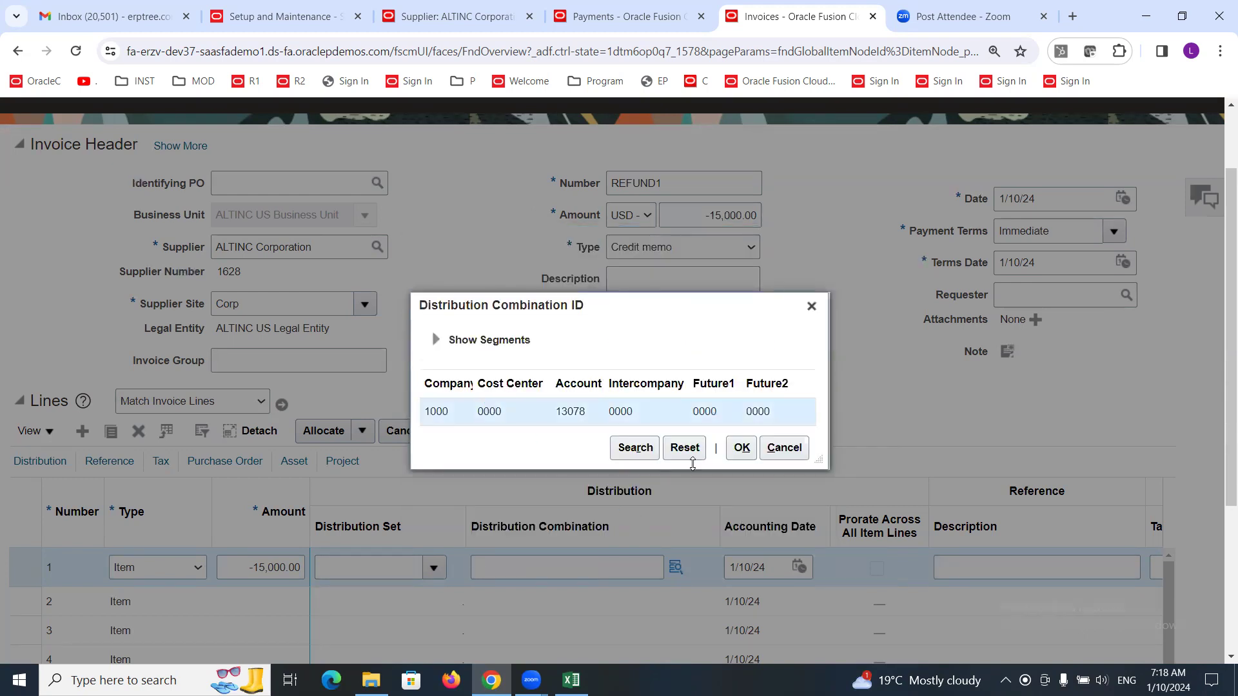
pyautogui.click(737, 453)
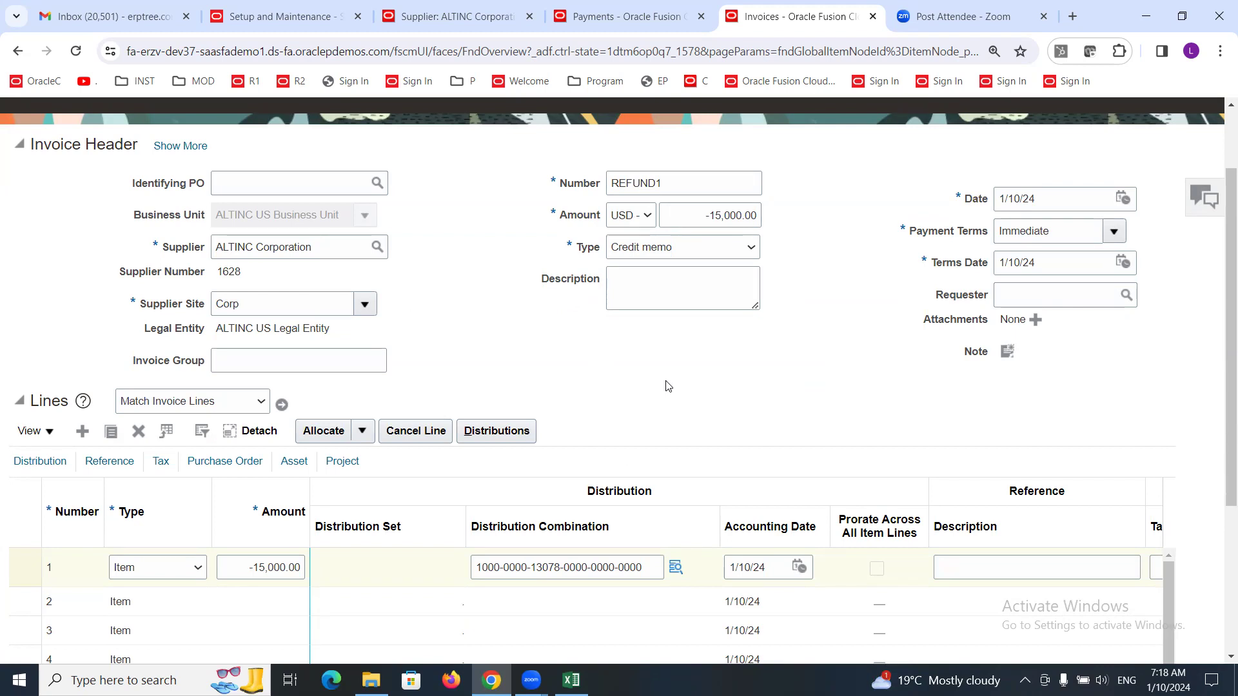
# Validate the REFUND1 credit memo.
pyautogui.scroll(2, 676, 433)
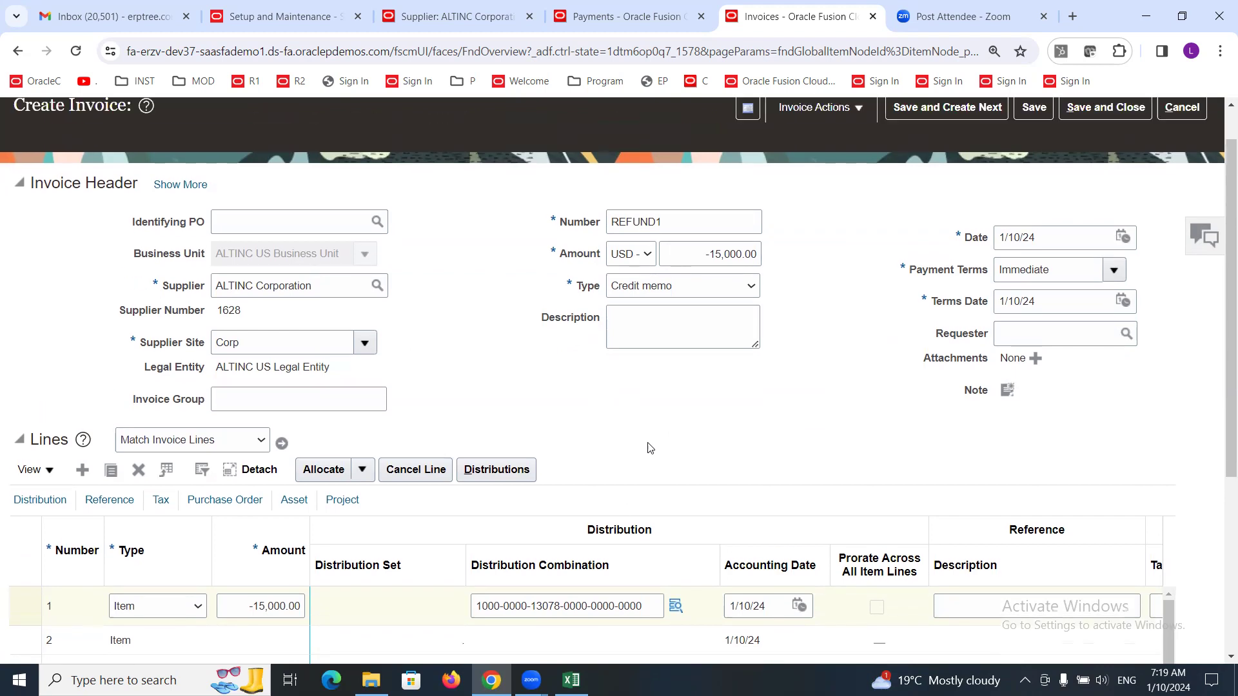
pyautogui.click(858, 165)
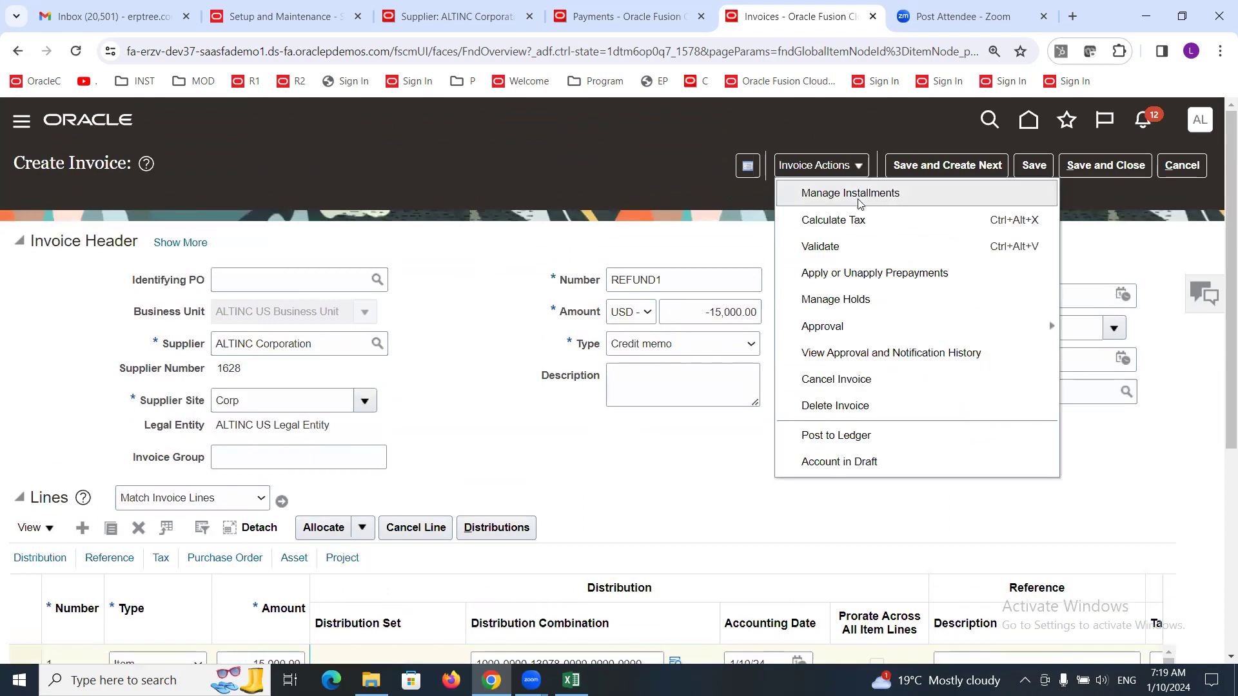
pyautogui.click(855, 243)
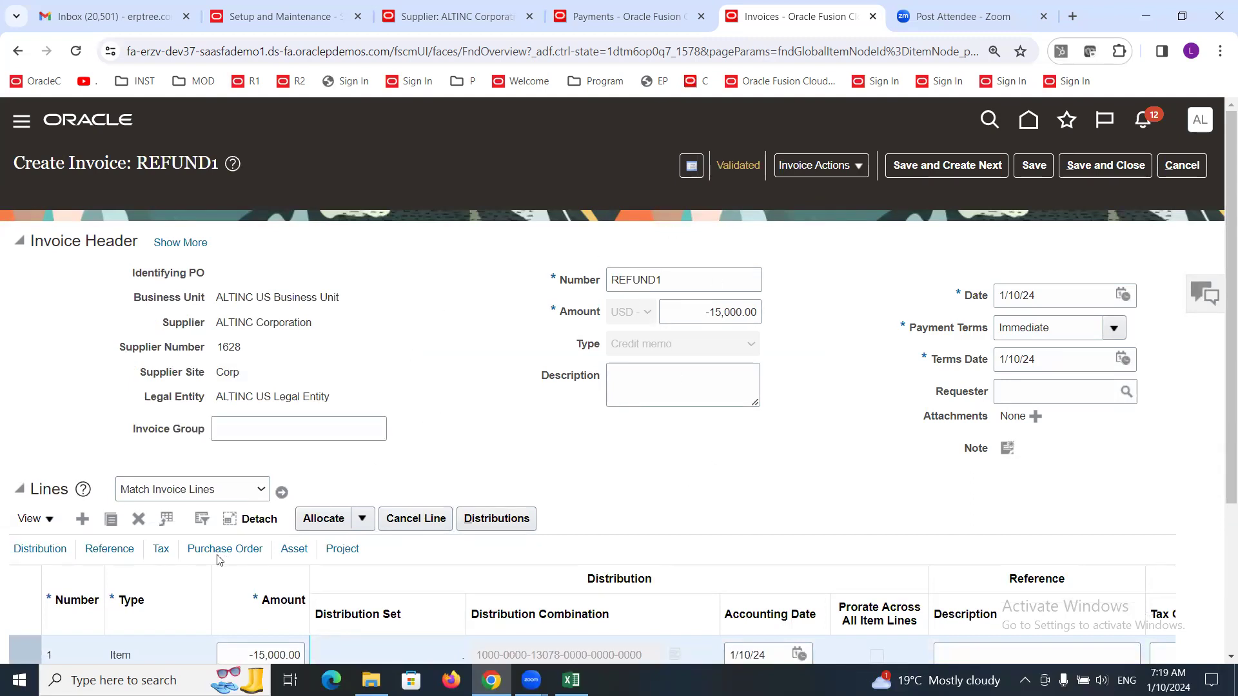
pyautogui.click(245, 490)
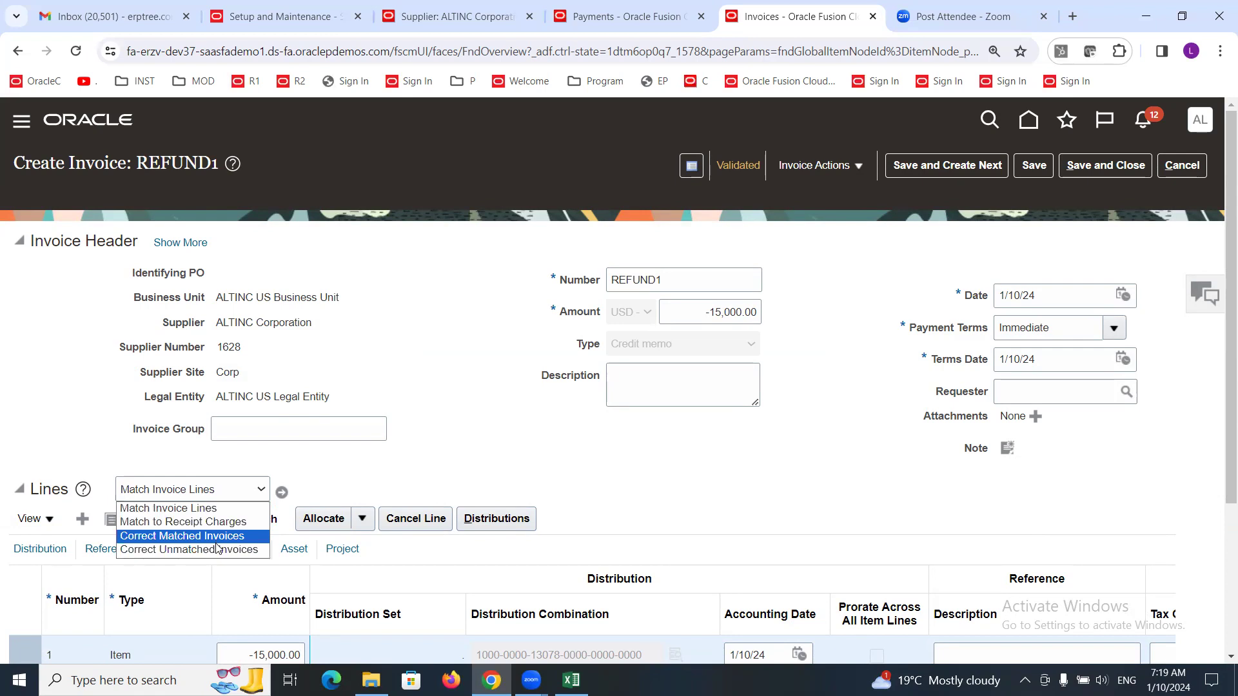
pyautogui.click(265, 496)
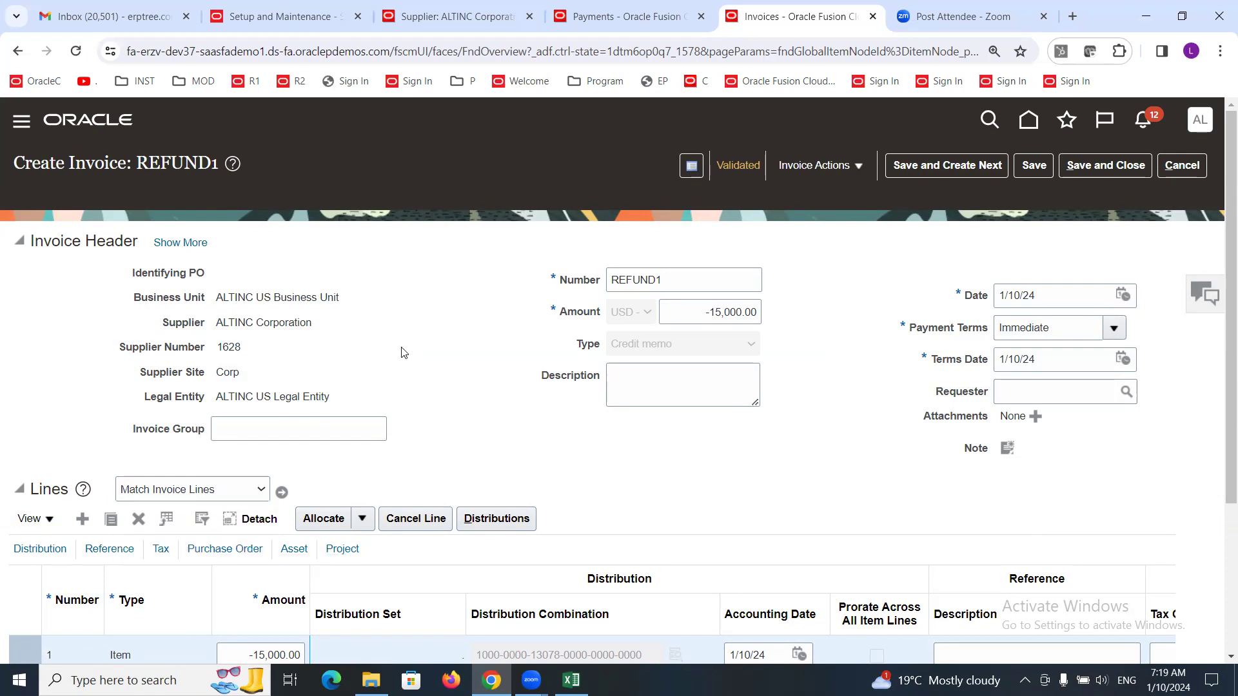
pyautogui.scroll(-3, 432, 284)
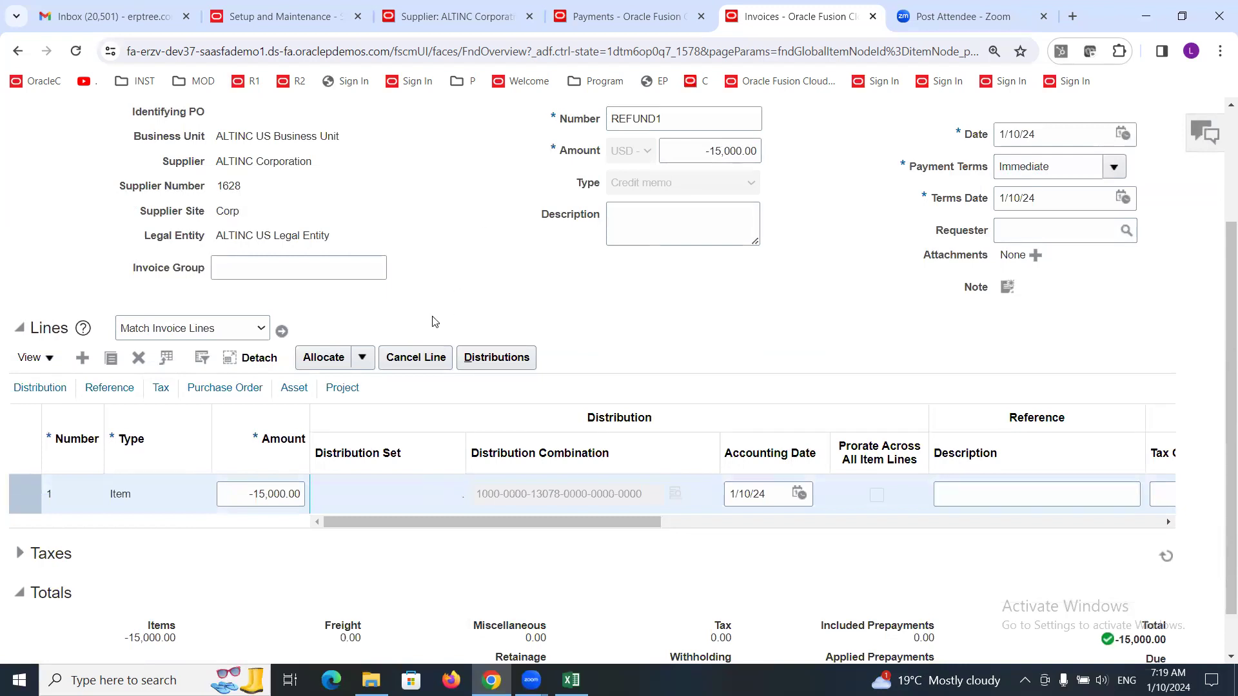
pyautogui.scroll(3, 423, 312)
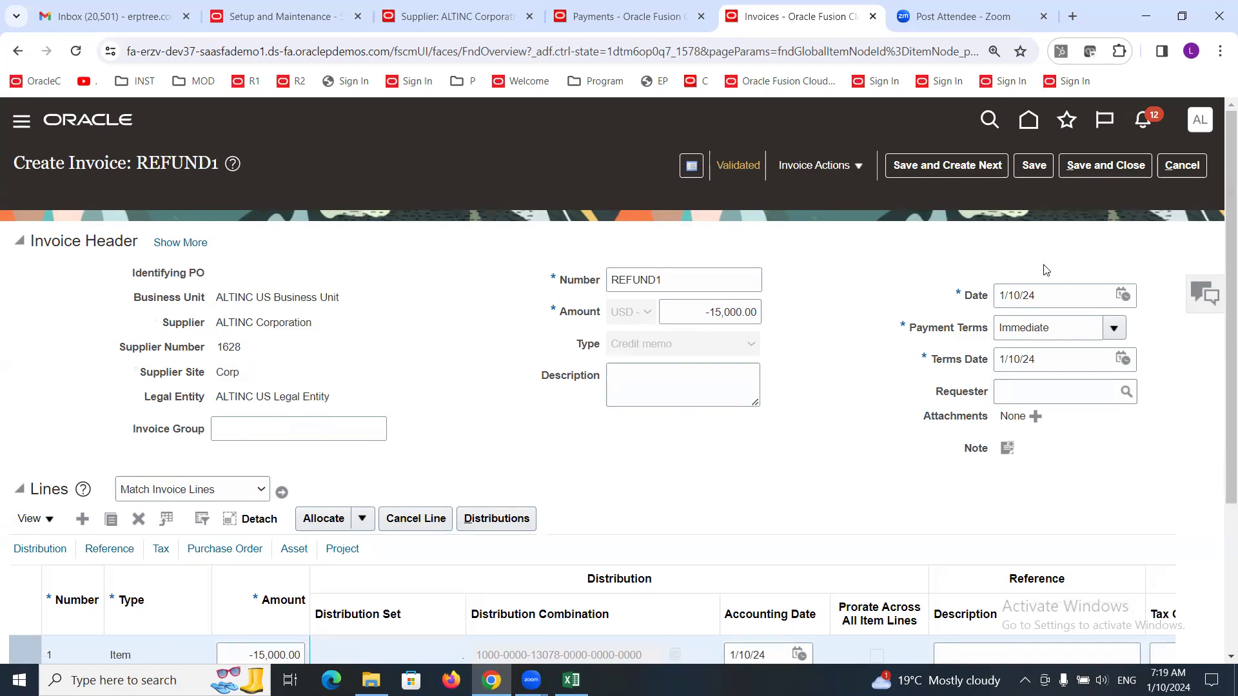
# Save and close the REFUND1 credit memo, and start creating a new payment in the Payments work area.
pyautogui.click(1089, 167)
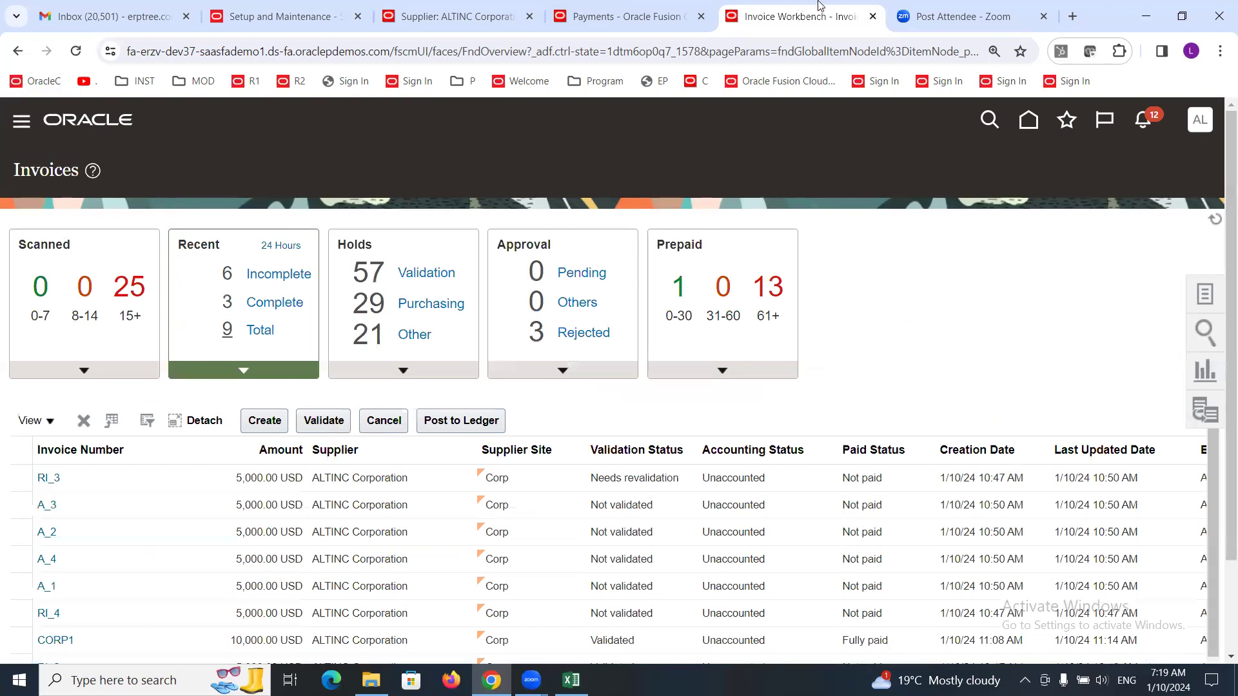
pyautogui.click(622, 16)
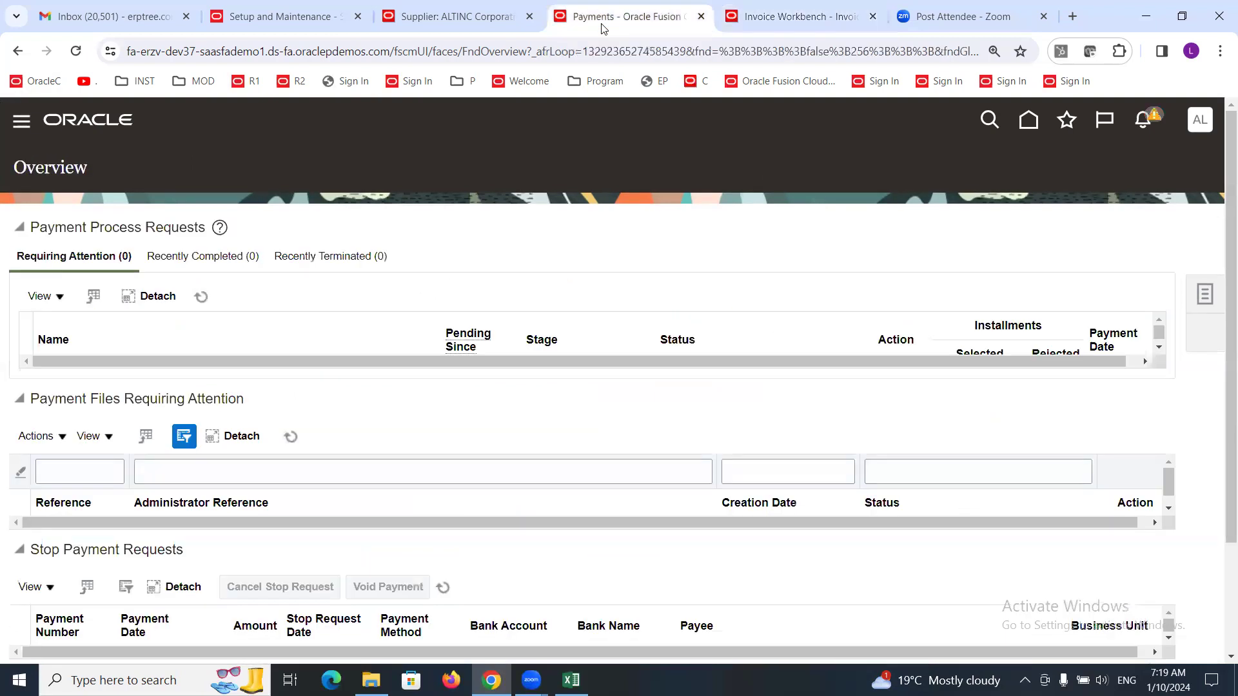
pyautogui.click(1205, 295)
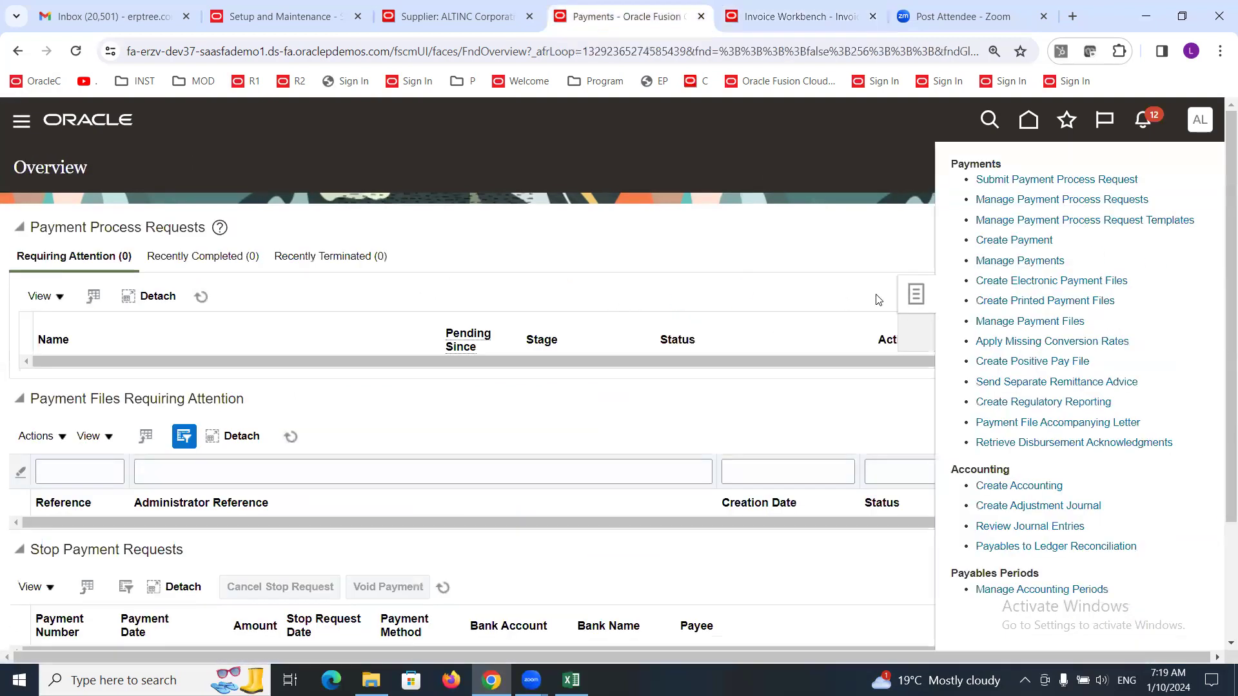
pyautogui.click(986, 261)
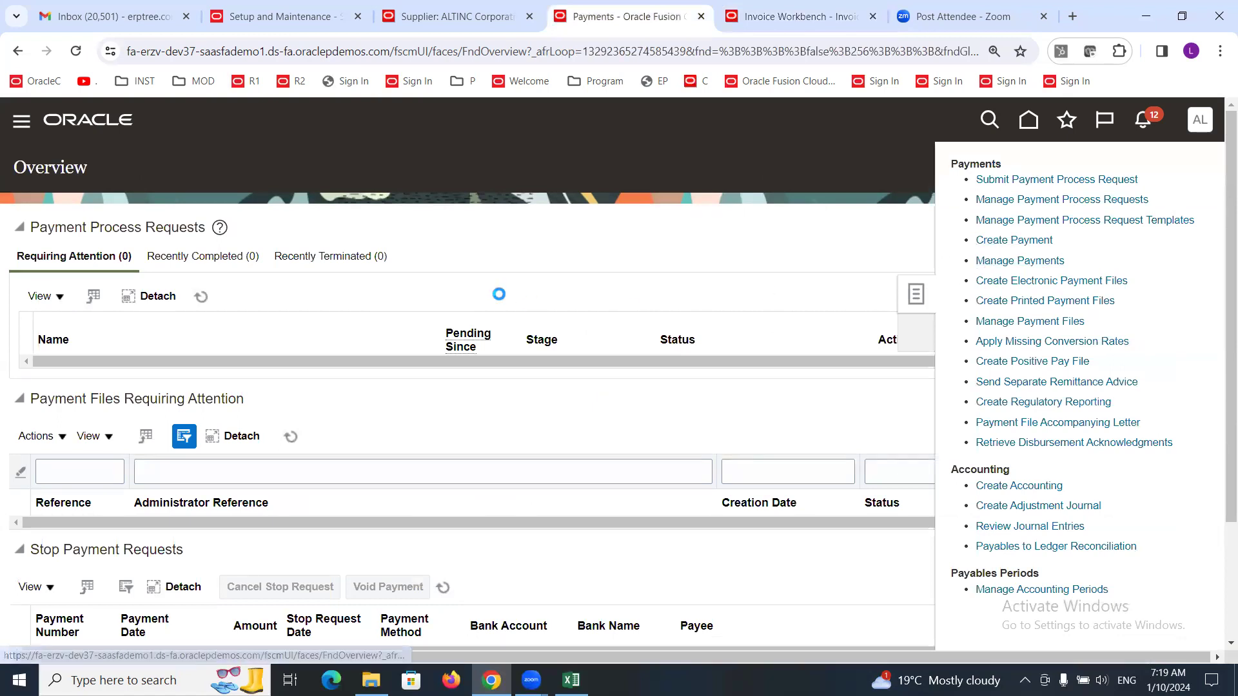
# Set the payment's supplier to ALTINC Corporation and its type to Refund.
pyautogui.click(431, 301)
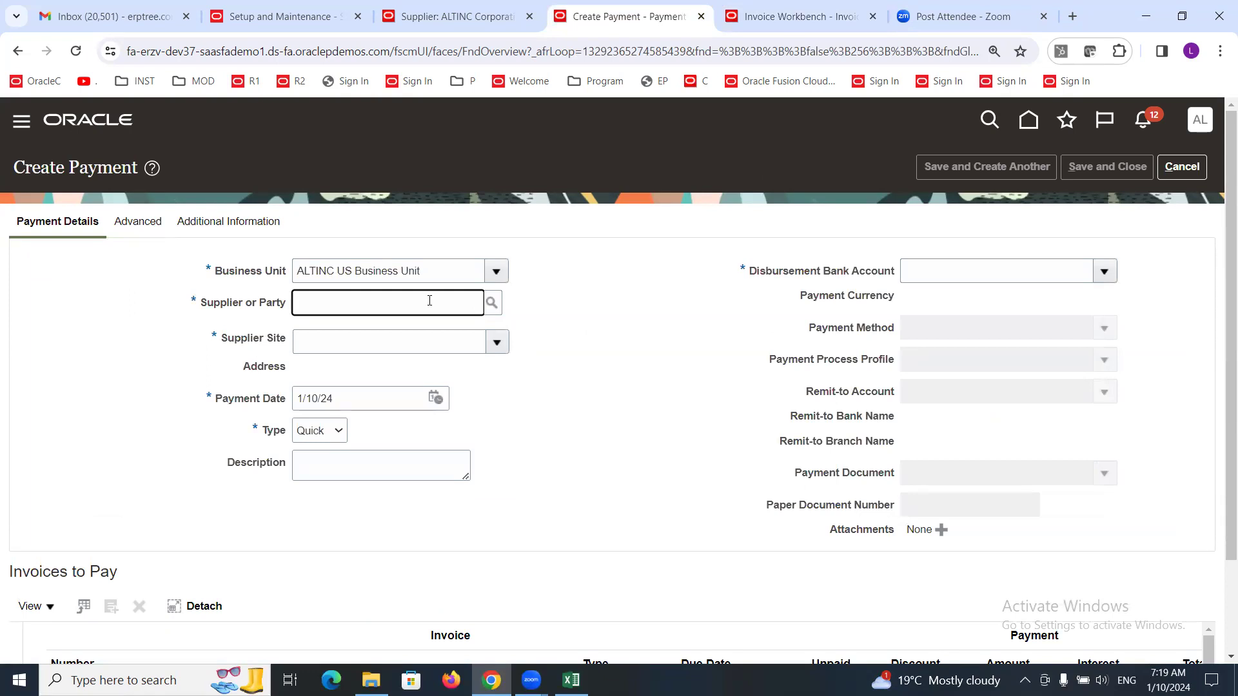
pyautogui.write('ALTINC')
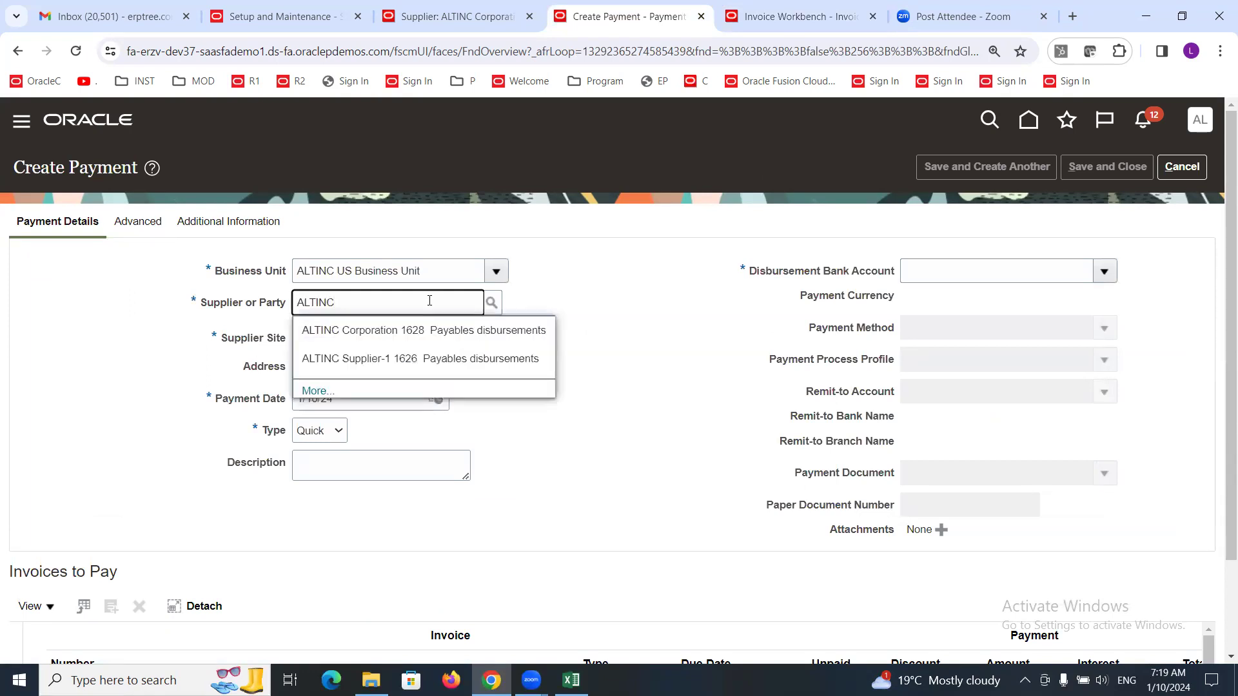
pyautogui.click(409, 332)
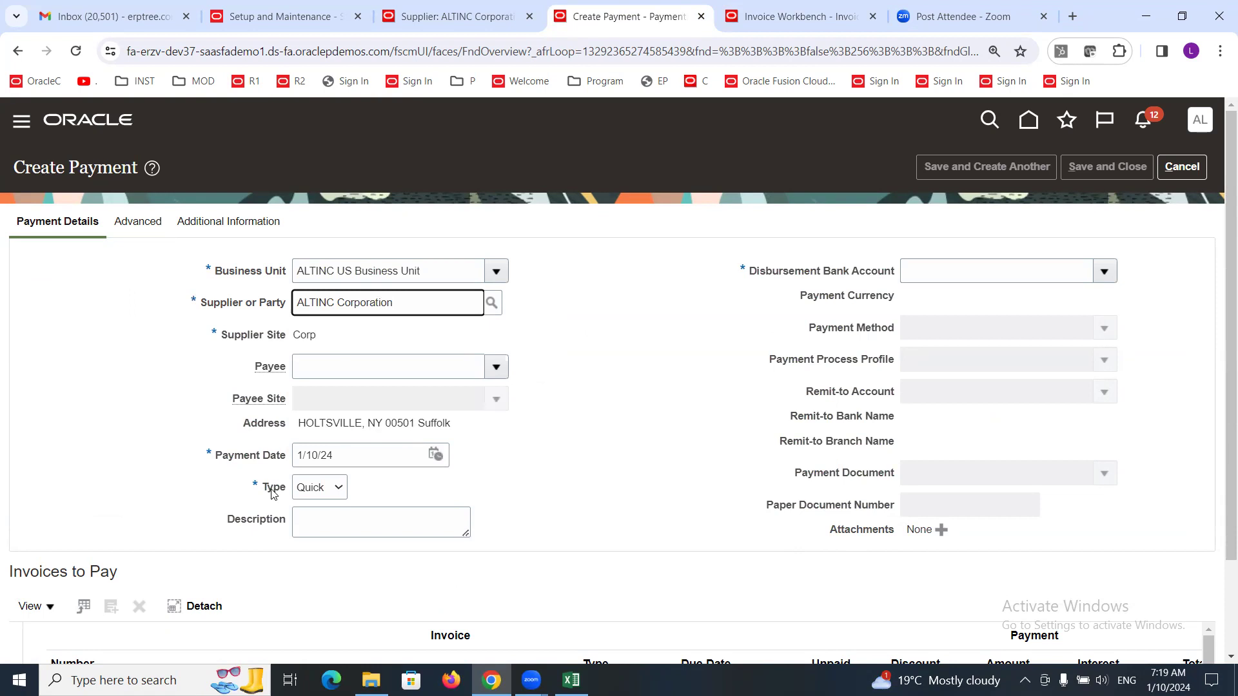
pyautogui.click(316, 490)
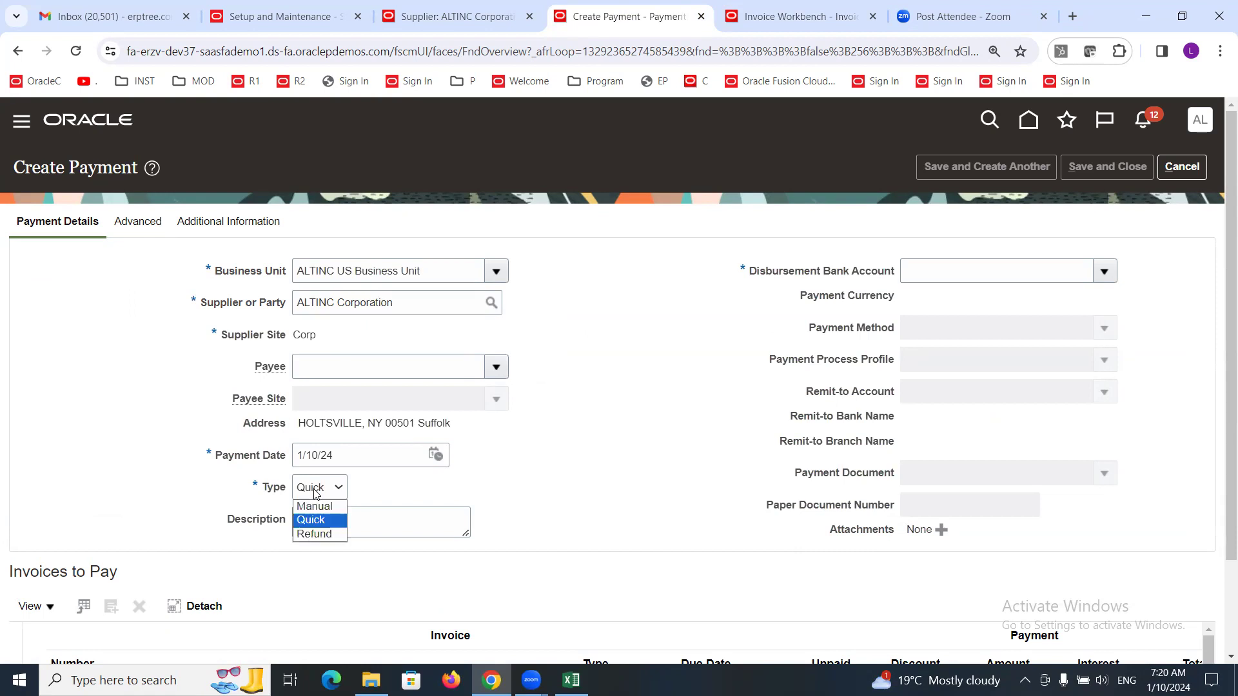
pyautogui.click(318, 534)
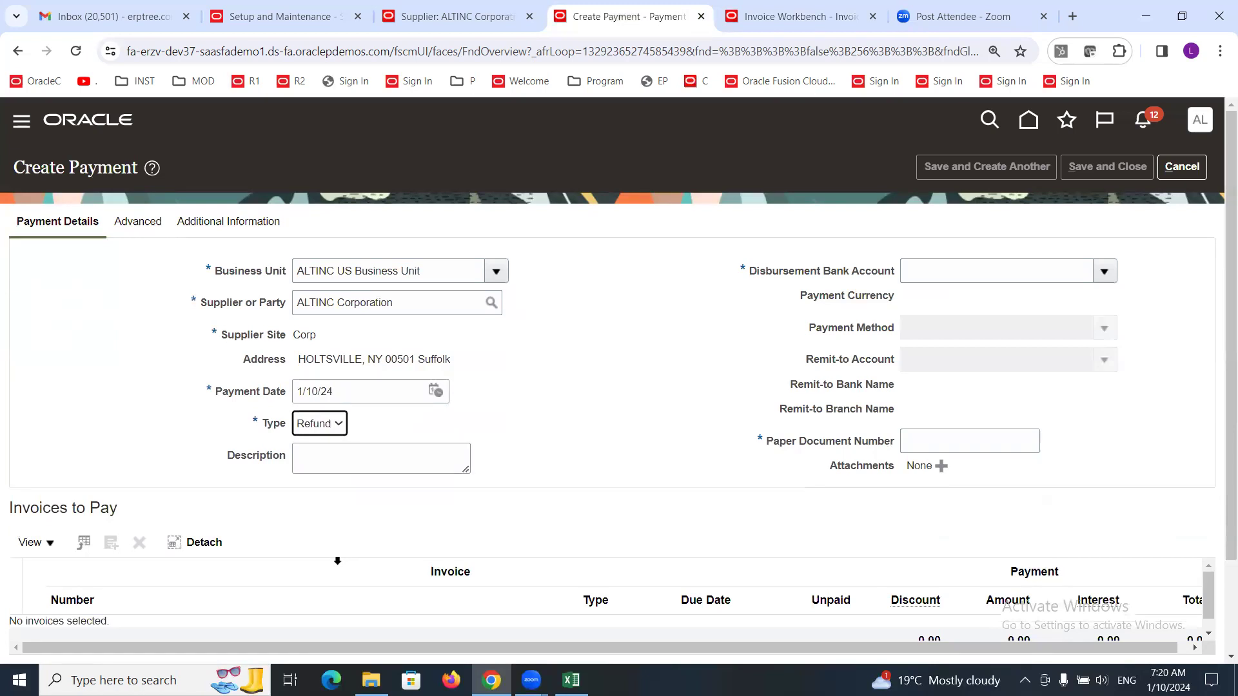
# Switch the payment type between Quick and Refund to compare their fields, ending on Refund.
pyautogui.click(317, 426)
pyautogui.click(319, 457)
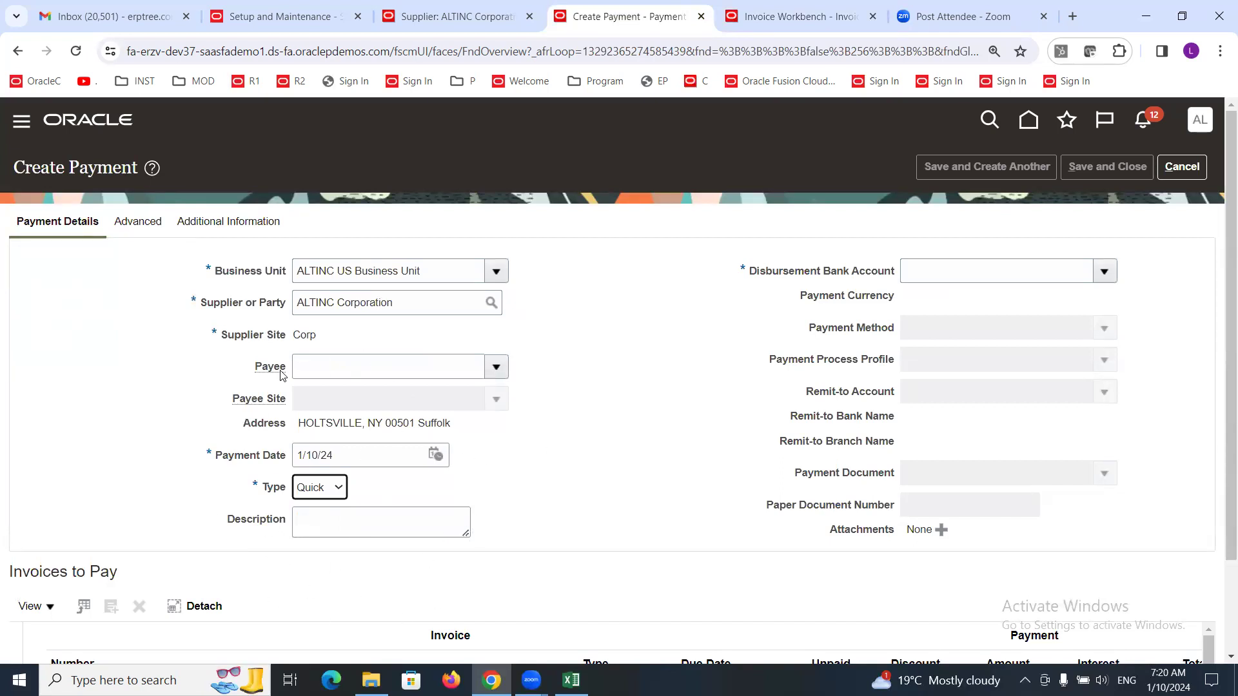
pyautogui.click(341, 487)
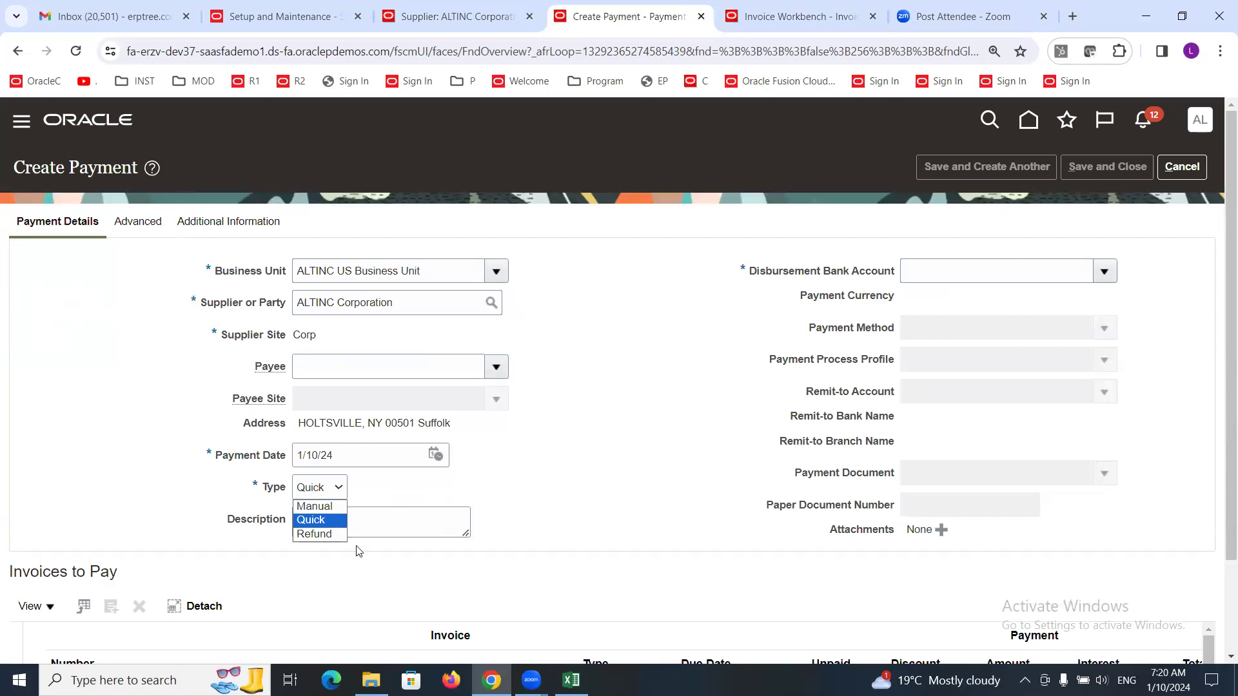
pyautogui.click(335, 536)
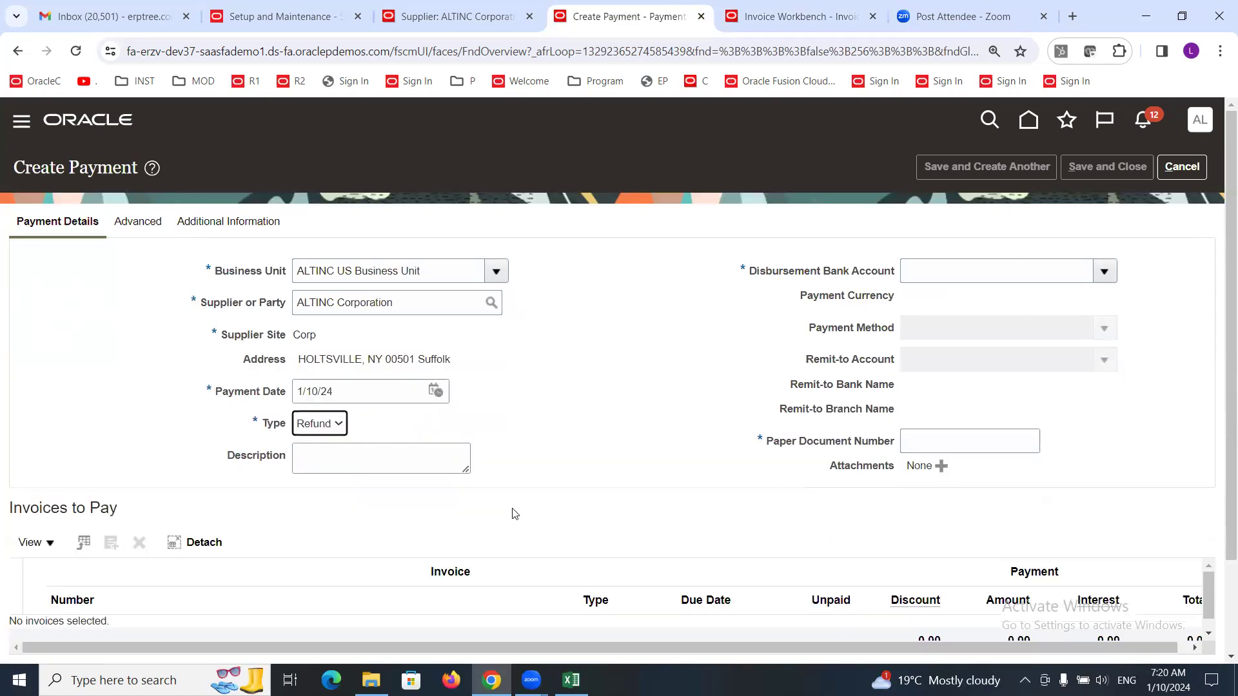
pyautogui.click(321, 431)
pyautogui.click(321, 457)
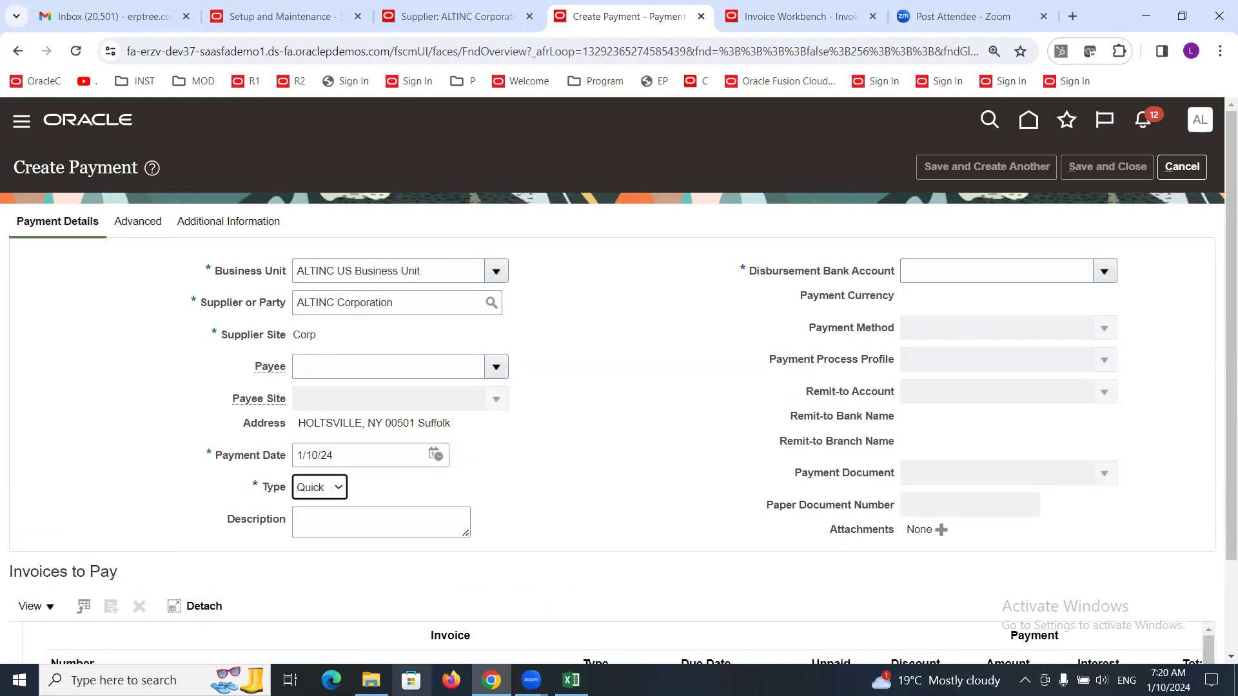
pyautogui.click(336, 493)
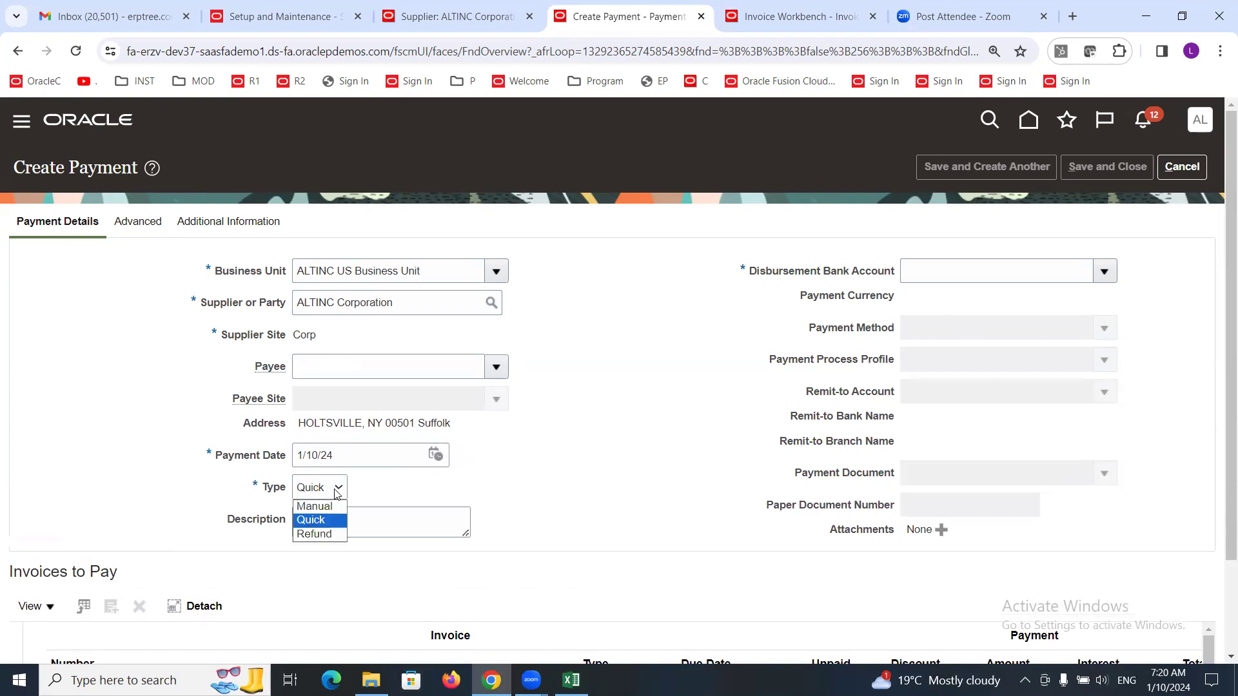
pyautogui.click(329, 533)
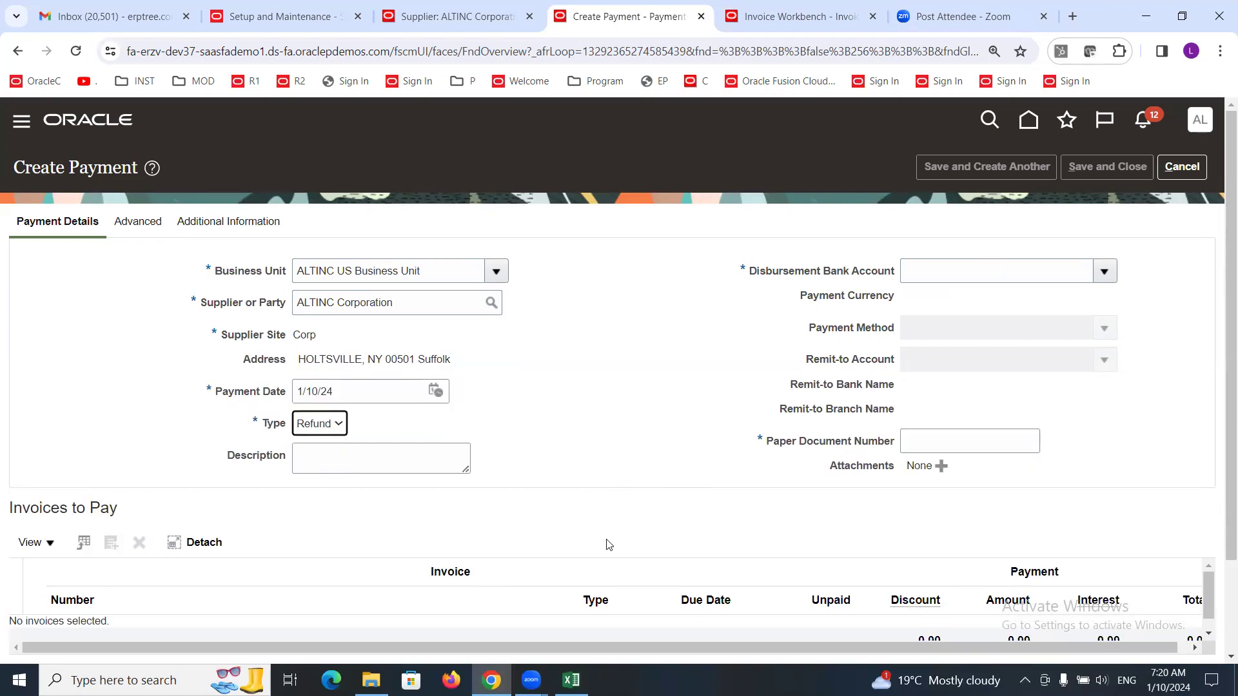
pyautogui.click(606, 352)
pyautogui.click(973, 276)
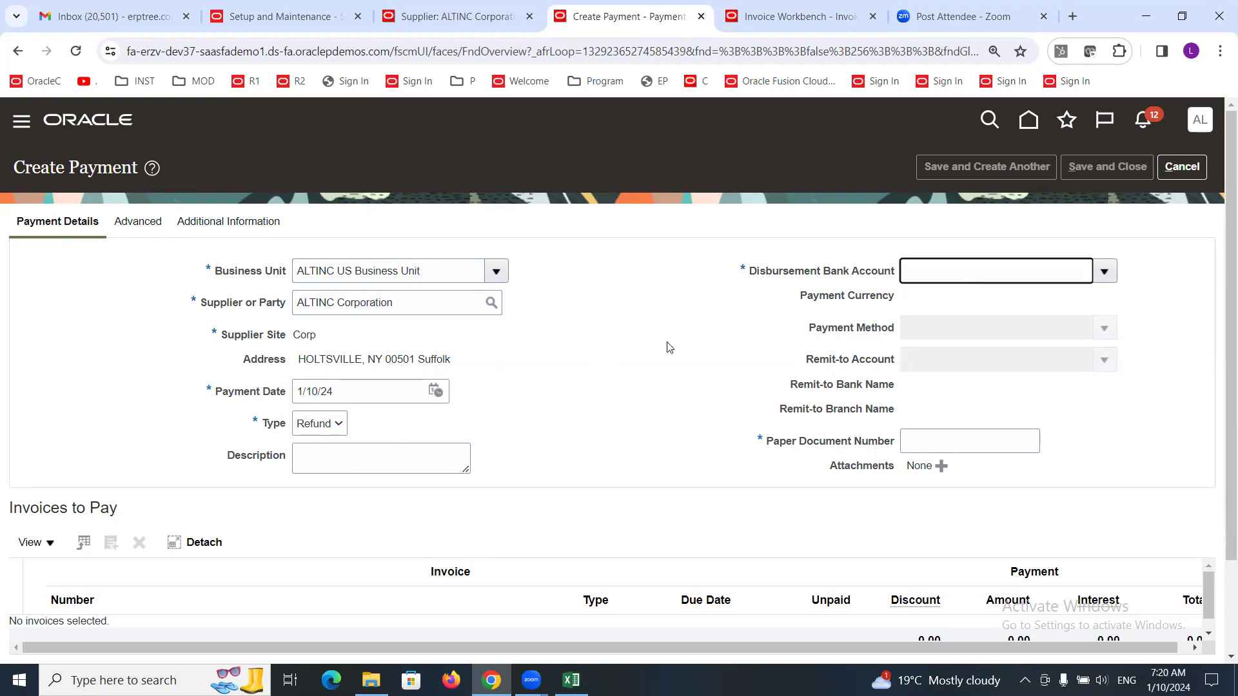
pyautogui.click(1093, 277)
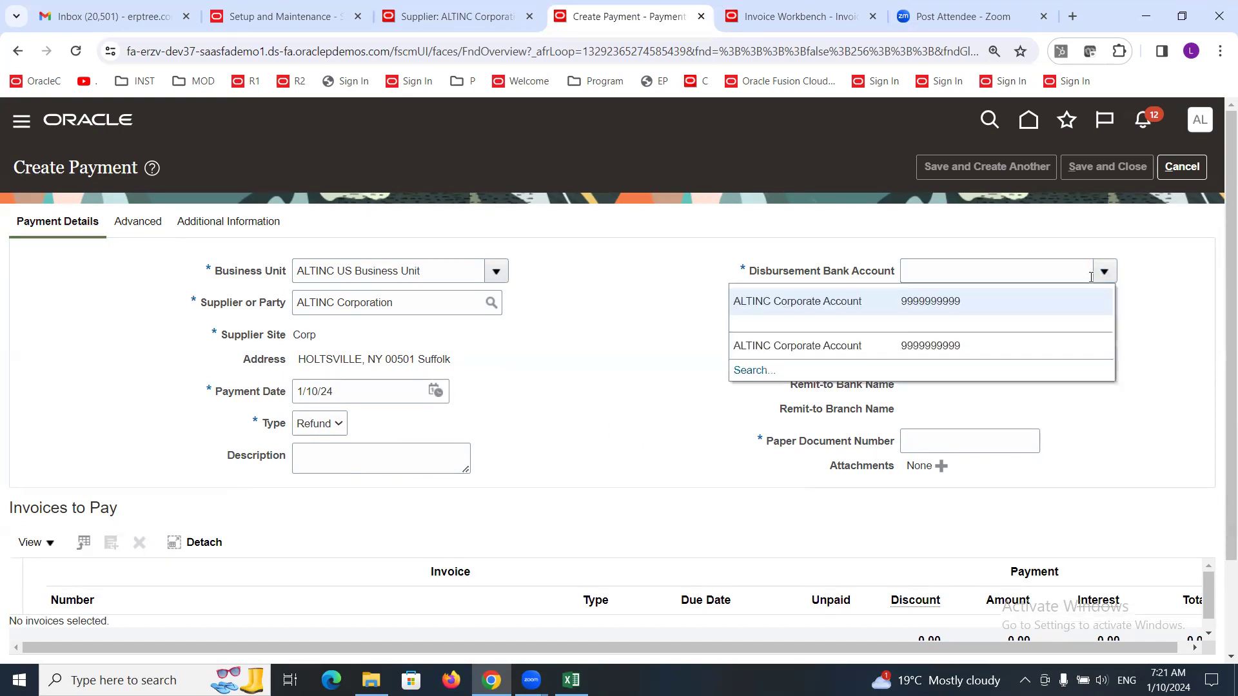
pyautogui.click(836, 301)
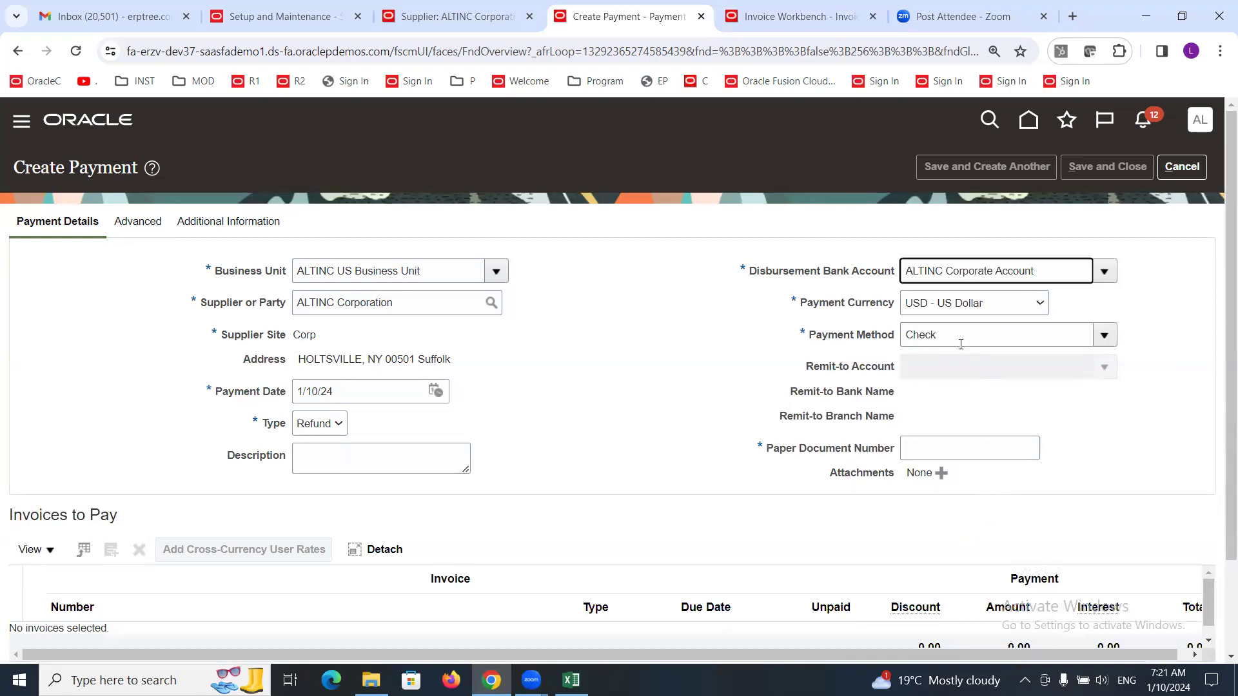
pyautogui.click(965, 449)
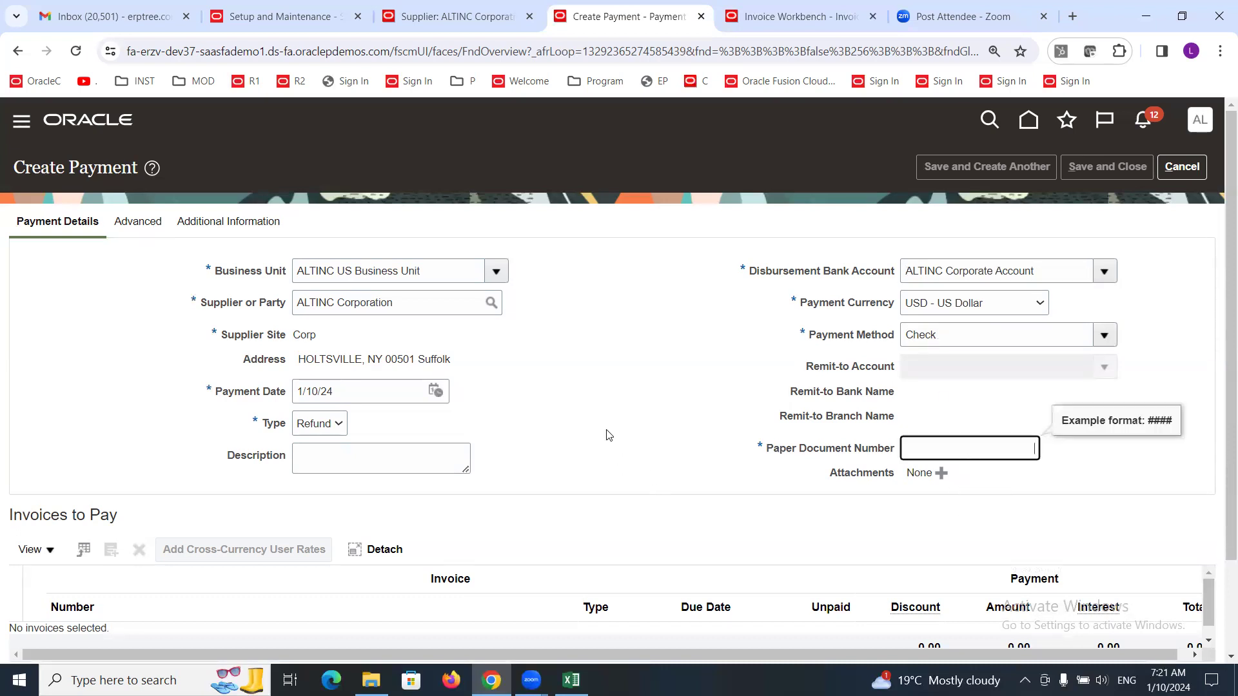
pyautogui.write('11111111111')
pyautogui.click(619, 377)
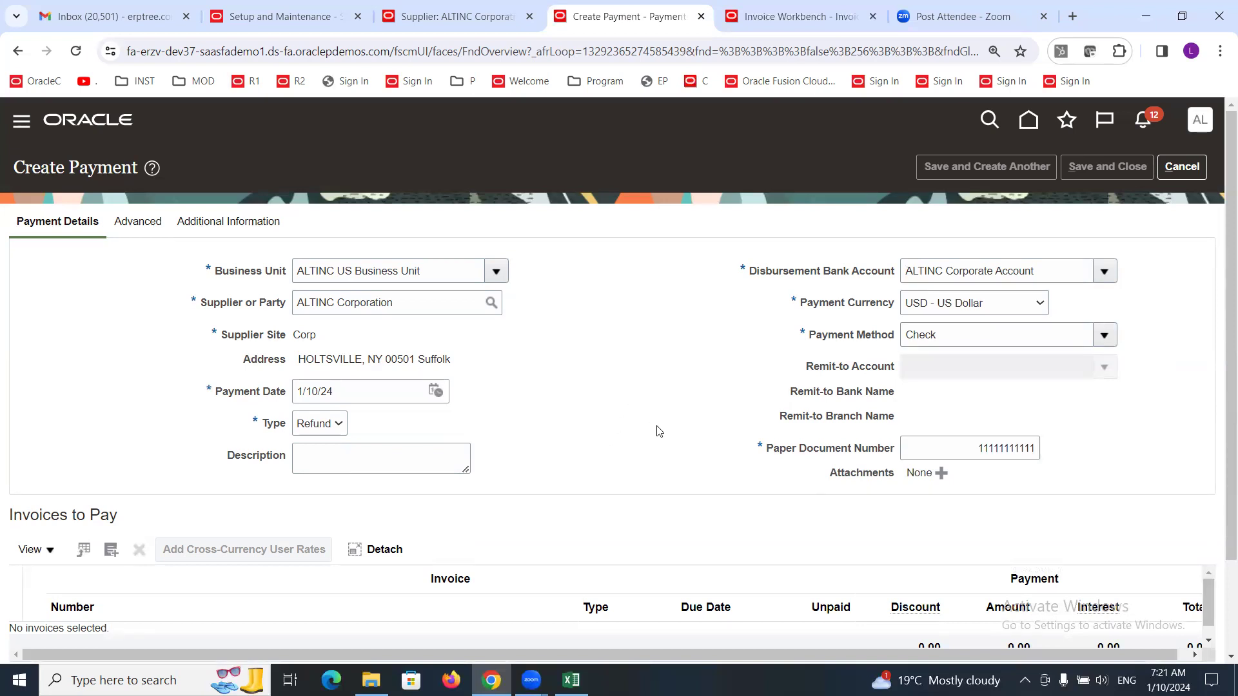
# Add the REFUND1 credit memo to the payment's invoices to pay.
pyautogui.click(118, 555)
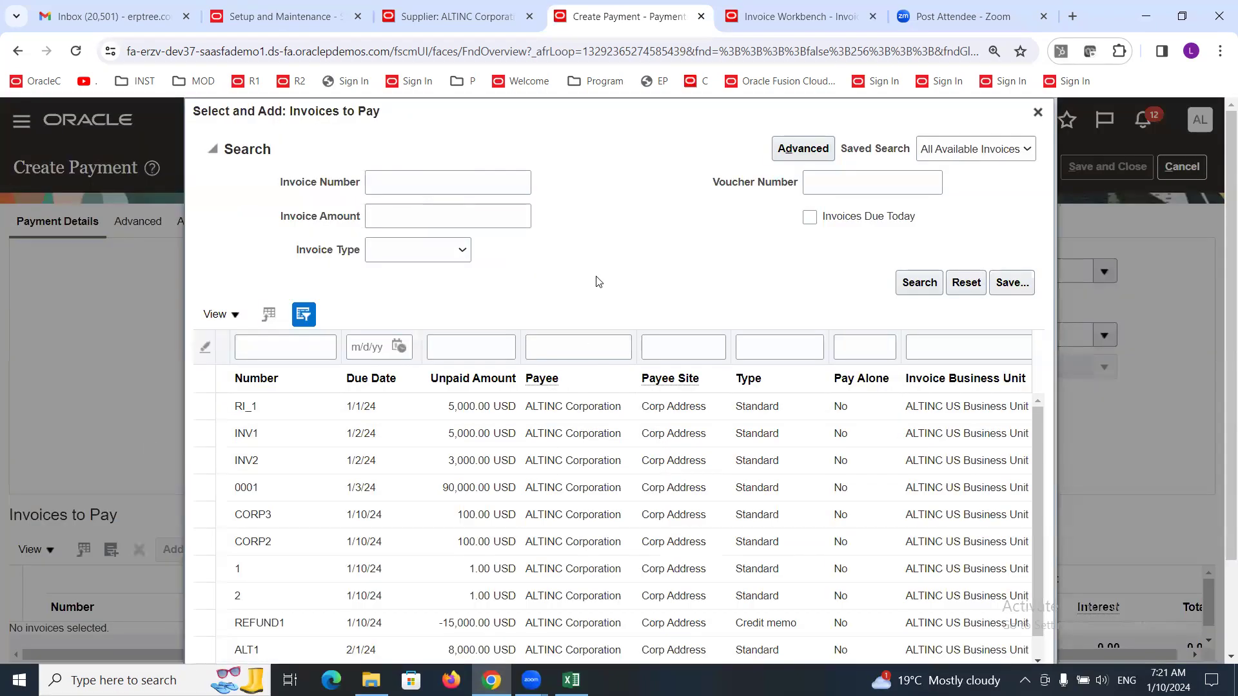
pyautogui.scroll(-2, 609, 261)
pyautogui.click(205, 502)
pyautogui.click(933, 595)
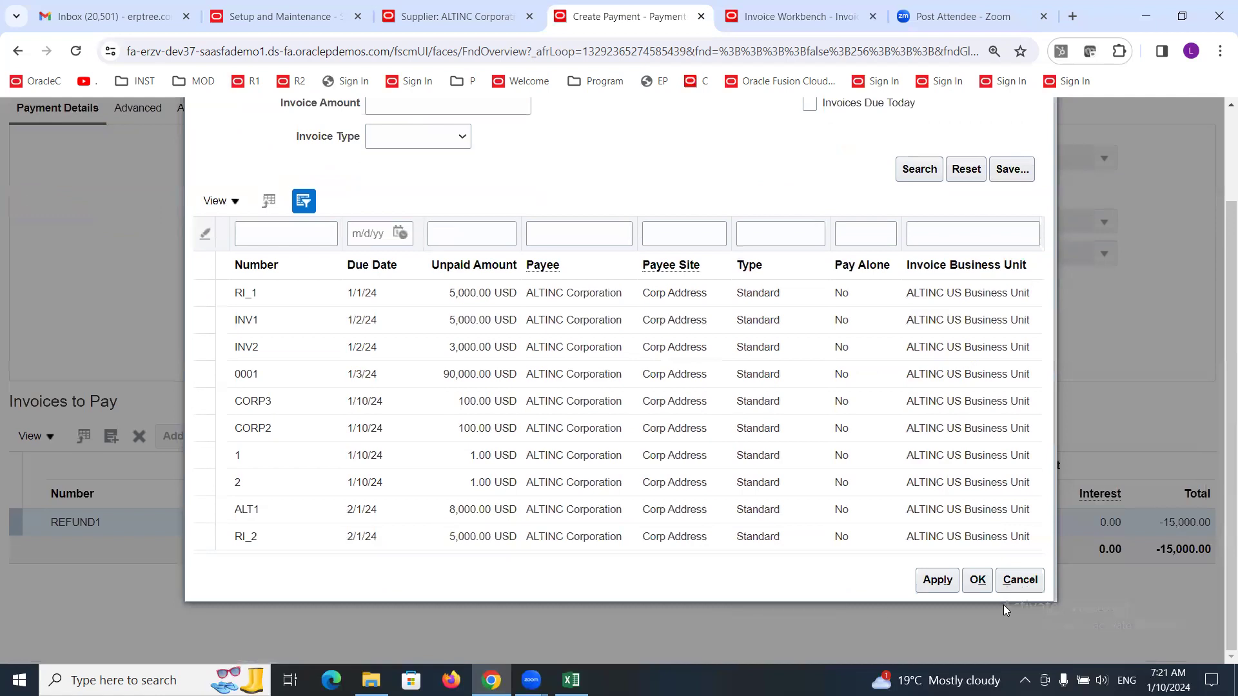
pyautogui.click(976, 588)
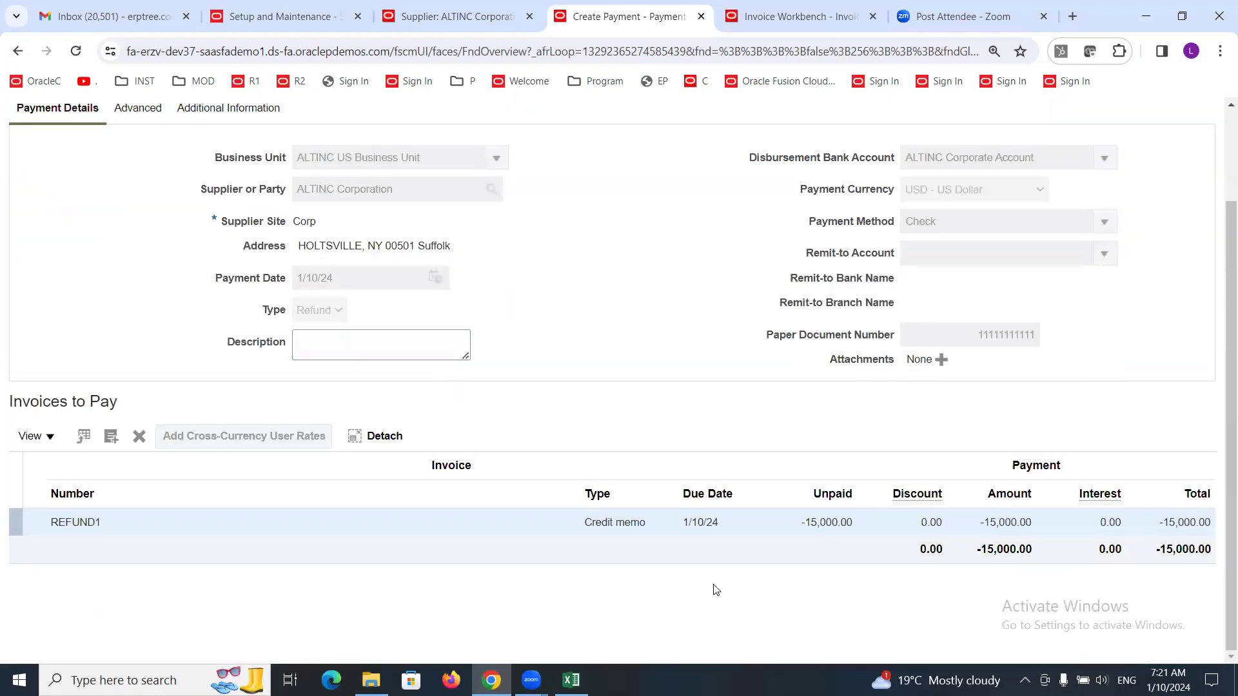
# Save and close the refund payment and acknowledge the confirmation.
pyautogui.scroll(2, 696, 452)
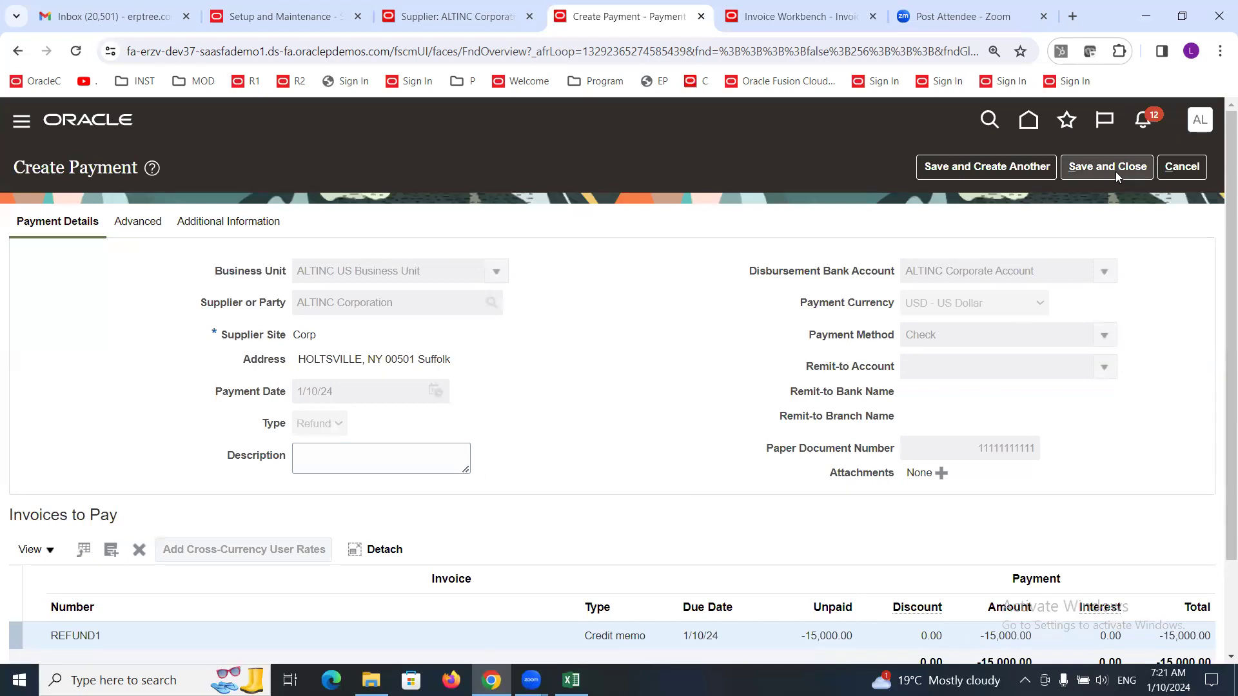
pyautogui.click(1096, 172)
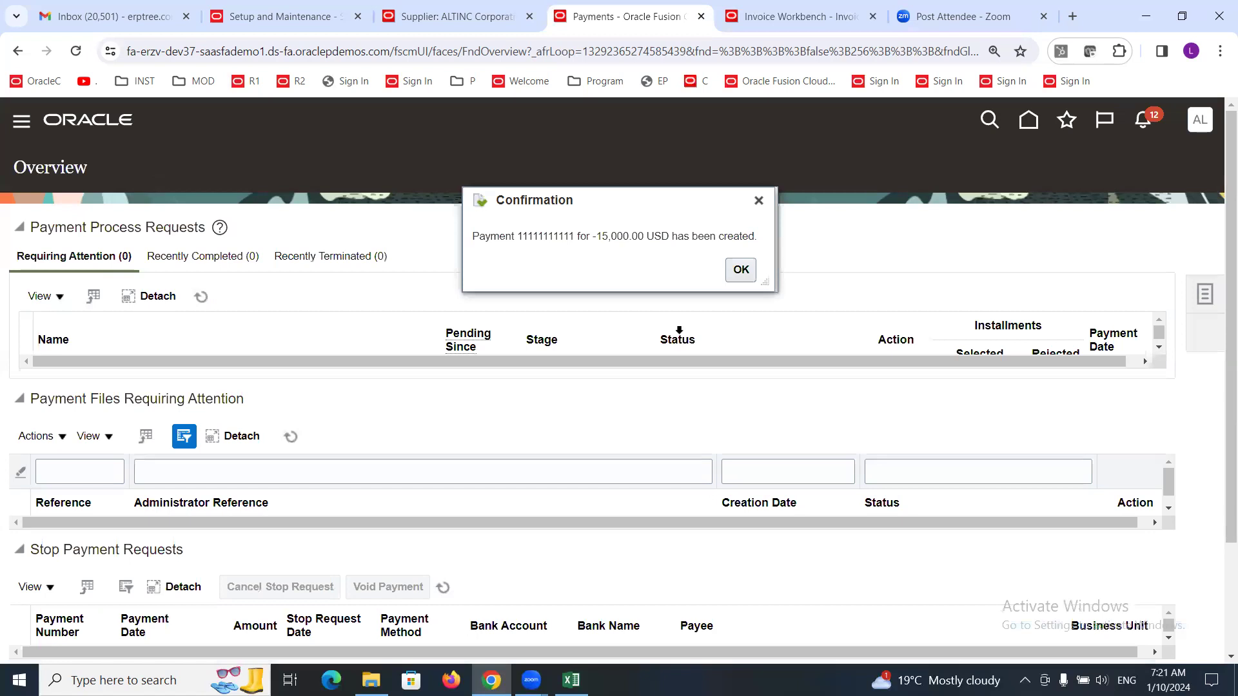
pyautogui.click(740, 270)
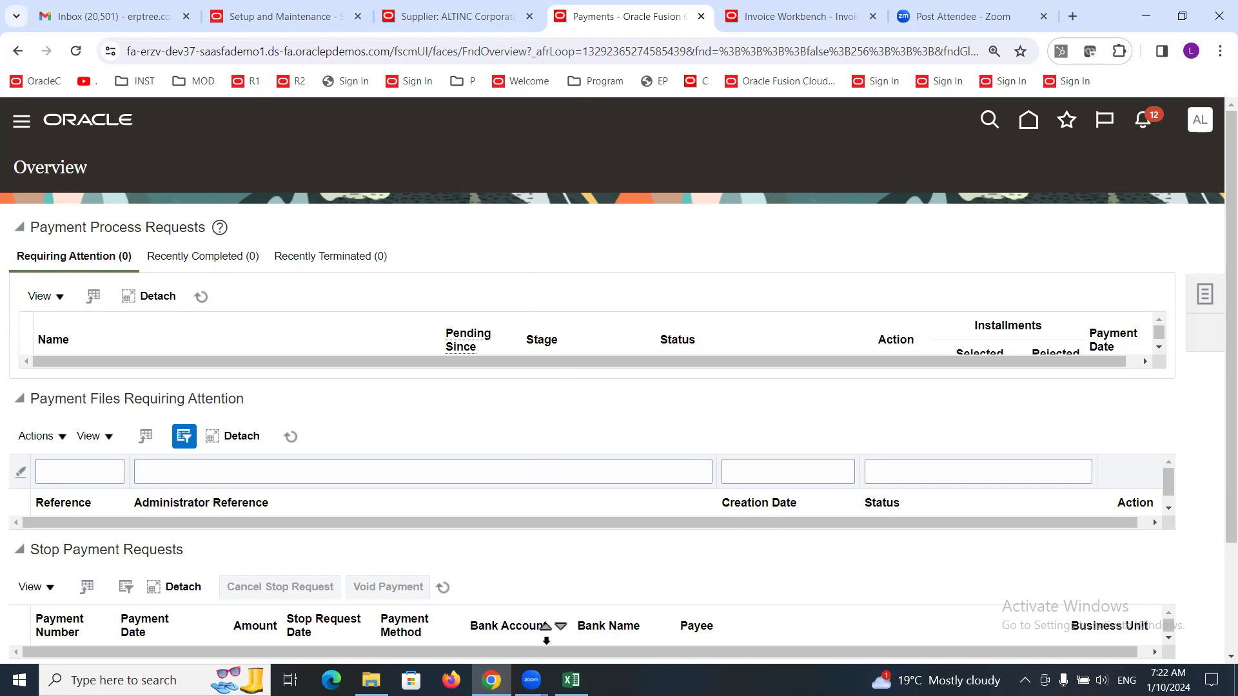
# Switch to the Excel training sheet and mark "19. Supplier Refund Process" as Done in cell B44.
pyautogui.click(573, 676)
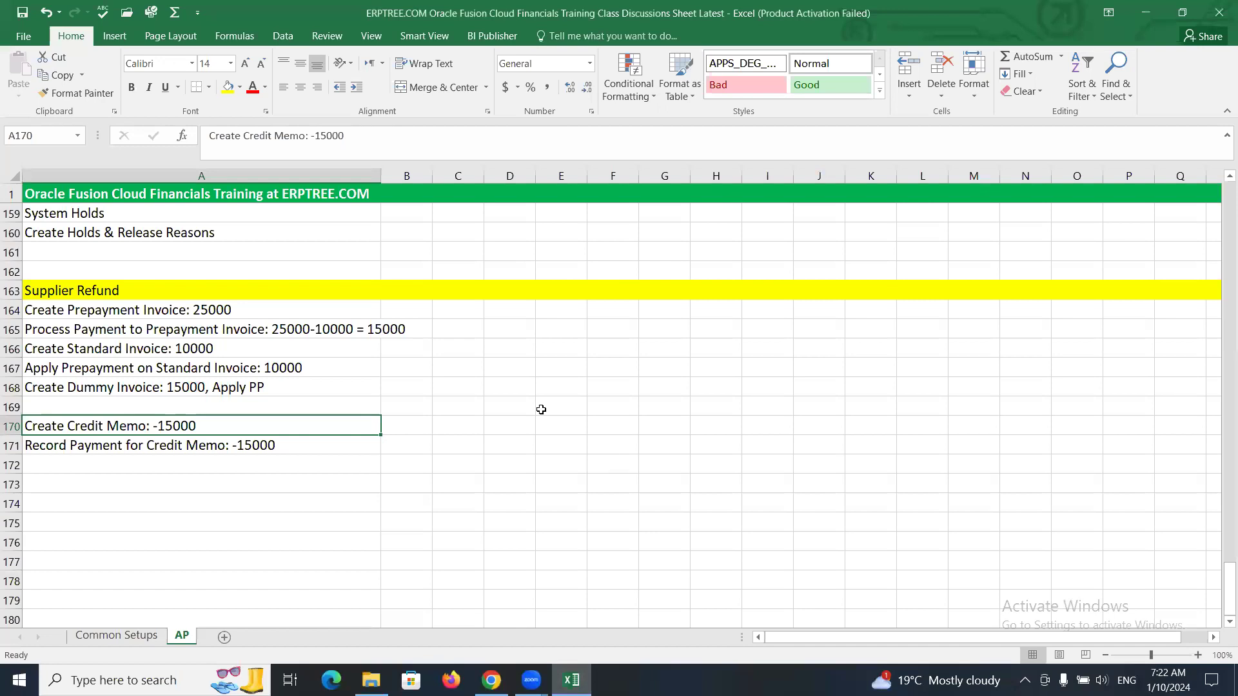
pyautogui.scroll(5, 180, 404)
pyautogui.scroll(20, 180, 404)
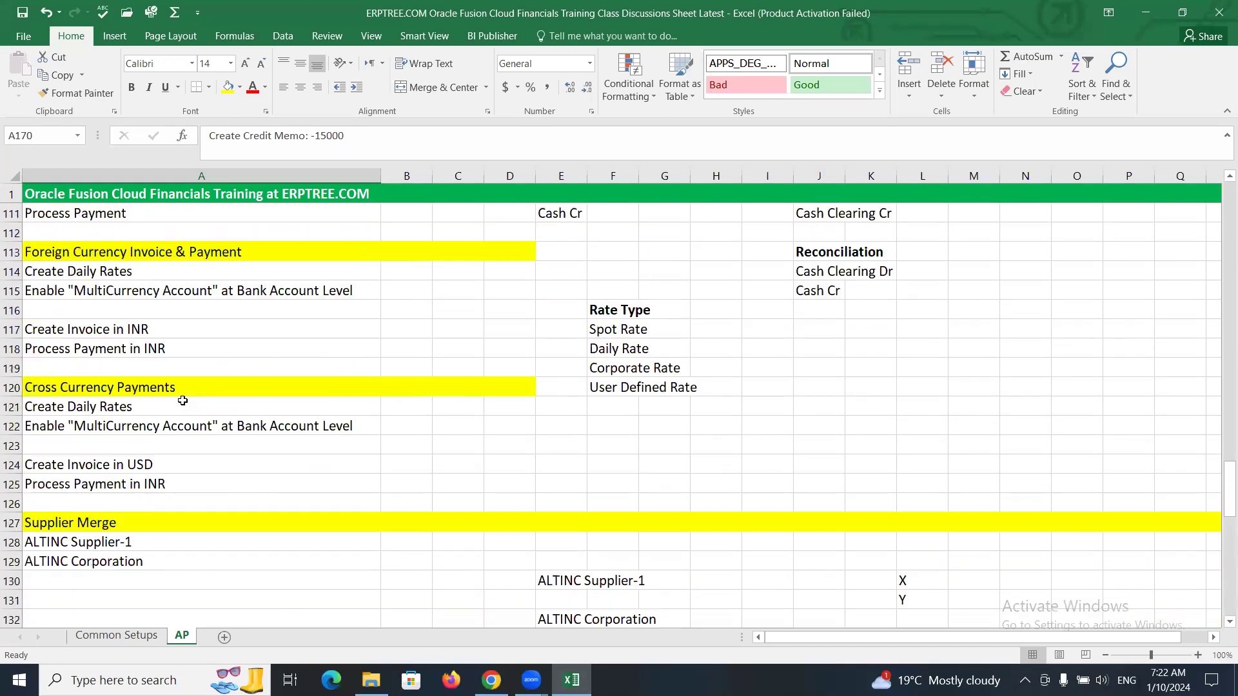
pyautogui.scroll(16, 184, 389)
pyautogui.scroll(-3, 185, 361)
pyautogui.click(185, 309)
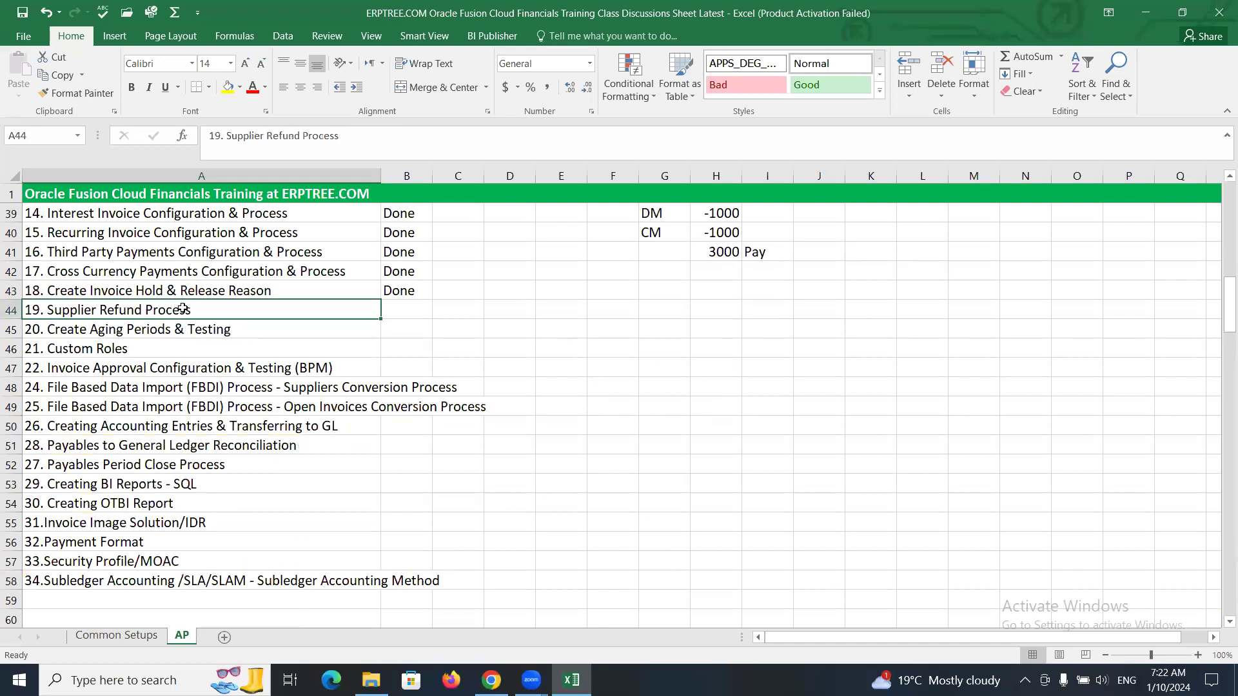
pyautogui.press('Right')
pyautogui.write('D')
pyautogui.press('Return')
# Copy the words "Aging Periods" from topic 20 in cell A45 into cell A173, below the Supplier Refund notes.
pyautogui.click(210, 328)
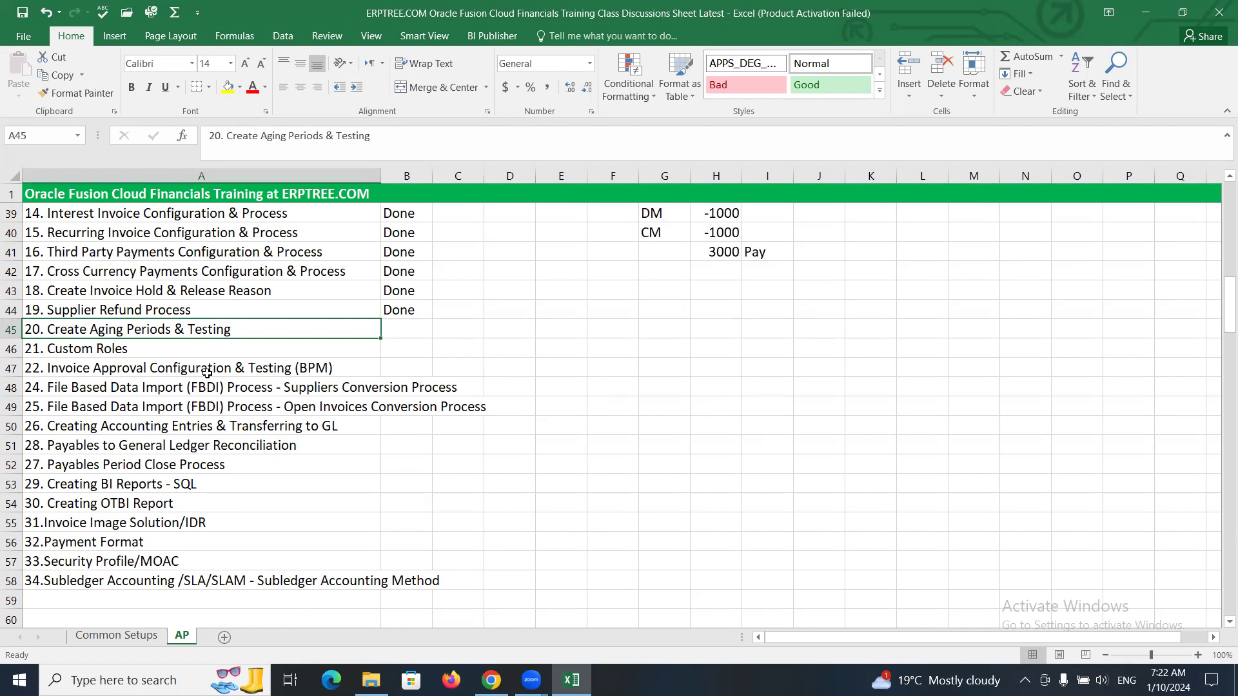
pyautogui.doubleClick(90, 328)
pyautogui.moveTo(91, 329); pyautogui.dragTo(169, 336)
pyautogui.hotkey('ctrl', 'c')
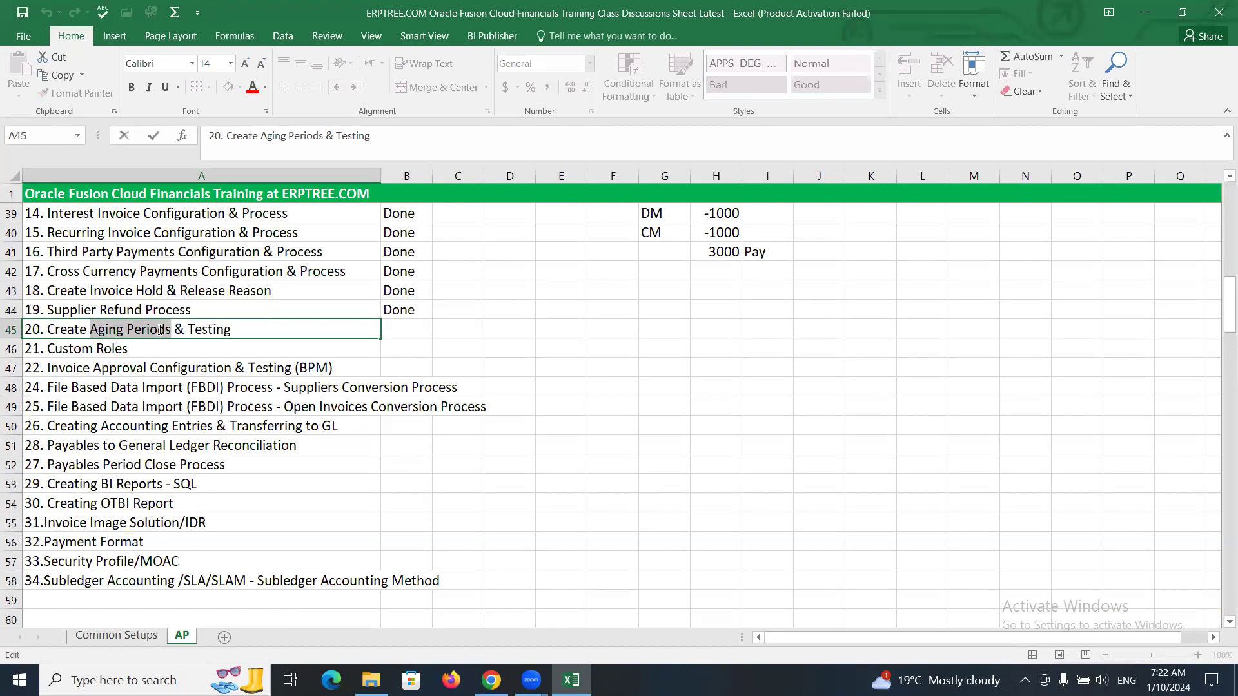
pyautogui.press('Escape')
pyautogui.scroll(-20, 131, 432)
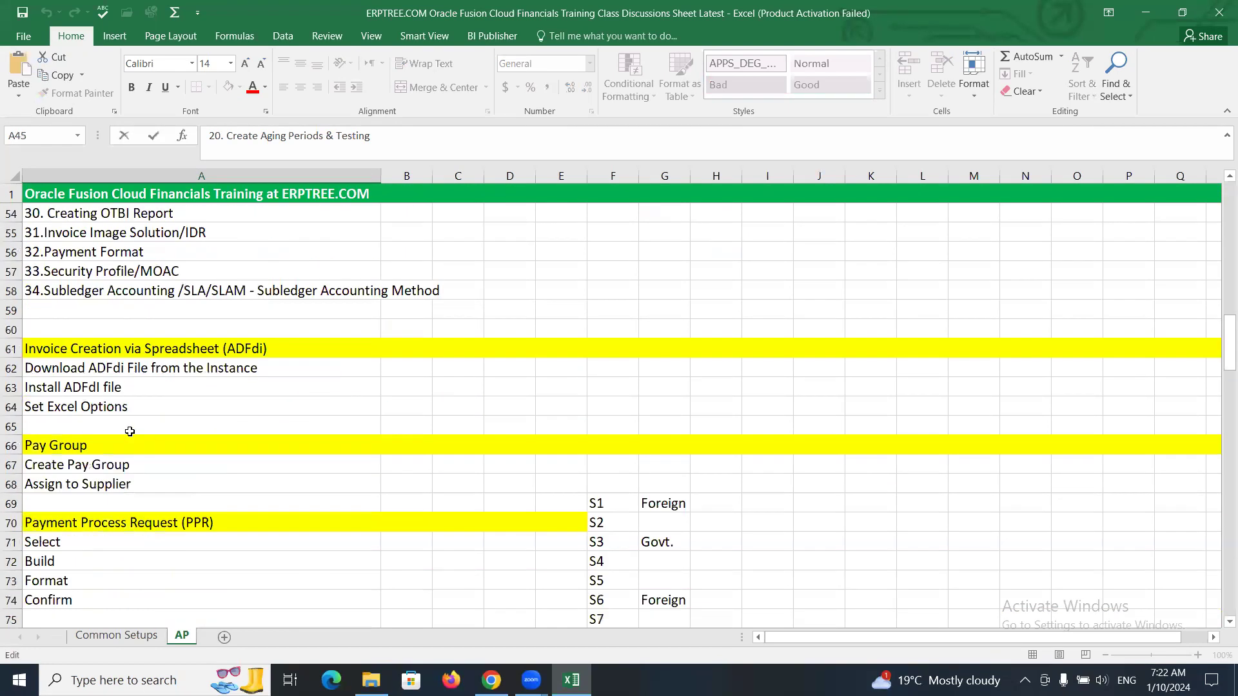
pyautogui.scroll(-14, 128, 431)
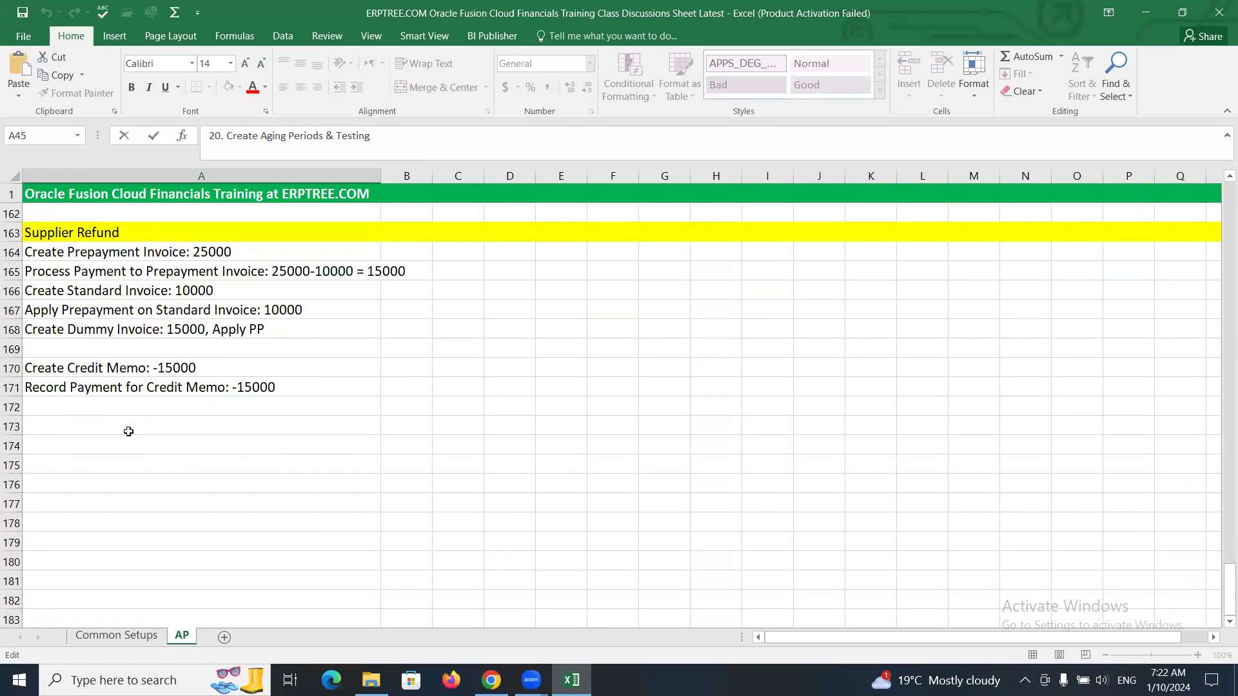
pyautogui.click(116, 423)
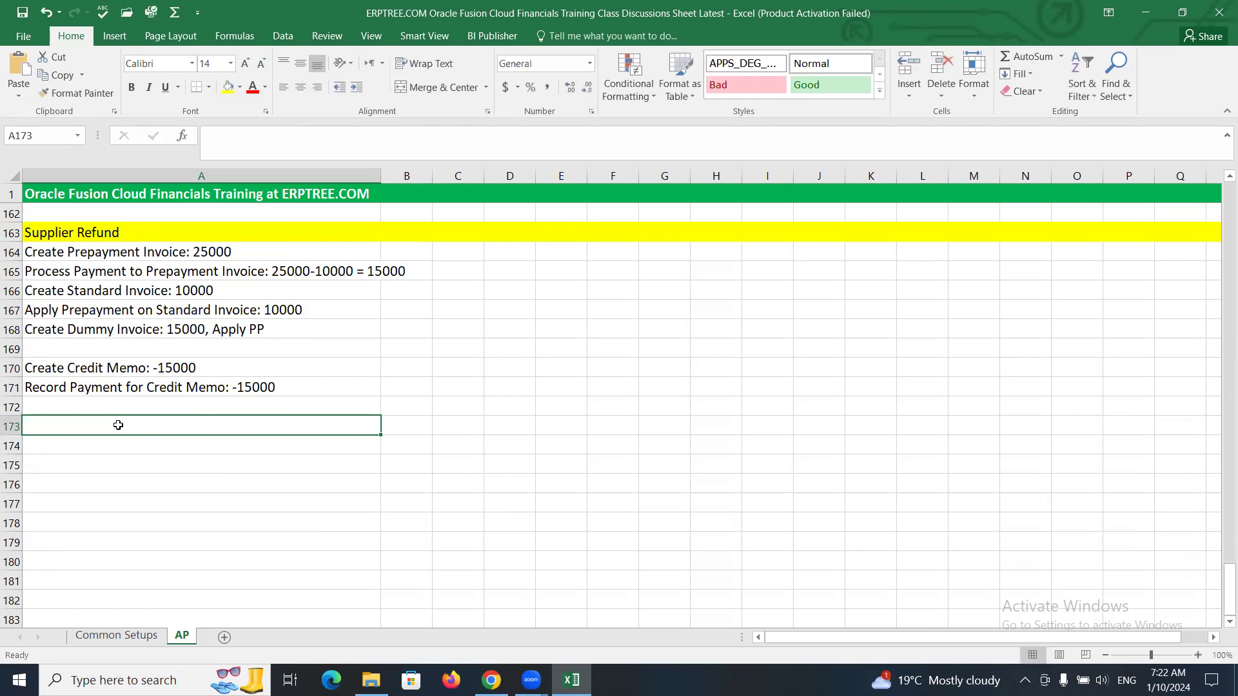
pyautogui.hotkey('ctrl', 'v')
pyautogui.press('Escape')
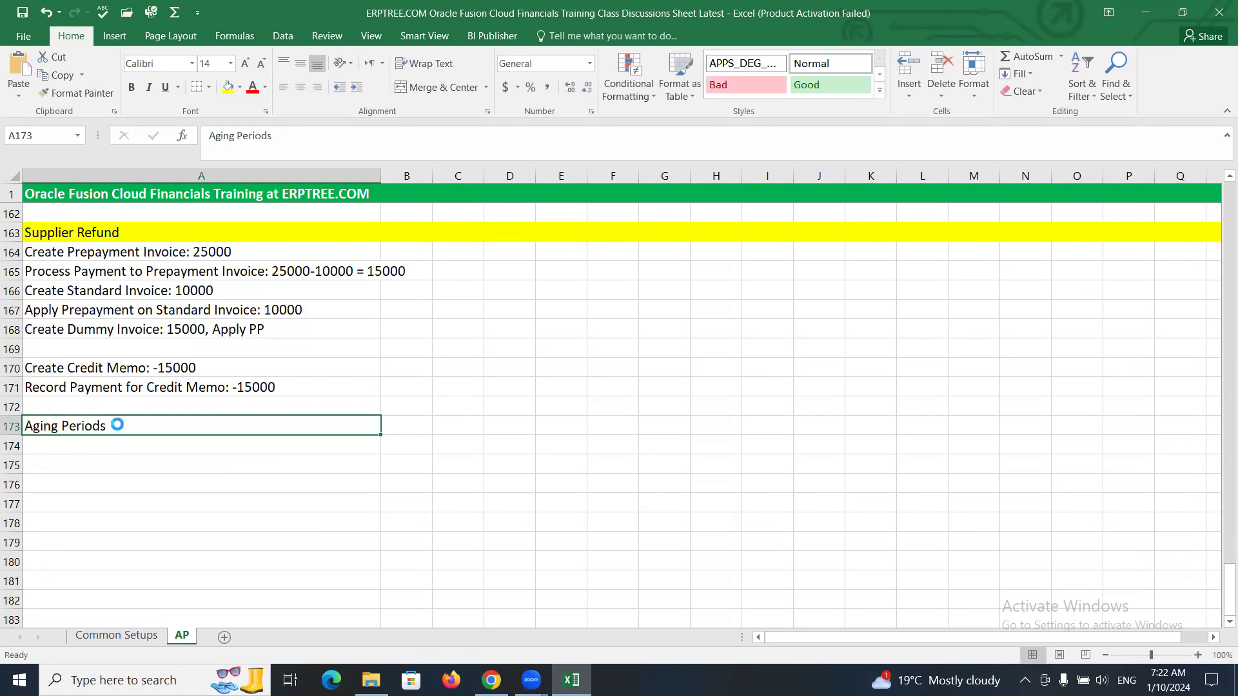
# Fill the entire Aging Periods heading row, row 173, with yellow.
pyautogui.click(11, 426)
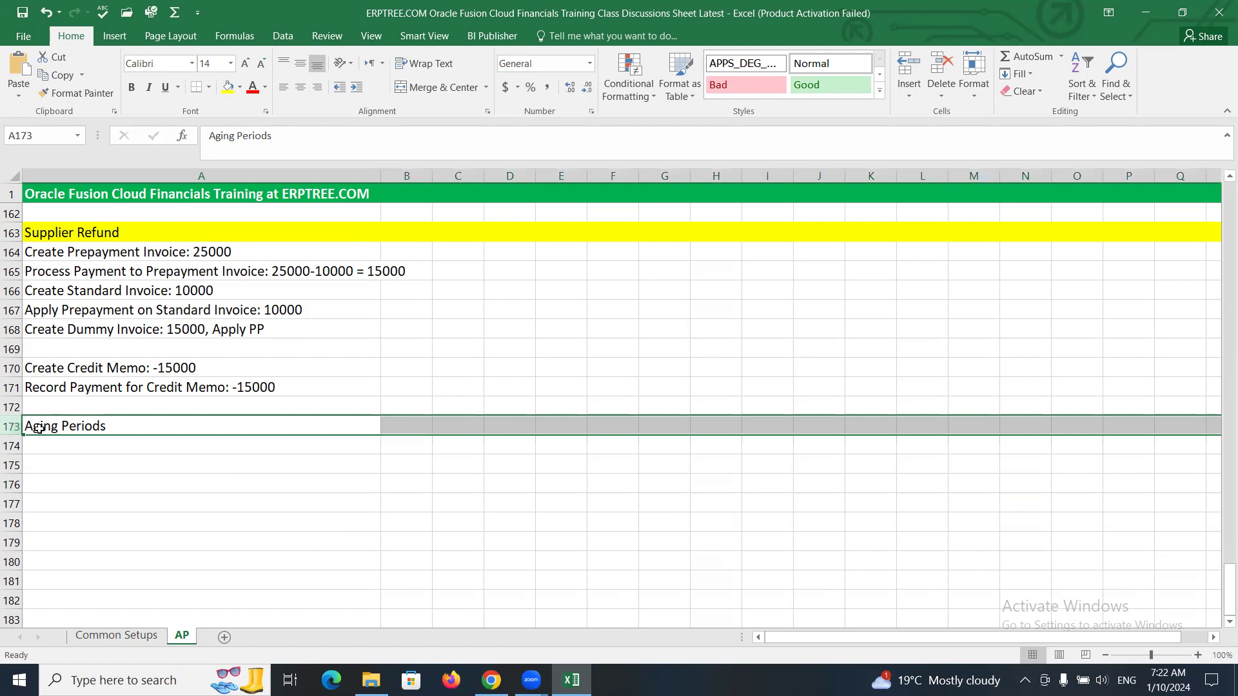
pyautogui.click(1090, 5)
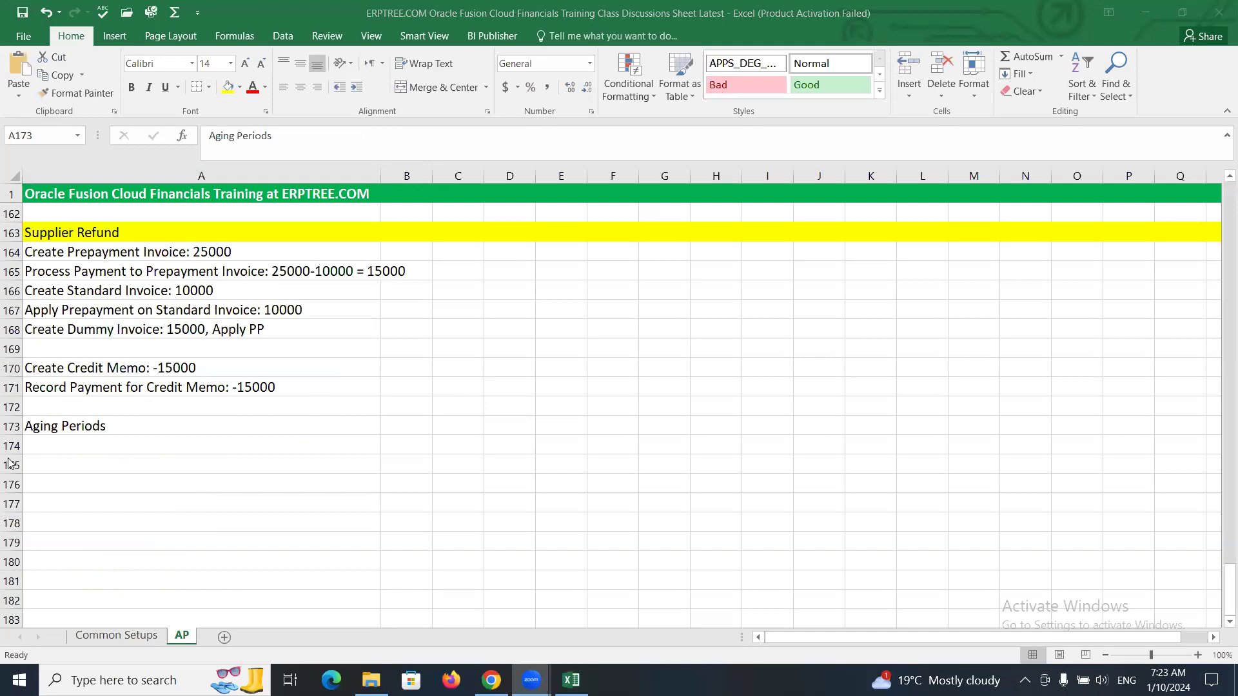
pyautogui.click(11, 426)
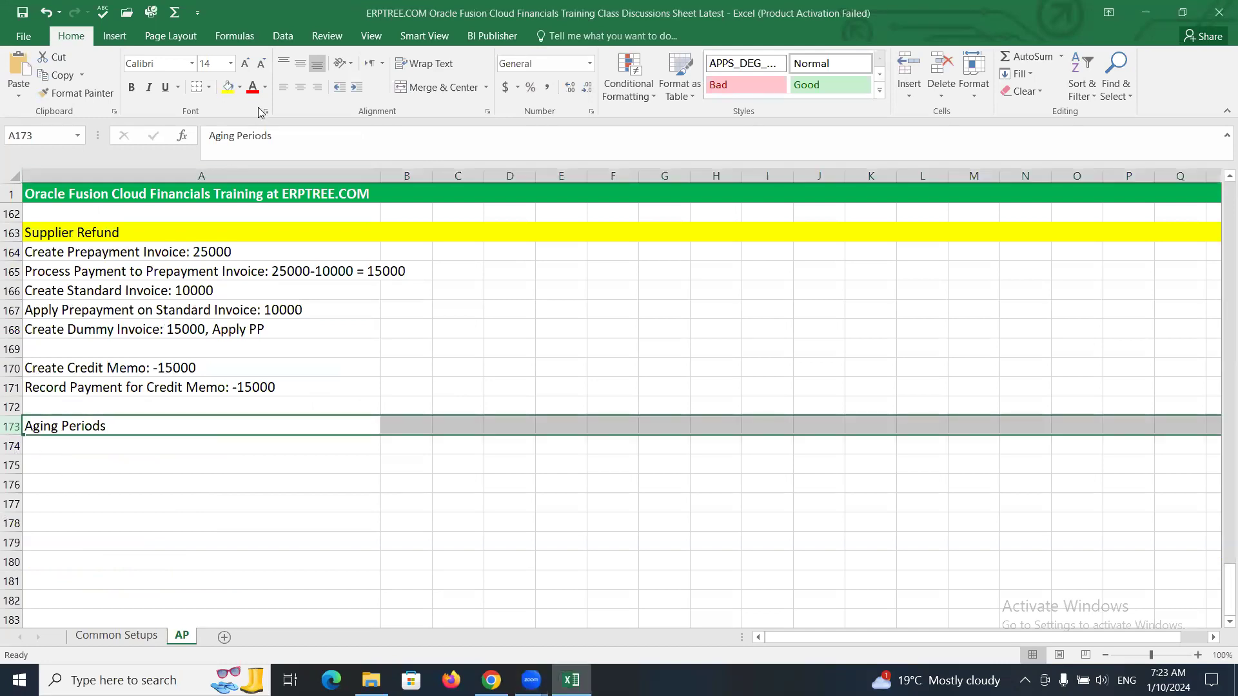
pyautogui.click(224, 92)
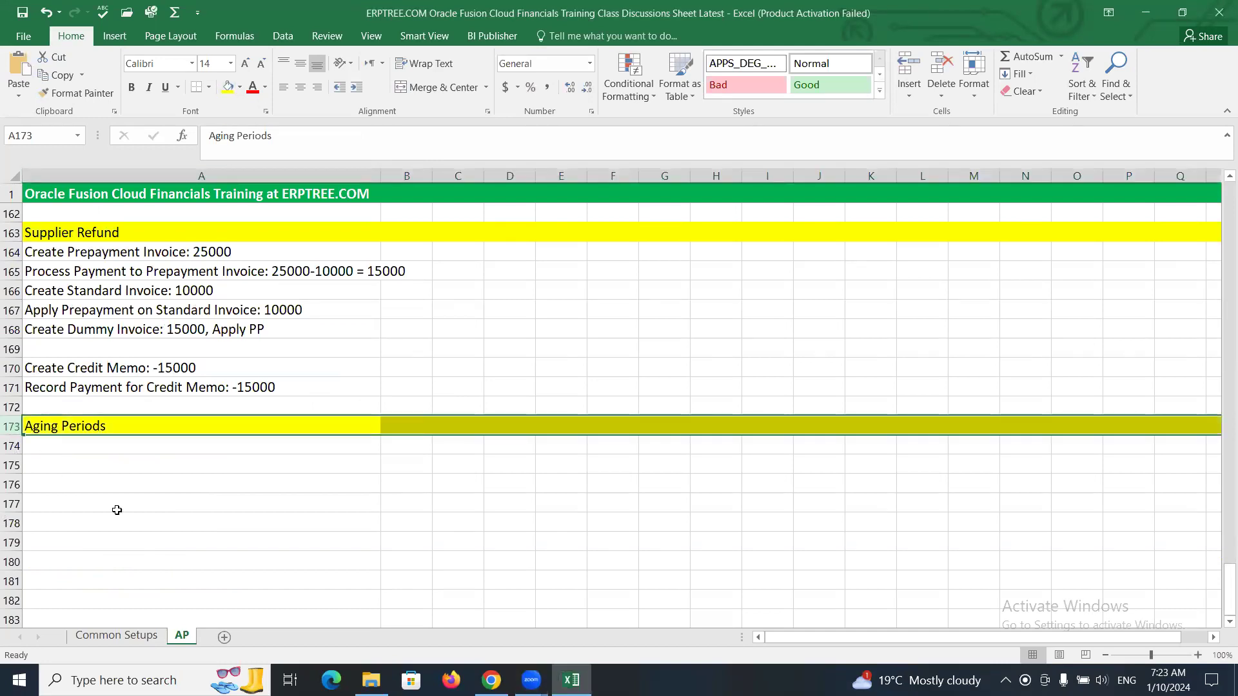
pyautogui.click(91, 444)
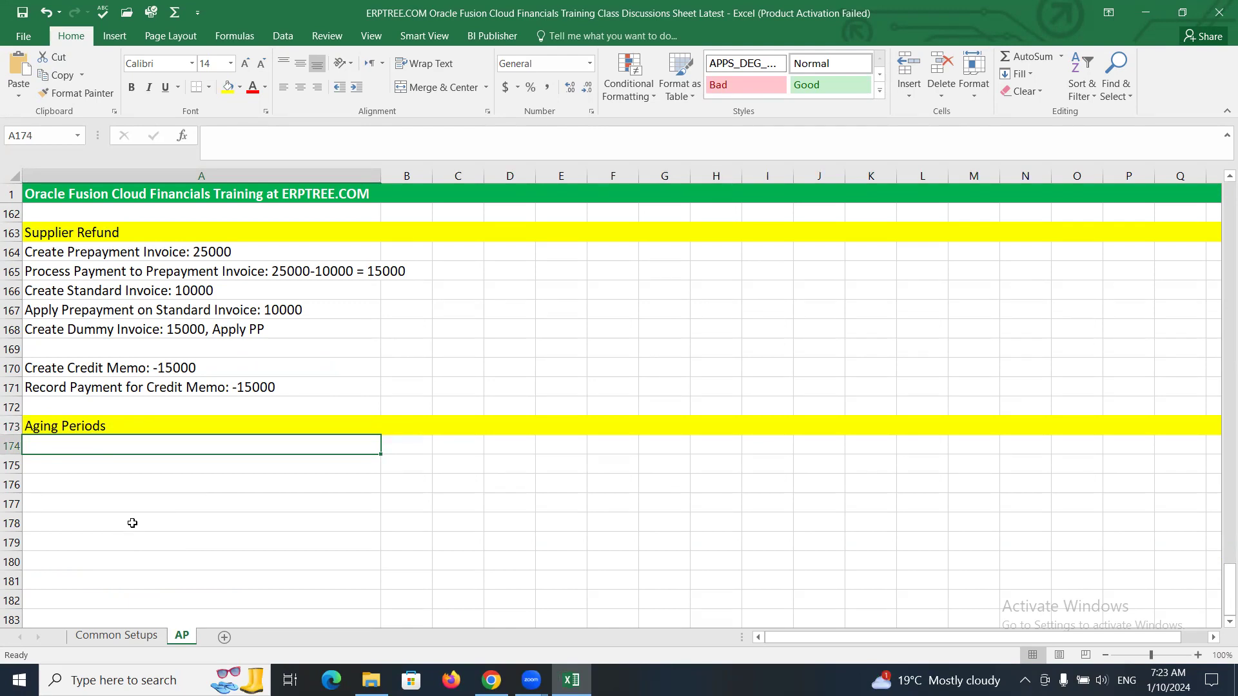
pyautogui.doubleClick(58, 423)
pyautogui.moveTo(58, 425); pyautogui.dragTo(25, 427)
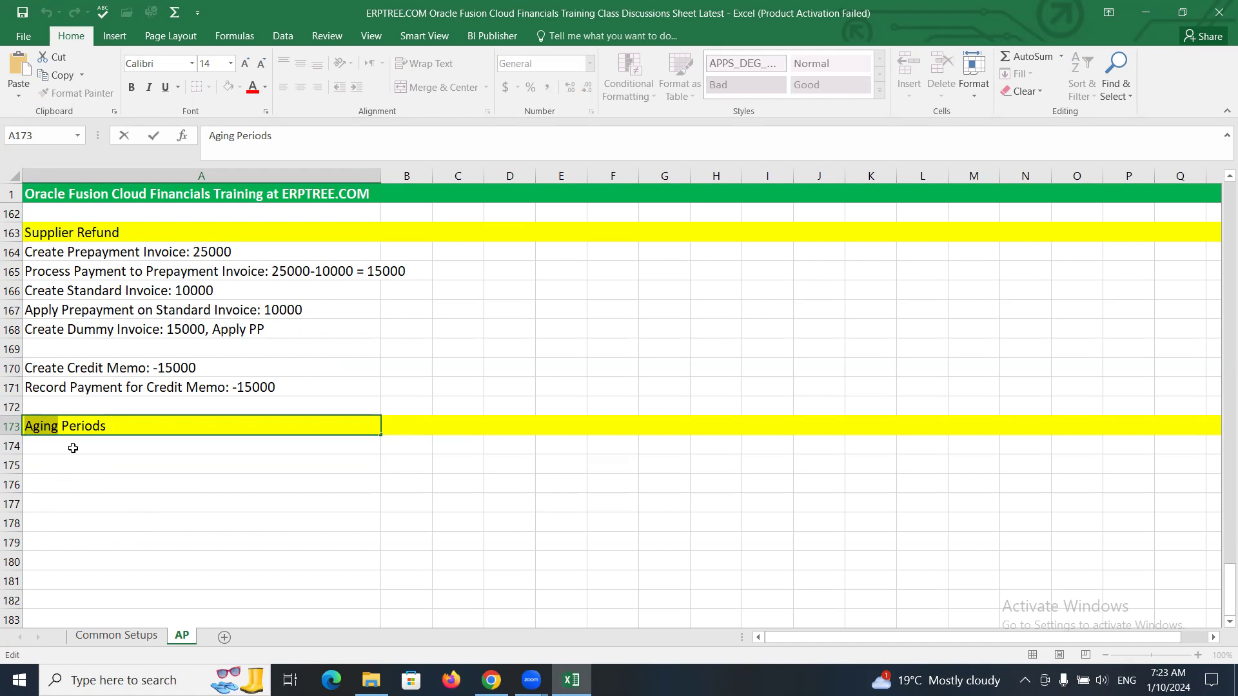
pyautogui.click(74, 446)
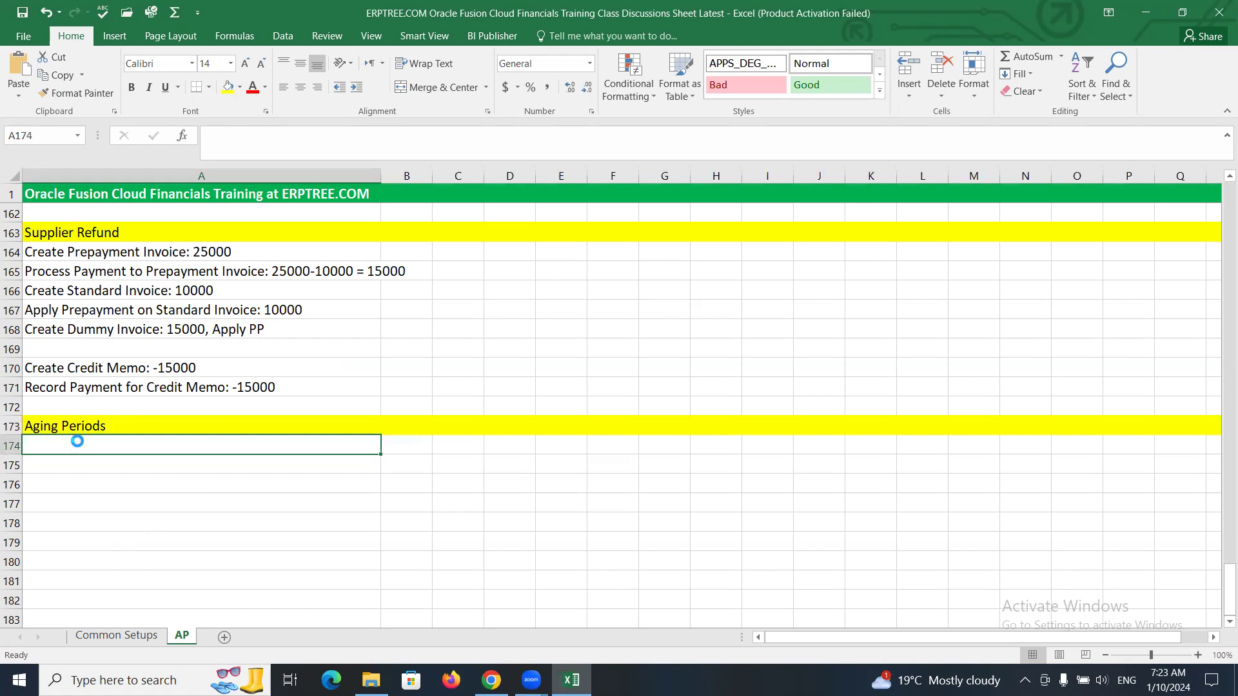
# Extend the heading in cell A173 to read "Aging Periods - Time periods: Unpaid Invoices".
pyautogui.click(83, 425)
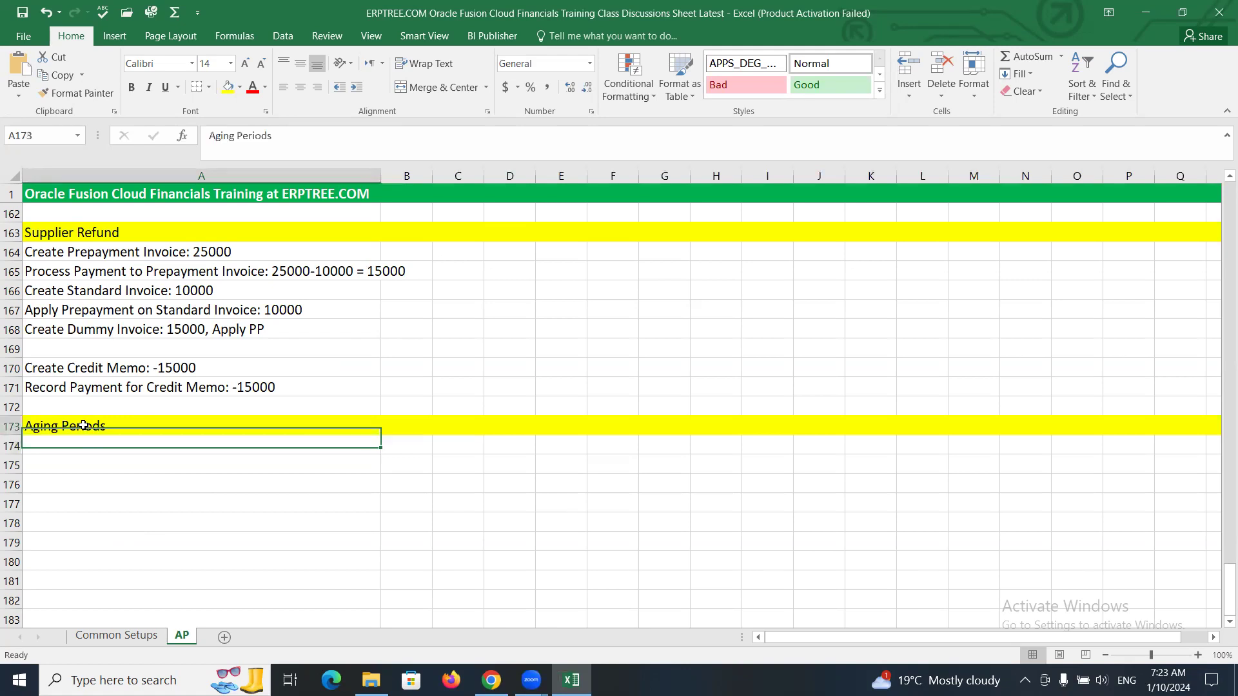
pyautogui.doubleClick(141, 428)
pyautogui.write('-')
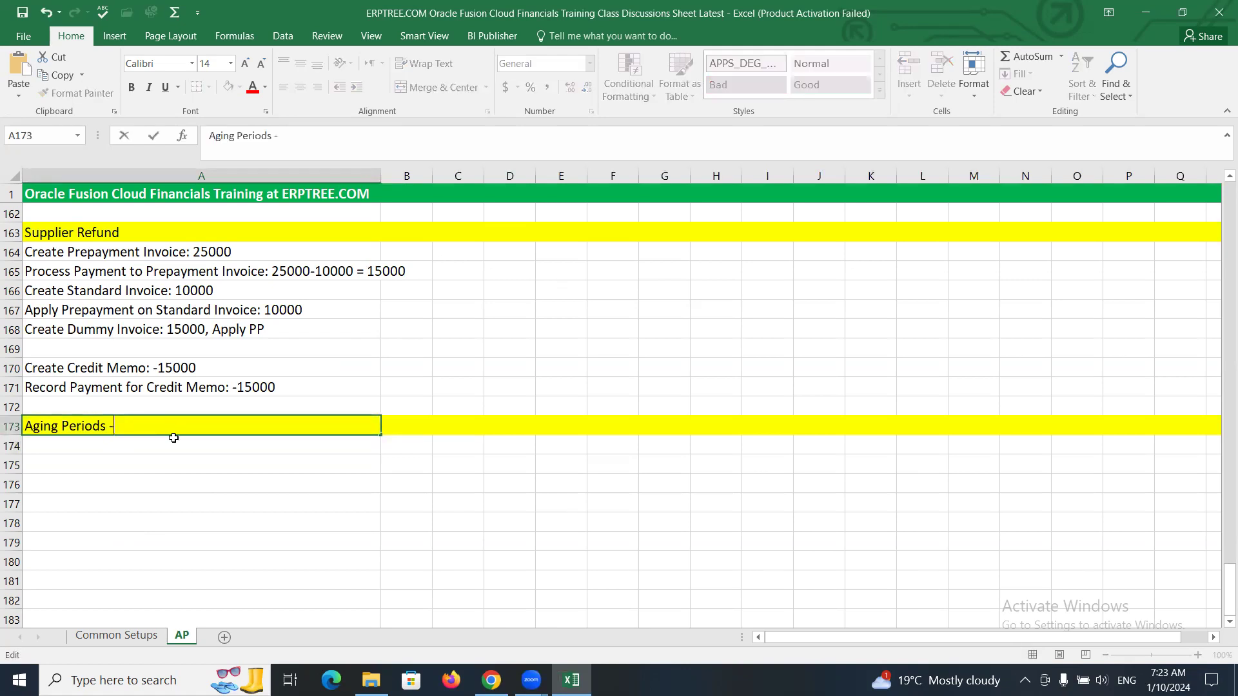
pyautogui.write('B')
pyautogui.press('BackSpace')
pyautogui.write('Time periods')
pyautogui.write(': Unpaid')
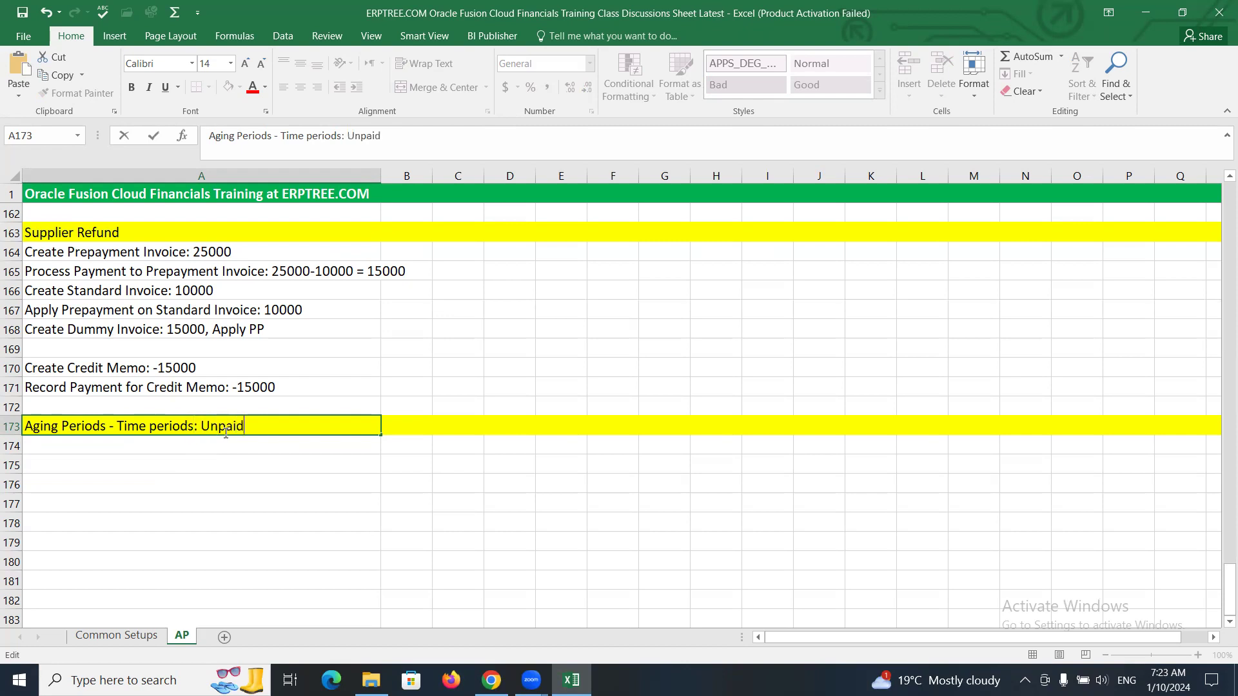
pyautogui.write(' Invoices')
pyautogui.hotkey('ctrl', 'Return')
pyautogui.click(224, 445)
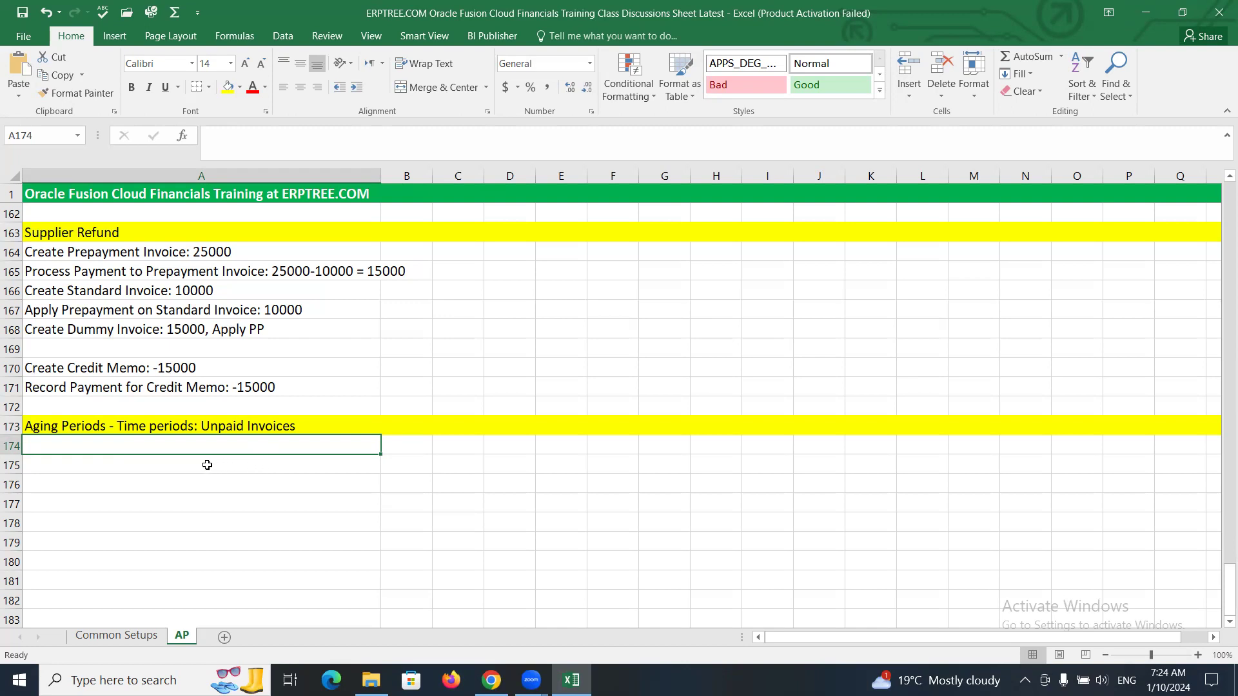
pyautogui.click(105, 426)
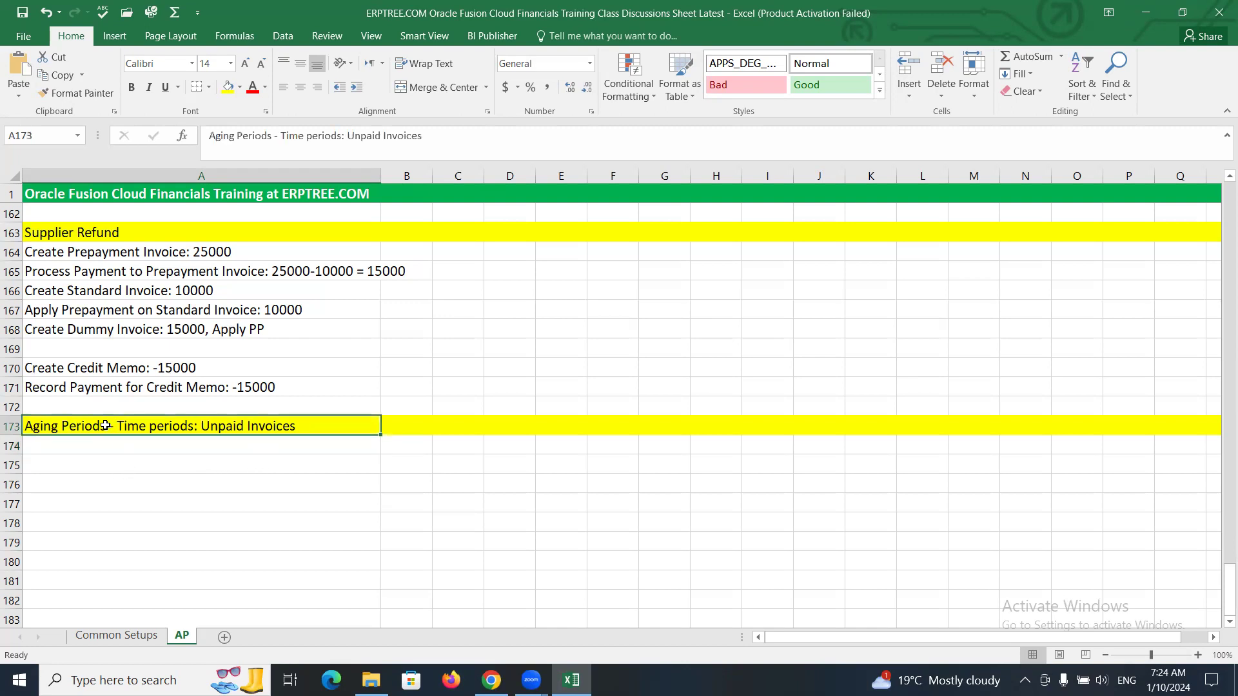
pyautogui.doubleClick(105, 425)
pyautogui.moveTo(105, 425); pyautogui.dragTo(24, 426)
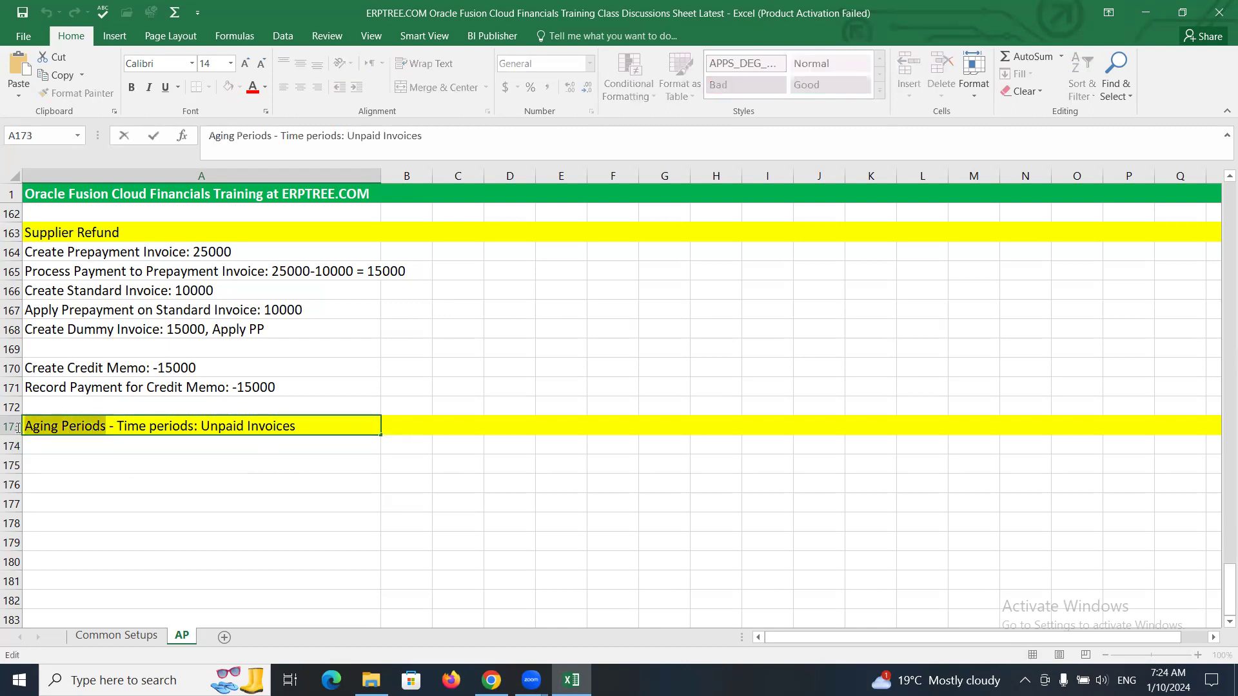
pyautogui.click(104, 446)
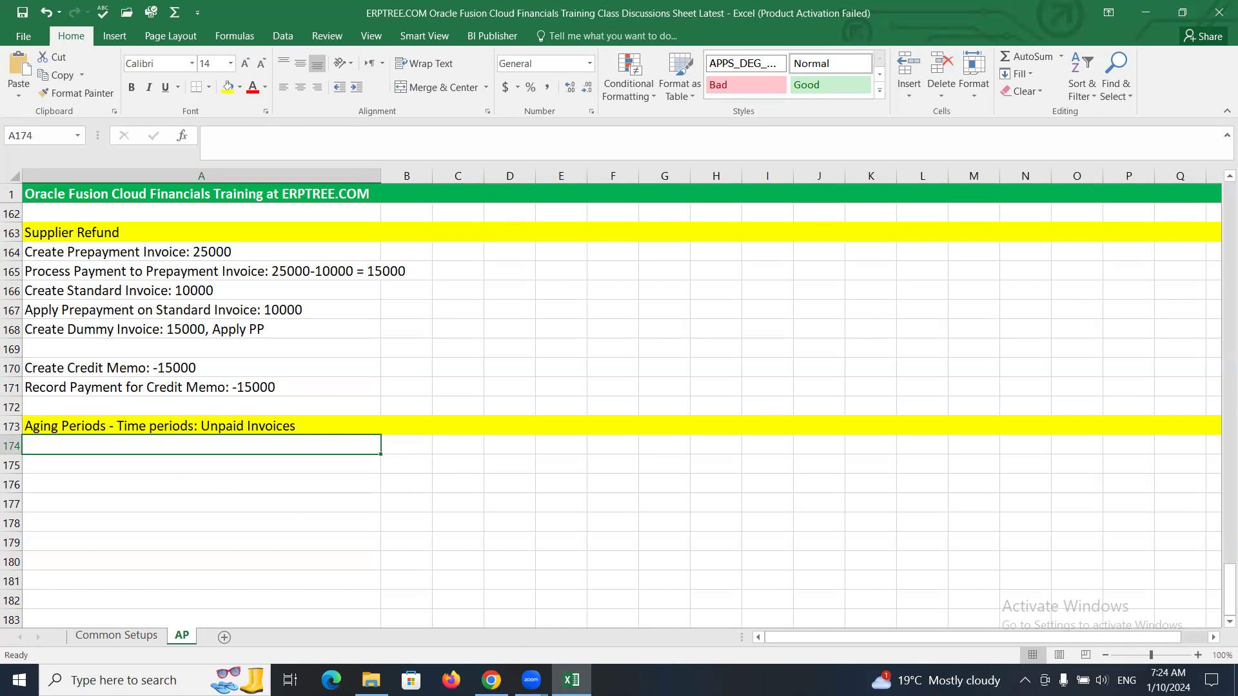
# Switch to Oracle Setup and Maintenance in Chrome, search the tasks for "aging pe" and open Manage Aging Periods.
pyautogui.click(492, 680)
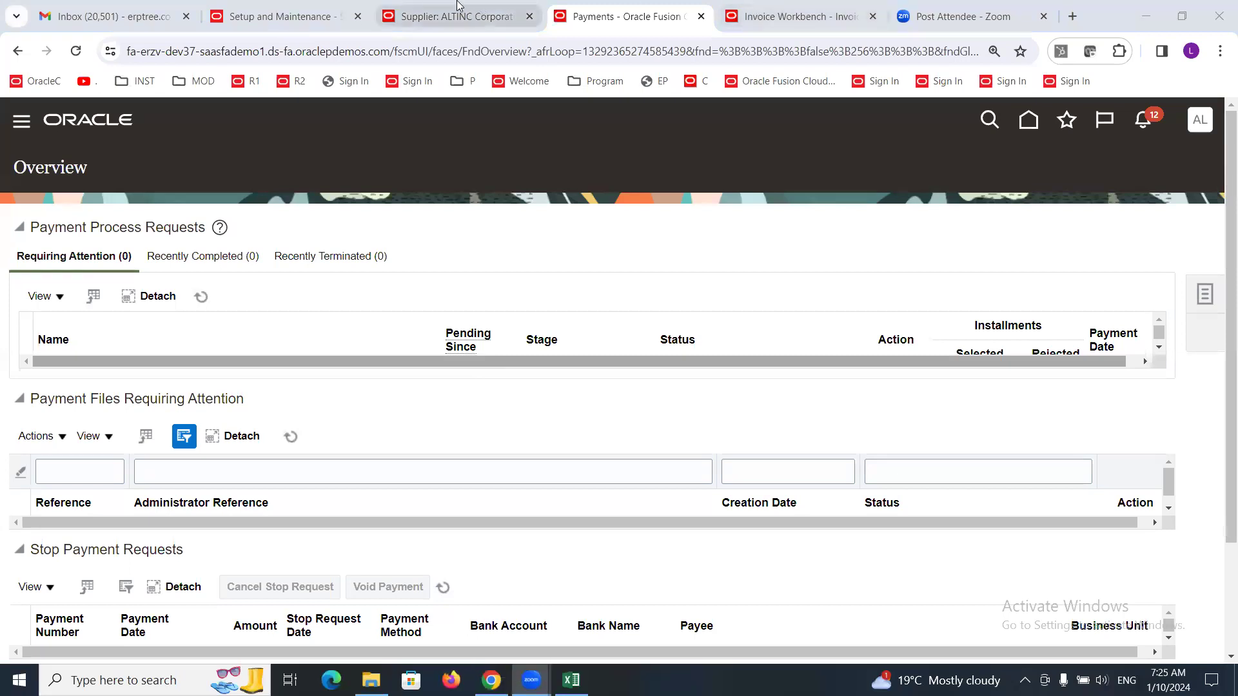
pyautogui.click(284, 16)
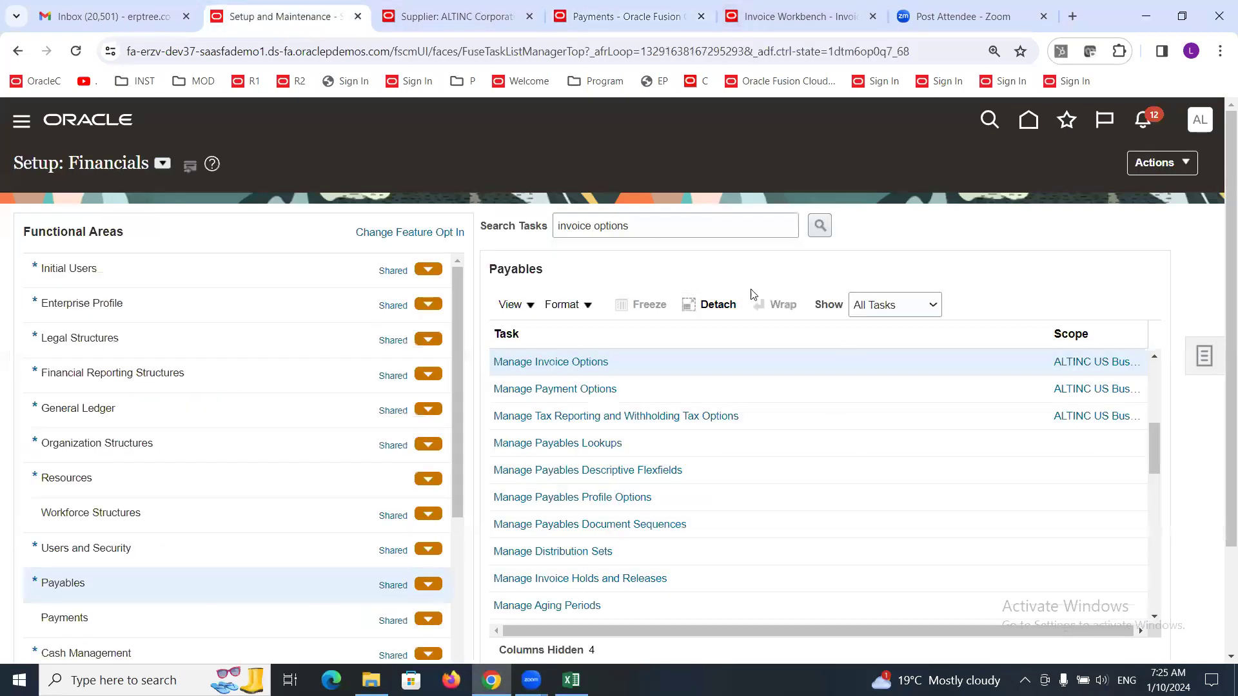
pyautogui.tripleClick(642, 229)
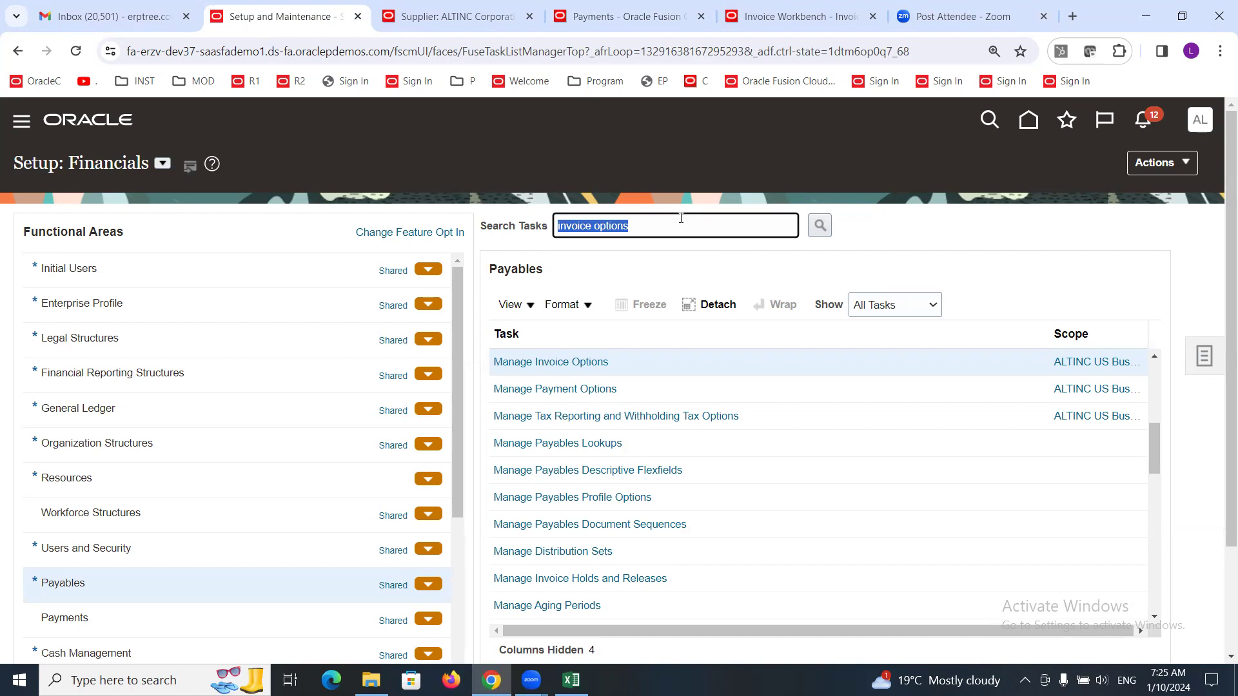
pyautogui.write('aging pe')
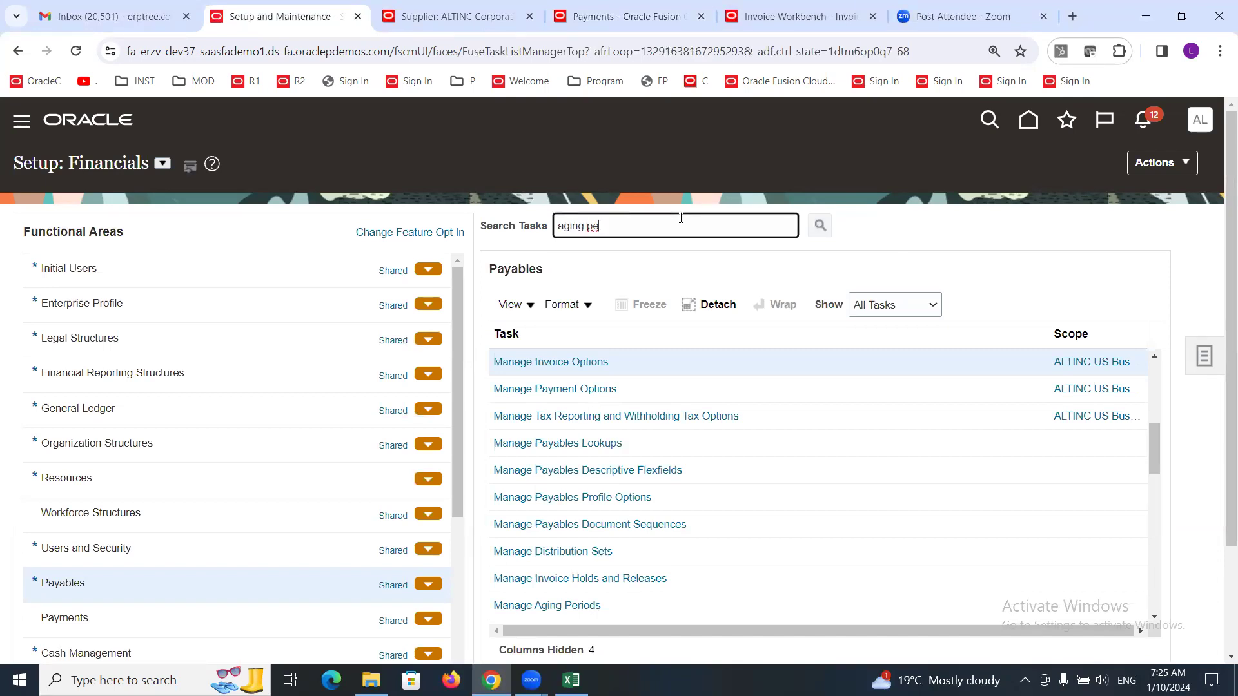
pyautogui.press('Return')
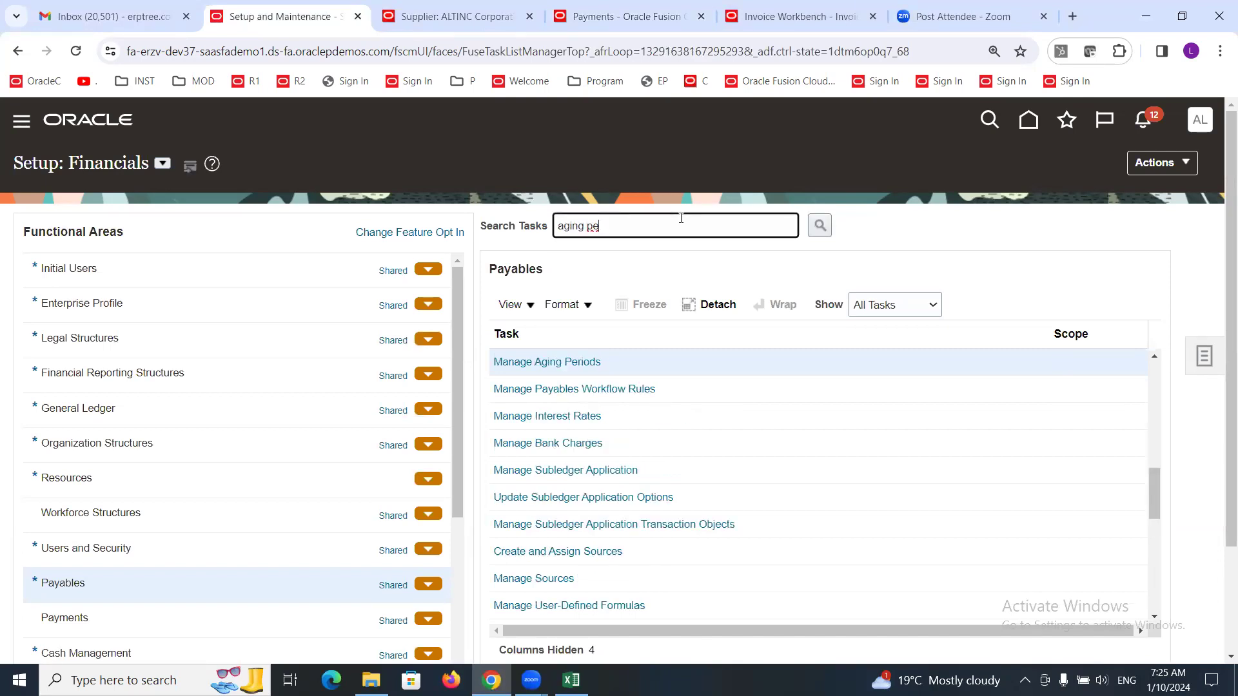
pyautogui.click(547, 364)
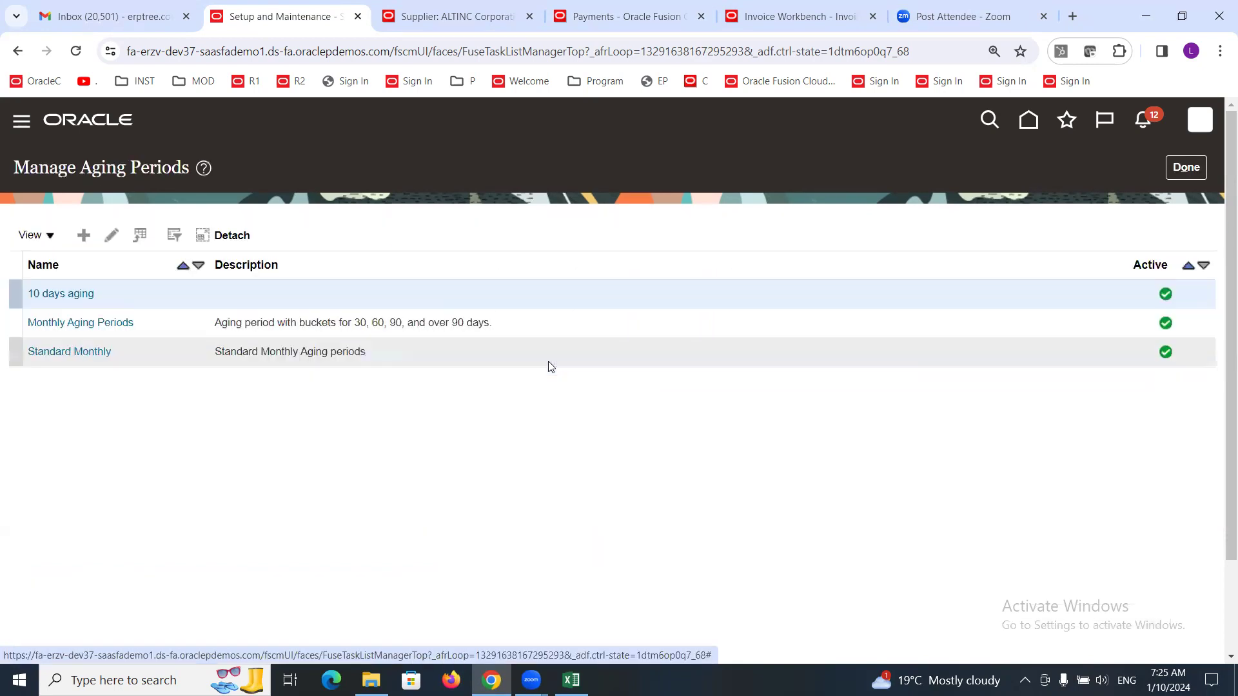
# Start a new aging period and name it "X Aging".
pyautogui.click(83, 233)
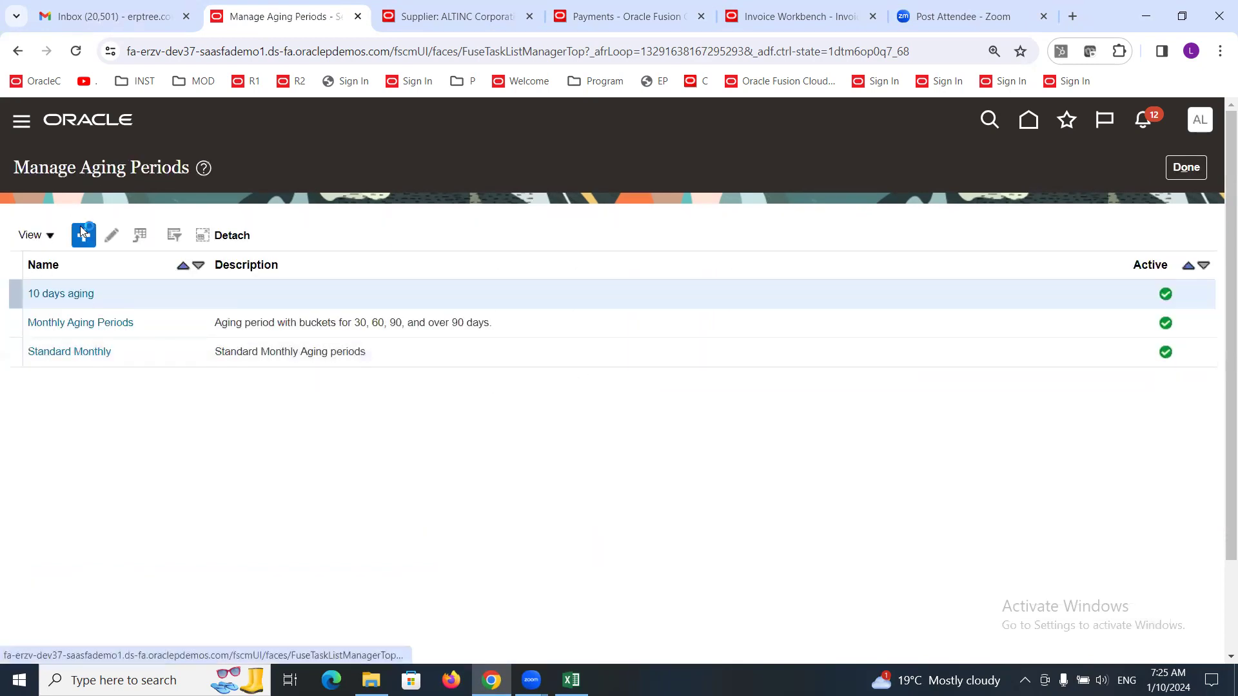
pyautogui.click(139, 235)
pyautogui.write('X')
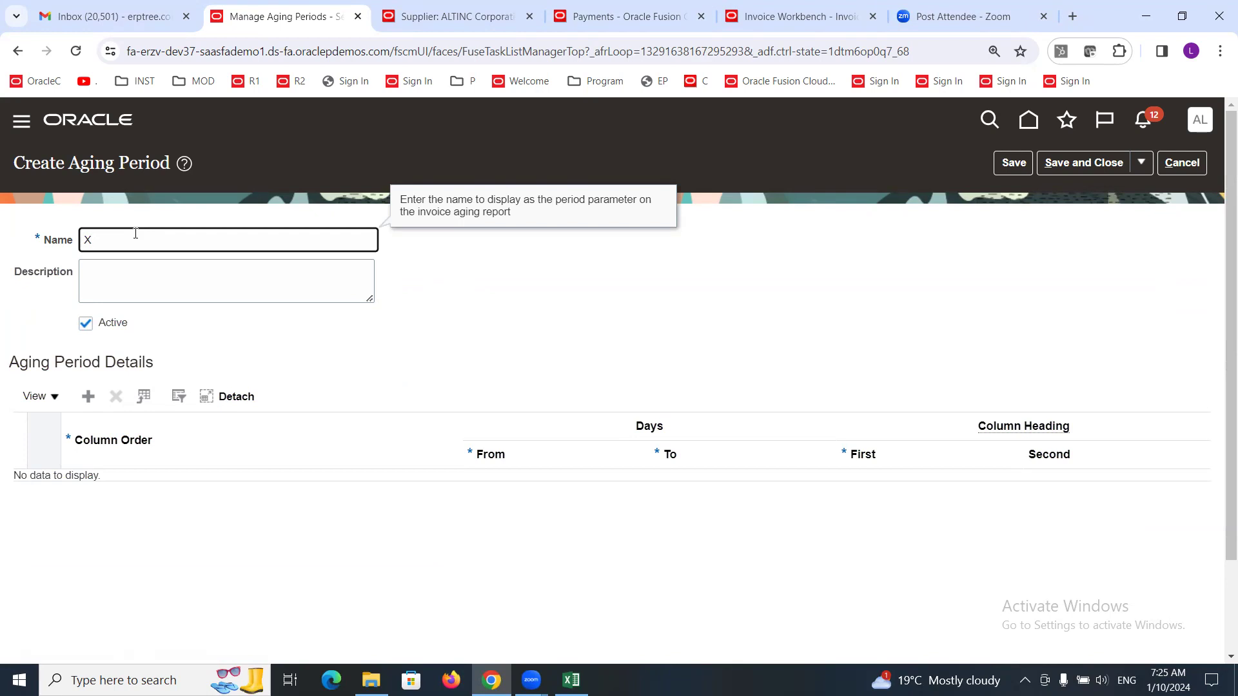
pyautogui.write(' Aging')
# Add the first aging period detail line with days from 1 to 5.
pyautogui.click(88, 398)
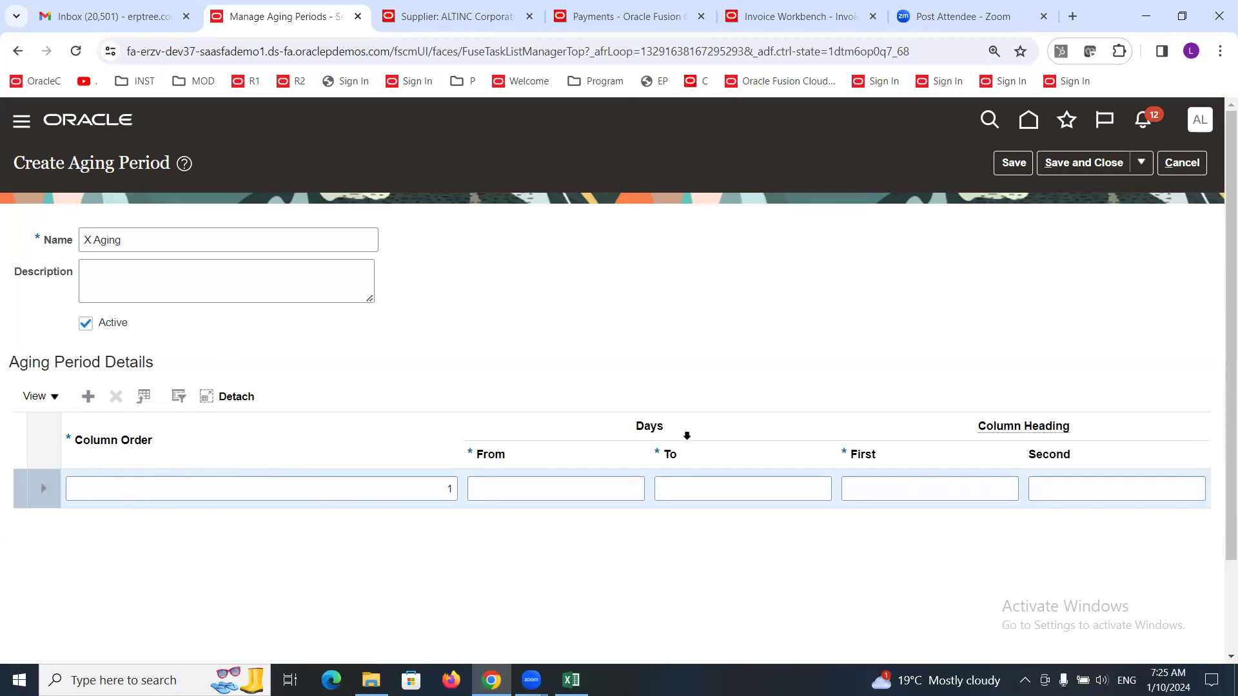
pyautogui.click(521, 487)
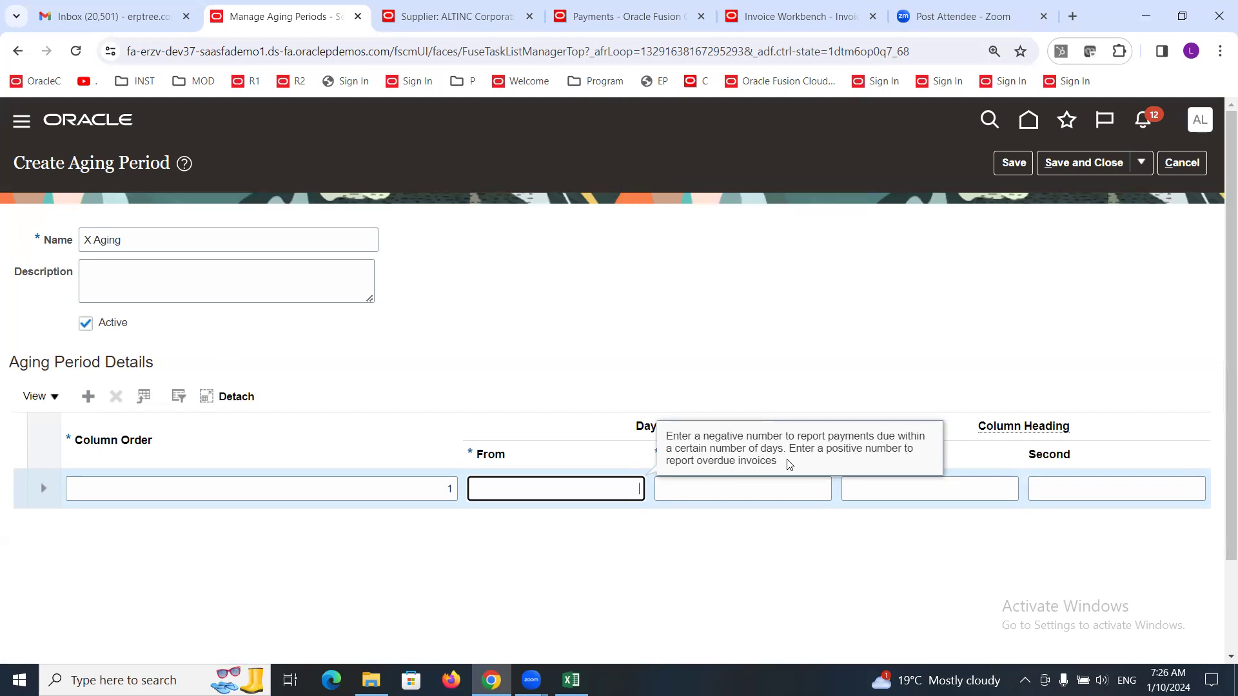
pyautogui.write('1')
pyautogui.press('Tab')
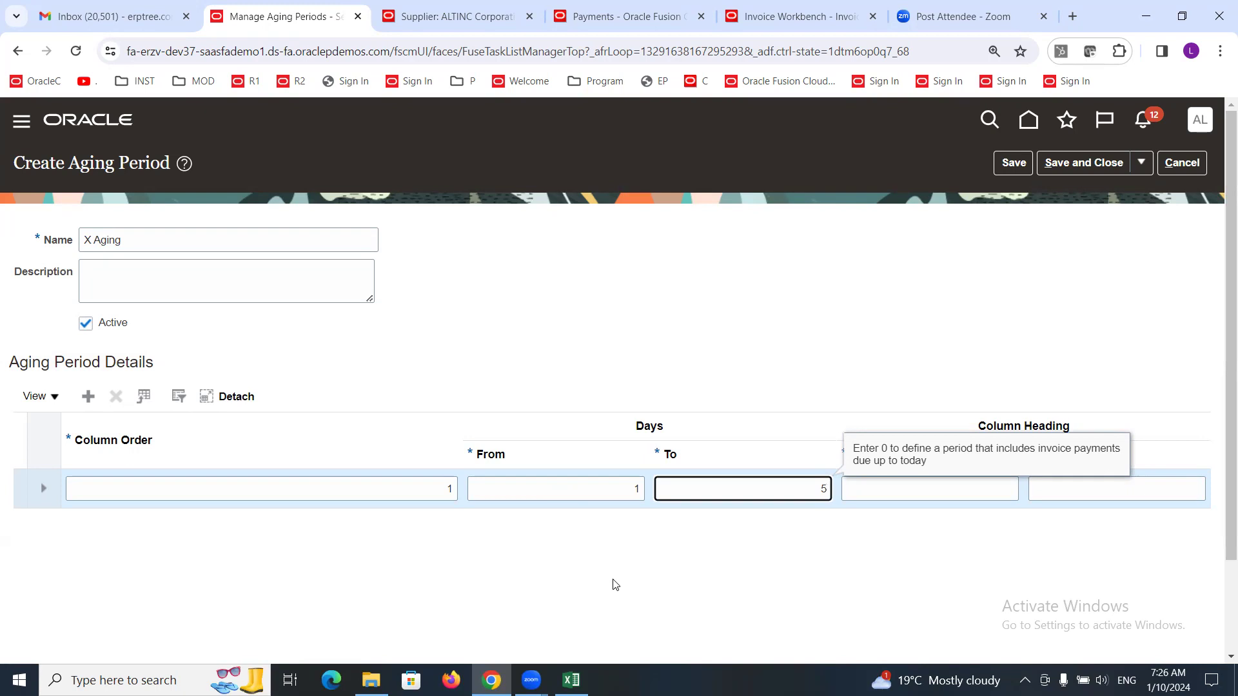
# Add a second aging period detail line with days from 6 to 10.
pyautogui.click(85, 400)
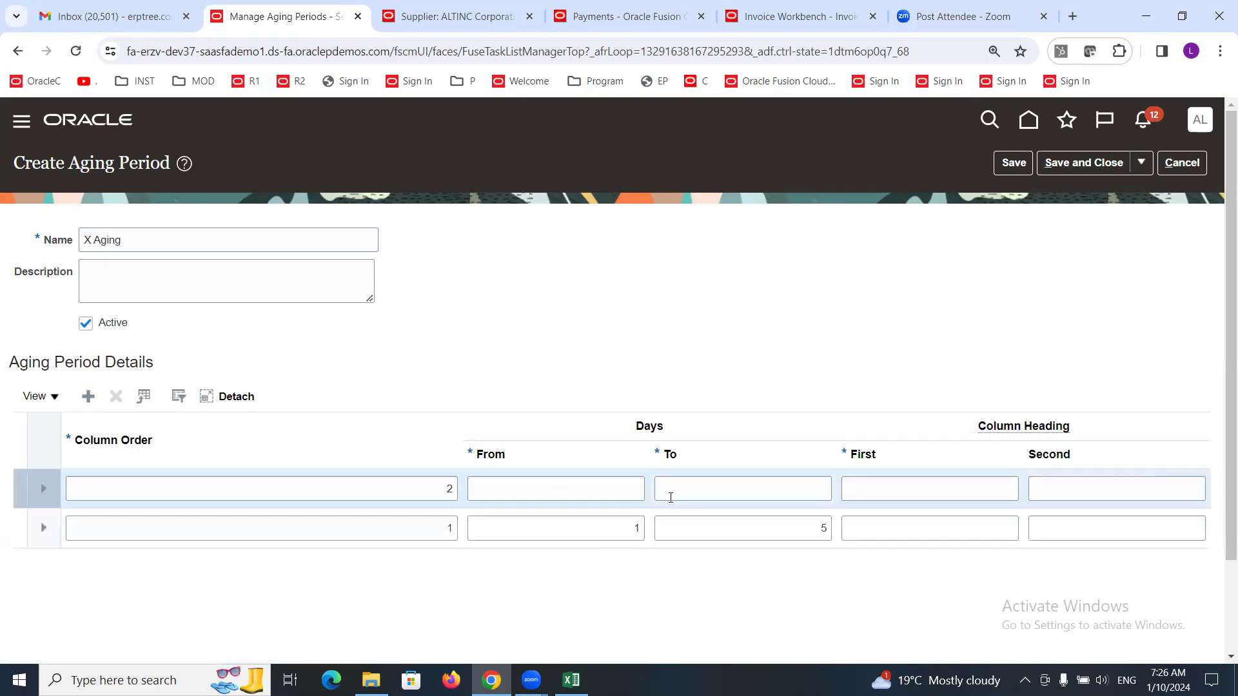
pyautogui.click(616, 497)
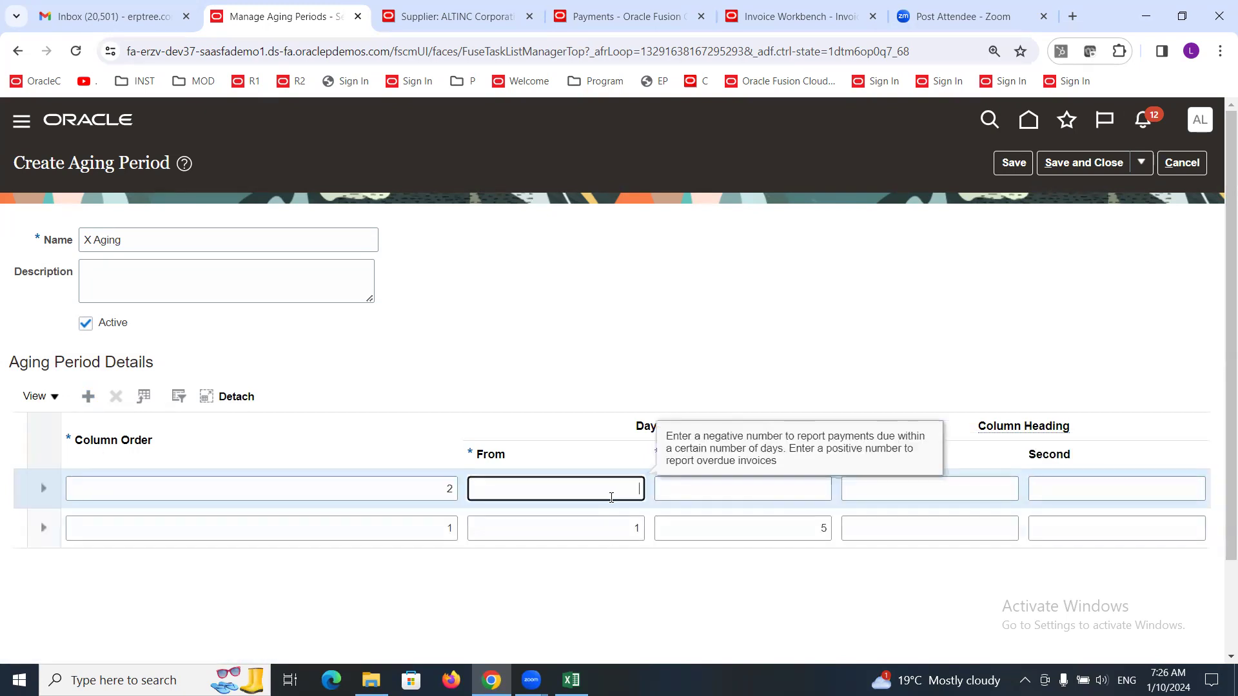
pyautogui.write('6')
pyautogui.press('Tab')
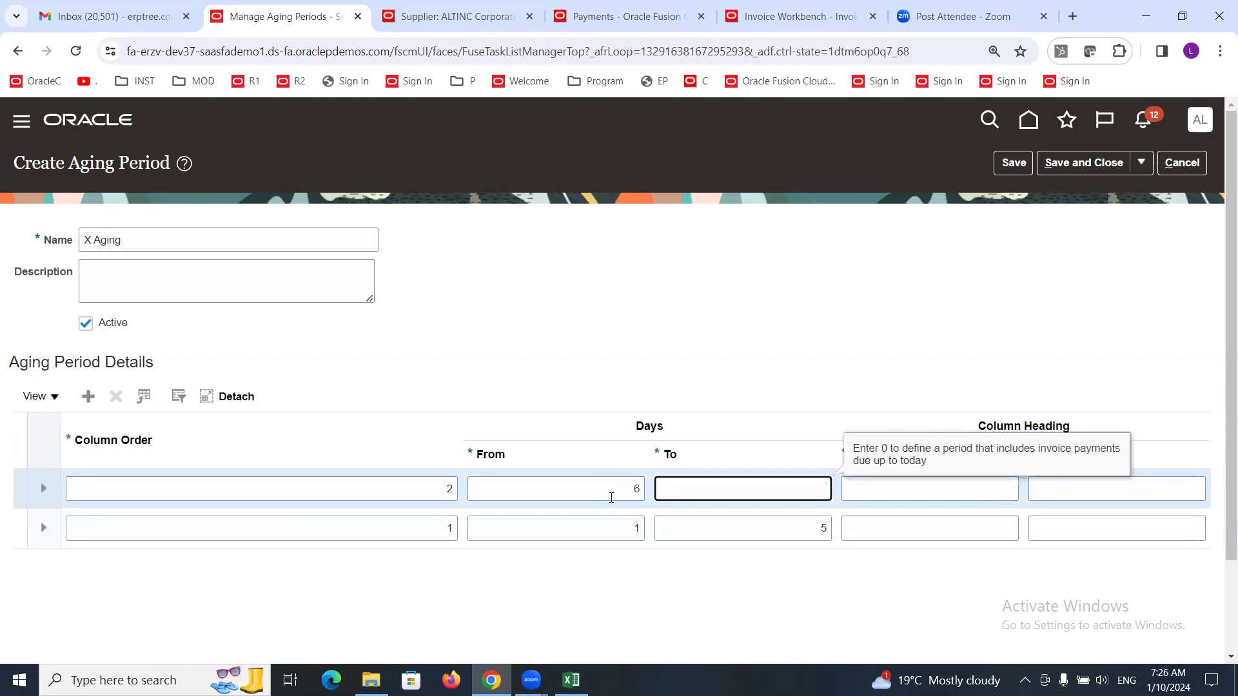
pyautogui.write('10')
# Add a third aging period detail line with days from -9999 to 0.
pyautogui.click(88, 398)
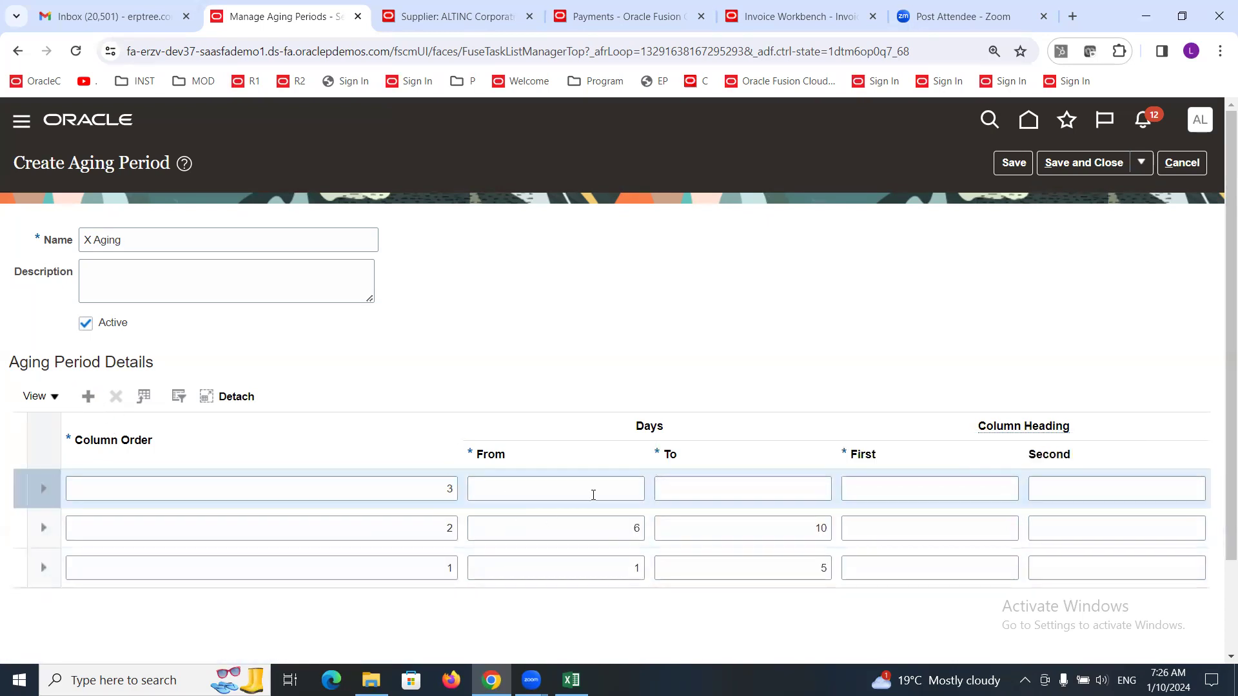
pyautogui.click(592, 488)
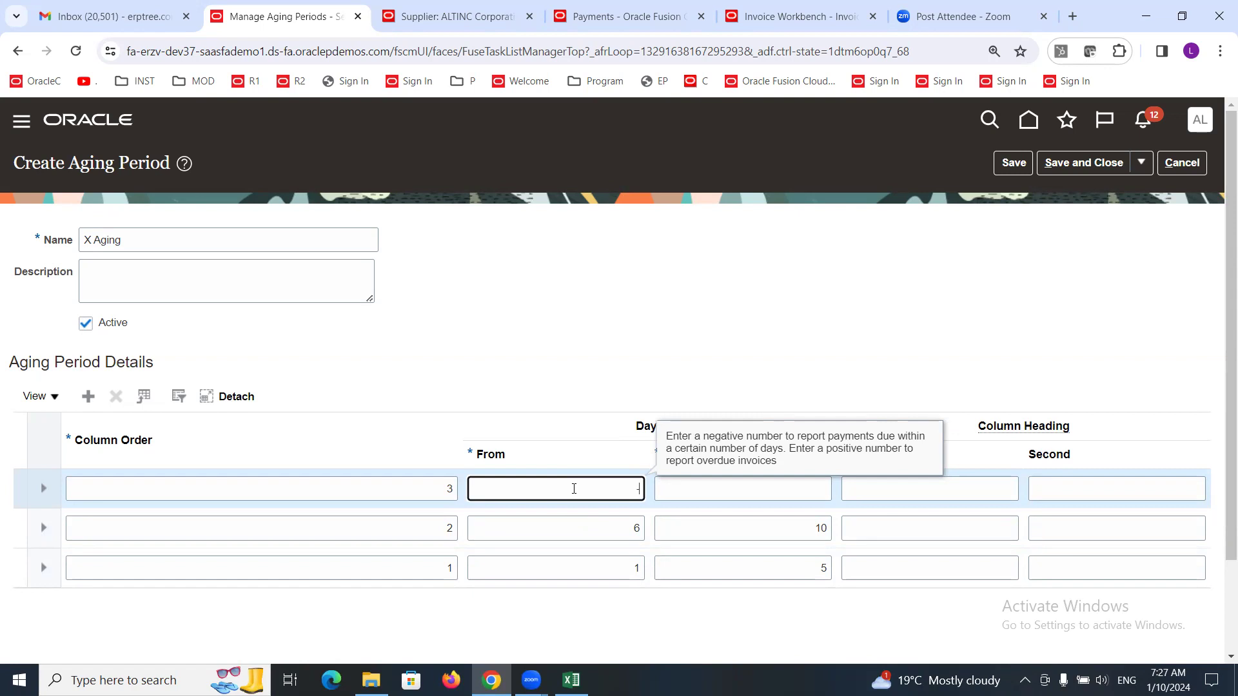
pyautogui.write('9999')
pyautogui.click(695, 485)
pyautogui.write('0')
pyautogui.click(748, 412)
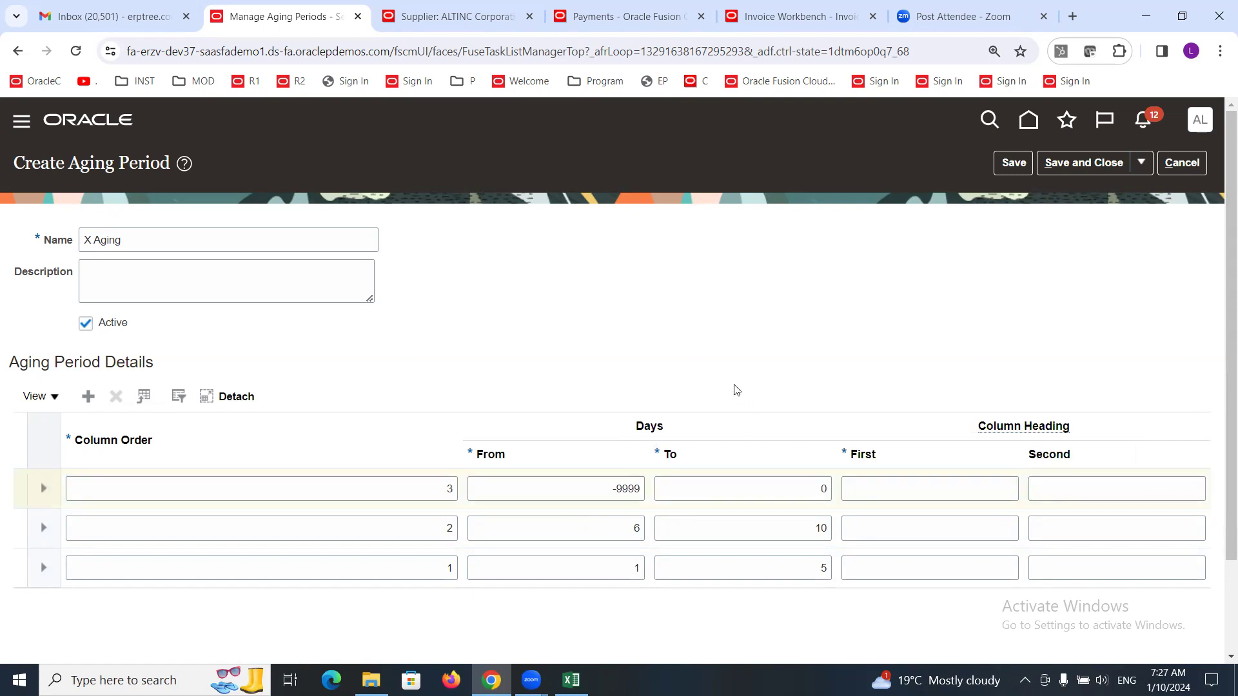
pyautogui.click(799, 490)
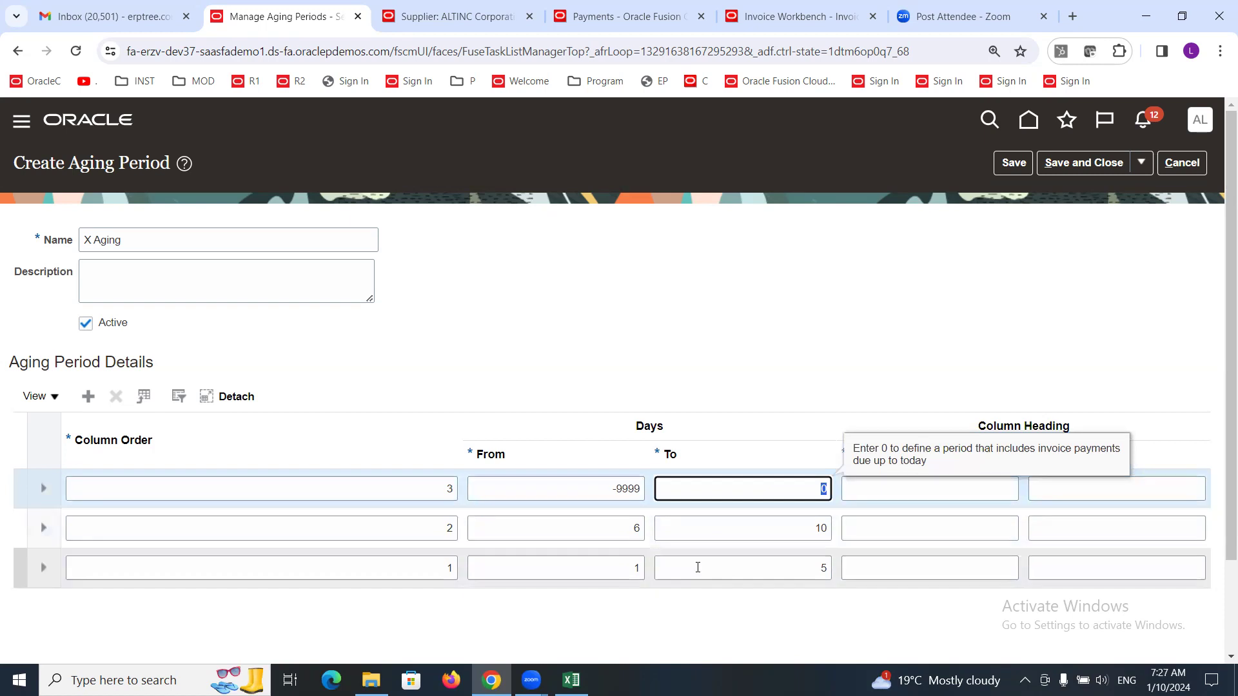
# Add a fourth aging period detail line with days from 11 to 30.
pyautogui.click(86, 397)
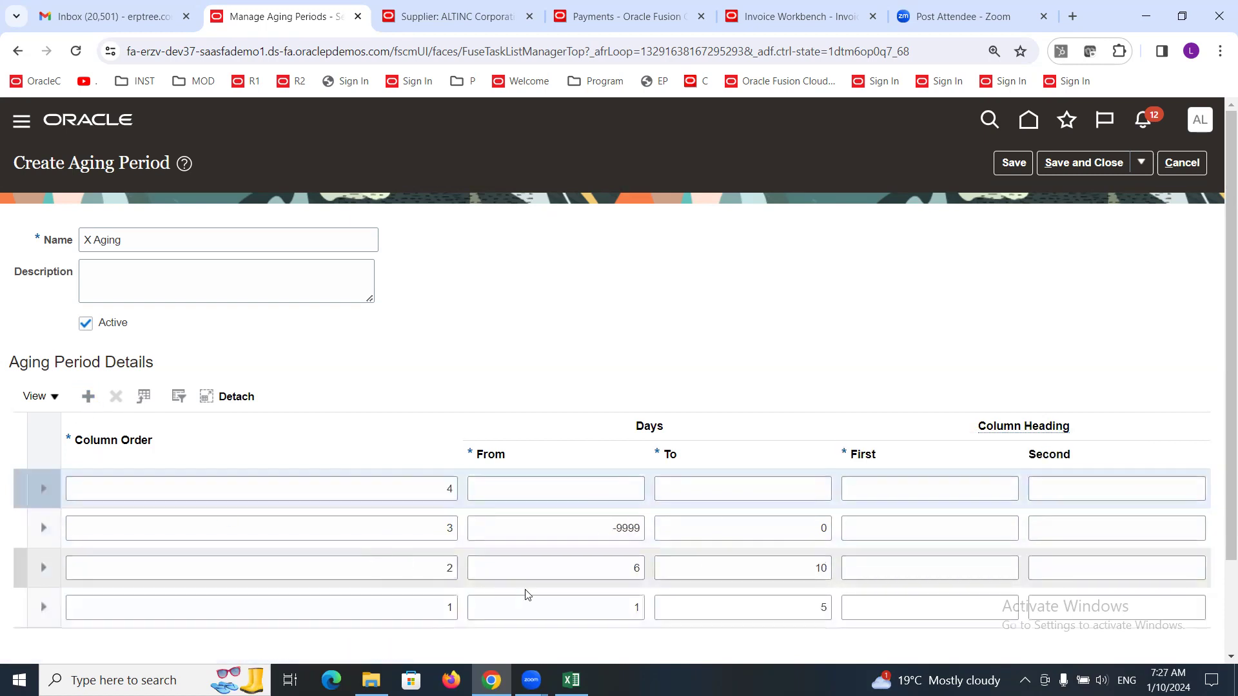
pyautogui.click(14, 525)
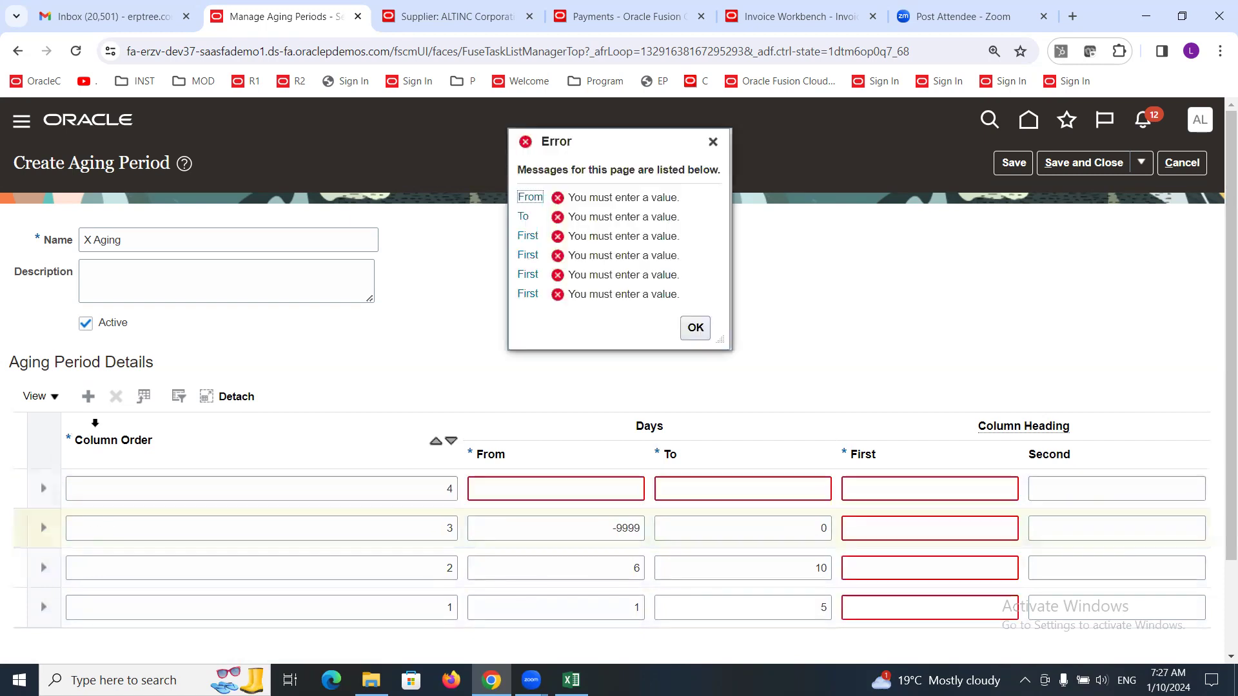
pyautogui.click(713, 143)
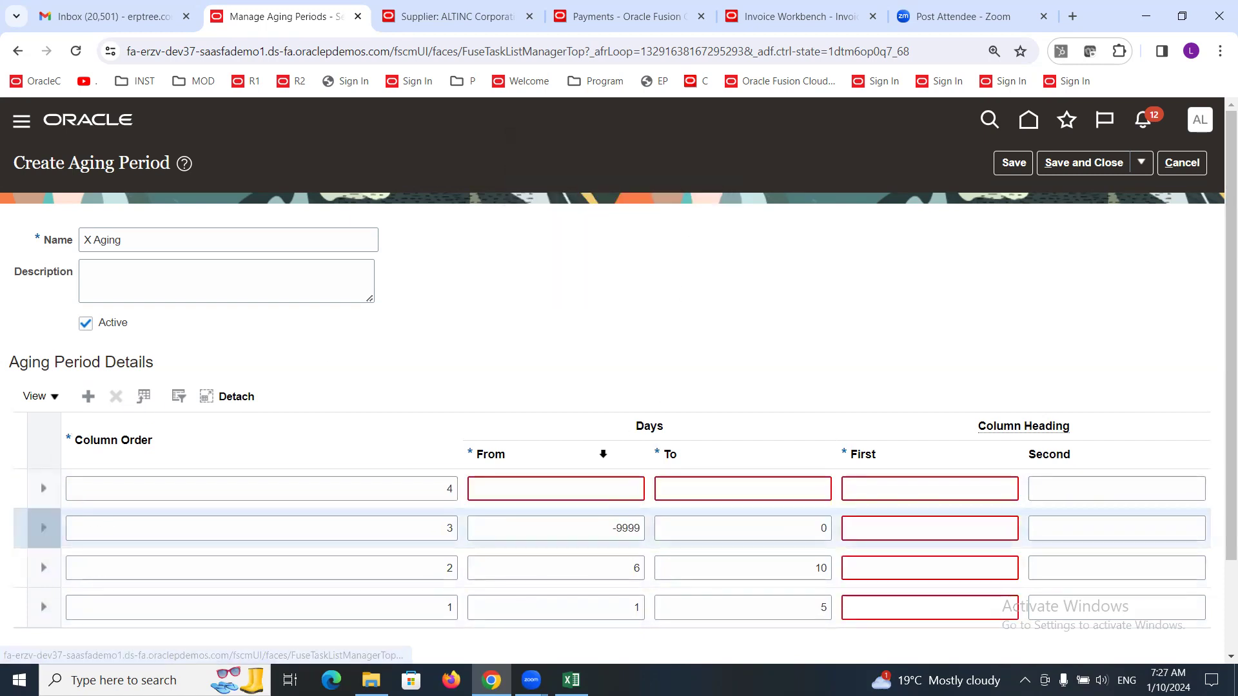
pyautogui.click(582, 491)
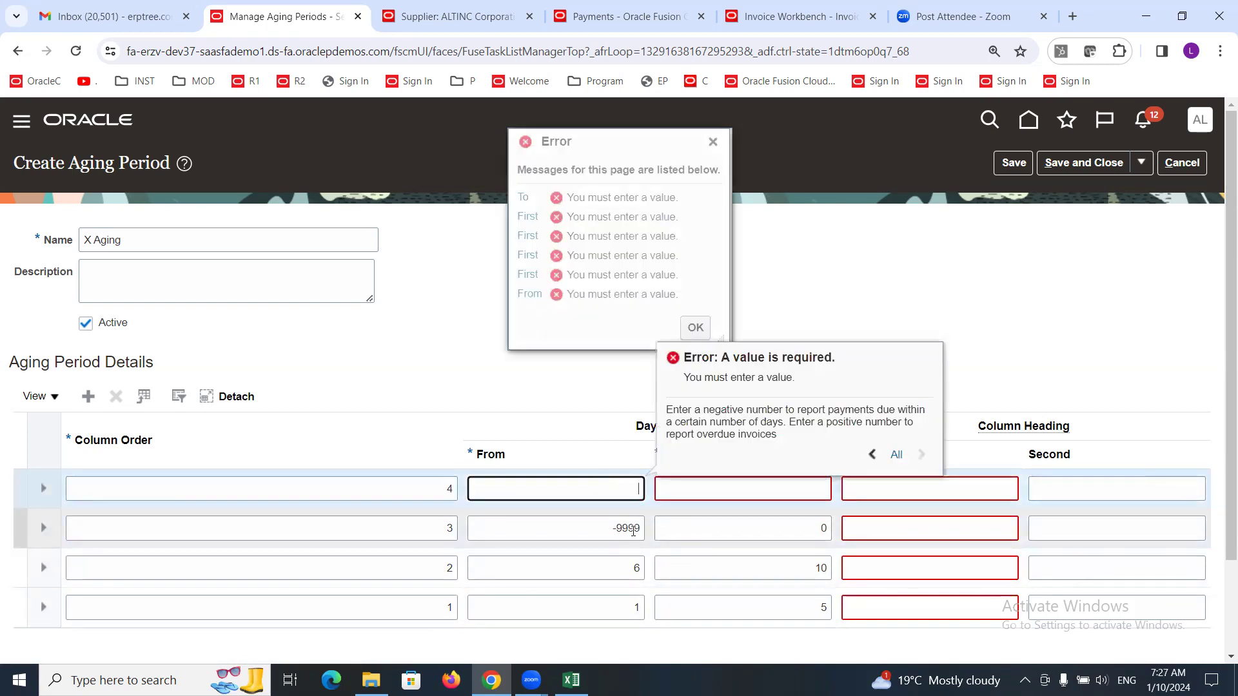
pyautogui.press('Tab')
pyautogui.write('30')
pyautogui.press('Tab')
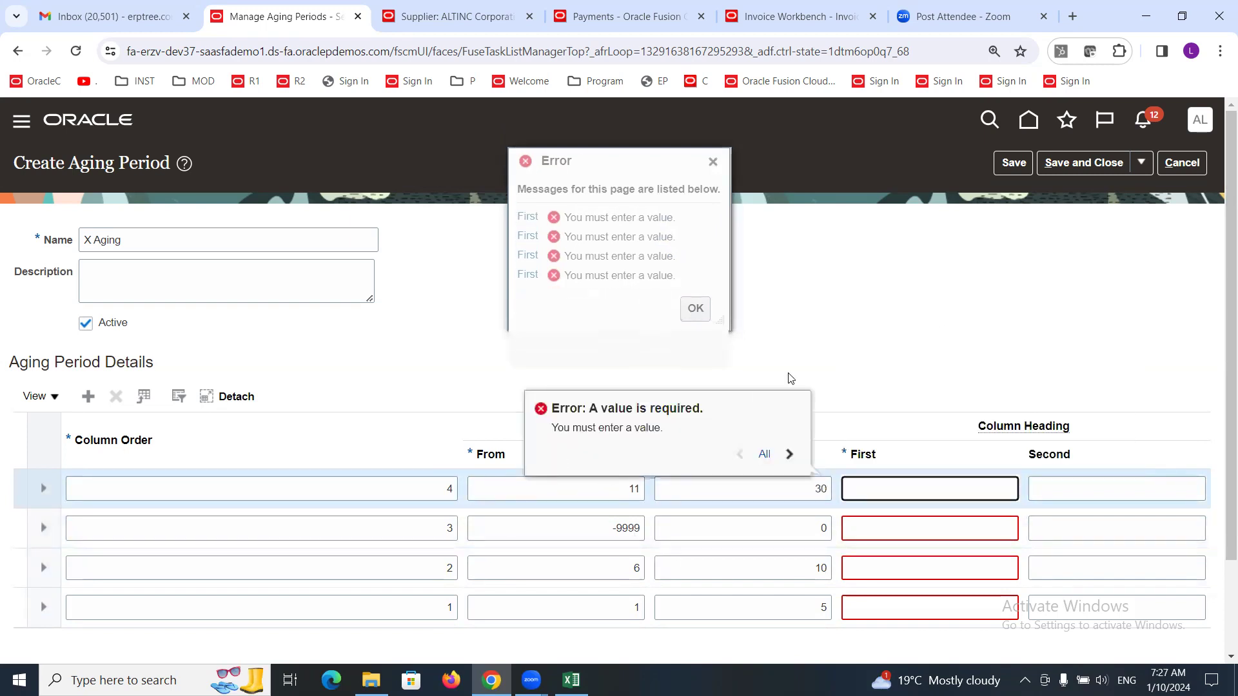
pyautogui.click(713, 161)
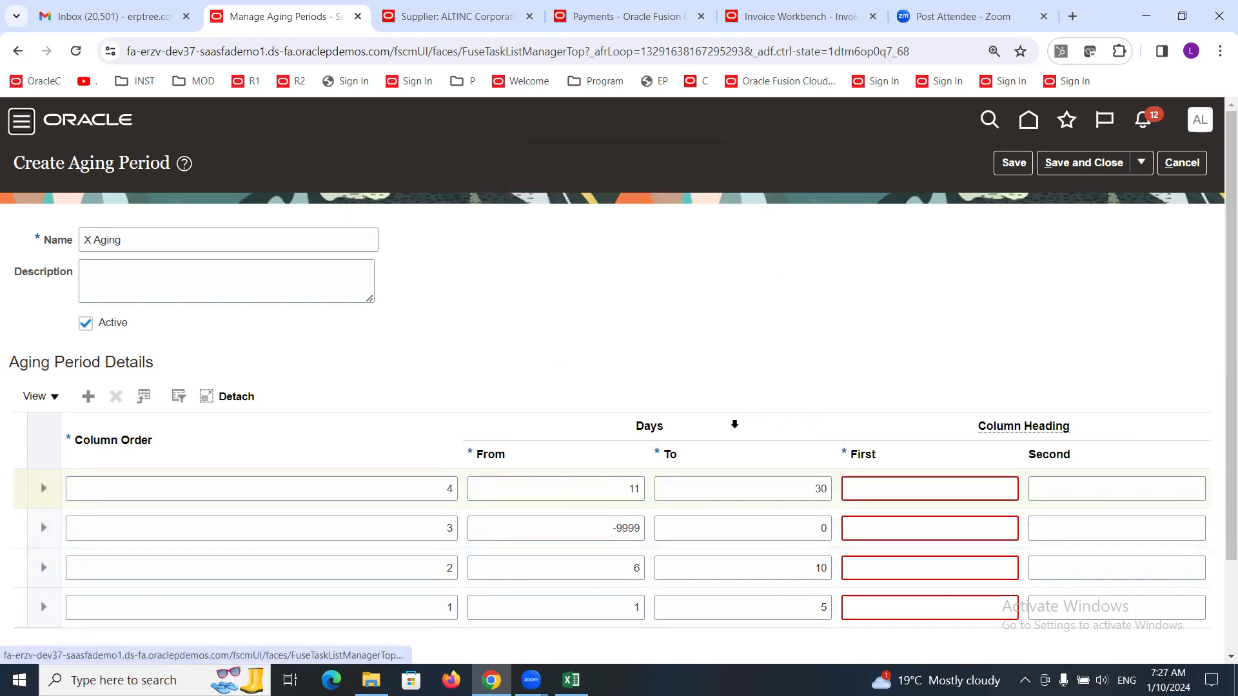
# Set the first column heading of the 1 to 5 days line to "1-5 Past Due".
pyautogui.scroll(-2, 645, 341)
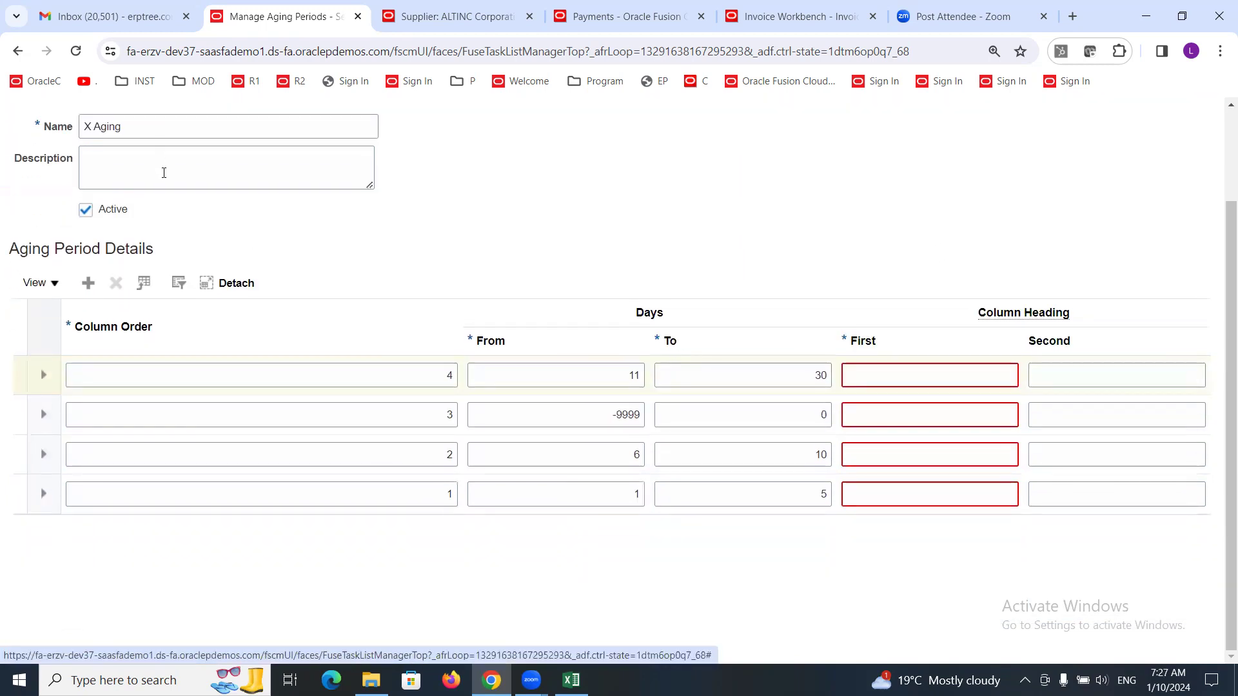
pyautogui.scroll(2, 163, 188)
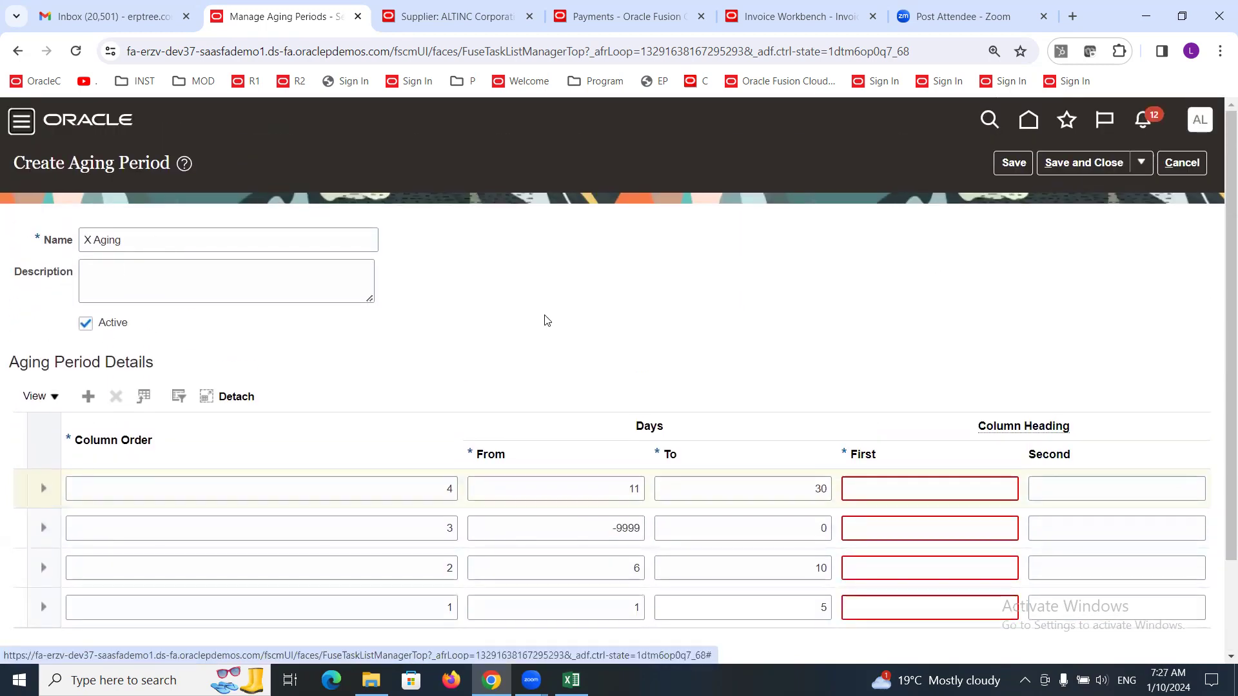
pyautogui.scroll(-2, 545, 321)
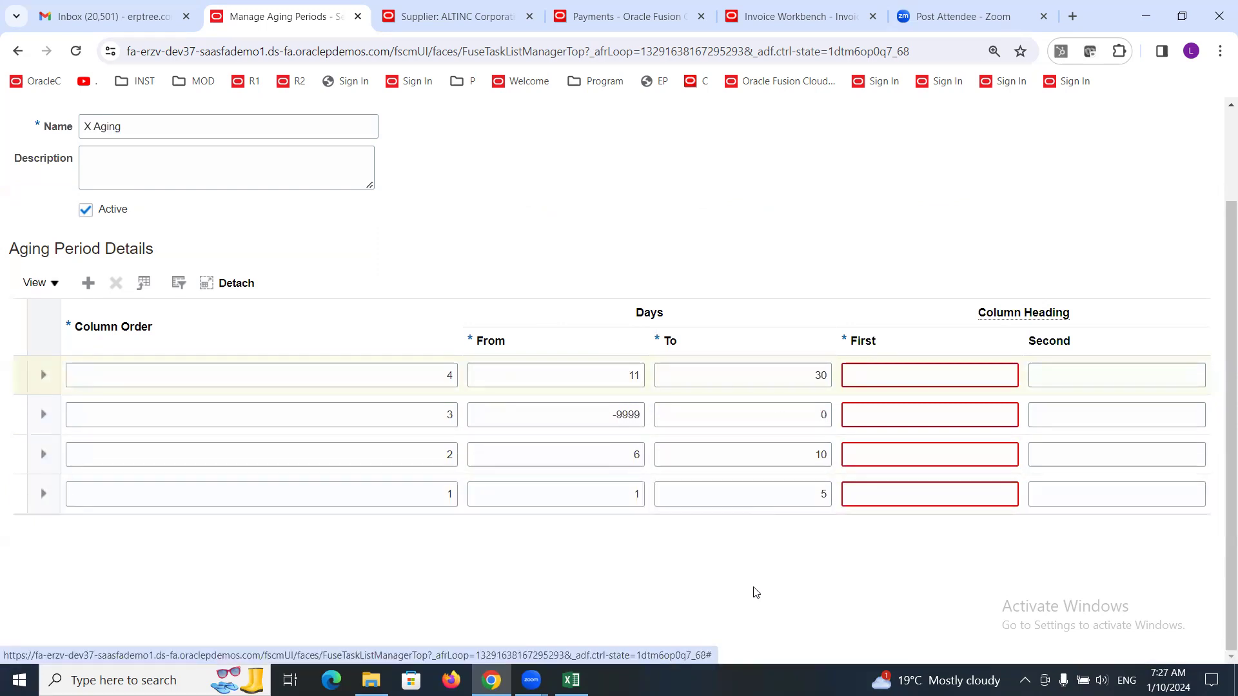
pyautogui.click(883, 492)
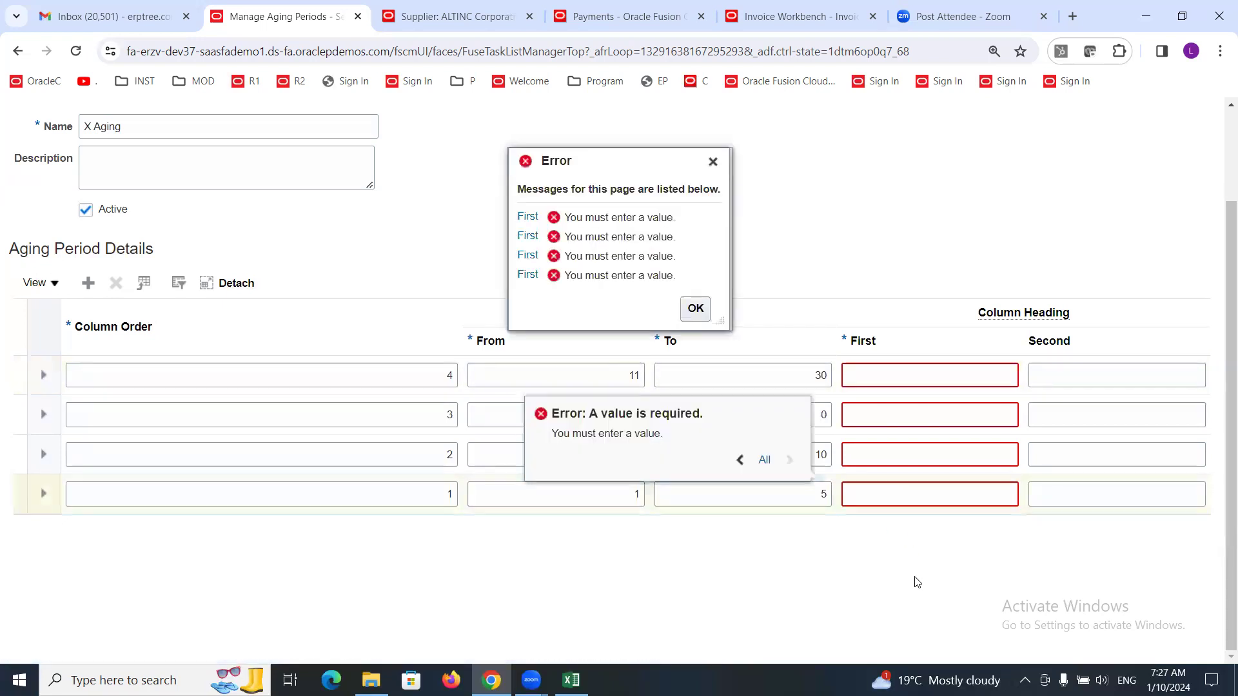
pyautogui.click(712, 162)
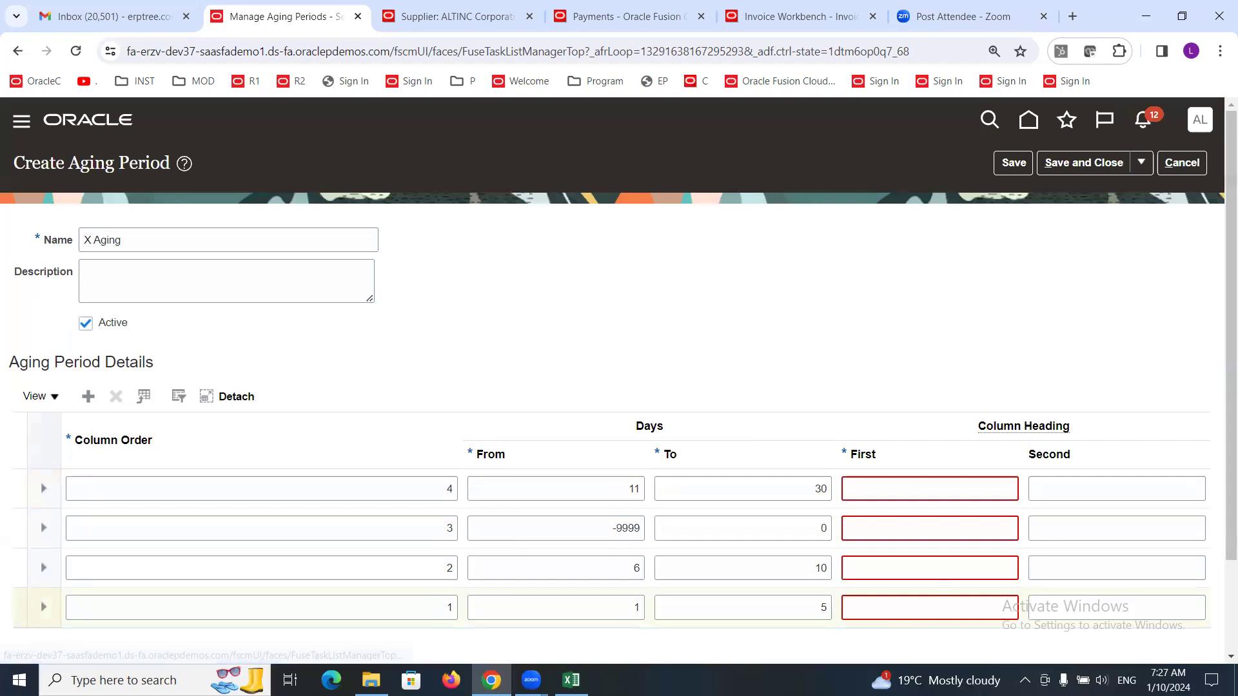
pyautogui.click(901, 488)
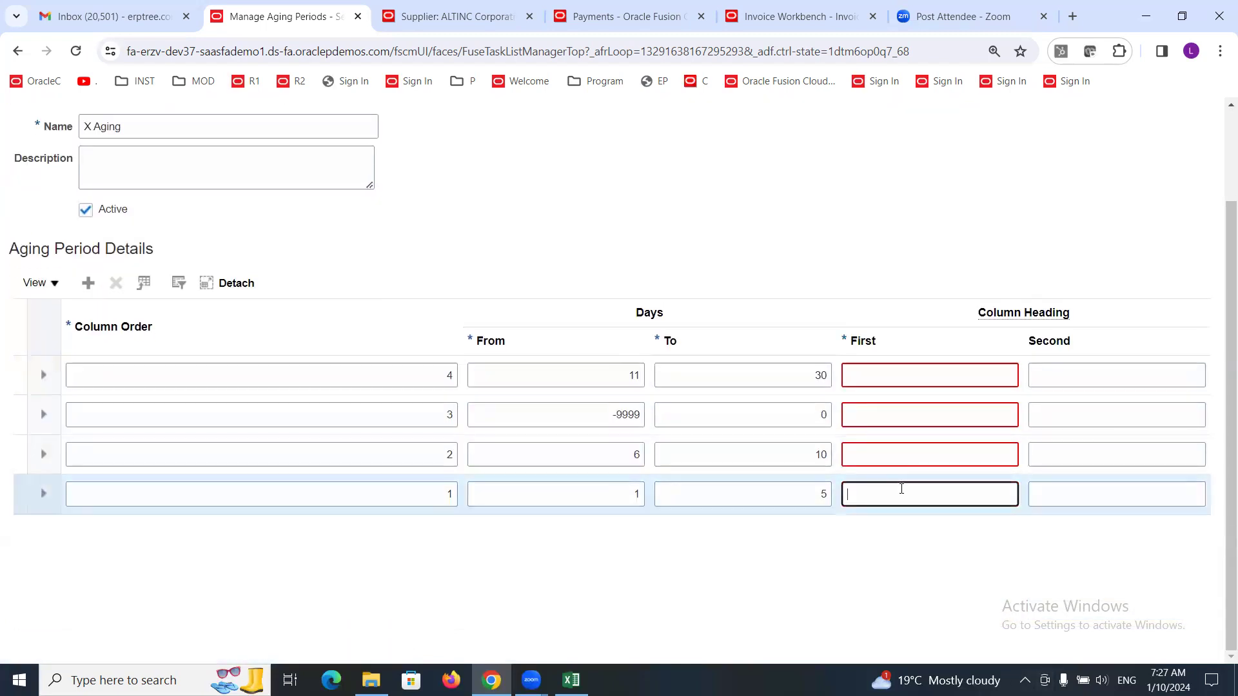
pyautogui.write('1-5 Past Due')
# Set the first column heading of the 6 to 10 days line to "6-10 Past Due".
pyautogui.click(901, 452)
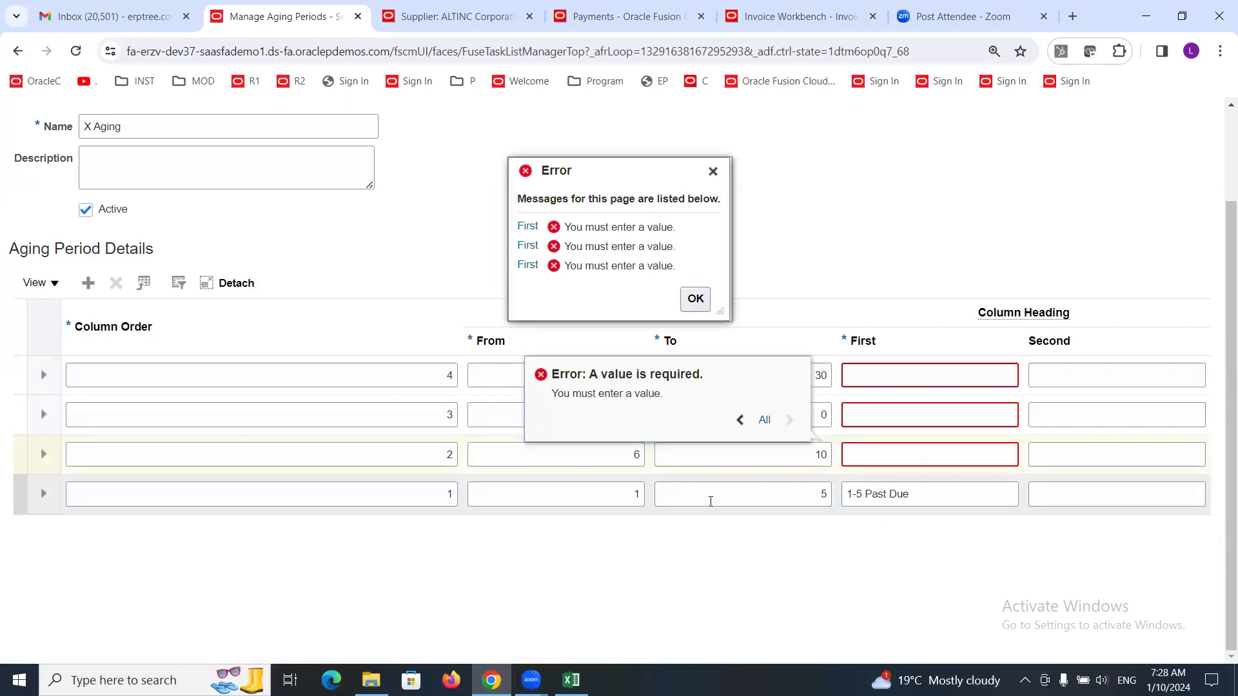
pyautogui.click(893, 453)
pyautogui.write('6')
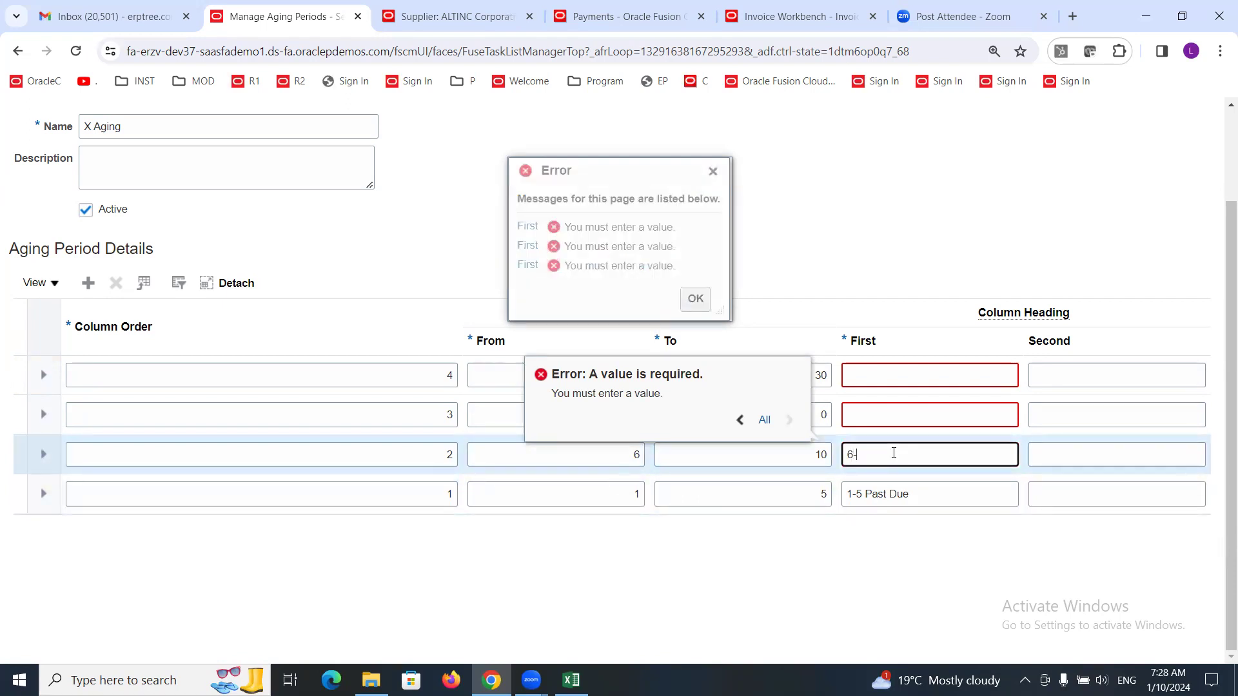
pyautogui.write('-10 Past Due')
# Set the first column heading of the -9999 to 0 days line to "Current".
pyautogui.click(895, 416)
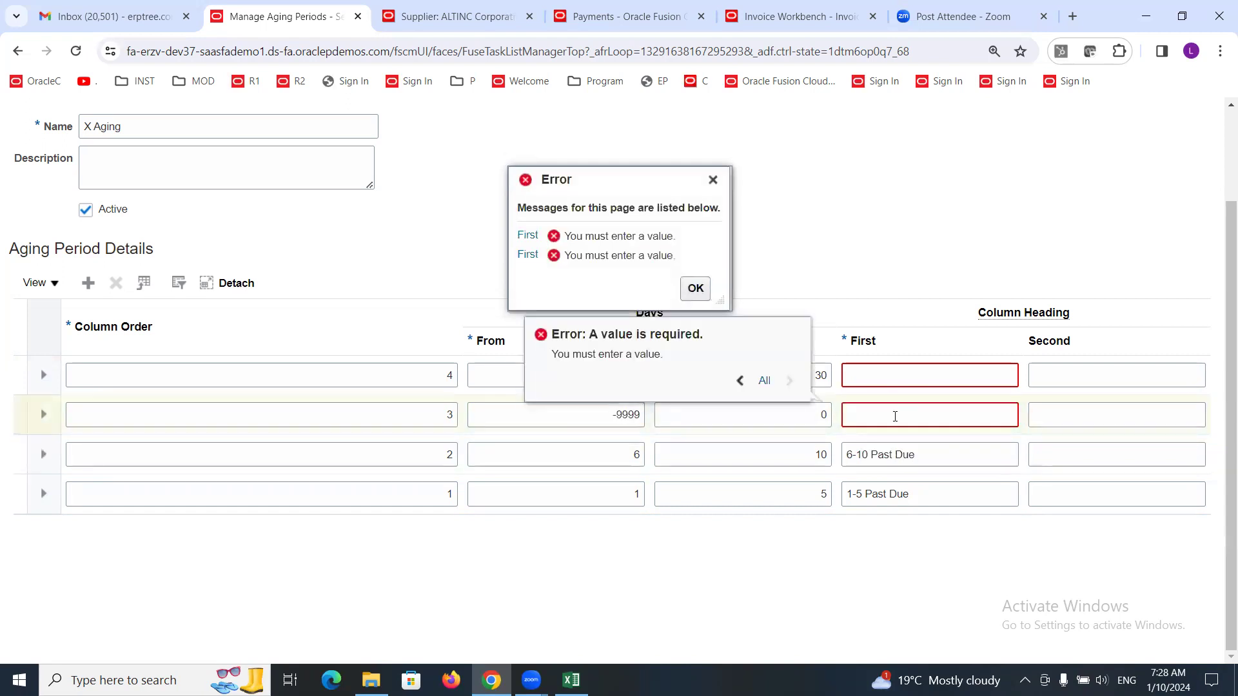
pyautogui.click(895, 417)
pyautogui.write('Current')
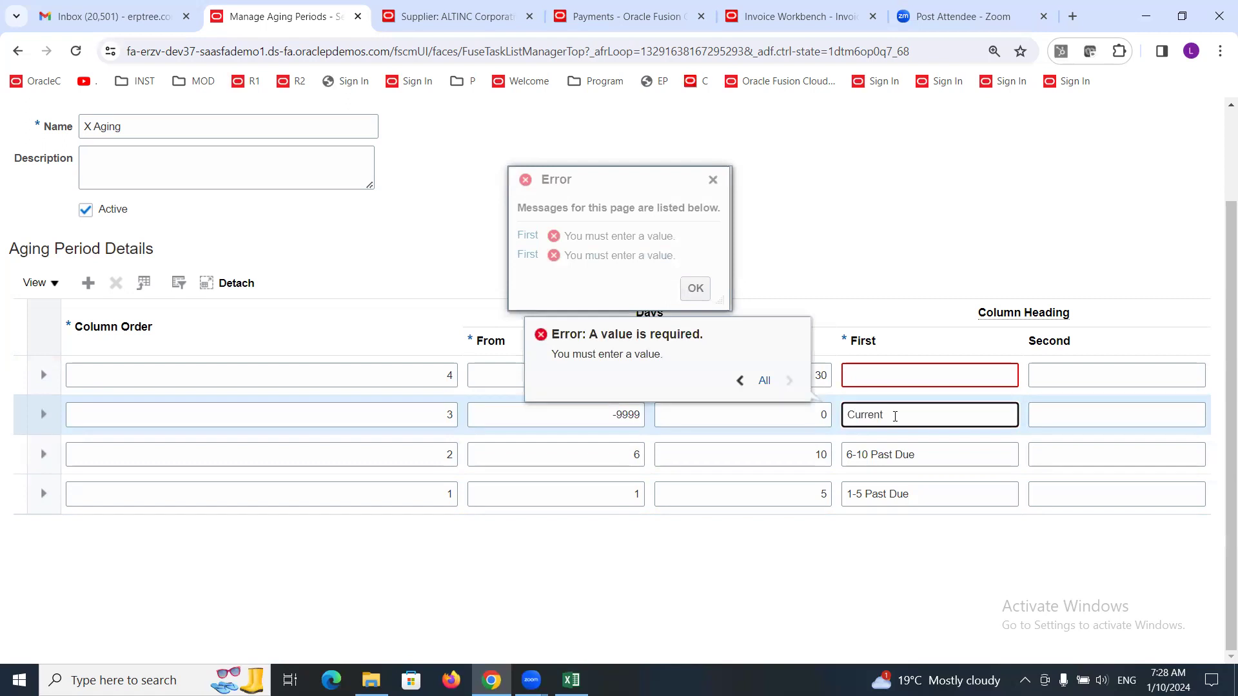
pyautogui.press('BackSpace')
pyautogui.press('BackSpace')
pyautogui.press('BackSpace')
pyautogui.press('BackSpace')
pyautogui.press('BackSpace')
pyautogui.write('& F')
pyautogui.moveTo(887, 414); pyautogui.dragTo(833, 417)
pyautogui.write('c')
pyautogui.press('BackSpace')
pyautogui.write('Current')
# Set the first column heading of the 11 to 30 days line to "11-30 Past Due".
pyautogui.click(863, 377)
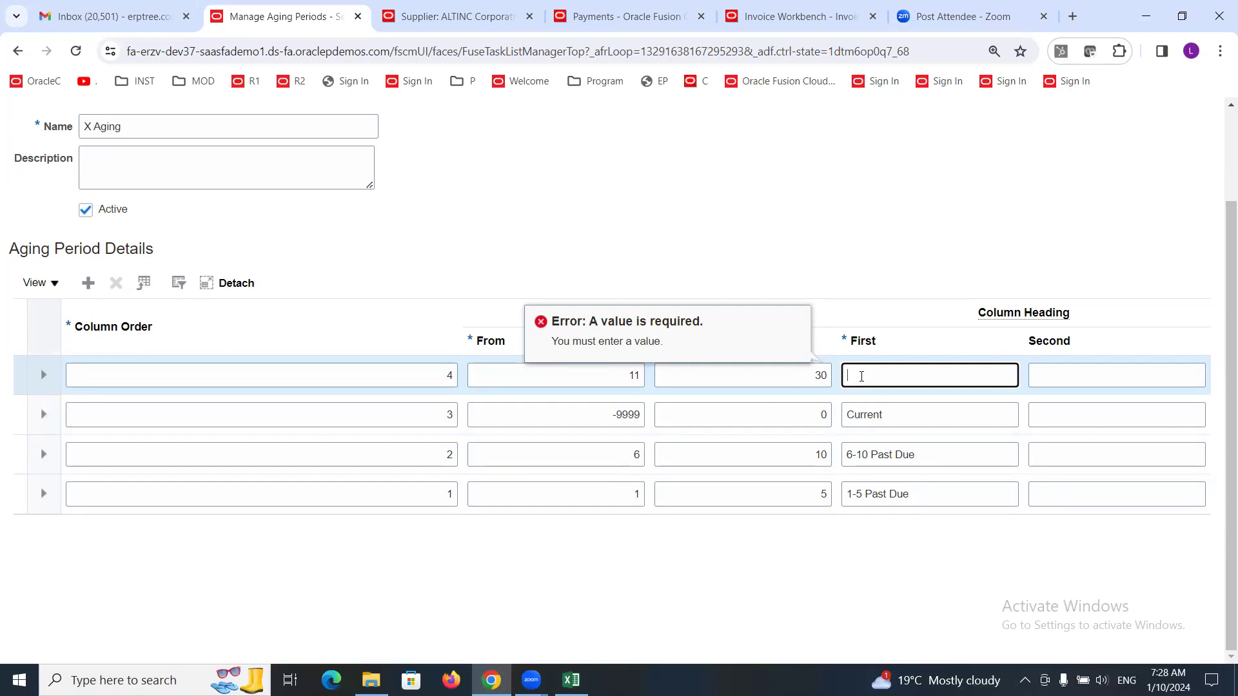
pyautogui.write('11-30 Past Due')
pyautogui.click(941, 202)
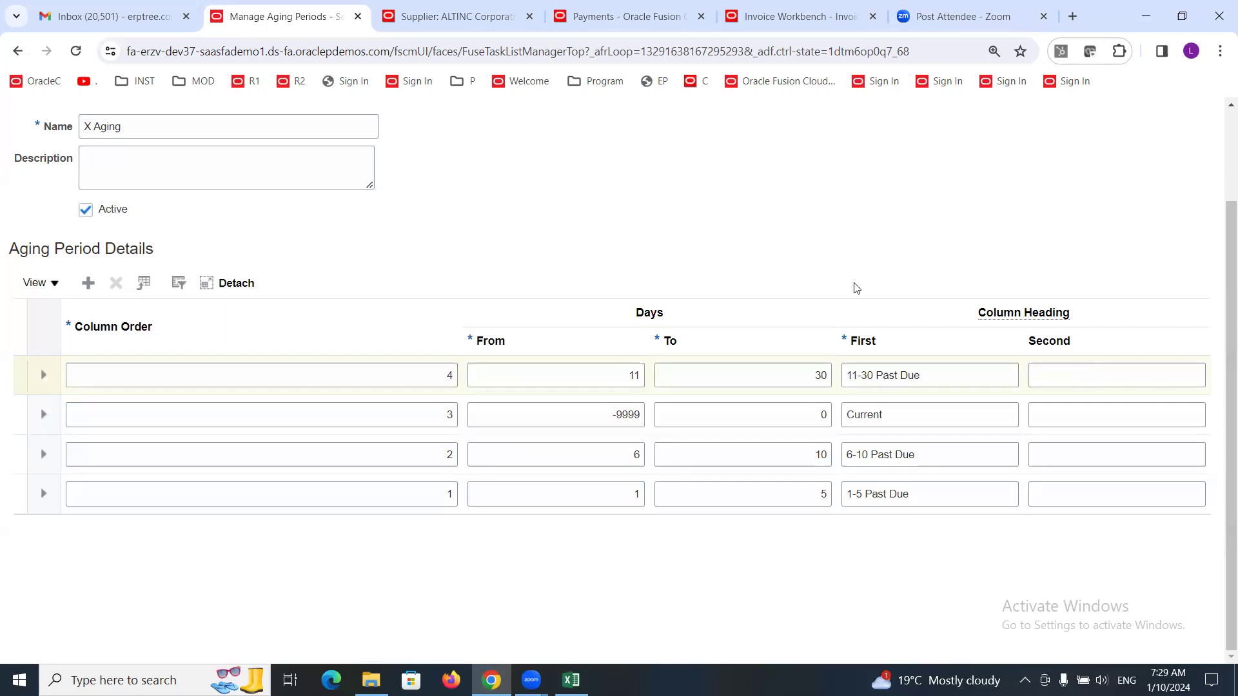
# Save and close the X Aging period and return to the Payables setup task list.
pyautogui.scroll(2, 831, 301)
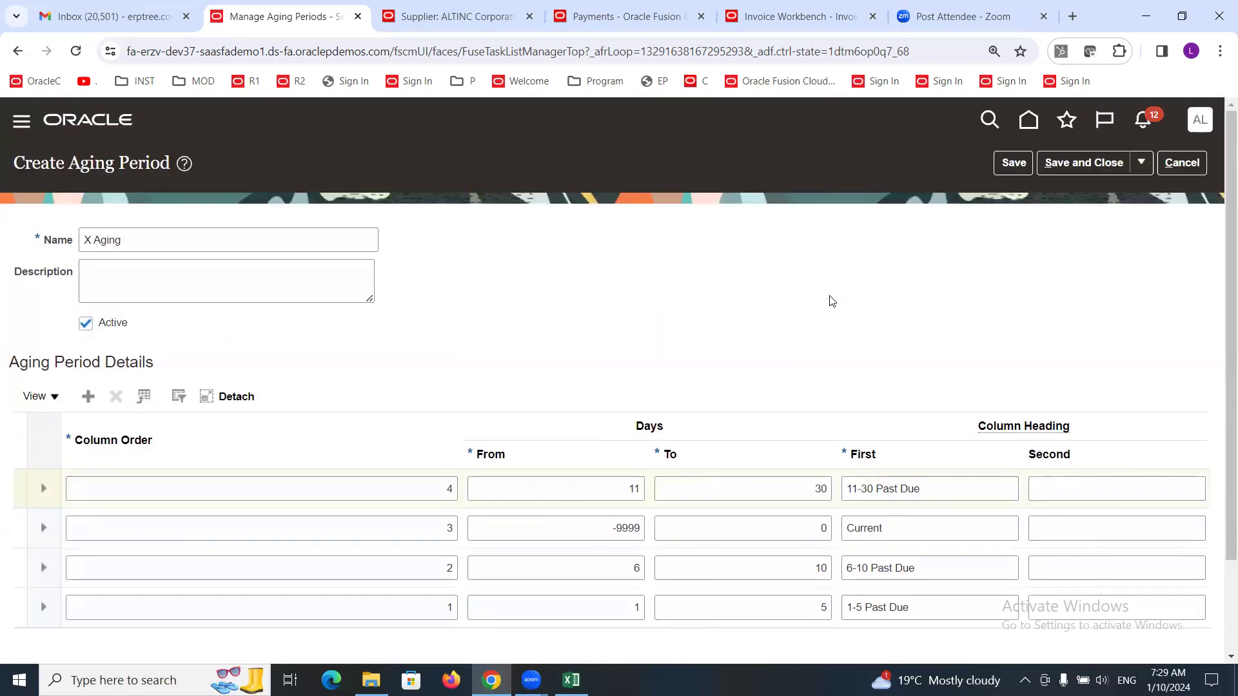
pyautogui.click(1075, 170)
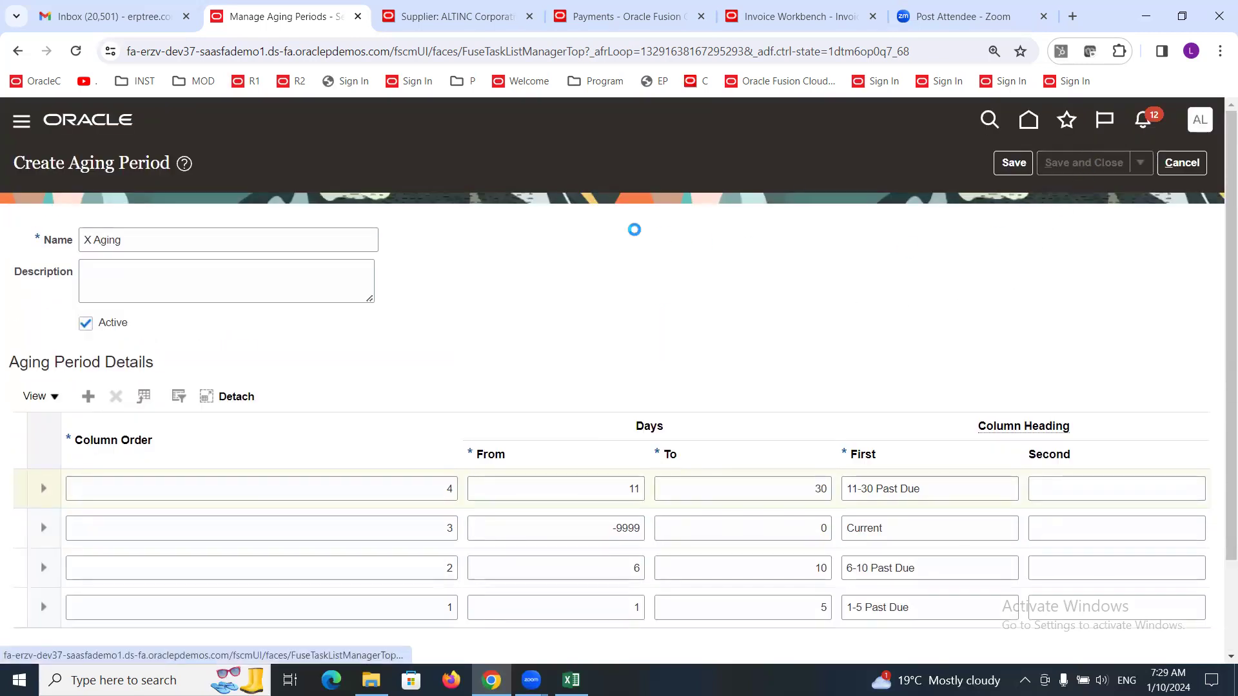
pyautogui.click(1185, 171)
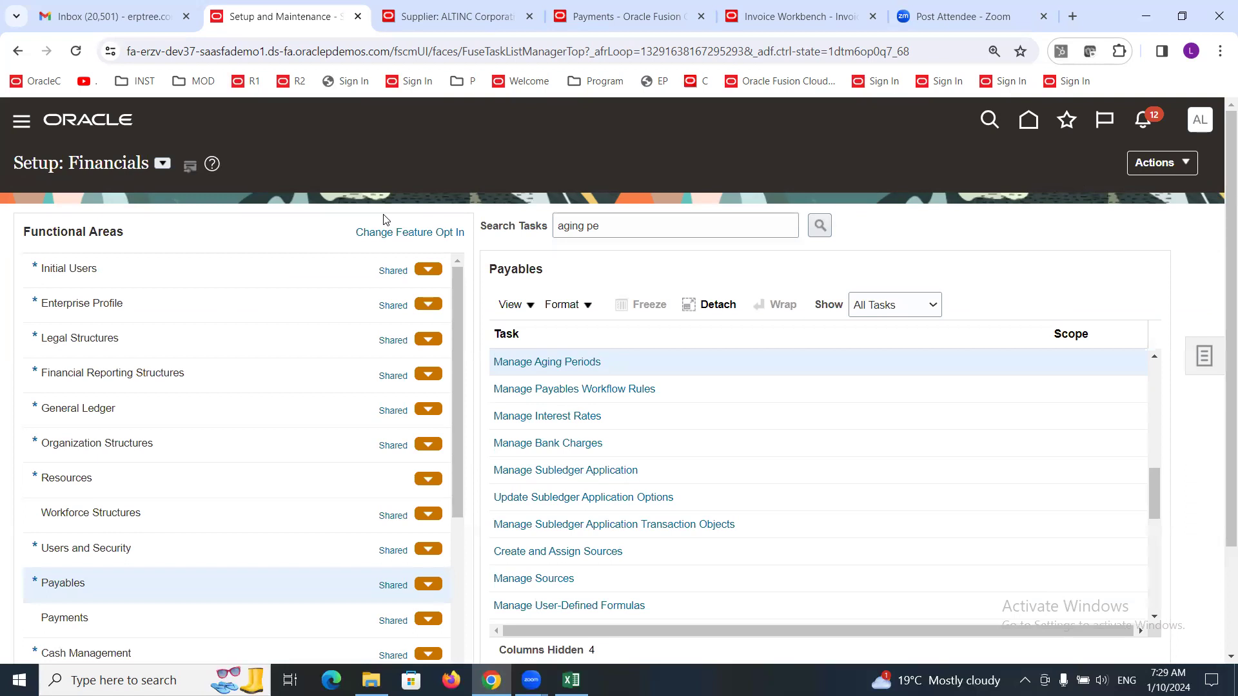
# Go to the Scheduled Processes page from the Tools group.
pyautogui.click(23, 122)
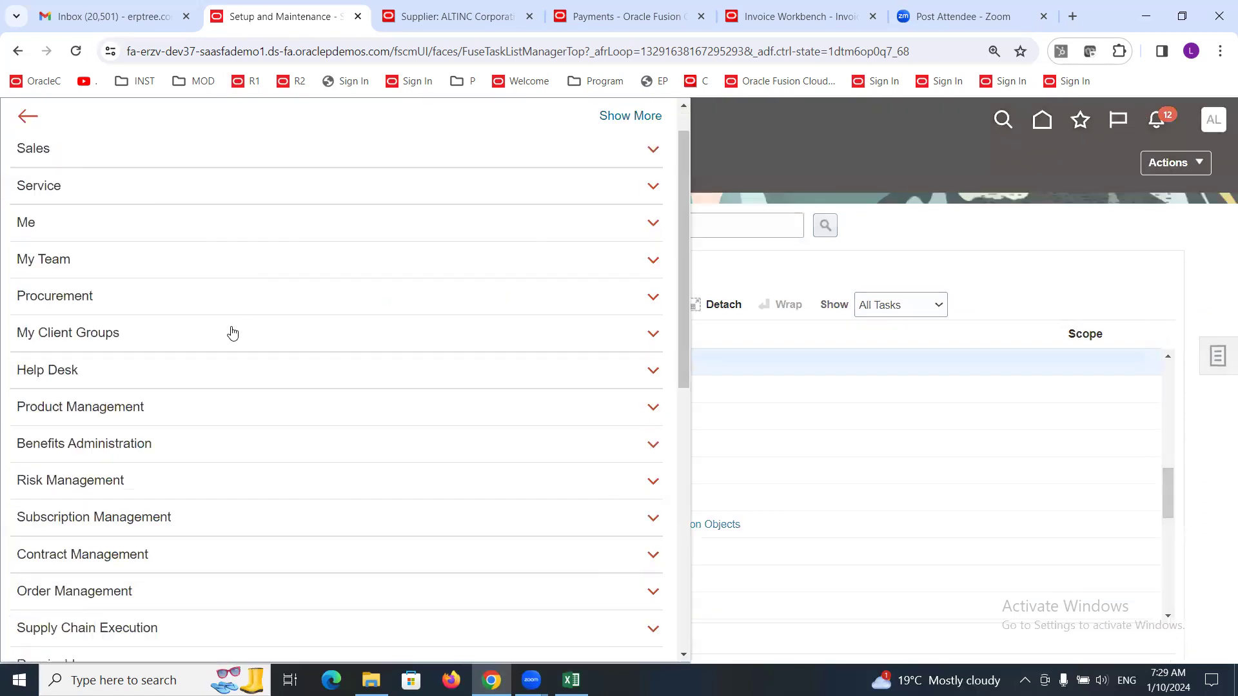
pyautogui.scroll(-9, 226, 334)
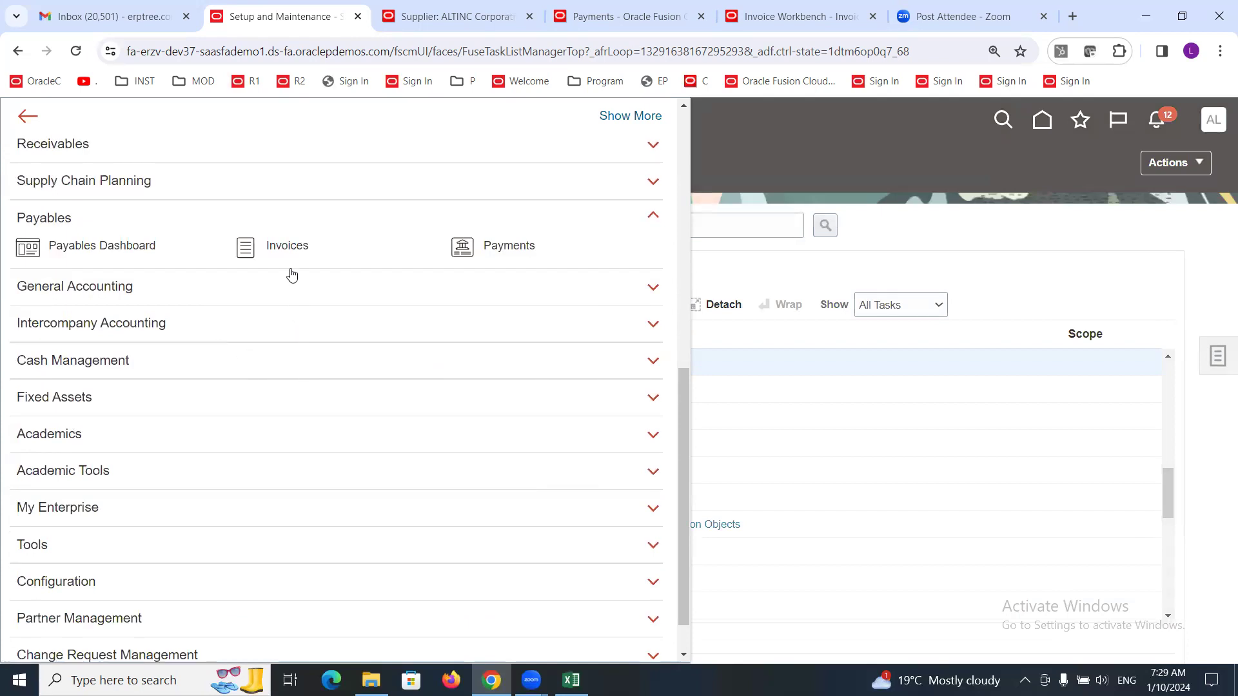
pyautogui.scroll(-1, 166, 409)
pyautogui.click(54, 496)
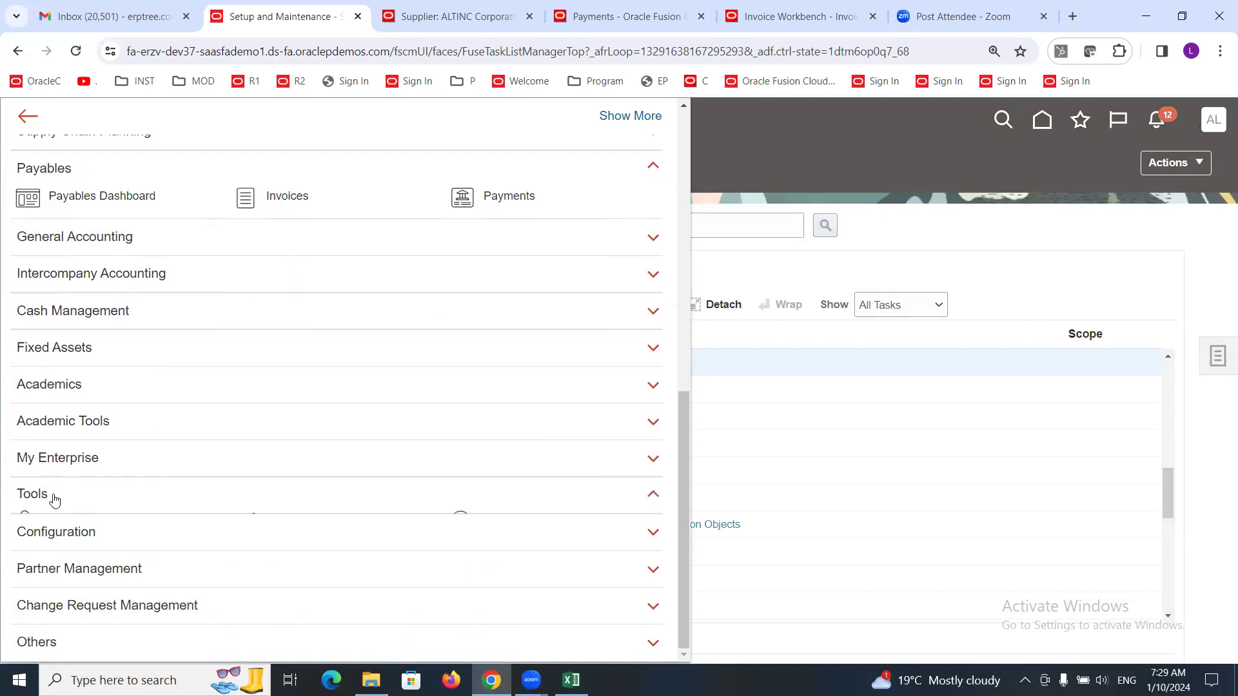
pyautogui.scroll(-2, 54, 496)
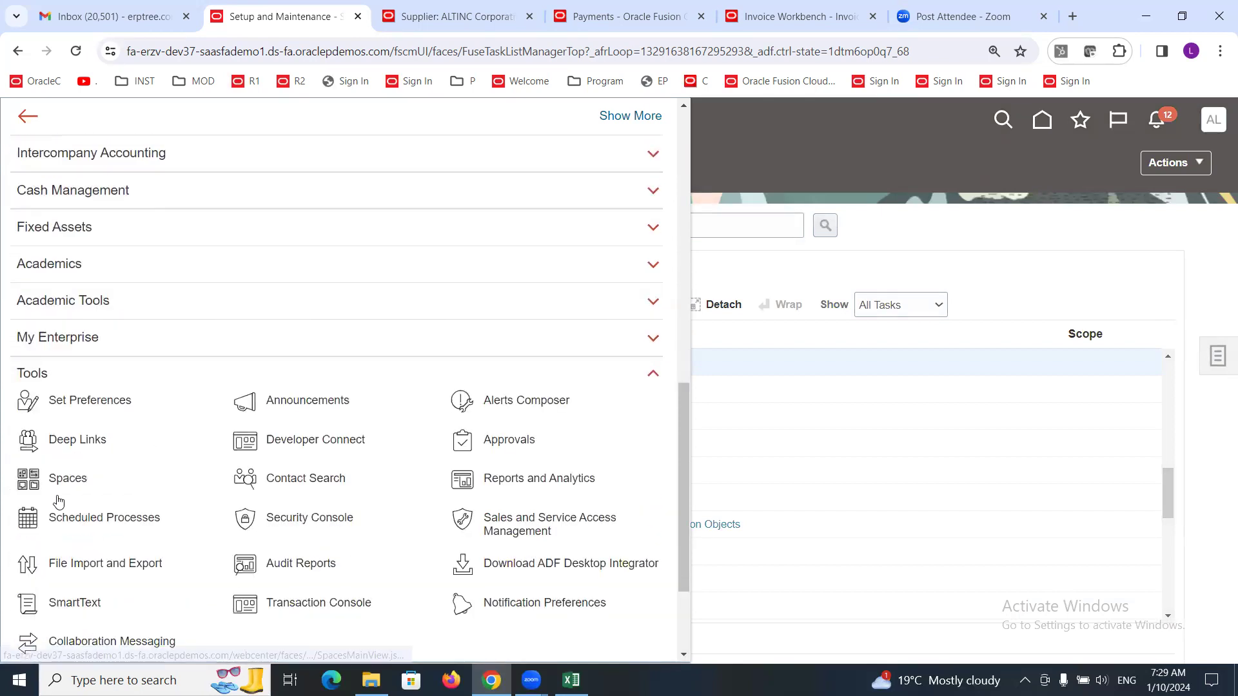
pyautogui.click(117, 524)
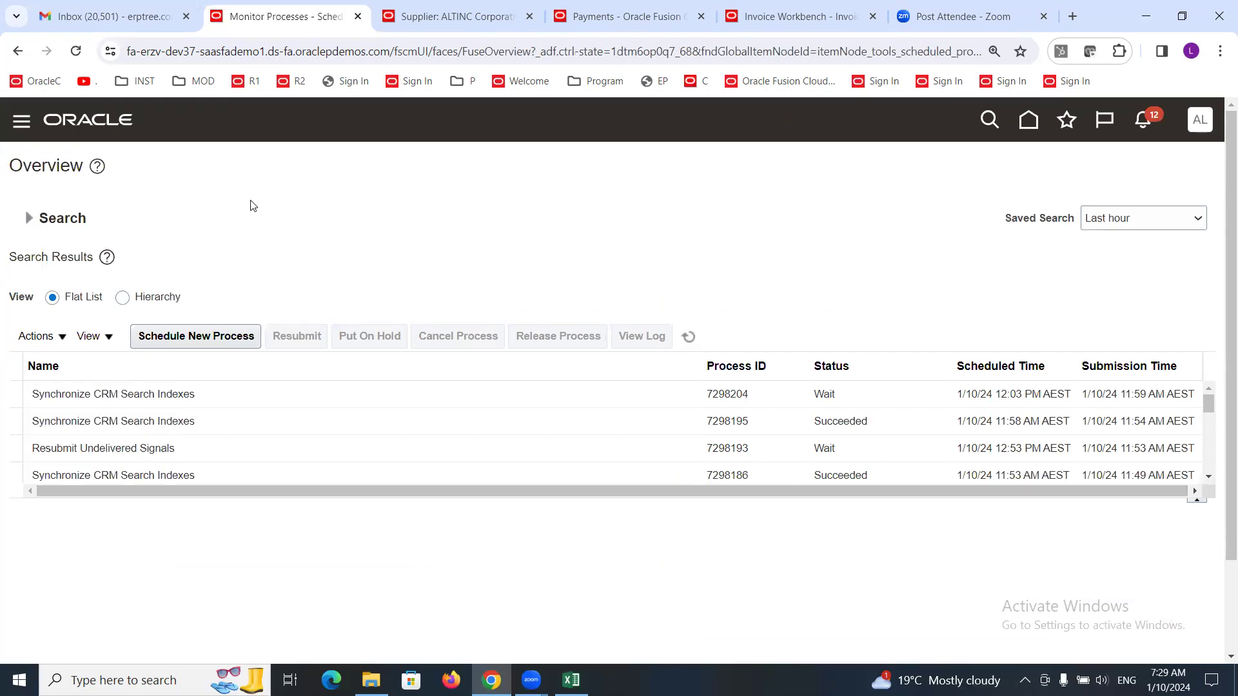
# Start scheduling a new process of type Job using Payables Invoice Aging Report, and bring up its process details.
pyautogui.click(202, 337)
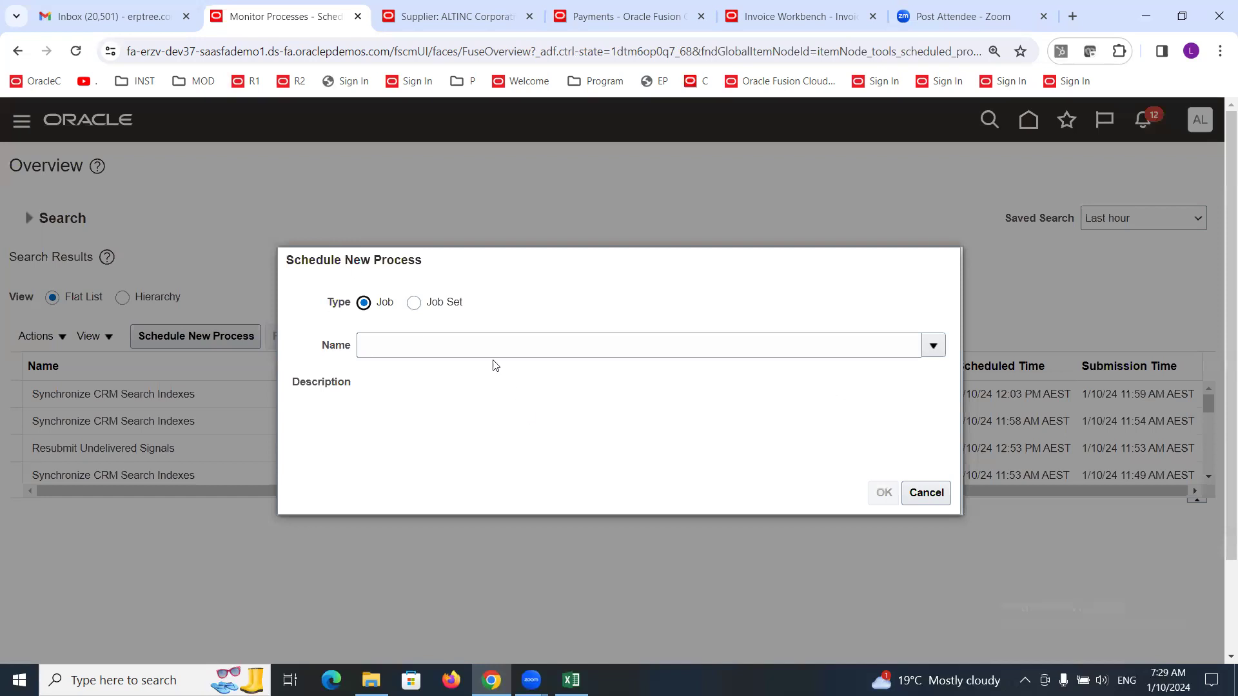
pyautogui.click(485, 349)
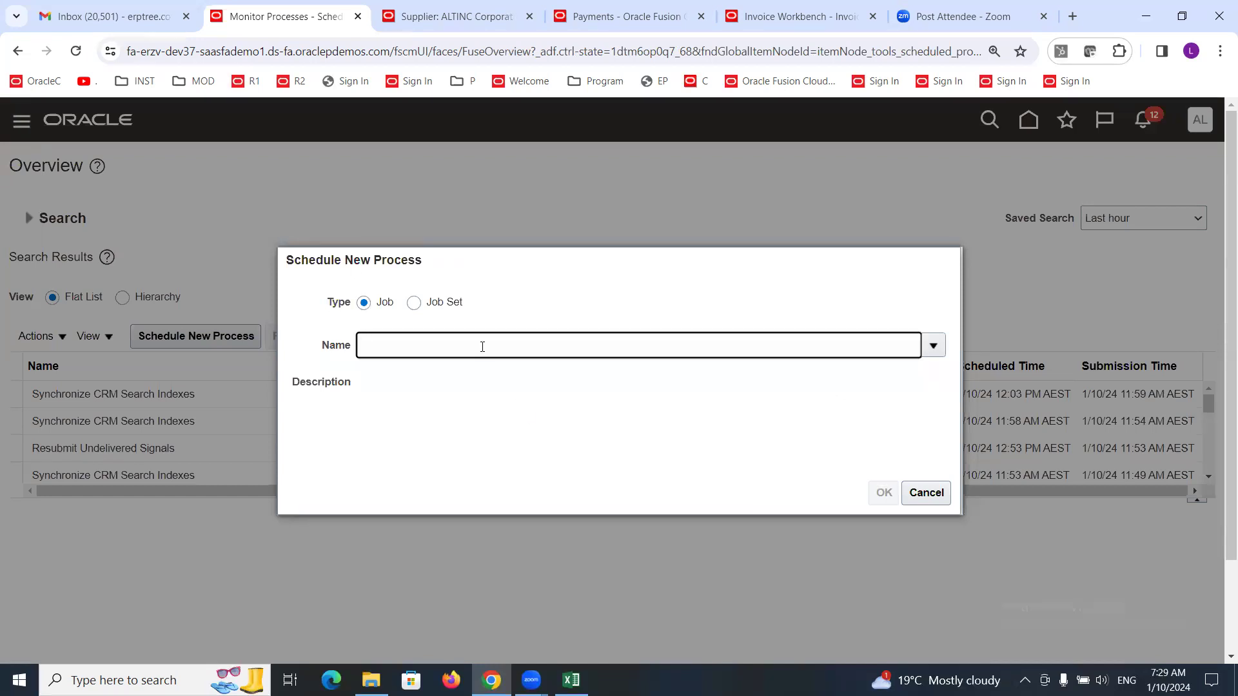
pyautogui.press('Tab')
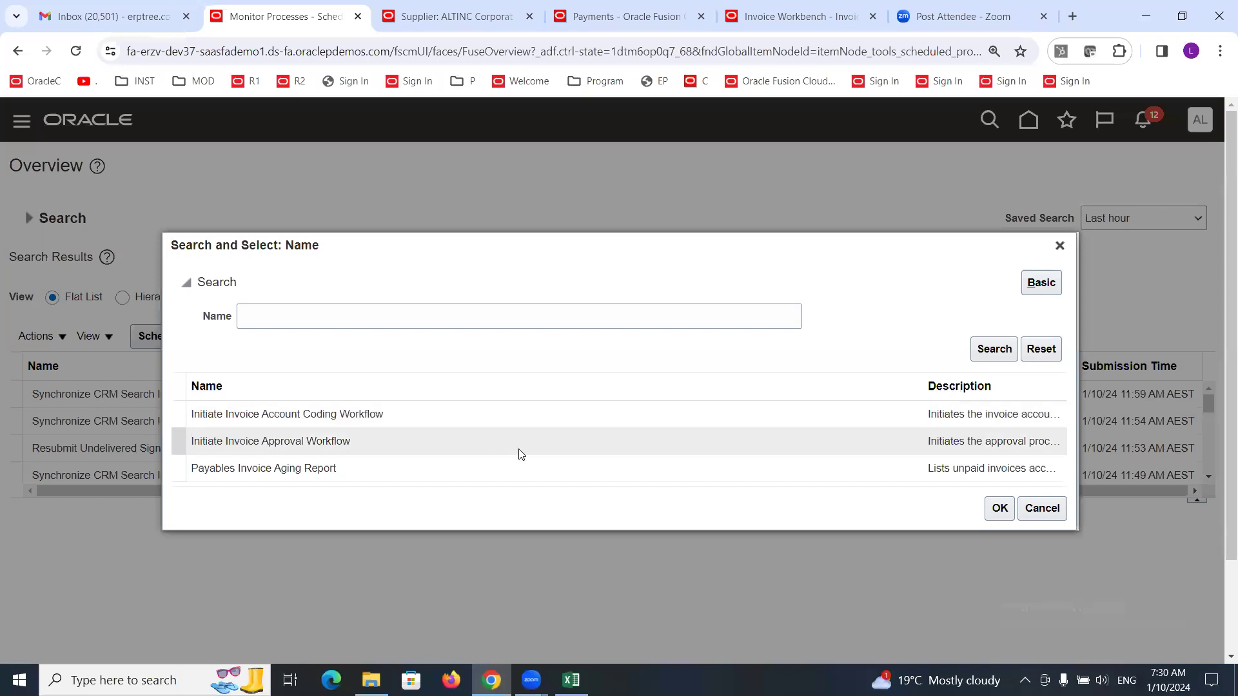
pyautogui.click(319, 472)
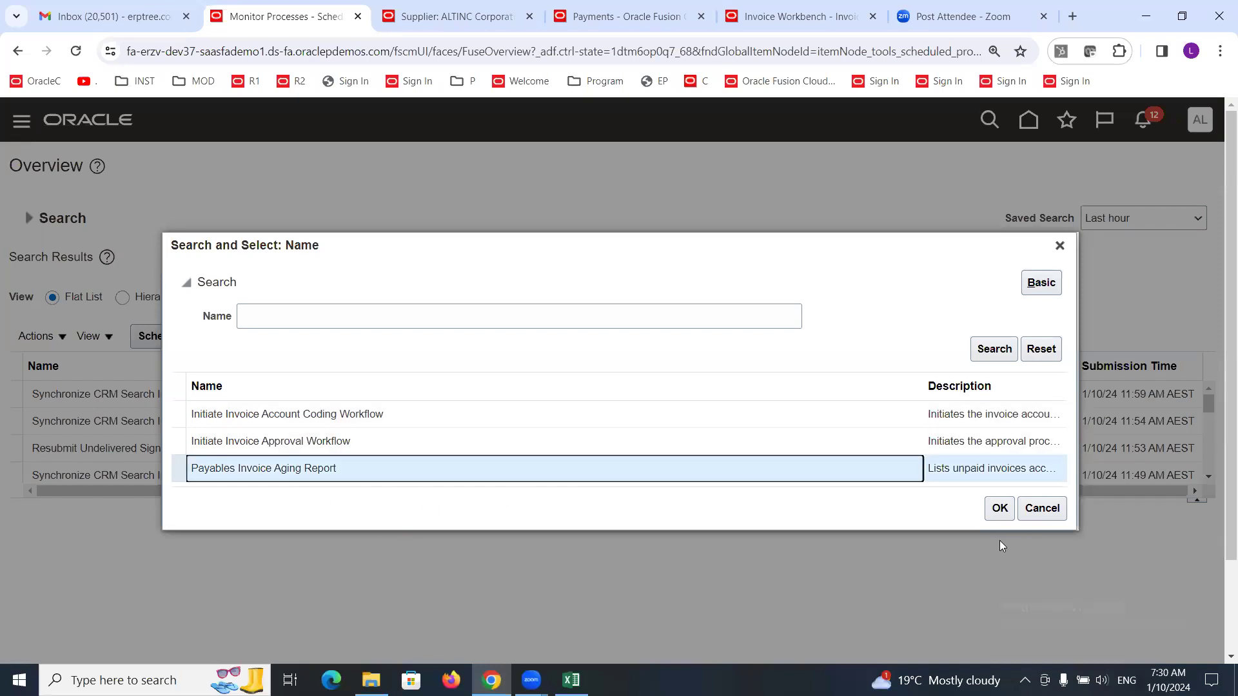
pyautogui.click(997, 513)
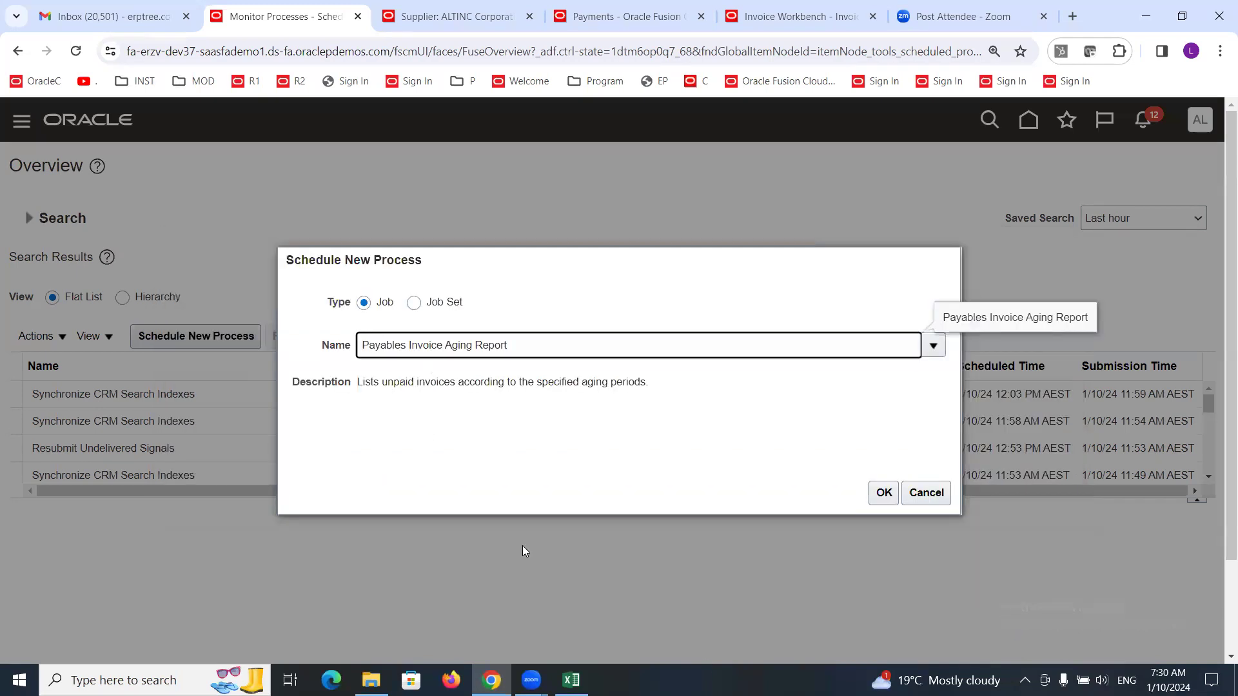
pyautogui.moveTo(382, 382); pyautogui.dragTo(456, 383)
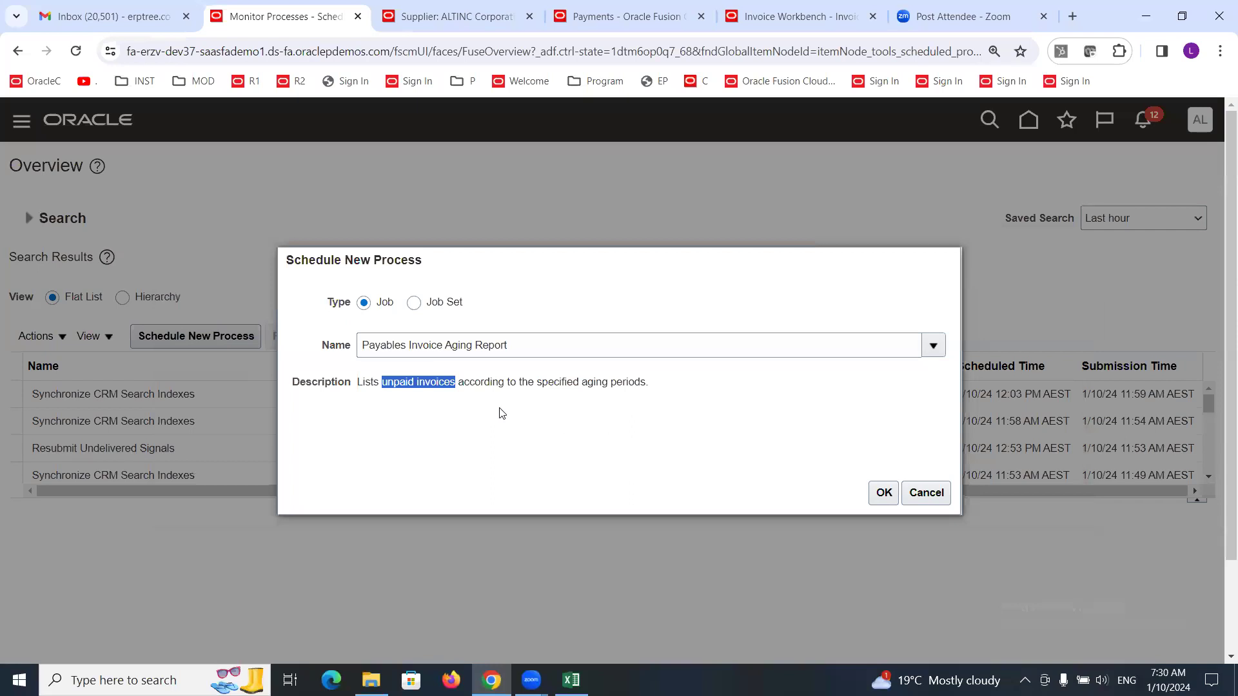
pyautogui.click(883, 493)
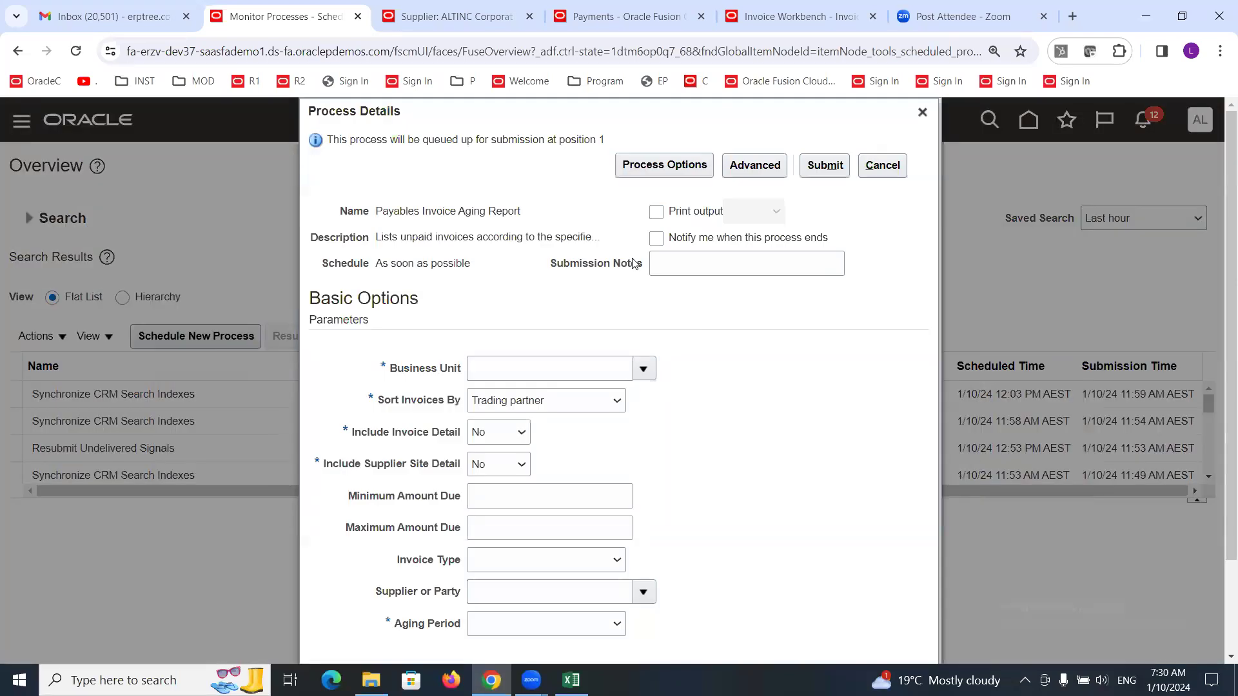
# Set the report's business unit parameter to ALTINC US Business Unit.
pyautogui.click(643, 369)
pyautogui.click(569, 375)
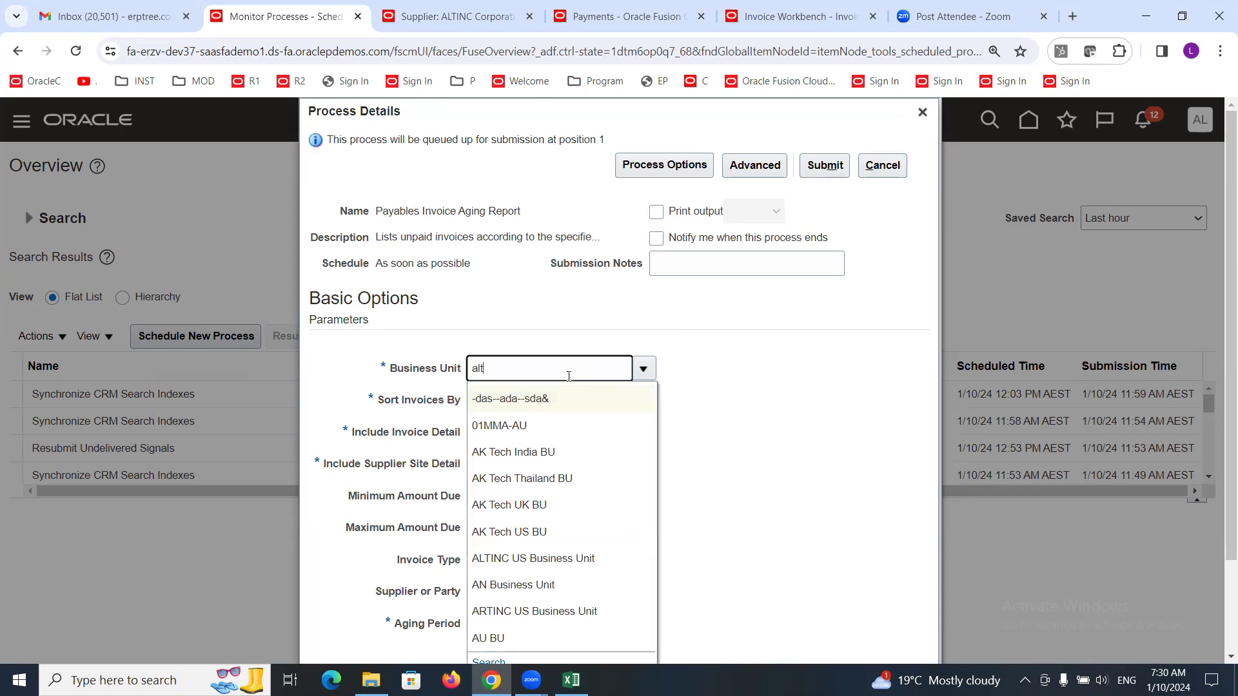
pyautogui.write('alt')
pyautogui.press('Tab')
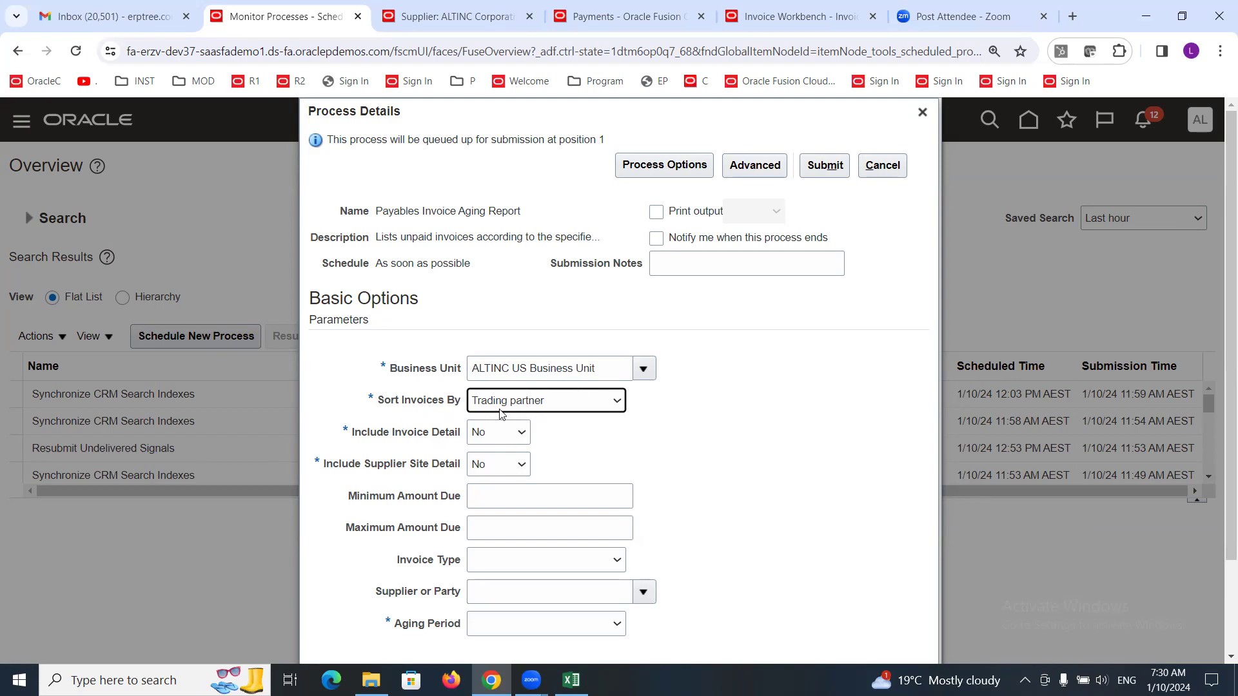
# Keep the sort order on Trading partner and set both Include Invoice Detail and Include Supplier Site Detail to Yes.
pyautogui.click(527, 402)
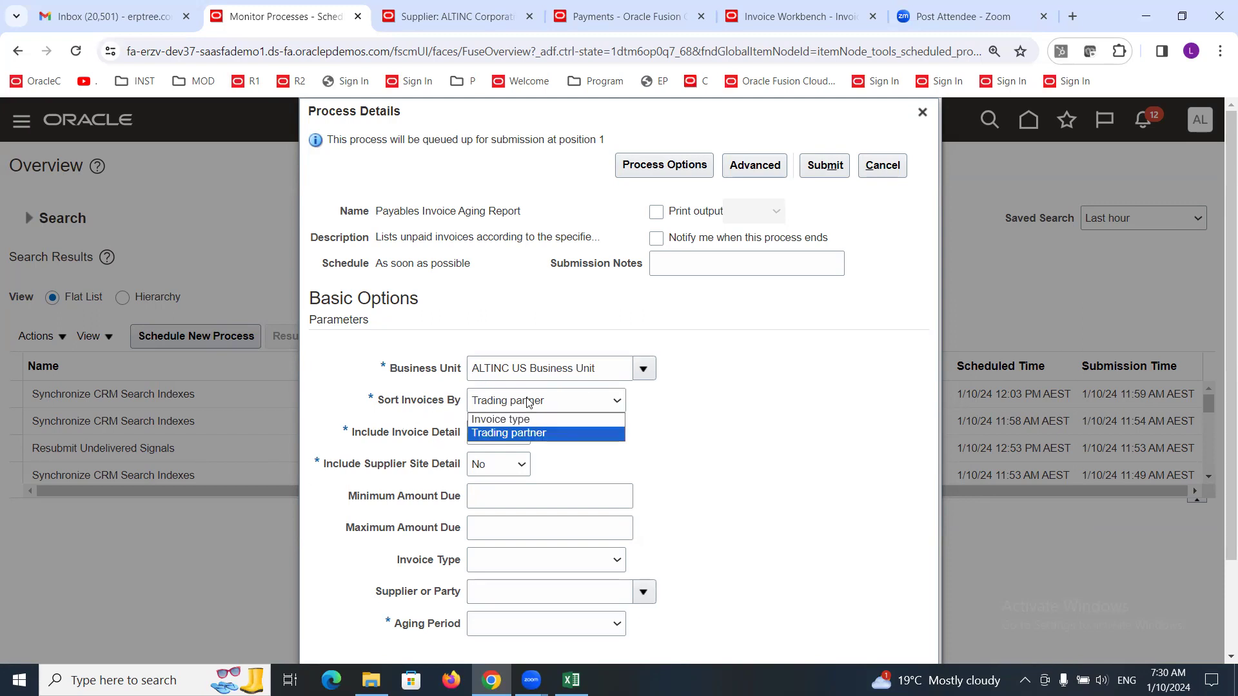
pyautogui.click(749, 470)
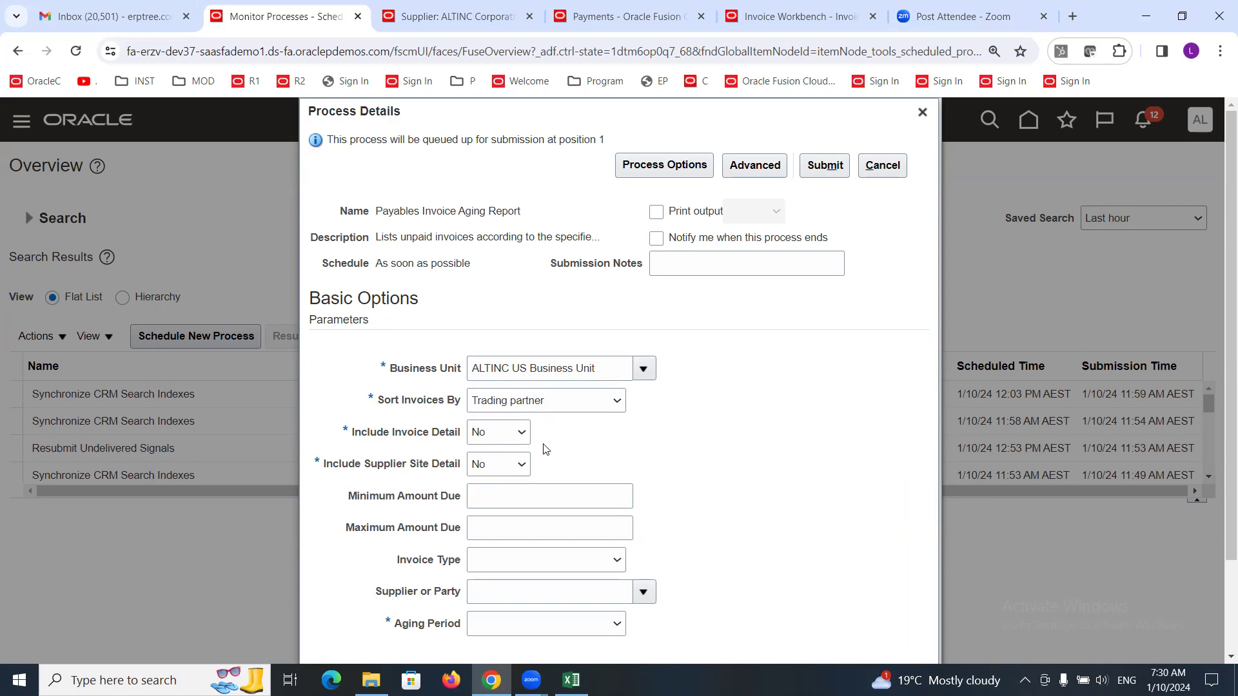
pyautogui.click(509, 438)
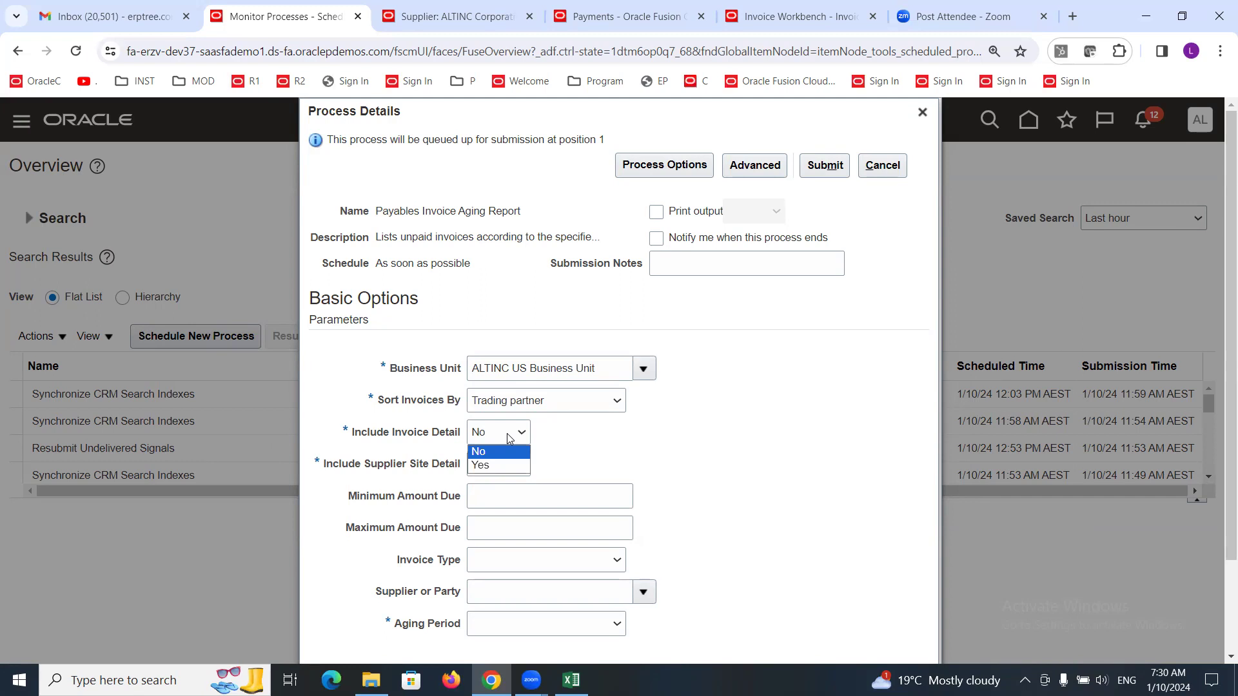
pyautogui.click(509, 466)
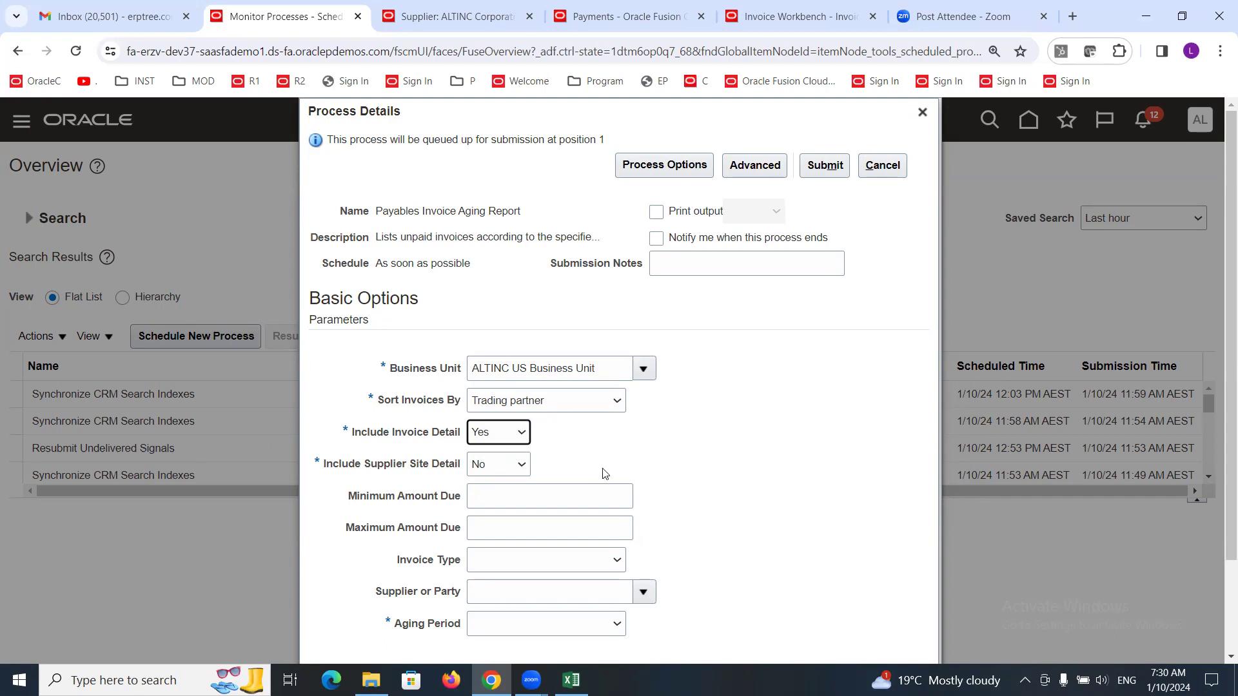
pyautogui.click(509, 467)
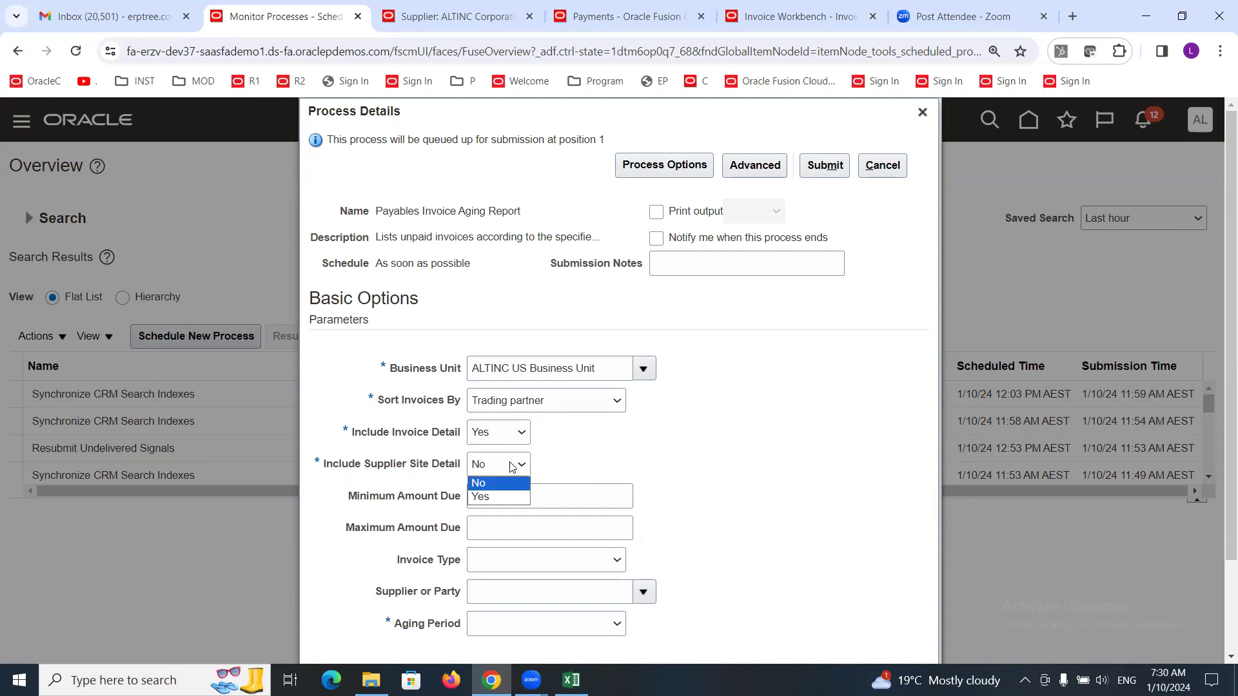
pyautogui.click(509, 499)
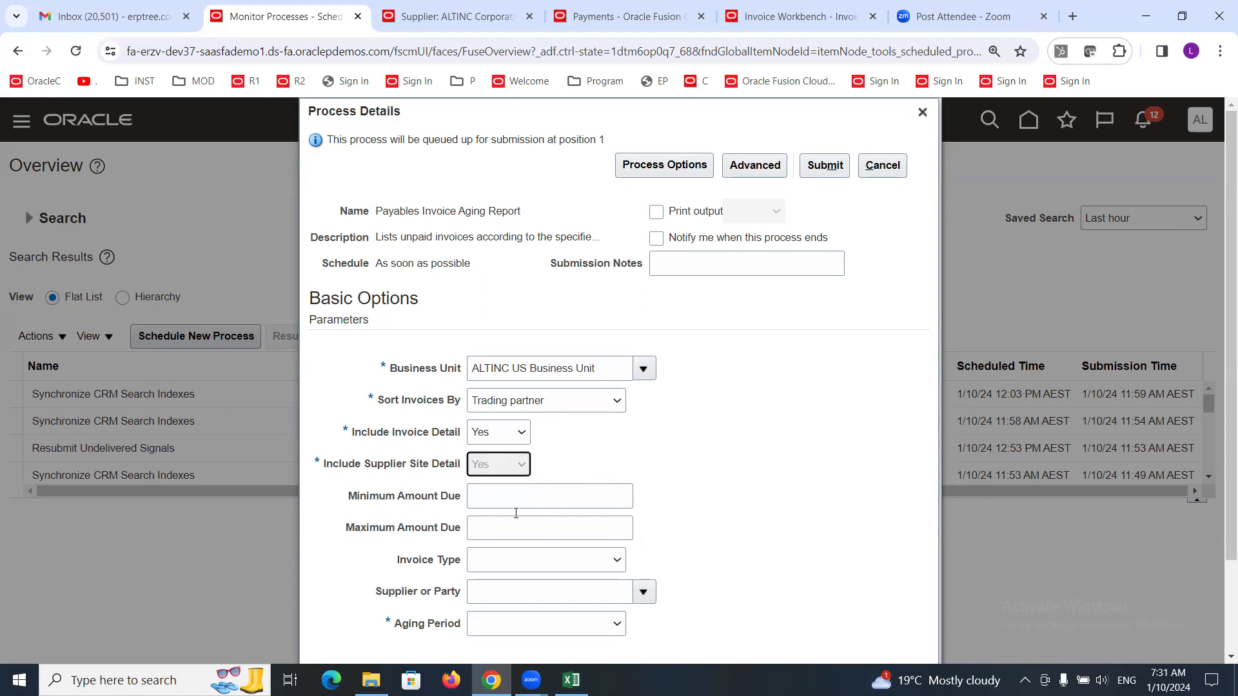
pyautogui.click(642, 440)
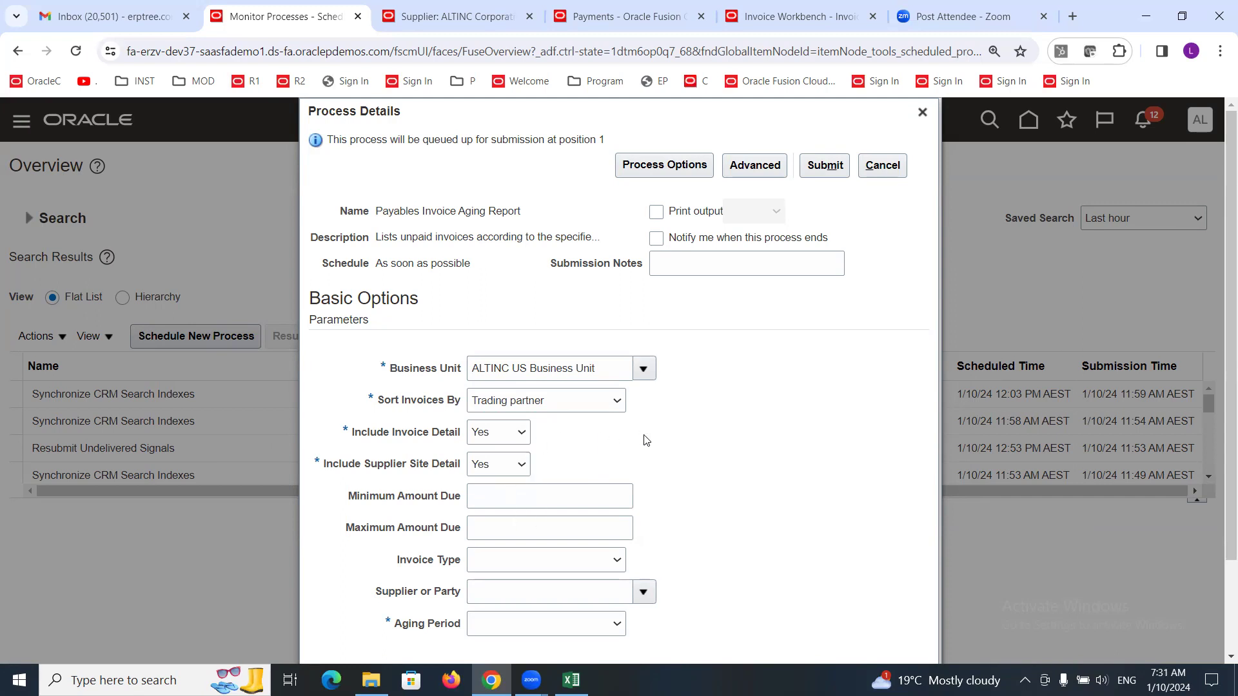
# Set the report's aging period to X Aging, submit the process and dismiss the confirmation.
pyautogui.scroll(-2, 667, 536)
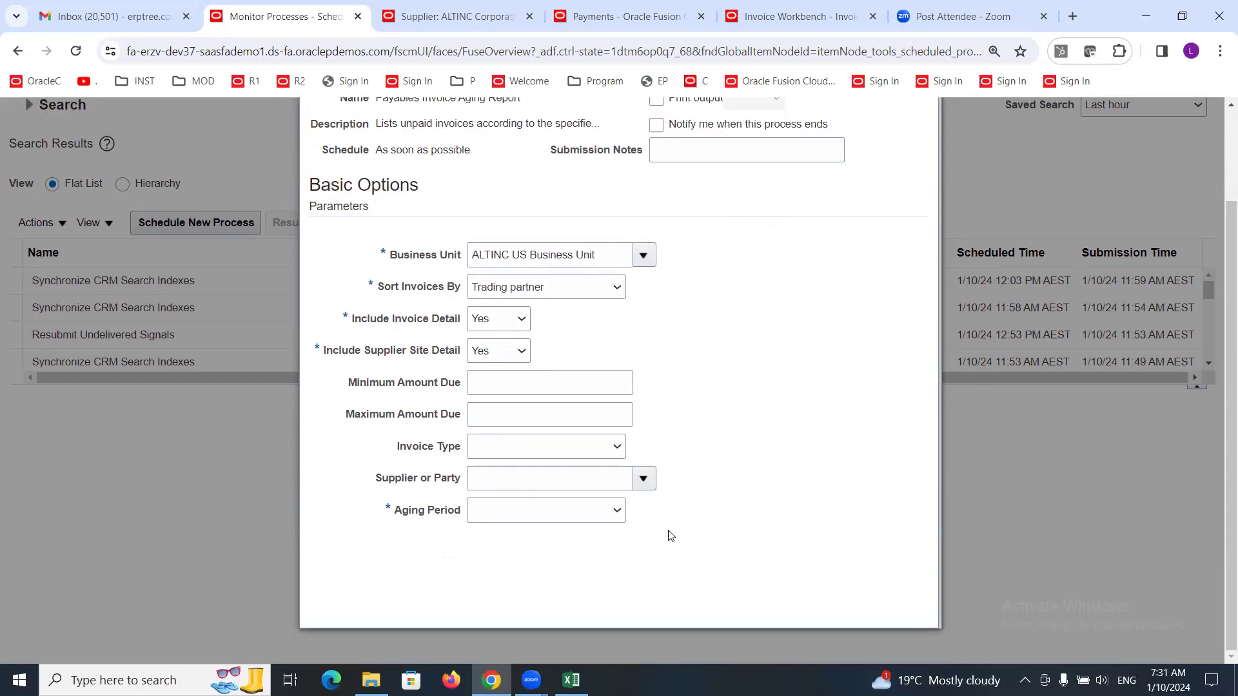
pyautogui.click(534, 517)
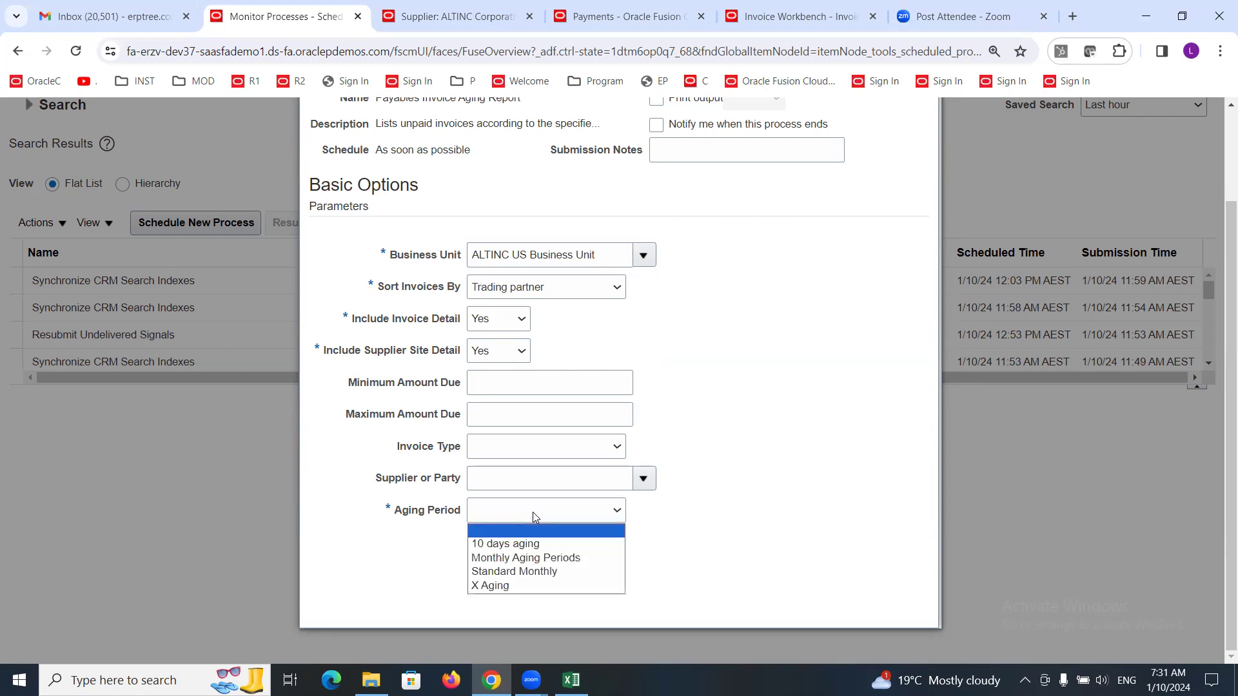
pyautogui.click(528, 585)
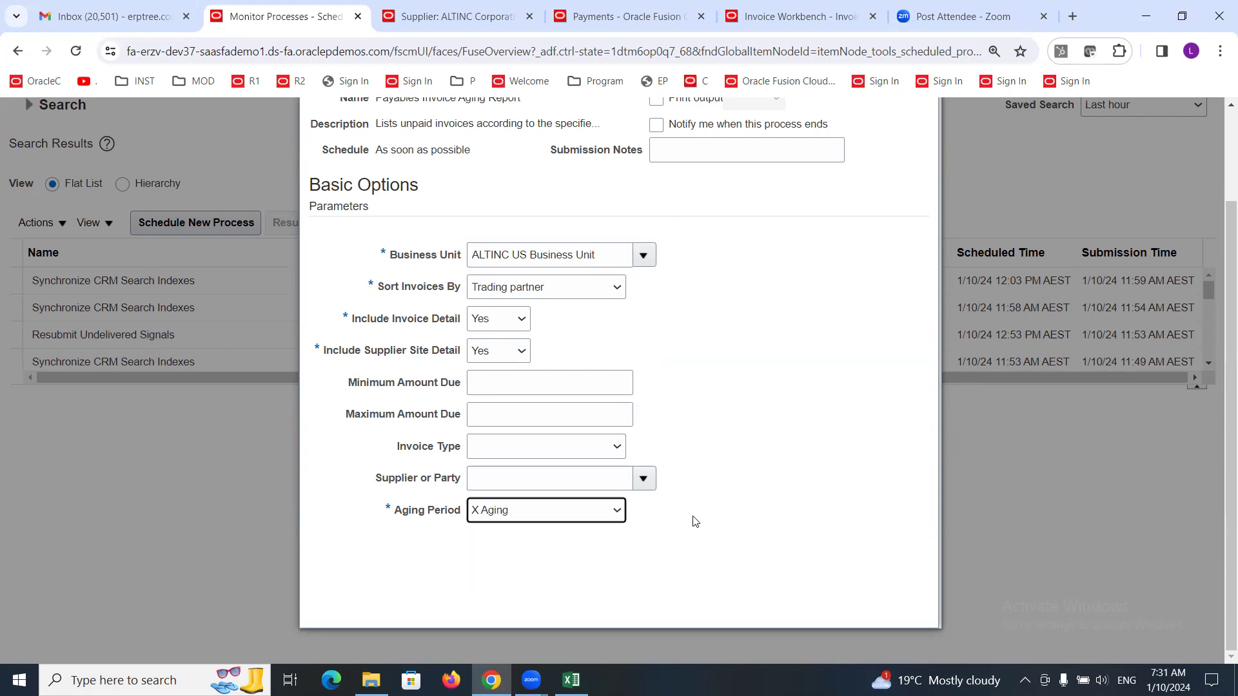
pyautogui.click(735, 444)
pyautogui.scroll(3, 738, 435)
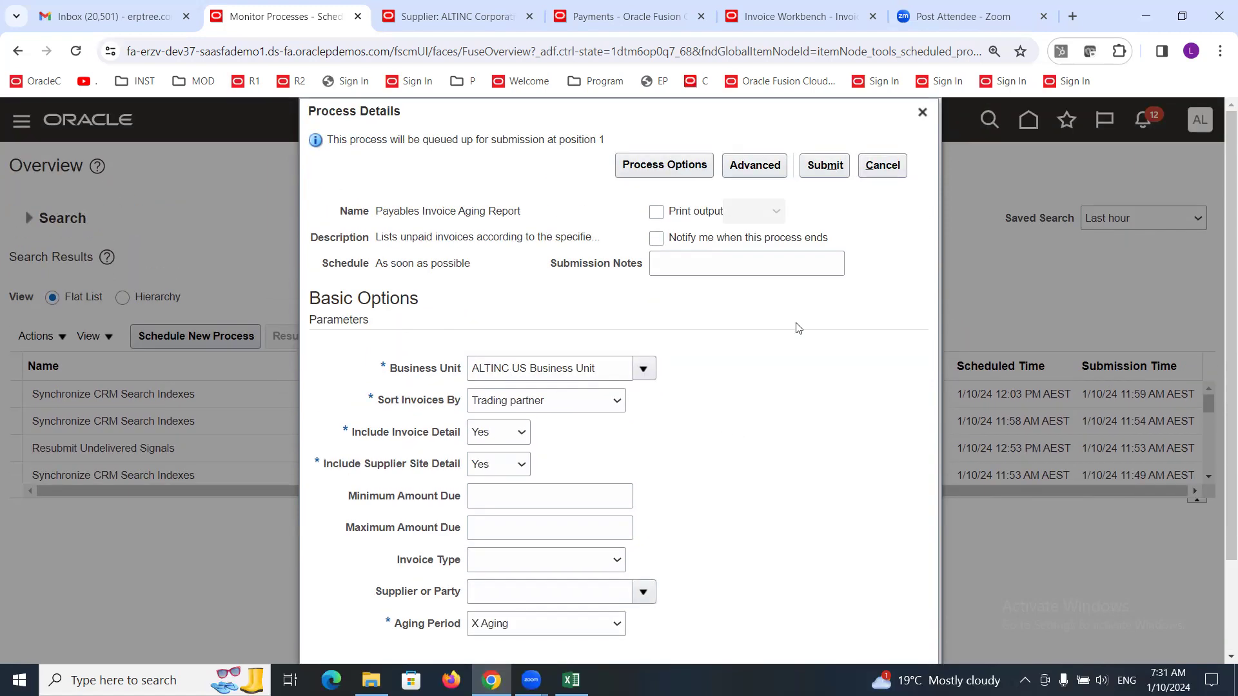
pyautogui.click(825, 167)
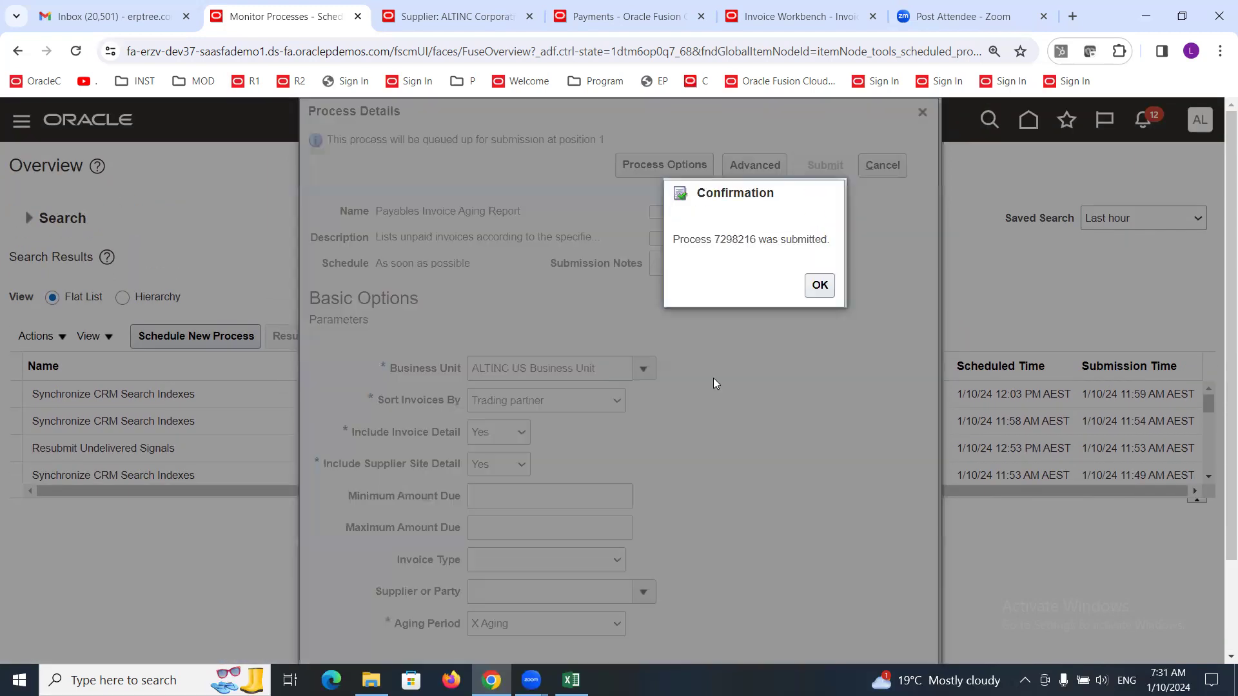
pyautogui.click(819, 288)
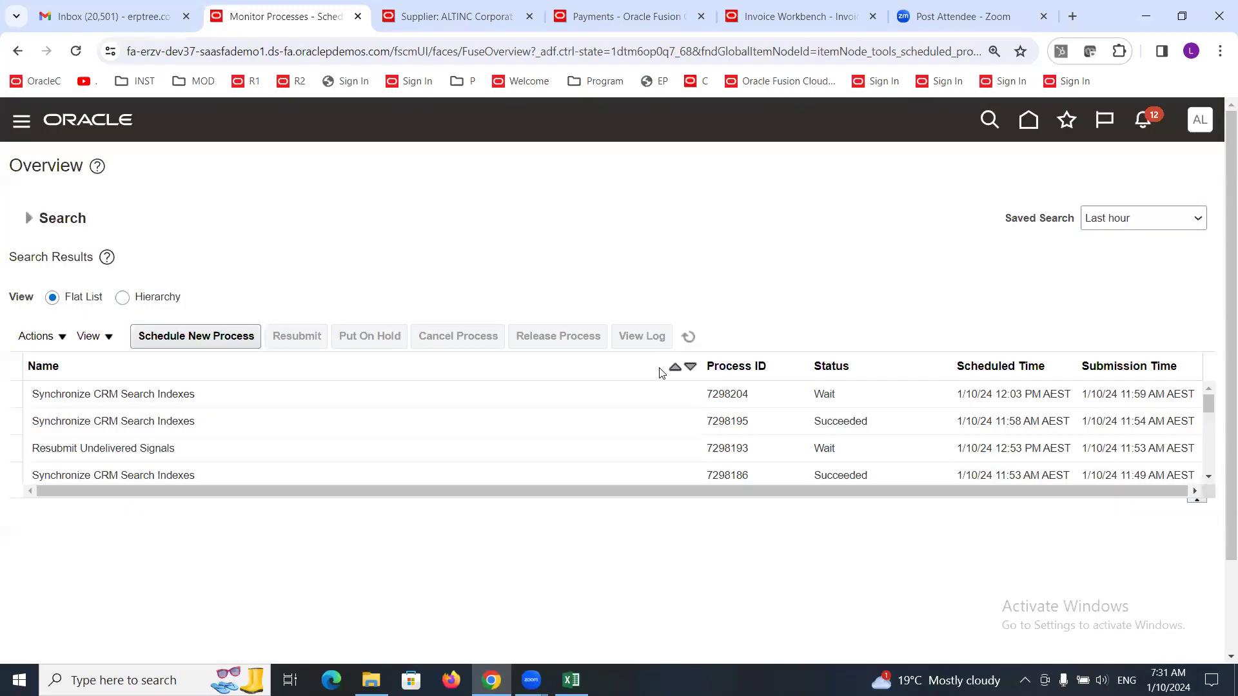
# Refresh the process list repeatedly until the submitted Payables Invoice Aging Report finishes.
pyautogui.click(688, 339)
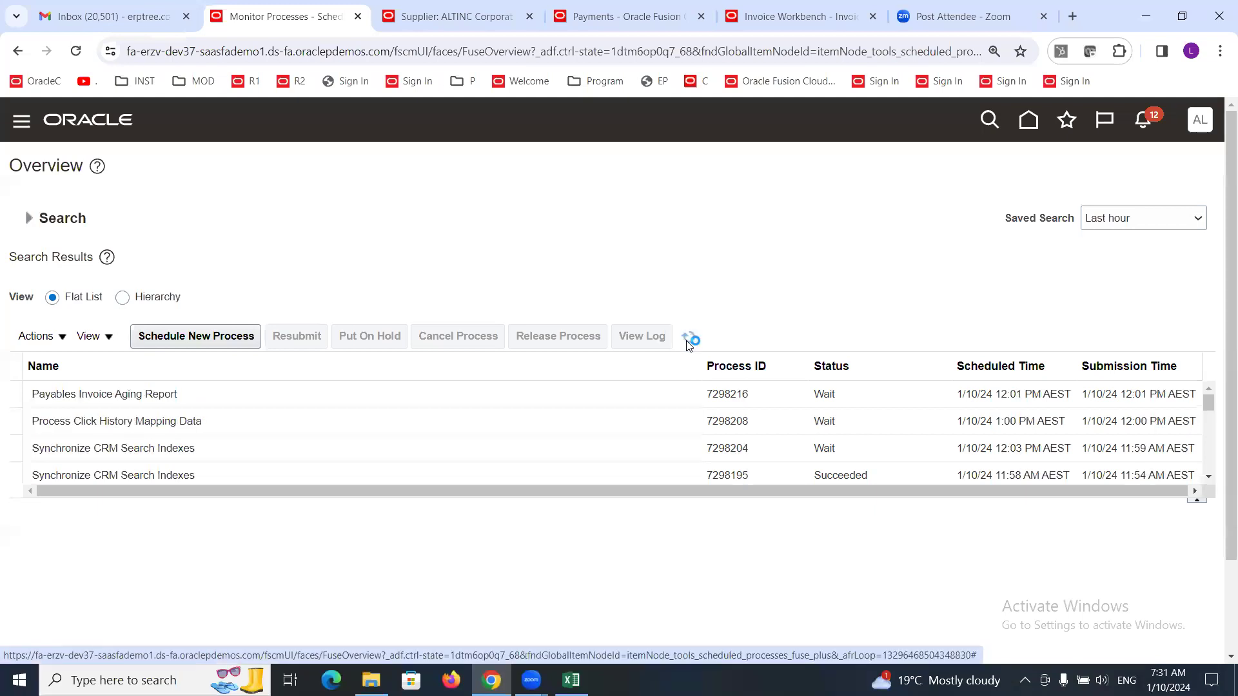
pyautogui.click(689, 341)
pyautogui.click(689, 338)
pyautogui.click(689, 340)
pyautogui.click(685, 338)
pyautogui.click(693, 343)
pyautogui.click(690, 341)
pyautogui.click(690, 340)
pyautogui.click(692, 343)
pyautogui.click(692, 342)
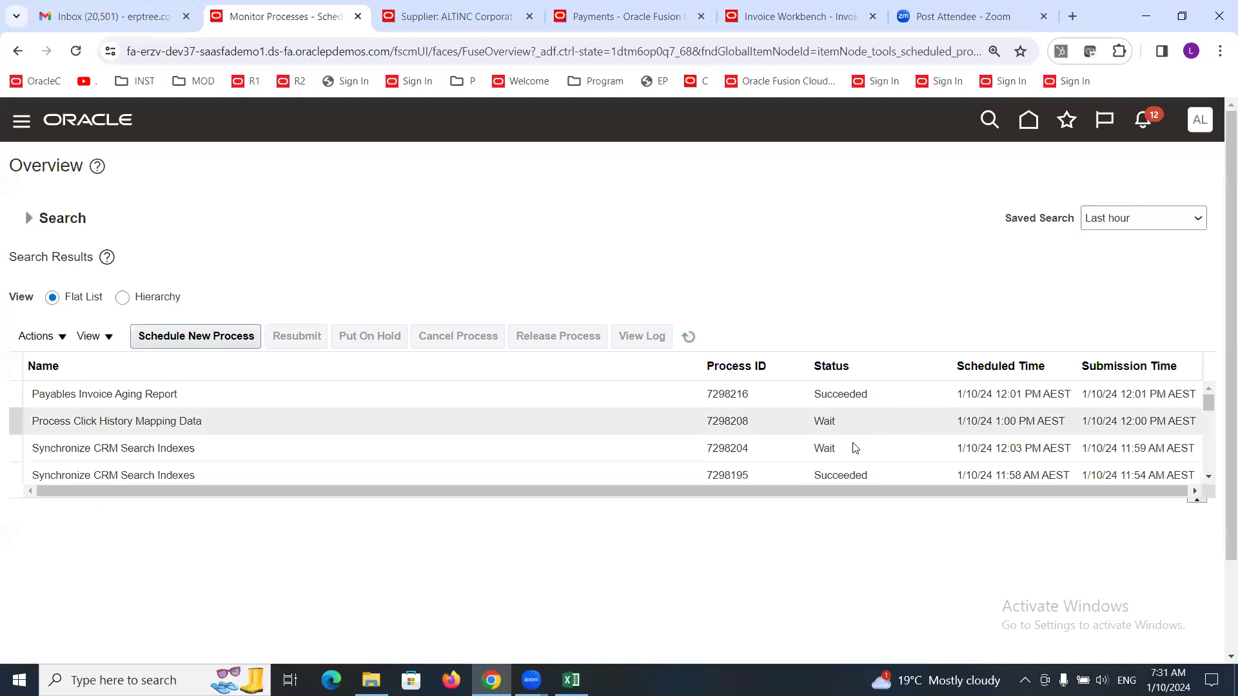
# Select the completed Payables Invoice Aging Report and republish its output.
pyautogui.click(203, 400)
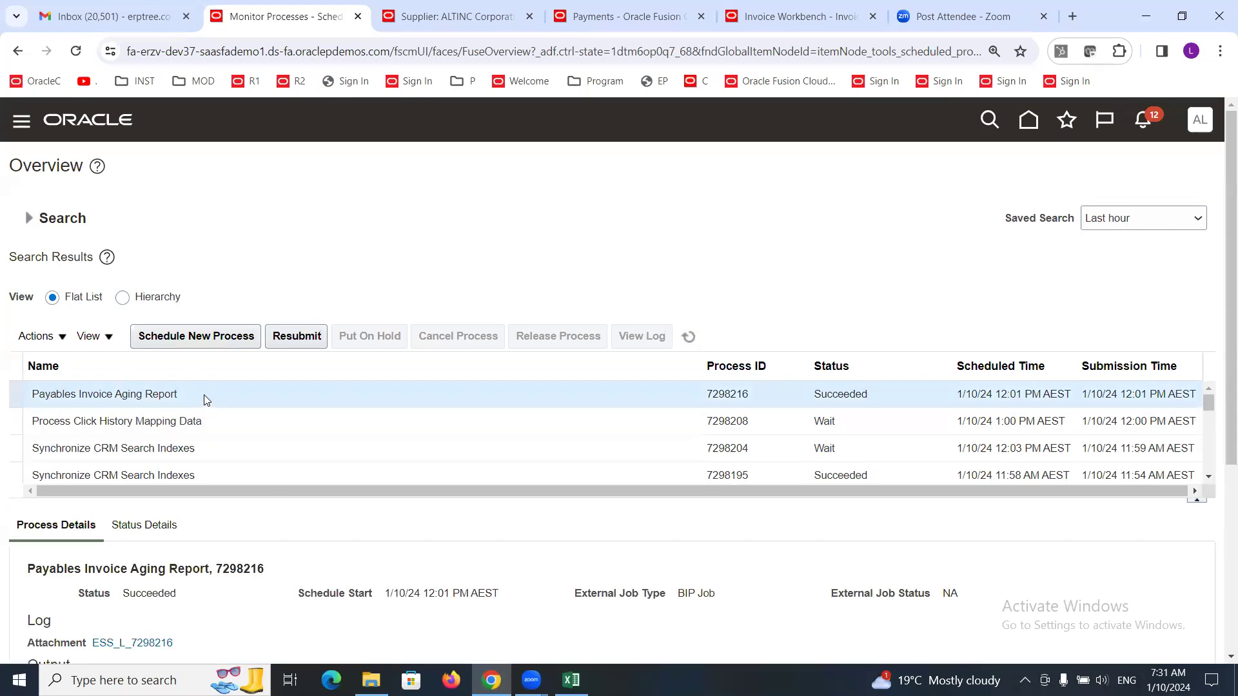
pyautogui.scroll(-4, 742, 297)
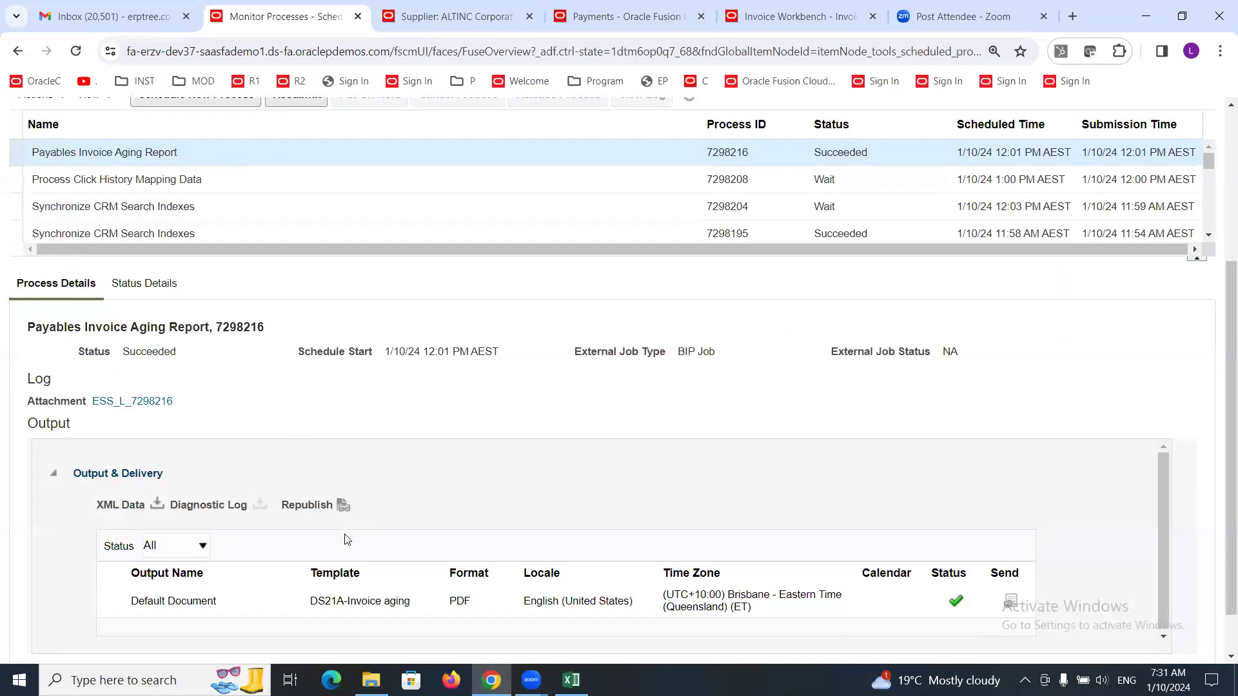
pyautogui.click(339, 504)
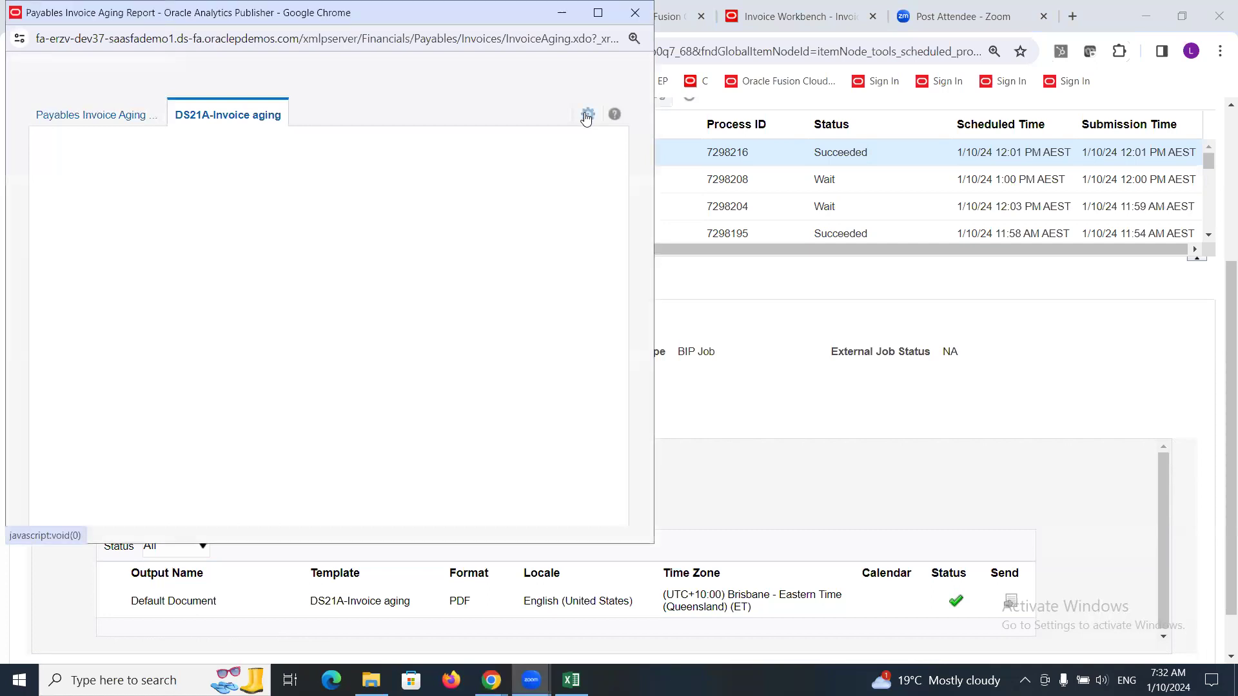
# Export the republished aging report as PDF and open the downloaded file in Acrobat.
pyautogui.click(587, 115)
pyautogui.moveTo(542, 139)
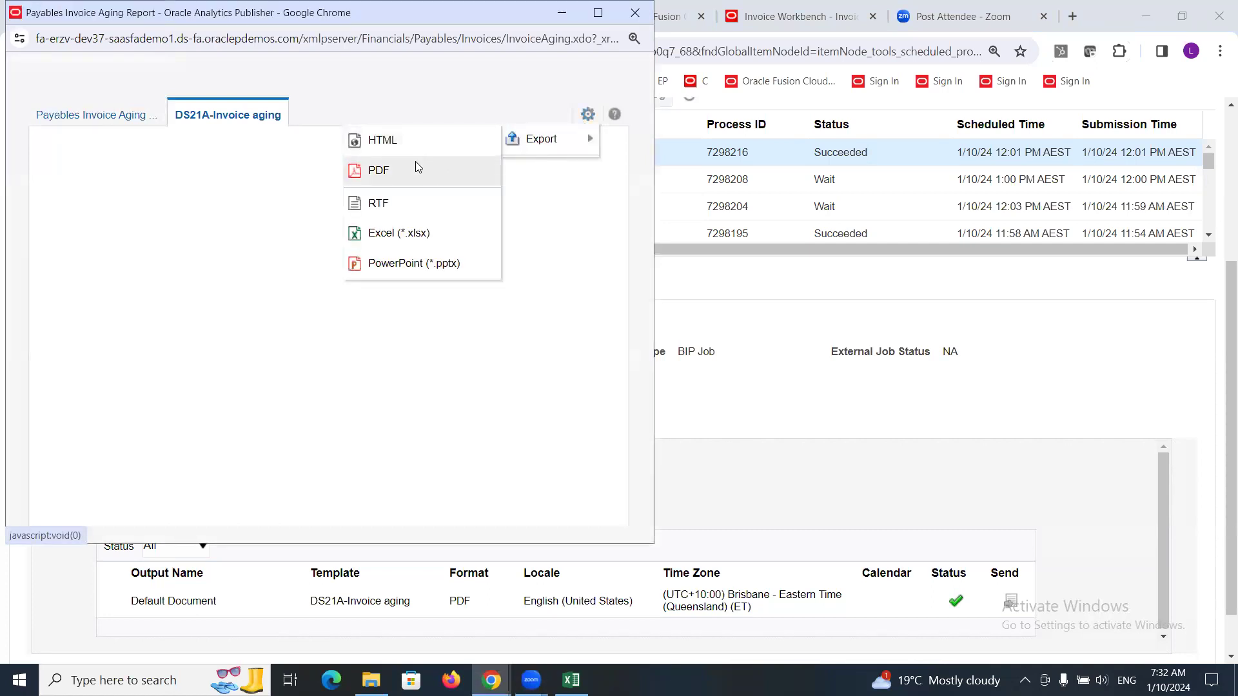
pyautogui.click(415, 166)
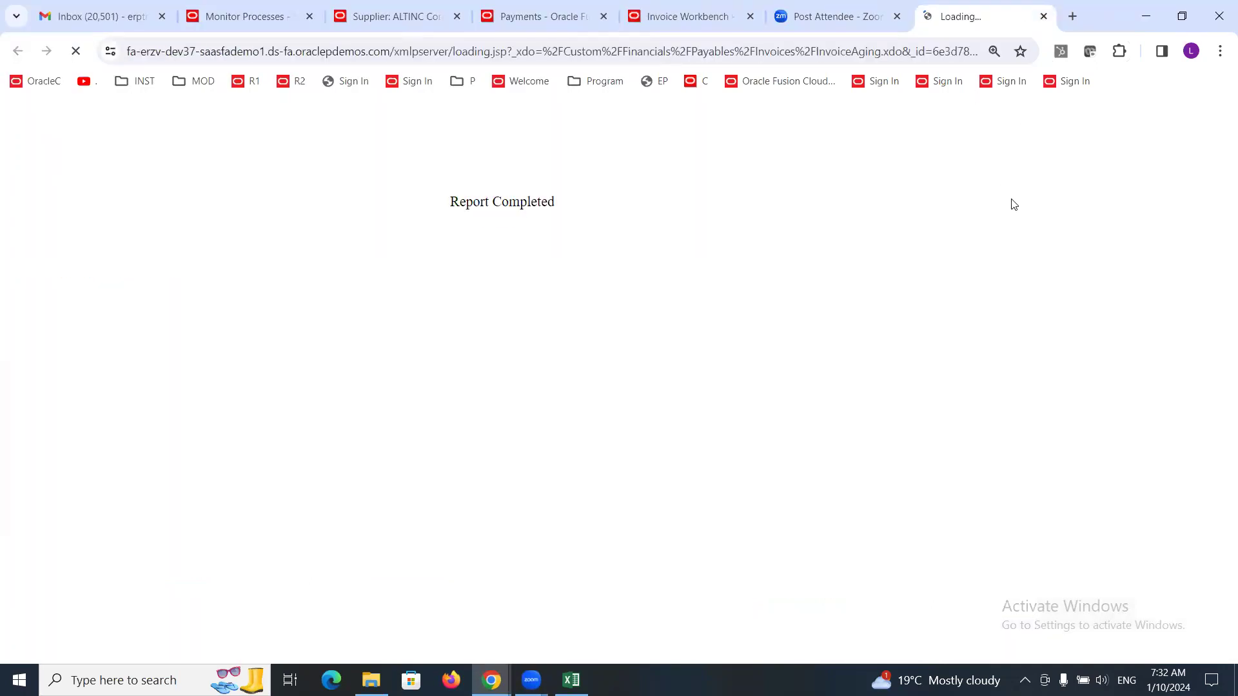
pyautogui.click(994, 103)
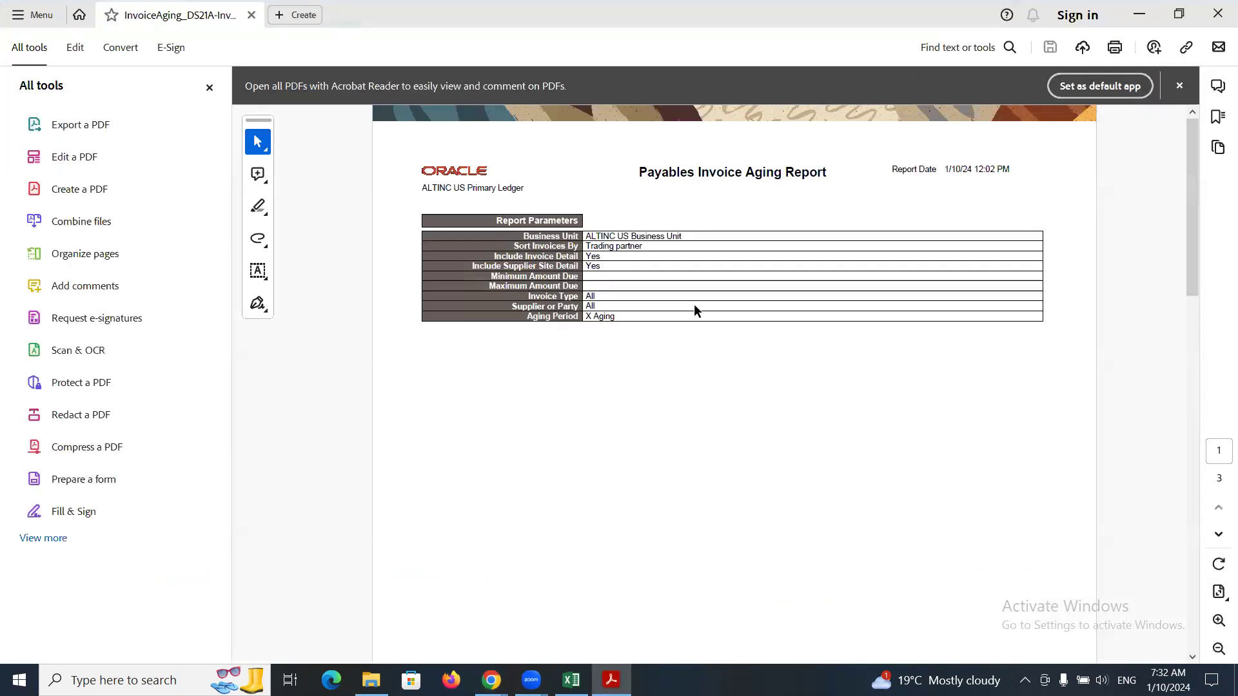
# Examine the aging report's ALTINC Corporation invoices, checking the amounts in the 6-10 Past Due column and the 11-30 Past Due heading.
pyautogui.scroll(-5, 865, 409)
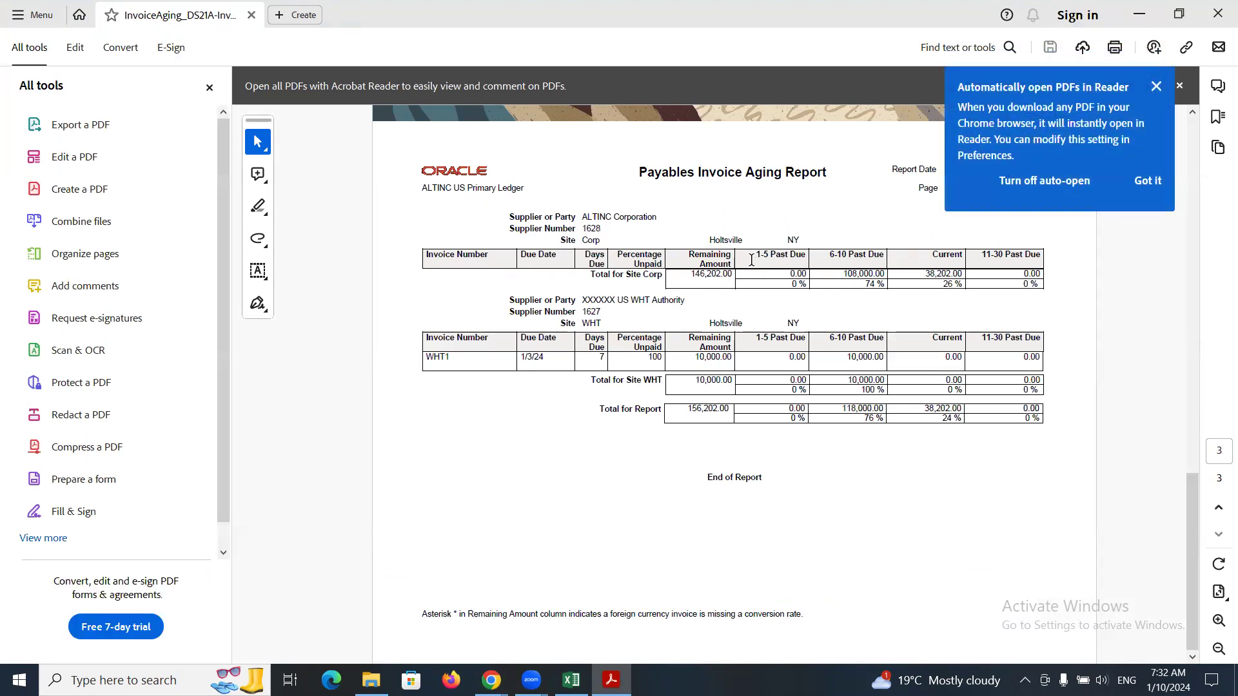
pyautogui.click(1148, 181)
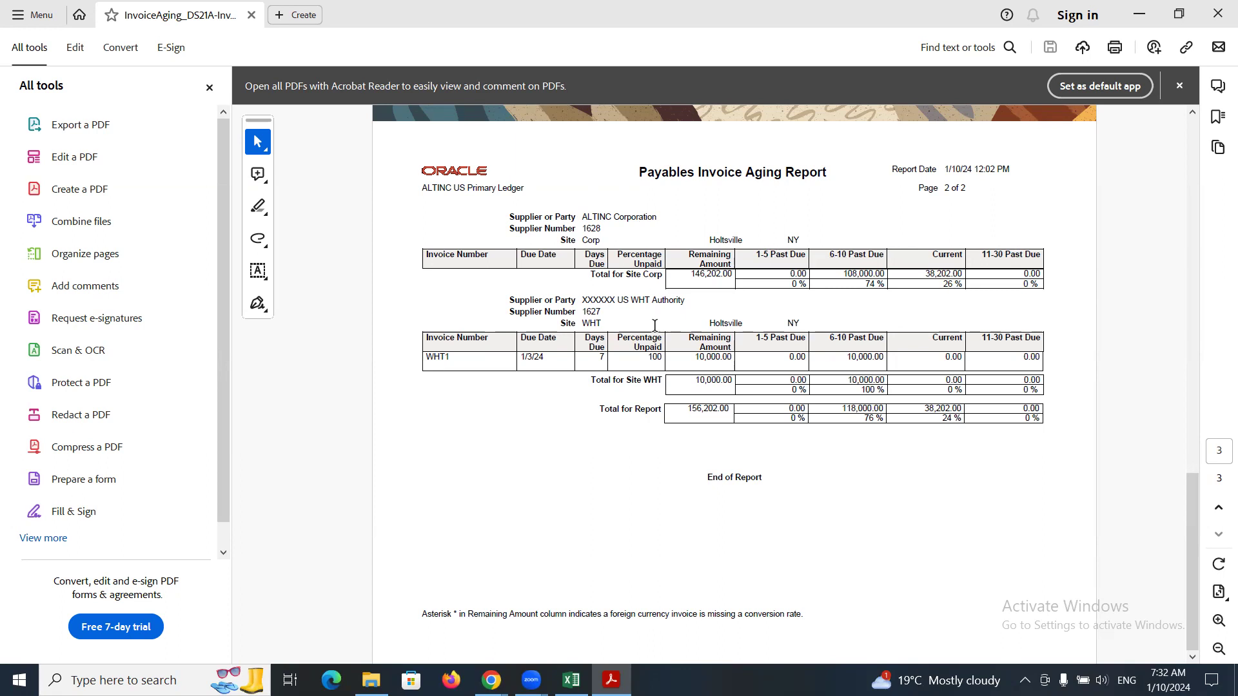
pyautogui.scroll(3, 654, 325)
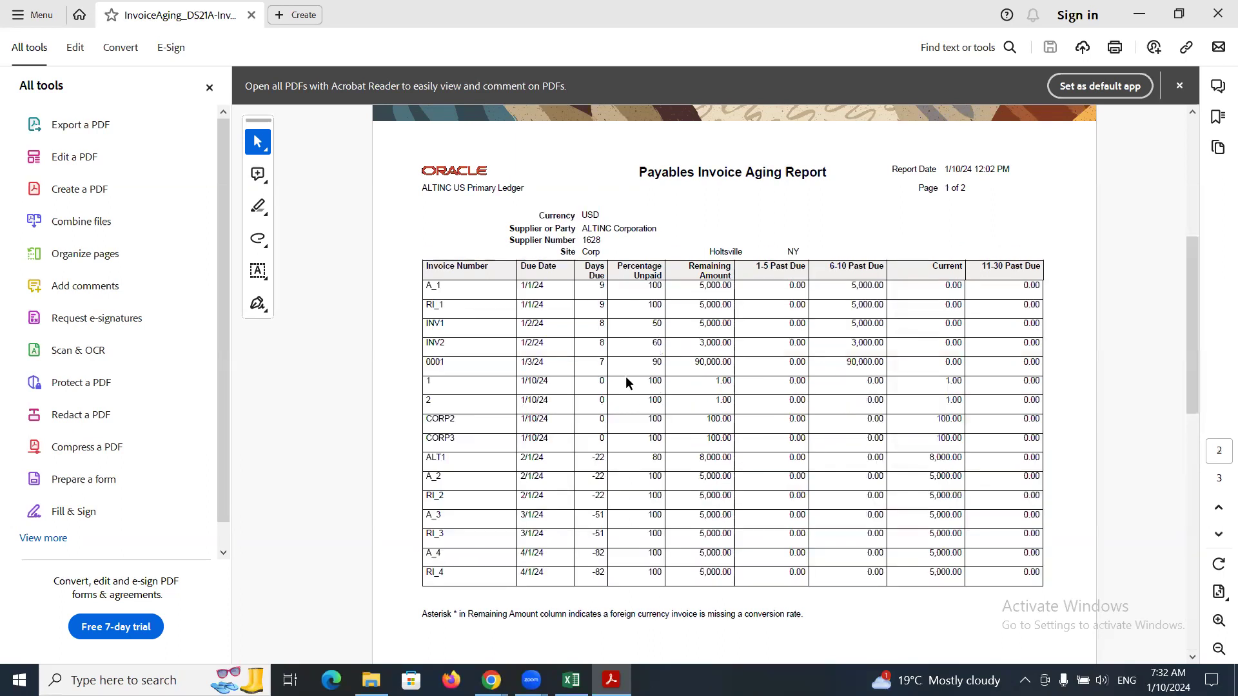
pyautogui.scroll(1, 626, 378)
pyautogui.scroll(-1, 626, 377)
pyautogui.moveTo(857, 288); pyautogui.dragTo(867, 363)
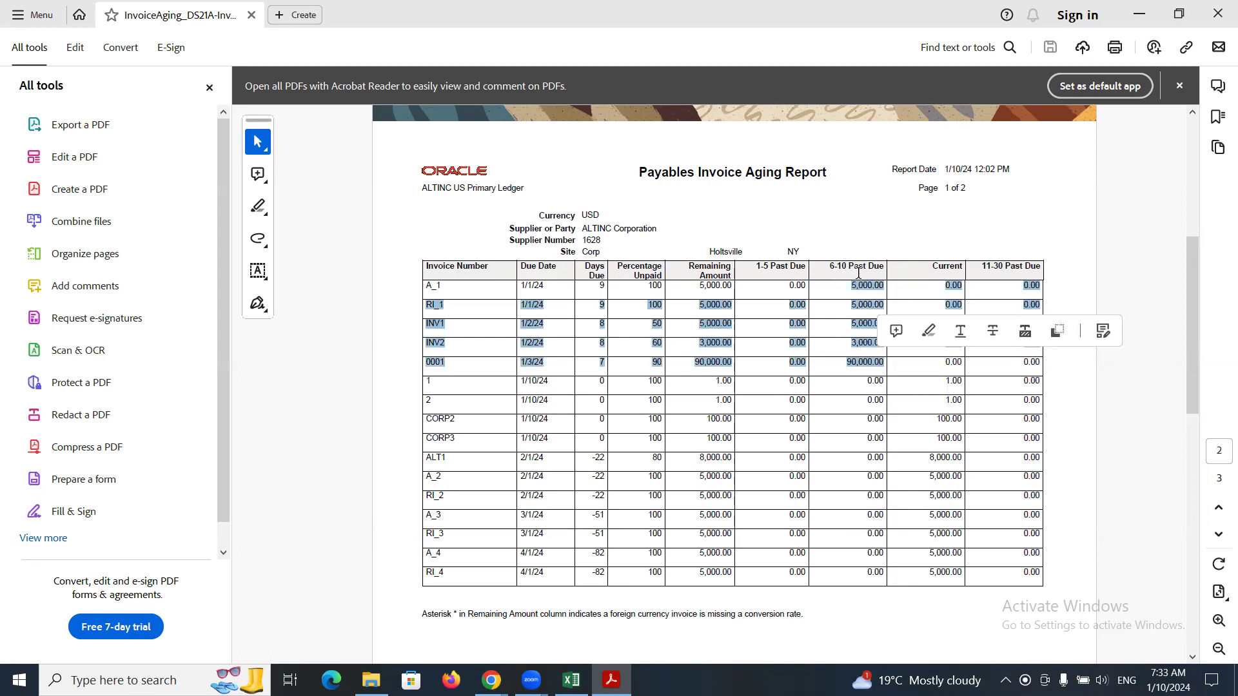
pyautogui.click(831, 300)
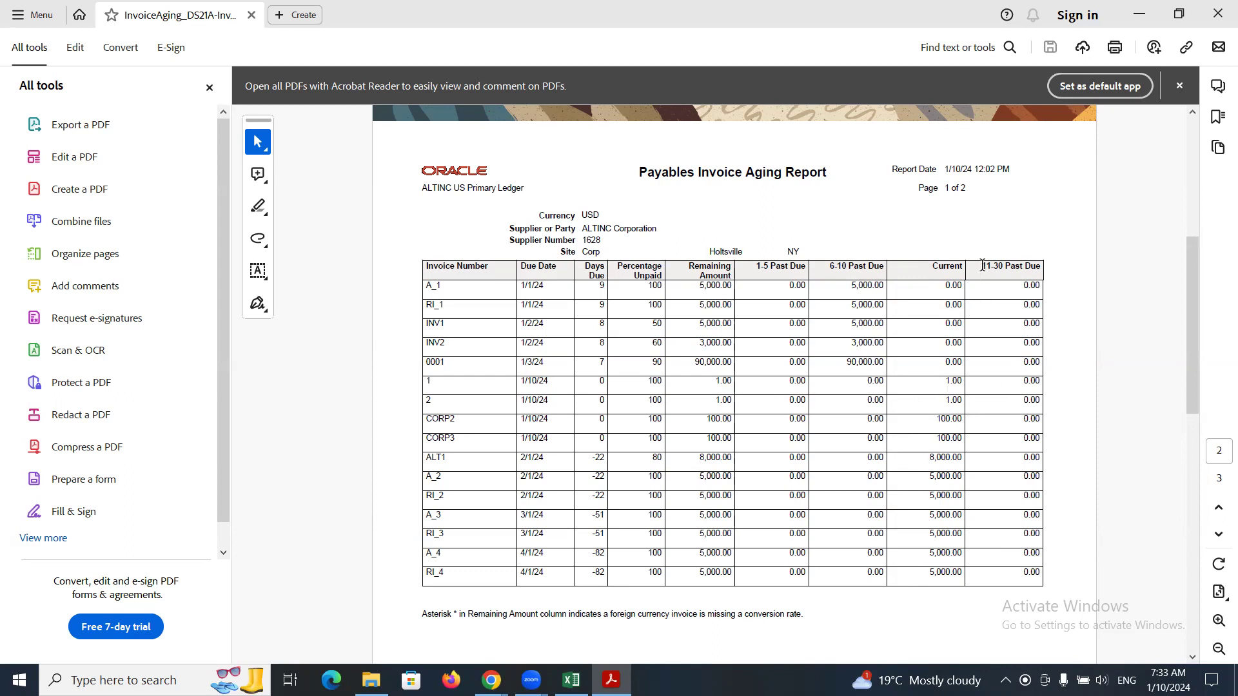
pyautogui.moveTo(982, 264); pyautogui.dragTo(1040, 268)
pyautogui.click(947, 449)
# Check the days due of the WHT Authority supplier's invoice on the report's last page.
pyautogui.scroll(-5, 799, 457)
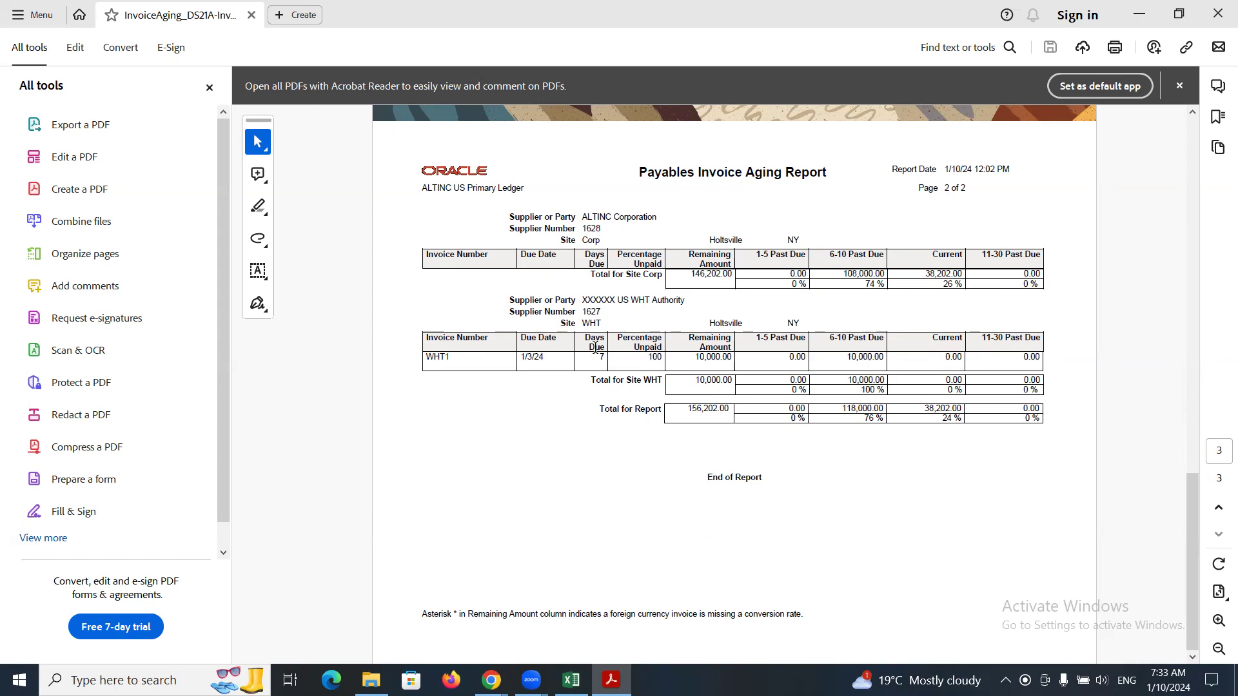
pyautogui.moveTo(595, 362); pyautogui.dragTo(612, 360)
pyautogui.click(595, 357)
# Compare days due with the Current column amounts for the ALTINC Corporation invoices due from 1/10/24 to 3/1/24.
pyautogui.scroll(3, 674, 390)
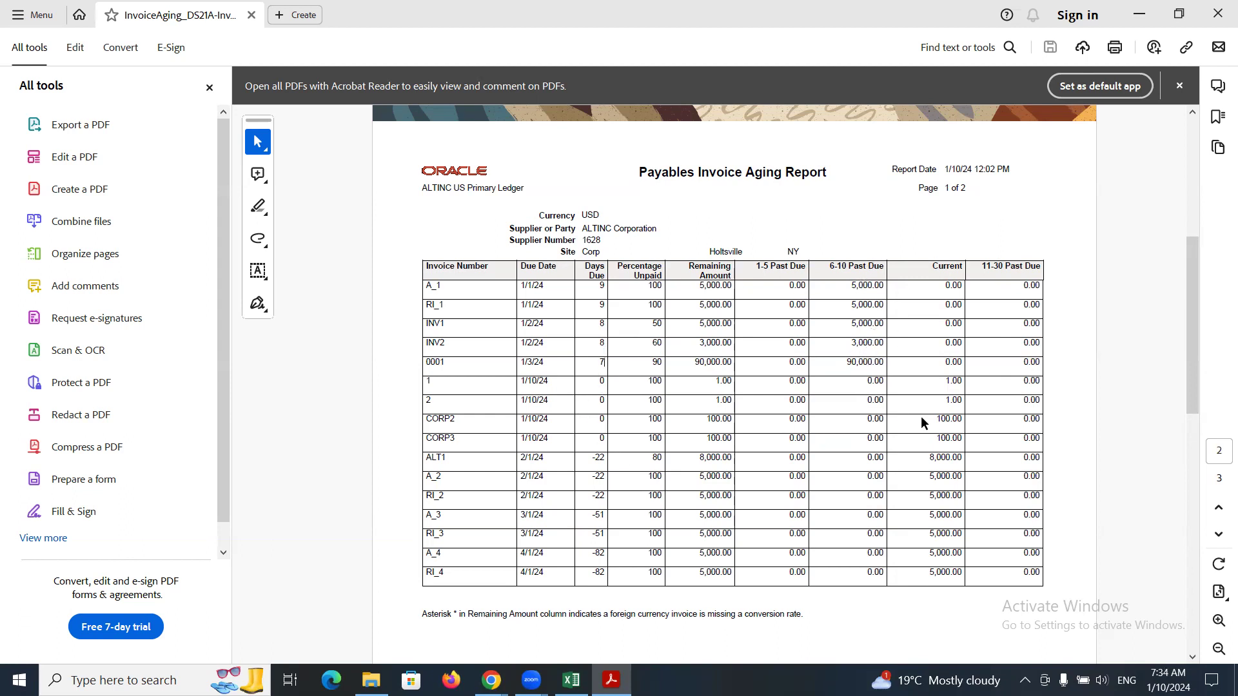
pyautogui.click(600, 385)
pyautogui.doubleClick(598, 400)
pyautogui.click(774, 459)
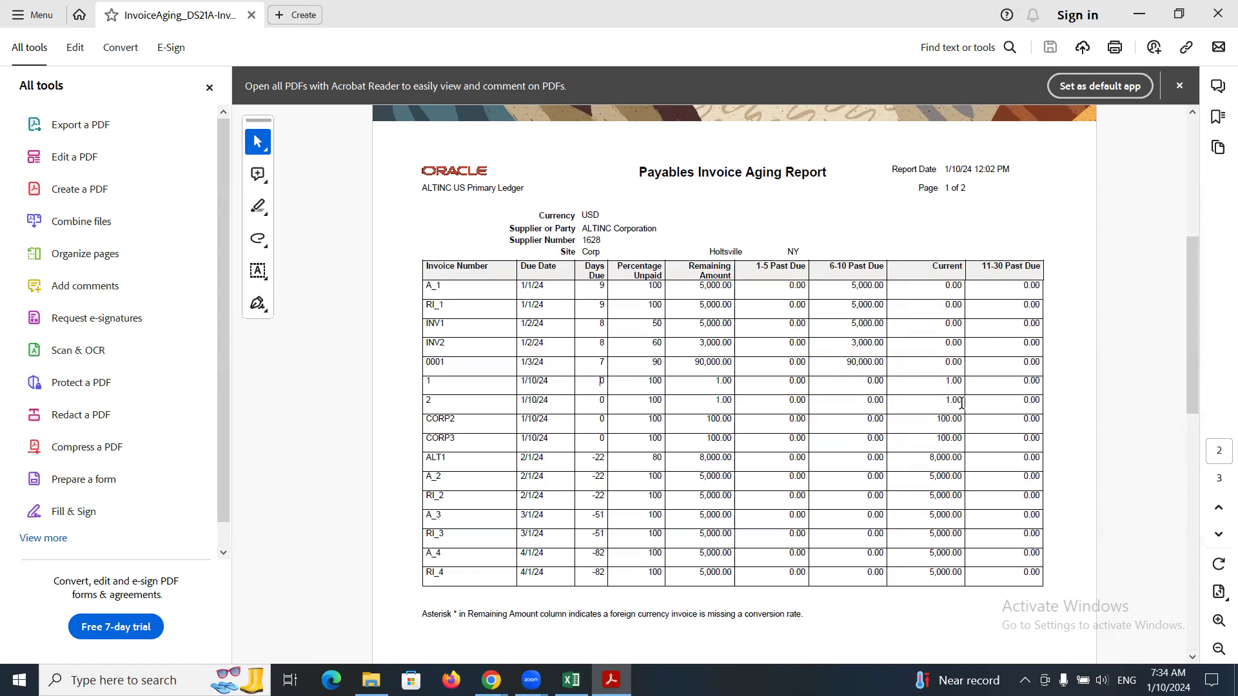
pyautogui.moveTo(944, 381); pyautogui.dragTo(952, 381)
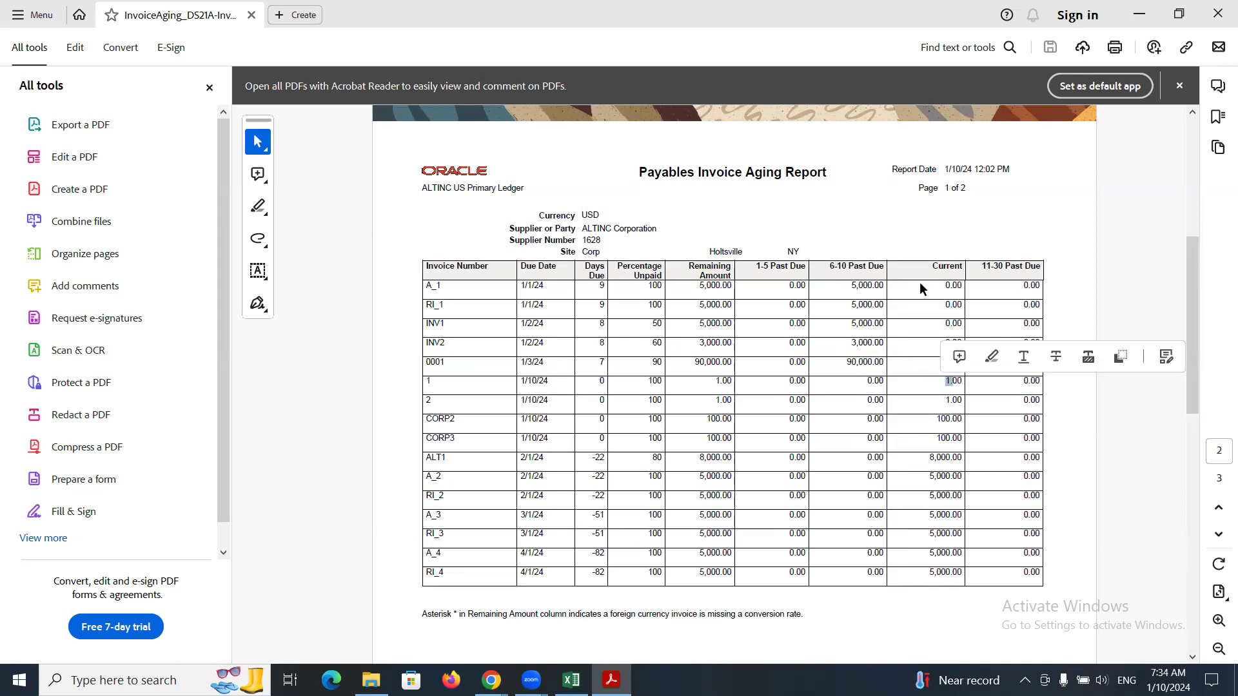
pyautogui.click(945, 400)
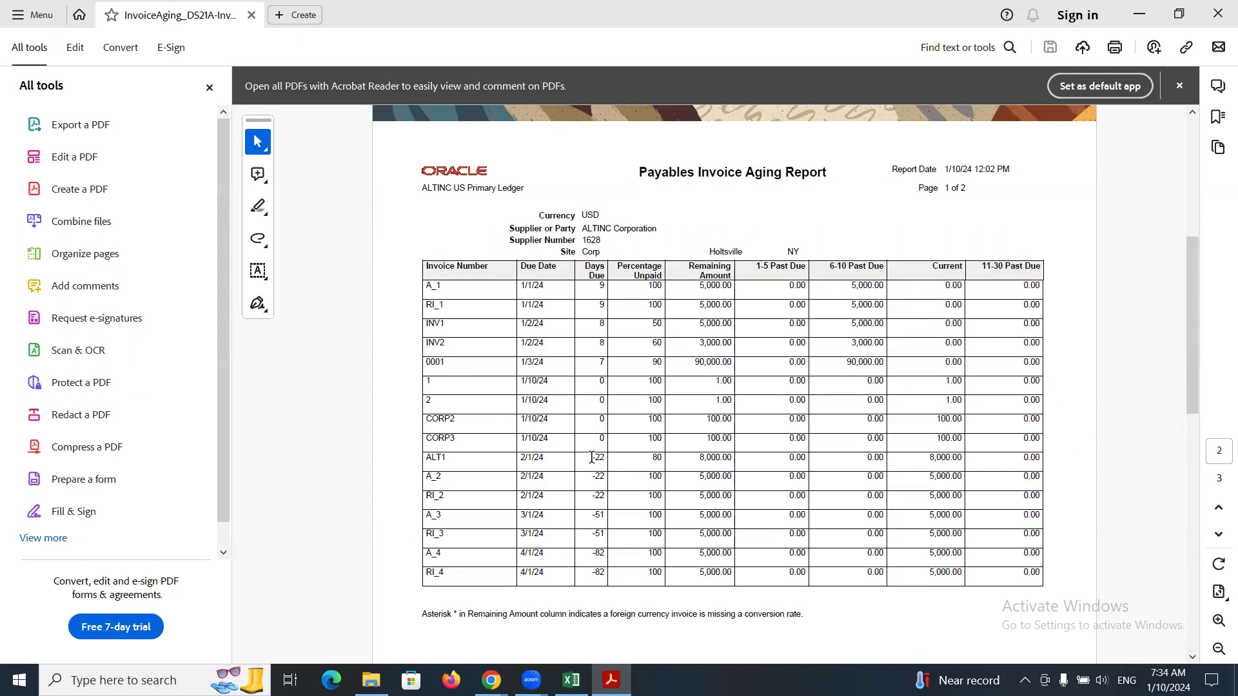
pyautogui.moveTo(586, 462); pyautogui.dragTo(606, 458)
pyautogui.click(584, 465)
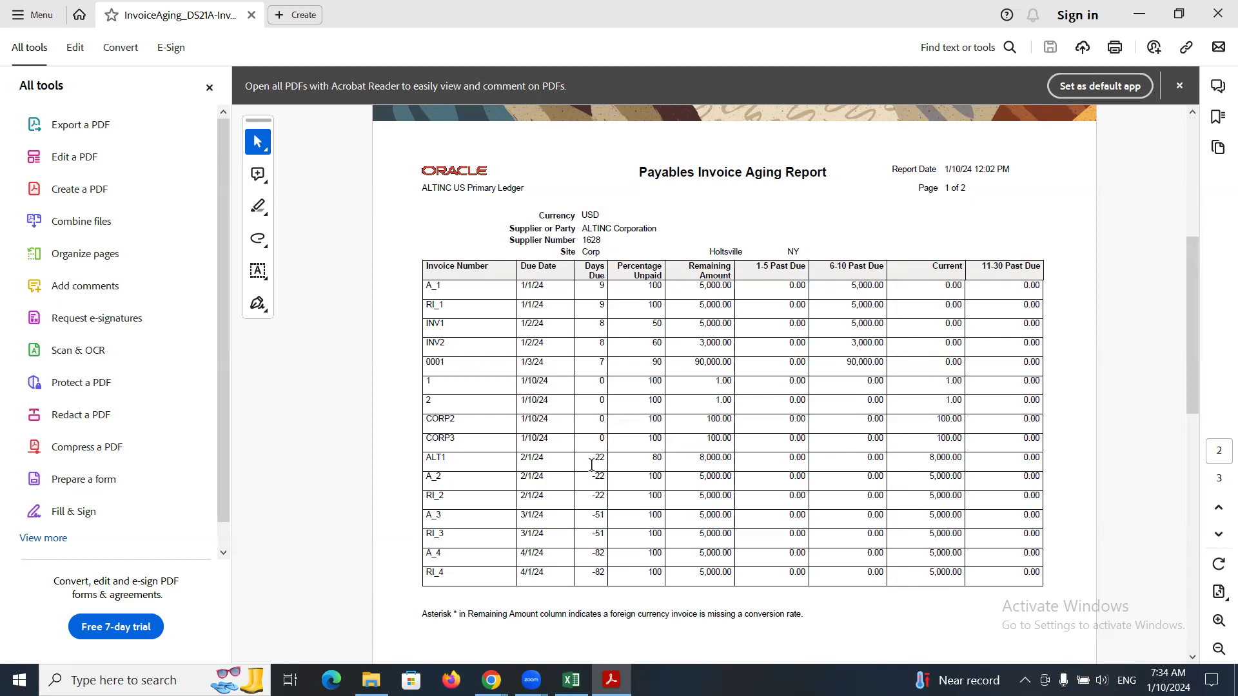
pyautogui.doubleClick(935, 458)
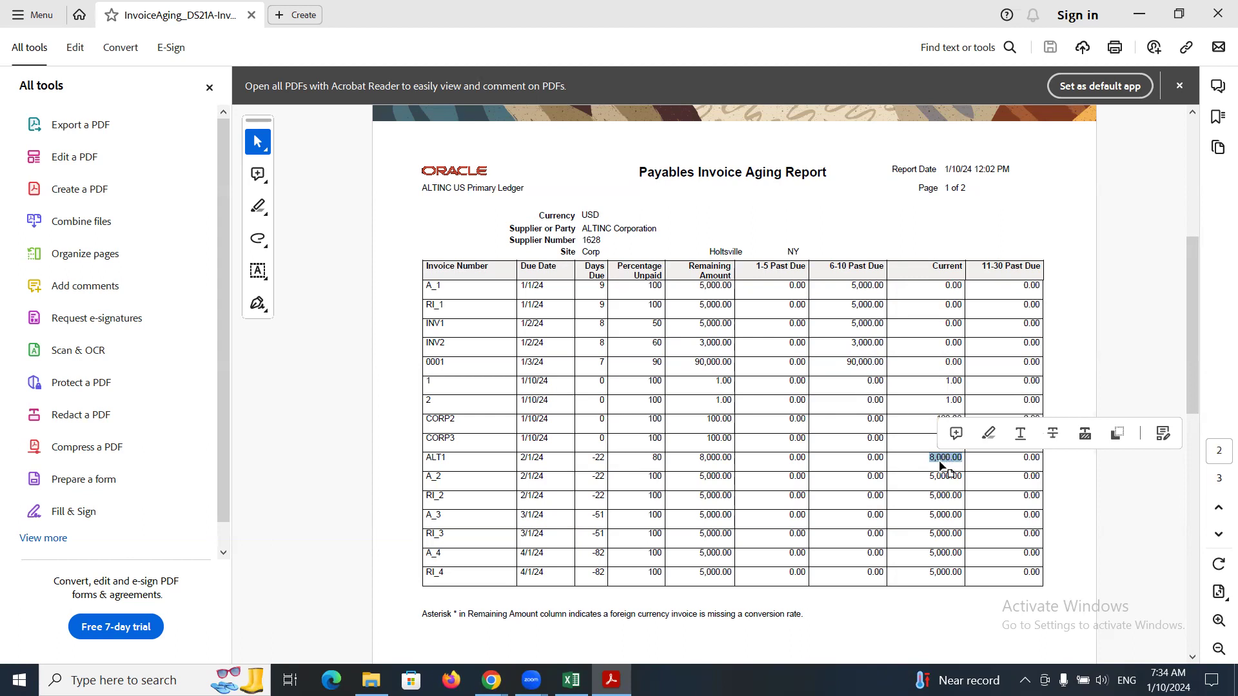
pyautogui.doubleClick(594, 478)
pyautogui.doubleClick(592, 500)
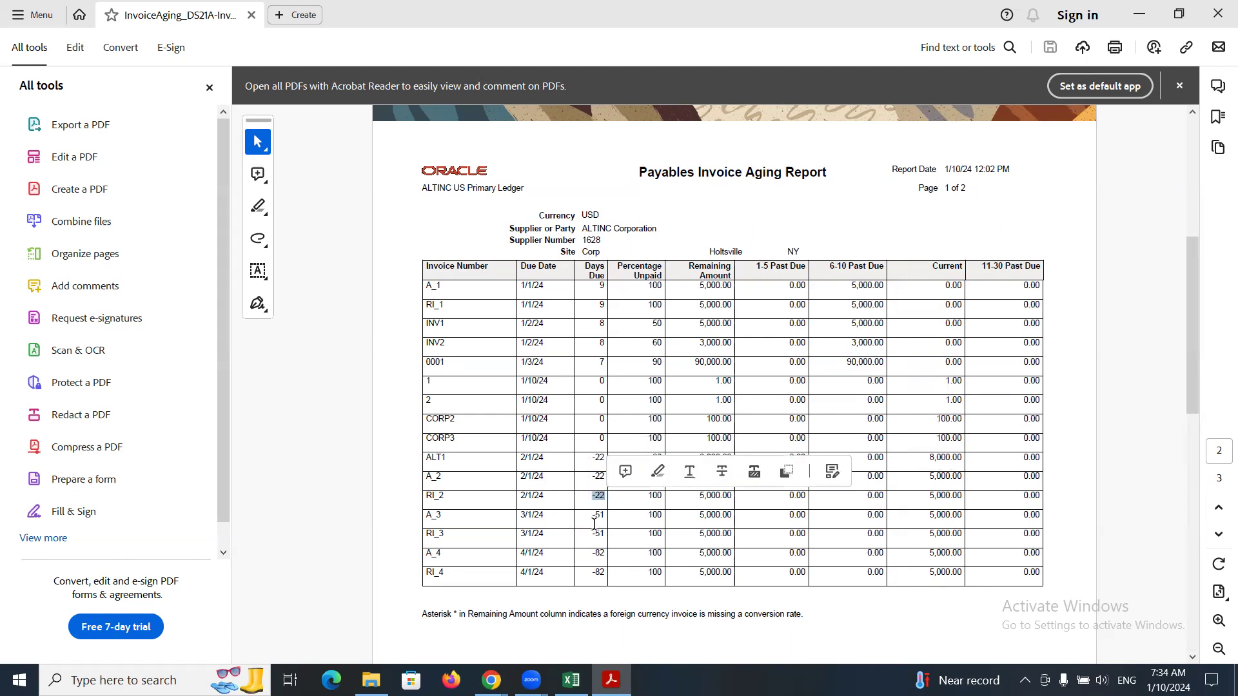
pyautogui.doubleClick(592, 518)
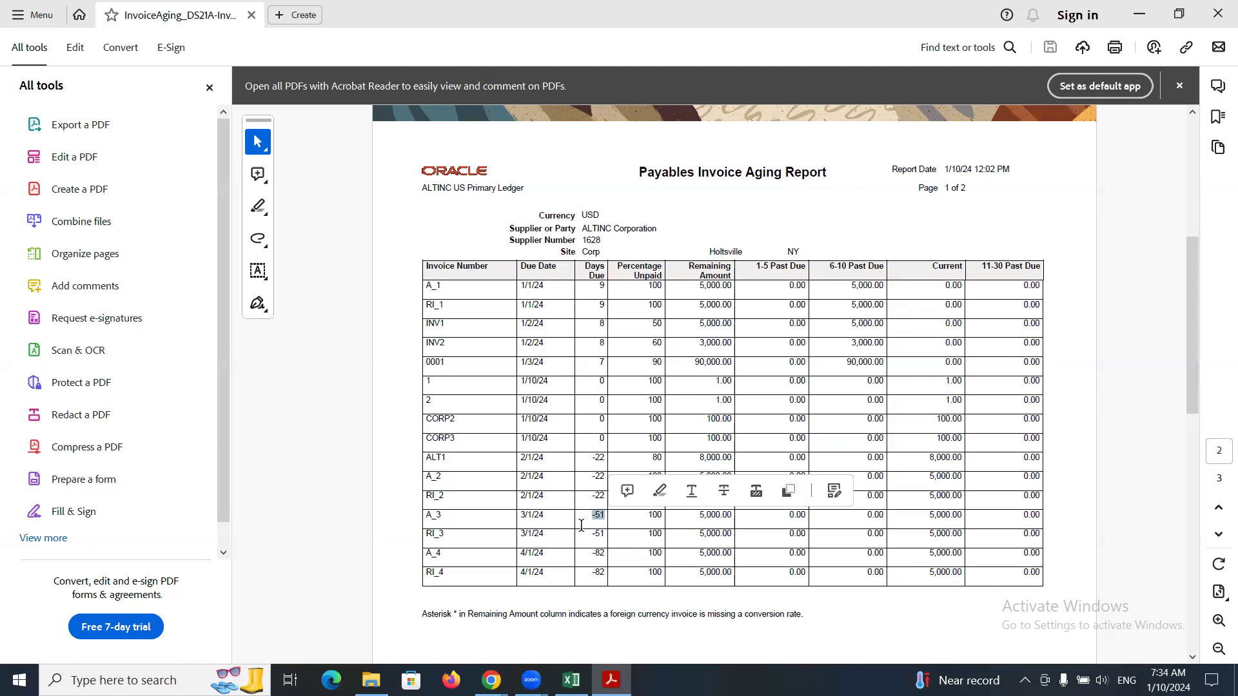
# Compare invoice A_3's days due with its Current column amount, and return to the report parameters page.
pyautogui.click(445, 522)
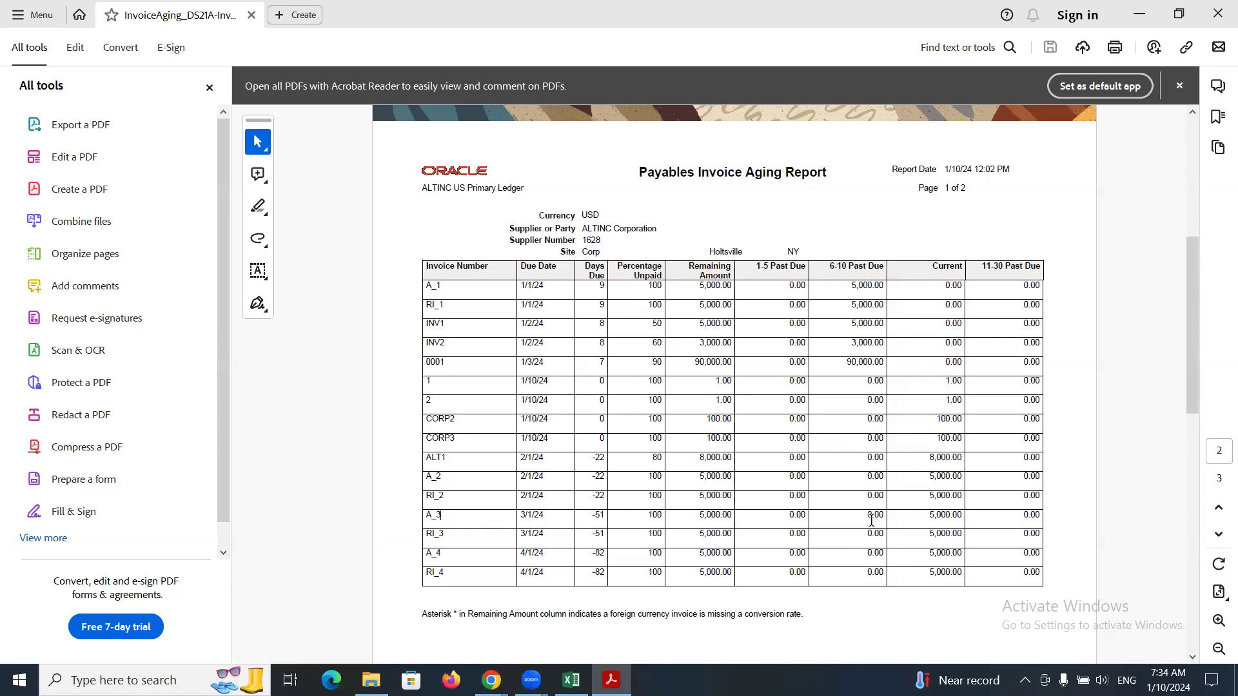
pyautogui.tripleClick(445, 514)
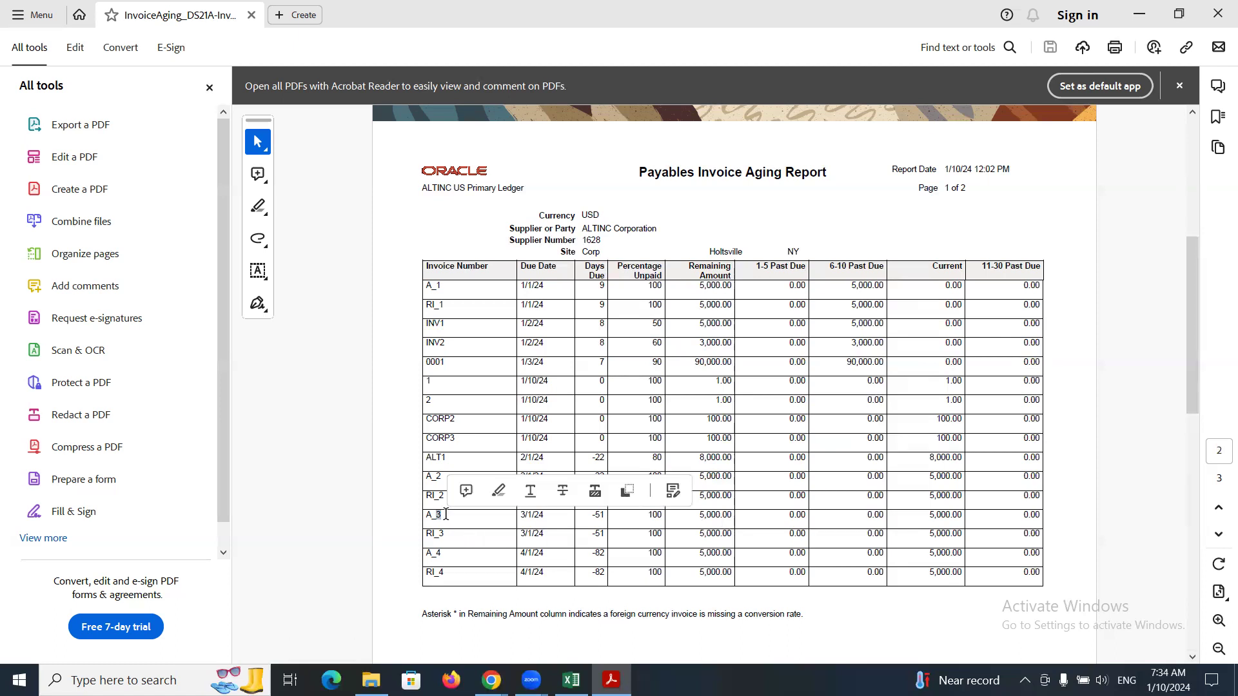
pyautogui.click(943, 522)
pyautogui.moveTo(588, 516); pyautogui.dragTo(611, 517)
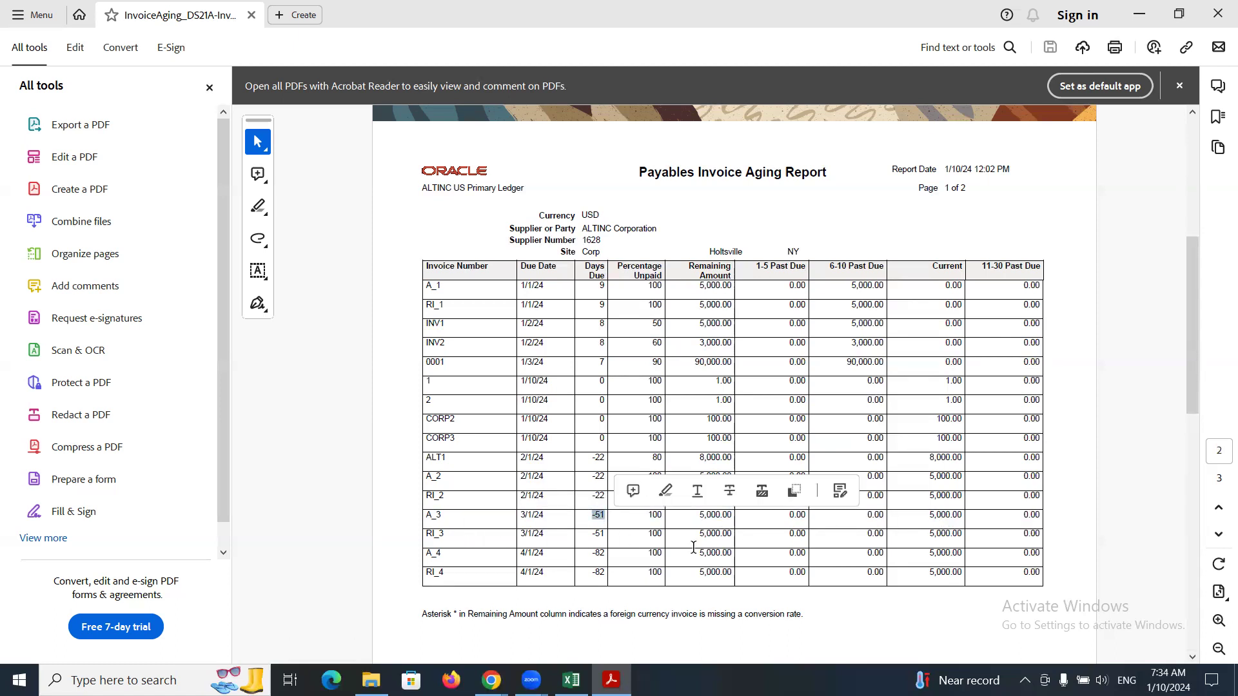
pyautogui.moveTo(929, 516); pyautogui.dragTo(963, 515)
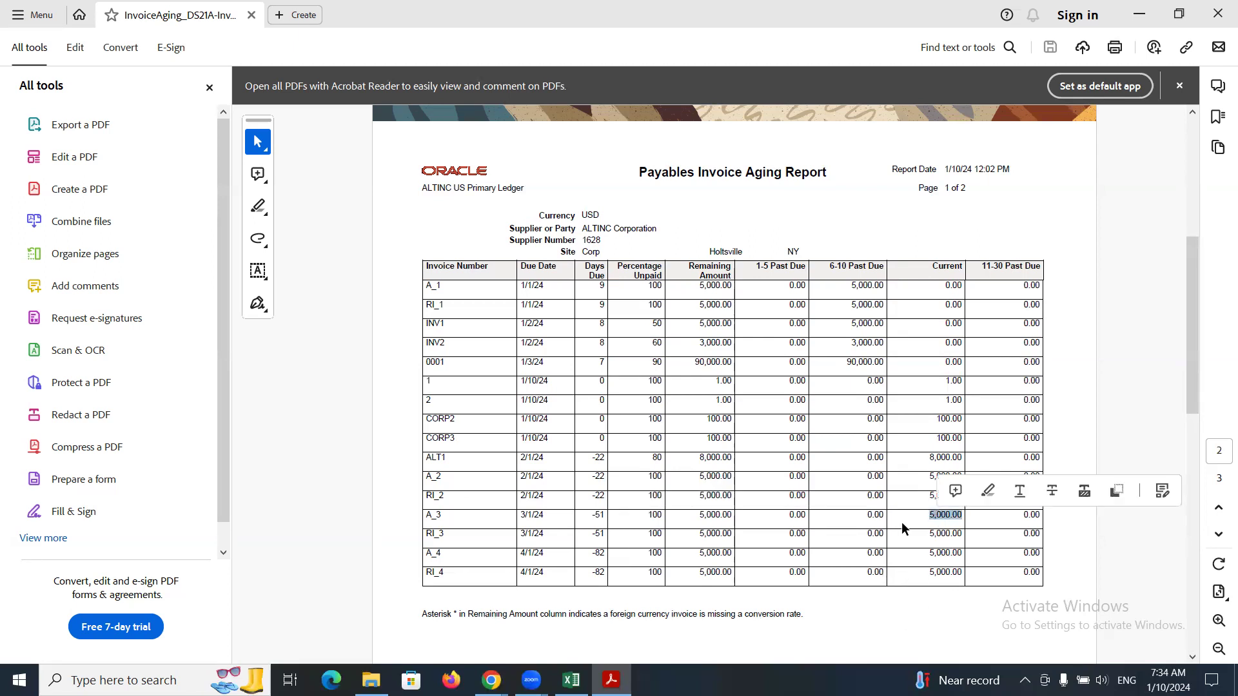
pyautogui.scroll(2, 801, 465)
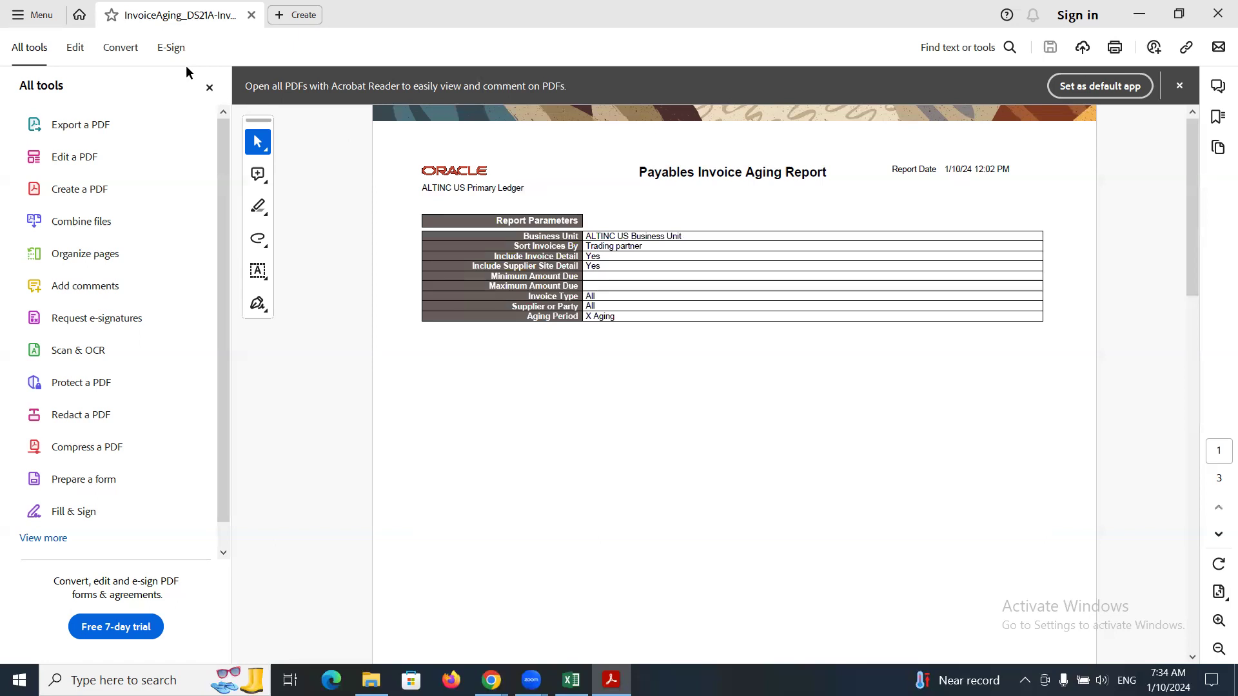
# Close the PDF report, switch to the Excel training sheet and enter "Create Aging Periods" in cell A174.
pyautogui.click(1199, 17)
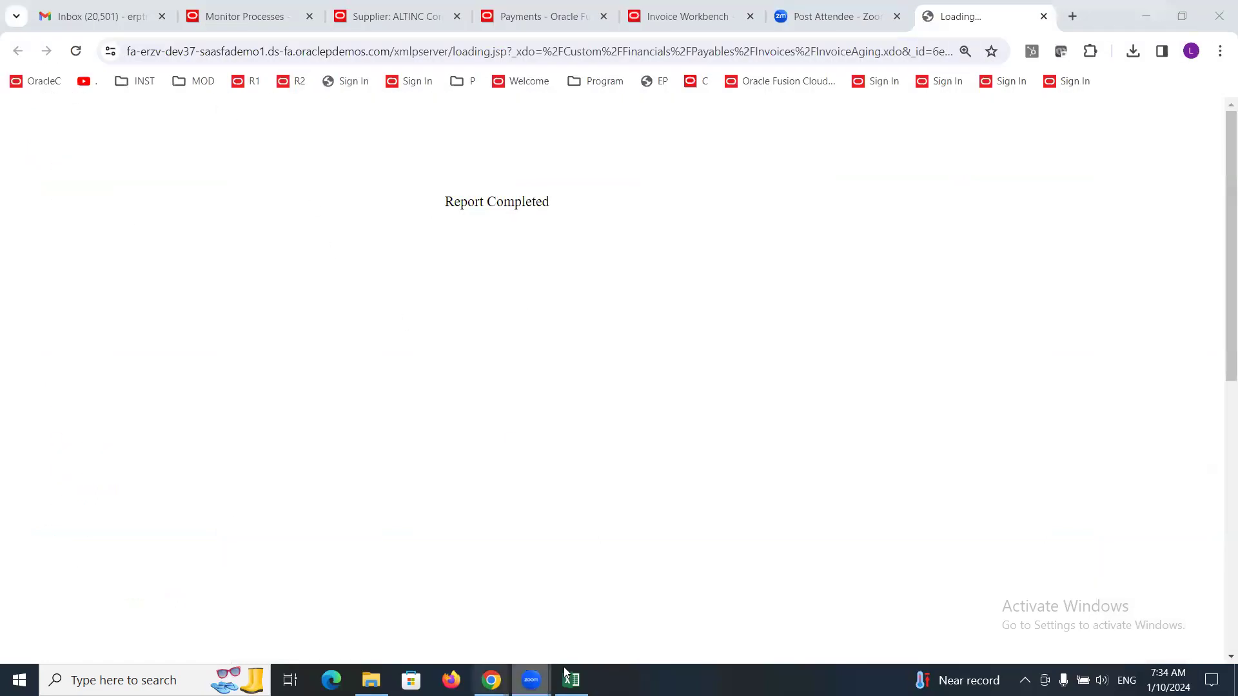
pyautogui.click(571, 679)
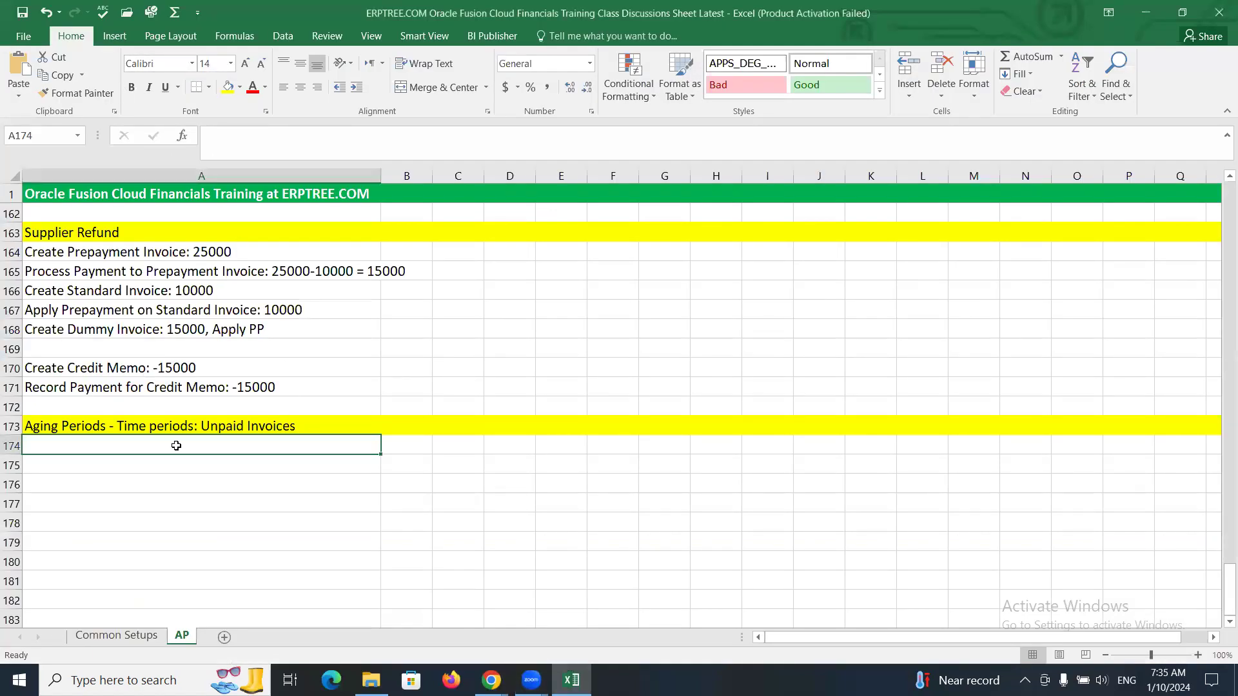
pyautogui.write('Creat')
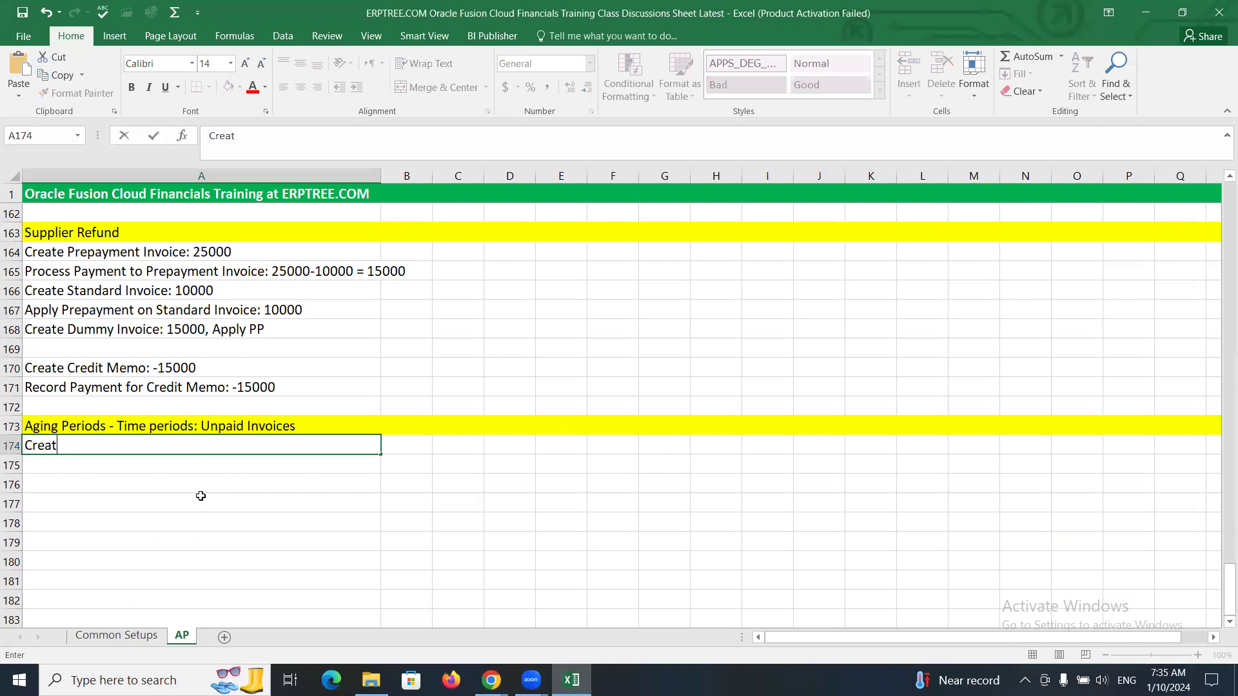
pyautogui.write('e Aging Periods')
pyautogui.hotkey('ctrl', 'Return')
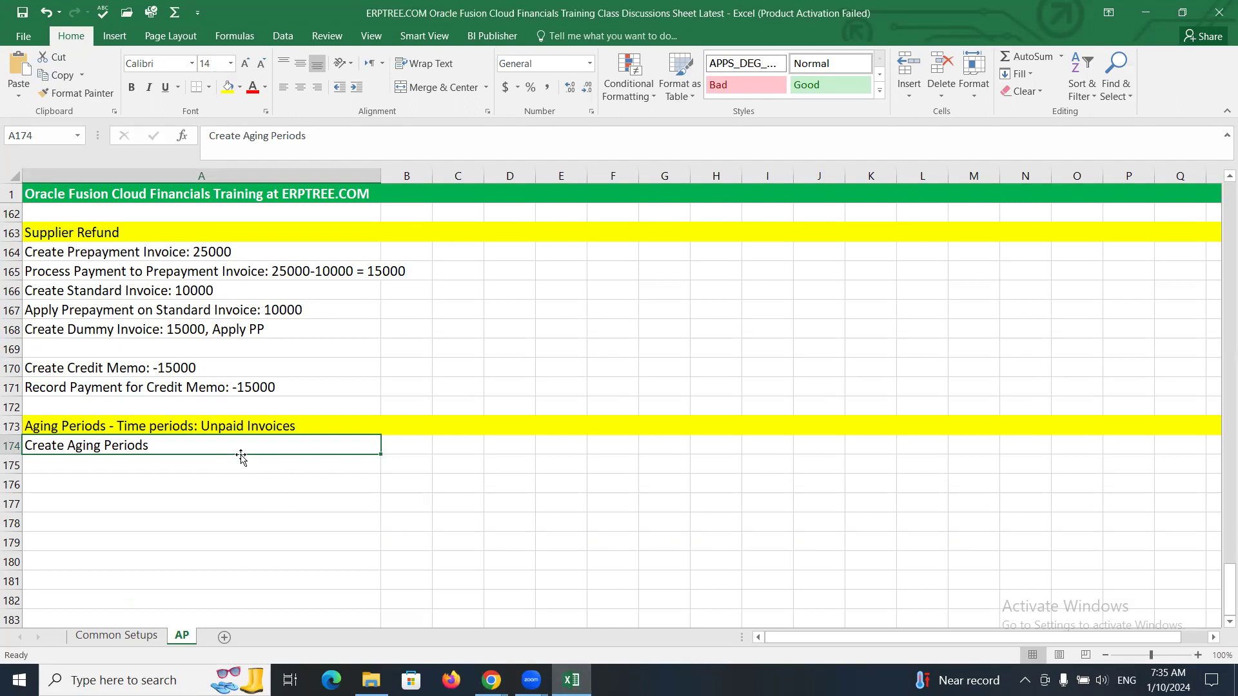
pyautogui.click(187, 461)
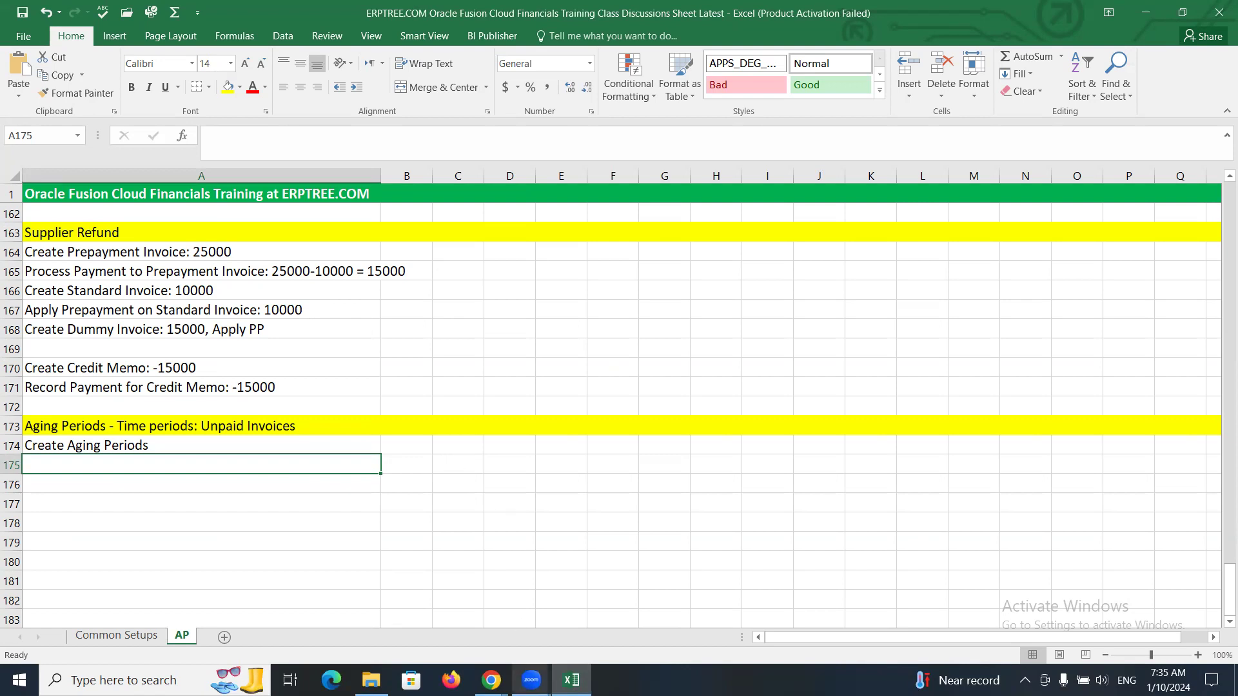
# Switch to the Oracle Fusion invoices page in Chrome, start a new invoice and set its payment terms to 10 Net.
pyautogui.click(491, 680)
pyautogui.click(419, 609)
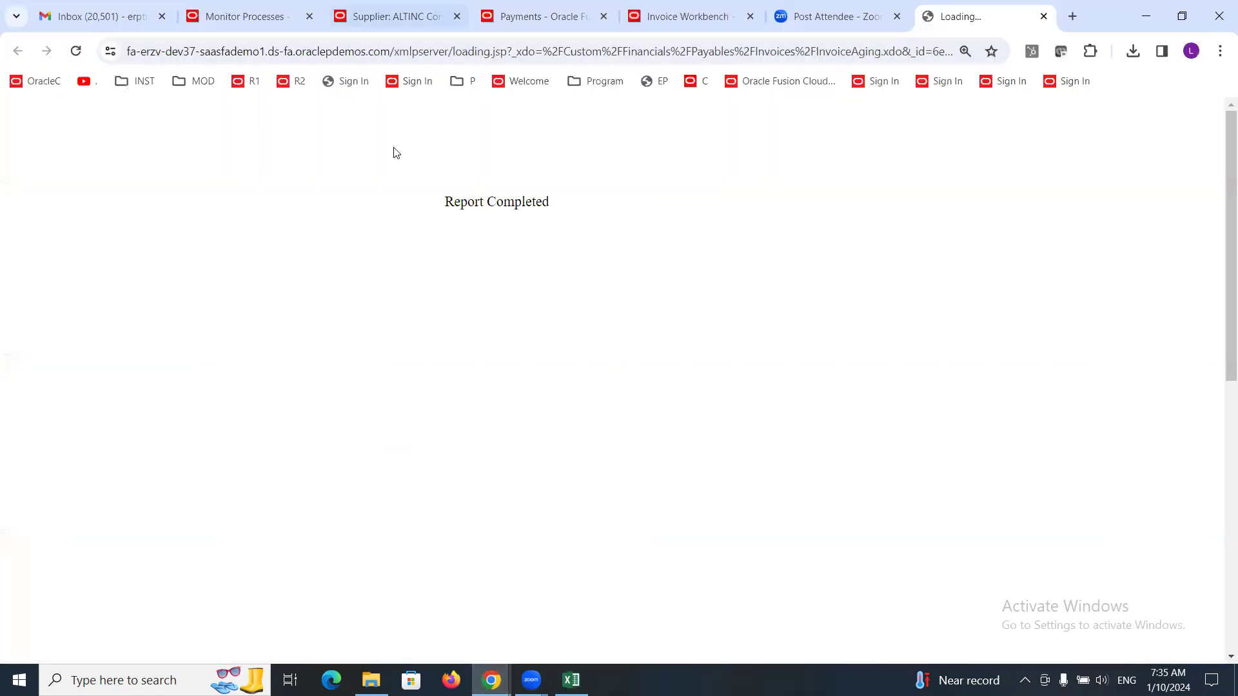
pyautogui.click(687, 16)
pyautogui.click(265, 420)
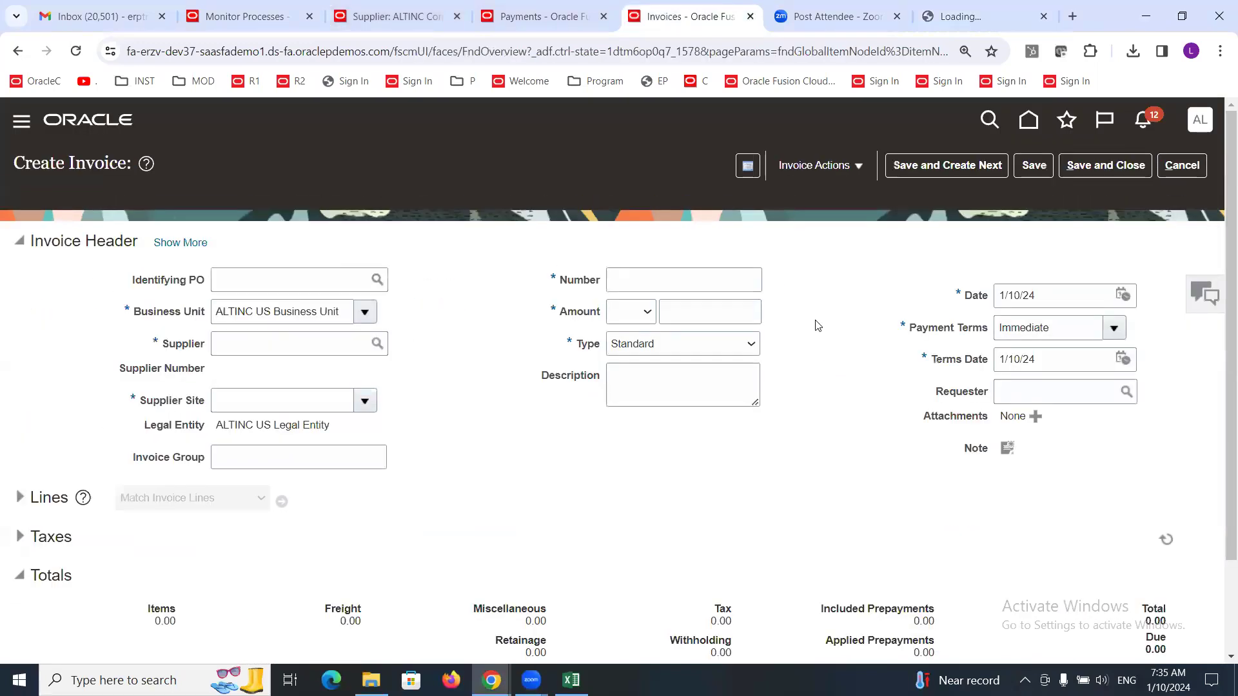
pyautogui.moveTo(1050, 358); pyautogui.dragTo(987, 372)
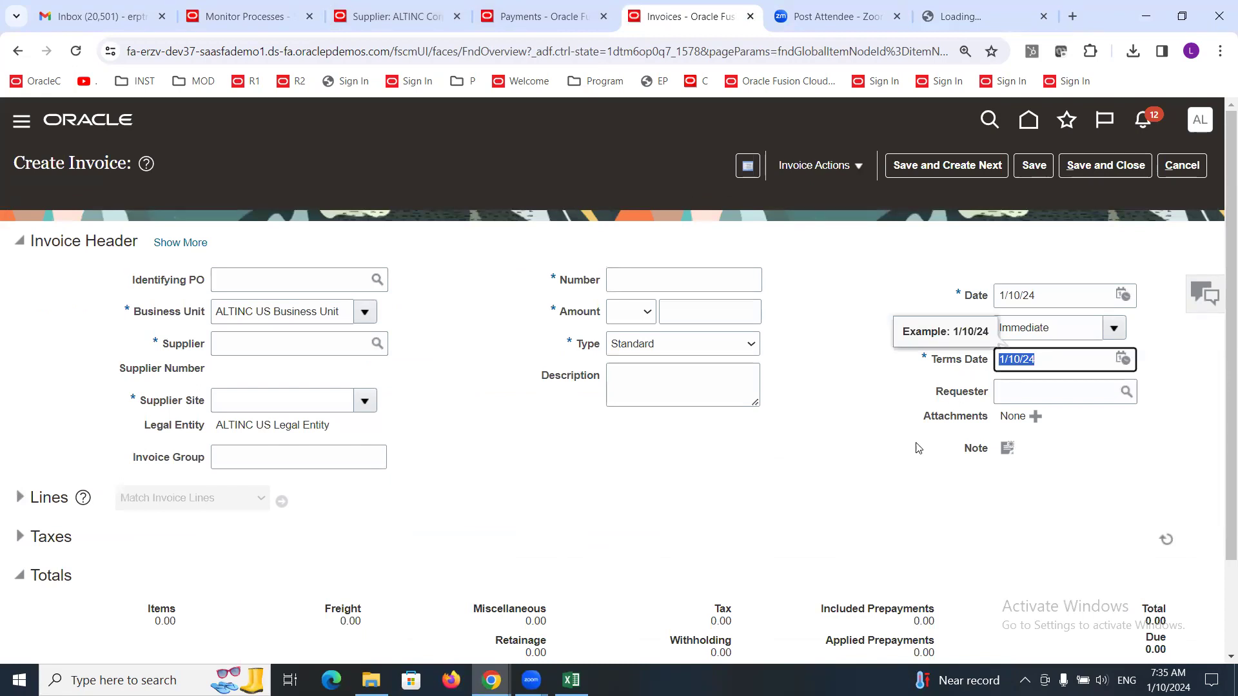
pyautogui.click(895, 389)
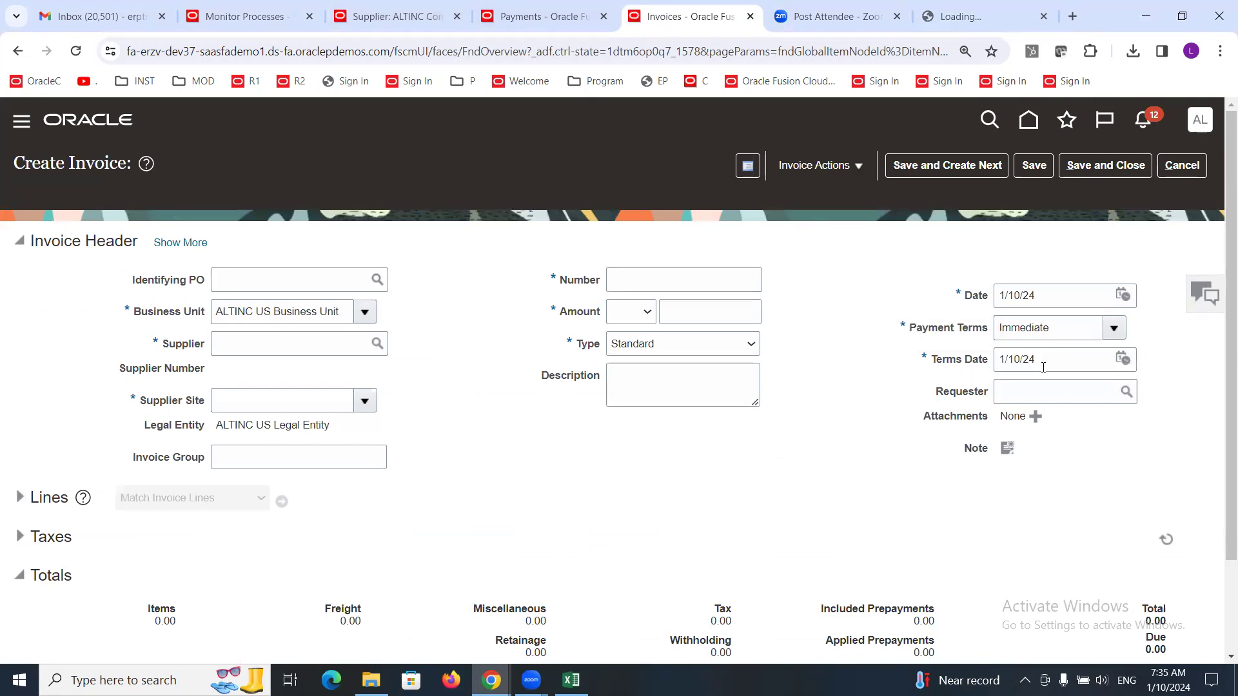
pyautogui.click(1111, 329)
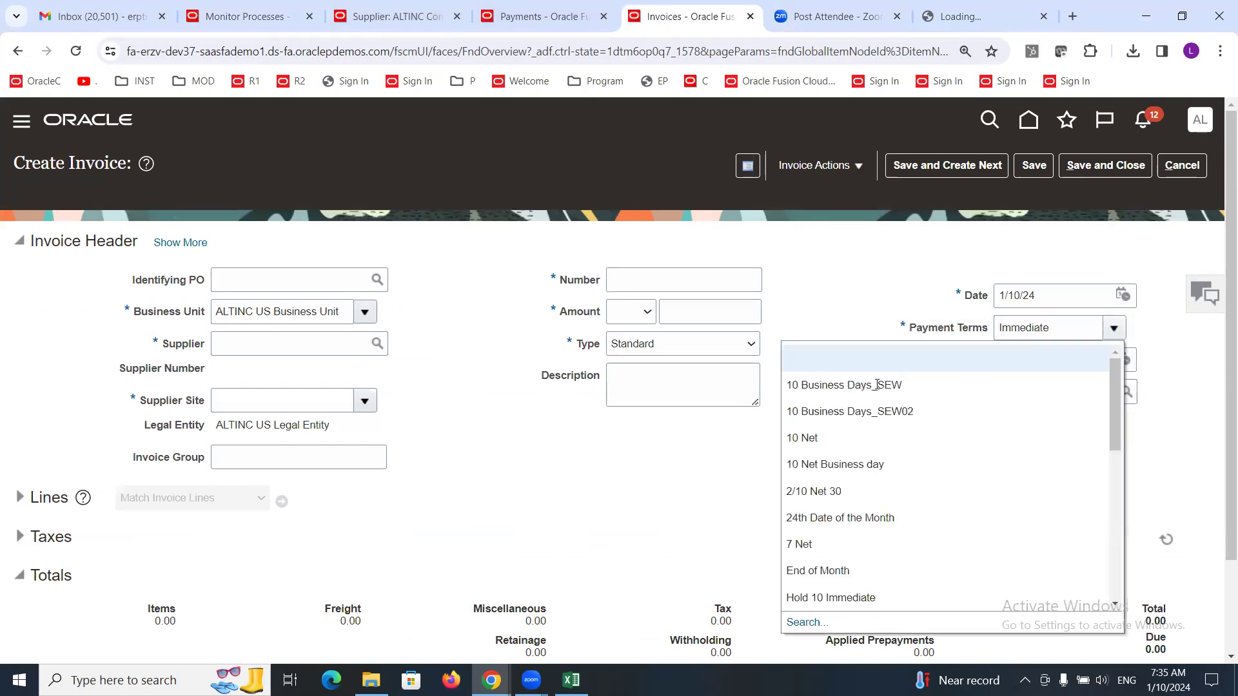
pyautogui.click(863, 432)
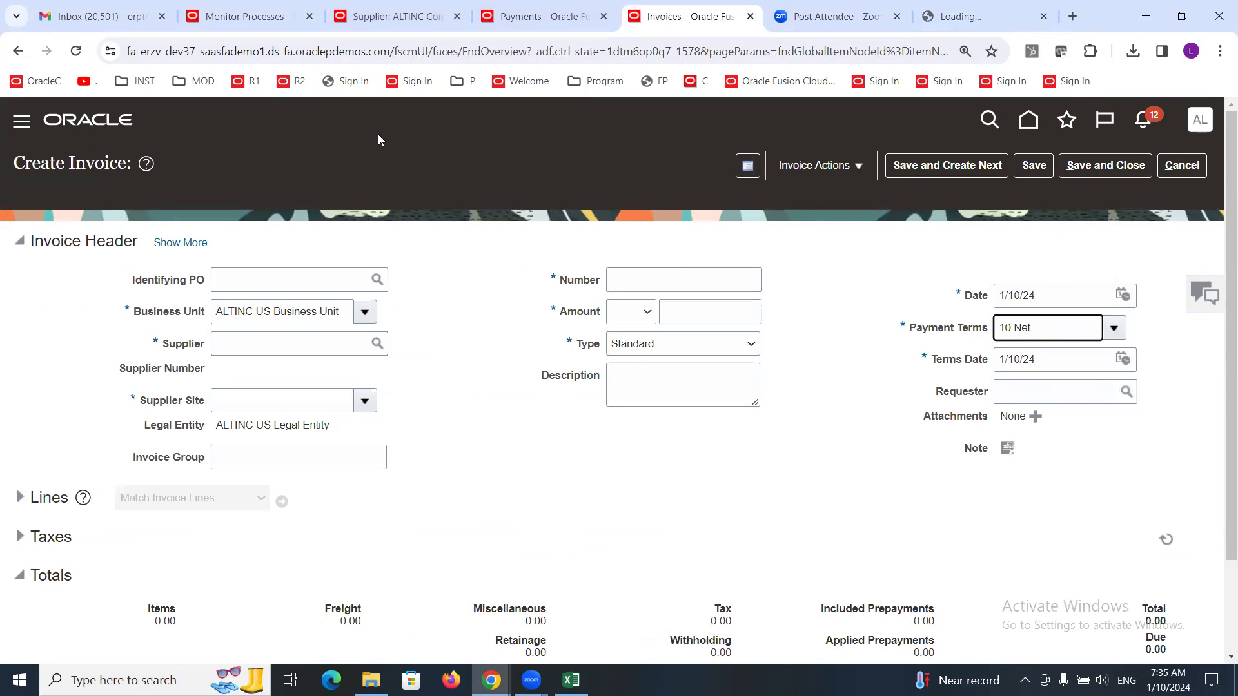
# Check the new invoice's terms date and payment terms, try an invoice action, and cancel the invoice without saving.
pyautogui.click(1033, 360)
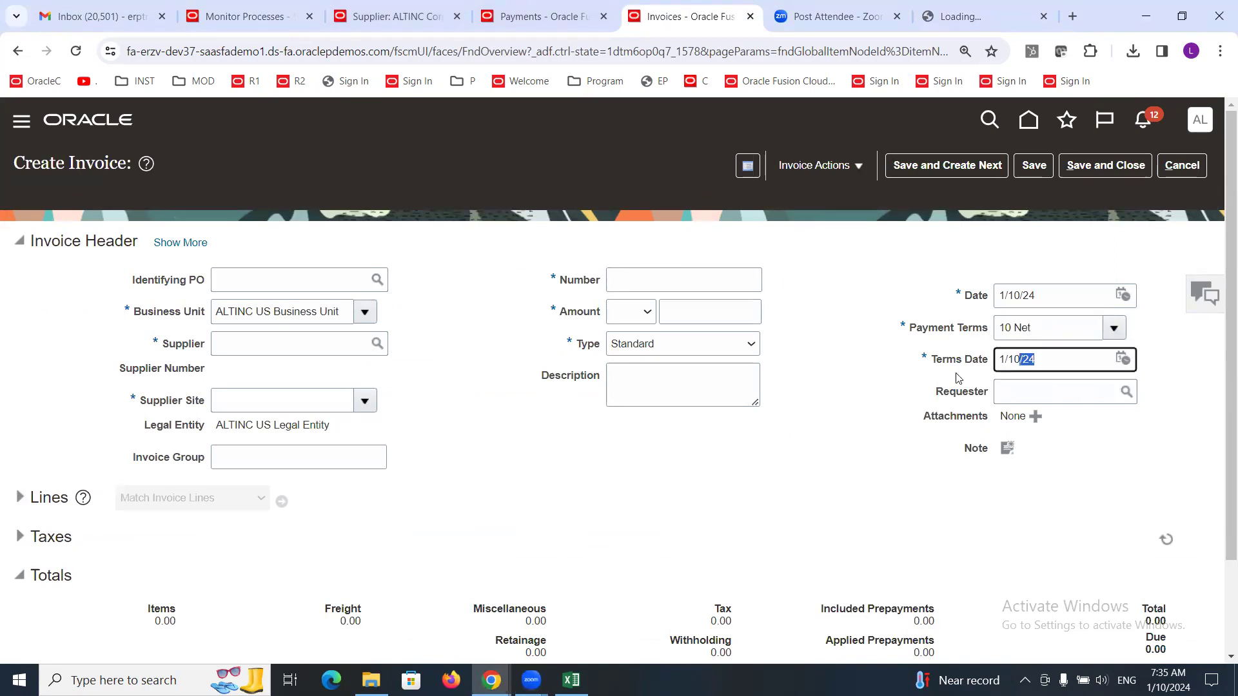
pyautogui.click(1040, 328)
pyautogui.click(870, 401)
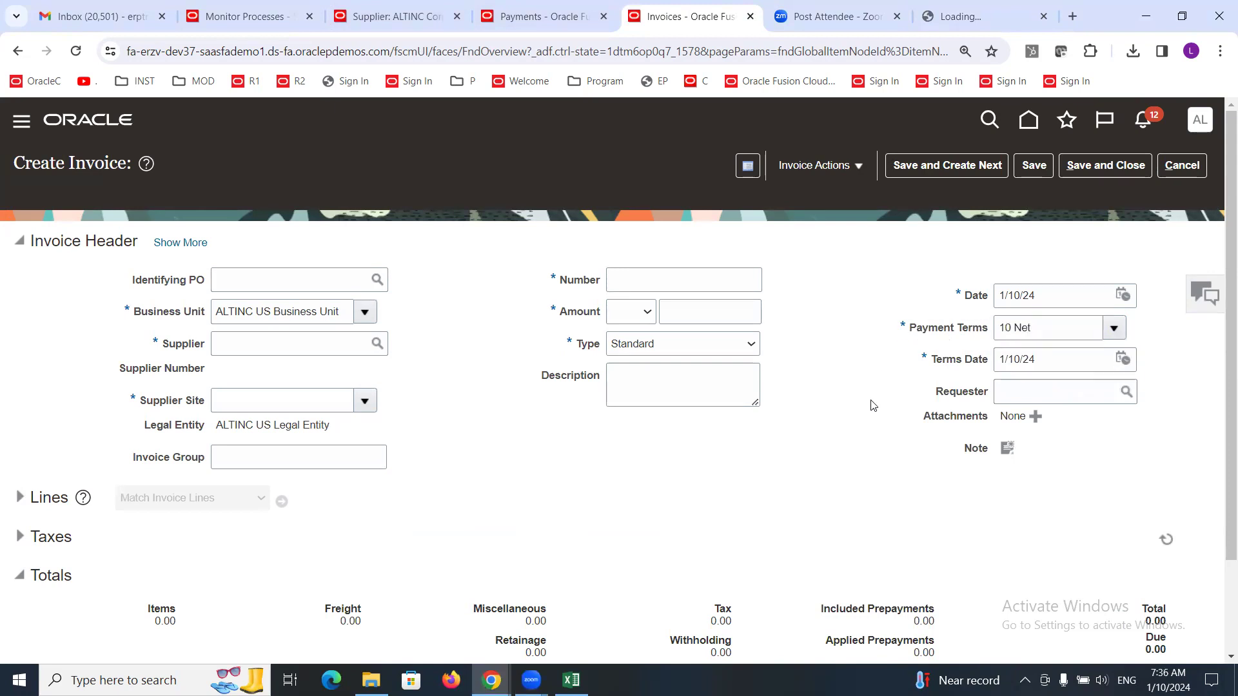
pyautogui.click(1043, 328)
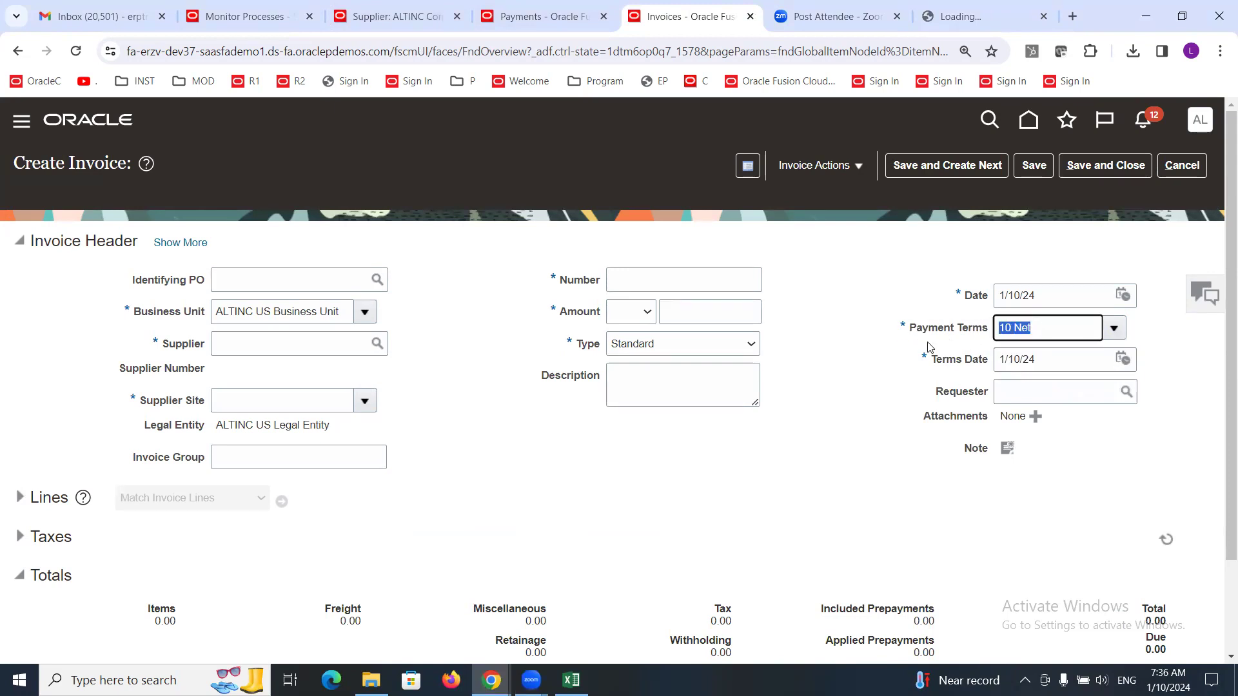
pyautogui.click(838, 168)
pyautogui.click(856, 188)
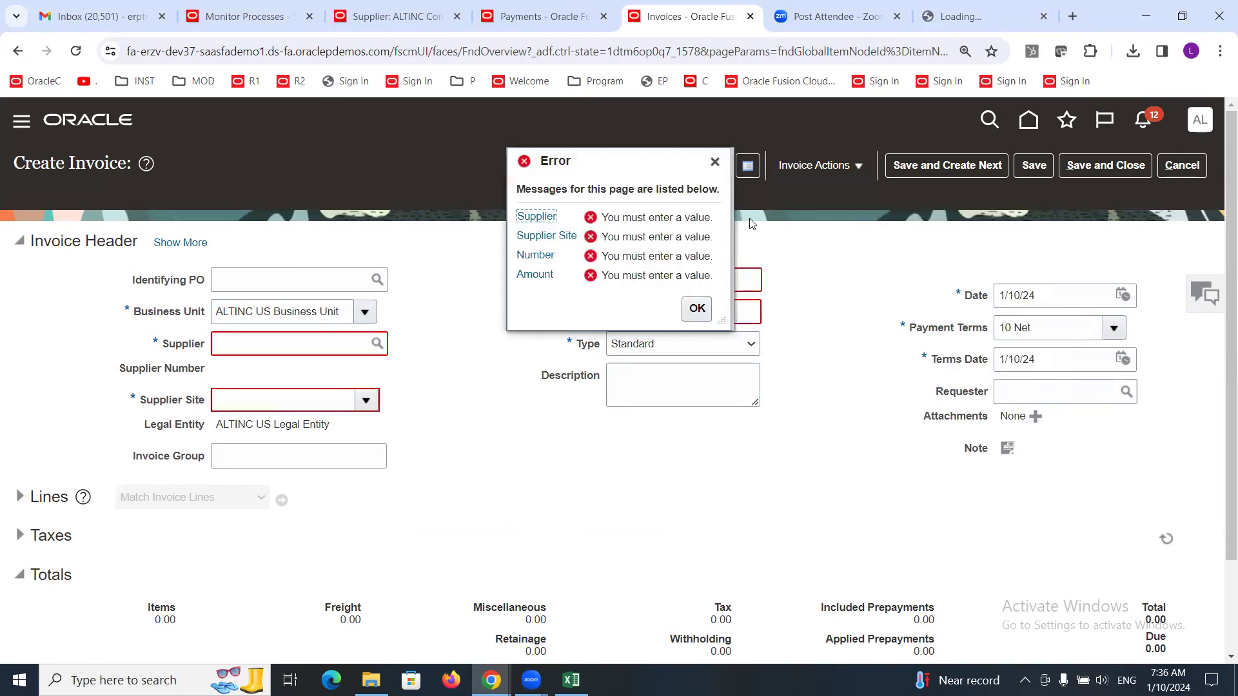
pyautogui.click(714, 161)
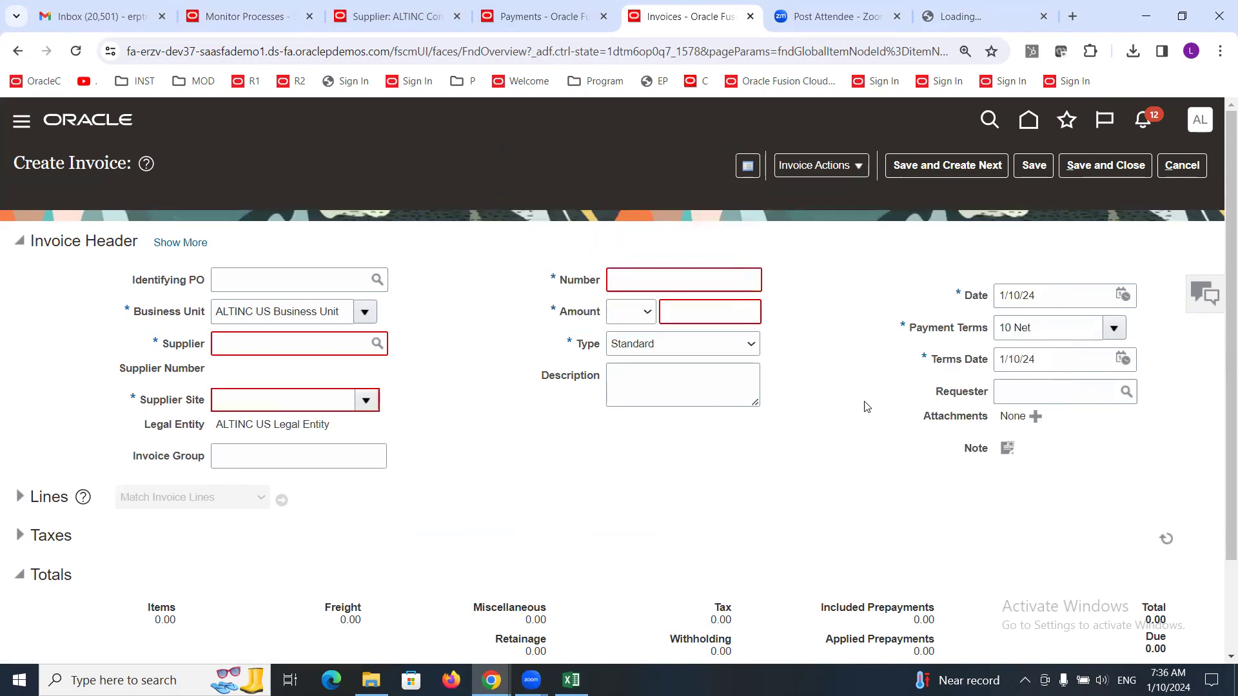
pyautogui.click(1181, 165)
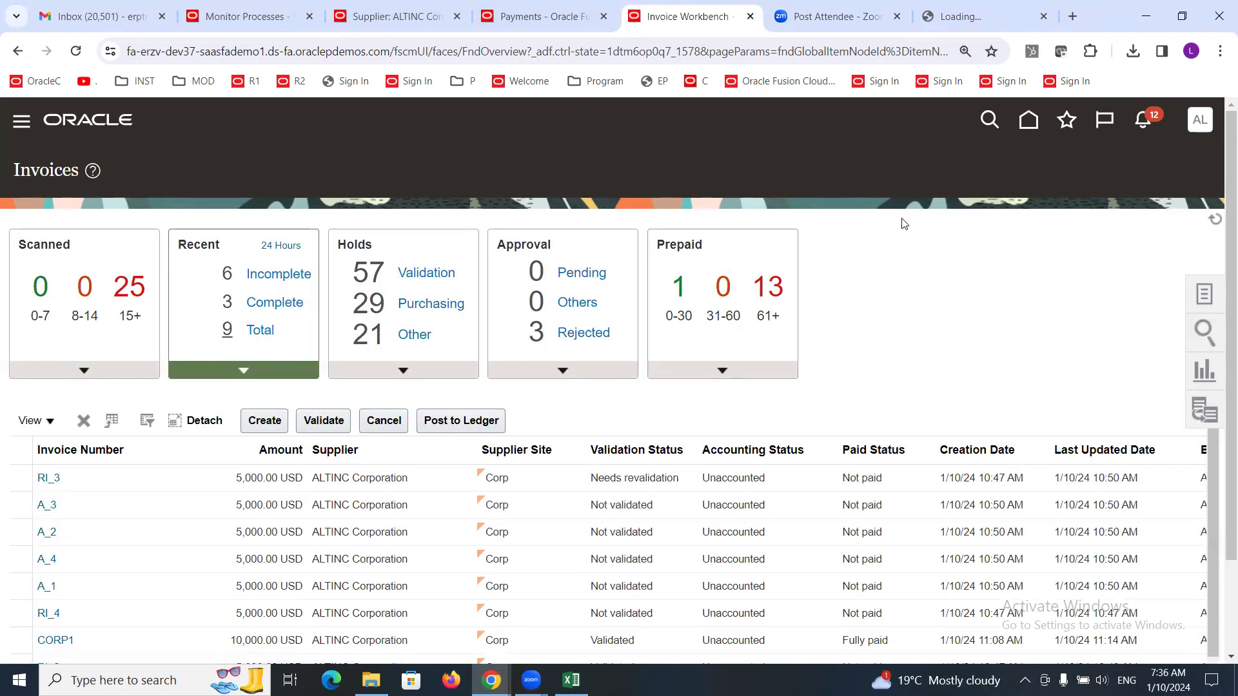
# Open invoice RI_3, check the Accounting Date in its expanded header, and cancel out without changes.
pyautogui.click(57, 478)
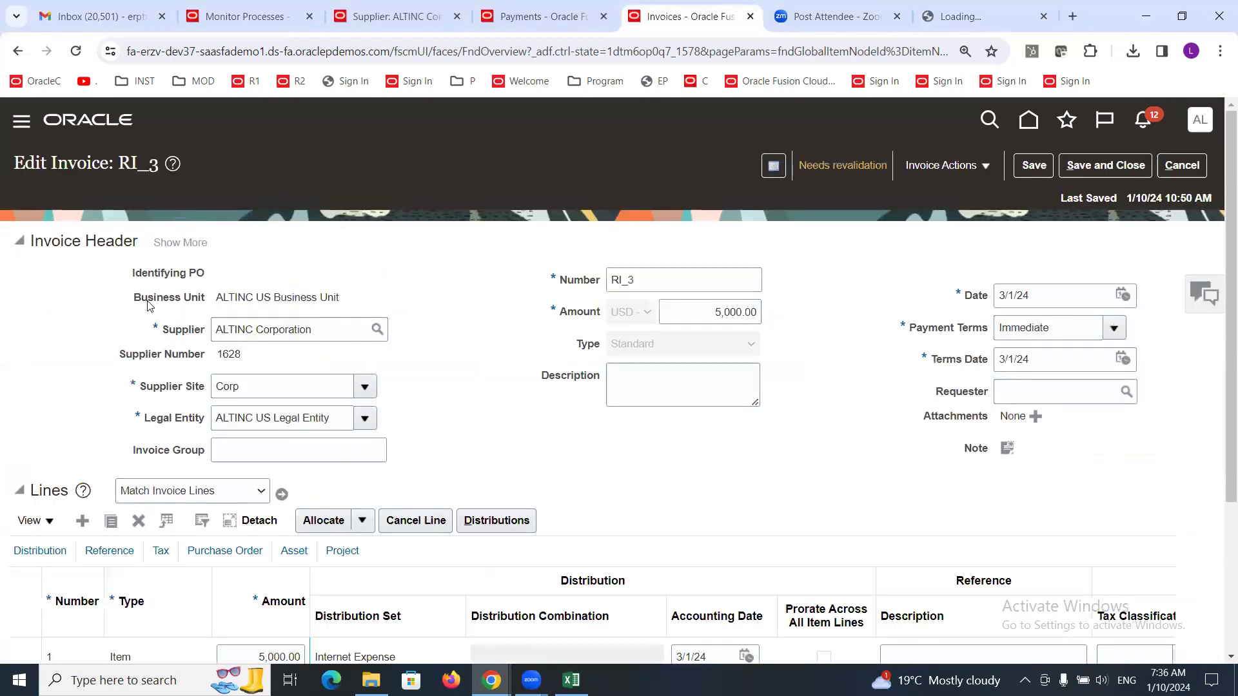
pyautogui.click(91, 275)
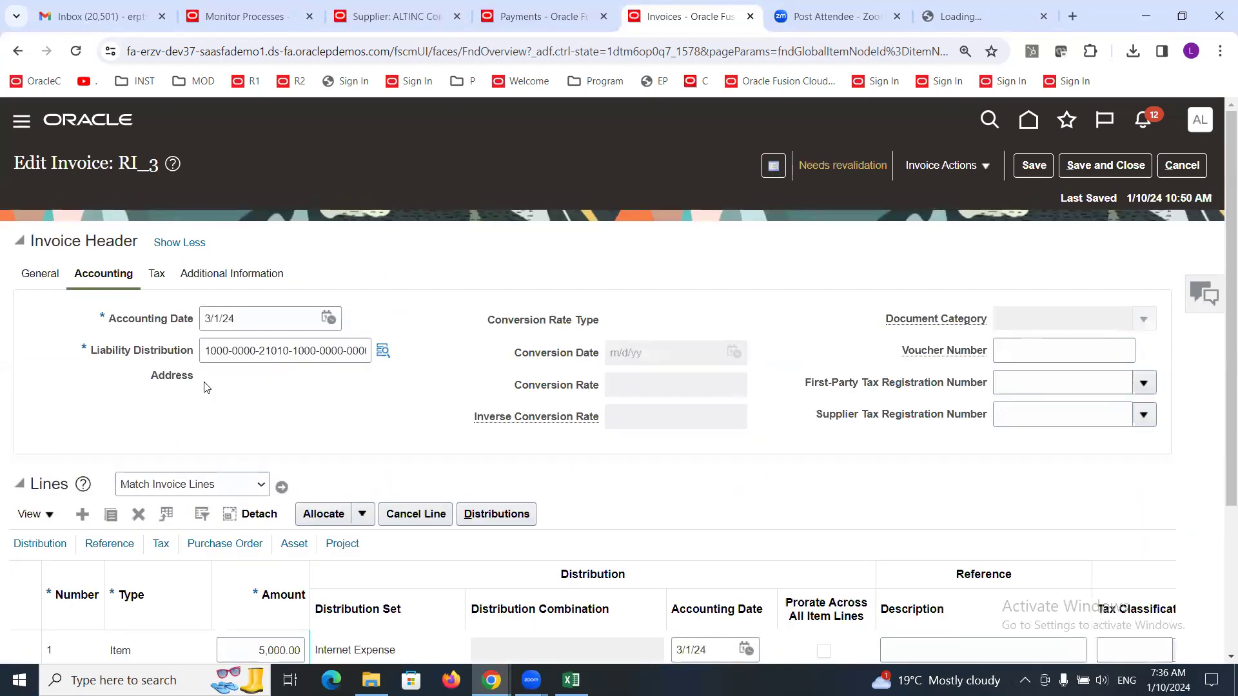
pyautogui.moveTo(108, 326); pyautogui.dragTo(194, 326)
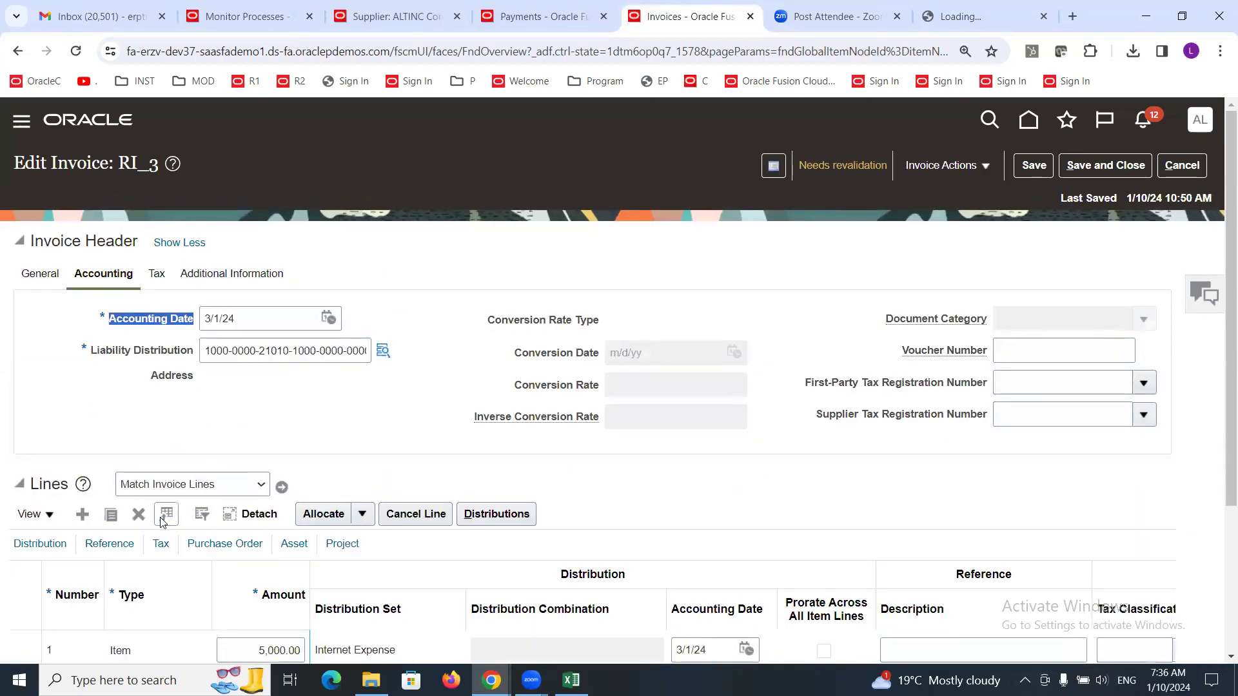
pyautogui.click(1193, 167)
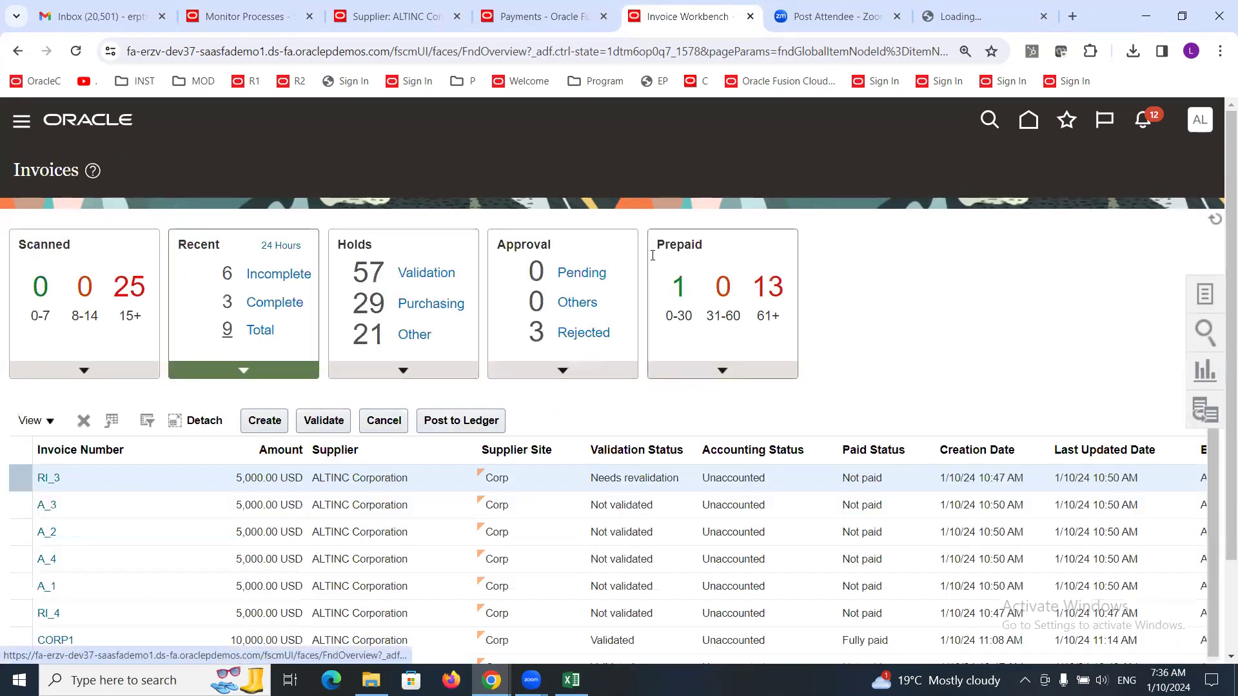
# Switch back to the Excel training sheet and review the Aging Periods notes in rows 173 and 174.
pyautogui.click(570, 680)
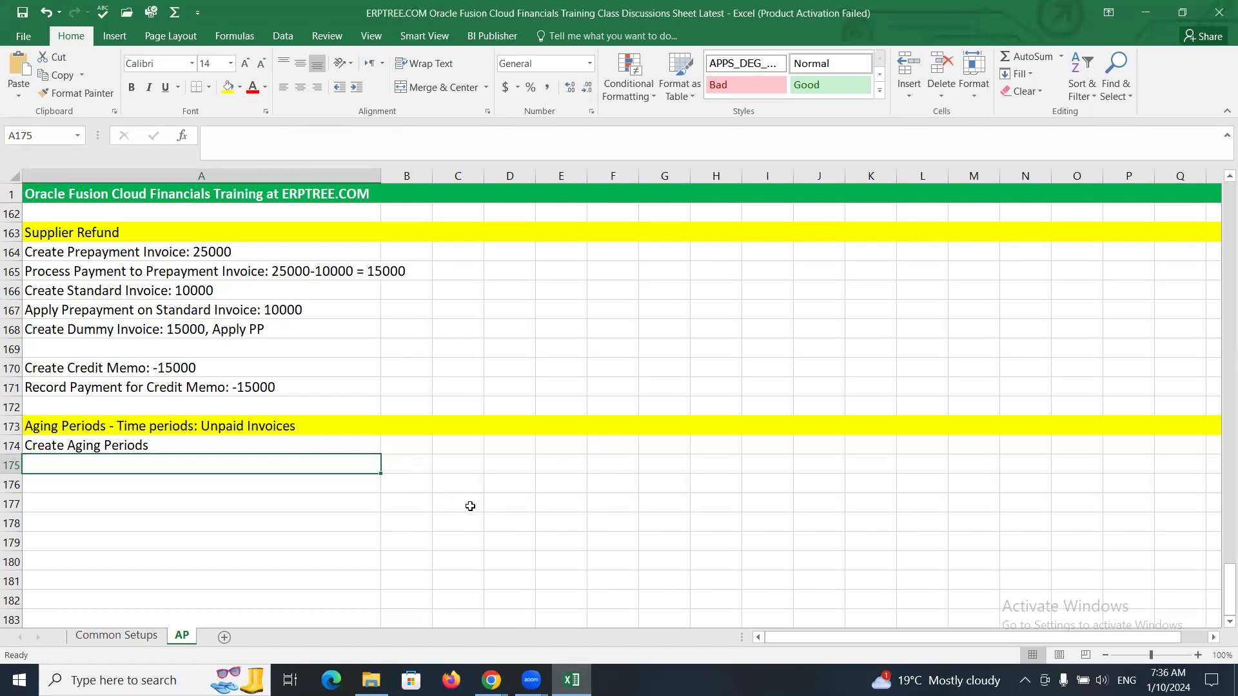
pyautogui.click(208, 442)
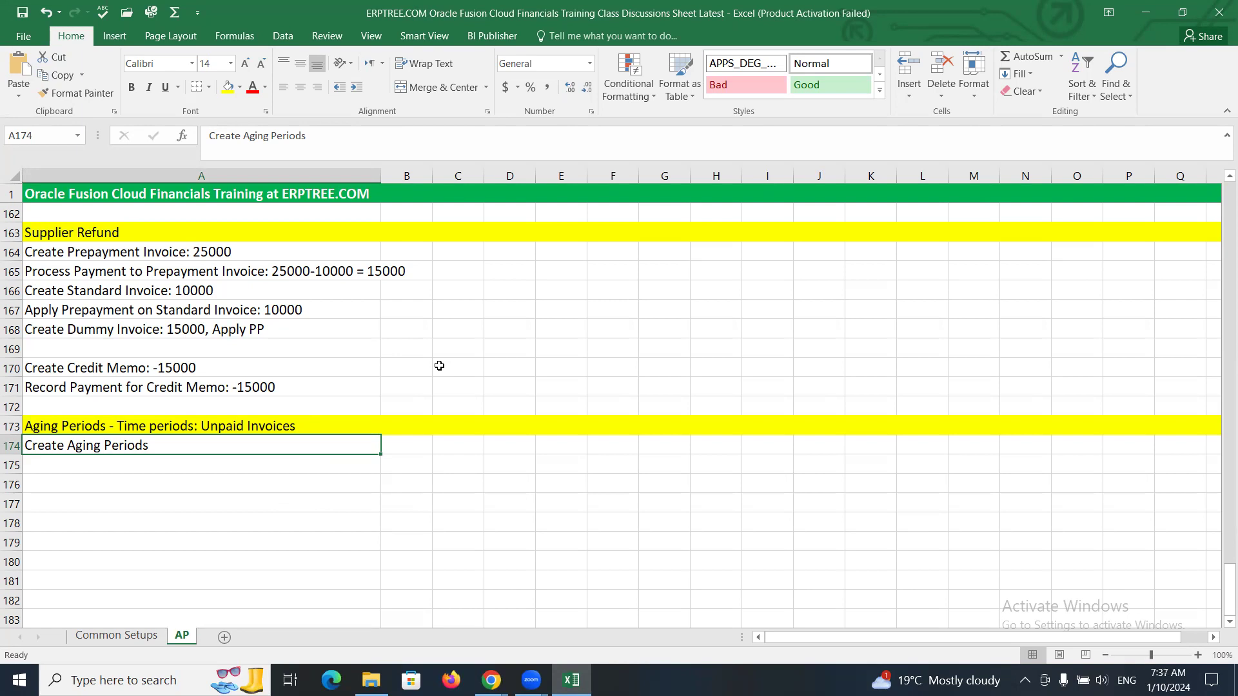
pyautogui.click(460, 447)
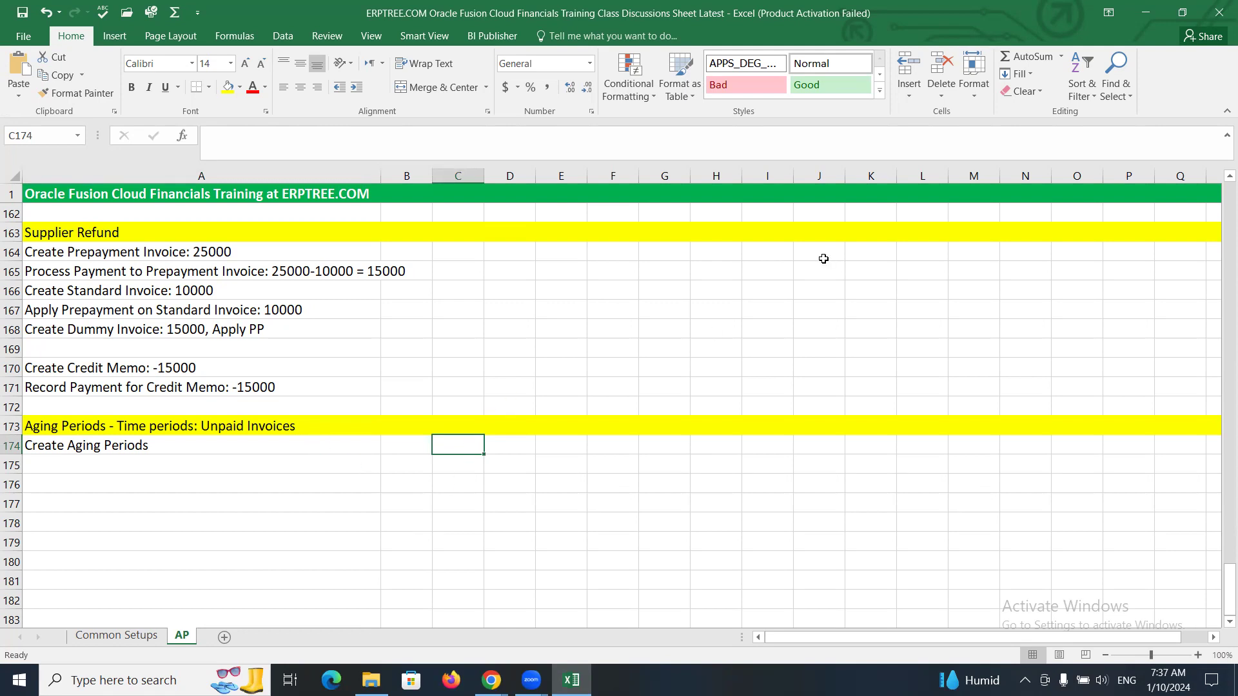
pyautogui.click(1118, 69)
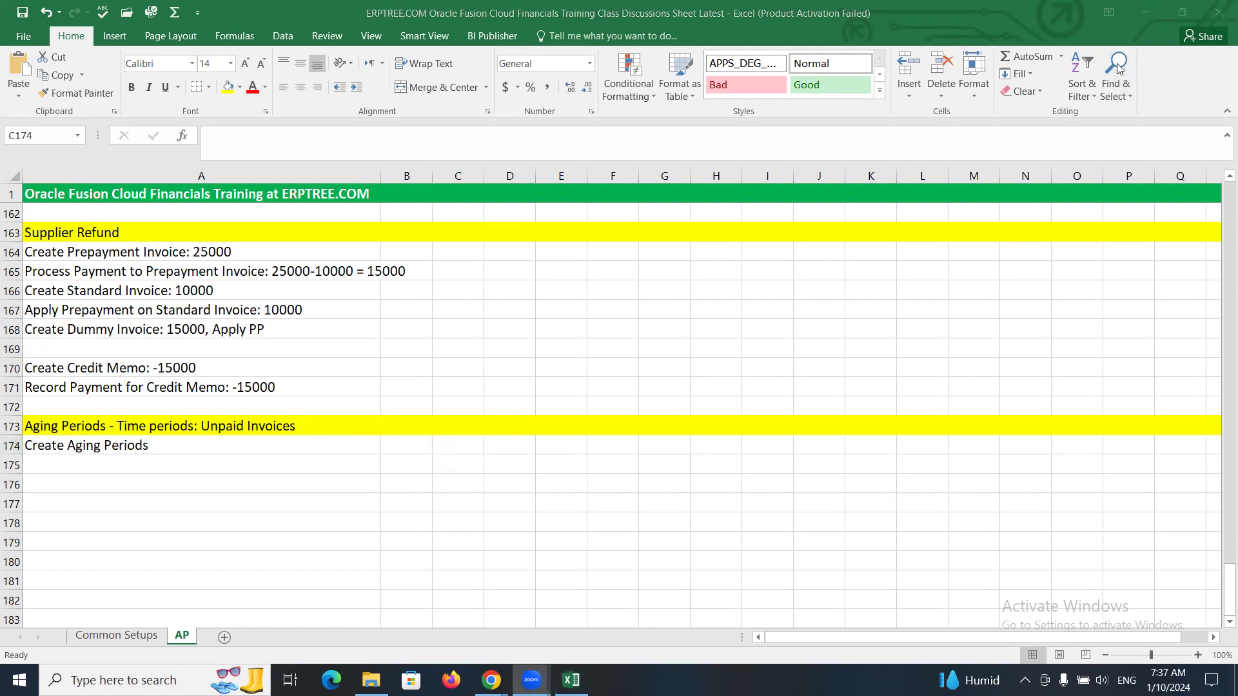